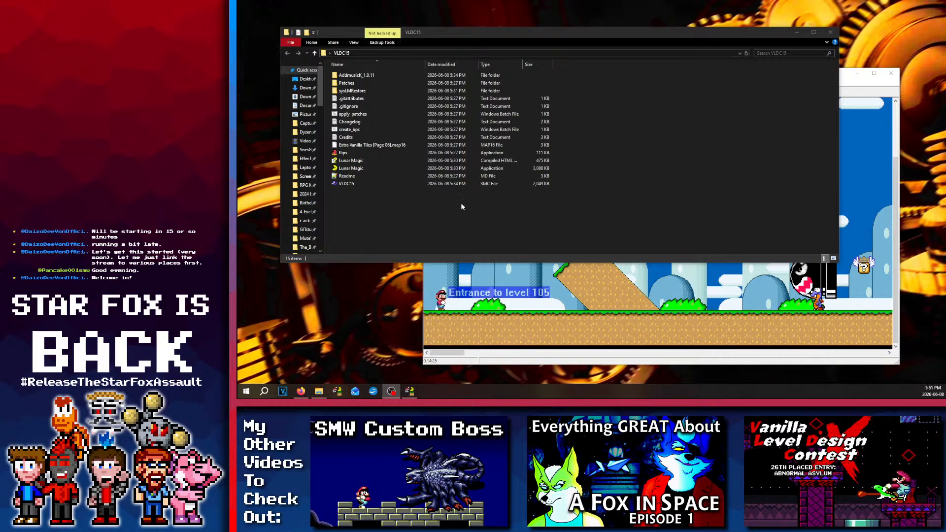
pyautogui.click(473, 277)
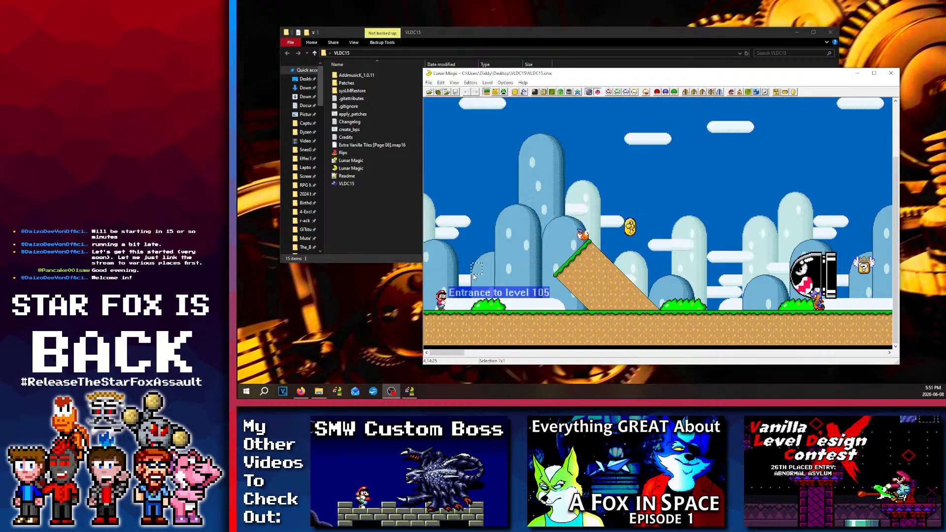
pyautogui.moveTo(555, 74); pyautogui.dragTo(500, 72)
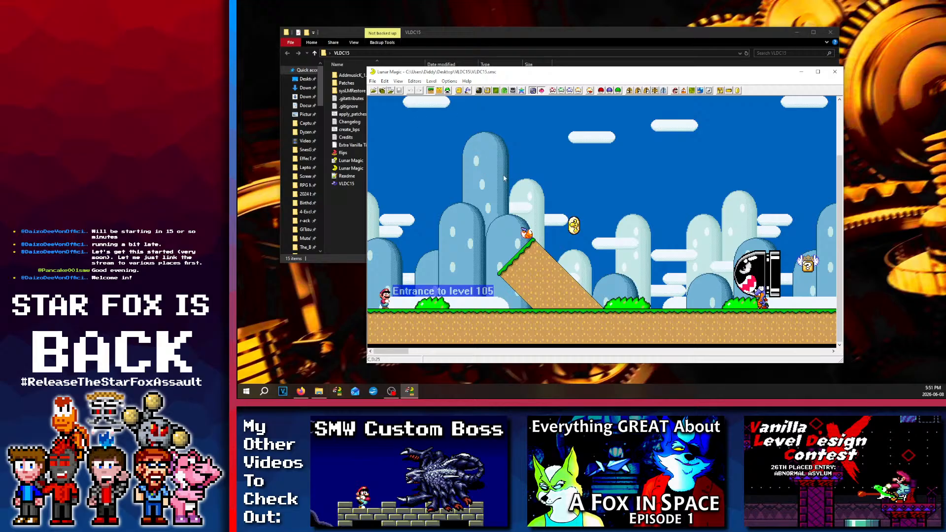
pyautogui.click(415, 36)
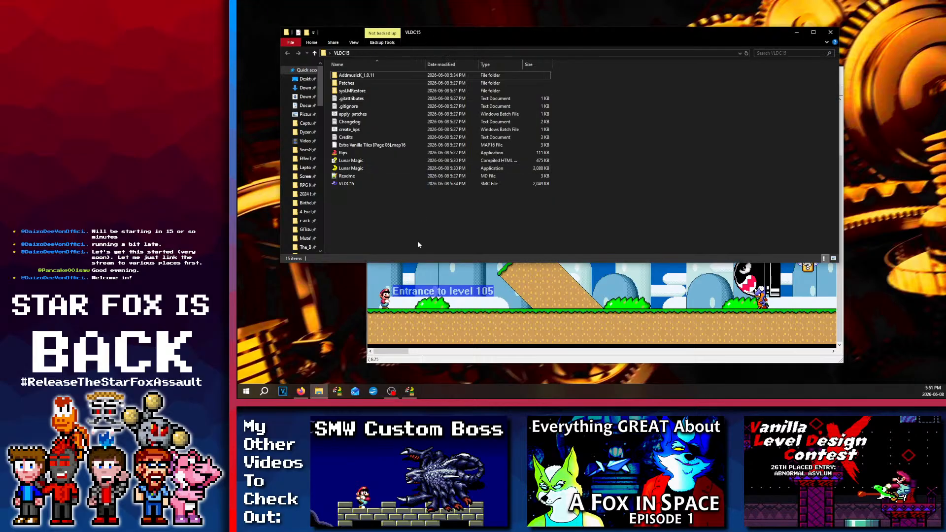
pyautogui.click(463, 286)
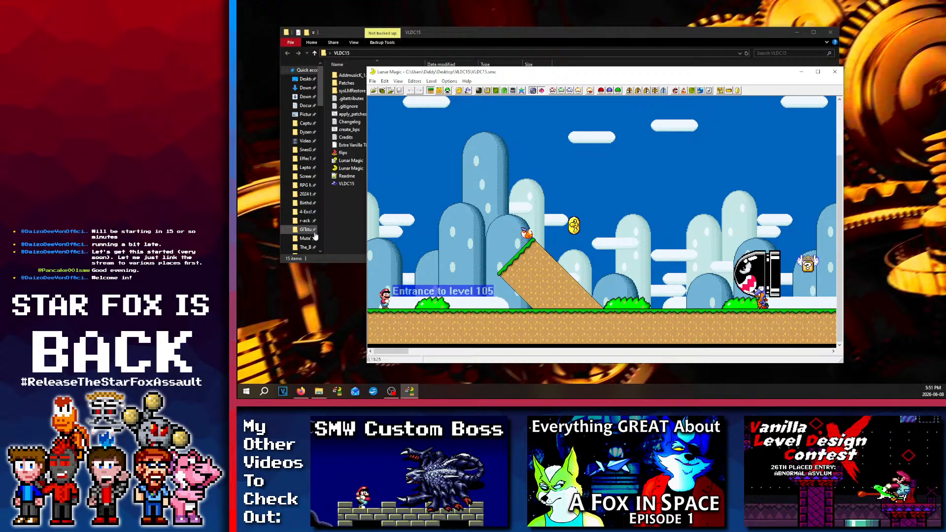
pyautogui.click(350, 231)
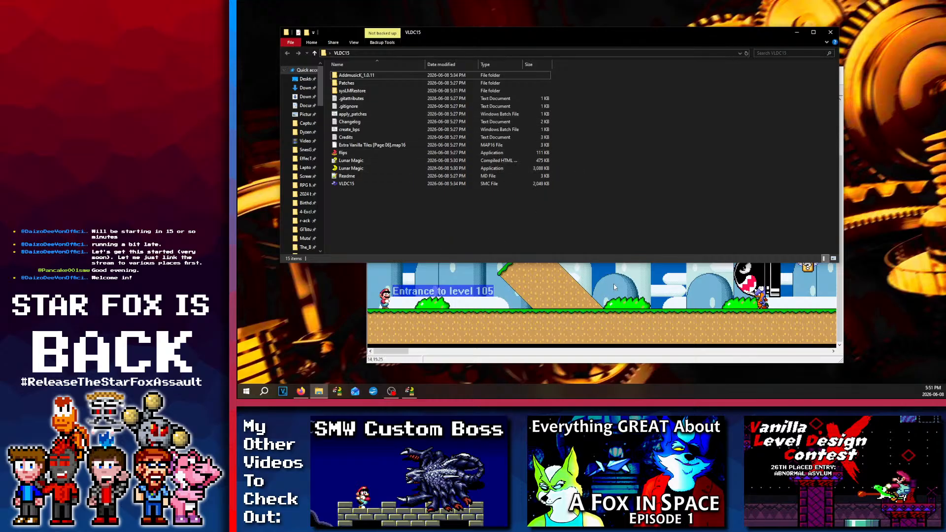
pyautogui.click(639, 288)
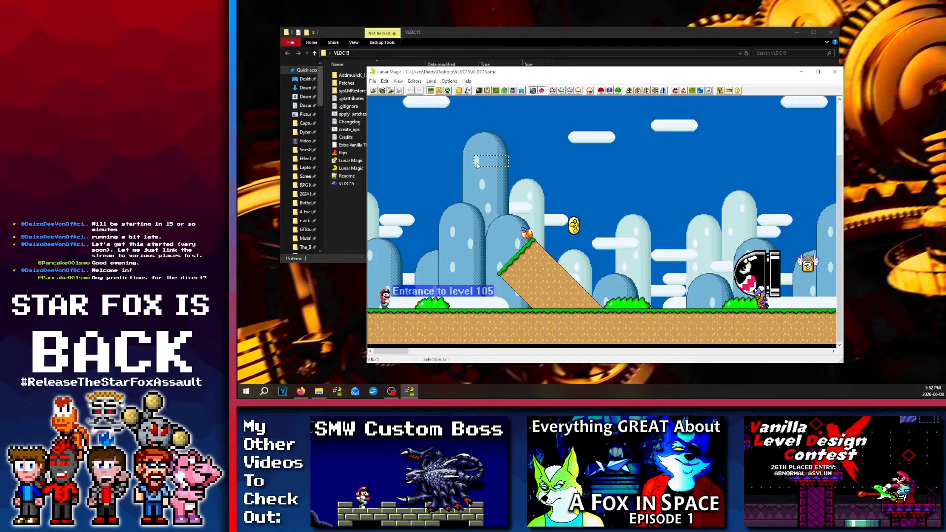
pyautogui.moveTo(499, 161); pyautogui.dragTo(477, 149)
pyautogui.moveTo(493, 162); pyautogui.dragTo(487, 149)
# Step: Load the ghost house level 107 in a maximized window and look over its layout
pyautogui.press('pagedown')
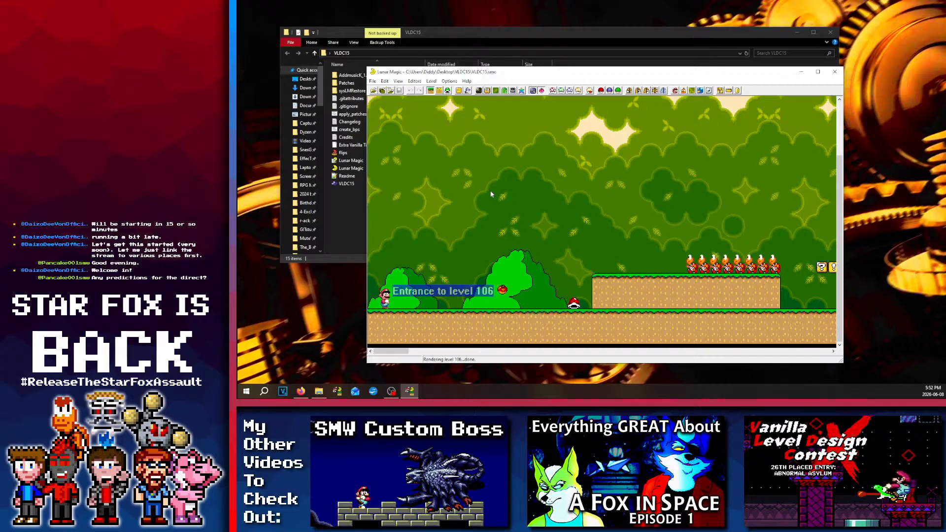
pyautogui.press('pagedown')
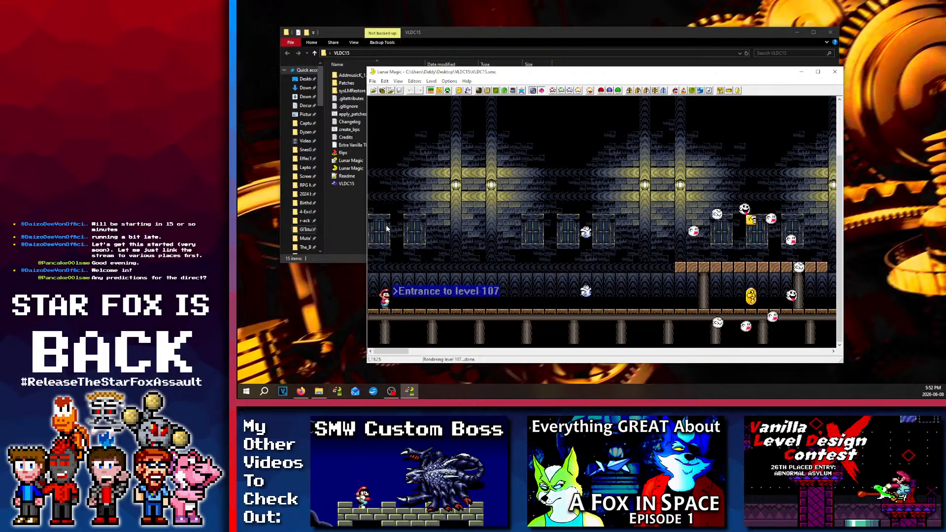
pyautogui.click(818, 71)
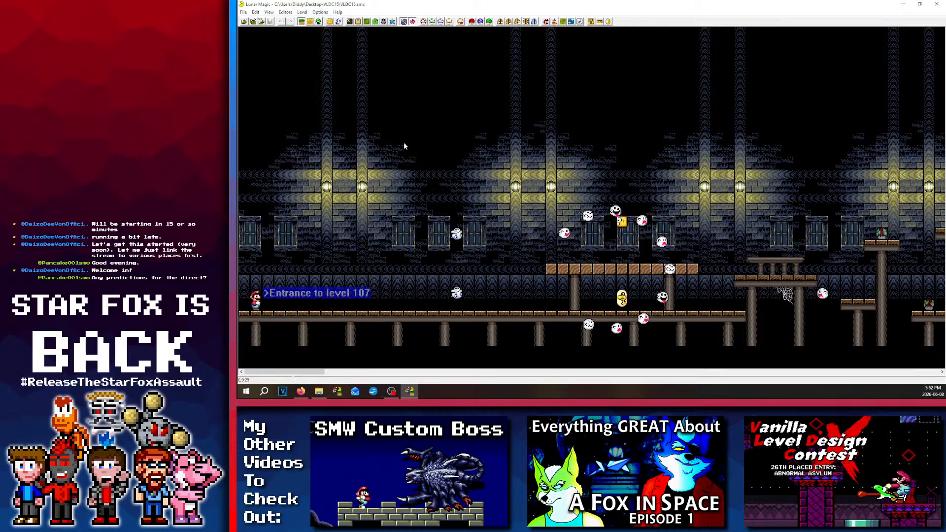
pyautogui.hscroll(6, 468, 217)
pyautogui.hscroll(-6, 464, 215)
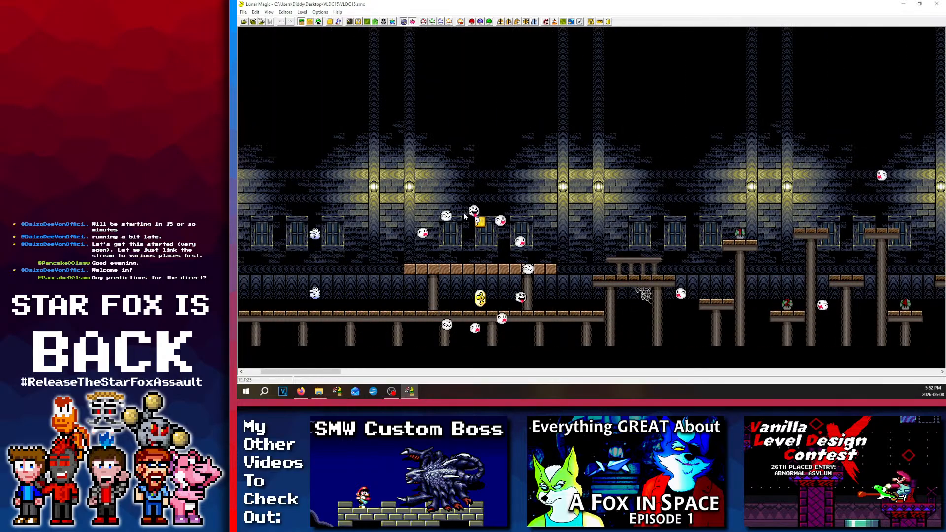
pyautogui.hscroll(4, 429, 213)
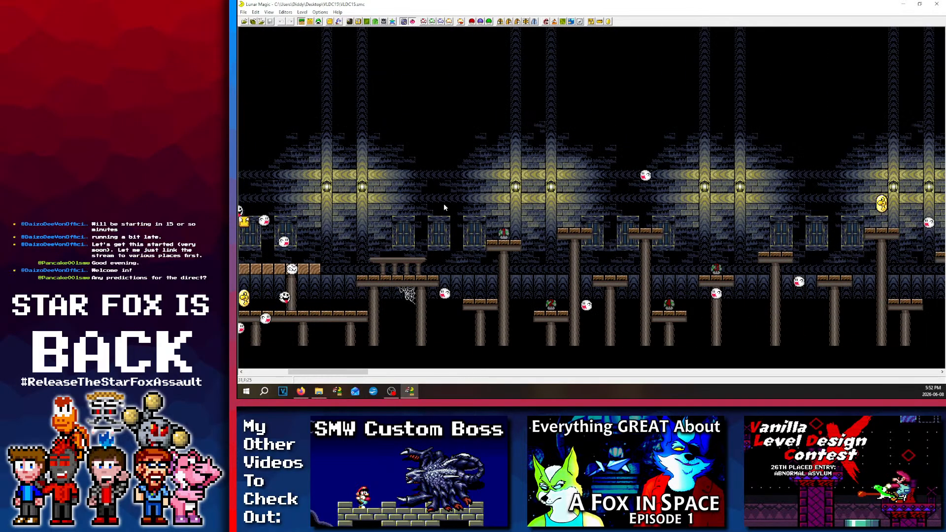
pyautogui.hscroll(-4, 443, 207)
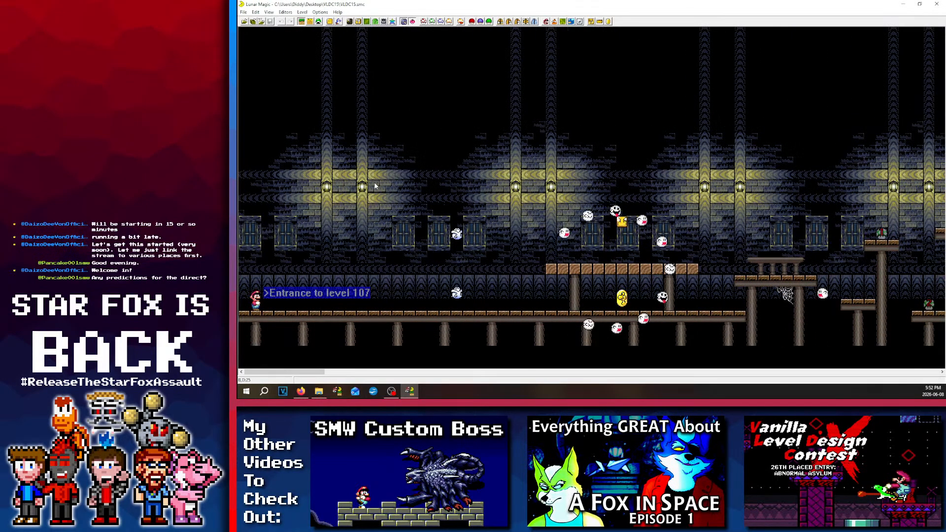
# Step: Save the ghost house level to the ROM as level number 105
pyautogui.hotkey('ctrl', 'shift', 's')
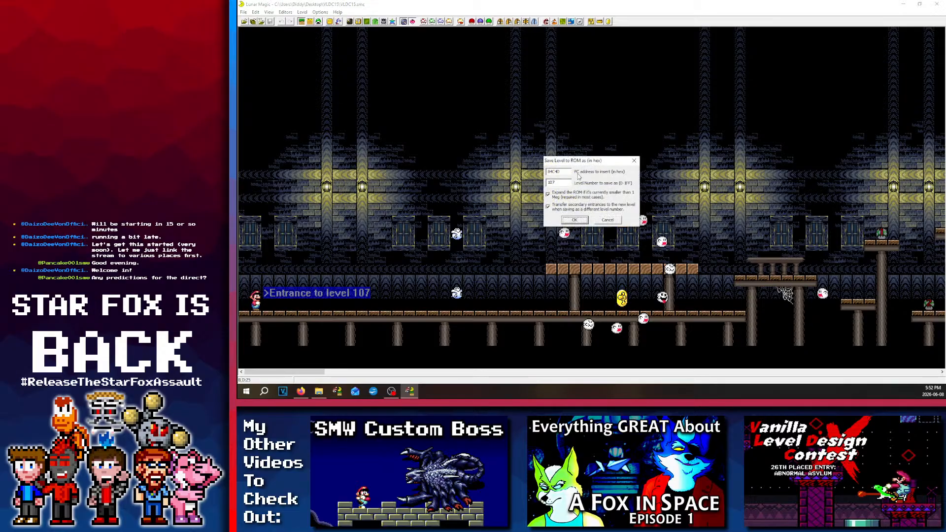
pyautogui.press('BackSpace')
pyautogui.write('5')
pyautogui.click(573, 220)
# Step: Delete all objects, sprites, screen exits and secondary entrances from level 105 and save the emptied level
pyautogui.hotkey('ctrl', 'Delete')
pyautogui.press('Return')
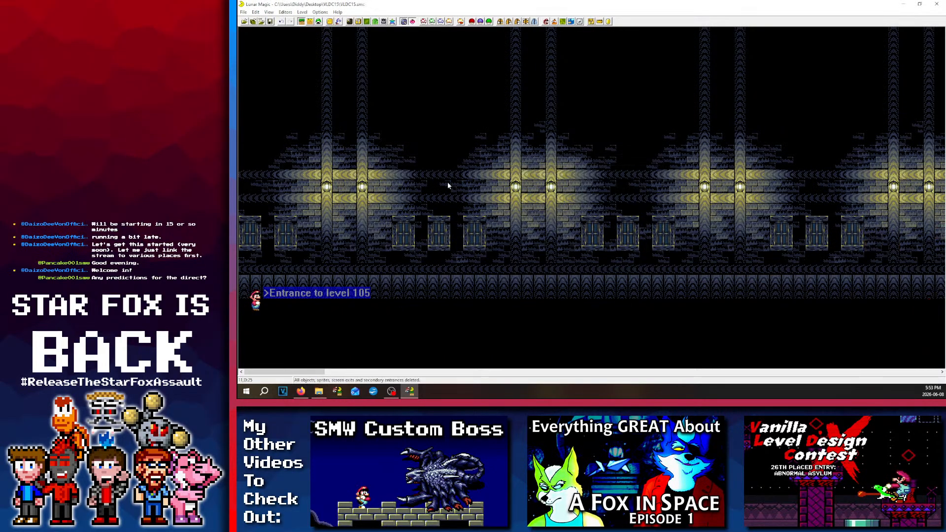
pyautogui.click(271, 22)
pyautogui.click(246, 318)
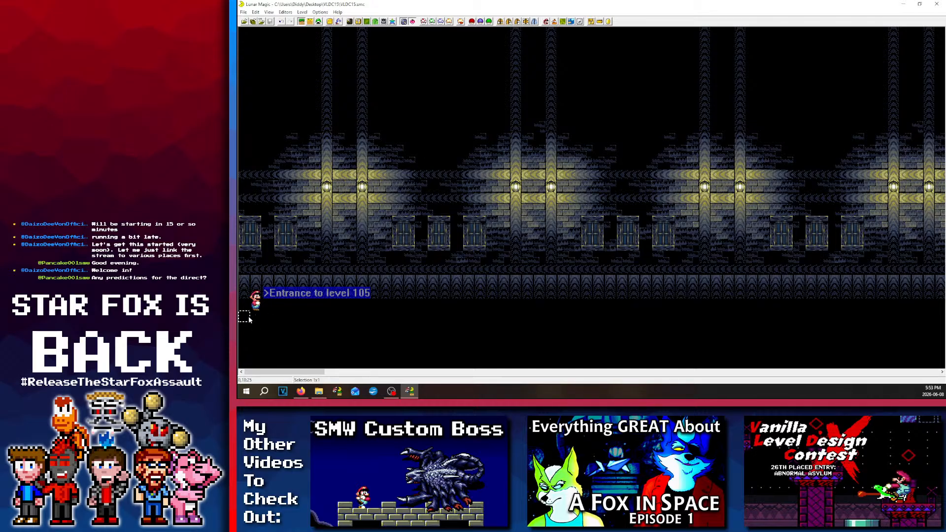
pyautogui.moveTo(270, 321)
pyautogui.mouseDown()
pyautogui.moveTo(279, 326)
pyautogui.moveTo(260, 333)
pyautogui.moveTo(247, 316)
pyautogui.moveTo(270, 305)
pyautogui.mouseUp()
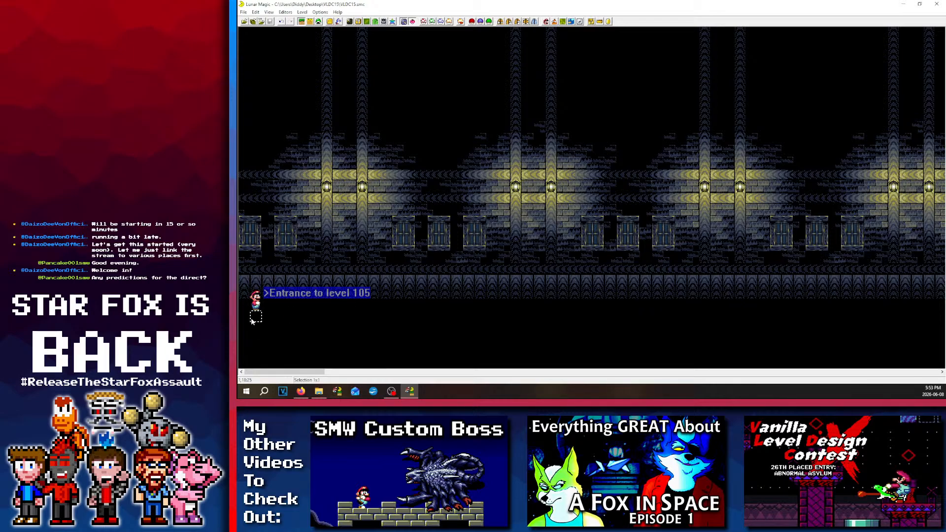
pyautogui.moveTo(252, 321); pyautogui.dragTo(266, 316)
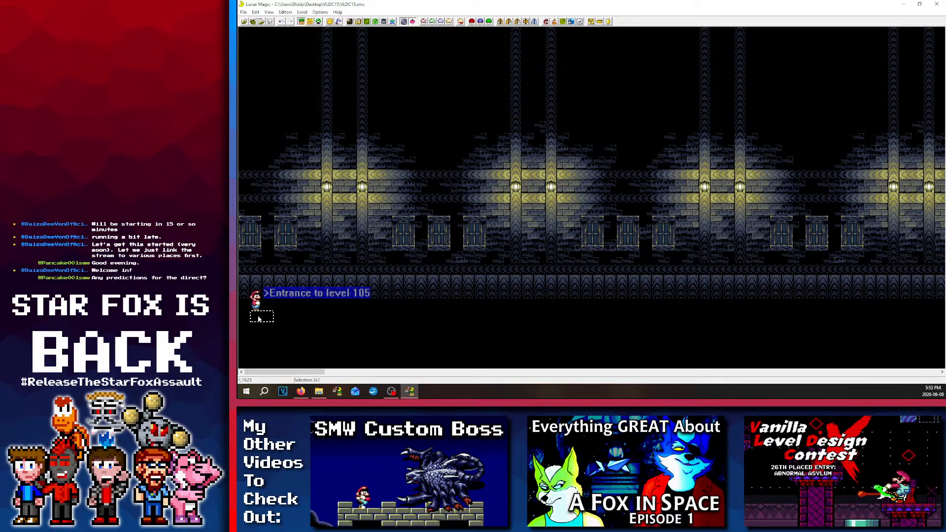
pyautogui.moveTo(268, 318); pyautogui.dragTo(268, 284)
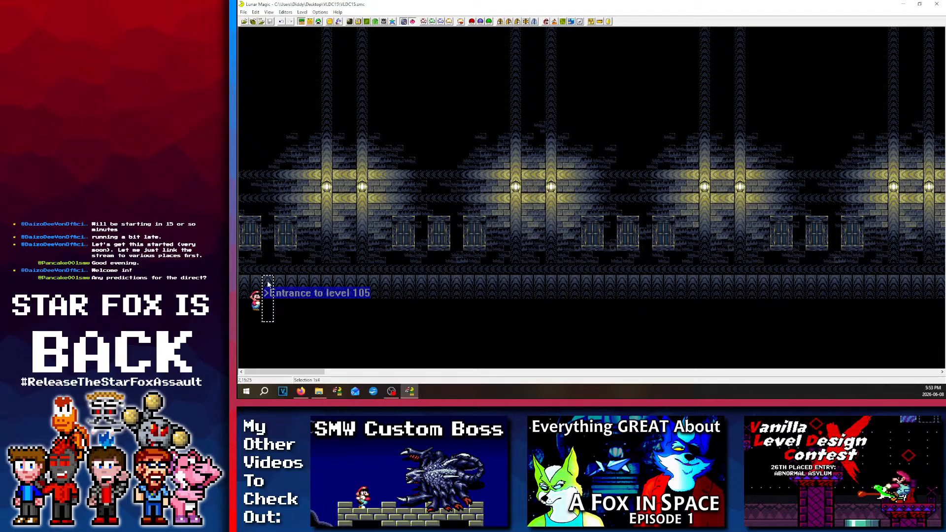
pyautogui.moveTo(243, 317); pyautogui.dragTo(261, 282)
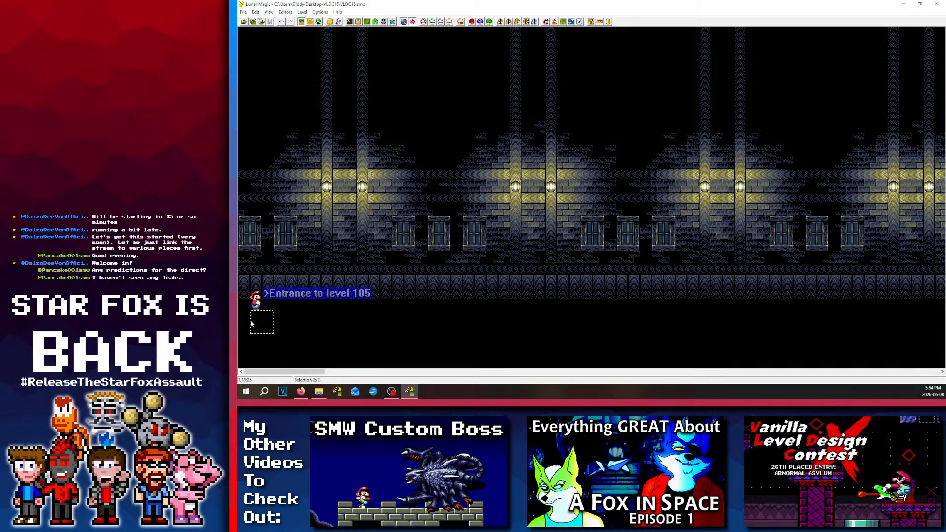
pyautogui.moveTo(243, 319); pyautogui.dragTo(262, 315)
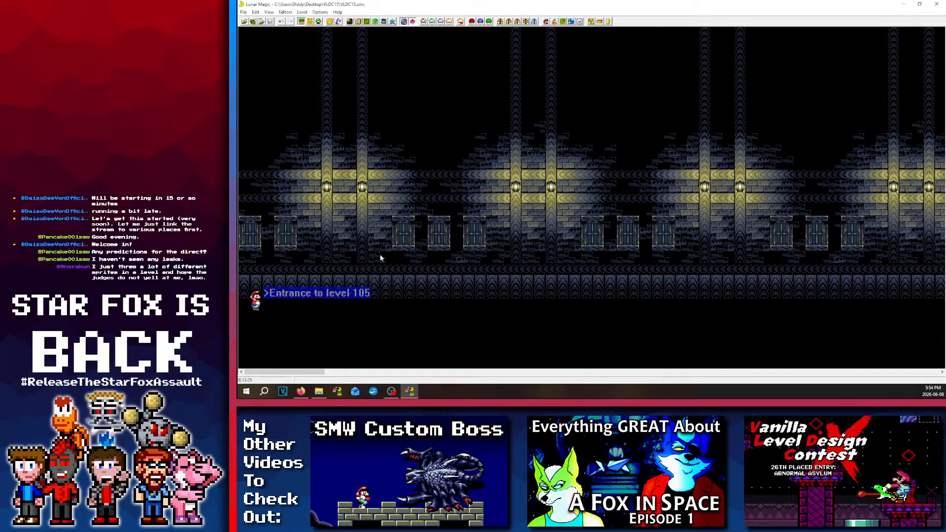
pyautogui.click(348, 197)
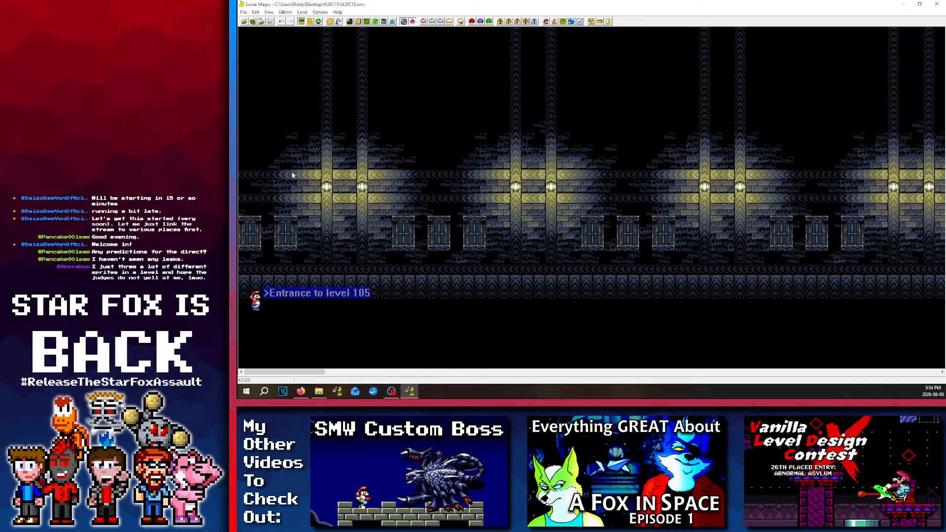
pyautogui.moveTo(347, 153)
pyautogui.mouseDown()
pyautogui.moveTo(348, 222)
pyautogui.moveTo(338, 154)
pyautogui.mouseUp()
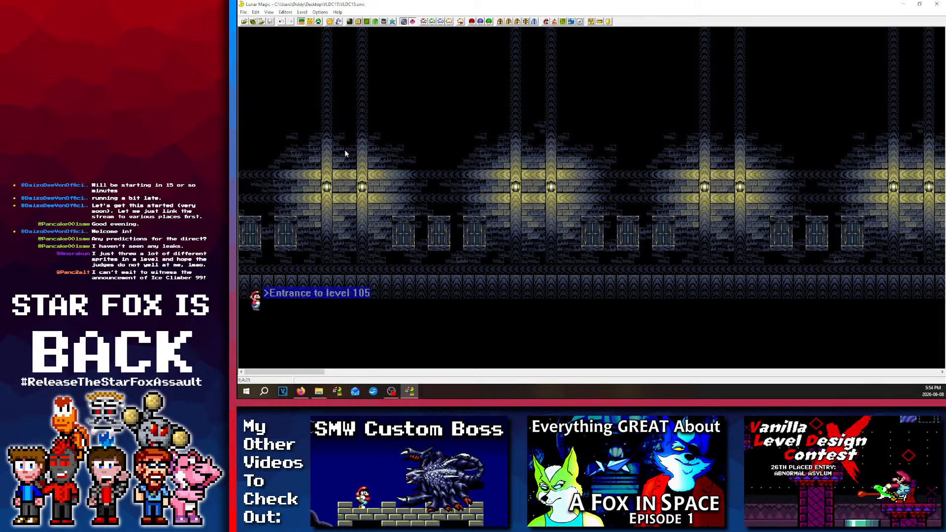
pyautogui.moveTo(354, 166); pyautogui.dragTo(340, 127)
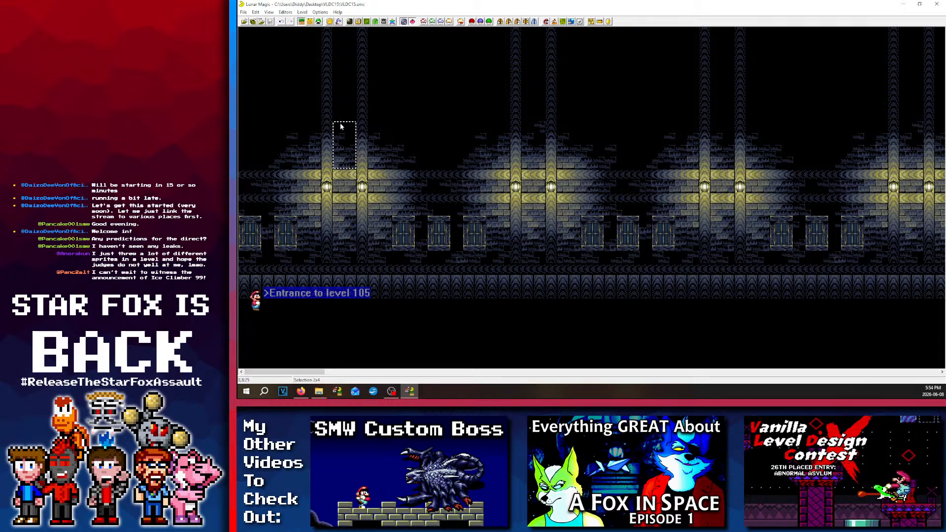
pyautogui.moveTo(377, 162); pyautogui.dragTo(419, 138)
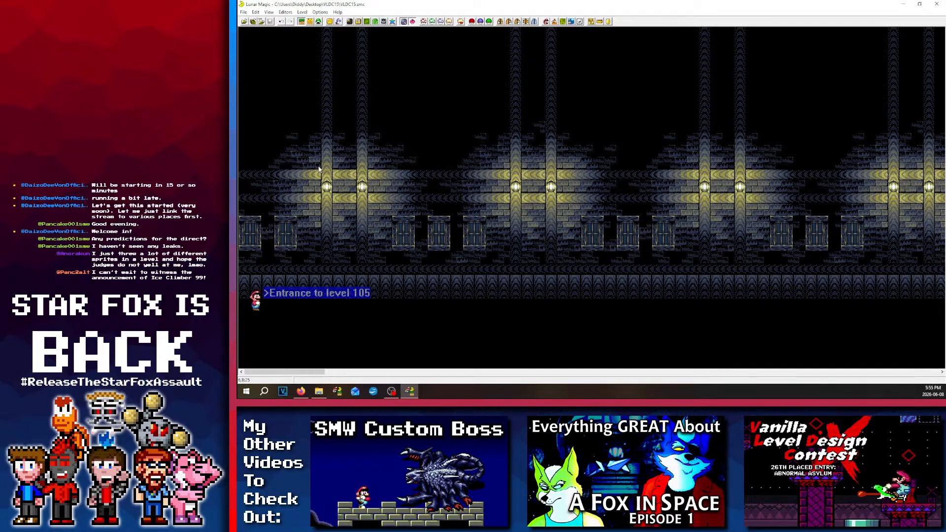
pyautogui.moveTo(316, 166); pyautogui.dragTo(271, 140)
pyautogui.click(270, 140)
pyautogui.moveTo(371, 136); pyautogui.dragTo(410, 162)
pyautogui.moveTo(428, 209); pyautogui.dragTo(373, 306)
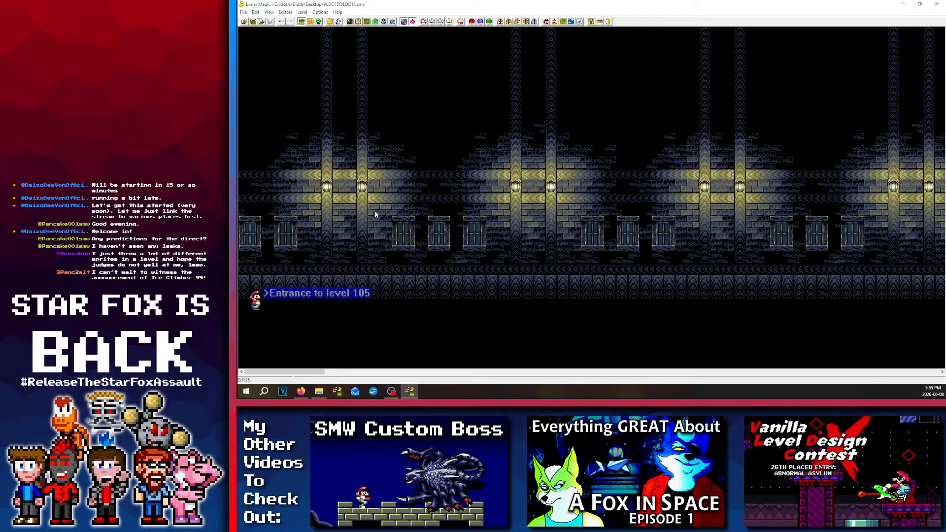
pyautogui.click(444, 298)
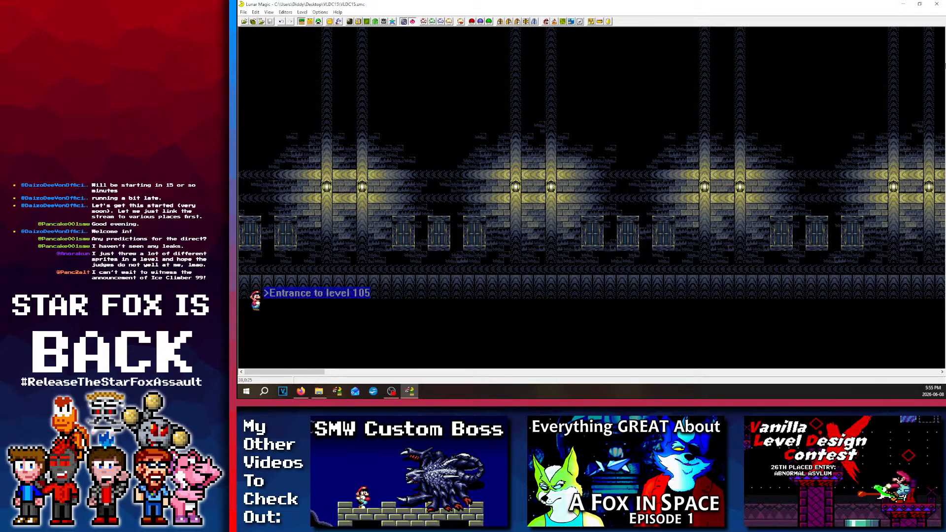
pyautogui.click(300, 391)
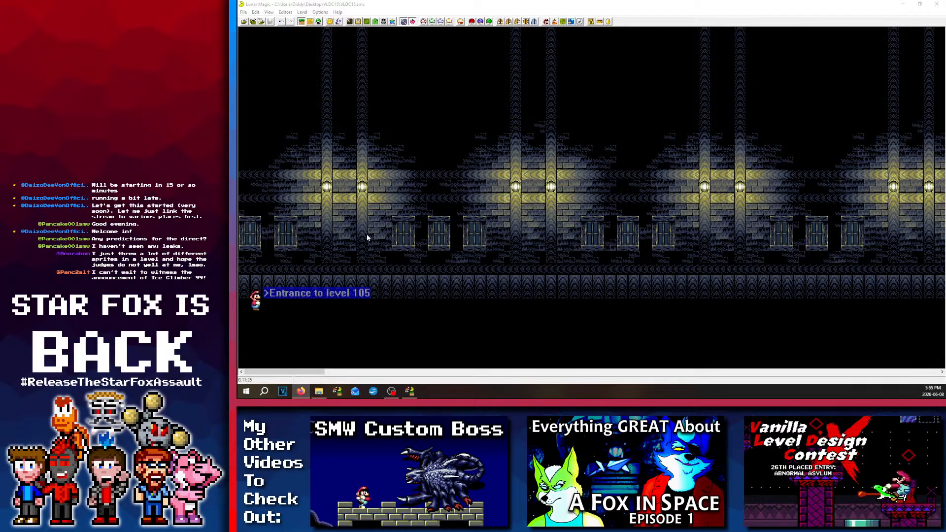
pyautogui.moveTo(373, 214); pyautogui.dragTo(433, 270)
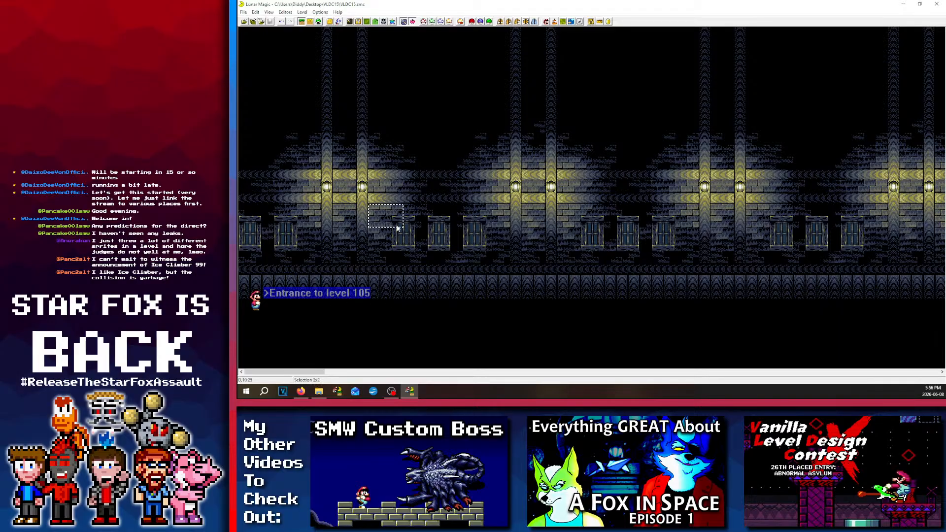
pyautogui.moveTo(431, 274); pyautogui.dragTo(430, 272)
pyautogui.moveTo(430, 268); pyautogui.dragTo(371, 206)
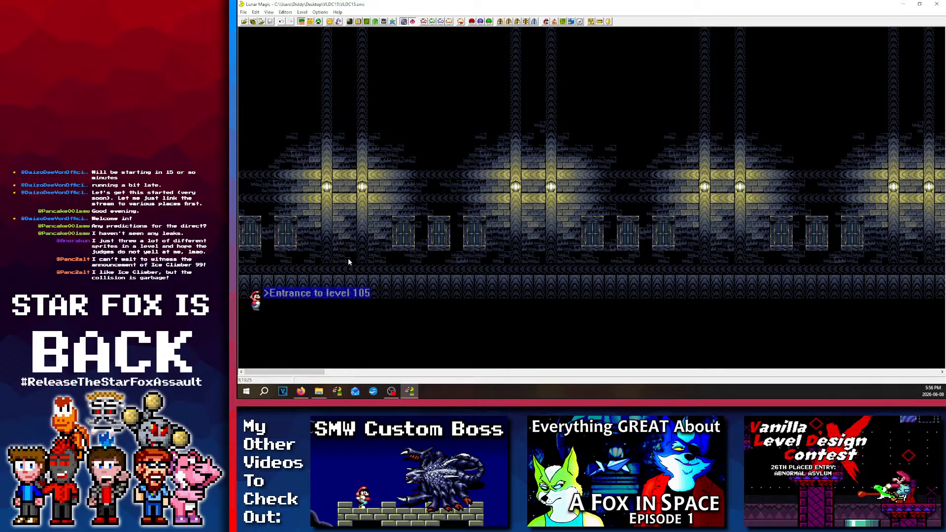
pyautogui.moveTo(351, 235); pyautogui.dragTo(340, 110)
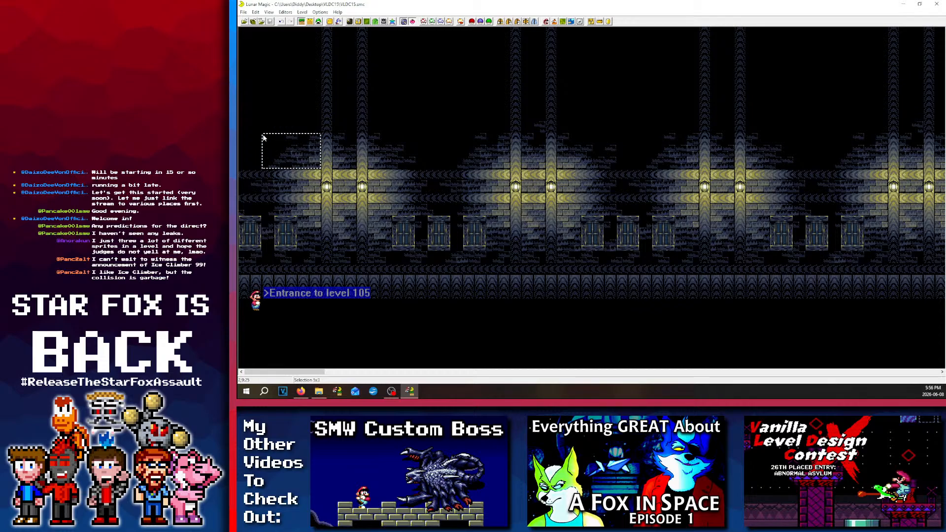
pyautogui.moveTo(259, 126)
pyautogui.mouseDown()
pyautogui.moveTo(255, 114)
pyautogui.moveTo(315, 163)
pyautogui.moveTo(323, 183)
pyautogui.moveTo(247, 113)
pyautogui.moveTo(256, 118)
pyautogui.mouseUp()
pyautogui.moveTo(253, 261); pyautogui.dragTo(241, 283)
# Step: Open the Overworld Editor and examine Mario's new-game starting position on the empty water submap
pyautogui.click(389, 22)
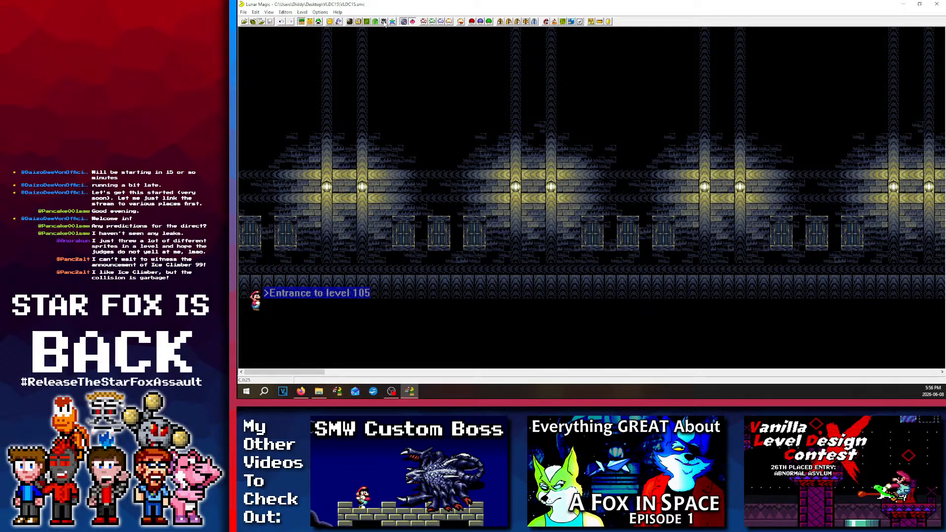
pyautogui.scroll(-2, 268, 261)
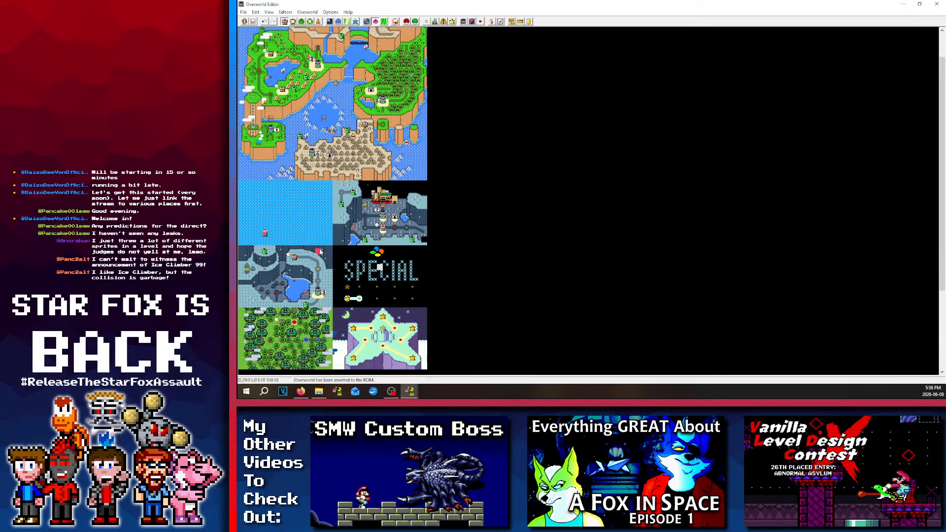
pyautogui.keyDown('ctrl'); pyautogui.scroll(5, 268, 249); pyautogui.keyUp('ctrl')
pyautogui.scroll(-3, 270, 249)
pyautogui.scroll(-10, 271, 250)
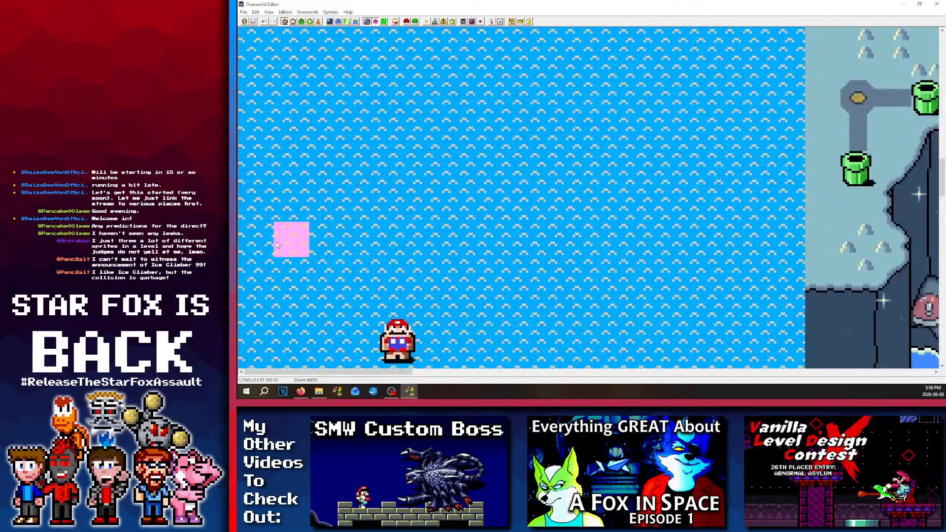
pyautogui.scroll(1, 276, 237)
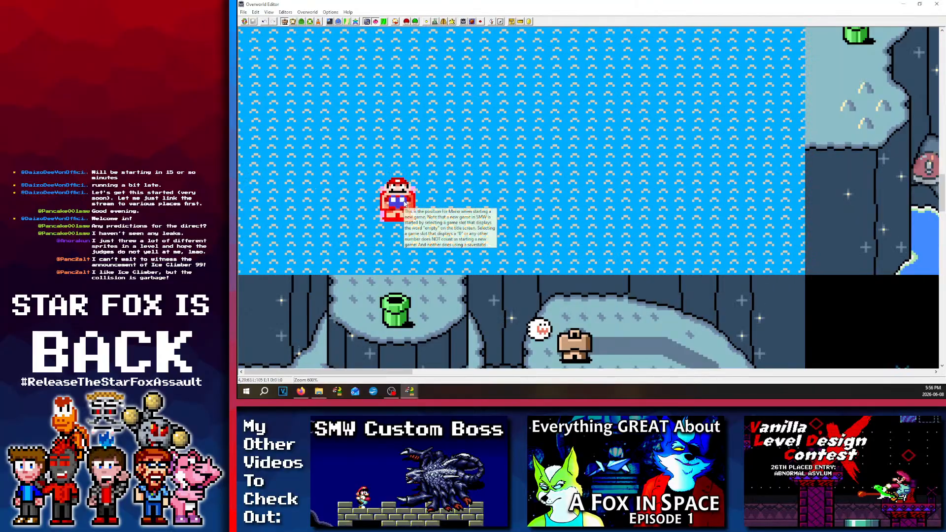
pyautogui.keyDown('ctrl'); pyautogui.scroll(-1, 338, 205); pyautogui.keyUp('ctrl')
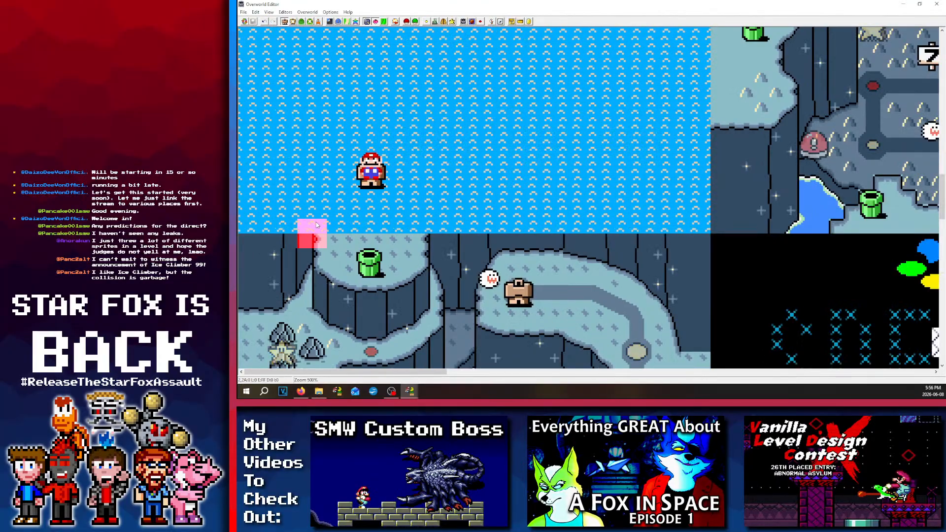
pyautogui.keyDown('ctrl'); pyautogui.scroll(-1, 325, 216); pyautogui.keyUp('ctrl')
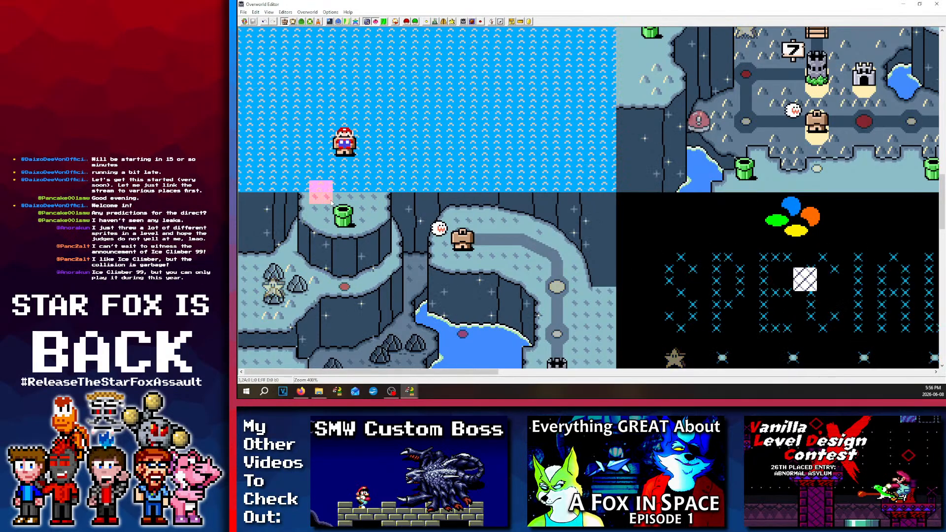
pyautogui.scroll(3, 331, 202)
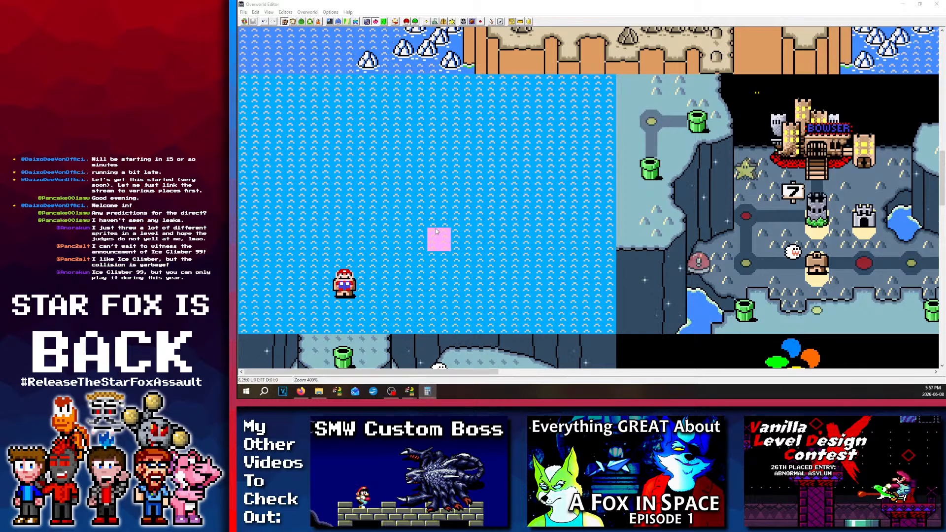
# Step: Switch to Calculator, subtract 1985 from 2026, and close Calculator
pyautogui.moveTo(239, 165); pyautogui.dragTo(435, 116)
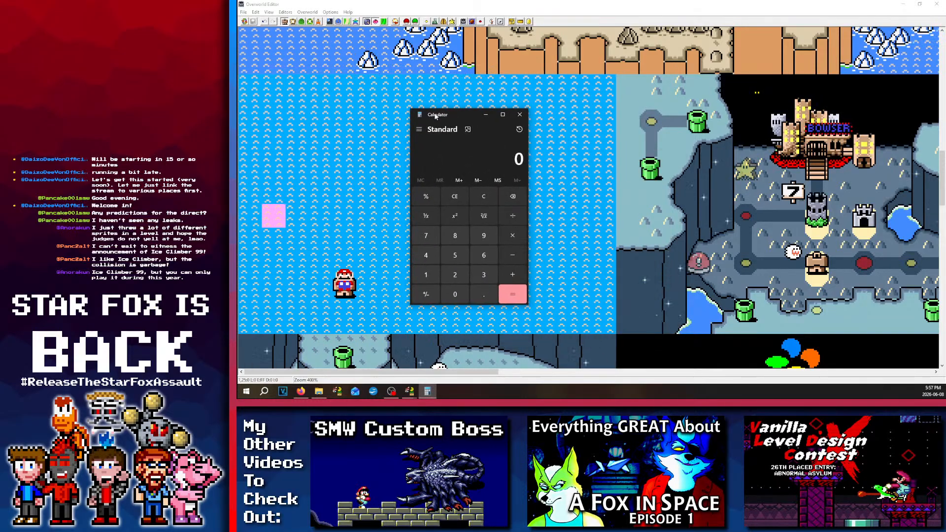
pyautogui.write('1986')
pyautogui.press('BackSpace')
pyautogui.press('BackSpace')
pyautogui.press('BackSpace')
pyautogui.press('BackSpace')
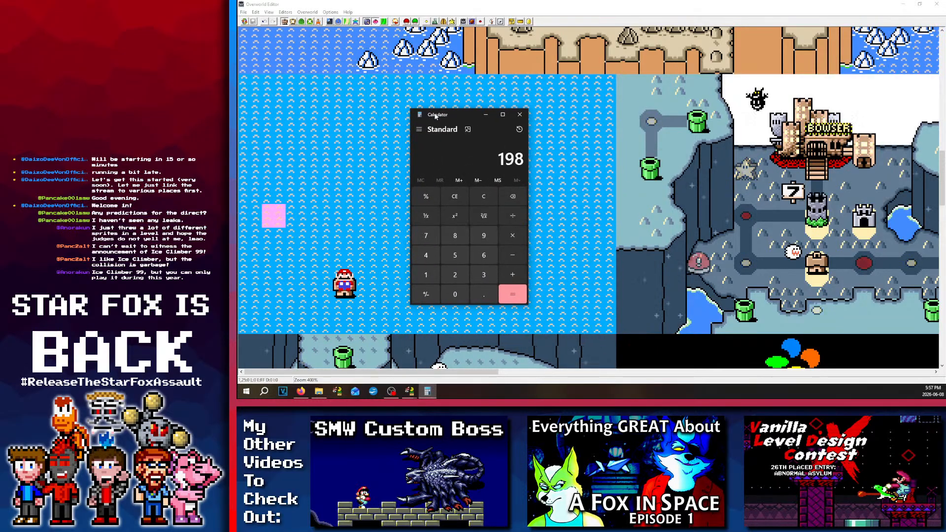
pyautogui.write('2026 ')
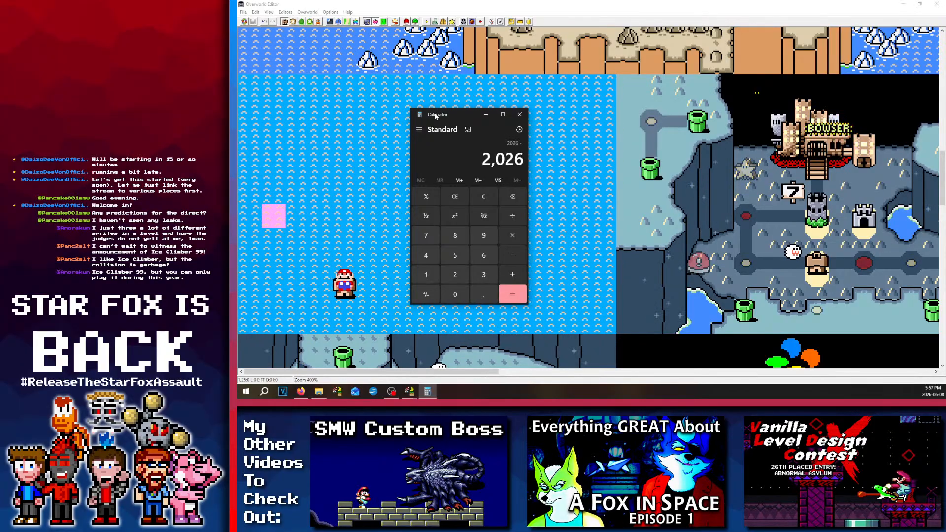
pyautogui.write('- 1985')
pyautogui.press('Return')
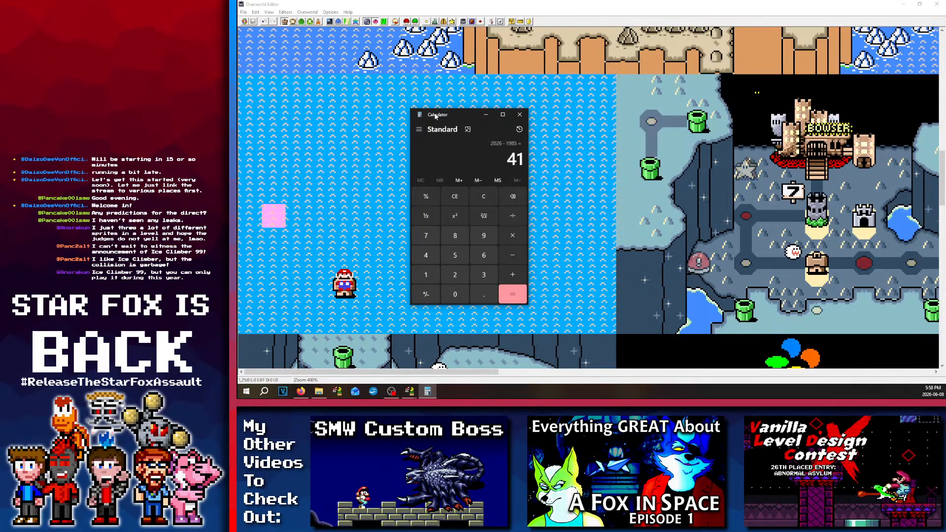
pyautogui.click(518, 118)
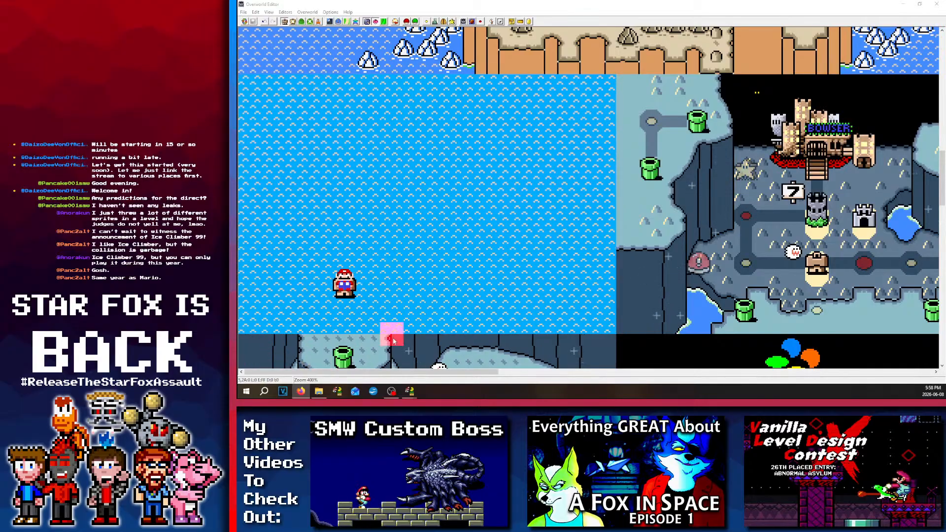
pyautogui.scroll(10, 572, 246)
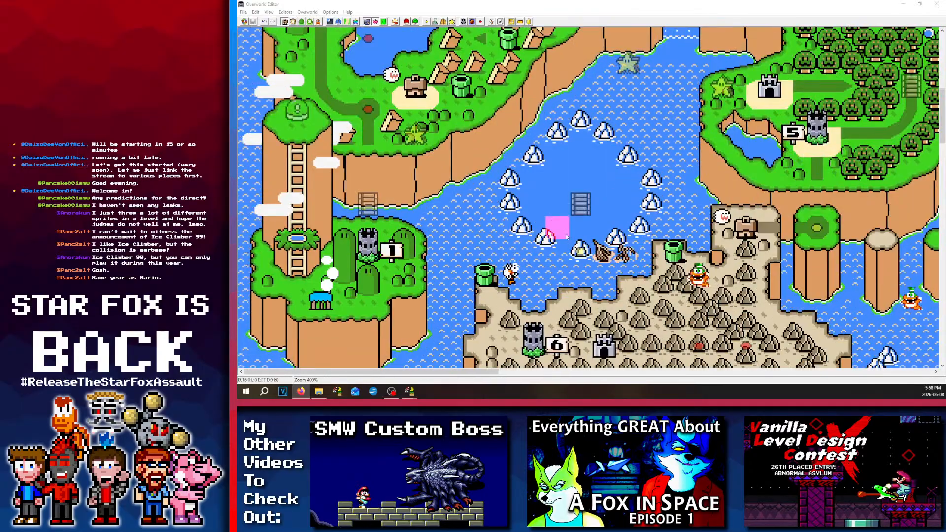
pyautogui.scroll(-7, 525, 215)
pyautogui.scroll(-3, 525, 216)
pyautogui.scroll(2, 556, 289)
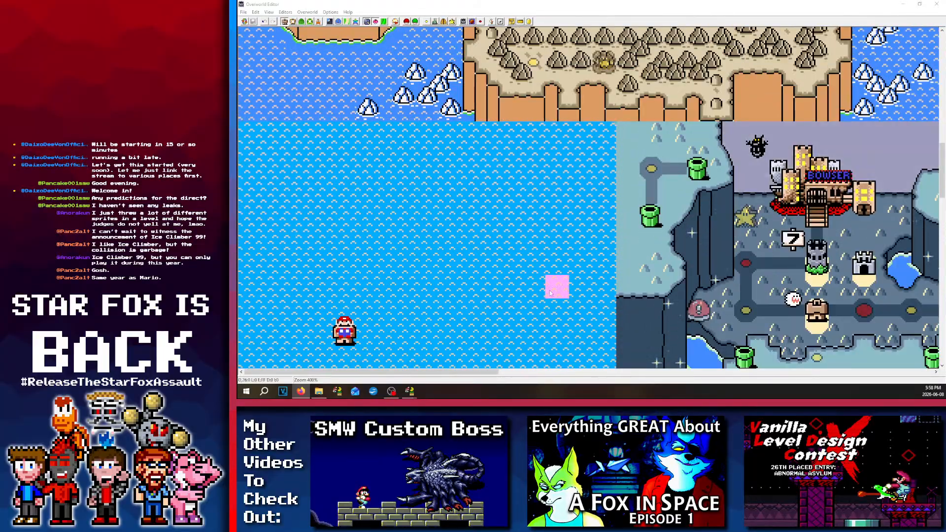
pyautogui.scroll(-1, 581, 293)
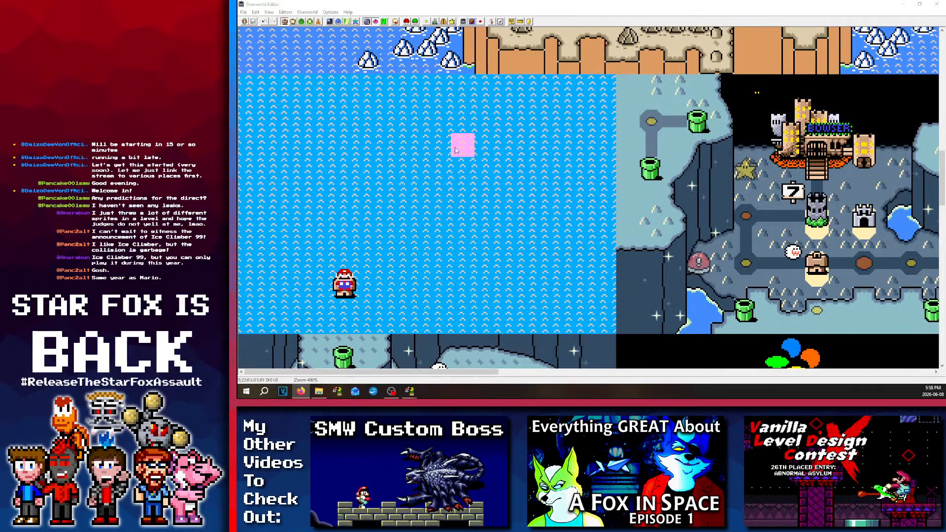
# Step: Name level 105 "Tectonic Complex" in the overworld level names and save the overworld to the ROM
pyautogui.click(481, 21)
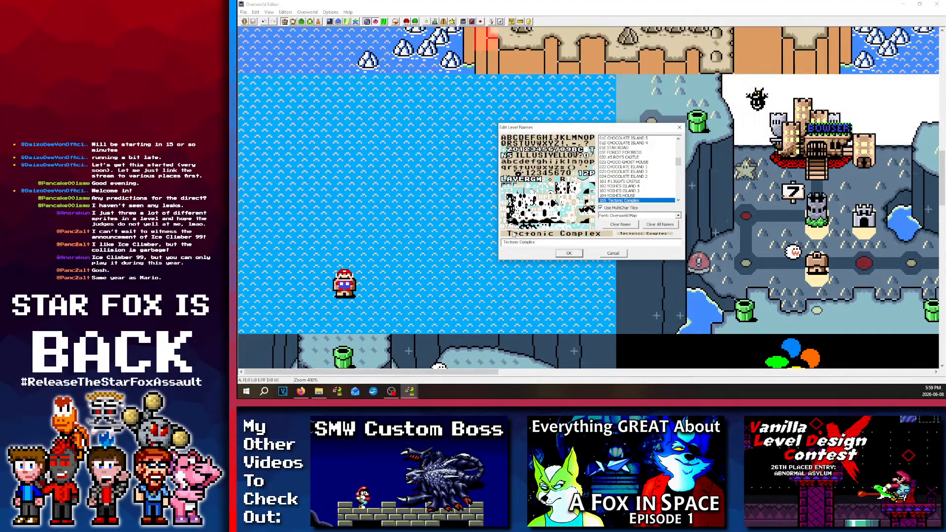
pyautogui.click(562, 254)
pyautogui.click(253, 23)
# Step: Look over Mario's starting water submap and the neighbouring overworld areas, and close the Overworld Editor
pyautogui.scroll(-1, 462, 193)
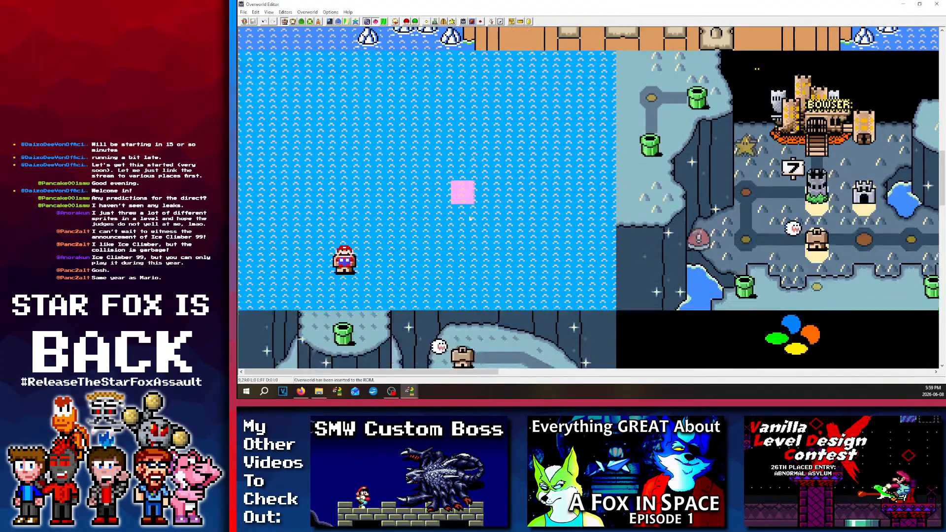
pyautogui.scroll(3, 417, 239)
pyautogui.scroll(-6, 394, 217)
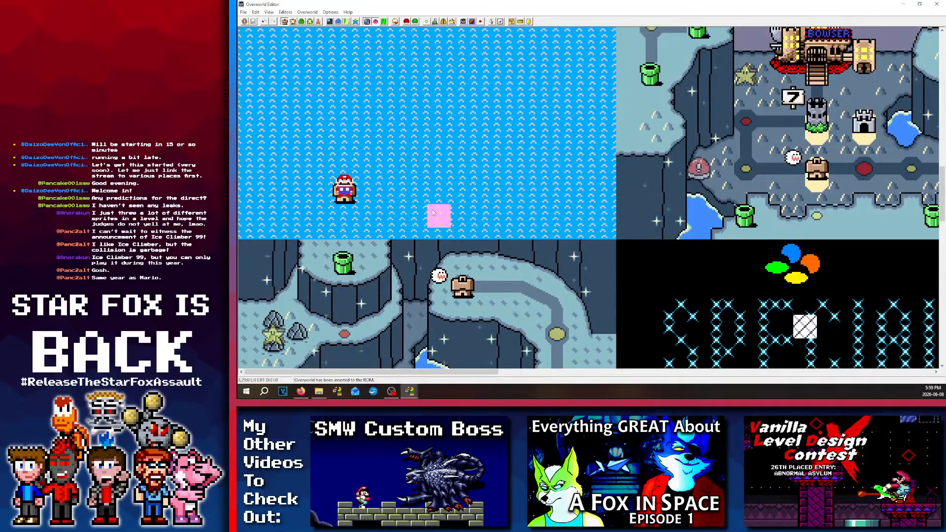
pyautogui.scroll(3, 437, 214)
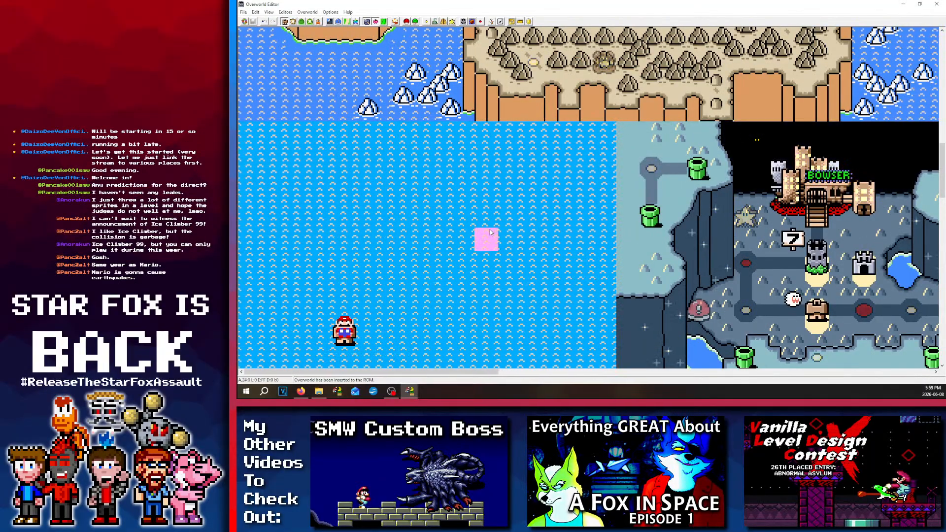
pyautogui.scroll(-3, 484, 231)
pyautogui.scroll(4, 488, 208)
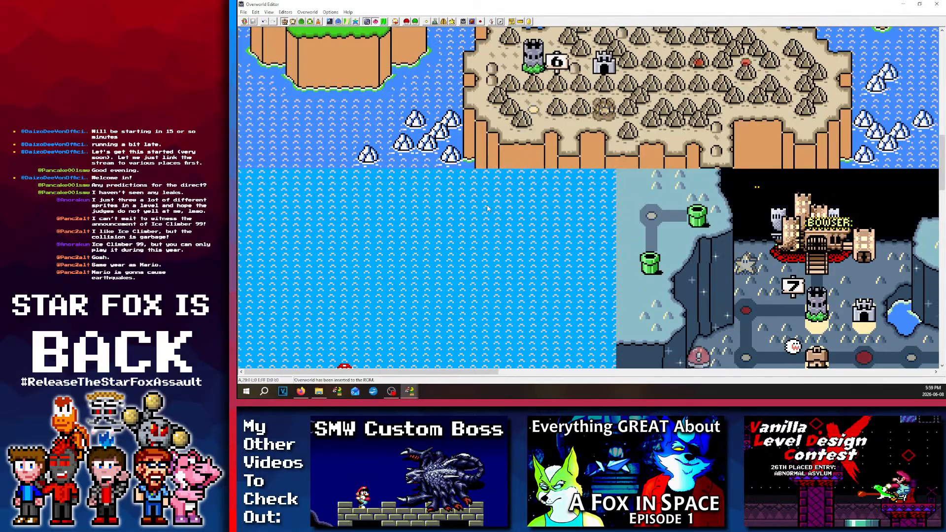
pyautogui.scroll(-3, 488, 209)
pyautogui.scroll(3, 514, 180)
pyautogui.scroll(-6, 556, 208)
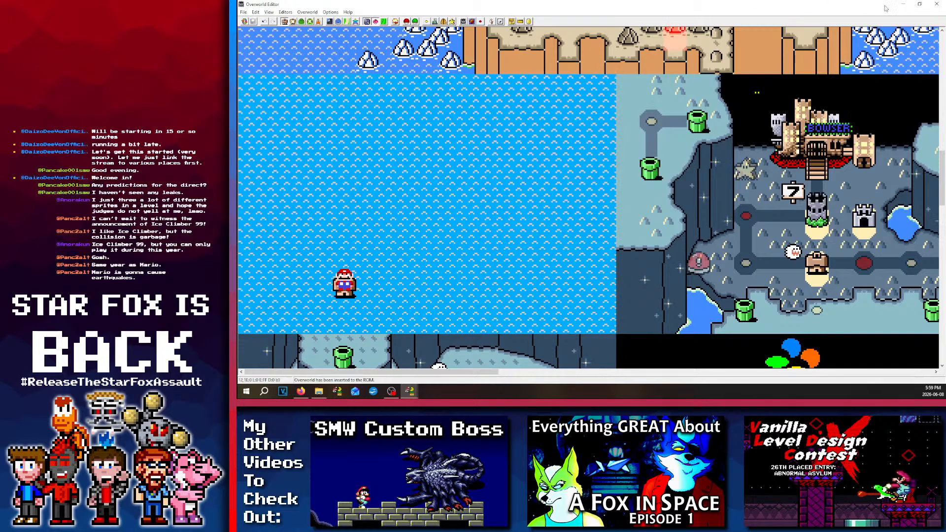
pyautogui.click(936, 4)
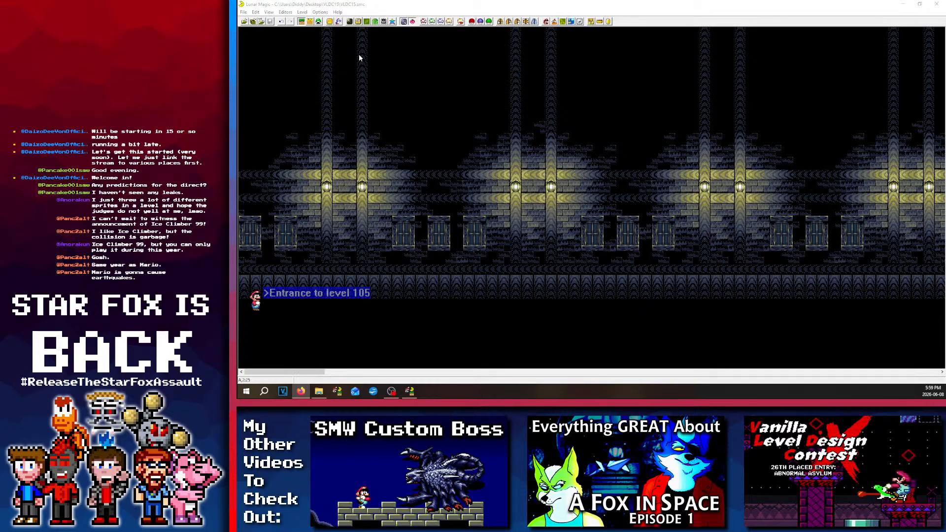
pyautogui.click(342, 187)
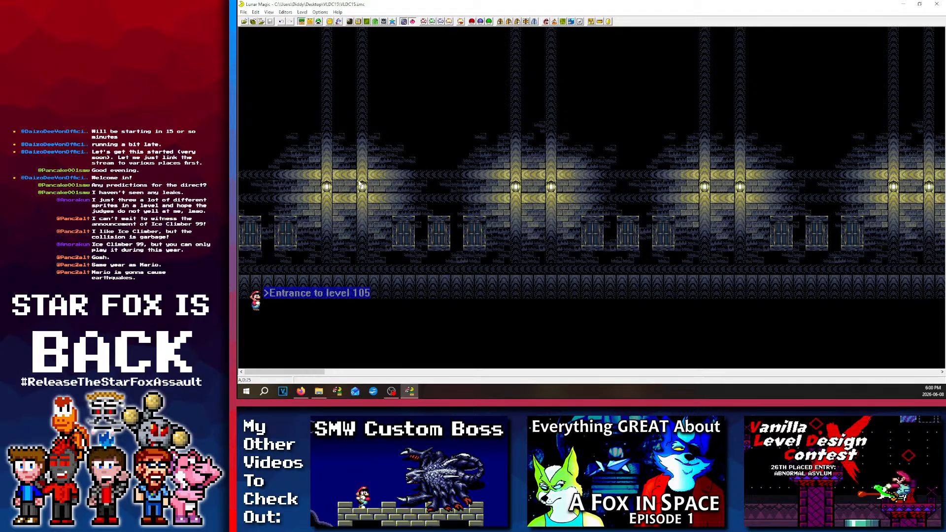
pyautogui.click(351, 185)
pyautogui.click(361, 186)
pyautogui.moveTo(355, 181); pyautogui.dragTo(420, 261)
pyautogui.click(376, 189)
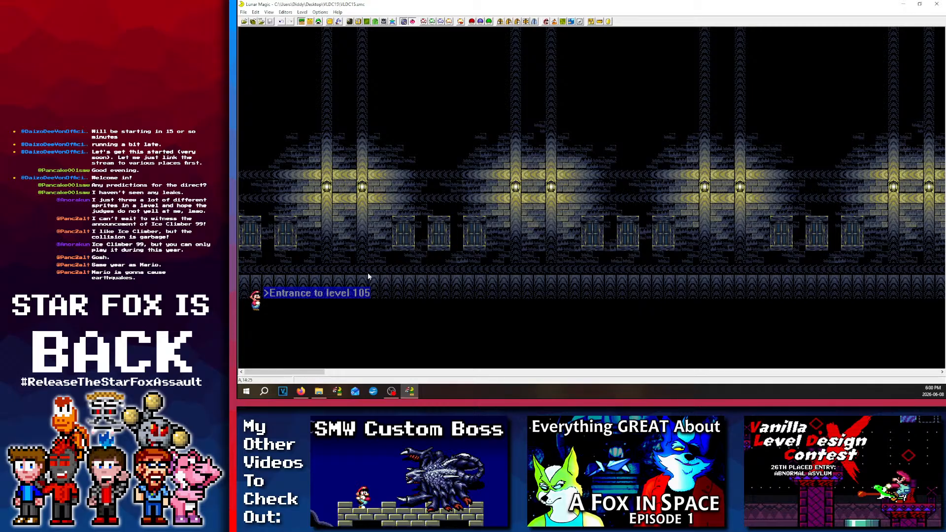
# Step: Display the numbered screen boundaries in level 105
pyautogui.click(534, 22)
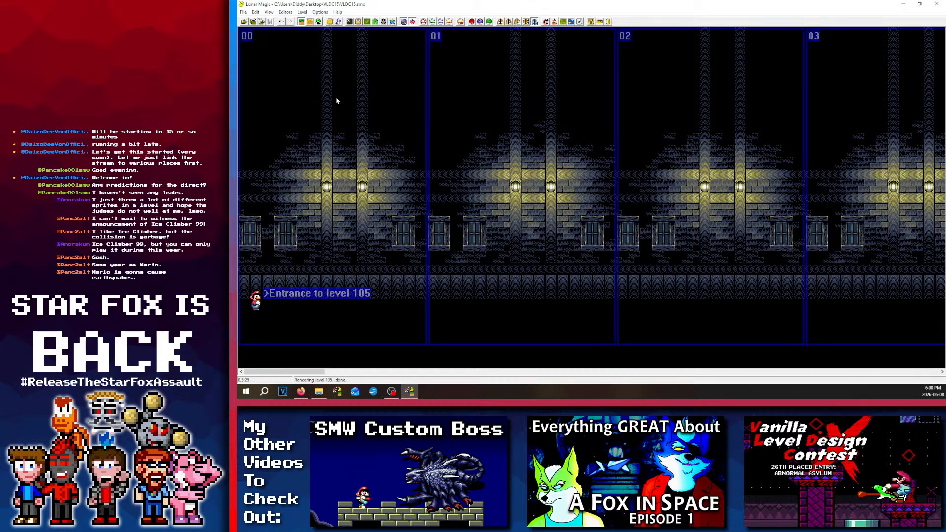
# Step: Examine the trigger options for the level's extended animation frames, including the manual triggers, and leave the settings without applying them
pyautogui.click(592, 21)
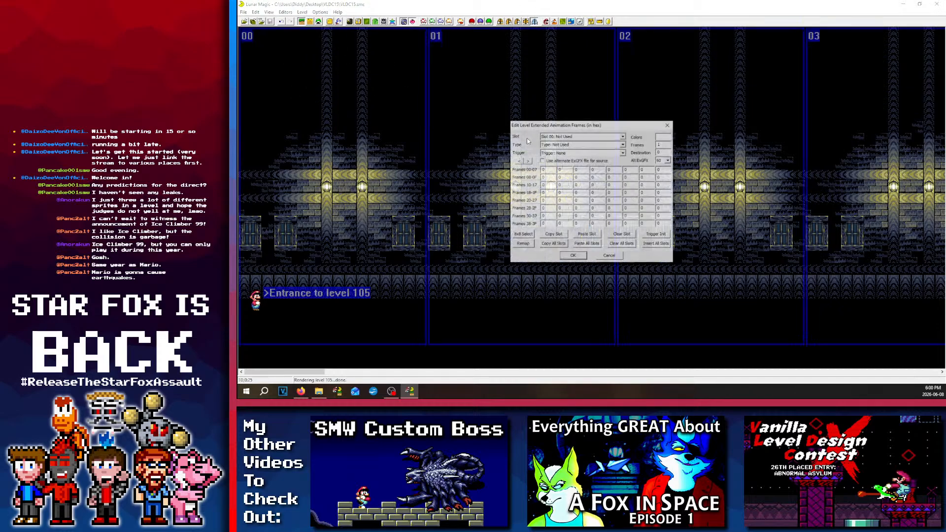
pyautogui.click(581, 153)
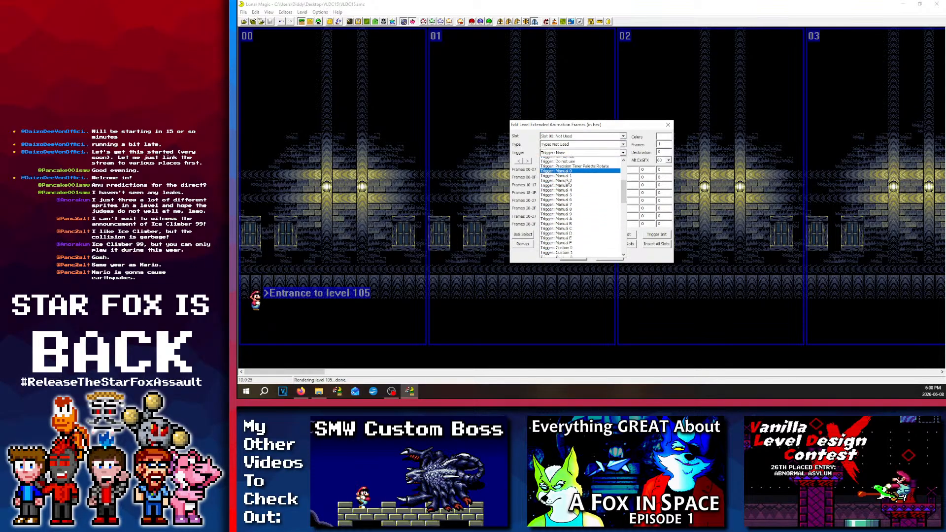
pyautogui.click(566, 193)
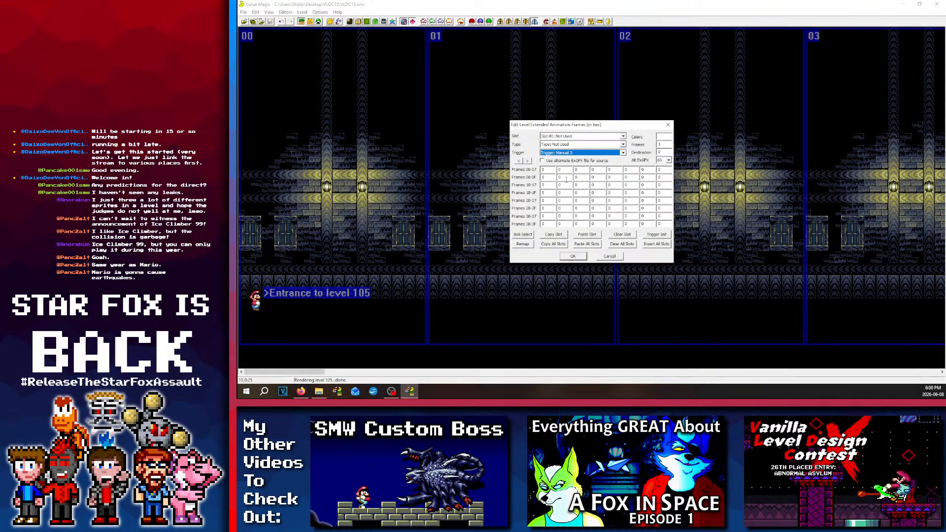
pyautogui.click(566, 153)
pyautogui.click(562, 161)
pyautogui.click(668, 124)
# Step: Place a "Wood ledge on column" object beneath Mario's entrance and widen it to about 19 tiles, reaching into screen 01
pyautogui.hscroll(8, 410, 258)
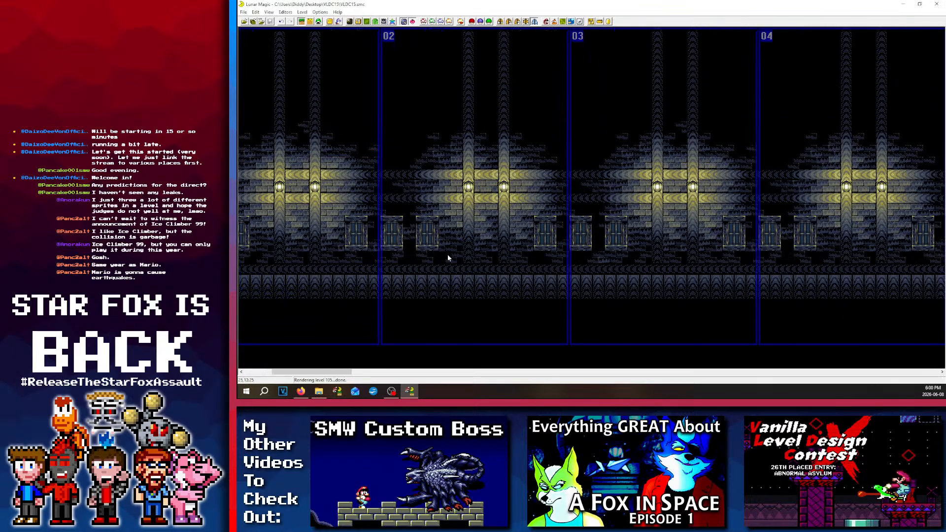
pyautogui.hscroll(-5, 409, 266)
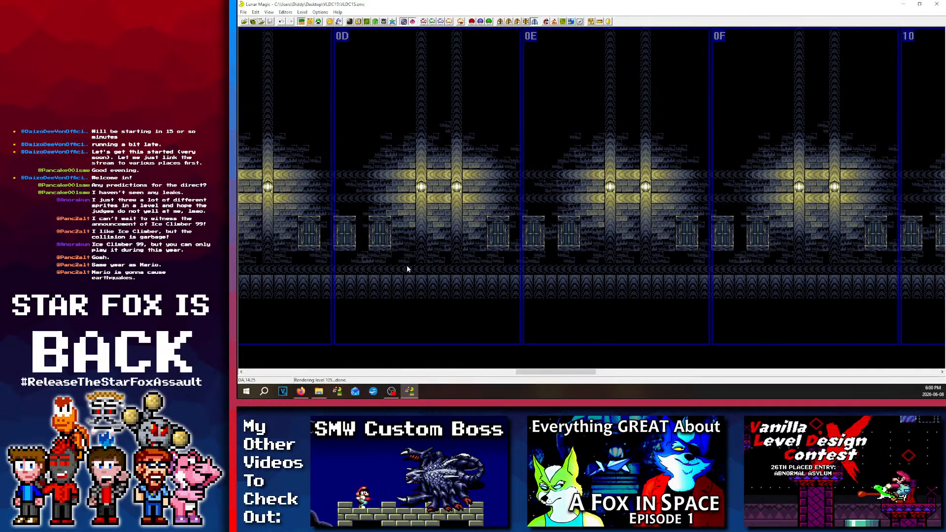
pyautogui.hscroll(-6, 475, 259)
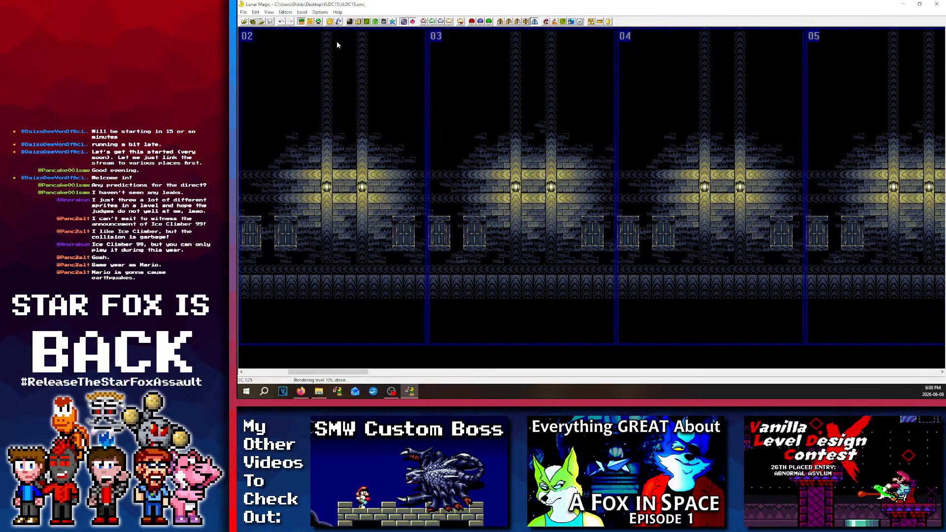
pyautogui.click(329, 22)
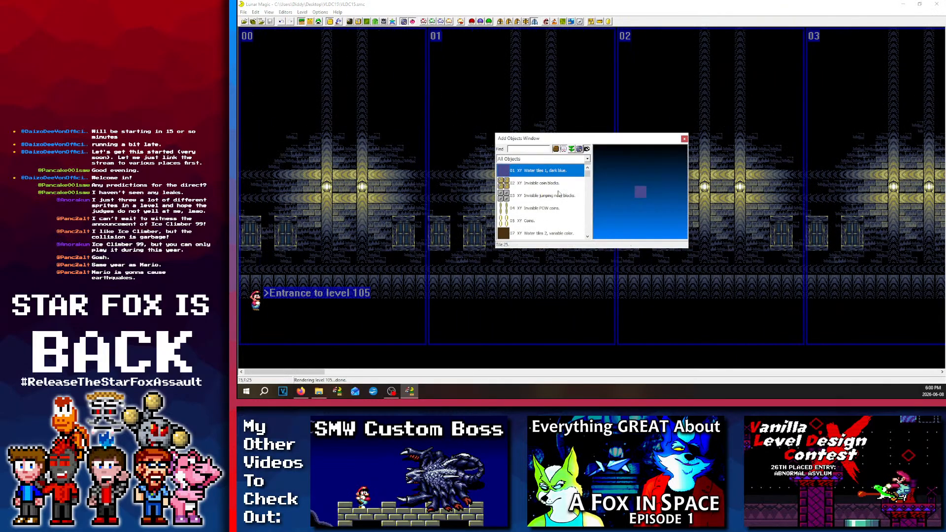
pyautogui.scroll(-5, 504, 196)
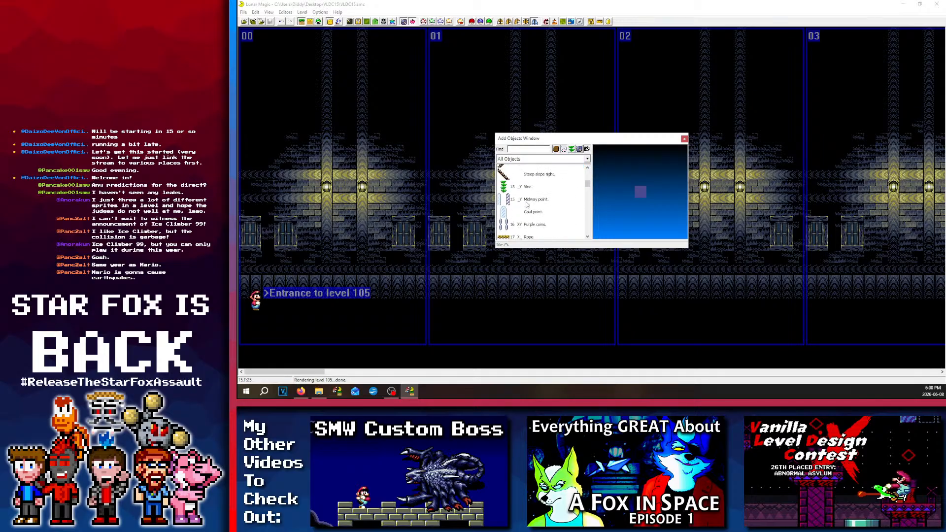
pyautogui.scroll(-5, 504, 196)
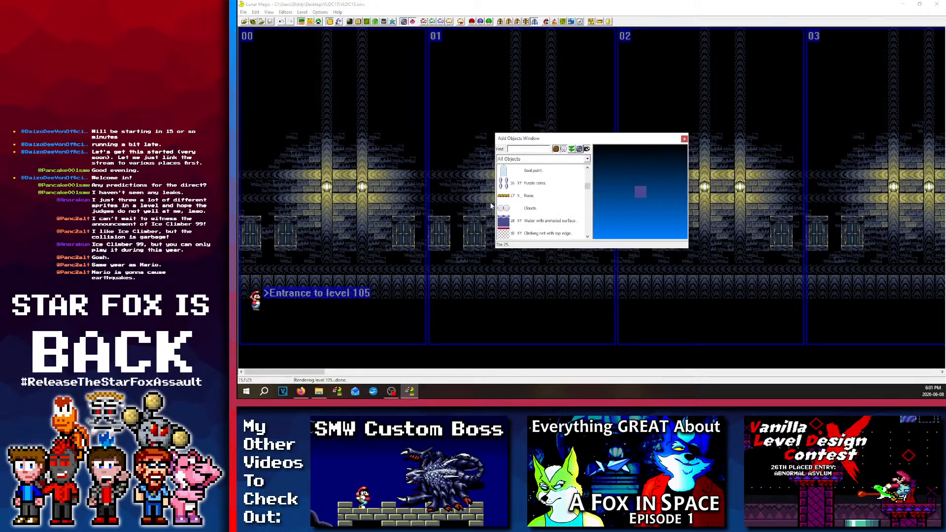
pyautogui.scroll(-6, 539, 194)
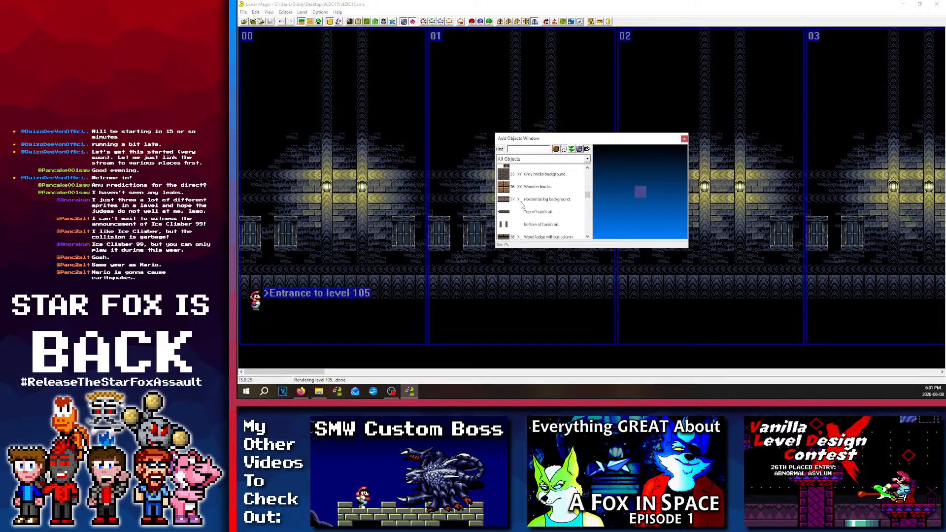
pyautogui.scroll(1, 521, 207)
pyautogui.click(522, 221)
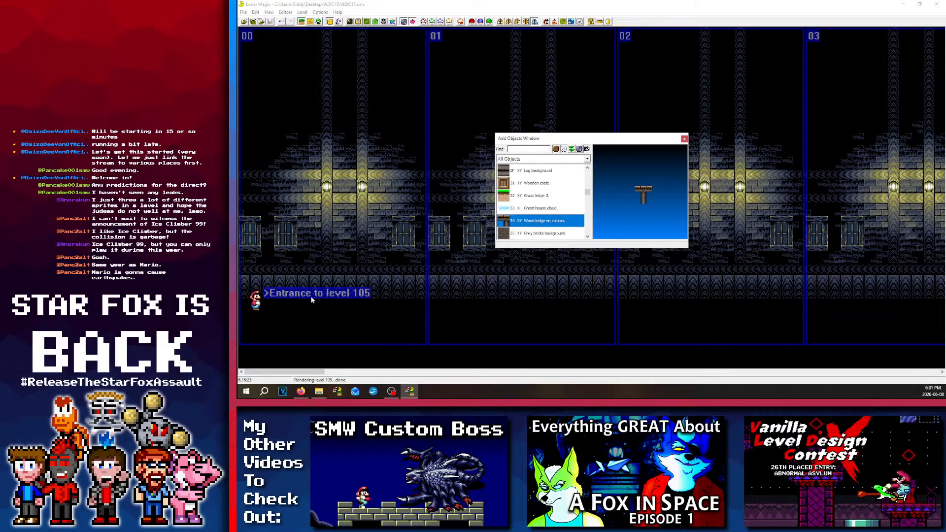
pyautogui.rightClick(247, 319)
pyautogui.moveTo(274, 315); pyautogui.dragTo(311, 321)
pyautogui.click(524, 289)
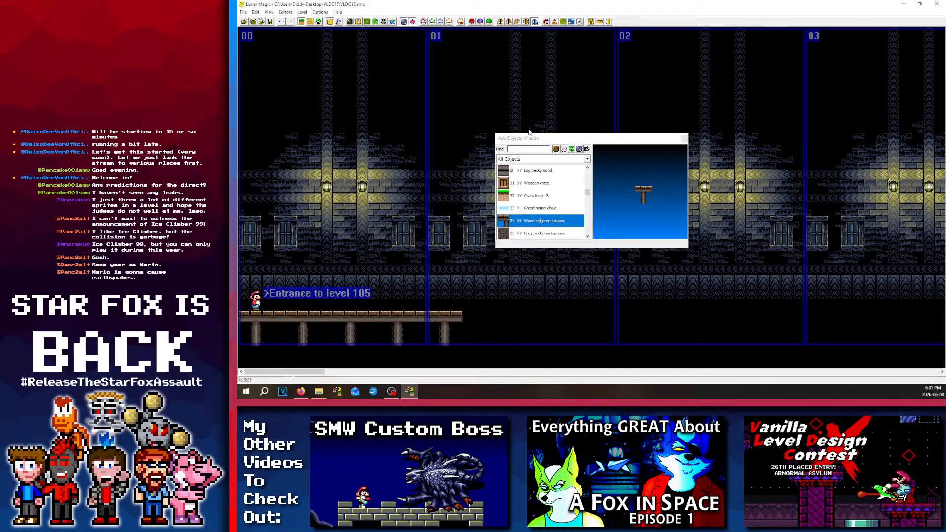
# Step: Add a second wood ledge on columns about three tiles higher in screen 01, about 15 tiles wide, with columns reaching the level's floor
pyautogui.moveTo(557, 139); pyautogui.dragTo(351, 52)
pyautogui.rightClick(504, 258)
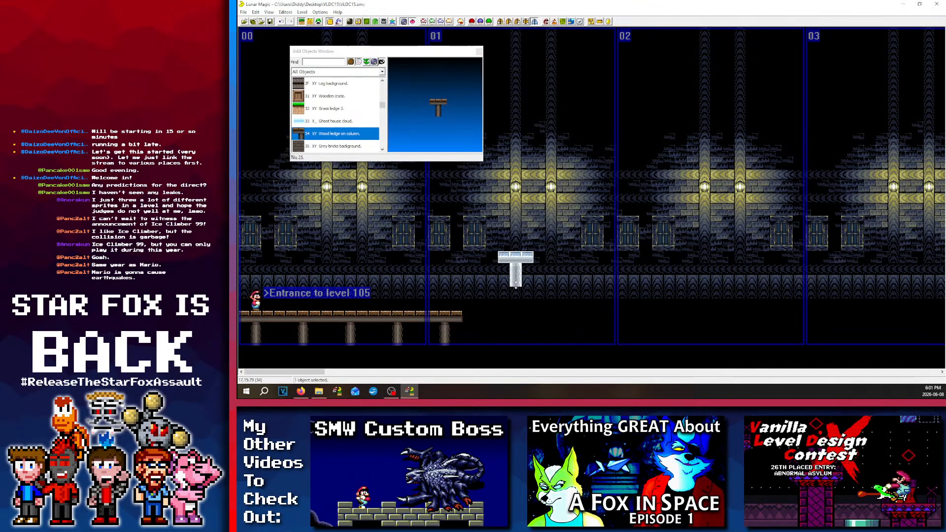
pyautogui.moveTo(516, 285); pyautogui.dragTo(503, 327)
pyautogui.click(504, 326)
pyautogui.hscroll(5, 492, 286)
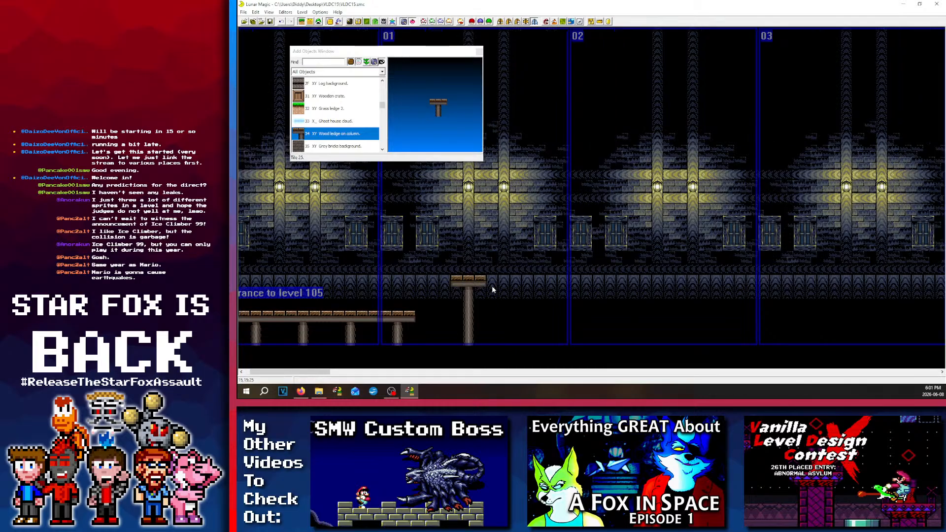
pyautogui.click(382, 280)
pyautogui.moveTo(385, 279); pyautogui.dragTo(534, 279)
pyautogui.click(420, 234)
pyautogui.hscroll(-5, 444, 288)
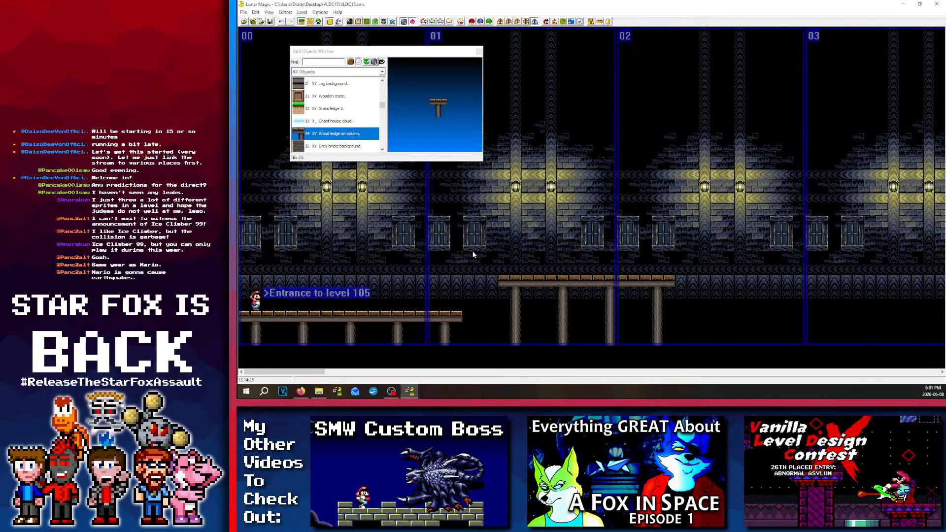
# Step: Place two wooden crates side by side above Mario's entrance in screen 00, about 10 by 4 tiles and 2 by 5 tiles
pyautogui.click(331, 96)
pyautogui.moveTo(336, 52); pyautogui.dragTo(665, 67)
pyautogui.rightClick(259, 188)
pyautogui.click(311, 194)
pyautogui.moveTo(259, 200); pyautogui.dragTo(374, 214)
pyautogui.click(387, 190)
pyautogui.rightClick(354, 166)
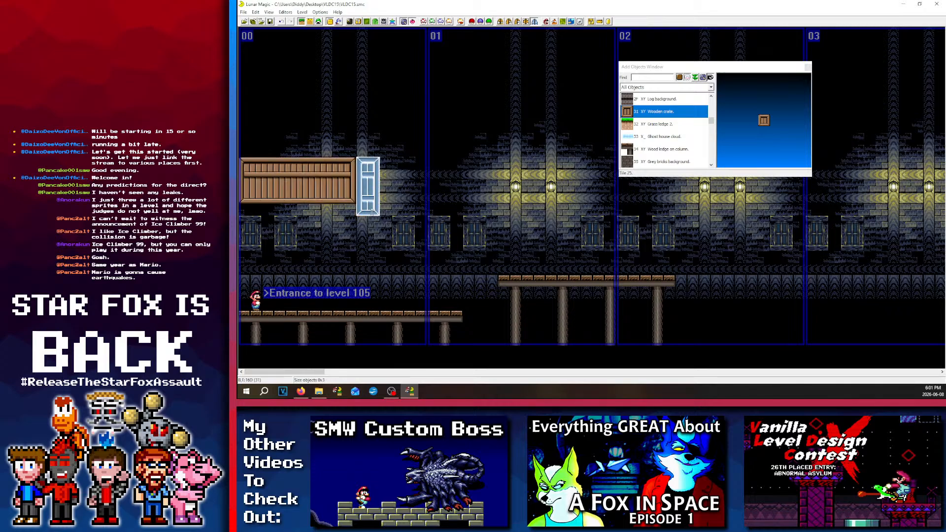
# Step: Continue the overhead row of wooden crates with one about 12 by 3 tiles into screen 01 and one about 3 by 4 tiles
pyautogui.click(392, 153)
pyautogui.moveTo(377, 156); pyautogui.dragTo(522, 193)
pyautogui.click(401, 169)
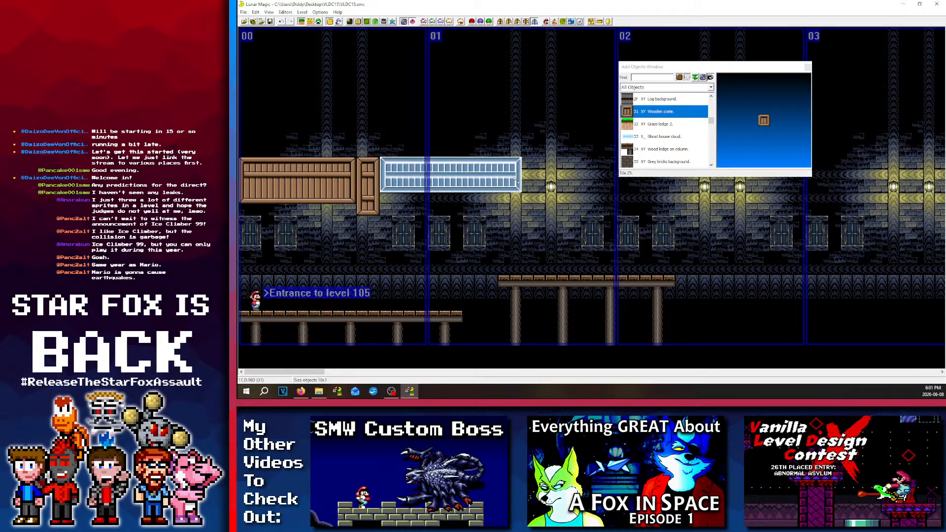
pyautogui.click(535, 225)
pyautogui.scroll(-1, 459, 202)
pyautogui.rightClick(341, 174)
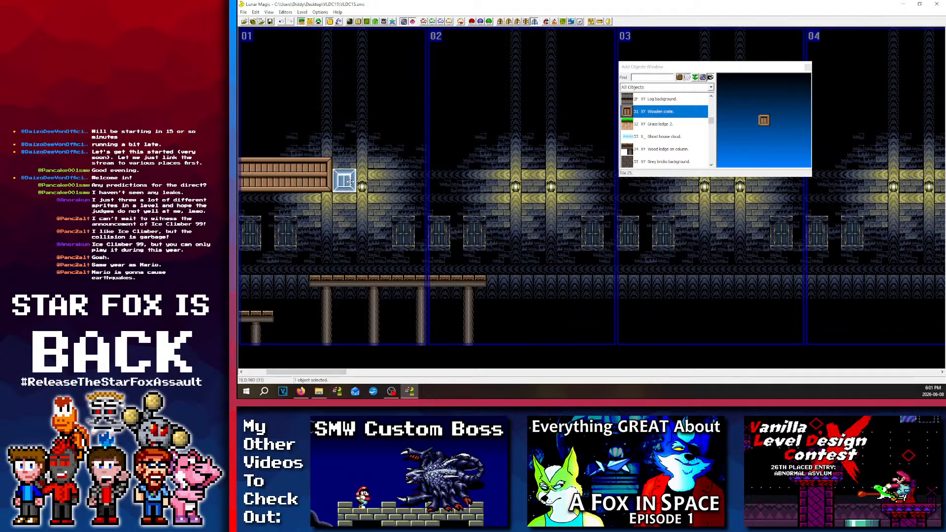
pyautogui.moveTo(343, 176); pyautogui.dragTo(615, 346)
pyautogui.click(379, 183)
# Step: Extend the row into screen 02 with a wooden crate about 12 by 2 tiles and a 9 by 16 tile crate reaching the floor
pyautogui.rightClick(375, 165)
pyautogui.click(519, 171)
pyautogui.rightClick(520, 171)
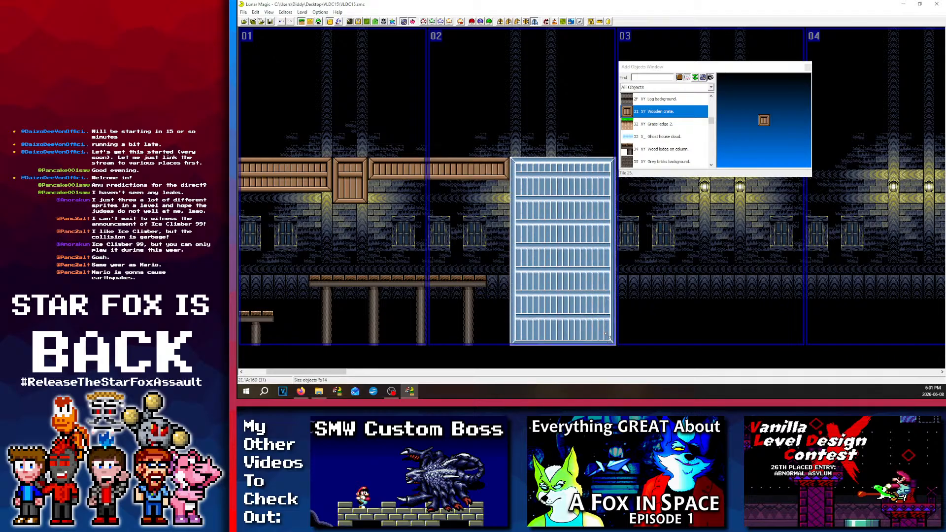
pyautogui.click(401, 217)
pyautogui.hscroll(-2, 477, 235)
pyautogui.hscroll(3, 477, 232)
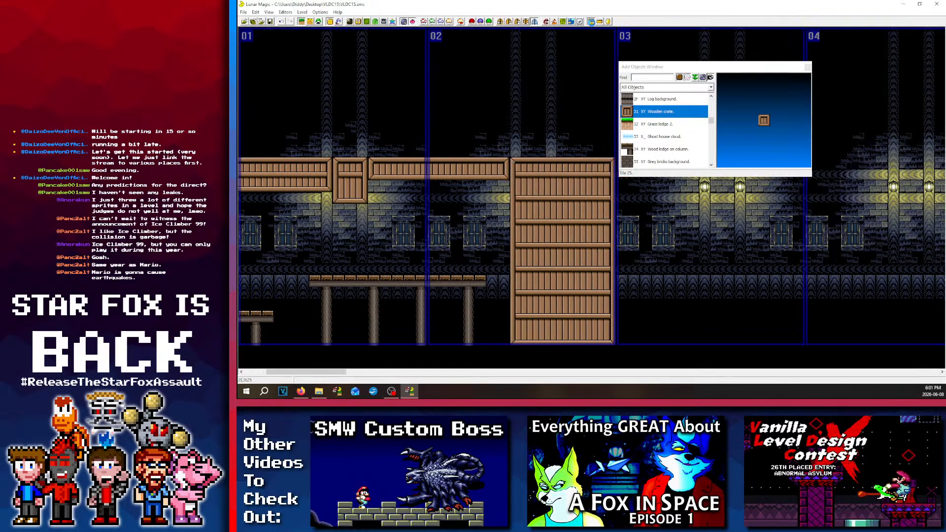
# Step: Examine the custom trigger and manual frame initializations of the level's extended animation settings
pyautogui.click(591, 21)
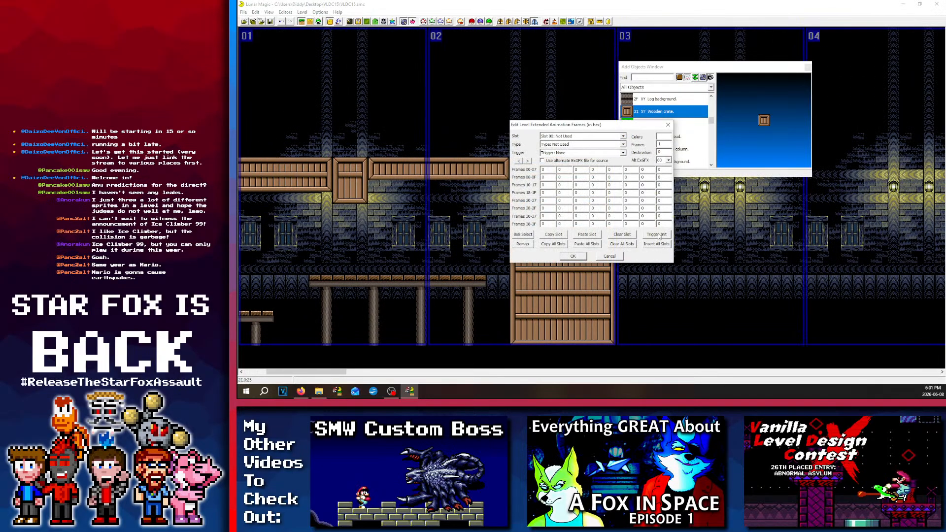
pyautogui.click(658, 234)
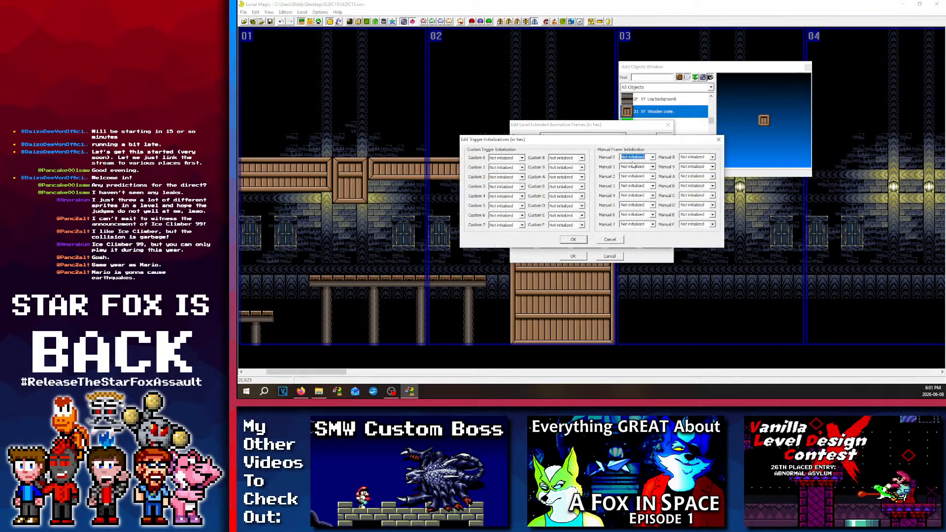
pyautogui.click(577, 240)
pyautogui.click(576, 255)
# Step: Save level 105 with its wooden crates to the ROM
pyautogui.scroll(4, 303, 56)
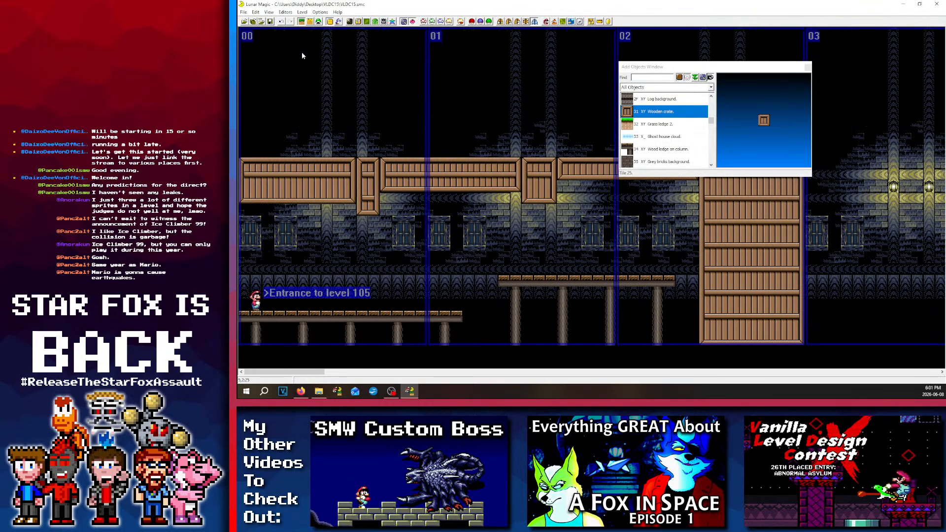
pyautogui.scroll(-4, 315, 64)
pyautogui.scroll(2, 434, 207)
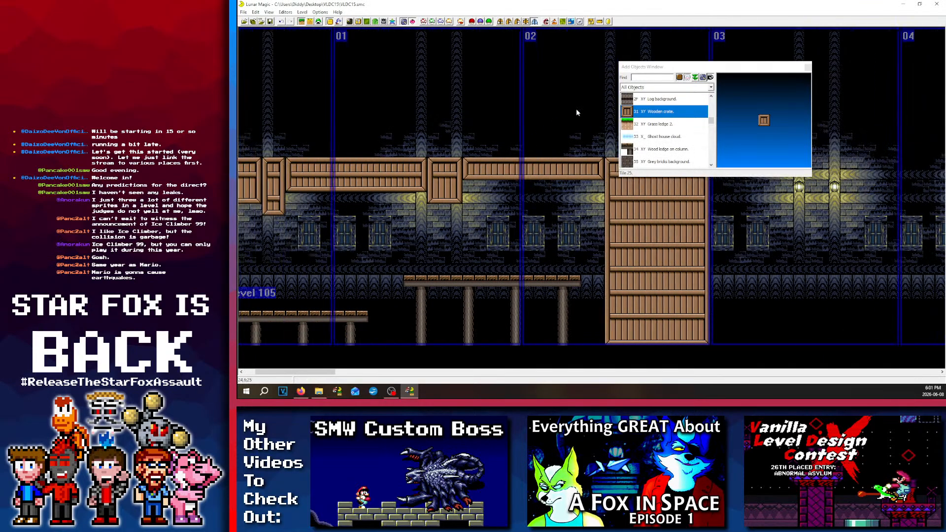
pyautogui.scroll(2, 402, 181)
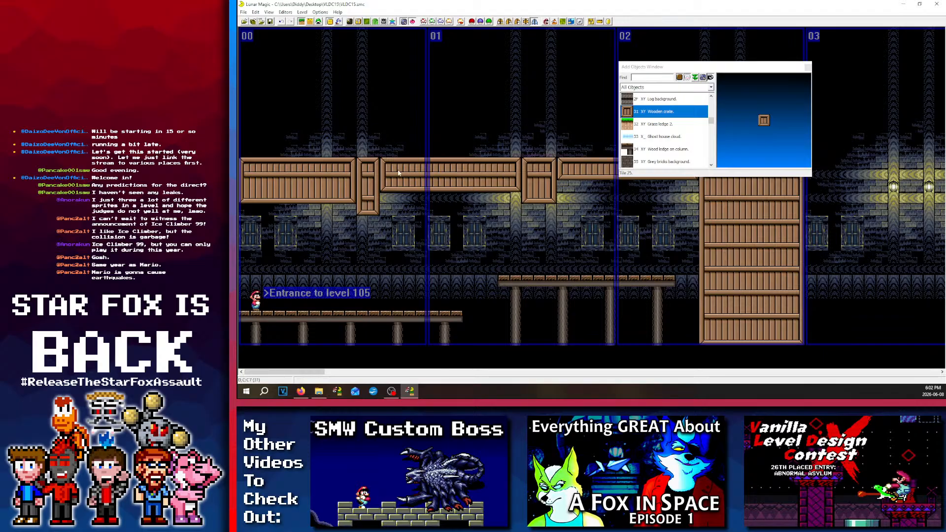
pyautogui.click(270, 21)
pyautogui.scroll(-1, 462, 269)
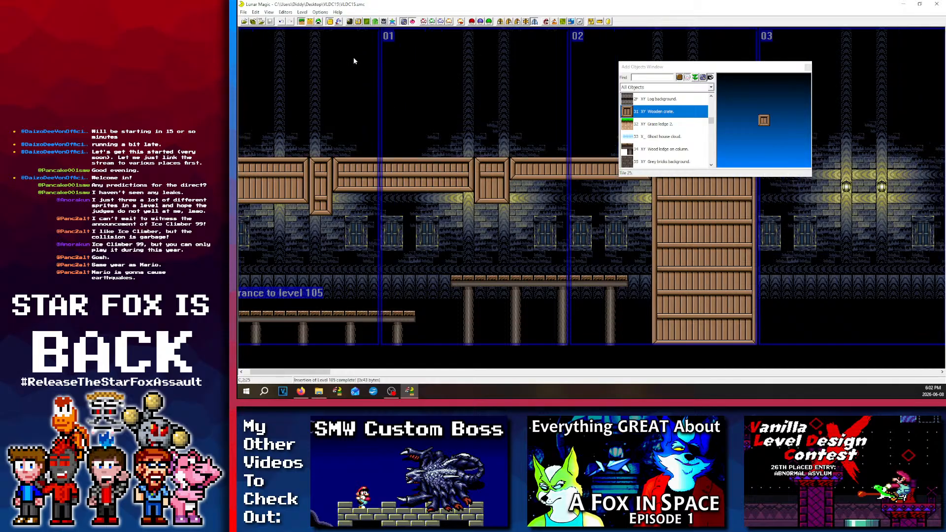
# Step: Look through the Standard Objects category for objects to use in the level
pyautogui.click(635, 88)
pyautogui.click(635, 101)
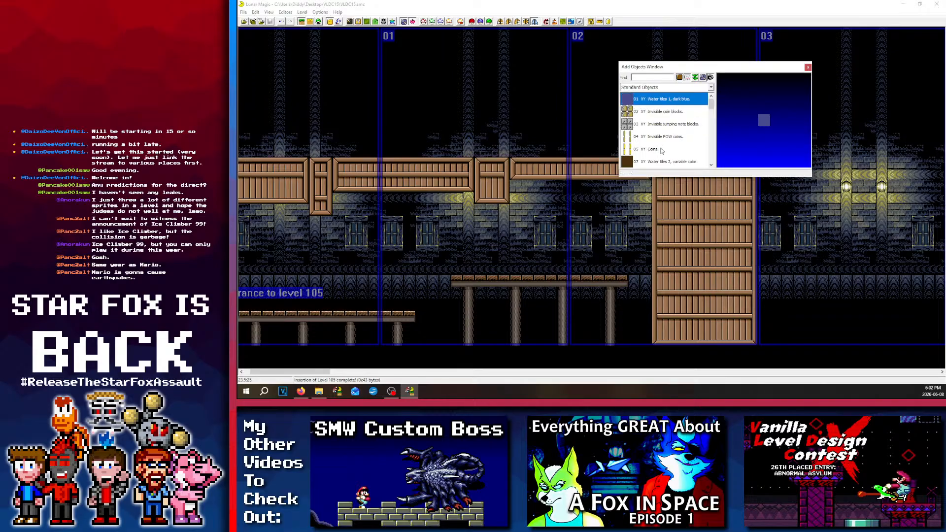
pyautogui.scroll(-5, 635, 136)
pyautogui.scroll(8, 636, 137)
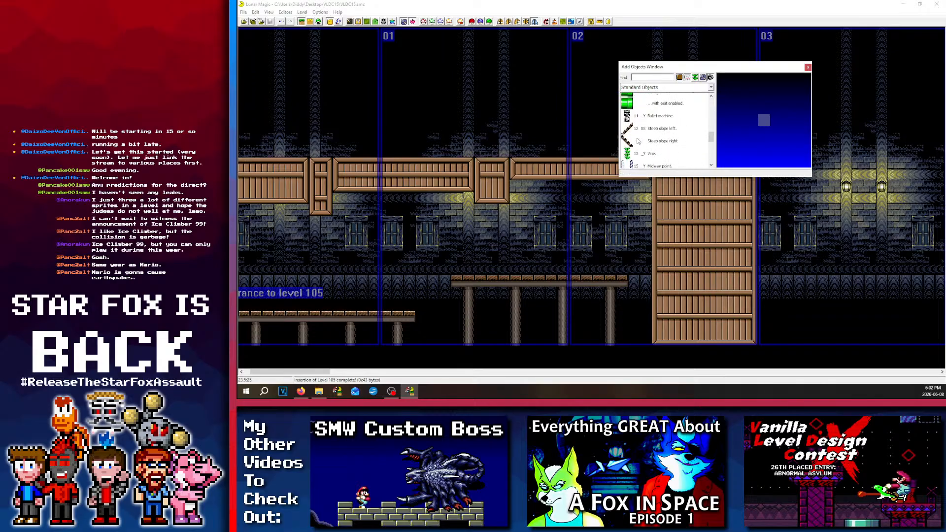
pyautogui.scroll(-7, 637, 141)
pyautogui.scroll(7, 637, 141)
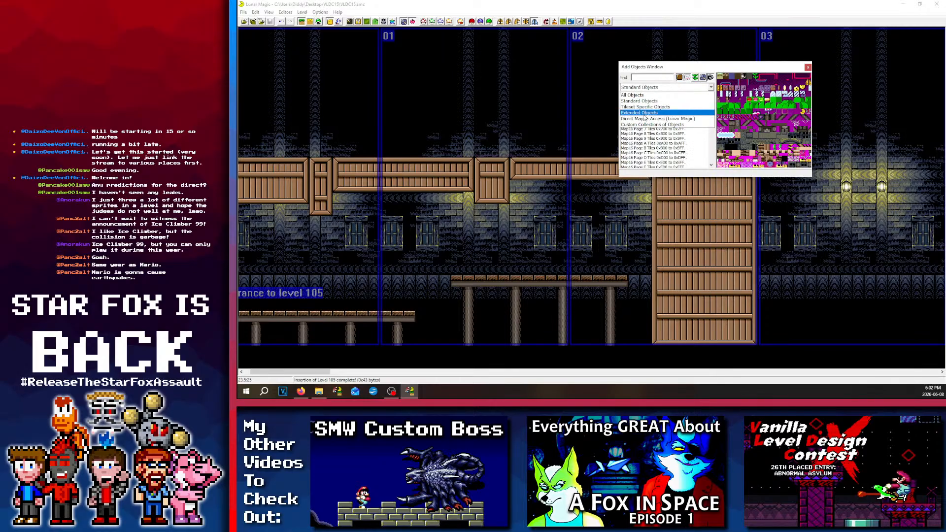
pyautogui.click(645, 119)
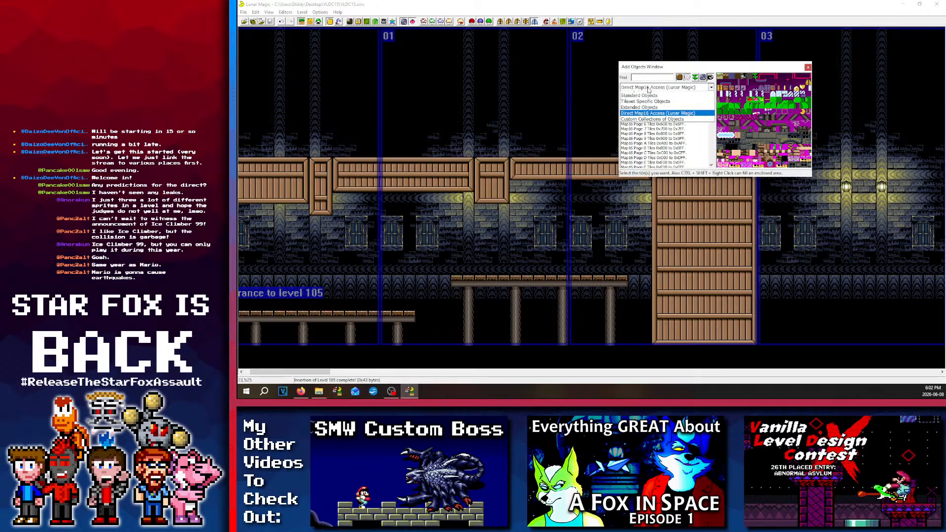
pyautogui.click(646, 95)
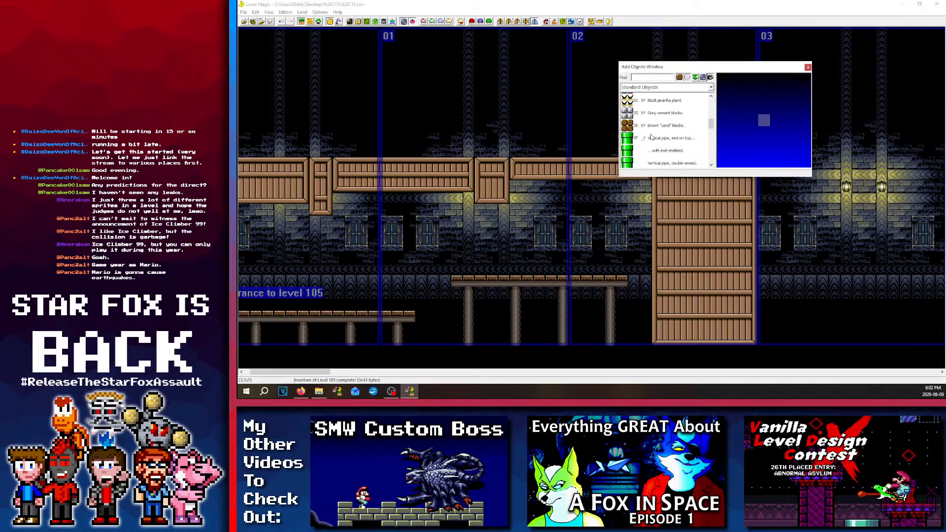
pyautogui.scroll(-5, 650, 137)
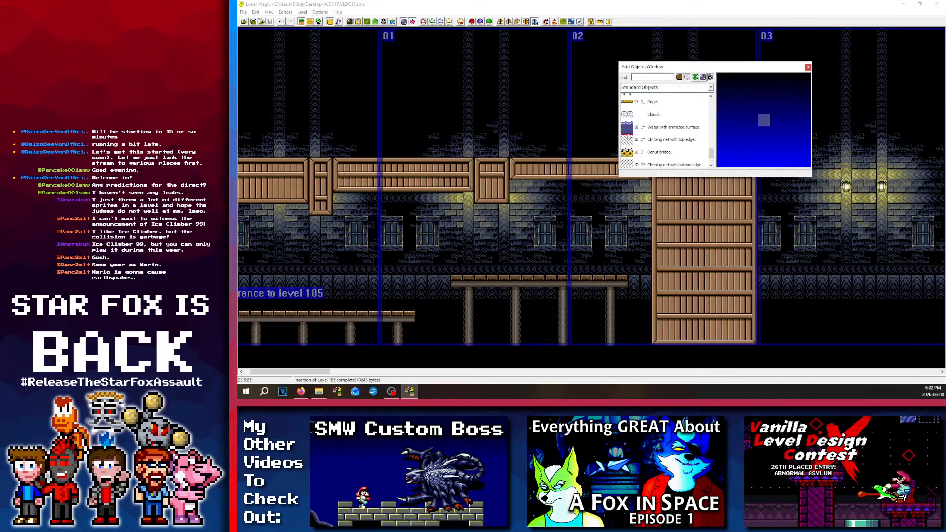
pyautogui.scroll(-8, 650, 137)
# Step: Place the extended object "Door" on top of the second wood ledge, near its end in screen 02
pyautogui.click(641, 87)
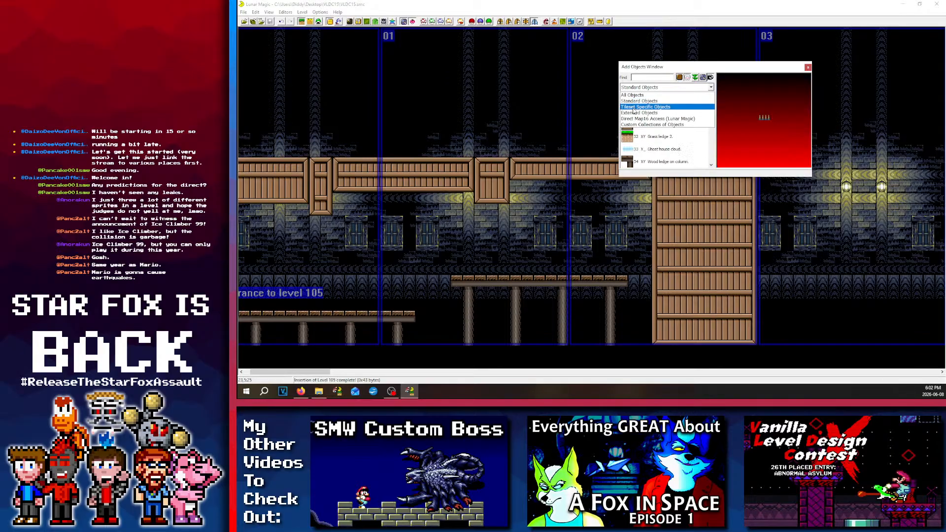
pyautogui.click(636, 113)
pyautogui.scroll(-4, 680, 123)
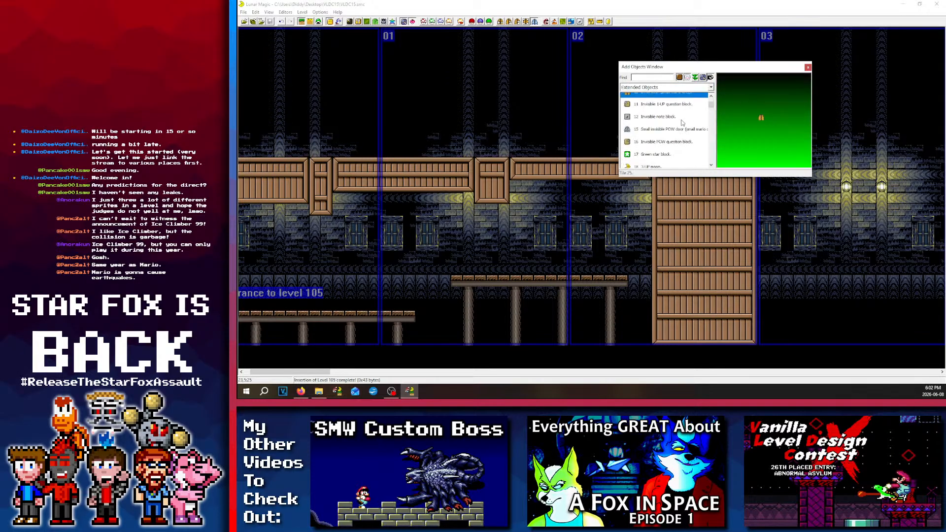
pyautogui.scroll(-12, 682, 122)
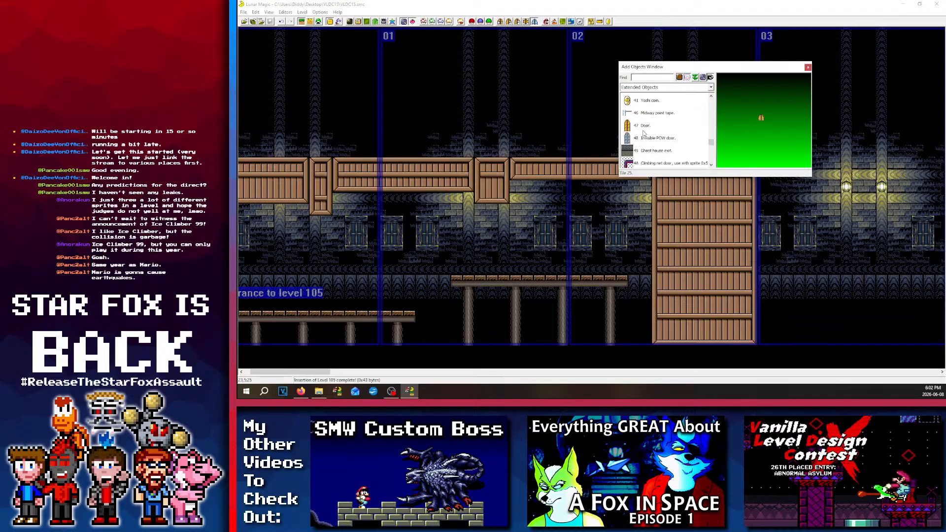
pyautogui.scroll(2, 642, 133)
pyautogui.click(640, 136)
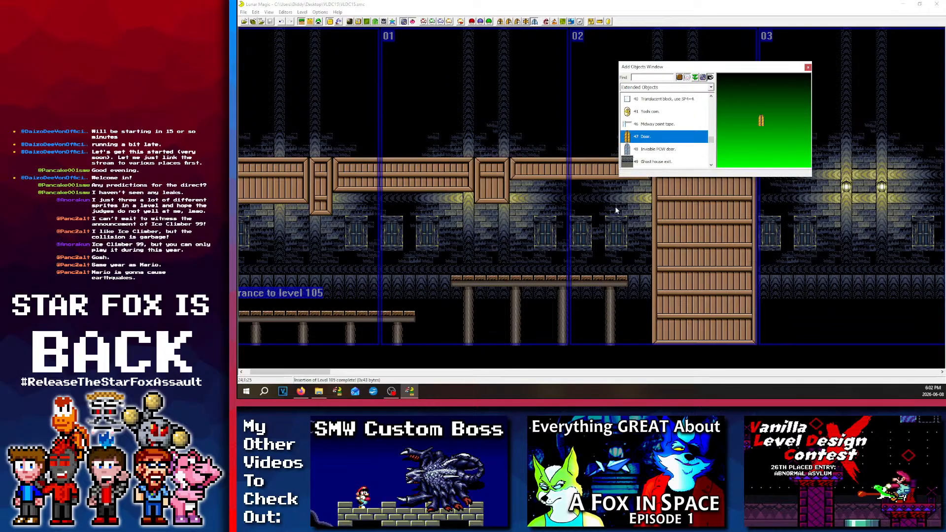
pyautogui.rightClick(609, 243)
pyautogui.moveTo(609, 243); pyautogui.dragTo(610, 256)
pyautogui.click(585, 225)
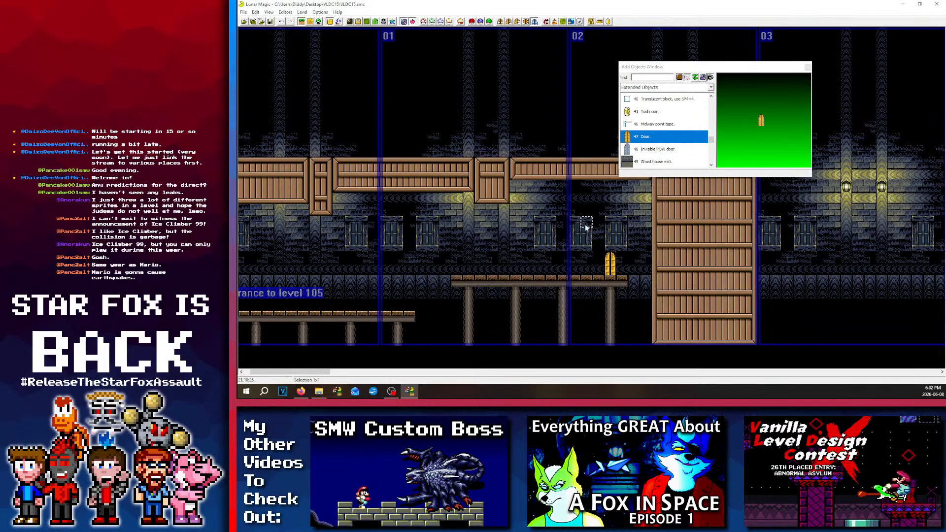
# Step: View the level's main and midway entrance settings and leave them without applying anything
pyautogui.click(507, 22)
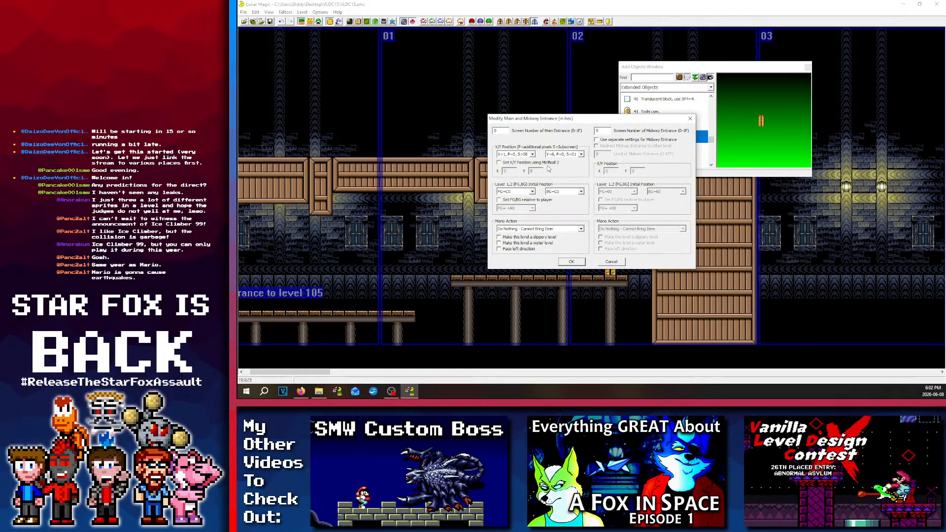
pyautogui.click(554, 192)
pyautogui.click(691, 119)
pyautogui.hscroll(8, 492, 227)
pyautogui.hscroll(-10, 471, 236)
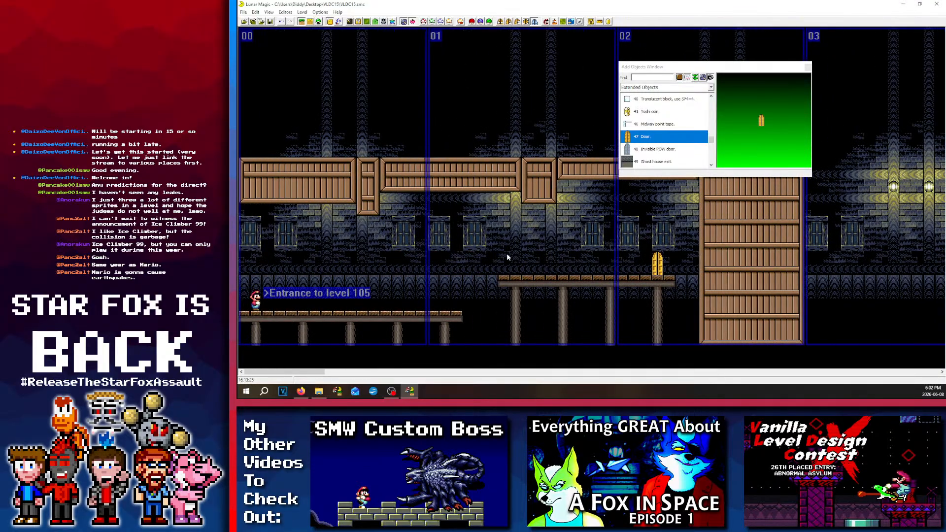
pyautogui.hscroll(5, 506, 257)
pyautogui.hscroll(-5, 541, 241)
pyautogui.hscroll(5, 562, 231)
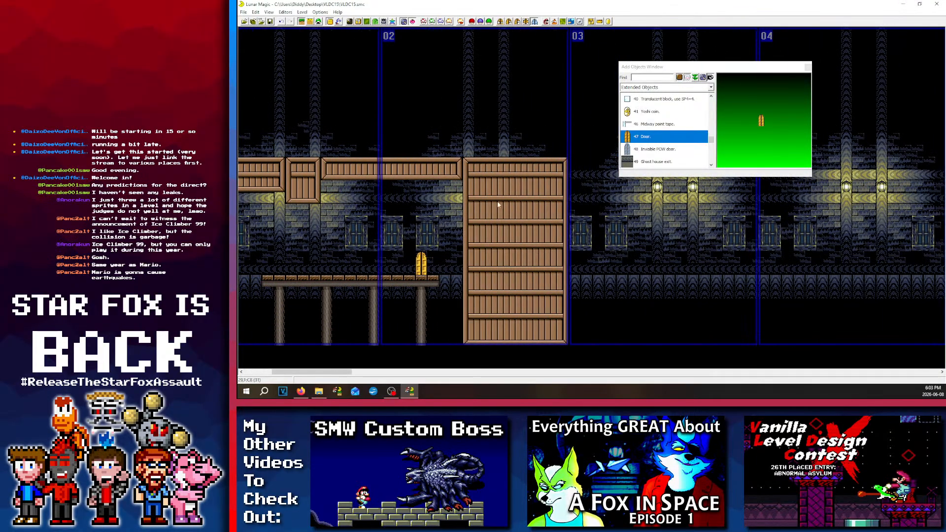
pyautogui.hscroll(4, 488, 246)
pyautogui.hscroll(-5, 345, 260)
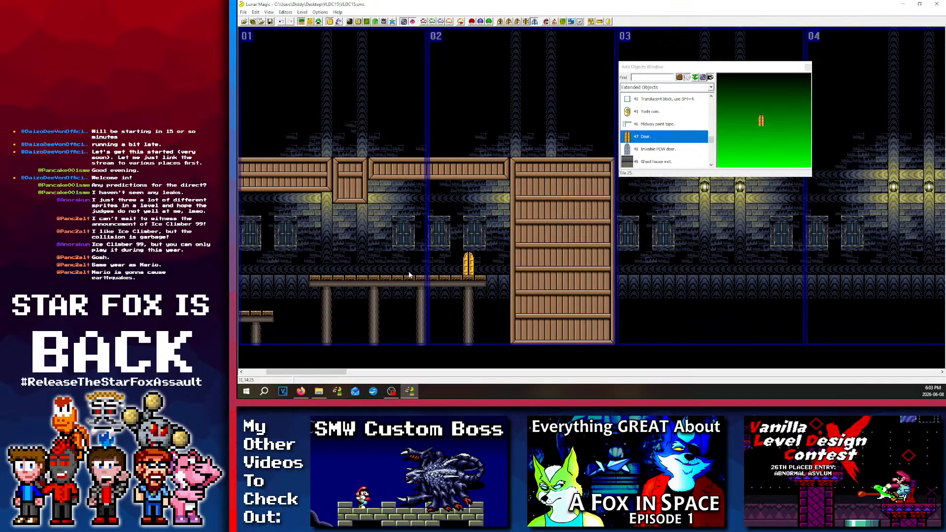
pyautogui.hscroll(-4, 438, 278)
pyautogui.hscroll(4, 469, 291)
pyautogui.moveTo(480, 228)
pyautogui.mouseDown()
pyautogui.moveTo(465, 285)
pyautogui.moveTo(459, 222)
pyautogui.mouseUp()
pyautogui.moveTo(465, 230); pyautogui.dragTo(466, 246)
# Step: Extract the ROM's GFX and ExGFX files and check the VLDC15 folder for the Graphics and ExGraphics folders
pyautogui.click(319, 391)
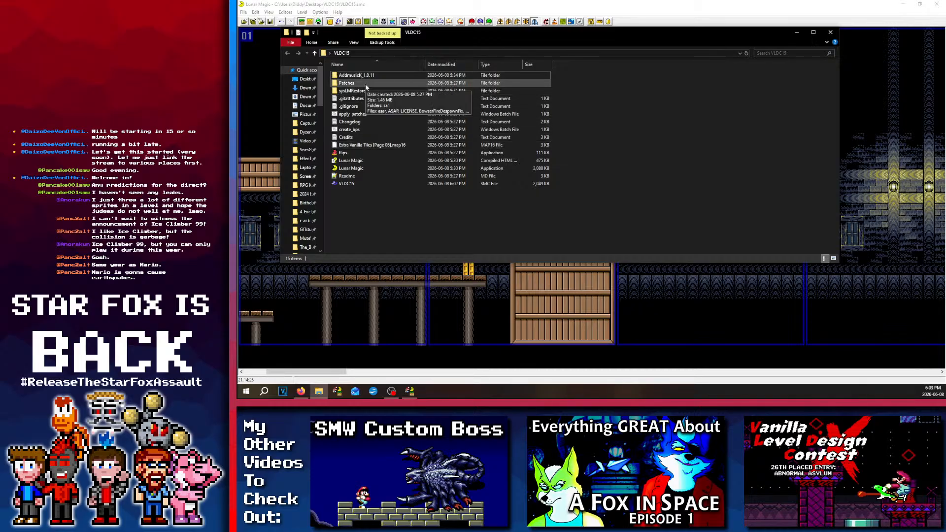
pyautogui.click(423, 23)
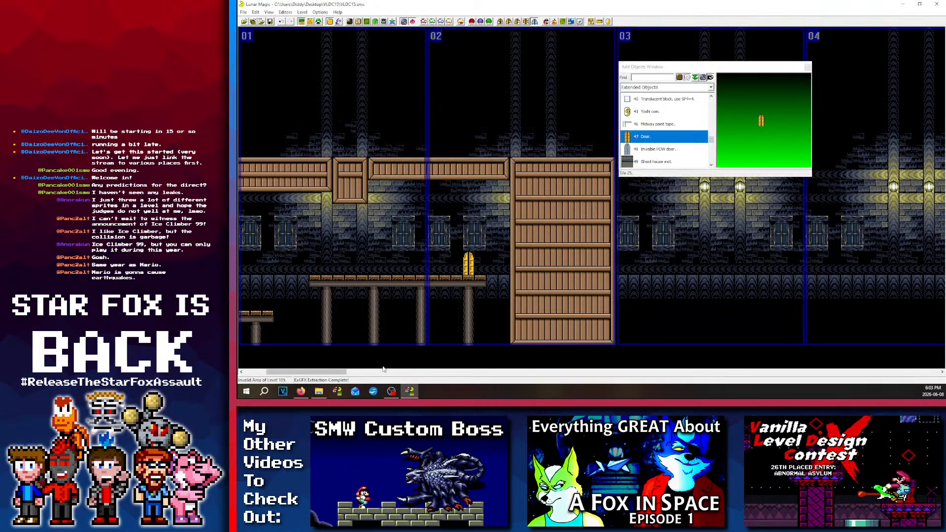
pyautogui.click(319, 391)
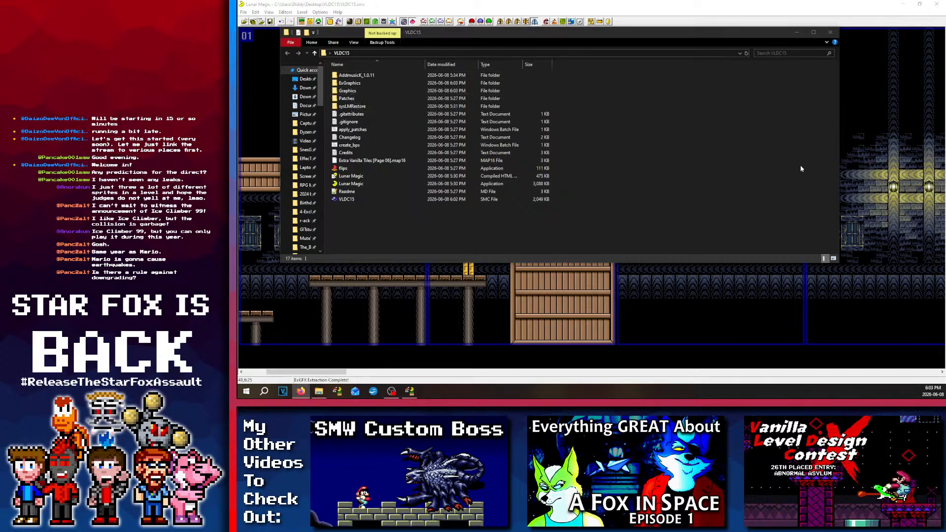
# Step: Switch to Firefox, open the VLDC #15 forum on SMW Central and look over its thread list
pyautogui.moveTo(800, 164); pyautogui.dragTo(530, 170)
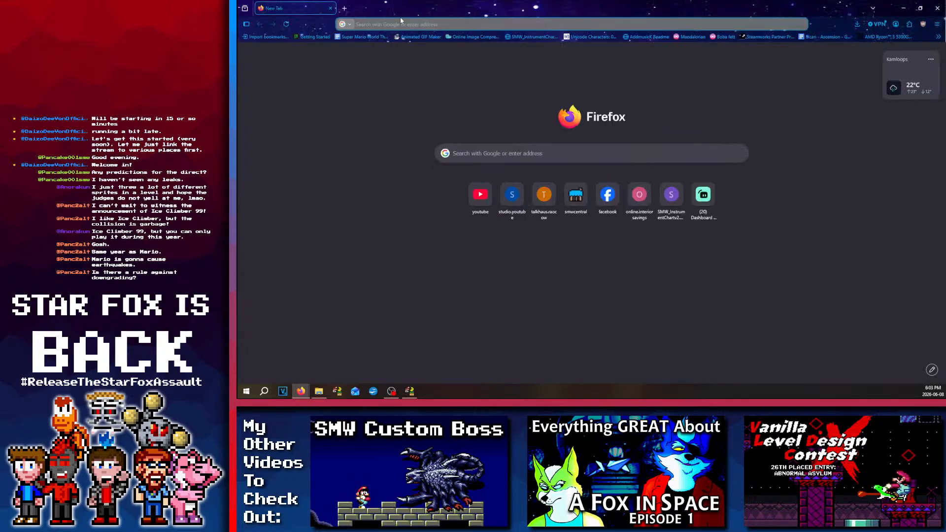
pyautogui.click(401, 23)
pyautogui.write('smwcentral')
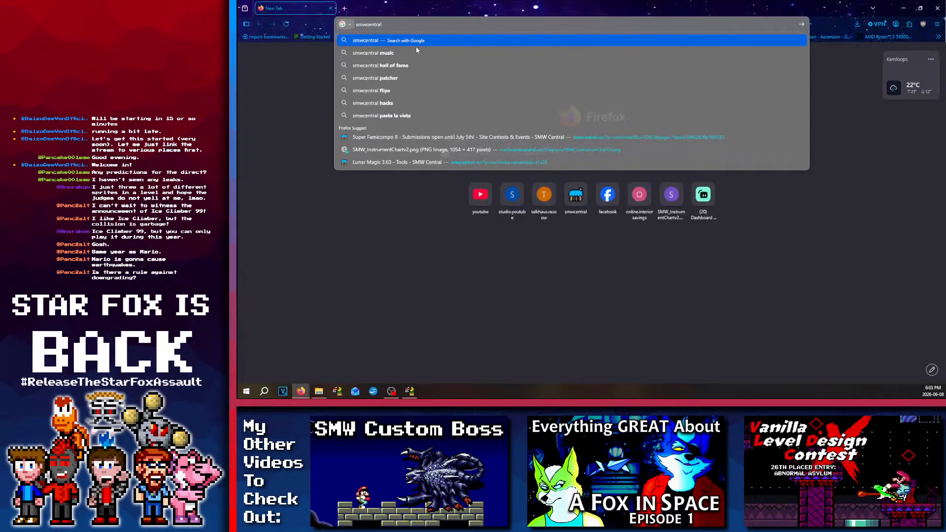
pyautogui.click(399, 162)
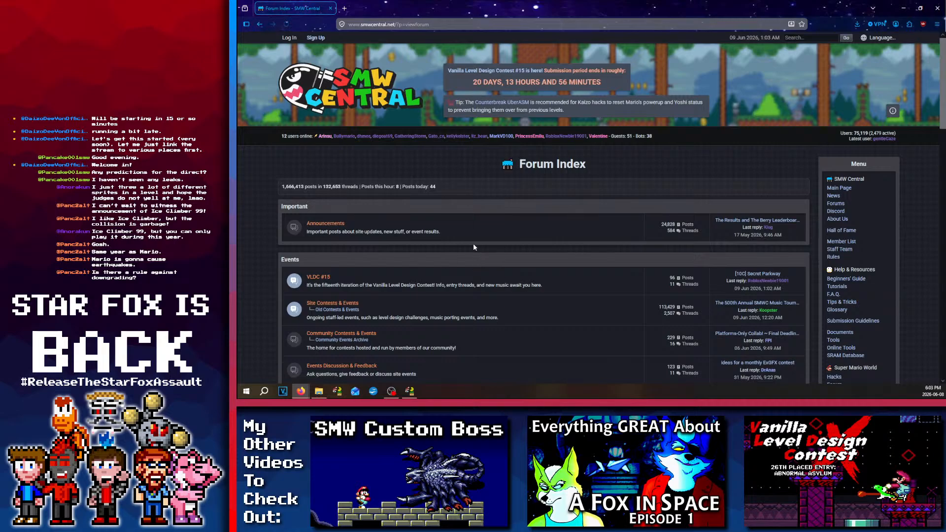
pyautogui.scroll(-2, 353, 320)
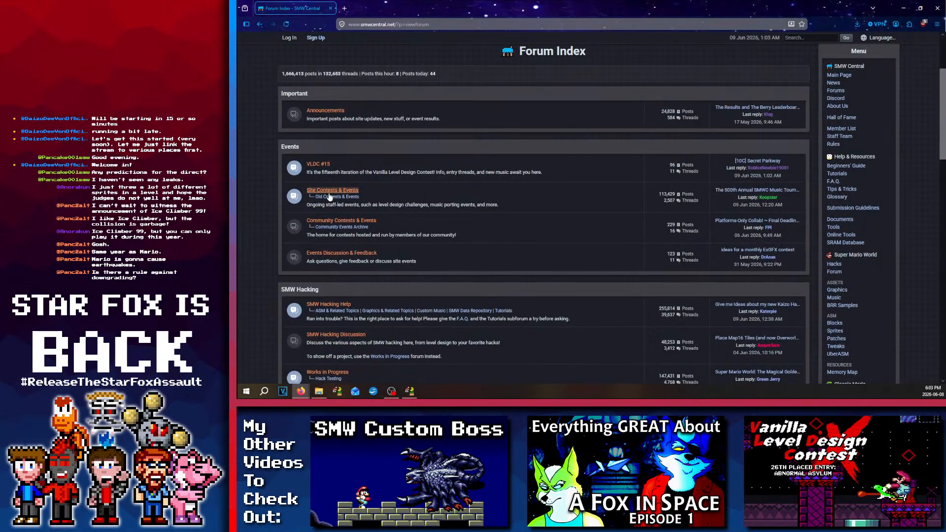
pyautogui.click(316, 165)
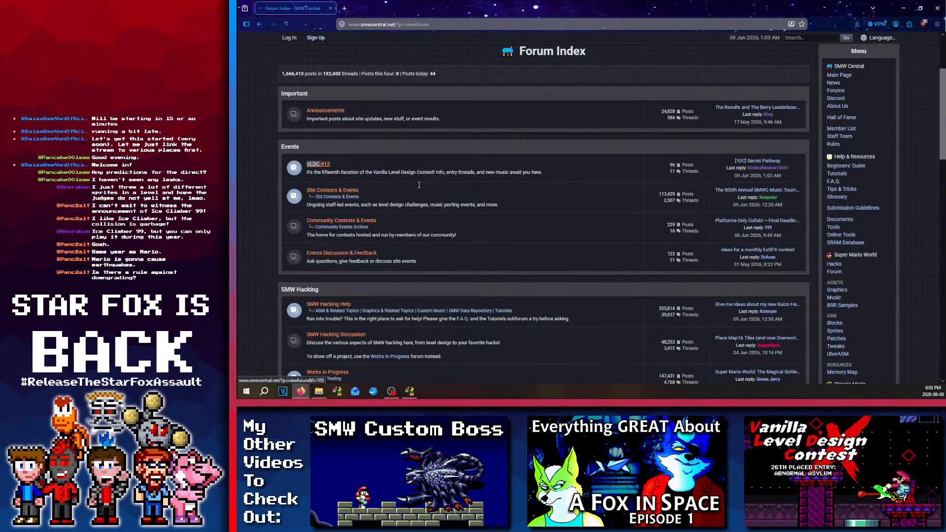
pyautogui.scroll(-2, 330, 196)
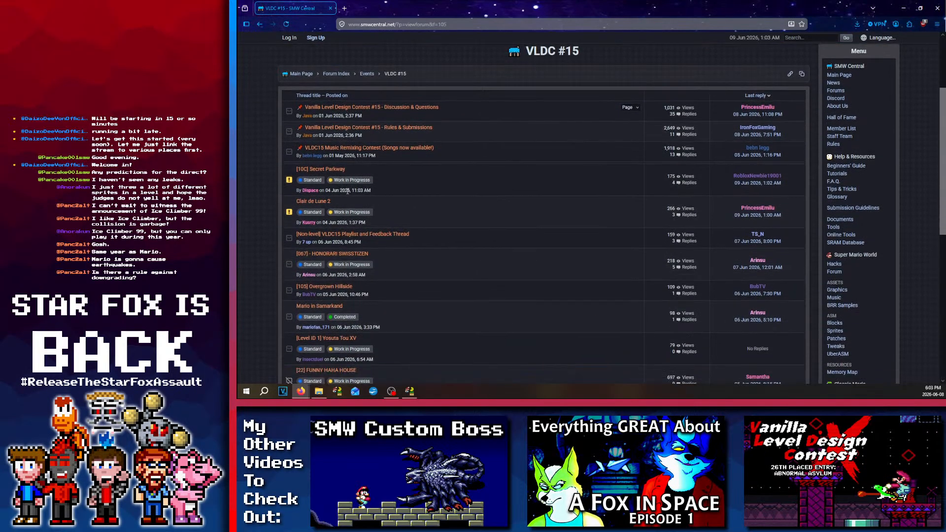
# Step: Open the VLDC15 Music Remixing Contest thread and read through its opening post
pyautogui.scroll(1, 345, 211)
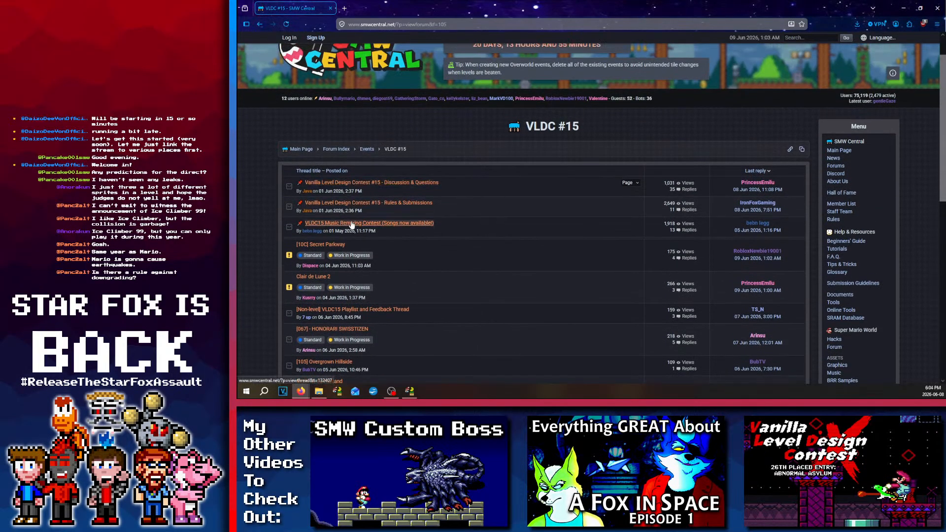
pyautogui.click(393, 224)
pyautogui.scroll(-8, 401, 262)
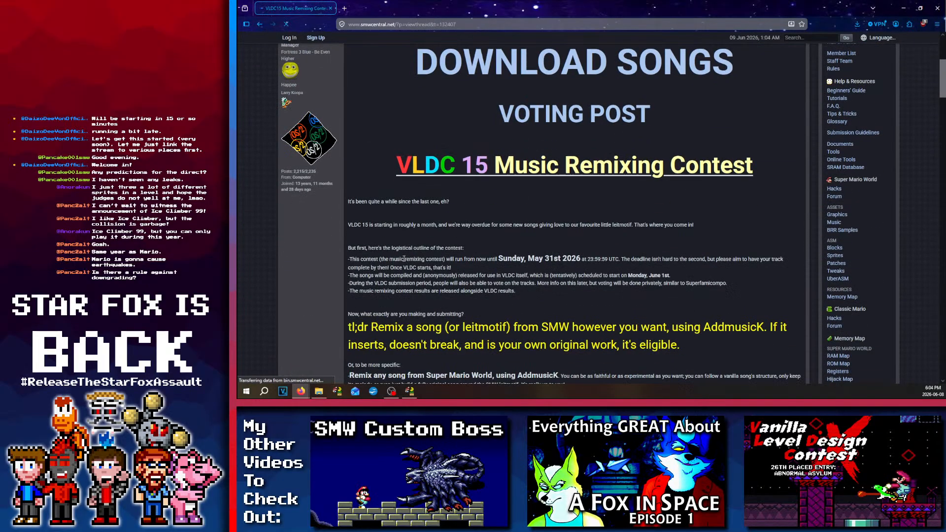
pyautogui.scroll(2, 543, 322)
pyautogui.scroll(2, 544, 321)
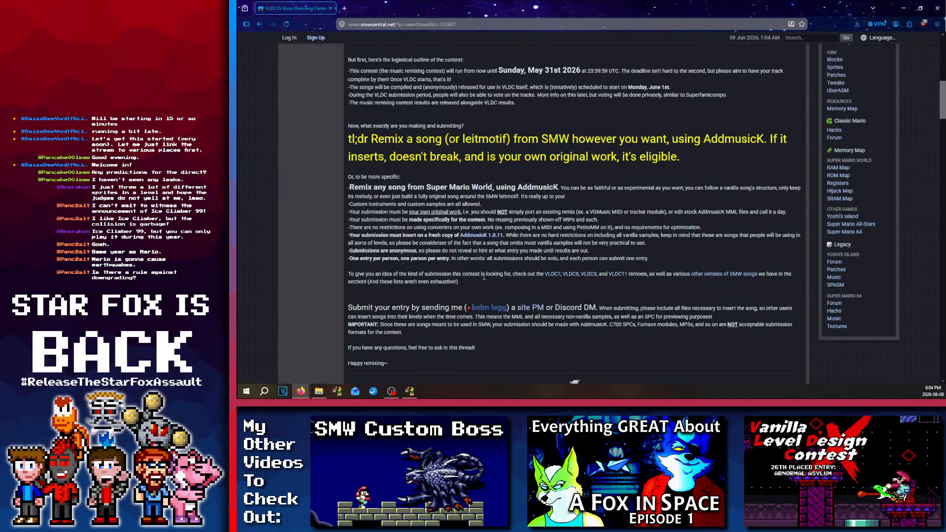
pyautogui.scroll(3, 516, 296)
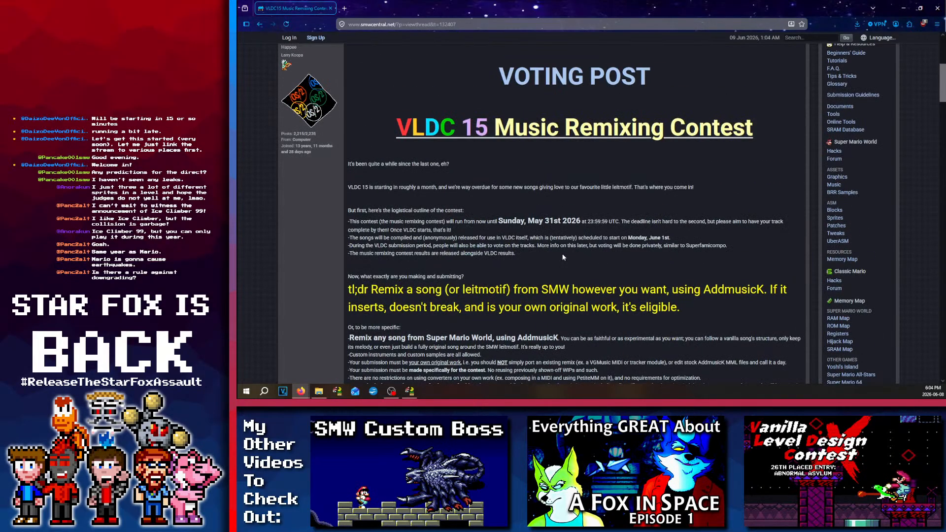
pyautogui.scroll(-2, 563, 257)
pyautogui.scroll(4, 534, 249)
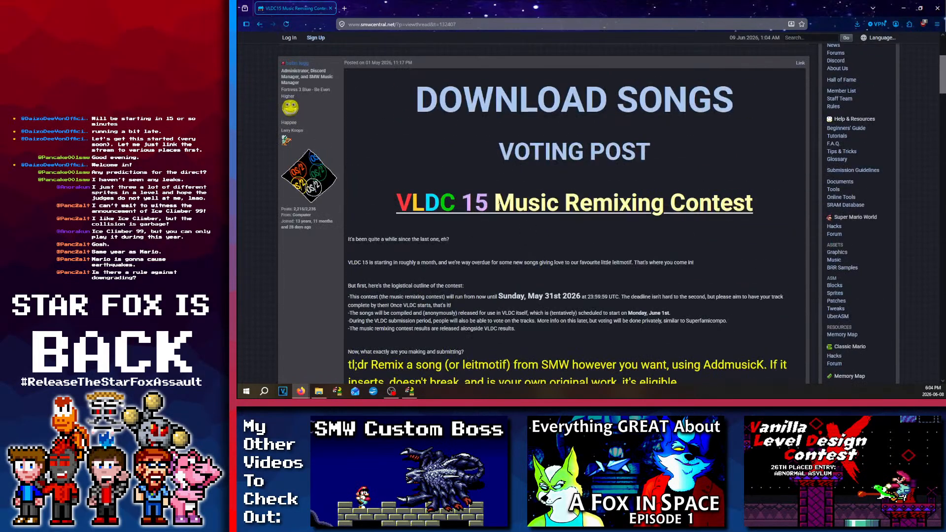
pyautogui.scroll(-10, 508, 244)
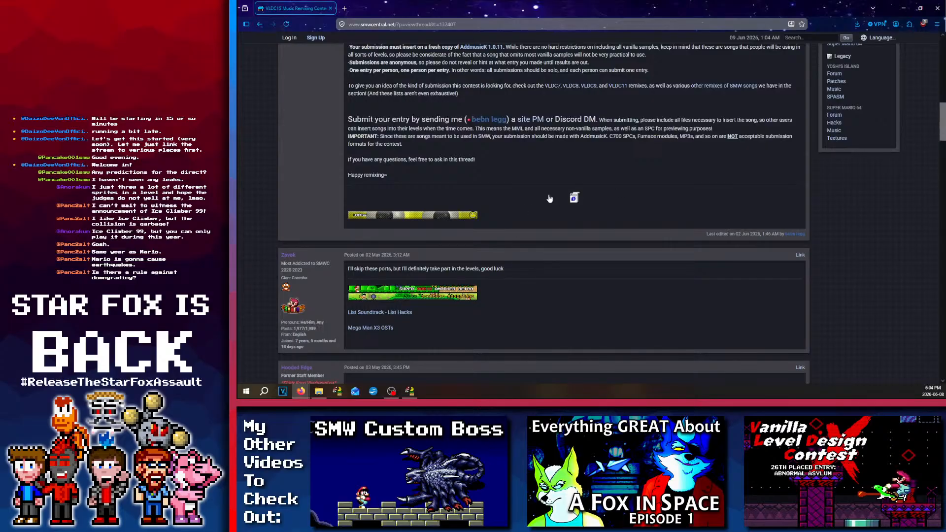
pyautogui.scroll(5, 550, 198)
pyautogui.scroll(3, 374, 243)
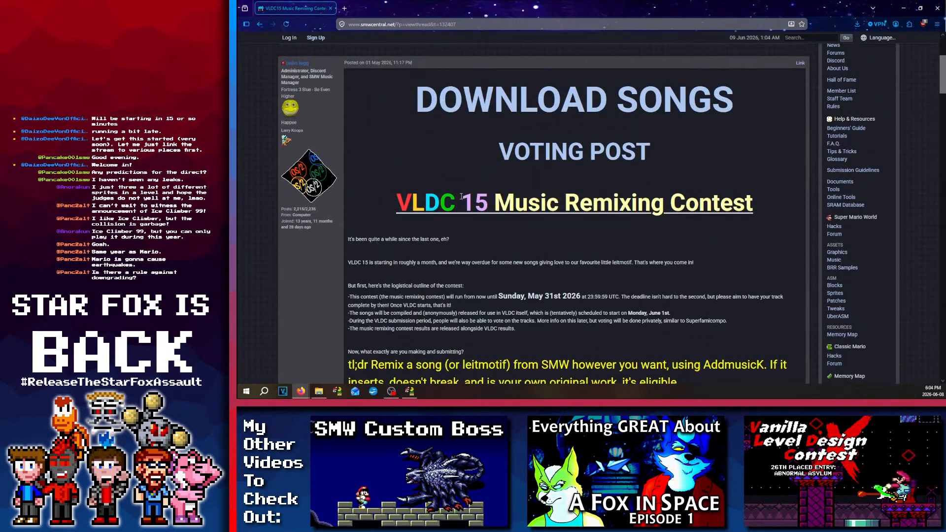
# Step: Download the contest songs archive "VLDC15 songs" into the VLDC15 folder and close the browser
pyautogui.click(537, 99)
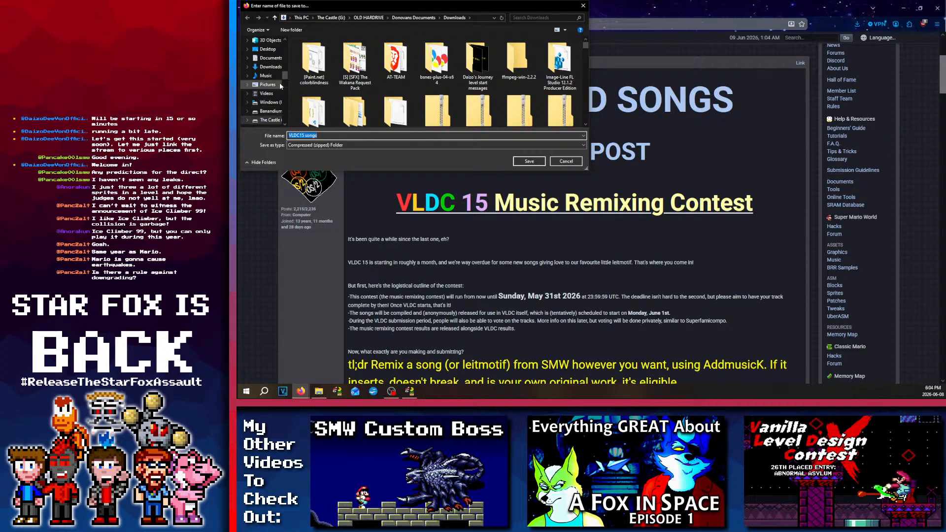
pyautogui.scroll(2, 280, 84)
pyautogui.scroll(3, 280, 86)
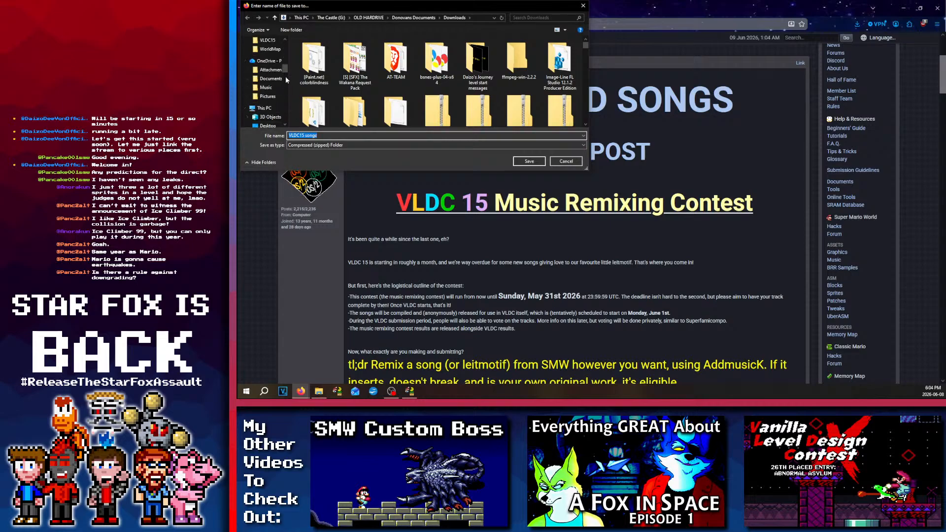
pyautogui.click(268, 39)
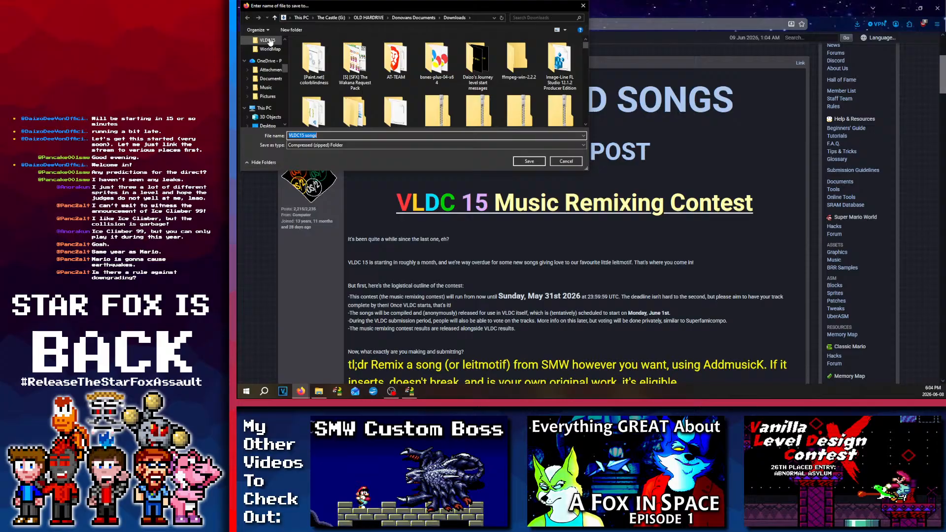
pyautogui.click(529, 161)
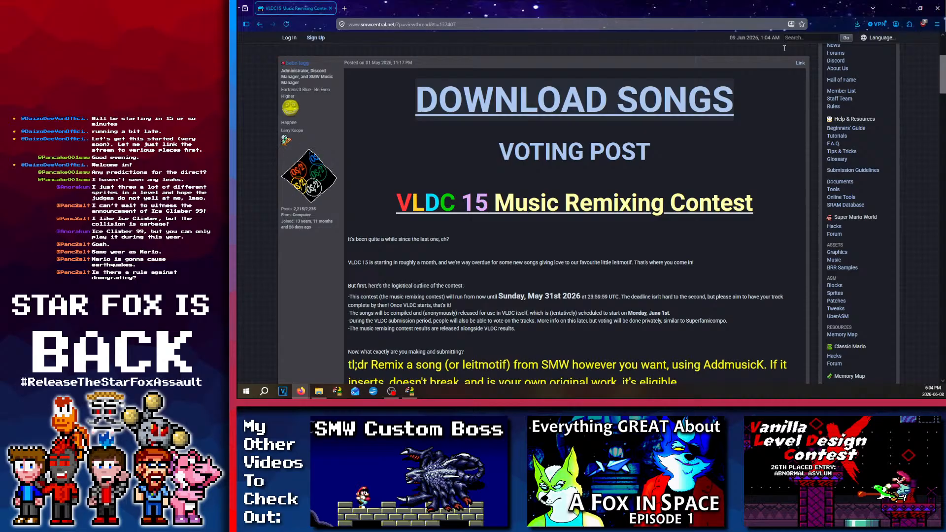
pyautogui.scroll(3, 772, 167)
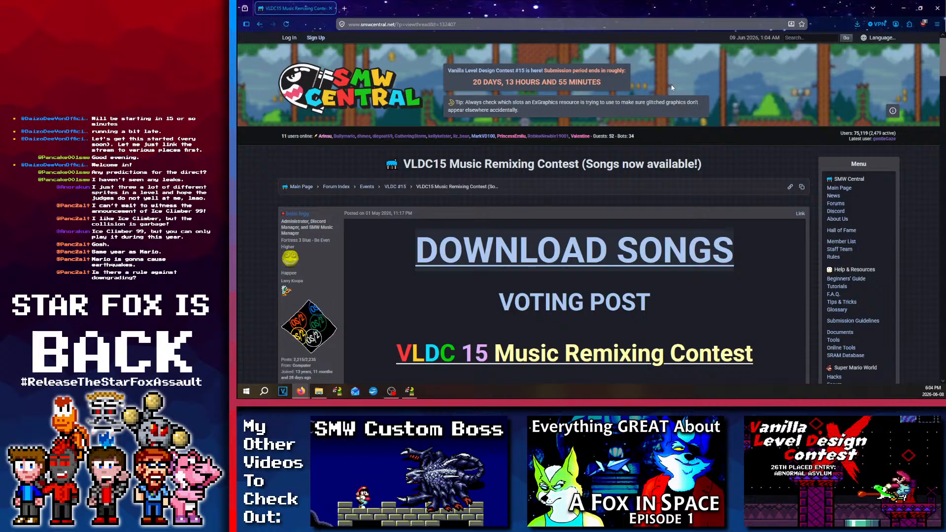
pyautogui.click(938, 8)
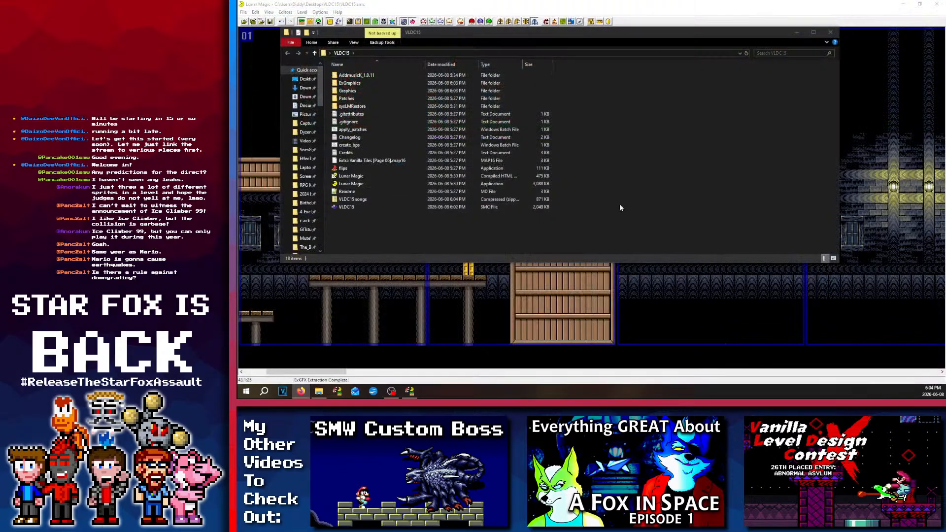
# Step: Switch back to Firefox in a new window and open the VLDC #15 forum on SMW Central
pyautogui.rightClick(301, 391)
pyautogui.moveTo(681, 149); pyautogui.dragTo(609, 111)
pyautogui.write('vkld')
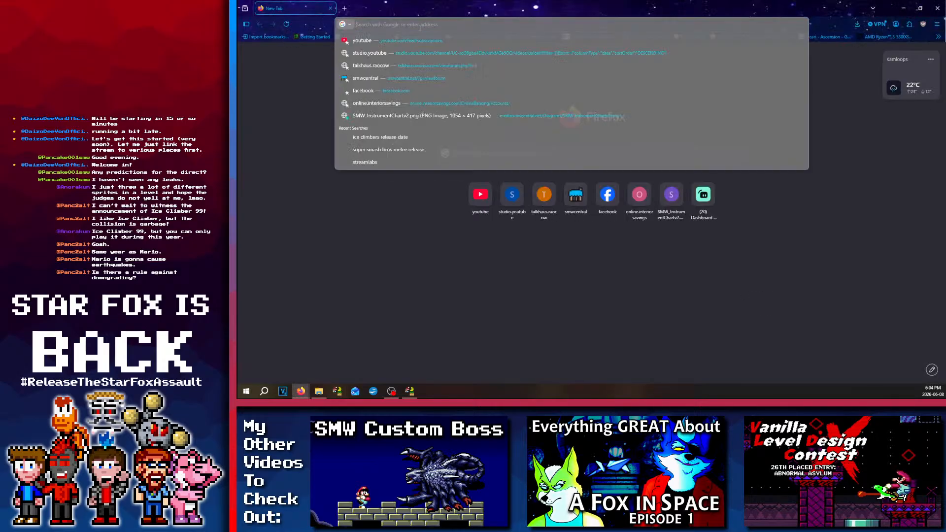
pyautogui.press('BackSpace')
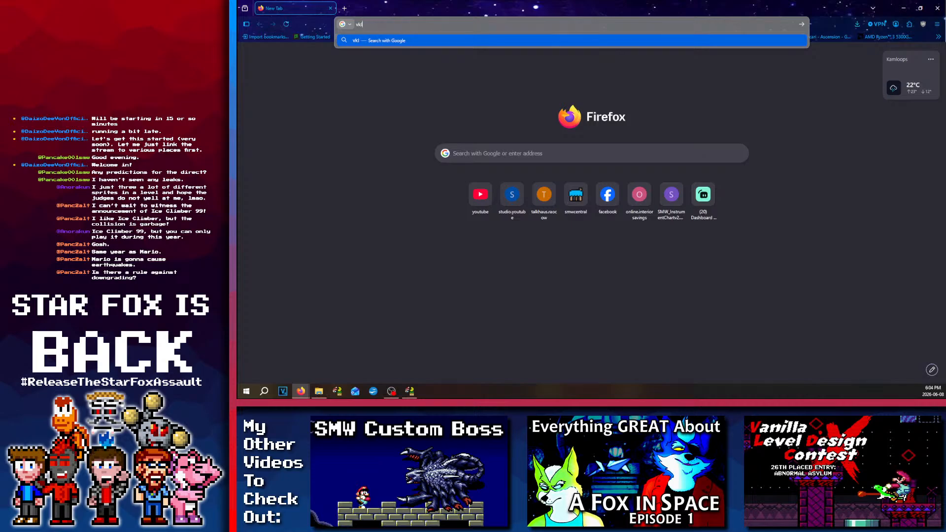
pyautogui.press('BackSpace')
pyautogui.press('BackSpace')
pyautogui.write('ldc15')
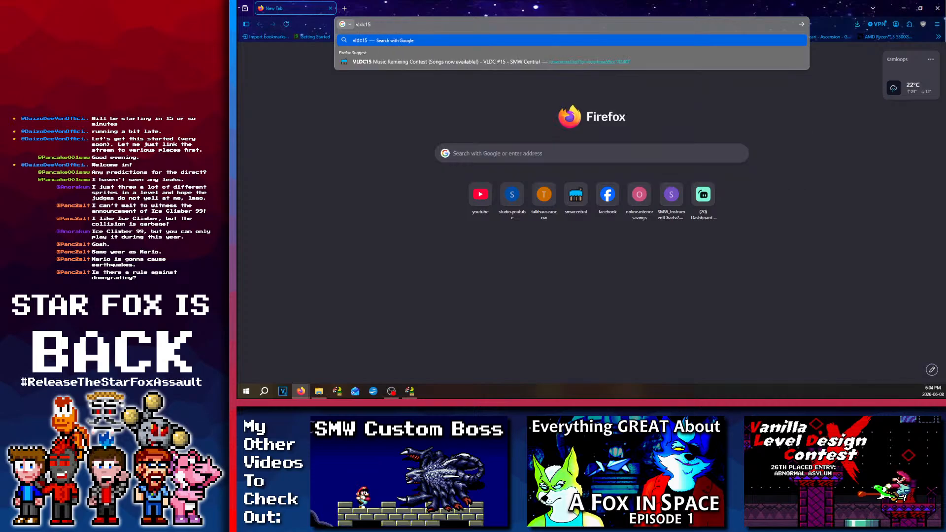
pyautogui.press('BackSpace')
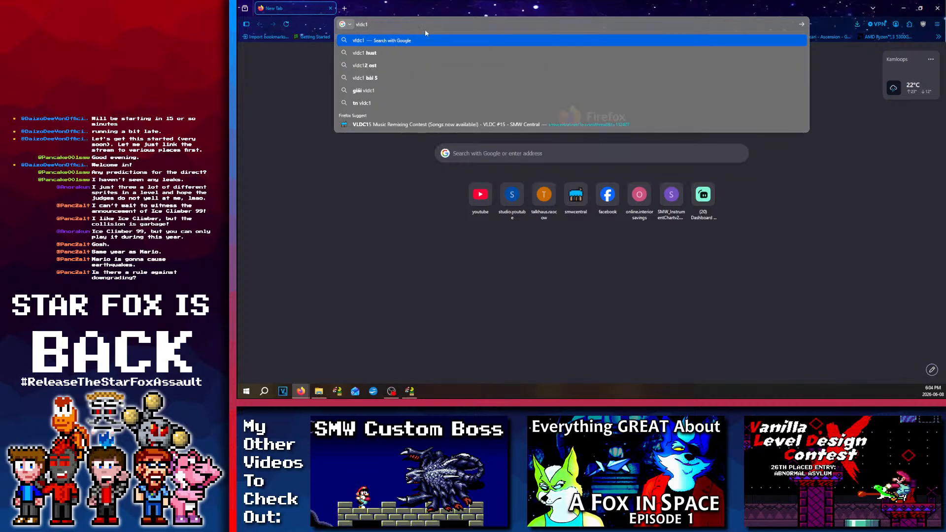
pyautogui.click(404, 139)
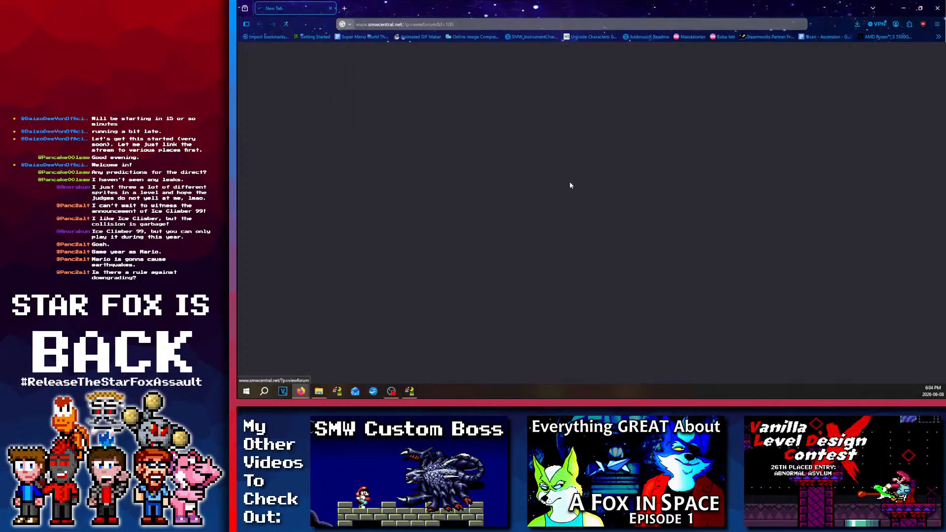
# Step: Open the Vanilla Level Design Contest #15 Rules & Submissions thread and read its Graphics Rules section
pyautogui.click(367, 240)
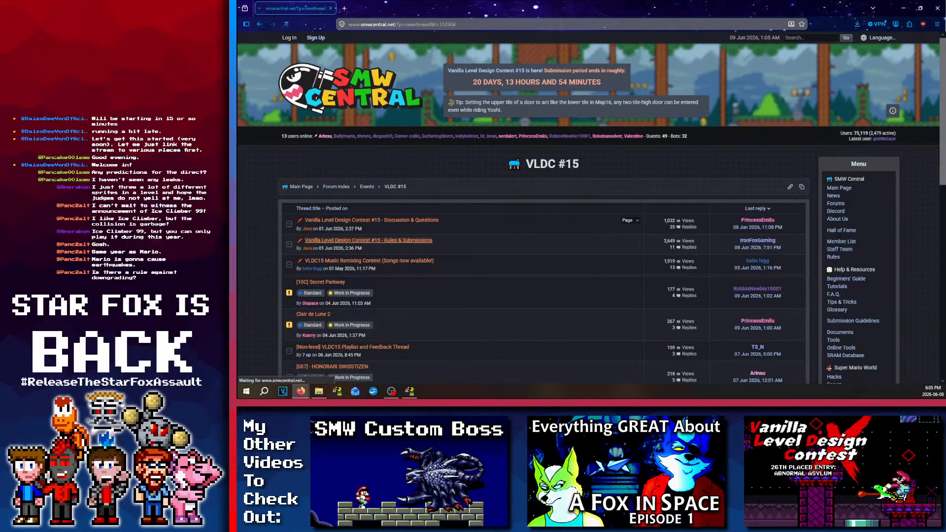
pyautogui.scroll(-10, 480, 279)
pyautogui.scroll(-3, 429, 226)
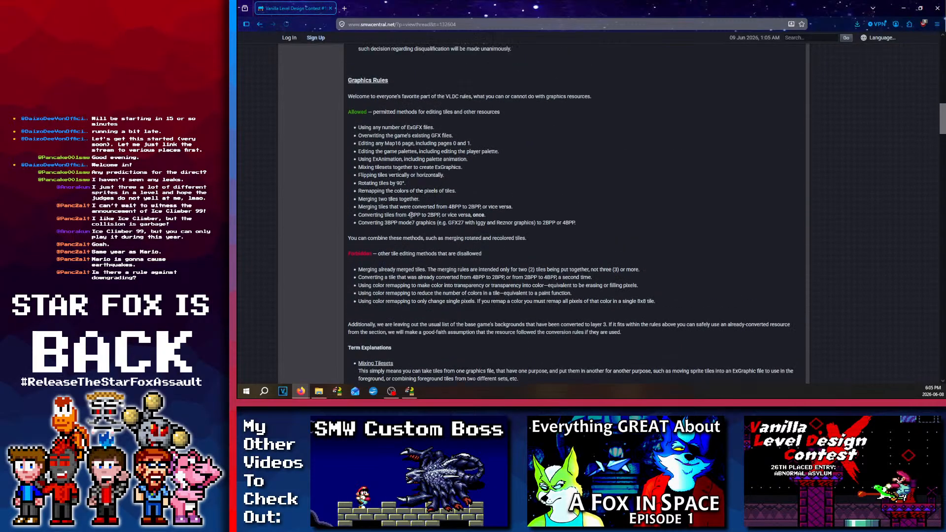
pyautogui.scroll(1, 411, 215)
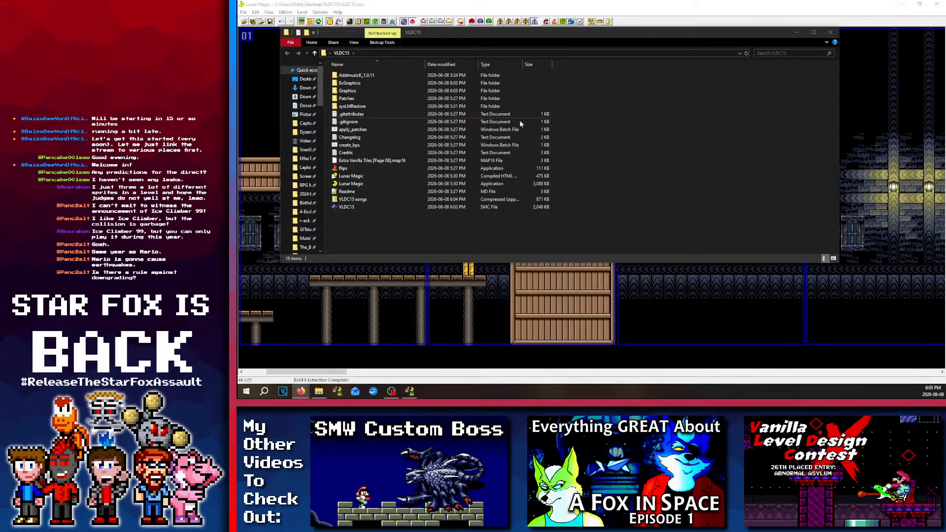
# Step: Open GFX29.bin from the VLDC15 Graphics folder in YY-CHR and set its tile format to 2BPP GB
pyautogui.doubleClick(348, 92)
pyautogui.scroll(-5, 397, 164)
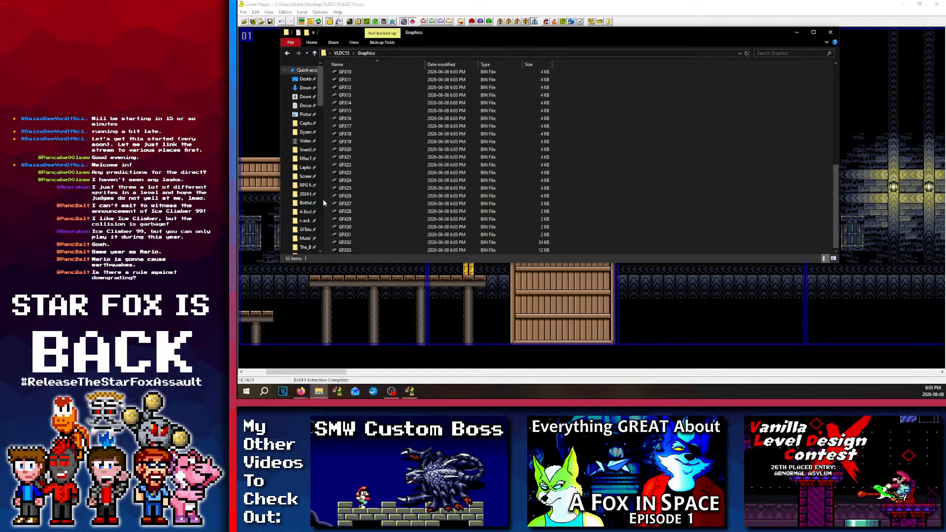
pyautogui.moveTo(323, 199); pyautogui.dragTo(323, 200)
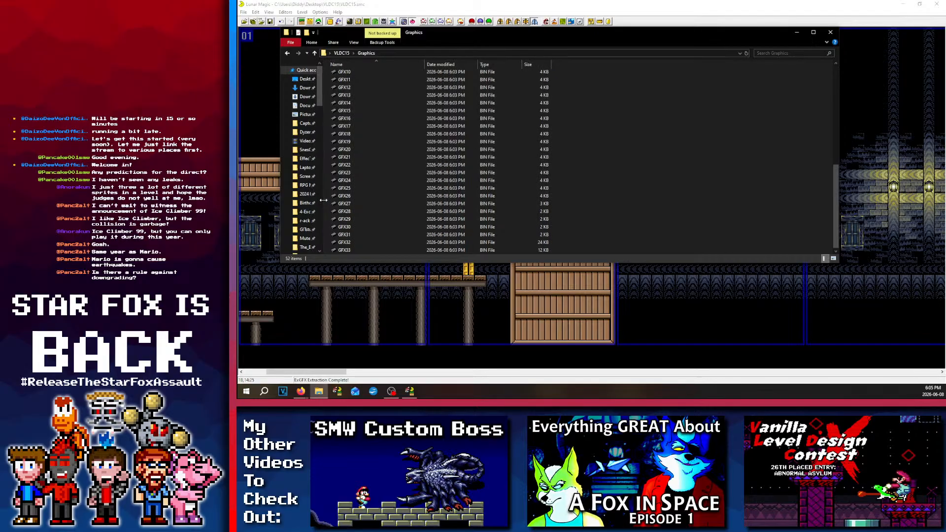
pyautogui.scroll(-3, 322, 189)
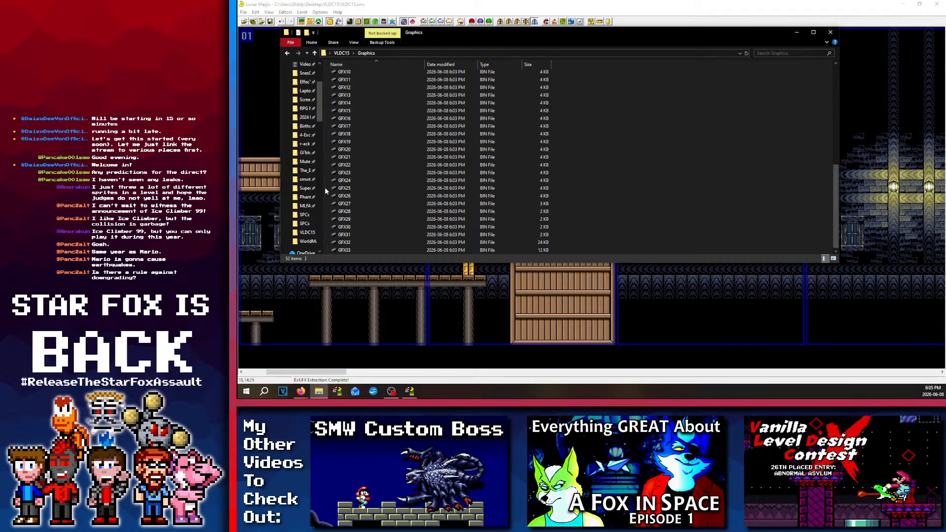
pyautogui.scroll(4, 324, 187)
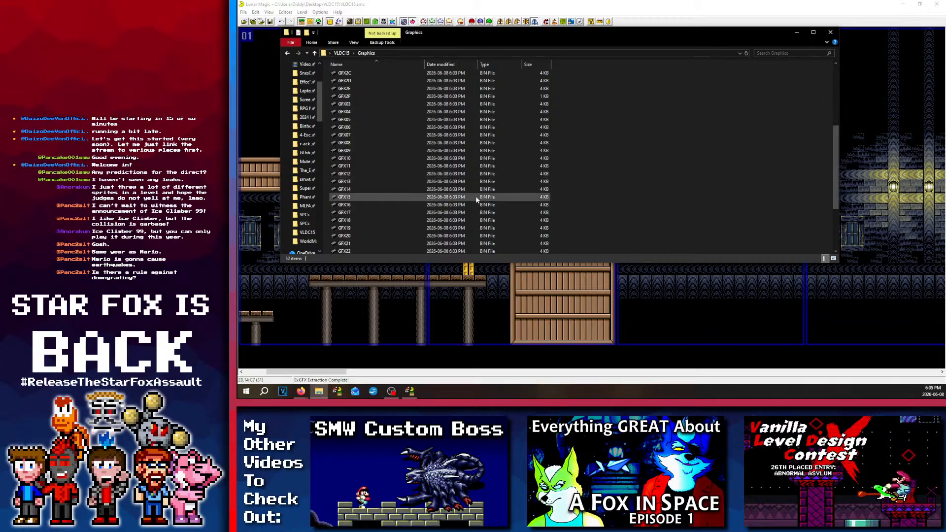
pyautogui.scroll(-4, 359, 230)
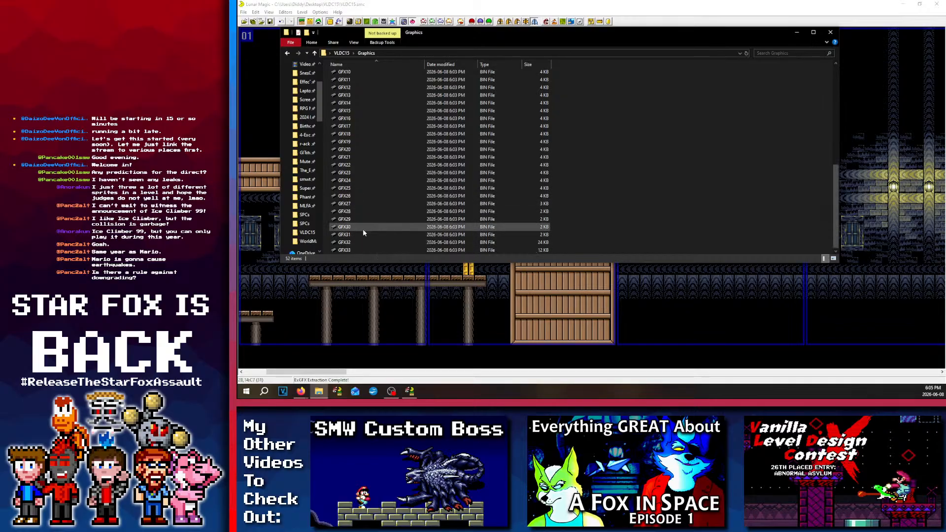
pyautogui.click(386, 220)
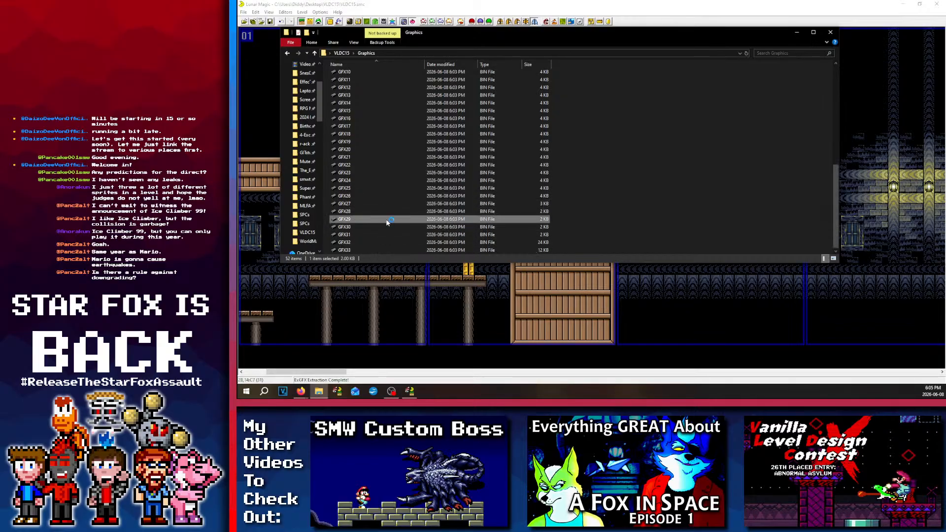
pyautogui.click(291, 166)
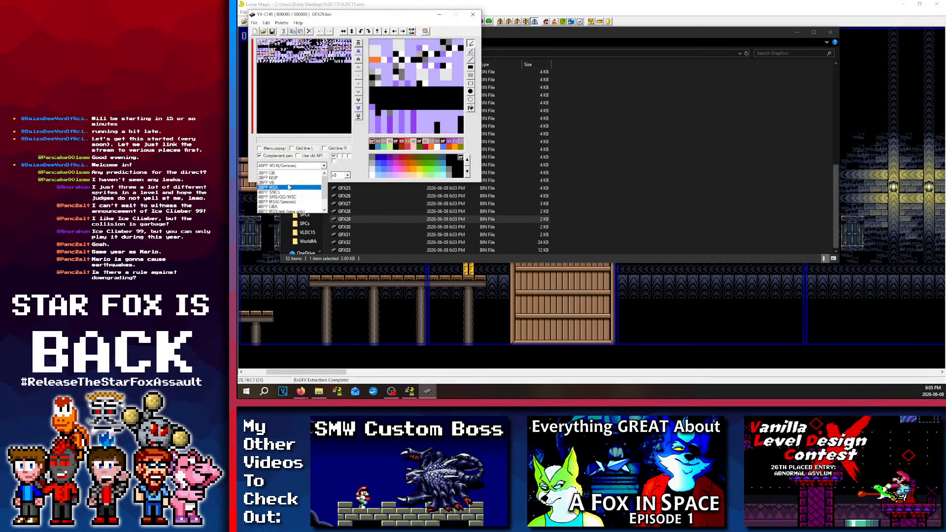
pyautogui.click(268, 173)
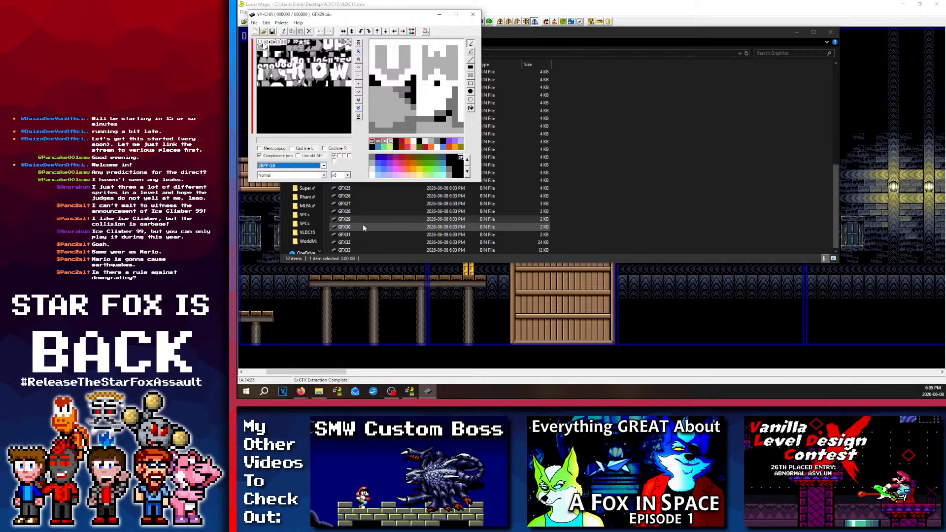
# Step: Copy the first strip of large-digit tiles to the start of the empty row beneath the GFX29 graphics
pyautogui.moveTo(318, 69); pyautogui.dragTo(302, 60)
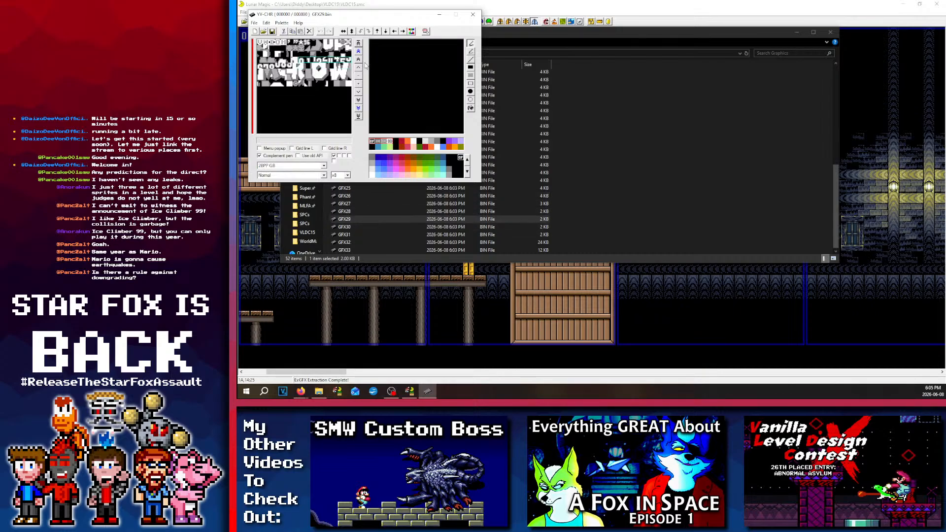
pyautogui.hotkey('ctrl', 'c')
pyautogui.click(260, 89)
pyautogui.hotkey('ctrl', 'v')
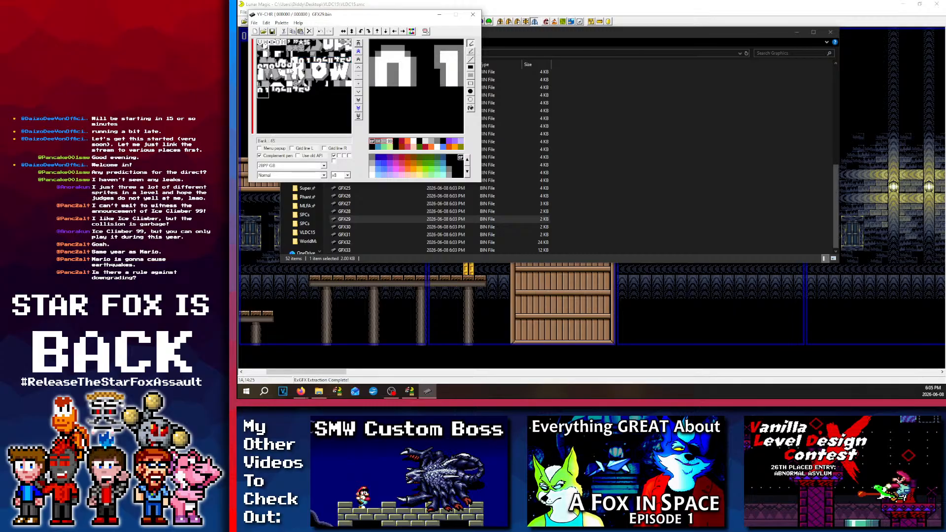
# Step: Copy the second strip of digit tiles below the graphics and shift its pieces to the end of the first copied digit row
pyautogui.moveTo(290, 67); pyautogui.dragTo(246, 69, button='right')
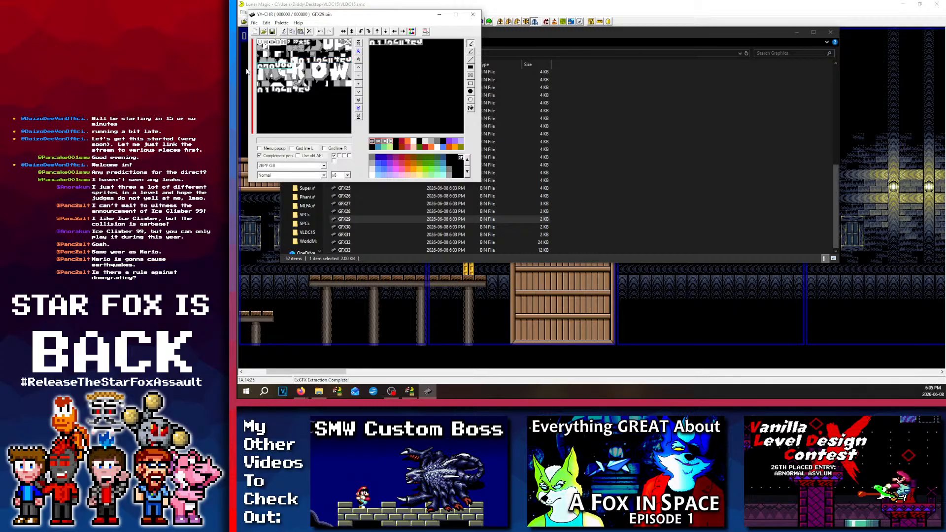
pyautogui.click(268, 98)
pyautogui.hotkey('ctrl', 'v')
pyautogui.moveTo(266, 95); pyautogui.dragTo(287, 95, button='right')
pyautogui.hotkey('ctrl', 'x')
pyautogui.click(312, 90)
pyautogui.hotkey('ctrl', 'v')
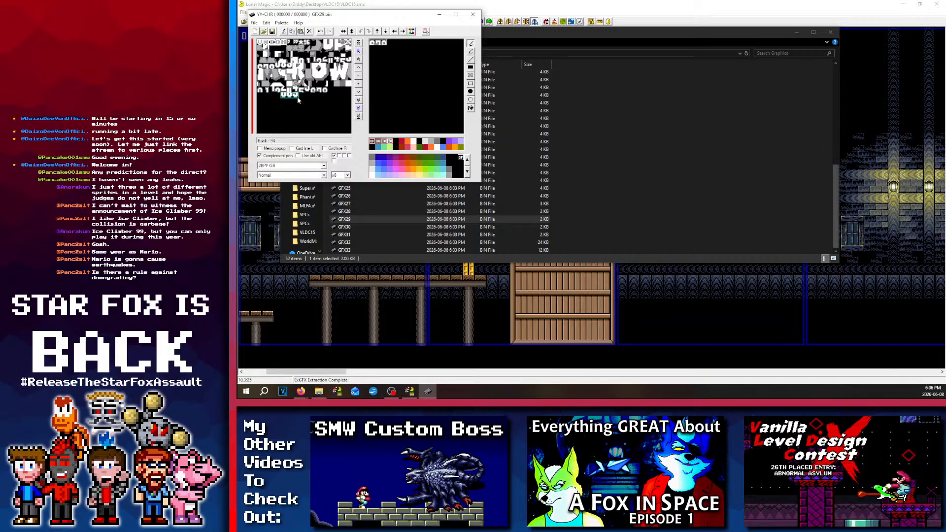
pyautogui.hotkey('ctrl', 'x')
pyautogui.click(332, 90)
pyautogui.hotkey('ctrl', 'v')
pyautogui.click(332, 90)
# Step: Join the upper and lower halves of the digits 1 and 2 in the row beneath the graphics
pyautogui.moveTo(326, 114); pyautogui.dragTo(267, 94)
pyautogui.click(267, 91)
pyautogui.click(268, 95)
pyautogui.rightClick(271, 90)
pyautogui.hotkey('ctrl', 'x')
pyautogui.click(266, 96)
pyautogui.hotkey('ctrl', 'v')
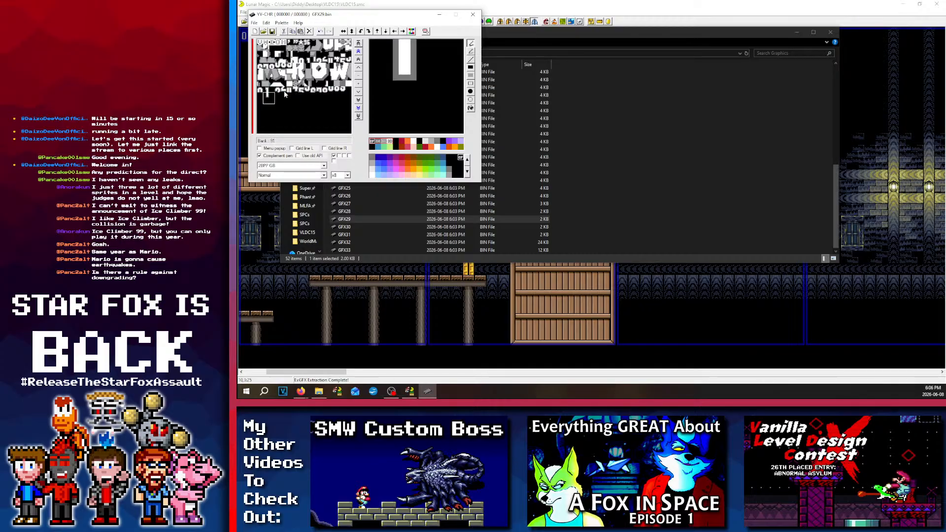
pyautogui.rightClick(285, 91)
pyautogui.hotkey('ctrl', 'x')
pyautogui.hotkey('ctrl', 'v')
pyautogui.click(277, 94)
# Step: Join the upper and lower halves of the digits 4 and 5 in the same row
pyautogui.rightClick(295, 91)
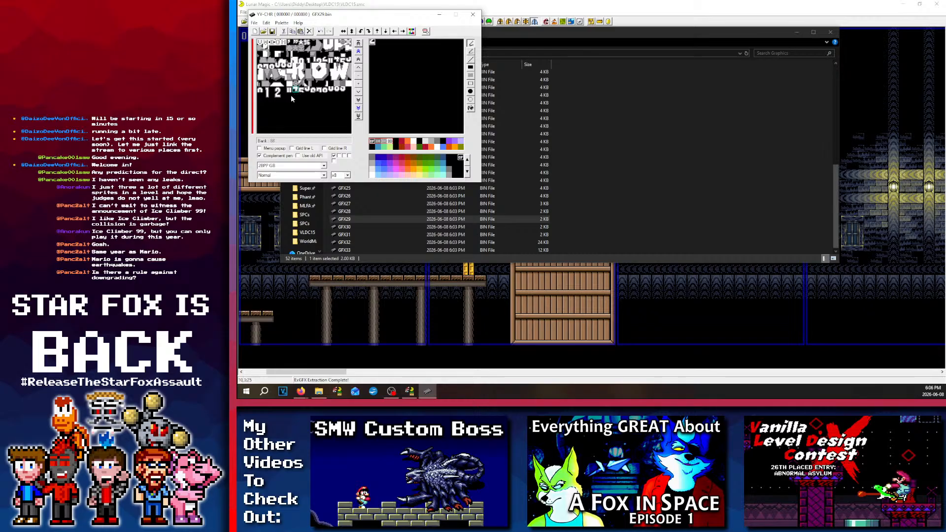
pyautogui.hotkey('ctrl', 'x')
pyautogui.click(290, 95)
pyautogui.hotkey('ctrl', 'v')
pyautogui.rightClick(307, 91)
pyautogui.hotkey('ctrl', 'x')
pyautogui.click(301, 95)
pyautogui.hotkey('ctrl', 'v')
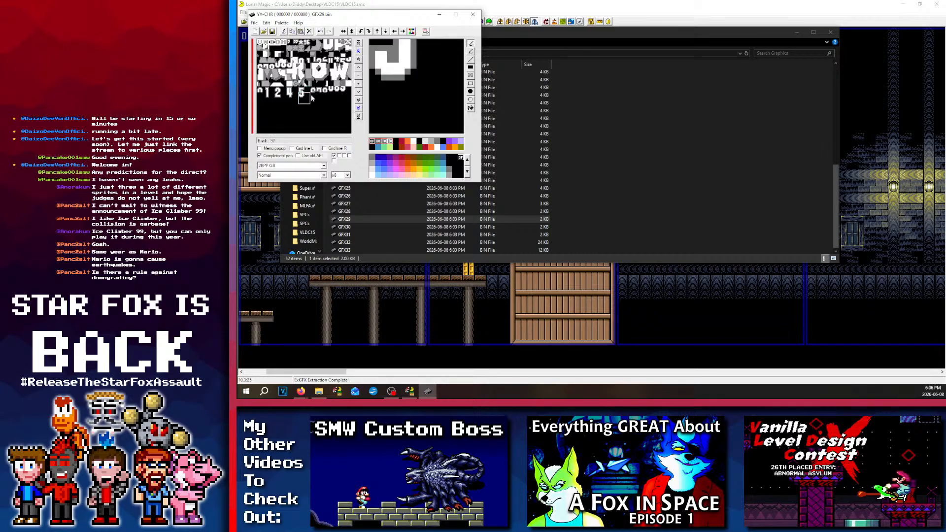
# Step: Assemble the 0 at the start of the digit row and the 8 near its end from their half tiles
pyautogui.click(319, 98)
pyautogui.click(312, 93)
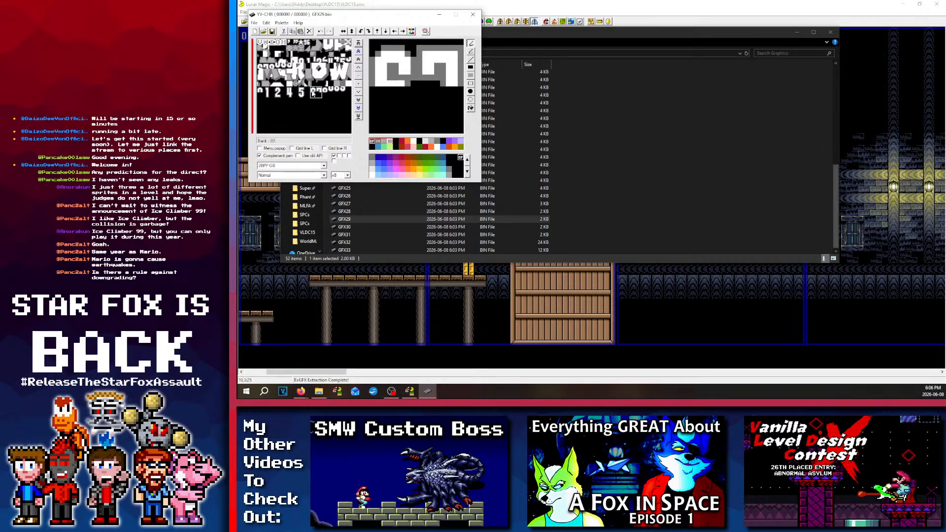
pyautogui.click(319, 91)
pyautogui.click(308, 92)
pyautogui.click(313, 91)
pyautogui.rightClick(329, 91)
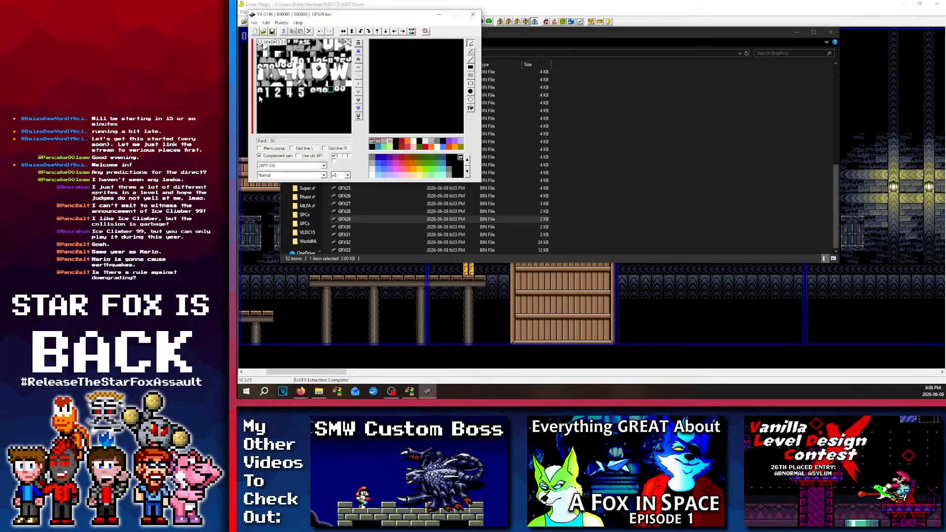
pyautogui.click(326, 103)
pyautogui.click(325, 93)
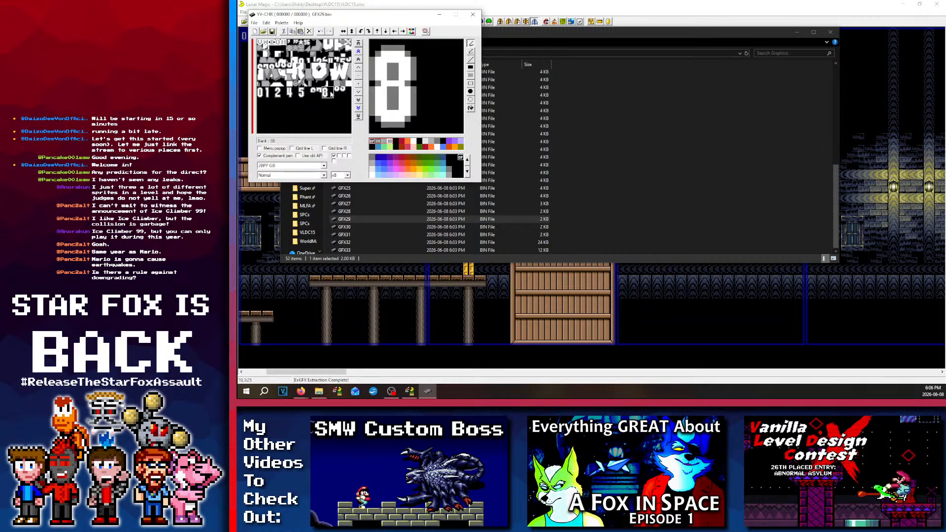
pyautogui.click(338, 93)
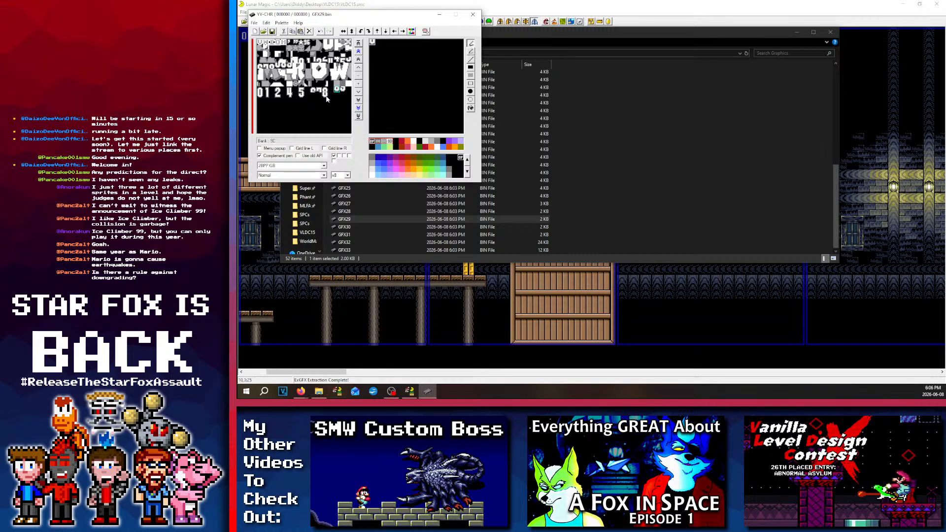
# Step: Place the top half of the 9 beside the 8 and clear the leftover digit pieces
pyautogui.click(325, 97)
pyautogui.click(344, 98)
pyautogui.hotkey('ctrl', 'v')
pyautogui.click(327, 90)
pyautogui.hotkey('ctrl', 'v')
pyautogui.click(322, 109)
pyautogui.click(331, 93)
pyautogui.press('Delete')
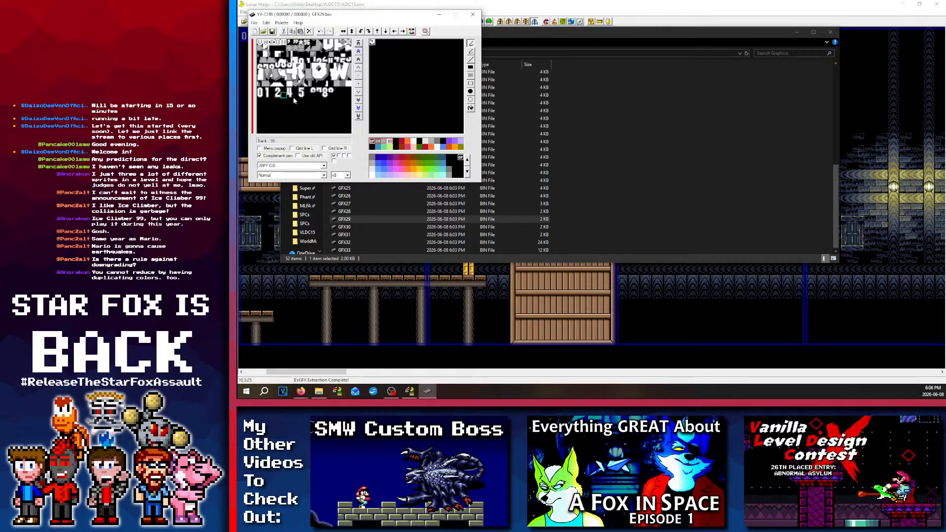
# Step: Assemble the digit 3 between the 2 and 4, and complete the unfinished digits up to 9
pyautogui.click(286, 97)
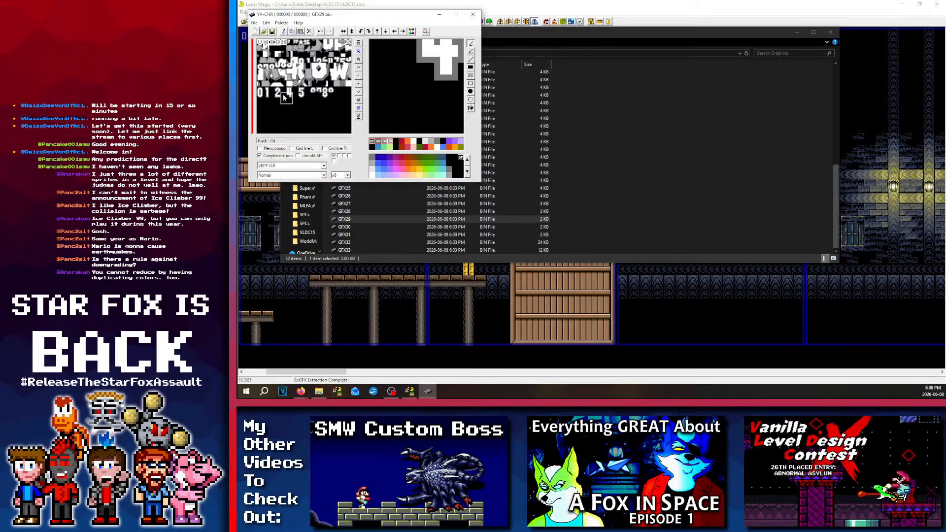
pyautogui.moveTo(288, 97)
pyautogui.mouseDown()
pyautogui.moveTo(292, 115)
pyautogui.moveTo(282, 91)
pyautogui.mouseUp()
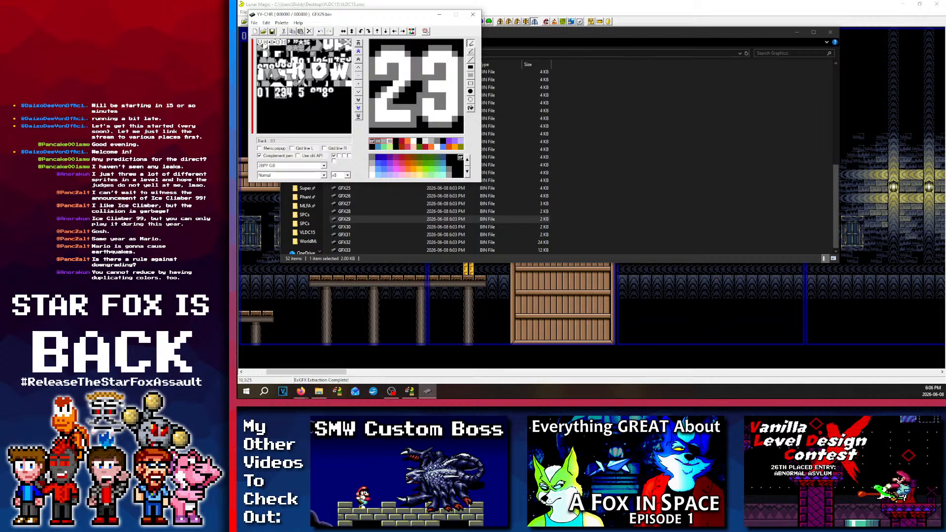
pyautogui.click(291, 116)
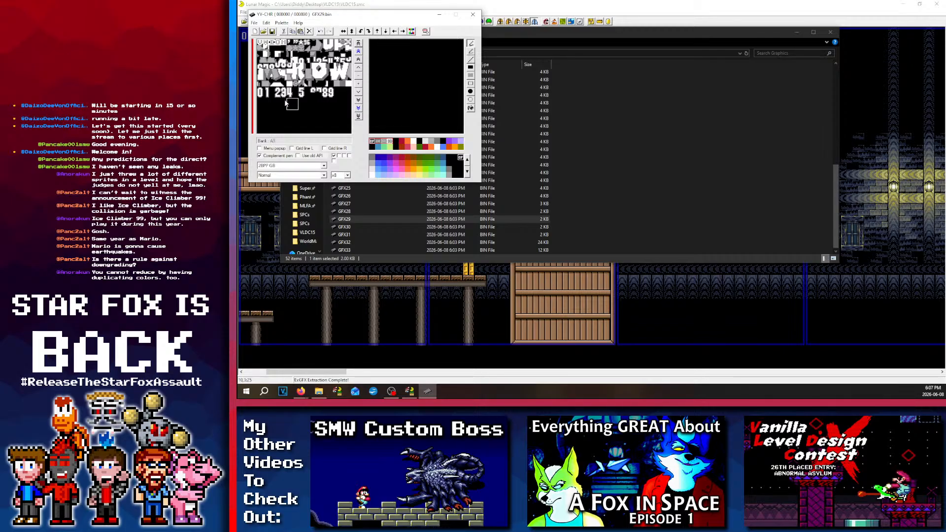
# Step: Close the gaps in the digit row so that 5 through 9 directly follow the 4
pyautogui.click(266, 94)
pyautogui.moveTo(315, 88)
pyautogui.mouseDown()
pyautogui.moveTo(333, 96)
pyautogui.moveTo(309, 93)
pyautogui.moveTo(325, 95)
pyautogui.mouseUp()
pyautogui.hotkey('ctrl', 'x')
pyautogui.click(306, 90)
pyautogui.hotkey('ctrl', 'v')
pyautogui.hotkey('ctrl', 'x')
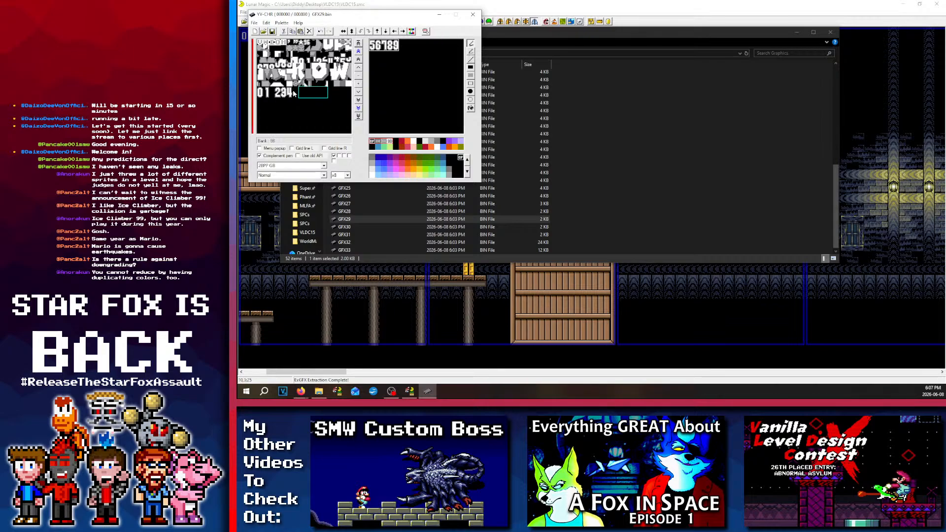
pyautogui.click(295, 91)
pyautogui.hotkey('ctrl', 'v')
# Step: Move the 0 and 1 tiles directly in front of the 2 to form one continuous digit row
pyautogui.click(264, 90)
pyautogui.hotkey('ctrl', 'x')
pyautogui.click(271, 91)
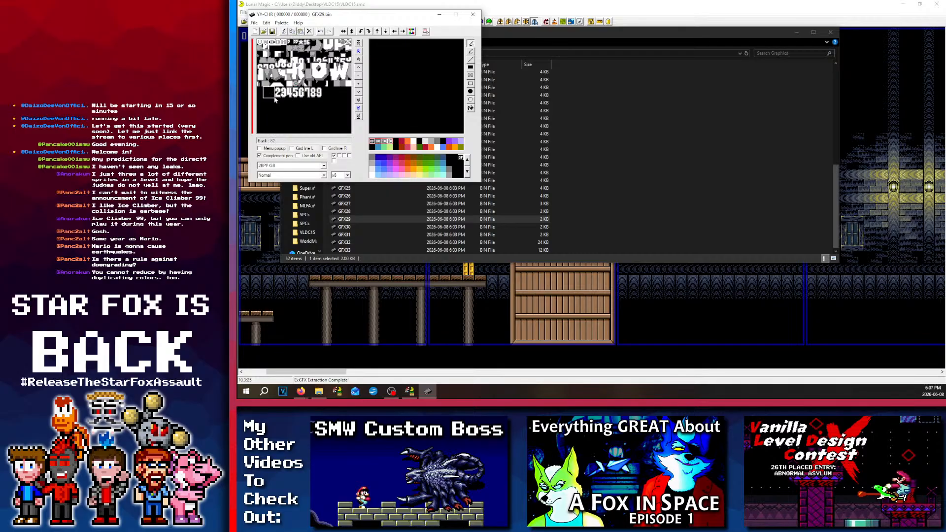
pyautogui.hotkey('ctrl', 'v')
pyautogui.click(339, 110)
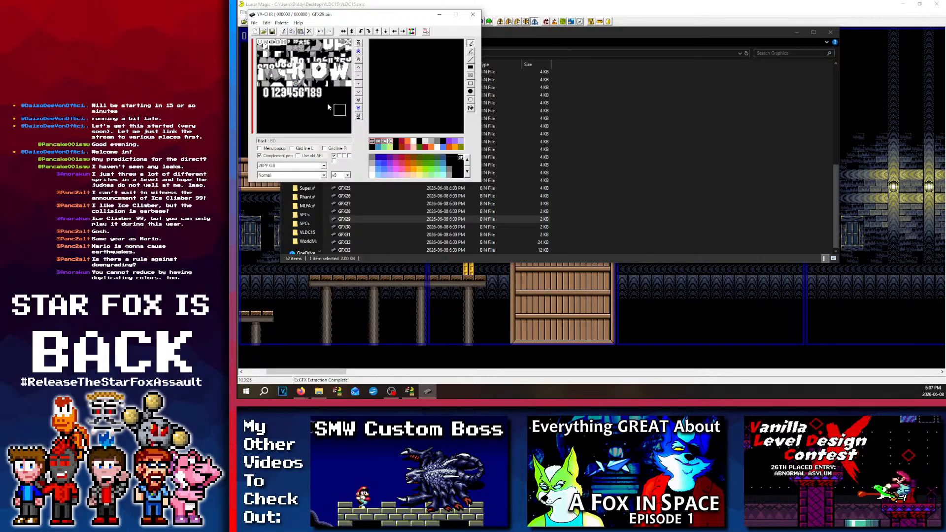
pyautogui.click(268, 92)
pyautogui.click(282, 92)
pyautogui.click(322, 92)
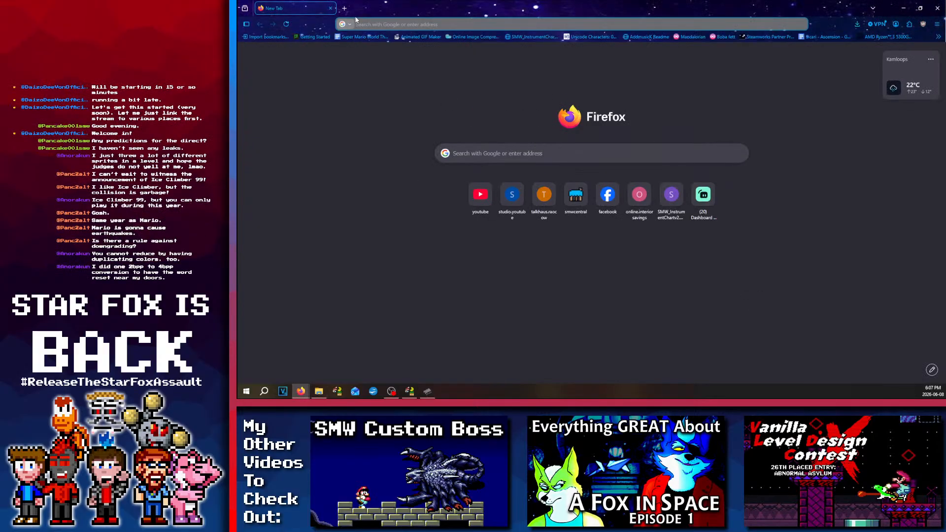
# Step: Find the VLDC #15 Rules & Submissions thread in Firefox and review which tile edits its Graphics Rules allow
pyautogui.click(368, 23)
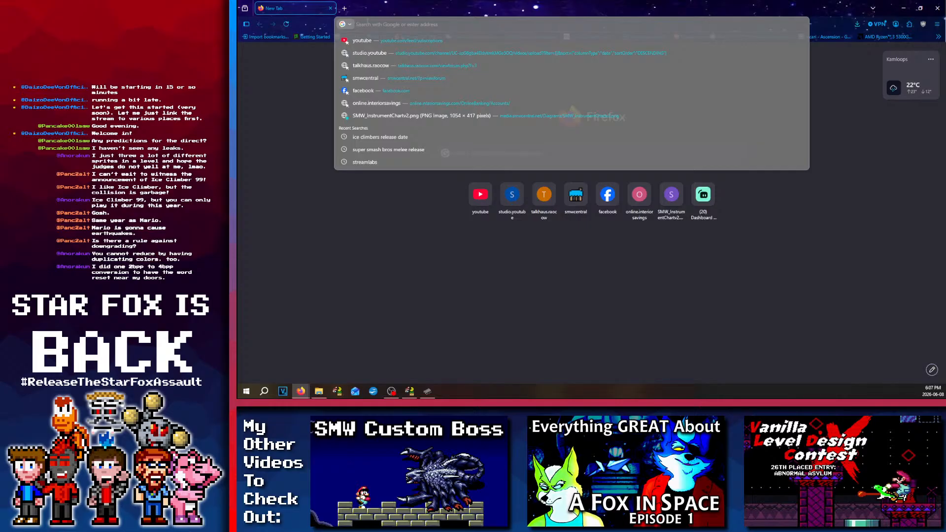
pyautogui.write('vldc 15')
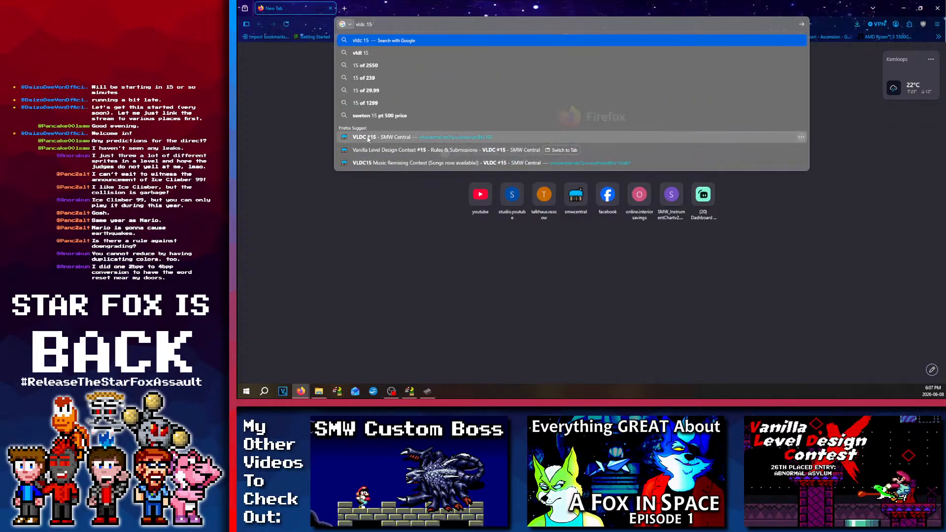
pyautogui.click(368, 138)
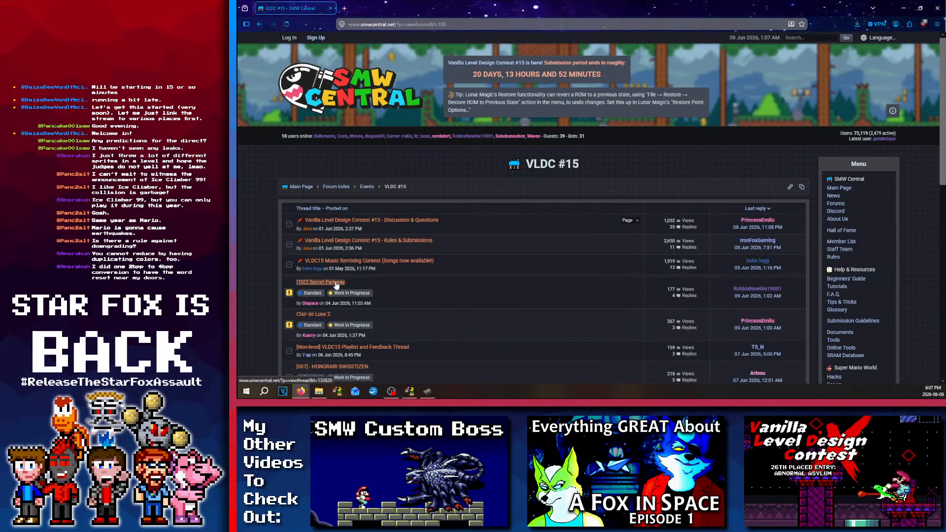
pyautogui.click(413, 241)
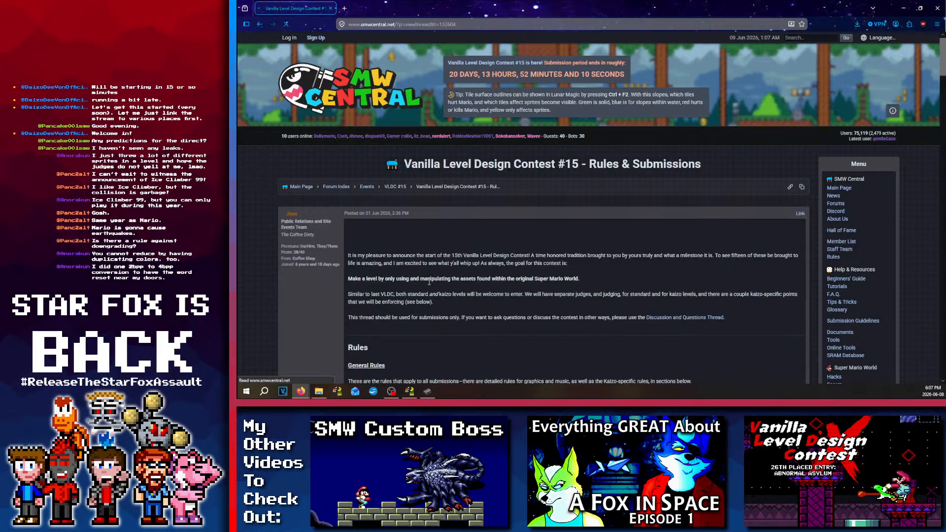
pyautogui.scroll(-20, 394, 280)
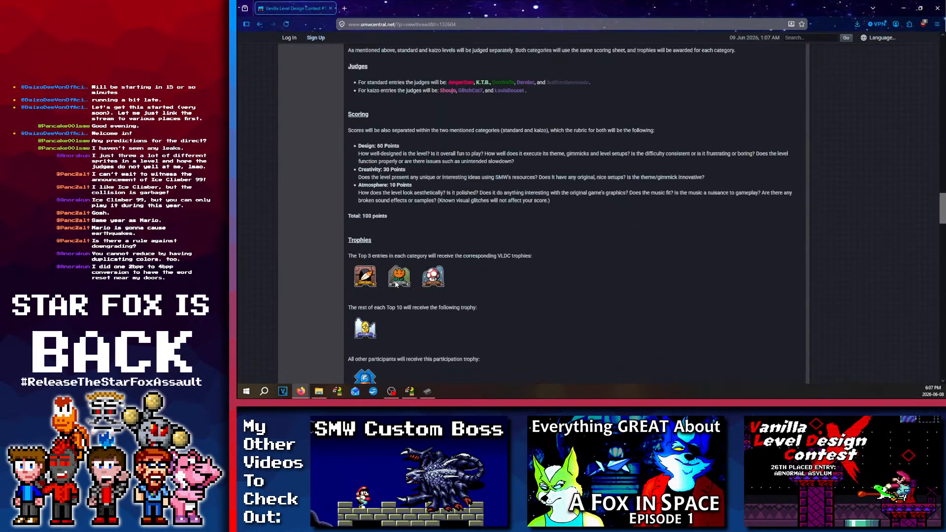
pyautogui.scroll(-5, 394, 280)
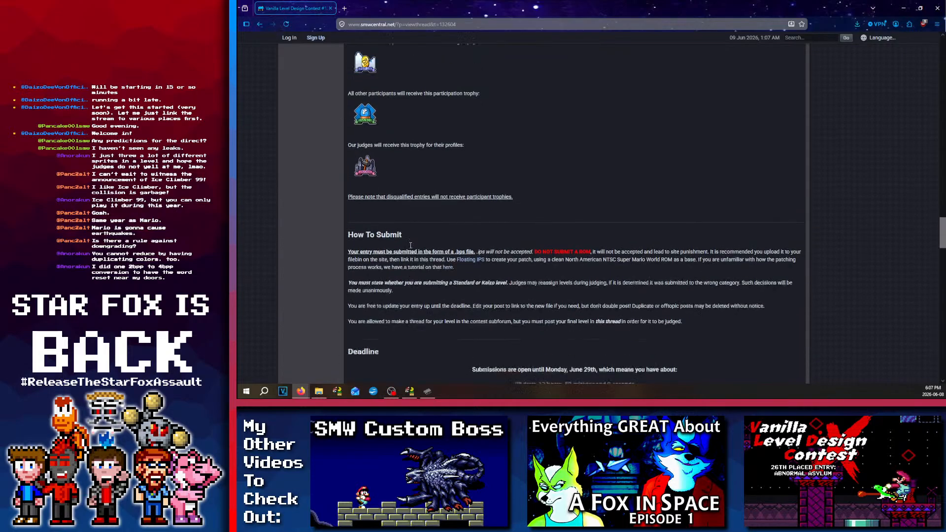
pyautogui.scroll(15, 410, 244)
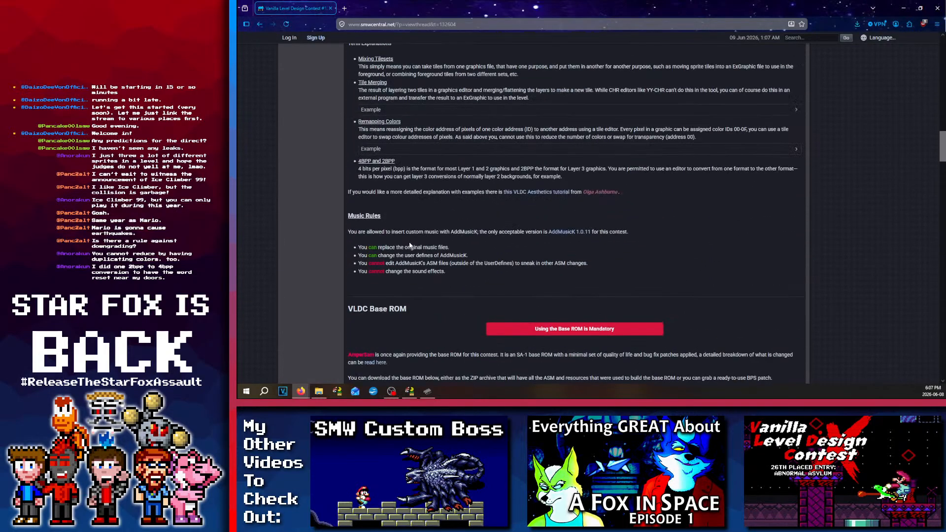
pyautogui.scroll(4, 423, 245)
pyautogui.scroll(-1, 423, 265)
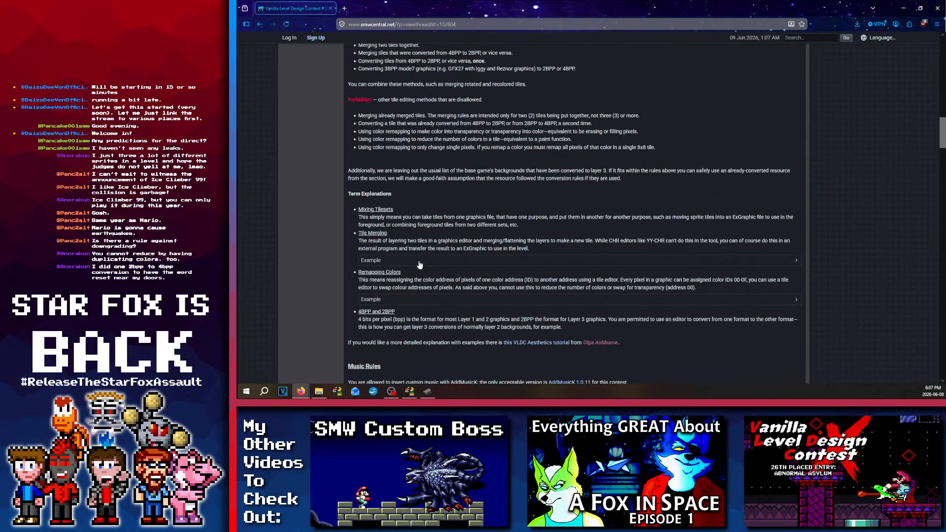
pyautogui.scroll(6, 421, 301)
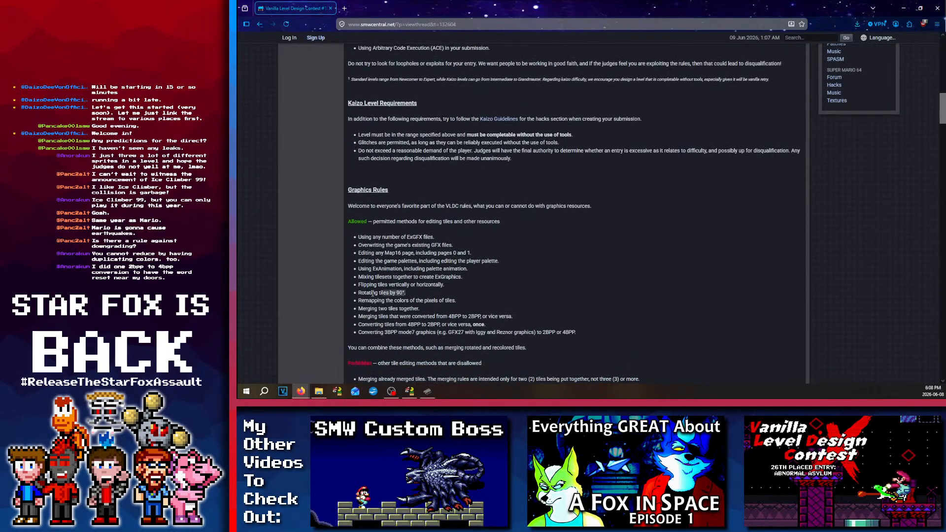
pyautogui.click(448, 299)
pyautogui.click(903, 8)
# Step: Try rotating the tile block holding the digits 8 and 9 in 90° turns in YY-CHR
pyautogui.click(312, 89)
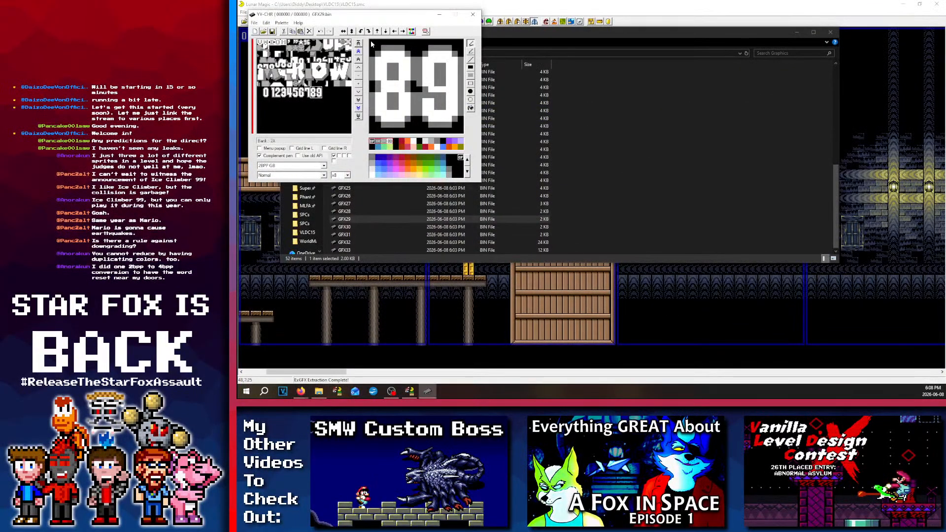
pyautogui.click(363, 31)
pyautogui.click(363, 31)
pyautogui.click(362, 32)
pyautogui.click(363, 31)
pyautogui.click(362, 31)
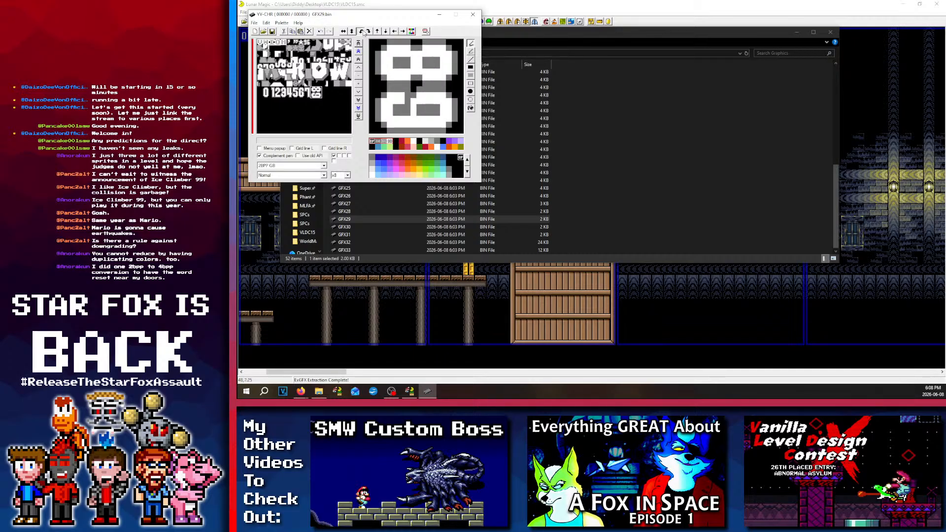
pyautogui.click(362, 31)
pyautogui.click(361, 31)
pyautogui.click(362, 31)
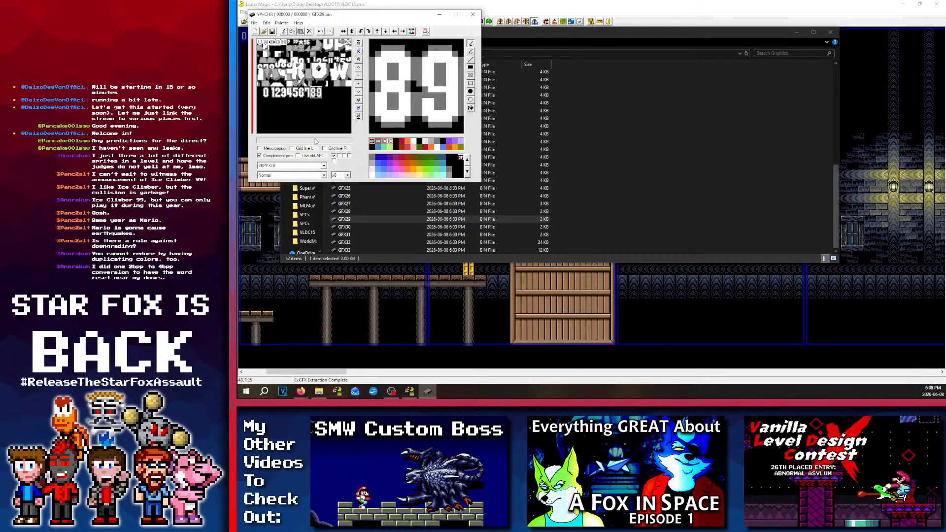
# Step: Shift the complete 0 to 9 digit strip to the very start of its tile row
pyautogui.click(286, 122)
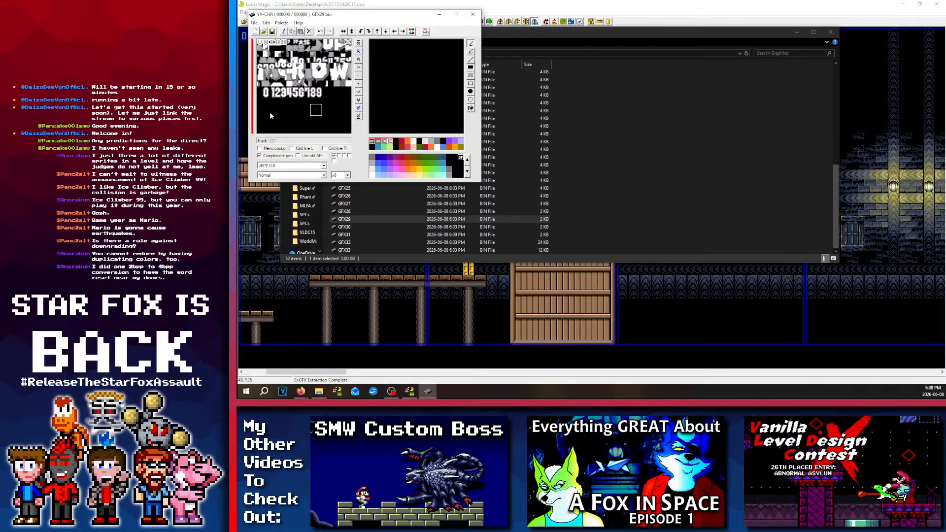
pyautogui.click(289, 94)
pyautogui.click(277, 94)
pyautogui.click(267, 90)
pyautogui.click(266, 84)
pyautogui.click(266, 90)
pyautogui.click(279, 92)
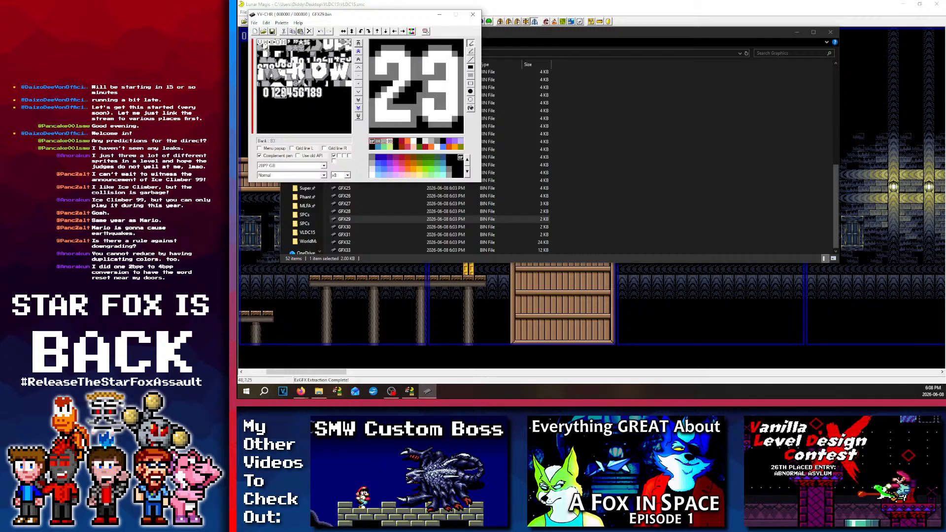
pyautogui.moveTo(280, 91); pyautogui.dragTo(321, 110)
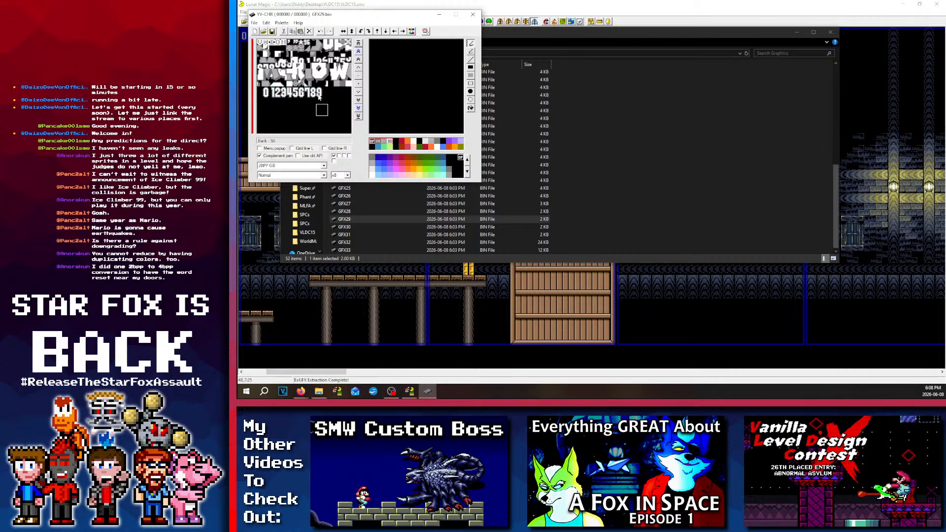
pyautogui.moveTo(319, 95); pyautogui.dragTo(264, 93, button='right')
pyautogui.click(264, 93)
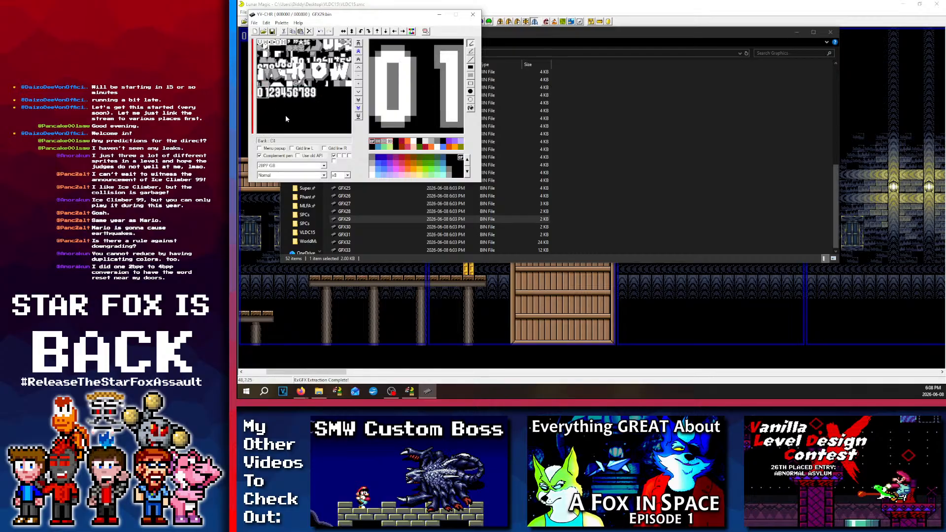
# Step: Try the tile arrangement patterns for GFX29 and set the view to the Vertical pattern
pyautogui.click(291, 120)
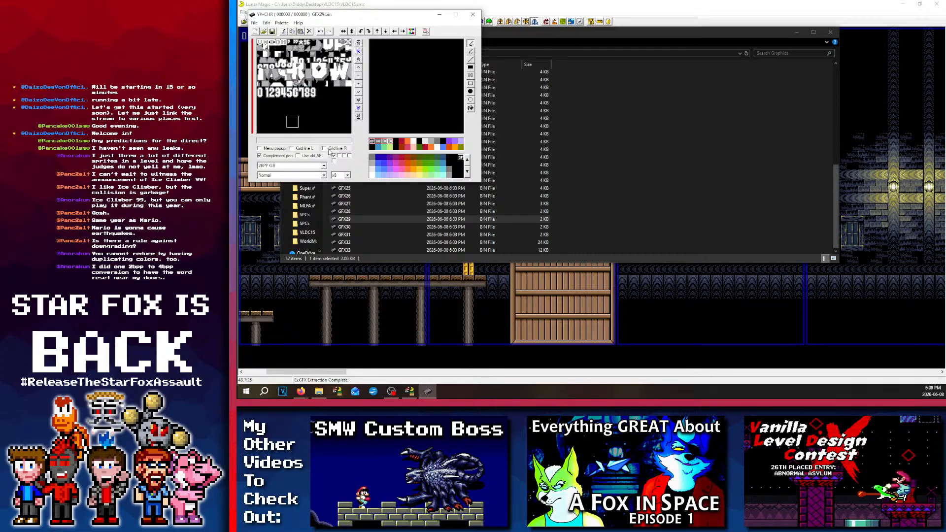
pyautogui.click(304, 175)
pyautogui.click(286, 186)
pyautogui.press('Down')
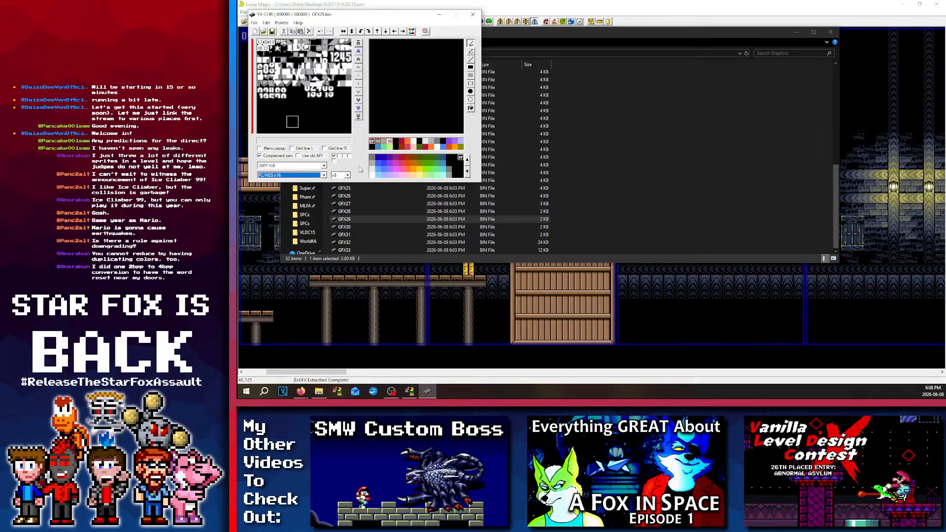
pyautogui.press('Up')
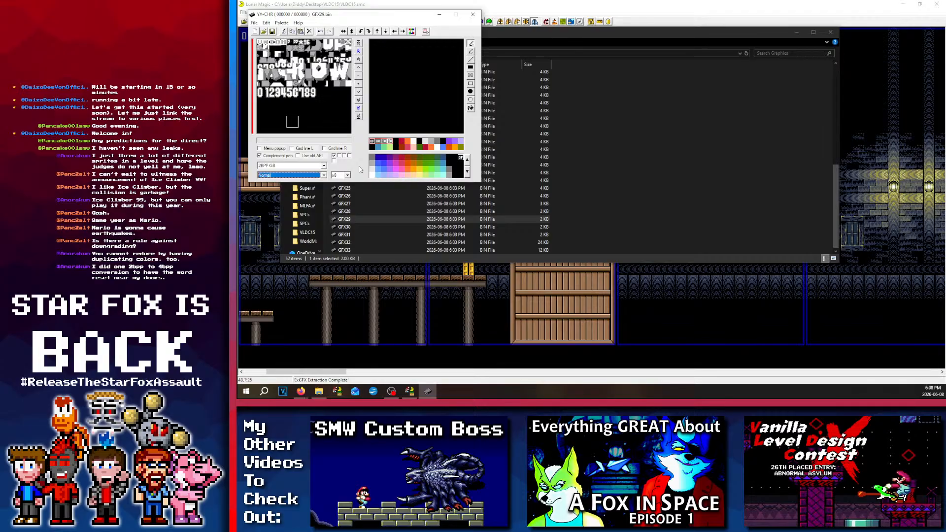
pyautogui.press('Down')
pyautogui.press('Down')
pyautogui.press('Down')
pyautogui.press('Down')
pyautogui.press('Down')
pyautogui.press('Down')
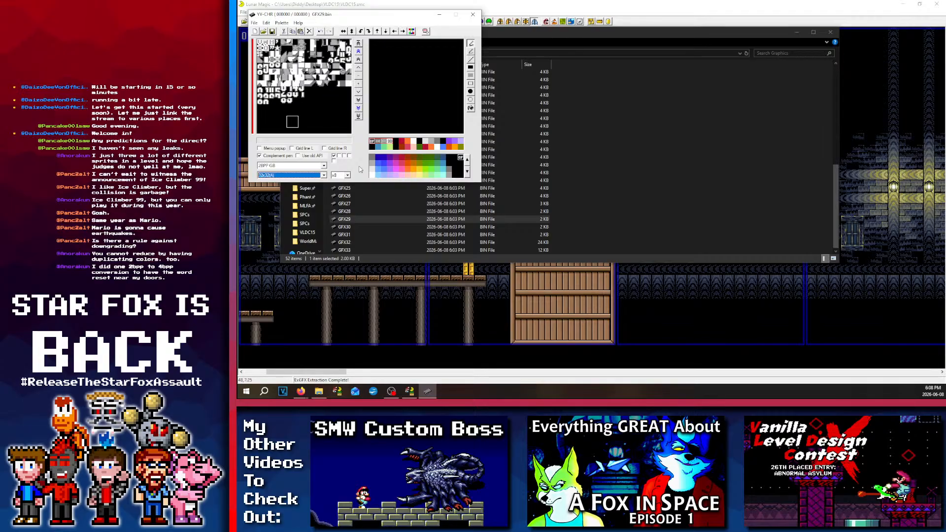
pyautogui.press('Down')
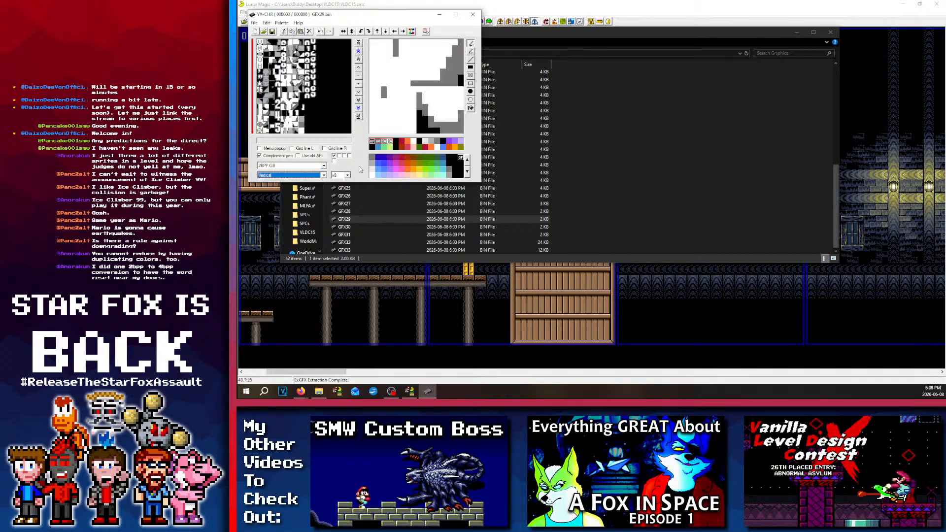
# Step: Cut the complete two-tile-wide column of digits out of the vertically arranged graphics
pyautogui.click(320, 72)
pyautogui.moveTo(307, 41); pyautogui.dragTo(313, 96)
pyautogui.hotkey('ctrl', 'x')
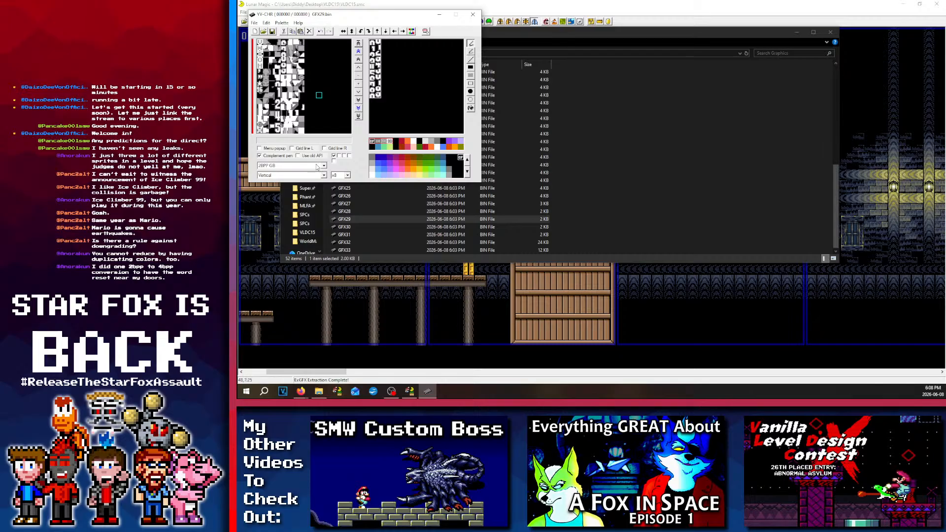
# Step: Set the tile arrangement pattern of GFX29 back to Normal, keeping the 2BPP GB format
pyautogui.click(316, 167)
pyautogui.click(317, 167)
pyautogui.press('Down')
pyautogui.press('Up')
pyautogui.click(321, 175)
pyautogui.press('Down')
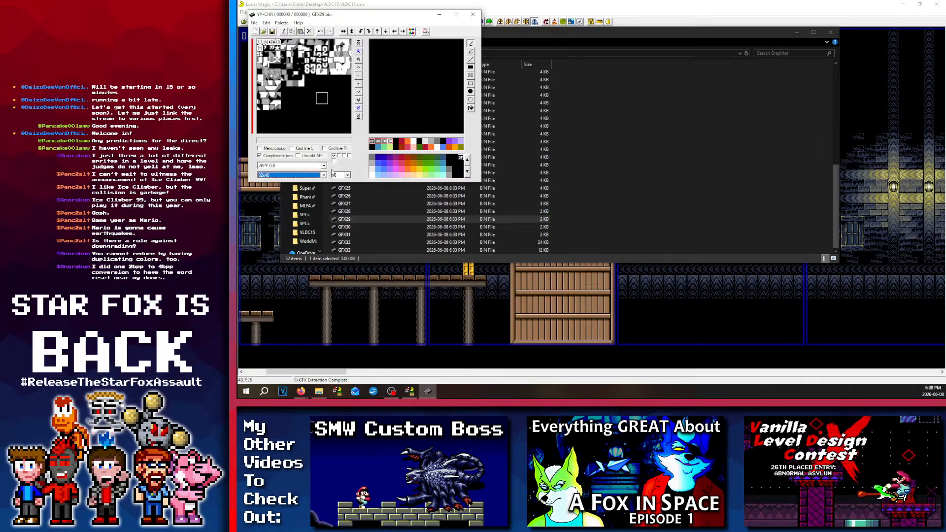
pyautogui.press('Up')
pyautogui.press('Up')
# Step: Paste the digits as a column directly below the lettering tiles, with the overflowing last digits beside it, and undo the misplaced pastes
pyautogui.click(279, 104)
pyautogui.hotkey('ctrl', 'v')
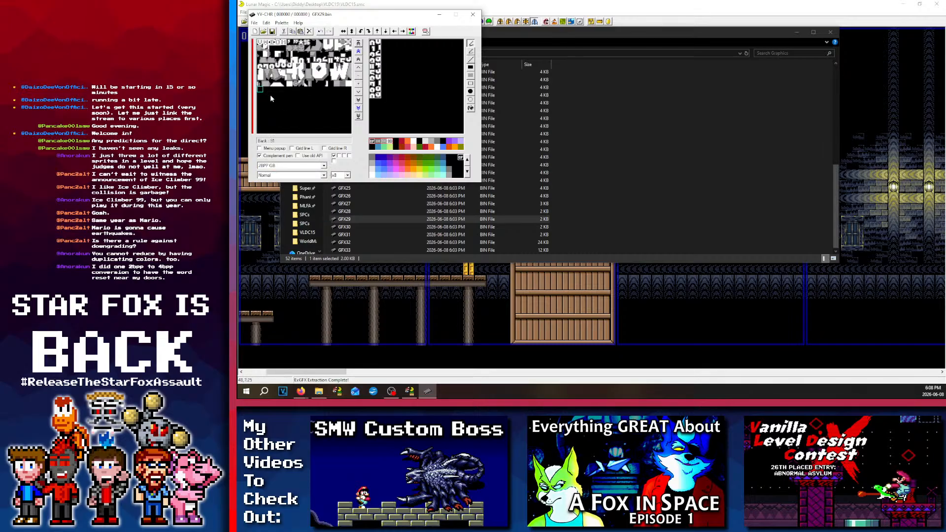
pyautogui.moveTo(270, 96); pyautogui.dragTo(279, 71)
pyautogui.hotkey('ctrl', 'v')
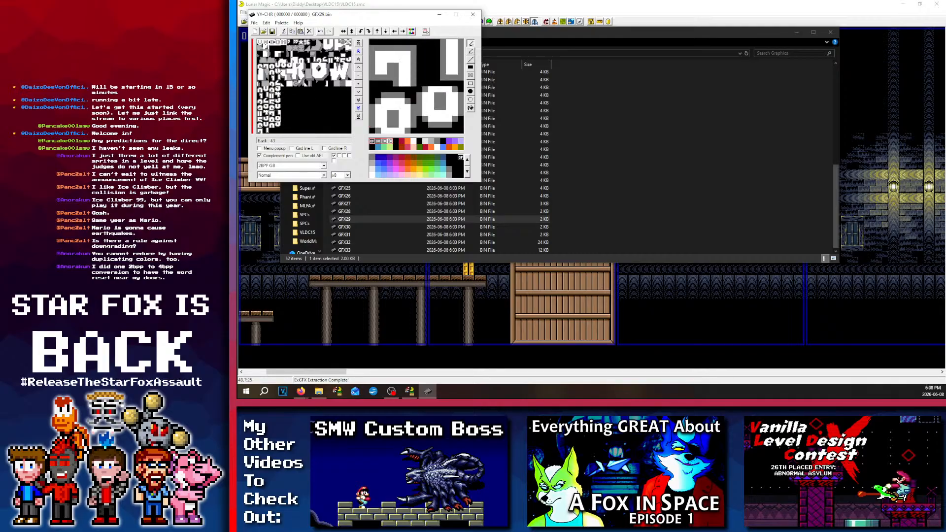
pyautogui.hotkey('ctrl', 'v')
pyautogui.hotkey('ctrl', 'z')
pyautogui.hotkey('ctrl', 'z')
# Step: Clear all lettering tiles above the digit column in GFX29 and select the remaining digit block
pyautogui.click(328, 43)
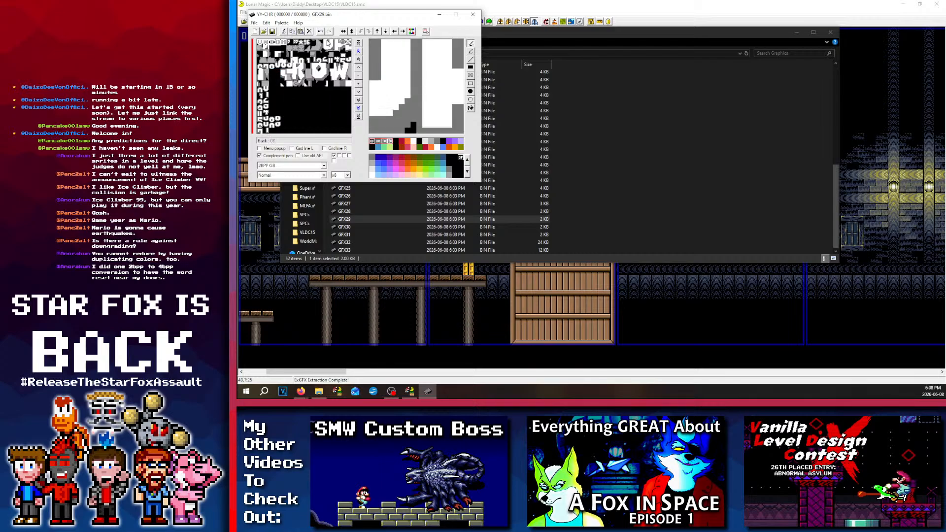
pyautogui.moveTo(327, 42); pyautogui.dragTo(316, 74)
pyautogui.moveTo(349, 85); pyautogui.dragTo(259, 42, button='right')
pyautogui.press('Delete')
pyautogui.click(290, 97)
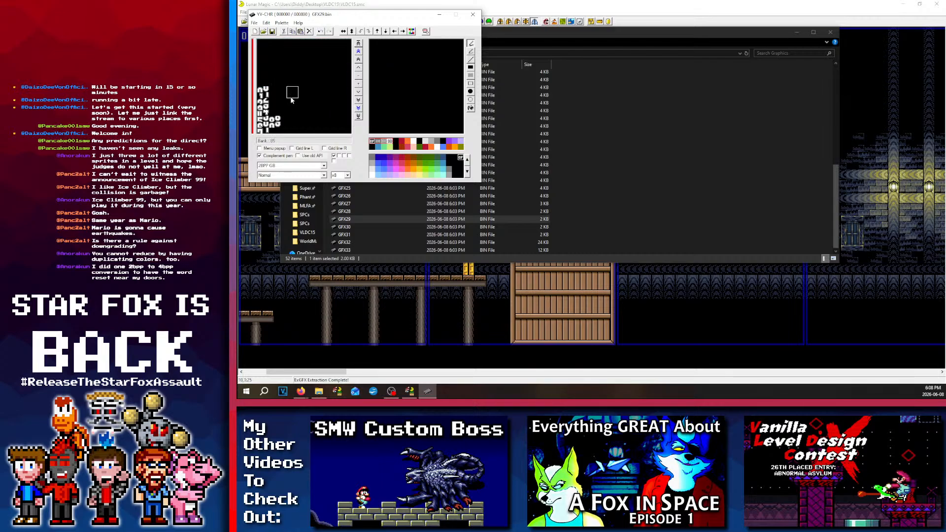
pyautogui.moveTo(290, 97); pyautogui.dragTo(259, 89)
pyautogui.moveTo(259, 90); pyautogui.dragTo(278, 130, button='right')
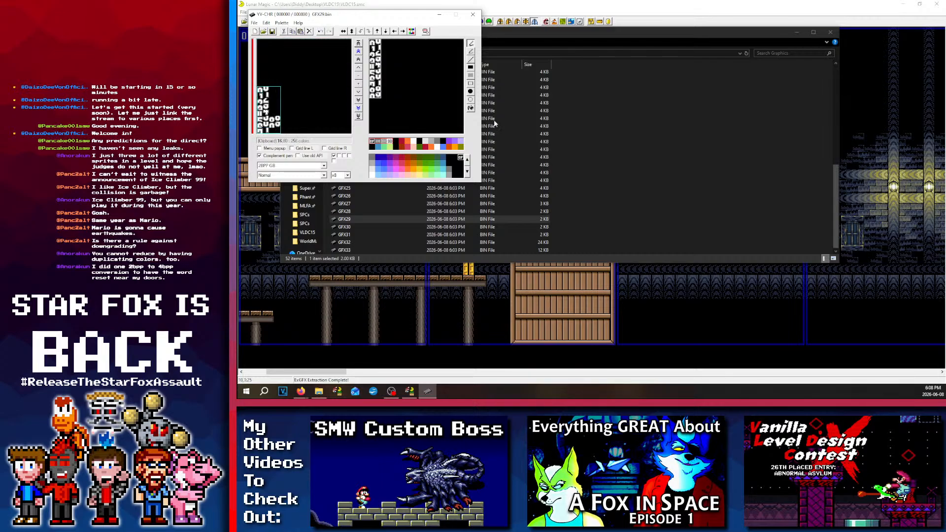
# Step: Open GFX26.bin in a second YY-CHR window, display it as 4BPP SNES, and place it beside the GFX29 window
pyautogui.click(494, 123)
pyautogui.doubleClick(345, 195)
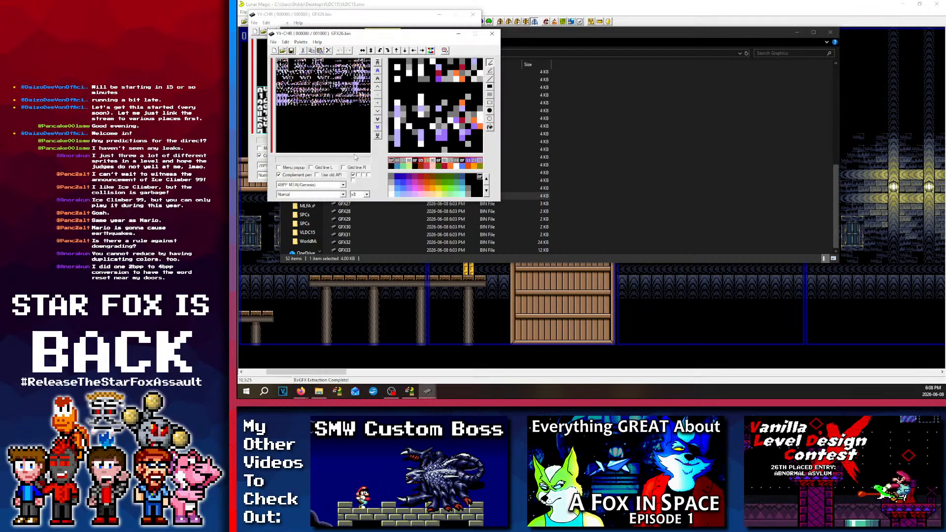
pyautogui.click(343, 185)
pyautogui.click(298, 209)
pyautogui.moveTo(345, 33); pyautogui.dragTo(497, 68)
# Step: Move the main digit column in GFX29 up to the very first tile of the file
pyautogui.click(339, 16)
pyautogui.click(314, 117)
pyautogui.click(272, 120)
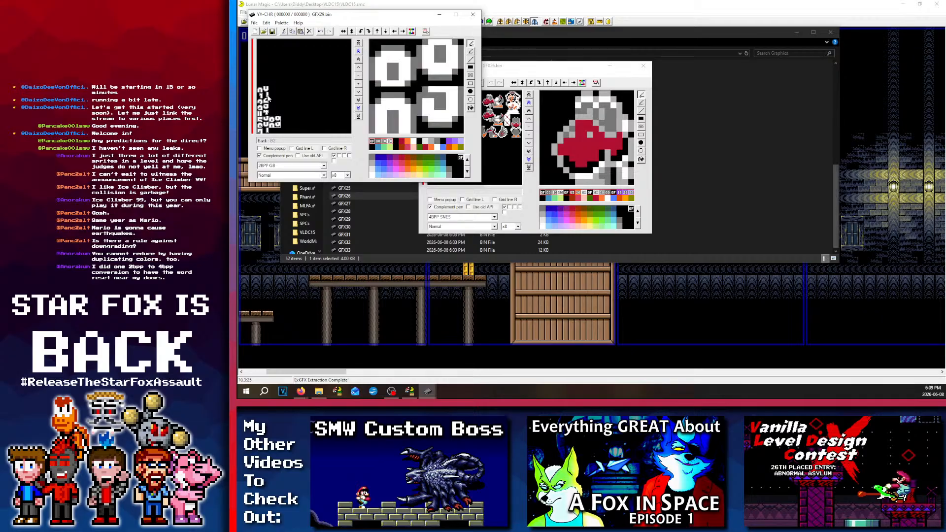
pyautogui.moveTo(260, 90); pyautogui.dragTo(266, 138, button='right')
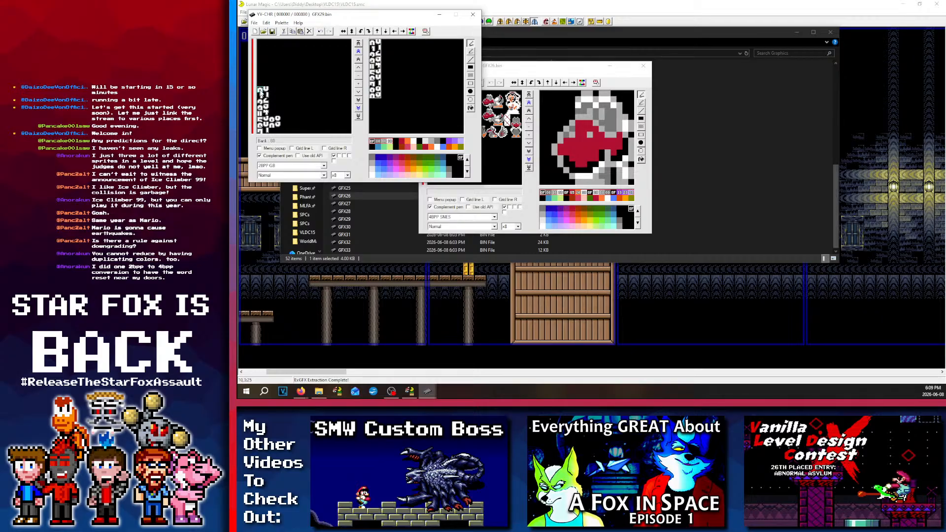
pyautogui.hotkey('ctrl', 'x')
pyautogui.click(259, 41)
pyautogui.hotkey('ctrl', 'v')
# Step: Move the leftover two-by-two tile digit block to the first rows, directly beside the main digit column
pyautogui.click(273, 119)
pyautogui.hotkey('ctrl', 'x')
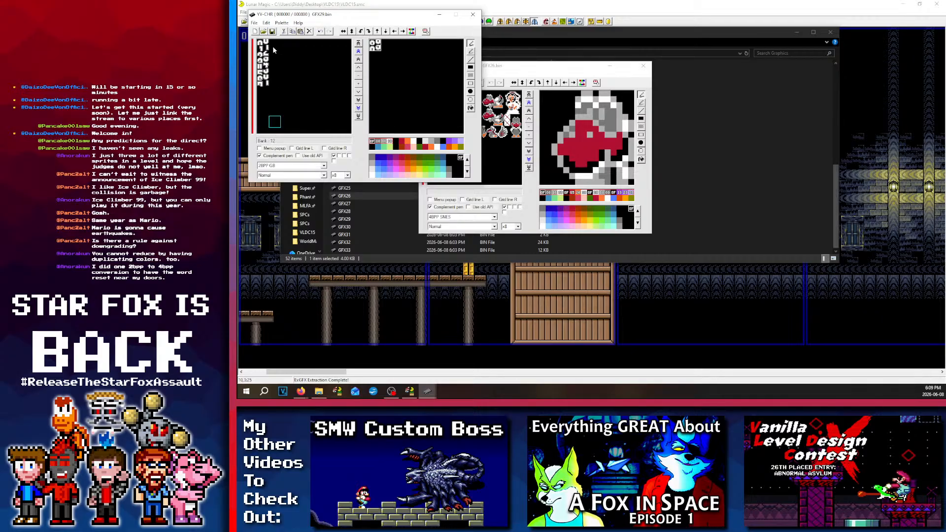
pyautogui.click(274, 48)
pyautogui.hotkey('ctrl', 'v')
# Step: Cut every existing sprite tile out of GFX26 to leave an empty 4BPP file
pyautogui.click(517, 136)
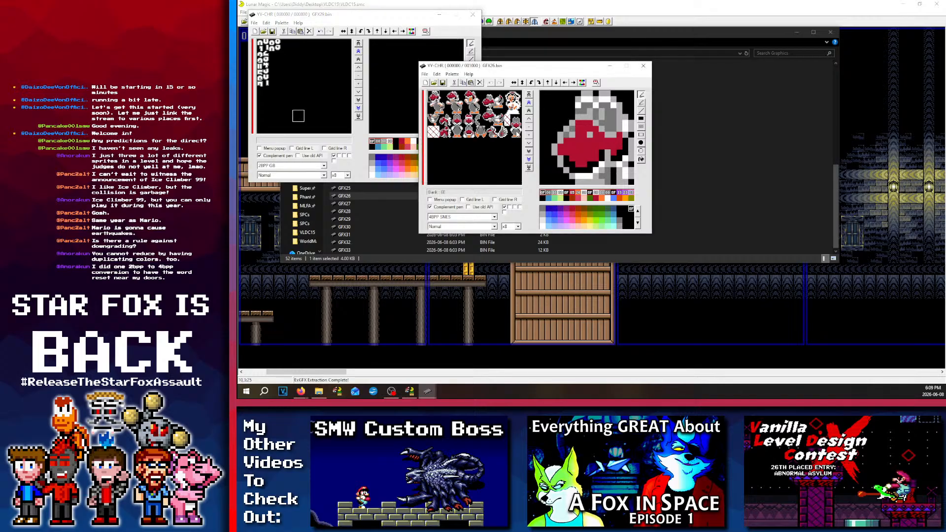
pyautogui.moveTo(516, 136); pyautogui.dragTo(424, 93, button='right')
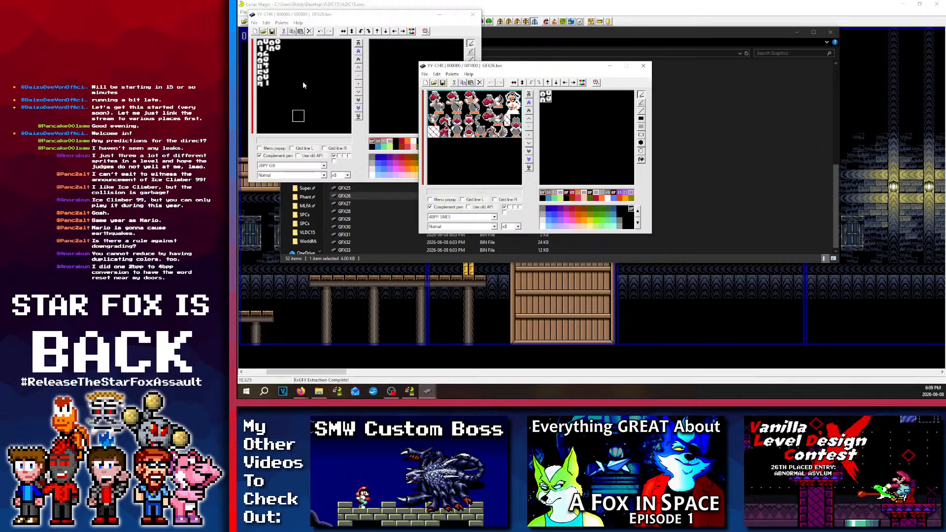
pyautogui.hotkey('ctrl', 'x')
# Step: Transfer the whole digit block from GFX29 into the emptied GFX26, starting at its first tile
pyautogui.click(261, 42)
pyautogui.moveTo(260, 42); pyautogui.dragTo(282, 89, button='right')
pyautogui.hotkey('ctrl', 'x')
pyautogui.click(508, 112)
pyautogui.click(430, 96)
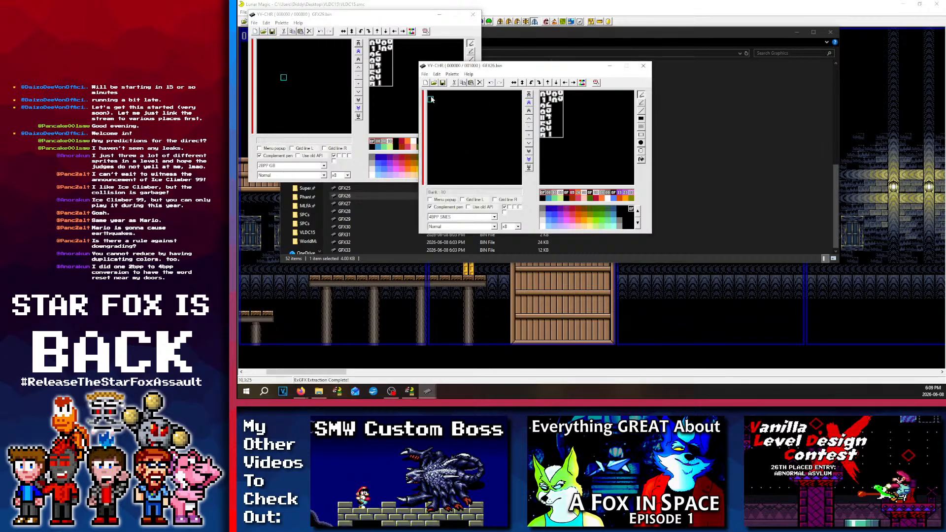
pyautogui.hotkey('ctrl', 'v')
pyautogui.moveTo(429, 94)
pyautogui.mouseDown()
pyautogui.moveTo(433, 145)
pyautogui.moveTo(442, 101)
pyautogui.mouseUp()
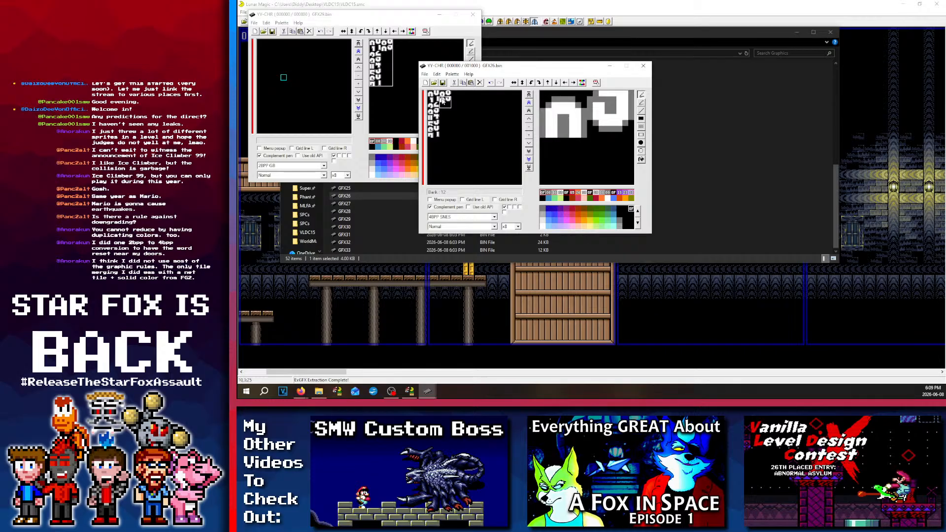
pyautogui.moveTo(442, 101); pyautogui.dragTo(437, 102)
pyautogui.click(464, 107)
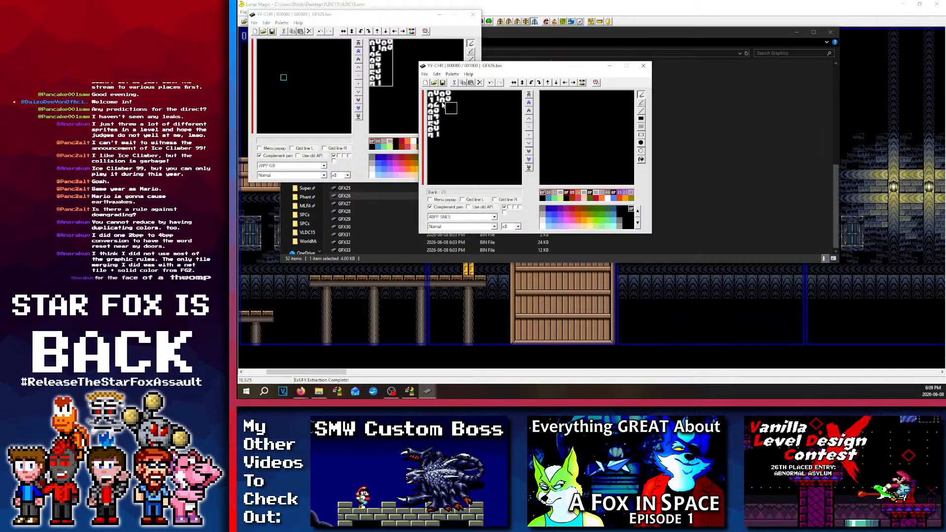
# Step: Save the digit graphics as a new file named ExGFX80 in the VLDC15 ExGraphics folder
pyautogui.click(424, 74)
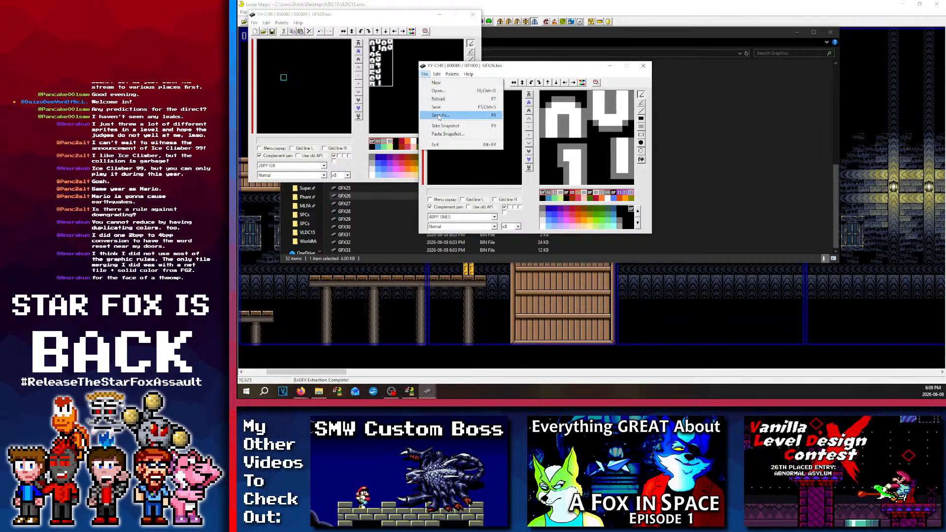
pyautogui.click(439, 116)
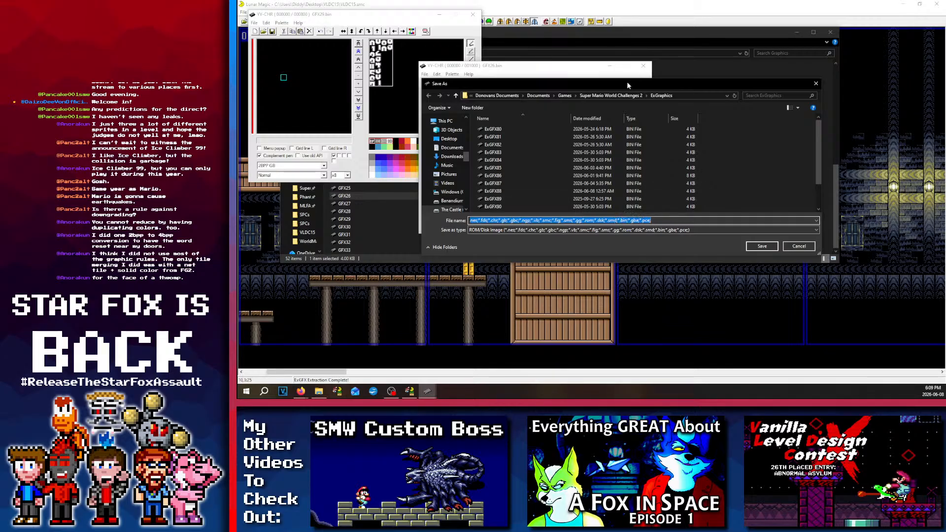
pyautogui.press('Escape')
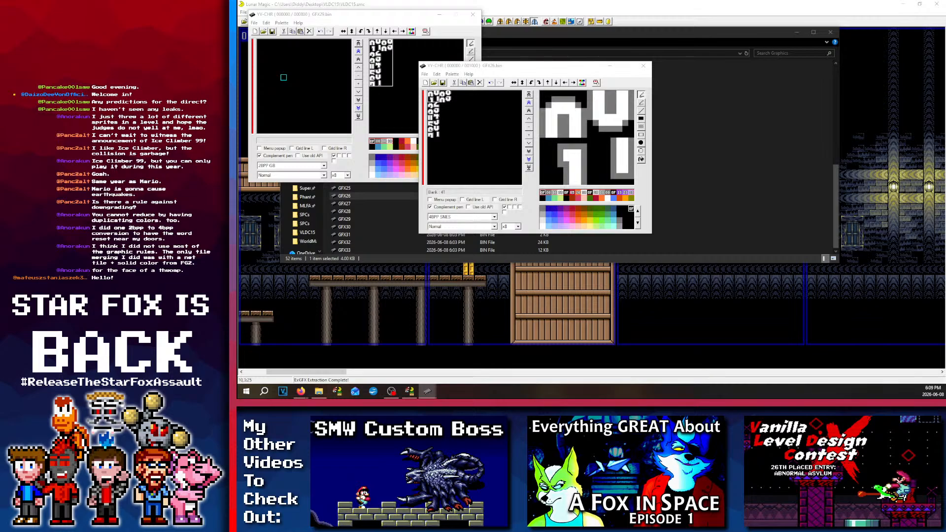
pyautogui.moveTo(945, 197); pyautogui.dragTo(540, 155)
pyautogui.click(537, 289)
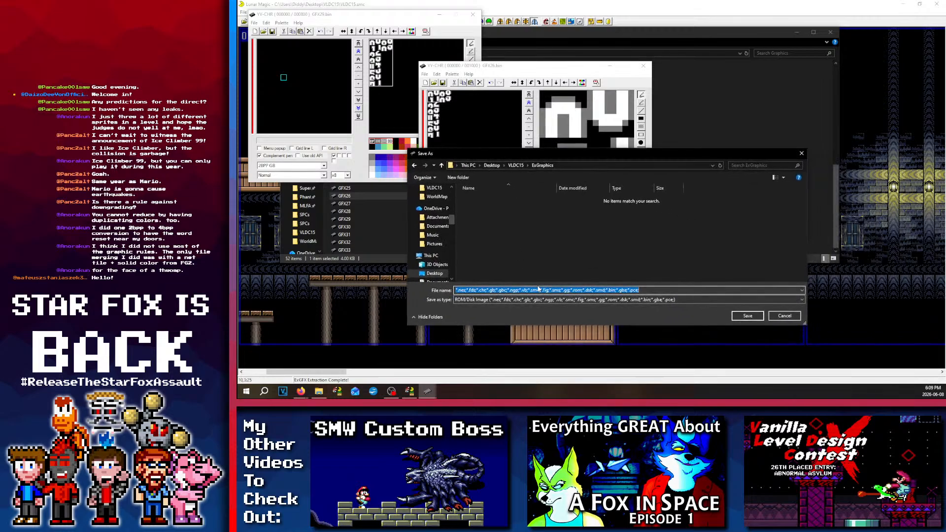
pyautogui.write('Ex')
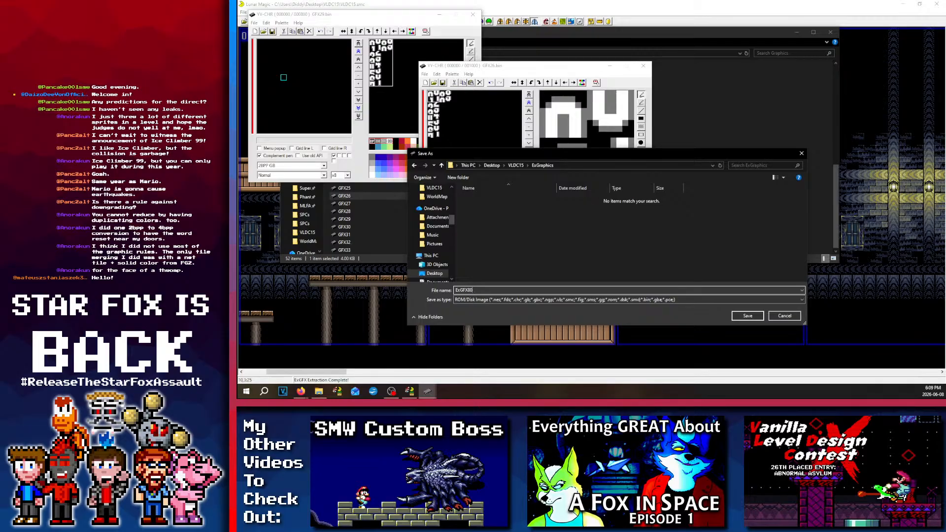
pyautogui.write('GFX80')
pyautogui.press('Return')
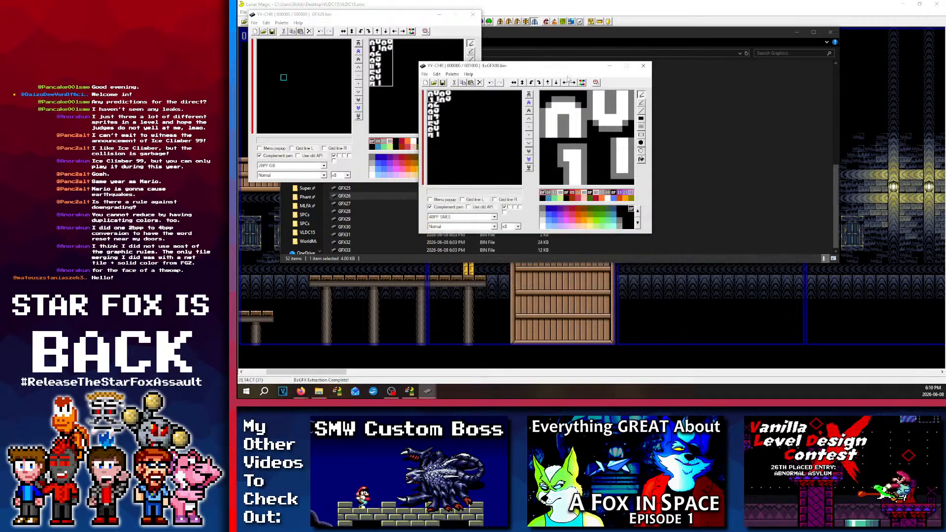
# Step: Switch to Lunar Magic, insert the graphics into the ROM, and enable the Super GFX Bypass for this level, editing the AN2 file
pyautogui.click(480, 22)
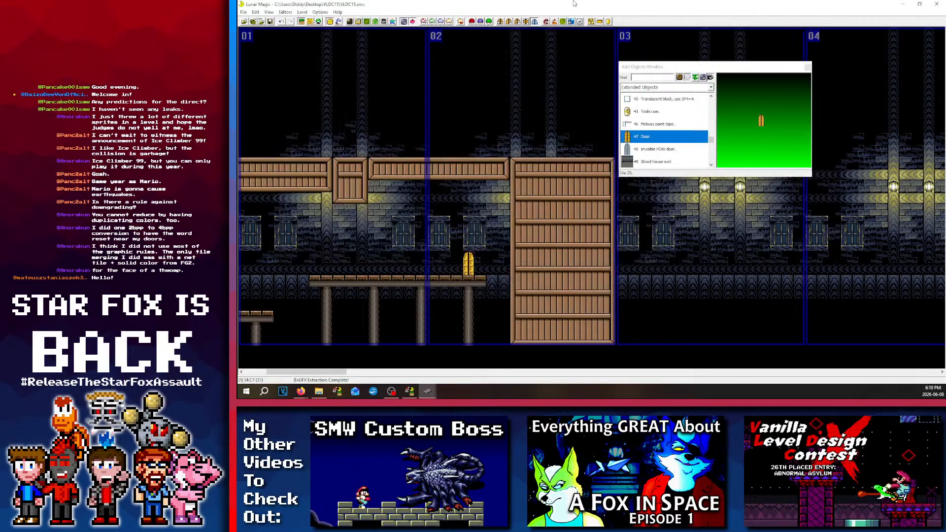
pyautogui.click(471, 21)
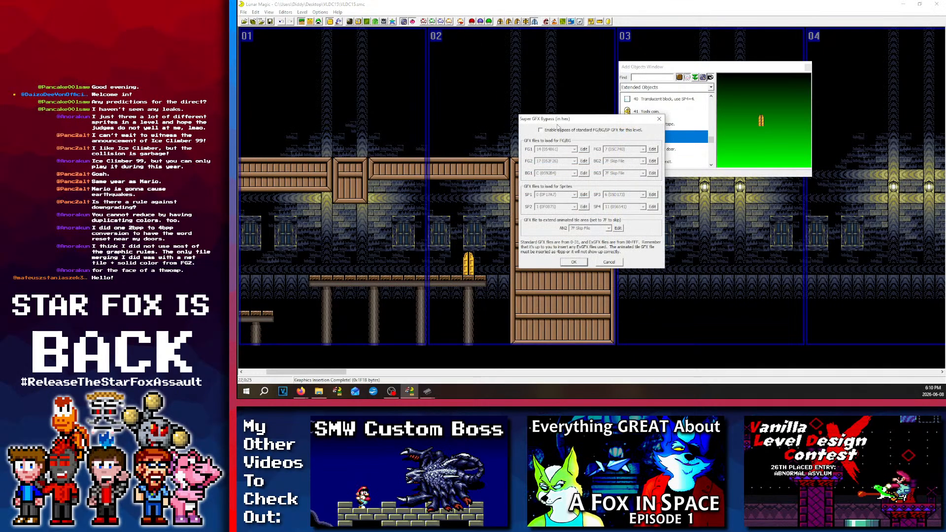
pyautogui.click(585, 228)
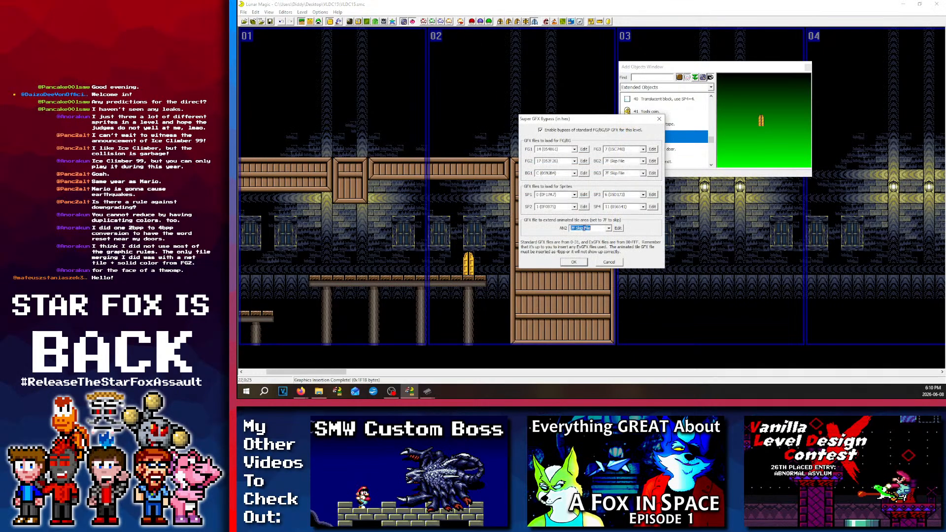
pyautogui.click(573, 261)
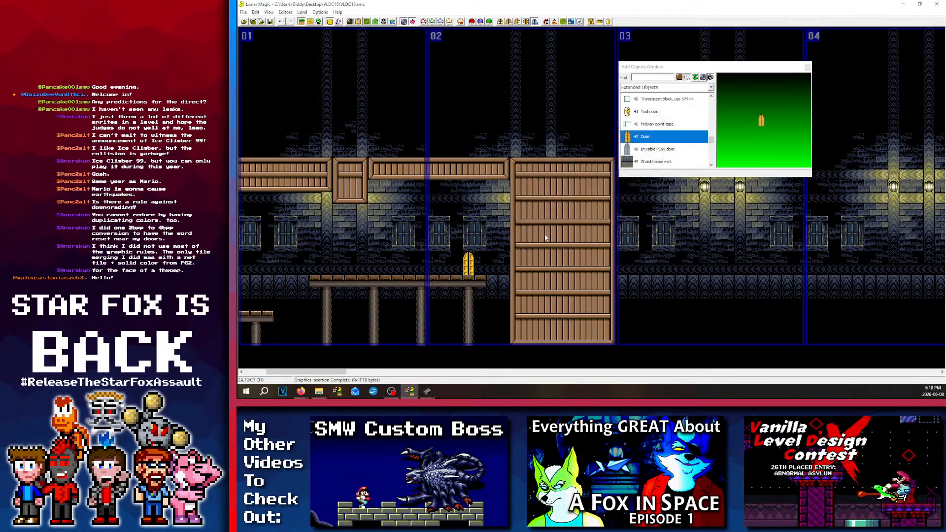
pyautogui.scroll(2, 385, 115)
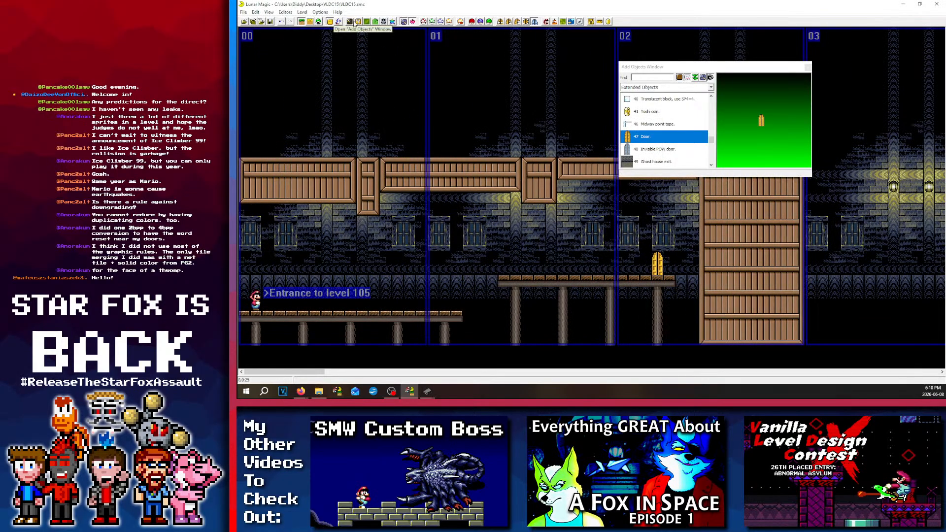
pyautogui.click(579, 21)
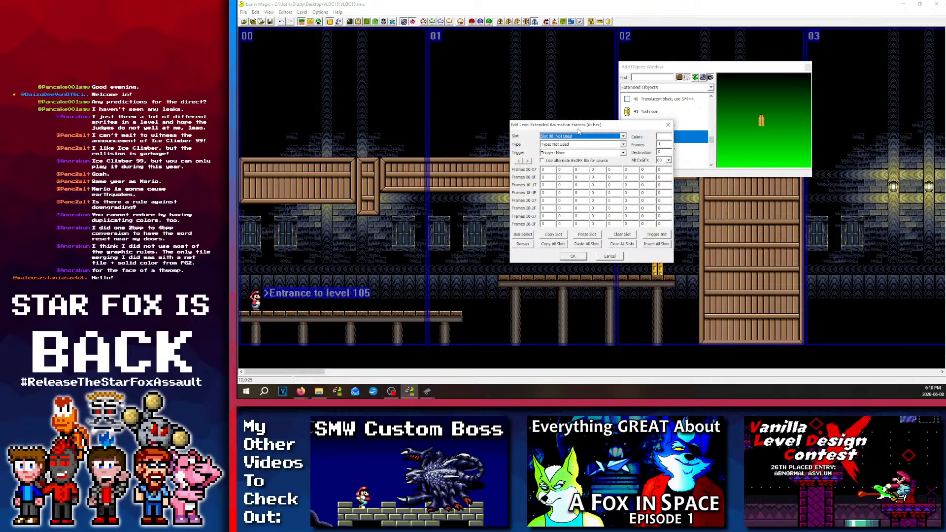
pyautogui.click(344, 22)
pyautogui.click(668, 124)
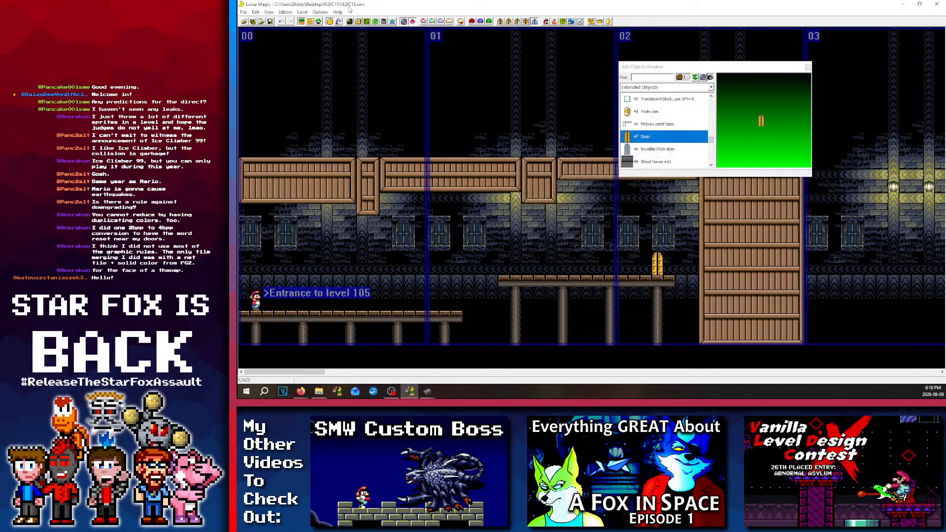
# Step: Open the 8x8 tile editor and examine the level's tile pages for free space to hold the animated digits
pyautogui.click(351, 21)
pyautogui.moveTo(598, 112); pyautogui.dragTo(348, 93)
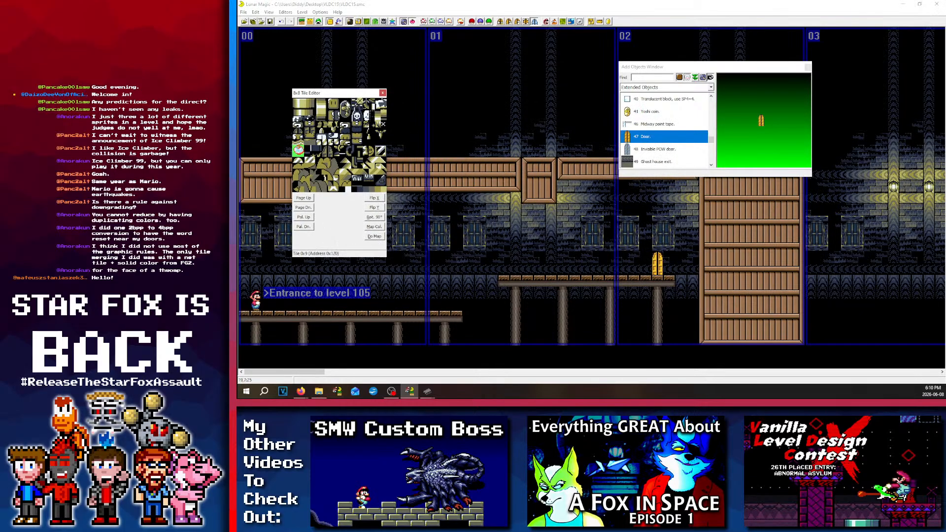
pyautogui.press('pagedown')
pyautogui.press('pagedown')
pyautogui.press('pagedown')
pyautogui.press('pageup')
pyautogui.press('pageup')
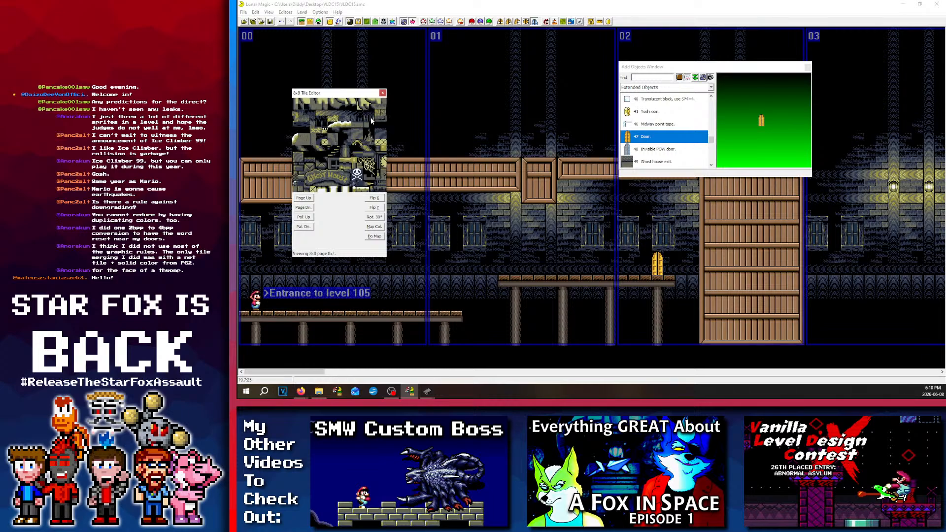
pyautogui.press('pageup')
pyautogui.press('pagedown')
pyautogui.press('pageup')
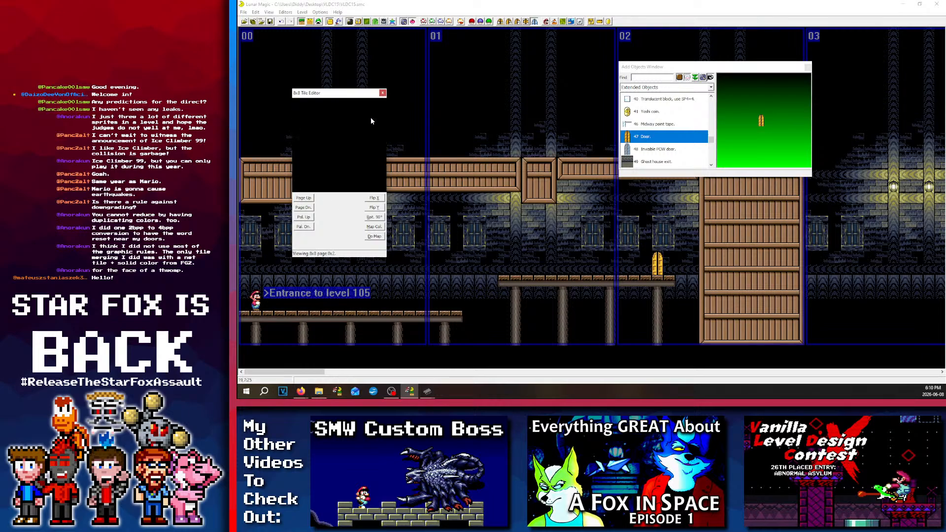
pyautogui.press('pagedown')
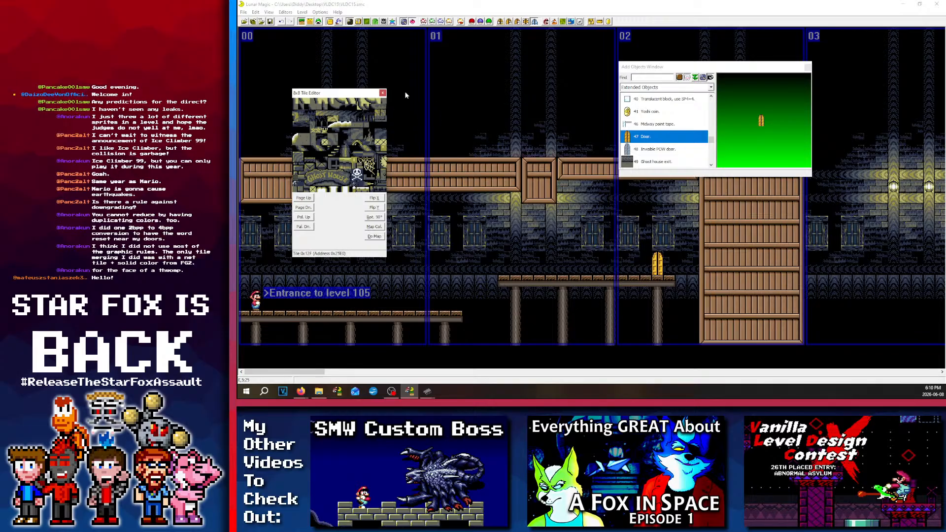
pyautogui.click(321, 132)
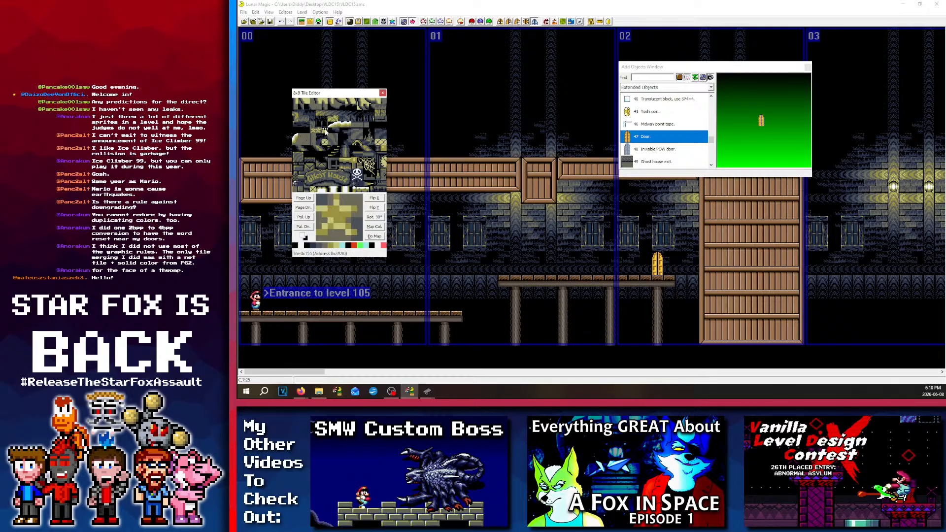
pyautogui.press('pagedown')
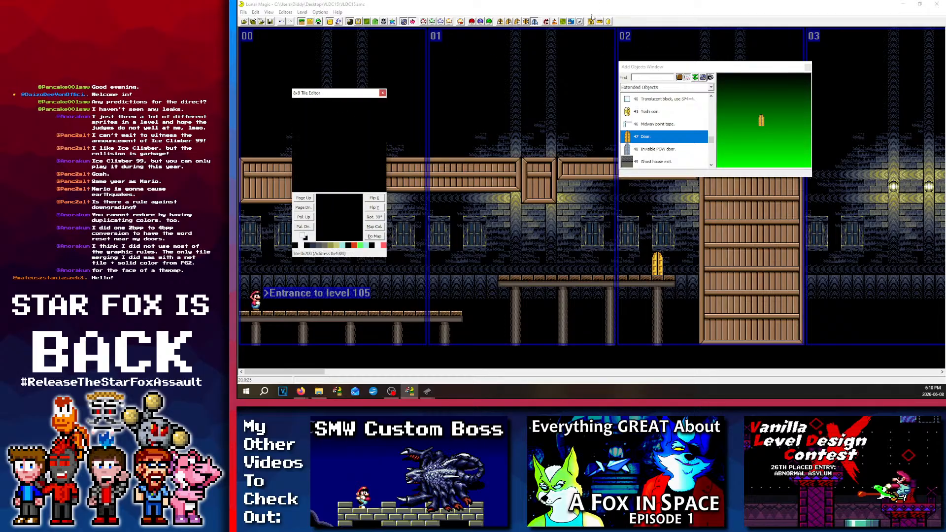
# Step: Open the level's animation frame settings and give slot 00 the two-8x8s line type with trigger Manual 0
pyautogui.click(590, 21)
pyautogui.click(550, 153)
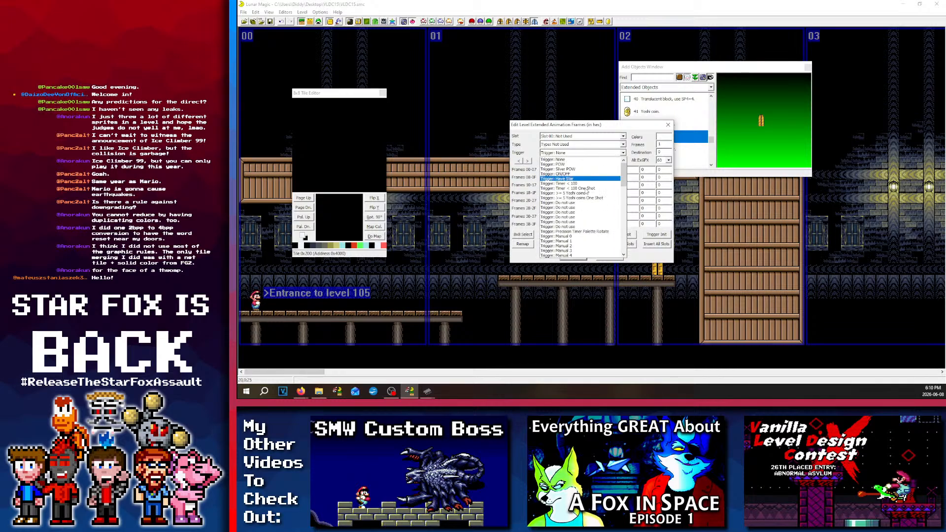
pyautogui.click(542, 160)
pyautogui.click(542, 147)
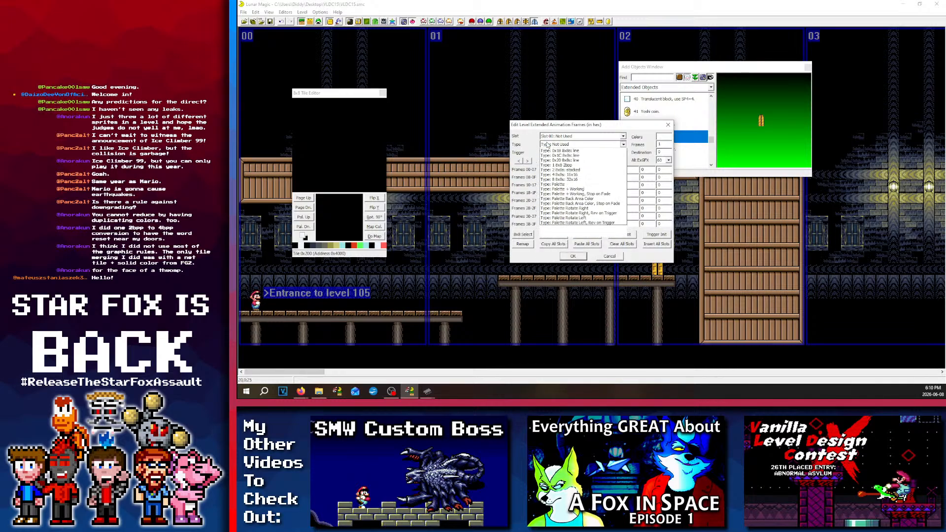
pyautogui.click(547, 157)
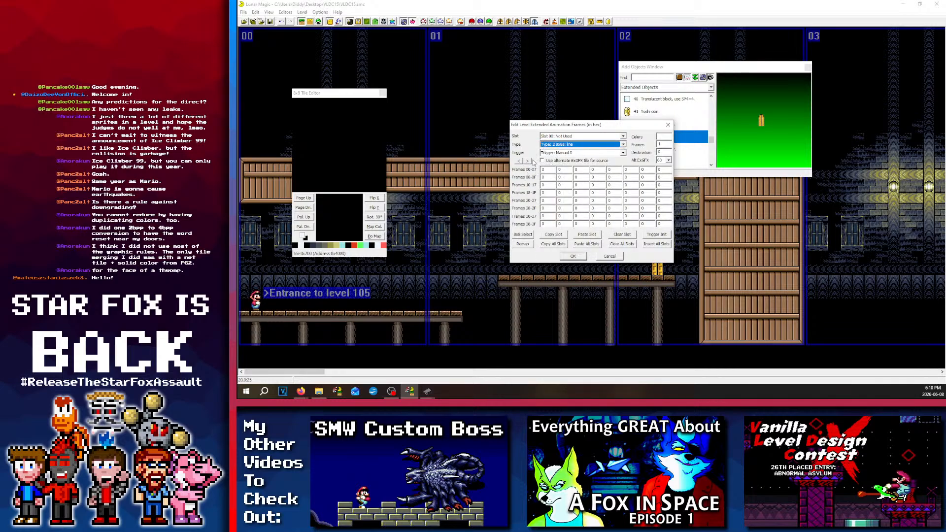
# Step: Enable 8x8 tile selection for the frame entries, and set slot 00's frame count to A and its destination to 2F0
pyautogui.click(545, 170)
pyautogui.click(524, 235)
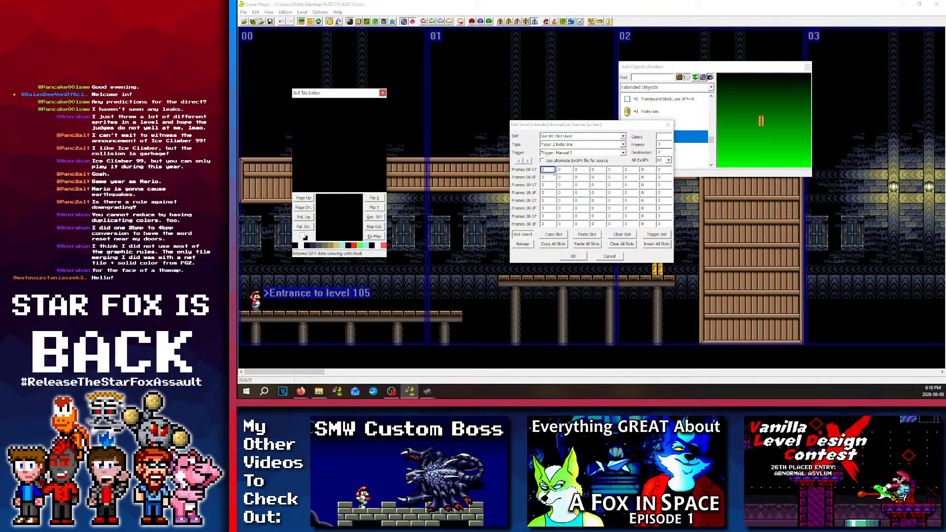
pyautogui.doubleClick(661, 145)
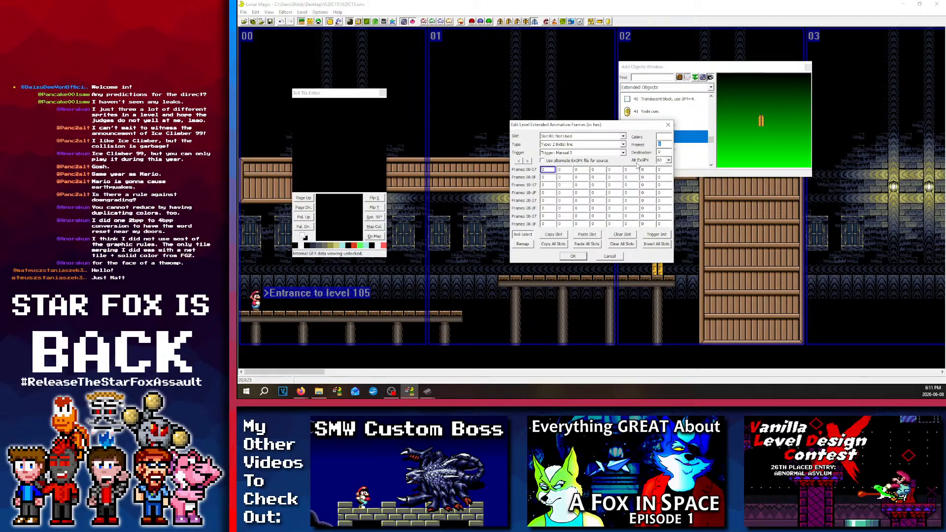
pyautogui.write('4')
pyautogui.doubleClick(664, 152)
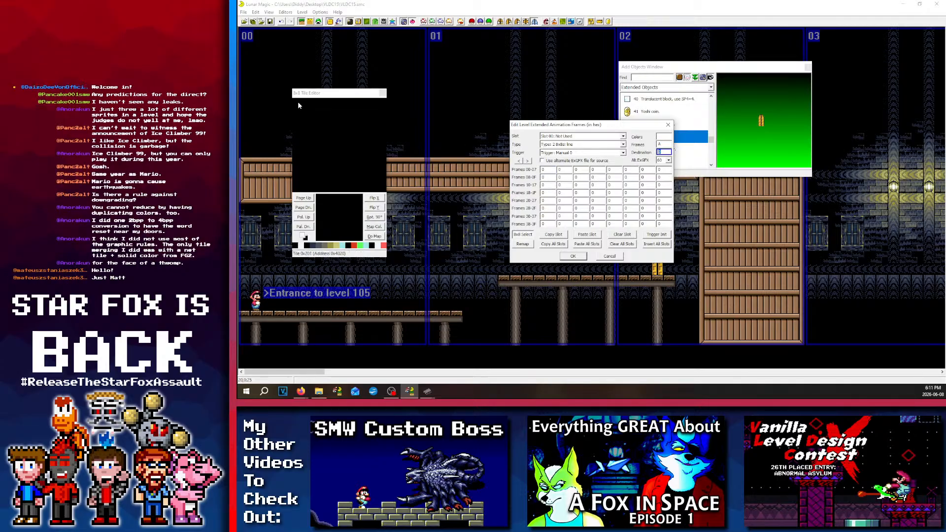
pyautogui.click(294, 192)
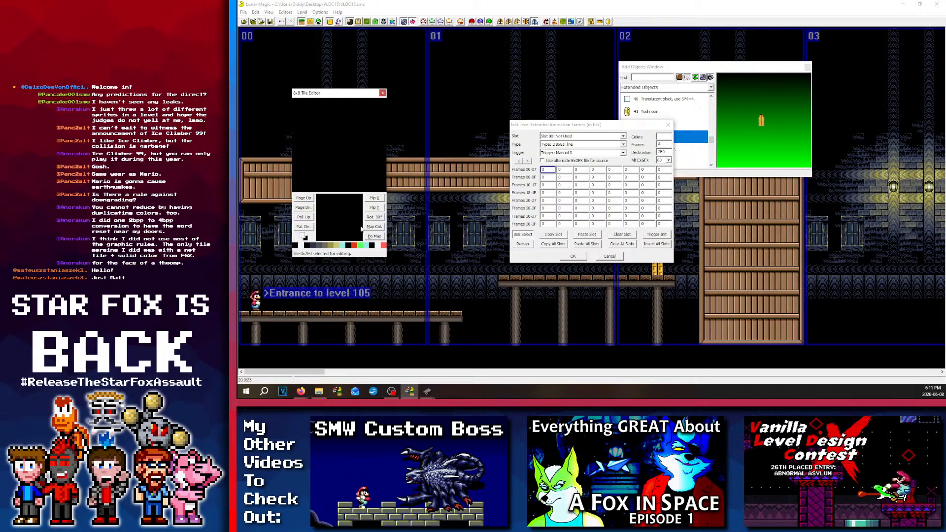
# Step: Fill slot 00's ten frames with the digit tiles 0 to 9: 780 through 7F0 in steps of 10, followed by 782 and 792
pyautogui.press('pagedown')
pyautogui.press('pagedown')
pyautogui.press('pagedown')
pyautogui.press('pagedown')
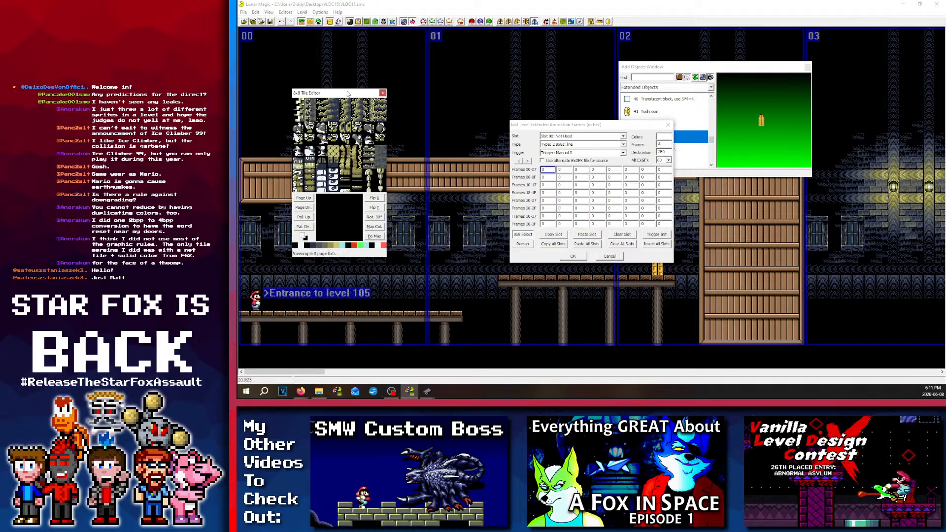
pyautogui.press('pagedown')
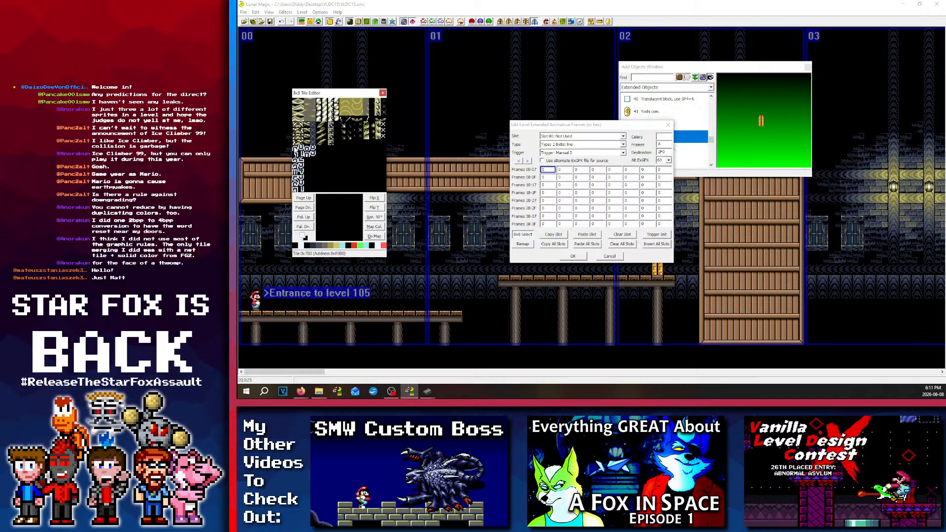
pyautogui.click(296, 153)
pyautogui.click(296, 158)
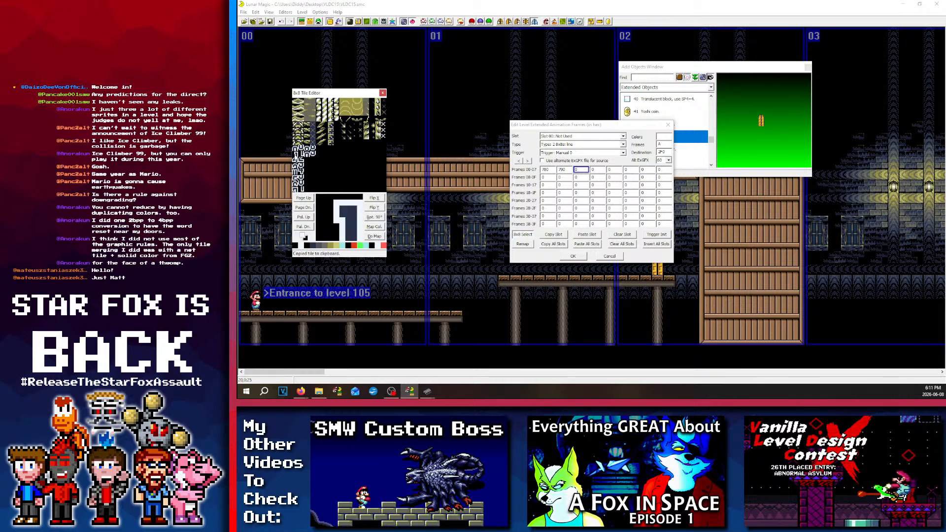
pyautogui.click(295, 163)
pyautogui.click(296, 170)
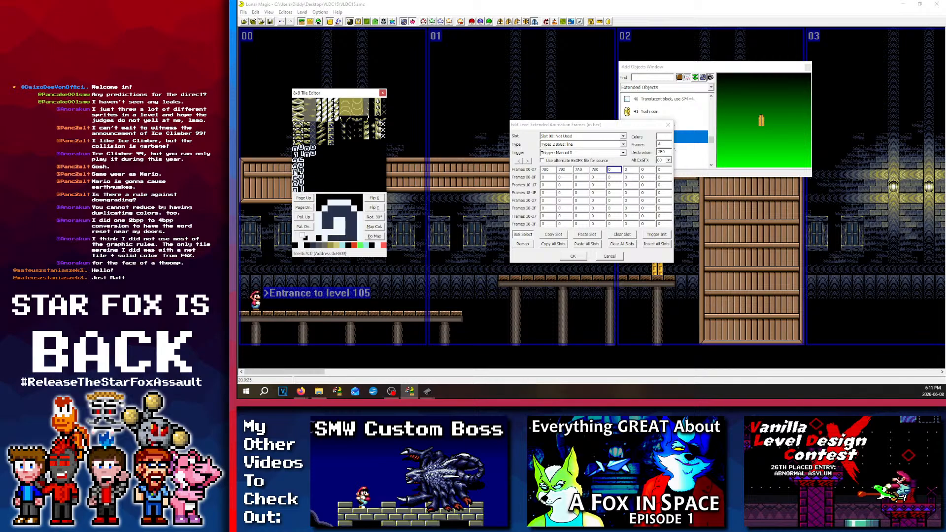
pyautogui.click(296, 176)
pyautogui.click(295, 181)
pyautogui.click(295, 187)
pyautogui.click(295, 192)
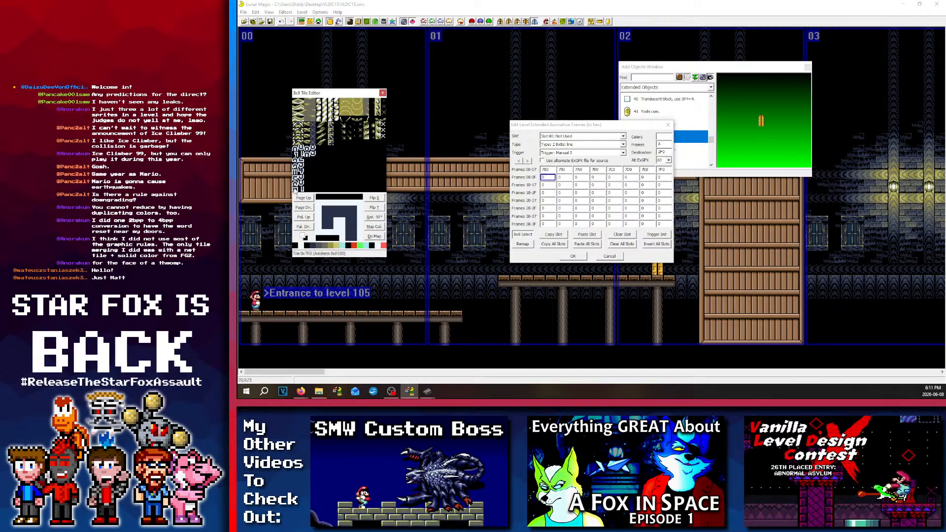
pyautogui.click(307, 152)
pyautogui.click(308, 156)
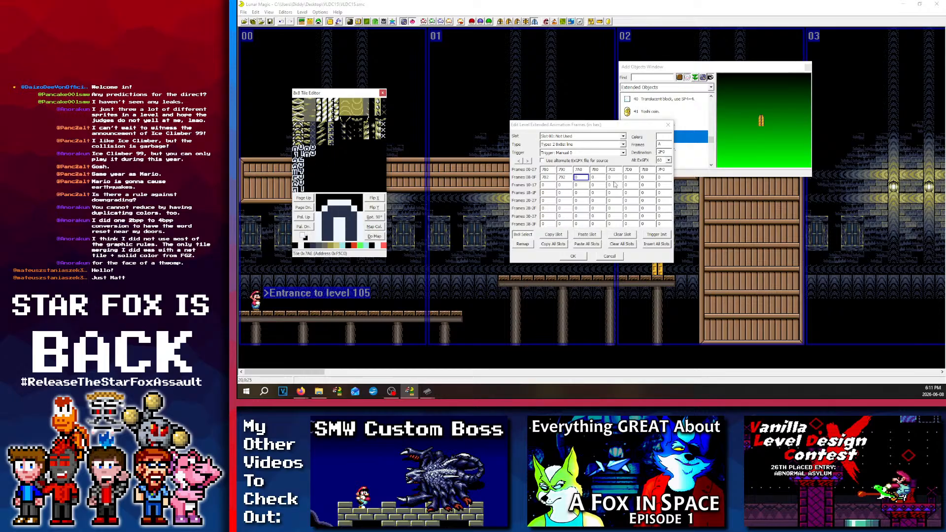
# Step: Copy the digit animation from slot 00 into slot 01 and set its destination to 2F2
pyautogui.click(546, 169)
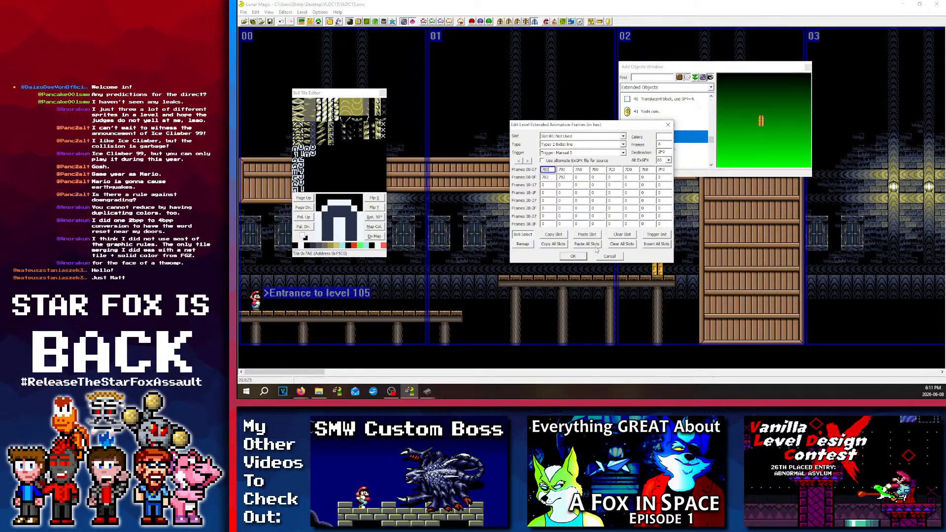
pyautogui.click(543, 237)
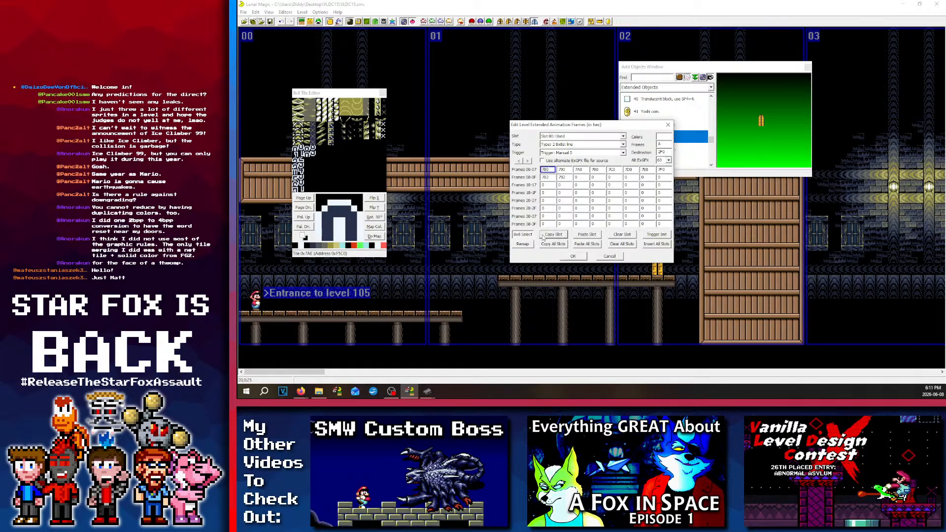
pyautogui.click(561, 136)
pyautogui.click(561, 149)
pyautogui.click(587, 236)
pyautogui.doubleClick(664, 152)
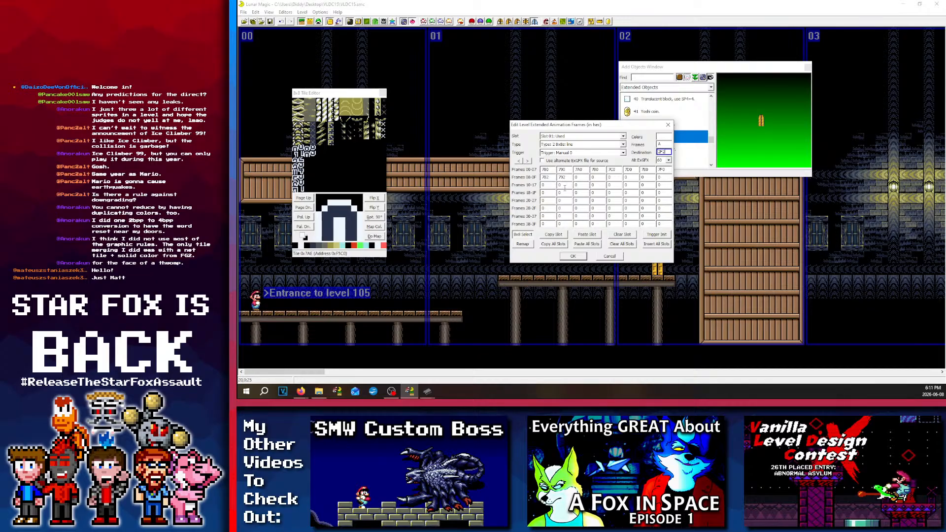
# Step: Paste the digit animation into slot 02 with destination 2F4 and apply the animation settings
pyautogui.click(564, 136)
pyautogui.click(567, 162)
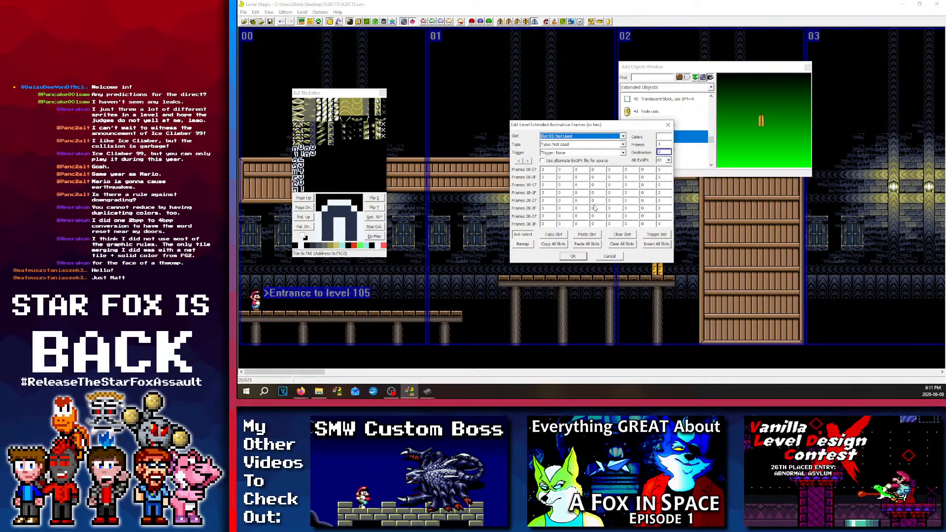
pyautogui.click(585, 238)
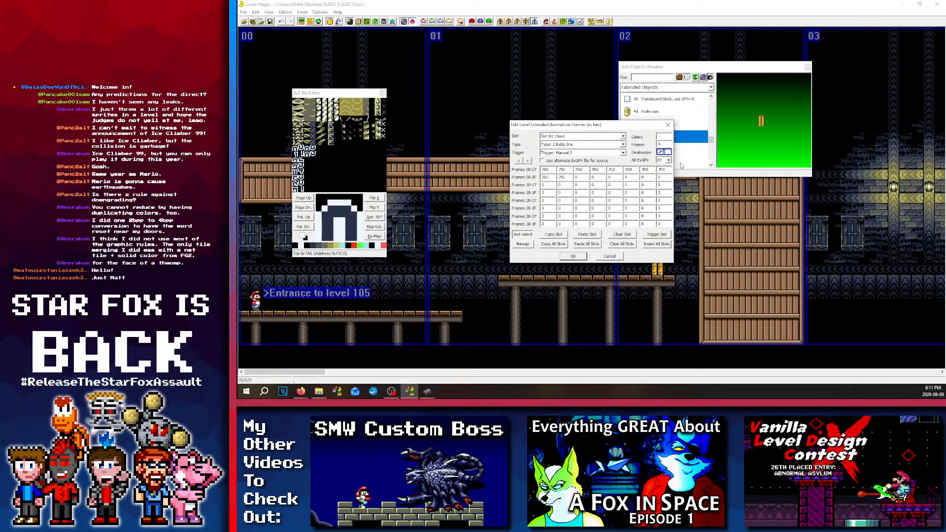
pyautogui.click(572, 256)
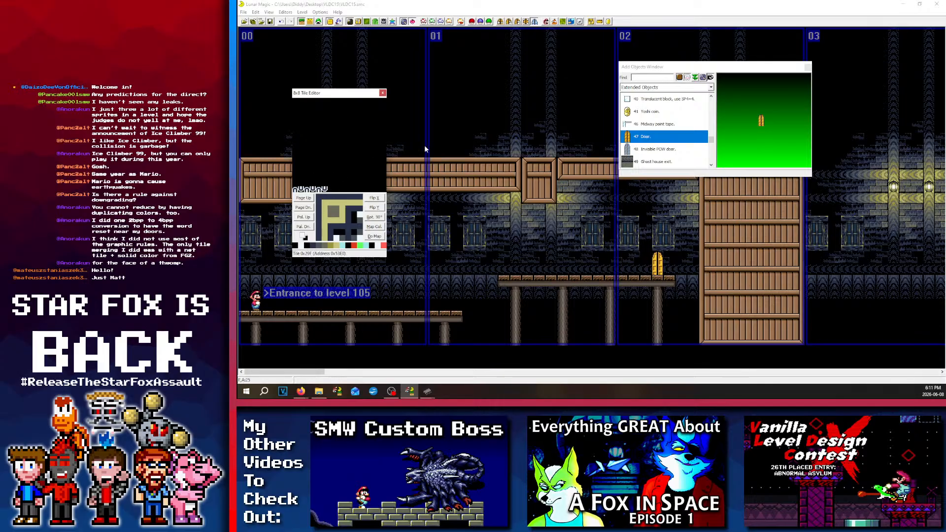
pyautogui.click(496, 131)
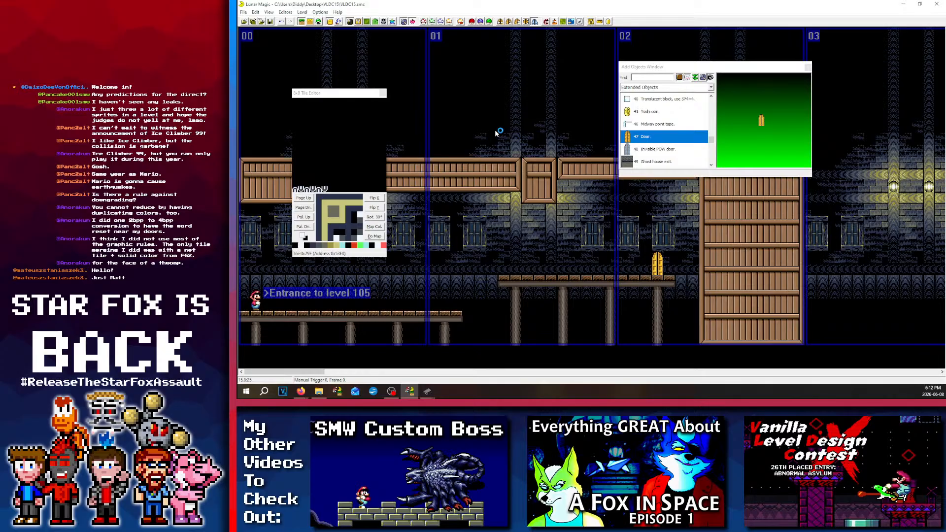
# Step: Reopen the level's animation frame settings and change slot 01's trigger to Manual 1
pyautogui.click(591, 21)
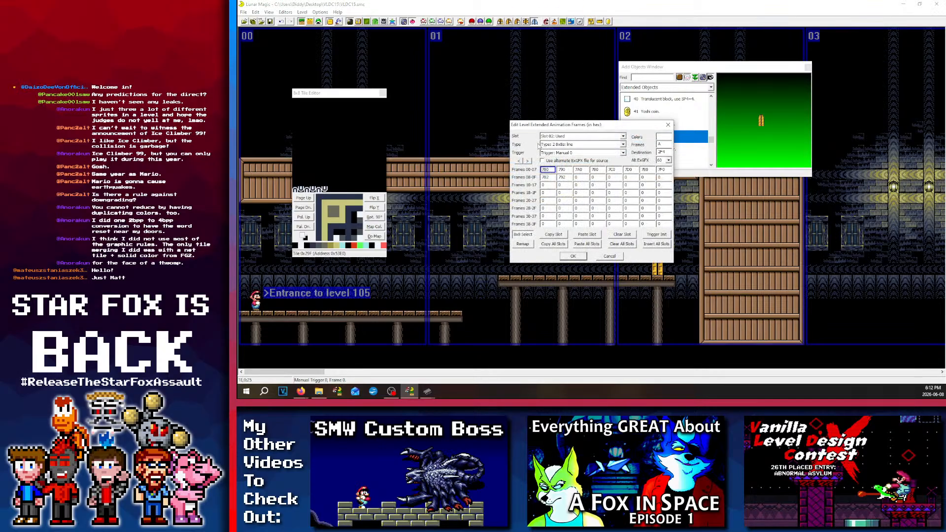
pyautogui.click(571, 152)
pyautogui.click(576, 164)
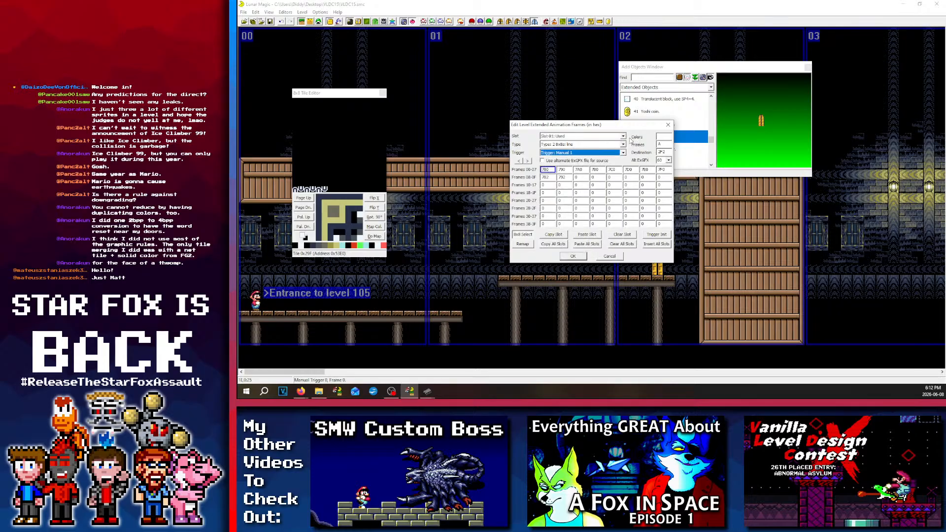
# Step: Assign slot 02 its own manual trigger instead of Manual 0 and apply the animation settings
pyautogui.doubleClick(604, 135)
pyautogui.scroll(-2, 605, 136)
pyautogui.click(619, 153)
pyautogui.click(622, 153)
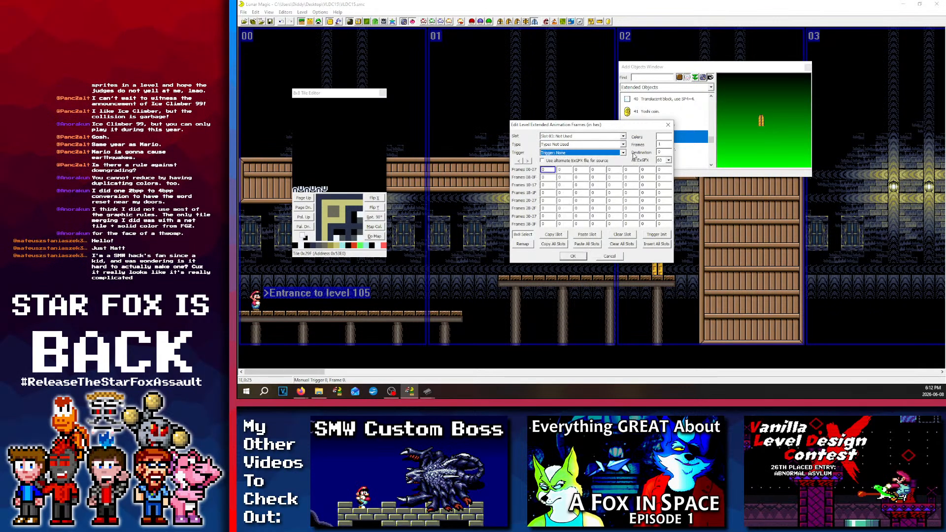
pyautogui.doubleClick(600, 135)
pyautogui.scroll(1, 599, 133)
pyautogui.click(601, 153)
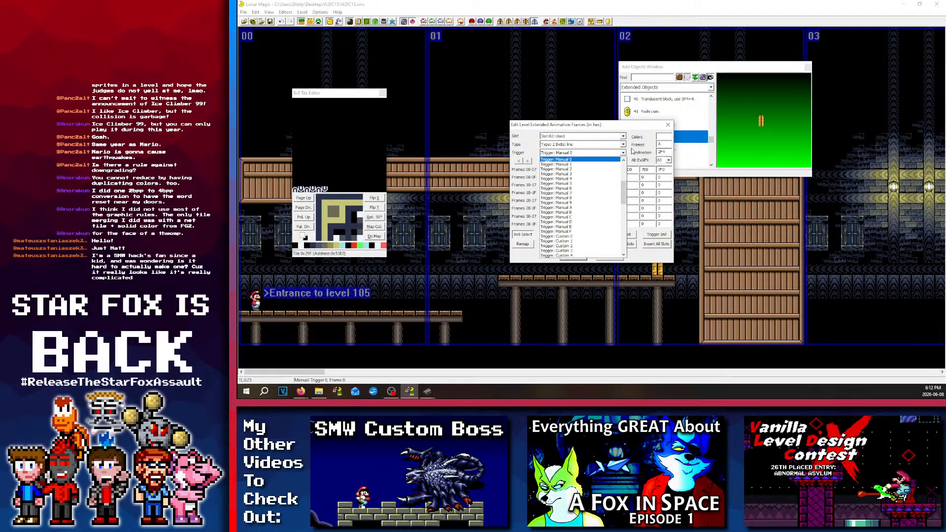
pyautogui.click(599, 185)
pyautogui.click(572, 258)
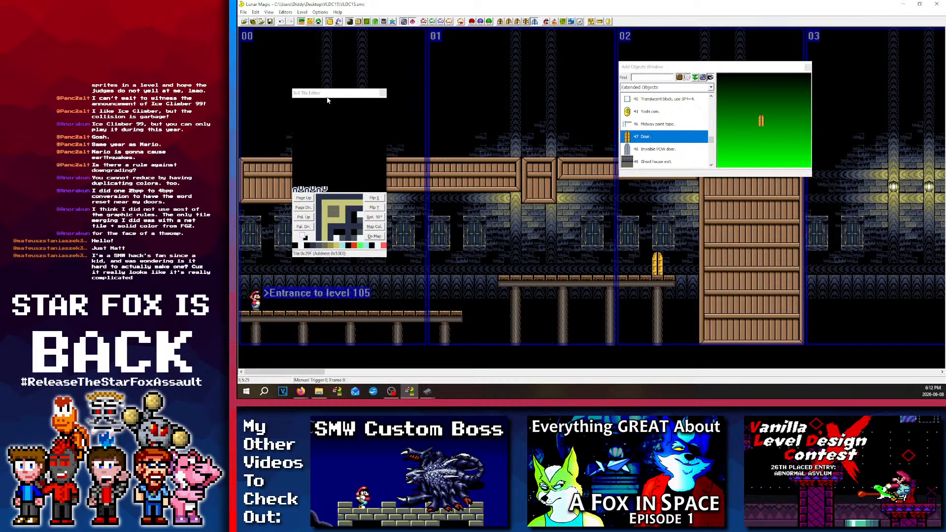
# Step: Move the 8x8 Tile Editor aside and save level 105 to the ROM with the door's exit left undefined
pyautogui.moveTo(328, 100); pyautogui.dragTo(509, 97)
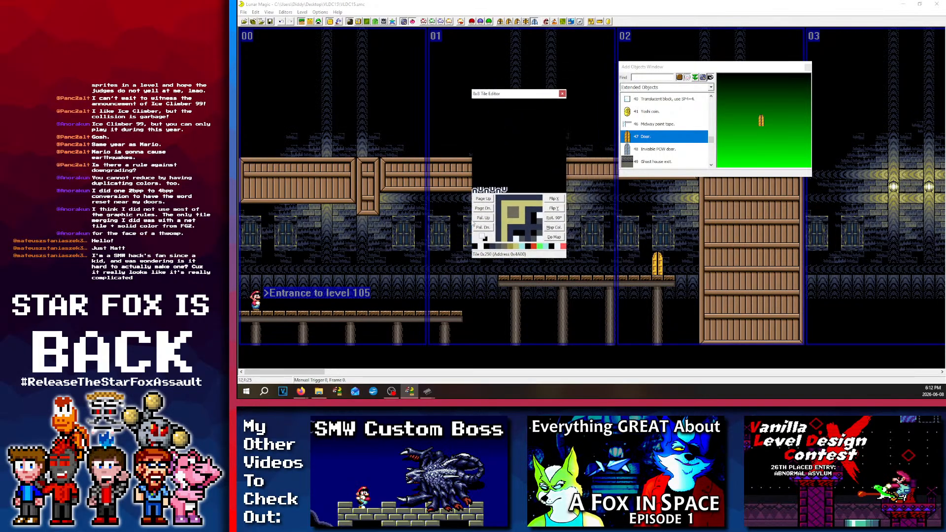
pyautogui.click(517, 182)
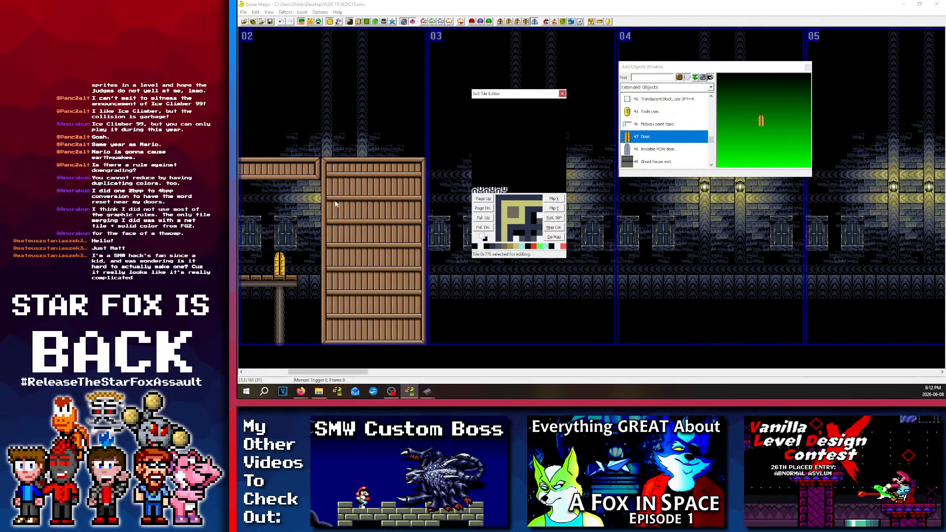
pyautogui.moveTo(494, 95); pyautogui.dragTo(478, 73)
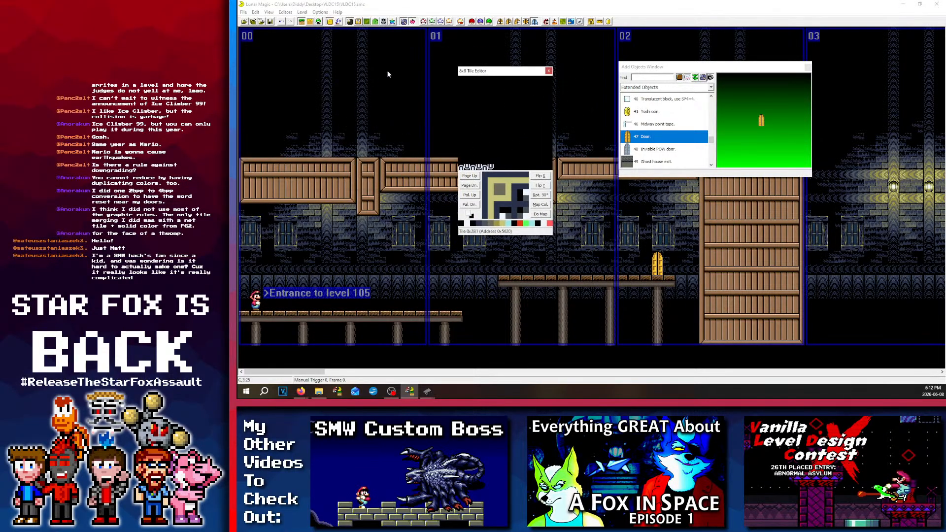
pyautogui.click(270, 22)
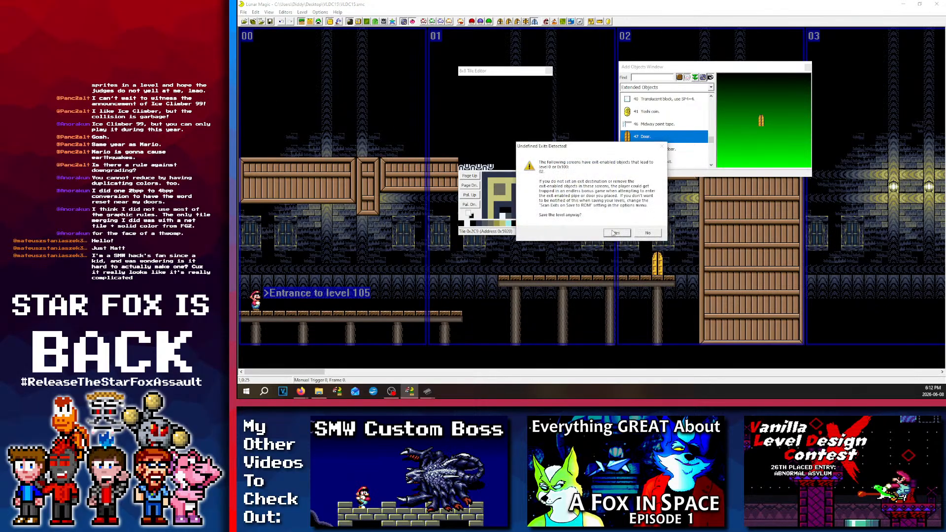
pyautogui.click(613, 233)
# Step: Look over the level layout from screen 00 to screen 05 and close the 8x8 Tile Editor
pyautogui.scroll(-8, 576, 215)
pyautogui.scroll(1, 541, 209)
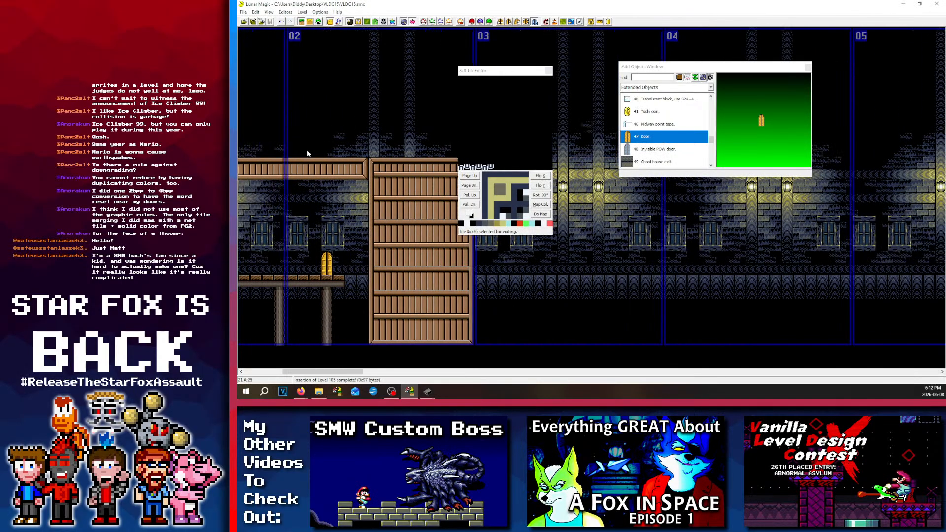
pyautogui.scroll(7, 325, 148)
pyautogui.moveTo(483, 70); pyautogui.dragTo(324, 56)
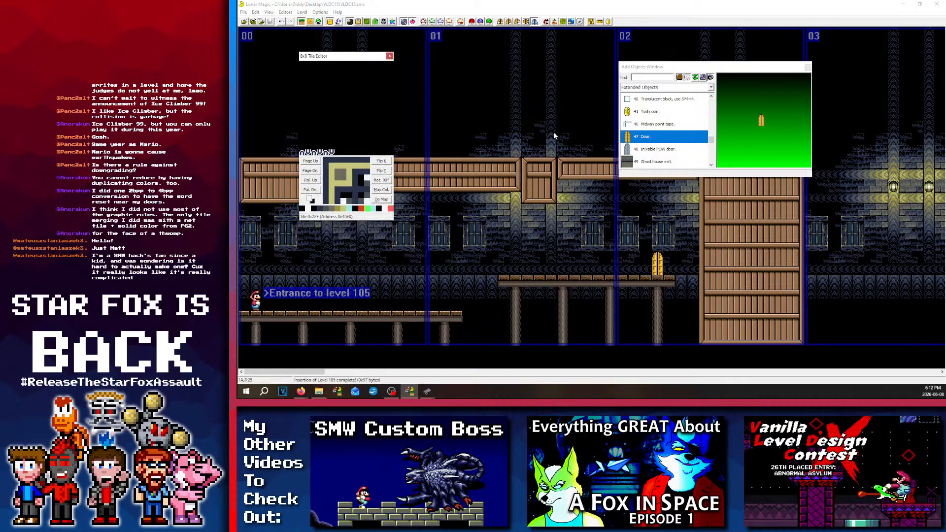
pyautogui.scroll(-8, 553, 132)
pyautogui.scroll(-3, 514, 190)
pyautogui.scroll(11, 512, 216)
pyautogui.scroll(-3, 463, 153)
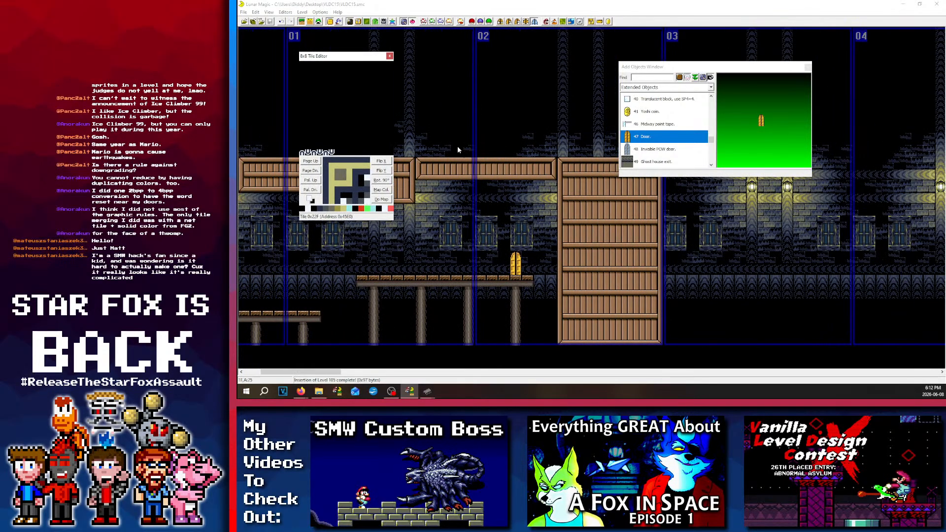
pyautogui.scroll(3, 457, 145)
pyautogui.click(389, 57)
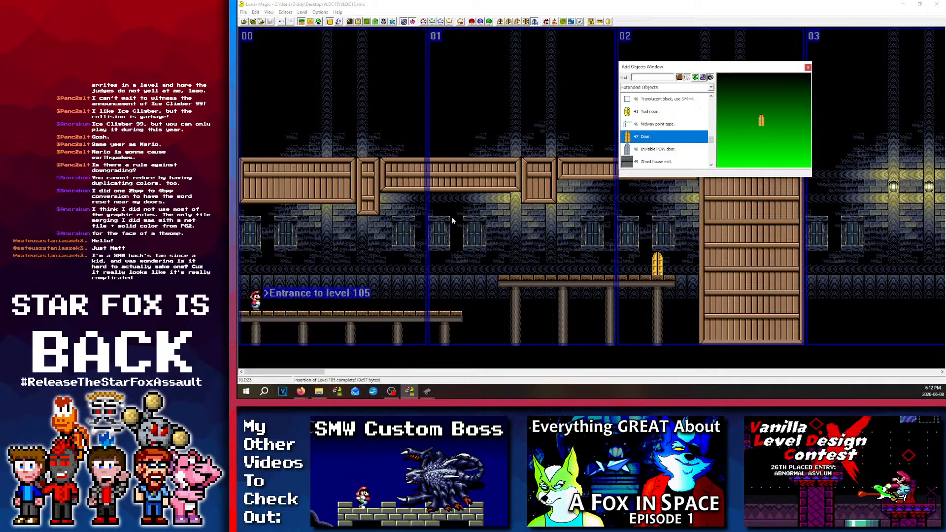
# Step: Enable Layer 1 editing mode for the level
pyautogui.scroll(-4, 452, 217)
pyautogui.scroll(4, 487, 248)
pyautogui.scroll(-5, 434, 243)
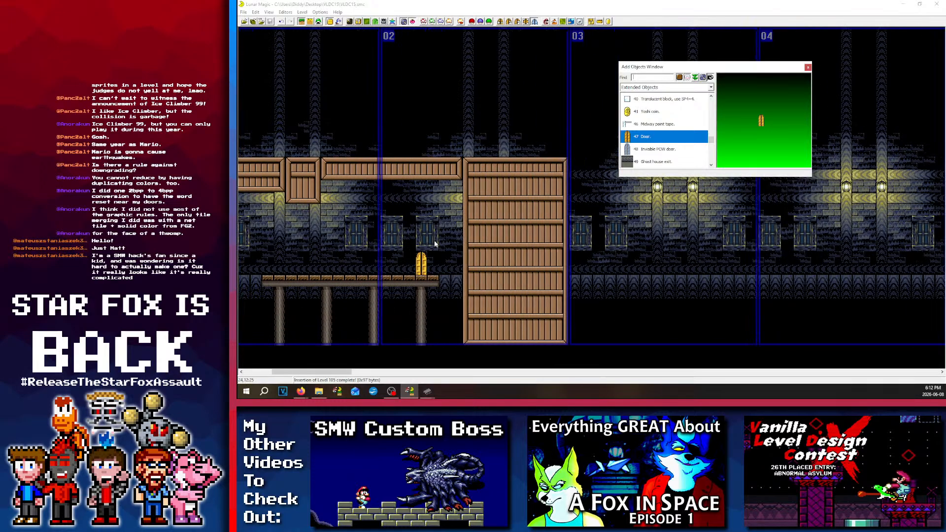
pyautogui.scroll(5, 435, 244)
pyautogui.click(318, 22)
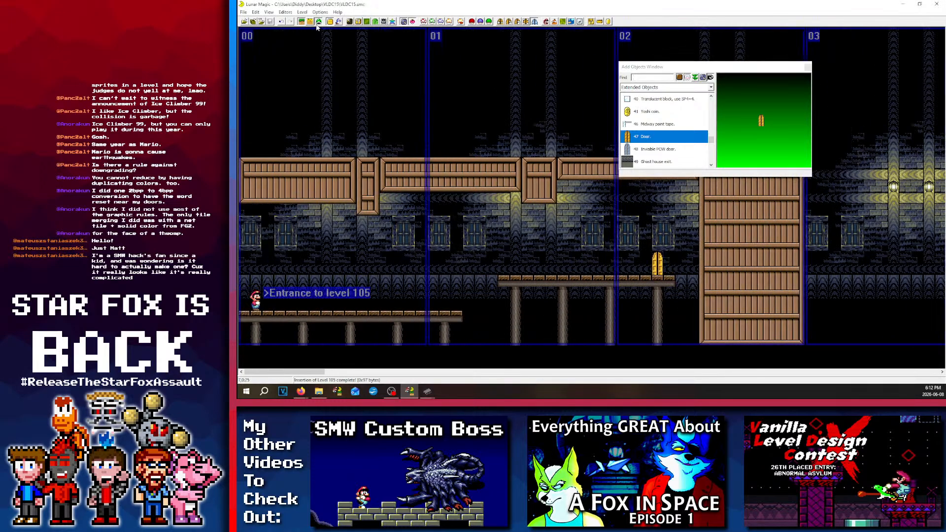
pyautogui.click(301, 21)
pyautogui.click(330, 21)
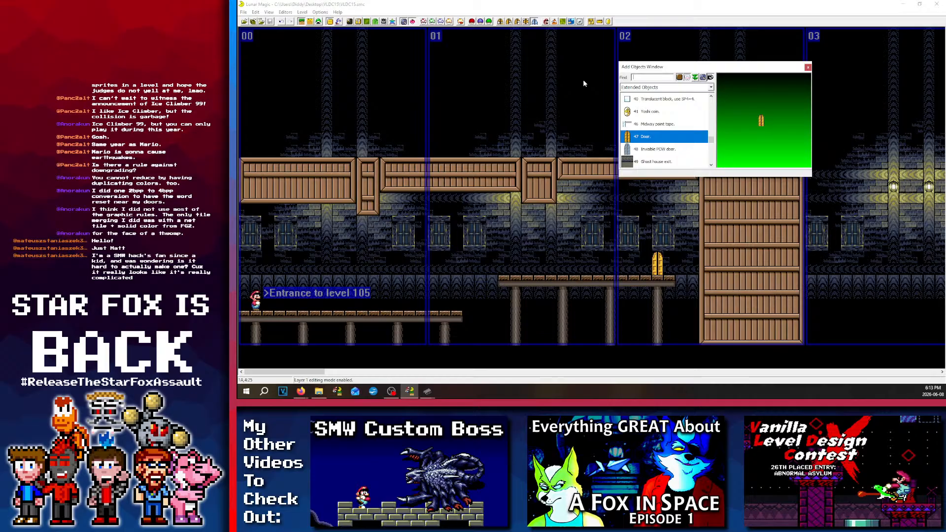
# Step: Scatter several question blocks with green turtle shells between the starting platform and the door platform
pyautogui.scroll(3, 658, 123)
pyautogui.click(657, 124)
pyautogui.rightClick(421, 233)
pyautogui.moveTo(327, 269); pyautogui.dragTo(339, 269, button='right')
pyautogui.rightClick(481, 269)
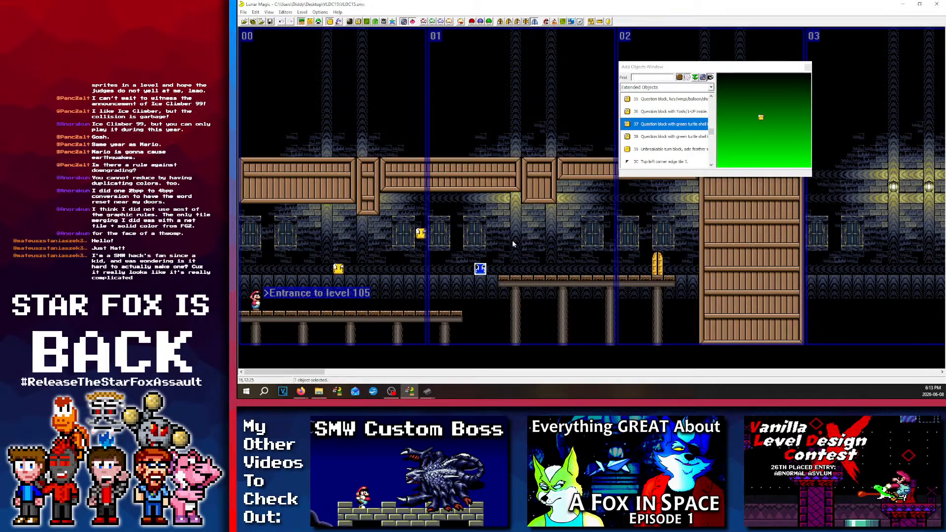
pyautogui.rightClick(538, 233)
pyautogui.rightClick(420, 220)
pyautogui.rightClick(478, 222)
pyautogui.press('Delete')
pyautogui.rightClick(465, 220)
pyautogui.rightClick(511, 230)
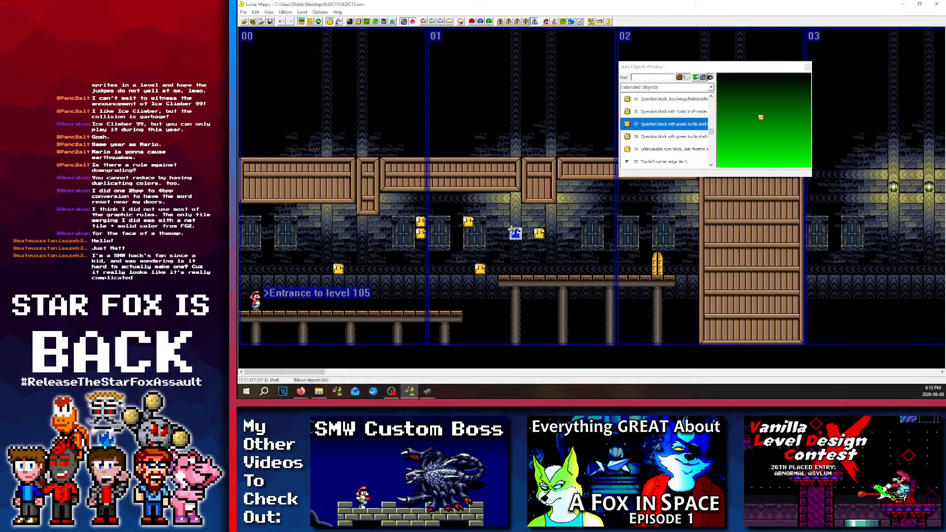
# Step: Undo all the question block placements
pyautogui.hotkey('ctrl', 'z')
pyautogui.hotkey('ctrl', 'z')
pyautogui.hotkey('ctrl', 'z')
pyautogui.hotkey('ctrl', 'z')
pyautogui.hotkey('ctrl', 'z')
pyautogui.hotkey('ctrl', 'z')
pyautogui.hotkey('ctrl', 'z')
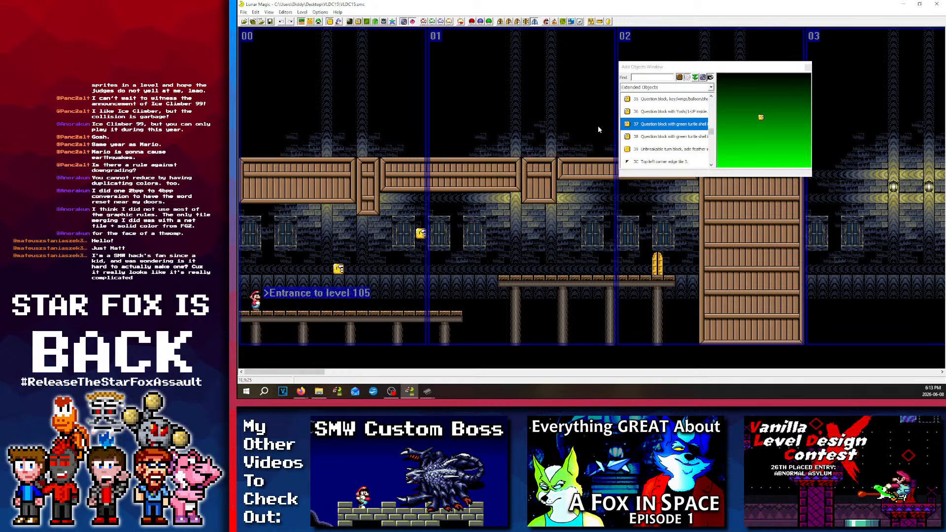
pyautogui.hotkey('ctrl', 'z')
pyautogui.hotkey('ctrl', 'z')
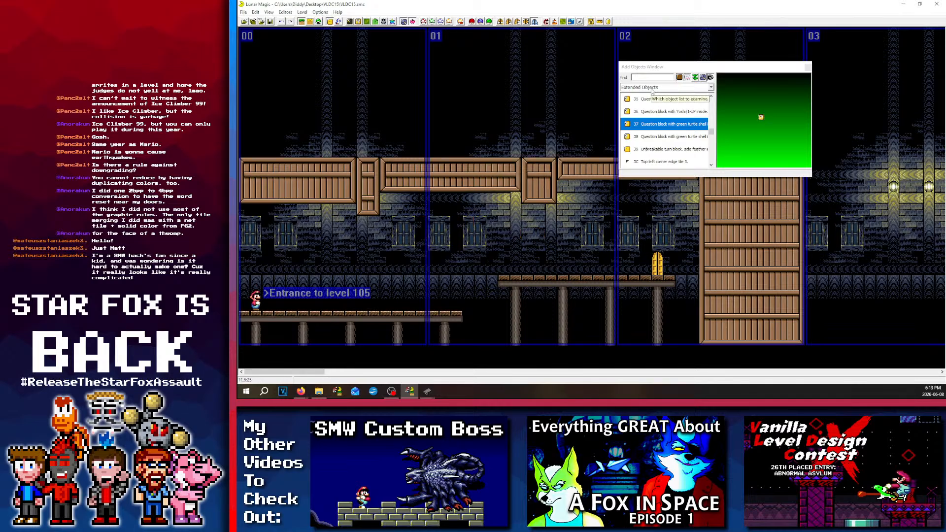
# Step: Add a Coins object from the All Objects list above the starting platform and widen it to nine columns
pyautogui.click(652, 87)
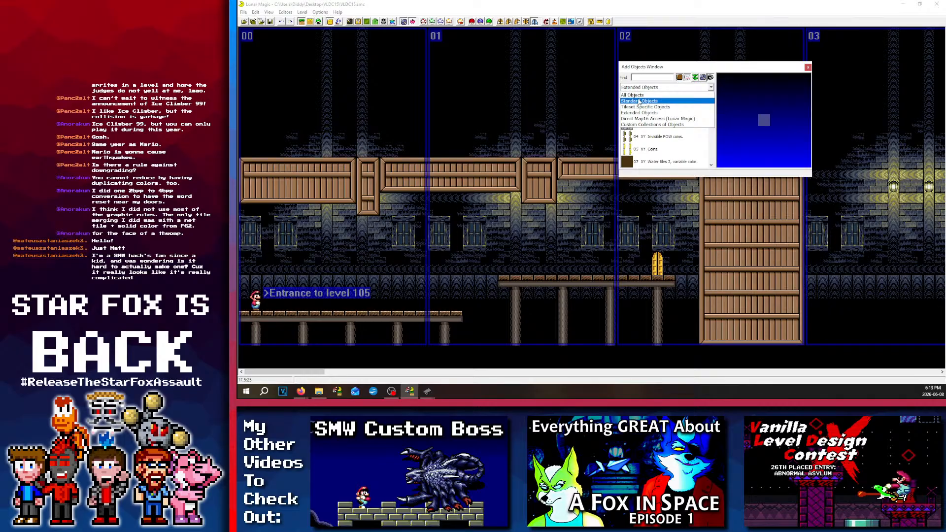
pyautogui.click(638, 101)
pyautogui.scroll(-1, 653, 154)
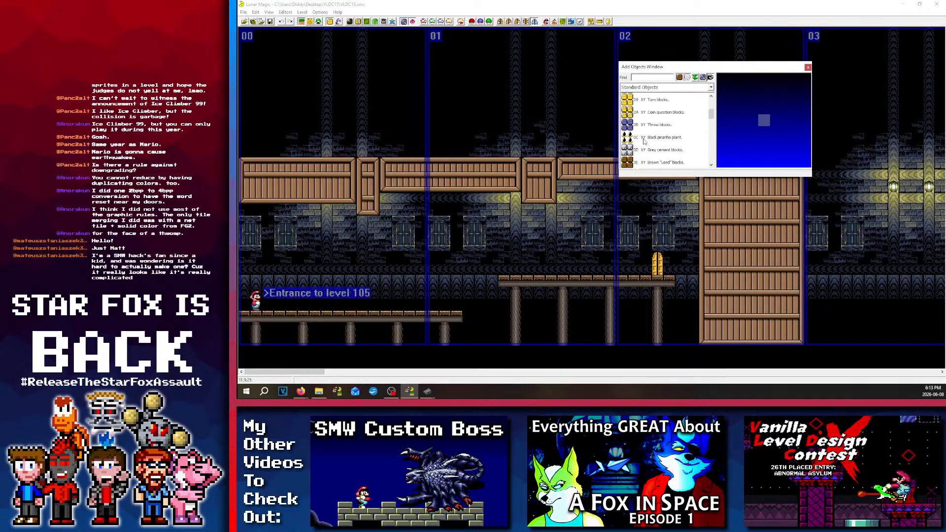
pyautogui.click(645, 112)
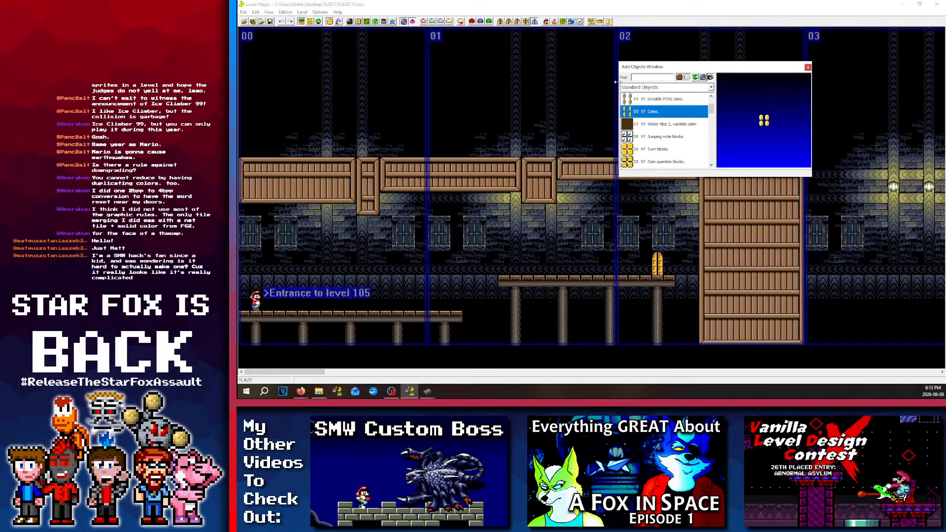
pyautogui.click(646, 89)
pyautogui.click(641, 128)
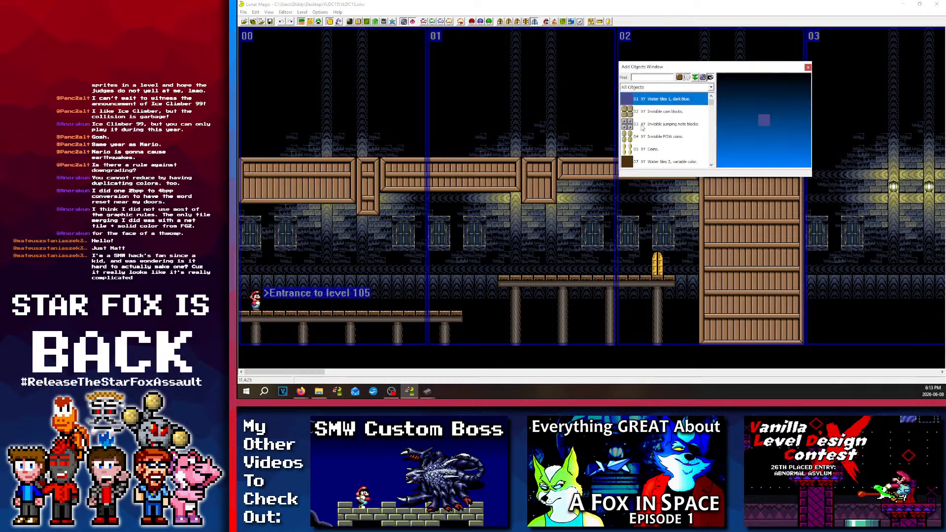
pyautogui.click(638, 146)
pyautogui.rightClick(254, 255)
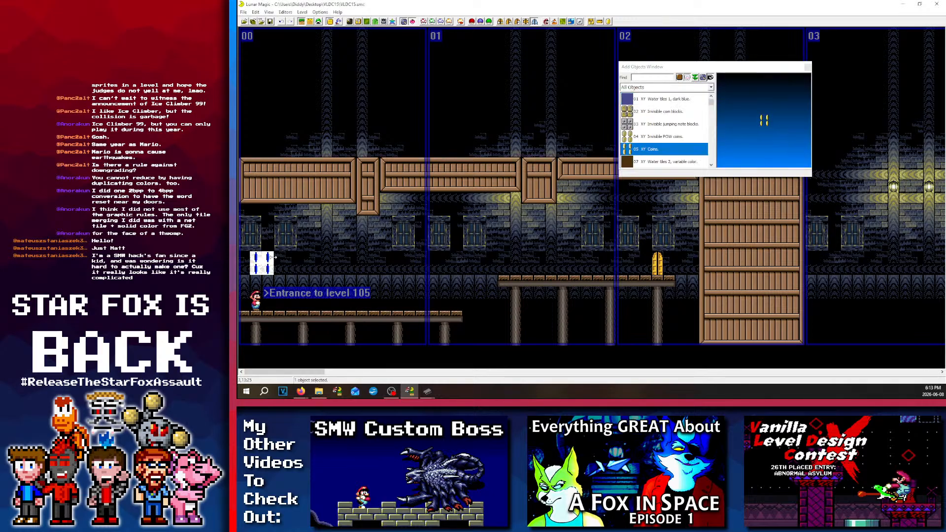
pyautogui.moveTo(272, 262); pyautogui.dragTo(354, 262)
# Step: Try a widened block of Invisible POW coins and a variable-color Water tiles 2 object near the second platform
pyautogui.click(660, 136)
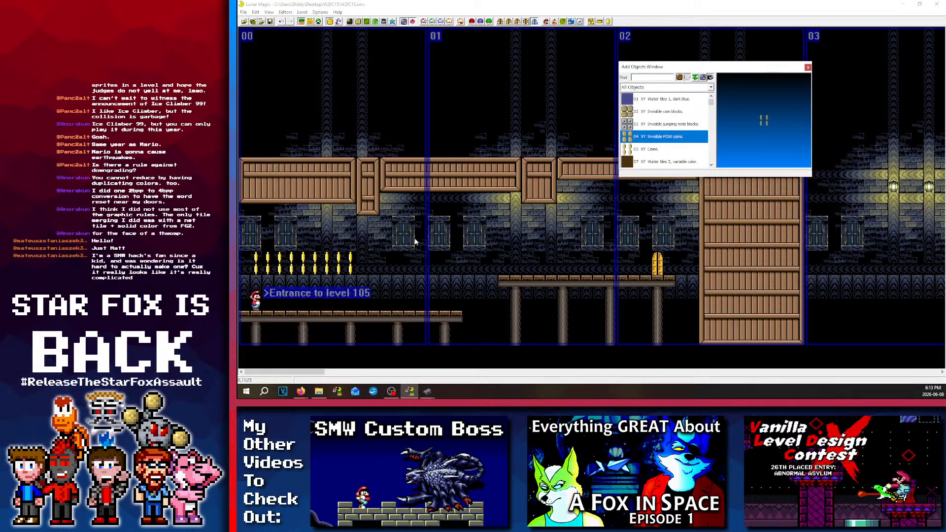
pyautogui.rightClick(384, 245)
pyautogui.moveTo(401, 260); pyautogui.dragTo(485, 260)
pyautogui.click(645, 138)
pyautogui.click(663, 161)
pyautogui.rightClick(458, 282)
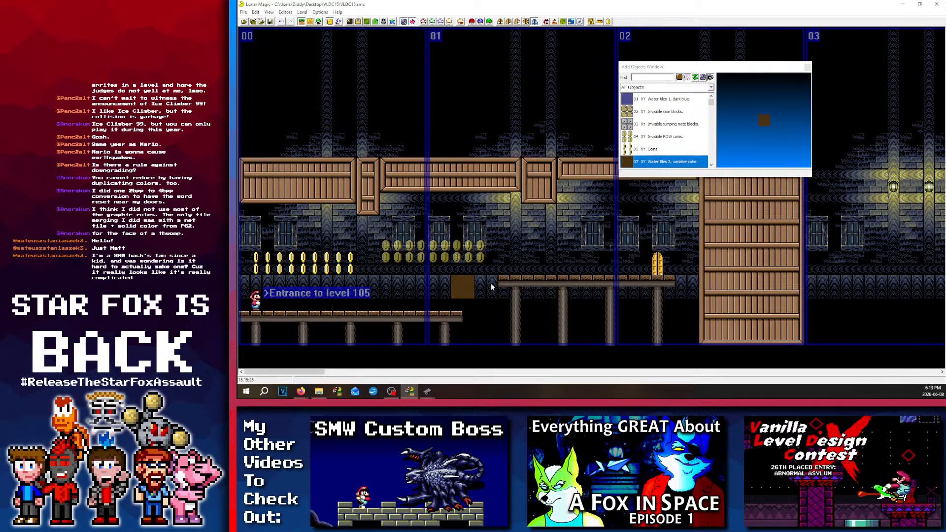
pyautogui.press('Delete')
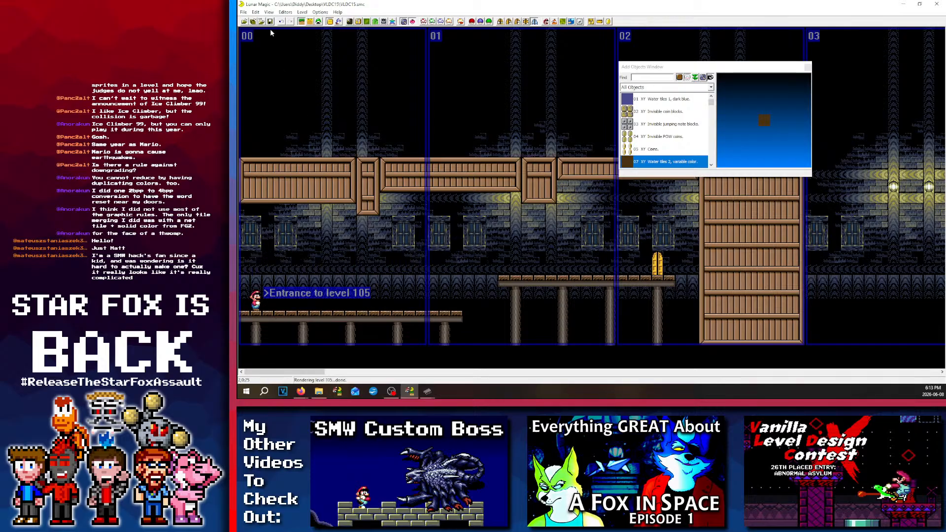
# Step: Save level 105 with the exit still undefined and browse to level 103
pyautogui.click(270, 21)
pyautogui.click(616, 232)
pyautogui.press('pagedown')
pyautogui.press('pagedown')
pyautogui.press('pageup')
pyautogui.press('pagedown')
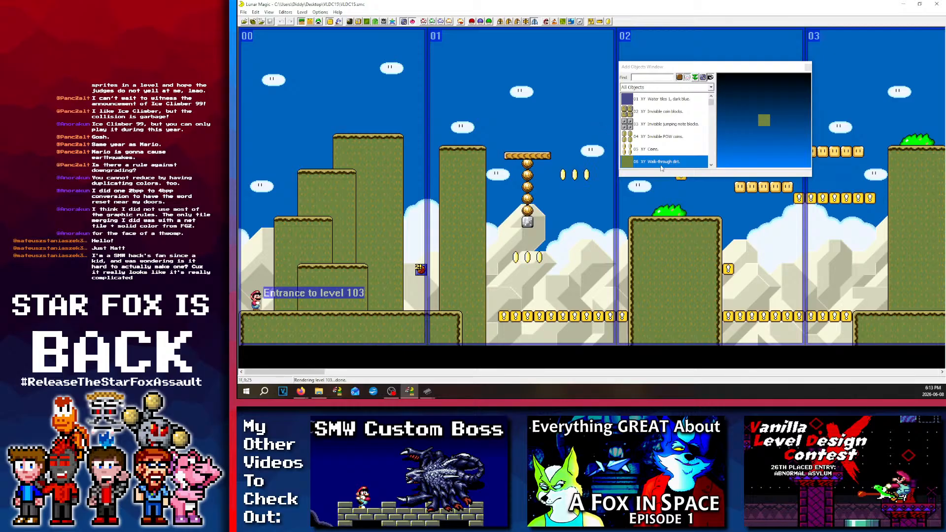
# Step: Preview the variable-color water, jumping note block, turn block and coin question block objects in level 103
pyautogui.scroll(-1, 650, 151)
pyautogui.click(648, 140)
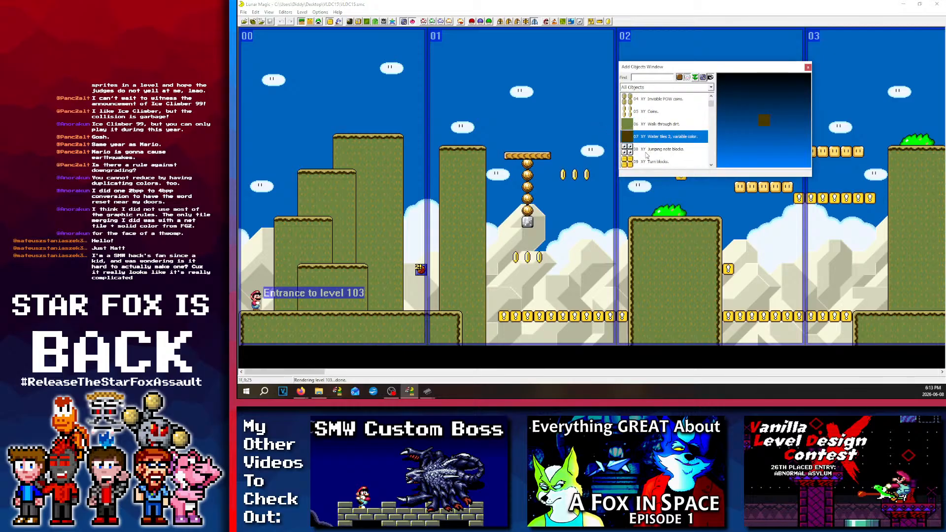
pyautogui.click(645, 153)
pyautogui.click(646, 161)
pyautogui.click(504, 102)
# Step: Browse the neighbouring levels, return to level 105 and look over its opening screens
pyautogui.press('pageup')
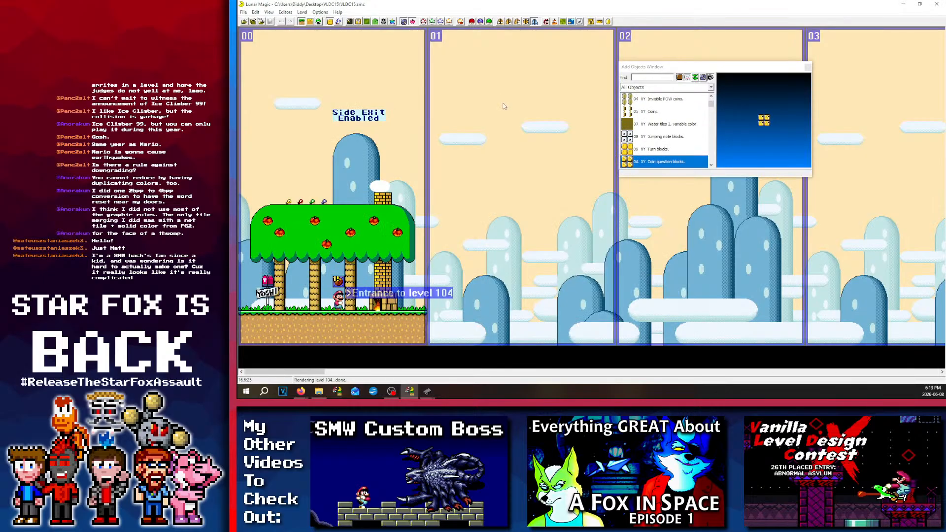
pyautogui.press('pagedown')
pyautogui.press('pagedown')
pyautogui.press('pageup')
pyautogui.press('pageup')
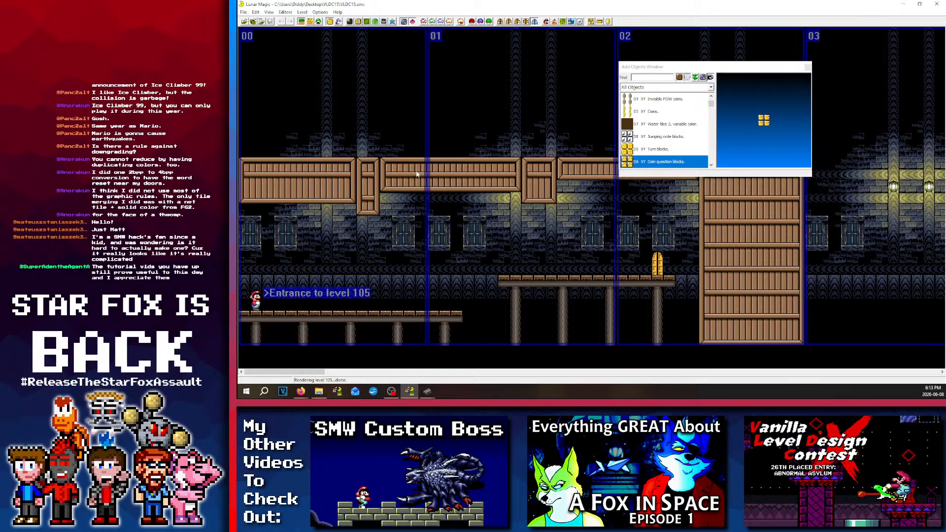
pyautogui.scroll(-2, 430, 147)
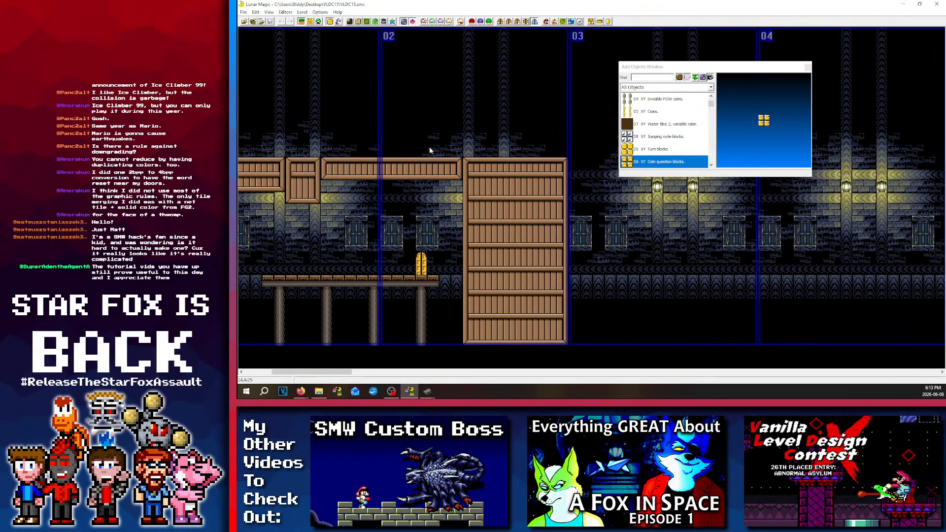
pyautogui.scroll(2, 387, 204)
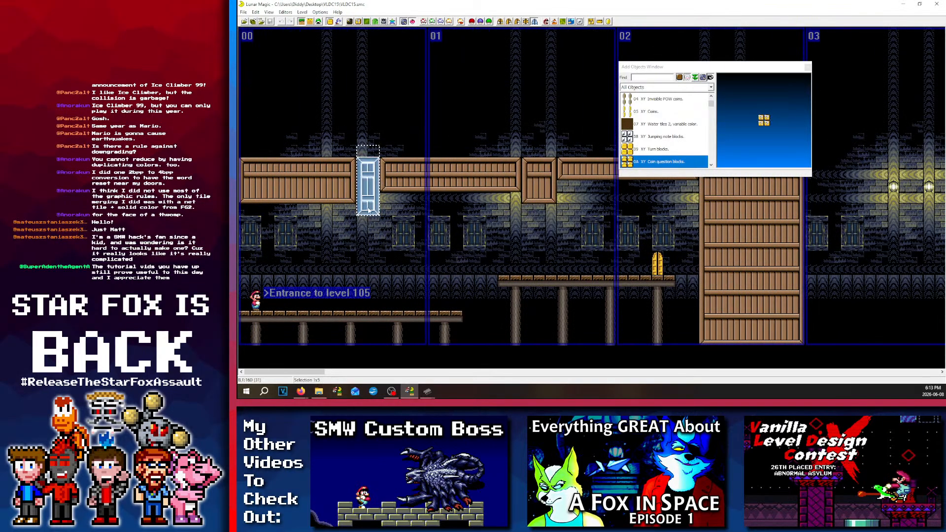
# Step: Shorten the long wooden ceiling block at the start of screen 01 to five tiles wide
pyautogui.click(467, 173)
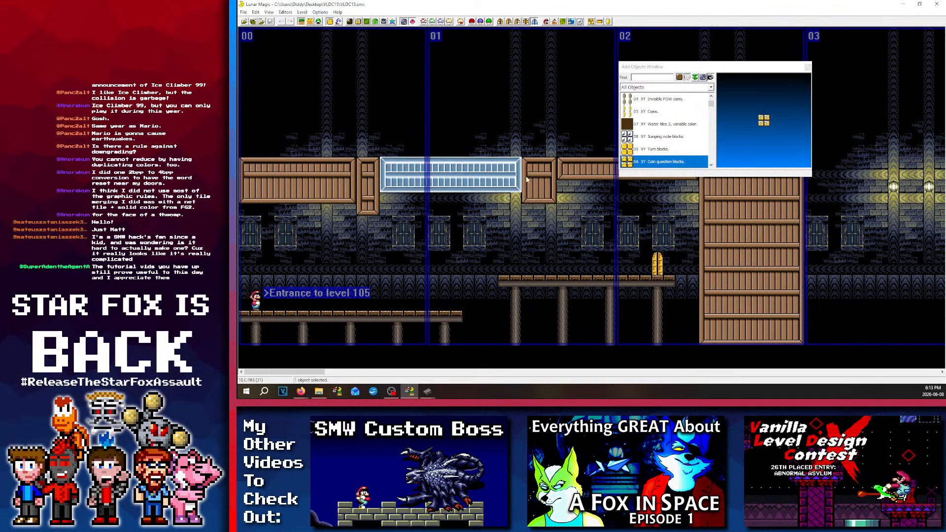
pyautogui.moveTo(518, 171); pyautogui.dragTo(436, 163)
pyautogui.click(440, 150)
pyautogui.click(428, 169)
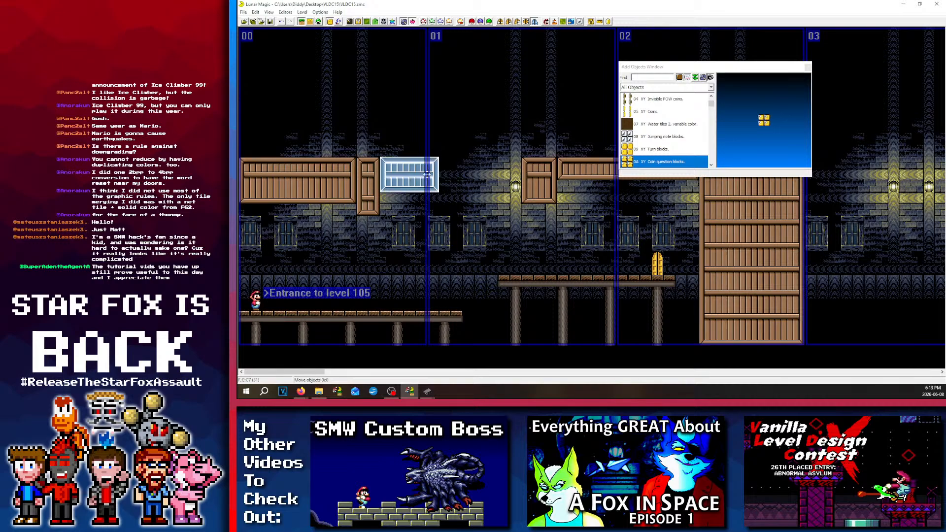
# Step: Add a copy of the shortened wooden block beside it and widen the copy to seven tiles to close the gap
pyautogui.rightClick(445, 163)
pyautogui.click(510, 173)
pyautogui.click(495, 176)
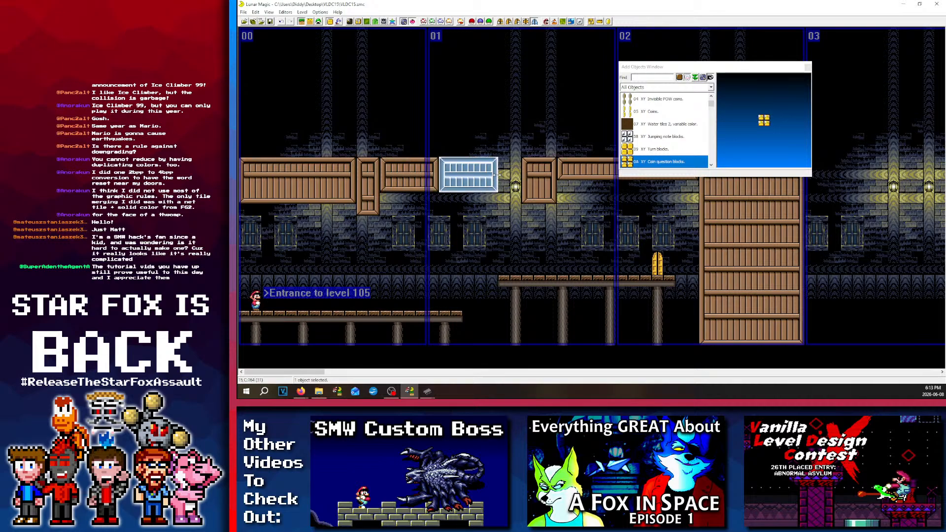
pyautogui.moveTo(495, 176); pyautogui.dragTo(518, 176)
pyautogui.click(491, 127)
pyautogui.click(480, 159)
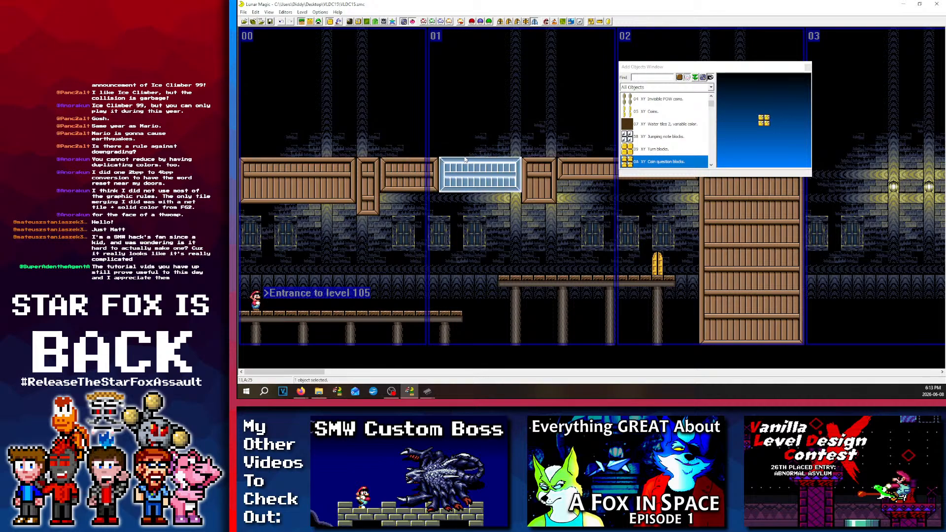
# Step: Stack a taller seven-tile-wide wooden block on top of the new ceiling block in screen 01
pyautogui.moveTo(464, 159); pyautogui.dragTo(456, 100)
pyautogui.rightClick(445, 140)
pyautogui.click(460, 109)
pyautogui.click(455, 147)
pyautogui.click(456, 126)
pyautogui.click(456, 149)
# Step: Add a wooden block seven tiles wide and five tall above the narrow ceiling block, next to the raised one
pyautogui.click(411, 115)
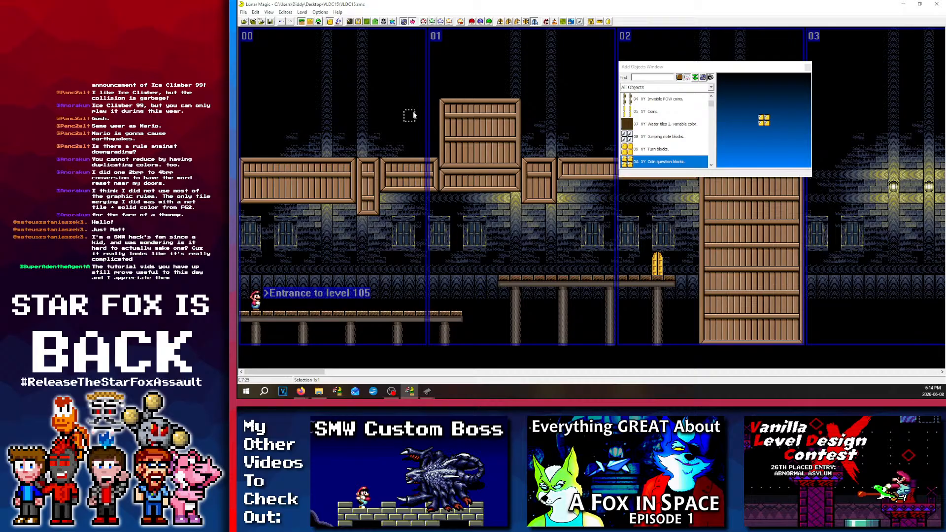
pyautogui.click(373, 164)
pyautogui.moveTo(372, 164); pyautogui.dragTo(438, 127)
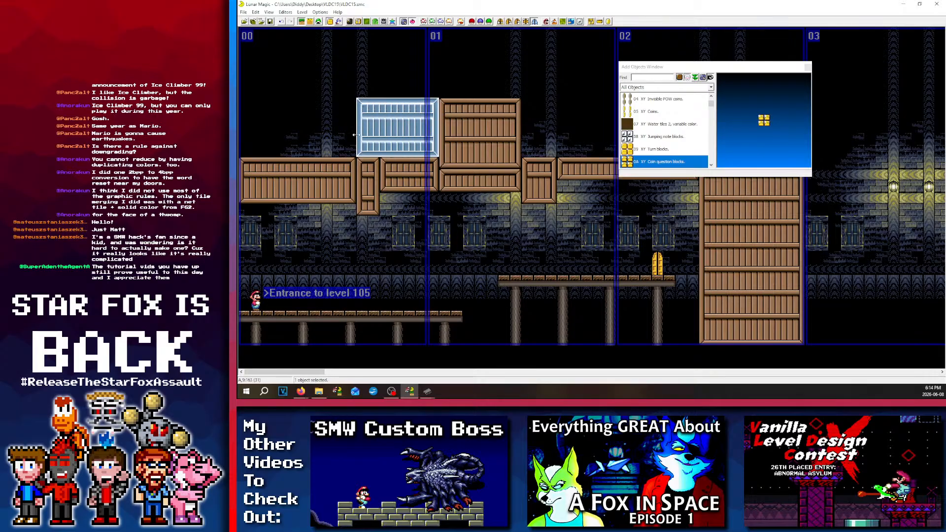
# Step: Resize the raised wooden block at the screen 00/01 border to eight tiles wide and three tall, and save the level
pyautogui.moveTo(355, 134); pyautogui.dragTo(347, 131)
pyautogui.moveTo(359, 100)
pyautogui.mouseDown()
pyautogui.moveTo(355, 121)
pyautogui.moveTo(353, 113)
pyautogui.mouseUp()
pyautogui.click(352, 111)
pyautogui.scroll(-3, 454, 246)
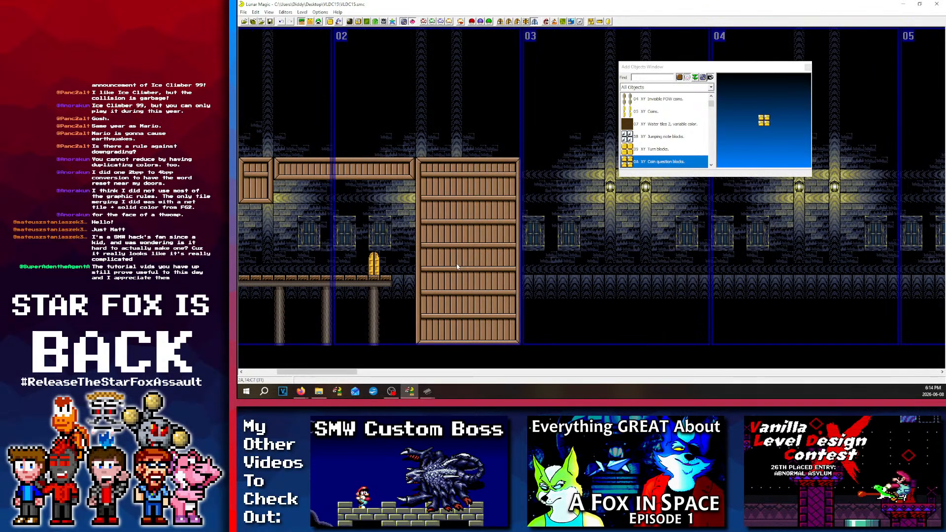
pyautogui.scroll(3, 453, 251)
pyautogui.click(269, 22)
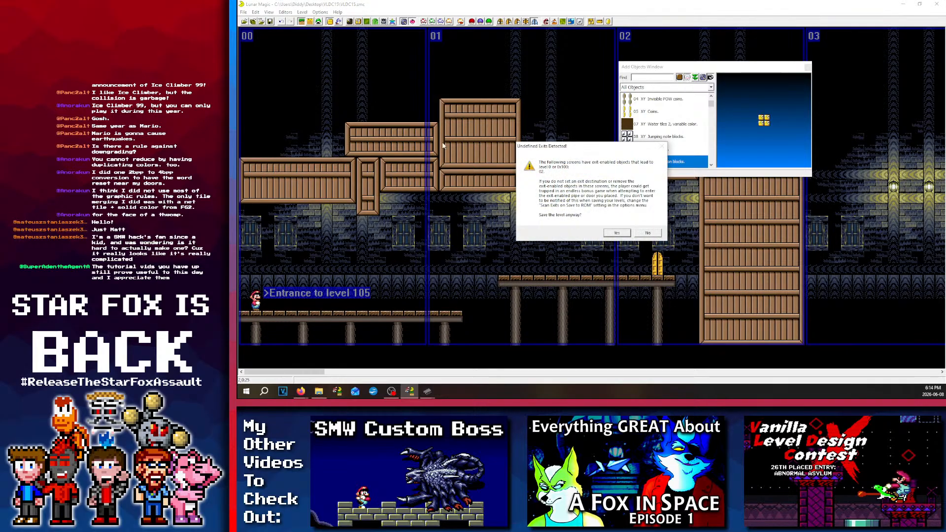
pyautogui.click(609, 228)
pyautogui.scroll(-3, 552, 229)
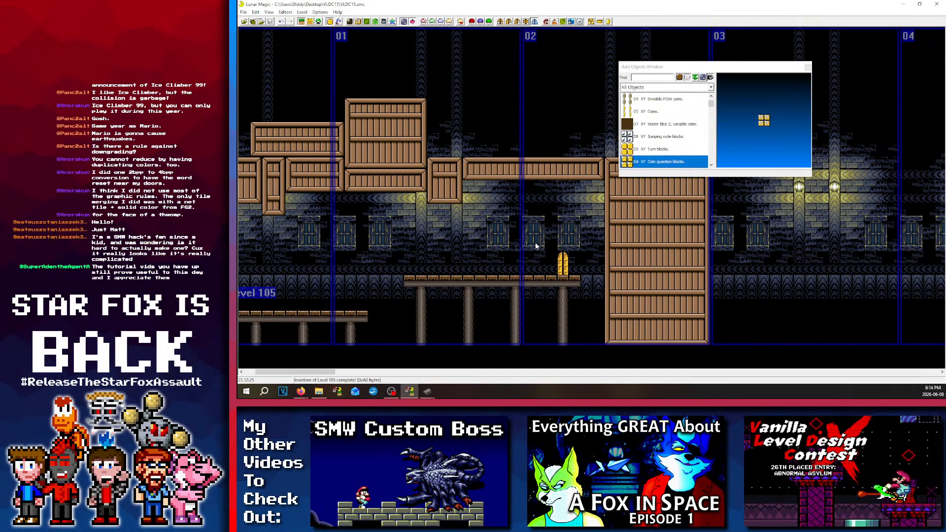
pyautogui.scroll(3, 514, 257)
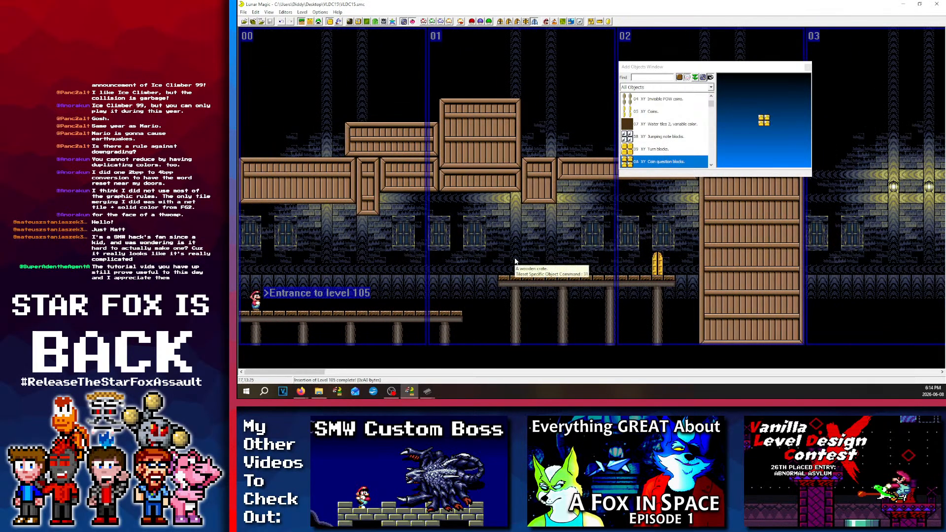
pyautogui.scroll(-2, 515, 261)
pyautogui.scroll(2, 418, 224)
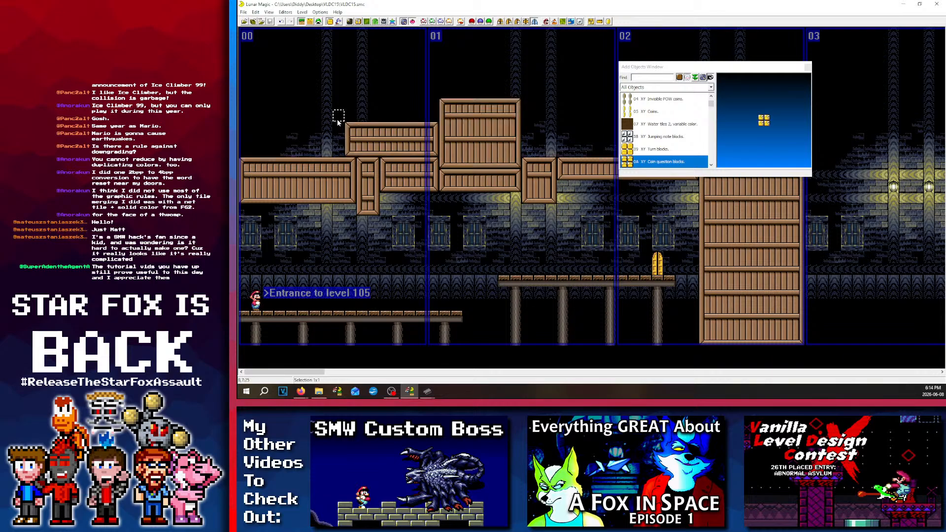
pyautogui.moveTo(332, 110); pyautogui.dragTo(528, 125)
pyautogui.click(527, 103)
pyautogui.moveTo(527, 91); pyautogui.dragTo(340, 152)
pyautogui.click(340, 151)
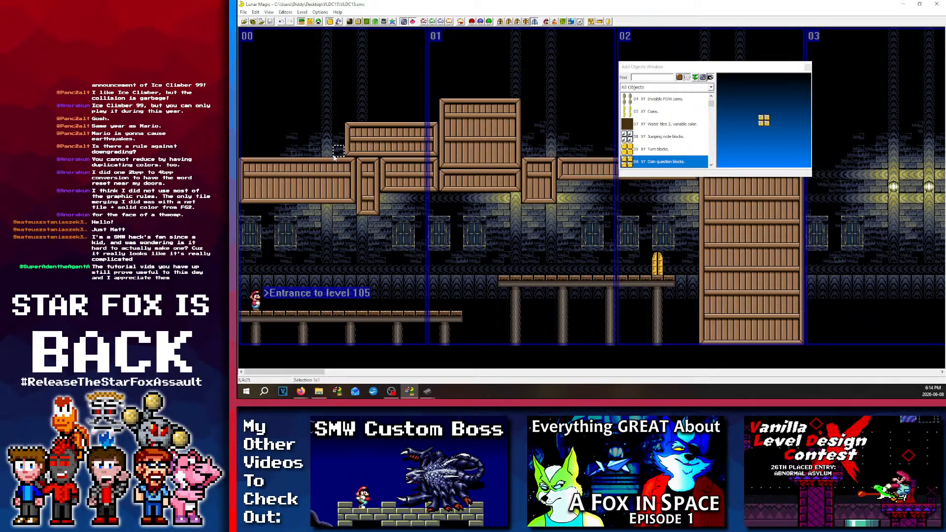
pyautogui.moveTo(339, 93); pyautogui.dragTo(563, 218)
pyautogui.moveTo(562, 219); pyautogui.dragTo(342, 94)
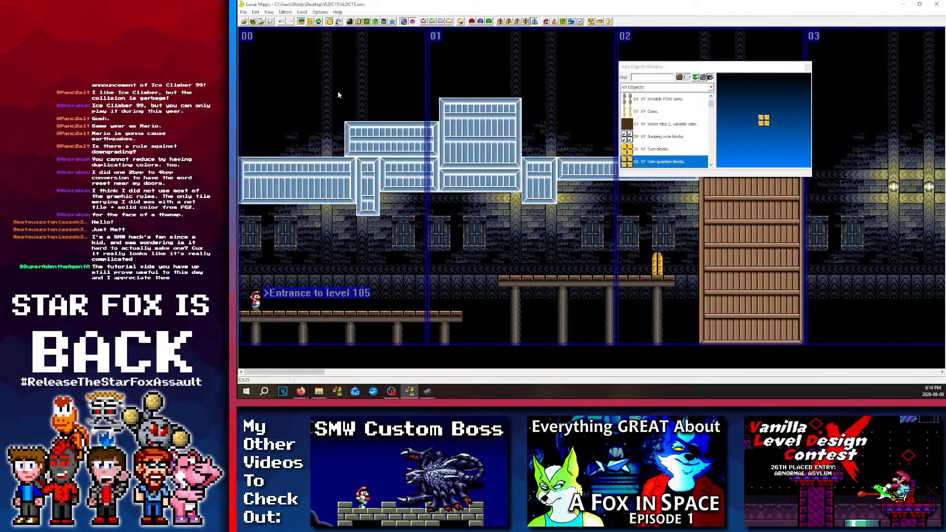
pyautogui.moveTo(559, 212)
pyautogui.mouseDown()
pyautogui.moveTo(565, 223)
pyautogui.moveTo(339, 93)
pyautogui.moveTo(637, 231)
pyautogui.moveTo(562, 218)
pyautogui.mouseUp()
pyautogui.click(567, 218)
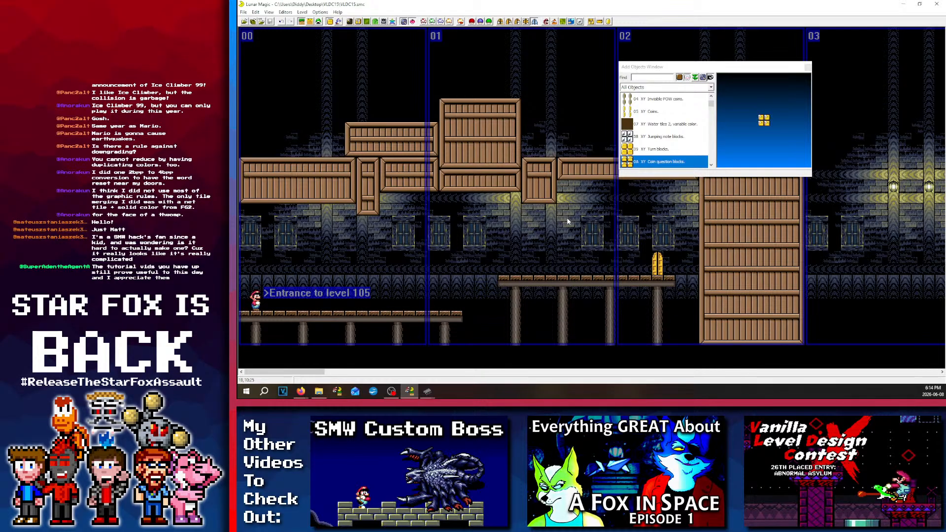
# Step: Split the low raised block into a six-tile-wide block and a two-tile-wide block beside it, and save the level
pyautogui.click(335, 93)
pyautogui.click(424, 140)
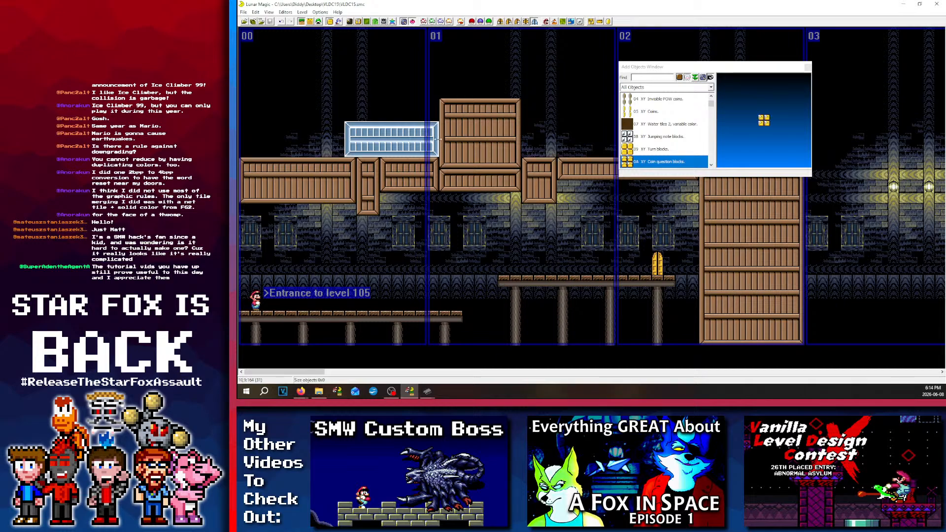
pyautogui.moveTo(432, 141)
pyautogui.mouseDown()
pyautogui.moveTo(408, 141)
pyautogui.moveTo(488, 142)
pyautogui.moveTo(431, 138)
pyautogui.mouseUp()
pyautogui.click(435, 152)
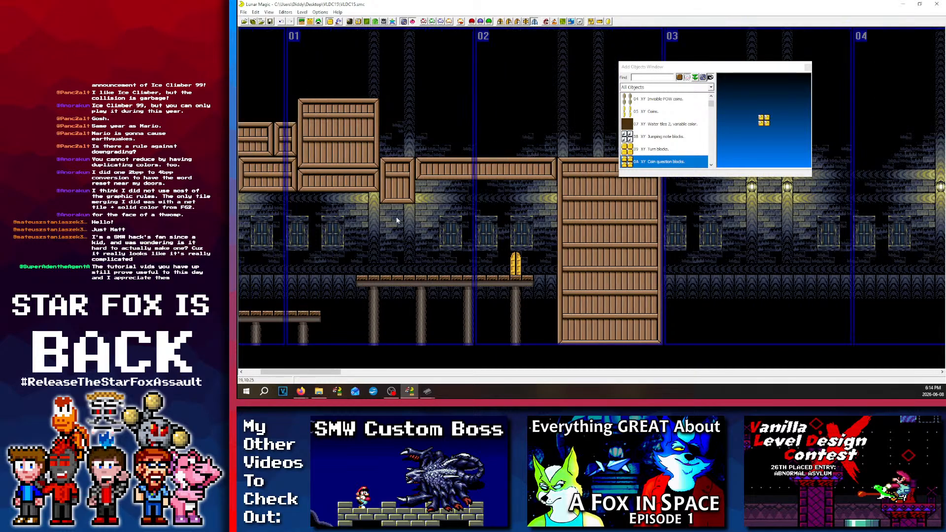
pyautogui.hscroll(5, 457, 235)
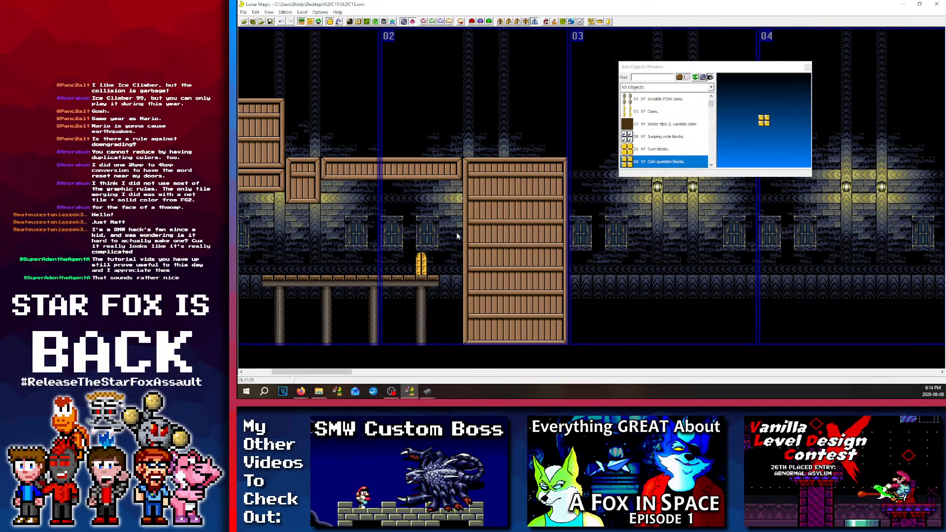
pyautogui.hscroll(-5, 457, 235)
pyautogui.click(271, 21)
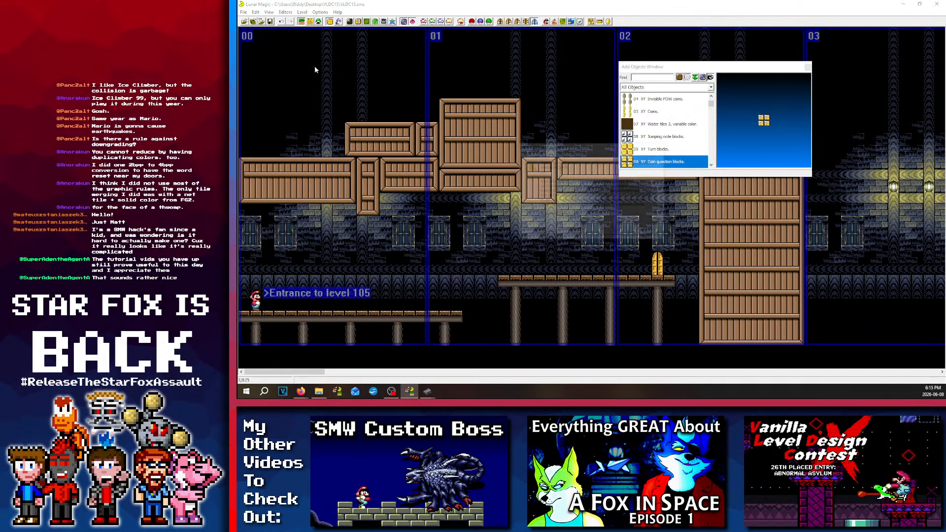
pyautogui.click(616, 233)
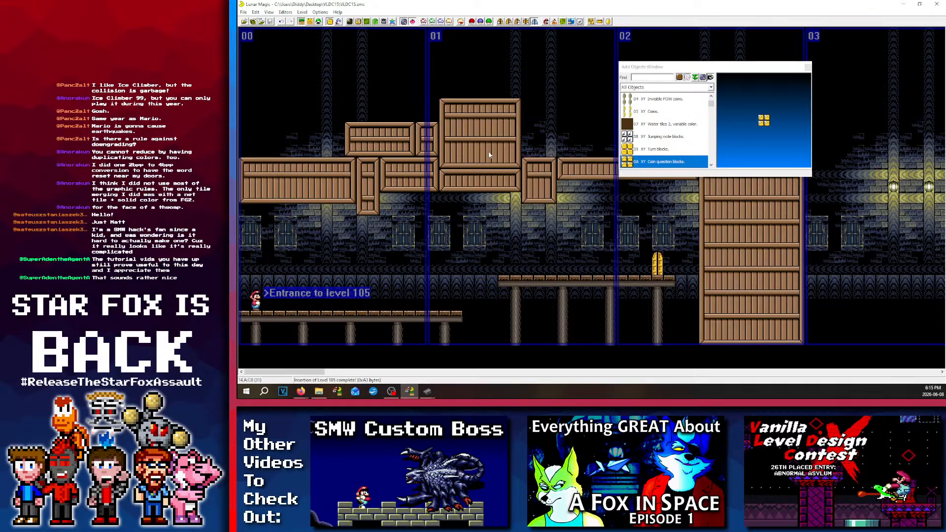
# Step: Show the game-screen guide overlay and move it over the start area to check how much of the ceiling it covers
pyautogui.click(449, 244)
pyautogui.press('F2')
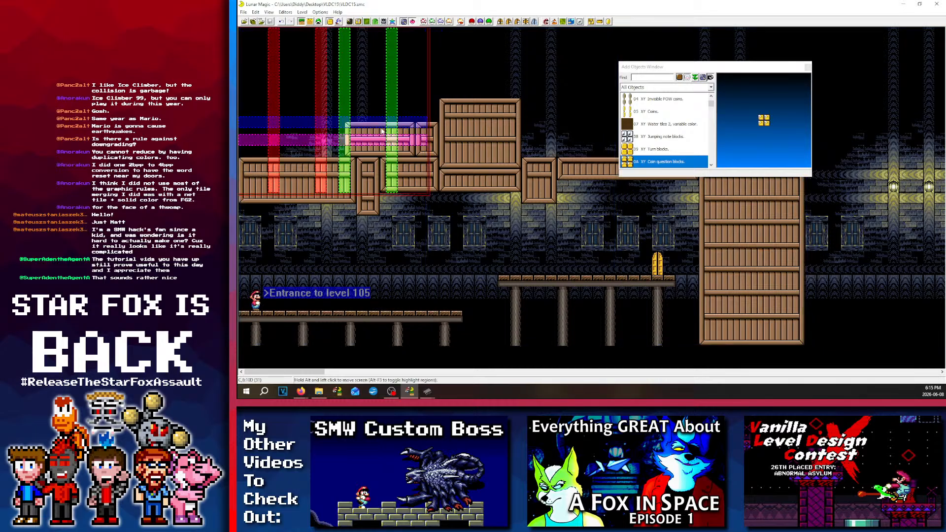
pyautogui.moveTo(381, 130); pyautogui.dragTo(389, 319)
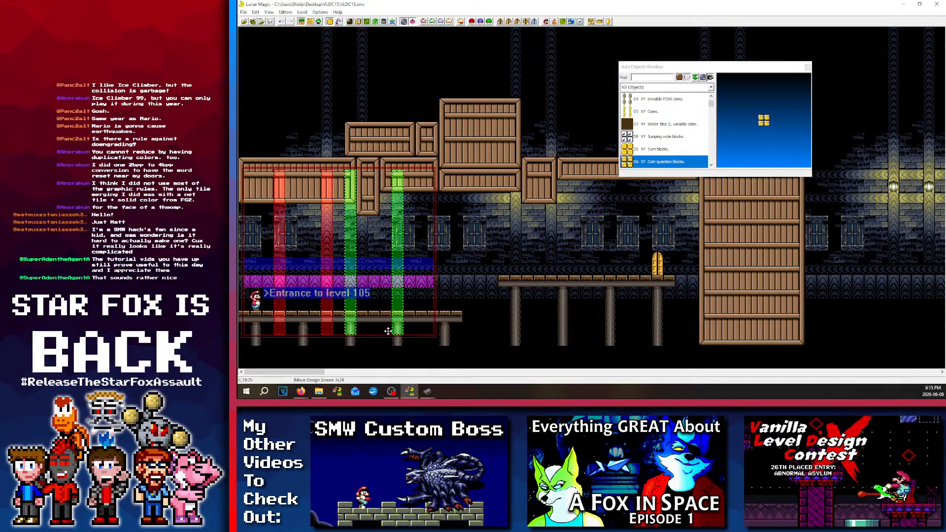
# Step: Delete the three raised wooden blocks above the ceiling row and save the level
pyautogui.moveTo(311, 64); pyautogui.dragTo(489, 149)
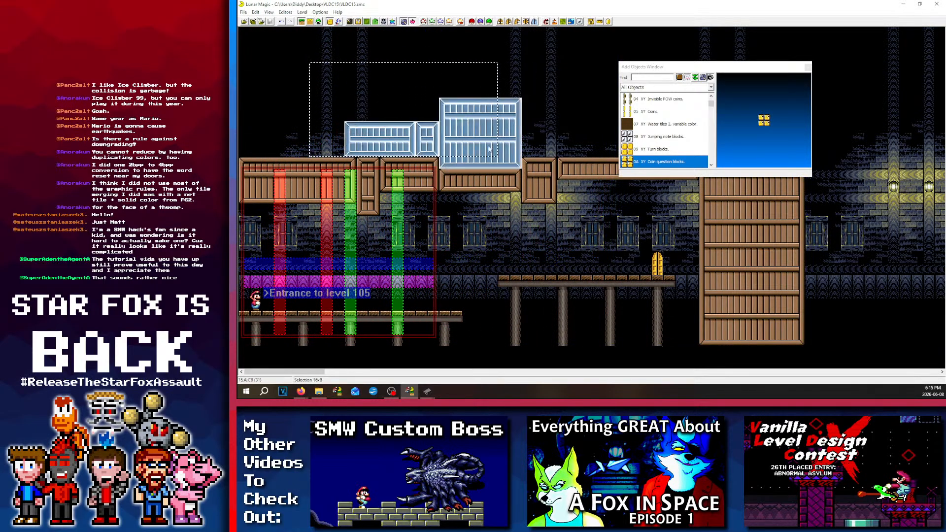
pyautogui.click(260, 21)
pyautogui.click(617, 233)
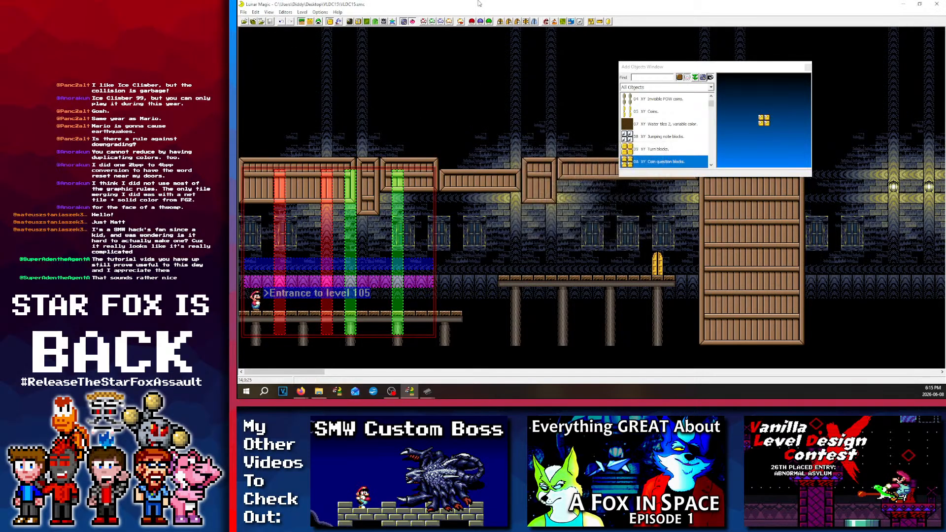
# Step: Hide the game-screen guide overlay and look over the ceiling from the entrance to the tall wooden pillar
pyautogui.click(534, 23)
pyautogui.click(534, 23)
pyautogui.hscroll(3, 414, 184)
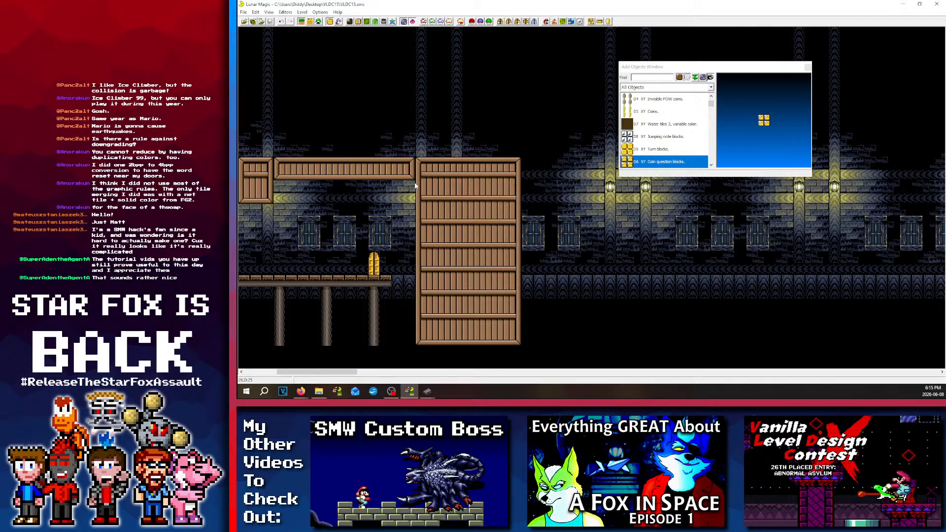
pyautogui.hscroll(-3, 407, 186)
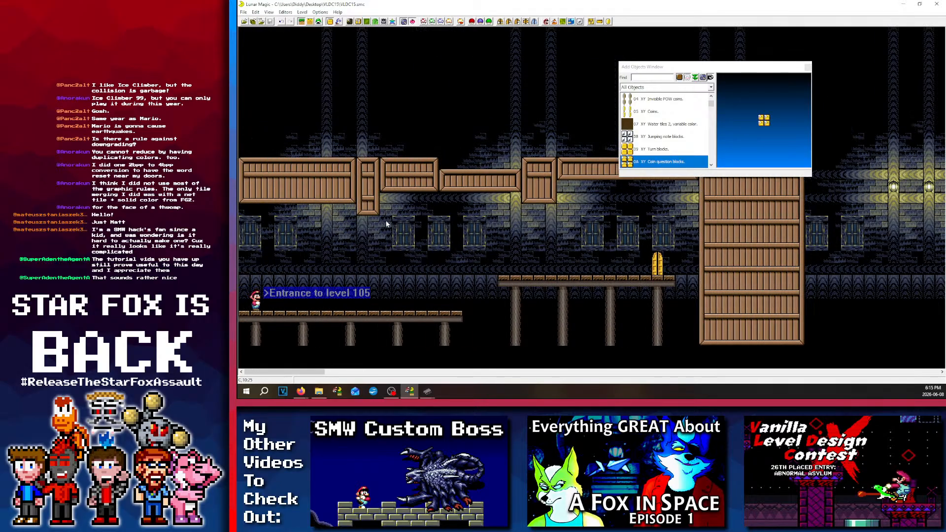
pyautogui.hscroll(2, 495, 247)
pyautogui.hscroll(-2, 581, 189)
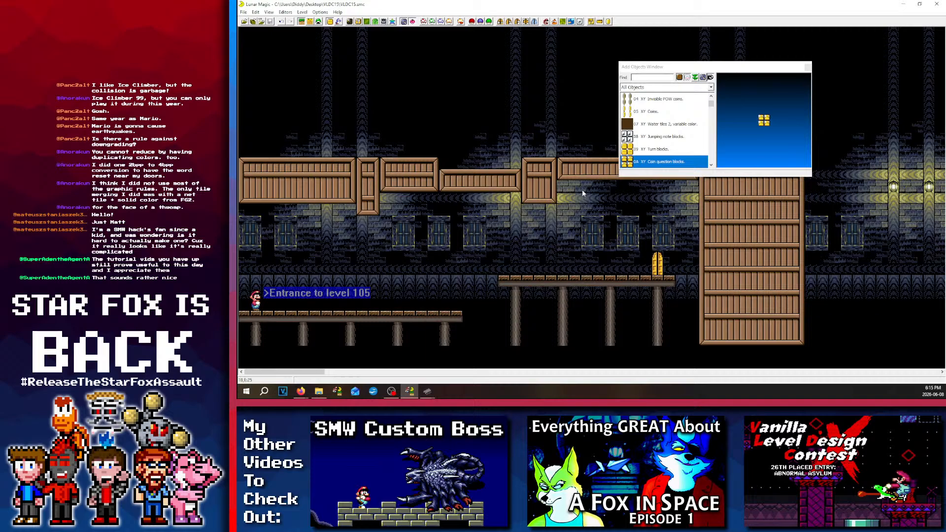
# Step: Place Coins objects in a stepped arc over the gap between the entrance platform and the door platform
pyautogui.click(635, 111)
pyautogui.rightClick(445, 255)
pyautogui.click(470, 247)
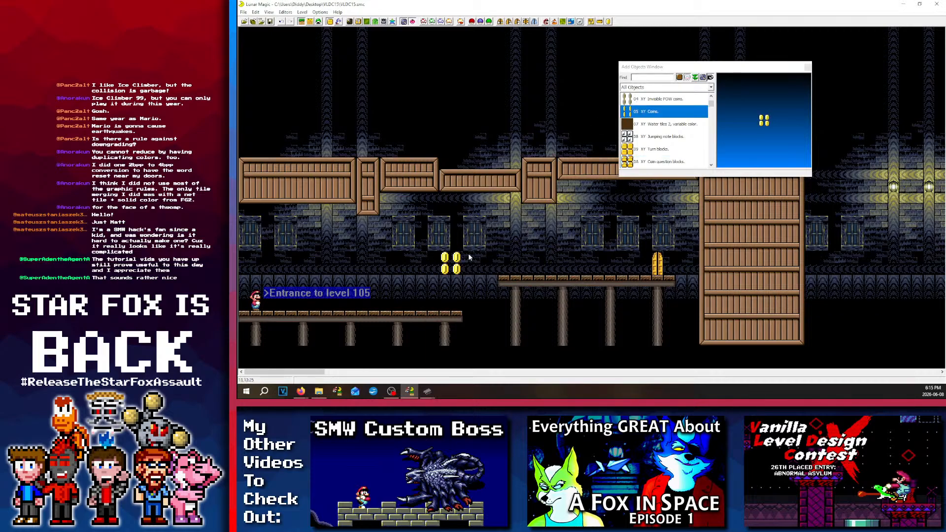
pyautogui.rightClick(470, 247)
pyautogui.moveTo(490, 248); pyautogui.dragTo(516, 260)
pyautogui.rightClick(516, 259)
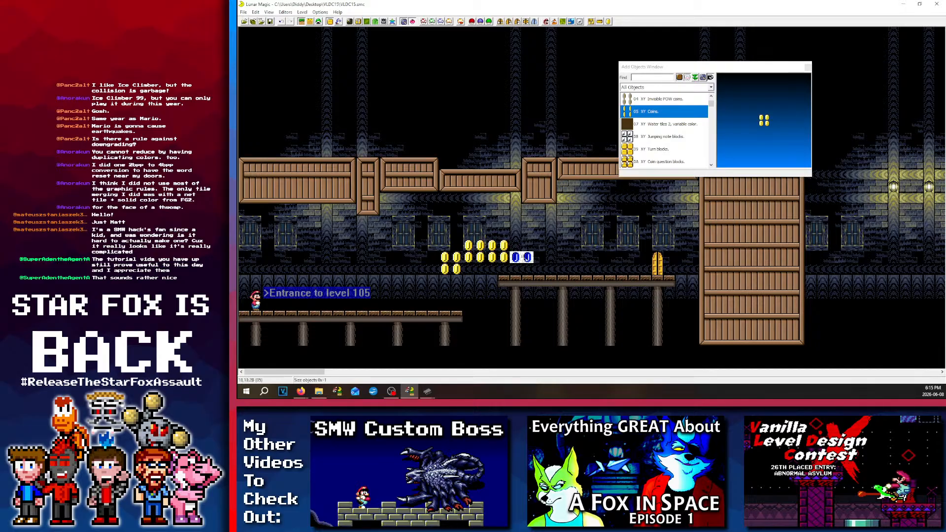
pyautogui.rightClick(432, 271)
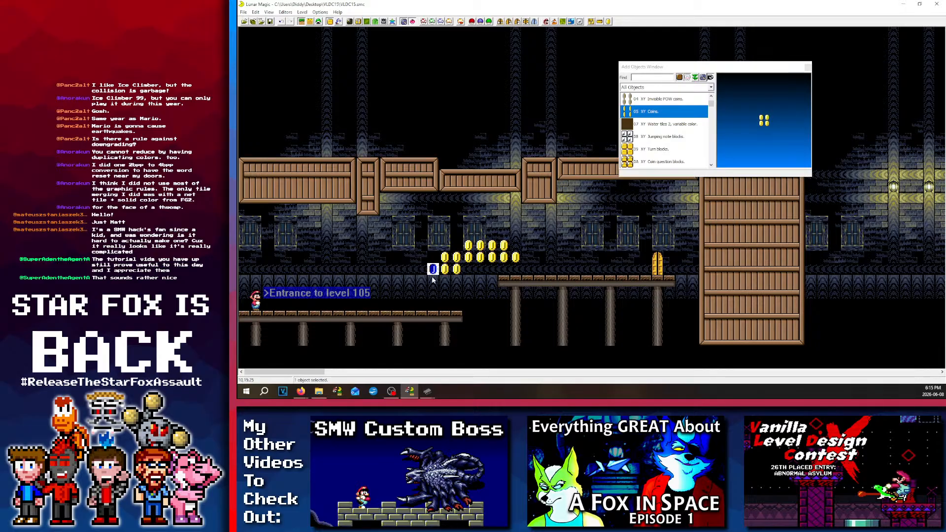
# Step: Trim the coin groups to single rows, leaving an arc of one, two, four and one coins
pyautogui.moveTo(463, 216); pyautogui.dragTo(533, 263)
pyautogui.click(476, 290)
pyautogui.moveTo(477, 291); pyautogui.dragTo(469, 250)
pyautogui.click(468, 221)
pyautogui.moveTo(526, 246)
pyautogui.mouseDown()
pyautogui.moveTo(466, 245)
pyautogui.moveTo(422, 281)
pyautogui.moveTo(527, 235)
pyautogui.moveTo(433, 269)
pyautogui.moveTo(431, 285)
pyautogui.moveTo(530, 224)
pyautogui.moveTo(535, 237)
pyautogui.mouseUp()
pyautogui.click(527, 232)
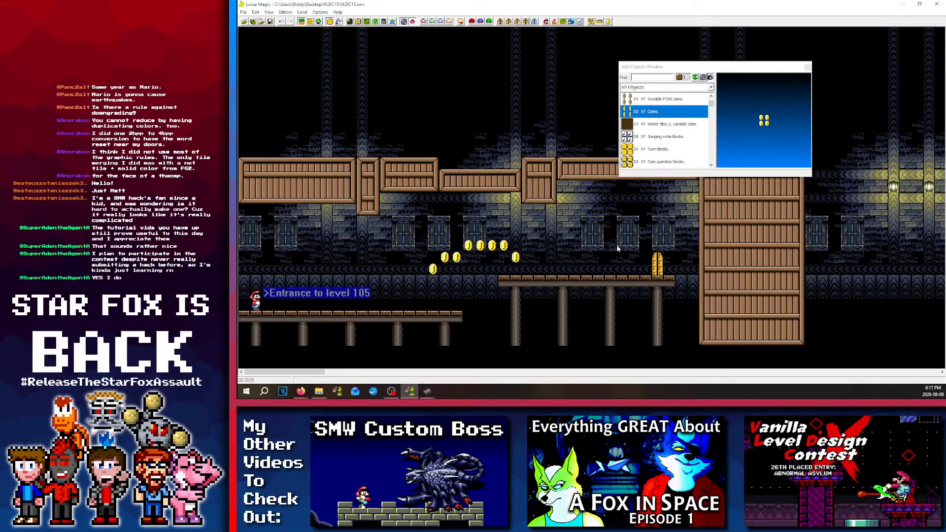
# Step: Shorten the tall wooden pillar in screen 02 to five tiles high and paste a copy directly below it
pyautogui.hscroll(2, 596, 249)
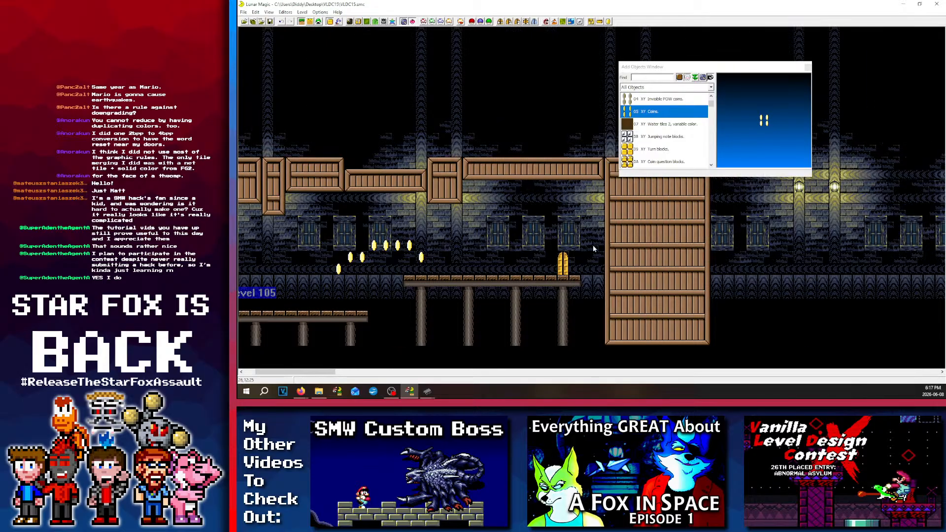
pyautogui.click(555, 337)
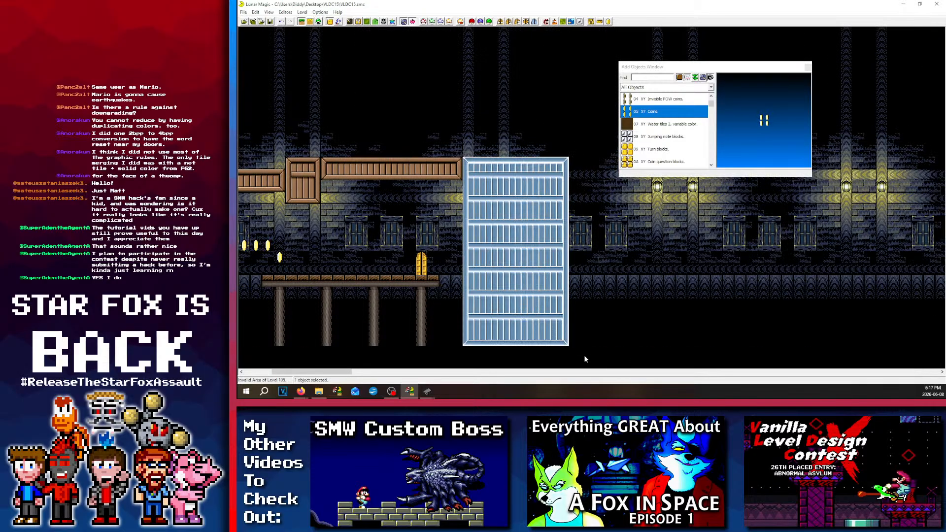
pyautogui.moveTo(558, 341); pyautogui.dragTo(469, 219)
pyautogui.hotkey('ctrl', 'c')
pyautogui.hotkey('ctrl', 'v')
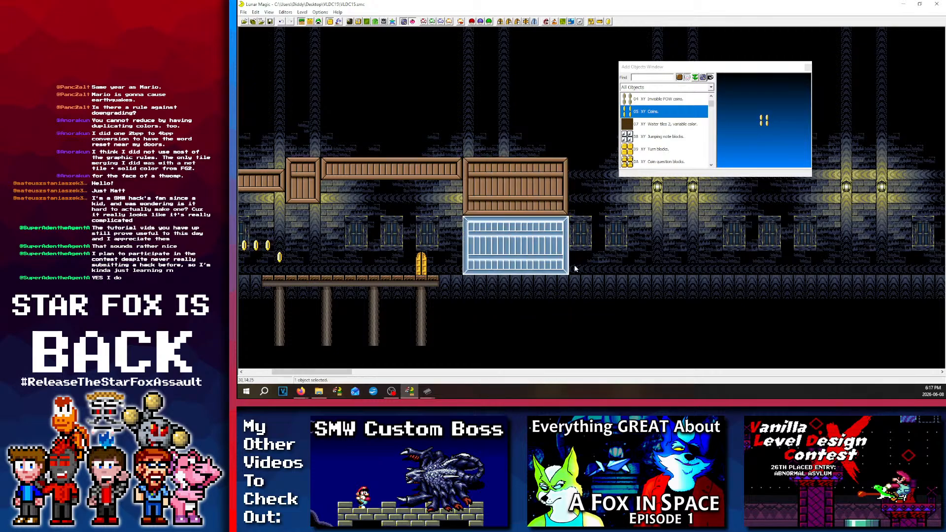
# Step: Narrow the lower pillar block to four tiles and fill the space beside it with a copy widened to five tiles
pyautogui.moveTo(566, 262); pyautogui.dragTo(506, 261)
pyautogui.rightClick(515, 211)
pyautogui.moveTo(519, 230); pyautogui.dragTo(521, 242)
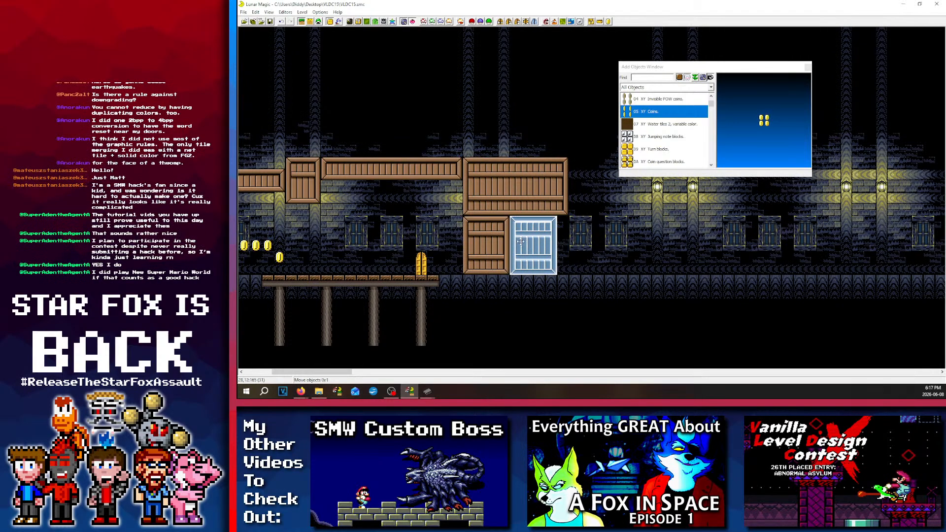
pyautogui.click(536, 243)
pyautogui.click(654, 247)
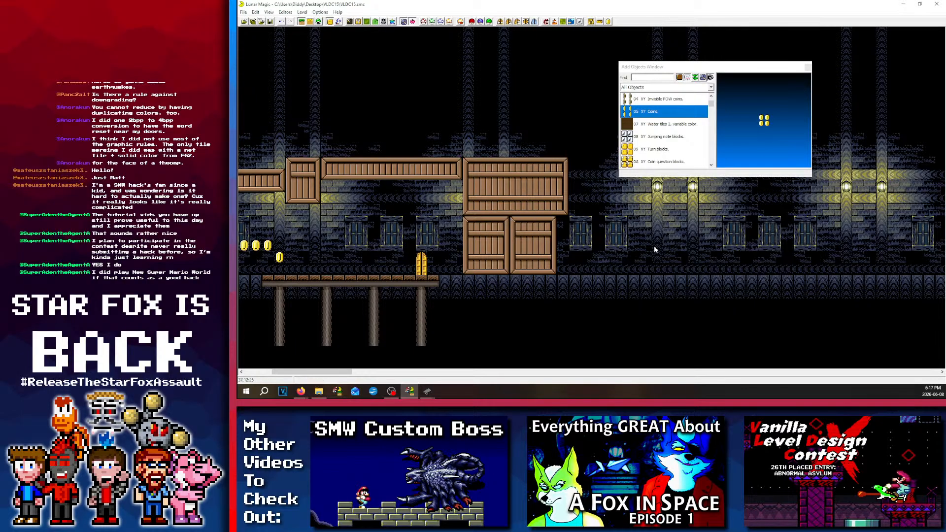
pyautogui.click(546, 225)
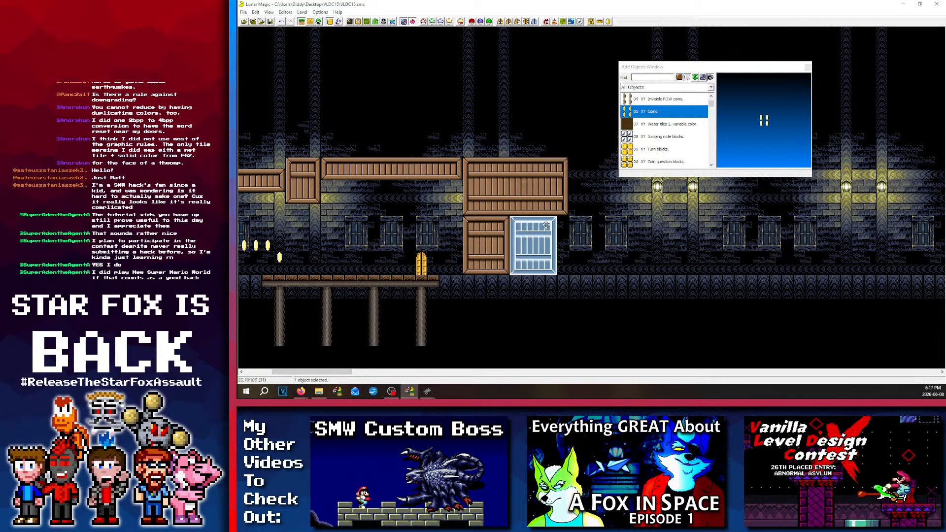
pyautogui.moveTo(556, 225); pyautogui.dragTo(566, 225)
pyautogui.click(614, 245)
# Step: Fill out the rest of the pillar with wooden blocks of mixed sizes above a nine-by-four-tile base block
pyautogui.click(532, 269)
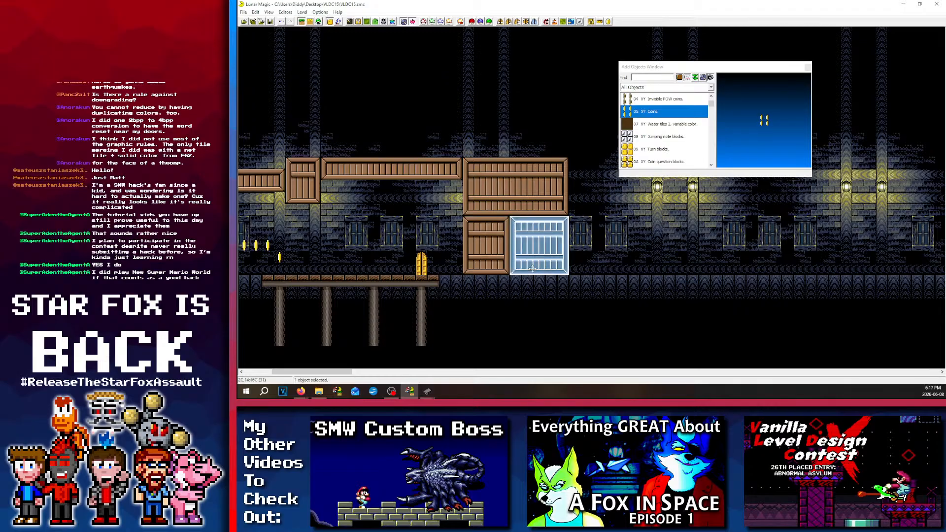
pyautogui.moveTo(522, 275); pyautogui.dragTo(562, 340)
pyautogui.rightClick(499, 286)
pyautogui.click(626, 310)
# Step: Check the rebuilt pillar and coin arc, and save the level to the ROM with the door's exit left undefined
pyautogui.hscroll(-5, 606, 291)
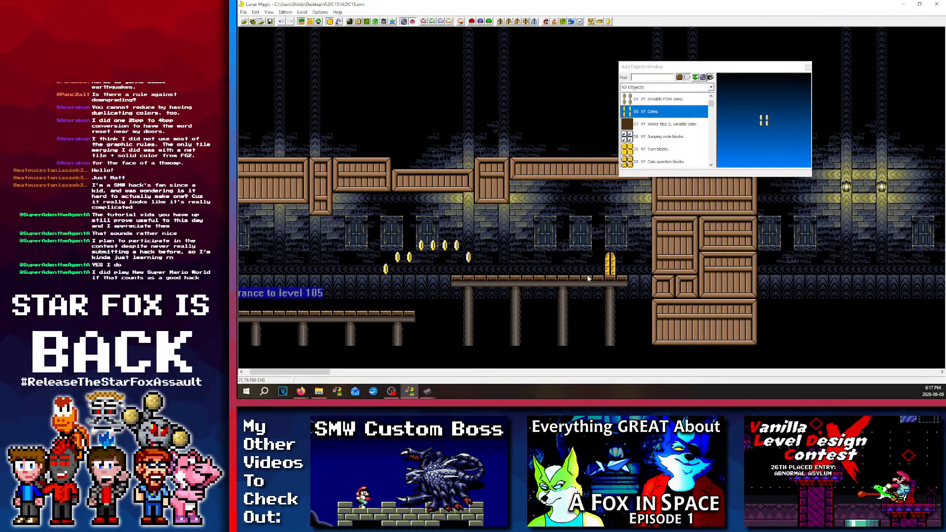
pyautogui.hscroll(4, 606, 279)
pyautogui.hscroll(-4, 503, 226)
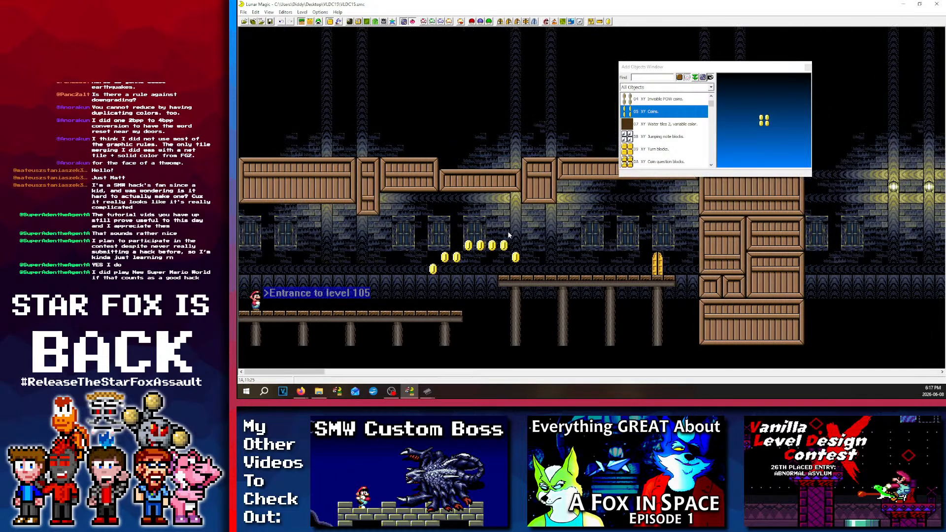
pyautogui.click(270, 22)
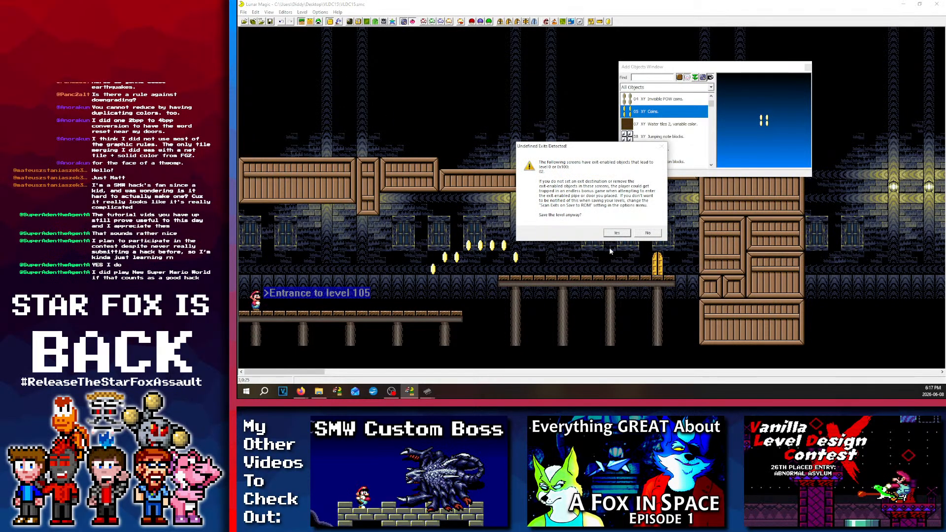
pyautogui.click(617, 233)
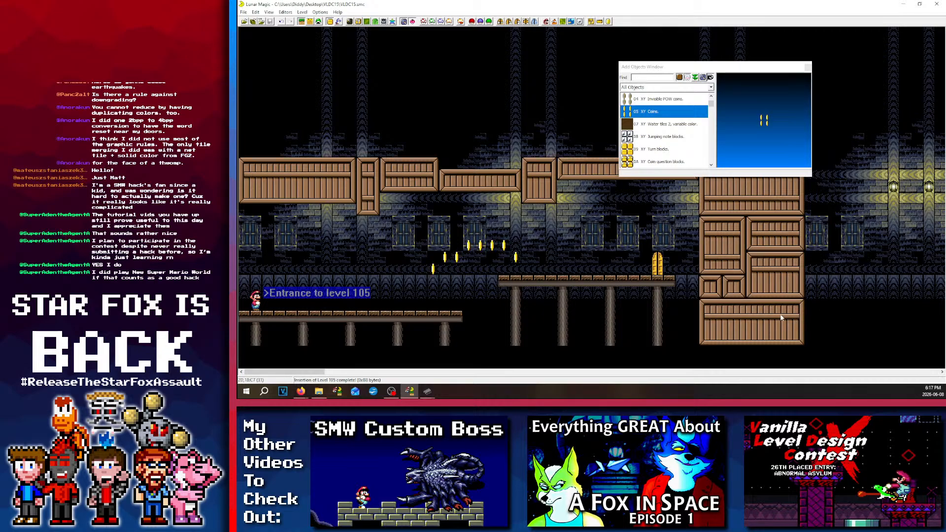
# Step: Narrow the pillar's base block to six tiles and rebuild the pillar's lower right part with smaller wooden blocks of mixed sizes
pyautogui.click(801, 317)
pyautogui.moveTo(801, 317); pyautogui.dragTo(767, 315)
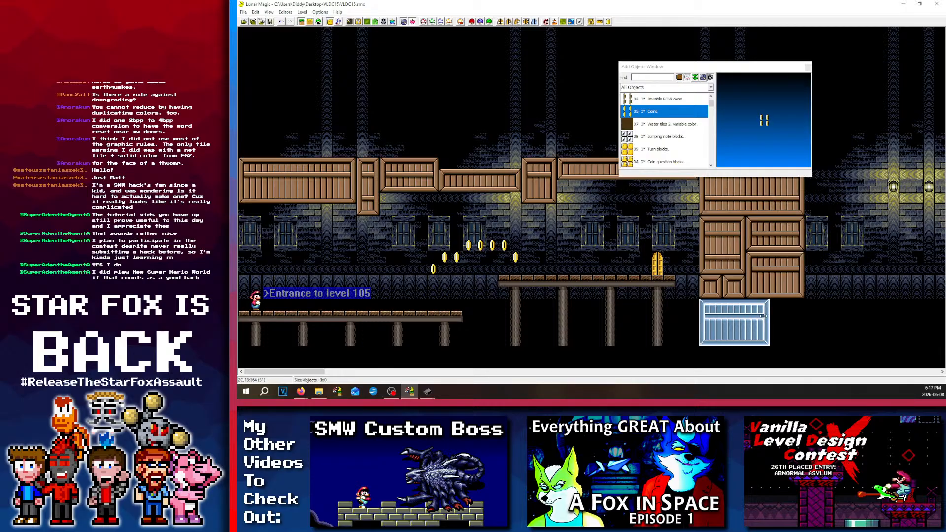
pyautogui.click(787, 311)
pyautogui.click(802, 278)
pyautogui.moveTo(801, 279); pyautogui.dragTo(777, 332)
pyautogui.click(797, 284)
pyautogui.click(790, 268)
pyautogui.rightClick(779, 282)
pyautogui.click(836, 319)
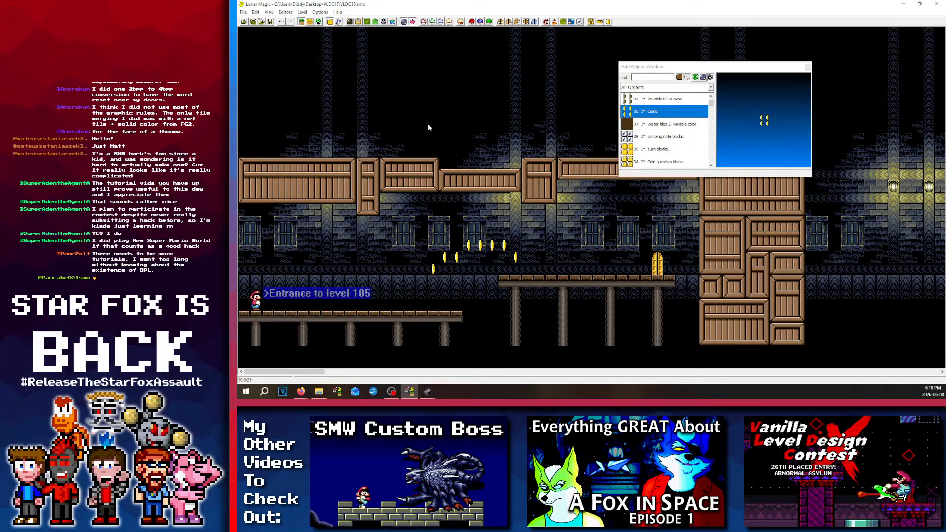
# Step: Examine the wooden ceiling, coin arc and crate pillar in the opening area
pyautogui.scroll(-1, 433, 152)
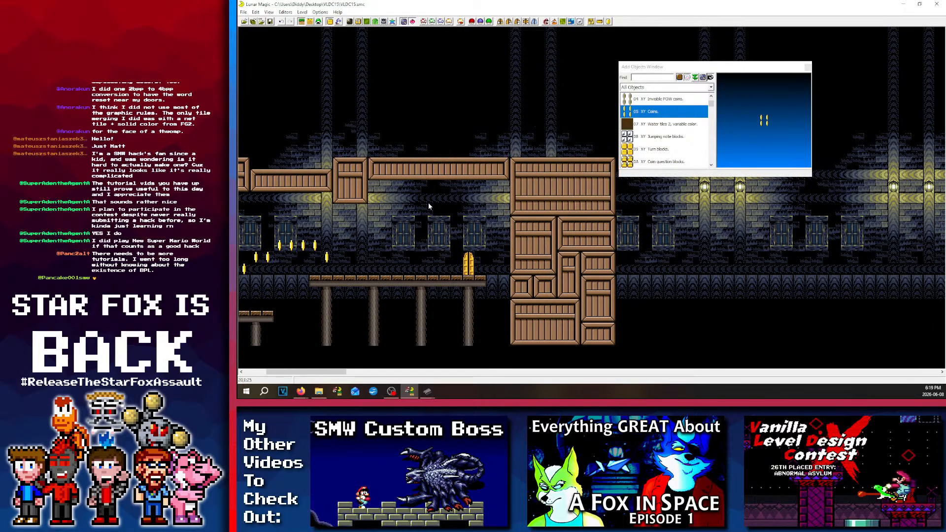
pyautogui.scroll(1, 430, 204)
pyautogui.scroll(-1, 482, 240)
pyautogui.moveTo(485, 205); pyautogui.dragTo(457, 156)
pyautogui.scroll(1, 448, 207)
pyautogui.click(454, 147)
pyautogui.click(427, 206)
pyautogui.click(457, 156)
pyautogui.hscroll(1, 467, 211)
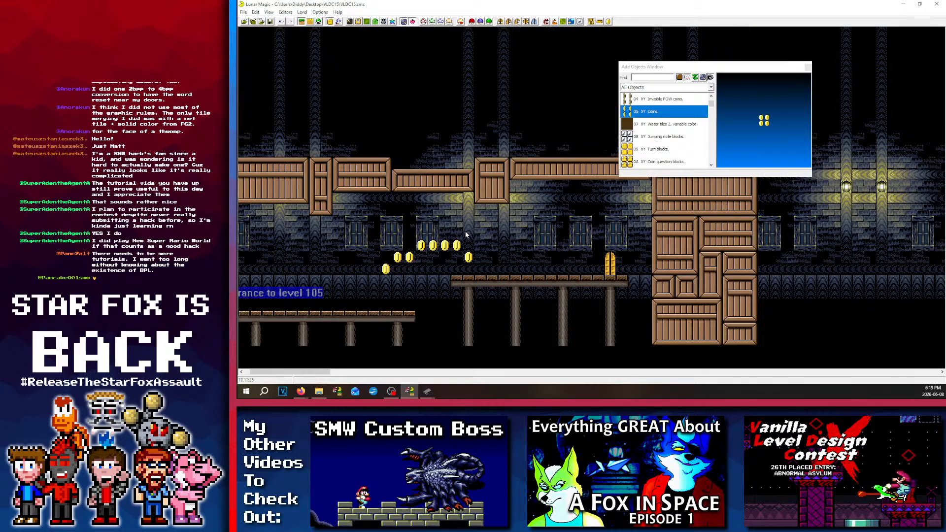
pyautogui.hscroll(-1, 467, 212)
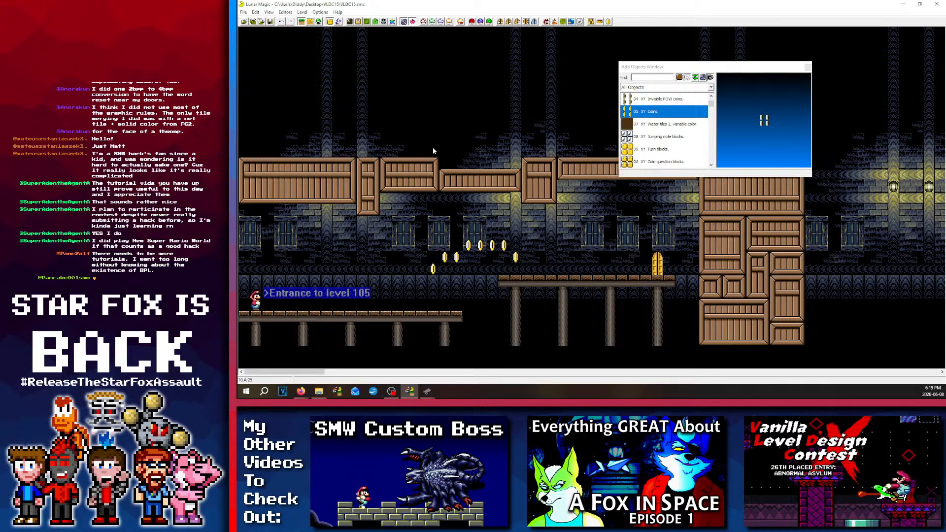
pyautogui.moveTo(416, 145); pyautogui.dragTo(452, 199)
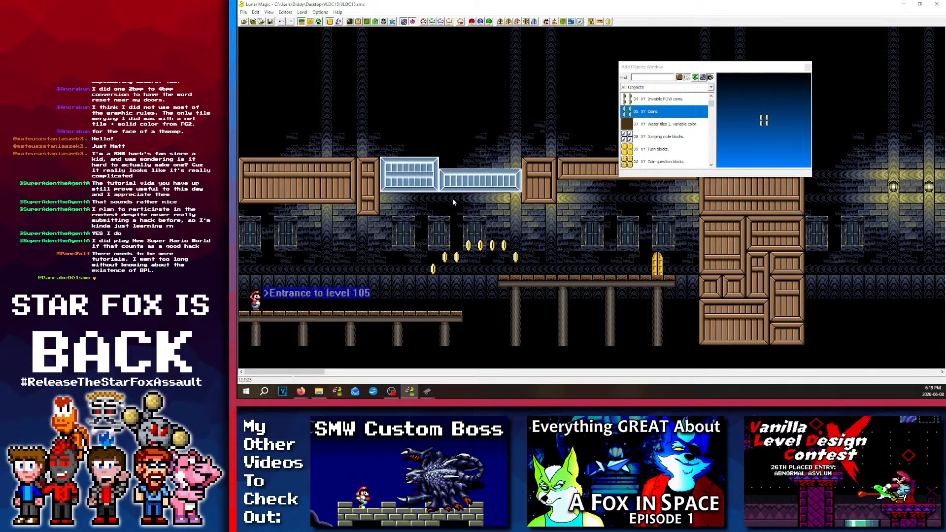
pyautogui.click(452, 198)
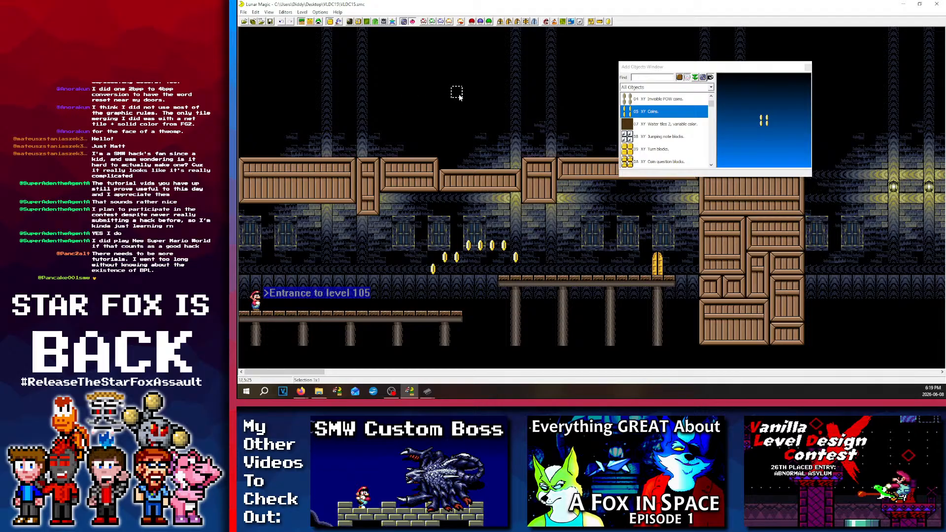
# Step: Show the screen boundaries over the level and close the Add Objects window
pyautogui.click(534, 21)
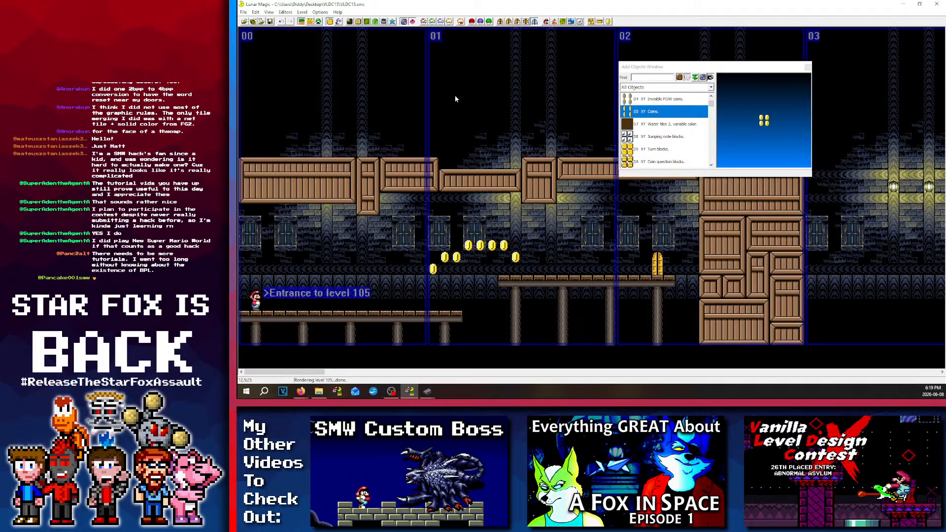
pyautogui.click(420, 104)
pyautogui.moveTo(420, 103); pyautogui.dragTo(266, 112)
pyautogui.click(326, 116)
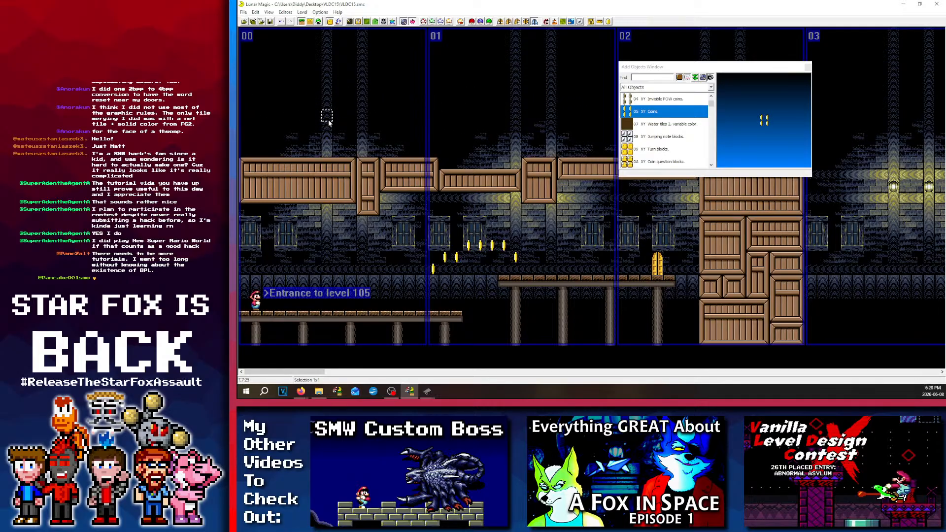
pyautogui.hscroll(7, 491, 215)
pyautogui.hscroll(-6, 542, 131)
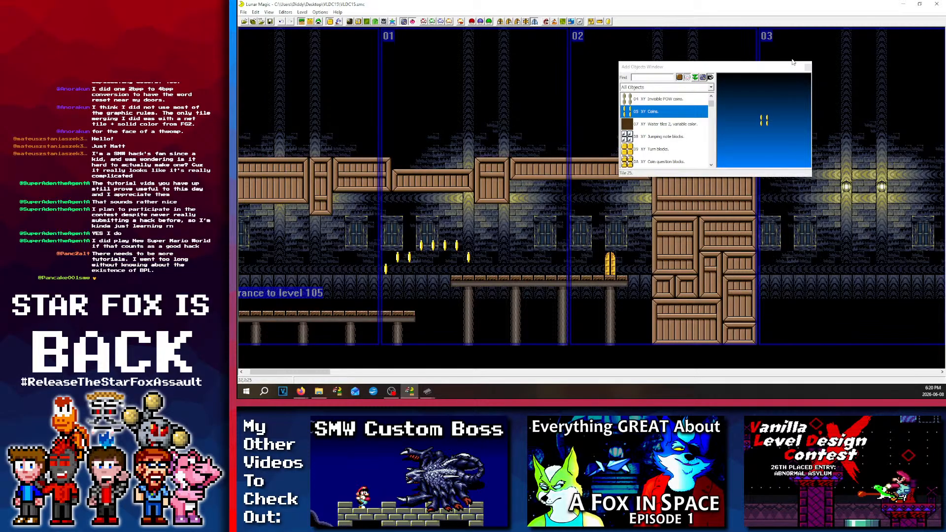
pyautogui.click(807, 68)
pyautogui.hscroll(-1, 403, 100)
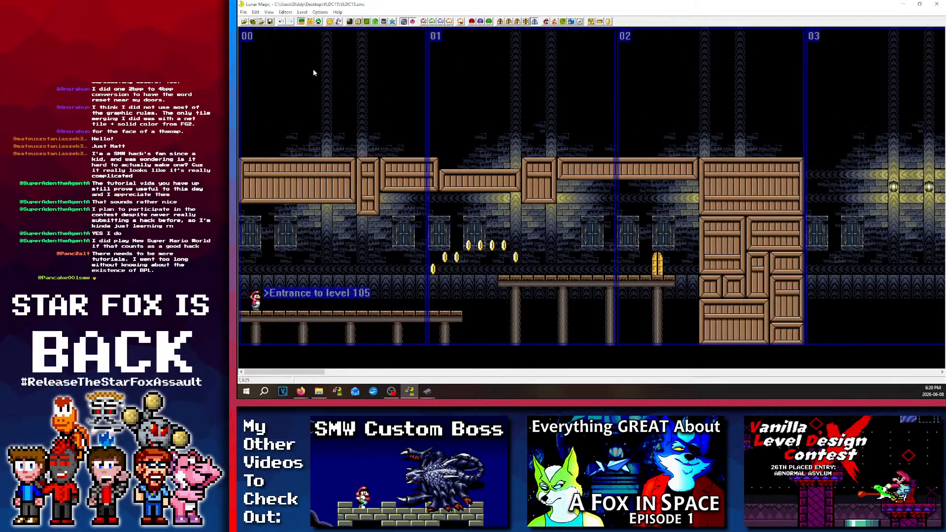
# Step: Save the level to the ROM while leaving the exit on screen 02 undefined
pyautogui.click(253, 22)
pyautogui.click(562, 210)
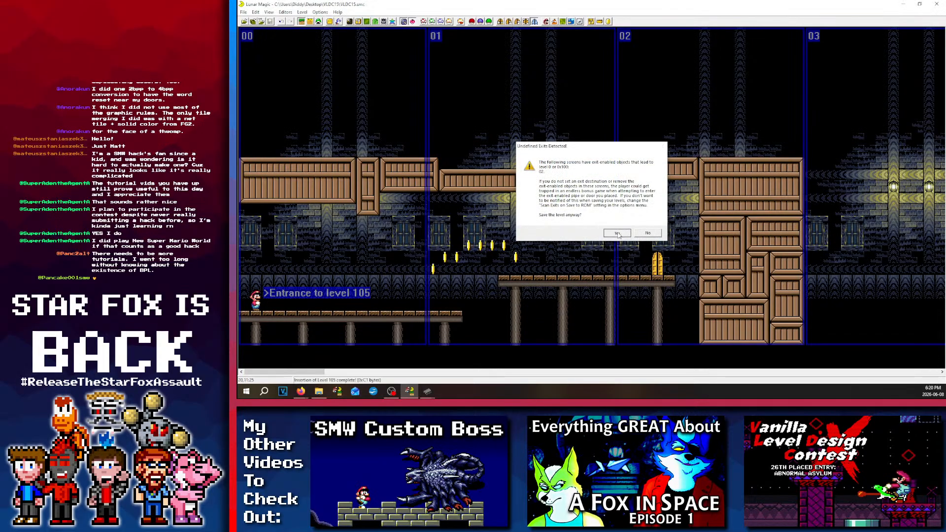
pyautogui.press('Return')
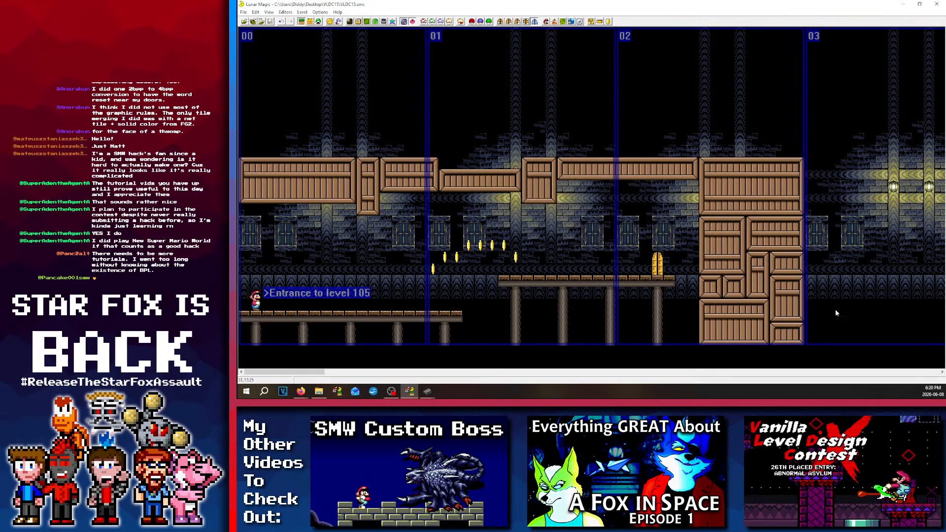
# Step: Add a three-by-two-tile wooden block under the ceiling beside the pillar and a two-by-two-tile block below it
pyautogui.moveTo(851, 311); pyautogui.dragTo(700, 194)
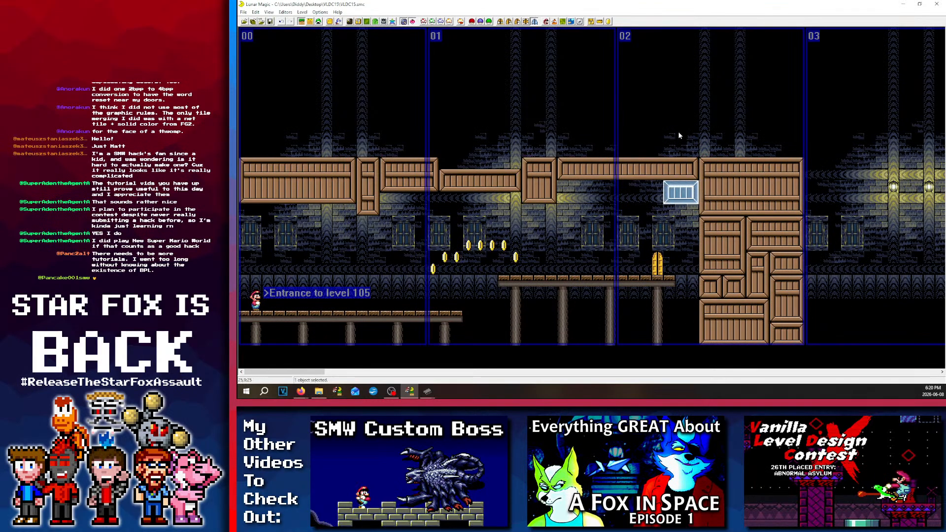
pyautogui.rightClick(686, 209)
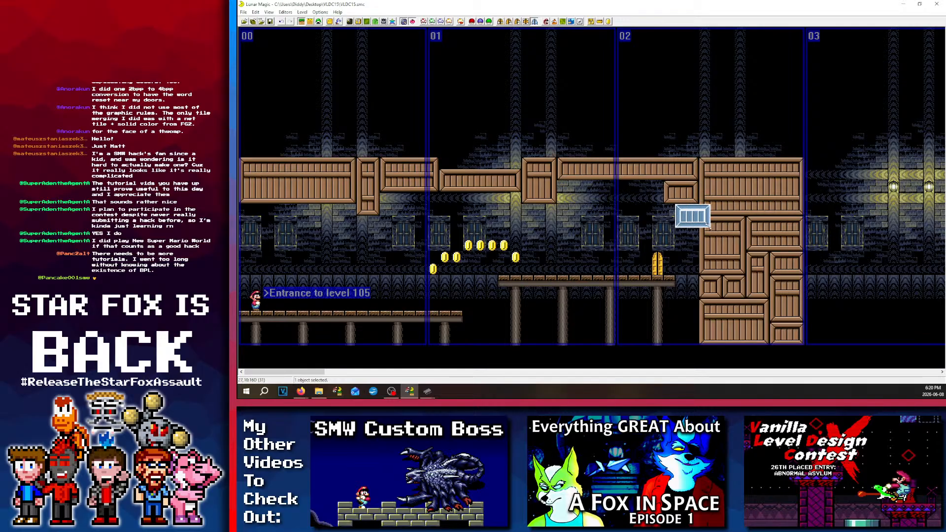
pyautogui.moveTo(709, 215); pyautogui.dragTo(698, 215)
pyautogui.click(687, 139)
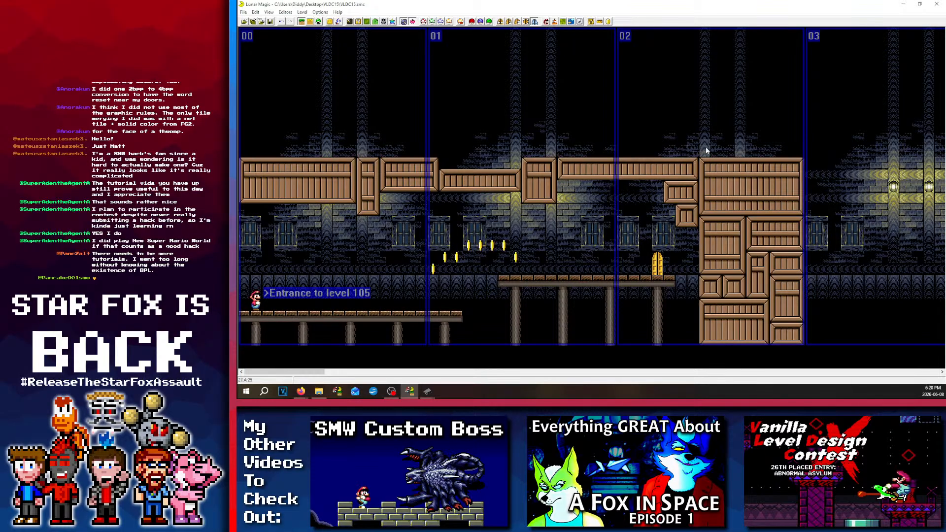
pyautogui.click(645, 168)
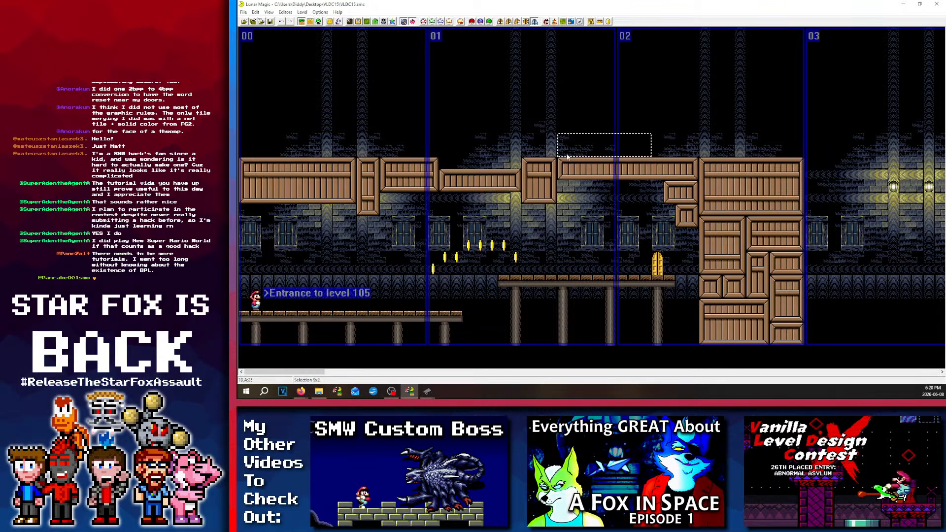
pyautogui.click(489, 157)
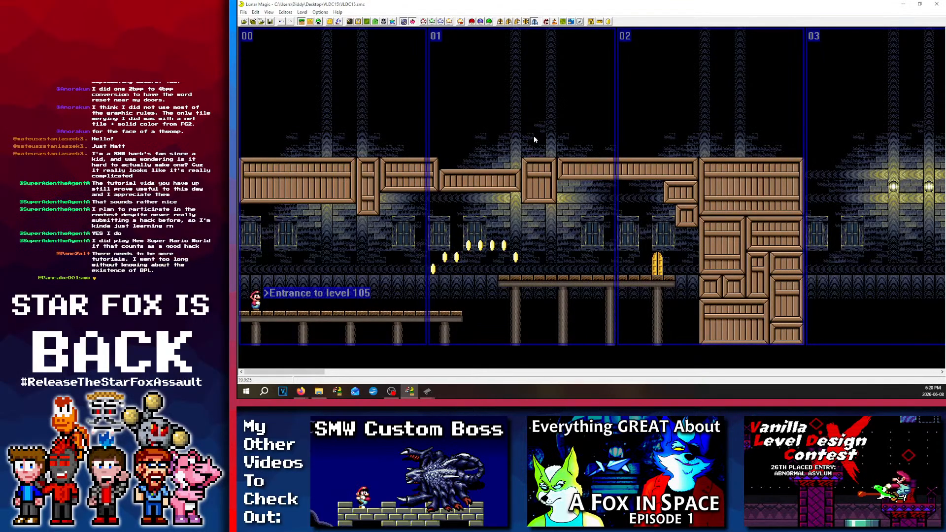
# Step: Examine the ceiling blocks across screens 01 and 02 and the new stepped corner beside the pillar
pyautogui.scroll(-8, 456, 129)
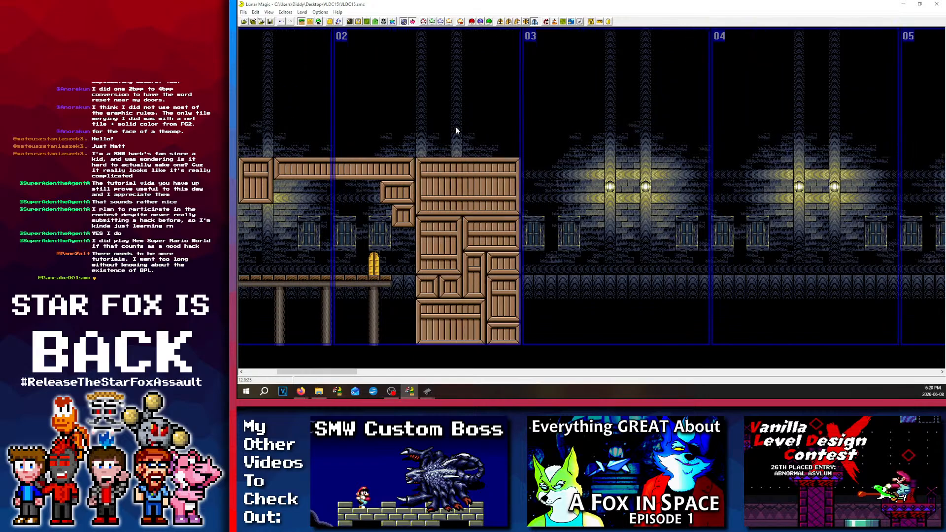
pyautogui.scroll(8, 456, 129)
pyautogui.moveTo(456, 198); pyautogui.dragTo(455, 161)
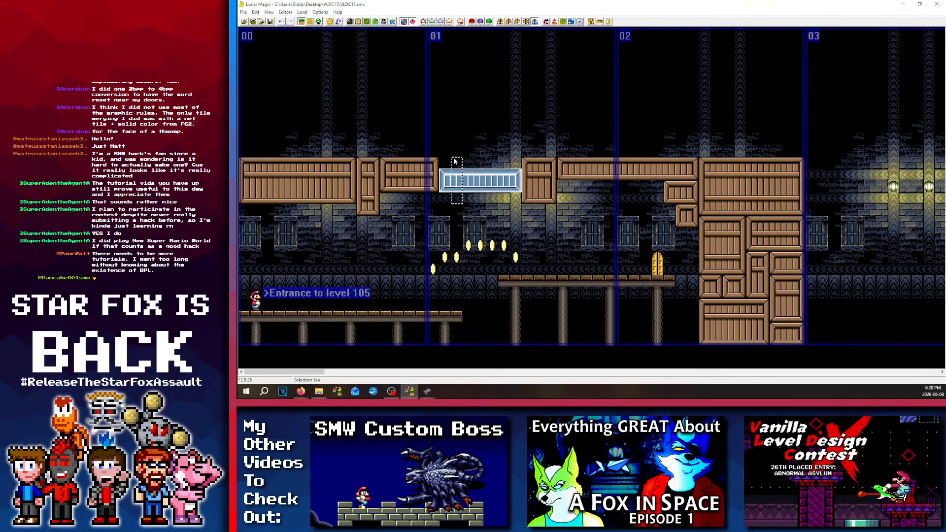
pyautogui.click(455, 159)
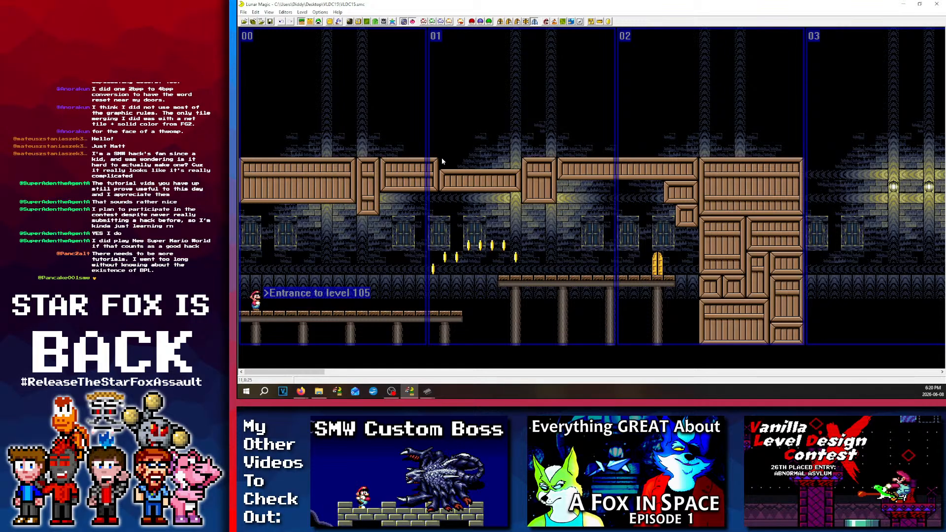
pyautogui.click(457, 162)
pyautogui.moveTo(442, 166); pyautogui.dragTo(489, 179)
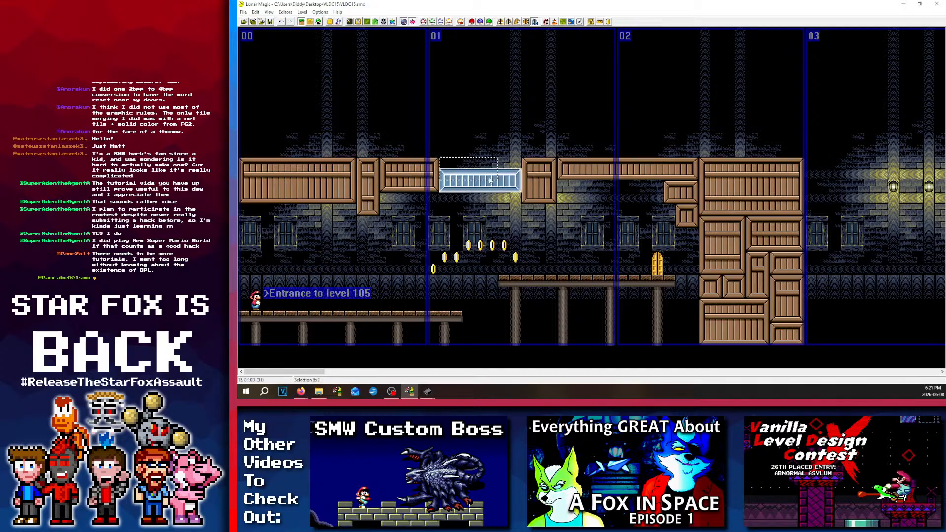
pyautogui.click(521, 164)
pyautogui.scroll(-5, 580, 219)
pyautogui.scroll(5, 591, 222)
# Step: Save the level with the new ceiling corner to the ROM, accepting the undefined exit
pyautogui.moveTo(675, 225)
pyautogui.mouseDown()
pyautogui.moveTo(663, 204)
pyautogui.moveTo(678, 224)
pyautogui.mouseUp()
pyautogui.click(655, 226)
pyautogui.click(270, 22)
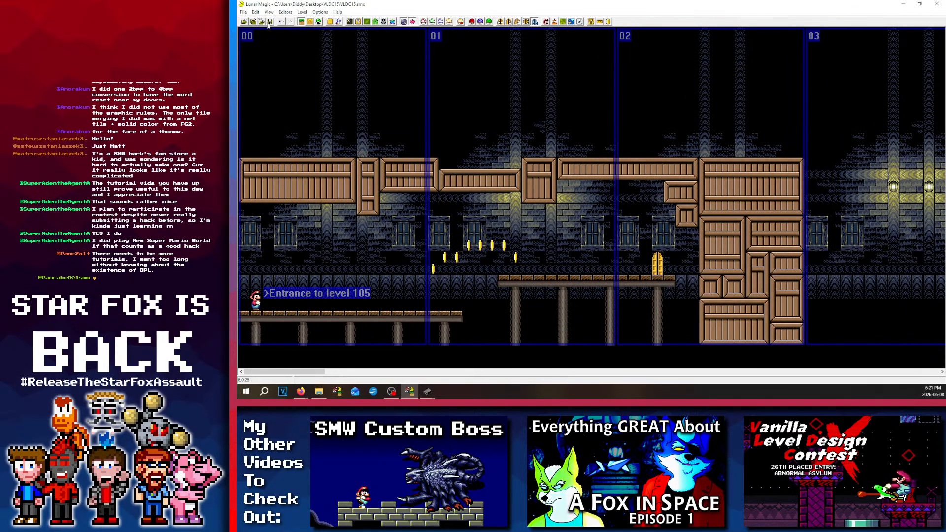
pyautogui.click(616, 233)
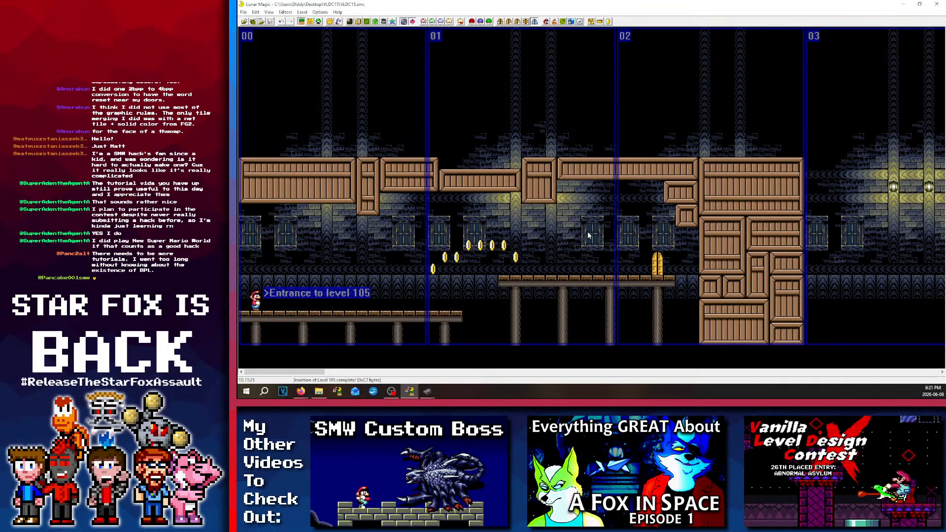
# Step: Set the screen exit of screen 02 to level 25 and that of screen 01 to level 26
pyautogui.scroll(-5, 505, 117)
pyautogui.moveTo(506, 118); pyautogui.dragTo(541, 266)
pyautogui.click(486, 105)
pyautogui.scroll(5, 489, 106)
pyautogui.scroll(-5, 481, 66)
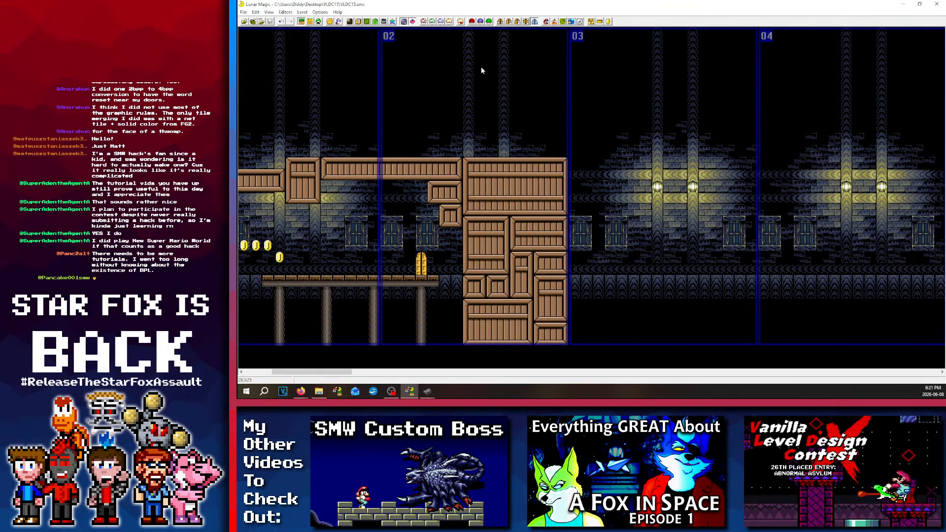
pyautogui.scroll(3, 539, 66)
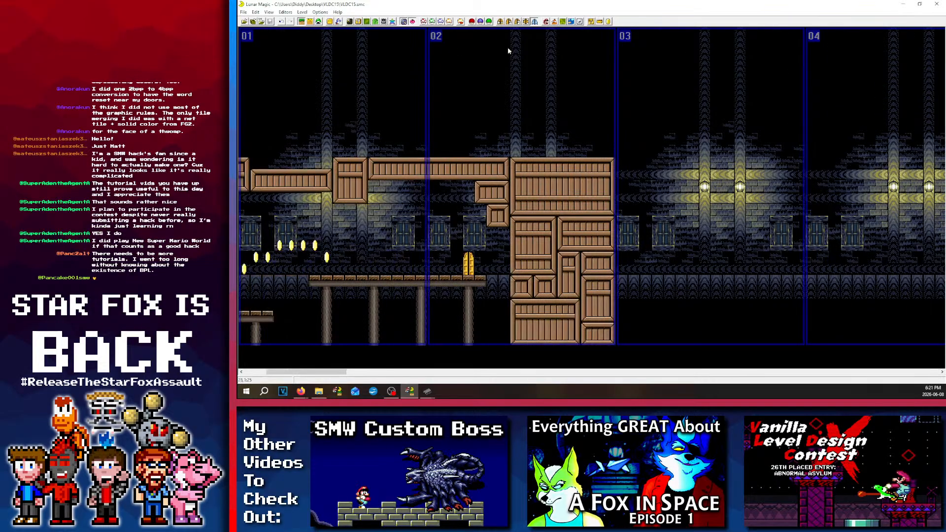
pyautogui.click(500, 22)
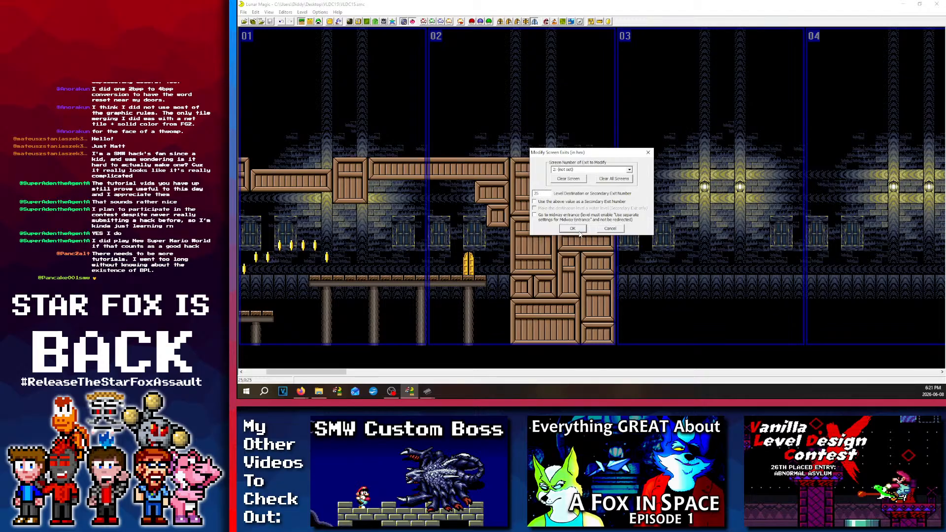
pyautogui.click(558, 169)
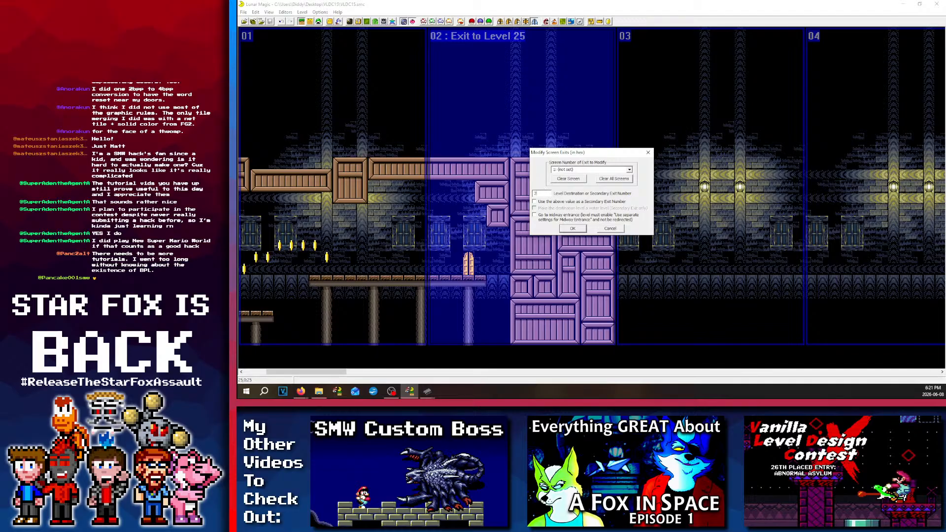
pyautogui.click(563, 170)
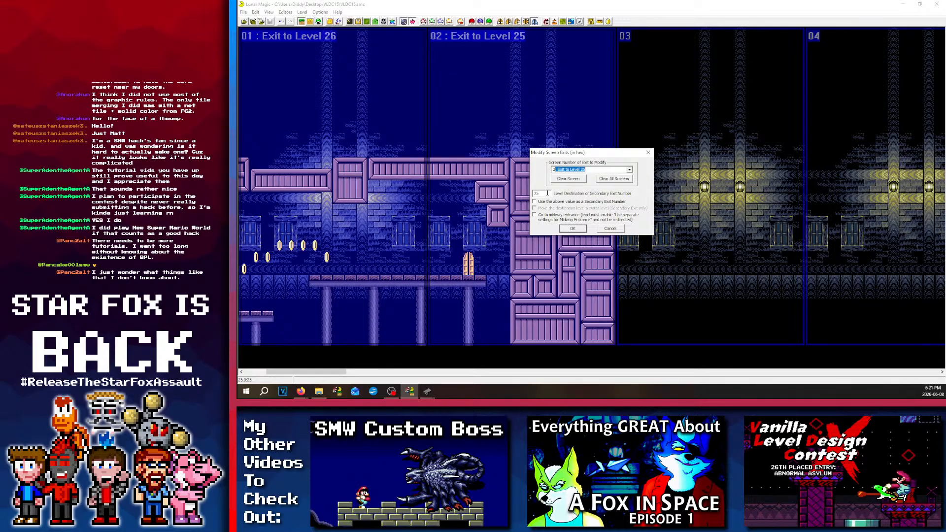
# Step: Set the exit of screen 03 to secondary exit 1
pyautogui.moveTo(547, 194); pyautogui.dragTo(525, 192)
pyautogui.click(556, 202)
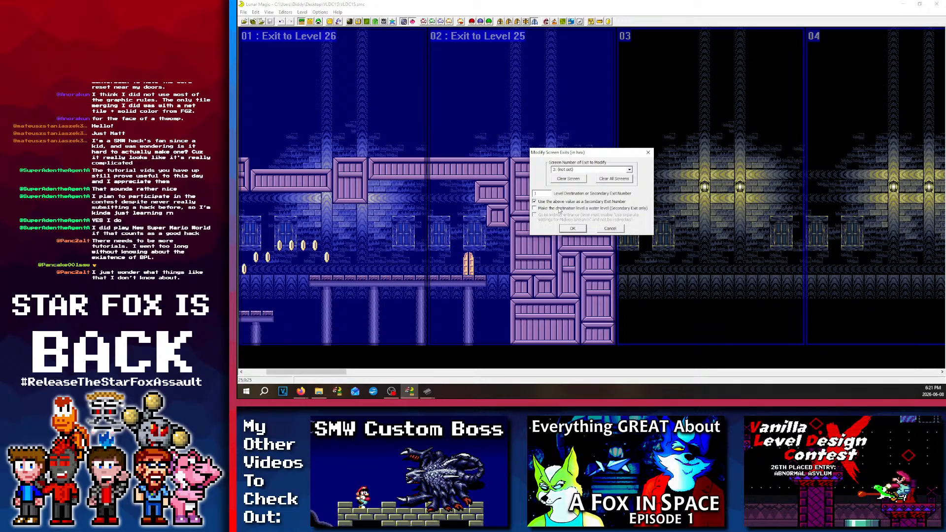
pyautogui.click(571, 171)
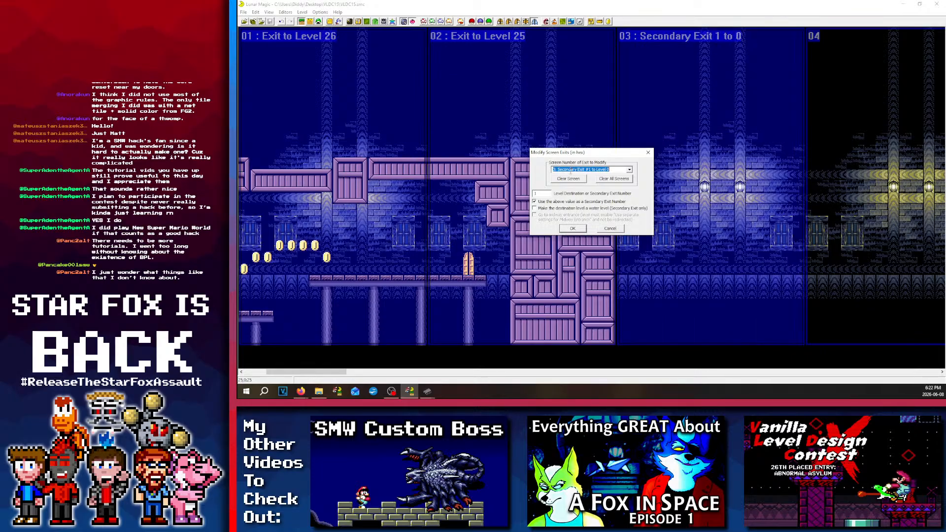
# Step: Set the exit of screen 05 to secondary exit 2 and the exit of screen 07 to level 26
pyautogui.write('5')
pyautogui.click(543, 203)
pyautogui.click(567, 170)
pyautogui.write('5')
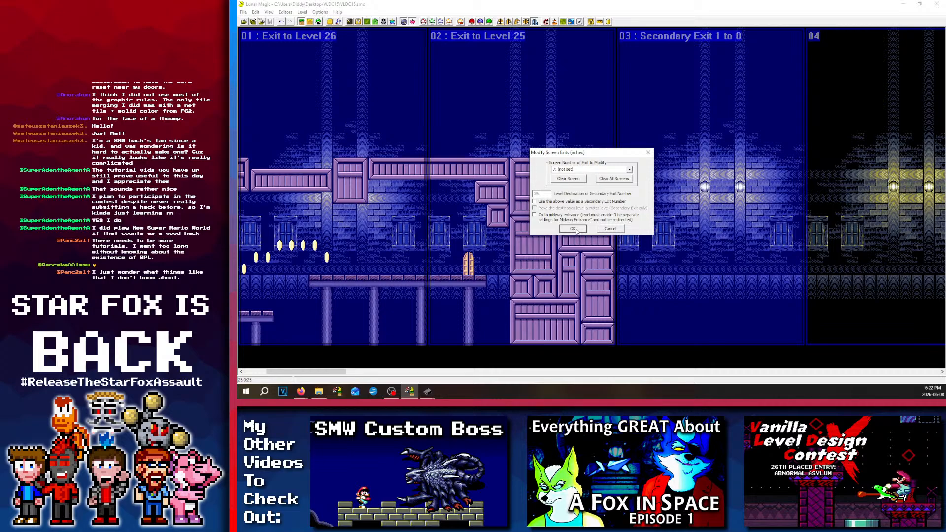
pyautogui.click(578, 231)
# Step: Review the exits assigned to the level's screens and save the level to the ROM
pyautogui.hscroll(10, 557, 79)
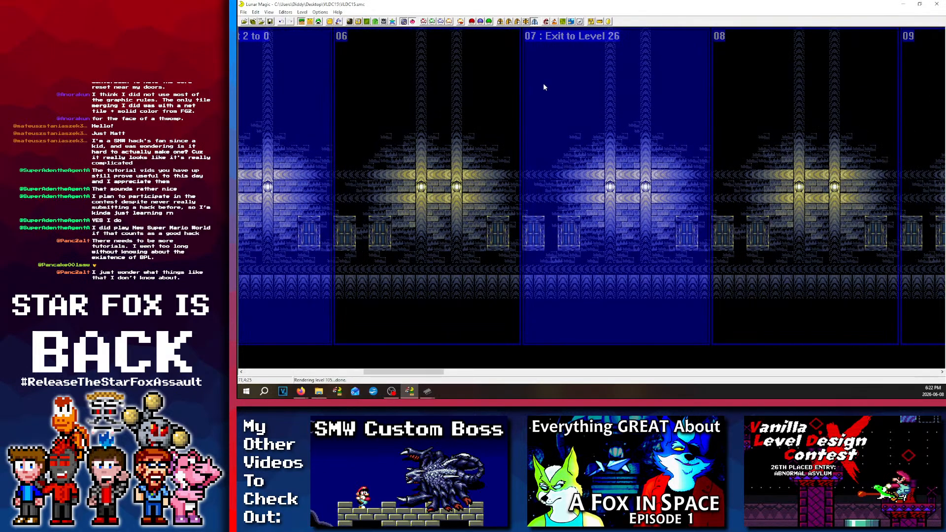
pyautogui.hscroll(-10, 544, 87)
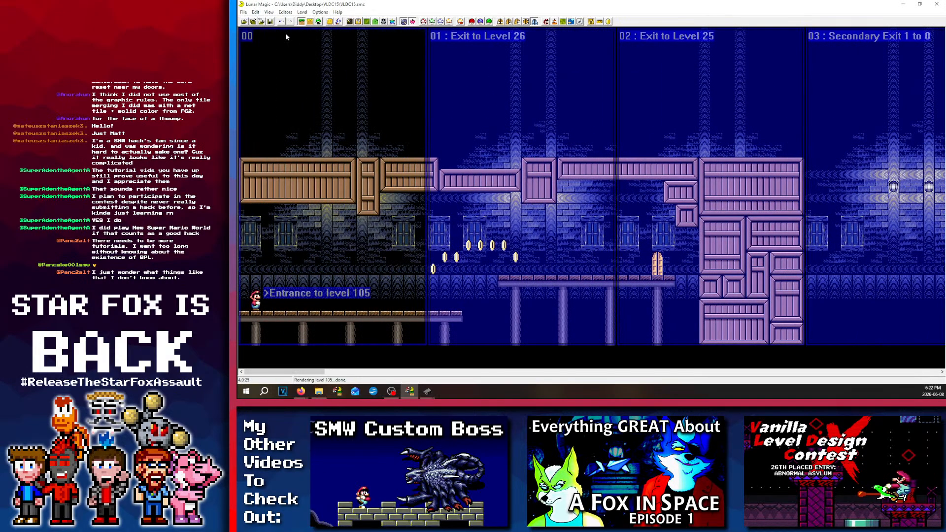
pyautogui.click(270, 21)
pyautogui.hscroll(3, 494, 113)
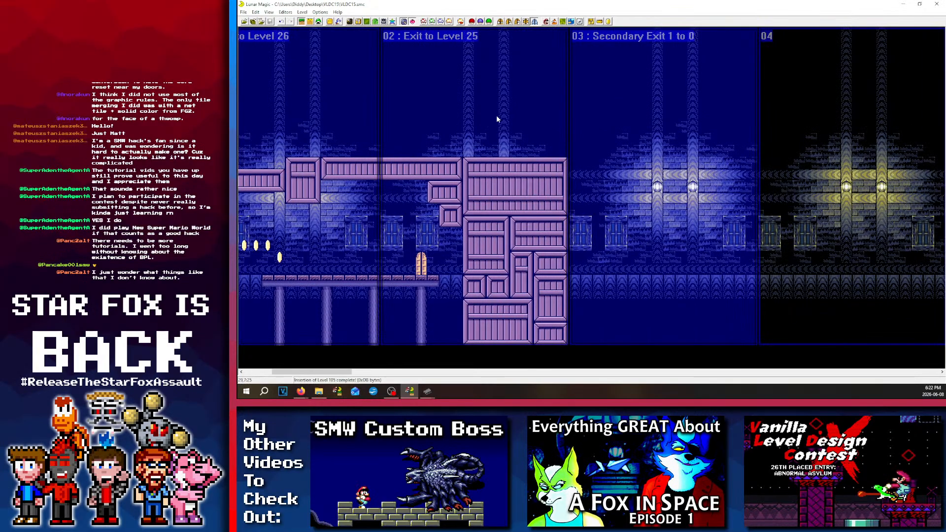
pyautogui.hscroll(10, 495, 115)
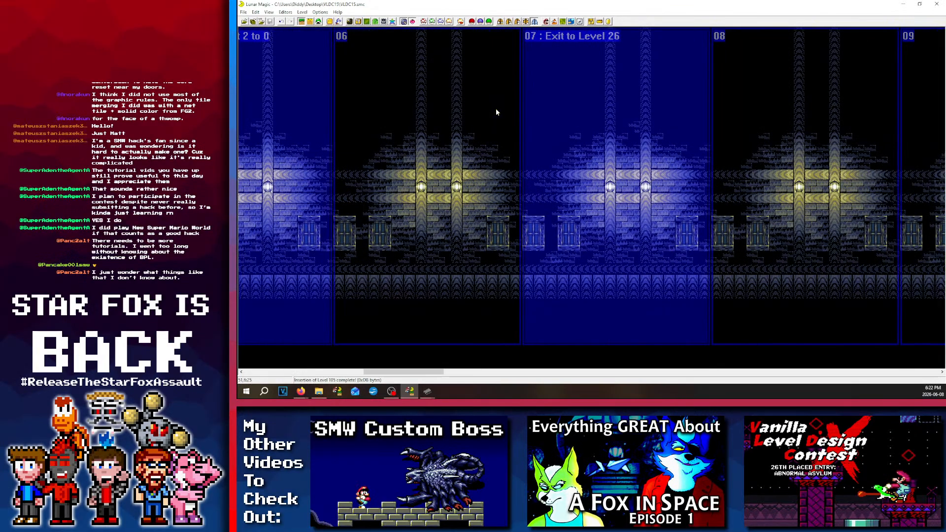
pyautogui.hscroll(-10, 495, 110)
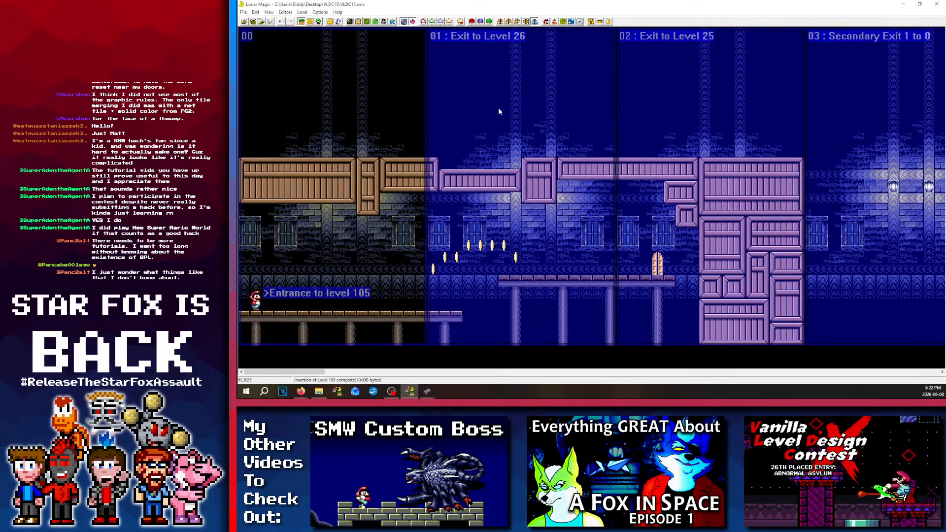
pyautogui.hscroll(2, 498, 108)
pyautogui.hscroll(-2, 498, 108)
# Step: Switch to sprite editing mode and bring up the list of sprites that can be added
pyautogui.click(318, 22)
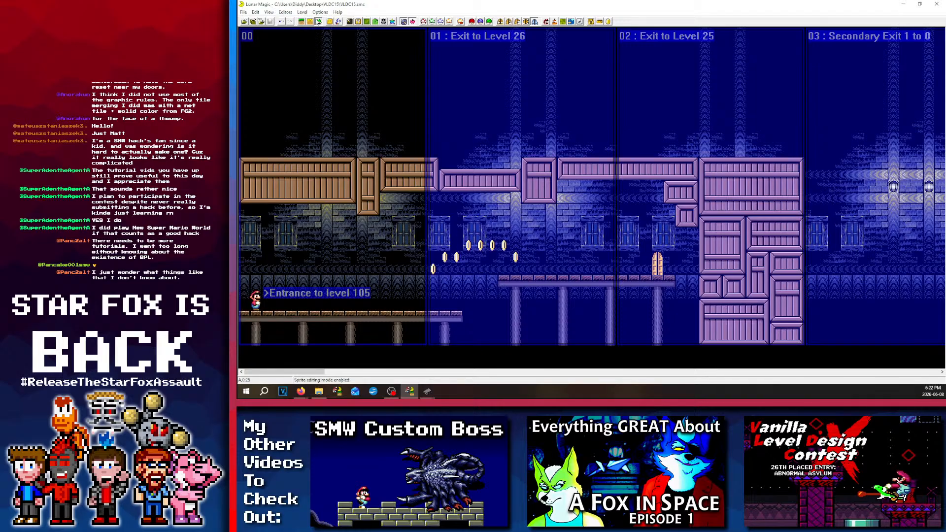
pyautogui.press('Insert')
pyautogui.click(319, 24)
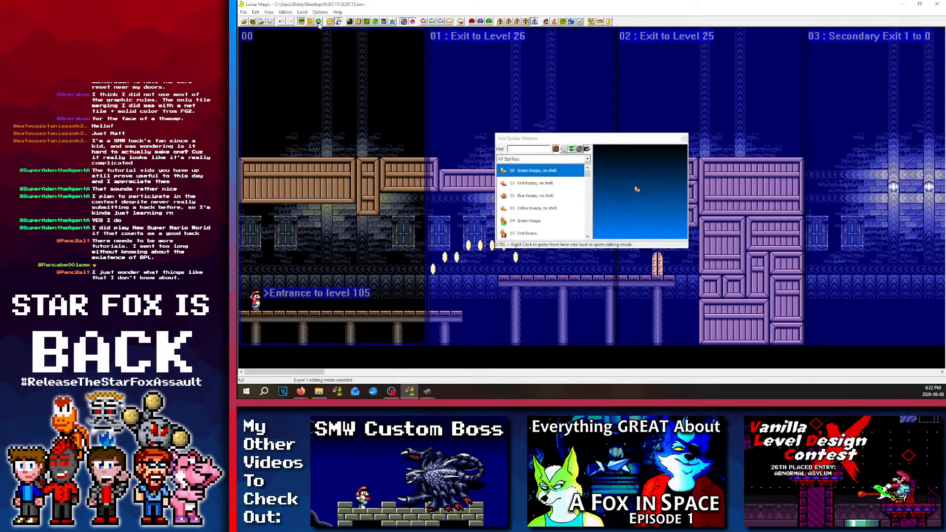
pyautogui.click(310, 22)
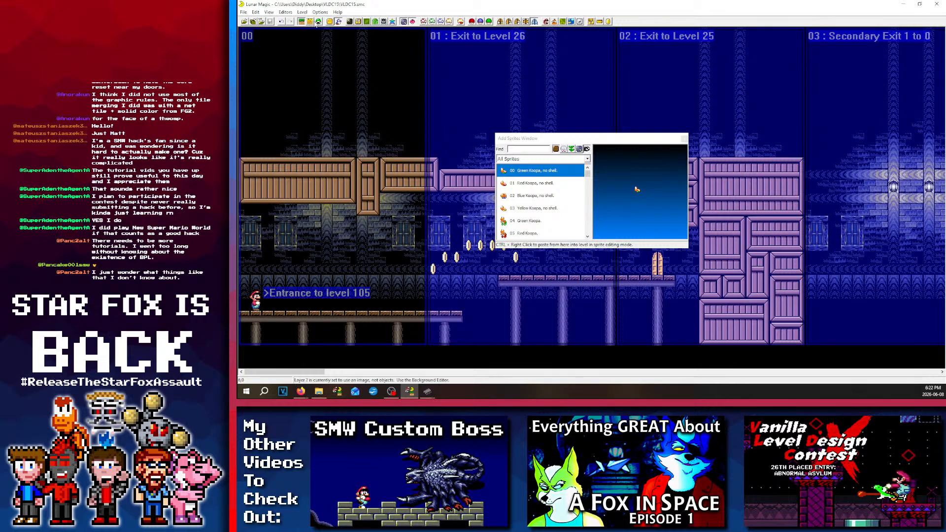
pyautogui.click(318, 23)
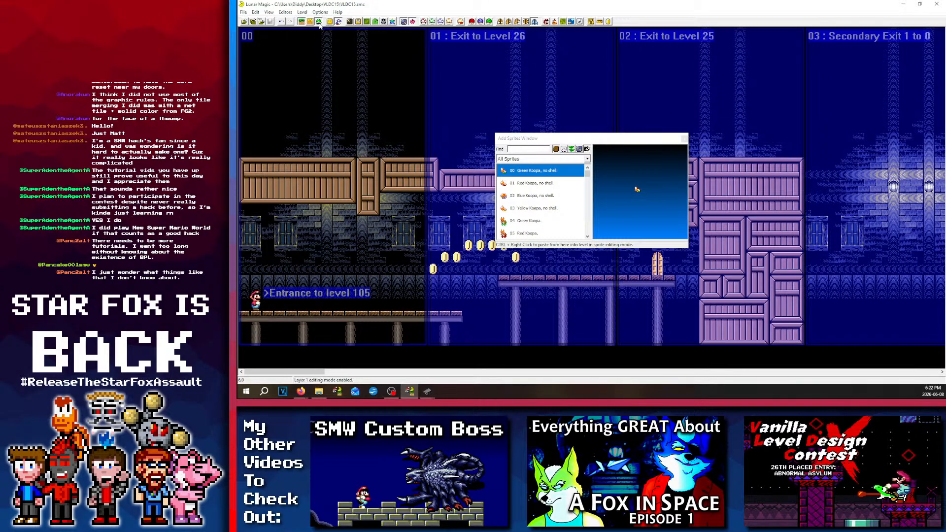
pyautogui.click(319, 23)
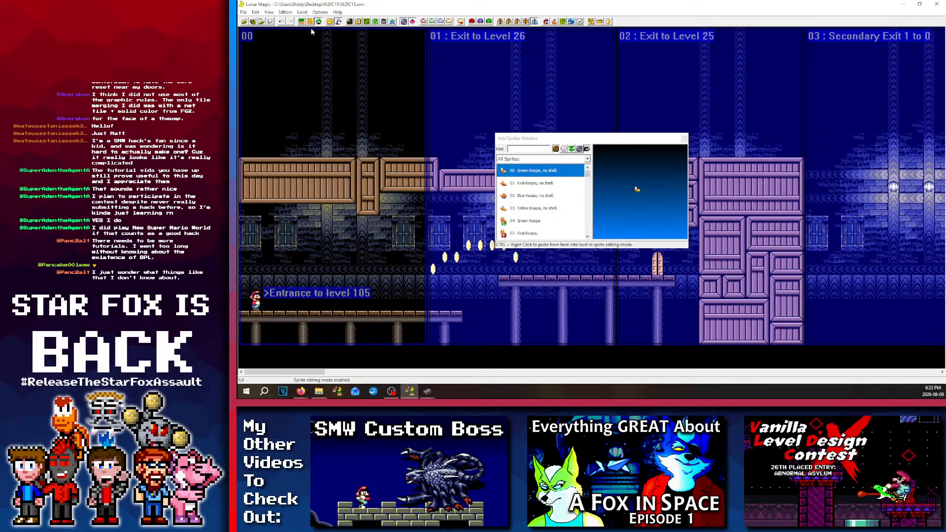
pyautogui.click(339, 22)
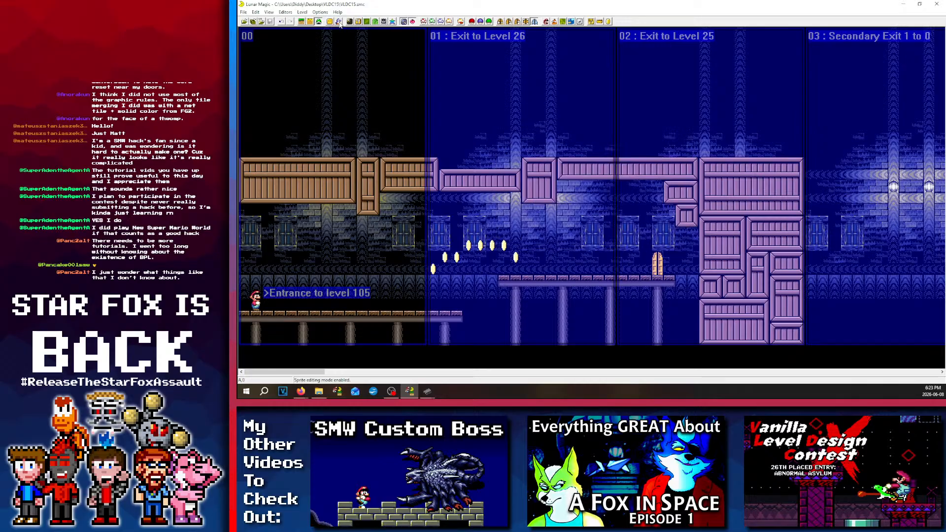
pyautogui.click(339, 23)
# Step: Filter the sprite list and select sprite B0, the reflecting stream of Boo Buddies
pyautogui.scroll(-20, 532, 197)
pyautogui.scroll(-5, 531, 193)
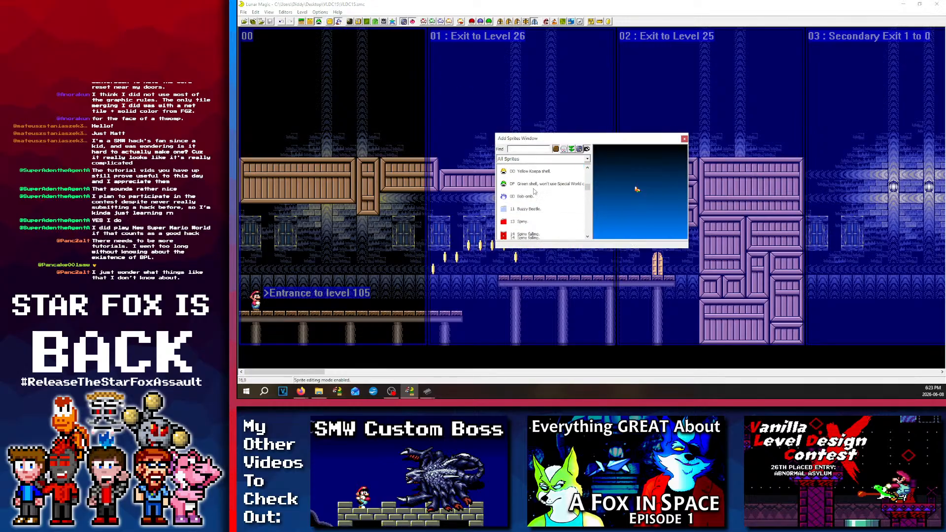
pyautogui.scroll(-8, 538, 194)
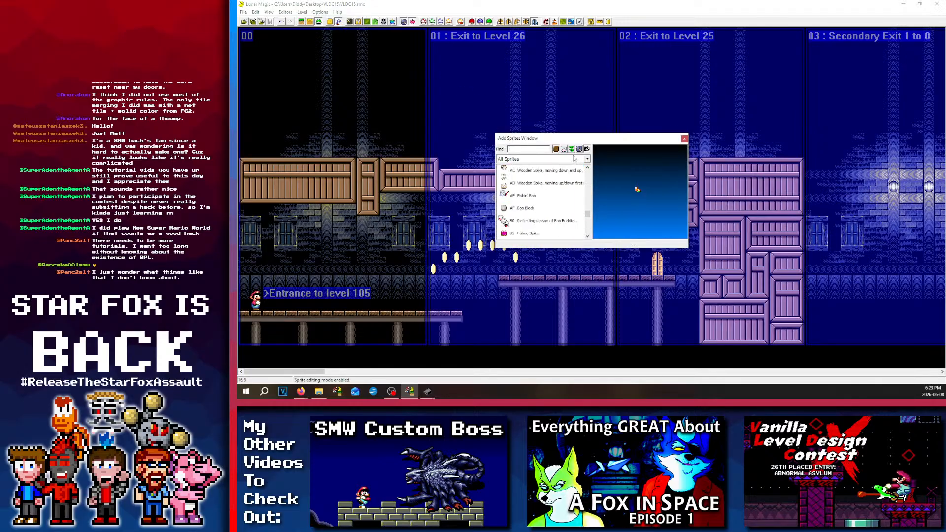
pyautogui.click(564, 149)
pyautogui.scroll(-5, 516, 207)
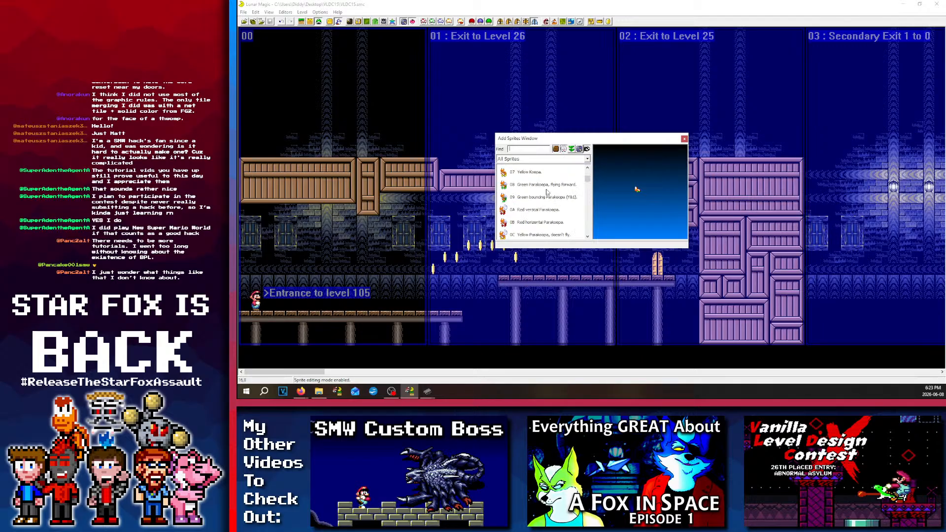
pyautogui.scroll(-4, 516, 210)
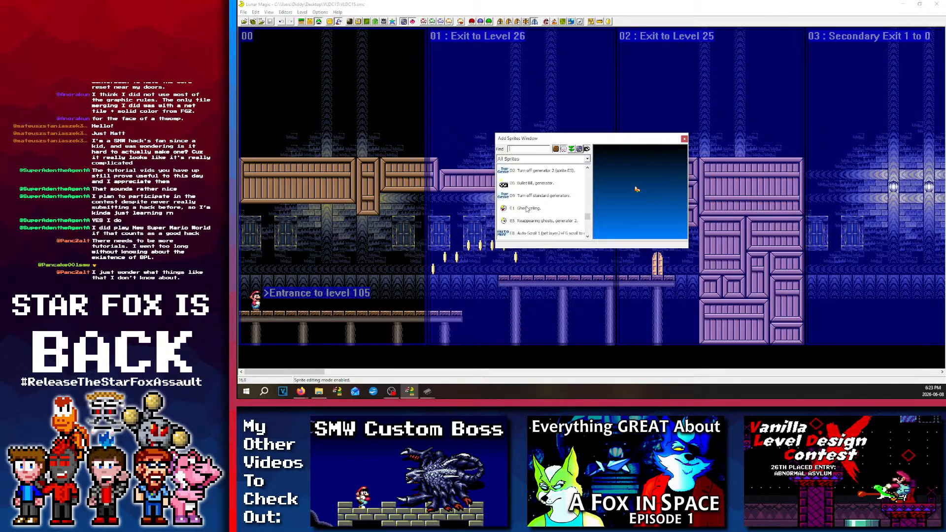
pyautogui.scroll(1, 526, 187)
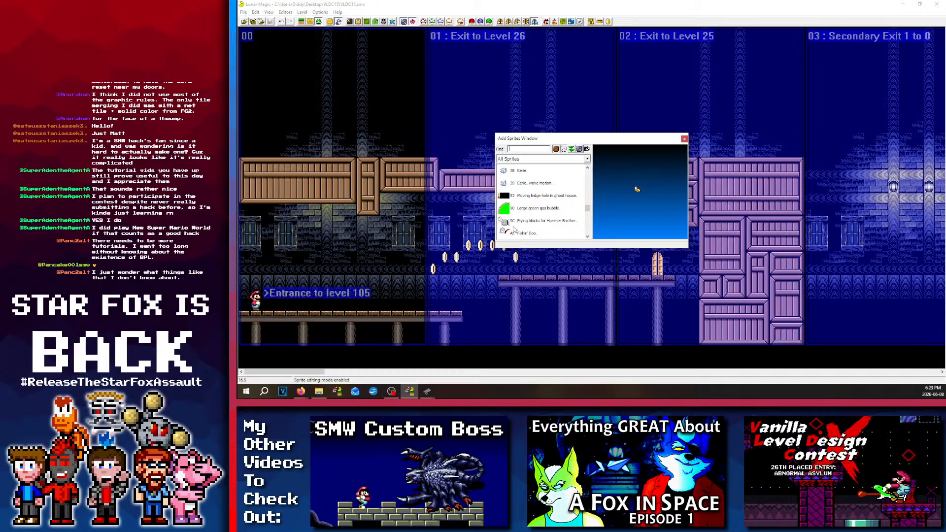
pyautogui.scroll(-1, 514, 229)
pyautogui.click(510, 222)
# Step: Place a reflecting stream of Boo Buddies above the raised wooden platform in screen 01
pyautogui.moveTo(514, 138); pyautogui.dragTo(655, 118)
pyautogui.rightClick(547, 240)
pyautogui.moveTo(548, 240); pyautogui.dragTo(571, 240)
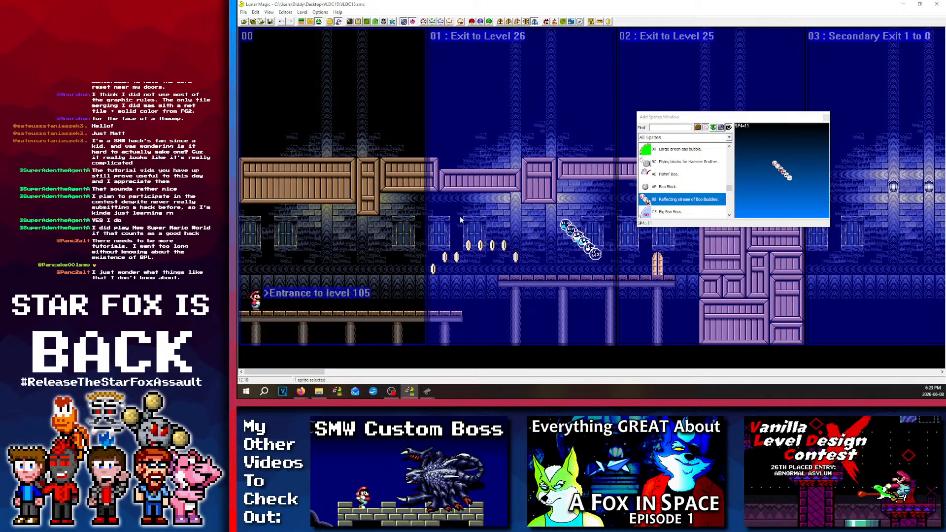
# Step: Place a second reflecting stream of Boo Buddies just above the coin arc in screen 01 and save the level
pyautogui.rightClick(481, 227)
pyautogui.click(486, 217)
pyautogui.moveTo(484, 211); pyautogui.dragTo(473, 209)
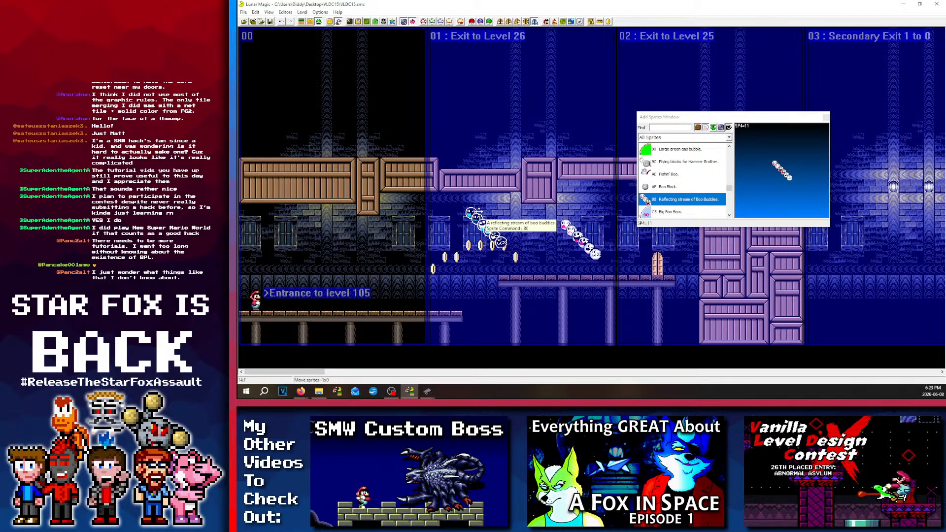
pyautogui.click(471, 209)
pyautogui.click(400, 136)
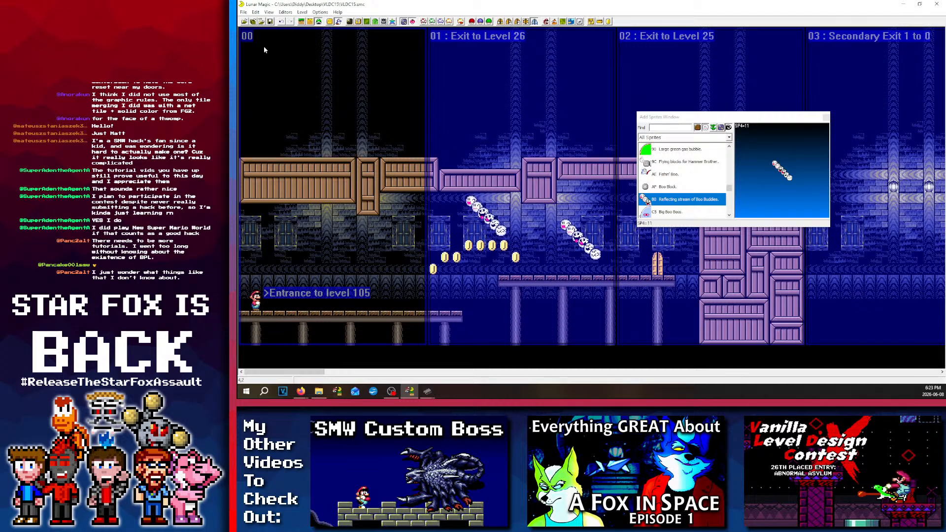
pyautogui.hotkey('ctrl', 's')
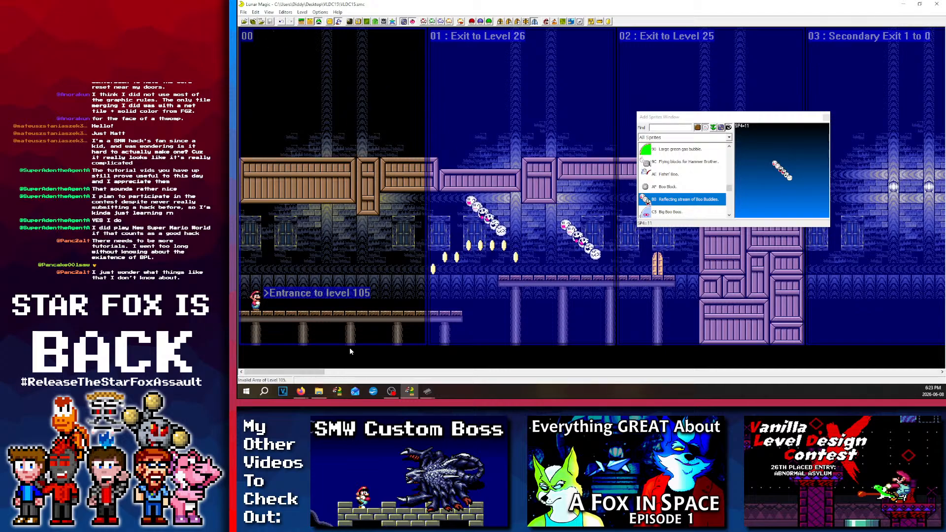
# Step: Switch to File Explorer and launch the VLDC15 ROM from the VLDC15 folder in the Snes9x emulator
pyautogui.click(318, 391)
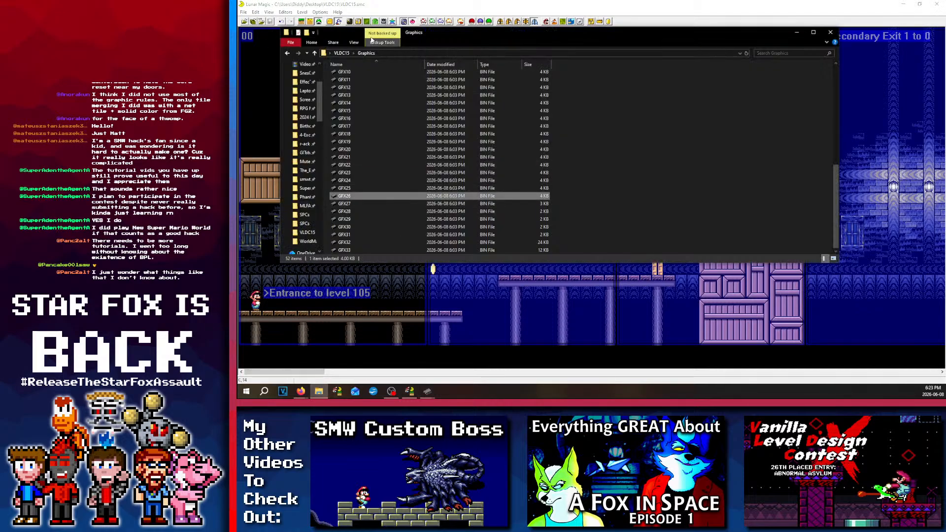
pyautogui.hotkey('alt', 'Up')
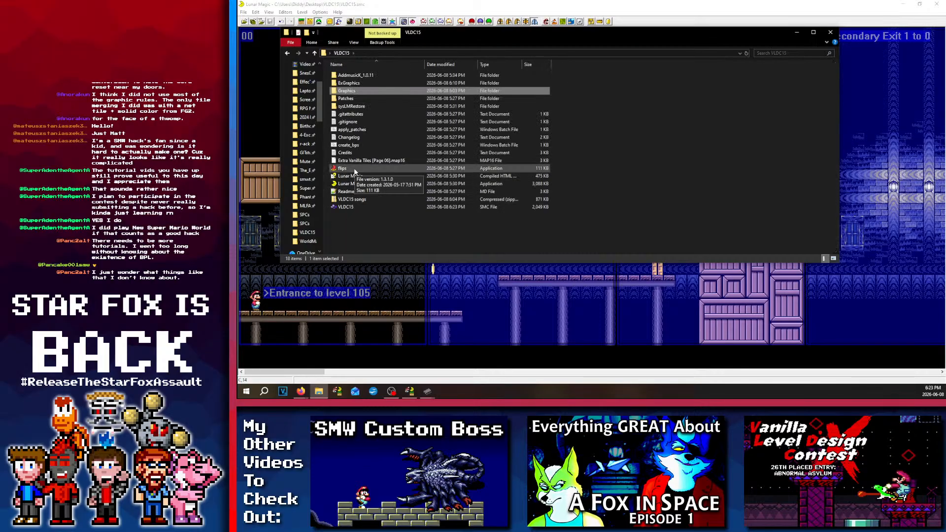
pyautogui.click(350, 208)
pyautogui.doubleClick(351, 208)
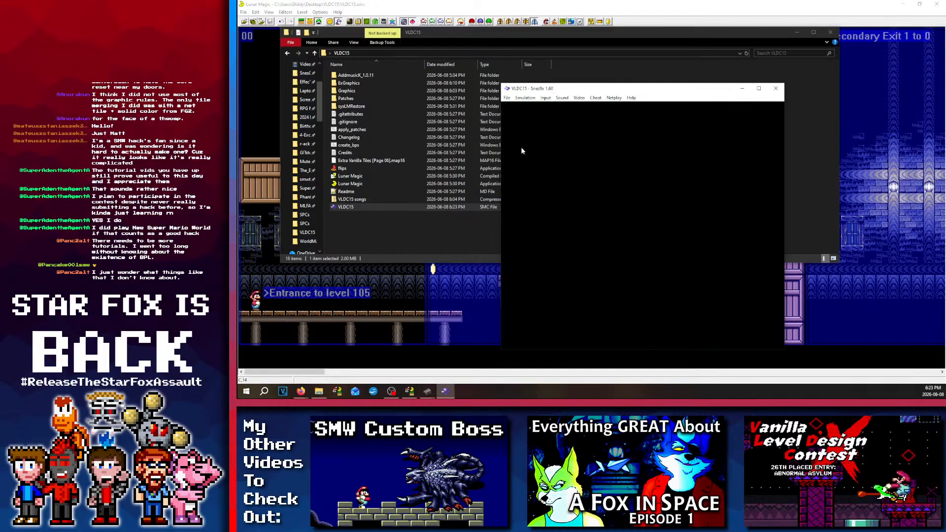
pyautogui.press('space')
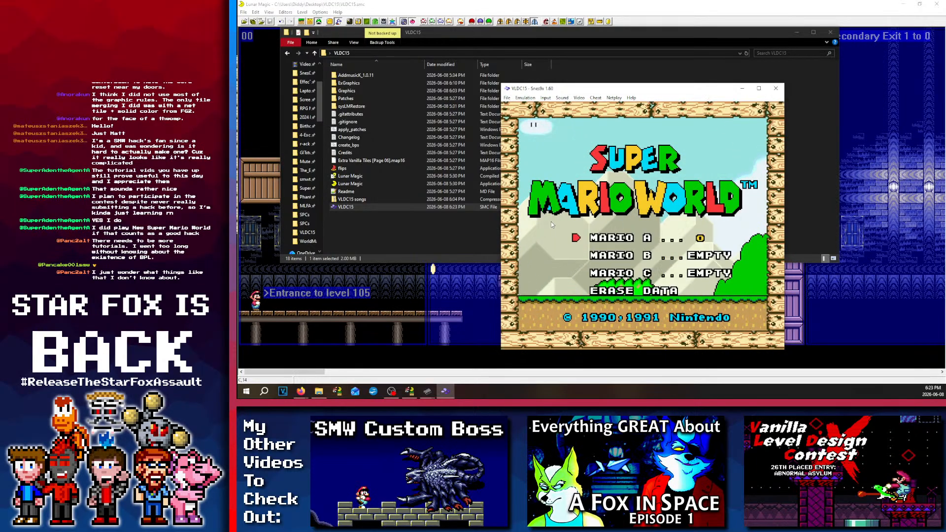
pyautogui.press('space')
pyautogui.press('space')
pyautogui.press('Tab')
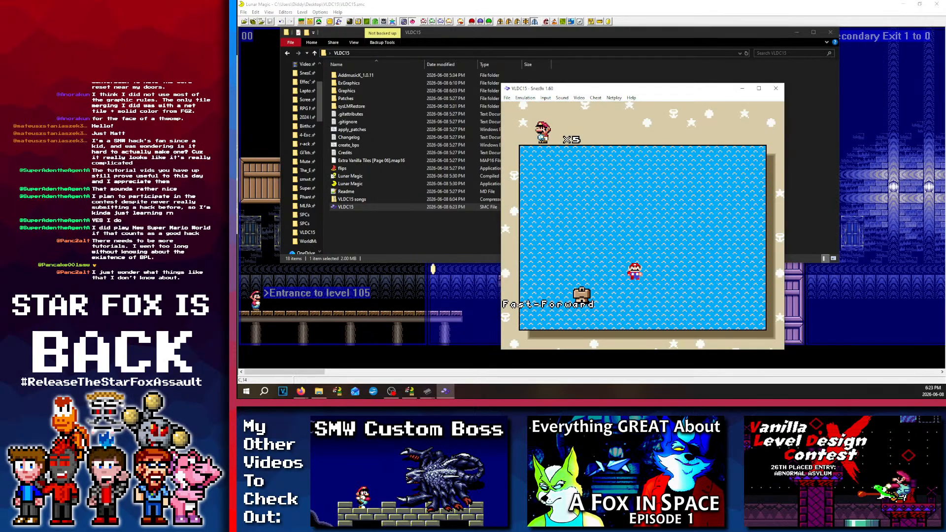
# Step: Reset the game and erase the Mario A save data
pyautogui.press('BackSpace')
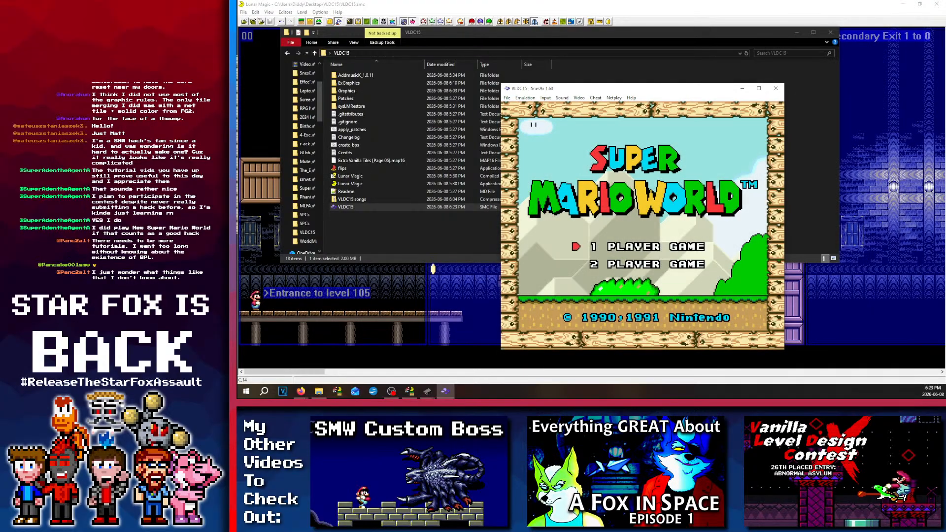
pyautogui.press('space')
pyautogui.press('Up')
pyautogui.press('space')
pyautogui.press('space')
pyautogui.press('Up')
pyautogui.press('space')
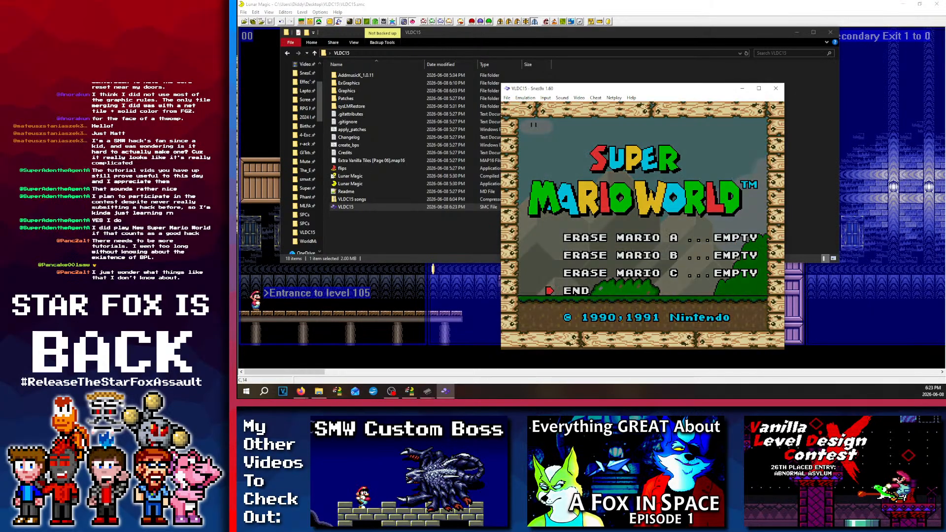
# Step: Start a new one-player game in slot Mario A, skip the welcome message and enter the Tectonic Complex level
pyautogui.press('Tab')
pyautogui.press('space')
pyautogui.press('space')
pyautogui.press('space')
pyautogui.press('Tab')
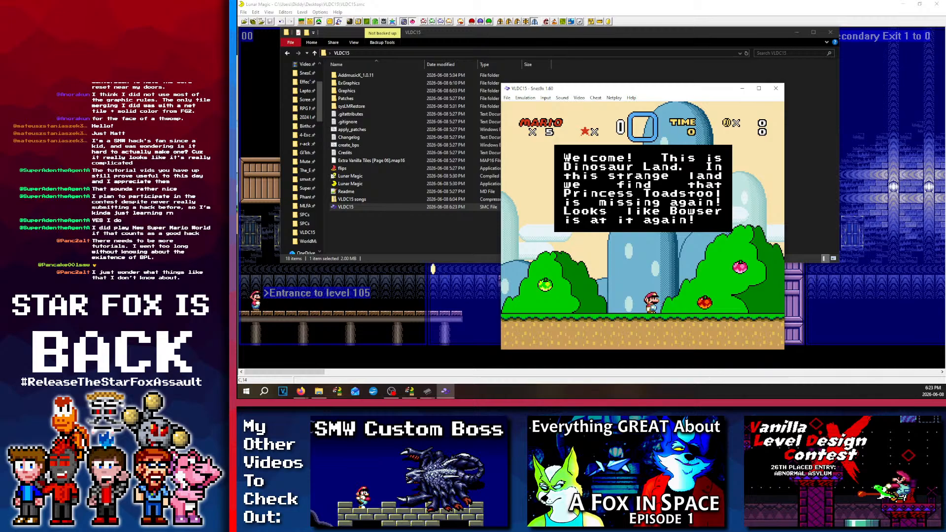
pyautogui.press('space')
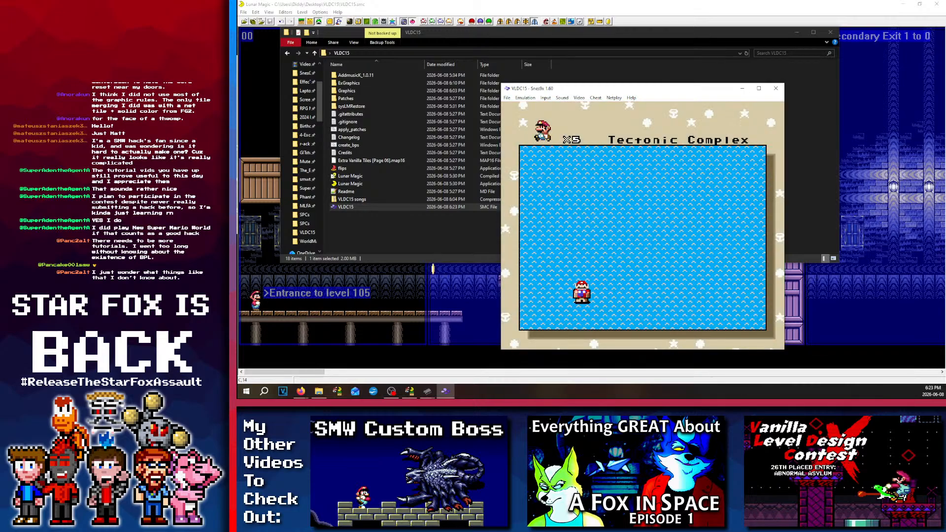
pyautogui.press('Tab')
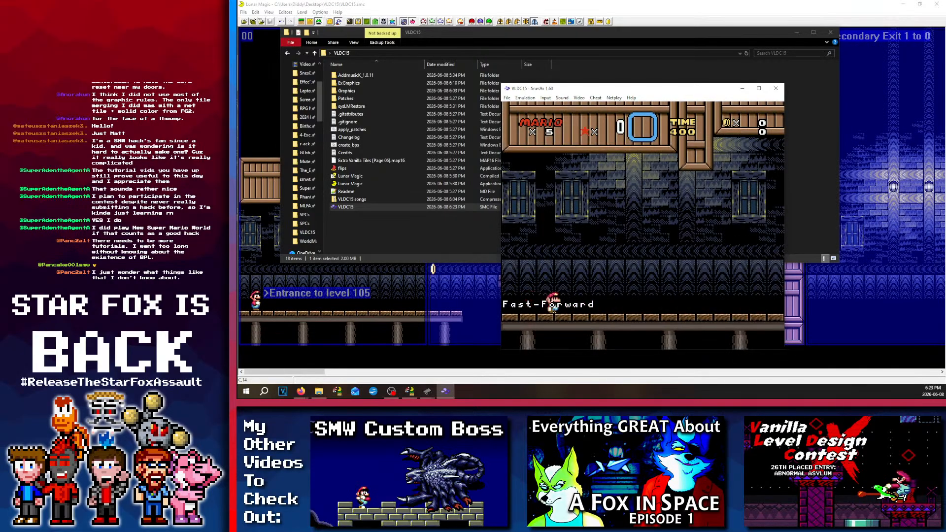
# Step: Playtest the ghost house room in the emulator, running past the two Boo Buddies streams and coins to the door
pyautogui.press('Right')
pyautogui.press('Left')
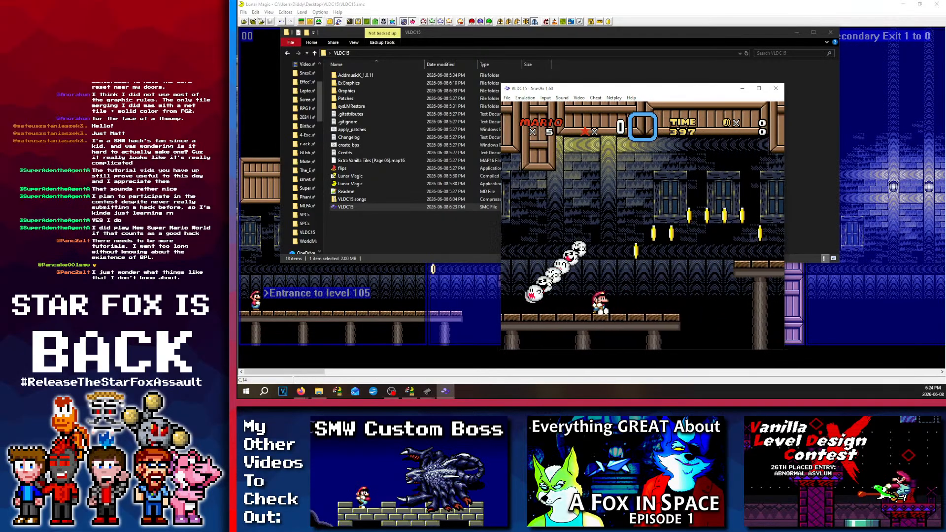
pyautogui.press('Right')
pyautogui.press('c')
pyautogui.press('Left')
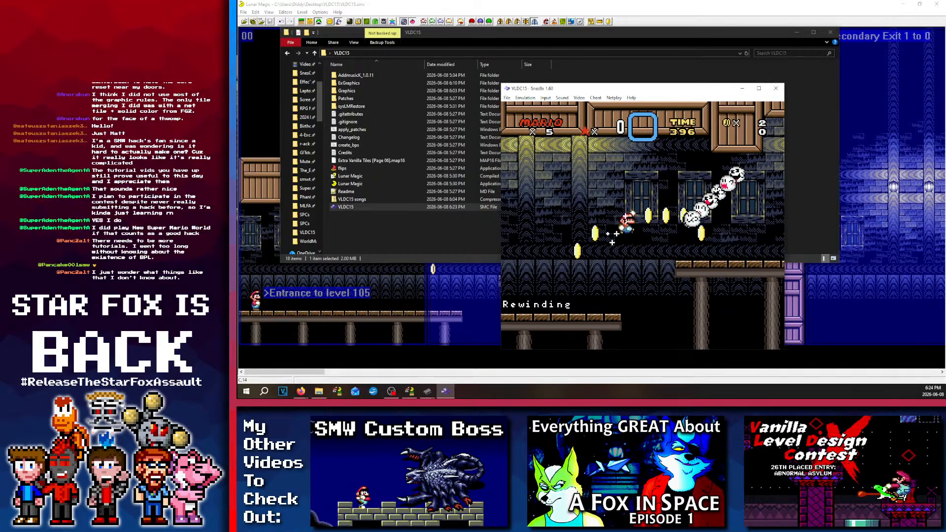
pyautogui.press('c')
pyautogui.press('Left')
pyautogui.press('Right')
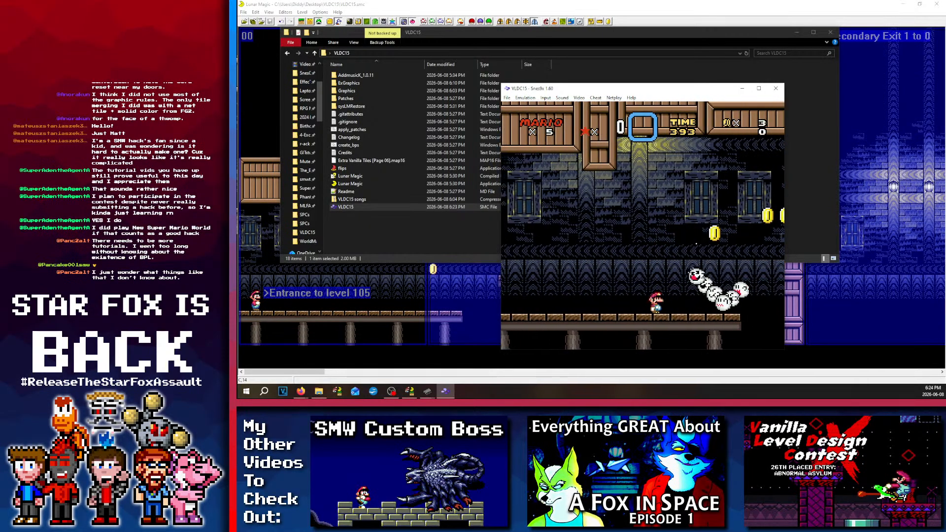
pyautogui.press('Right')
pyautogui.press('c')
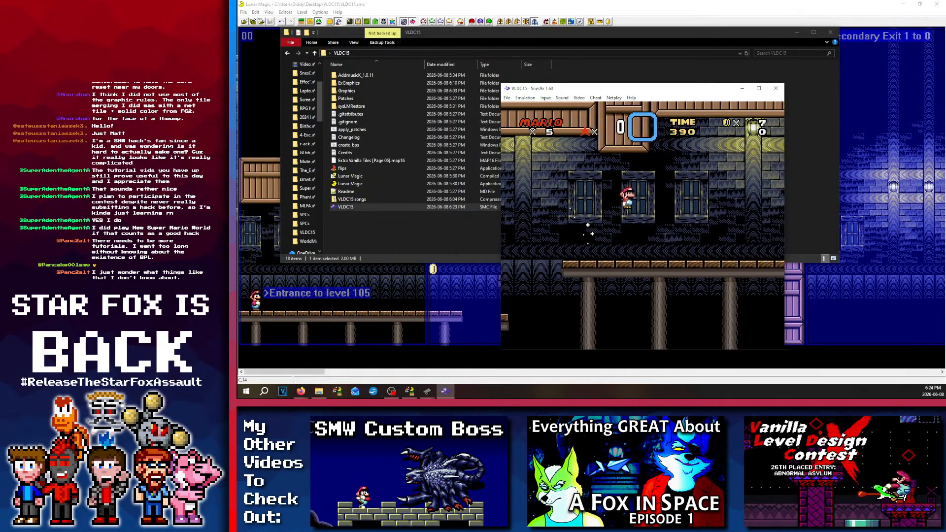
pyautogui.press('Right')
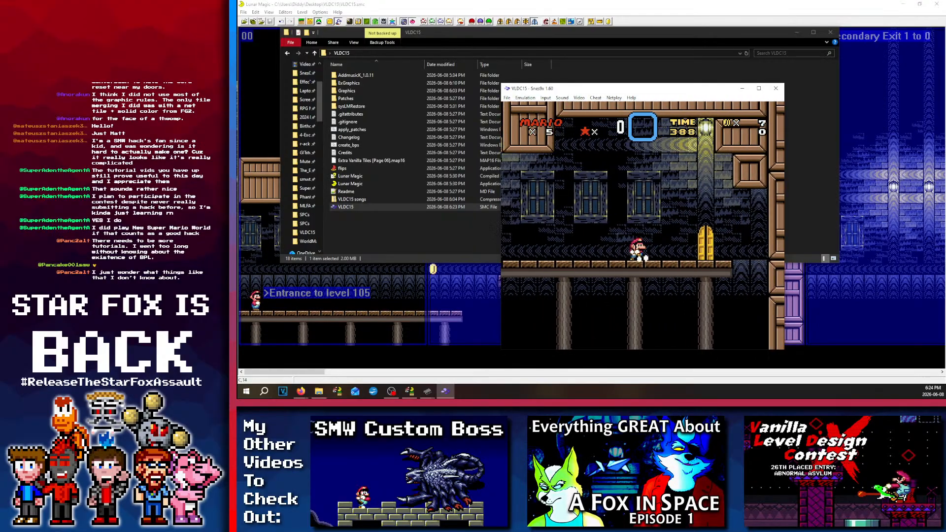
# Step: Go through the door, run through the room behind it, and reload the save state on the overworld
pyautogui.press('Up')
pyautogui.press('Tab')
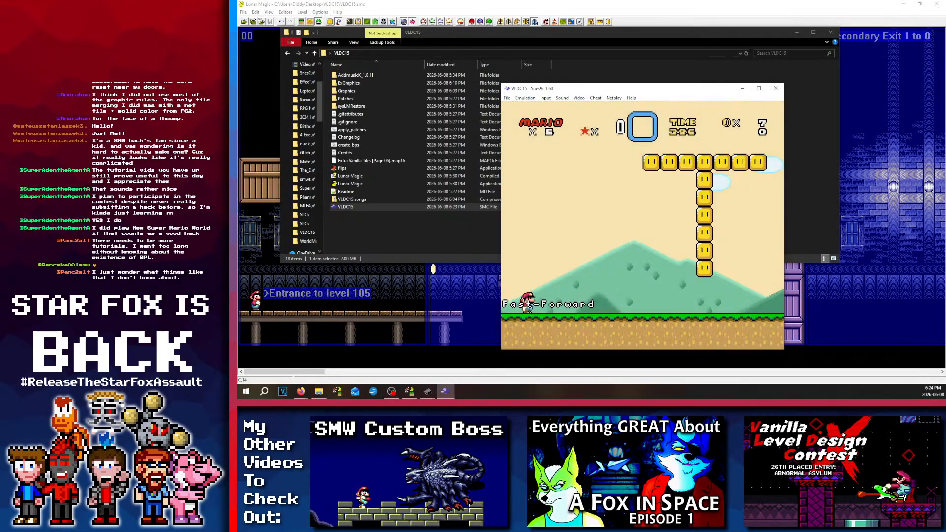
pyautogui.press('Right')
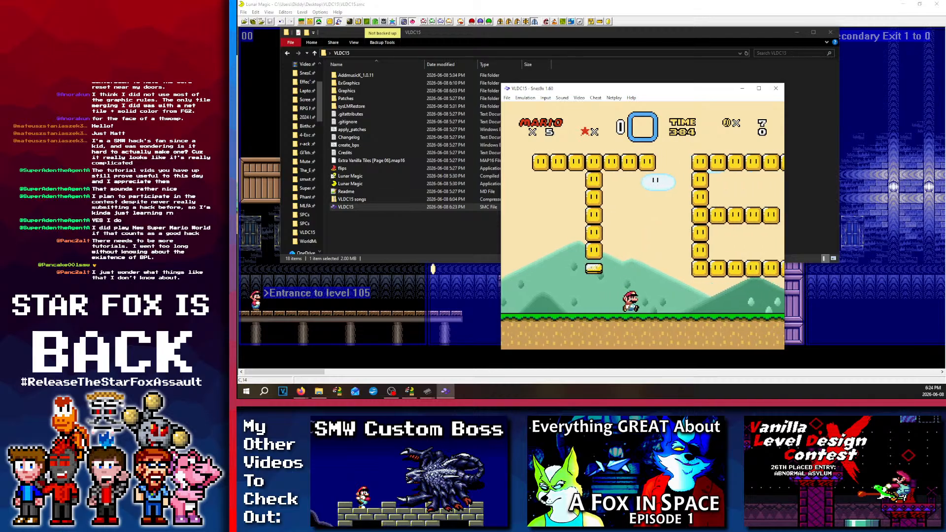
pyautogui.press('c')
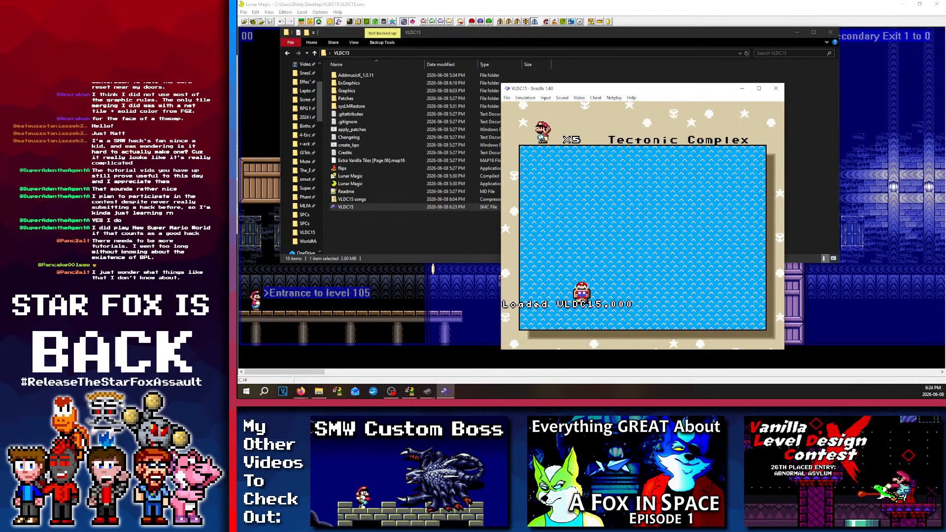
# Step: Switch to Lunar Magic and examine the first screens of the level along with the ghost sprites in the sprite list
pyautogui.click(274, 92)
pyautogui.hscroll(8, 492, 129)
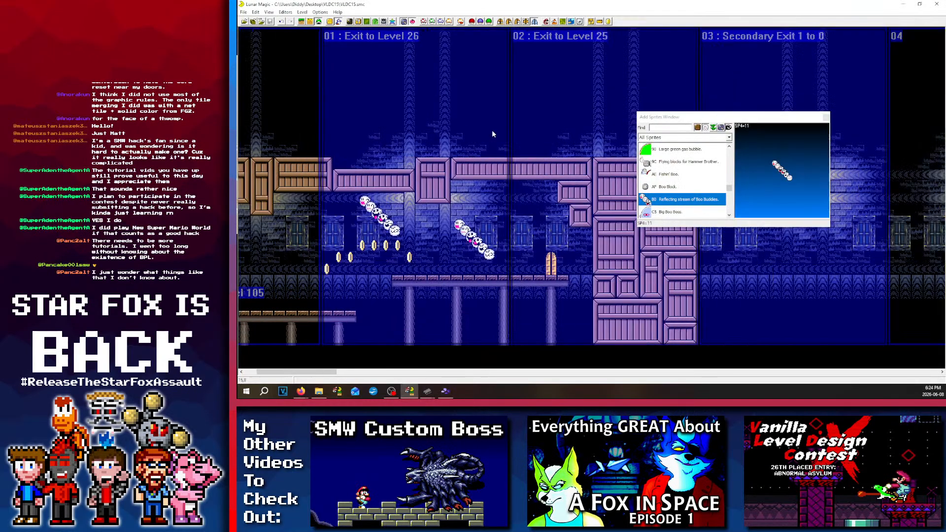
pyautogui.hscroll(-8, 491, 130)
pyautogui.hscroll(7, 532, 143)
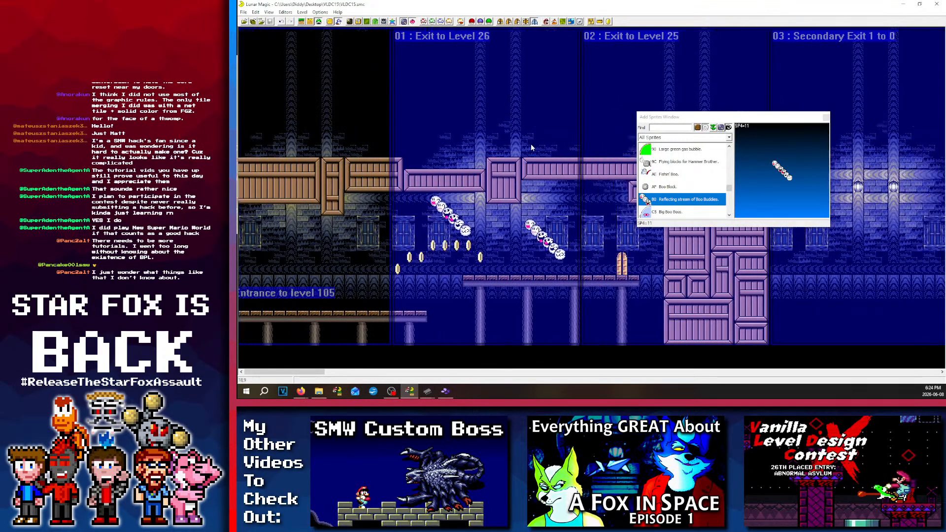
pyautogui.hscroll(-6, 576, 131)
pyautogui.hscroll(6, 600, 132)
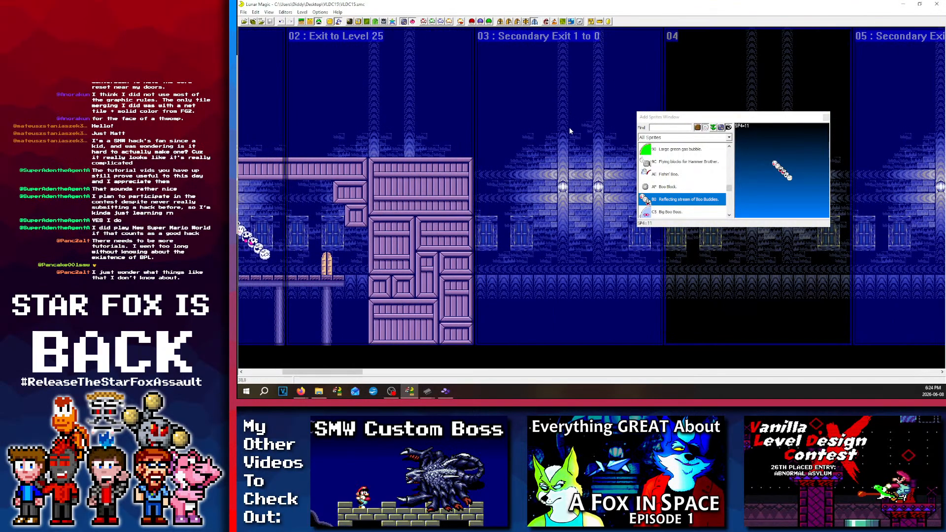
pyautogui.hscroll(-6, 569, 127)
pyautogui.hscroll(-1, 568, 160)
pyautogui.scroll(-1, 662, 172)
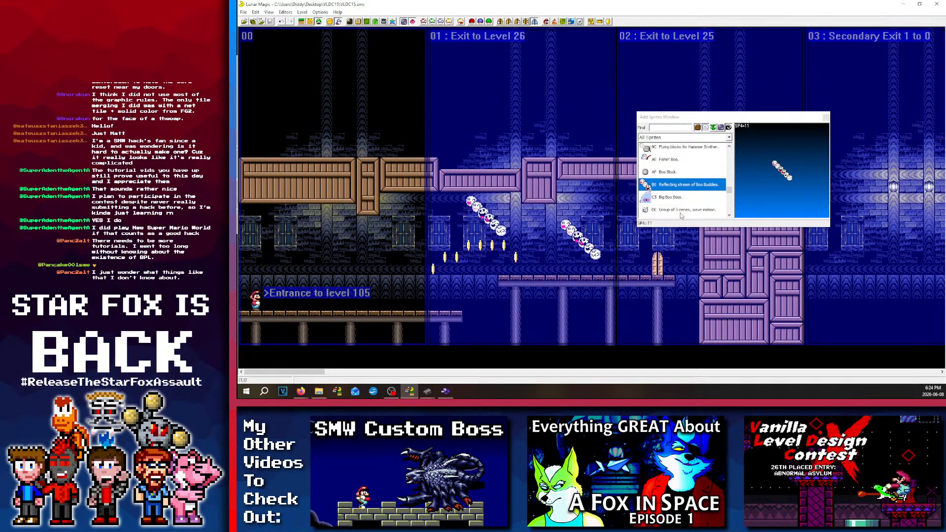
pyautogui.scroll(3, 662, 172)
pyautogui.hscroll(1, 608, 168)
pyautogui.scroll(4, 663, 178)
pyautogui.hscroll(3, 608, 167)
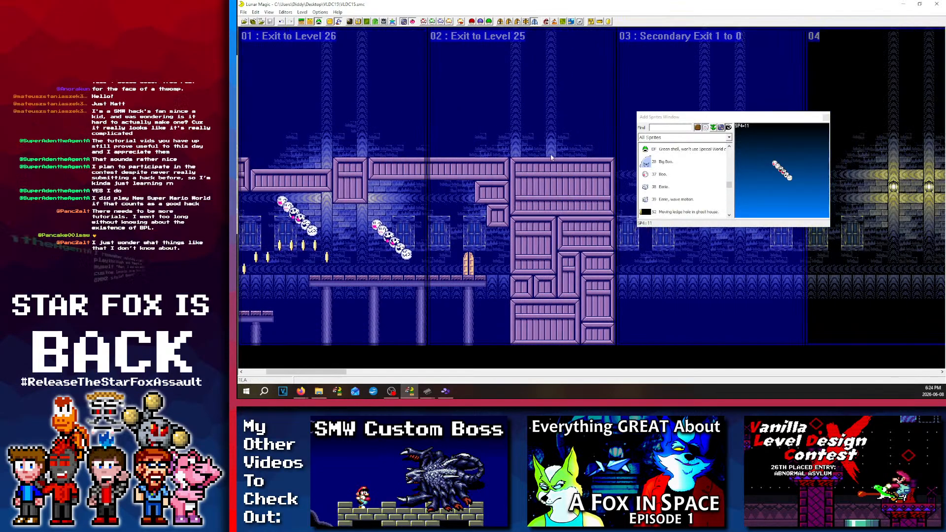
pyautogui.hscroll(-4, 546, 161)
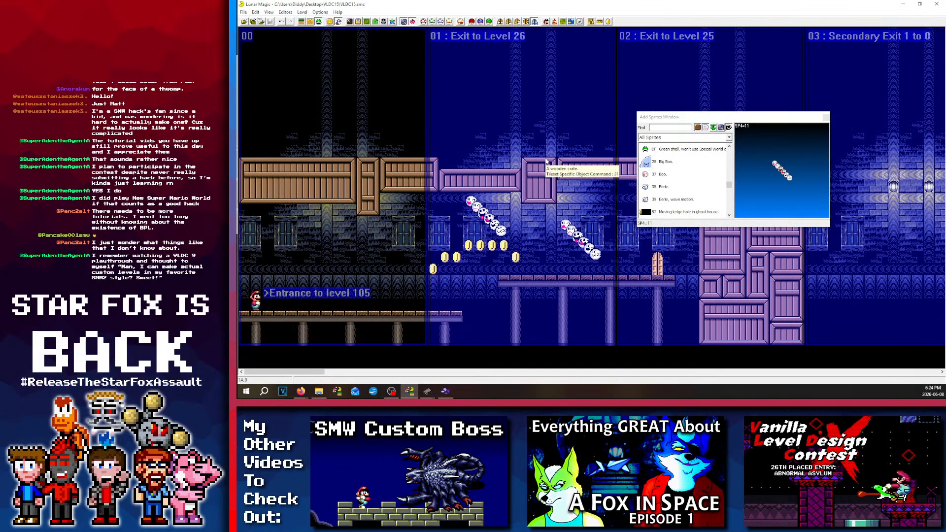
pyautogui.hscroll(9, 545, 159)
pyautogui.hscroll(-6, 544, 159)
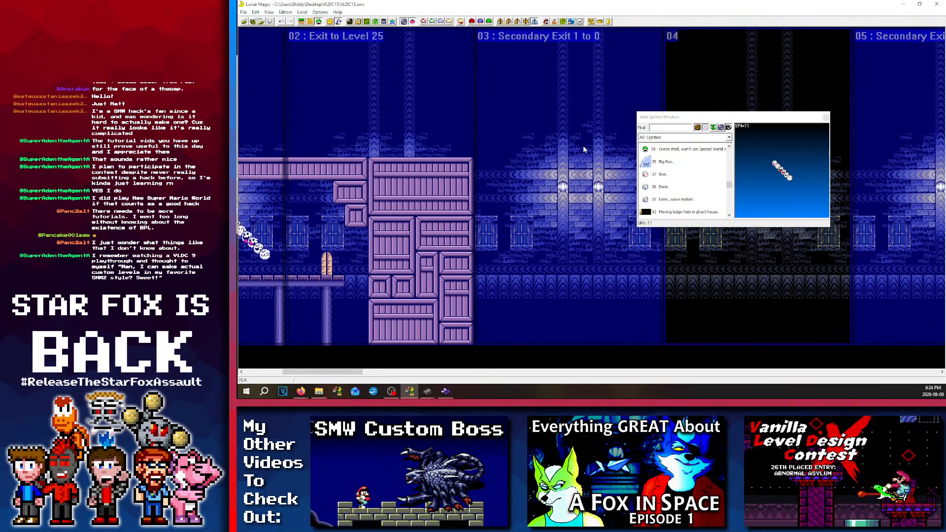
# Step: Move the Add Sprites Window aside and look over the level from the entrance through screen 07
pyautogui.click(696, 118)
pyautogui.moveTo(696, 119); pyautogui.dragTo(737, 115)
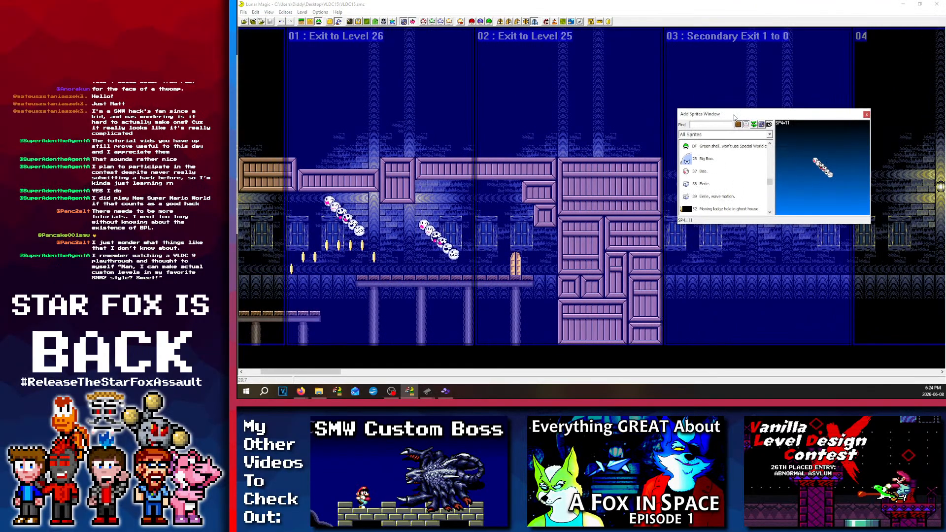
pyautogui.hscroll(10, 592, 84)
pyautogui.hscroll(3, 564, 130)
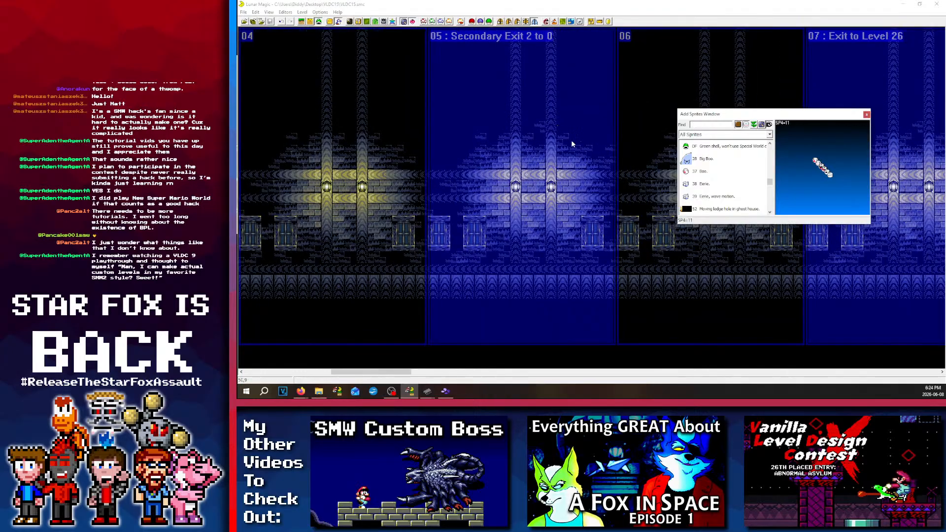
pyautogui.hscroll(-11, 584, 159)
pyautogui.hscroll(-4, 584, 158)
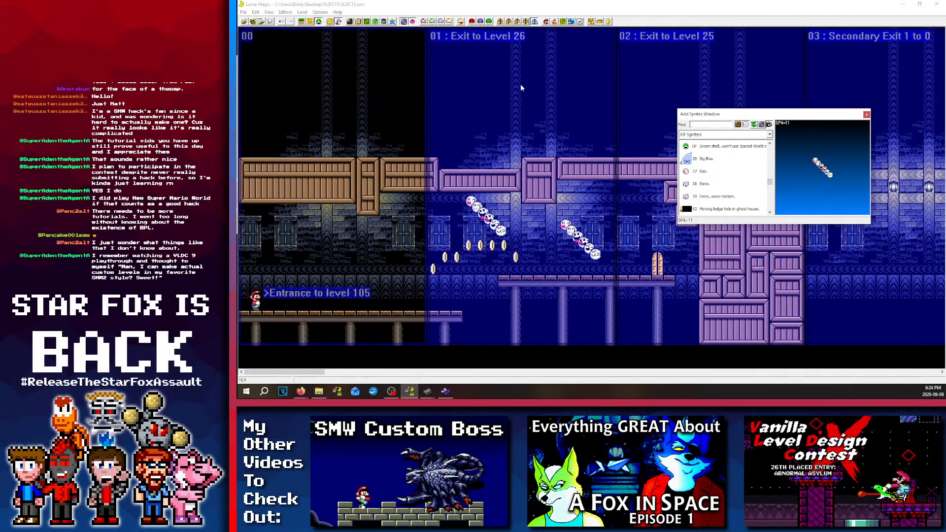
pyautogui.hscroll(4, 520, 83)
pyautogui.hscroll(-3, 386, 94)
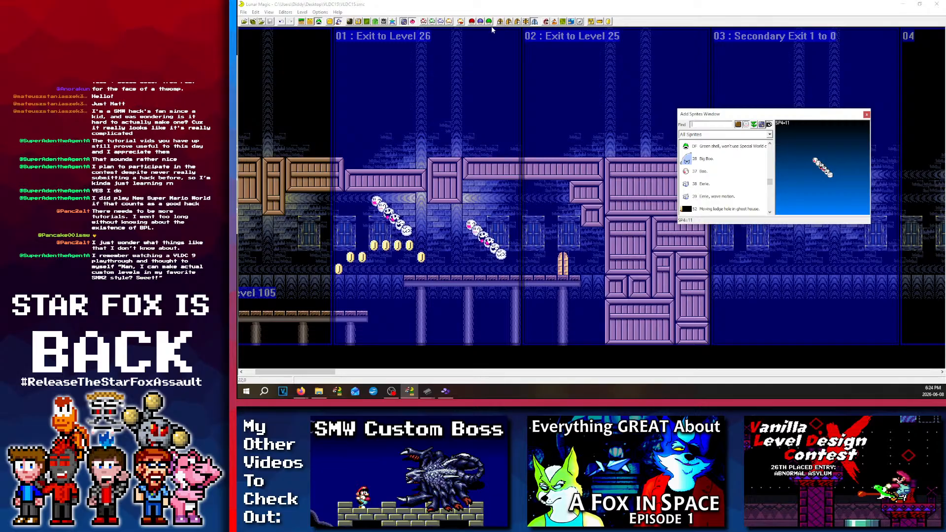
pyautogui.hscroll(-3, 456, 143)
pyautogui.hscroll(5, 449, 155)
pyautogui.hscroll(-5, 436, 145)
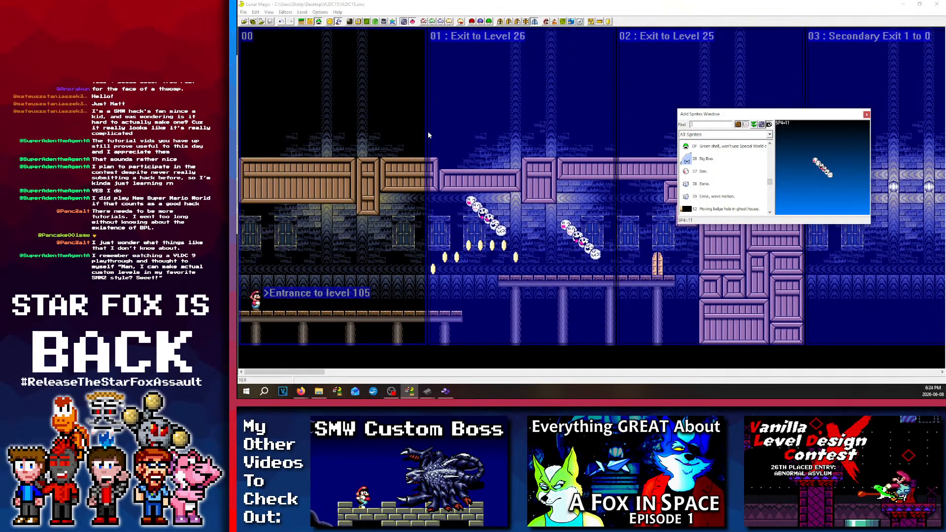
# Step: Switch to Layer 1 editing mode and bring the ceiling crates of screens 01 and 02 into view
pyautogui.moveTo(425, 125); pyautogui.dragTo(412, 191)
pyautogui.click(301, 21)
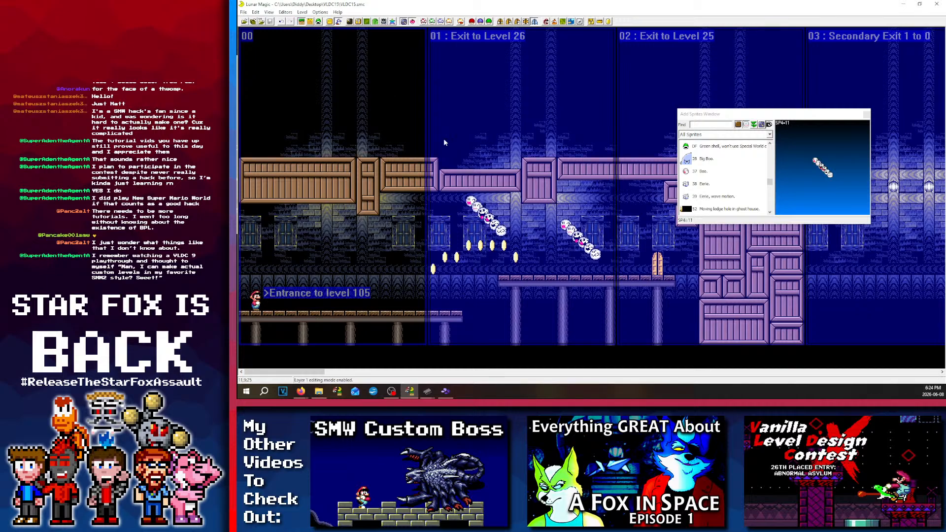
pyautogui.moveTo(403, 133); pyautogui.dragTo(427, 129)
pyautogui.hscroll(5, 402, 151)
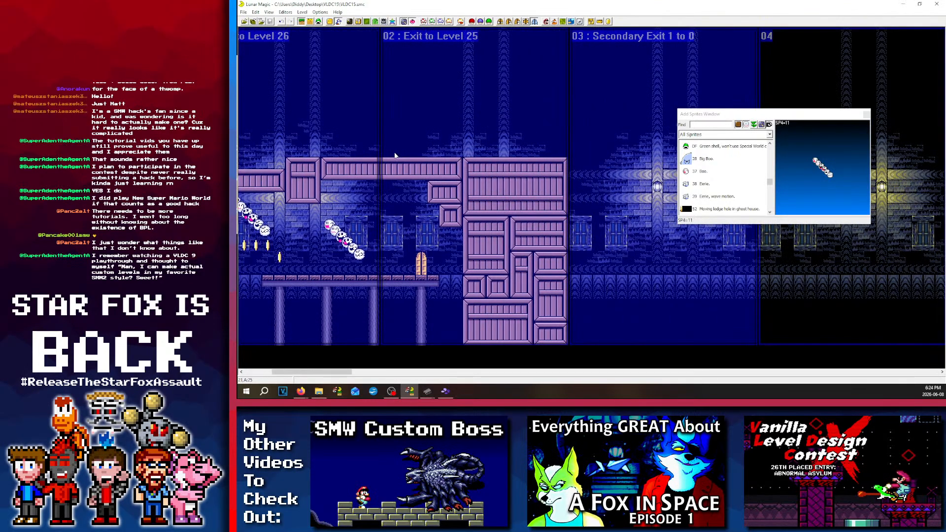
pyautogui.hscroll(-5, 394, 155)
pyautogui.hscroll(4, 392, 165)
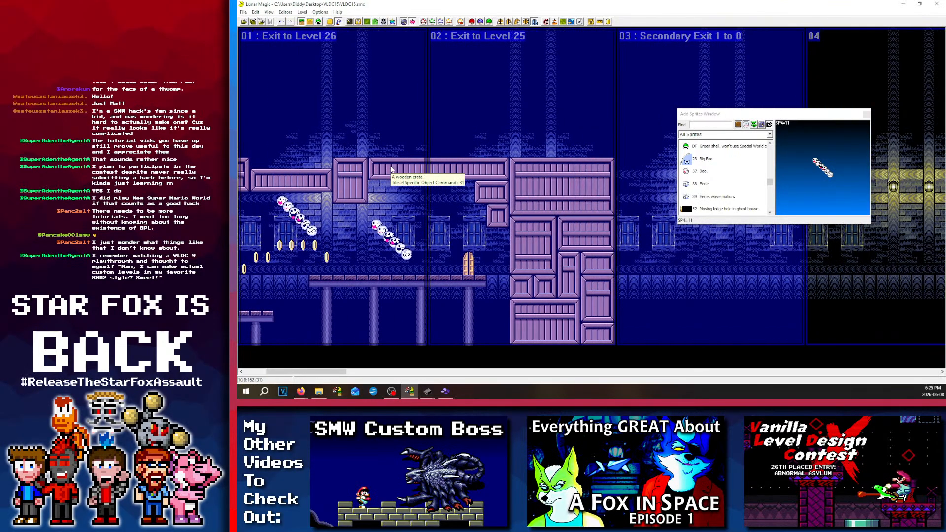
# Step: Shorten the long ceiling crate before the door area to about 6 tiles by pulling in its left end
pyautogui.click(392, 169)
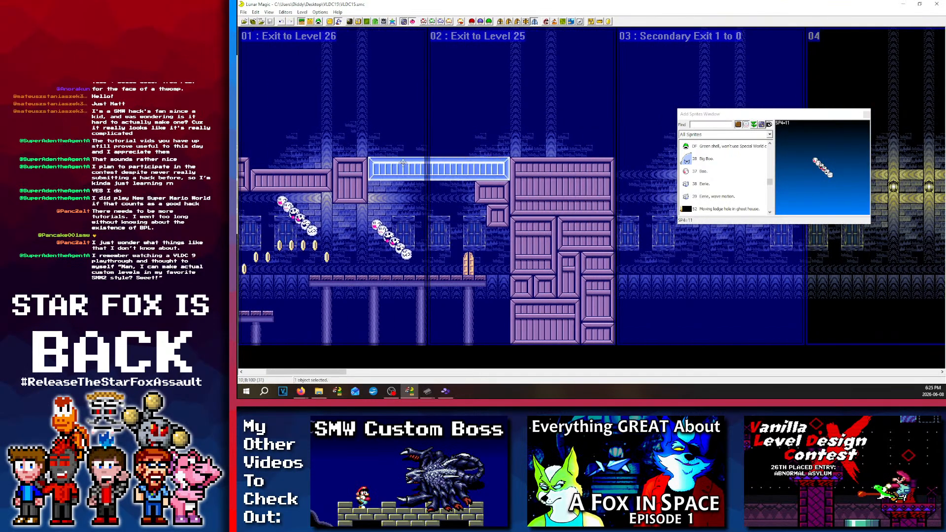
pyautogui.click(374, 126)
pyautogui.hscroll(-4, 369, 143)
pyautogui.hscroll(5, 424, 178)
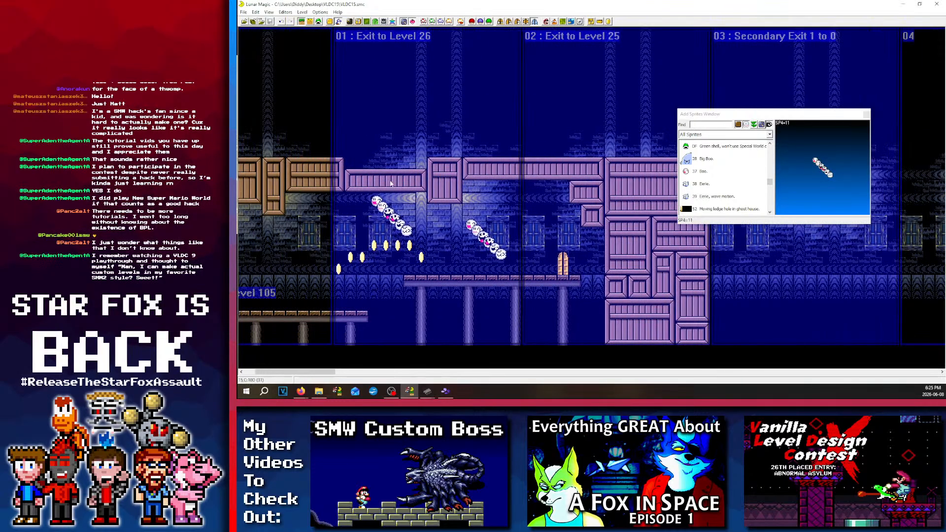
pyautogui.click(330, 168)
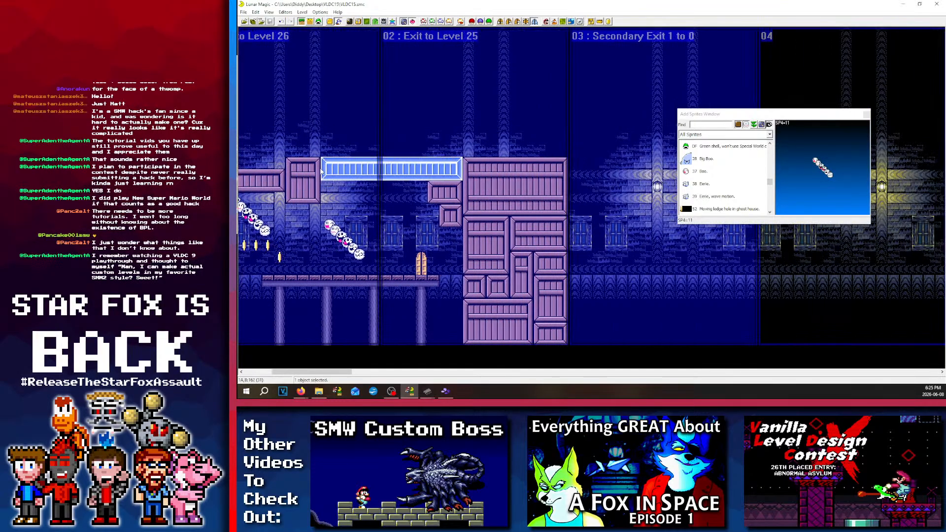
pyautogui.moveTo(322, 171); pyautogui.dragTo(393, 170)
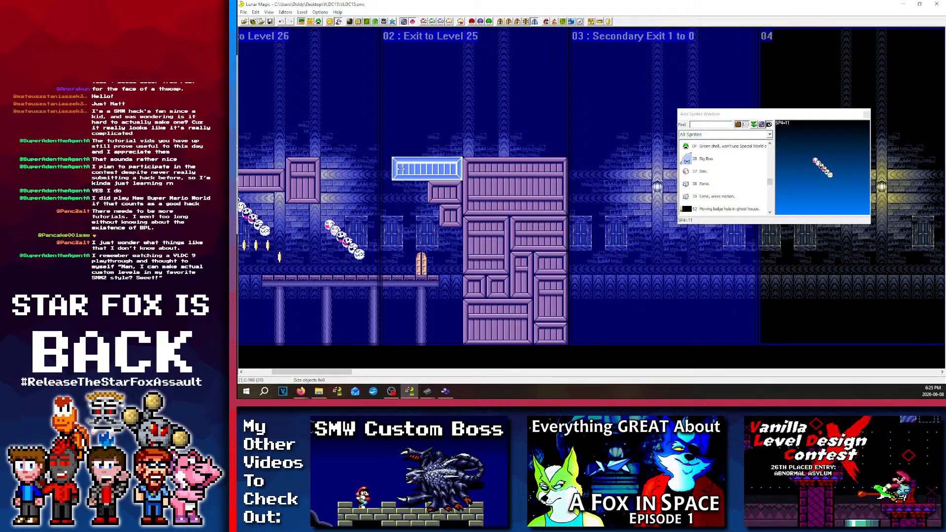
pyautogui.click(411, 144)
# Step: Place a copy of the shortened ceiling crate in the gap on its left
pyautogui.click(407, 168)
pyautogui.rightClick(330, 162)
pyautogui.click(339, 129)
pyautogui.hscroll(-3, 345, 134)
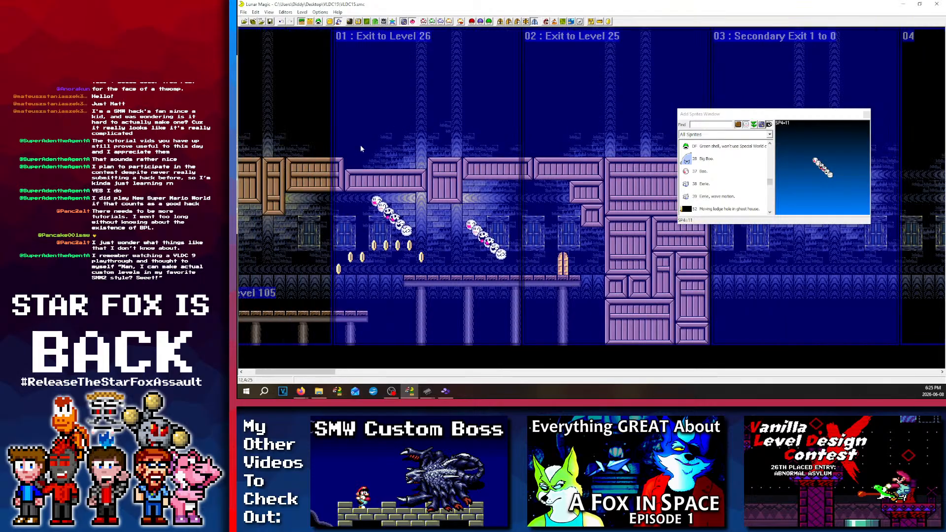
pyautogui.hscroll(-2, 360, 147)
pyautogui.hscroll(4, 393, 154)
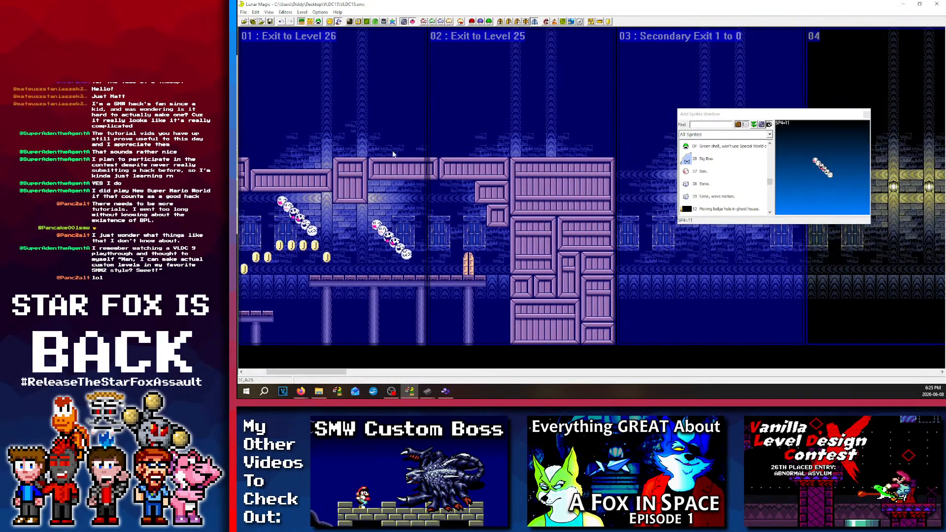
# Step: Resize the two matching ceiling crates so the left one spans about 4 tiles and the right one about 8
pyautogui.moveTo(439, 184); pyautogui.dragTo(422, 169)
pyautogui.click(439, 171)
pyautogui.click(428, 129)
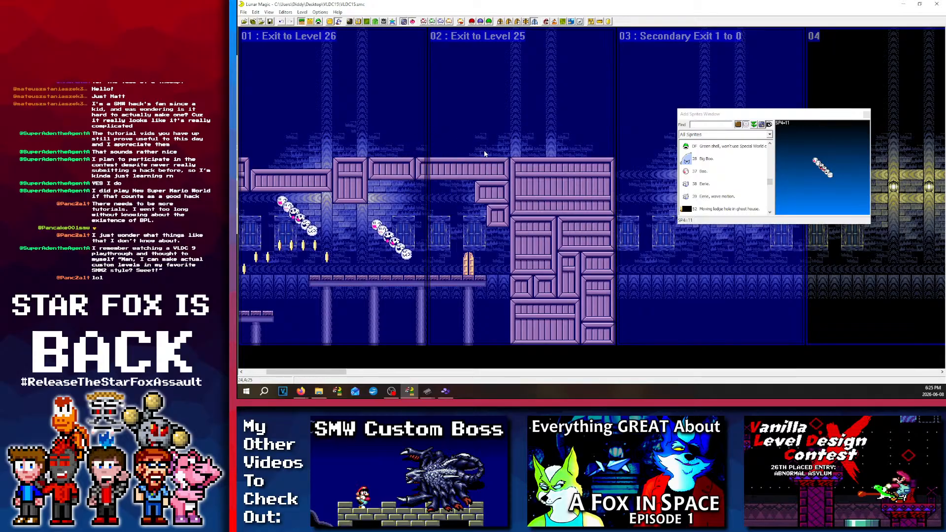
# Step: Shorten the 8-tile ceiling crate to about 4 tiles and fill the gap on its right with a copy
pyautogui.hscroll(-4, 495, 172)
pyautogui.hscroll(5, 498, 175)
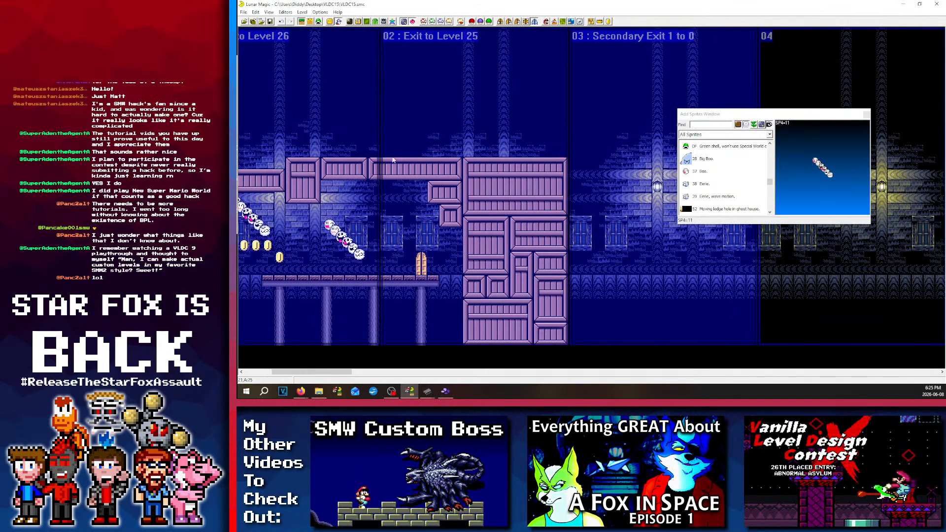
pyautogui.hscroll(-2, 393, 160)
pyautogui.hscroll(1, 477, 155)
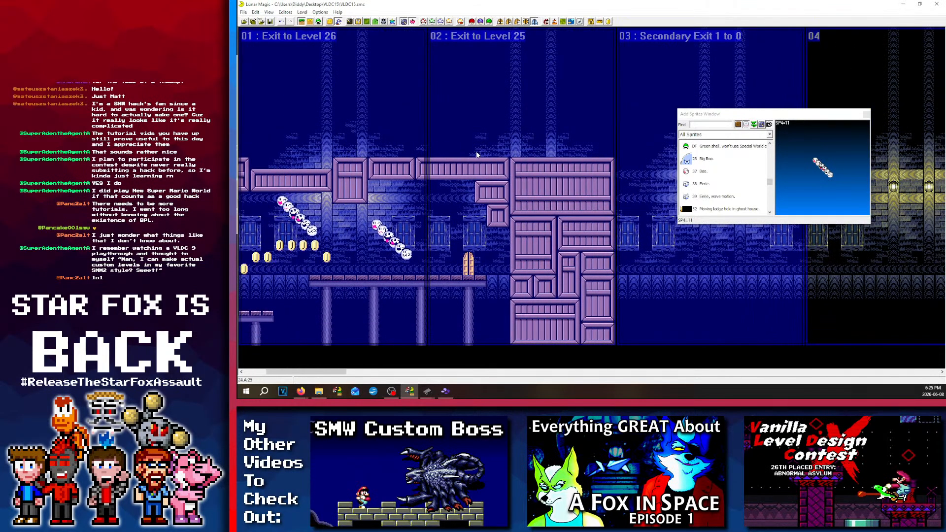
pyautogui.click(477, 167)
pyautogui.moveTo(502, 166); pyautogui.dragTo(458, 166)
pyautogui.rightClick(468, 164)
pyautogui.click(466, 149)
# Step: Examine the shortened ceiling crates and the stepped crates above the door for how well they line up
pyautogui.hscroll(-4, 461, 183)
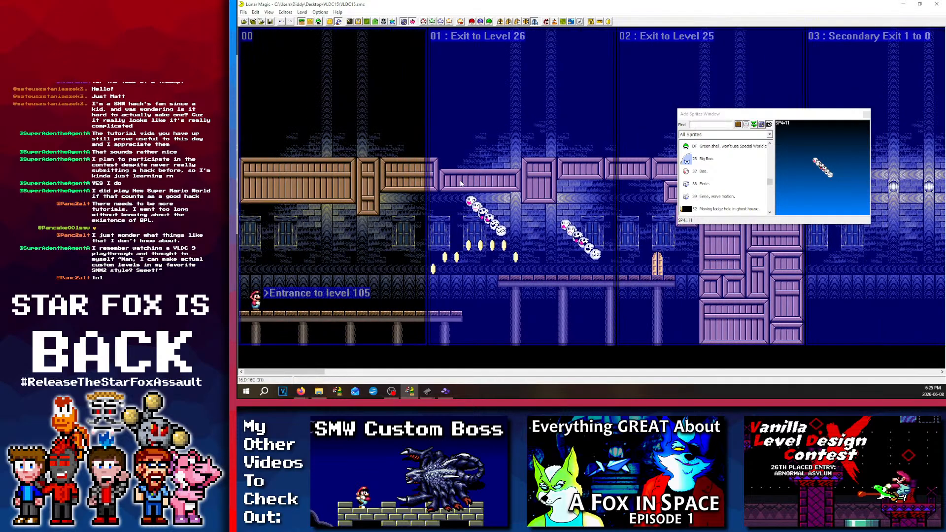
pyautogui.hscroll(5, 461, 196)
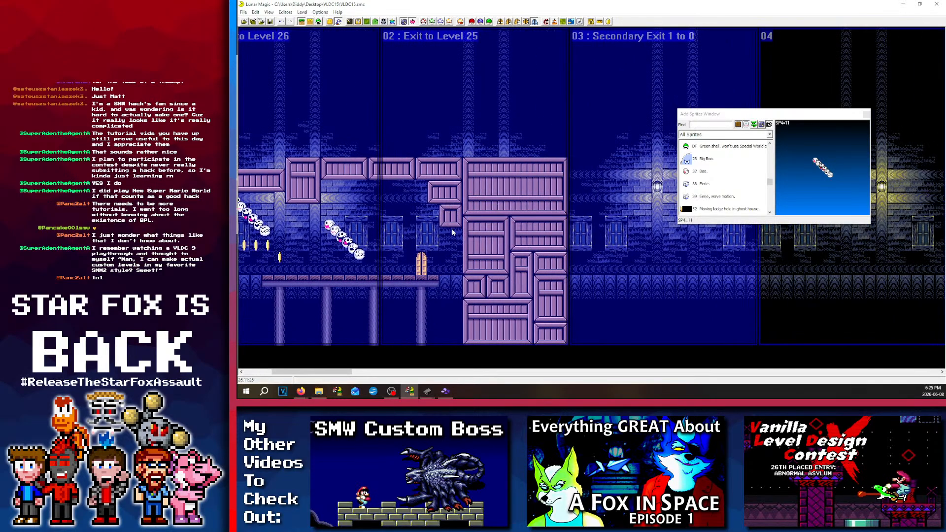
pyautogui.moveTo(455, 237); pyautogui.dragTo(445, 219)
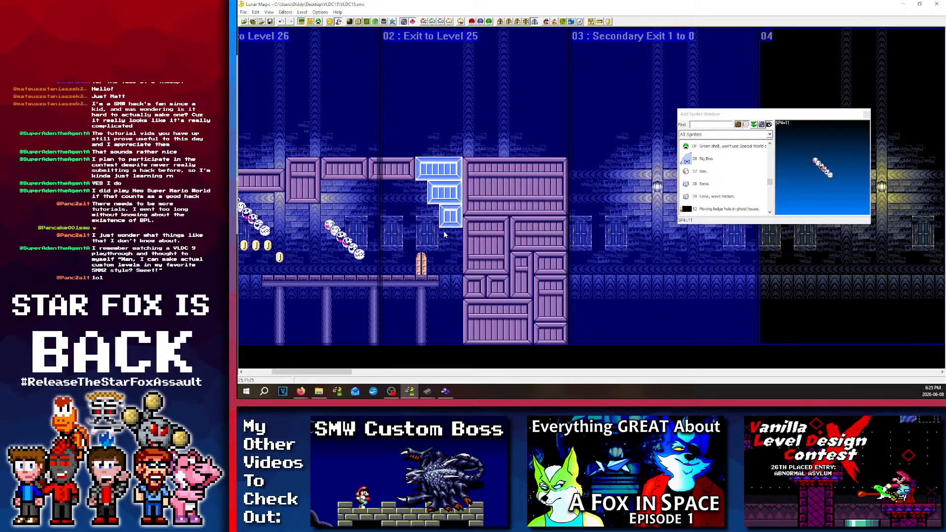
pyautogui.click(444, 235)
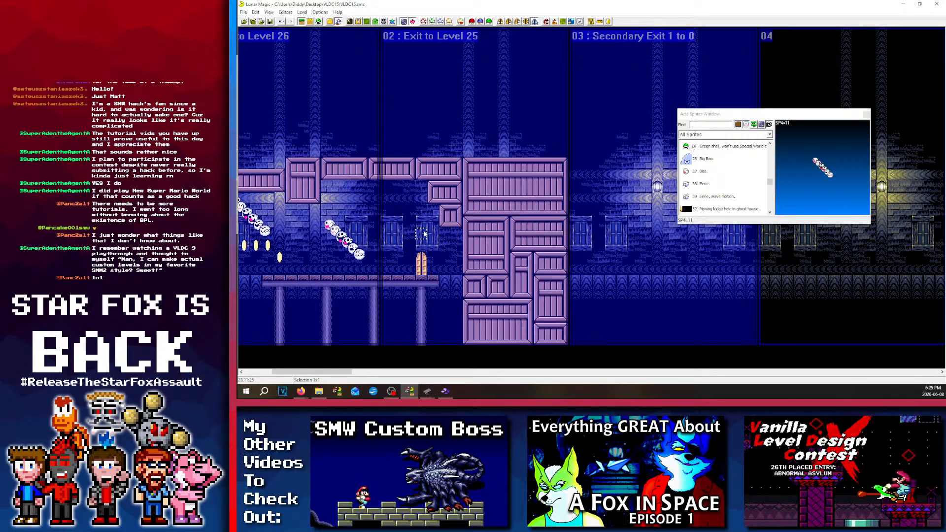
pyautogui.moveTo(463, 154); pyautogui.dragTo(469, 183)
pyautogui.click(427, 234)
pyautogui.click(469, 152)
pyautogui.hscroll(-5, 434, 160)
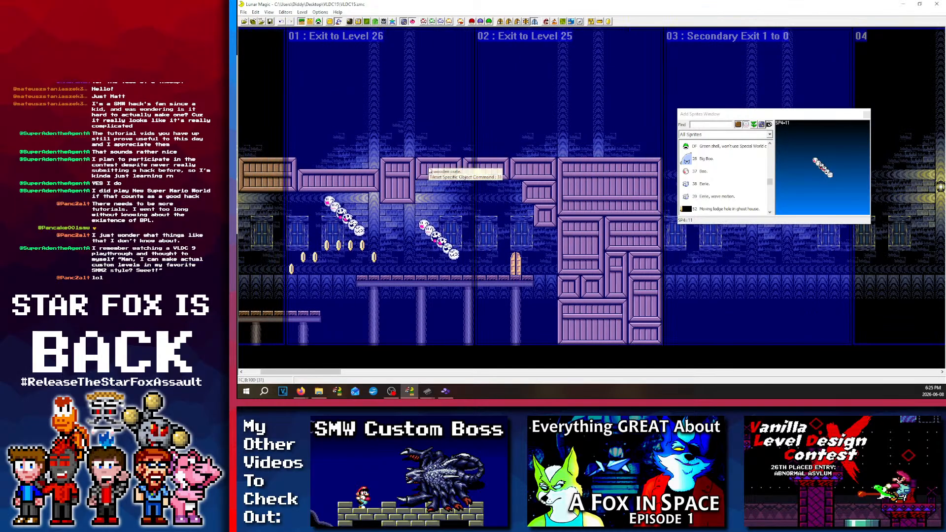
pyautogui.hscroll(5, 418, 224)
pyautogui.hscroll(3, 418, 224)
pyautogui.hscroll(-8, 428, 228)
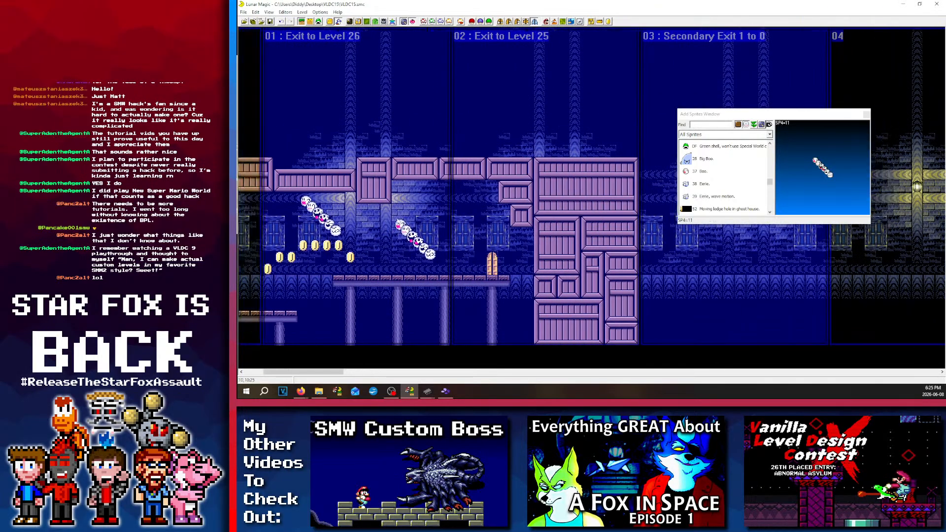
pyautogui.hscroll(3, 443, 232)
pyautogui.hscroll(3, 443, 233)
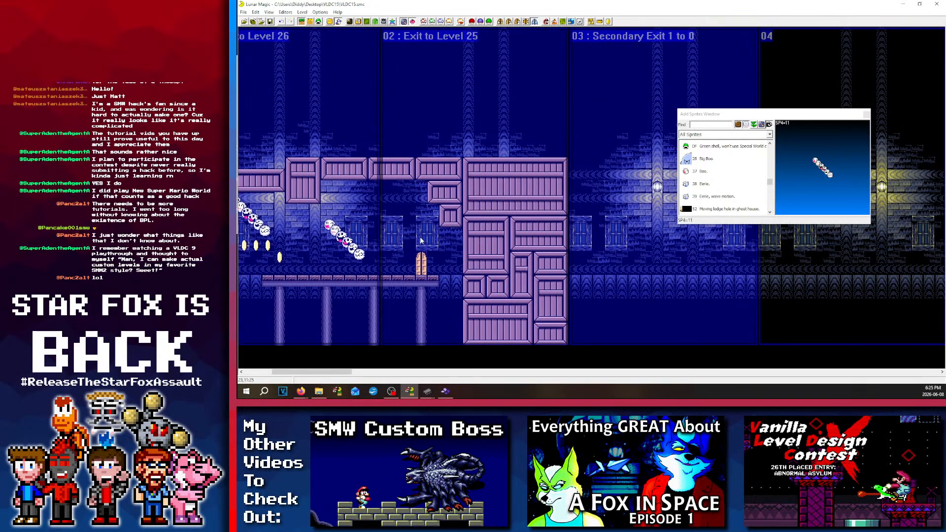
# Step: Check how the stepped crates above the door meet the tall crate wall beside it
pyautogui.moveTo(424, 235); pyautogui.dragTo(481, 130)
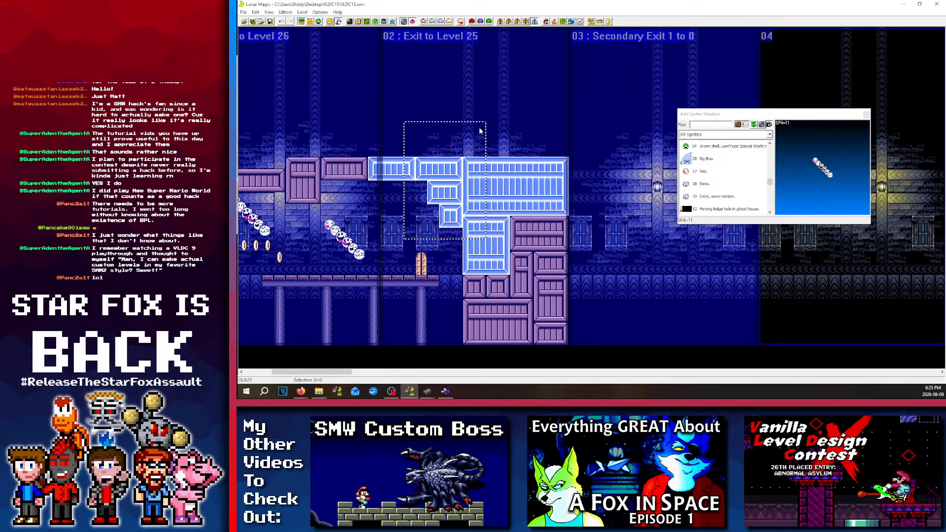
pyautogui.click(470, 150)
pyautogui.hscroll(-2, 469, 151)
pyautogui.hscroll(4, 469, 152)
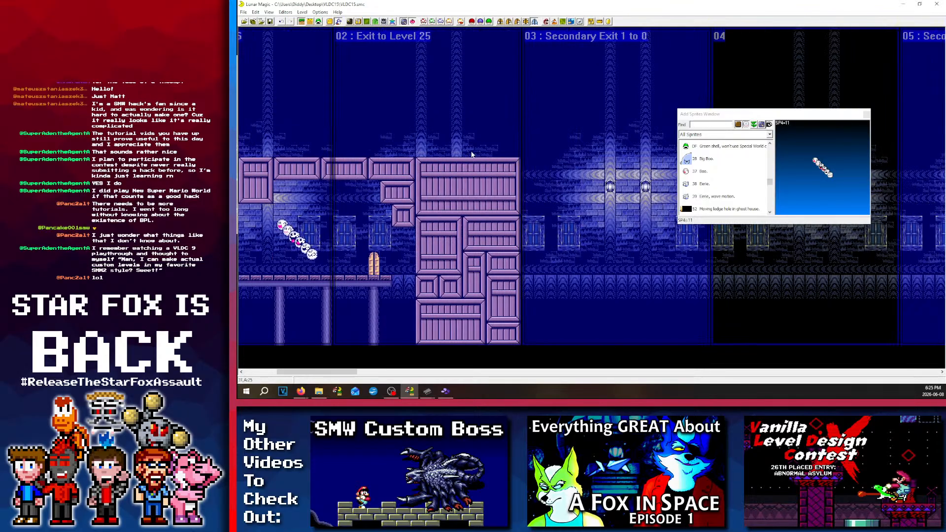
pyautogui.hscroll(-3, 416, 189)
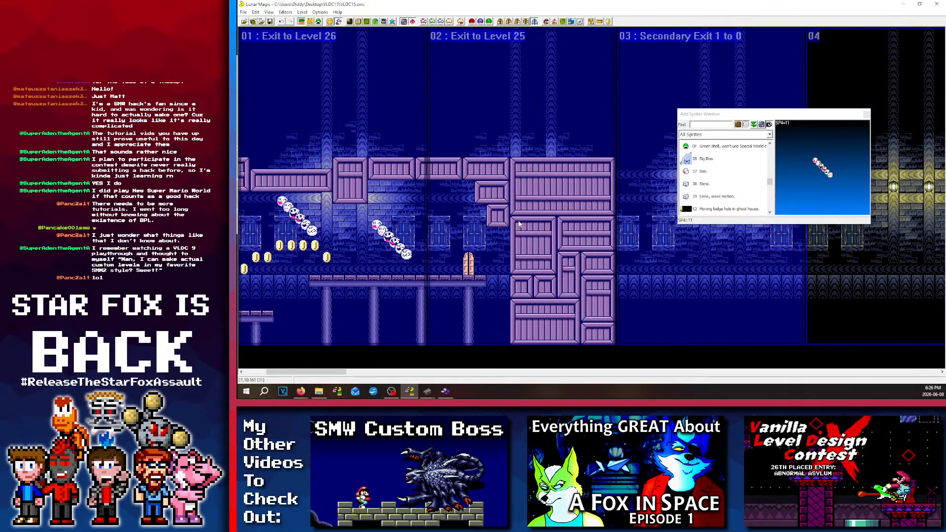
pyautogui.click(532, 219)
pyautogui.moveTo(527, 218); pyautogui.dragTo(519, 221)
pyautogui.click(532, 230)
pyautogui.hscroll(-2, 534, 234)
pyautogui.hscroll(3, 534, 234)
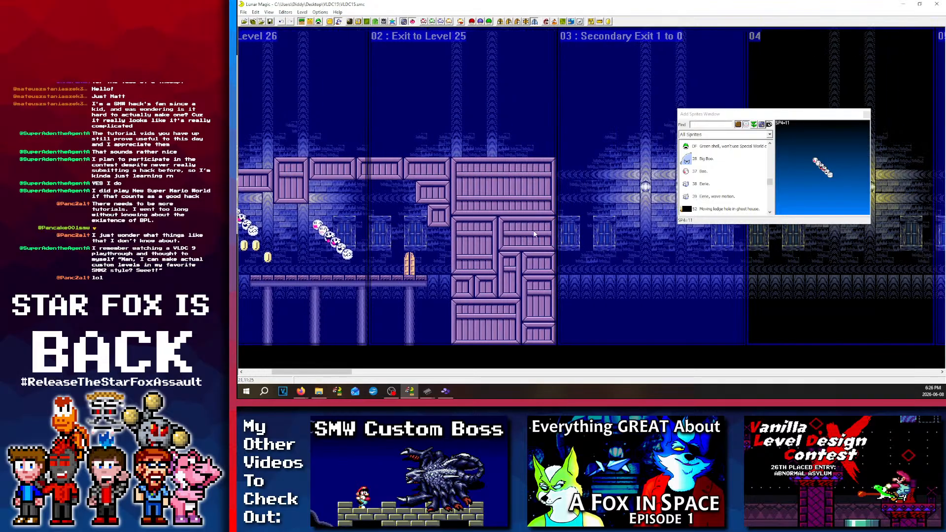
pyautogui.hscroll(1, 534, 234)
pyautogui.click(424, 218)
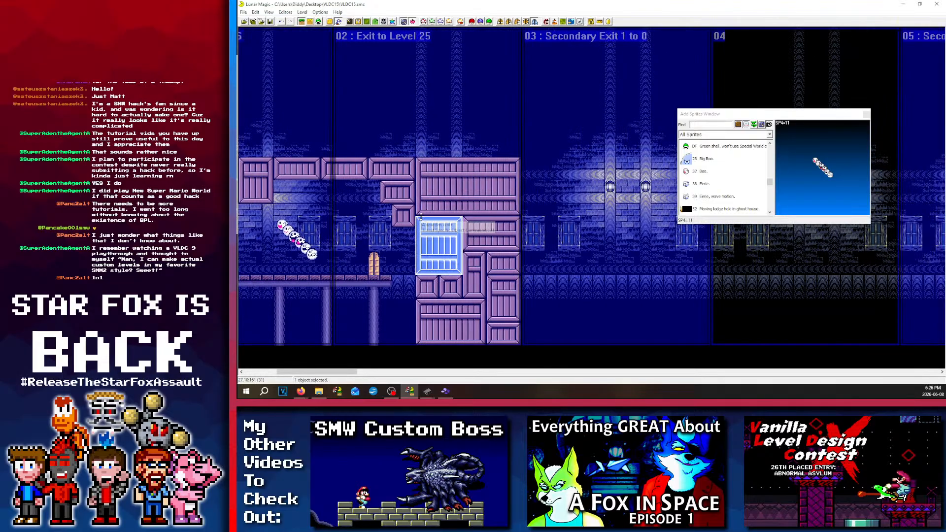
pyautogui.click(435, 107)
pyautogui.hscroll(-2, 527, 259)
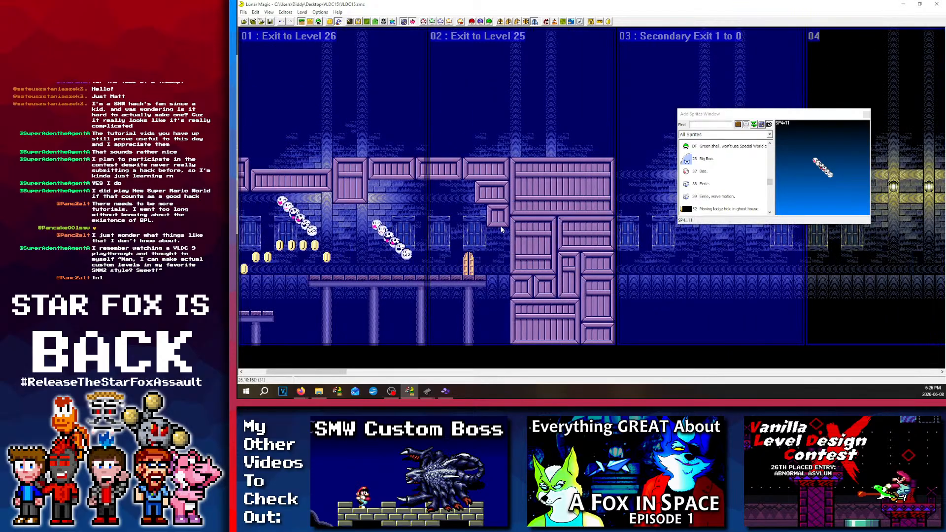
# Step: Try lowering the top edge of the crate beneath the wall's large top crate by about 2 tiles, and undo it
pyautogui.click(525, 225)
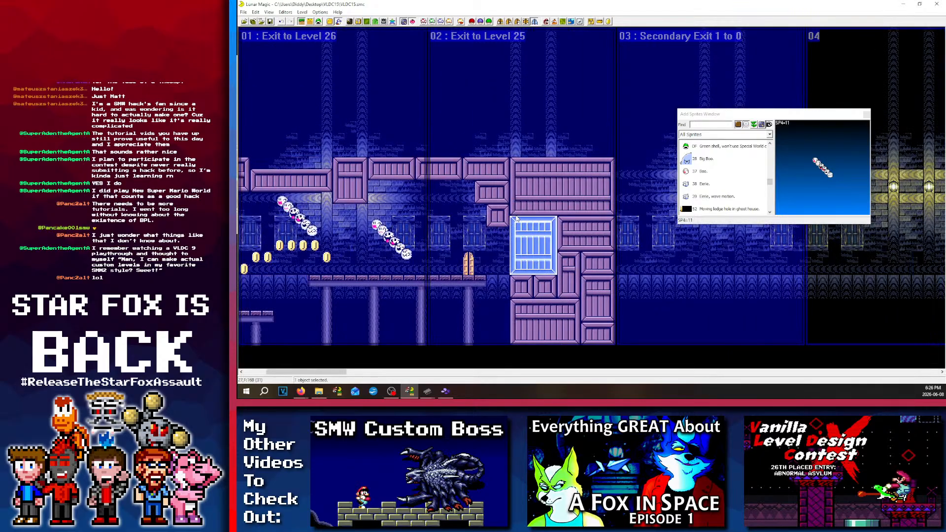
pyautogui.moveTo(516, 215); pyautogui.dragTo(514, 241)
pyautogui.click(499, 243)
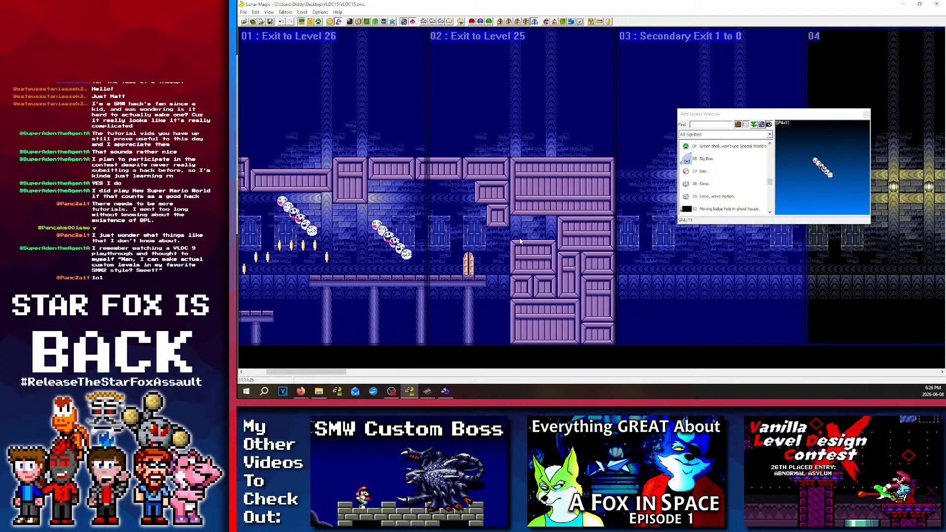
pyautogui.click(519, 241)
pyautogui.click(481, 127)
# Step: Save level 105, and save a copy of it to the ROM as level 25
pyautogui.scroll(1, 297, 77)
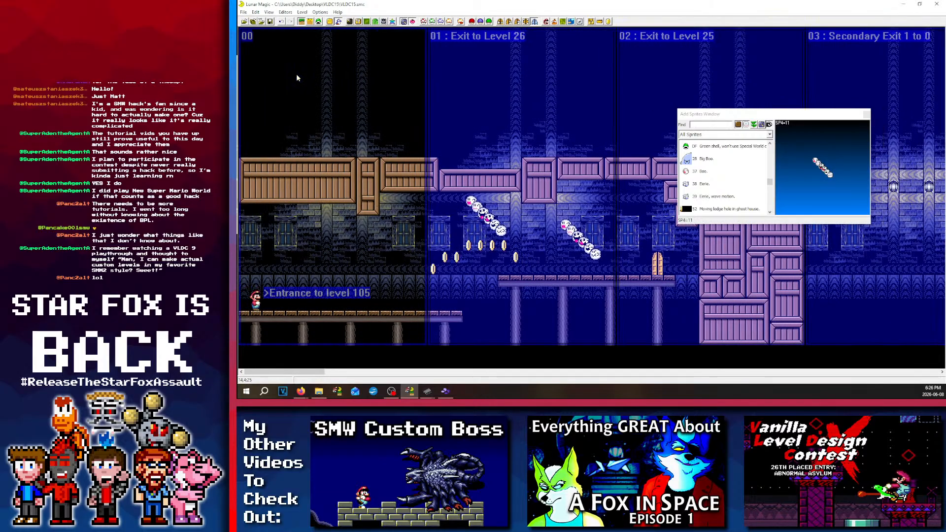
pyautogui.scroll(-1, 497, 158)
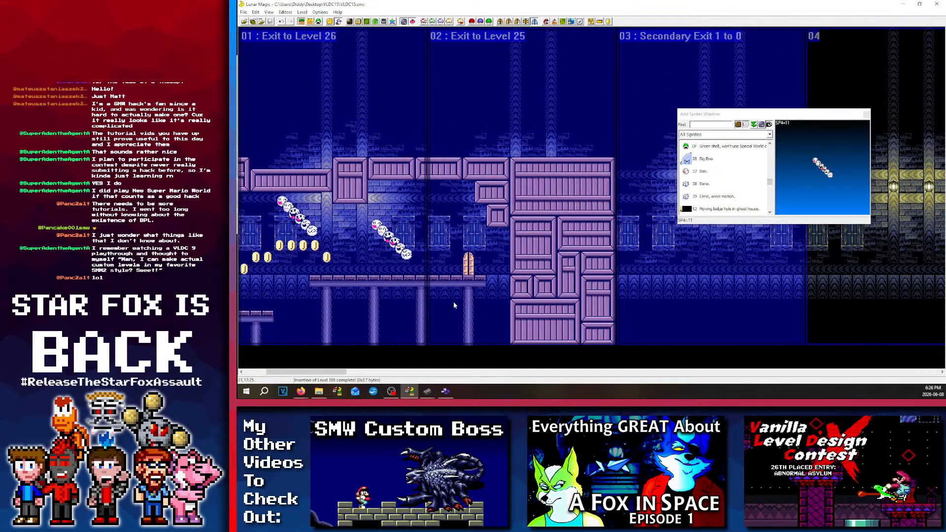
pyautogui.scroll(1, 501, 204)
pyautogui.scroll(-1, 473, 187)
pyautogui.scroll(1, 418, 148)
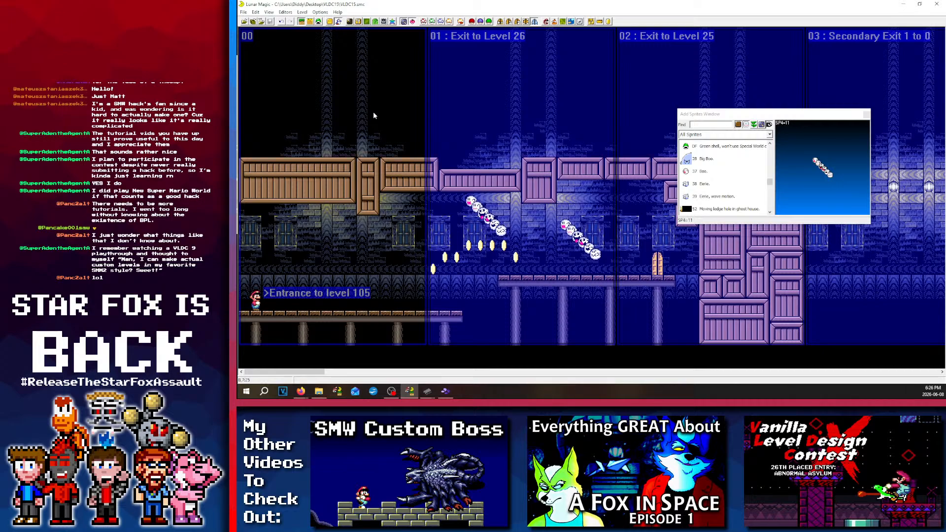
pyautogui.hotkey('ctrl', 'shift', 's')
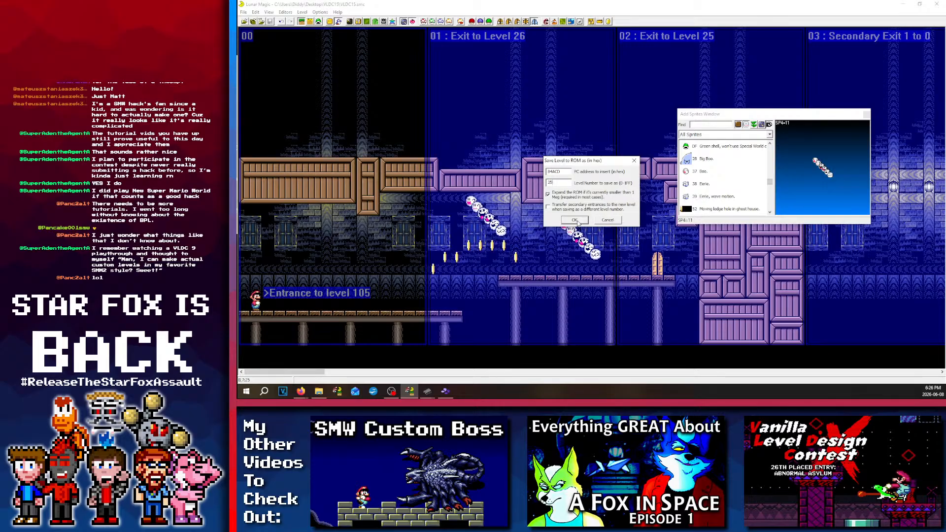
pyautogui.click(575, 220)
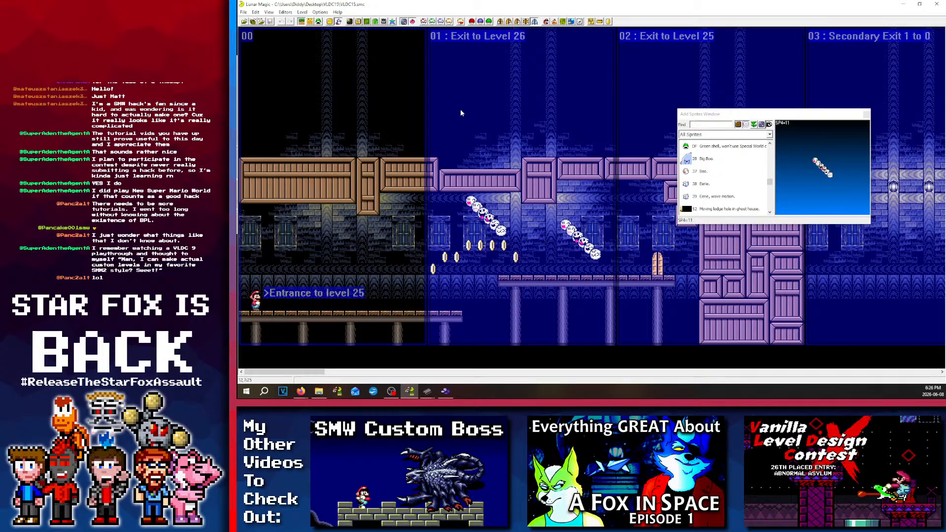
# Step: Delete all objects, sprites, screen exits and secondary entrances from level 25 and save the level
pyautogui.hotkey('ctrl', 'Delete')
pyautogui.press('Return')
pyautogui.scroll(-3, 456, 158)
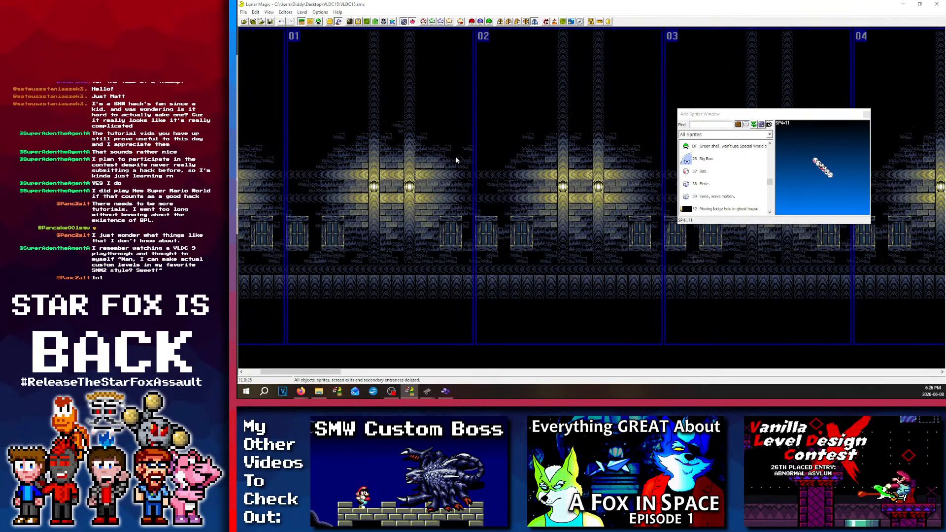
pyautogui.scroll(3, 456, 155)
pyautogui.click(270, 21)
pyautogui.scroll(-3, 417, 102)
# Step: Close the Add Sprites window and look over the empty screens of level 25
pyautogui.click(866, 114)
pyautogui.scroll(-2, 526, 89)
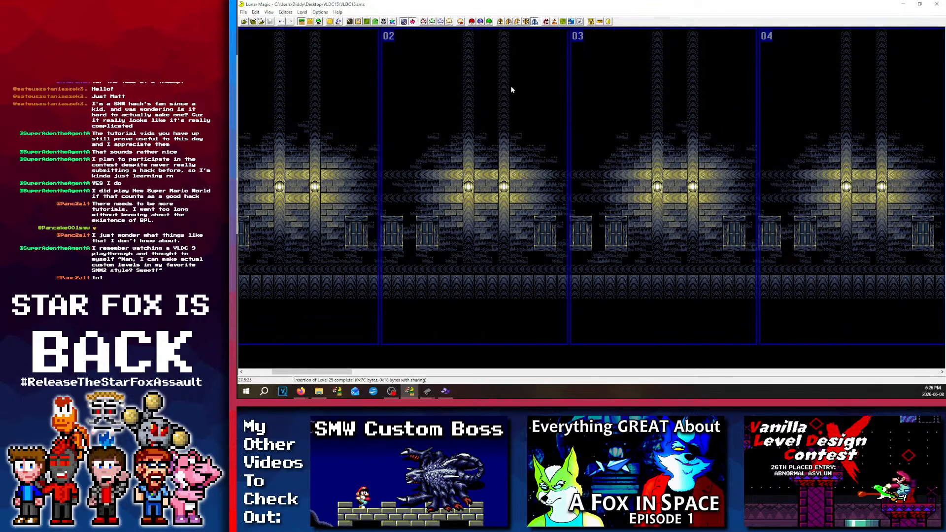
pyautogui.scroll(-4, 511, 88)
pyautogui.scroll(9, 527, 110)
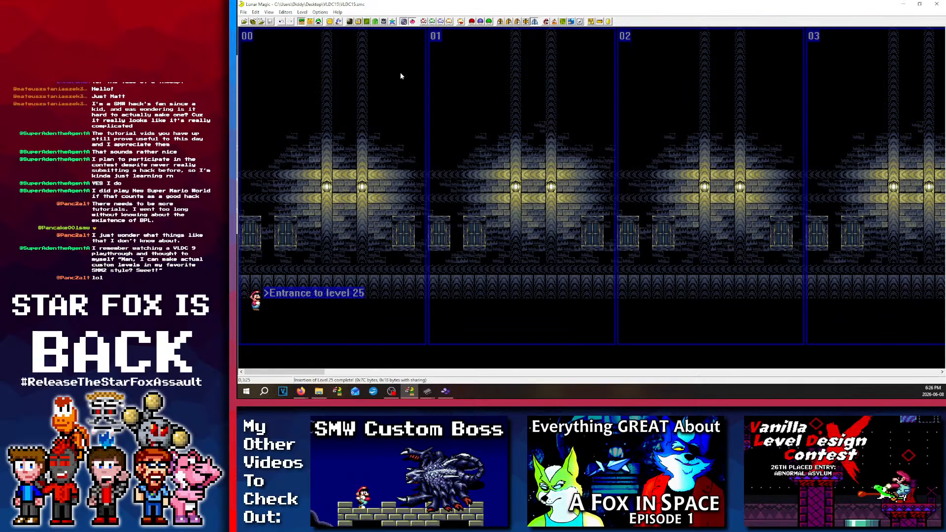
pyautogui.scroll(-7, 357, 97)
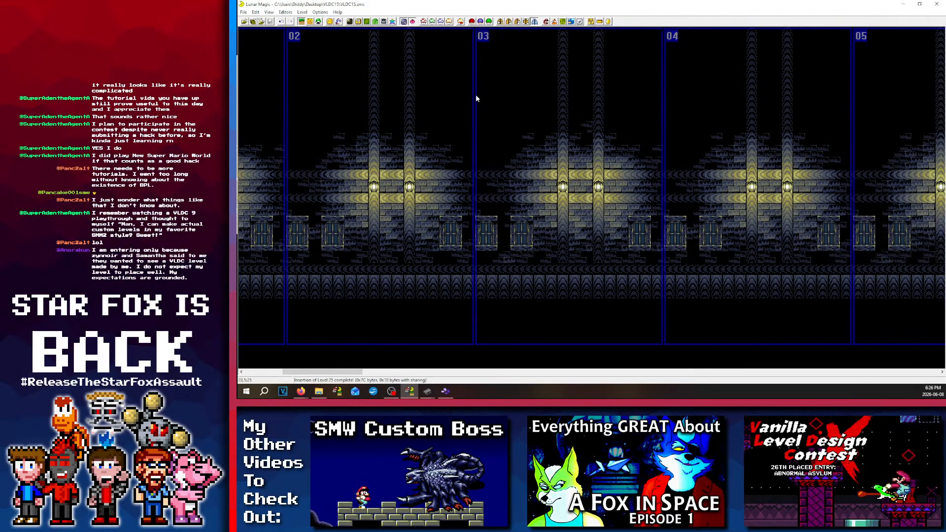
pyautogui.scroll(-18, 563, 84)
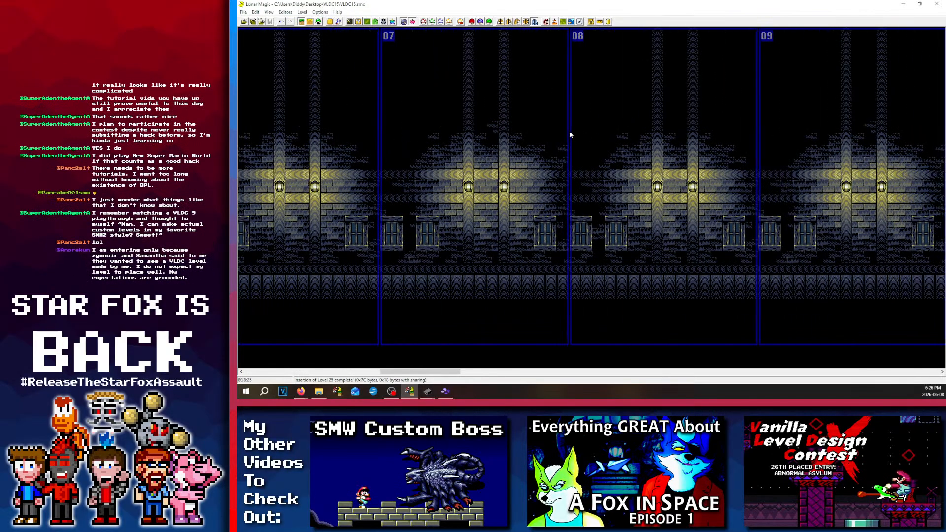
pyautogui.scroll(2, 573, 140)
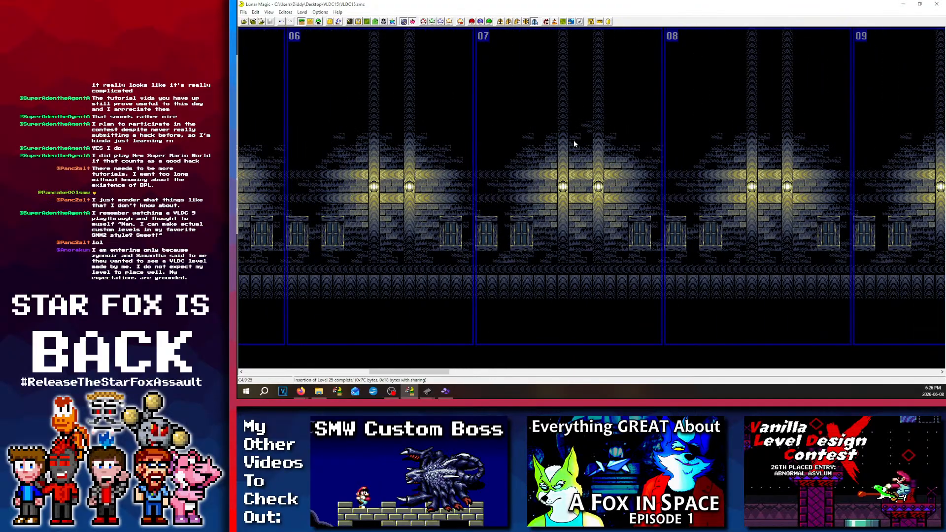
pyautogui.scroll(12, 574, 143)
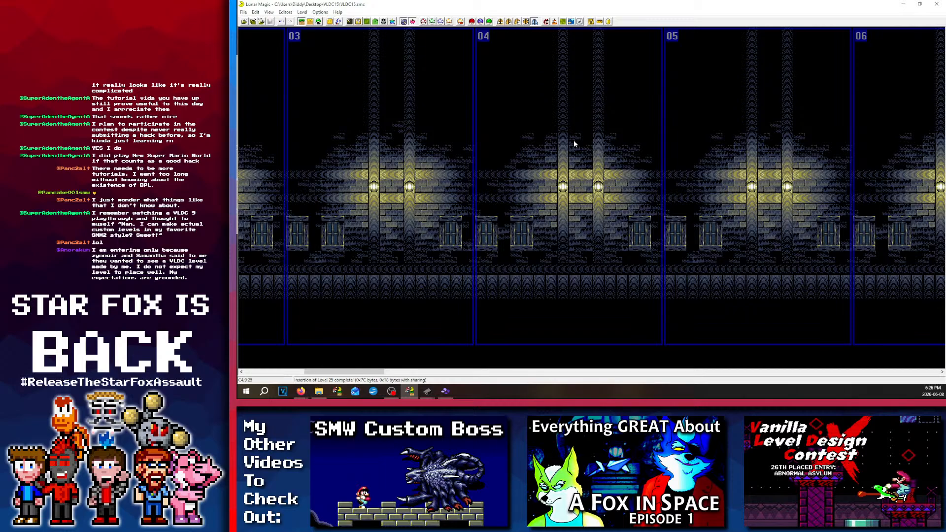
pyautogui.scroll(11, 574, 143)
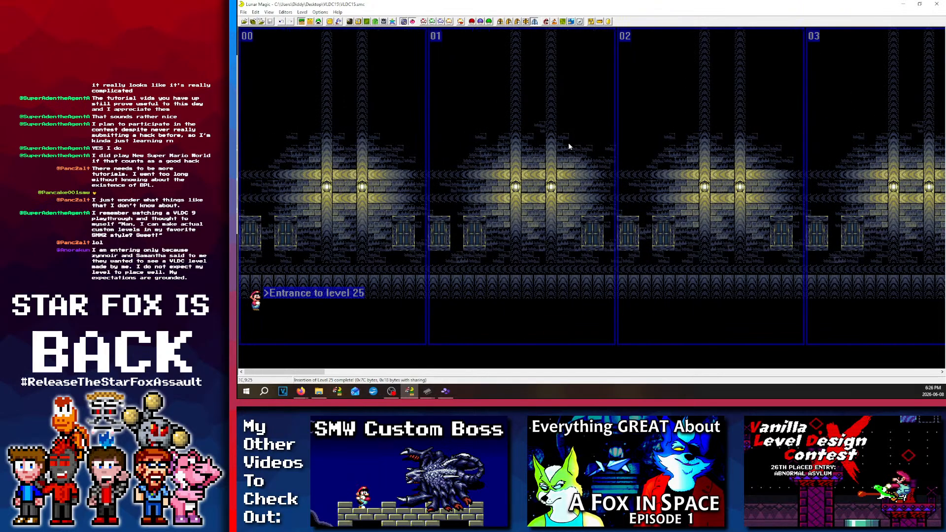
pyautogui.scroll(-5, 412, 103)
pyautogui.scroll(5, 394, 113)
# Step: Switch to sprite editing mode and look through the full length of level 25 up to screen 1A
pyautogui.moveTo(538, 181); pyautogui.dragTo(541, 257)
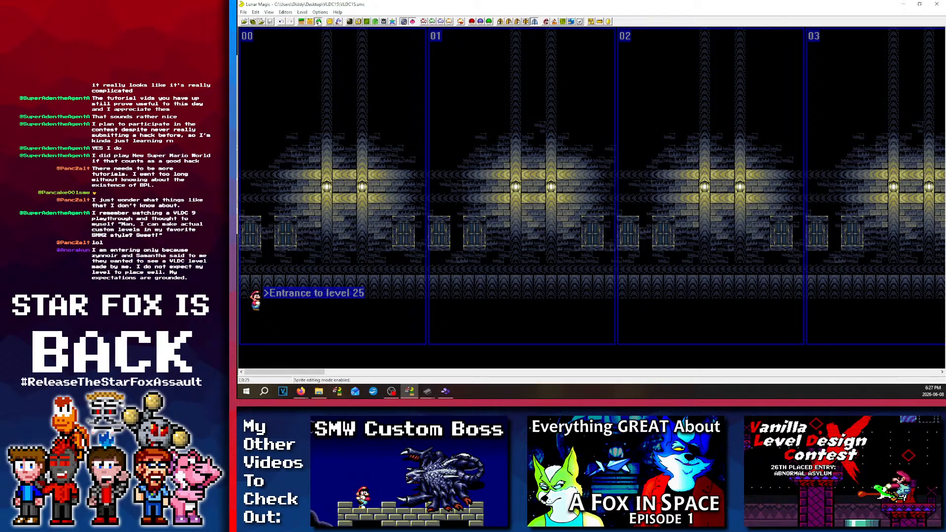
pyautogui.hscroll(5, 488, 179)
pyautogui.hscroll(-4, 417, 174)
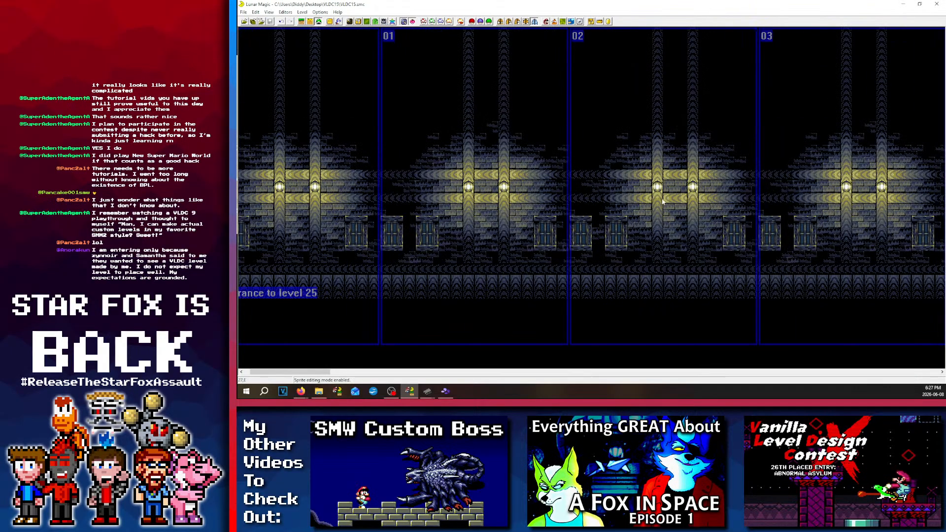
pyautogui.hscroll(-1, 570, 192)
pyautogui.hscroll(2, 570, 191)
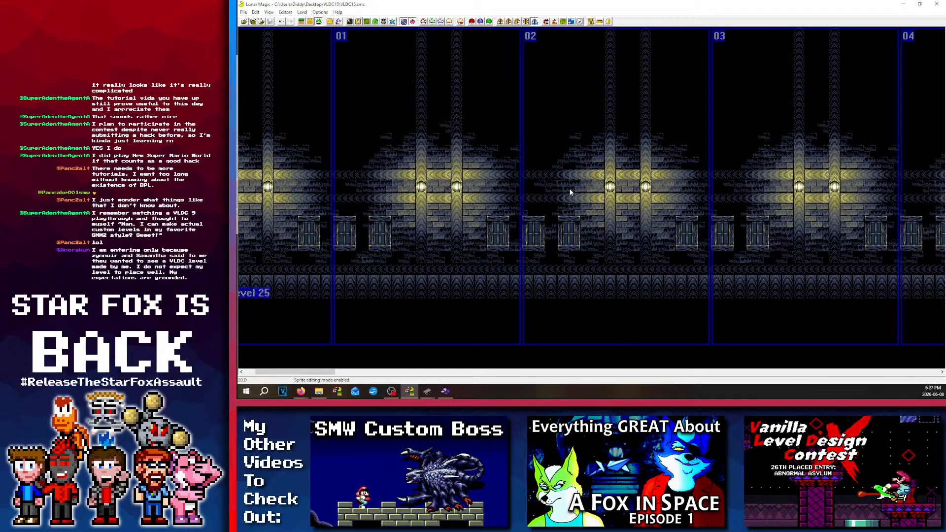
pyautogui.hscroll(-2, 286, 49)
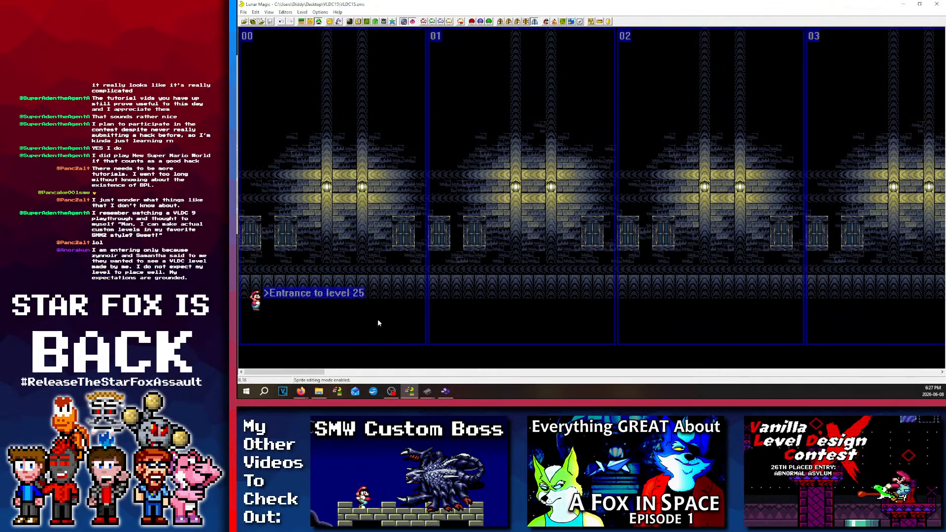
pyautogui.hscroll(8, 433, 244)
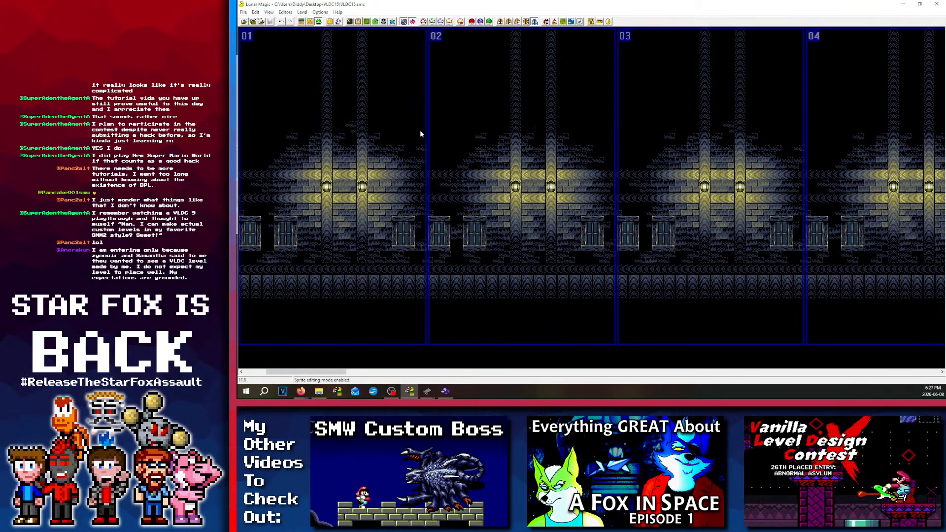
pyautogui.hscroll(20, 524, 89)
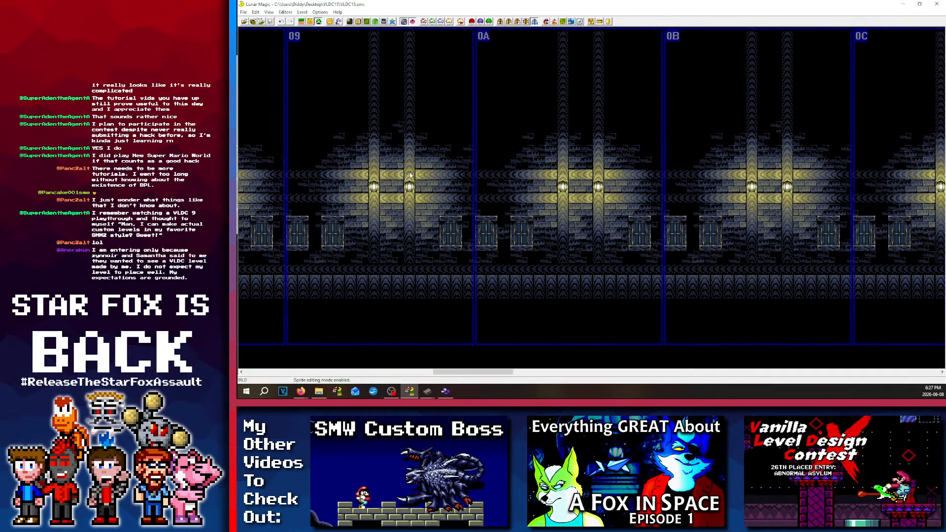
pyautogui.hscroll(20, 392, 168)
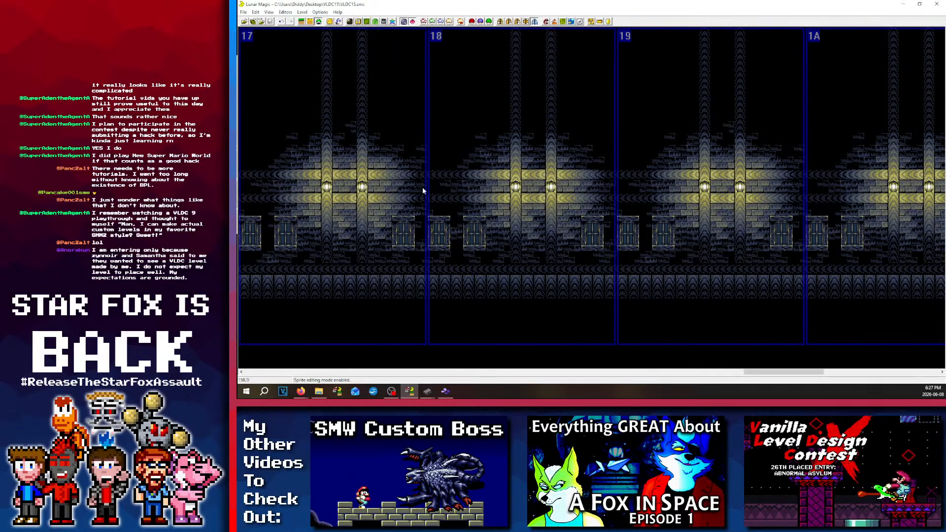
# Step: Look over the empty screens 00 to 07 near the start of level 25
pyautogui.moveTo(421, 187); pyautogui.dragTo(239, 179)
pyautogui.hscroll(8, 565, 167)
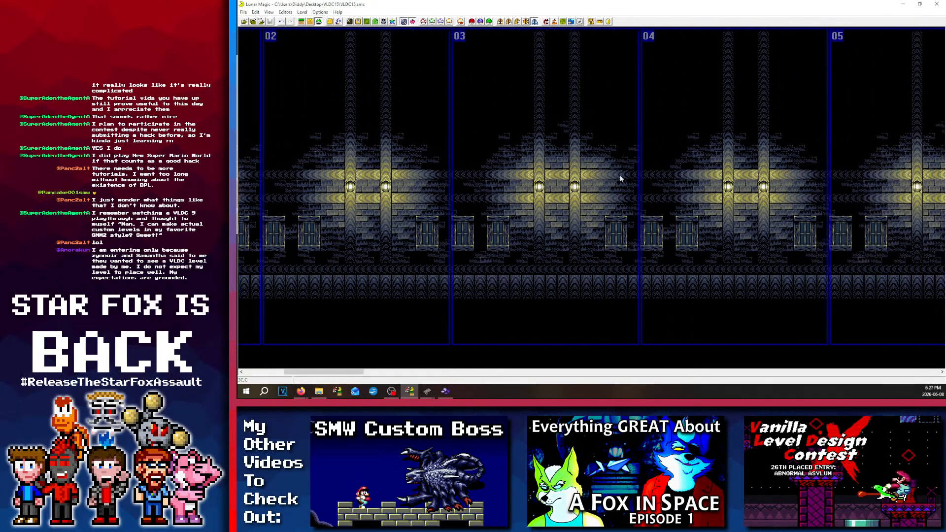
pyautogui.hscroll(-5, 566, 165)
pyautogui.hscroll(-4, 533, 147)
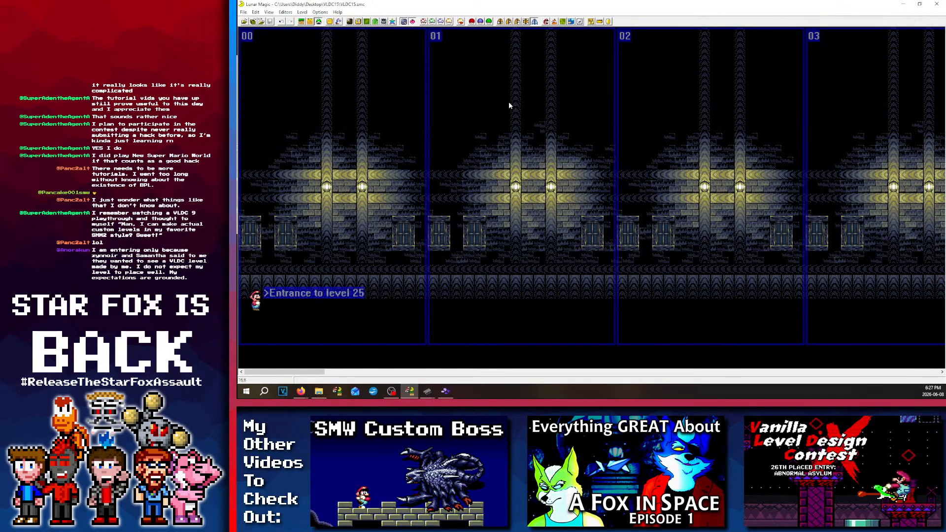
pyautogui.hscroll(8, 516, 117)
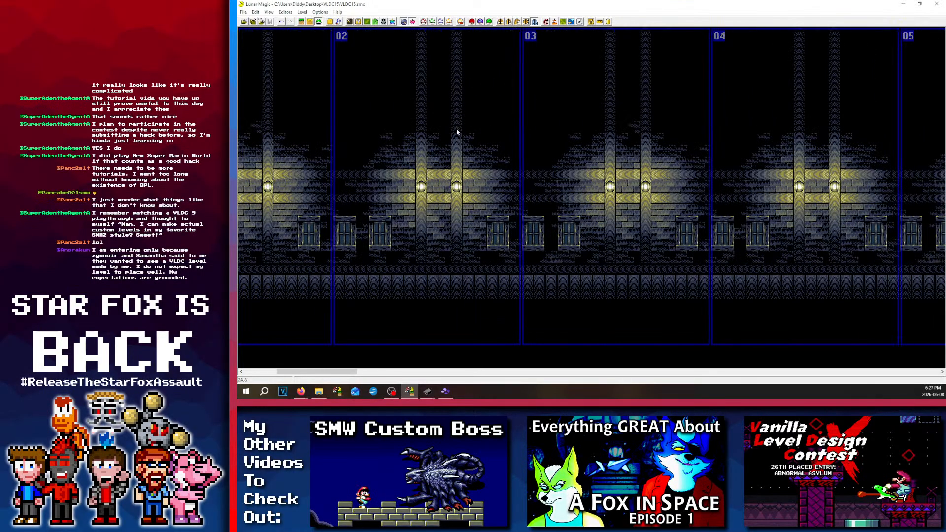
pyautogui.hscroll(5, 456, 128)
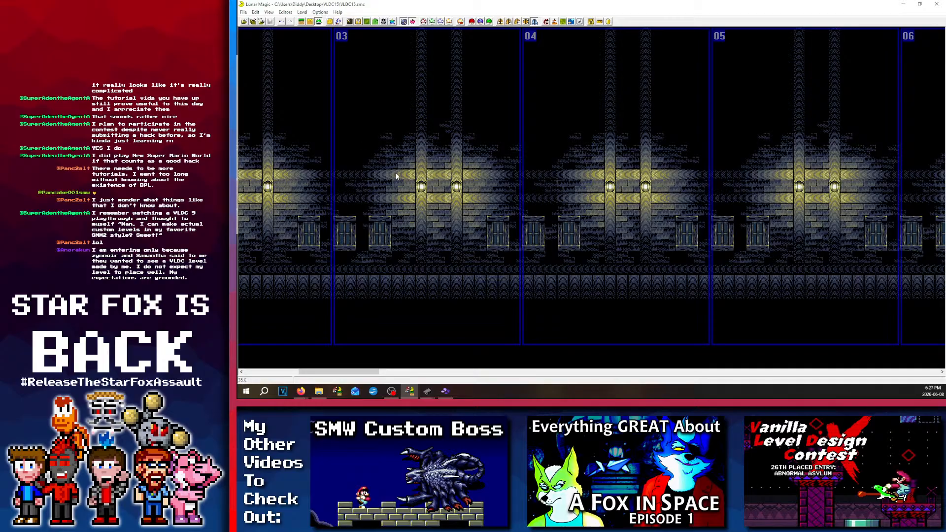
pyautogui.hscroll(-5, 354, 119)
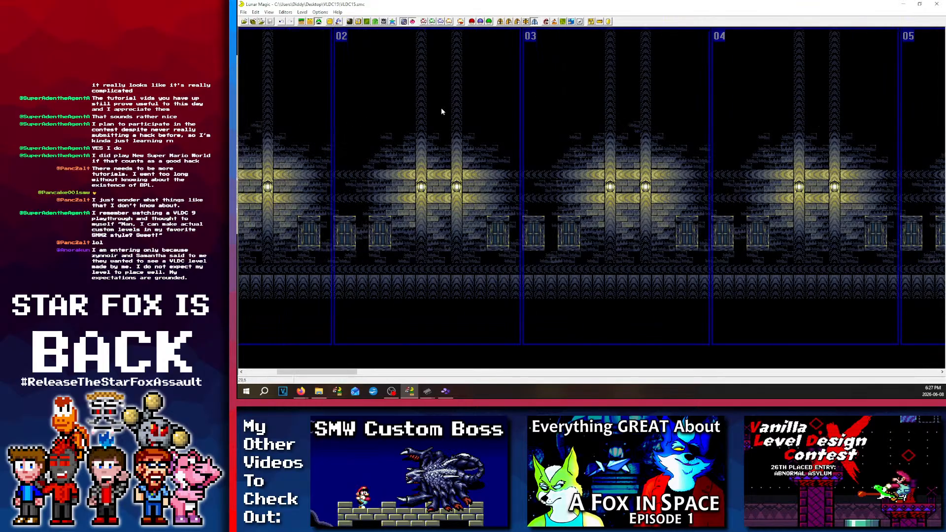
pyautogui.hscroll(5, 589, 104)
pyautogui.hscroll(9, 560, 93)
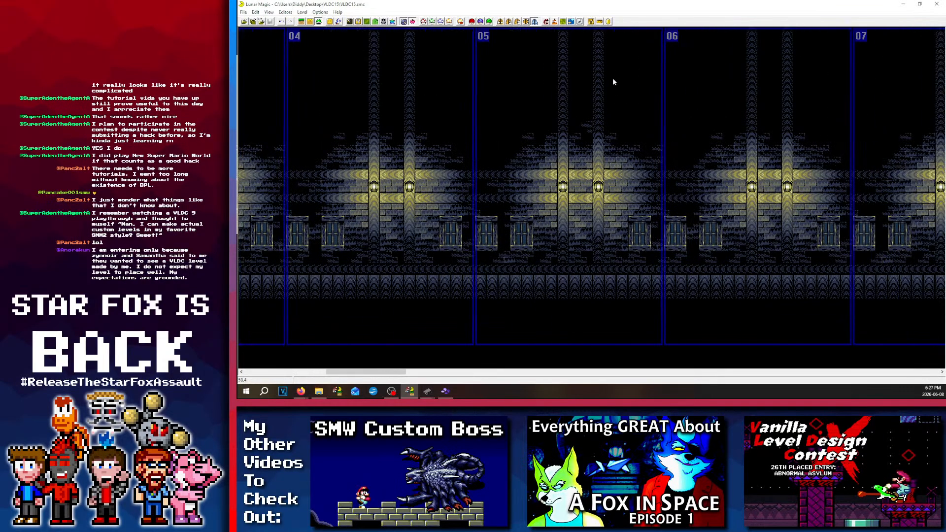
pyautogui.hscroll(-15, 811, 103)
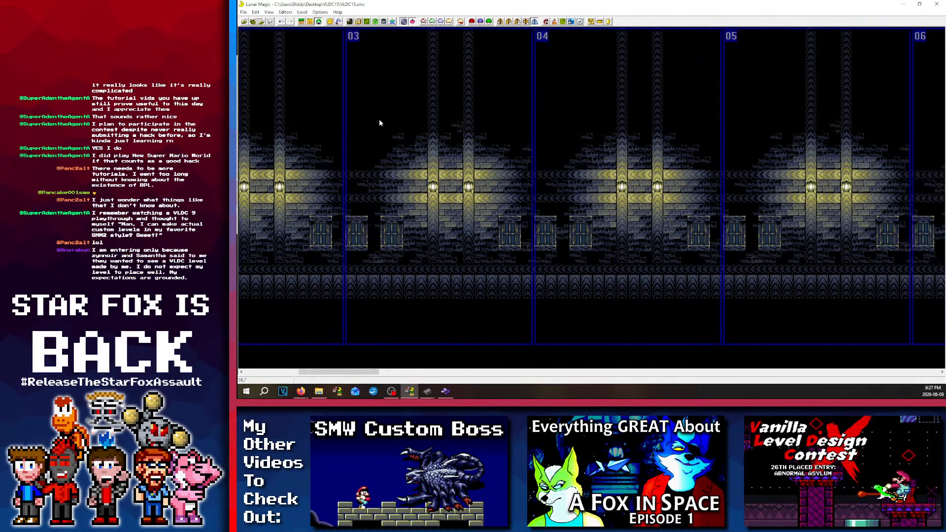
# Step: Browse through the neighbouring levels, including levels 104 and 106, and return to level 25
pyautogui.press('pageup')
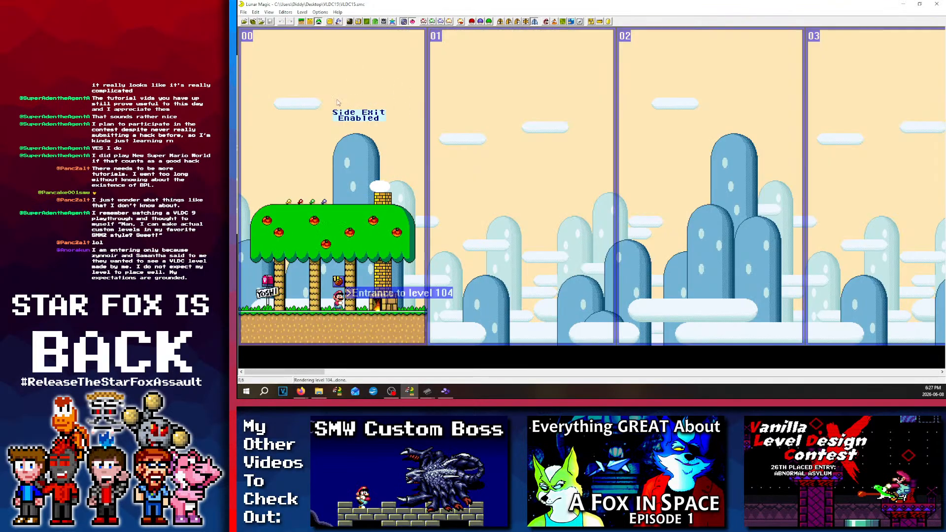
pyautogui.press('pagedown')
pyautogui.press('pageup')
pyautogui.press('pageup')
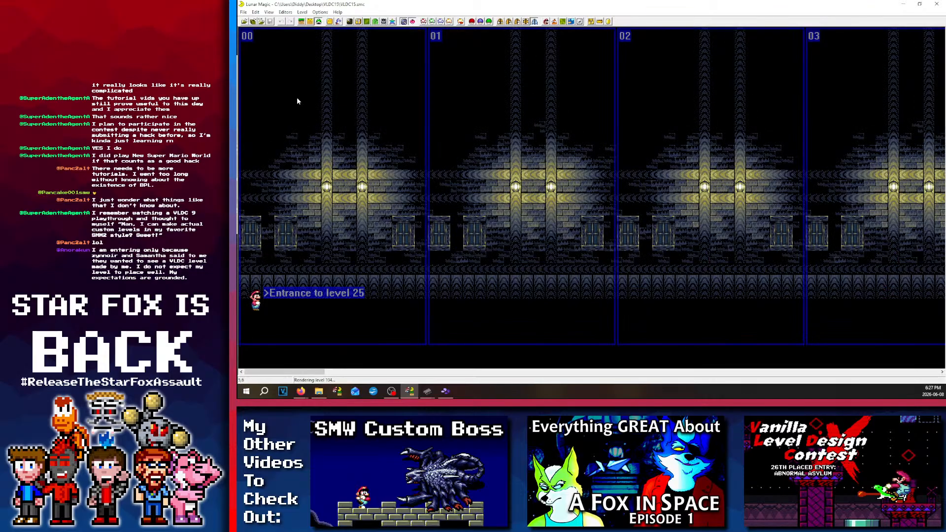
pyautogui.press('pagedown')
pyautogui.press('pagedown')
pyautogui.press('pageup')
pyautogui.press('pageup')
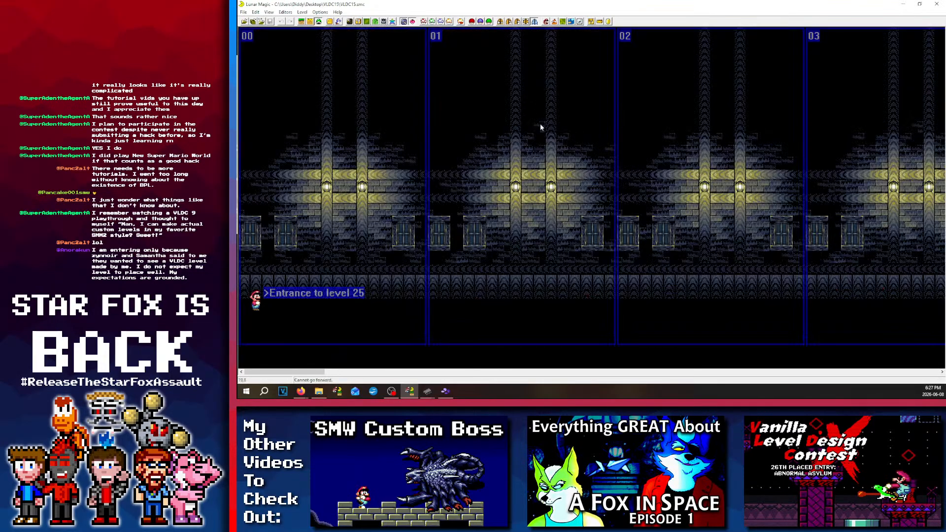
# Step: Open level 105 and look over its layout and screen exits from screen 00 to screen 08
pyautogui.click(261, 22)
pyautogui.write('105')
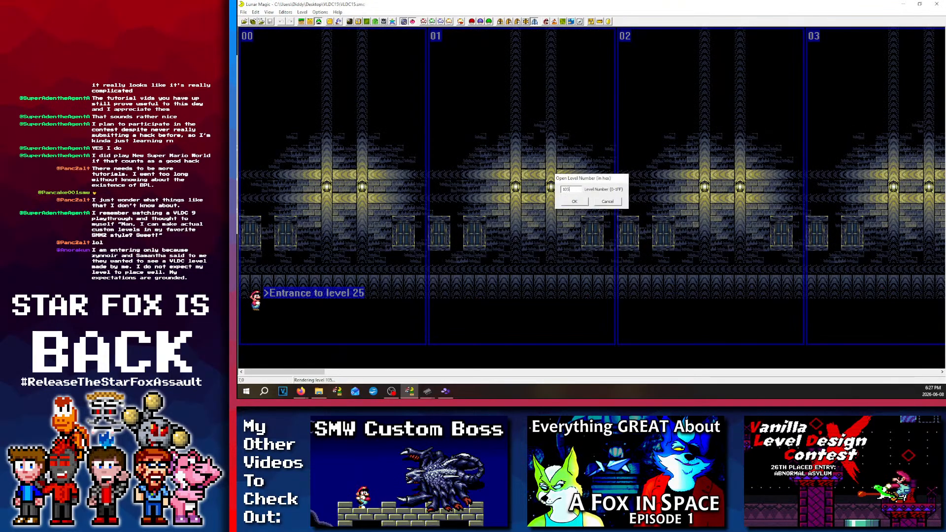
pyautogui.press('Return')
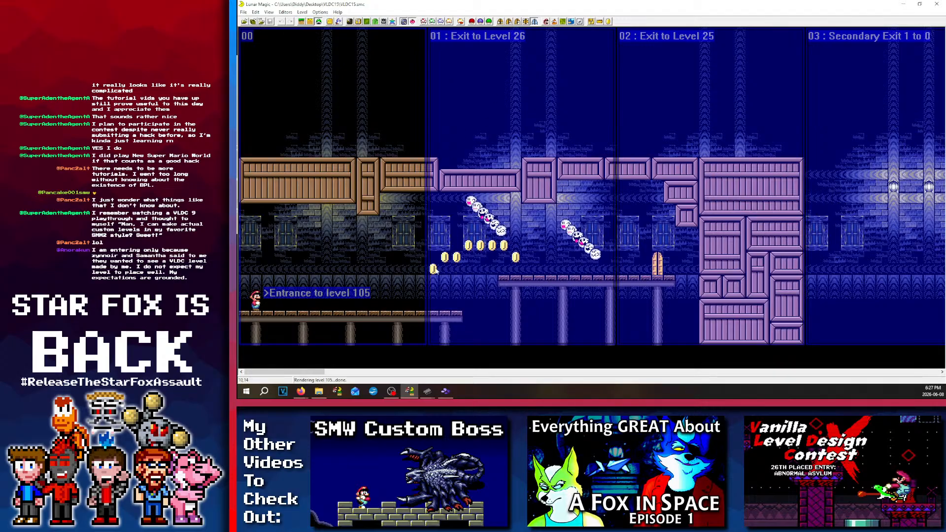
pyautogui.scroll(-1, 321, 213)
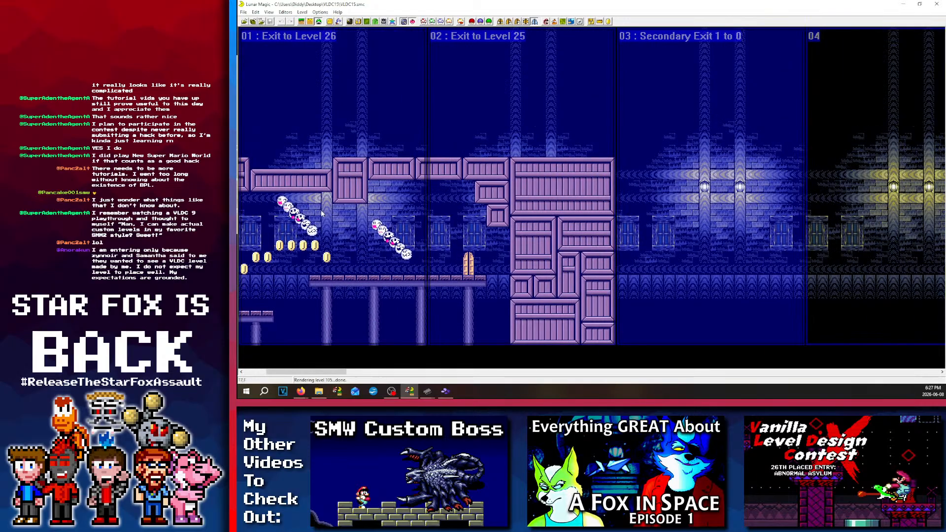
pyautogui.scroll(-4, 483, 205)
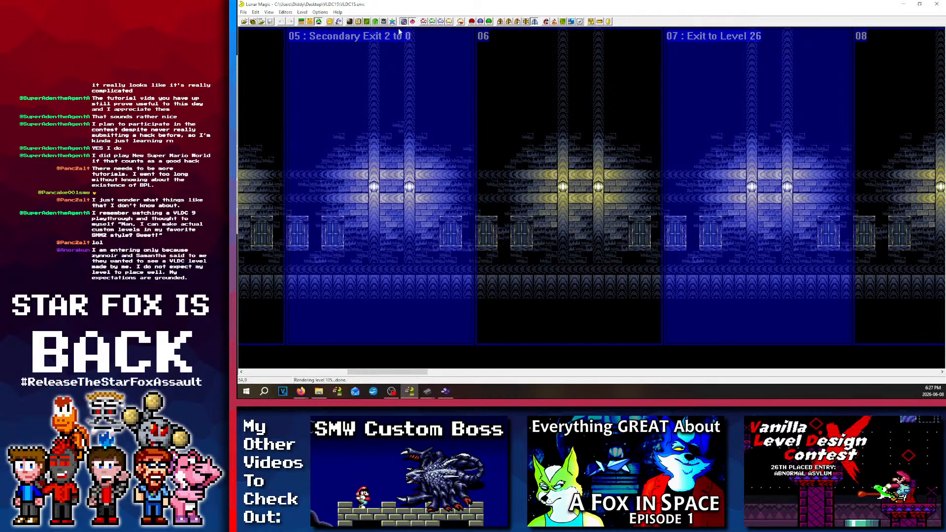
pyautogui.scroll(-2, 380, 85)
pyautogui.scroll(2, 427, 27)
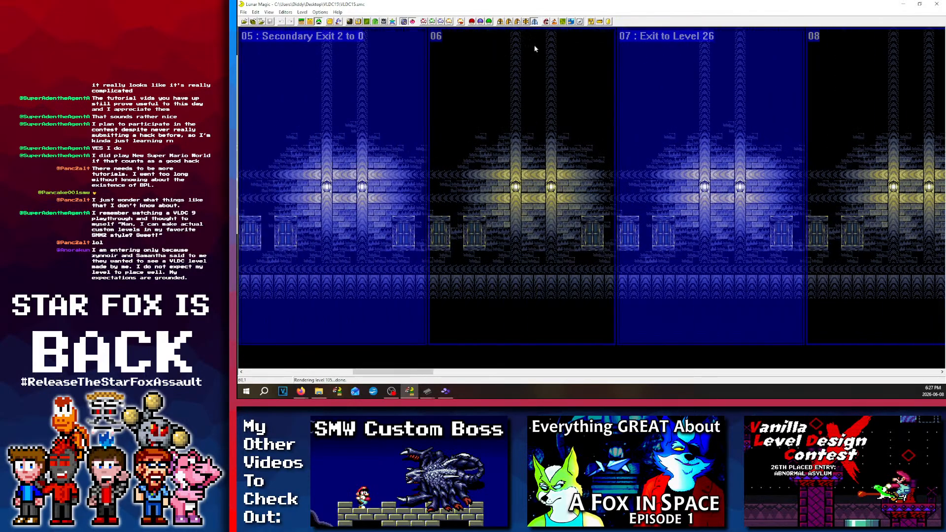
pyautogui.scroll(5, 688, 45)
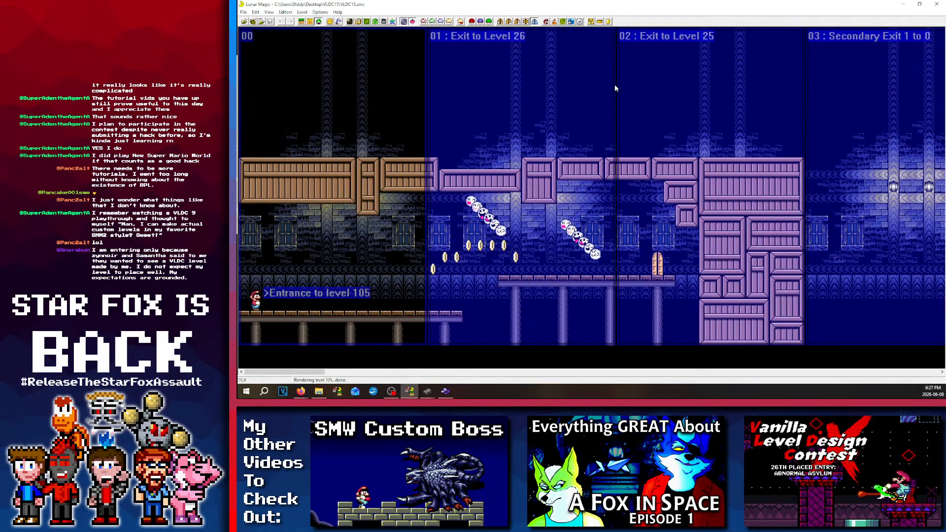
pyautogui.scroll(-1, 546, 176)
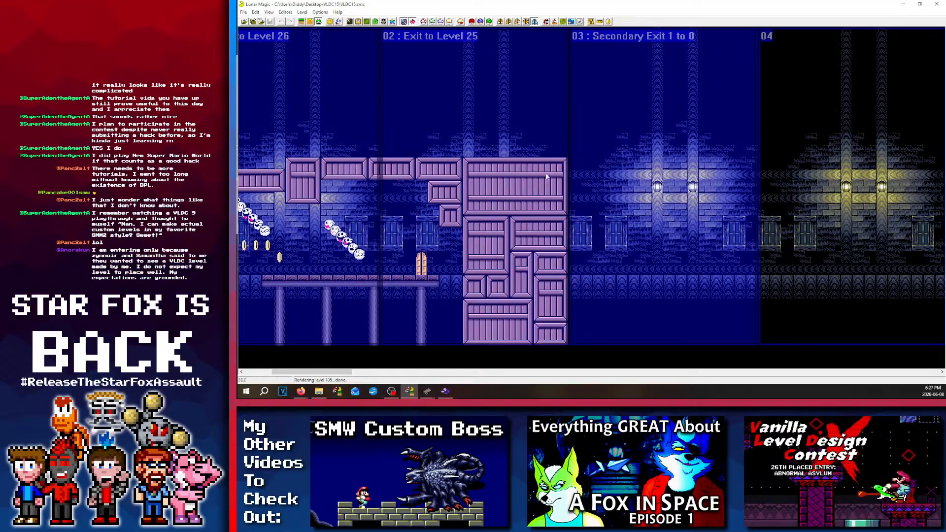
# Step: Open level 25 and compare its first screens with the opening section of level 105
pyautogui.click(252, 21)
pyautogui.write('25')
pyautogui.press('Return')
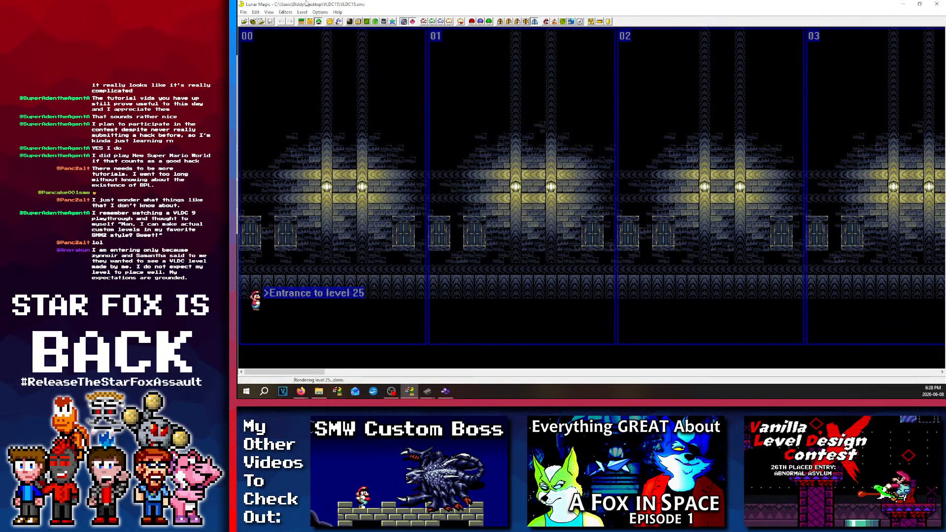
pyautogui.scroll(-2, 410, 63)
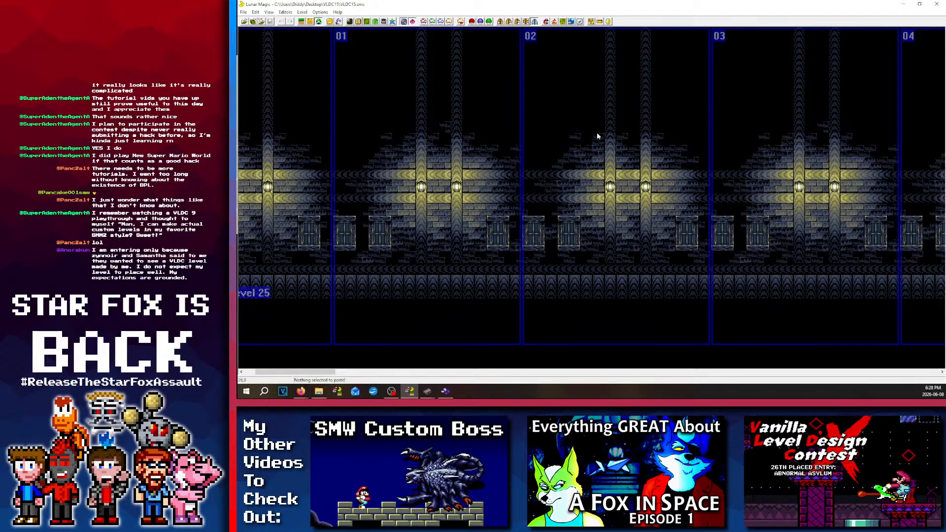
pyautogui.hotkey('alt', 'Left')
pyautogui.scroll(4, 360, 92)
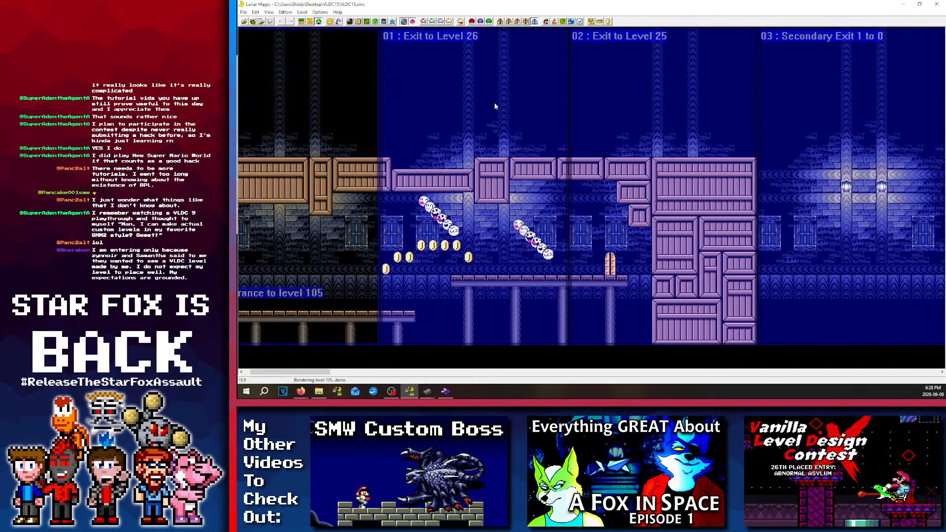
pyautogui.scroll(-4, 495, 103)
pyautogui.scroll(2, 494, 103)
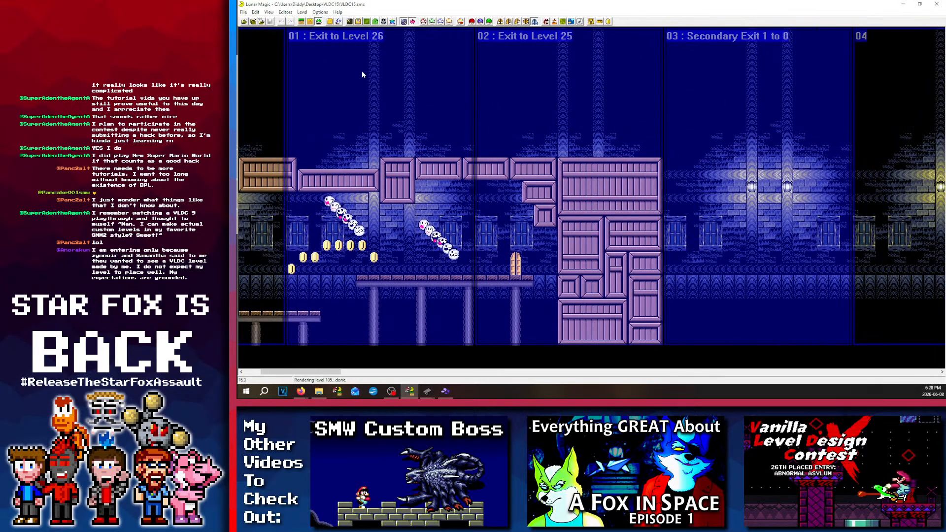
# Step: Return to level 25 and examine its empty background screens from 00 to 08
pyautogui.hotkey('alt', 'Right')
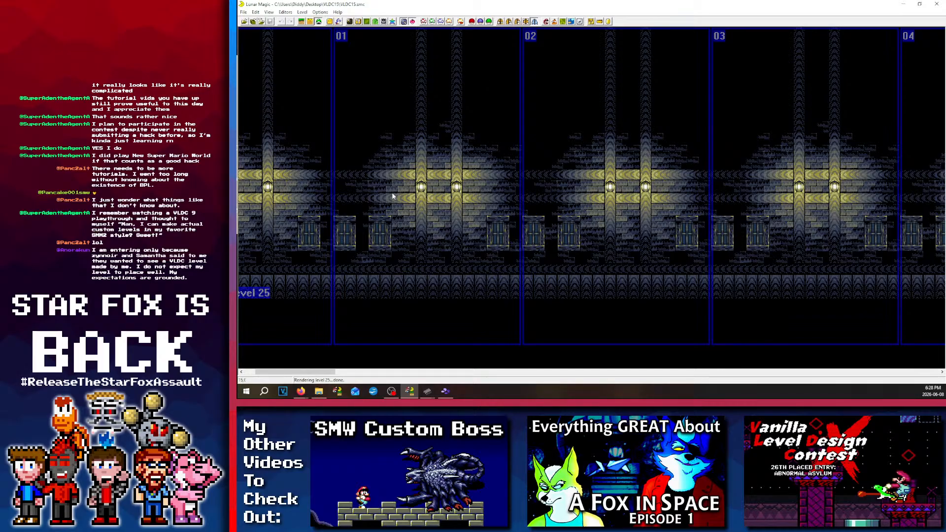
pyautogui.scroll(-3, 392, 196)
pyautogui.scroll(5, 478, 200)
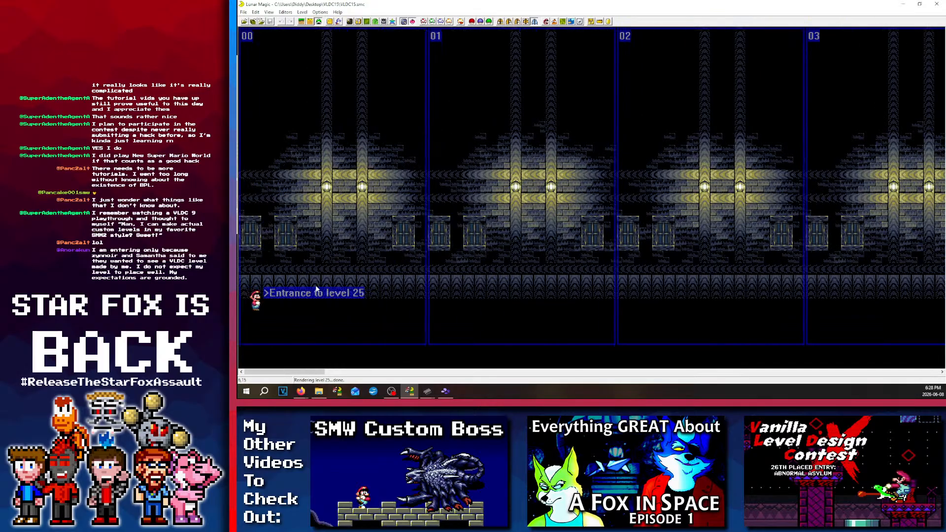
pyautogui.scroll(-8, 481, 135)
pyautogui.scroll(8, 553, 166)
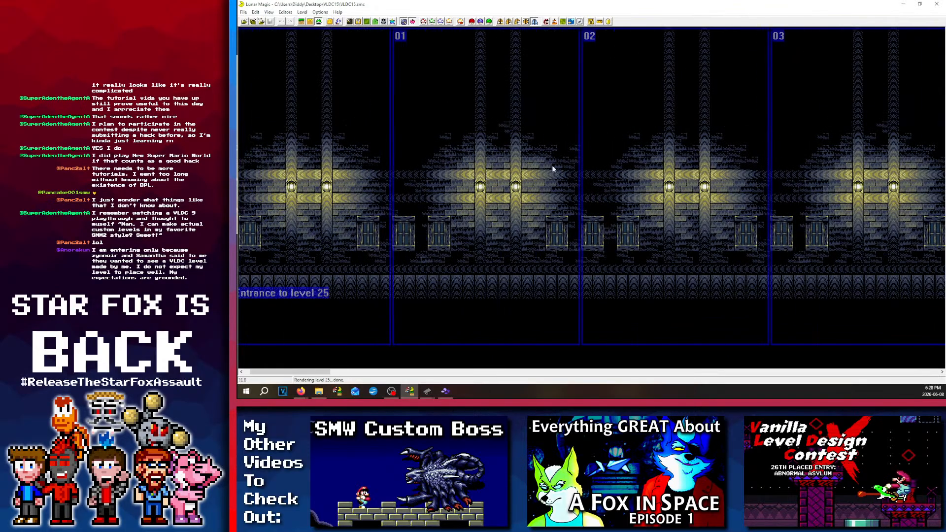
pyautogui.scroll(-5, 632, 148)
pyautogui.scroll(-3, 556, 107)
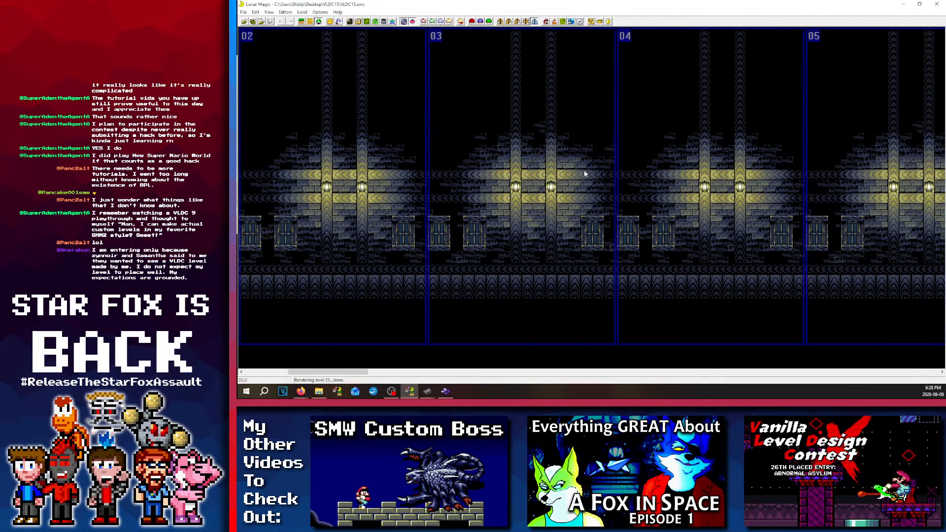
pyautogui.scroll(-9, 584, 170)
pyautogui.scroll(-3, 612, 183)
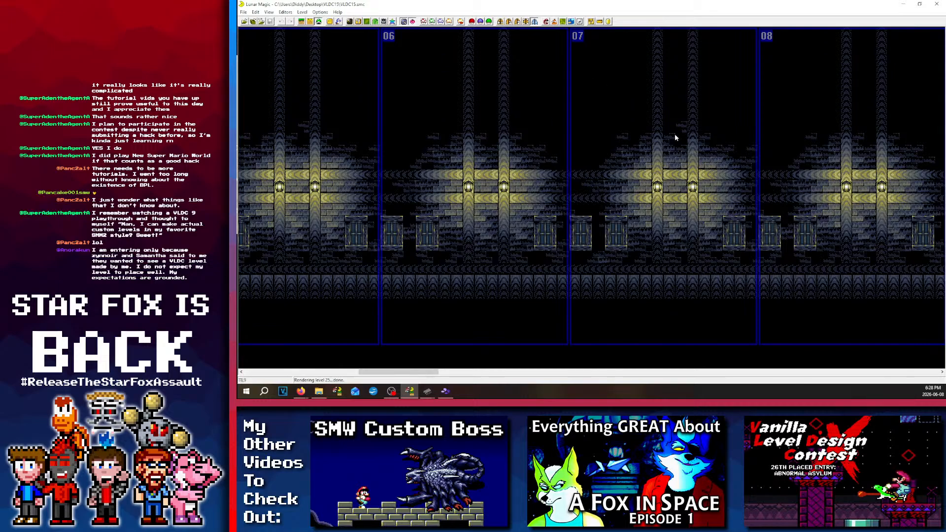
# Step: Switch back to level 105 and check its screens beyond the crate wall on screen 02
pyautogui.hotkey('alt', 'Left')
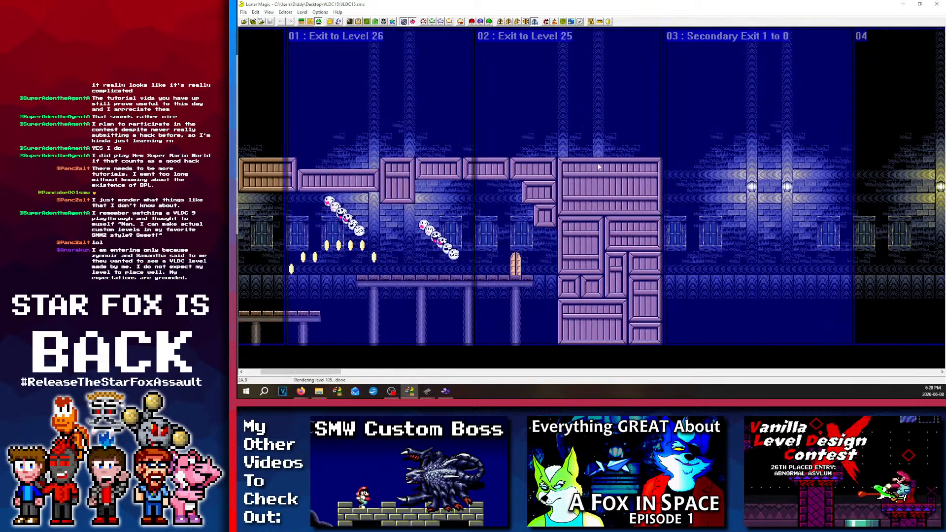
pyautogui.scroll(-16, 597, 167)
pyautogui.scroll(15, 492, 142)
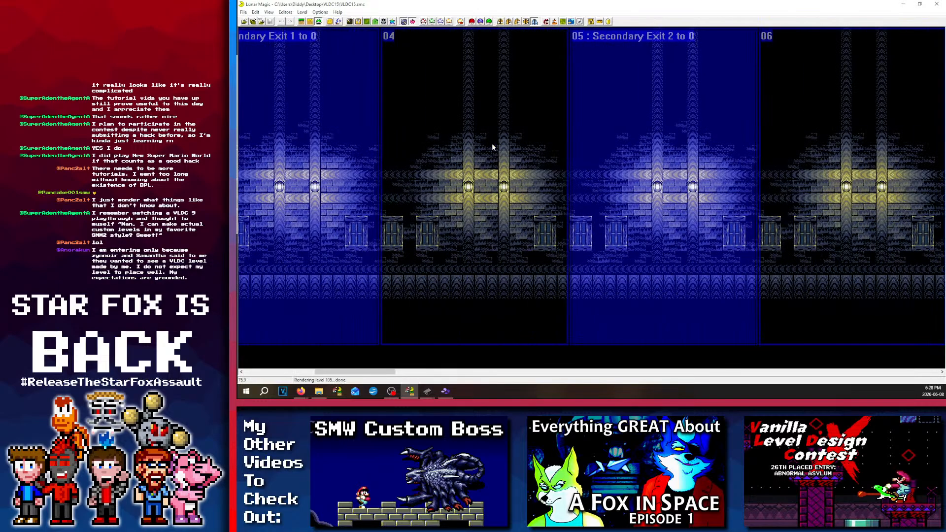
# Step: Go back to level 25 and survey the space on its first screens, 00 to 05
pyautogui.middleClick(640, 96)
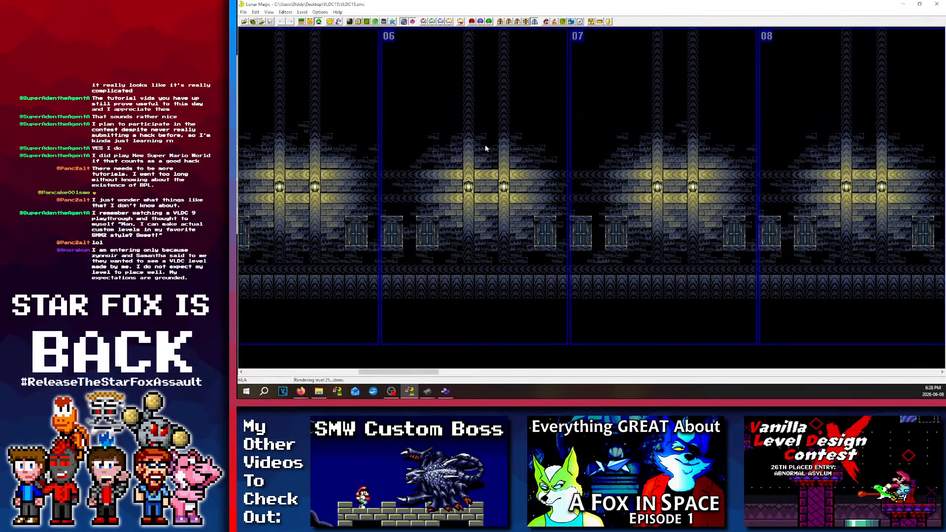
pyautogui.scroll(19, 493, 145)
pyautogui.scroll(2, 502, 141)
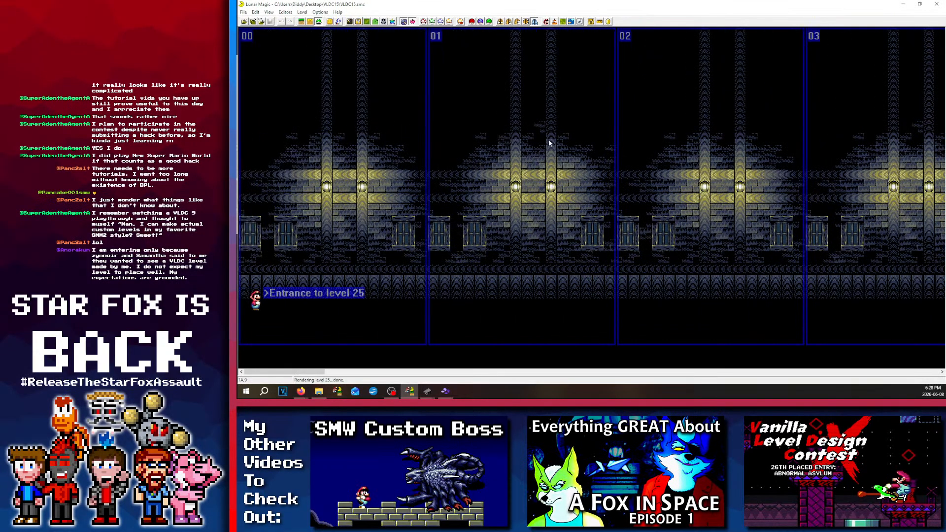
pyautogui.scroll(-5, 548, 146)
pyautogui.hscroll(-5, 548, 144)
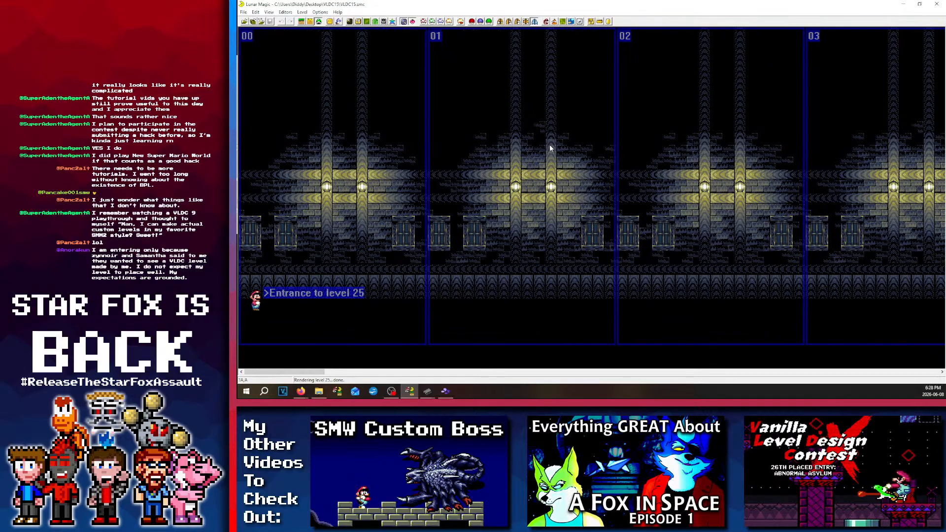
pyautogui.hscroll(10, 512, 154)
pyautogui.hscroll(-6, 511, 153)
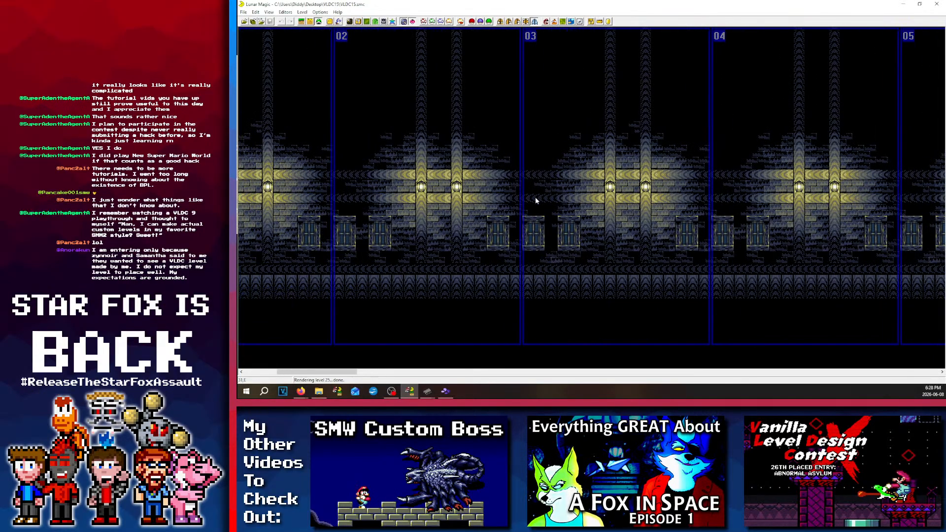
pyautogui.hscroll(10, 458, 249)
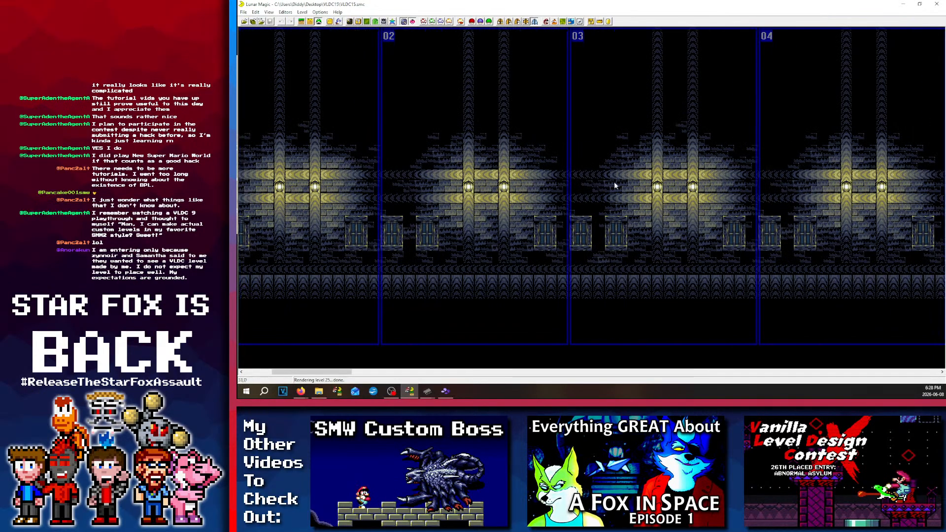
pyautogui.hscroll(-10, 761, 182)
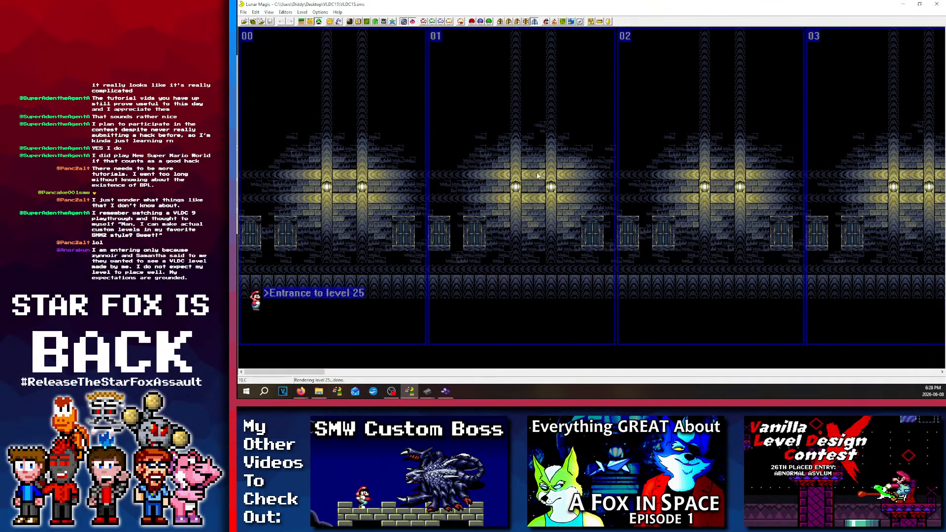
pyautogui.hscroll(2, 491, 198)
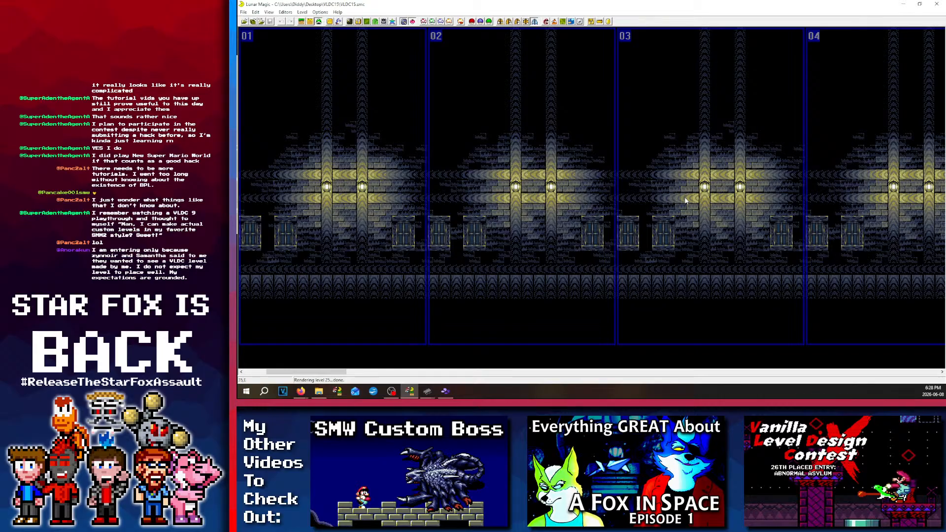
# Step: Examine the empty background of level 25 across screens 00 to 08 to plan the room's layout
pyautogui.hscroll(5, 685, 207)
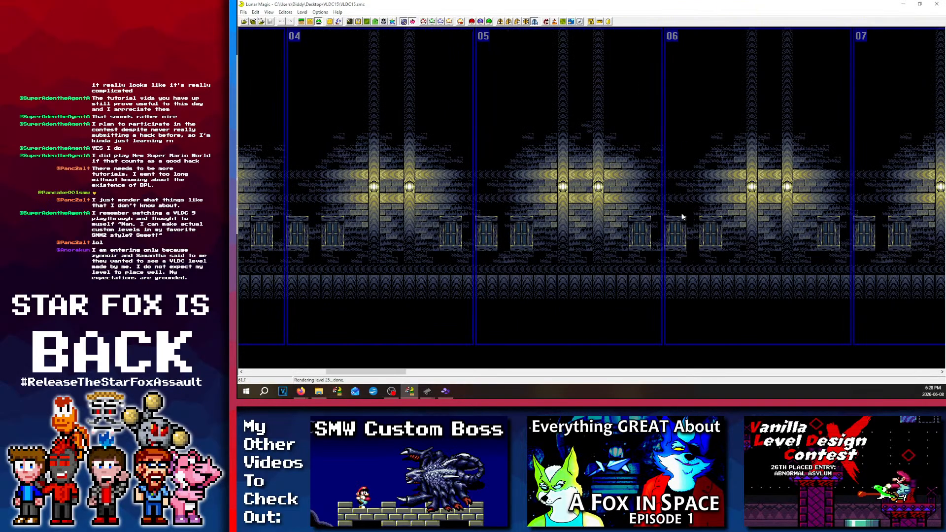
pyautogui.hscroll(-5, 682, 217)
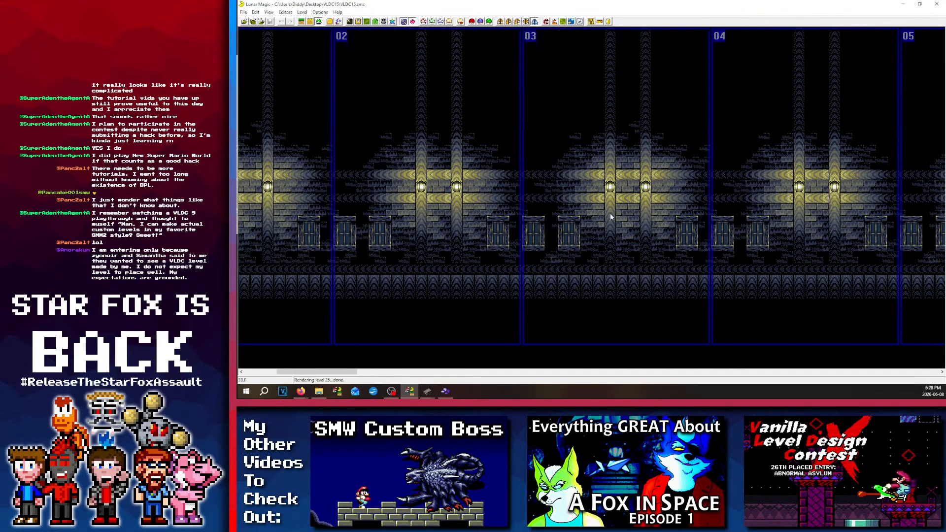
pyautogui.hscroll(-3, 609, 216)
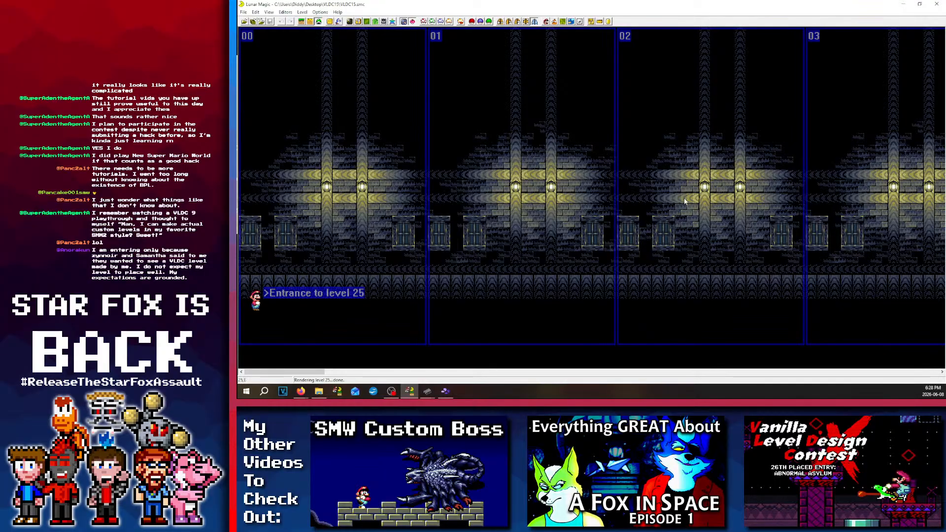
pyautogui.hscroll(3, 544, 268)
pyautogui.hscroll(6, 544, 270)
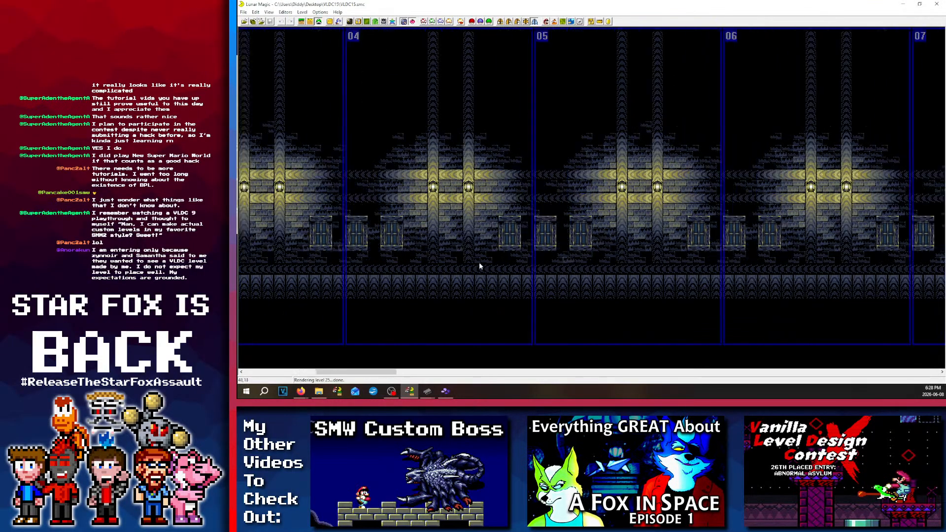
pyautogui.hscroll(-6, 633, 205)
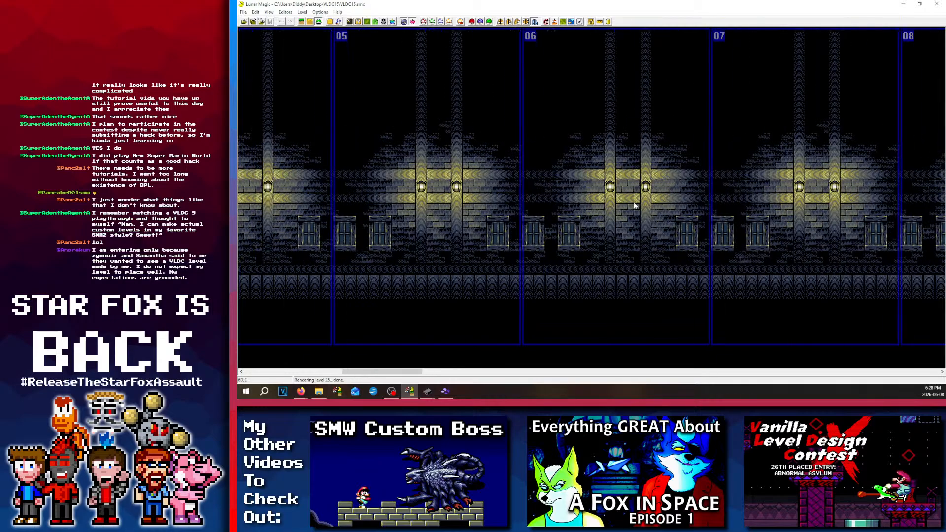
pyautogui.hscroll(4, 545, 208)
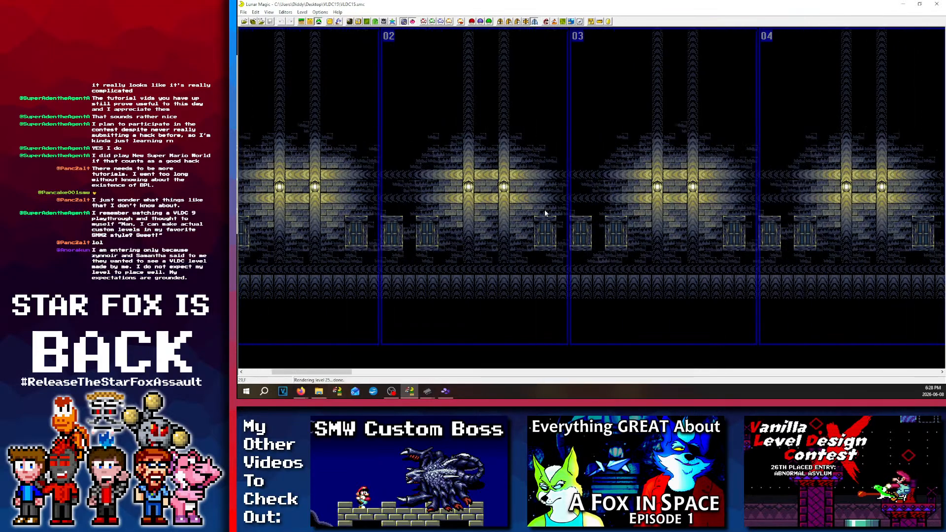
pyautogui.hscroll(-2, 544, 212)
pyautogui.hscroll(-3, 545, 213)
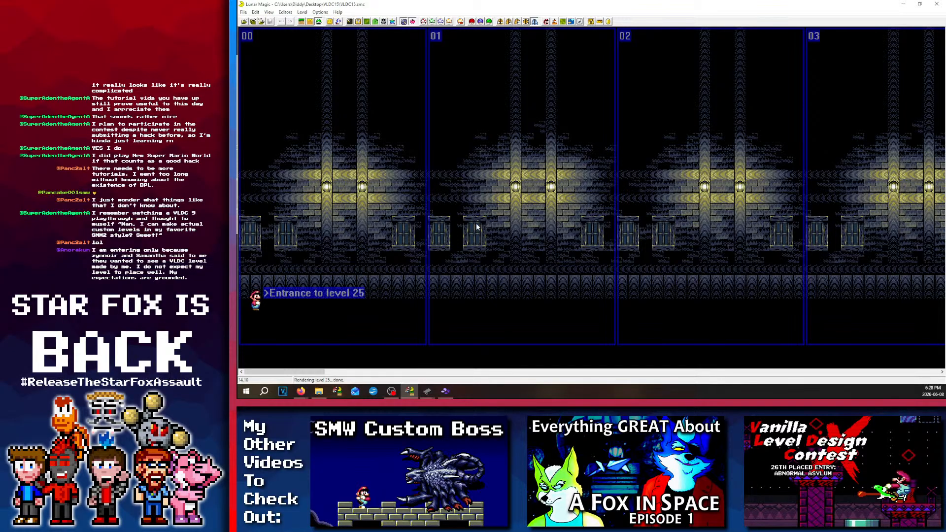
pyautogui.hscroll(2, 542, 253)
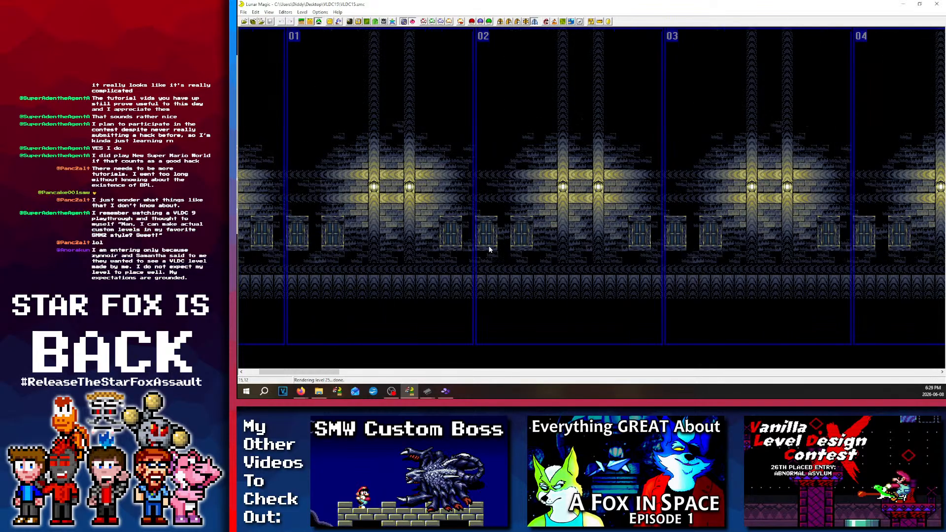
pyautogui.hscroll(-2, 394, 225)
pyautogui.hscroll(2, 395, 225)
pyautogui.hscroll(2, 609, 218)
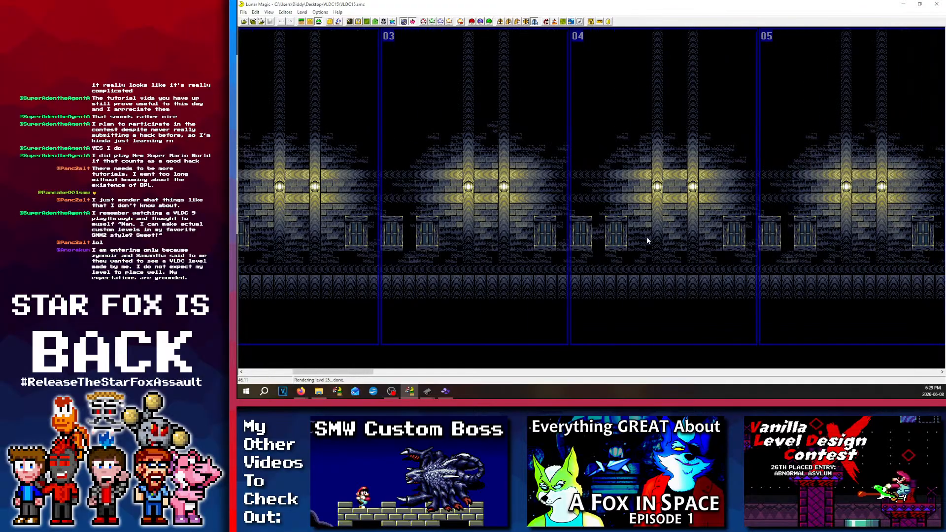
pyautogui.hscroll(-4, 559, 190)
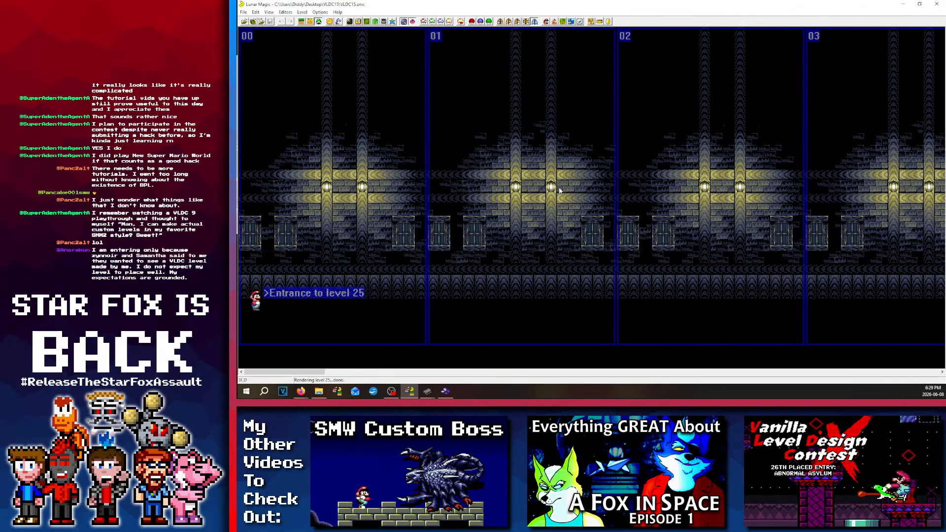
pyautogui.hscroll(3, 489, 208)
pyautogui.hscroll(-3, 411, 207)
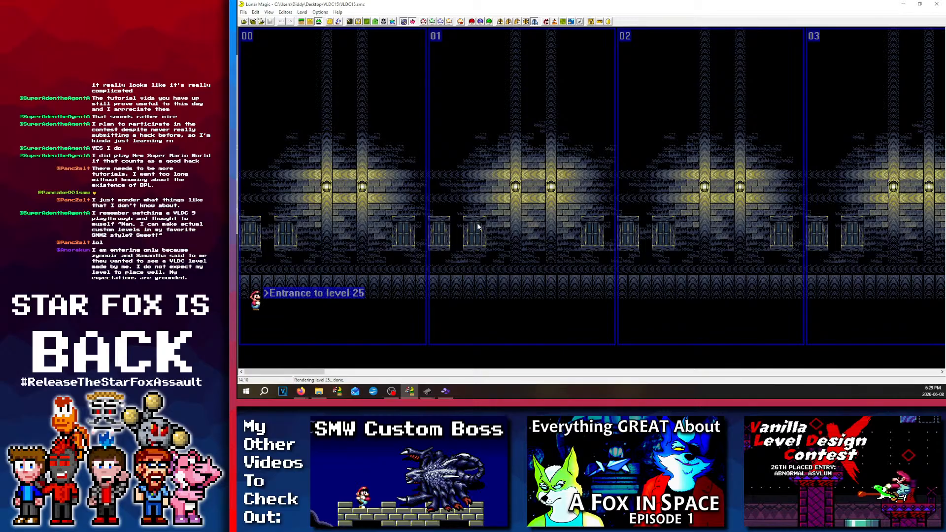
pyautogui.hscroll(2, 404, 219)
pyautogui.hscroll(1, 444, 222)
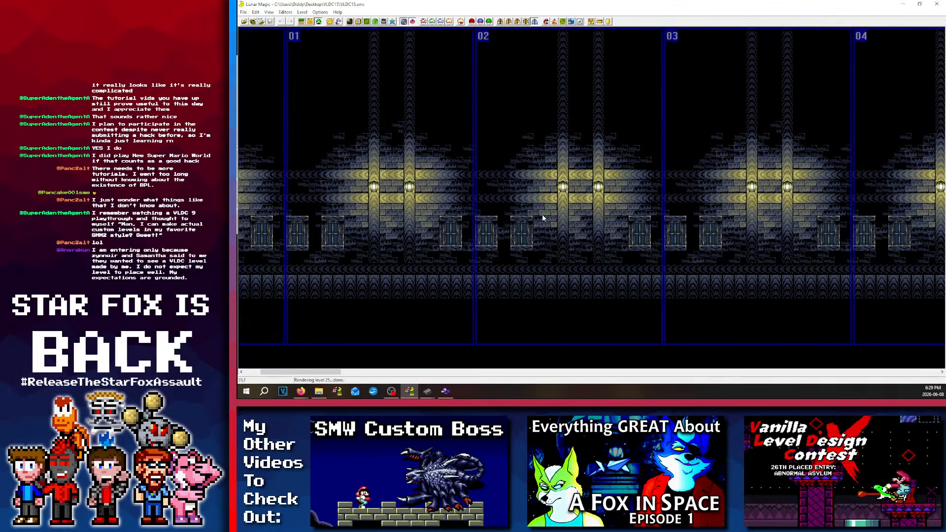
pyautogui.hscroll(-3, 541, 214)
pyautogui.hscroll(8, 529, 212)
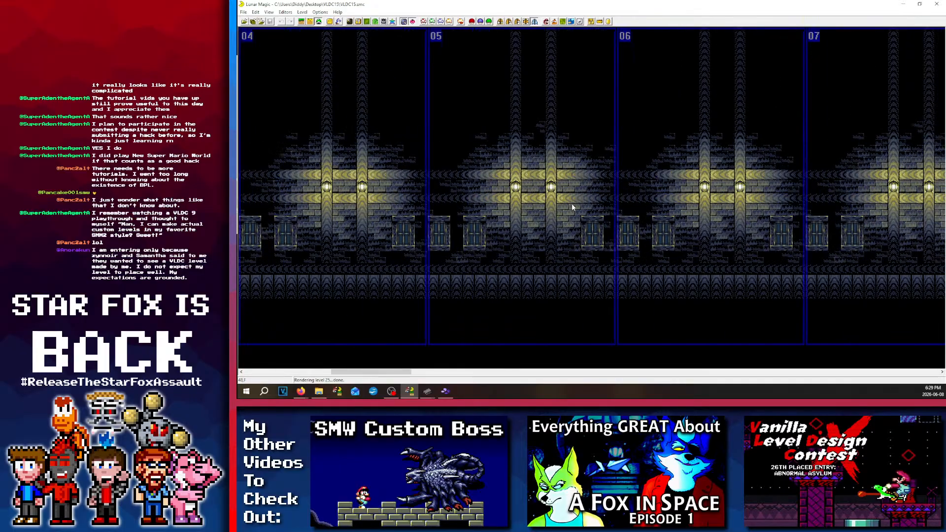
pyautogui.hscroll(-5, 615, 247)
pyautogui.hscroll(-5, 614, 243)
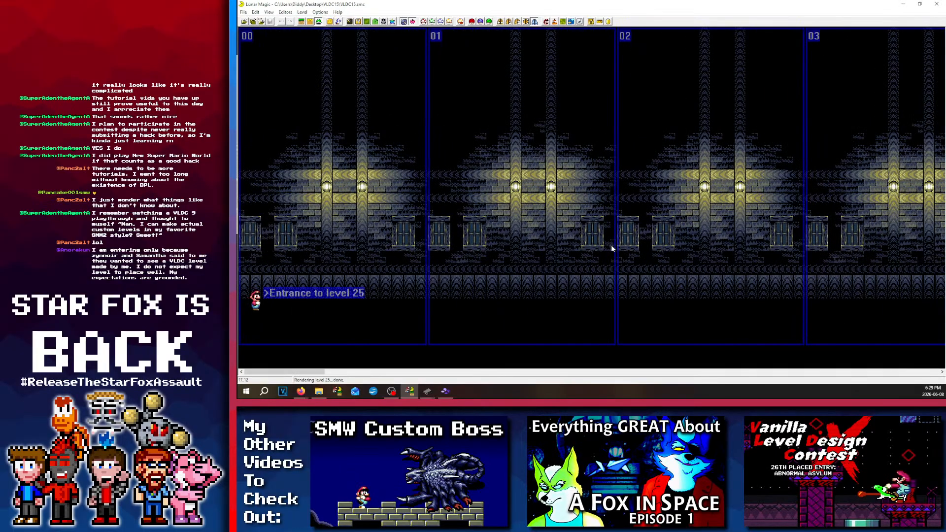
pyautogui.hscroll(2, 399, 209)
pyautogui.hscroll(-1, 419, 214)
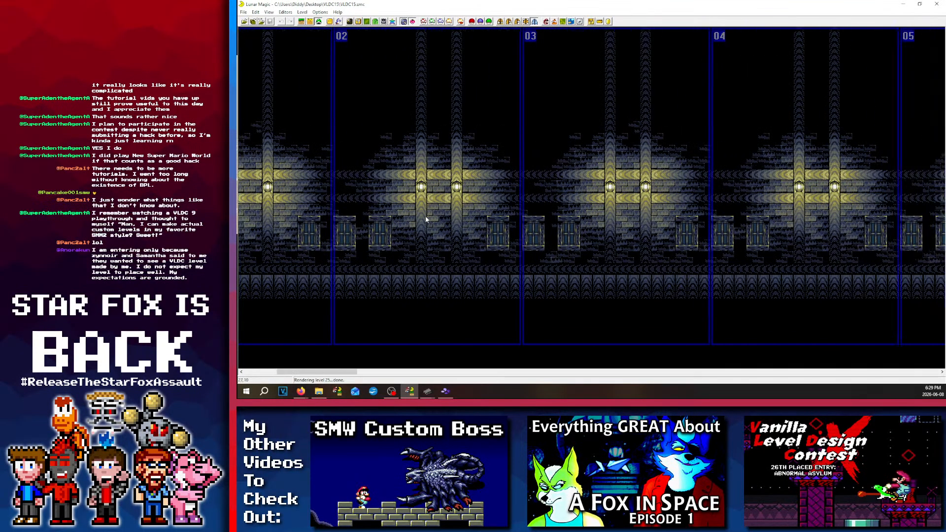
pyautogui.hscroll(-2, 403, 217)
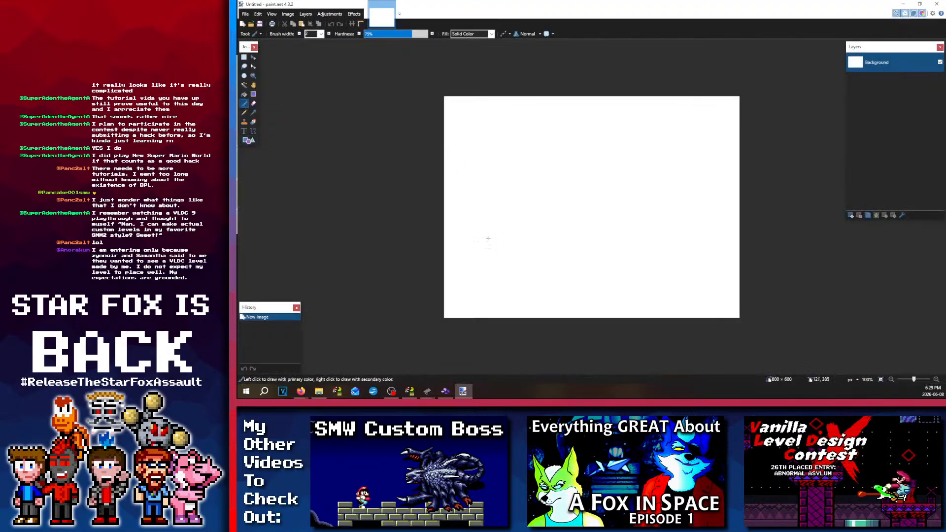
# Step: Switch to paint.net and sketch a small scribbled room, an arrow toward a wider room, and double-headed arrows above and below the wider room
pyautogui.moveTo(487, 238)
pyautogui.mouseDown()
pyautogui.moveTo(517, 238)
pyautogui.moveTo(495, 260)
pyautogui.moveTo(469, 260)
pyautogui.moveTo(470, 239)
pyautogui.moveTo(493, 236)
pyautogui.moveTo(476, 259)
pyautogui.moveTo(511, 245)
pyautogui.moveTo(497, 258)
pyautogui.moveTo(505, 263)
pyautogui.moveTo(514, 261)
pyautogui.moveTo(495, 240)
pyautogui.moveTo(468, 244)
pyautogui.moveTo(538, 237)
pyautogui.mouseUp()
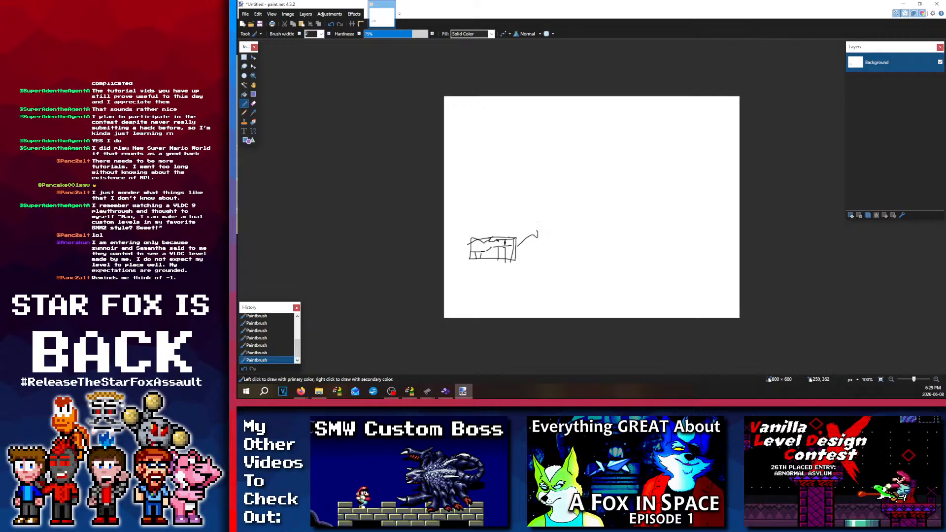
pyautogui.moveTo(552, 239)
pyautogui.mouseDown()
pyautogui.moveTo(552, 253)
pyautogui.moveTo(655, 268)
pyautogui.moveTo(652, 239)
pyautogui.moveTo(551, 237)
pyautogui.moveTo(595, 214)
pyautogui.moveTo(596, 229)
pyautogui.mouseUp()
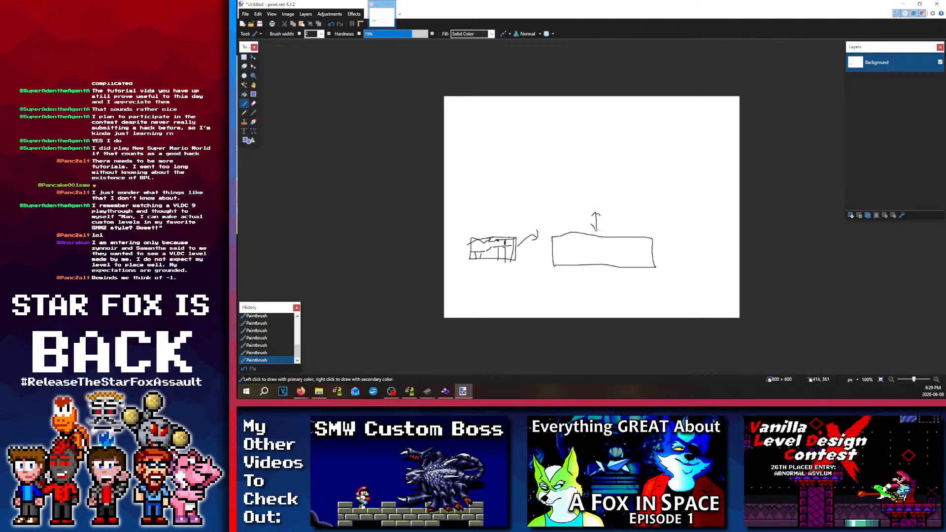
pyautogui.moveTo(596, 272); pyautogui.dragTo(596, 282)
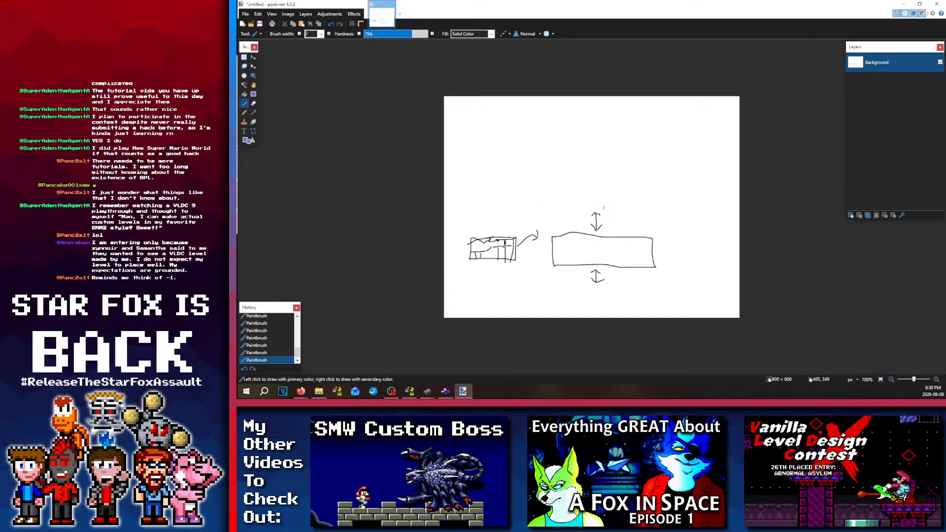
# Step: Draw three small squares inside the wide room and two separate boxes, one above the other, to its right
pyautogui.moveTo(562, 245)
pyautogui.mouseDown()
pyautogui.moveTo(562, 254)
pyautogui.moveTo(564, 243)
pyautogui.moveTo(605, 258)
pyautogui.moveTo(590, 244)
pyautogui.moveTo(632, 257)
pyautogui.moveTo(630, 245)
pyautogui.moveTo(615, 243)
pyautogui.mouseUp()
pyautogui.moveTo(668, 227)
pyautogui.mouseDown()
pyautogui.moveTo(691, 249)
pyautogui.moveTo(709, 250)
pyautogui.moveTo(675, 222)
pyautogui.mouseUp()
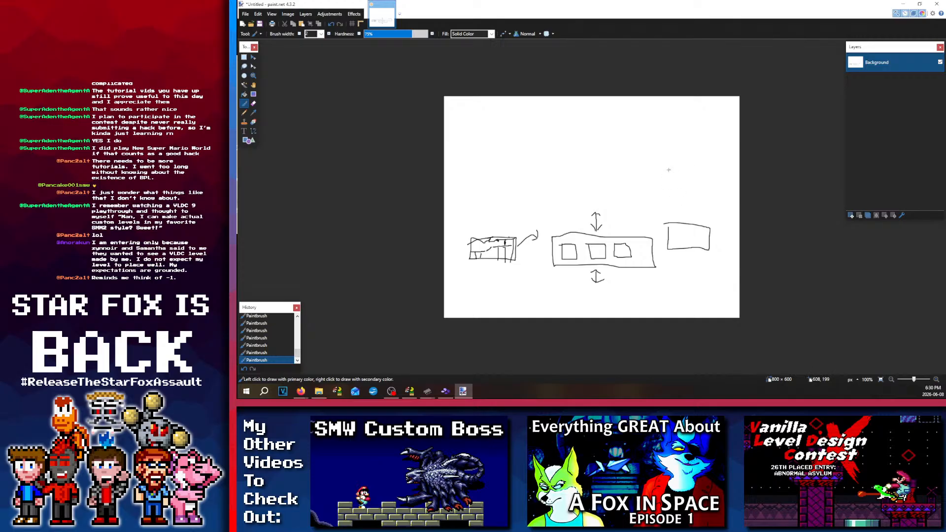
pyautogui.moveTo(669, 169)
pyautogui.mouseDown()
pyautogui.moveTo(665, 193)
pyautogui.moveTo(707, 194)
pyautogui.moveTo(710, 171)
pyautogui.moveTo(667, 168)
pyautogui.mouseUp()
# Step: Label the lower right-hand box "reset" in the SMW font at size 18, centred inside the box
pyautogui.click(244, 131)
pyautogui.click(306, 34)
pyautogui.write('SMW')
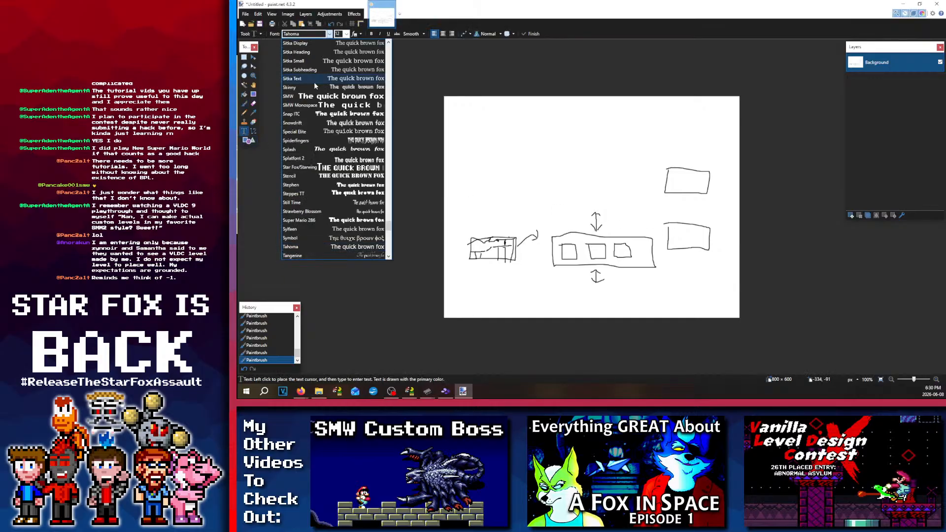
pyautogui.press('Return')
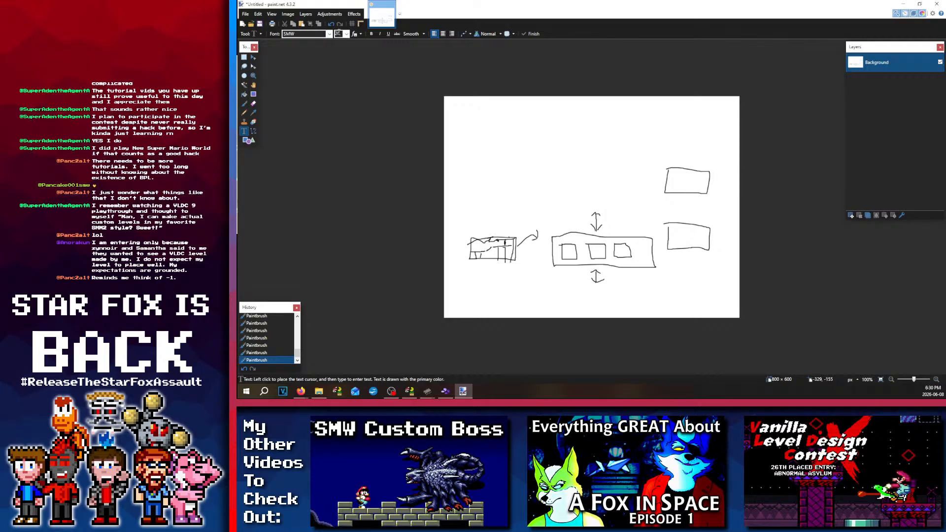
pyautogui.click(677, 228)
pyautogui.write('reset')
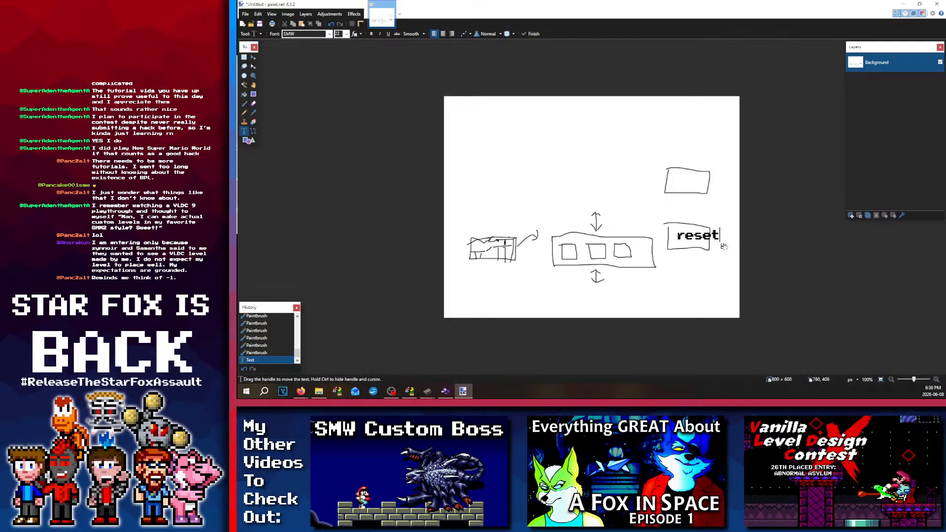
pyautogui.moveTo(722, 246); pyautogui.dragTo(713, 246)
pyautogui.click(346, 35)
pyautogui.scroll(2, 345, 35)
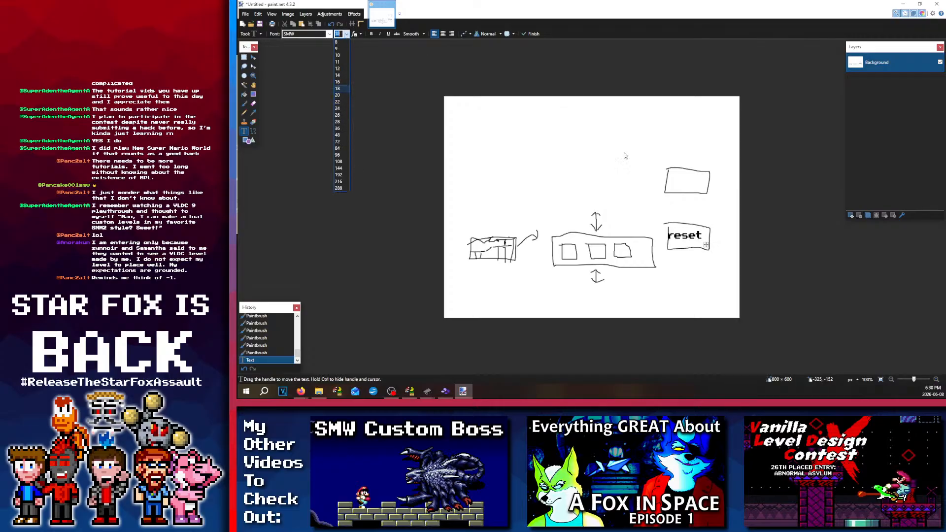
pyautogui.click(705, 244)
pyautogui.moveTo(705, 244); pyautogui.dragTo(708, 249)
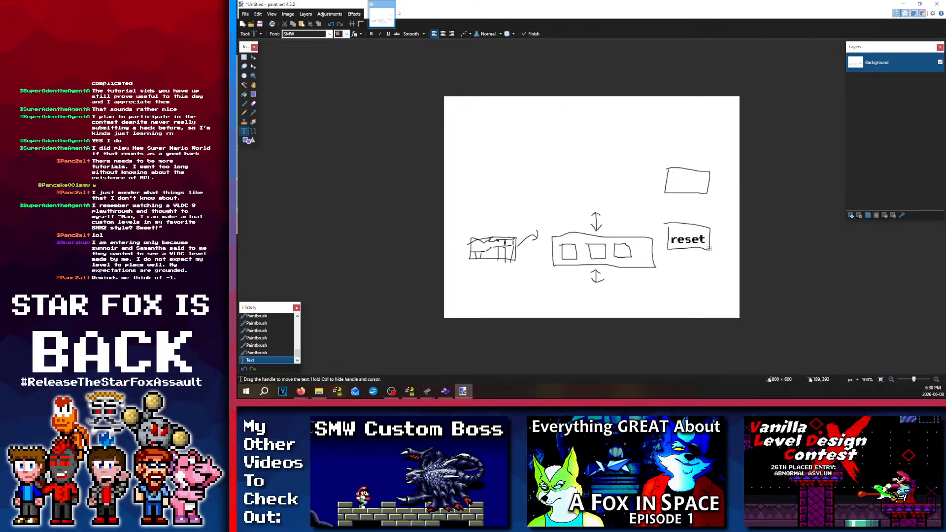
# Step: Label the upper right-hand box "goal" in the same font, centred inside the box
pyautogui.click(679, 180)
pyautogui.write('goal')
pyautogui.moveTo(711, 189); pyautogui.dragTo(706, 189)
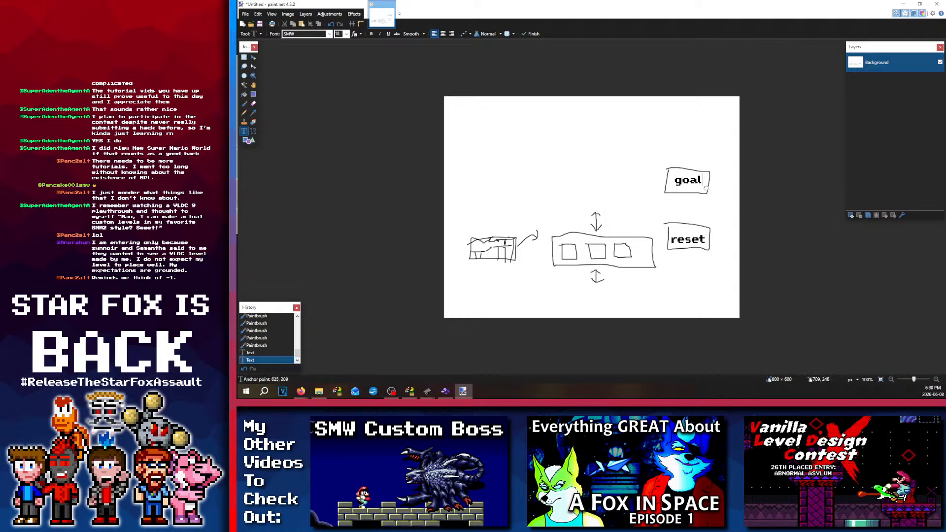
# Step: Draw an empty wide rectangle with the Paintbrush above the wide room, beside the goal box
pyautogui.click(243, 57)
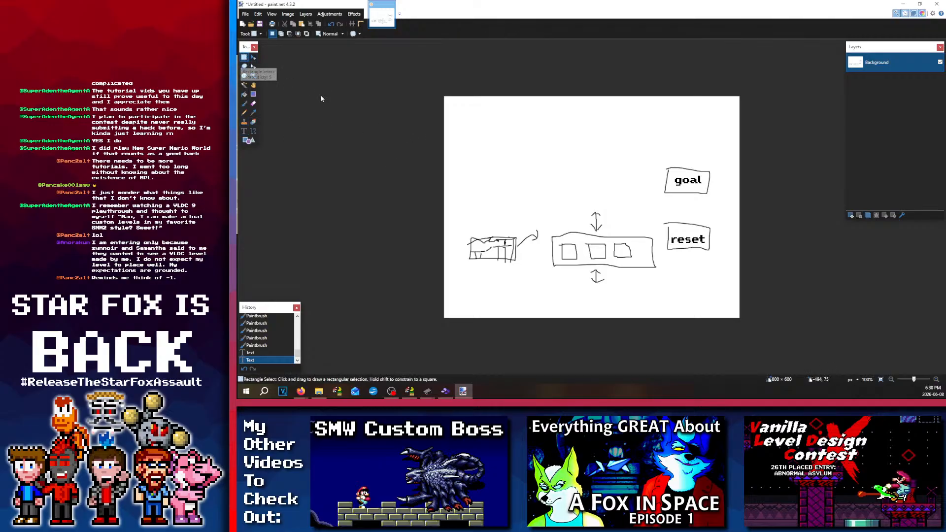
pyautogui.click(243, 104)
pyautogui.click(244, 113)
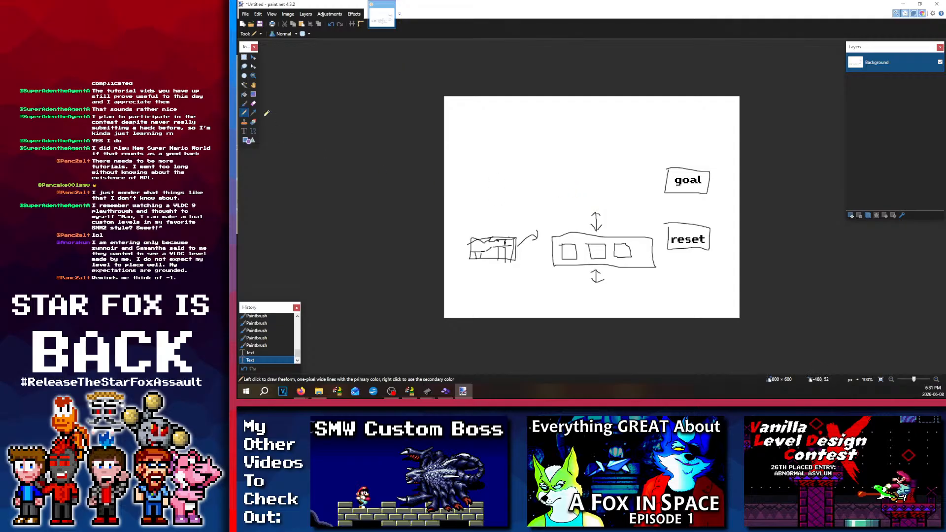
pyautogui.click(253, 103)
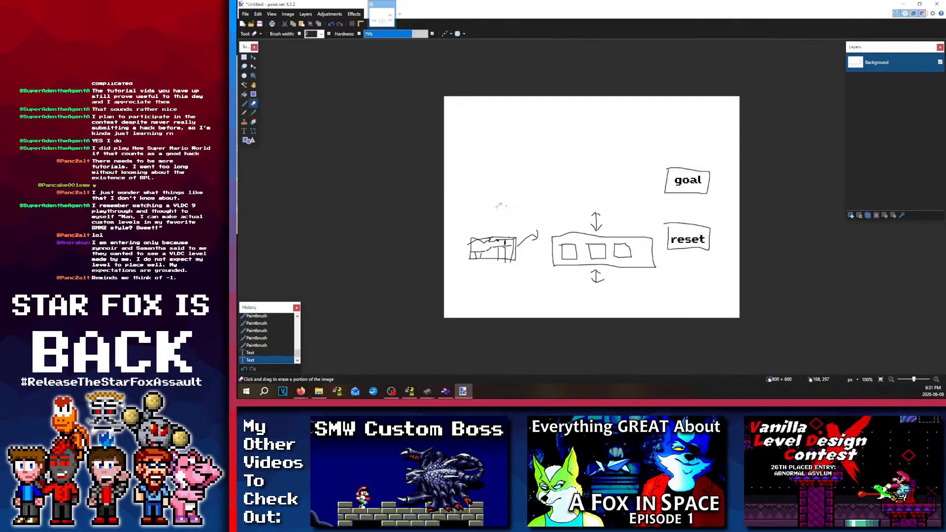
pyautogui.click(244, 103)
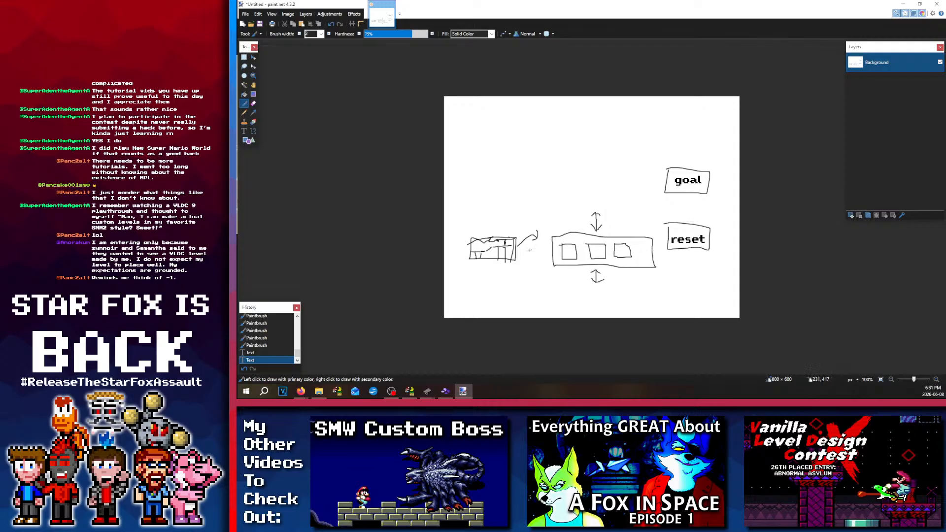
pyautogui.moveTo(644, 174)
pyautogui.mouseDown()
pyautogui.moveTo(645, 204)
pyautogui.moveTo(542, 203)
pyautogui.moveTo(543, 172)
pyautogui.moveTo(645, 175)
pyautogui.mouseUp()
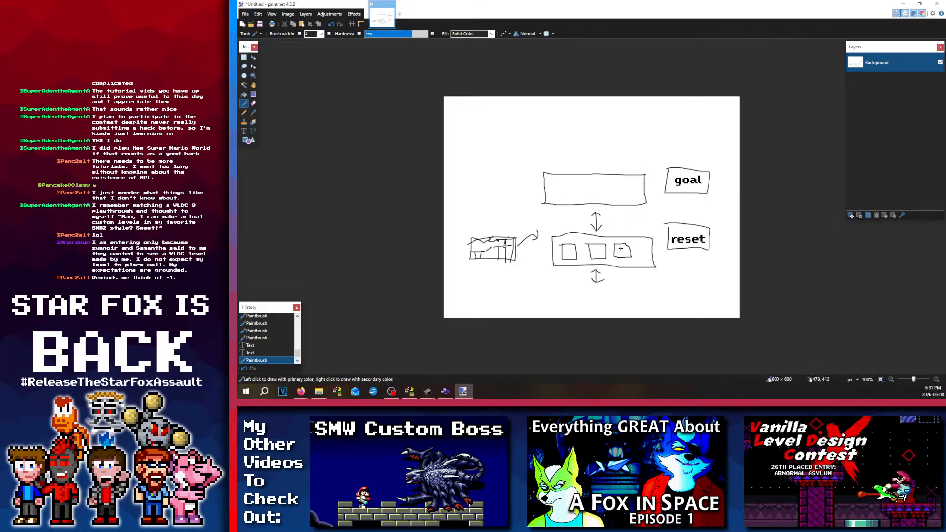
# Step: Mark the three small squares inside the wide room with 6, B and 1
pyautogui.moveTo(622, 247); pyautogui.dragTo(594, 254)
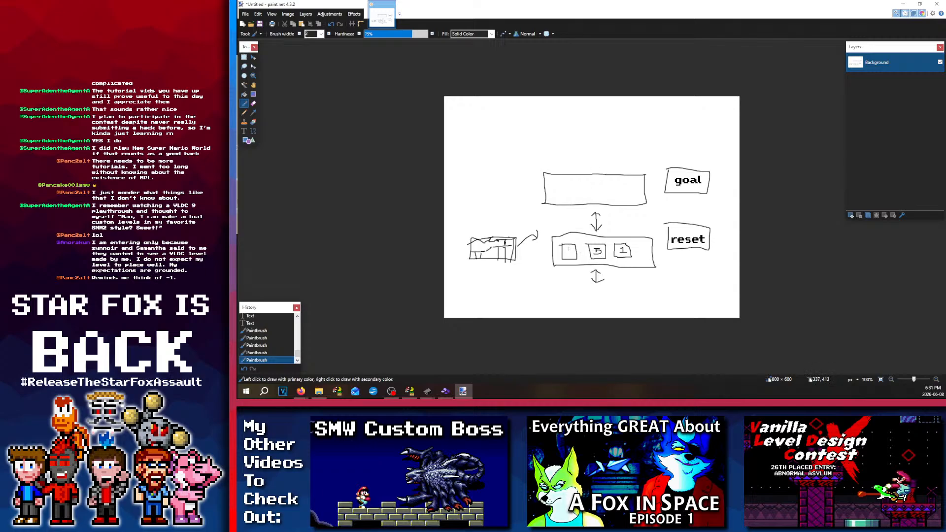
pyautogui.moveTo(571, 256); pyautogui.dragTo(574, 250)
# Step: Paint over the empty rectangle beside the goal box in white with a much wider brush, and set the brush width back to 2
pyautogui.doubleClick(314, 34)
pyautogui.write('55')
pyautogui.scroll(-8, 313, 35)
pyautogui.moveTo(548, 175)
pyautogui.mouseDown(button='right')
pyautogui.moveTo(633, 173)
pyautogui.moveTo(630, 191)
pyautogui.moveTo(528, 194)
pyautogui.moveTo(539, 197)
pyautogui.mouseUp(button='right')
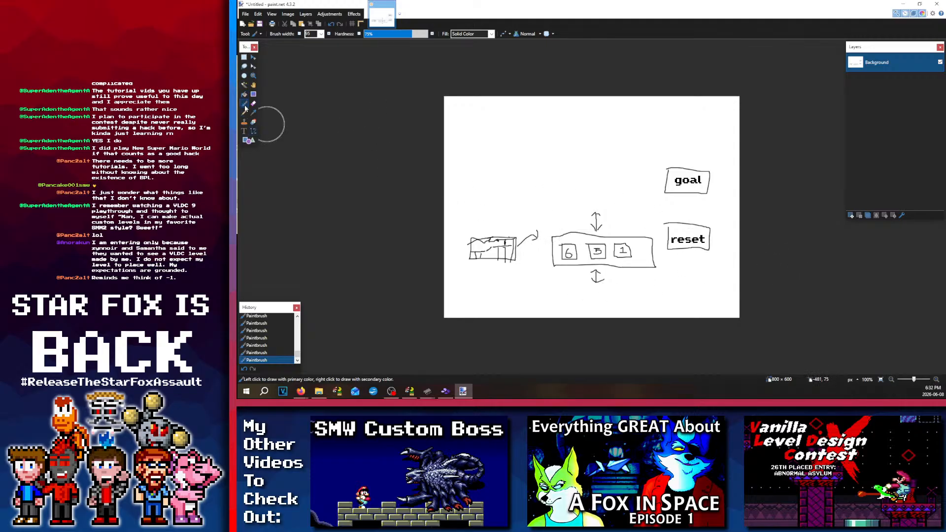
pyautogui.moveTo(311, 34); pyautogui.dragTo(289, 46)
pyautogui.write('2')
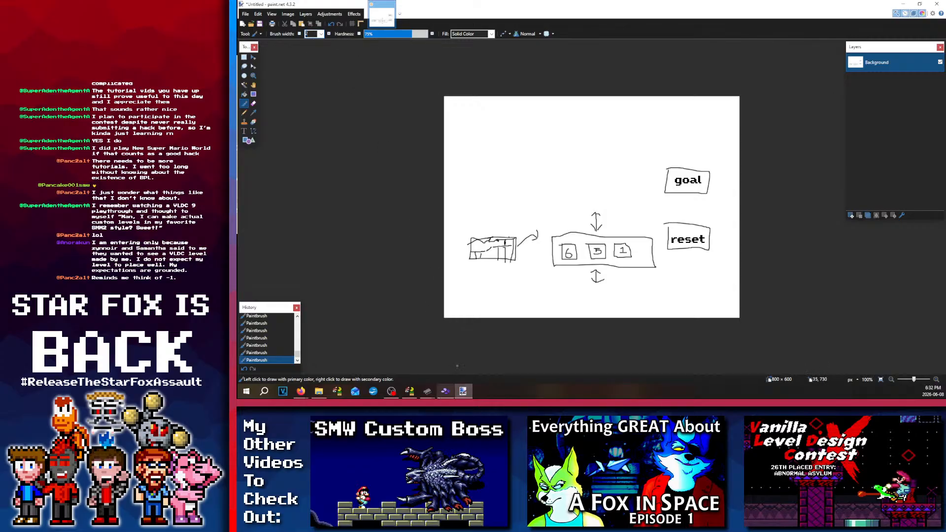
# Step: Switch to the second YY-CHR window to examine its graphics tiles, and return to the paint.net sketch
pyautogui.click(427, 392)
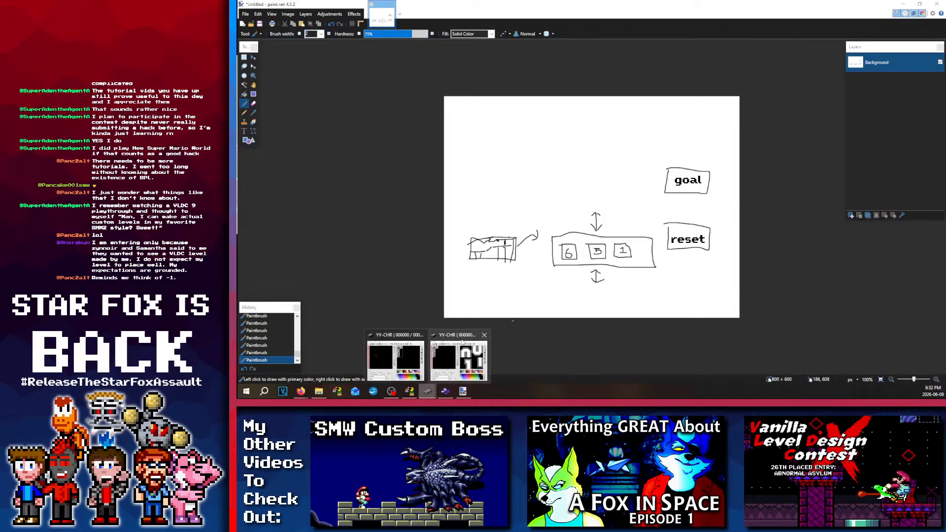
pyautogui.click(447, 360)
pyautogui.moveTo(410, 138); pyautogui.dragTo(445, 97)
pyautogui.click(610, 68)
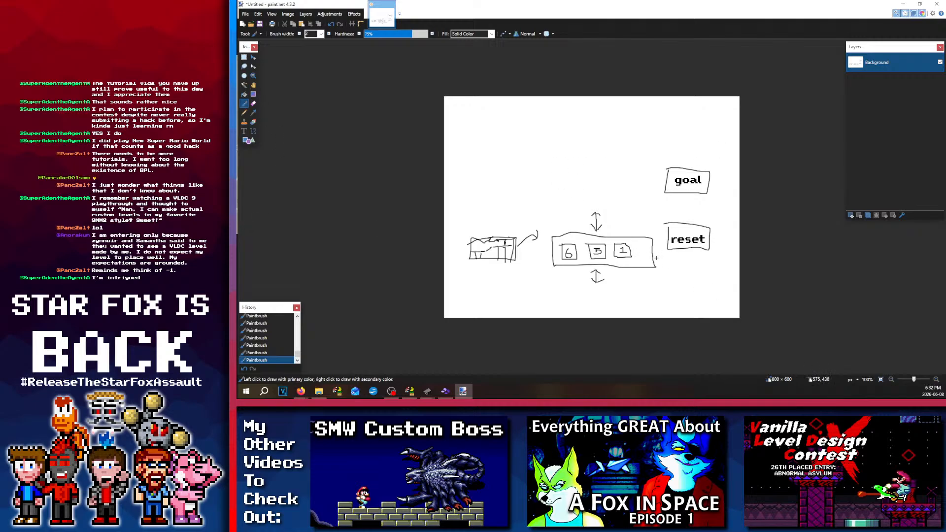
# Step: Draw an arrow from the wide room to below the reset box, and set the canvas height to 1500 pixels
pyautogui.moveTo(656, 258); pyautogui.dragTo(679, 257)
pyautogui.click(288, 14)
pyautogui.click(304, 41)
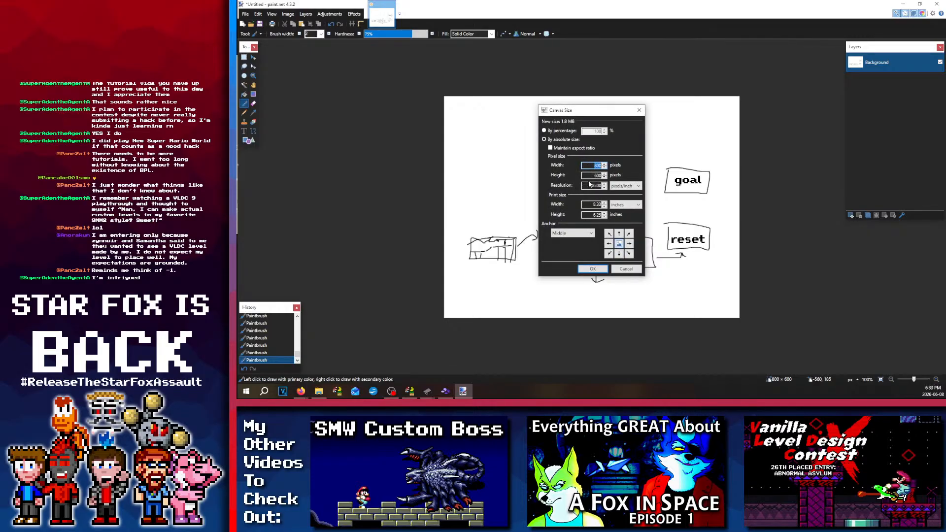
pyautogui.doubleClick(587, 175)
pyautogui.write('1500')
pyautogui.press('Return')
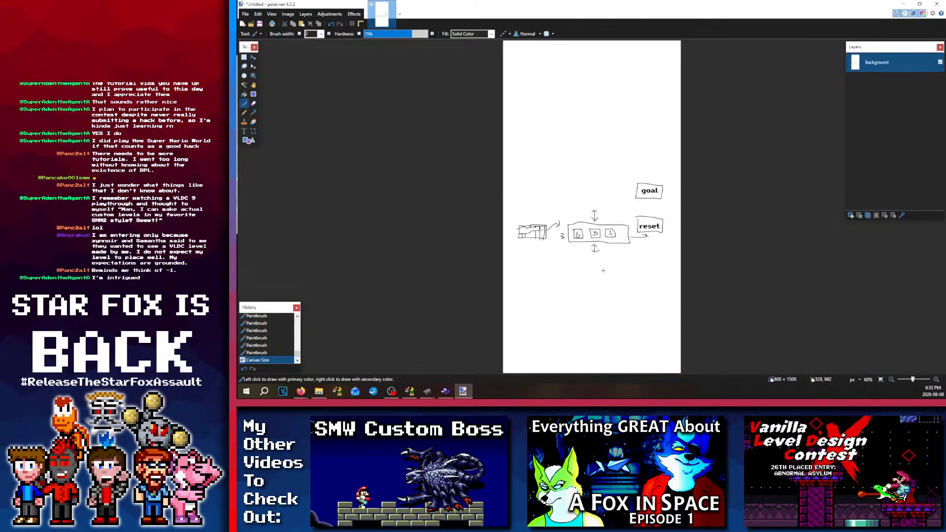
# Step: Draw four empty rectangles of about 290 × 90 pixels stacked evenly above the wide room with the Rectangle shape
pyautogui.keyDown('ctrl'); pyautogui.scroll(2, 603, 270); pyautogui.keyUp('ctrl')
pyautogui.scroll(-1, 584, 223)
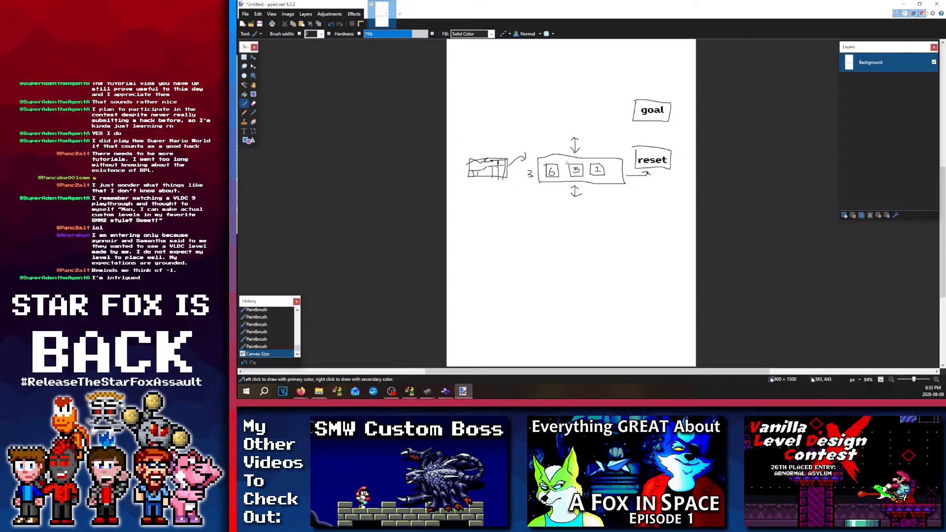
pyautogui.scroll(2, 566, 183)
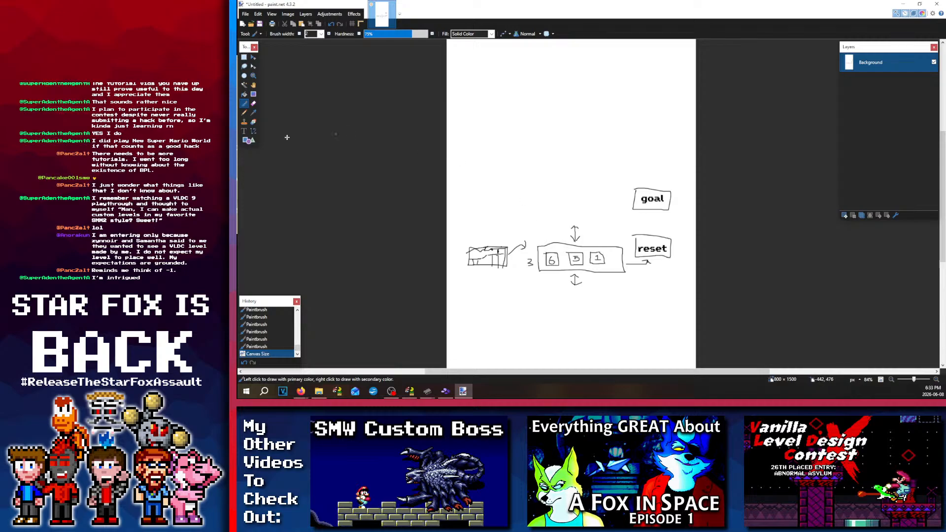
pyautogui.click(249, 140)
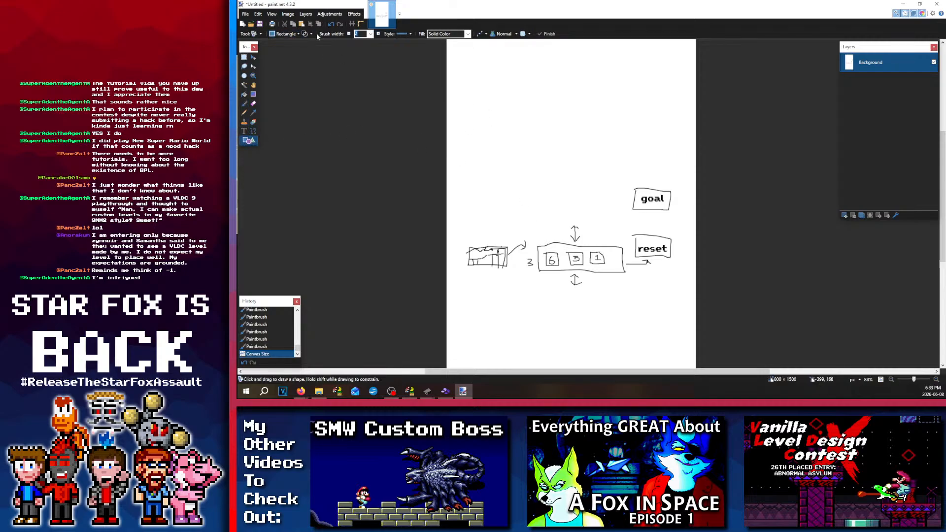
pyautogui.moveTo(533, 195); pyautogui.dragTo(621, 222)
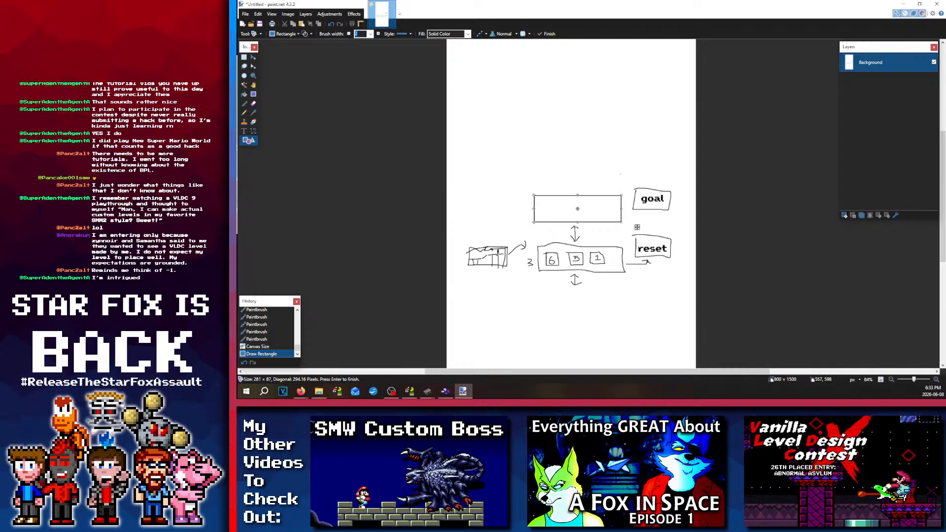
pyautogui.moveTo(620, 174)
pyautogui.mouseDown()
pyautogui.moveTo(527, 144)
pyautogui.moveTo(621, 90)
pyautogui.moveTo(622, 98)
pyautogui.mouseUp()
pyautogui.scroll(3, 635, 161)
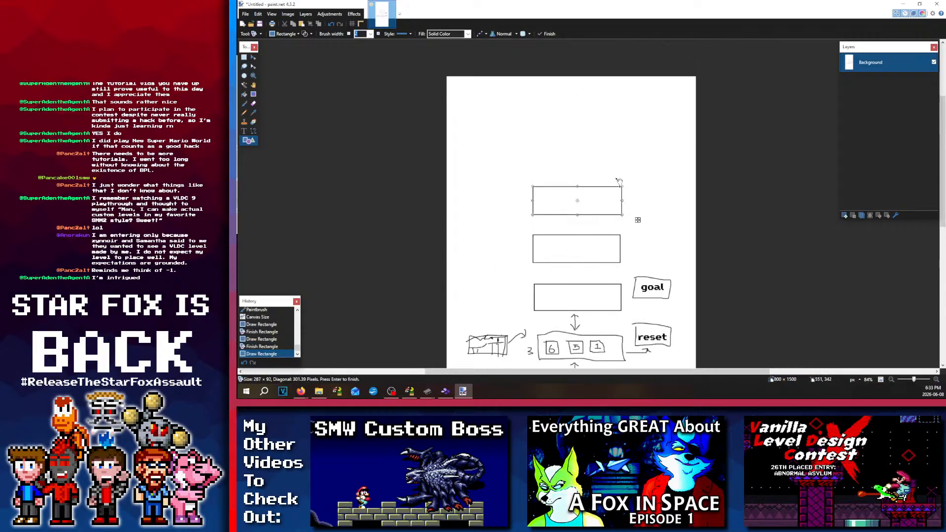
pyautogui.click(620, 169)
pyautogui.moveTo(622, 169)
pyautogui.mouseDown()
pyautogui.moveTo(545, 135)
pyautogui.moveTo(531, 141)
pyautogui.mouseUp()
# Step: Draw three more empty rectangles of about 290 × 90 pixels stacked below the wide room, matching the others' alignment
pyautogui.scroll(-3, 639, 86)
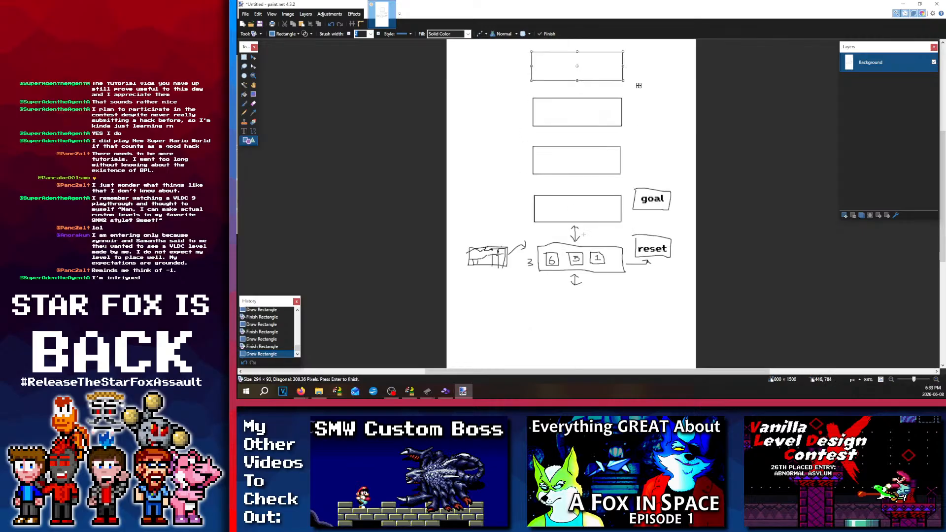
pyautogui.moveTo(538, 292); pyautogui.dragTo(625, 319)
pyautogui.scroll(-3, 562, 292)
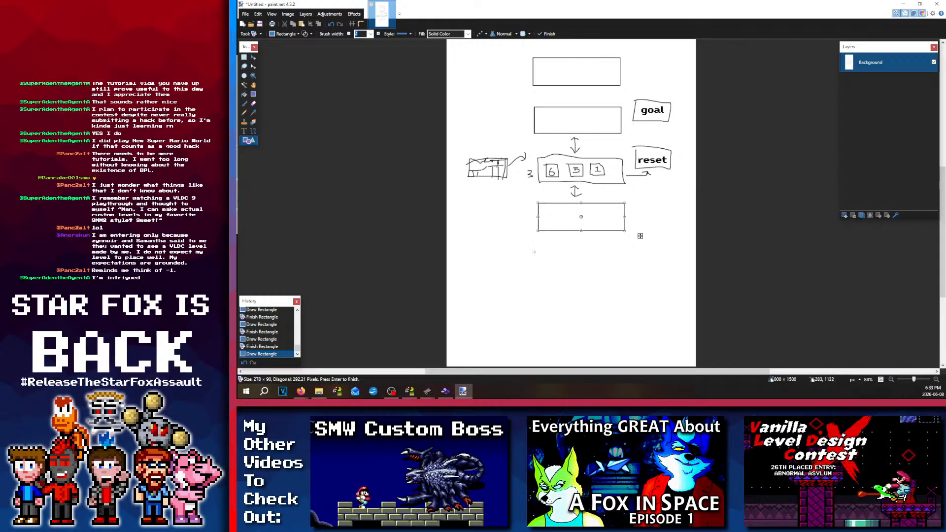
pyautogui.moveTo(534, 252)
pyautogui.mouseDown()
pyautogui.moveTo(678, 287)
pyautogui.moveTo(628, 284)
pyautogui.mouseUp()
pyautogui.scroll(4, 643, 289)
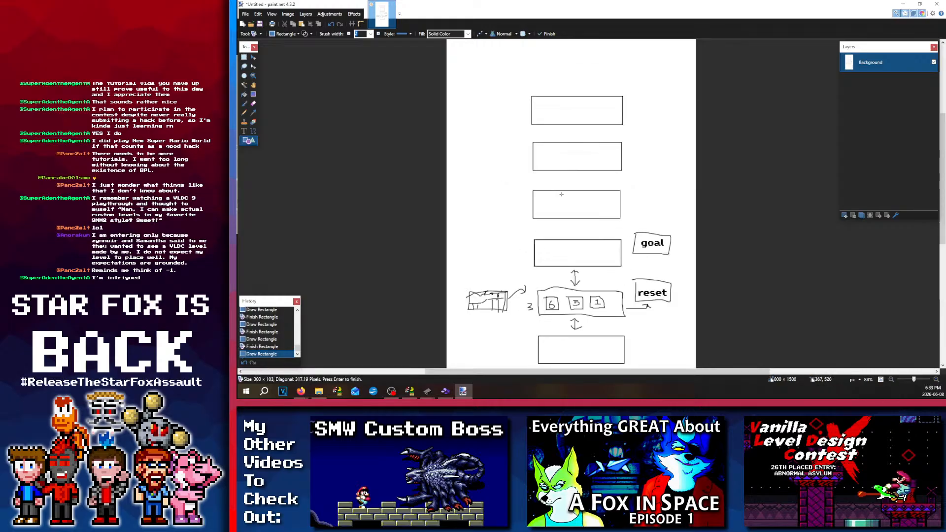
pyautogui.scroll(-3, 643, 333)
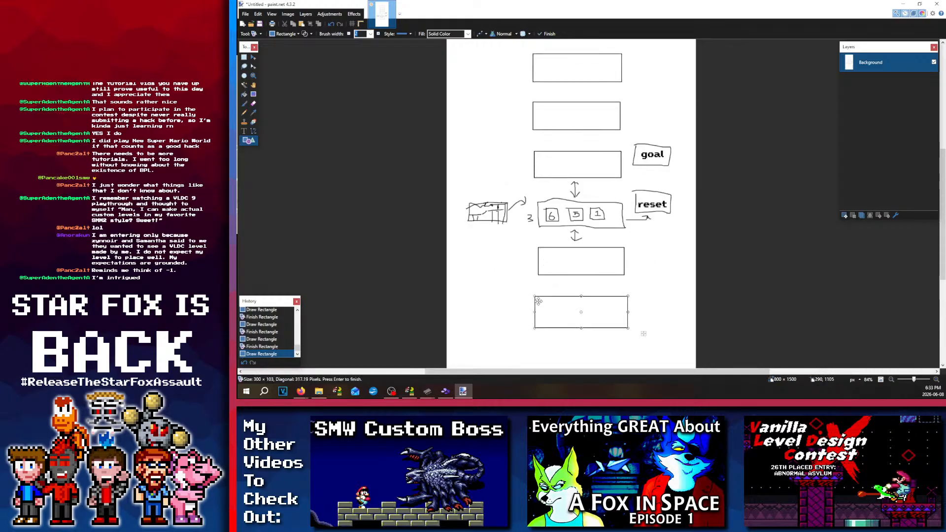
pyautogui.scroll(-2, 539, 301)
pyautogui.moveTo(535, 267); pyautogui.dragTo(537, 267)
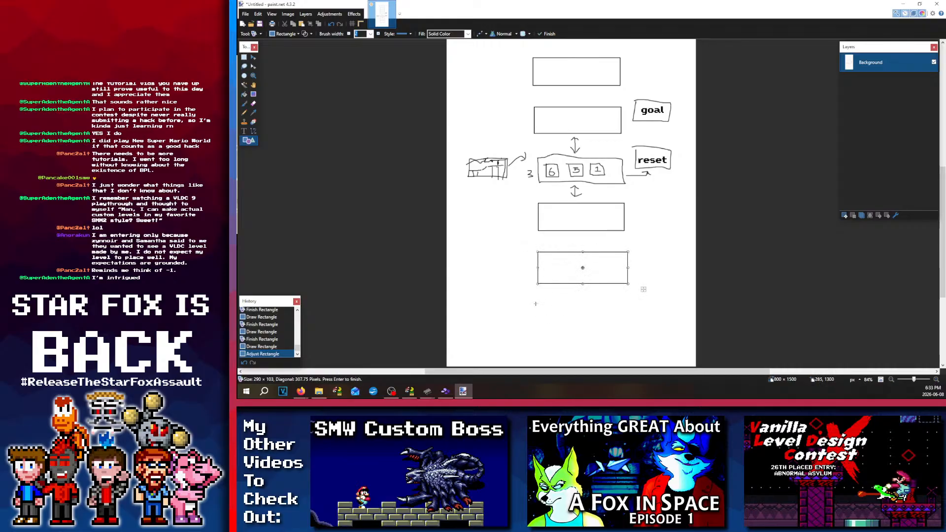
pyautogui.moveTo(535, 303); pyautogui.dragTo(628, 329)
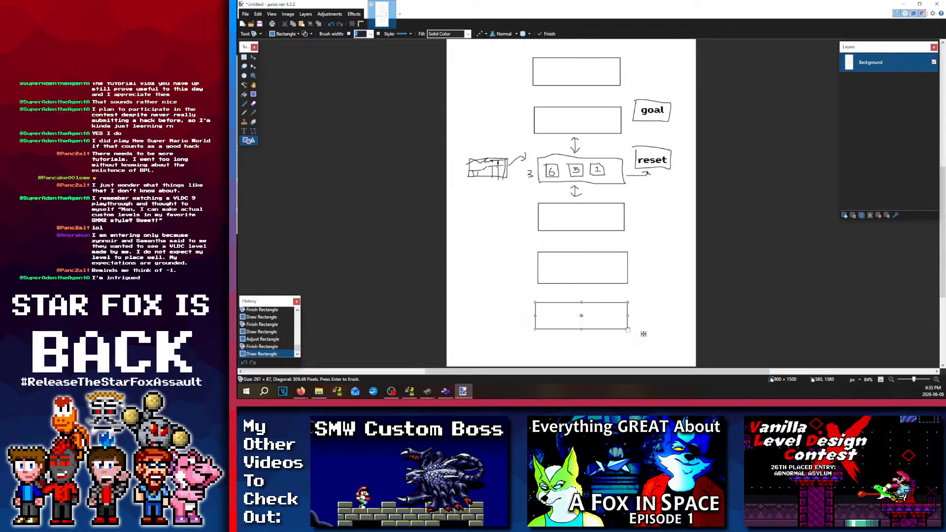
pyautogui.click(521, 257)
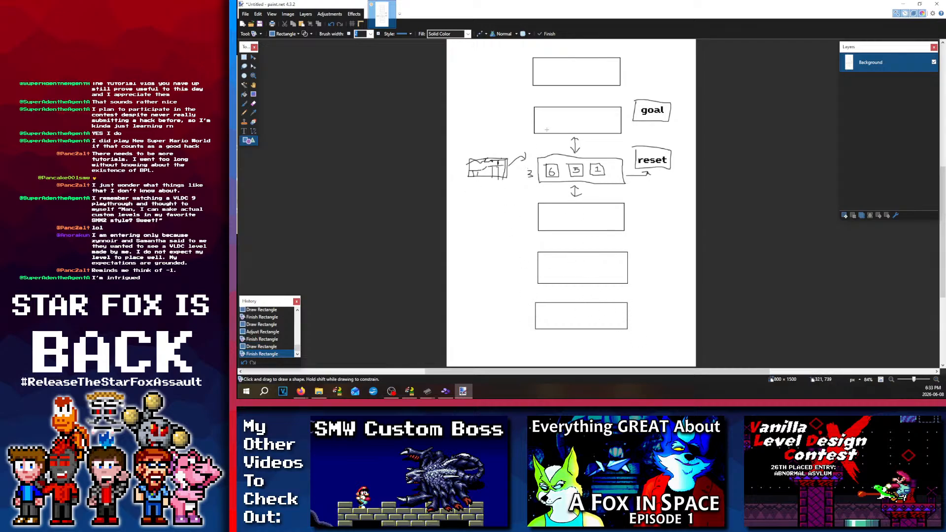
# Step: Paint over the topmost empty rectangle in white using the Paintbrush at width 100
pyautogui.scroll(6, 546, 129)
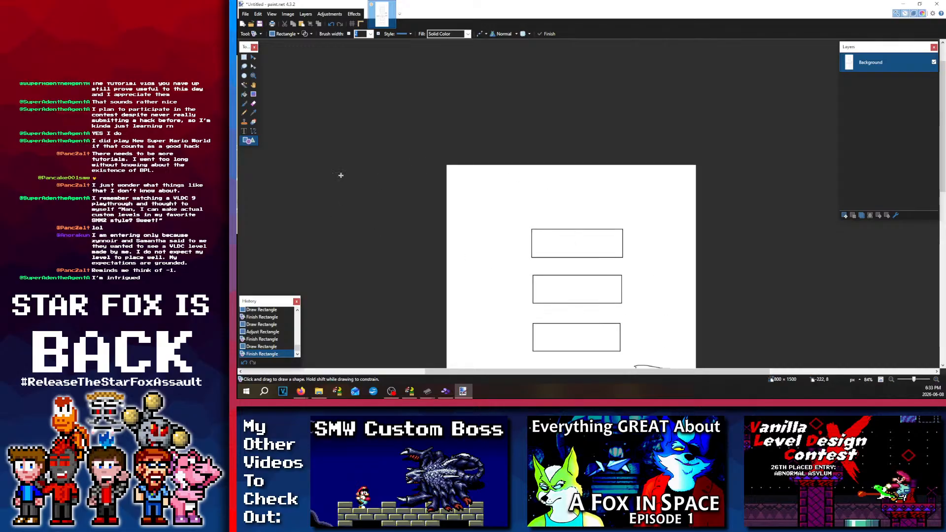
pyautogui.click(244, 103)
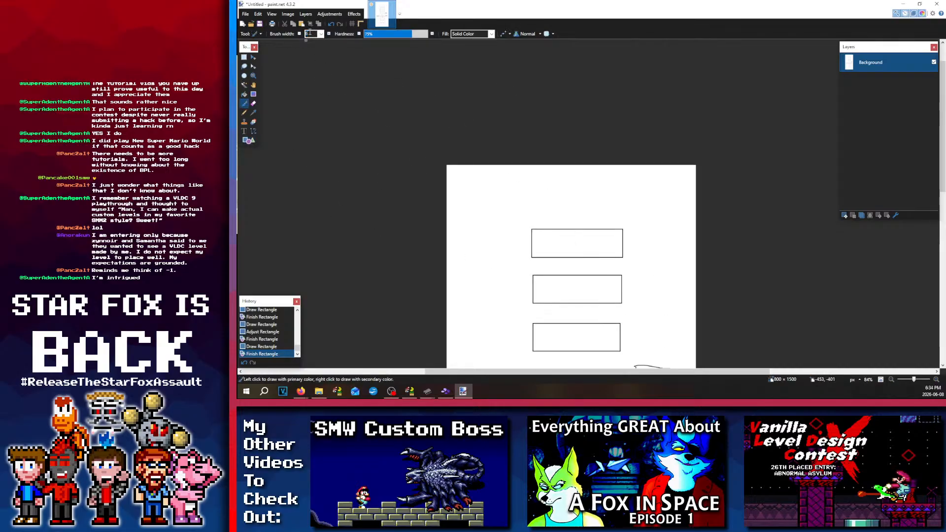
pyautogui.write('100')
pyautogui.scroll(-3, 538, 185)
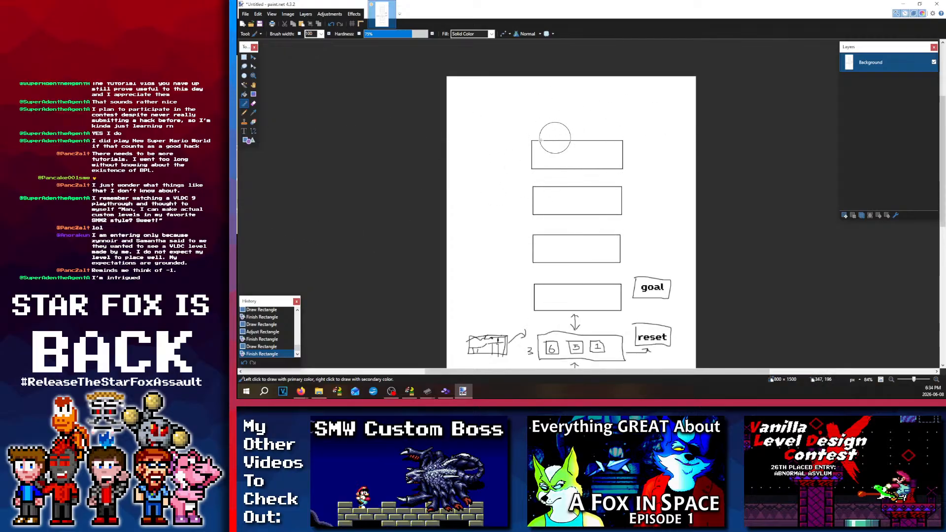
pyautogui.moveTo(553, 137)
pyautogui.mouseDown()
pyautogui.moveTo(541, 152)
pyautogui.moveTo(614, 154)
pyautogui.moveTo(534, 143)
pyautogui.mouseUp()
# Step: Crop the canvas to 800 × 1217 pixels around the stacked rooms, and clear the selection
pyautogui.scroll(-6, 522, 214)
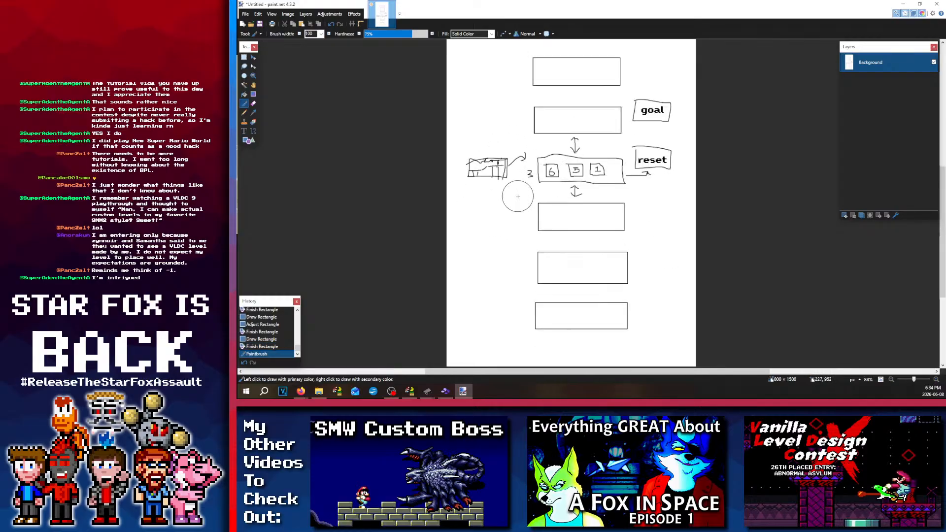
pyautogui.scroll(3, 502, 215)
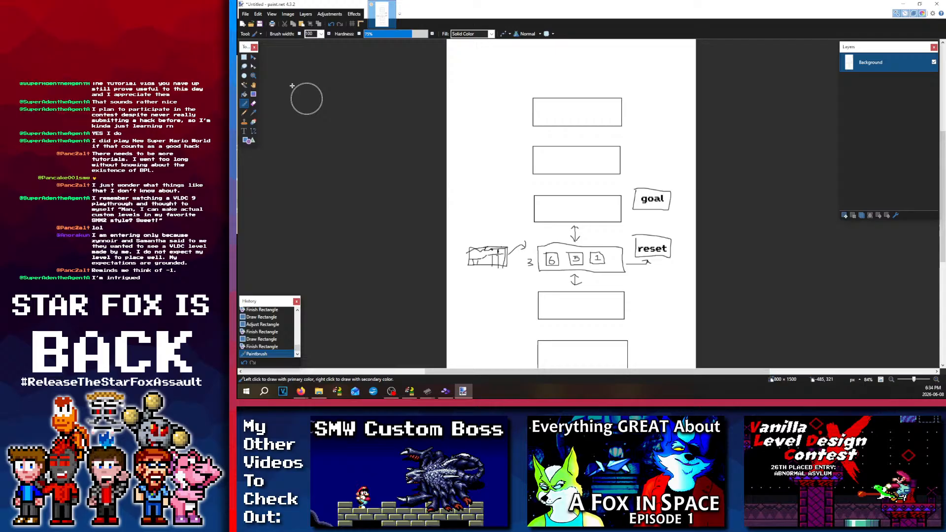
pyautogui.click(244, 57)
pyautogui.moveTo(420, 91); pyautogui.dragTo(768, 351)
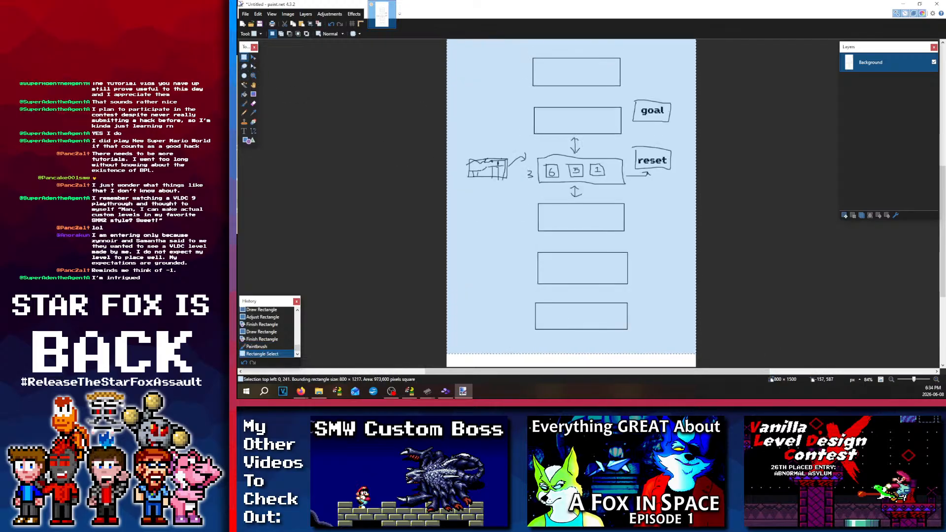
pyautogui.hotkey('ctrl', 'shift', 'x')
pyautogui.click(479, 205)
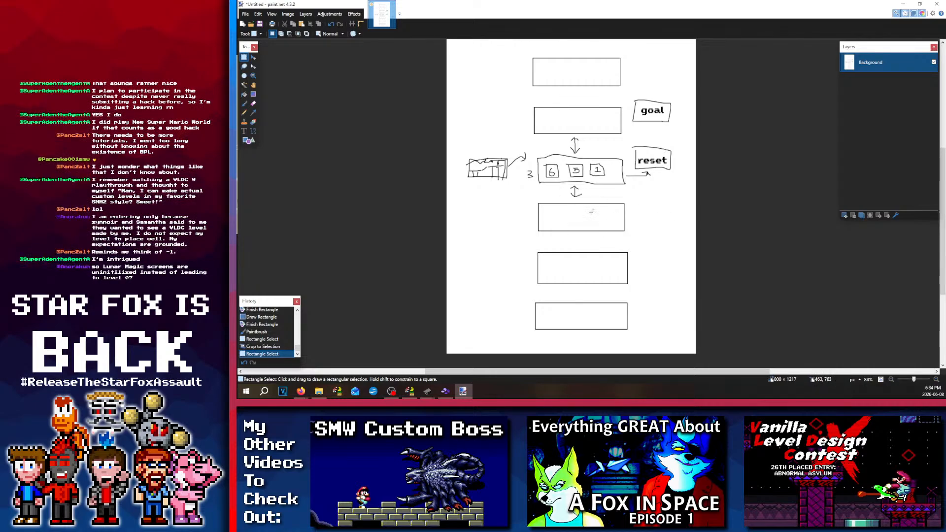
# Step: Set the Paintbrush to width 25 and hardness 100% for erasing the handwritten digits in the wide room
pyautogui.scroll(2, 500, 264)
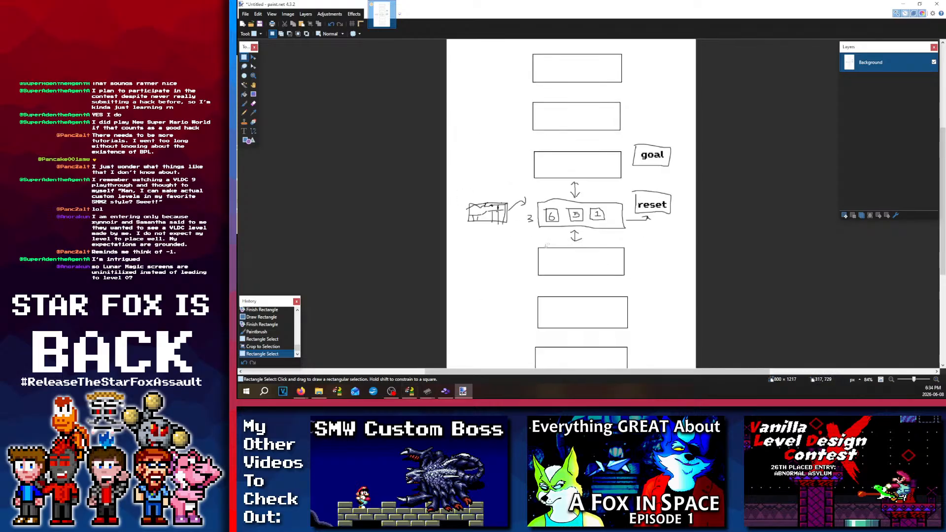
pyautogui.scroll(-2, 546, 245)
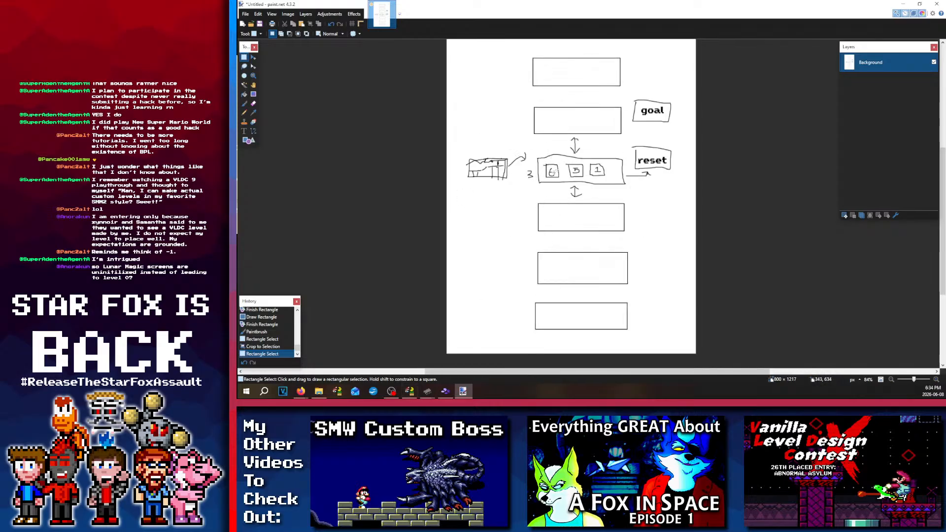
pyautogui.scroll(4, 549, 210)
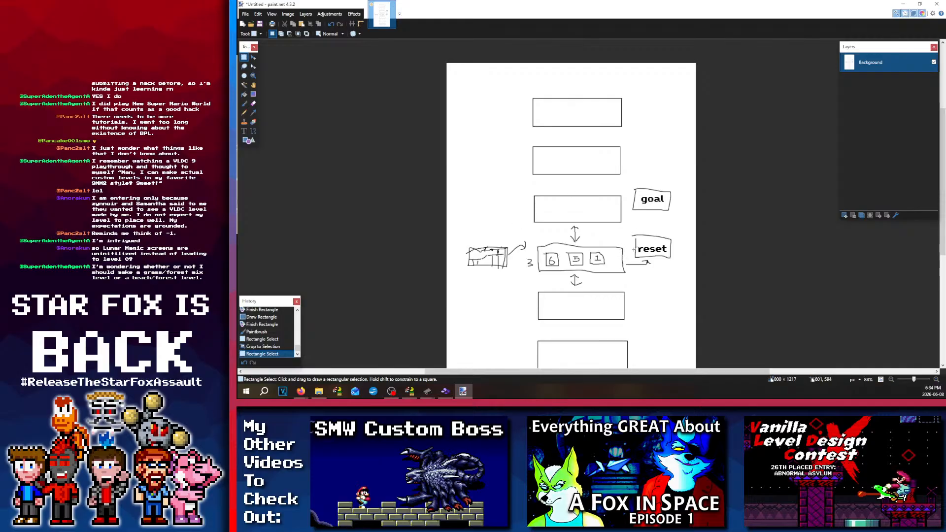
pyautogui.keyDown('ctrl'); pyautogui.scroll(5, 634, 249); pyautogui.keyUp('ctrl')
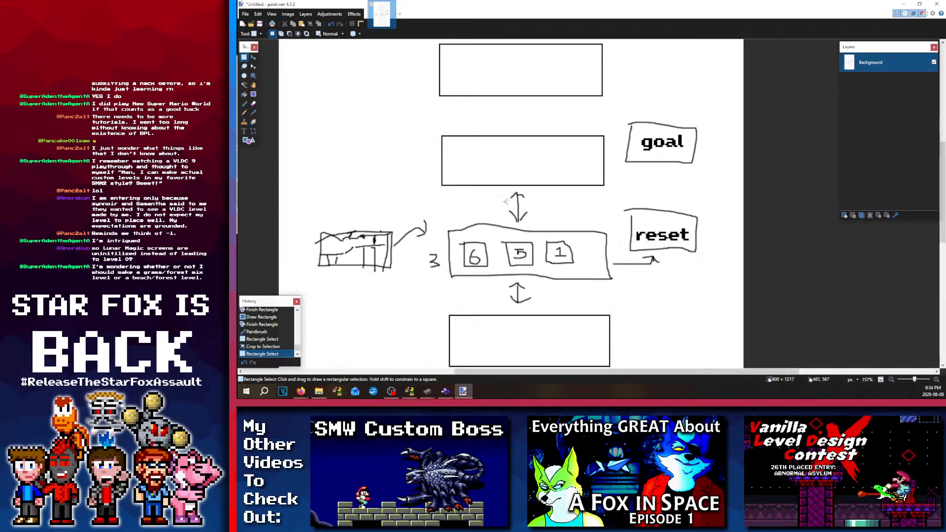
pyautogui.click(246, 104)
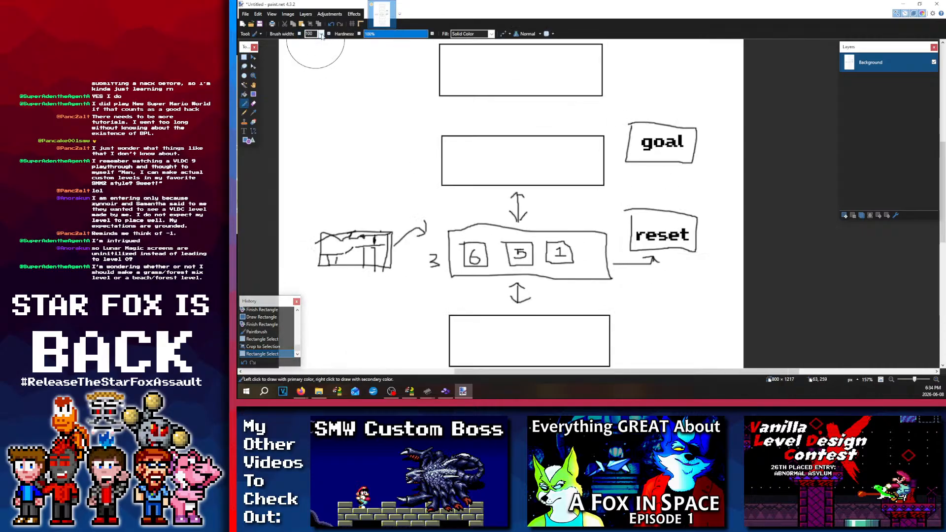
pyautogui.scroll(-4, 321, 35)
pyautogui.scroll(19, 321, 35)
pyautogui.keyDown('ctrl'); pyautogui.scroll(3, 474, 260); pyautogui.keyUp('ctrl')
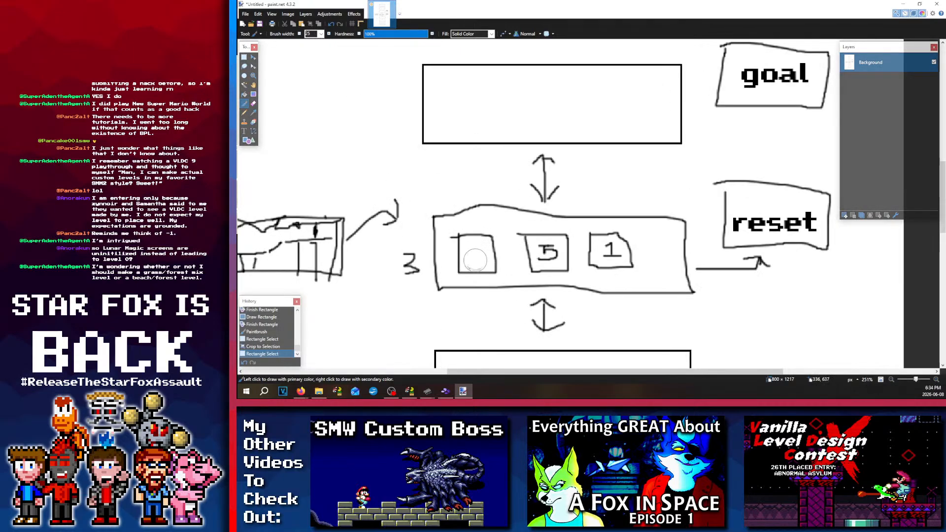
pyautogui.moveTo(474, 260); pyautogui.dragTo(477, 259)
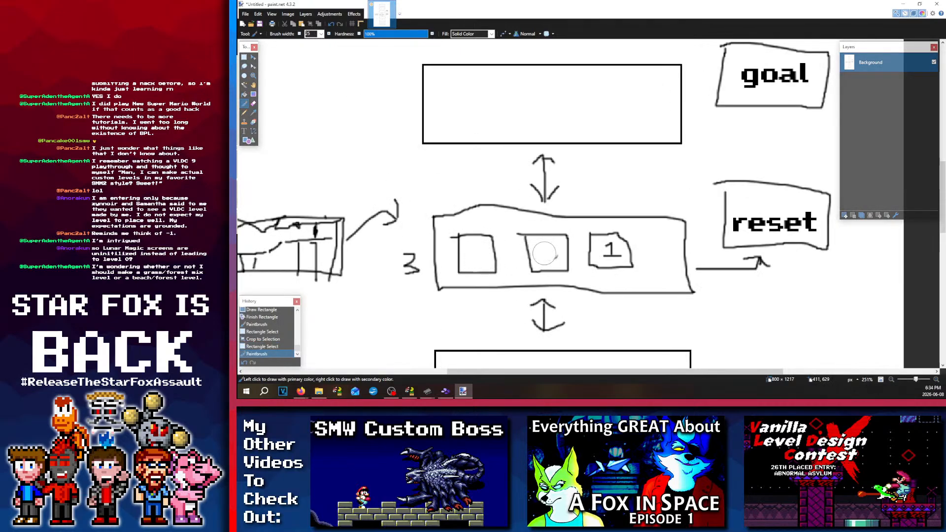
pyautogui.moveTo(544, 254); pyautogui.dragTo(547, 252)
pyautogui.moveTo(608, 249); pyautogui.dragTo(614, 249)
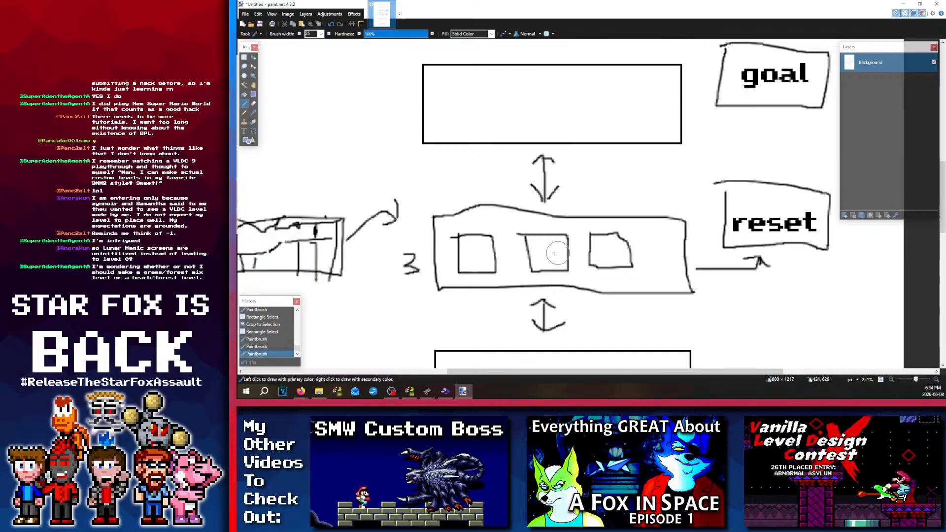
pyautogui.keyDown('ctrl'); pyautogui.scroll(-5, 554, 252); pyautogui.keyUp('ctrl')
pyautogui.keyDown('ctrl'); pyautogui.scroll(2, 547, 256); pyautogui.keyUp('ctrl')
pyautogui.hotkey('ctrl', 'z')
pyautogui.hotkey('ctrl', 'z')
pyautogui.hotkey('ctrl', 'z')
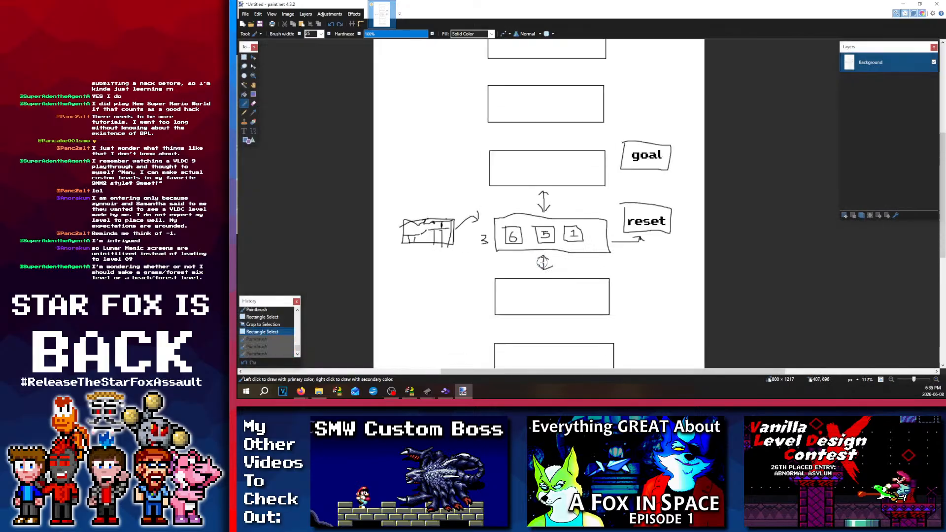
# Step: Paint out the handwritten digits in and beside the wide room, and enter 6, 5 and 1 as SMW-font text in its three squares
pyautogui.keyDown('ctrl'); pyautogui.scroll(2, 558, 229); pyautogui.keyUp('ctrl')
pyautogui.moveTo(590, 242)
pyautogui.mouseDown()
pyautogui.moveTo(583, 231)
pyautogui.moveTo(443, 247)
pyautogui.mouseUp()
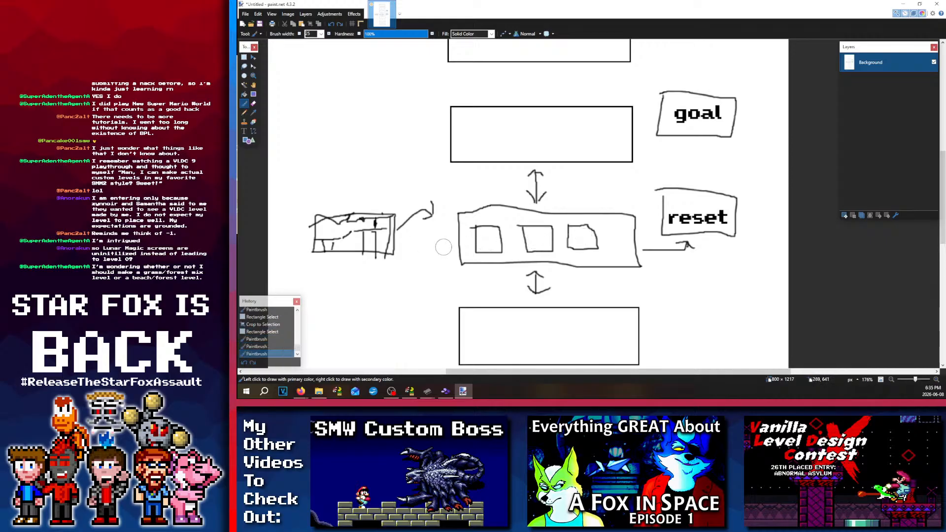
pyautogui.click(244, 131)
pyautogui.click(481, 240)
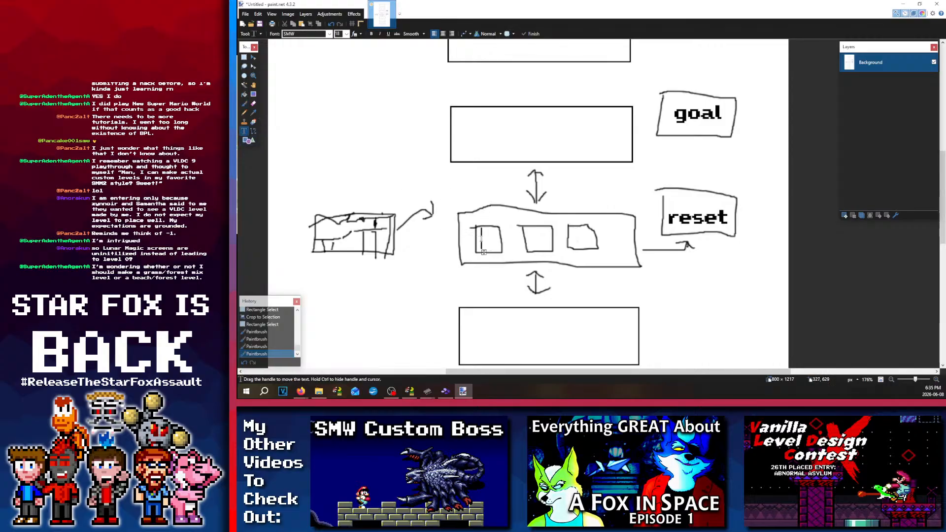
pyautogui.write('1')
pyautogui.click(534, 237)
pyautogui.write('5')
pyautogui.click(578, 236)
pyautogui.write('1')
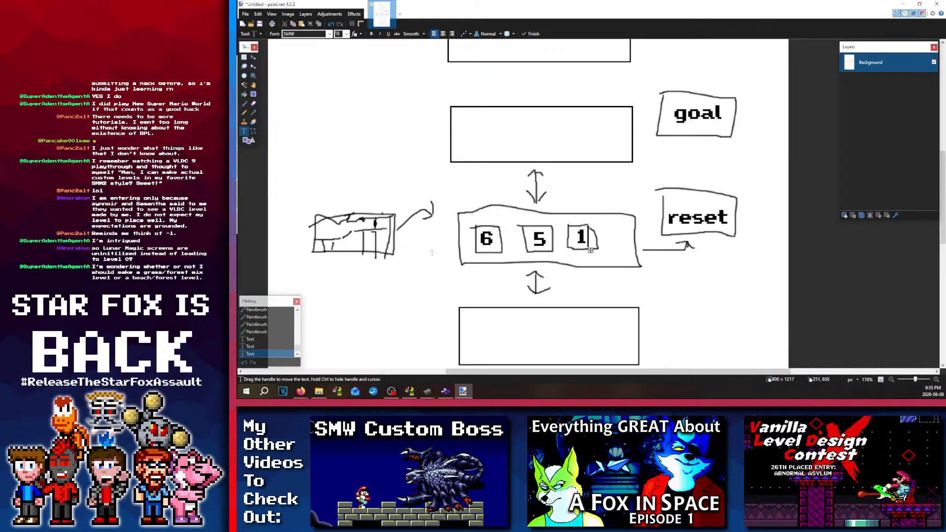
# Step: Label the wide room 3 and the rooms stacked above it 4, 5 and 6, with SMW-font text beside each room
pyautogui.click(434, 249)
pyautogui.write('3')
pyautogui.click(426, 153)
pyautogui.write('4')
pyautogui.scroll(3, 427, 153)
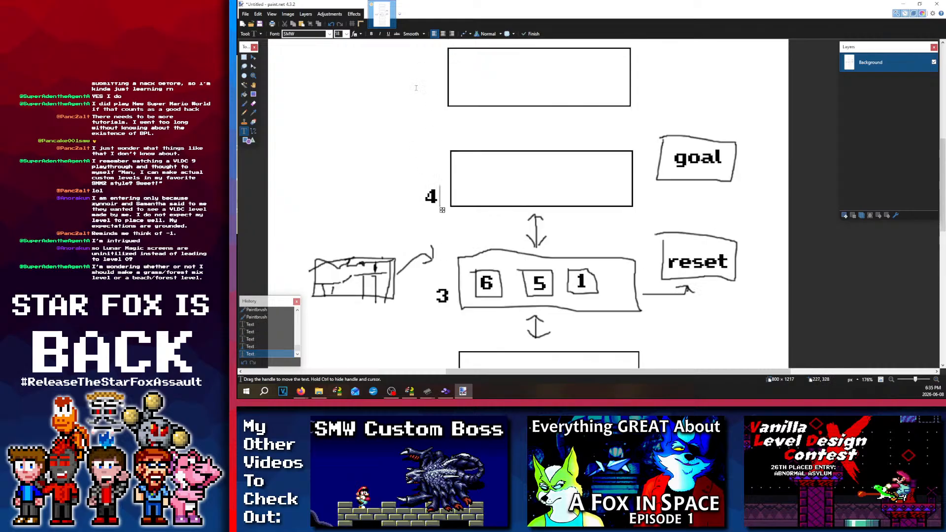
pyautogui.click(426, 185)
pyautogui.write('5')
pyautogui.click(422, 93)
pyautogui.write('6')
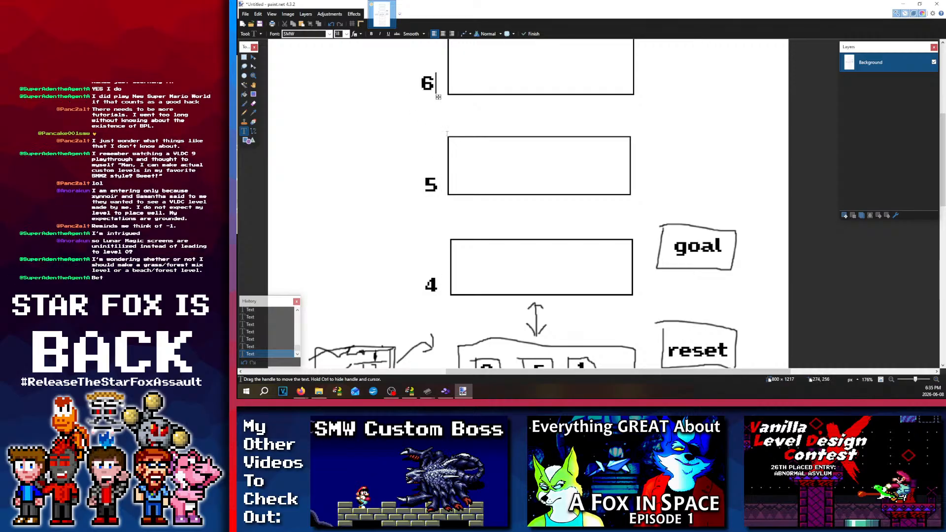
# Step: Label the three rooms below the wide room 2, 1 and 0 in descending order, with SMW-font text beside each
pyautogui.scroll(4, 423, 98)
pyautogui.scroll(-12, 434, 138)
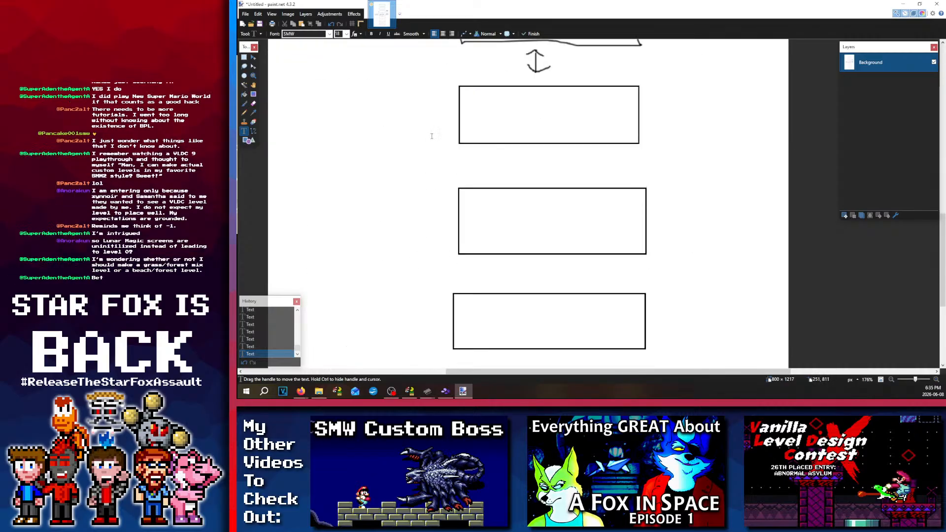
pyautogui.click(432, 135)
pyautogui.write('2')
pyautogui.click(428, 246)
pyautogui.write('1')
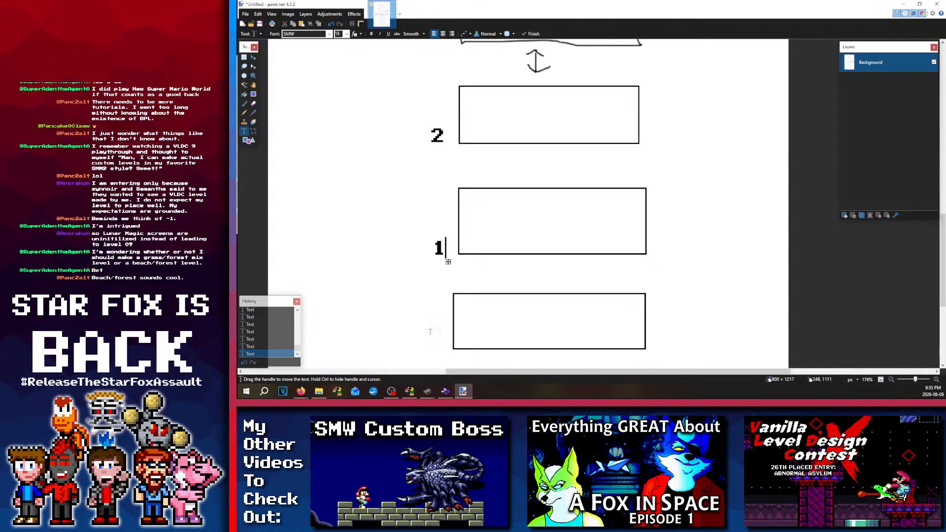
pyautogui.click(433, 340)
pyautogui.write('0')
# Step: Look over the whole stack of rooms to check the numbering from 0 to 6
pyautogui.keyDown('ctrl'); pyautogui.scroll(3, 446, 289); pyautogui.keyUp('ctrl')
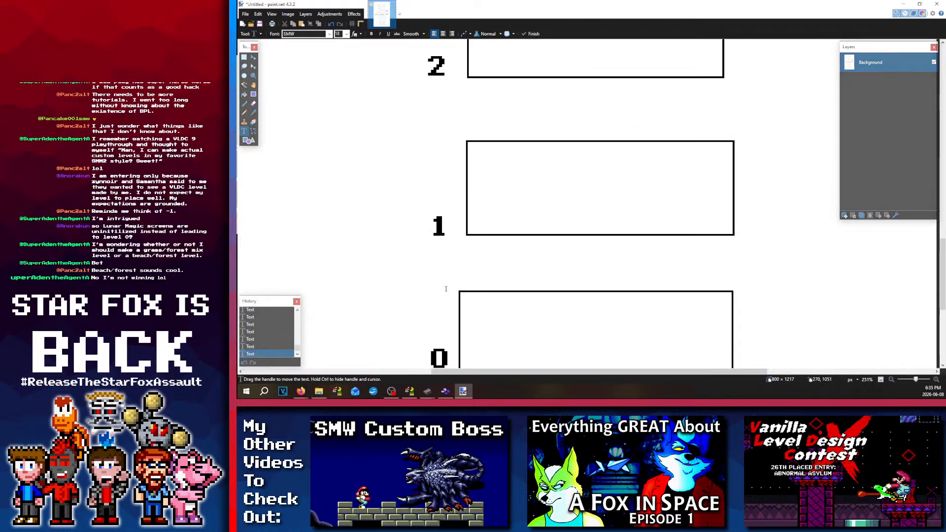
pyautogui.keyDown('ctrl'); pyautogui.scroll(-5, 446, 288); pyautogui.keyUp('ctrl')
pyautogui.scroll(8, 446, 288)
pyautogui.scroll(-3, 446, 289)
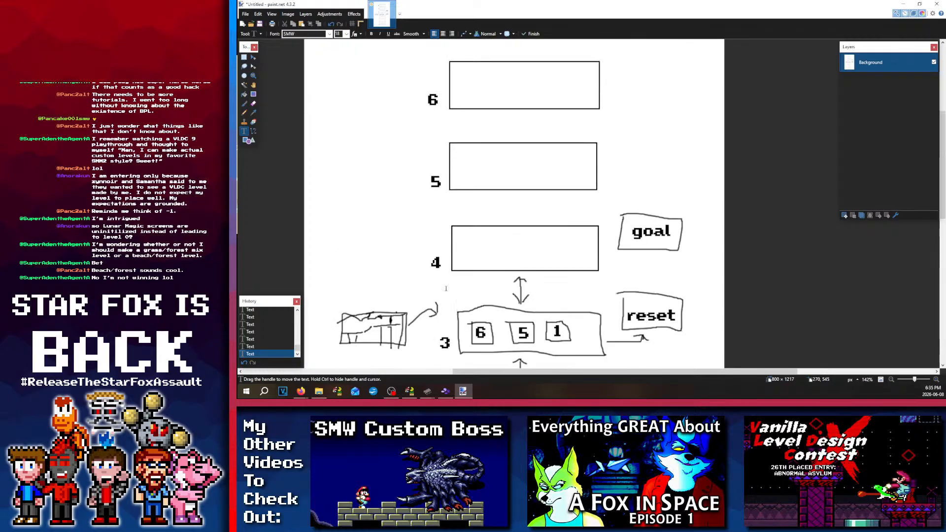
pyautogui.scroll(-3, 446, 289)
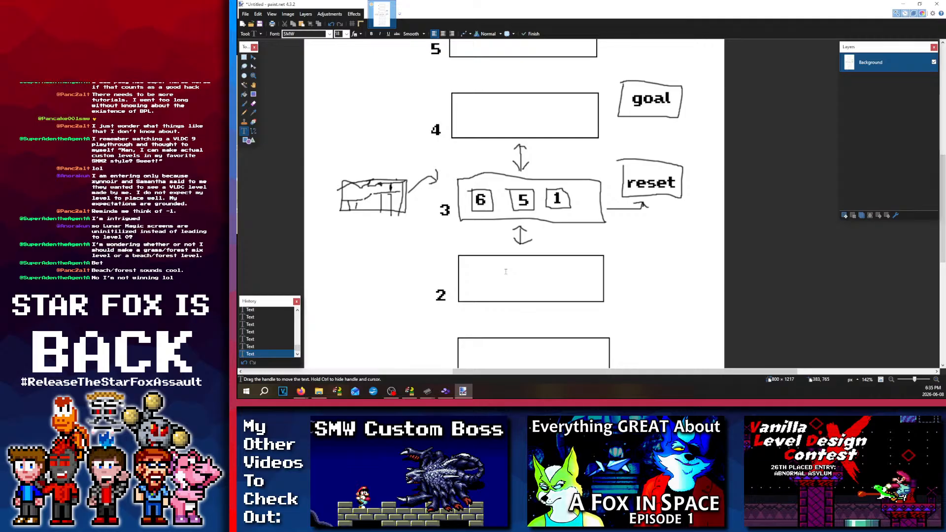
pyautogui.scroll(-3, 452, 251)
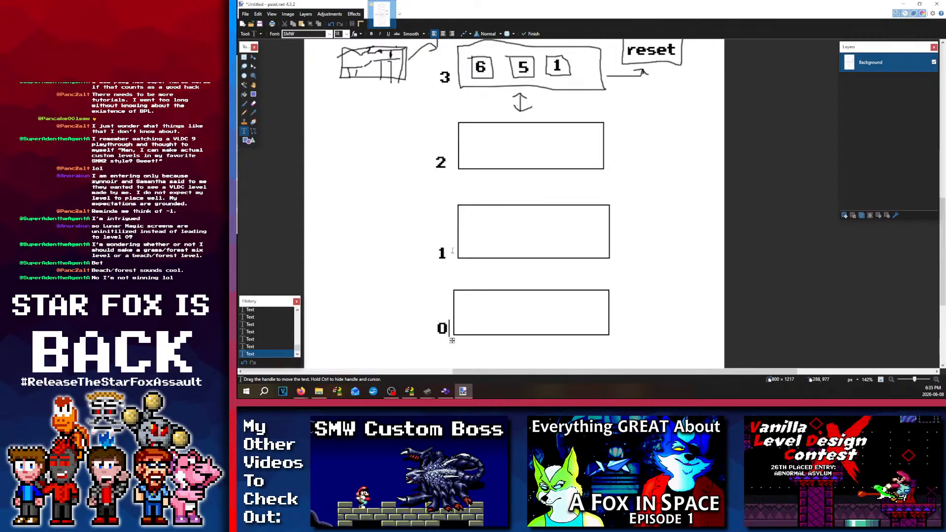
pyautogui.scroll(9, 452, 250)
pyautogui.scroll(-3, 328, 122)
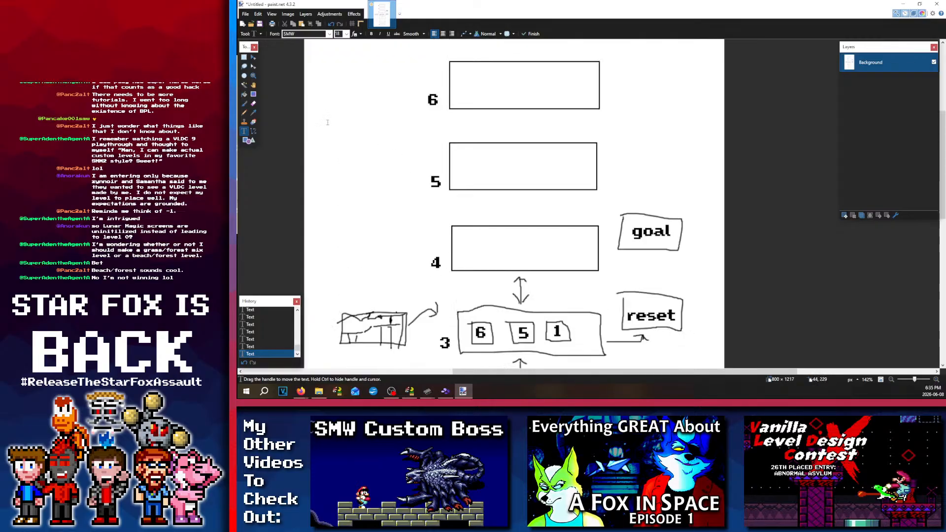
pyautogui.scroll(-8, 327, 122)
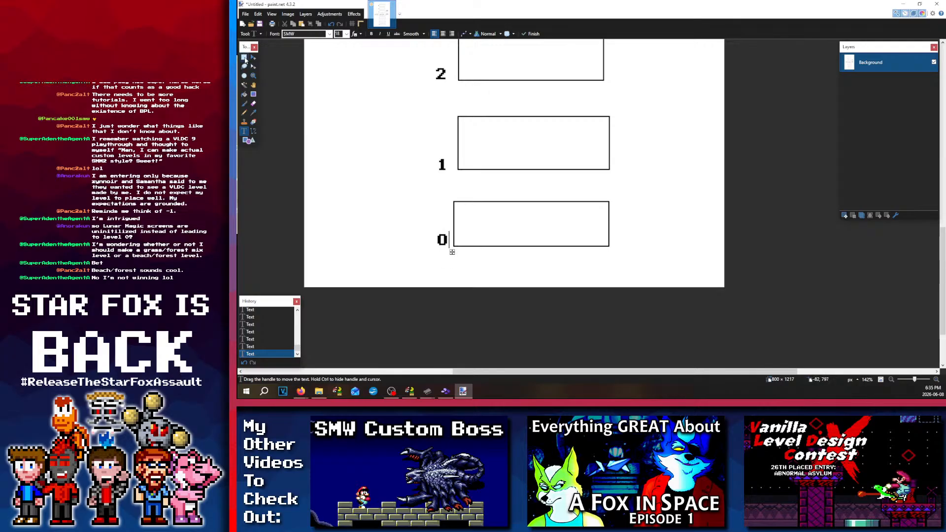
# Step: Switch to Rectangle Select and examine how the 6, 5 and 1 squares in room 3 relate to the rooms above and below
pyautogui.click(244, 57)
pyautogui.scroll(6, 434, 204)
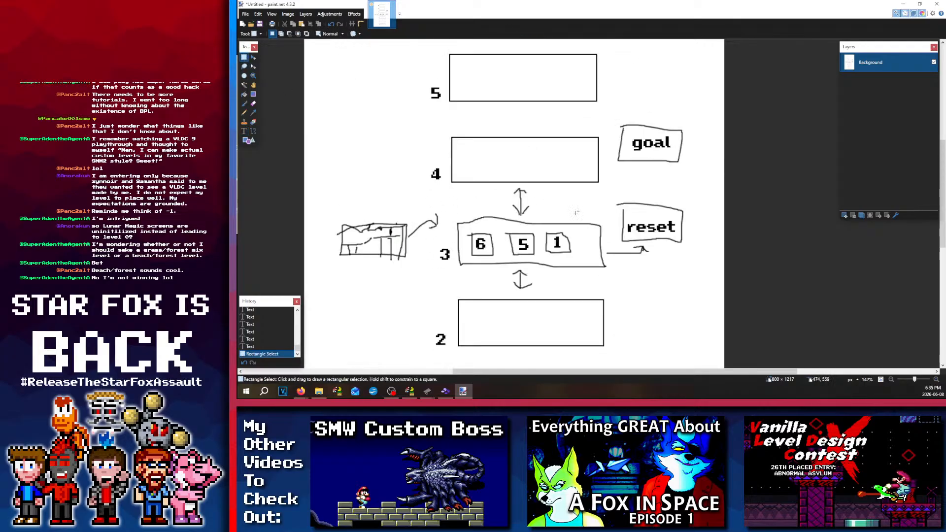
pyautogui.scroll(3, 621, 223)
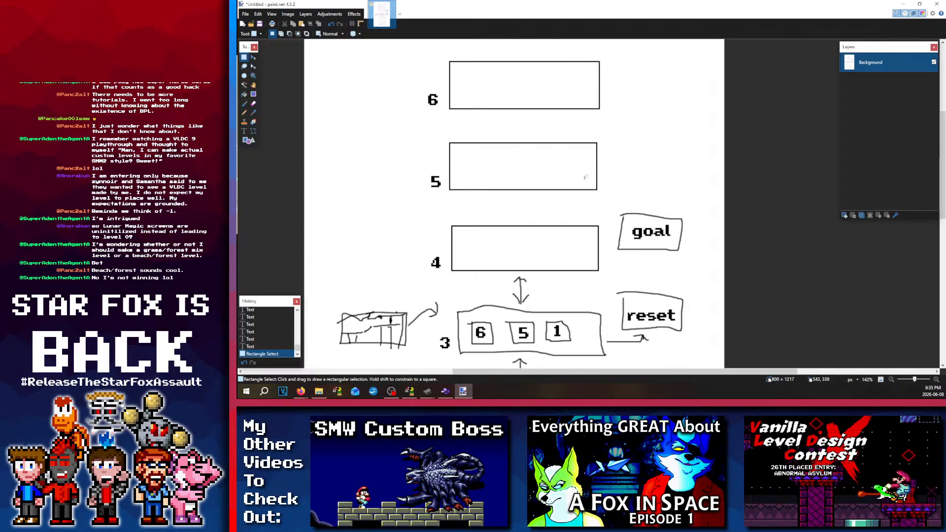
pyautogui.scroll(3, 585, 177)
pyautogui.scroll(-6, 582, 181)
pyautogui.scroll(4, 575, 187)
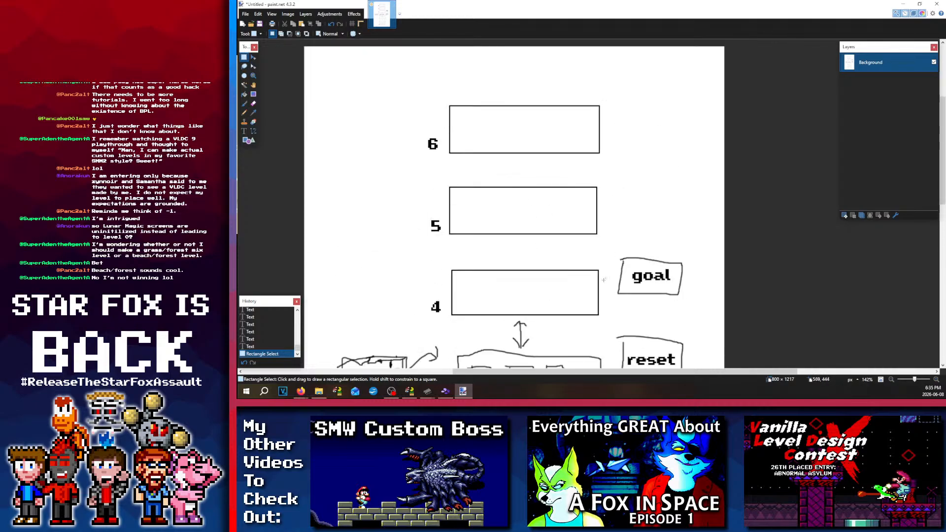
pyautogui.scroll(-5, 677, 264)
pyautogui.scroll(5, 630, 241)
pyautogui.scroll(-4, 587, 223)
pyautogui.scroll(-3, 476, 232)
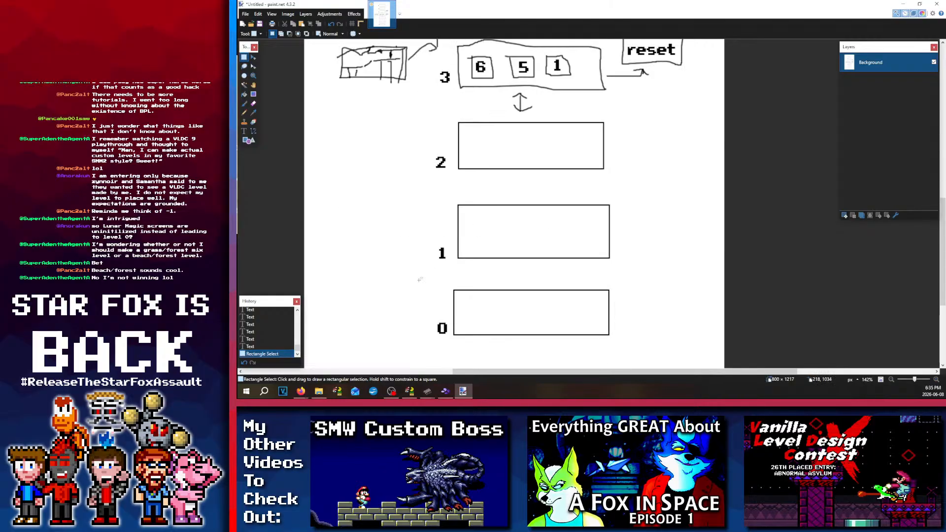
pyautogui.scroll(11, 476, 260)
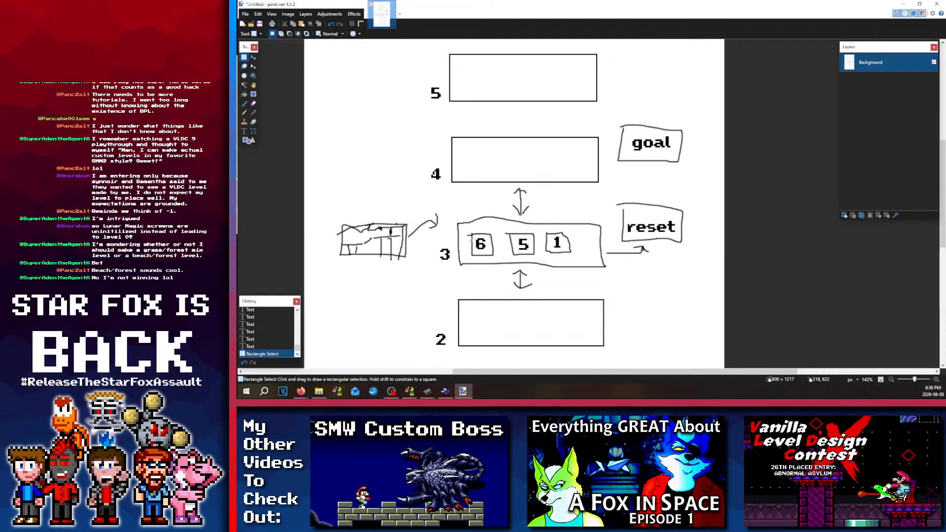
pyautogui.scroll(-9, 431, 224)
pyautogui.scroll(-5, 432, 229)
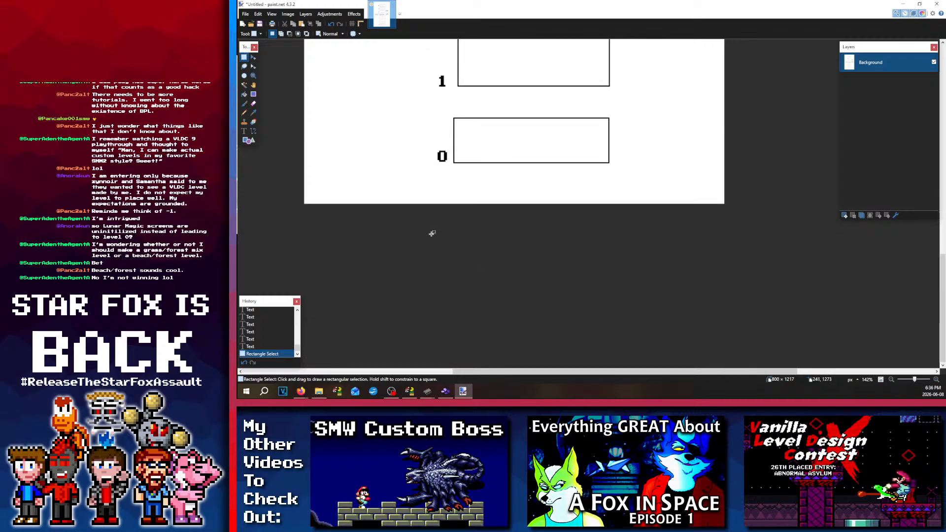
pyautogui.scroll(10, 433, 232)
pyautogui.scroll(-10, 534, 252)
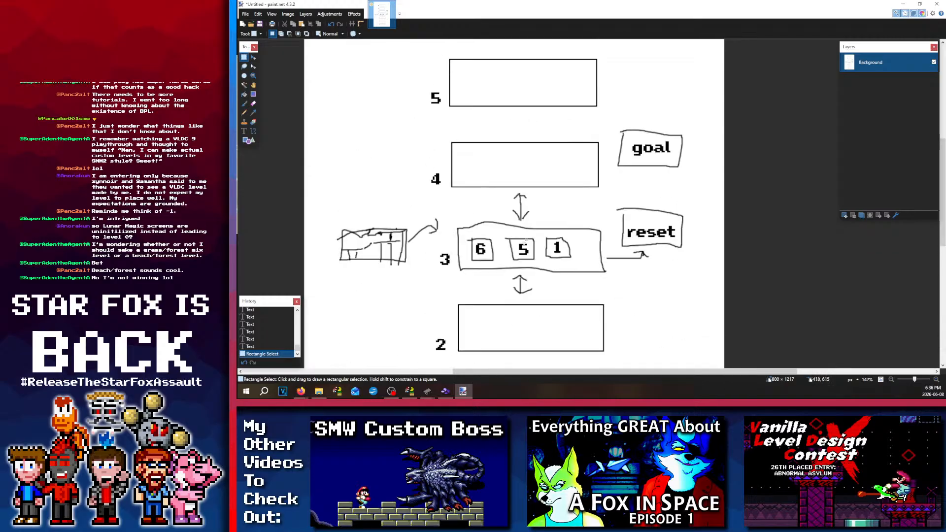
pyautogui.scroll(5, 523, 238)
pyautogui.scroll(10, 465, 190)
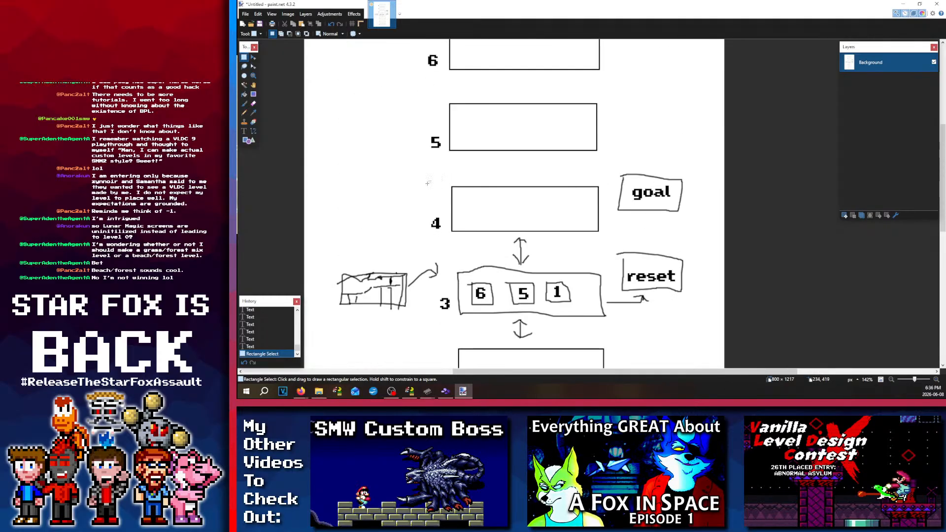
pyautogui.scroll(-8, 428, 186)
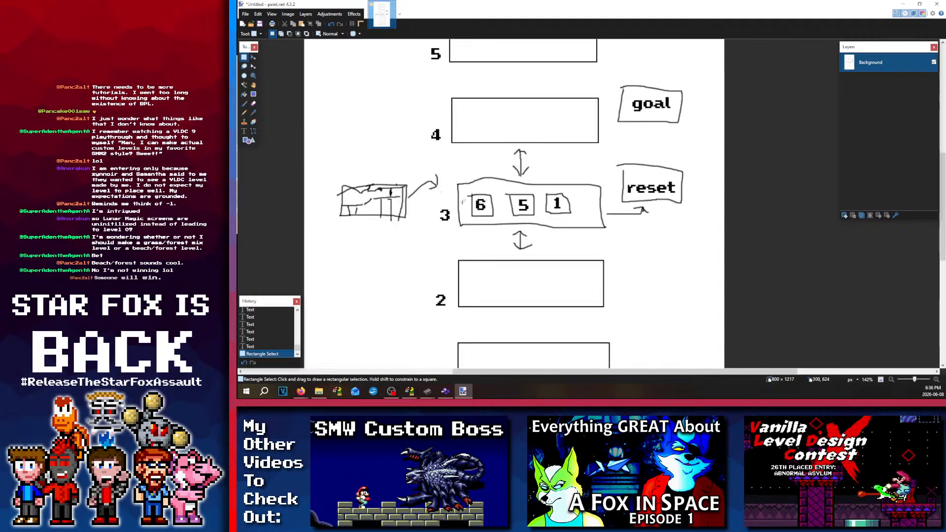
pyautogui.scroll(-3, 526, 235)
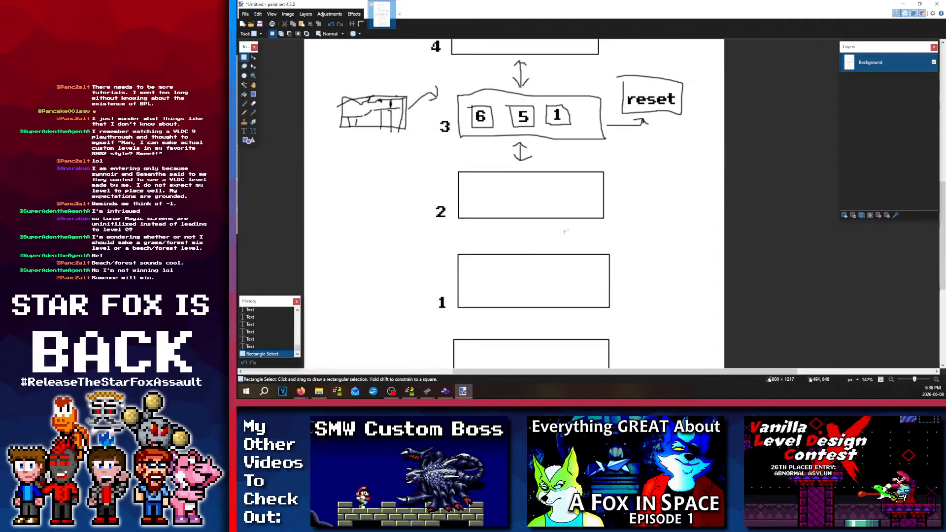
# Step: Mark out rooms 6 and 5 and the 6 square in room 3 with temporary rectangular selections, and clear them
pyautogui.scroll(8, 499, 161)
pyautogui.scroll(-3, 500, 161)
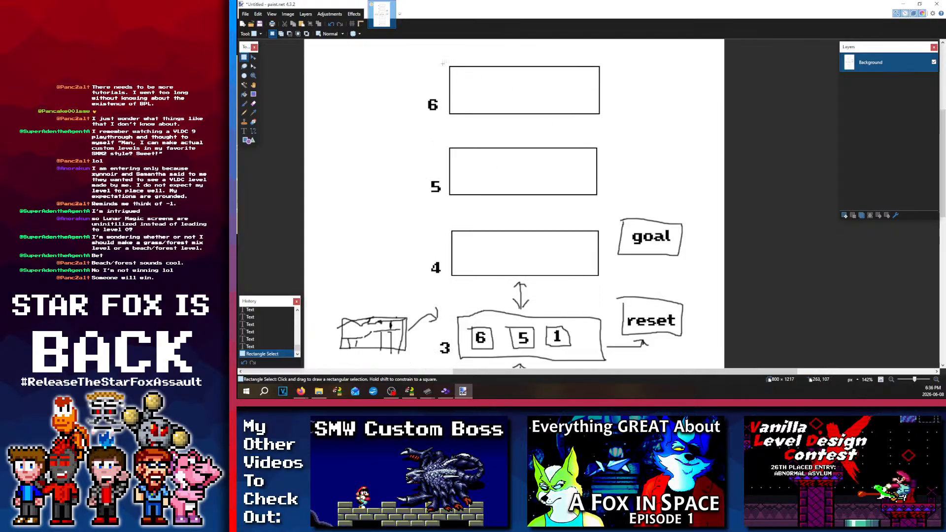
pyautogui.moveTo(443, 63); pyautogui.dragTo(599, 116)
pyautogui.moveTo(448, 144); pyautogui.dragTo(597, 196)
pyautogui.click(520, 219)
pyautogui.scroll(-2, 520, 220)
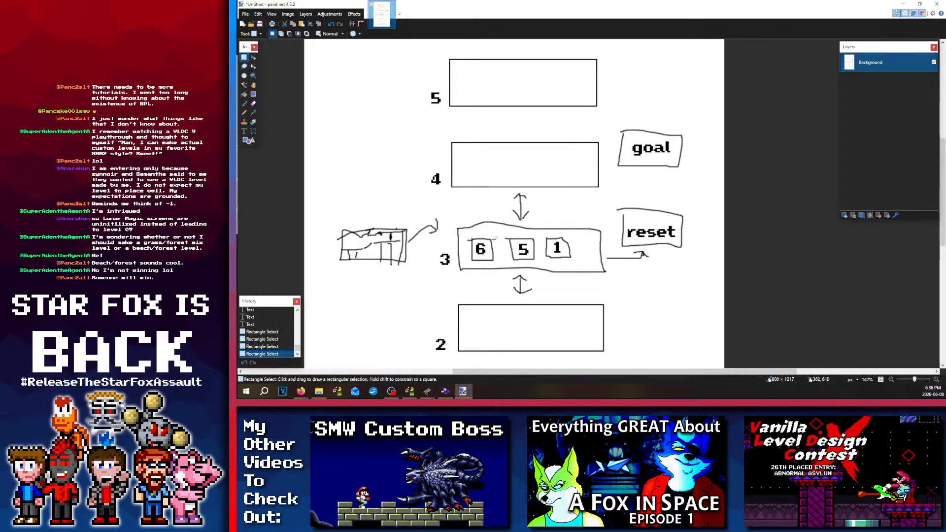
pyautogui.moveTo(494, 238); pyautogui.dragTo(459, 266)
pyautogui.scroll(3, 494, 249)
pyautogui.click(473, 112)
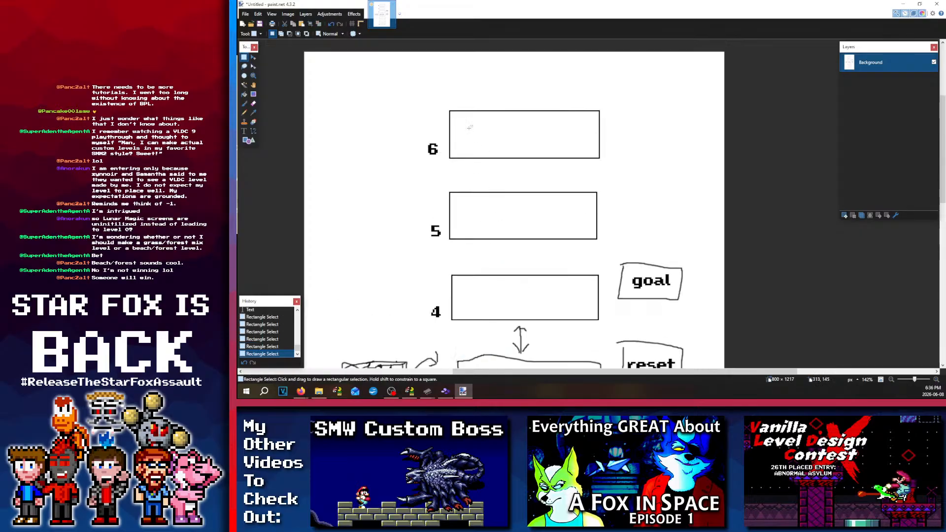
# Step: Mark an area inside each of rooms 6, 5, 4, 3 and 2 with temporary rectangular selections, and clear the last one
pyautogui.scroll(-4, 479, 206)
pyautogui.scroll(2, 478, 220)
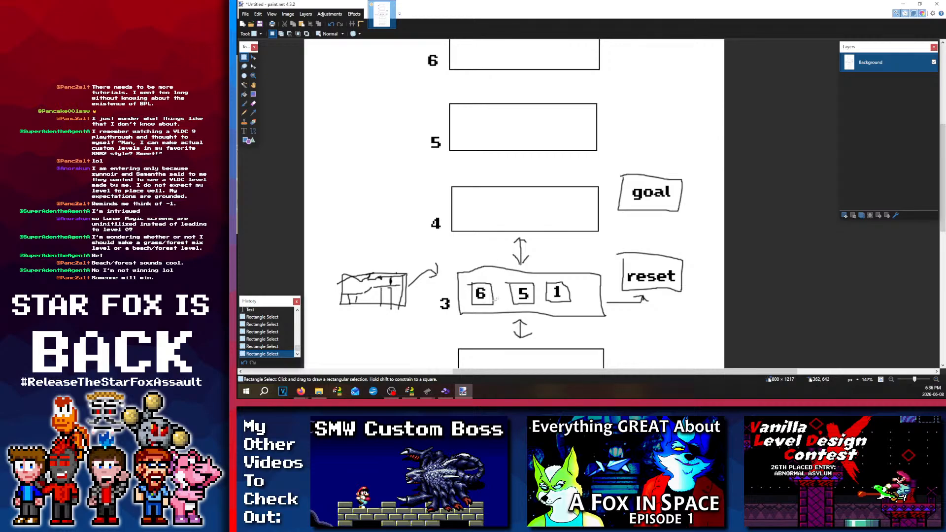
pyautogui.scroll(2, 486, 167)
pyautogui.moveTo(449, 121); pyautogui.dragTo(499, 150)
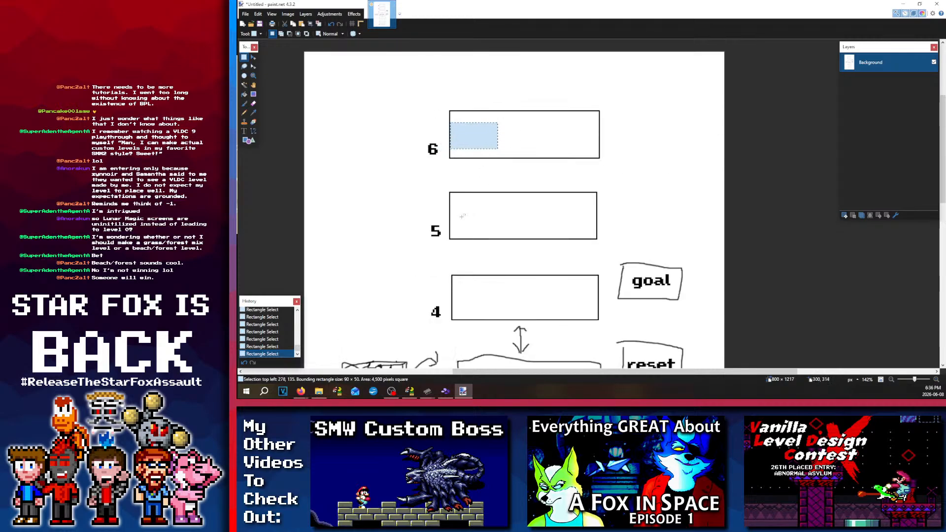
pyautogui.moveTo(461, 217); pyautogui.dragTo(558, 255)
pyautogui.scroll(-3, 511, 255)
pyautogui.moveTo(466, 147); pyautogui.dragTo(516, 172)
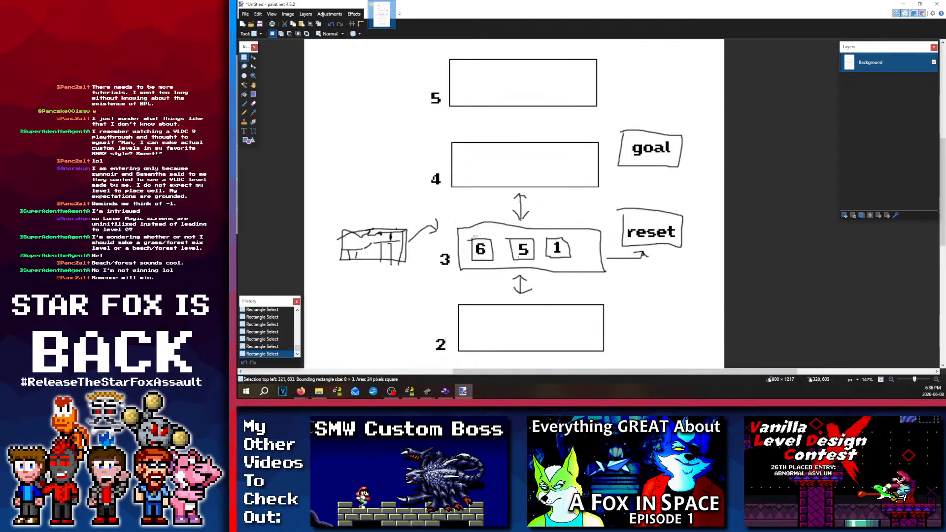
pyautogui.moveTo(472, 236); pyautogui.dragTo(519, 258)
pyautogui.scroll(-3, 482, 243)
pyautogui.moveTo(477, 185); pyautogui.dragTo(528, 212)
pyautogui.click(586, 185)
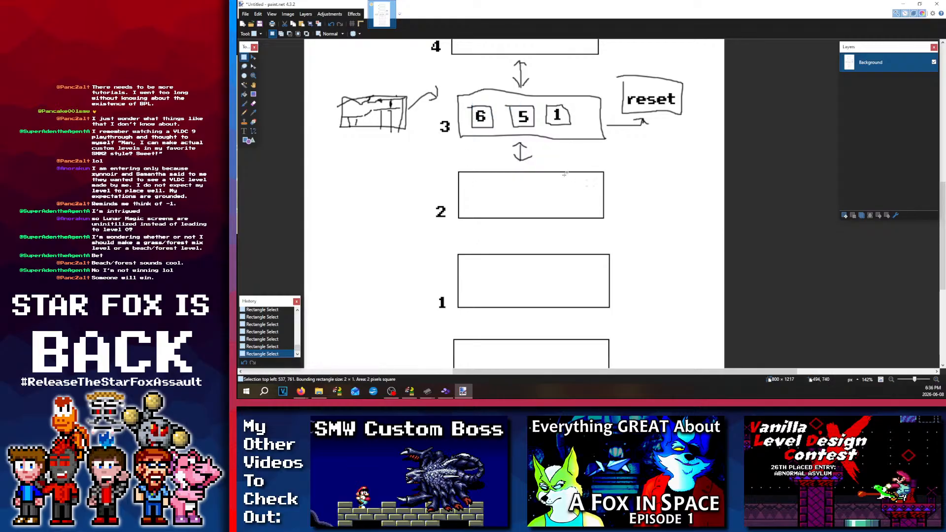
# Step: Select the area around the three numbered squares in room 3, about 222 × 55 pixels, and deselect it
pyautogui.scroll(1, 580, 169)
pyautogui.moveTo(580, 176); pyautogui.dragTo(463, 147)
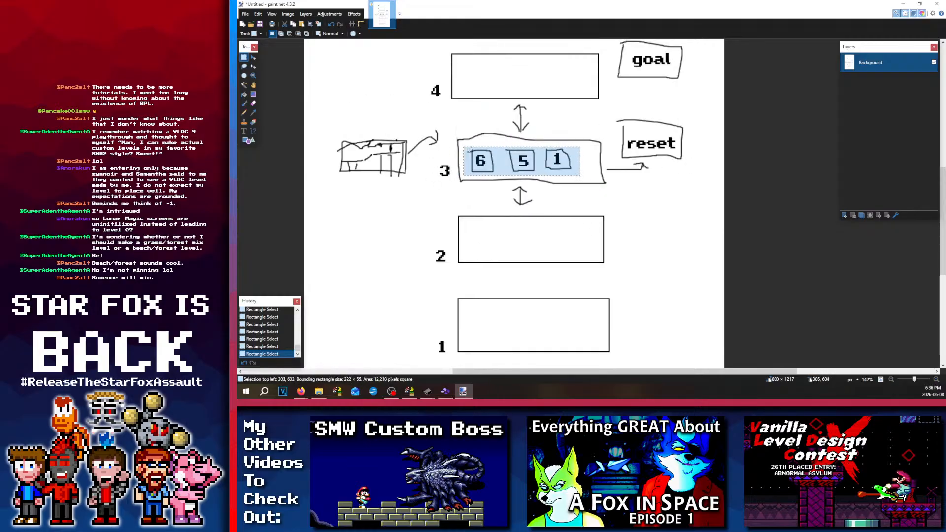
pyautogui.click(559, 230)
pyautogui.scroll(2, 559, 230)
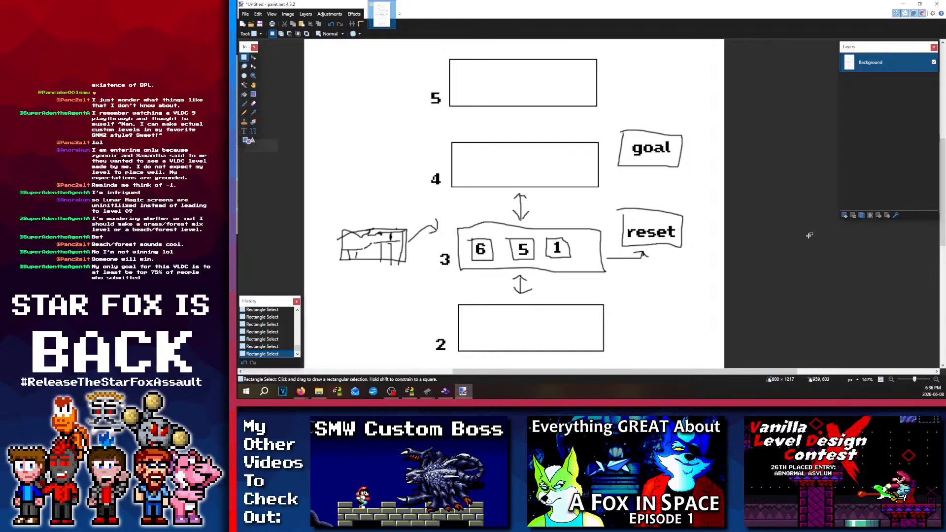
pyautogui.scroll(-5, 660, 281)
pyautogui.scroll(4, 551, 225)
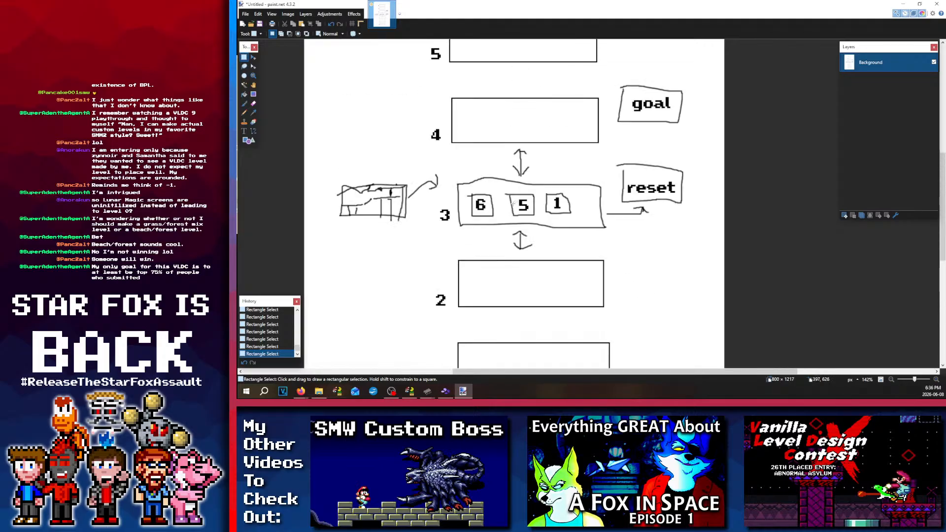
pyautogui.scroll(2, 575, 197)
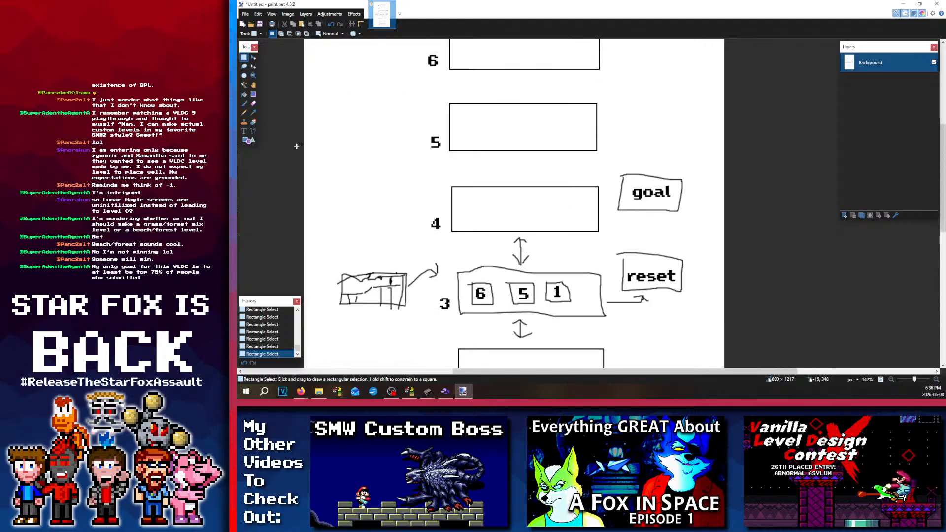
pyautogui.click(244, 131)
pyautogui.scroll(-3, 578, 244)
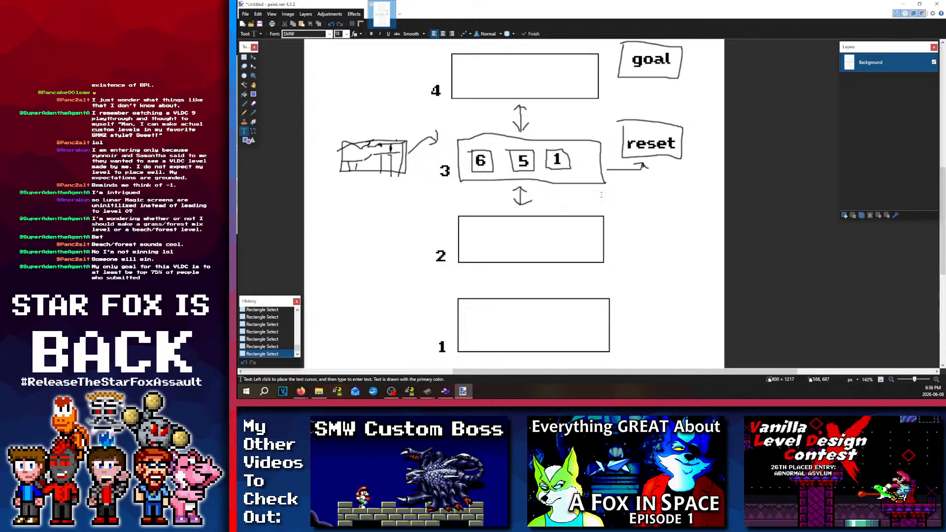
pyautogui.scroll(-2, 577, 243)
pyautogui.scroll(5, 598, 205)
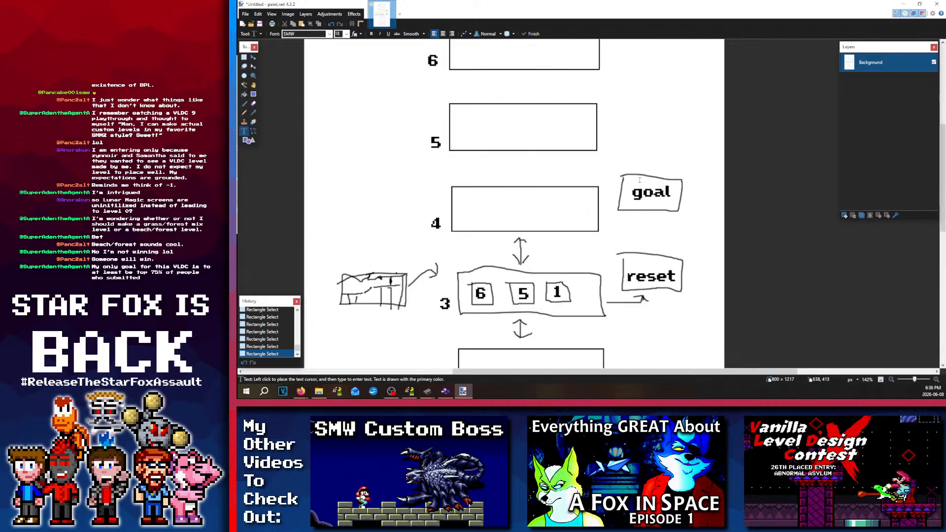
pyautogui.scroll(-1, 645, 238)
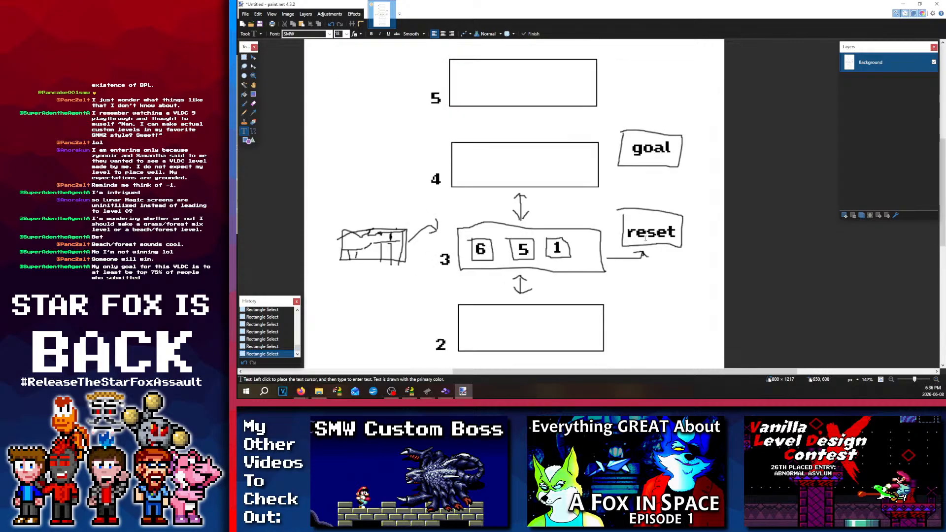
pyautogui.click(244, 57)
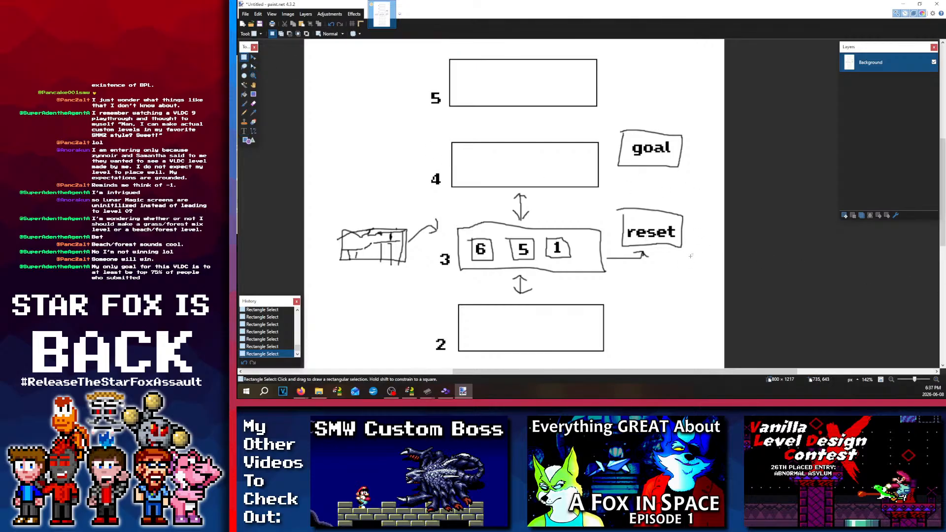
# Step: Duplicate the reset box, place the copy directly below the original beside room 2, and deselect it
pyautogui.moveTo(689, 251); pyautogui.dragTo(612, 204)
pyautogui.scroll(-3, 650, 201)
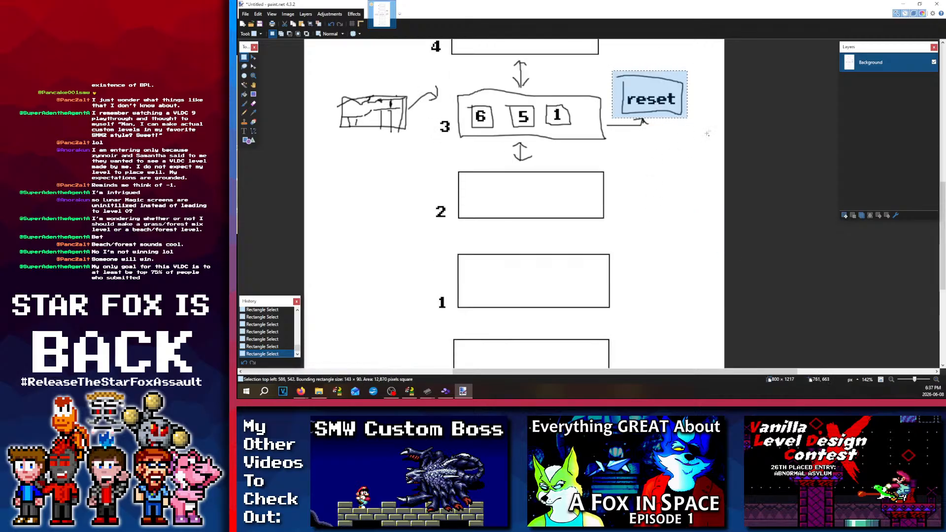
pyautogui.hotkey('ctrl', 'c')
pyautogui.hotkey('ctrl', 'v')
pyautogui.moveTo(734, 126); pyautogui.dragTo(740, 203)
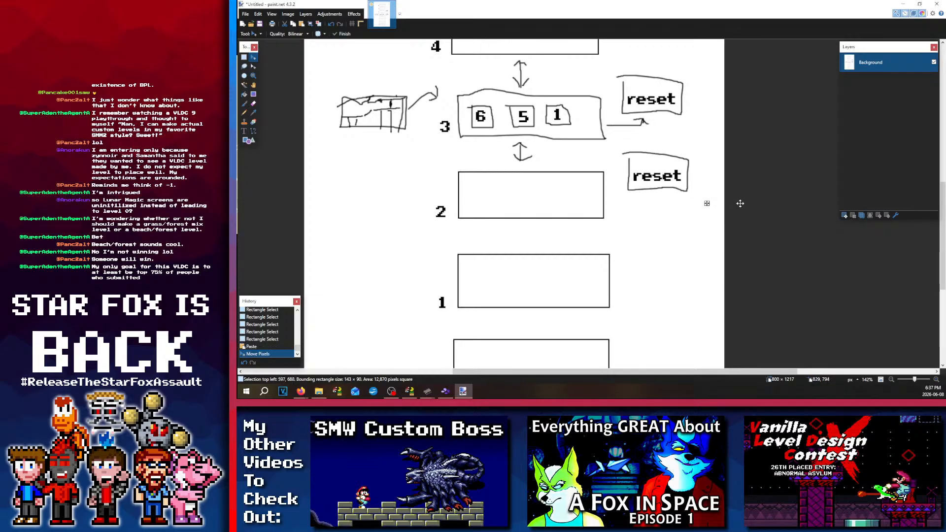
pyautogui.press('s')
pyautogui.hotkey('ctrl', 'd')
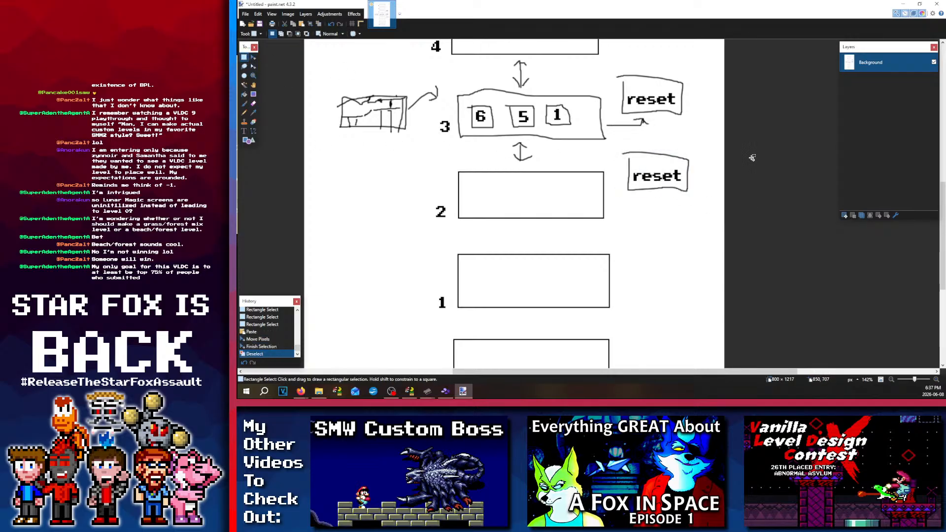
# Step: Blank out the word in the copied reset box by covering it with a stretched copy of its white interior strip
pyautogui.keyDown('ctrl'); pyautogui.scroll(2, 752, 158); pyautogui.keyUp('ctrl')
pyautogui.moveTo(656, 172); pyautogui.dragTo(578, 159)
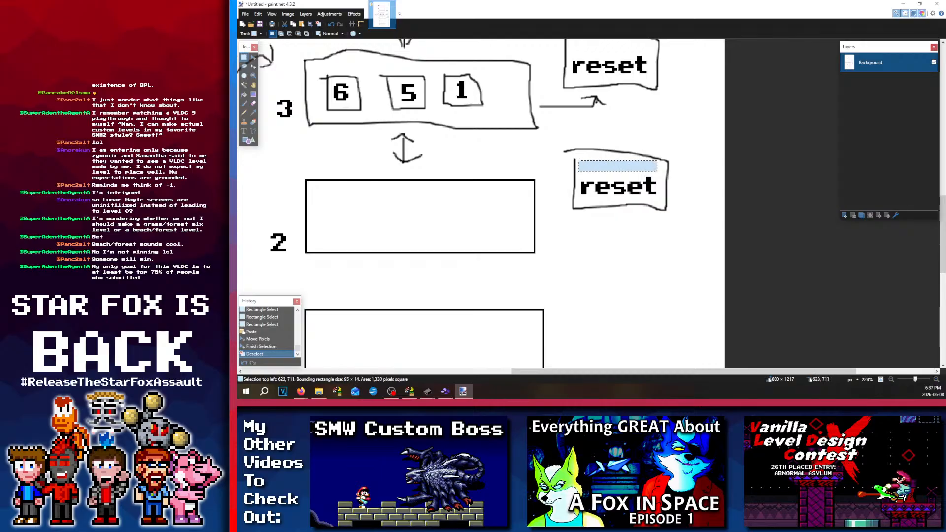
pyautogui.hotkey('ctrl', 'c')
pyautogui.hotkey('ctrl', 'v')
pyautogui.moveTo(671, 179); pyautogui.dragTo(670, 206)
pyautogui.click(244, 58)
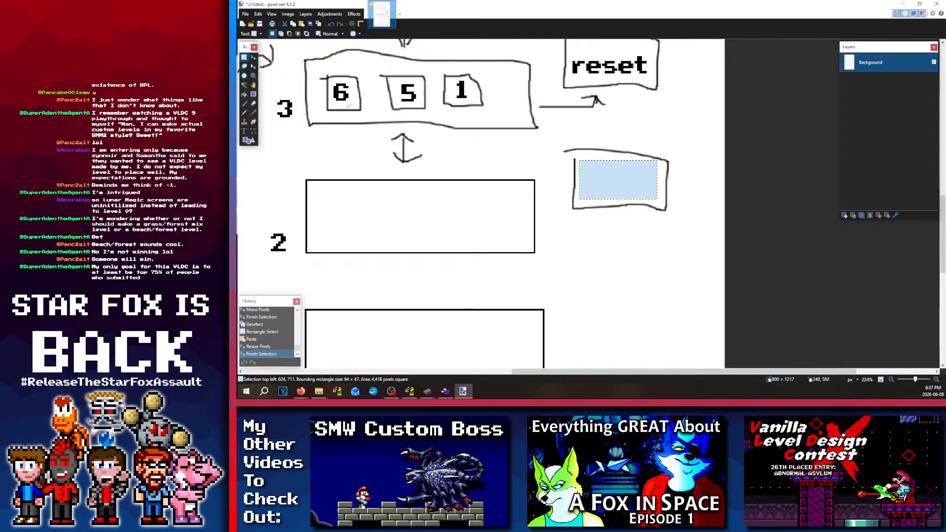
pyautogui.click(278, 89)
# Step: Add the text "Zone 0" in the SMW font to the emptied box beside room 2
pyautogui.click(244, 131)
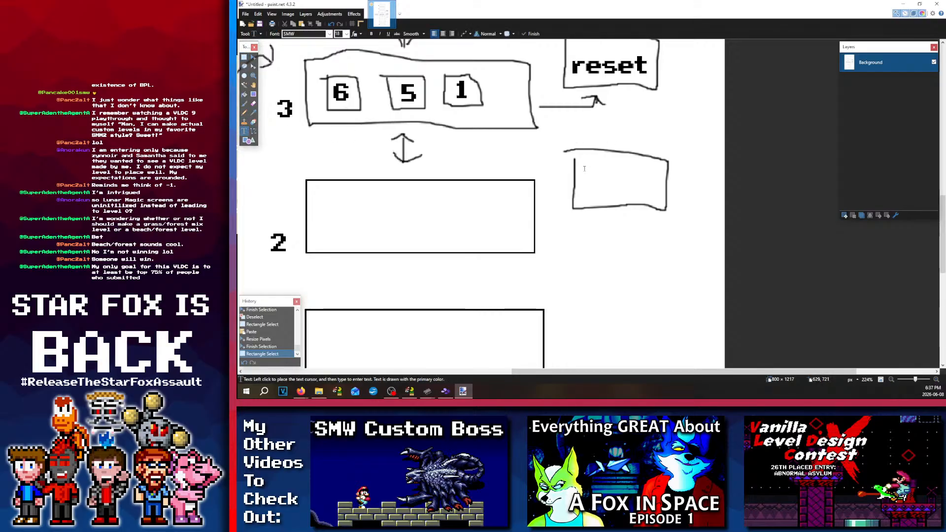
pyautogui.click(586, 163)
pyautogui.keyDown('ctrl'); pyautogui.scroll(-3, 608, 179); pyautogui.keyUp('ctrl')
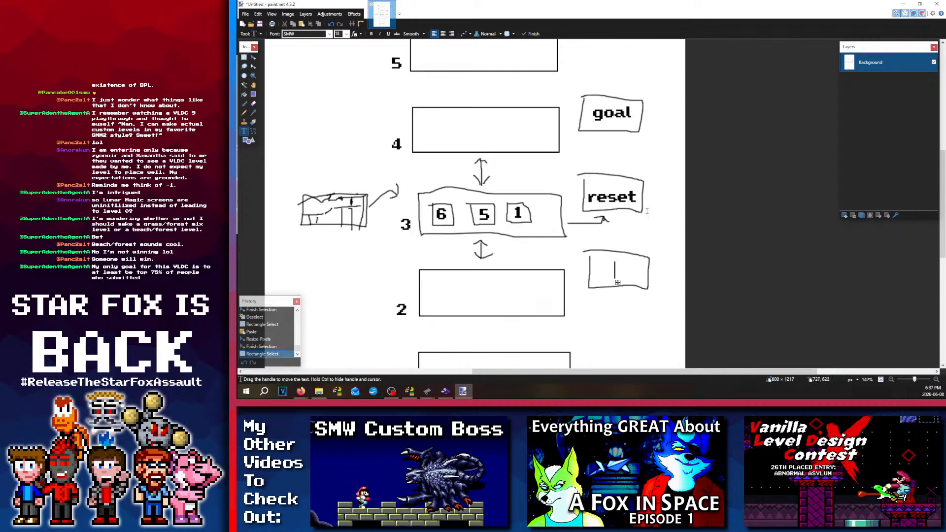
pyautogui.scroll(3, 611, 188)
pyautogui.scroll(3, 624, 169)
pyautogui.scroll(-3, 624, 169)
pyautogui.write('Z')
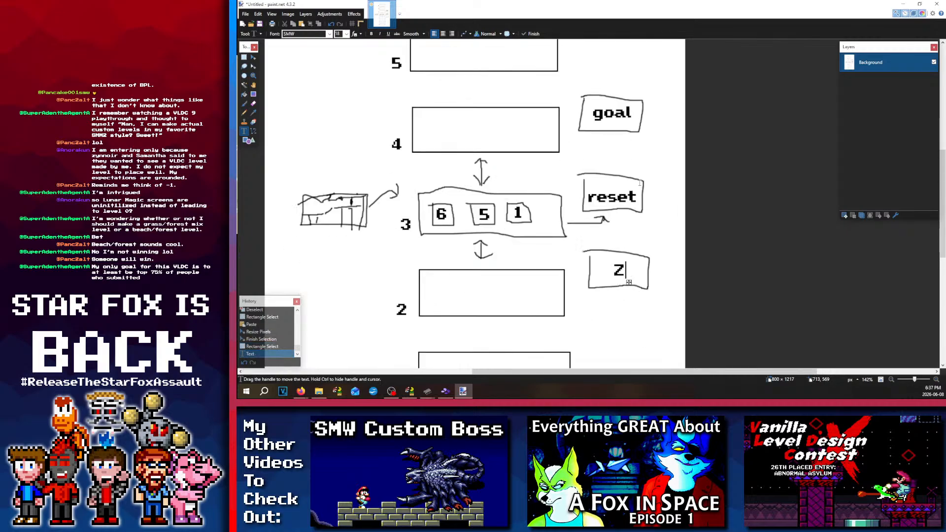
pyautogui.write('one 0')
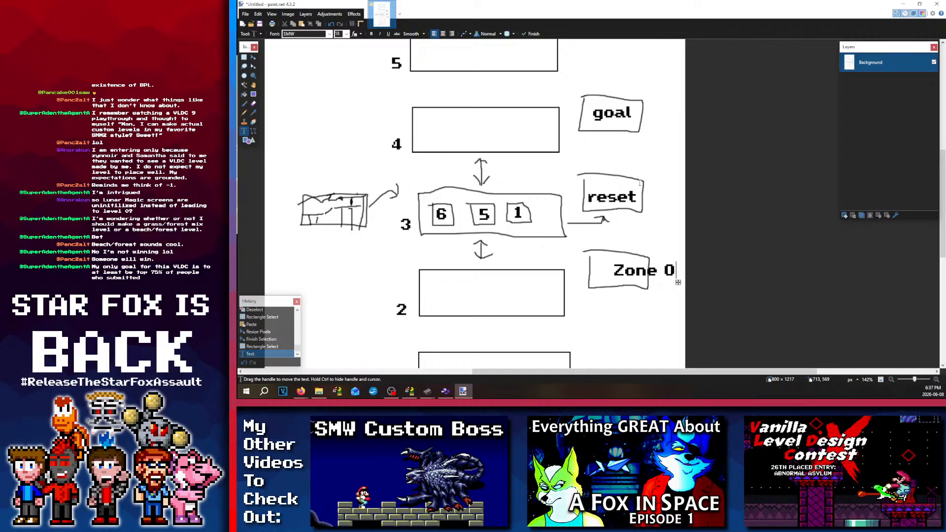
# Step: Set the "Zone 0" text to size 14, center it inside its box, and finish the text
pyautogui.moveTo(678, 283); pyautogui.dragTo(651, 284)
pyautogui.click(346, 34)
pyautogui.scroll(2, 347, 35)
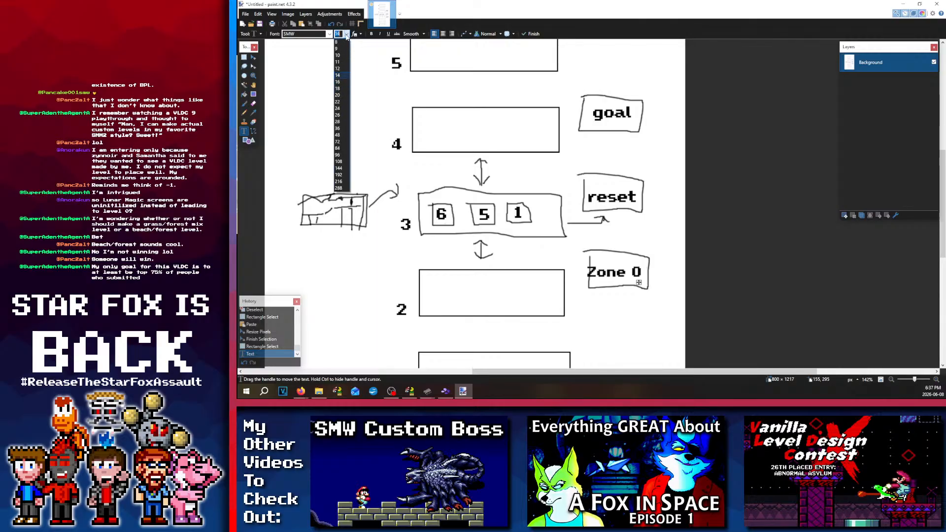
pyautogui.moveTo(636, 287); pyautogui.dragTo(645, 284)
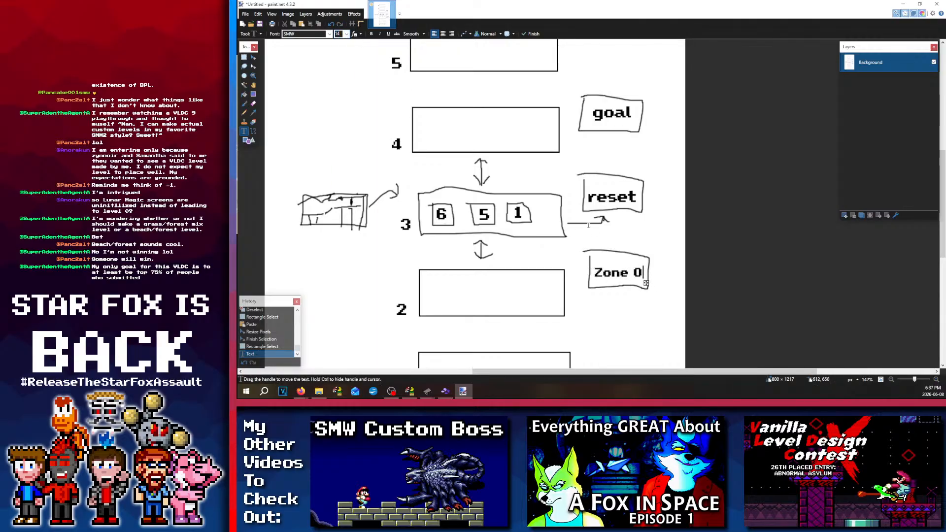
pyautogui.click(244, 58)
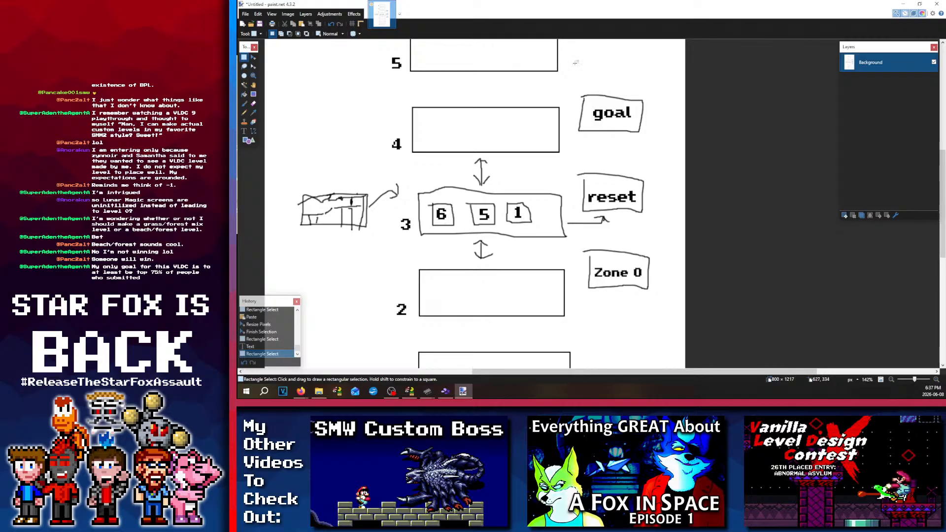
# Step: Examine the full stack of rooms 6 to 0 together with the goal, reset and Zone 0 boxes
pyautogui.scroll(3, 620, 129)
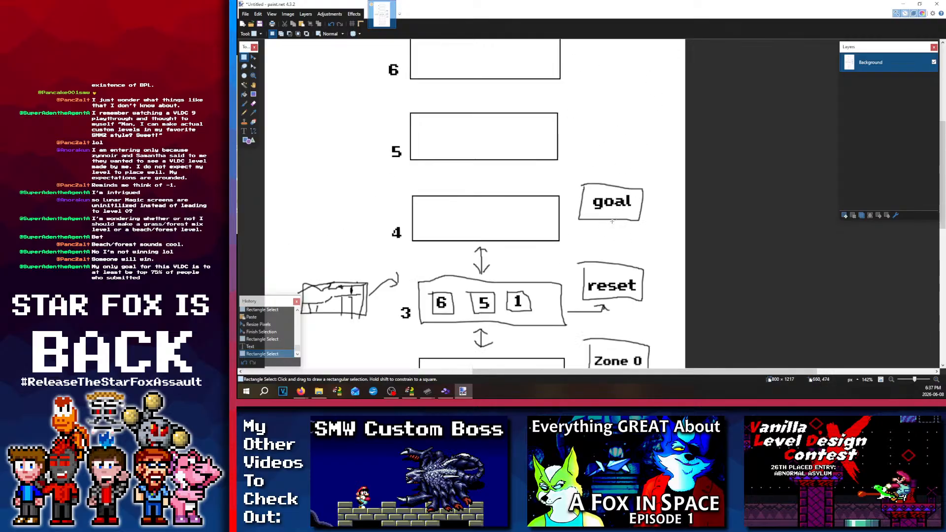
pyautogui.scroll(-2, 612, 221)
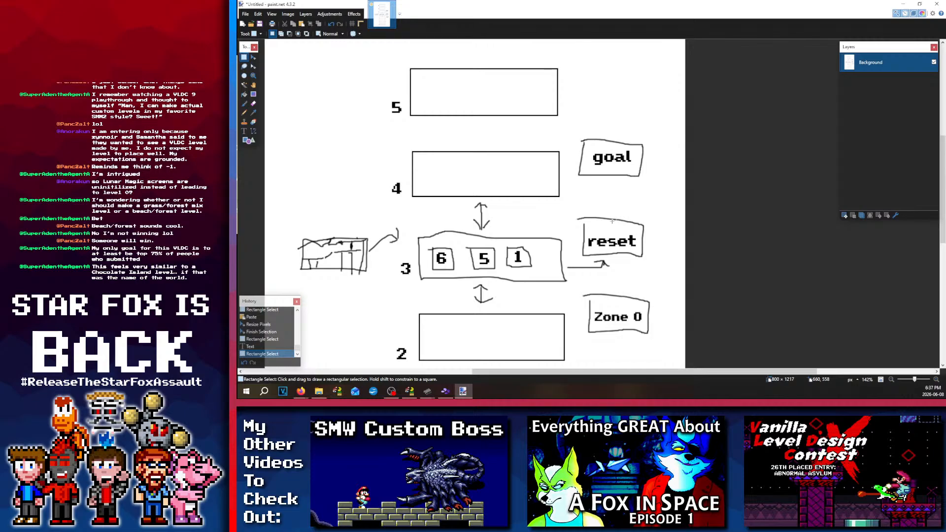
pyautogui.scroll(8, 603, 182)
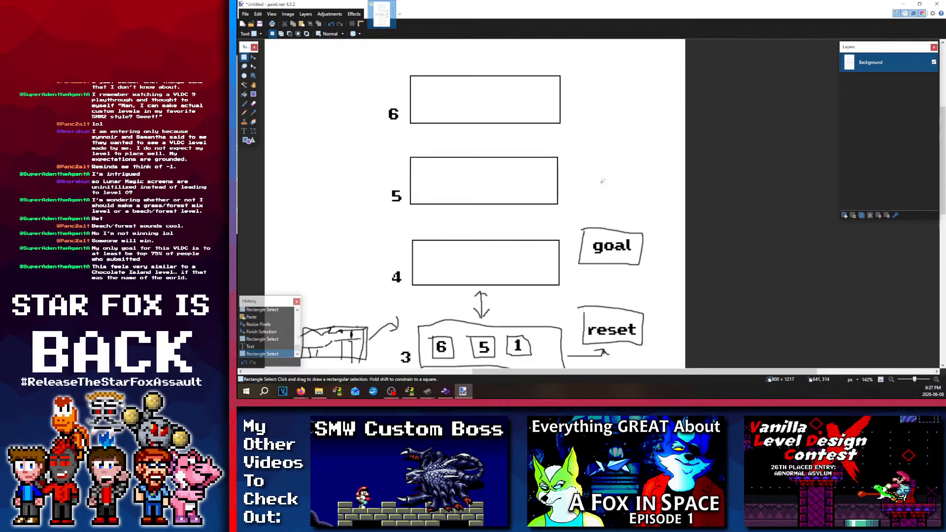
pyautogui.scroll(-10, 579, 175)
pyautogui.scroll(4, 555, 176)
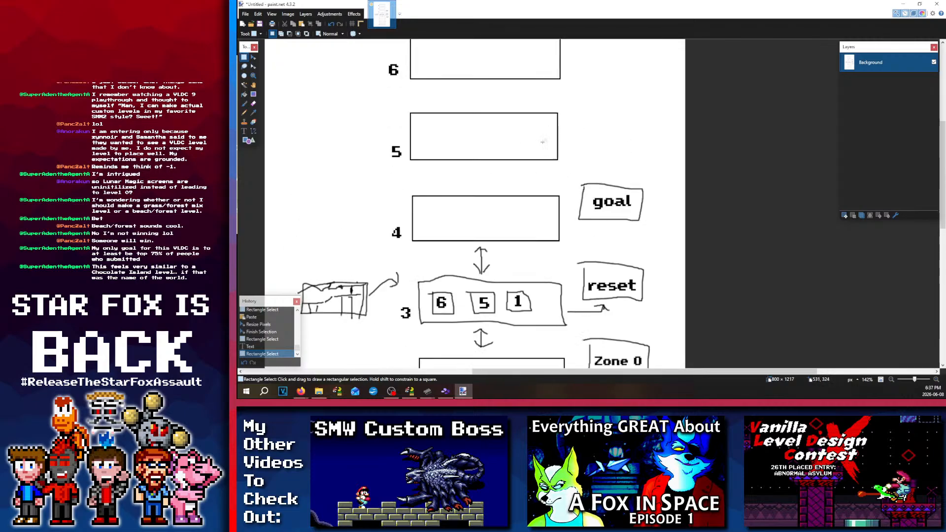
pyautogui.scroll(-14, 556, 197)
pyautogui.scroll(4, 559, 227)
pyautogui.scroll(10, 559, 227)
pyautogui.scroll(-10, 475, 256)
pyautogui.scroll(-6, 475, 255)
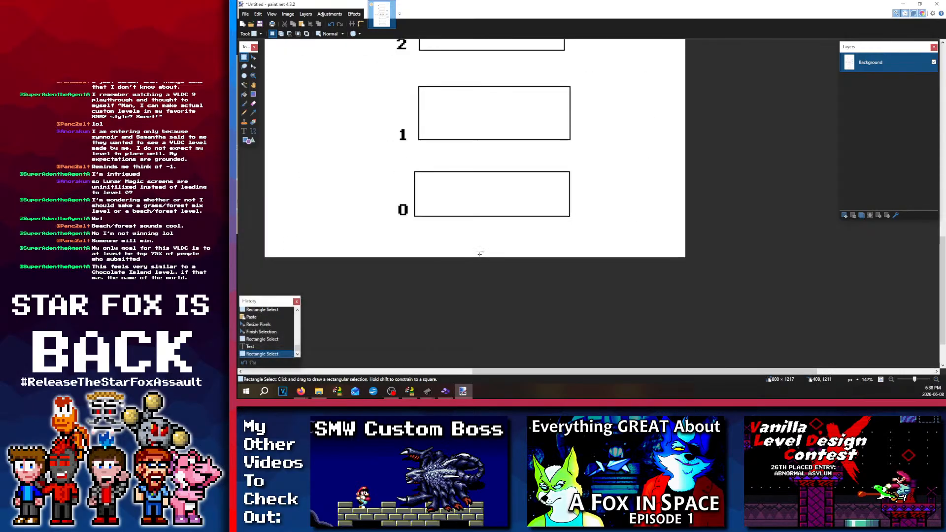
pyautogui.scroll(20, 478, 253)
pyautogui.scroll(-10, 485, 252)
pyautogui.scroll(-10, 487, 252)
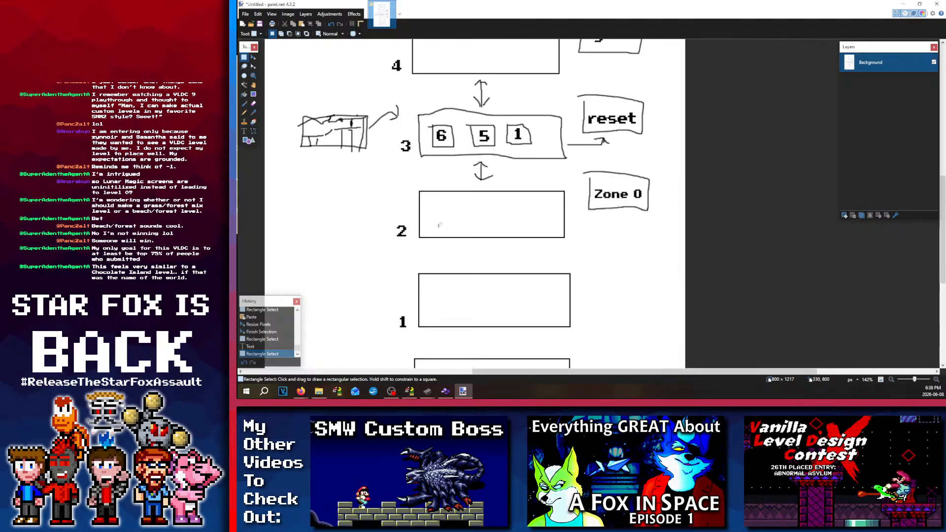
pyautogui.scroll(14, 473, 257)
pyautogui.scroll(-10, 459, 260)
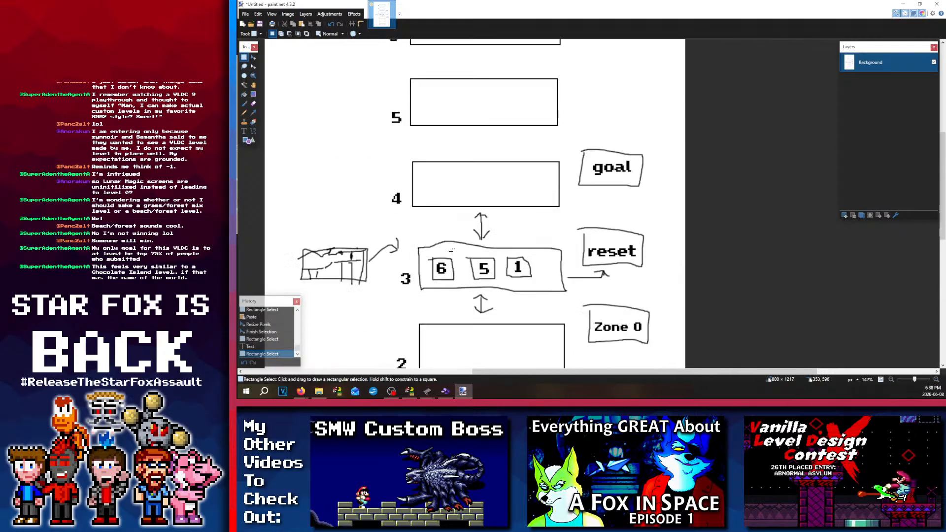
# Step: Mark room 3's number and left edge with a temporary rectangular selection, and clear it
pyautogui.scroll(4, 394, 207)
pyautogui.moveTo(415, 243); pyautogui.dragTo(399, 269)
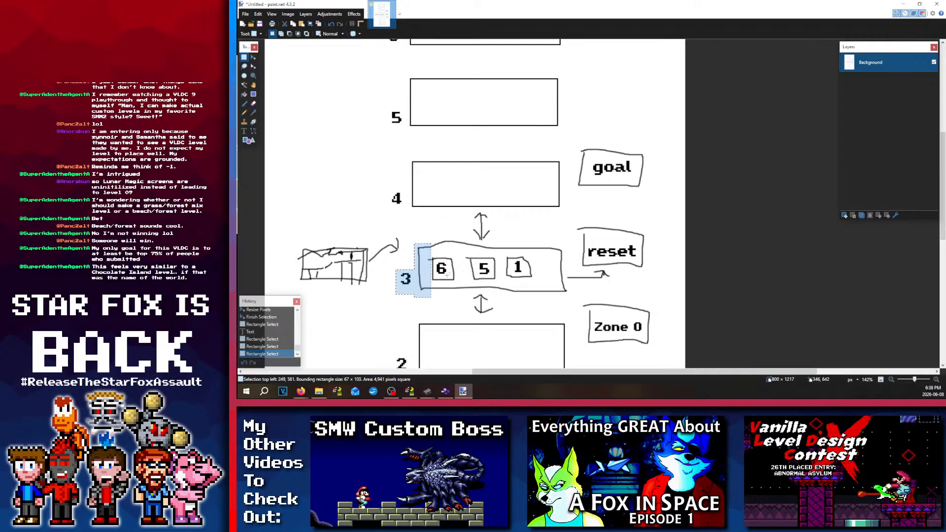
pyautogui.keyDown('ctrl'); pyautogui.scroll(5, 413, 260); pyautogui.keyUp('ctrl')
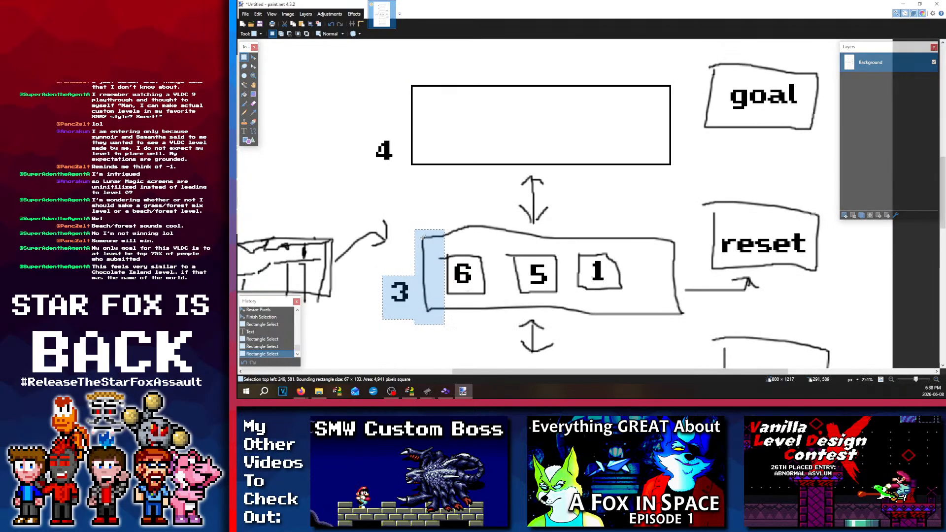
pyautogui.keyDown('ctrl'); pyautogui.scroll(-5, 421, 241); pyautogui.keyUp('ctrl')
pyautogui.scroll(-3, 426, 252)
pyautogui.scroll(-3, 426, 253)
pyautogui.click(453, 248)
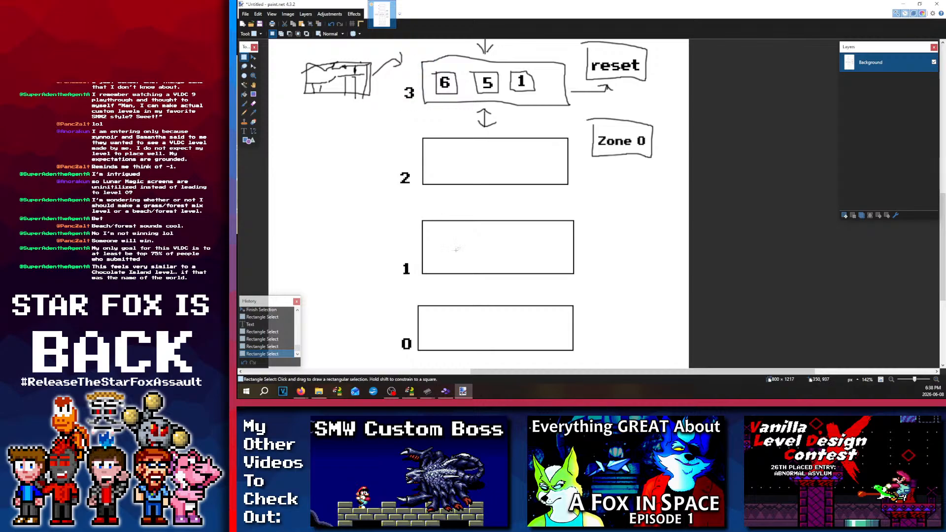
# Step: Select the number 3 beside room 3, about 41 × 45 pixels, and deselect it
pyautogui.keyDown('ctrl'); pyautogui.scroll(-3, 453, 247); pyautogui.keyUp('ctrl')
pyautogui.keyDown('ctrl'); pyautogui.scroll(2, 442, 200); pyautogui.keyUp('ctrl')
pyautogui.scroll(2, 449, 215)
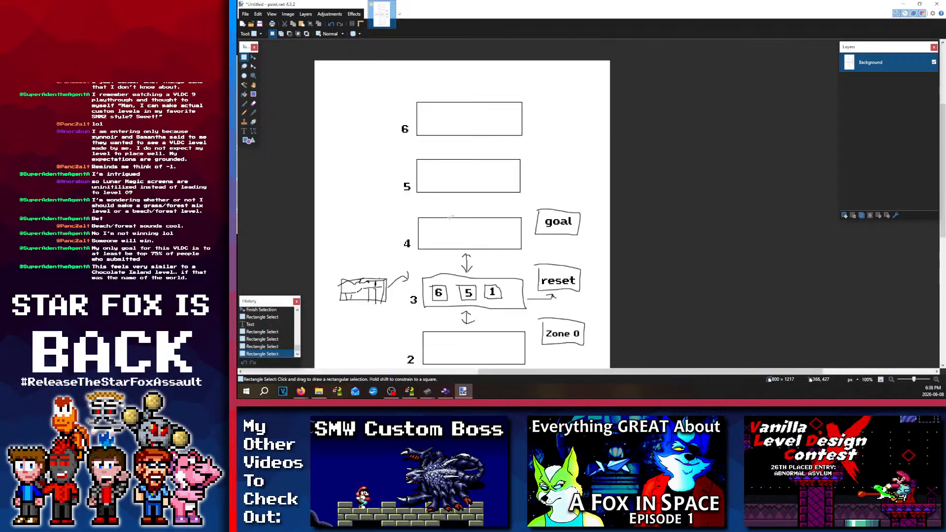
pyautogui.scroll(-1, 438, 218)
pyautogui.moveTo(404, 247); pyautogui.dragTo(421, 267)
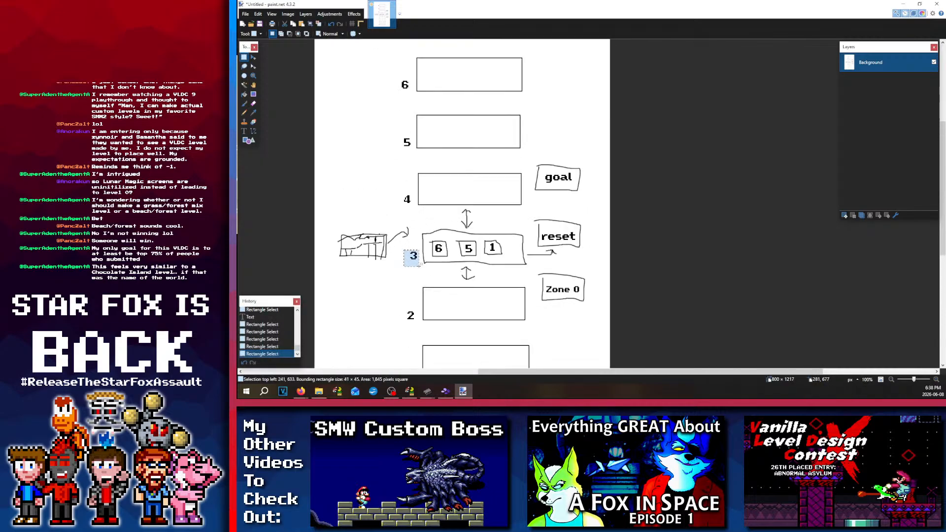
pyautogui.click(435, 249)
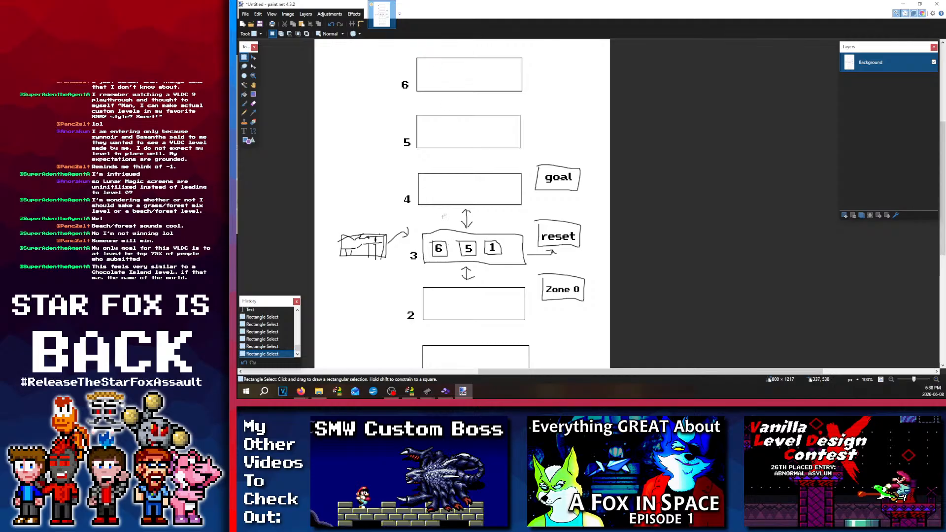
# Step: Mark the empty space to the right of the 1 square in room 3 with a temporary selection, and clear it
pyautogui.scroll(-3, 443, 216)
pyautogui.scroll(2, 452, 82)
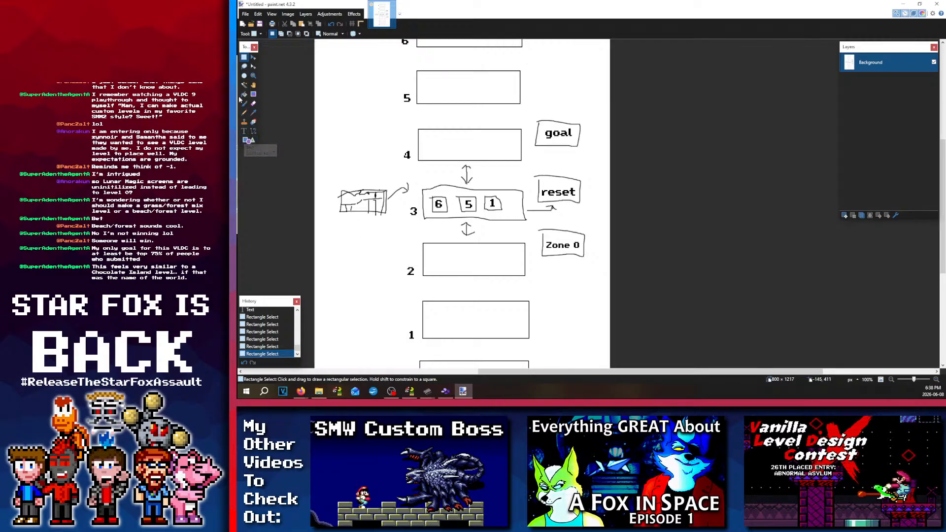
pyautogui.moveTo(508, 197); pyautogui.dragTo(520, 212)
pyautogui.click(519, 215)
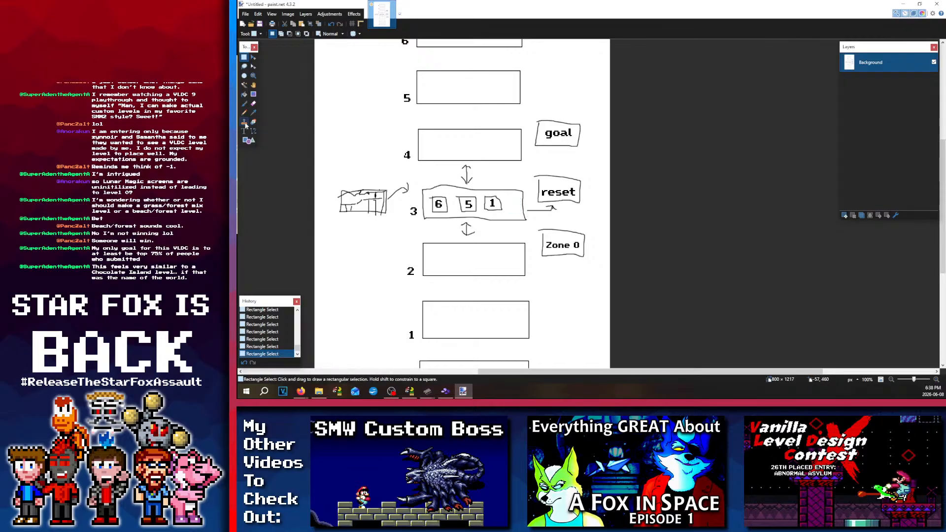
# Step: Switch to the Paintbrush and examine how room 3 and its exits relate to the rooms above and below
pyautogui.click(244, 103)
pyautogui.keyDown('ctrl'); pyautogui.scroll(5, 492, 198); pyautogui.keyUp('ctrl')
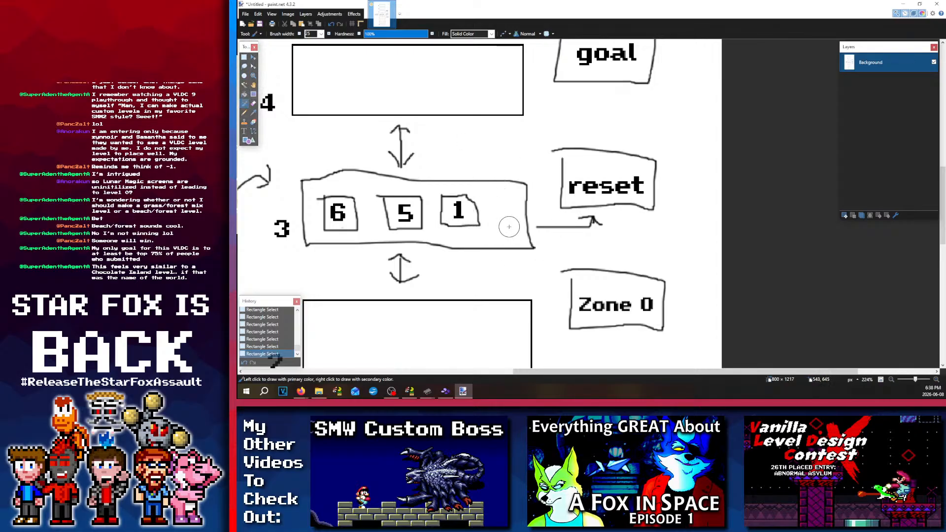
pyautogui.scroll(6, 507, 226)
pyautogui.scroll(-3, 496, 204)
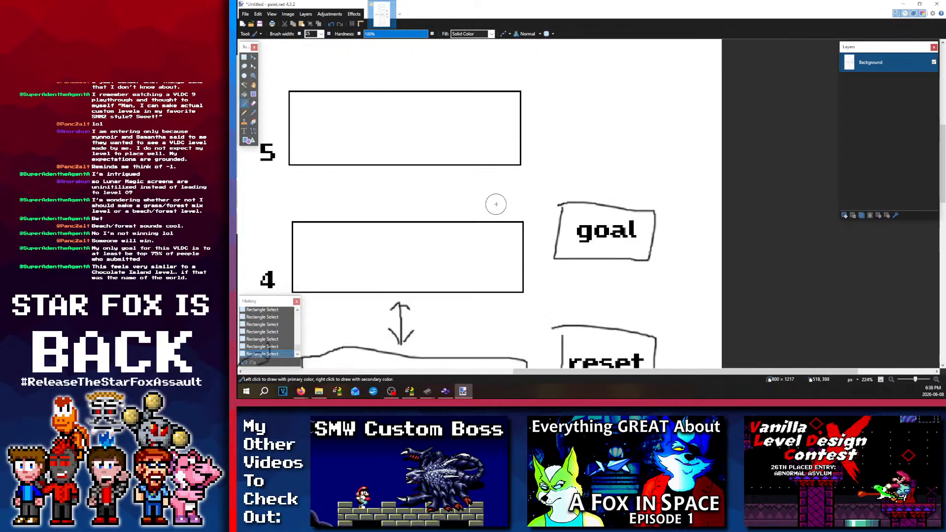
pyautogui.scroll(-4, 495, 204)
pyautogui.scroll(1, 503, 220)
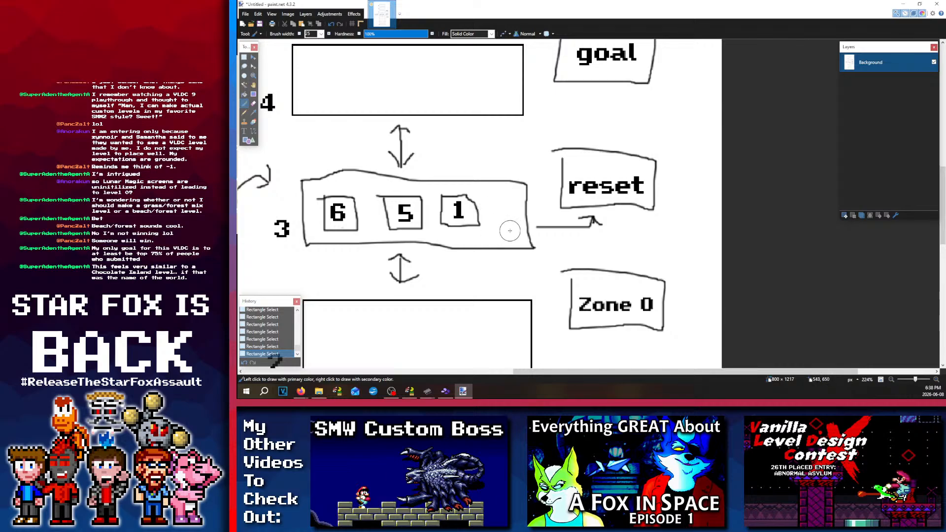
pyautogui.scroll(4, 493, 197)
pyautogui.scroll(-8, 483, 147)
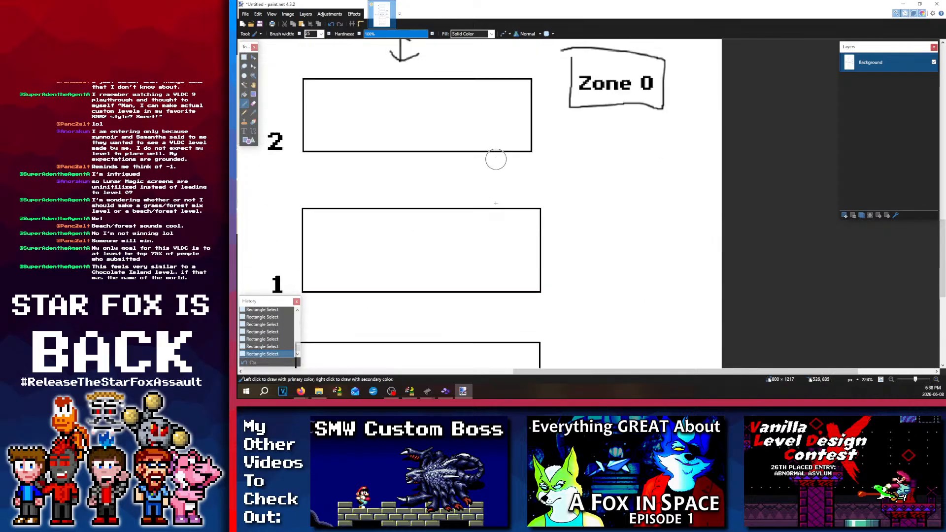
pyautogui.scroll(1, 497, 163)
pyautogui.scroll(-3, 616, 167)
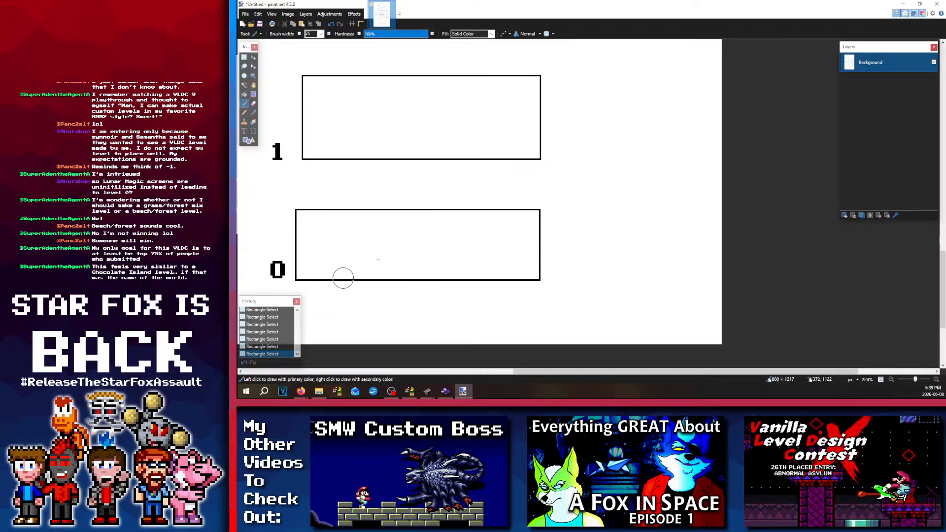
pyautogui.scroll(3, 387, 251)
pyautogui.scroll(-4, 433, 246)
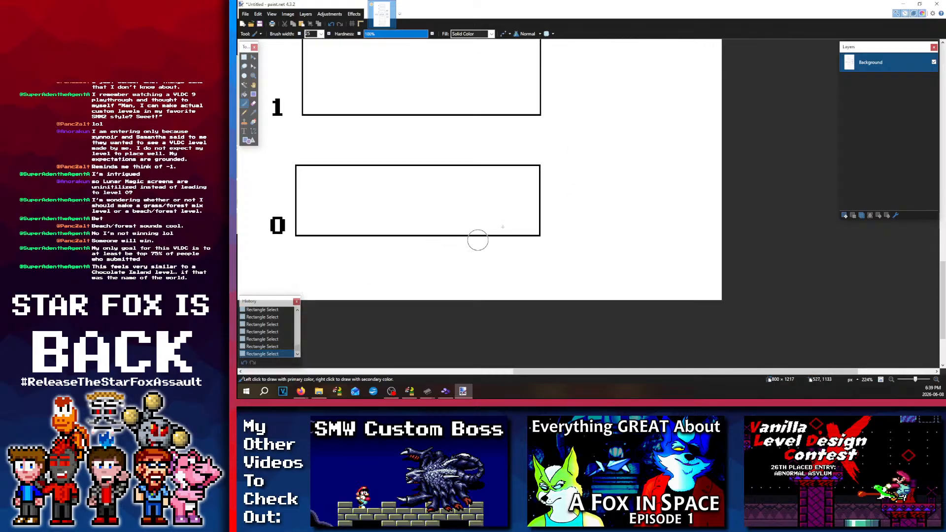
pyautogui.scroll(6, 492, 240)
pyautogui.scroll(-2, 508, 260)
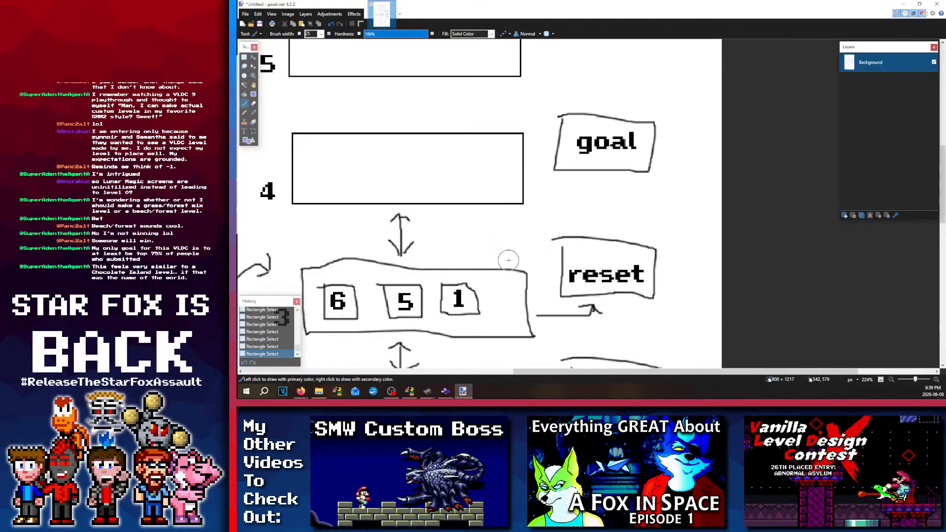
pyautogui.scroll(-3, 515, 259)
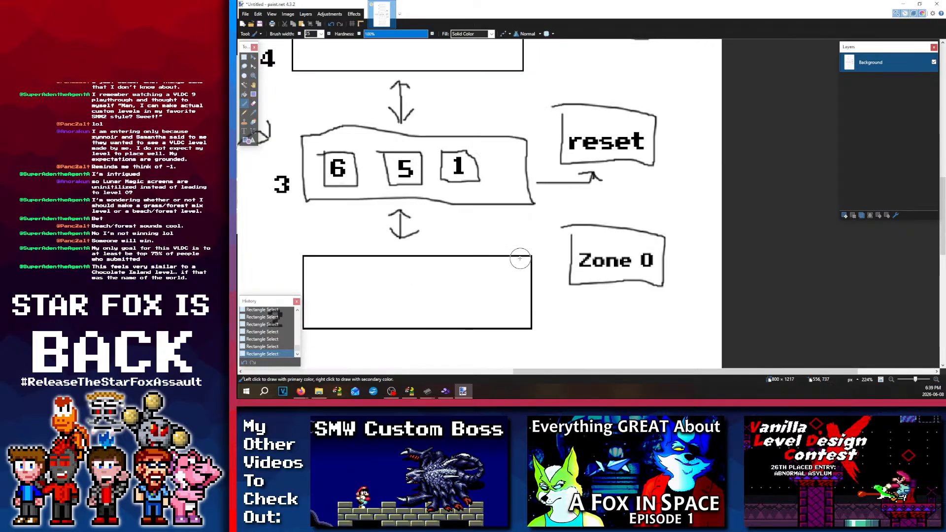
# Step: Draw a rectangle about 43 × 46 pixels beside the 1 square in room 3 and set its outline width to 2
pyautogui.scroll(-3, 509, 261)
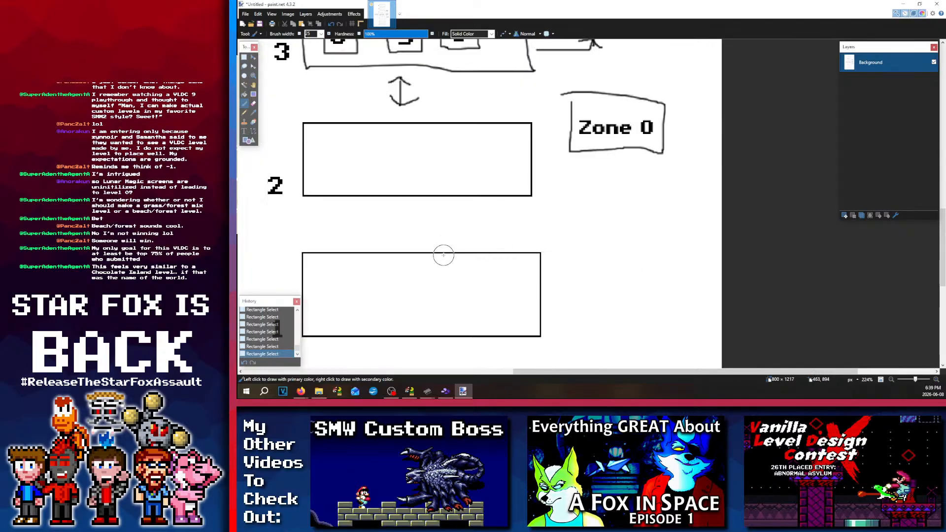
pyautogui.scroll(5, 443, 255)
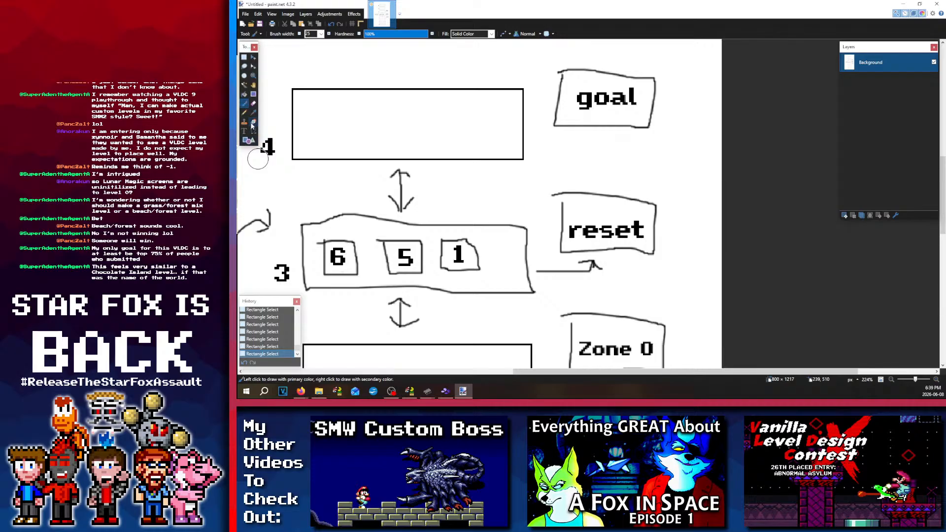
pyautogui.click(248, 142)
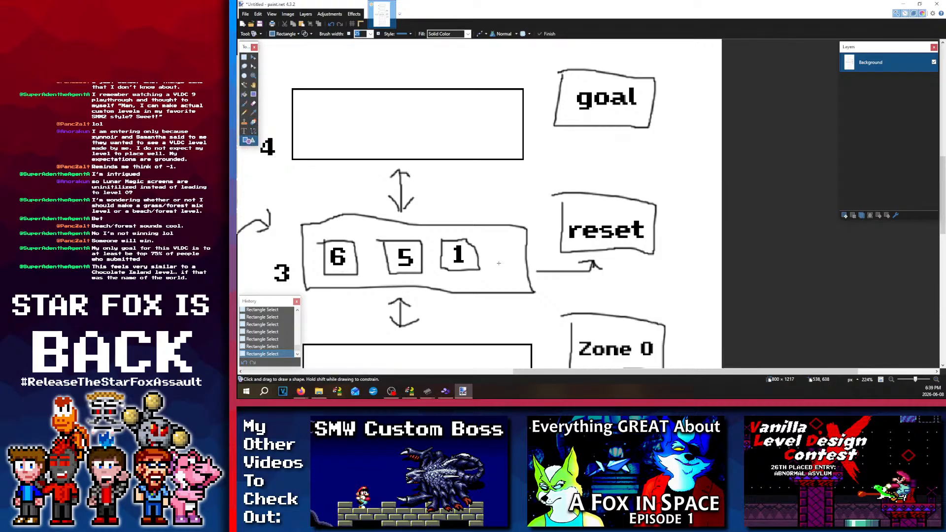
pyautogui.moveTo(487, 240); pyautogui.dragTo(521, 277)
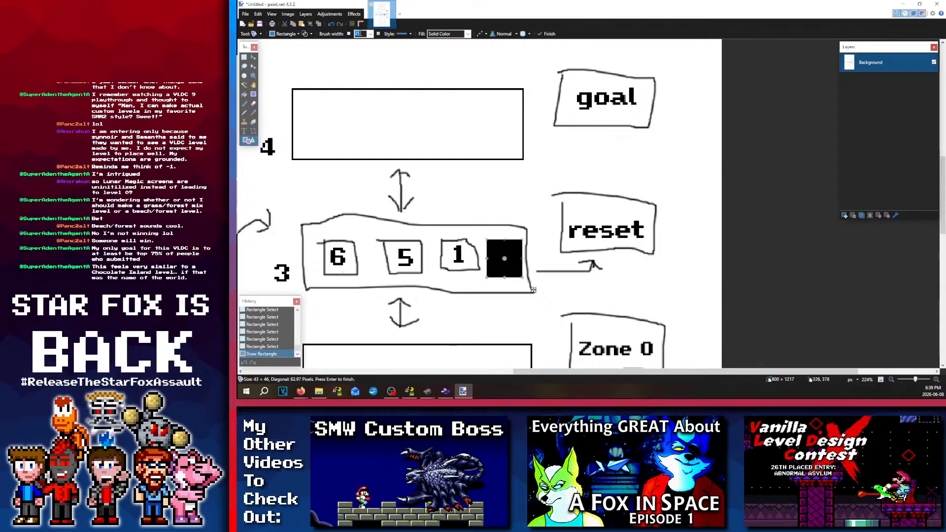
pyautogui.write('3')
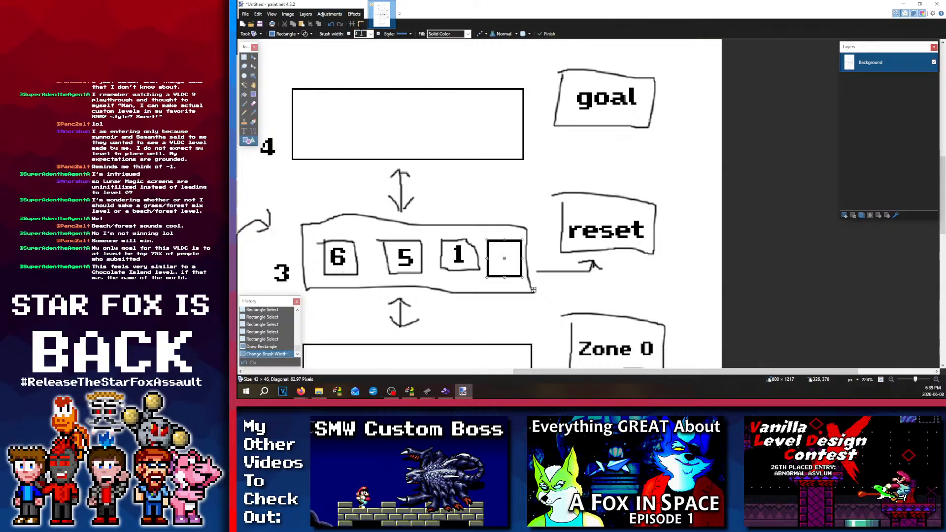
pyautogui.press('BackSpace')
pyautogui.write('2')
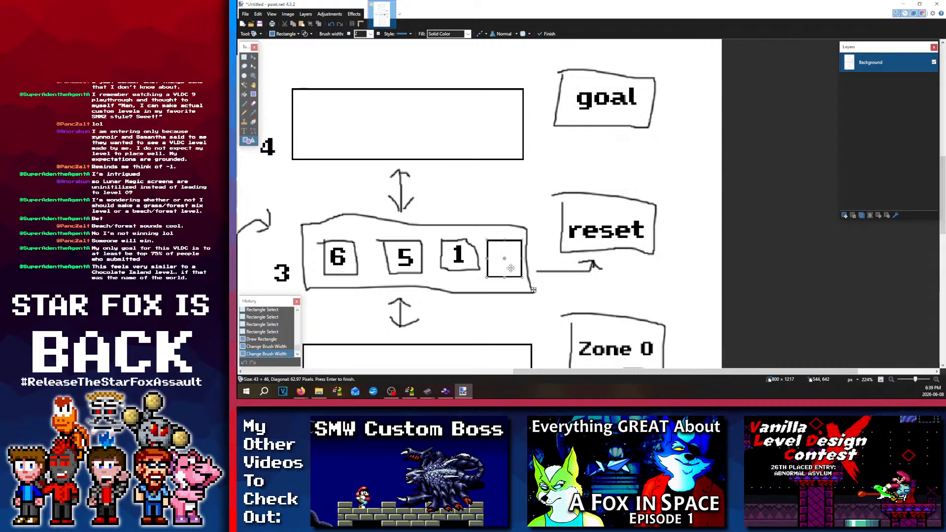
# Step: Resize the new square in room 3 to about 43 × 40 pixels and recolour its outline orange
pyautogui.moveTo(504, 241); pyautogui.dragTo(503, 254)
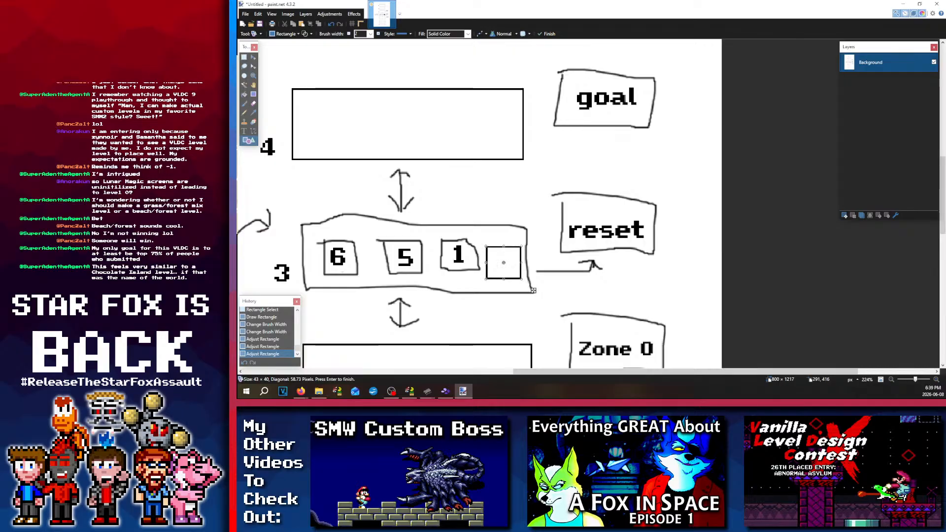
pyautogui.press('x')
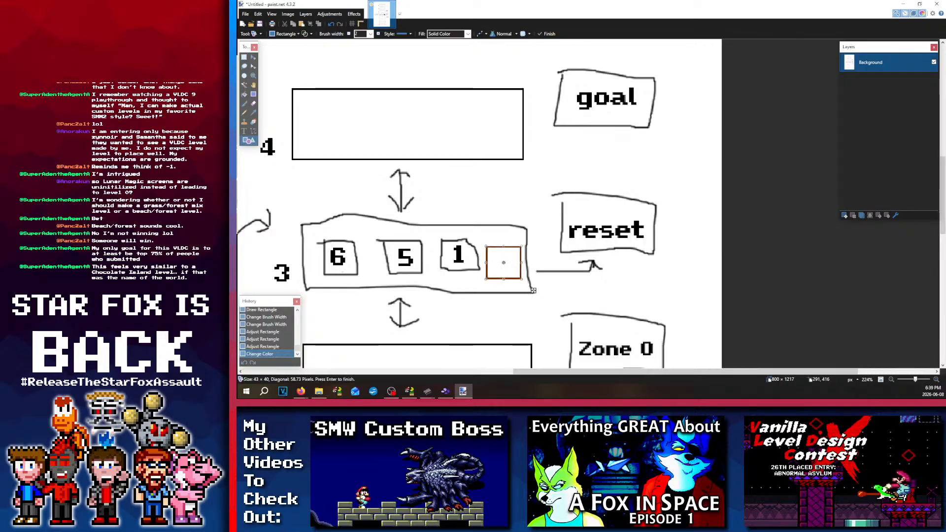
pyautogui.moveTo(508, 272); pyautogui.dragTo(509, 271)
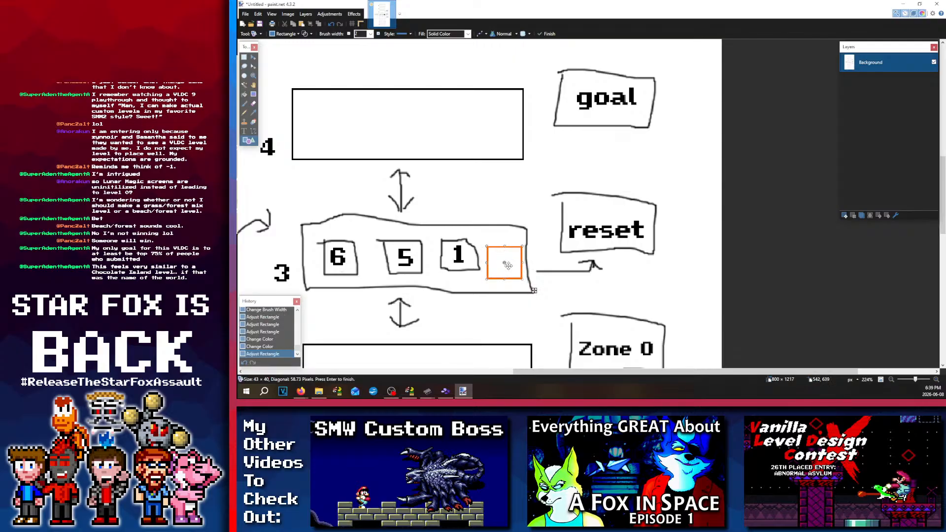
# Step: Draw blue squares at the right ends of room 4, about 37 × 38 pixels, and room 5, about 32 × 34 pixels
pyautogui.moveTo(485, 114); pyautogui.dragTo(516, 146)
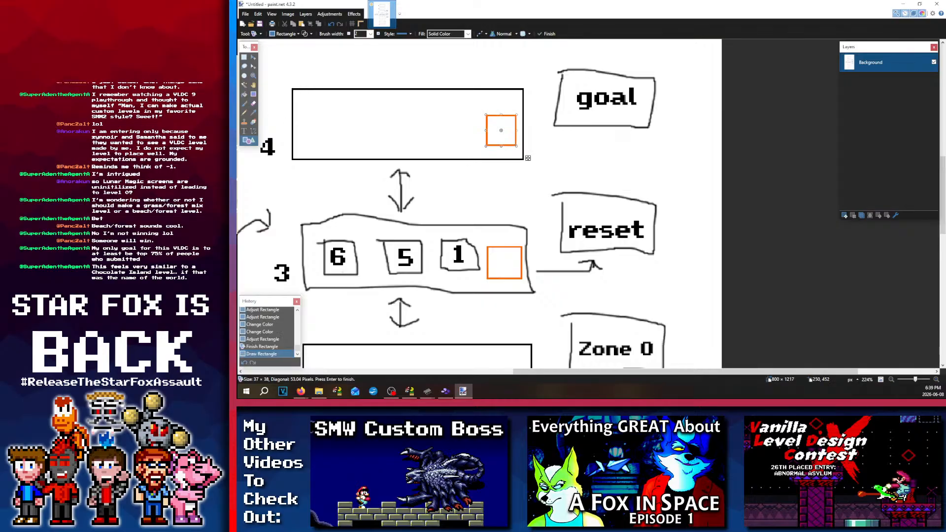
pyautogui.press('x')
pyautogui.scroll(3, 540, 209)
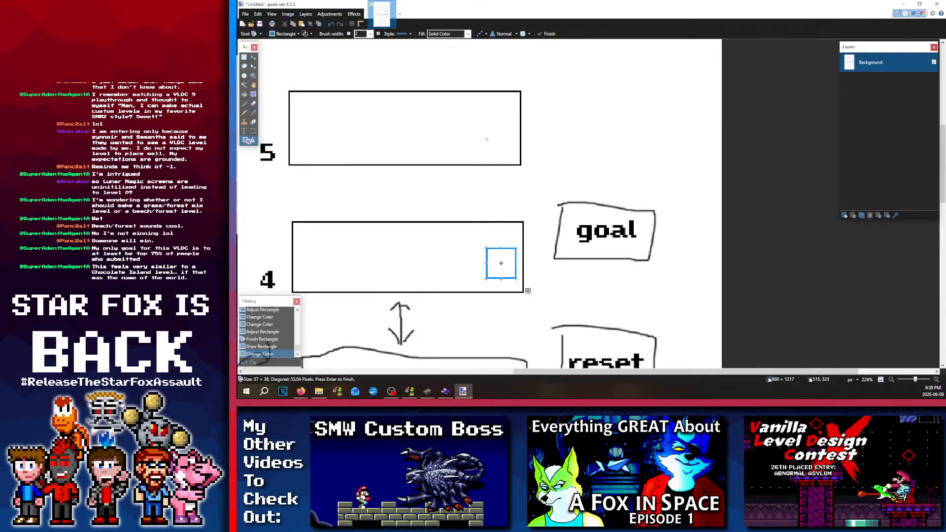
pyautogui.moveTo(489, 115); pyautogui.dragTo(515, 142)
pyautogui.scroll(4, 508, 180)
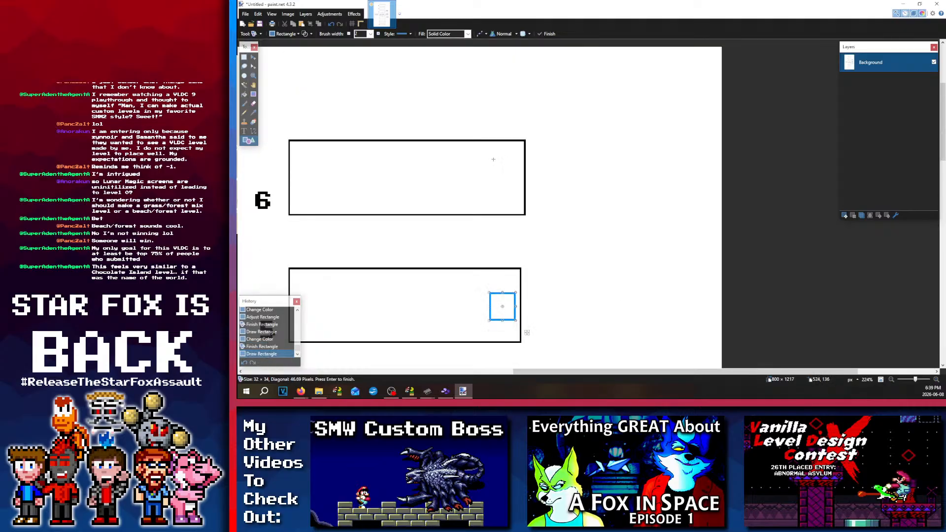
# Step: Draw blue squares at the right ends of room 1, about 39 × 43 pixels, and room 6, about 33 × 35 pixels
pyautogui.scroll(-5, 487, 197)
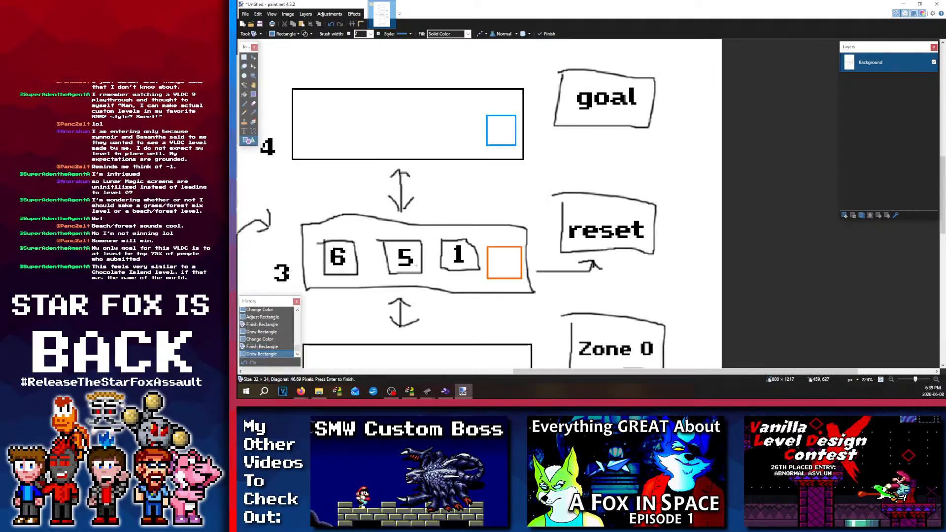
pyautogui.scroll(-8, 469, 257)
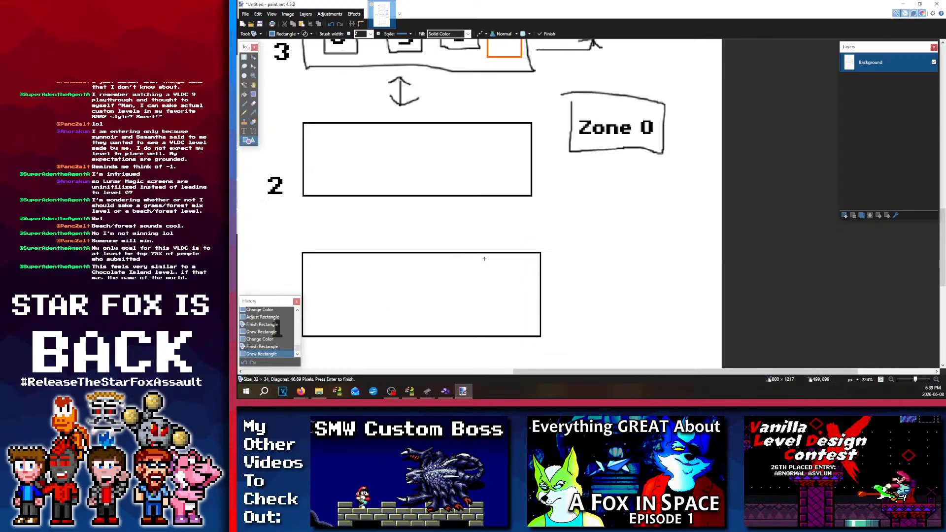
pyautogui.moveTo(503, 150); pyautogui.dragTo(544, 196)
pyautogui.scroll(4, 567, 227)
pyautogui.scroll(9, 568, 226)
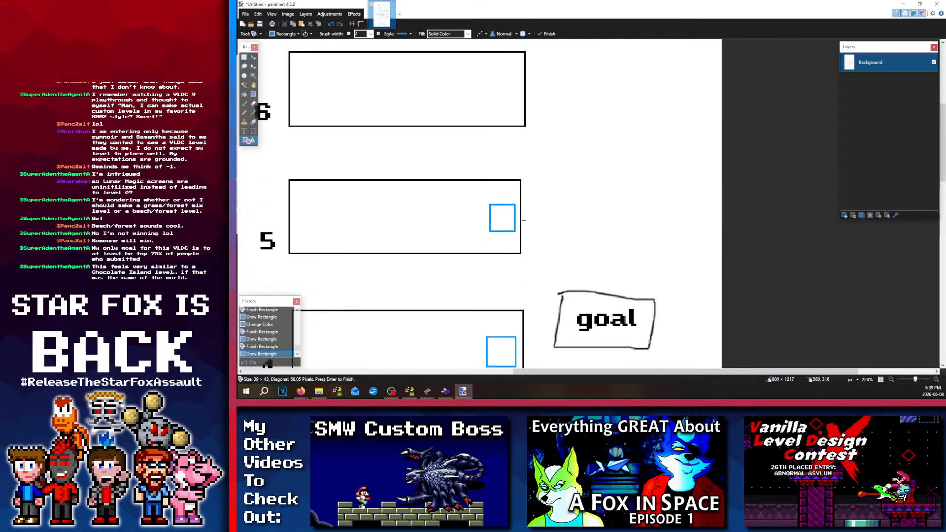
pyautogui.scroll(-3, 504, 167)
pyautogui.scroll(5, 527, 156)
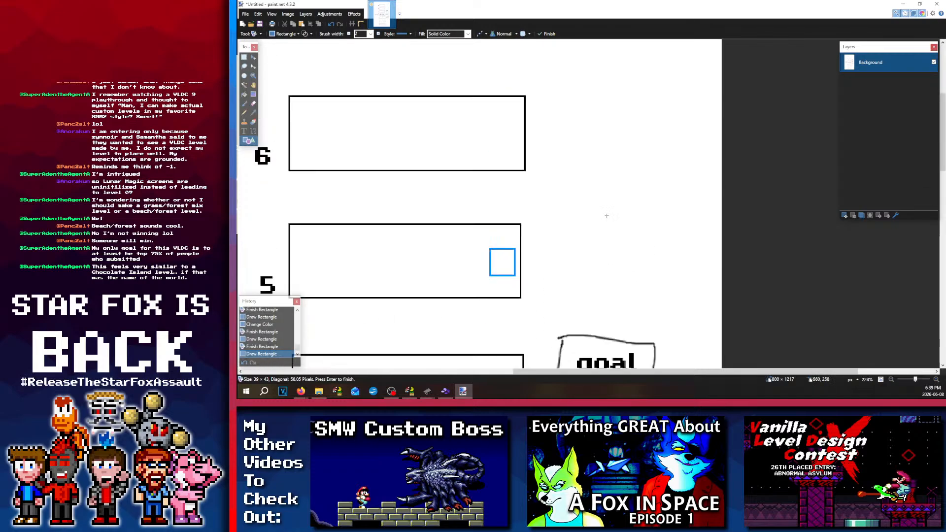
pyautogui.moveTo(494, 256); pyautogui.dragTo(521, 290)
# Step: Draw a square about 41 × 43 pixels at the right end of room 2 and recolour it green
pyautogui.scroll(-5, 535, 261)
pyautogui.scroll(-9, 535, 262)
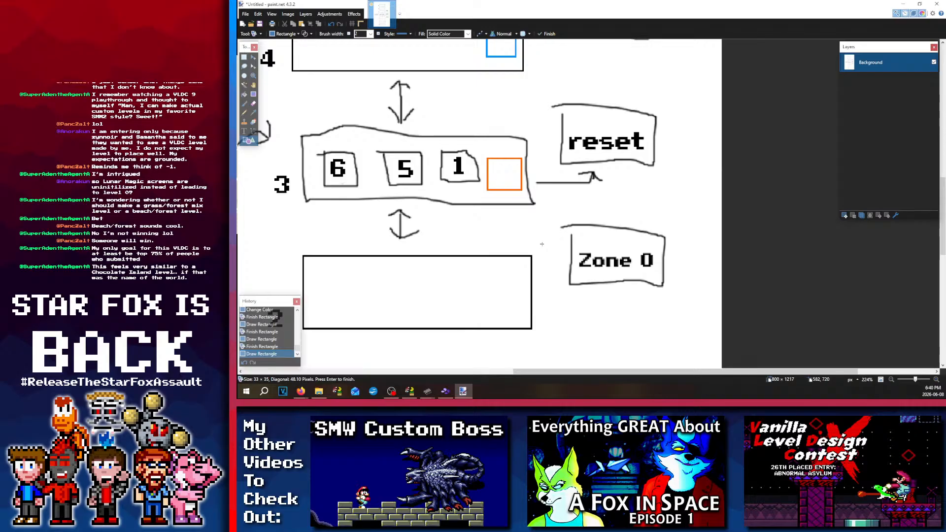
pyautogui.scroll(-5, 544, 248)
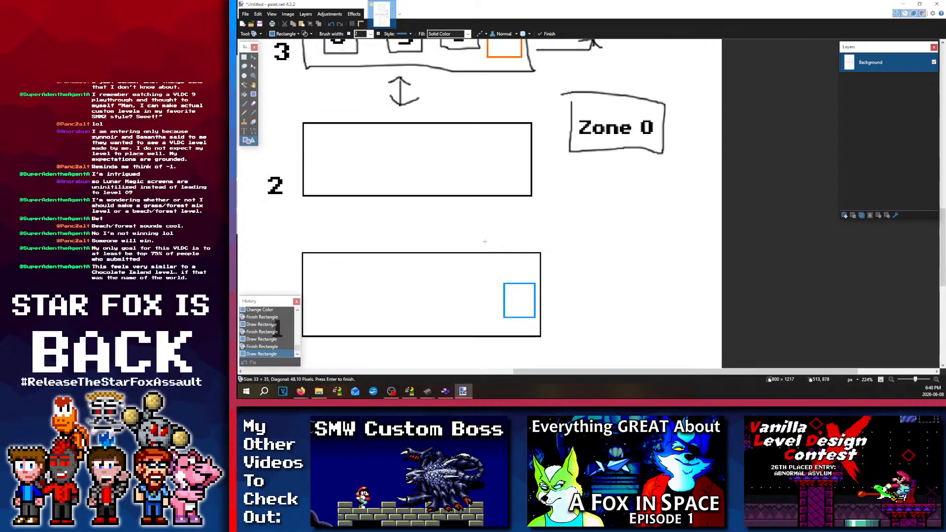
pyautogui.scroll(3, 493, 242)
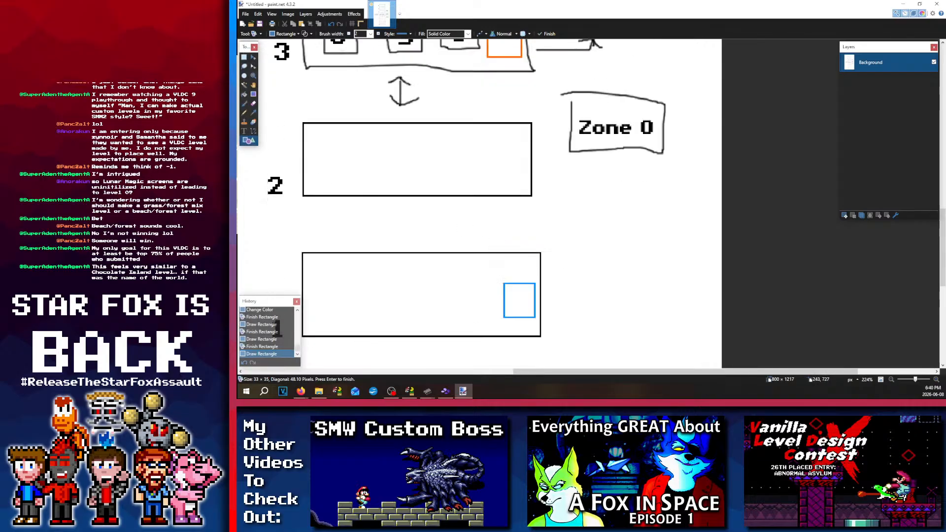
pyautogui.moveTo(490, 146); pyautogui.dragTo(523, 179)
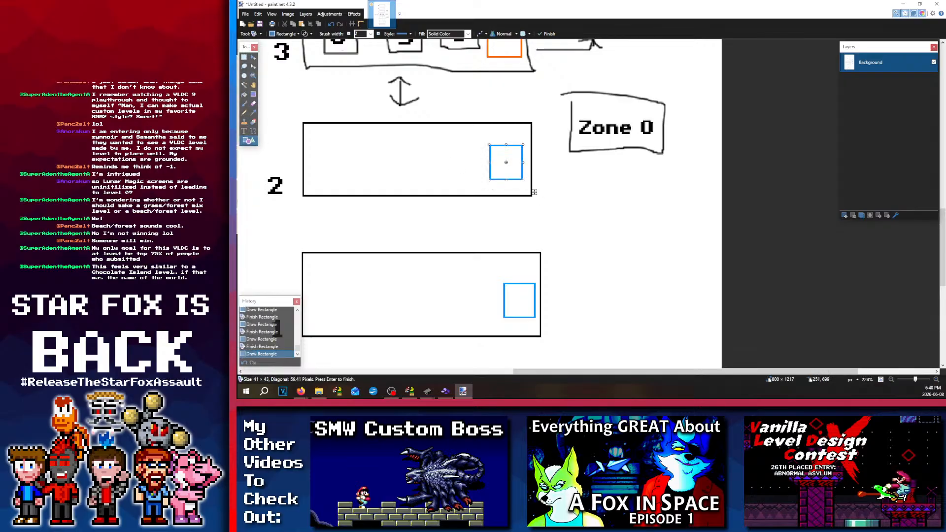
pyautogui.scroll(3, 586, 239)
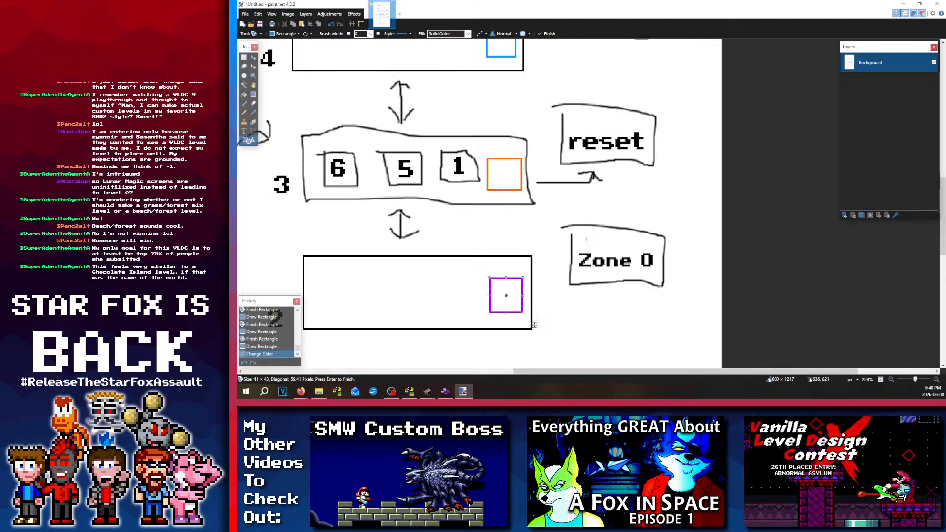
pyautogui.scroll(-3, 530, 235)
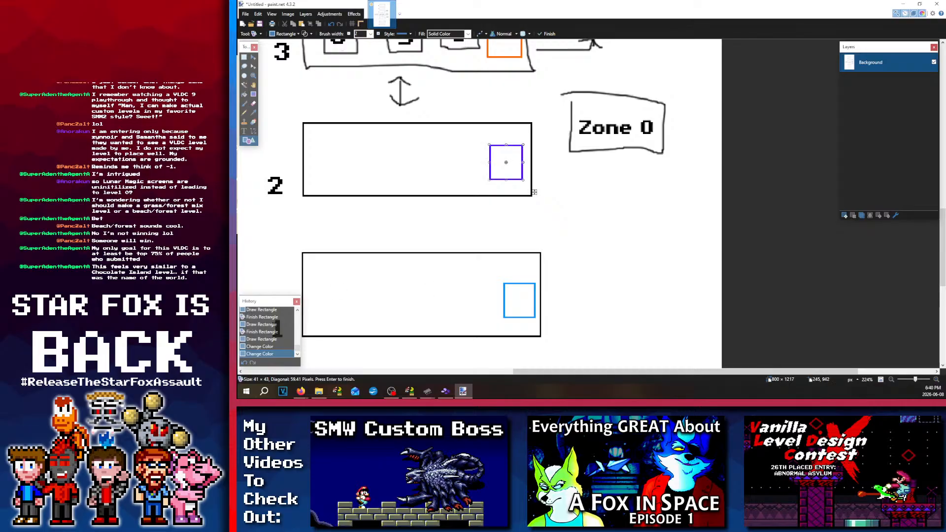
pyautogui.scroll(2, 448, 259)
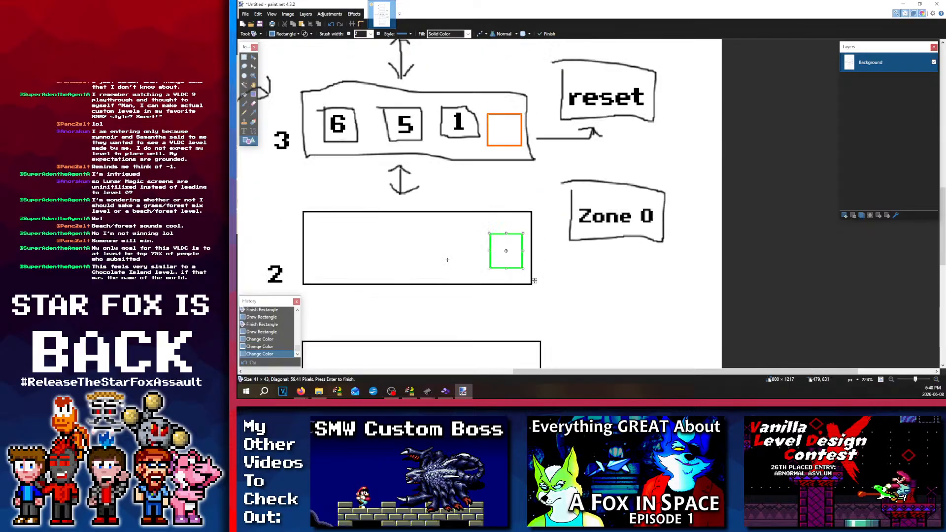
# Step: Outline the Zone 0 box with a green rectangle about 121 × 72 pixels and the reset box with a blue one about 114 × 77 pixels
pyautogui.click(583, 256)
pyautogui.moveTo(567, 182); pyautogui.dragTo(667, 241)
pyautogui.scroll(2, 681, 339)
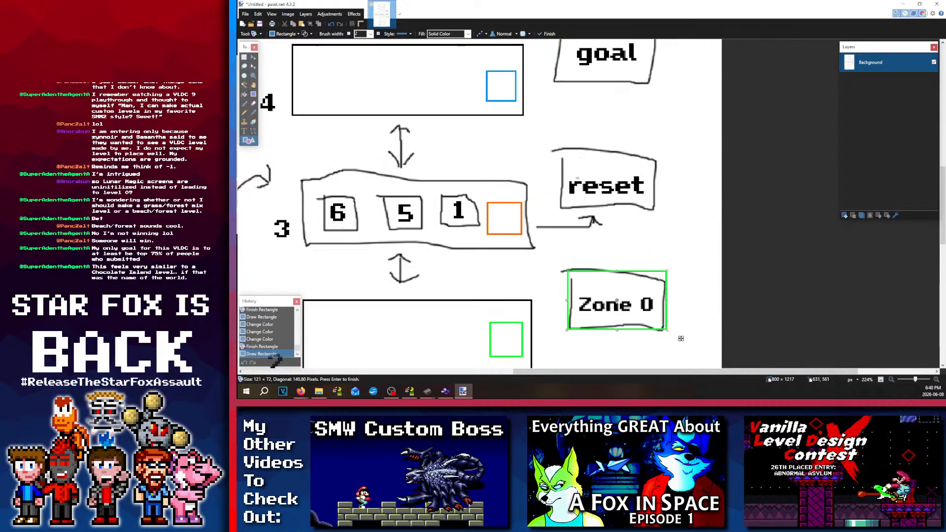
pyautogui.scroll(1, 681, 338)
pyautogui.moveTo(561, 193); pyautogui.dragTo(656, 255)
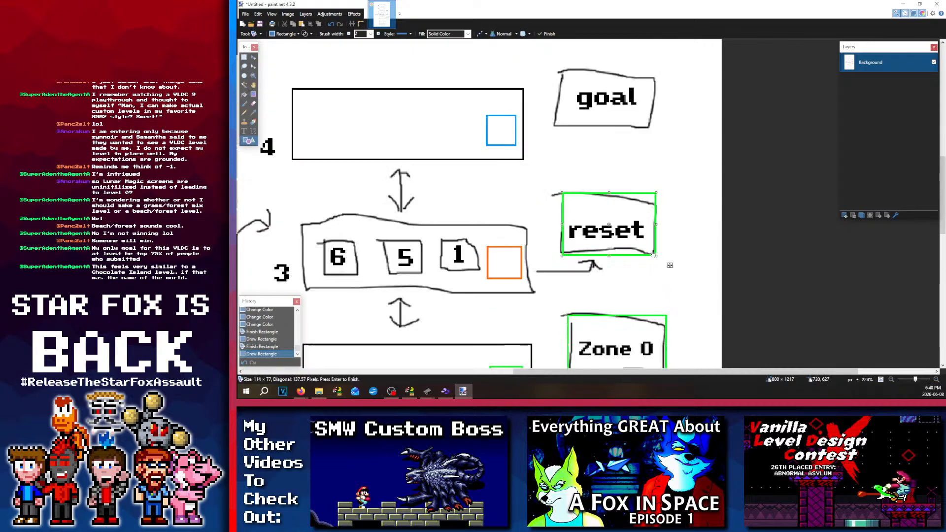
pyautogui.press('x')
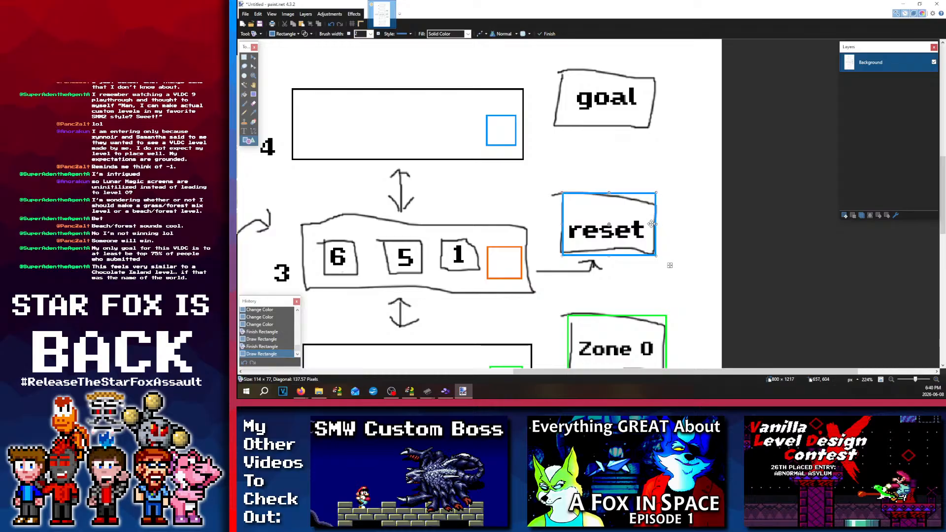
# Step: Outline the goal box with a rectangle about 120 × 72 pixels and recolour it orange
pyautogui.scroll(3, 670, 265)
pyautogui.moveTo(554, 201); pyautogui.dragTo(655, 261)
pyautogui.scroll(-4, 473, 270)
pyautogui.scroll(-7, 473, 270)
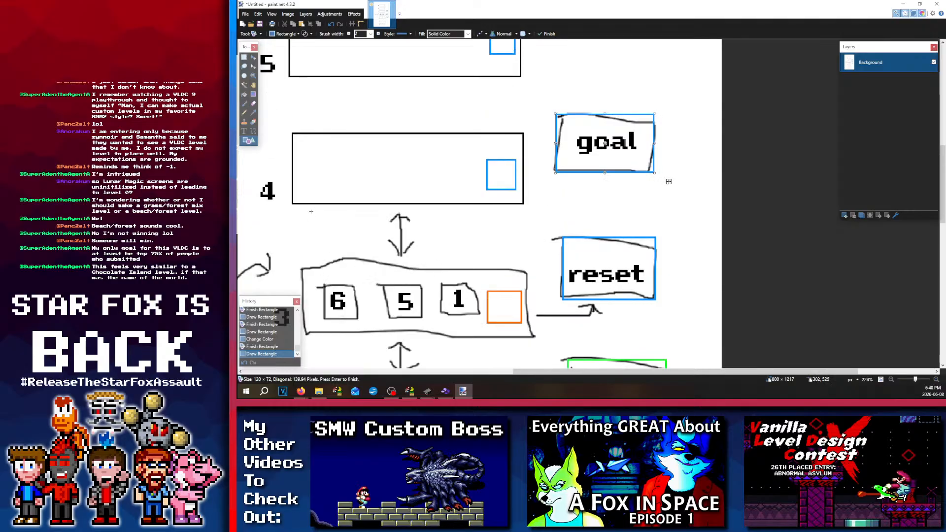
pyautogui.scroll(10, 440, 247)
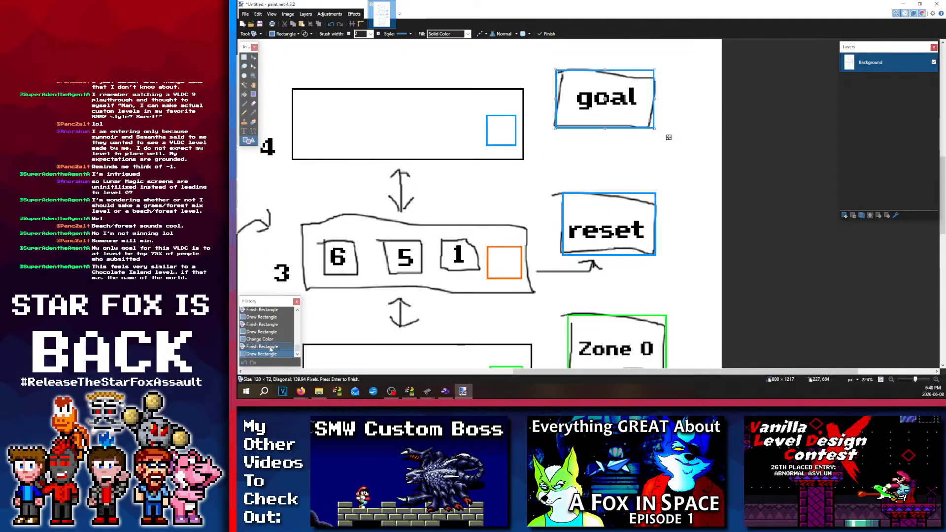
# Step: Draw a square about 42 × 37 pixels at the right end of room 0 and recolour it blue
pyautogui.scroll(-7, 640, 158)
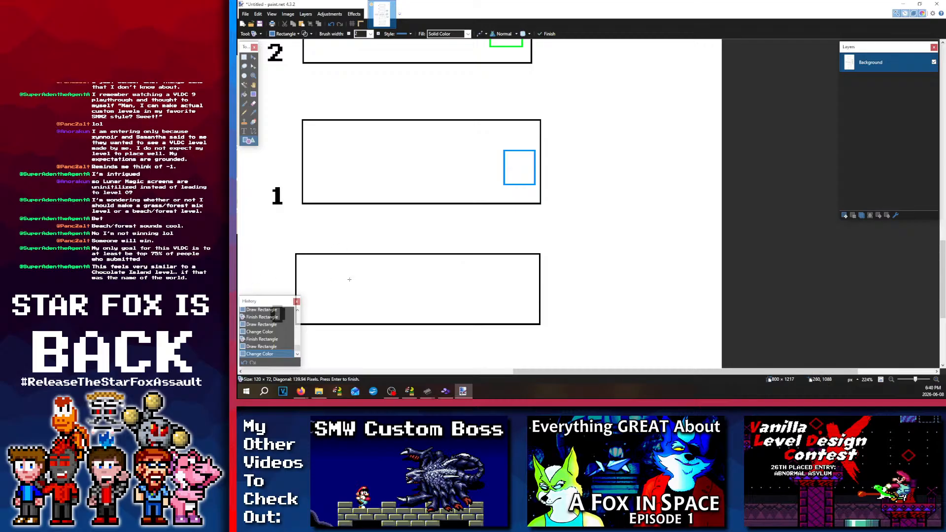
pyautogui.moveTo(499, 280); pyautogui.dragTo(534, 309)
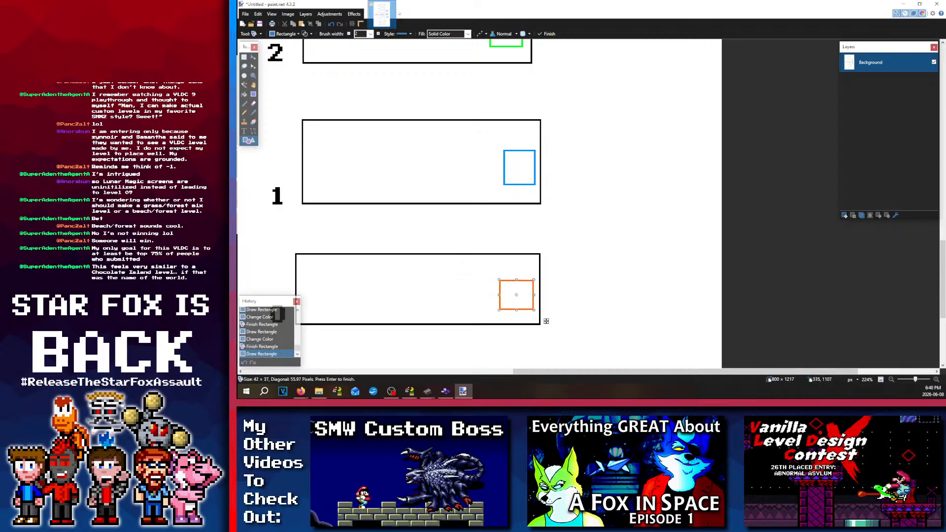
pyautogui.scroll(6, 584, 227)
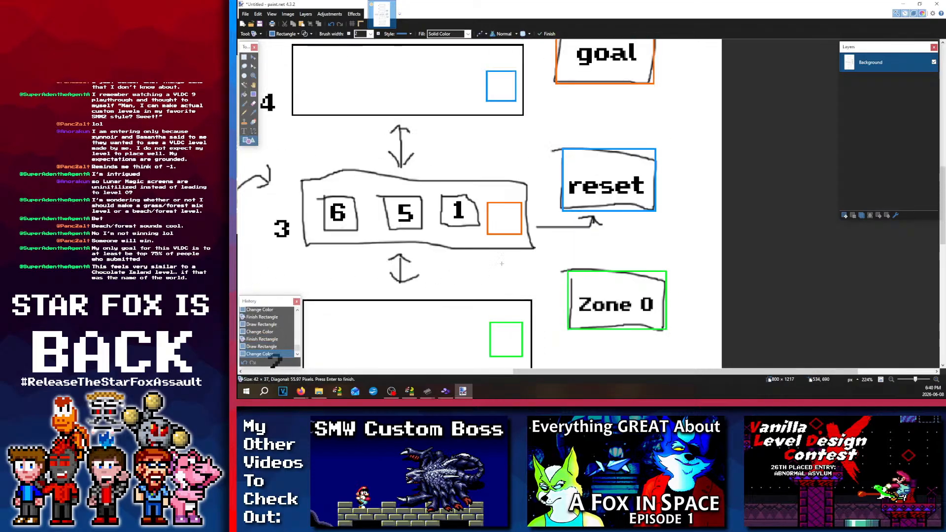
# Step: Examine how the coloured squares in rooms 0 to 4 match the outlines of the goal, reset and Zone 0 boxes
pyautogui.scroll(-7, 585, 226)
pyautogui.scroll(5, 584, 226)
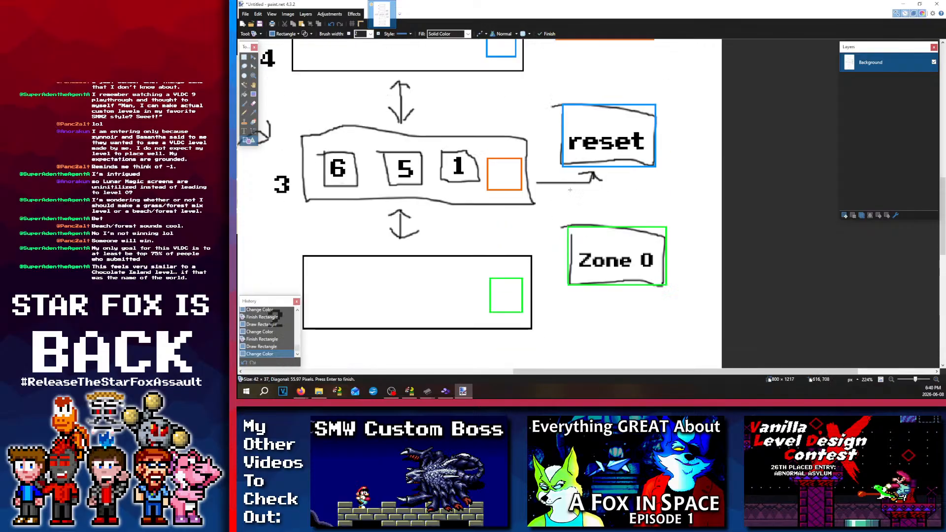
pyautogui.scroll(-5, 575, 212)
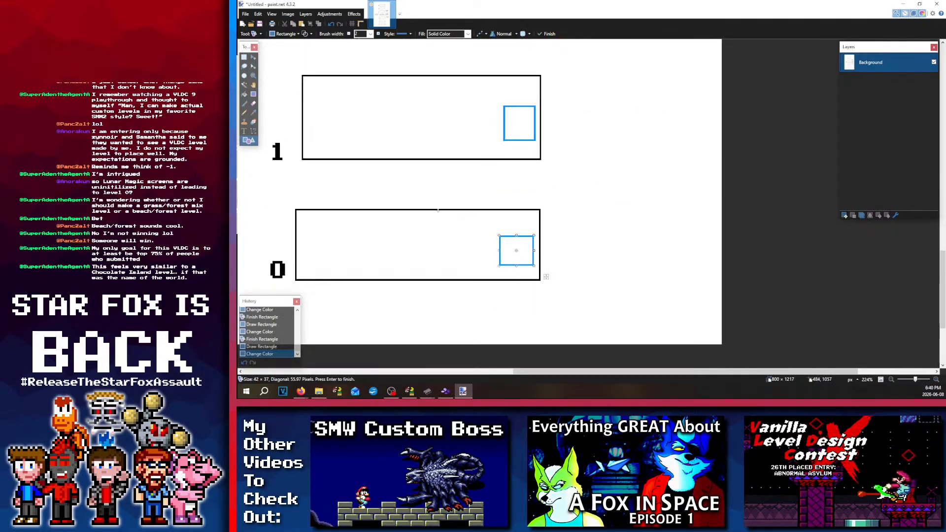
pyautogui.scroll(4, 439, 210)
pyautogui.scroll(4, 440, 210)
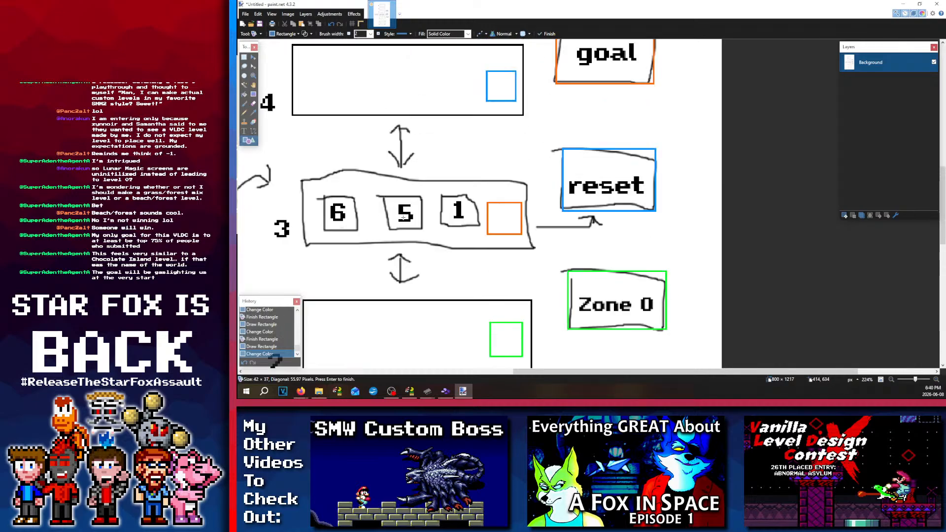
pyautogui.scroll(-3, 309, 203)
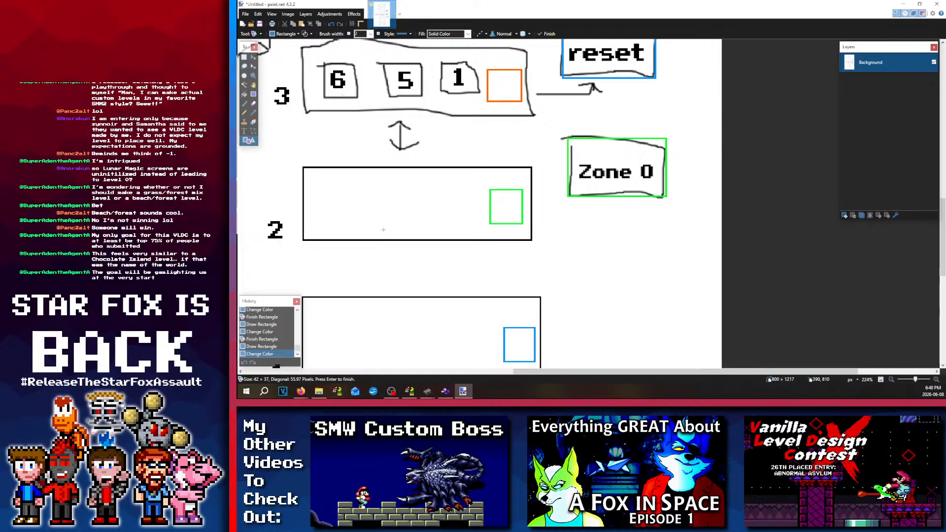
# Step: Switch to the VLDC15 Graphics folder, open the GFX00 file in YY-CHR and display it in 4BPP SNES format
pyautogui.scroll(6, 383, 229)
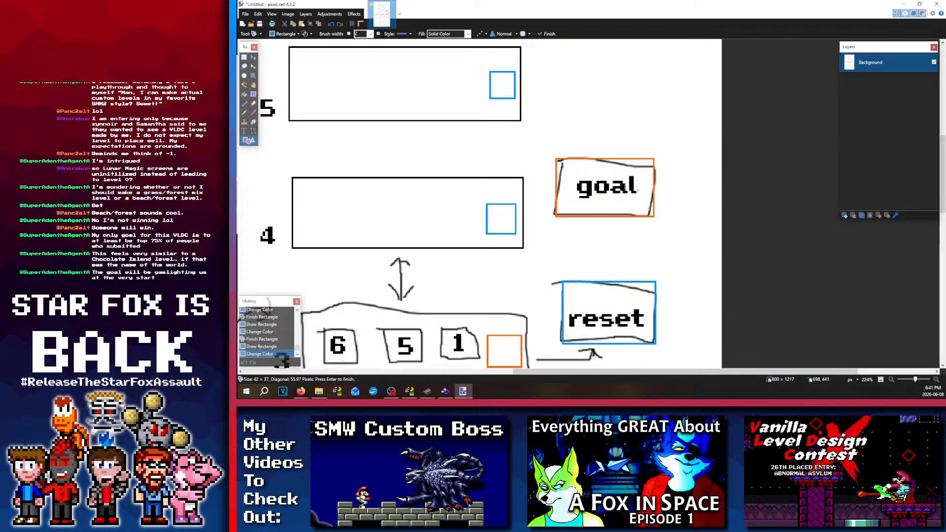
pyautogui.click(427, 390)
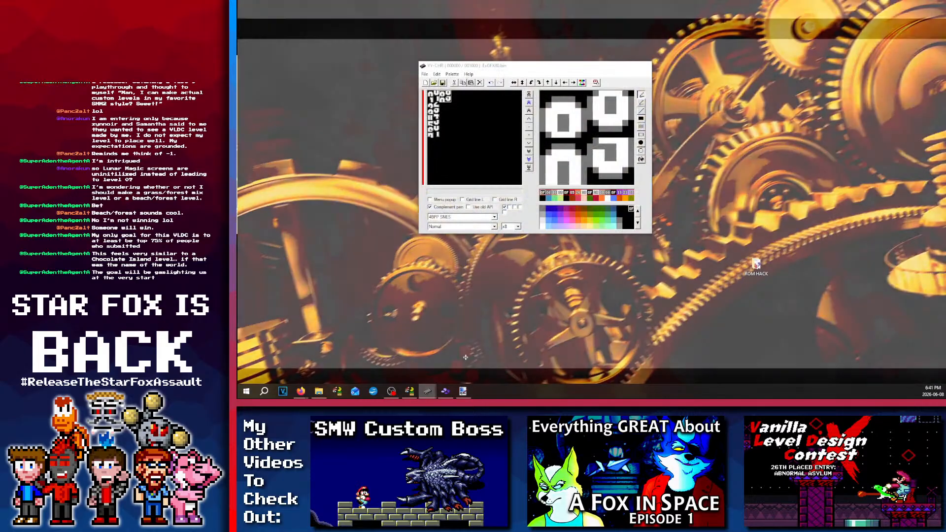
pyautogui.click(428, 359)
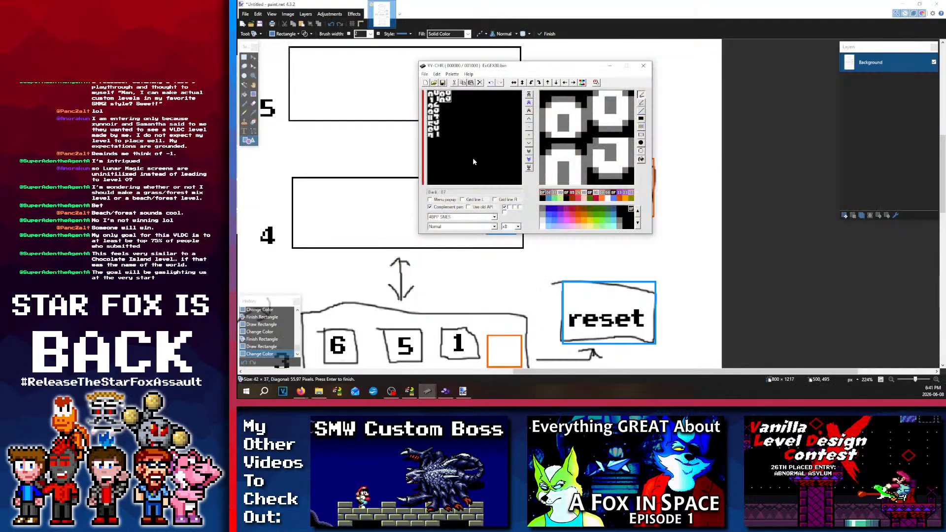
pyautogui.click(319, 391)
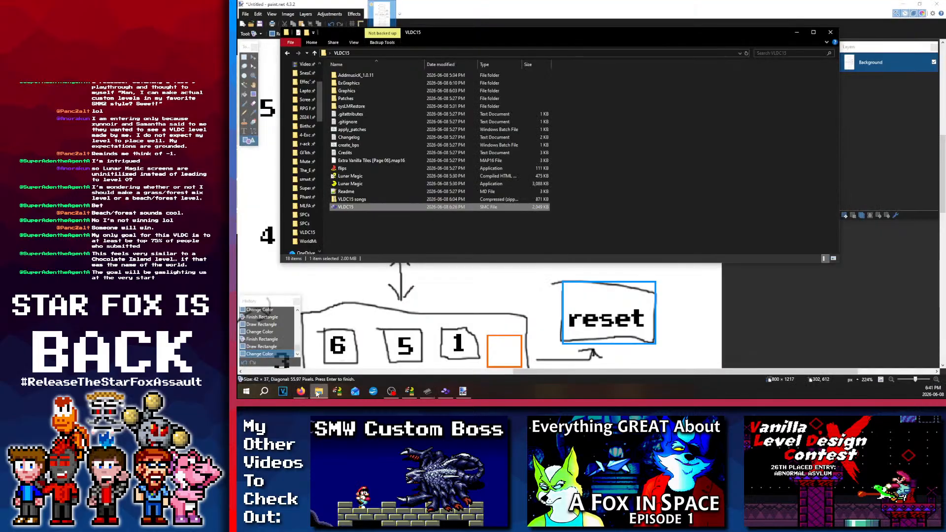
pyautogui.doubleClick(351, 90)
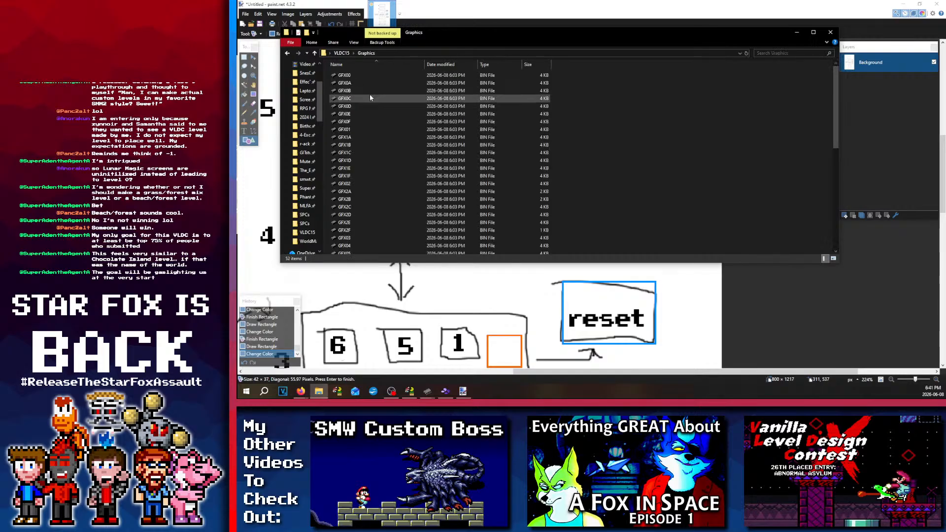
pyautogui.doubleClick(345, 75)
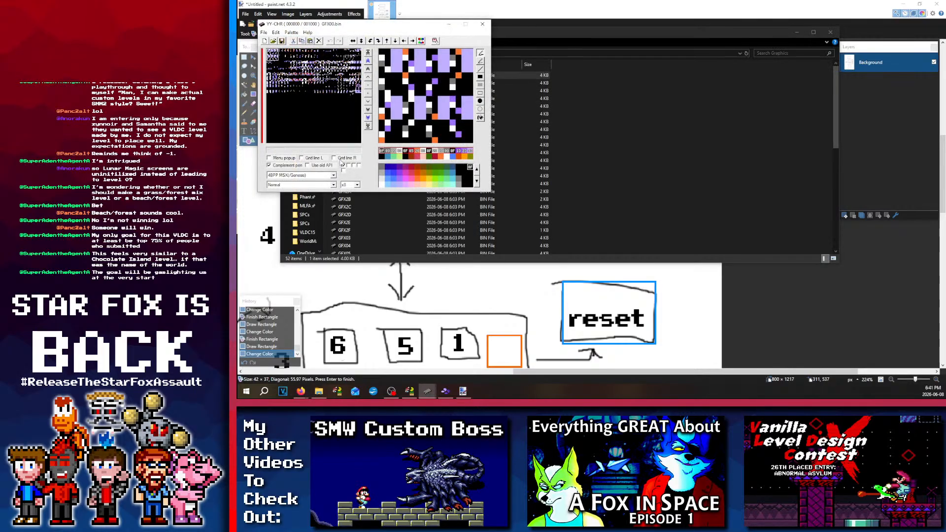
pyautogui.click(303, 176)
pyautogui.click(304, 194)
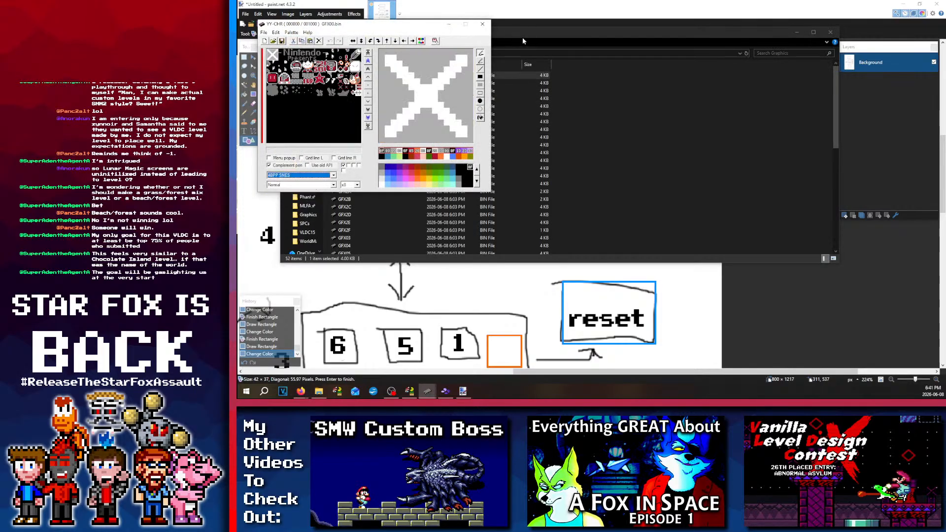
# Step: Arrange the windows so both tile sheets are visible and copy the mushroom's upper half from GFX00 into a blank area of the ExGFX sheet
pyautogui.moveTo(523, 35); pyautogui.dragTo(519, 120)
pyautogui.moveTo(529, 66); pyautogui.dragTo(551, 62)
pyautogui.click(312, 76)
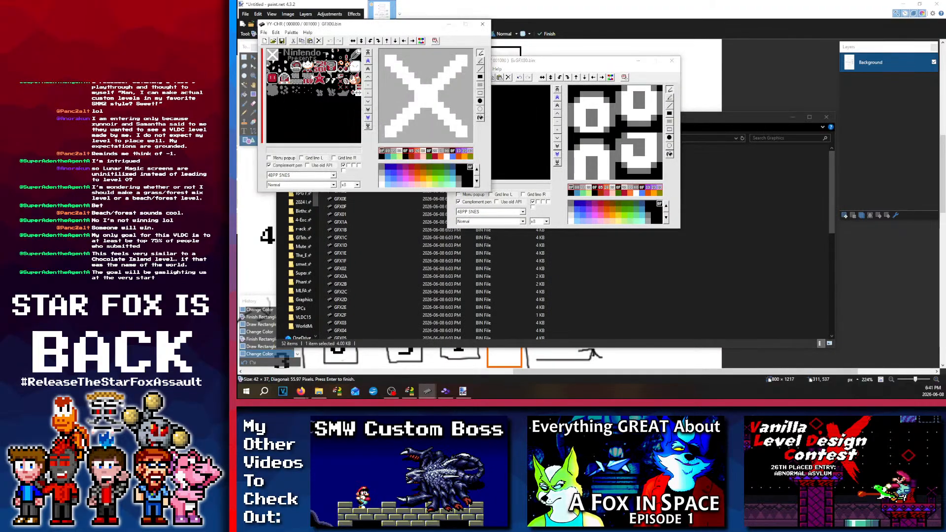
pyautogui.moveTo(309, 78)
pyautogui.mouseDown()
pyautogui.moveTo(311, 58)
pyautogui.moveTo(294, 69)
pyautogui.mouseUp()
pyautogui.moveTo(292, 66); pyautogui.dragTo(302, 66, button='right')
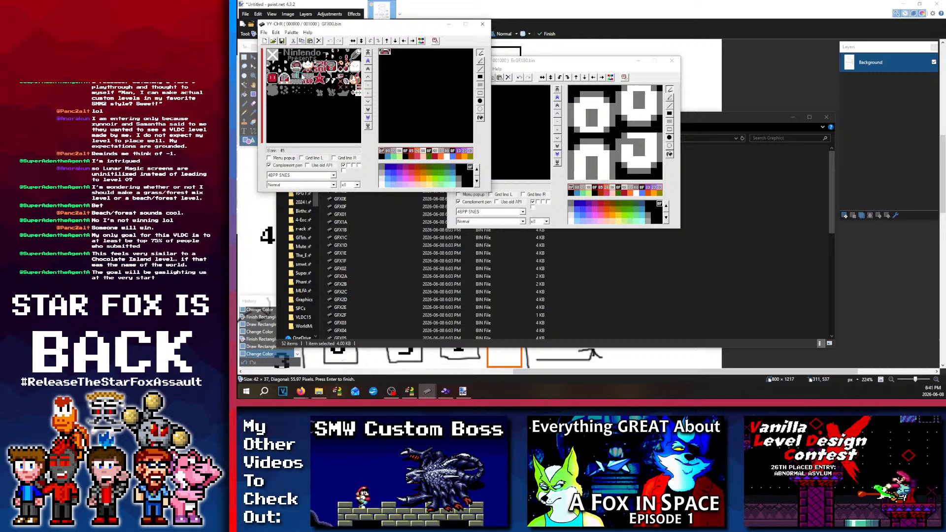
pyautogui.click(504, 122)
pyautogui.click(474, 103)
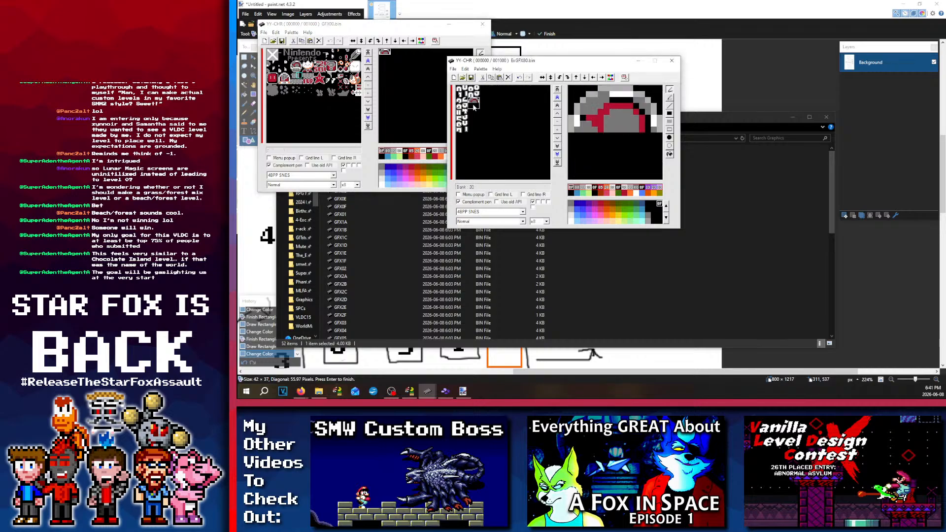
# Step: Copy the mushroom's lower half beside its upper half in the ExGFX sheet and move both halves to the sheet's top row
pyautogui.click(361, 96)
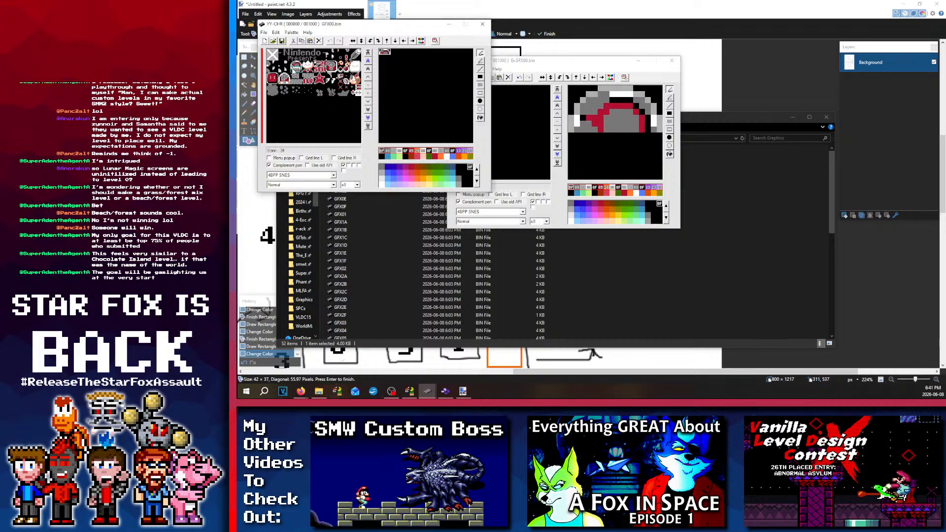
pyautogui.click(511, 119)
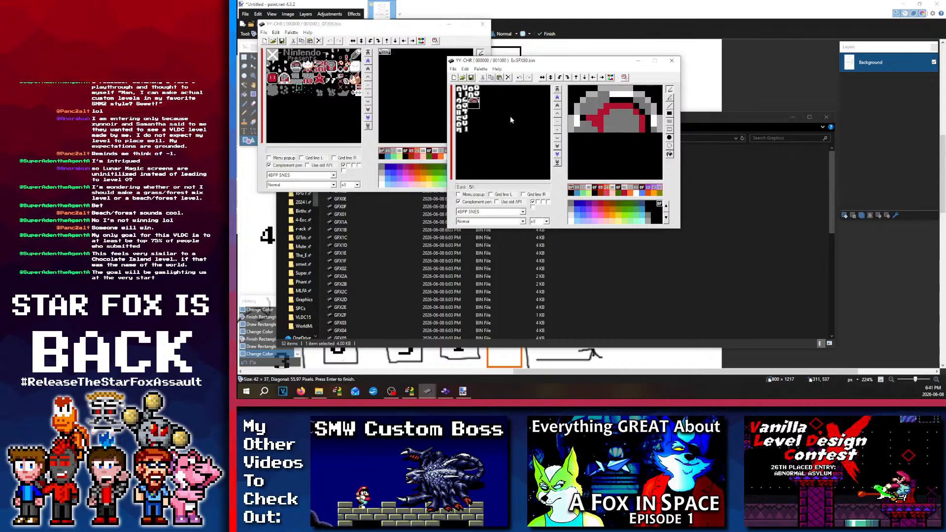
pyautogui.click(488, 102)
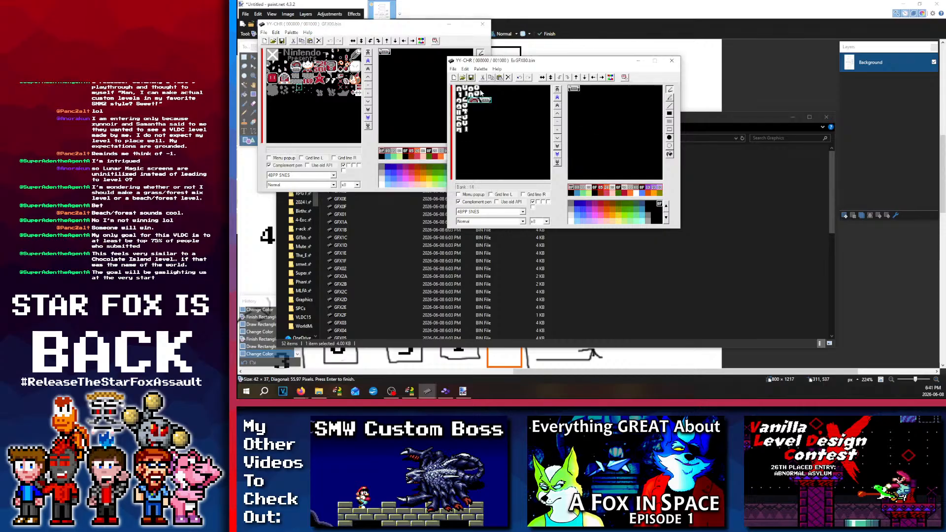
pyautogui.hotkey('ctrl', 'x')
pyautogui.click(482, 89)
pyautogui.hotkey('ctrl', 'v')
# Step: Copy the flower from GFX00 to just below the mushroom tiles and move its lower half beside its upper half
pyautogui.click(322, 71)
pyautogui.click(311, 64)
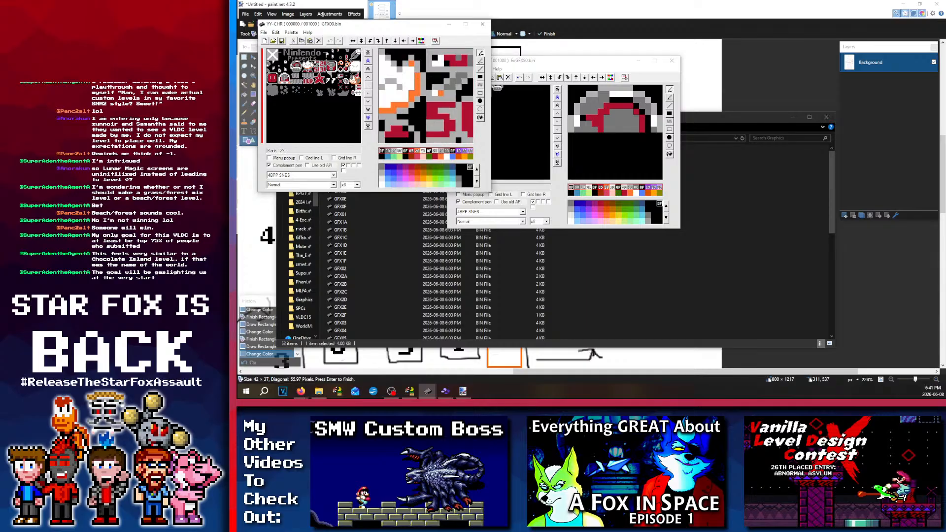
pyautogui.click(306, 64)
pyautogui.hotkey('ctrl', 'c')
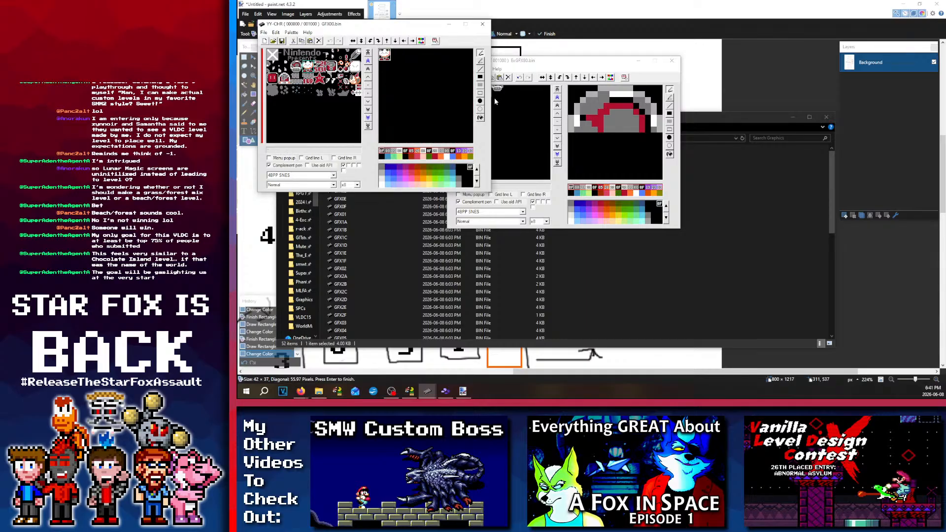
pyautogui.click(494, 98)
pyautogui.click(484, 95)
pyautogui.hotkey('ctrl', 'v')
pyautogui.click(483, 101)
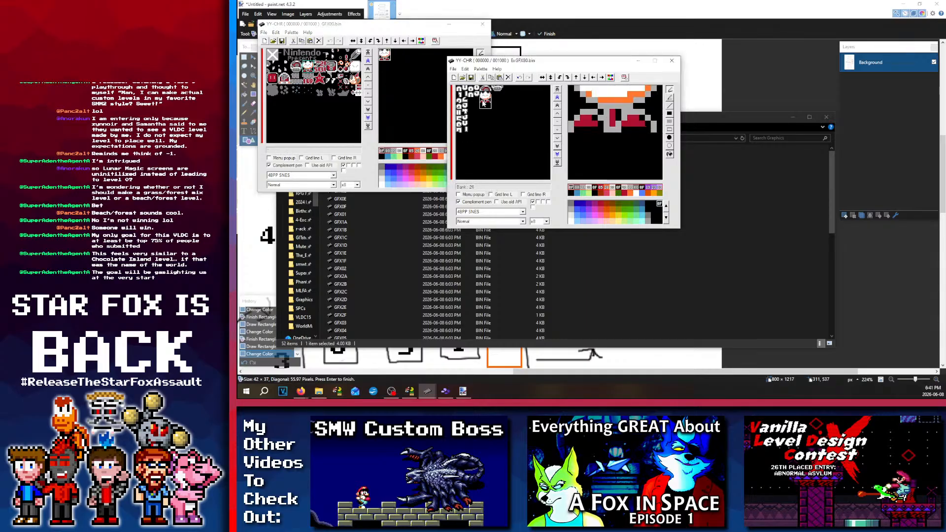
pyautogui.hotkey('ctrl', 'x')
pyautogui.click(494, 96)
pyautogui.hotkey('ctrl', 'v')
pyautogui.click(489, 105)
# Step: Copy the star from GFX00 to just below the flower tiles and move its lower half beside its upper half
pyautogui.click(358, 68)
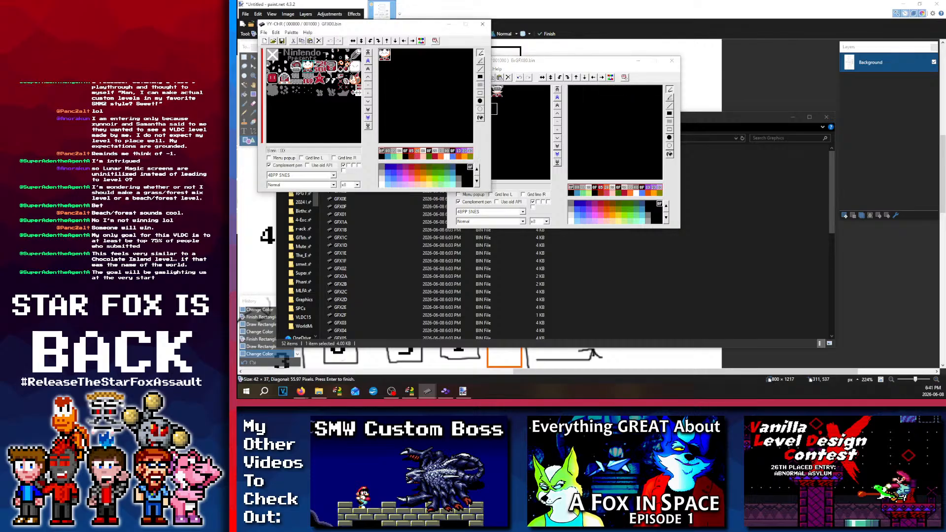
pyautogui.moveTo(346, 71); pyautogui.dragTo(323, 88)
pyautogui.click(520, 130)
pyautogui.click(482, 100)
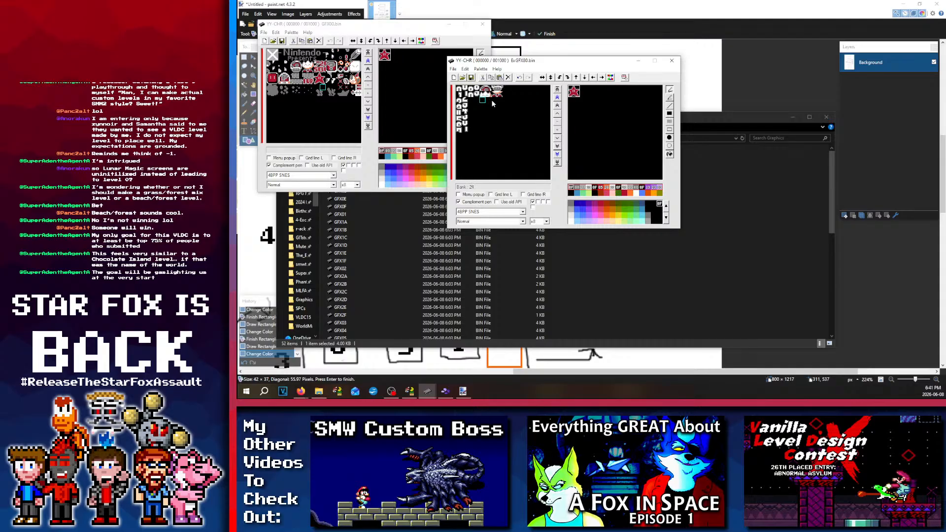
pyautogui.hotkey('ctrl', 'v')
pyautogui.click(482, 105)
pyautogui.hotkey('ctrl', 'x')
pyautogui.click(493, 100)
pyautogui.moveTo(492, 124)
pyautogui.mouseDown()
pyautogui.moveTo(494, 100)
pyautogui.moveTo(495, 125)
pyautogui.mouseUp()
pyautogui.hotkey('ctrl', 'v')
# Step: Recolour the whole block of mushroom, flower and star tiles with Color Replace, swapping the red and orange shades for purple ones
pyautogui.moveTo(485, 92); pyautogui.dragTo(483, 89)
pyautogui.moveTo(482, 88); pyautogui.dragTo(499, 100, button='right')
pyautogui.click(611, 78)
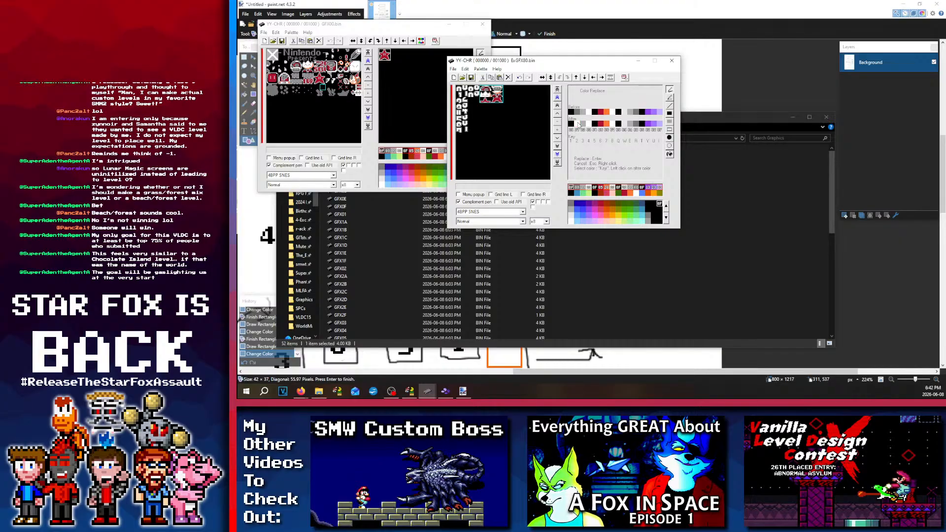
pyautogui.click(583, 124)
pyautogui.click(596, 123)
pyautogui.click(602, 123)
pyautogui.click(602, 123)
pyautogui.click(602, 124)
pyautogui.click(601, 124)
pyautogui.click(601, 125)
pyautogui.click(607, 124)
pyautogui.press('Return')
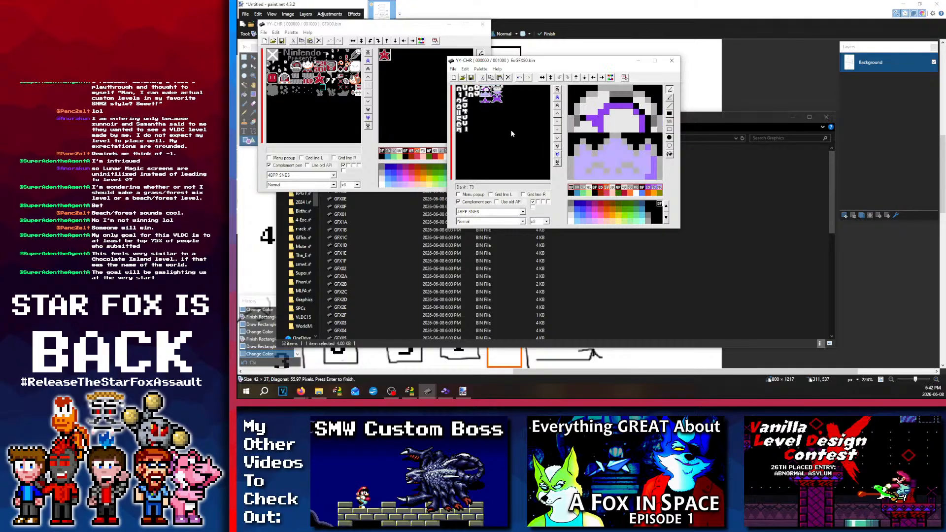
pyautogui.moveTo(489, 92)
pyautogui.mouseDown()
pyautogui.moveTo(487, 100)
pyautogui.moveTo(482, 90)
pyautogui.mouseUp()
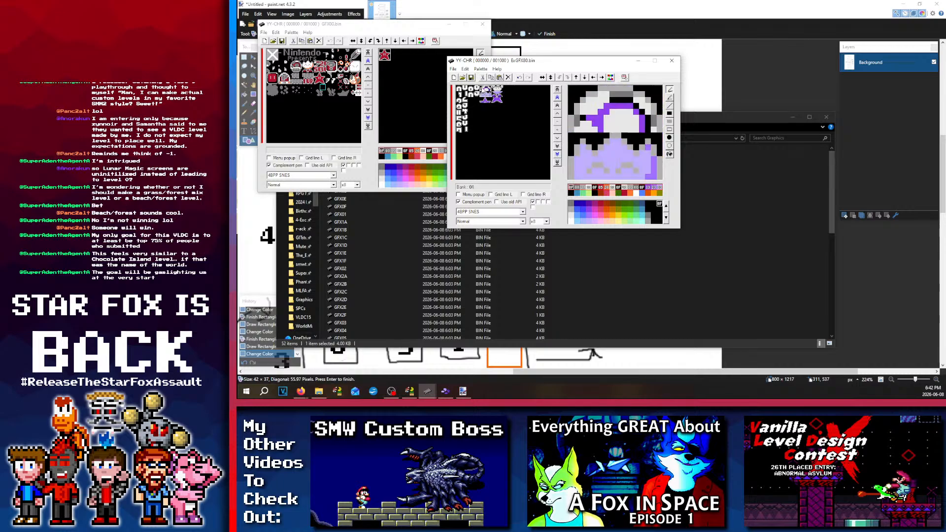
pyautogui.click(502, 135)
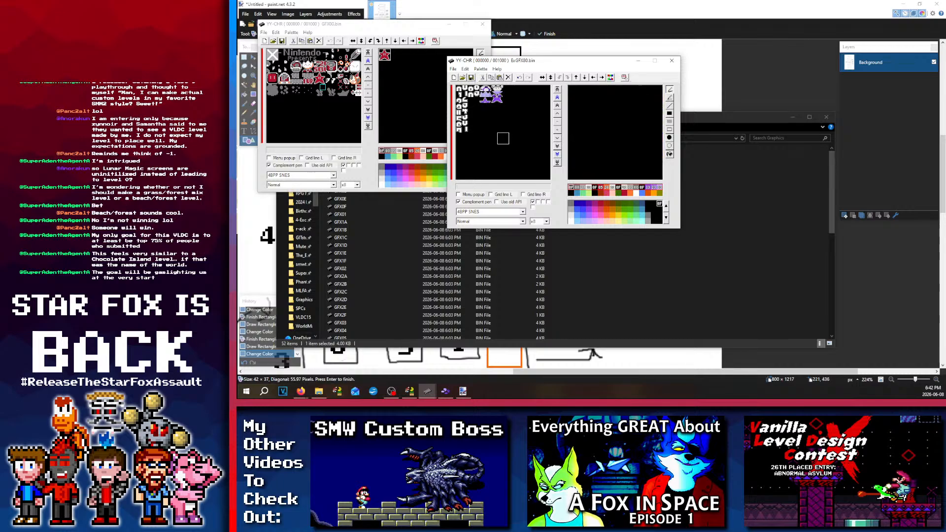
# Step: Switch to Lunar Magic and set Manual 0, Manual 1 and Manual 2 to Not initialized in level 25's animation trigger initialization
pyautogui.click(409, 391)
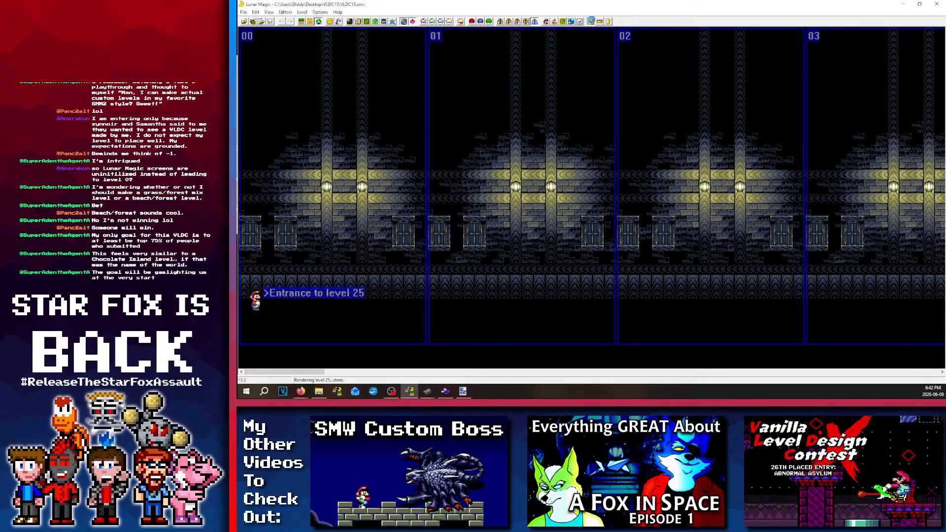
pyautogui.click(590, 21)
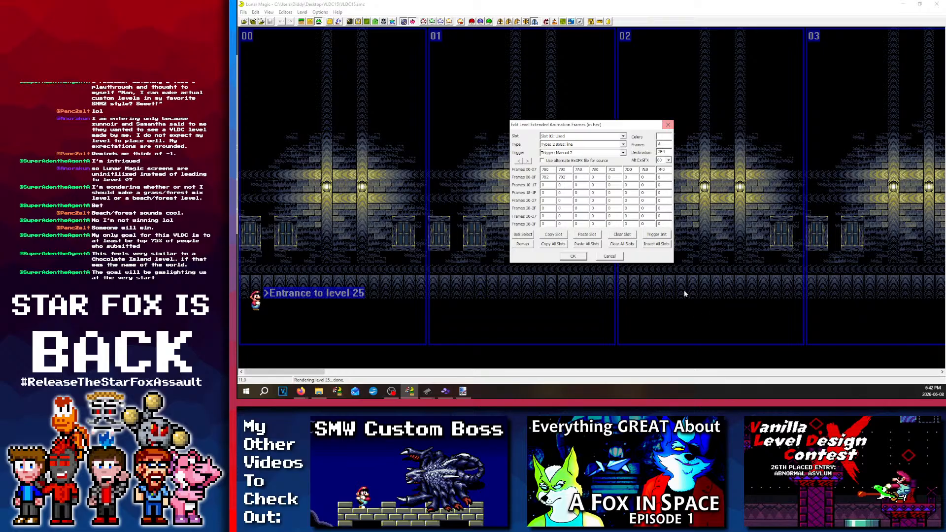
pyautogui.click(656, 235)
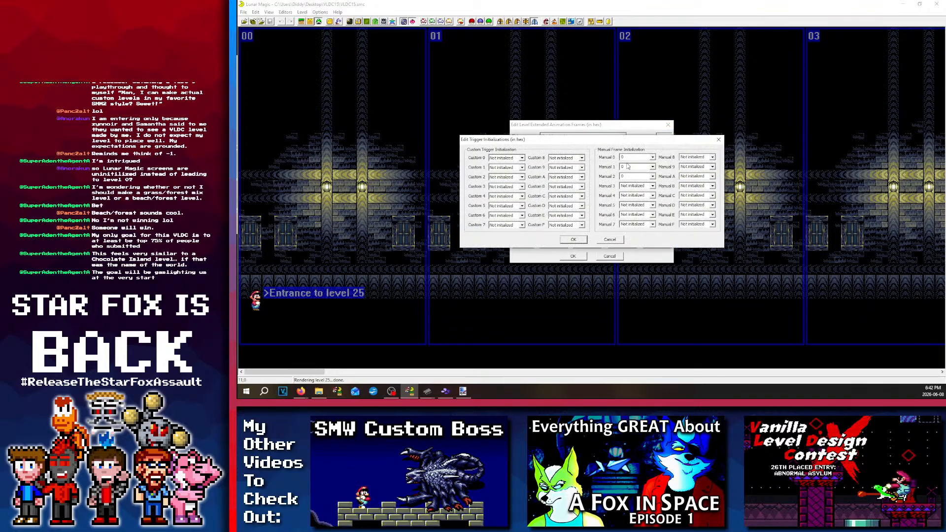
pyautogui.click(652, 157)
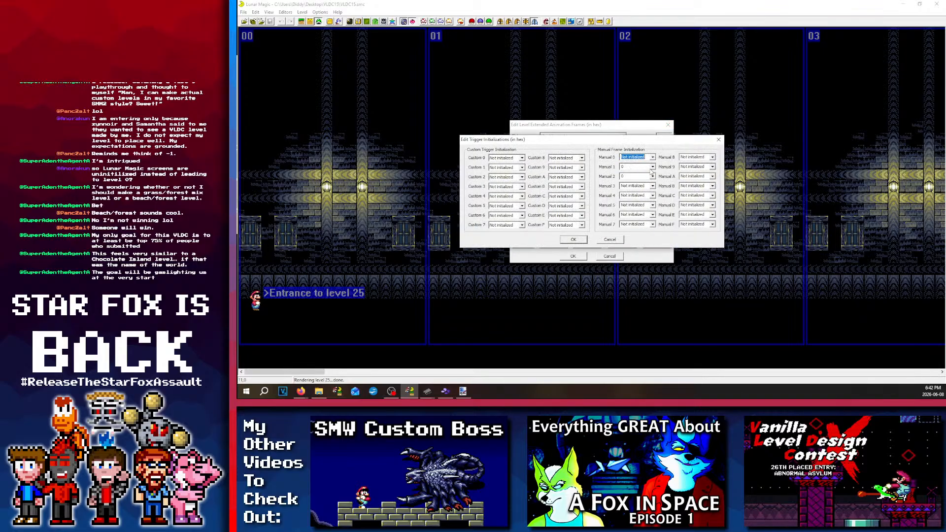
pyautogui.click(645, 164)
pyautogui.click(652, 167)
pyautogui.click(640, 174)
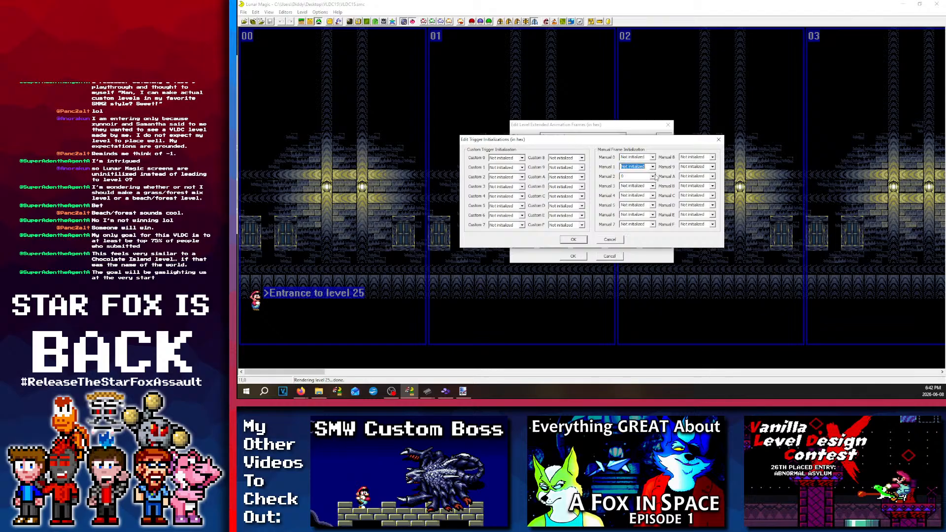
pyautogui.click(652, 177)
pyautogui.click(644, 185)
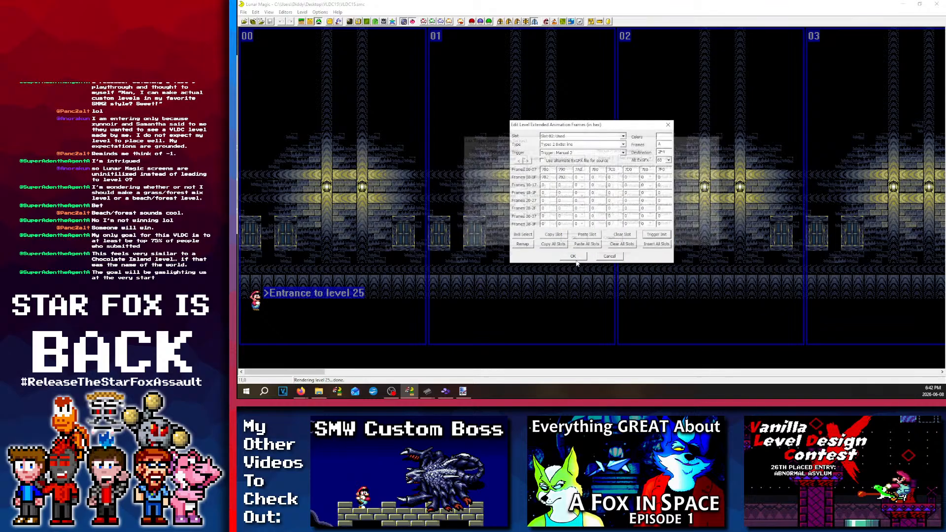
pyautogui.click(573, 239)
pyautogui.click(578, 257)
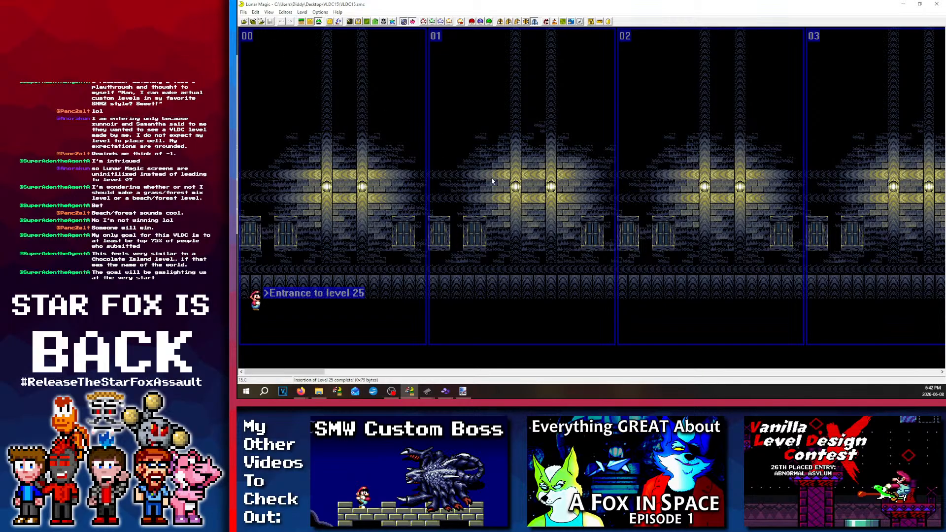
# Step: In level 105's animation trigger initialization, set Manual 3 to 2, Manual 4 to 3 and Manual 0 to 6
pyautogui.click(469, 270)
pyautogui.hotkey('alt', 'Left')
pyautogui.hscroll(-1, 555, 252)
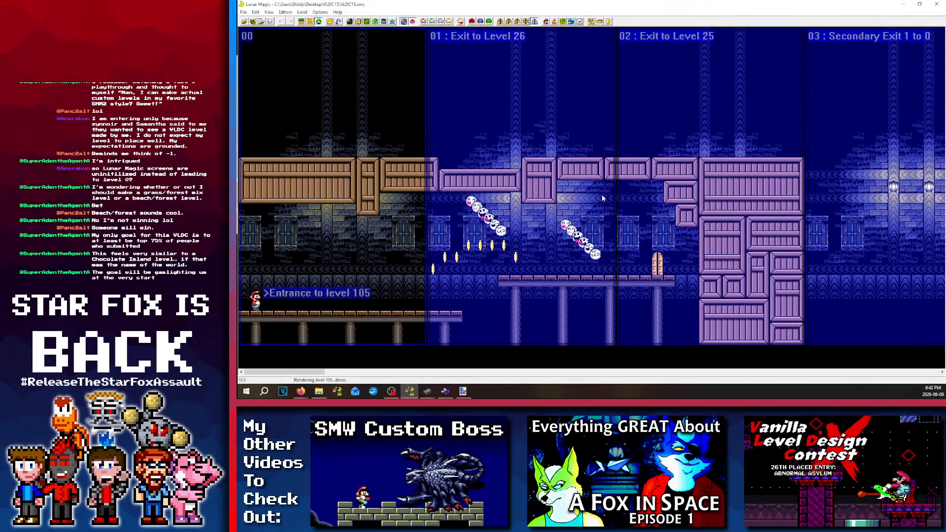
pyautogui.click(608, 21)
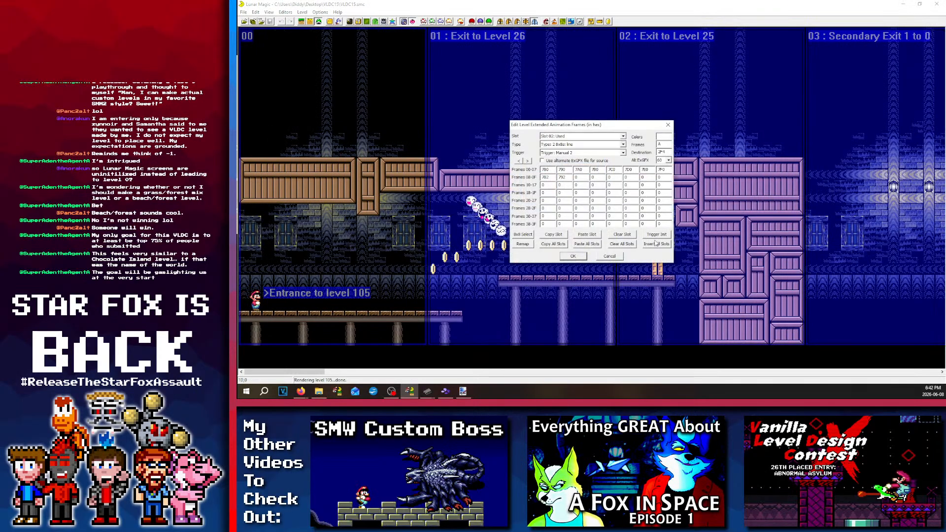
pyautogui.click(656, 235)
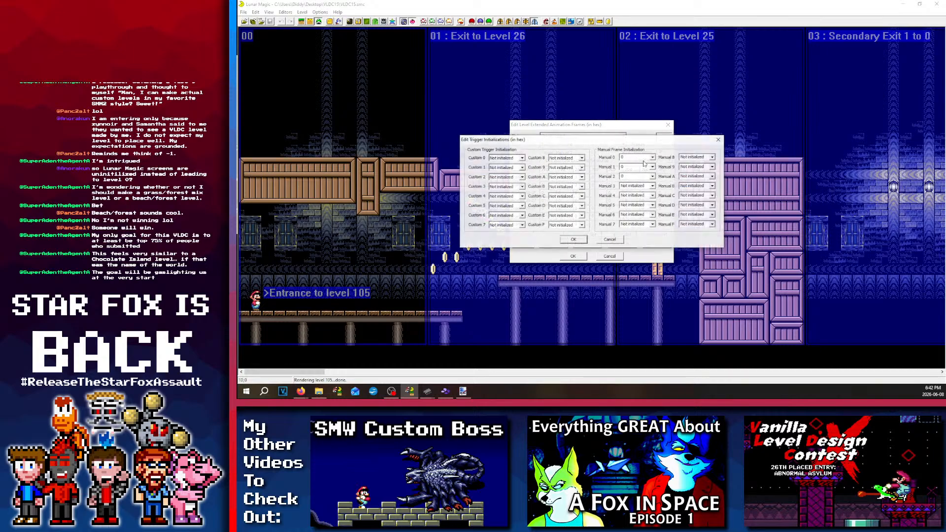
pyautogui.click(624, 185)
pyautogui.write('2')
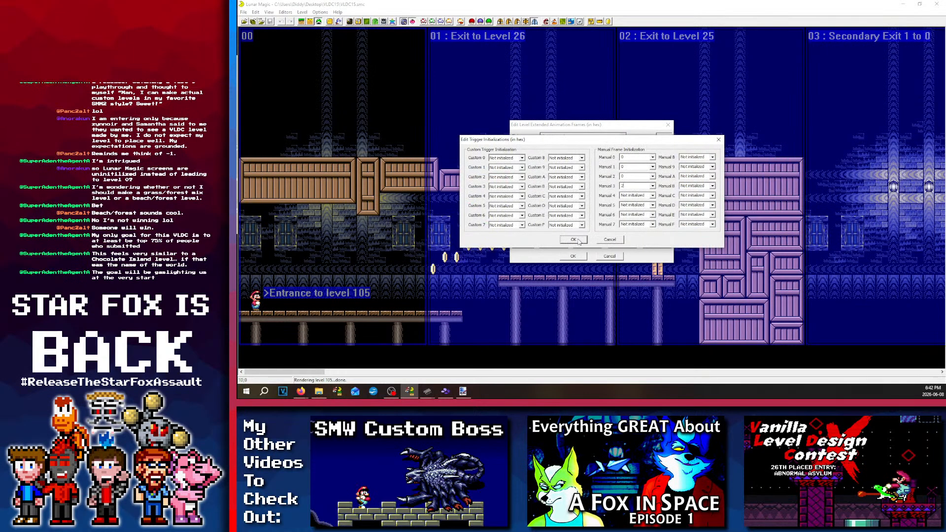
pyautogui.click(632, 196)
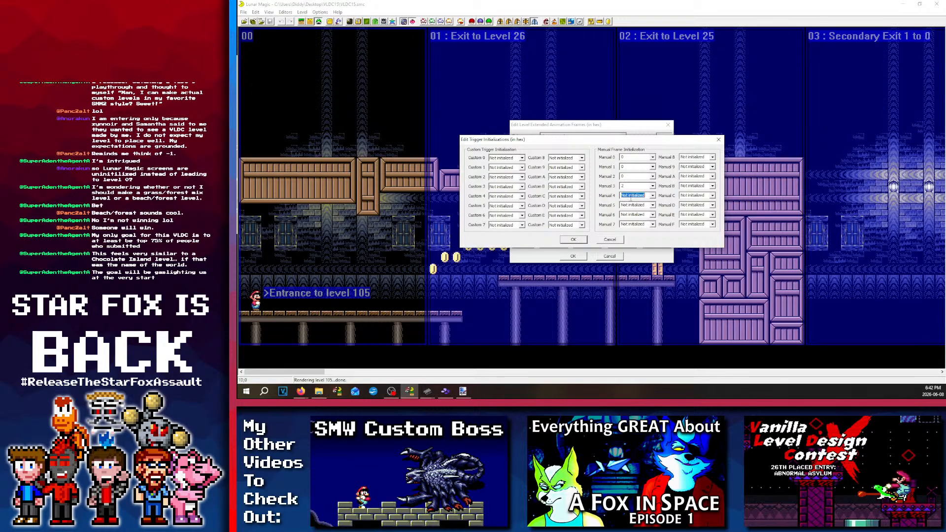
pyautogui.write('3')
pyautogui.click(624, 157)
pyautogui.write('6')
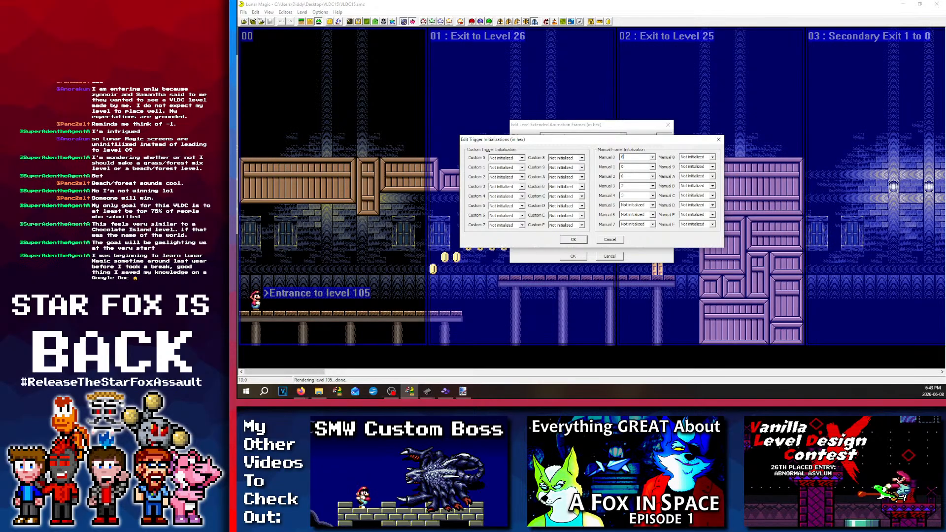
pyautogui.click(572, 239)
pyautogui.click(573, 256)
# Step: Open the 8x8 Tile Editor on the page before the current one and save level 105
pyautogui.click(349, 21)
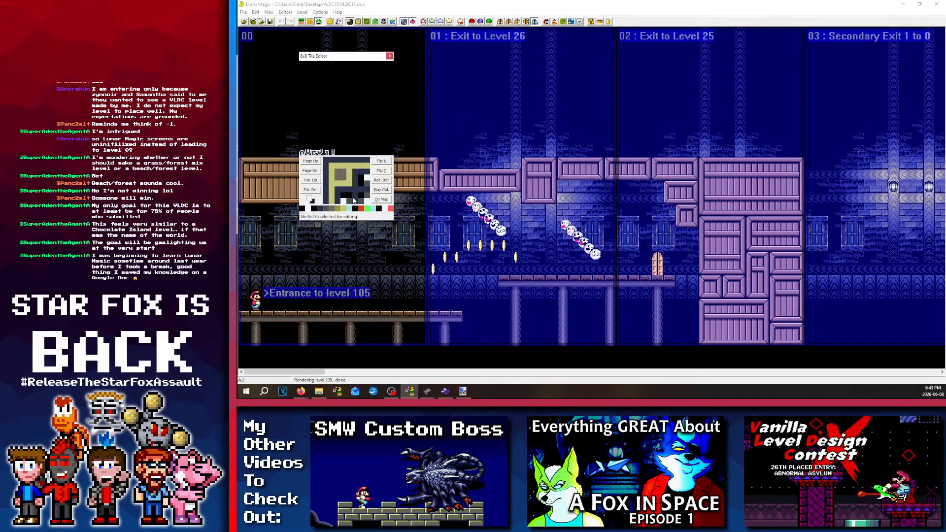
pyautogui.click(309, 160)
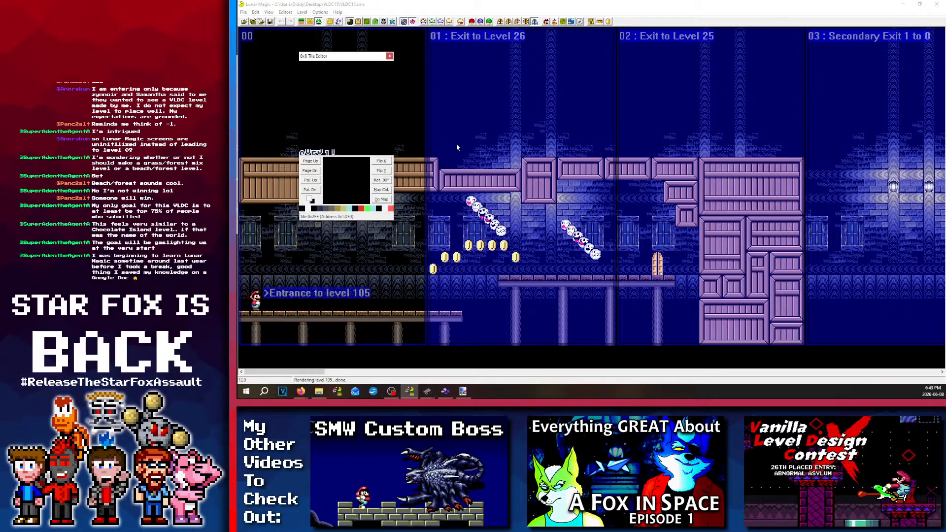
pyautogui.click(271, 23)
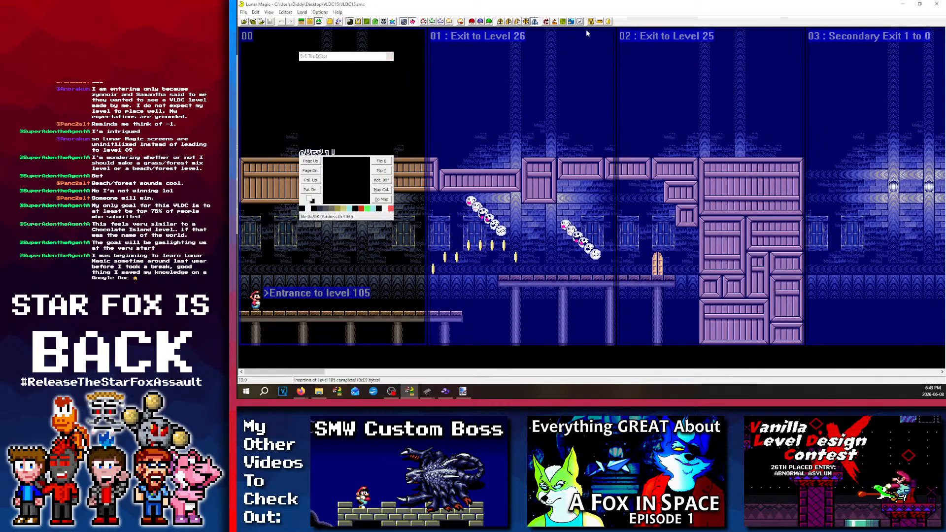
# Step: Set up level 105's ExAnimation slot 03 as type 4 8x8s: line with source frames 784, 794 and 7A4
pyautogui.click(591, 21)
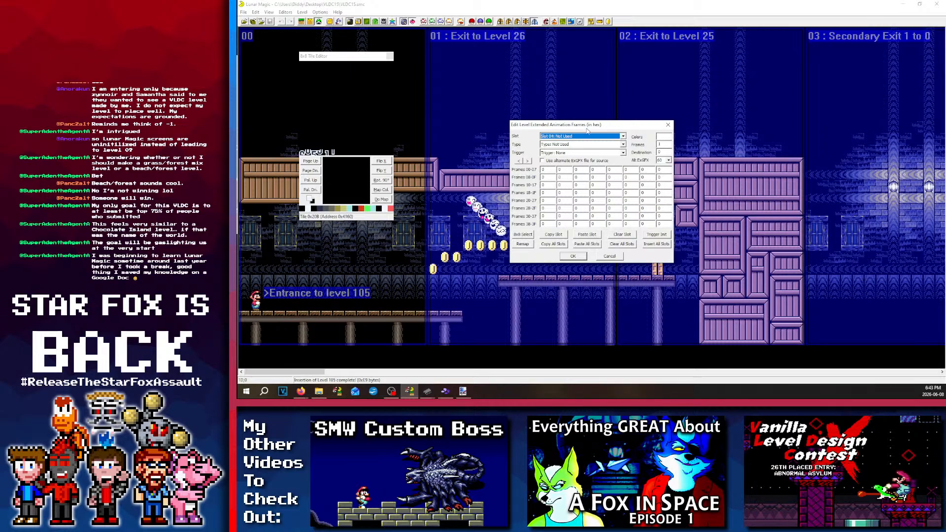
pyautogui.press('Up')
pyautogui.click(545, 235)
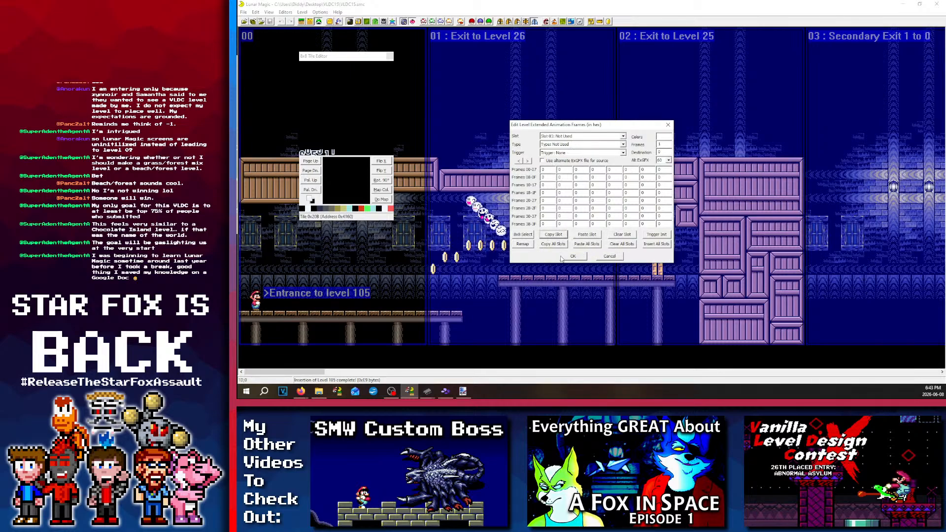
pyautogui.click(591, 144)
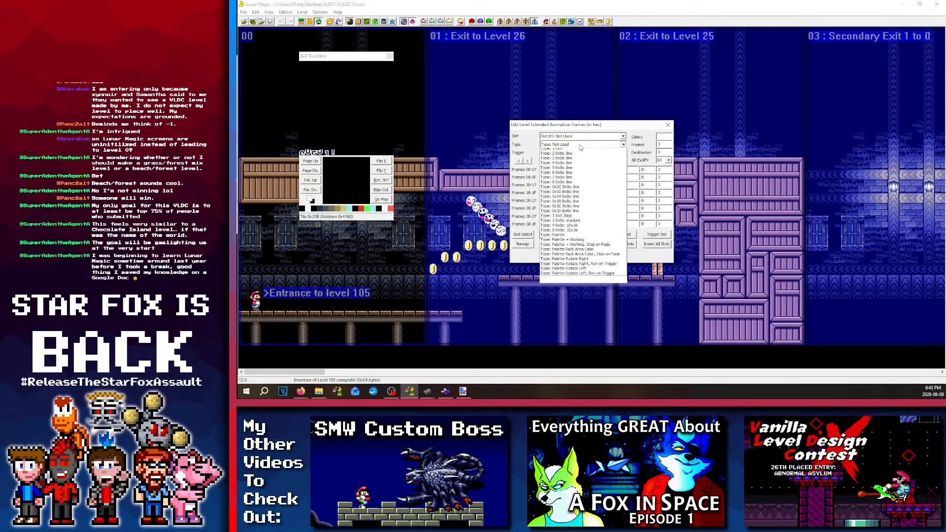
pyautogui.click(572, 169)
pyautogui.click(659, 152)
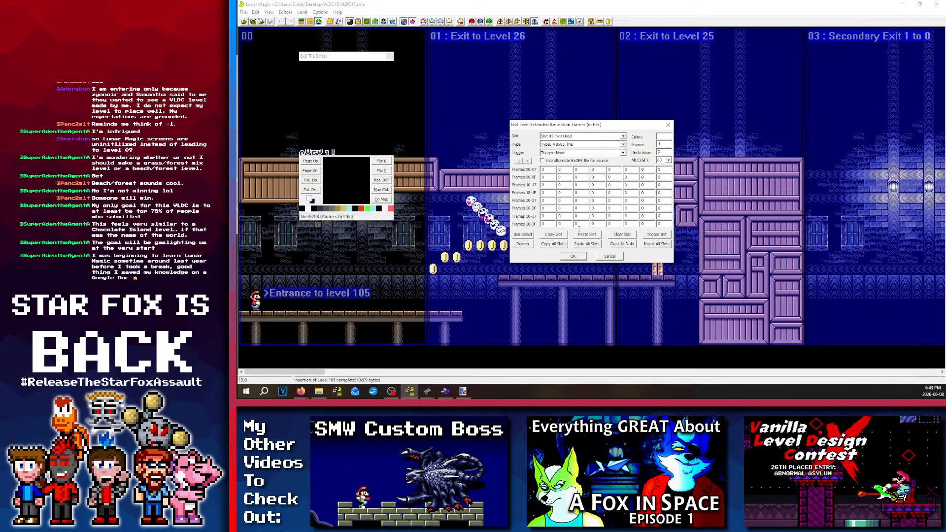
pyautogui.click(523, 235)
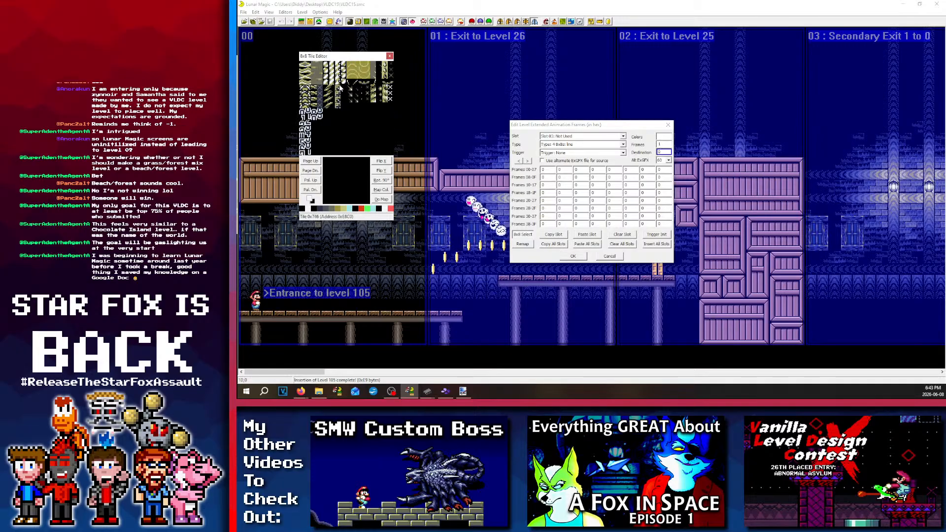
pyautogui.click(323, 110)
pyautogui.click(324, 110)
pyautogui.click(324, 117)
pyautogui.click(324, 123)
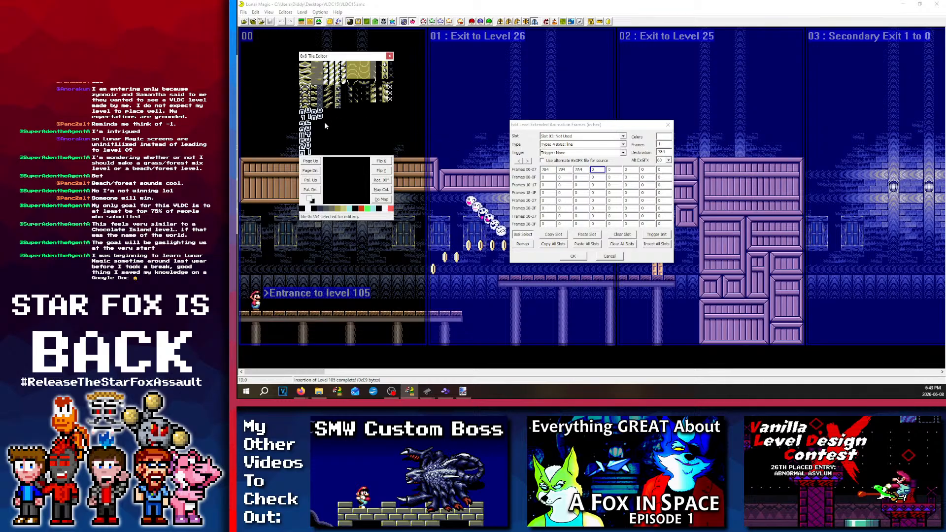
# Step: Set slot 03's destination to tile 2F6 and its frame count to 3
pyautogui.press('pageup')
pyautogui.press('pageup')
pyautogui.press('pageup')
pyautogui.press('pageup')
pyautogui.press('pageup')
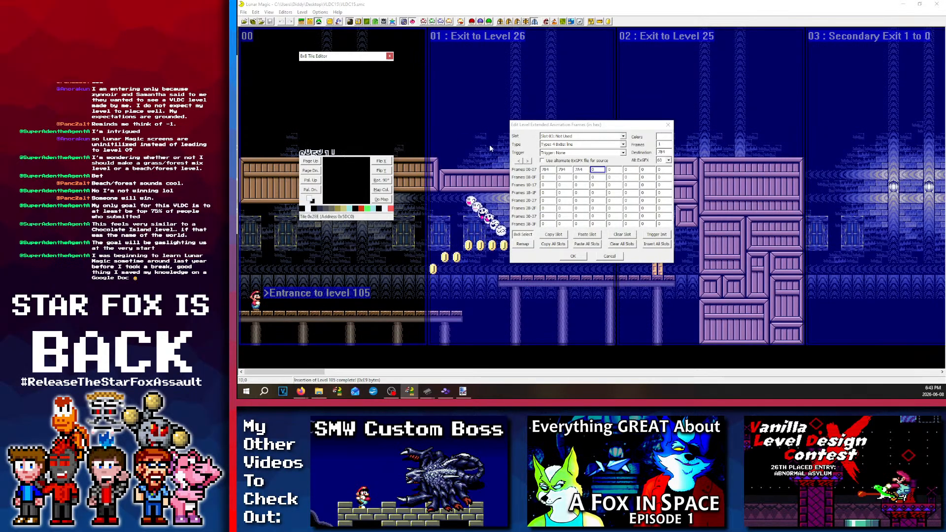
pyautogui.click(666, 152)
pyautogui.click(339, 152)
pyautogui.moveTo(665, 144); pyautogui.dragTo(635, 145)
pyautogui.write('3')
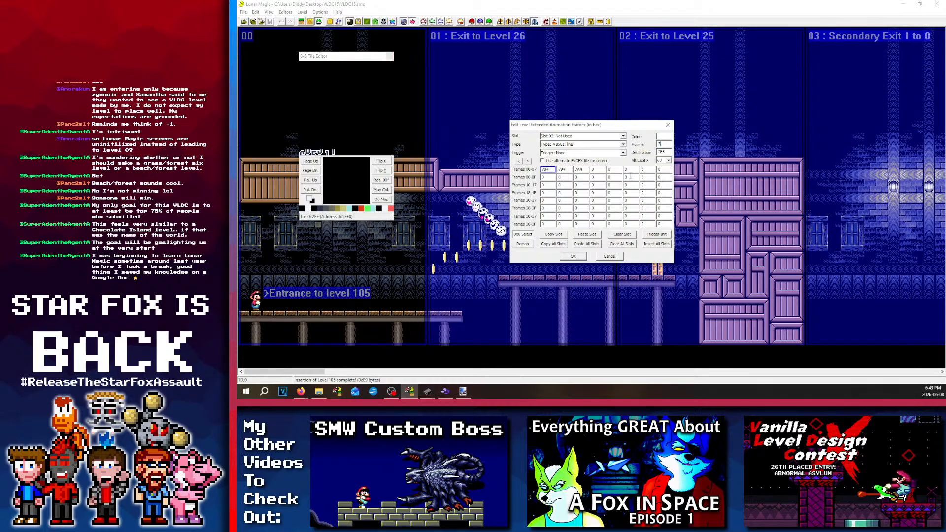
pyautogui.click(572, 256)
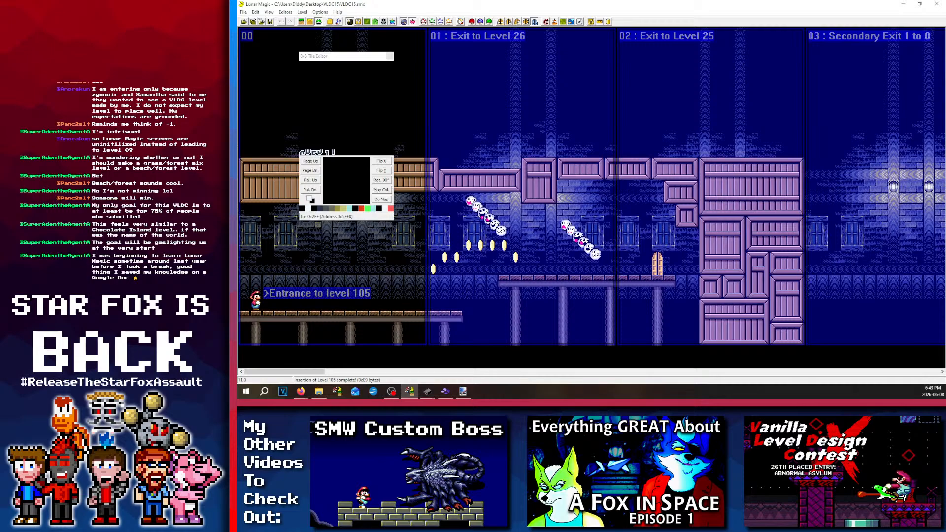
# Step: Insert the graphics into the ROM and set ExAnimation slot 03's trigger to Manual 3
pyautogui.click(460, 20)
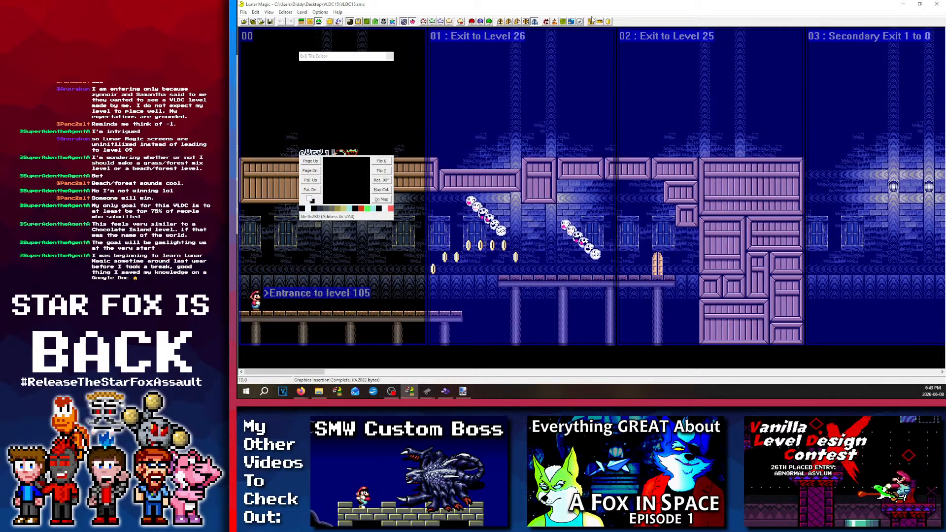
pyautogui.click(591, 21)
pyautogui.click(571, 153)
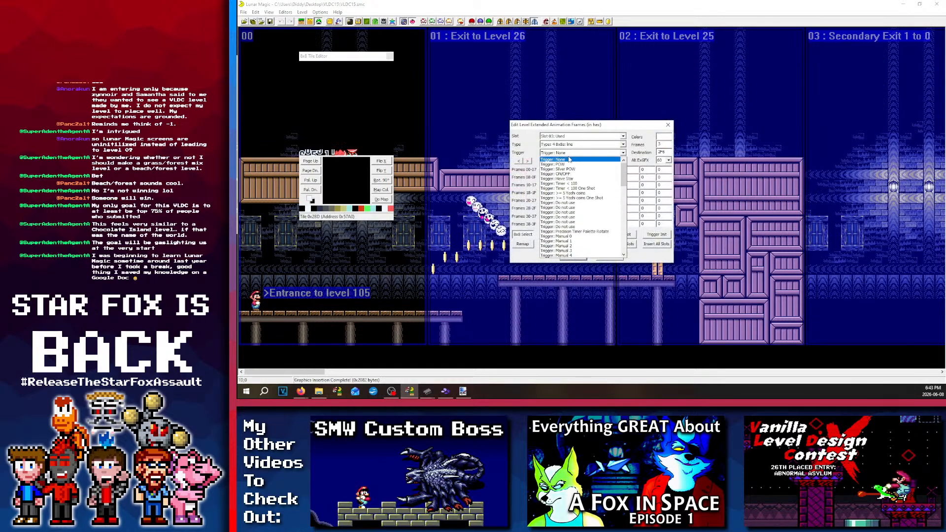
pyautogui.click(573, 250)
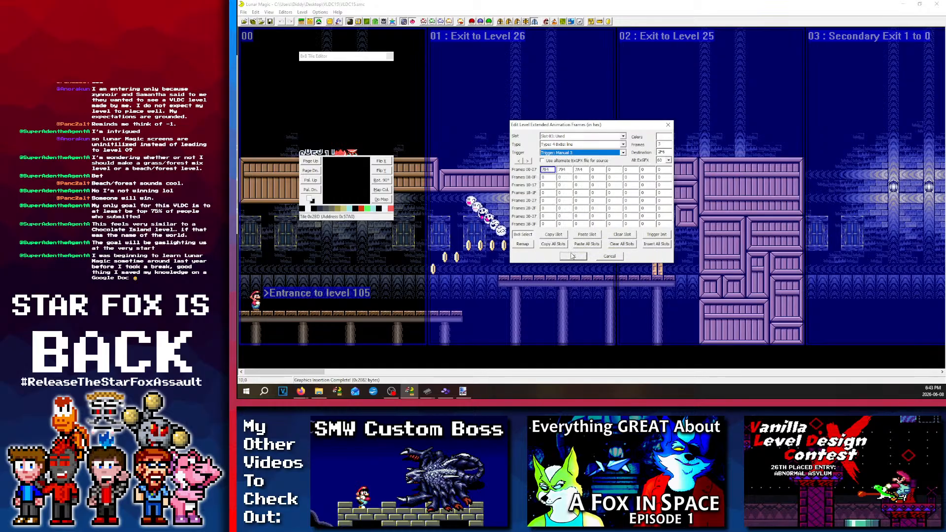
pyautogui.click(572, 255)
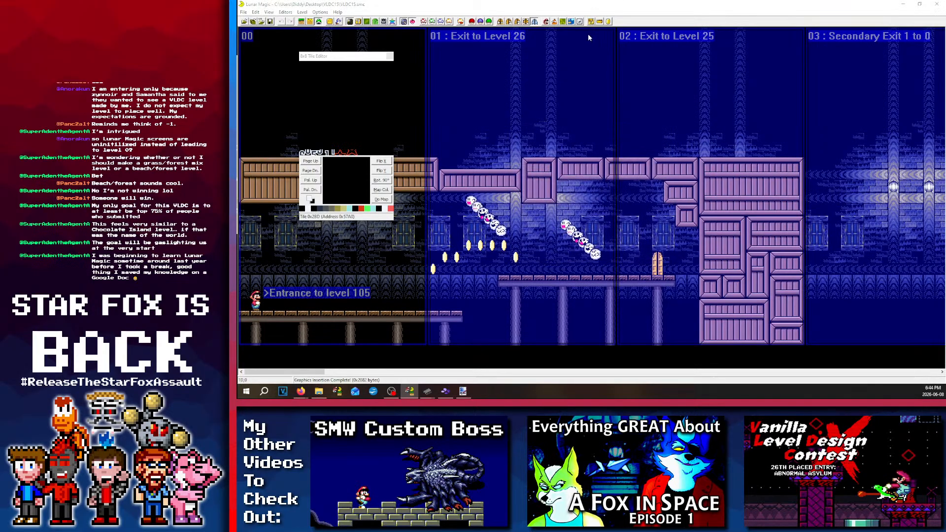
# Step: Change ExAnimation slot 03's type to 3 8x8s: line
pyautogui.click(591, 21)
pyautogui.click(561, 143)
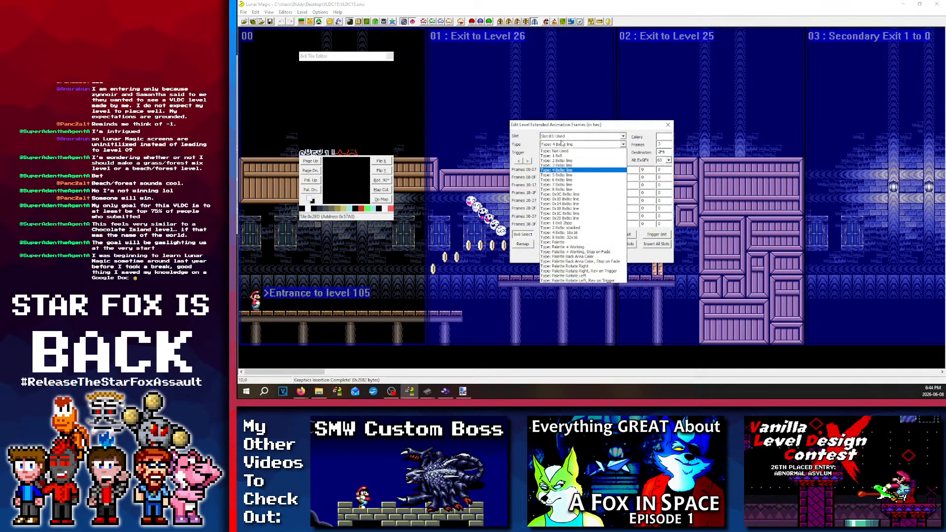
pyautogui.click(566, 166)
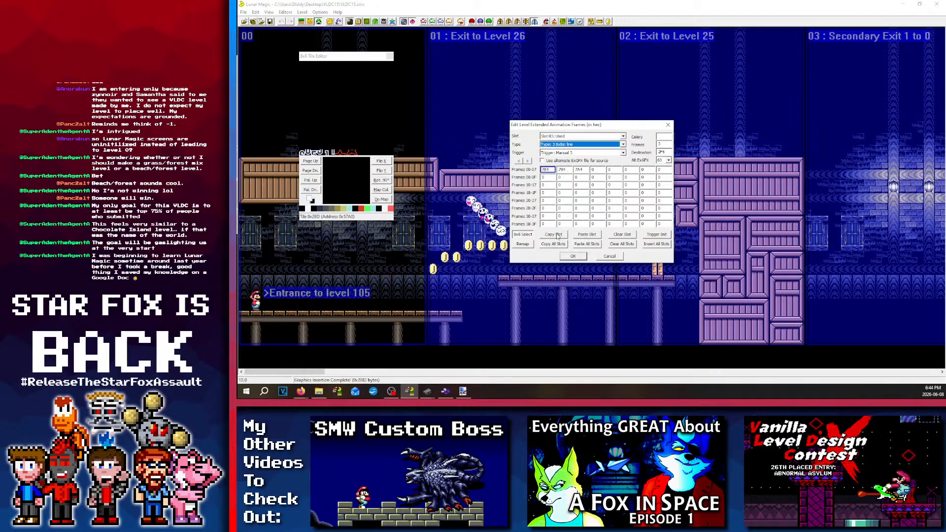
# Step: Copy the ExAnimation settings of slot 02 into the unused slot 04
pyautogui.click(574, 139)
pyautogui.click(579, 158)
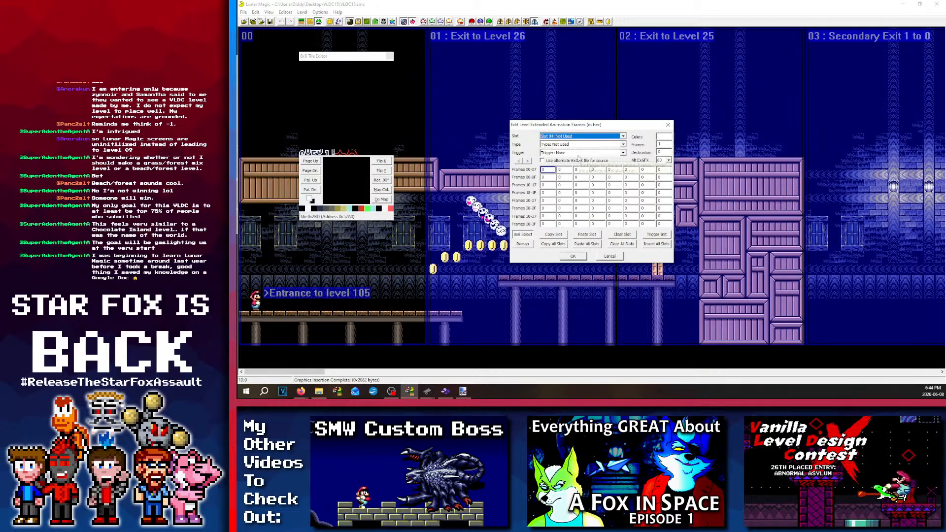
pyautogui.press('Up')
pyautogui.press('Up')
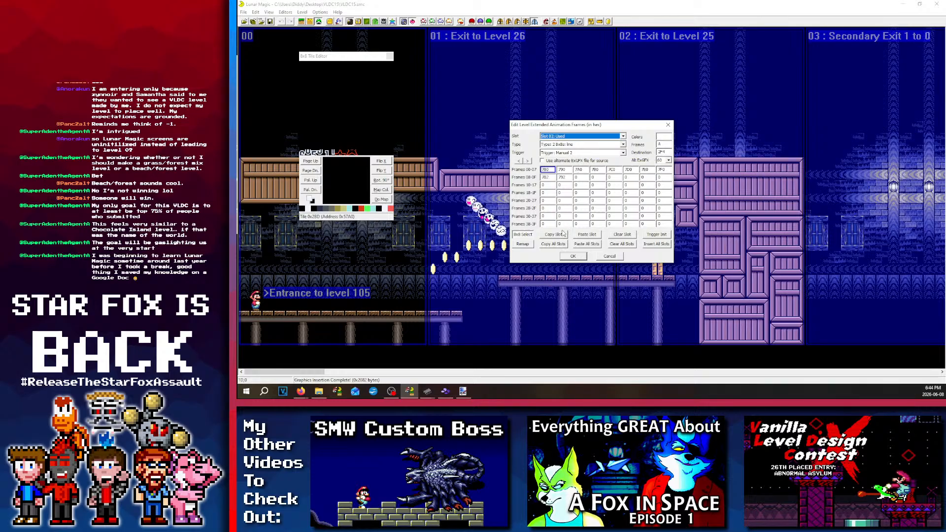
pyautogui.click(562, 233)
pyautogui.click(596, 137)
pyautogui.click(596, 138)
pyautogui.press('Down')
pyautogui.press('Down')
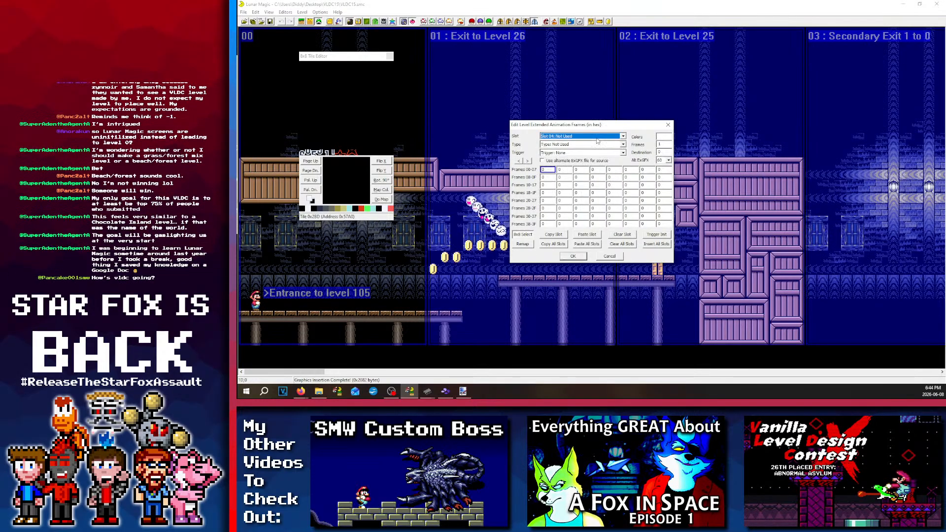
pyautogui.click(587, 234)
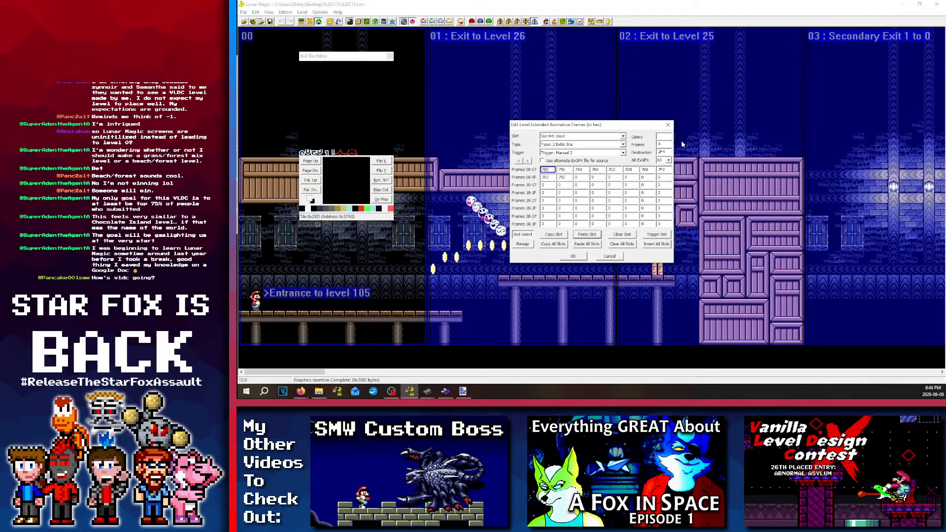
# Step: Set slot 04's destination to tile 2FA and give it a different manual trigger than slot 02
pyautogui.doubleClick(663, 152)
pyautogui.click(362, 152)
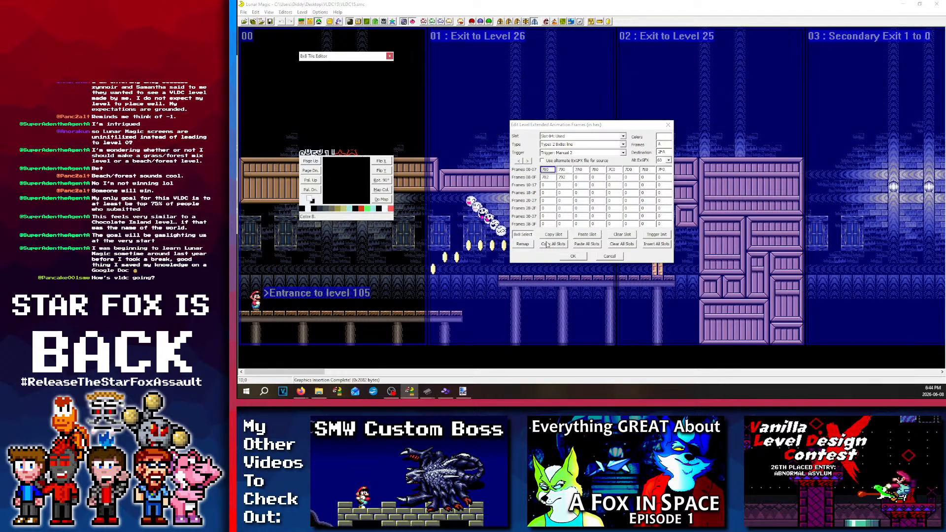
pyautogui.click(569, 154)
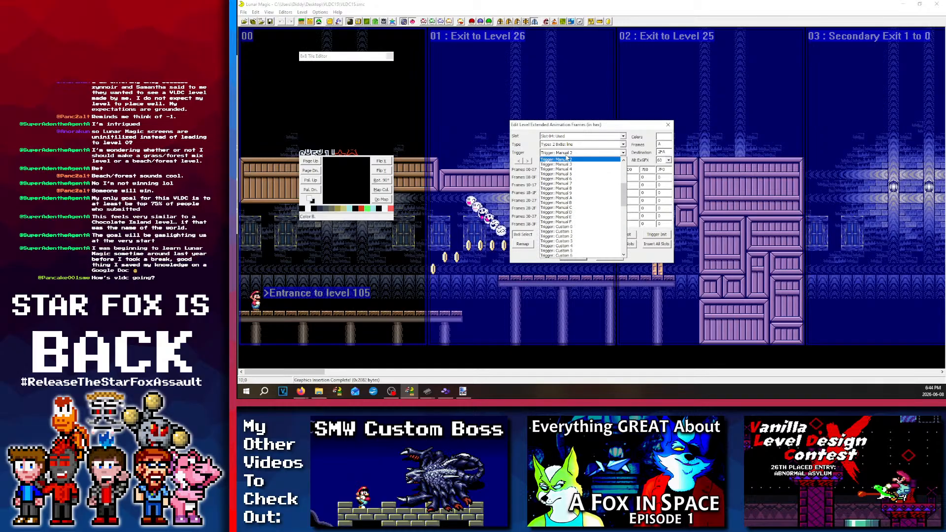
pyautogui.click(567, 173)
pyautogui.click(574, 255)
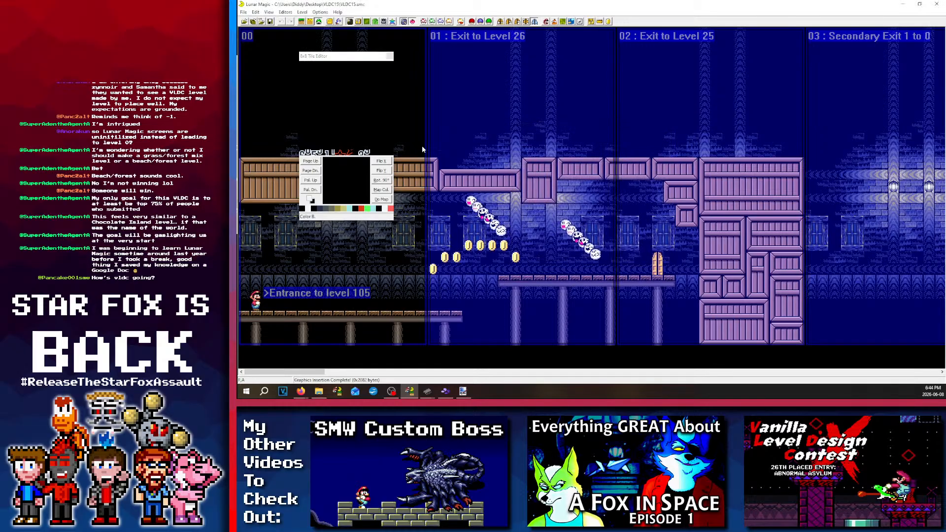
# Step: Examine the item tiles and the other graphics pages in the 8x8 Tile Editor
pyautogui.click(354, 154)
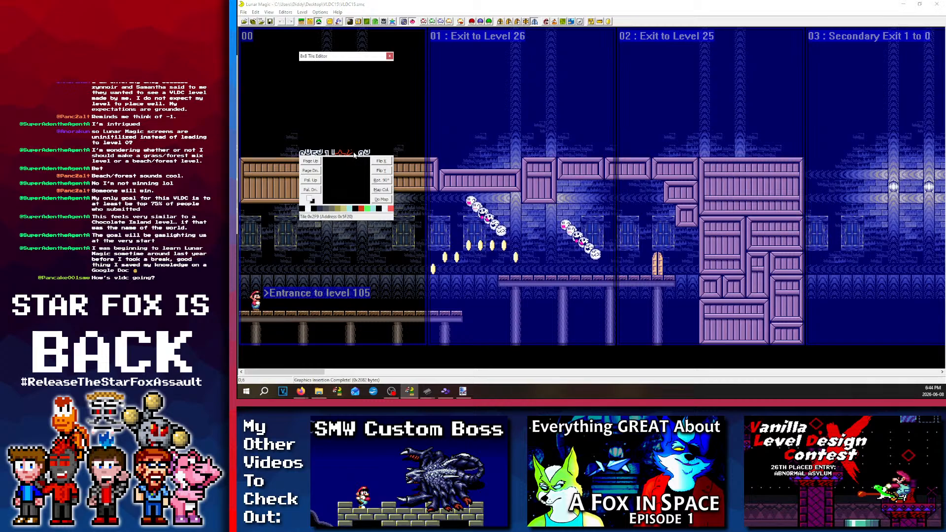
pyautogui.click(348, 153)
pyautogui.click(343, 153)
pyautogui.click(353, 154)
pyautogui.click(364, 152)
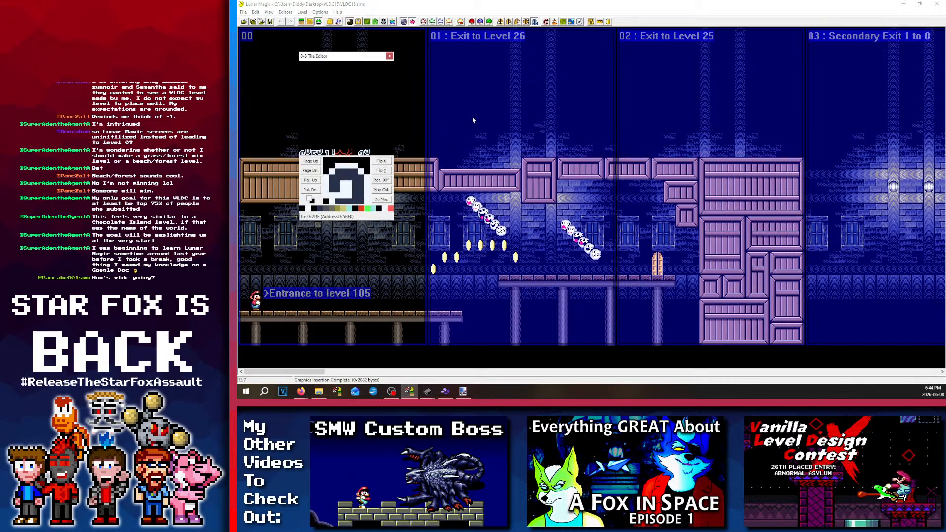
pyautogui.click(458, 105)
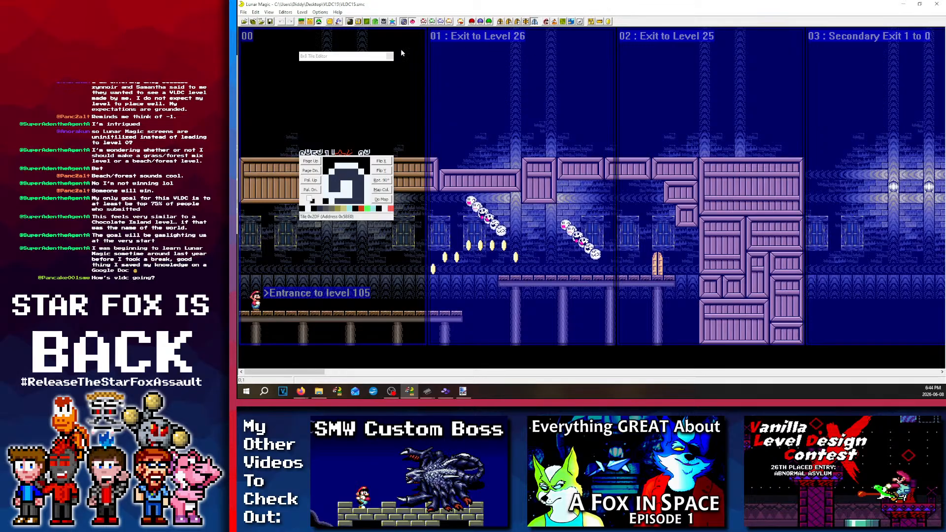
pyautogui.click(344, 57)
pyautogui.press('pagedown')
pyautogui.press('pagedown')
pyautogui.press('pagedown')
pyautogui.press('pagedown')
pyautogui.press('pagedown')
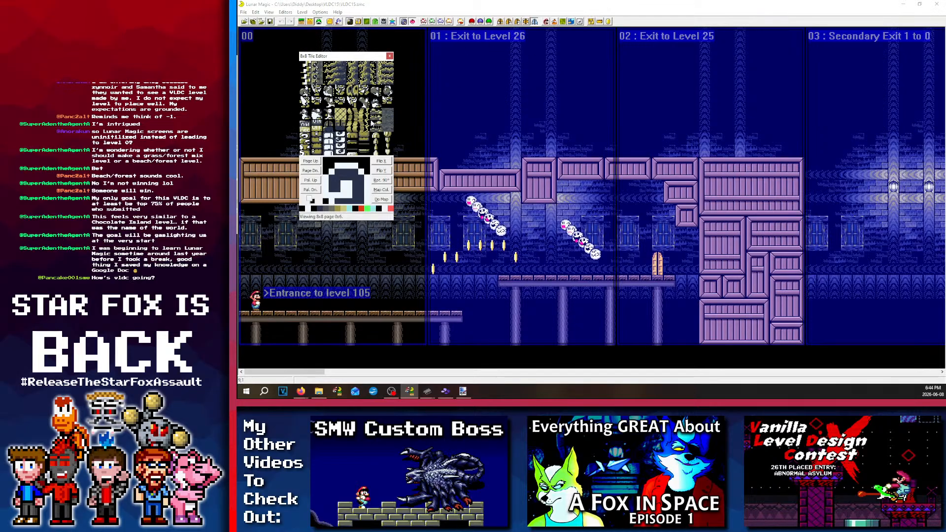
pyautogui.click(343, 123)
pyautogui.press('pageup')
pyautogui.press('pageup')
pyautogui.press('pageup')
pyautogui.press('pageup')
pyautogui.press('pageup')
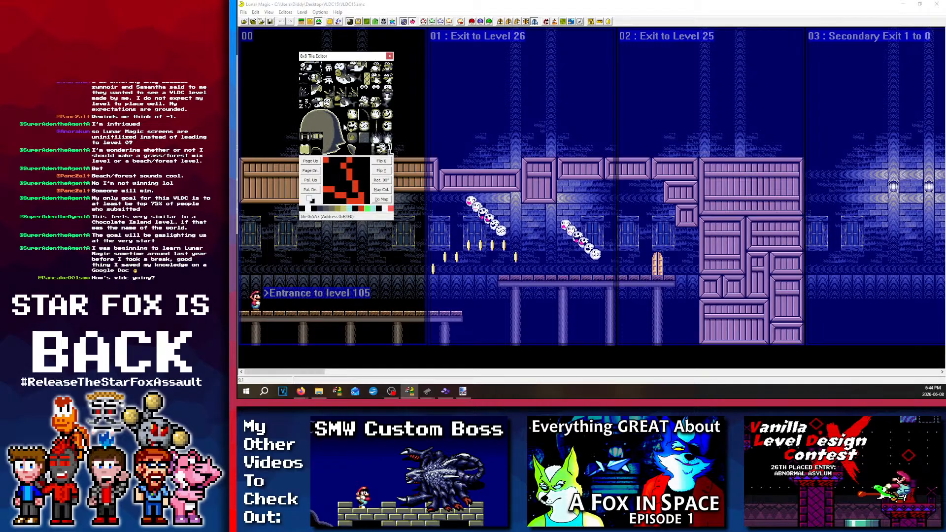
# Step: Advance Manual Trigger 3 in the level view to preview its ExAnimation frames
pyautogui.click(453, 120)
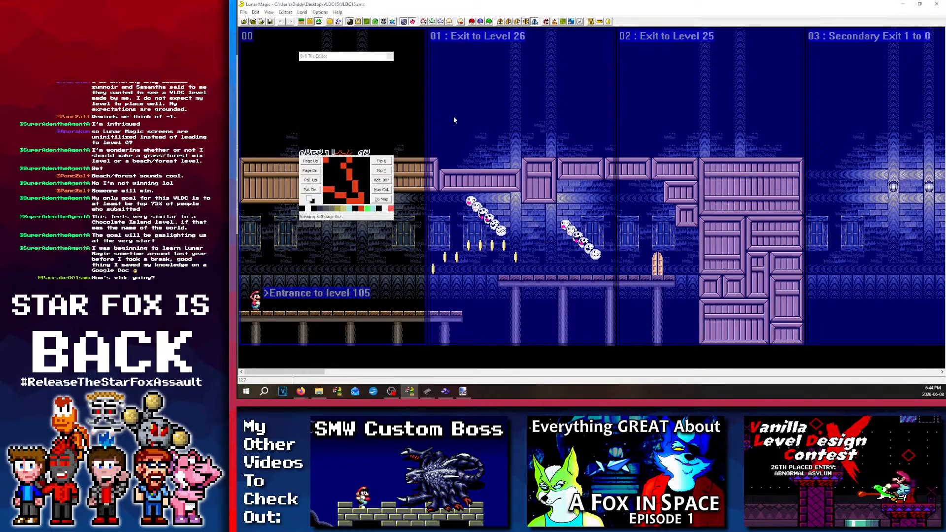
pyautogui.click(454, 120)
pyautogui.press('3')
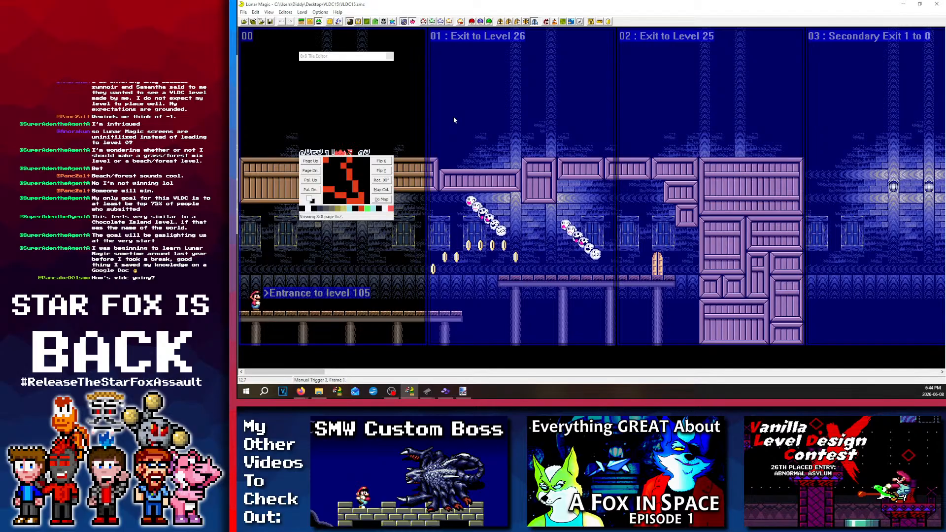
pyautogui.press('+')
pyautogui.press('+')
# Step: Review the level's ExAnimation slot settings, accept them, and save level 105 to the ROM
pyautogui.click(591, 21)
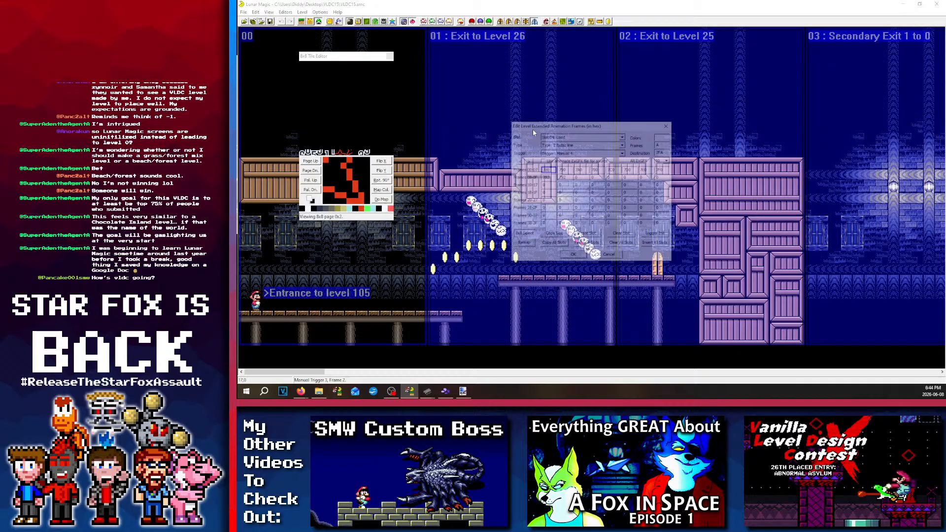
pyautogui.press('Up')
pyautogui.click(568, 143)
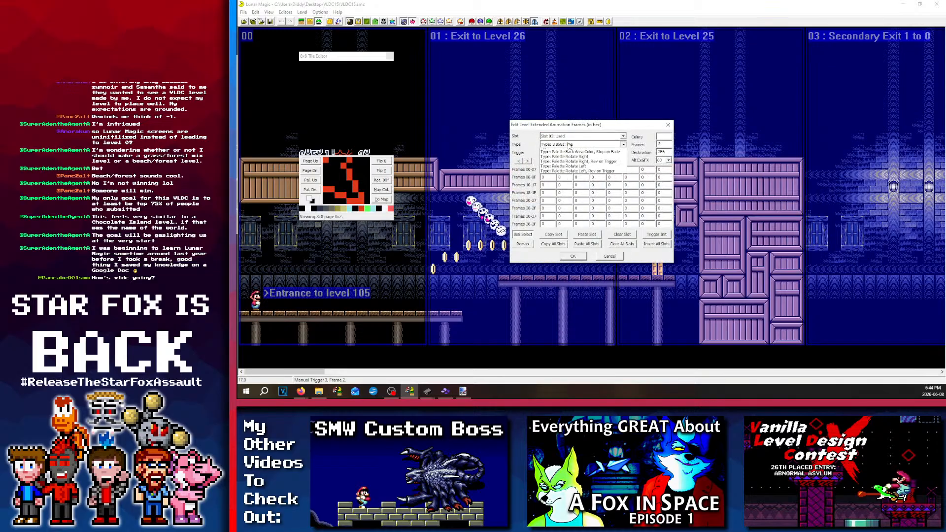
pyautogui.click(568, 126)
pyautogui.click(574, 255)
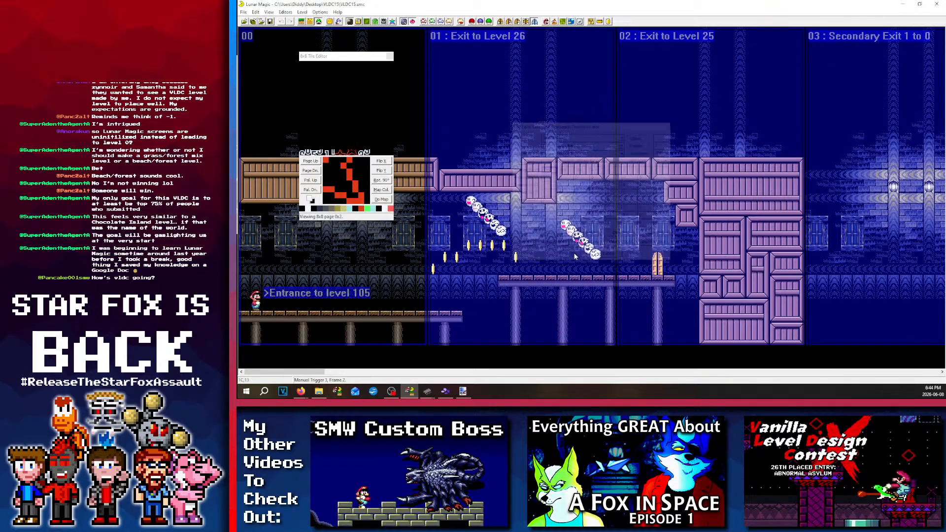
pyautogui.click(270, 22)
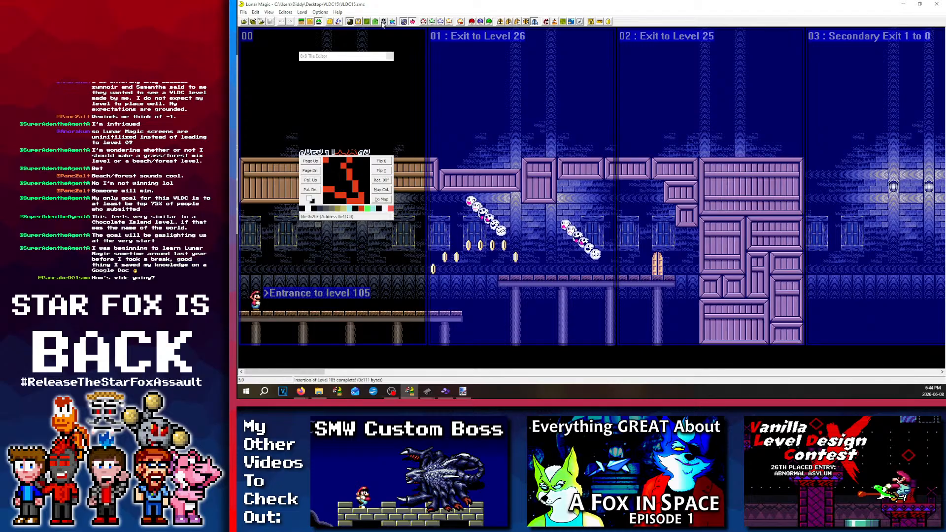
pyautogui.moveTo(317, 56); pyautogui.dragTo(555, 68)
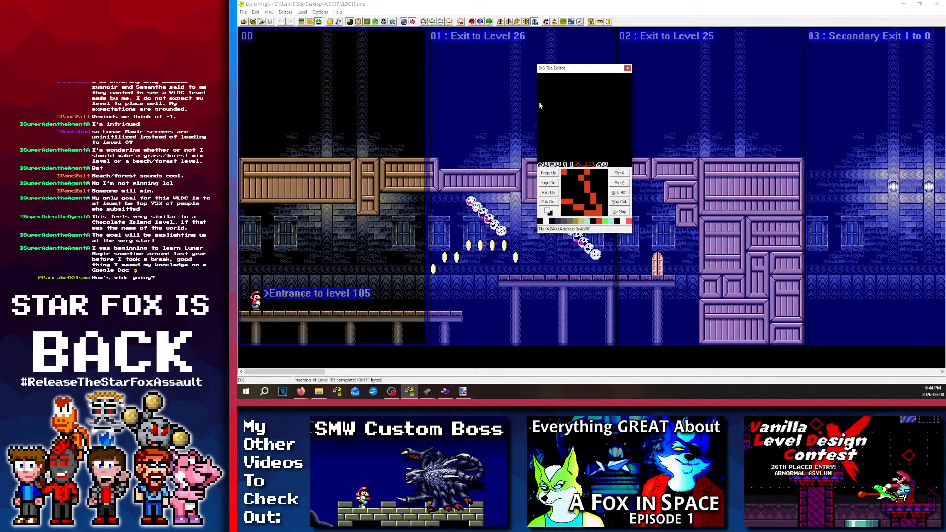
# Step: Switch to the room diagram in paint.net and finish the small blue rectangle inside room 0
pyautogui.click(464, 391)
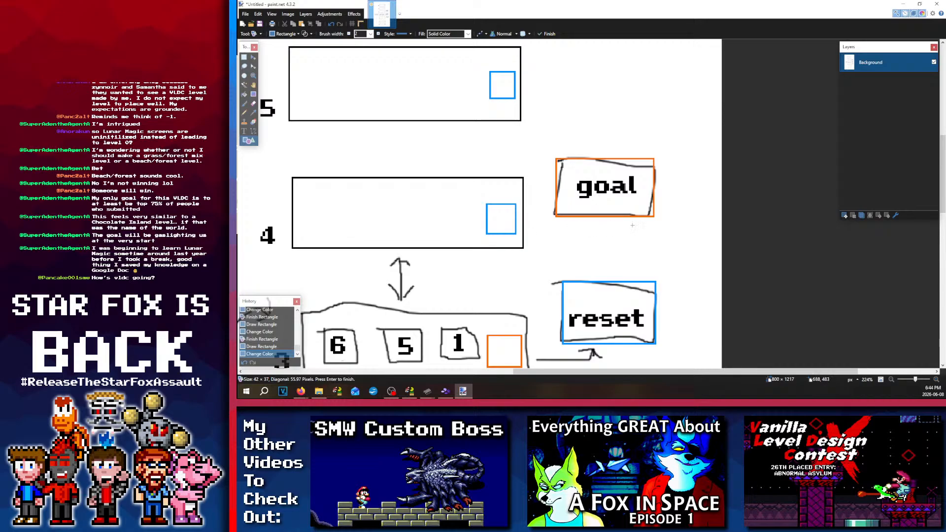
pyautogui.keyDown('ctrl'); pyautogui.scroll(-5, 632, 225); pyautogui.keyUp('ctrl')
pyautogui.scroll(-2, 599, 333)
pyautogui.scroll(1, 599, 333)
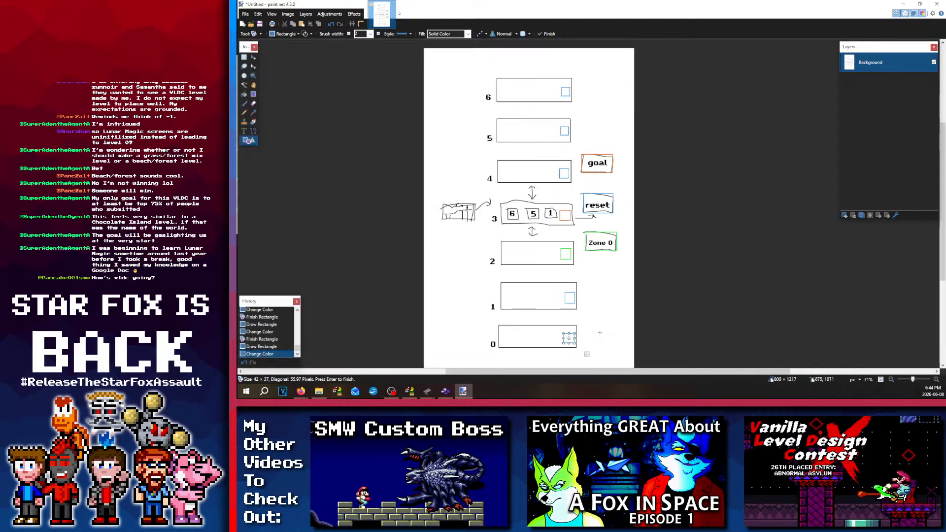
pyautogui.press('Return')
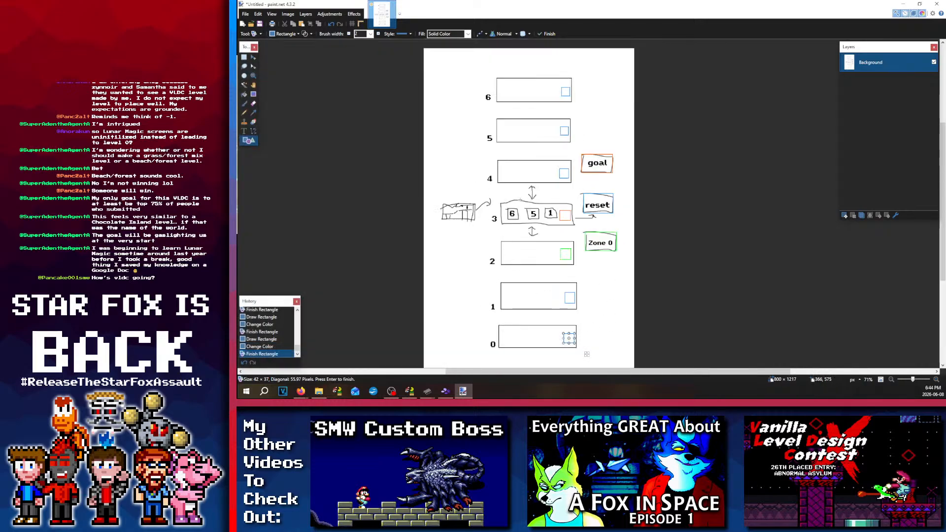
# Step: Add the text label "intro" above the small house sketch beside room 3
pyautogui.scroll(-1, 510, 217)
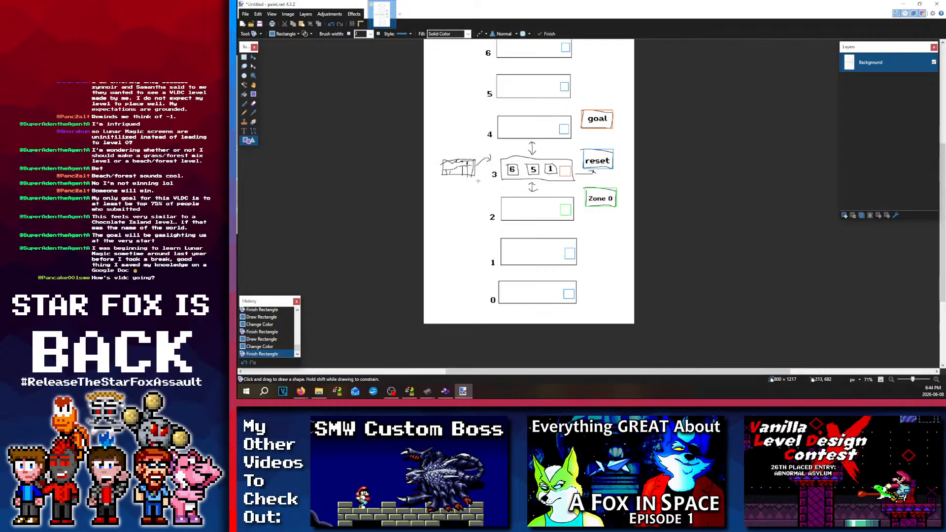
pyautogui.scroll(1, 449, 205)
pyautogui.click(244, 131)
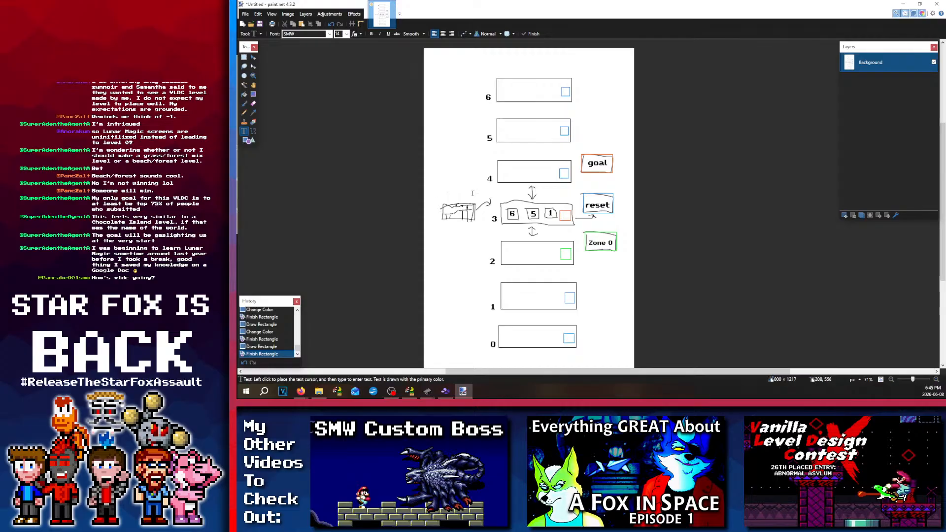
pyautogui.click(450, 196)
pyautogui.write('Intro')
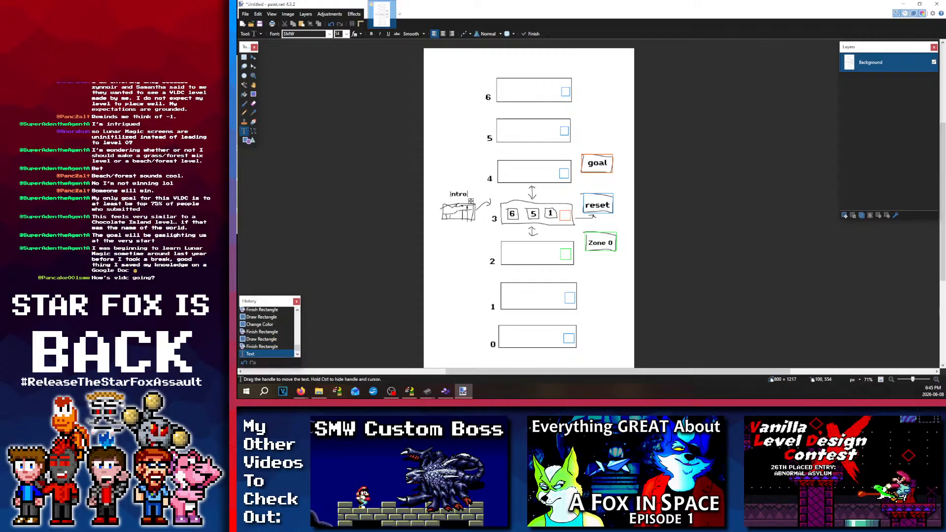
pyautogui.moveTo(470, 200); pyautogui.dragTo(469, 204)
pyautogui.click(584, 232)
# Step: Return to Lunar Magic, close the 8x8 Tile Editor and look over level 105's layout from screen 00 to screen 04
pyautogui.click(903, 4)
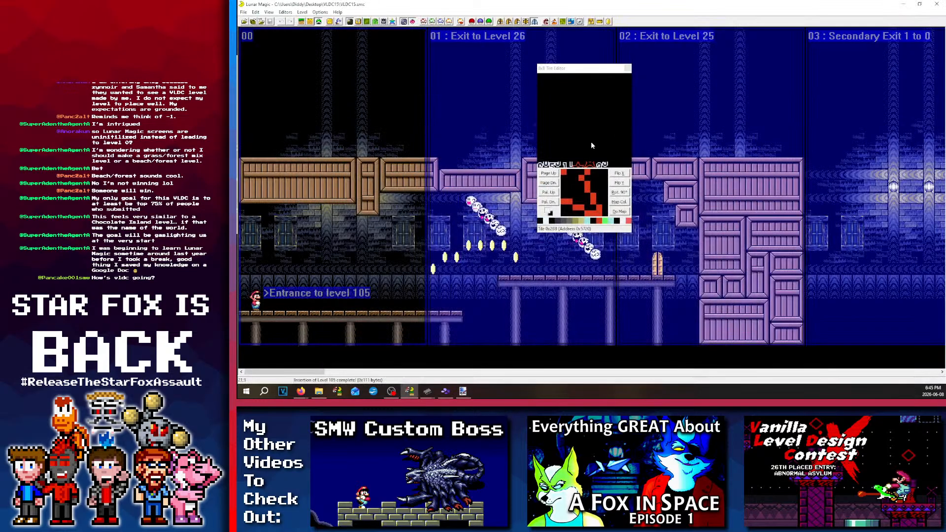
pyautogui.click(631, 67)
pyautogui.scroll(-3, 488, 165)
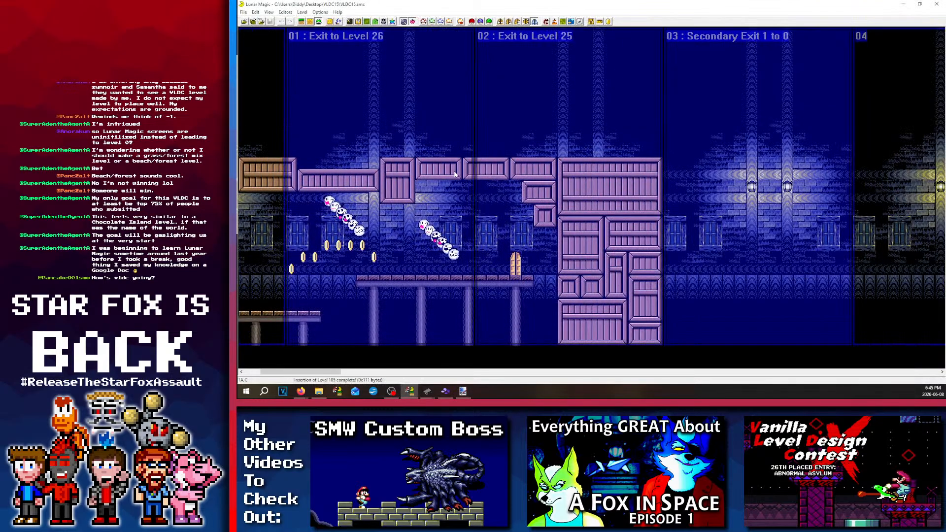
pyautogui.scroll(3, 487, 165)
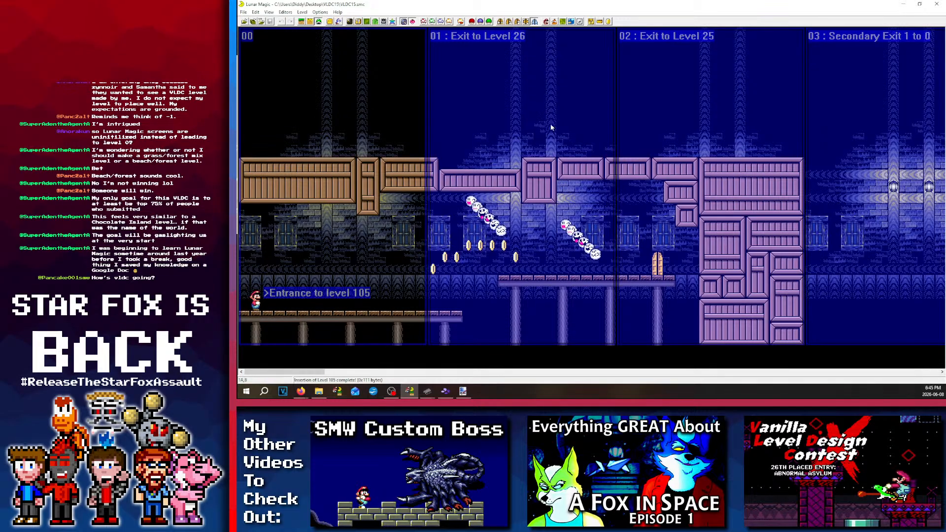
pyautogui.scroll(-2, 530, 105)
pyautogui.scroll(2, 501, 86)
pyautogui.scroll(-2, 542, 89)
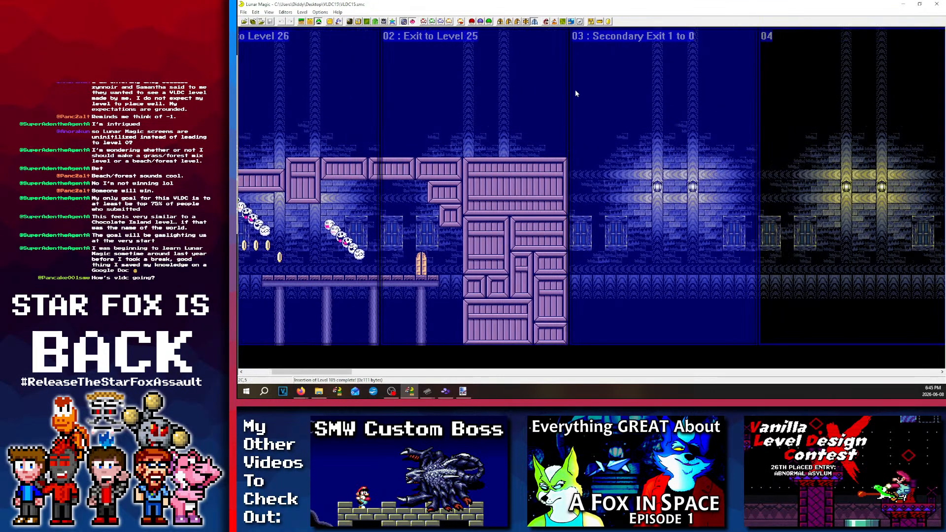
pyautogui.scroll(2, 515, 120)
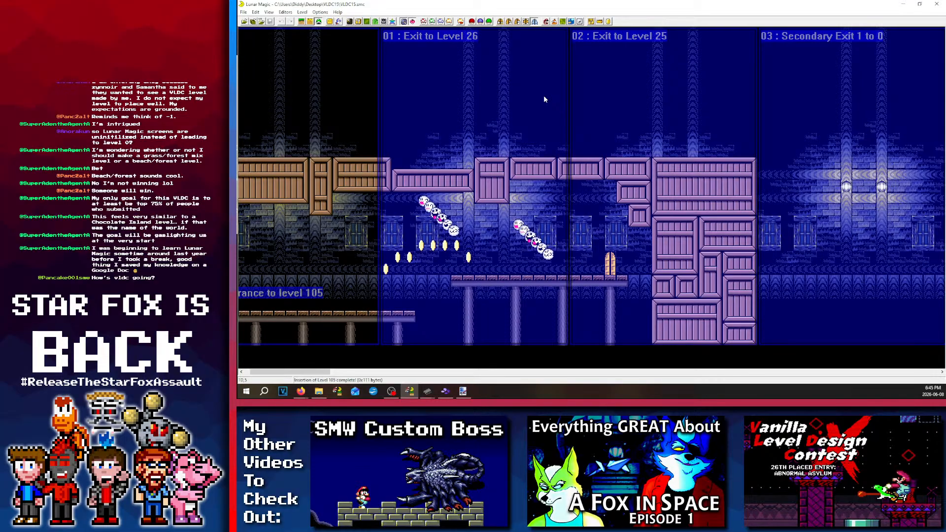
pyautogui.scroll(-2, 586, 99)
pyautogui.scroll(3, 564, 96)
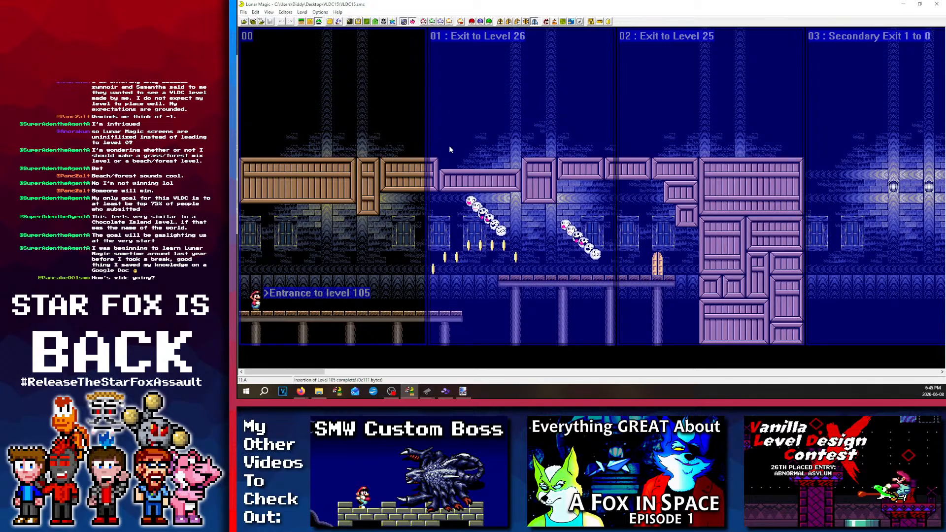
pyautogui.scroll(-3, 452, 196)
pyautogui.scroll(3, 453, 197)
pyautogui.click(516, 80)
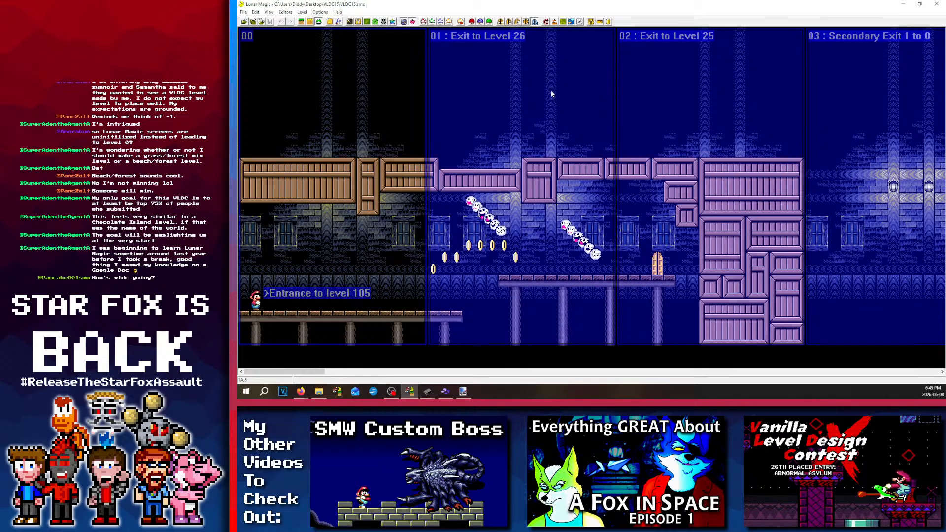
pyautogui.scroll(-3, 551, 90)
pyautogui.press('pageup')
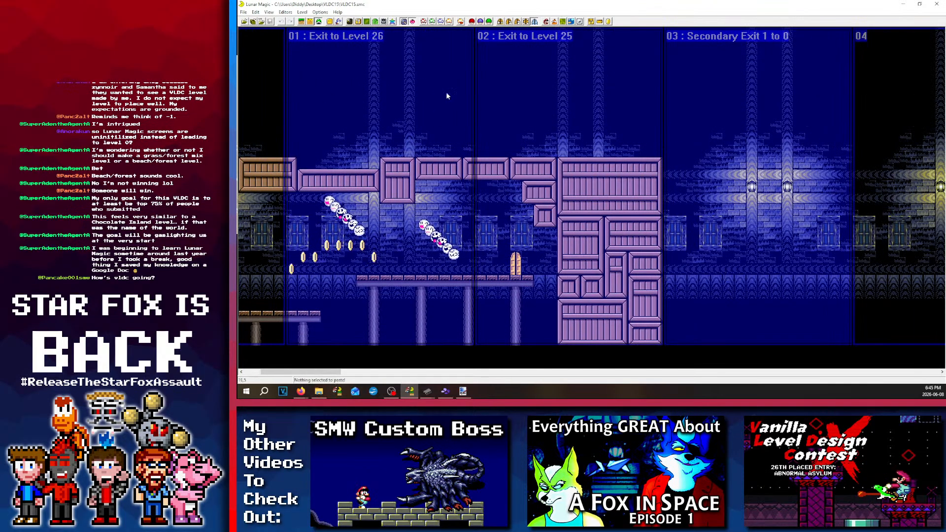
# Step: Switch back to the paint.net room diagram, activate Rectangle Select and bring the area around room 6 into view
pyautogui.click(462, 391)
pyautogui.scroll(-3, 784, 148)
pyautogui.scroll(3, 784, 148)
pyautogui.keyDown('ctrl'); pyautogui.scroll(-3, 587, 143); pyautogui.keyUp('ctrl')
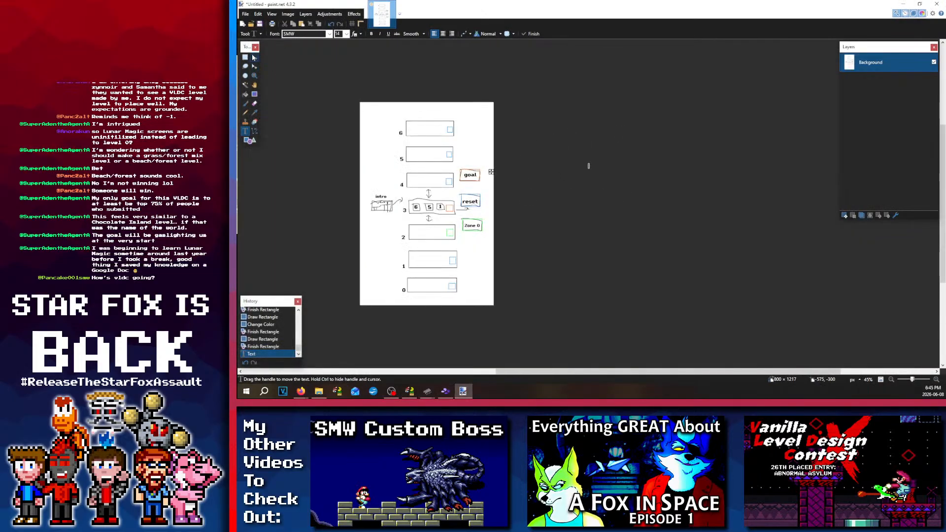
pyautogui.press('s')
pyautogui.keyDown('ctrl'); pyautogui.scroll(4, 383, 201); pyautogui.keyUp('ctrl')
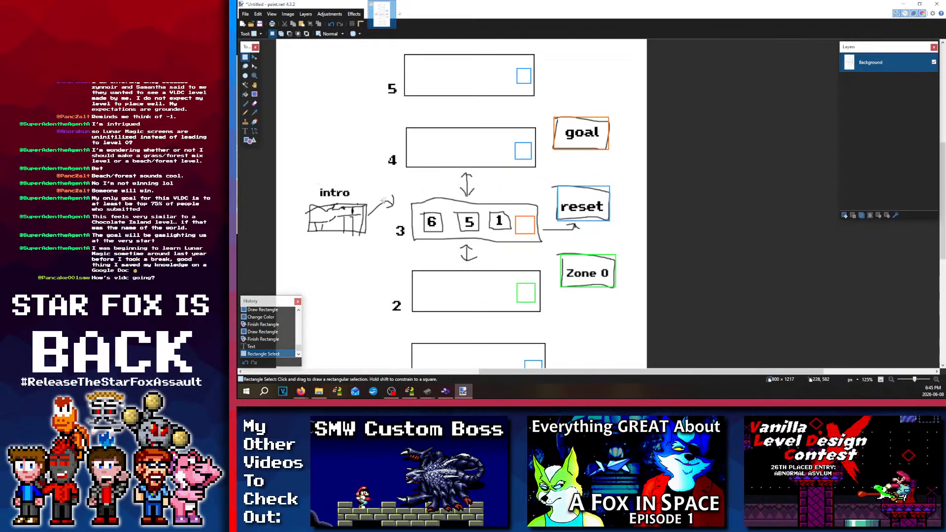
pyautogui.scroll(4, 383, 200)
pyautogui.keyDown('ctrl'); pyautogui.scroll(2, 382, 199); pyautogui.keyUp('ctrl')
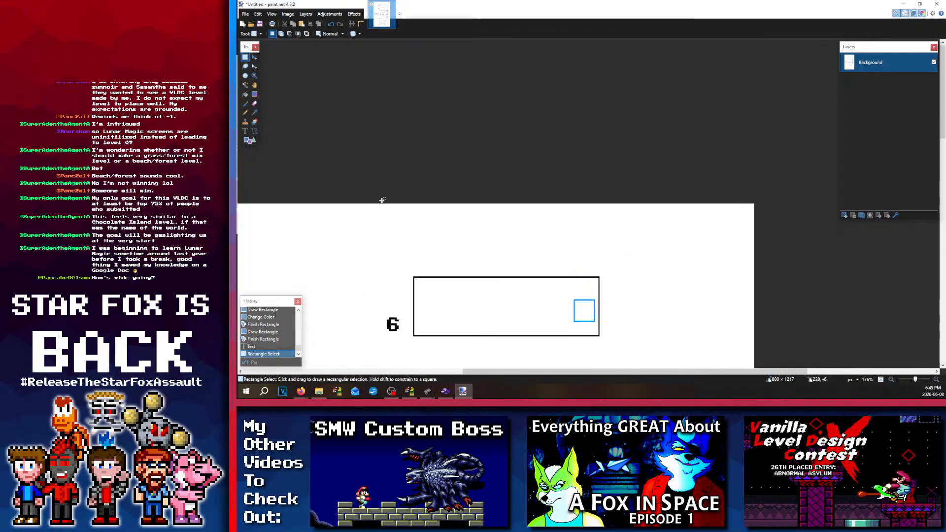
# Step: Examine the level layout sketch, covering zones 0 to 6 and the intro, goal, reset and Zone 0 boxes
pyautogui.keyDown('ctrl'); pyautogui.scroll(-4, 538, 206); pyautogui.keyUp('ctrl')
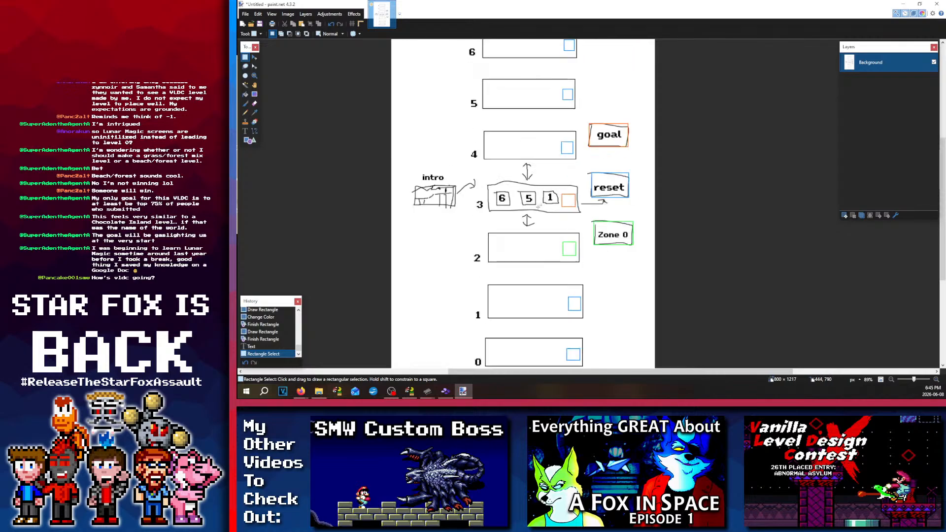
pyautogui.keyDown('ctrl'); pyautogui.scroll(4, 538, 205); pyautogui.keyUp('ctrl')
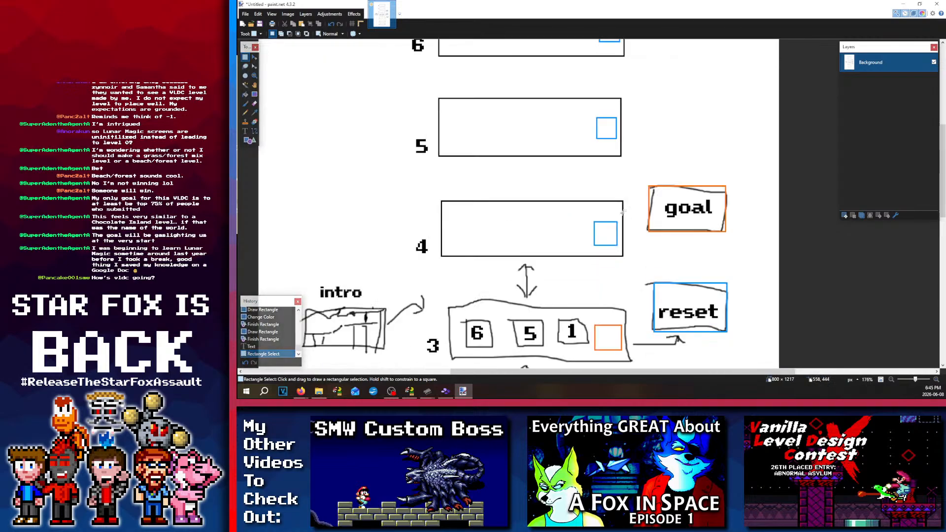
pyautogui.scroll(-3, 623, 212)
pyautogui.keyDown('ctrl'); pyautogui.scroll(4, 688, 215); pyautogui.keyUp('ctrl')
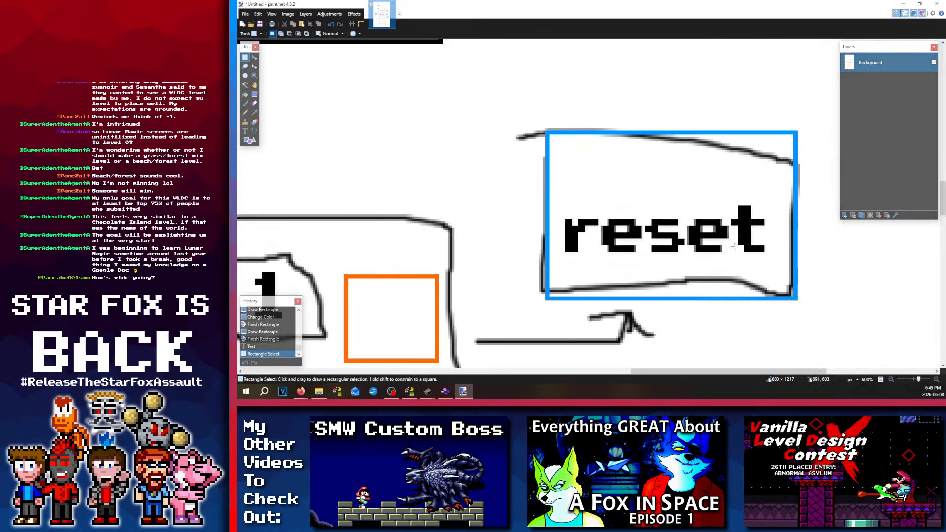
pyautogui.keyDown('ctrl'); pyautogui.scroll(-5, 733, 246); pyautogui.keyUp('ctrl')
pyautogui.scroll(-3, 616, 228)
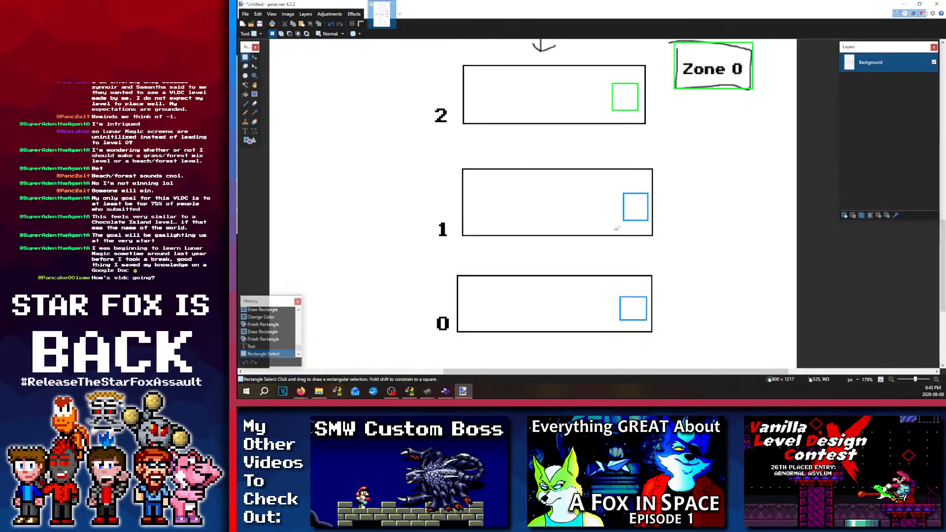
pyautogui.scroll(4, 616, 228)
pyautogui.scroll(1, 619, 183)
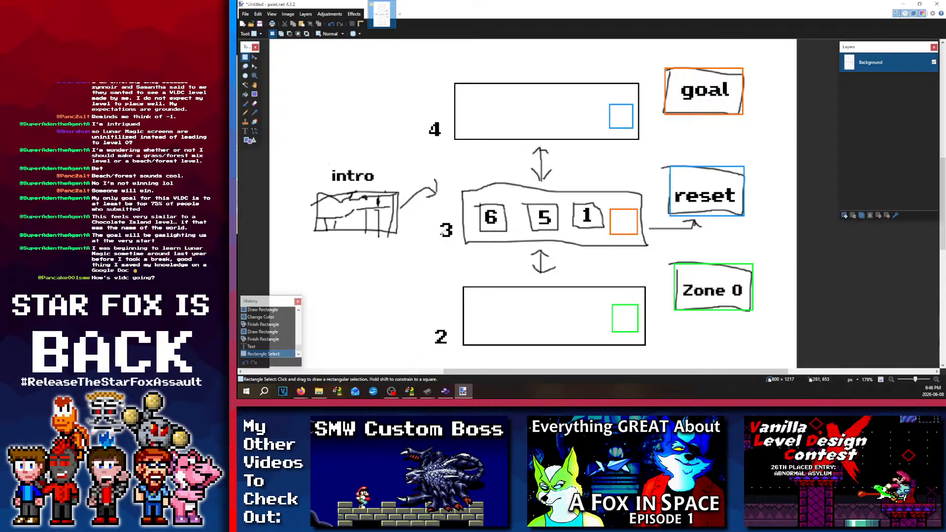
# Step: Switch to Lunar Magic and list the Direct Map16 Access objects for adding to the level
pyautogui.click(903, 4)
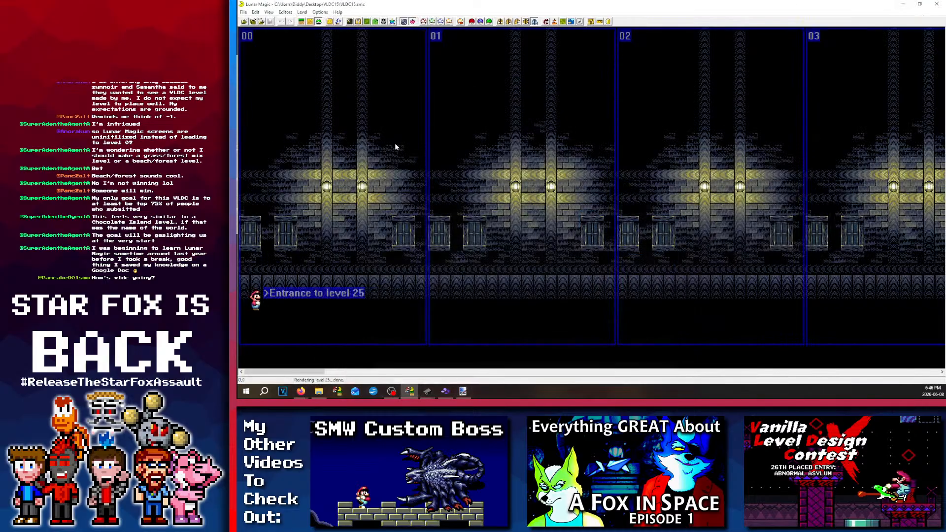
pyautogui.keyDown('ctrl'); pyautogui.scroll(-1, 365, 72); pyautogui.keyUp('ctrl')
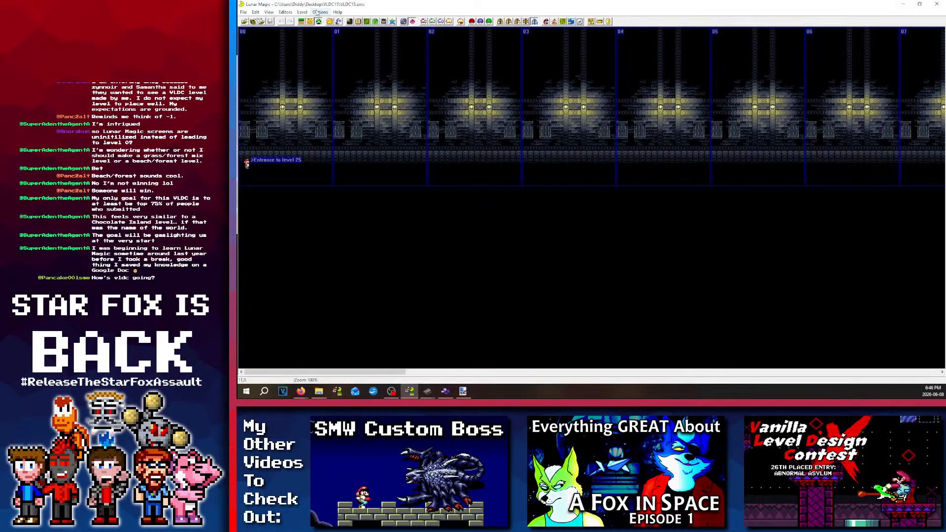
pyautogui.click(338, 21)
pyautogui.scroll(-4, 645, 97)
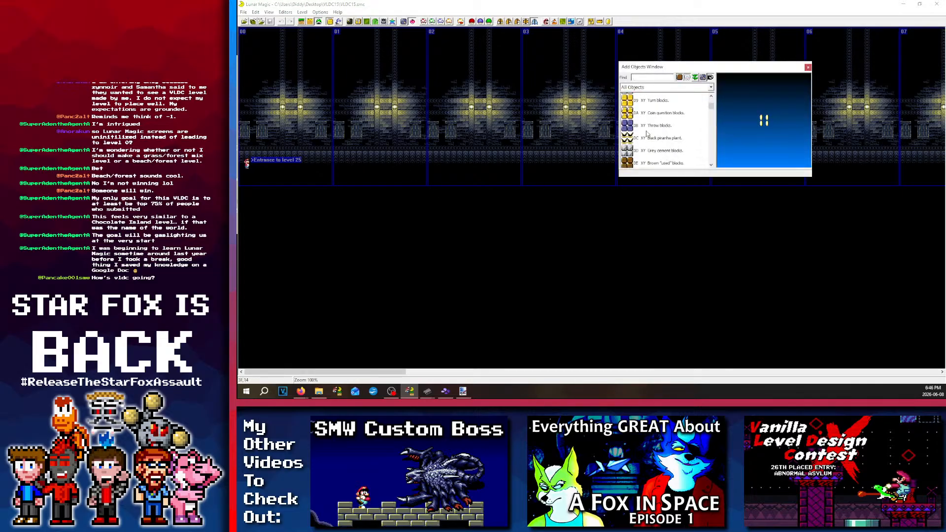
pyautogui.click(645, 88)
pyautogui.click(646, 118)
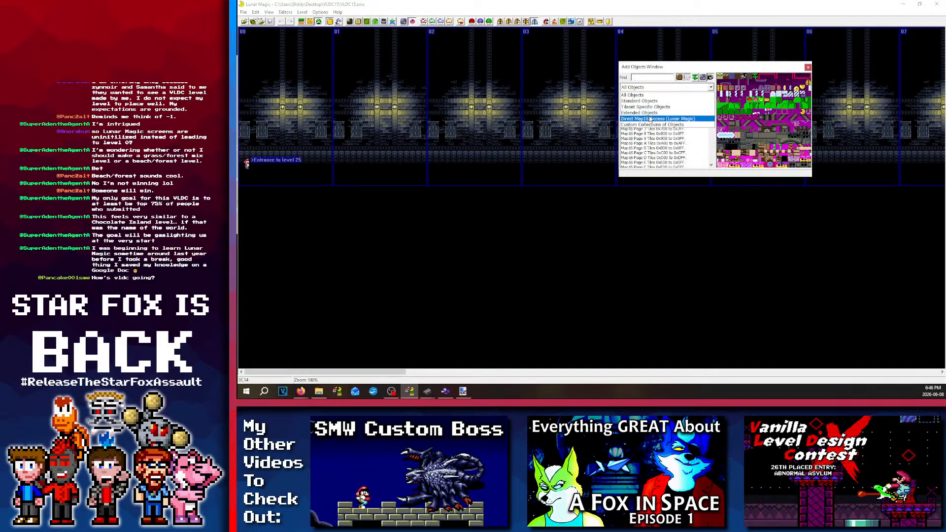
# Step: Assign a graphics file to the BG2 slot in the level's Super GFX Bypass settings
pyautogui.click(440, 104)
pyautogui.click(472, 22)
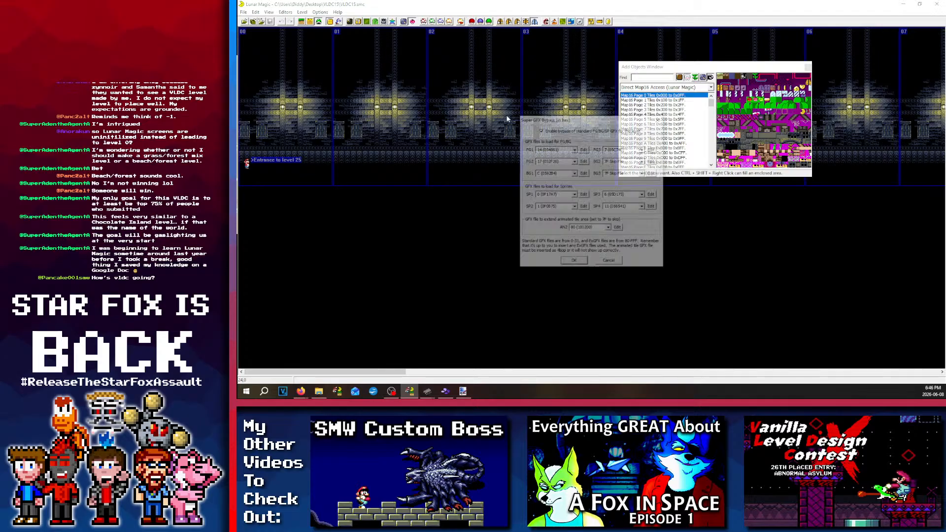
pyautogui.click(618, 161)
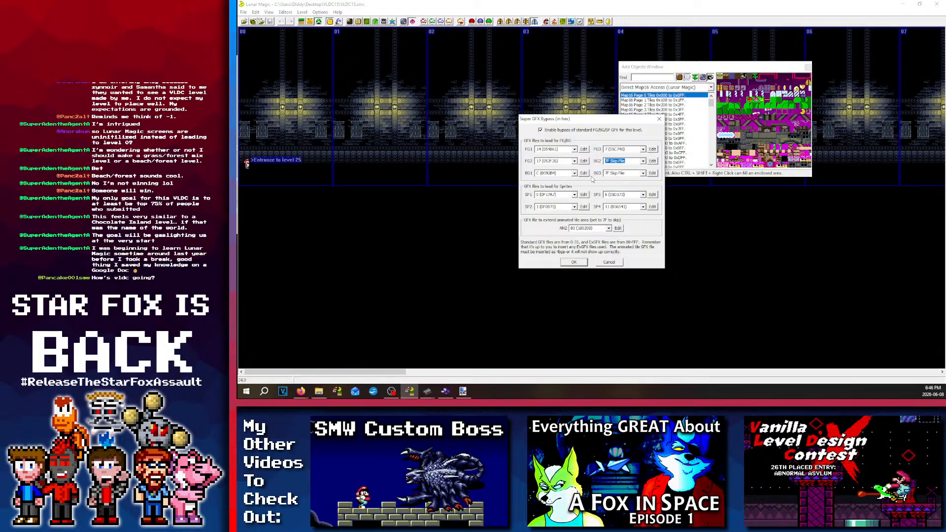
pyautogui.write('1 (0F0875')
pyautogui.moveTo(613, 161)
pyautogui.mouseDown()
pyautogui.moveTo(509, 164)
pyautogui.moveTo(607, 161)
pyautogui.mouseUp()
pyautogui.click(569, 263)
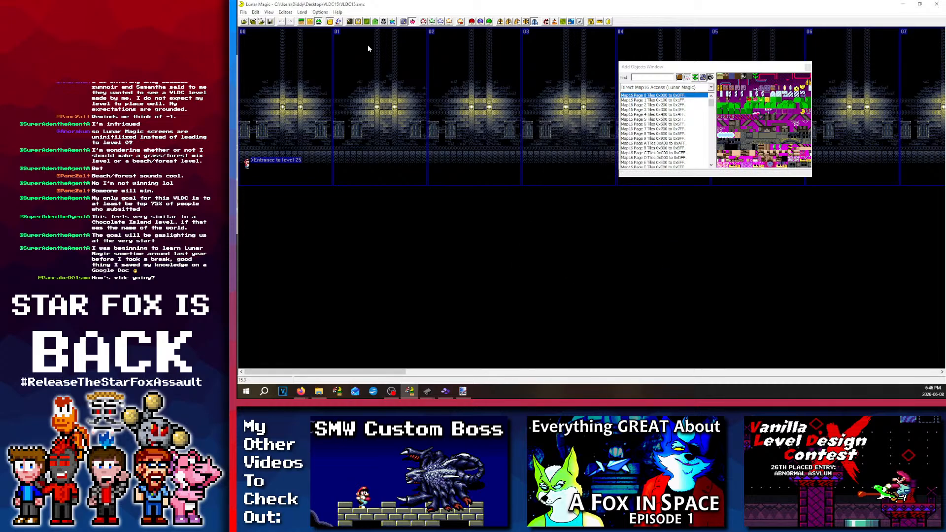
# Step: Open the 8x8 and 16x16 tile editors, go to empty Map16 page 7 and find the door graphics in palette 3
pyautogui.click(349, 21)
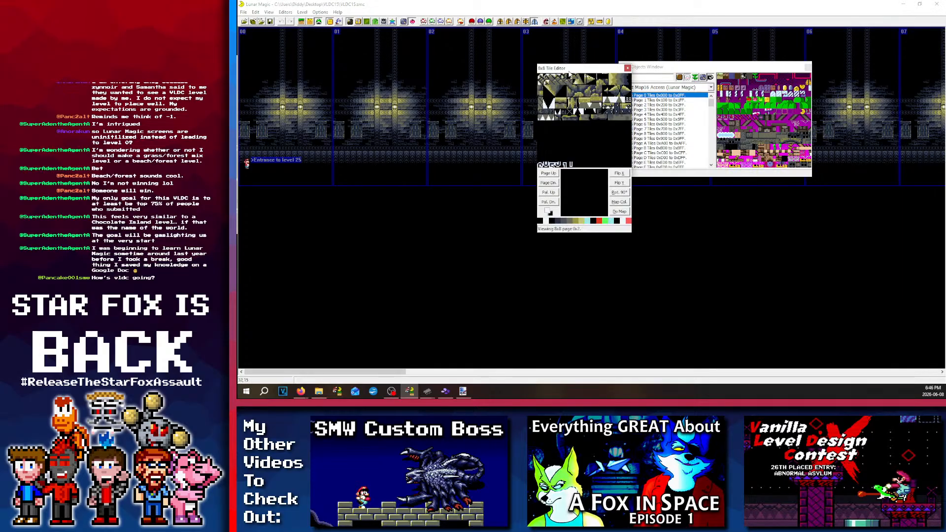
pyautogui.moveTo(570, 65); pyautogui.dragTo(458, 187)
pyautogui.click(358, 21)
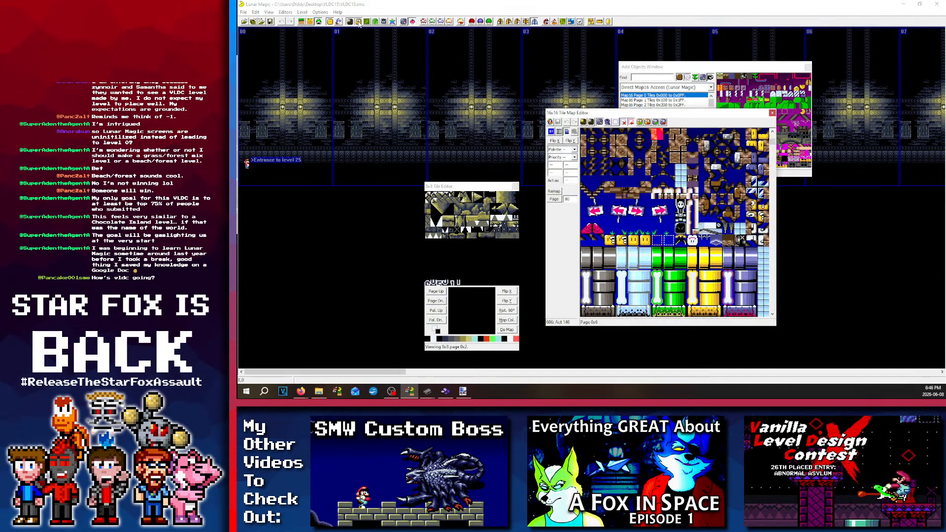
pyautogui.click(590, 122)
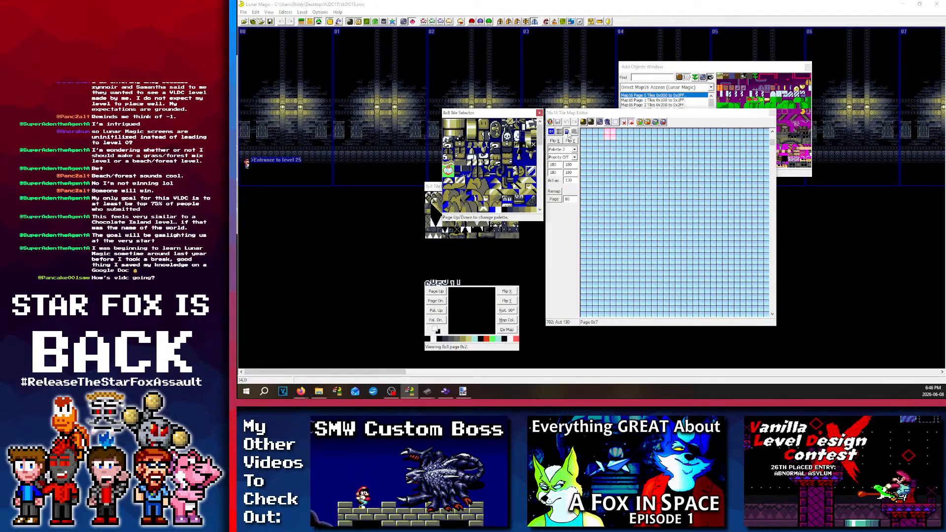
pyautogui.press('Down')
pyautogui.press('Down')
pyautogui.press('Down')
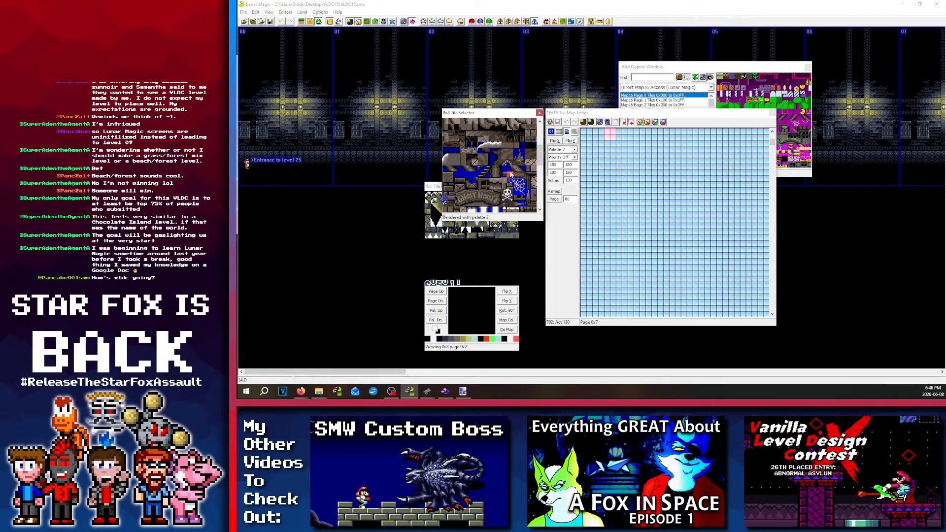
pyautogui.scroll(-3, 511, 175)
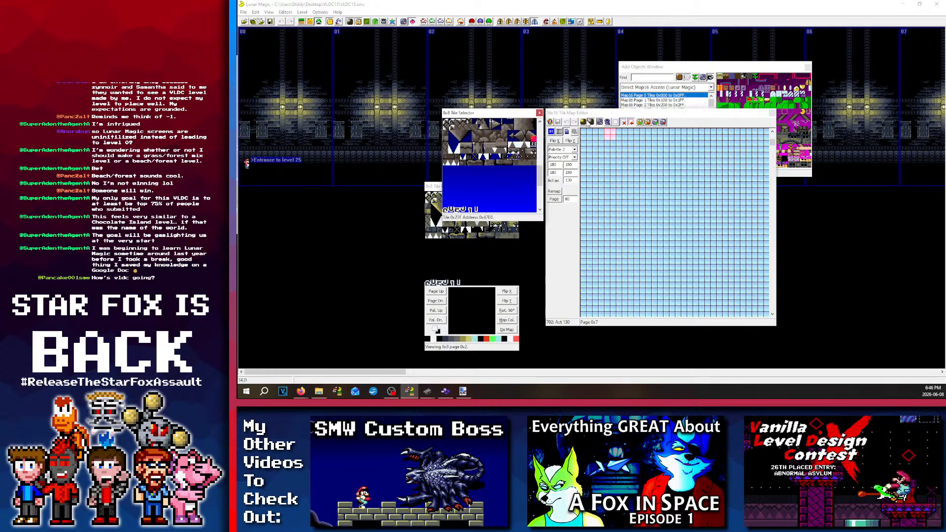
# Step: Place the top row of the double door from 8x8 tiles at the start of Map16 page 7
pyautogui.click(589, 123)
pyautogui.rightClick(589, 132)
pyautogui.rightClick(600, 132)
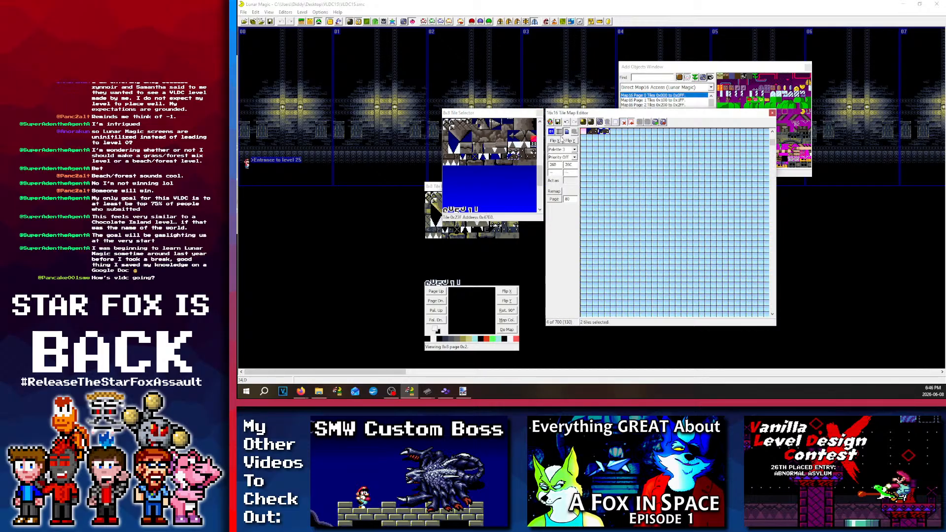
# Step: Build the remaining rows of the double door below its top from the matching 8x8 tiles
pyautogui.click(509, 153)
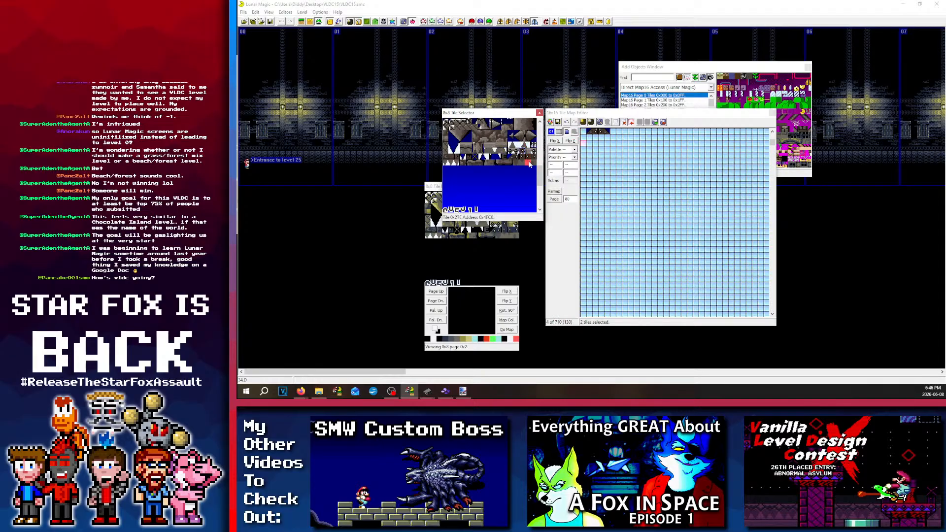
pyautogui.click(592, 138)
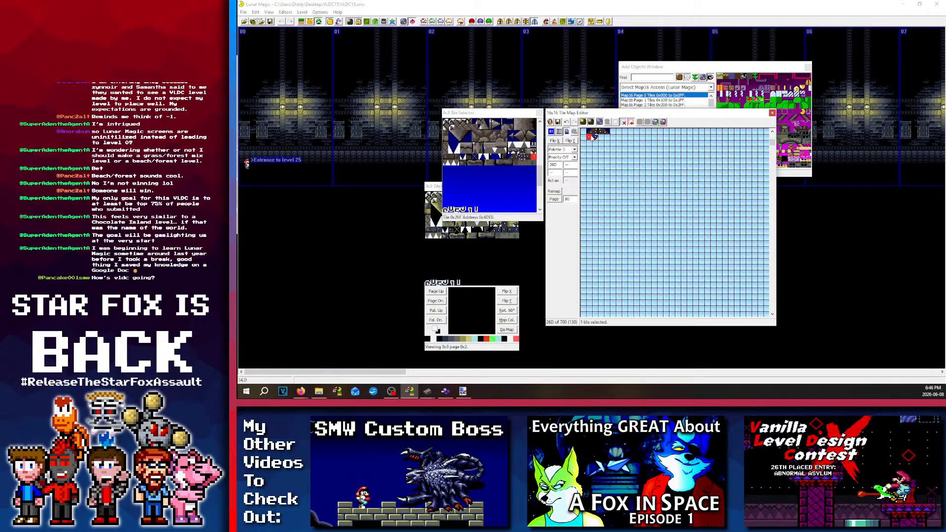
pyautogui.moveTo(595, 138); pyautogui.dragTo(595, 139)
pyautogui.rightClick(590, 142)
pyautogui.rightClick(601, 137)
pyautogui.rightClick(605, 137)
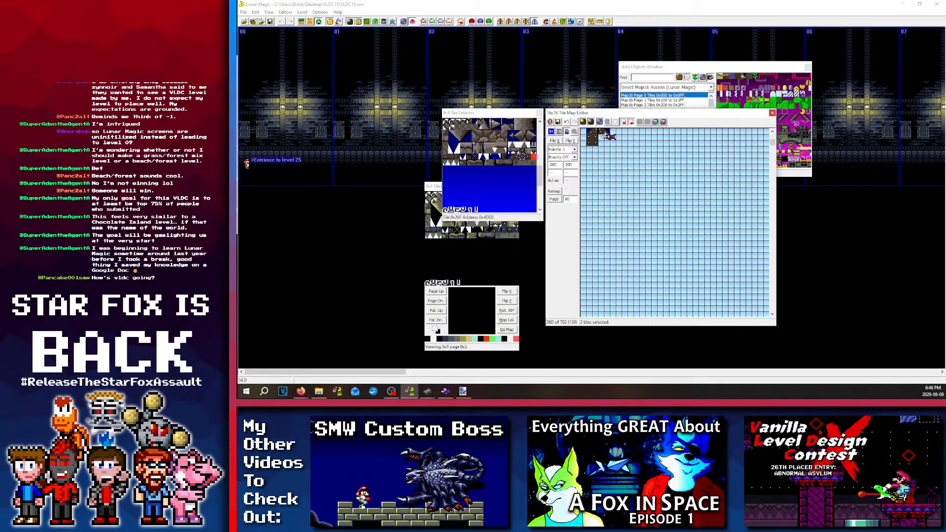
pyautogui.rightClick(602, 144)
pyautogui.rightClick(601, 149)
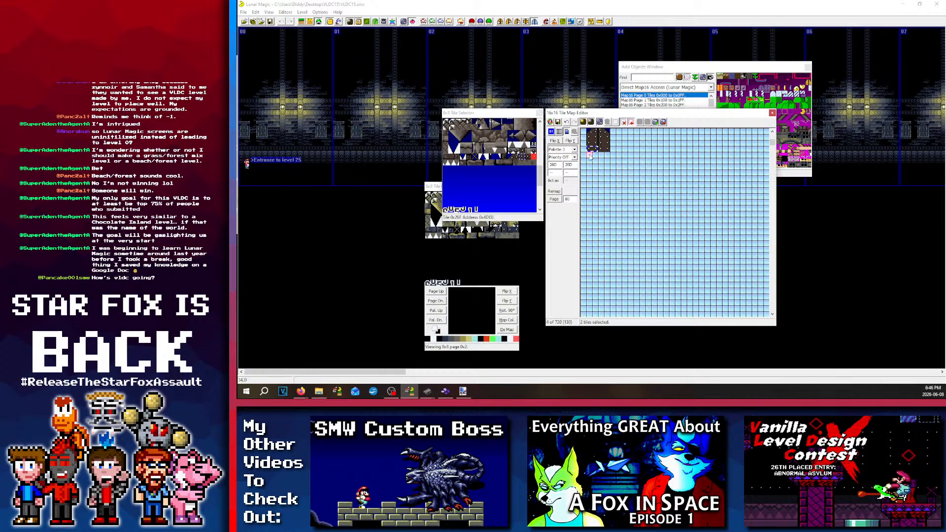
pyautogui.click(527, 157)
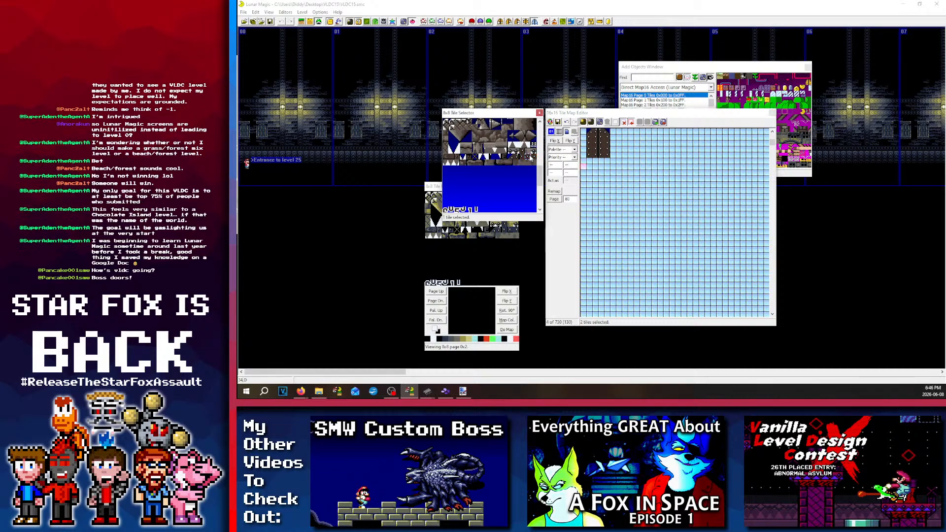
pyautogui.click(591, 163)
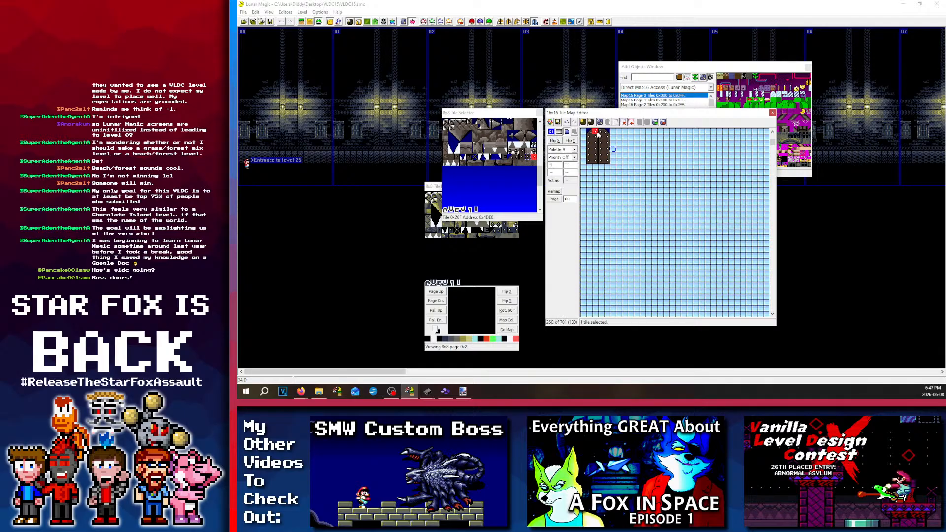
# Step: Fill the 8x8 columns on both sides of the double door with a blank tile
pyautogui.click(532, 157)
pyautogui.press('pageup')
pyautogui.press('pageup')
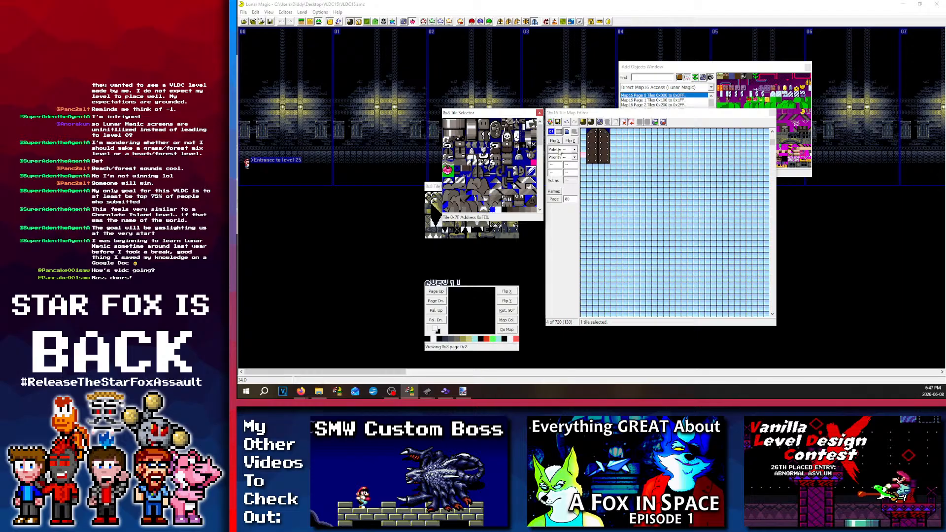
pyautogui.click(583, 134)
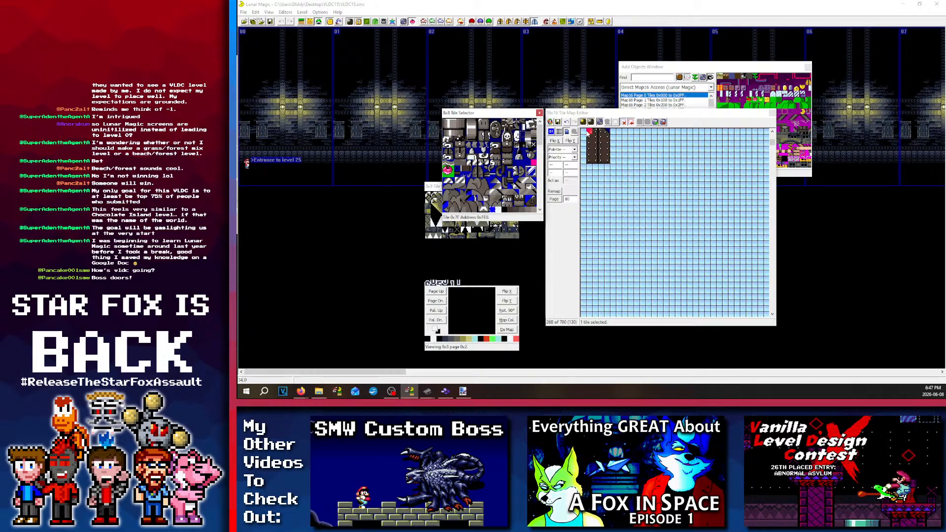
pyautogui.rightClick(583, 156)
pyautogui.rightClick(582, 160)
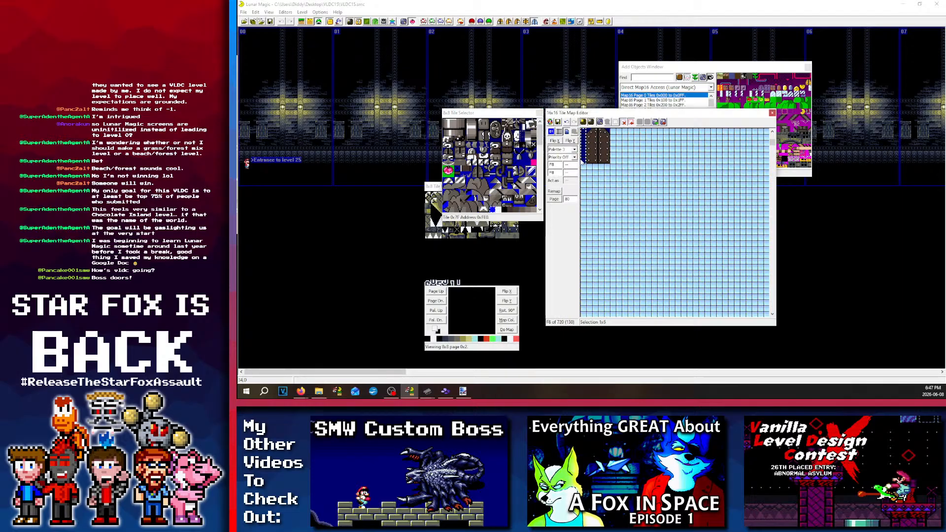
pyautogui.rightClick(612, 131)
pyautogui.click(683, 192)
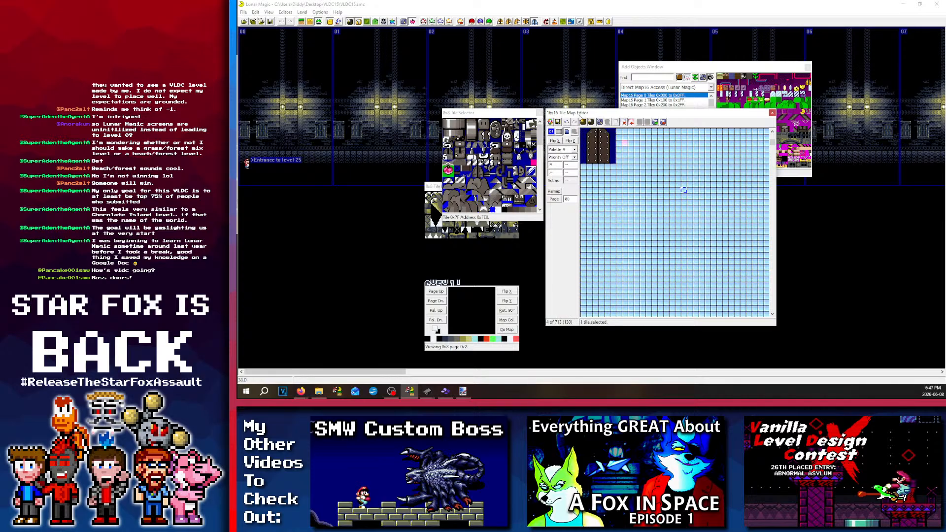
# Step: Set the door's nine 16x16 tiles to act as tile 25
pyautogui.click(584, 122)
pyautogui.moveTo(606, 161); pyautogui.dragTo(586, 161)
pyautogui.scroll(-1, 665, 170)
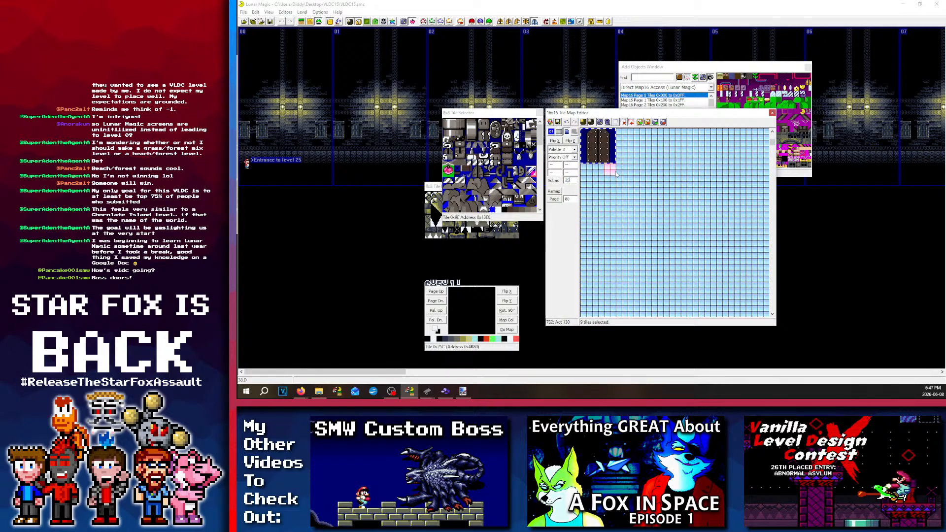
pyautogui.moveTo(597, 160); pyautogui.dragTo(596, 147)
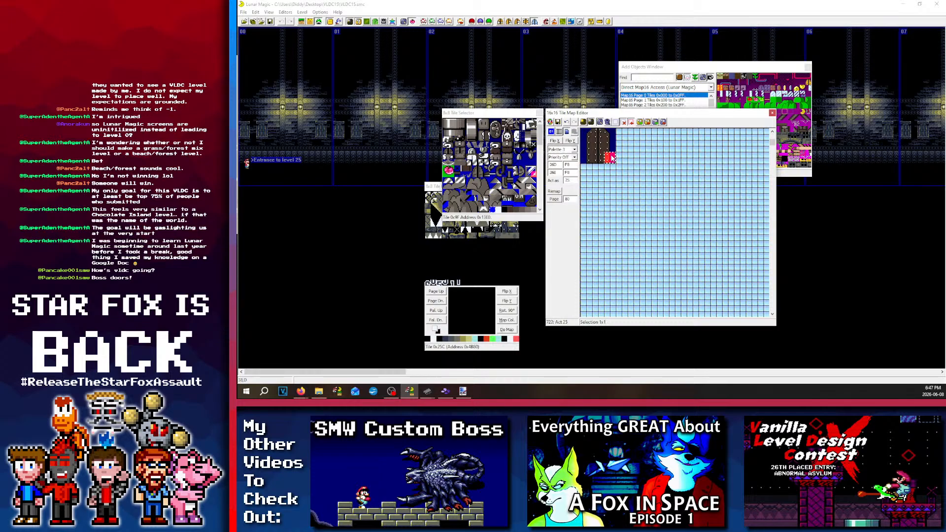
# Step: Duplicate the 3x3 door directly beside the original and set the copy to Palette 6
pyautogui.moveTo(611, 158); pyautogui.dragTo(587, 184)
pyautogui.scroll(-5, 611, 187)
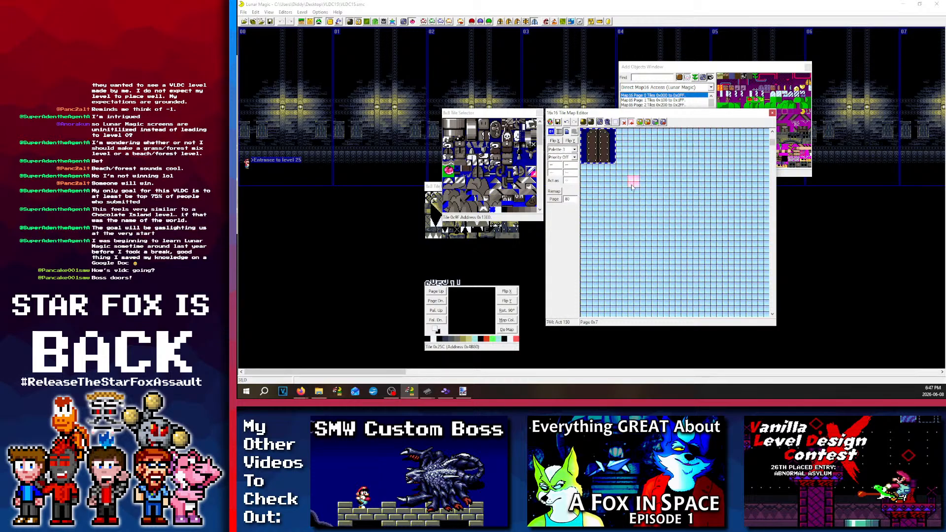
pyautogui.rightClick(620, 139)
pyautogui.click(560, 150)
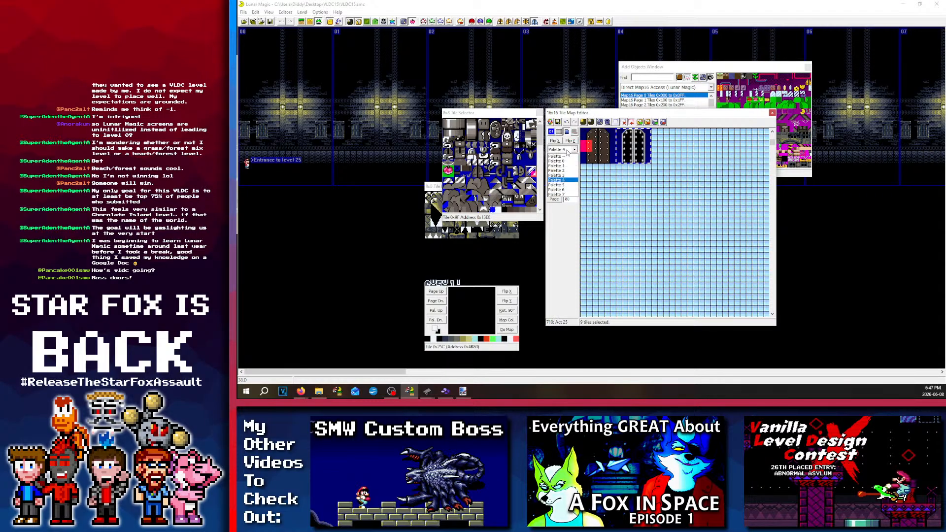
pyautogui.click(572, 190)
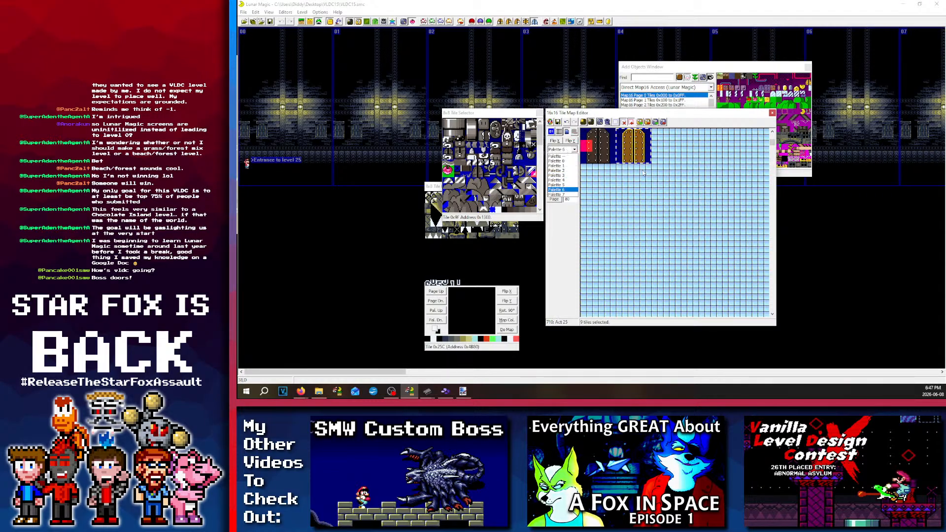
pyautogui.click(681, 171)
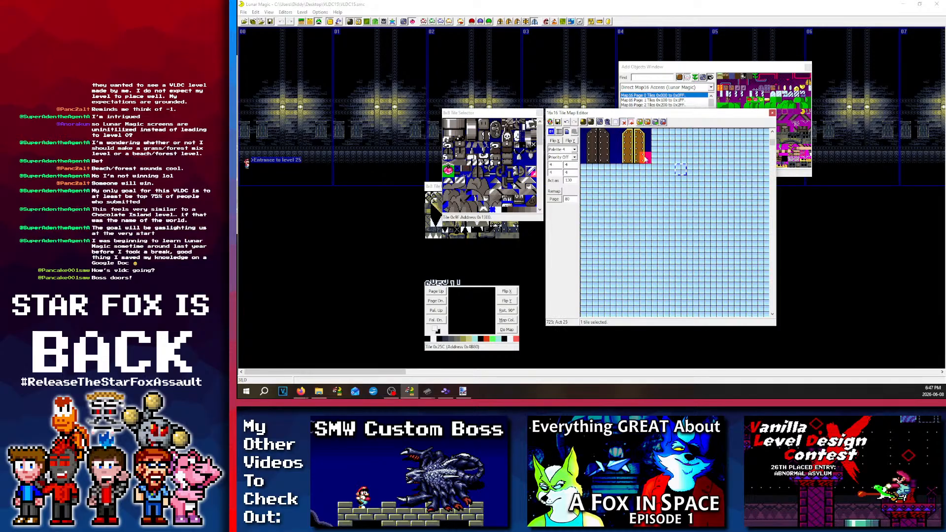
# Step: Save the Map16 door tiles to the ROM and close the Add Objects and 16x16 Tile Map Editor windows
pyautogui.moveTo(646, 159); pyautogui.dragTo(621, 135)
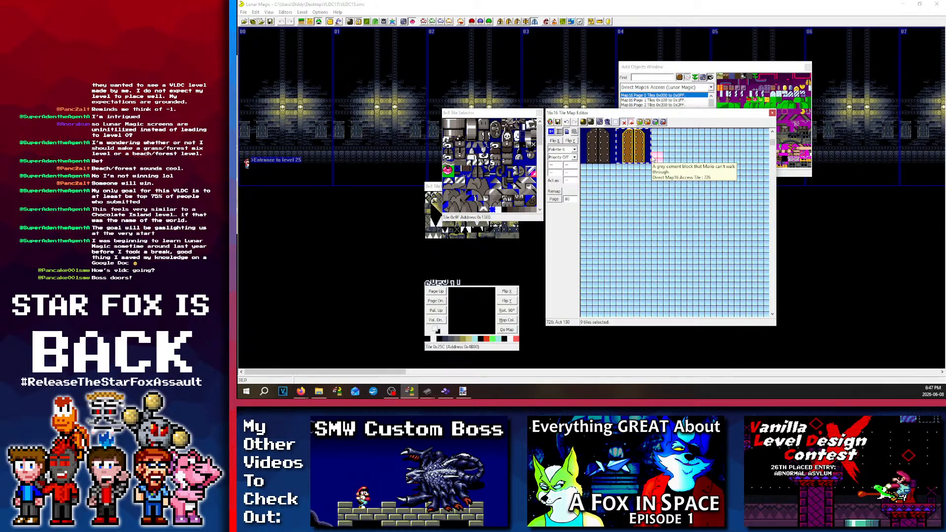
pyautogui.click(558, 123)
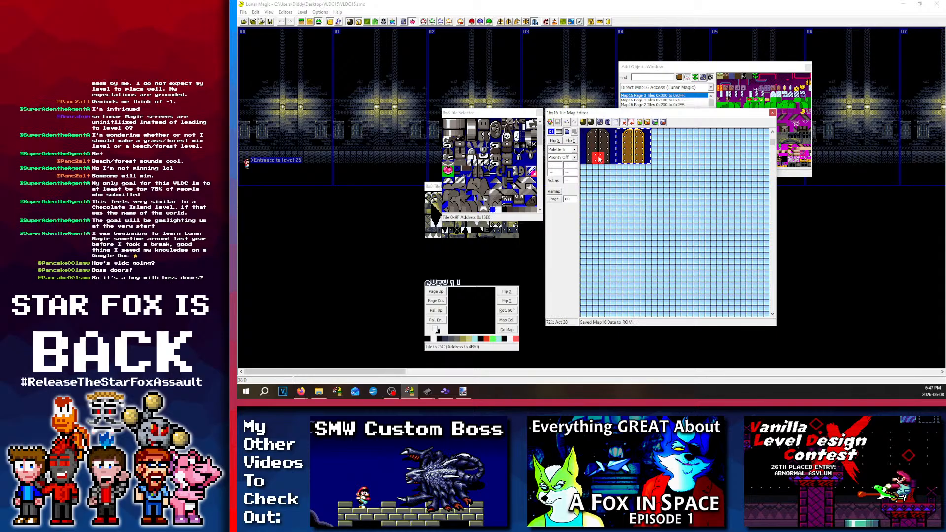
pyautogui.click(377, 51)
pyautogui.scroll(-10, 338, 72)
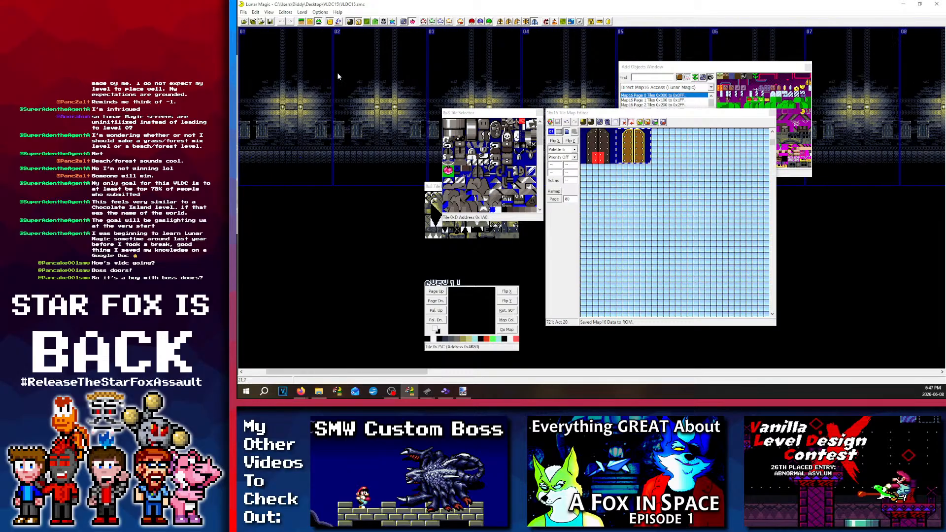
pyautogui.scroll(12, 389, 74)
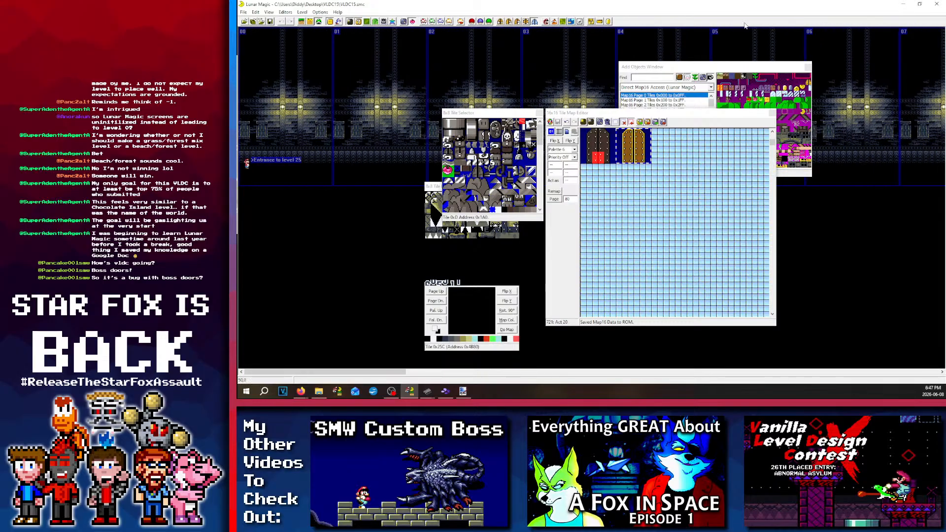
pyautogui.click(808, 66)
pyautogui.click(772, 112)
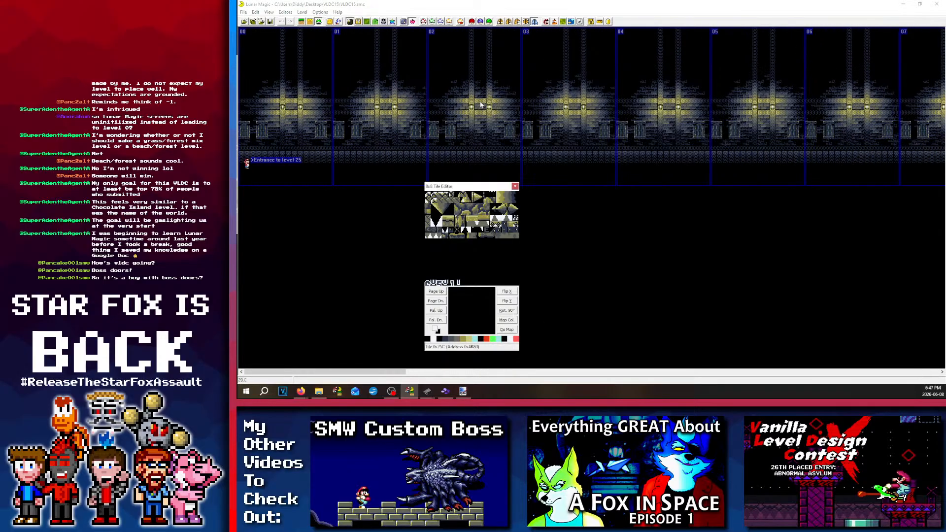
# Step: Save level 25, zoomed to 200%, and return to level 105 with the 8x8 Tile Editor closed
pyautogui.keyDown('ctrl'); pyautogui.scroll(1, 374, 113); pyautogui.keyUp('ctrl')
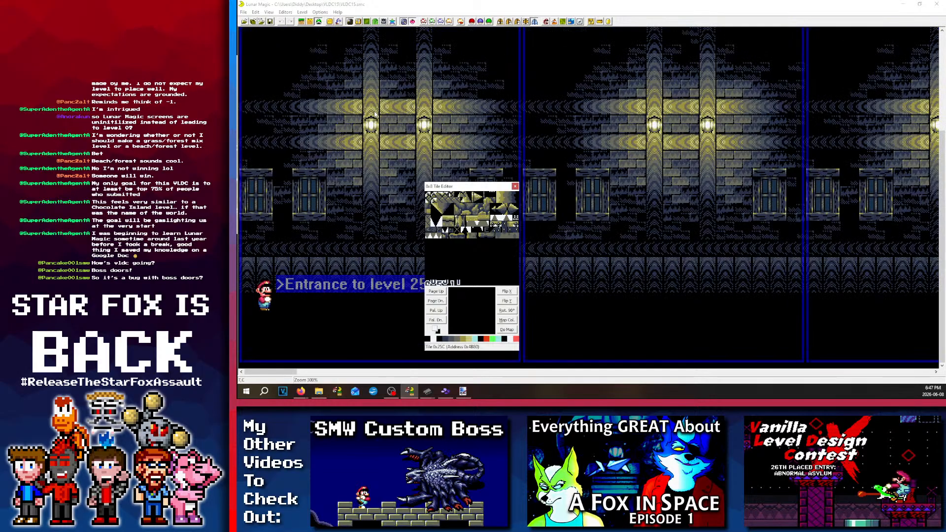
pyautogui.keyDown('ctrl'); pyautogui.scroll(-1, 375, 115); pyautogui.keyUp('ctrl')
pyautogui.keyDown('ctrl'); pyautogui.scroll(1, 375, 115); pyautogui.keyUp('ctrl')
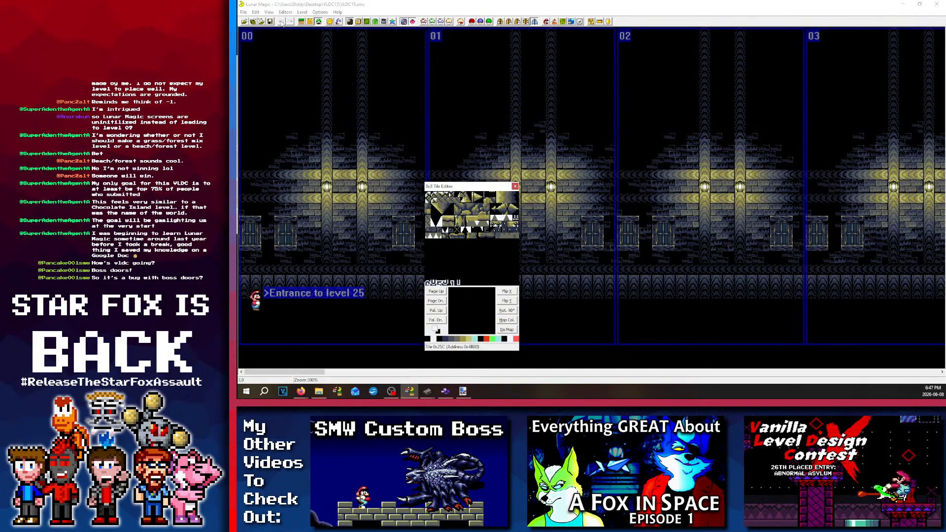
pyautogui.click(270, 21)
pyautogui.hotkey('alt', 'Left')
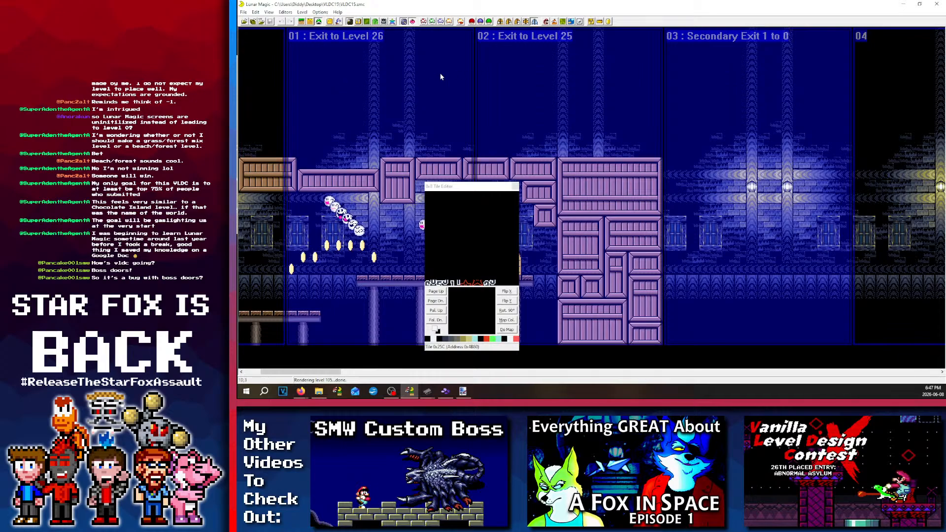
pyautogui.hscroll(-3, 433, 73)
pyautogui.click(515, 187)
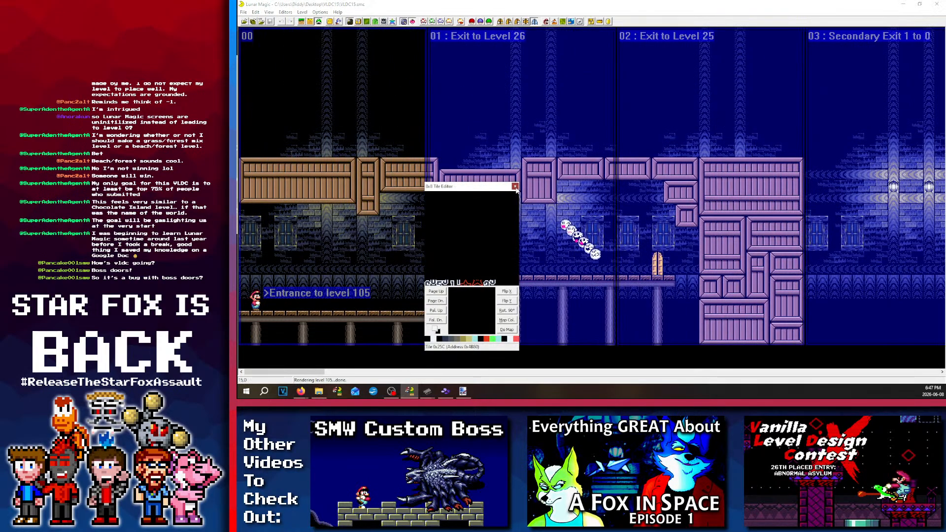
# Step: Review the screens and screen exits of level 105 and the level 25 area reached through its screen 02 exit
pyautogui.hscroll(3, 336, 120)
pyautogui.hscroll(5, 354, 67)
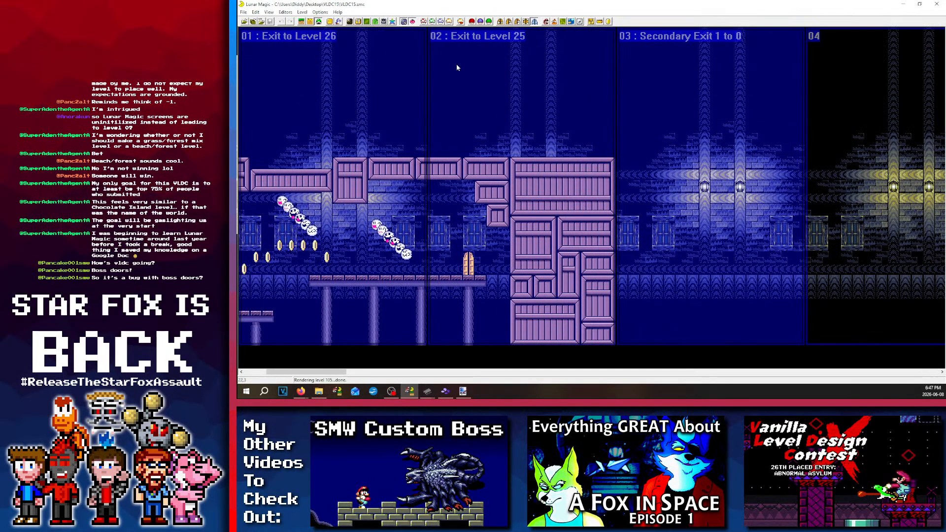
pyautogui.hscroll(-5, 399, 93)
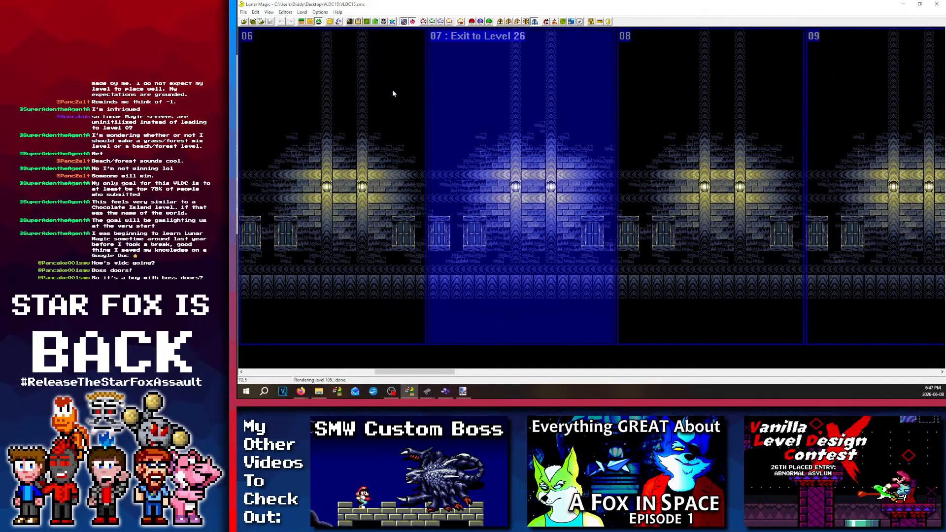
pyautogui.hscroll(-2, 403, 101)
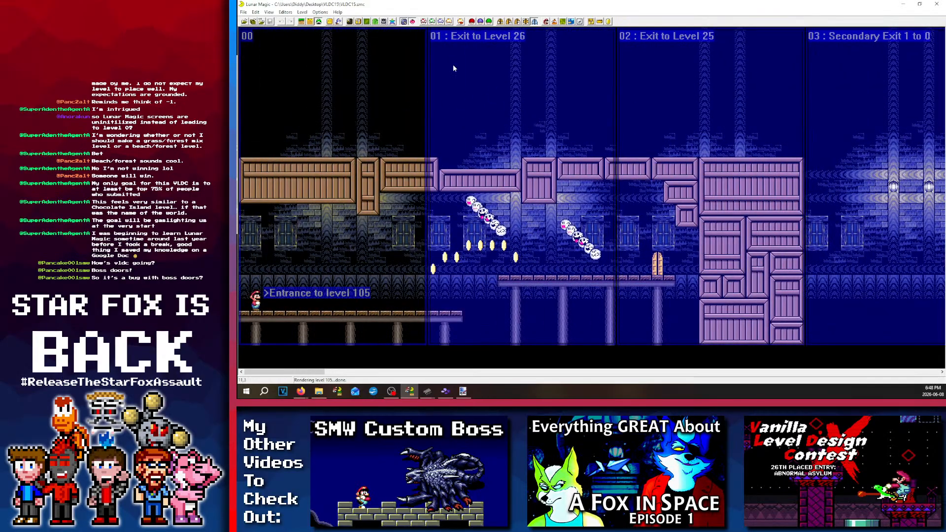
pyautogui.click(660, 37)
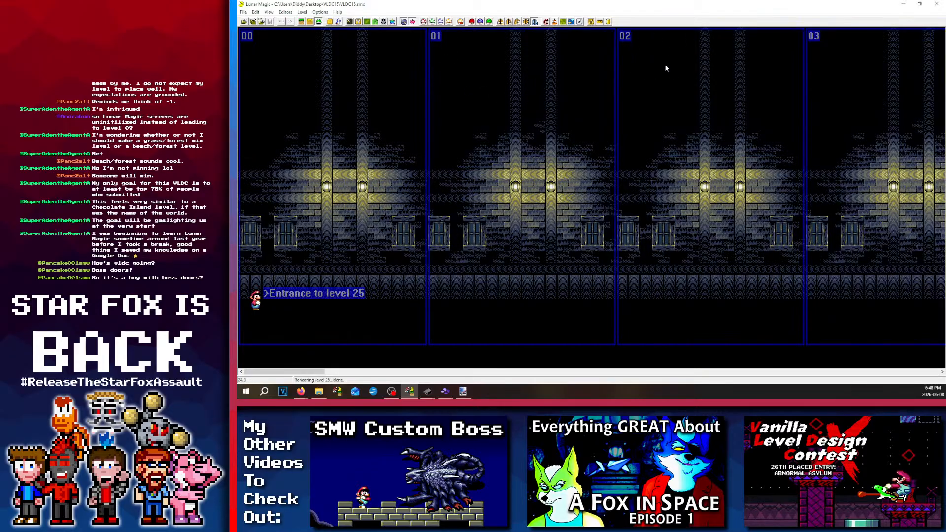
pyautogui.hscroll(4, 664, 64)
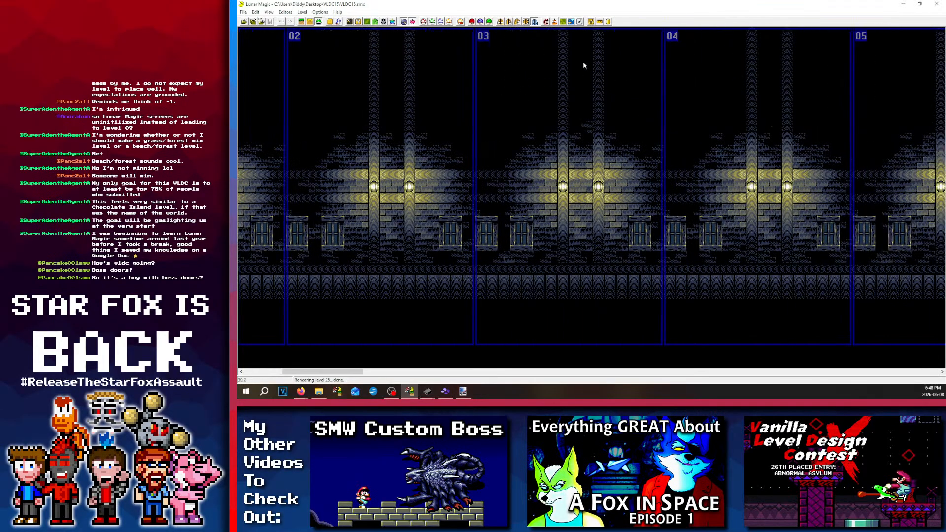
pyautogui.hscroll(2, 537, 85)
pyautogui.hscroll(4, 734, 123)
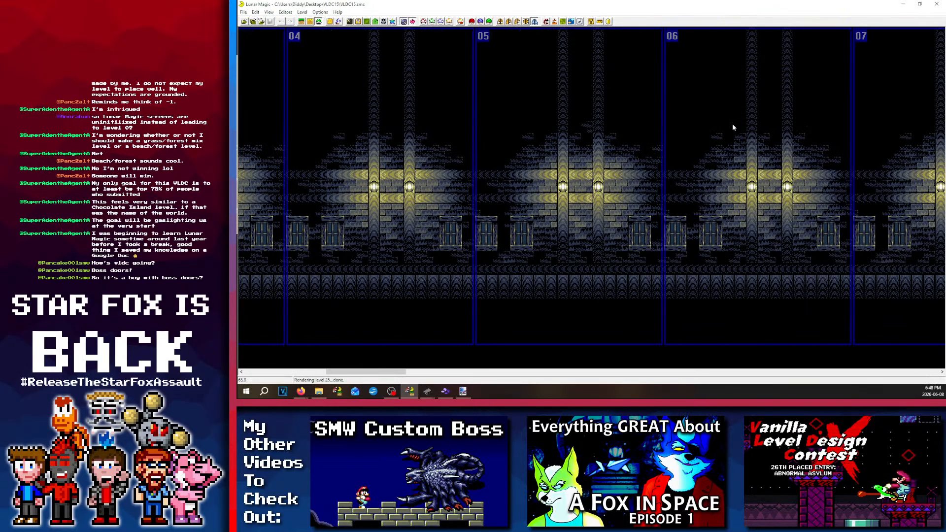
pyautogui.hscroll(-10, 641, 69)
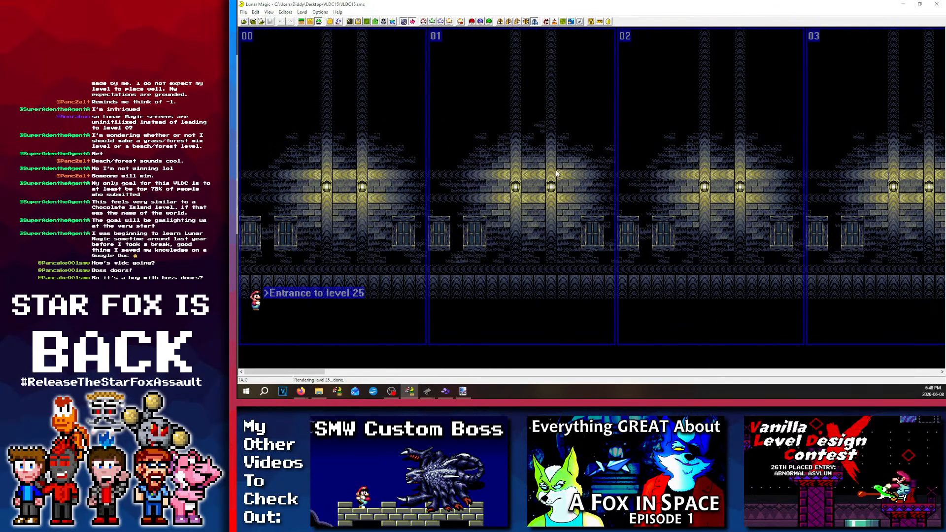
pyautogui.hotkey('alt', 'Left')
pyautogui.hscroll(2, 643, 109)
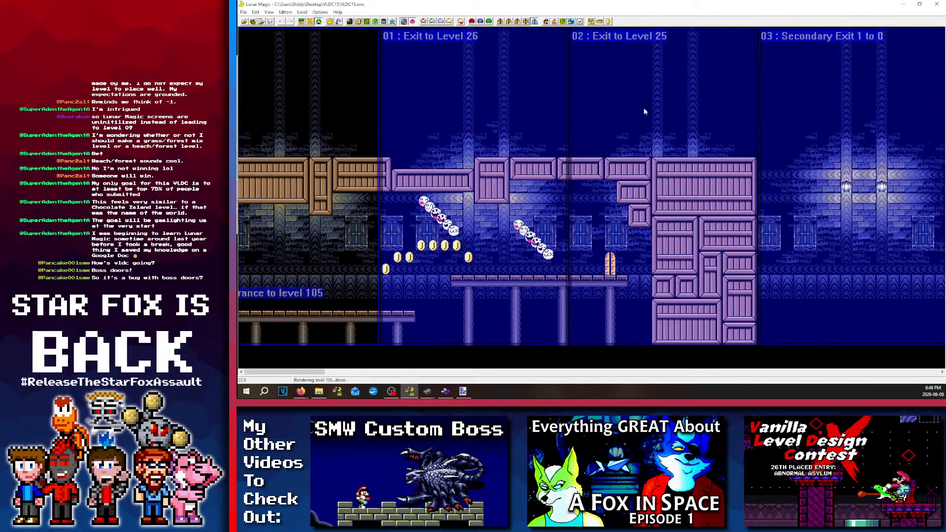
pyautogui.hscroll(-3, 643, 109)
# Step: Switch to the Paint.NET level diagram and draw three black door squares about 45 px wide inside zone 4's box
pyautogui.click(464, 393)
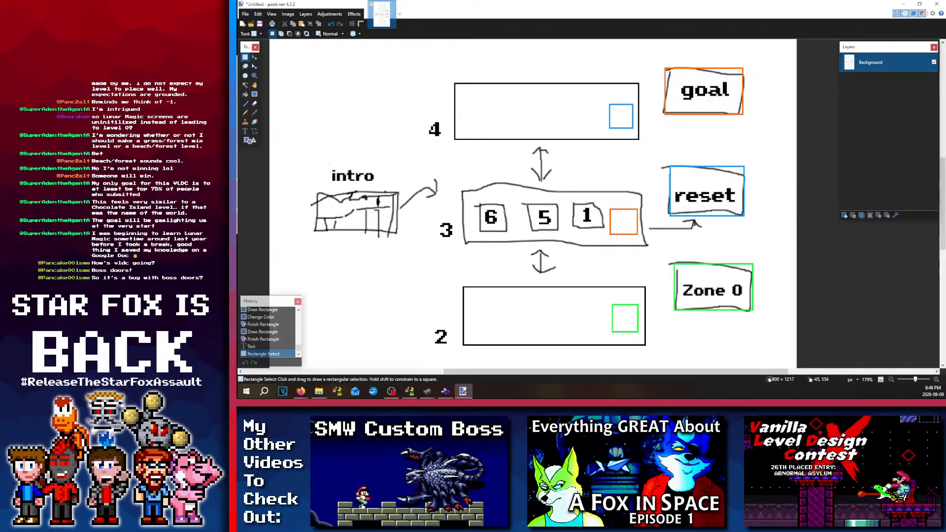
pyautogui.click(249, 141)
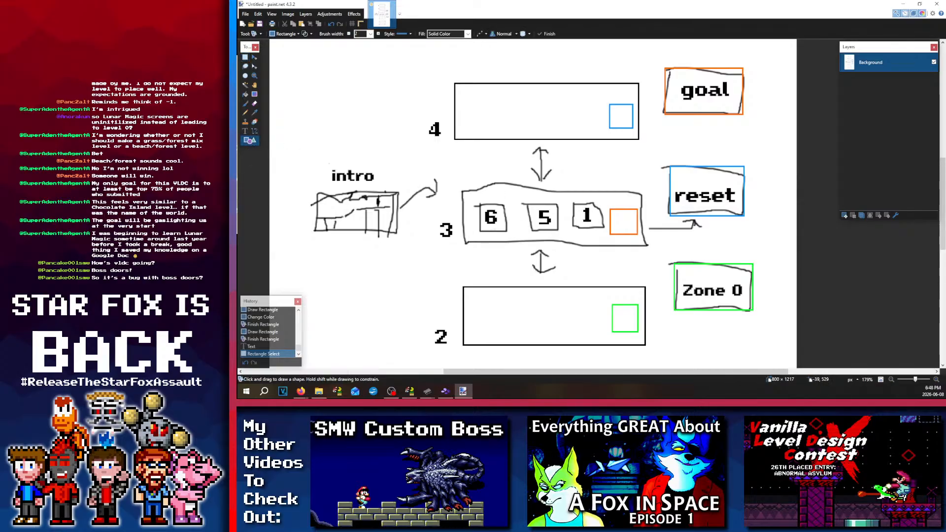
pyautogui.moveTo(468, 104)
pyautogui.mouseDown()
pyautogui.moveTo(500, 134)
pyautogui.moveTo(493, 121)
pyautogui.moveTo(522, 100)
pyautogui.moveTo(553, 128)
pyautogui.moveTo(605, 130)
pyautogui.moveTo(593, 119)
pyautogui.mouseUp()
# Step: Draw three black door squares about 45 px wide in each of the zone 5 and zone 6 boxes
pyautogui.scroll(5, 478, 146)
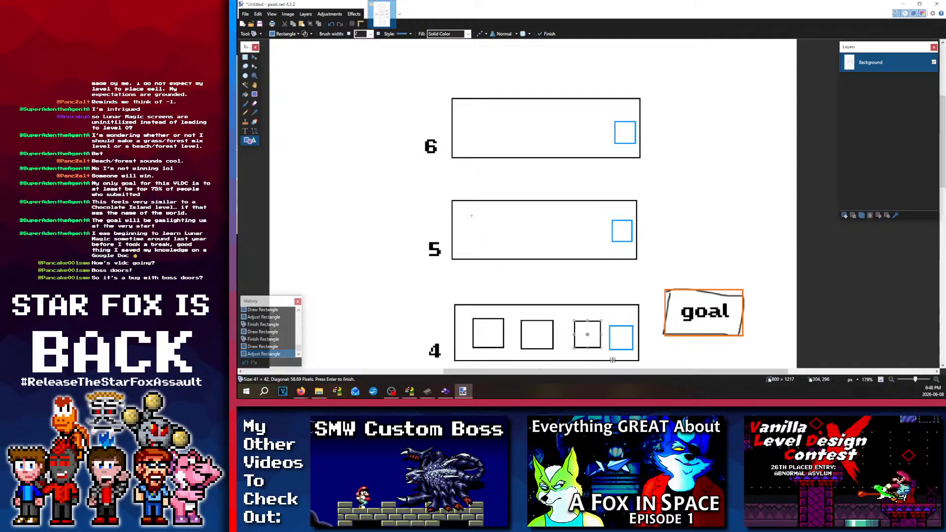
pyautogui.moveTo(471, 215)
pyautogui.mouseDown()
pyautogui.moveTo(492, 240)
pyautogui.moveTo(552, 244)
pyautogui.moveTo(573, 220)
pyautogui.moveTo(600, 243)
pyautogui.mouseUp()
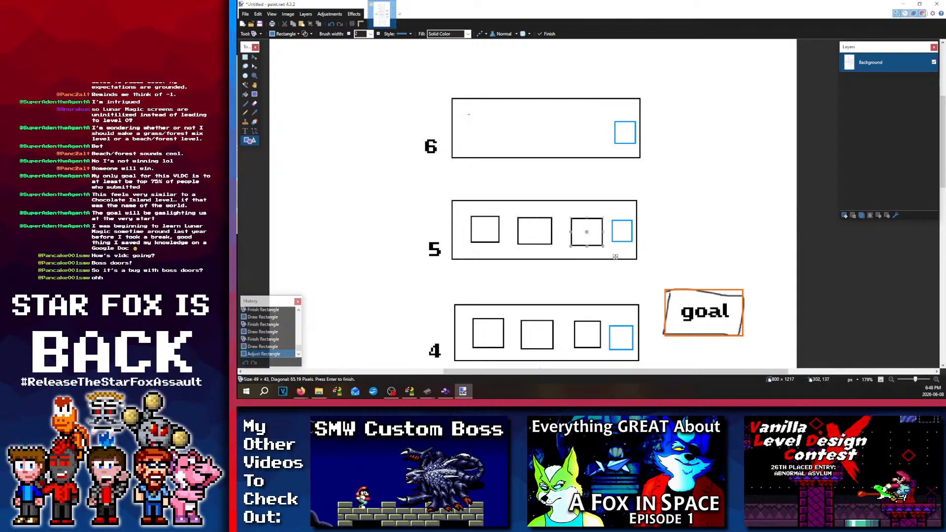
pyautogui.moveTo(468, 114)
pyautogui.mouseDown()
pyautogui.moveTo(497, 144)
pyautogui.moveTo(551, 148)
pyautogui.mouseUp()
pyautogui.moveTo(540, 137)
pyautogui.mouseDown()
pyautogui.moveTo(598, 133)
pyautogui.moveTo(586, 124)
pyautogui.moveTo(544, 126)
pyautogui.moveTo(588, 131)
pyautogui.moveTo(601, 145)
pyautogui.moveTo(592, 139)
pyautogui.mouseUp()
pyautogui.hotkey('ctrl', 'z')
# Step: Draw three black door squares about 48 px wide inside zone 2's box, beside its green square
pyautogui.scroll(-10, 592, 138)
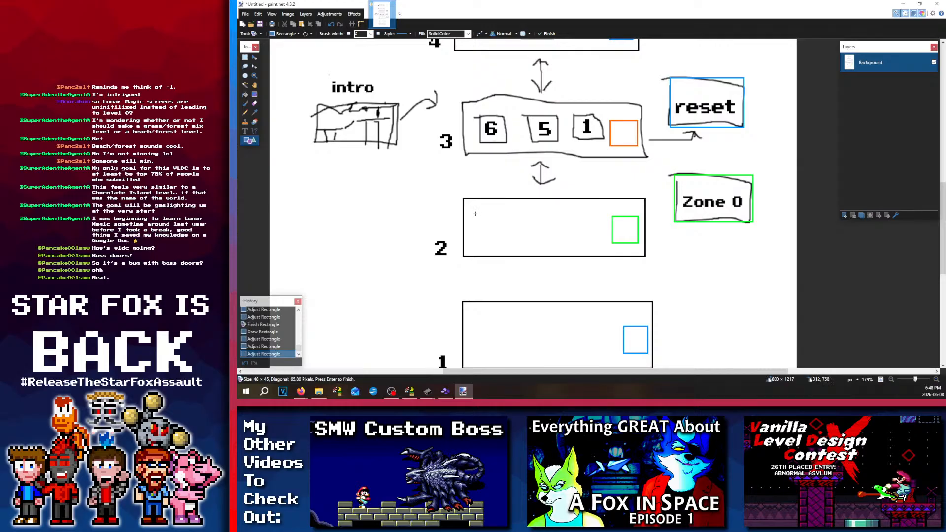
pyautogui.moveTo(475, 214); pyautogui.dragTo(508, 245)
pyautogui.click(547, 216)
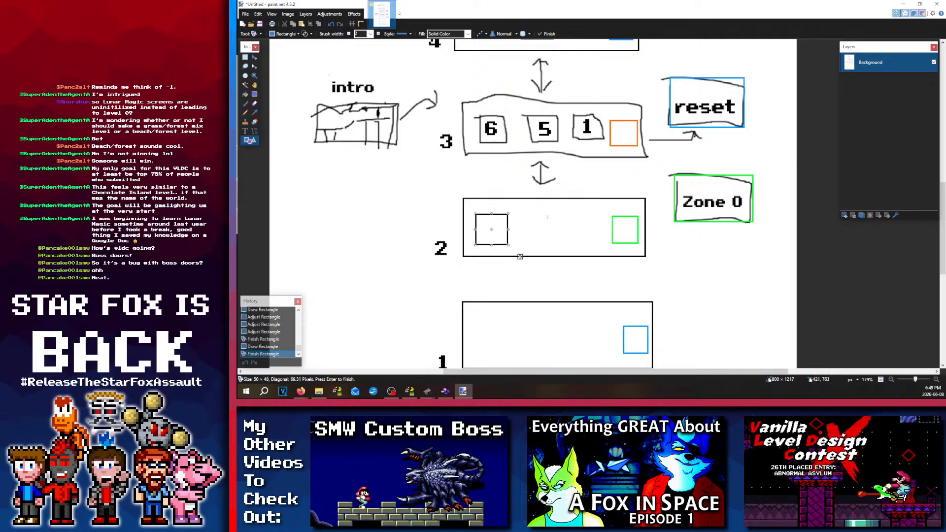
pyautogui.moveTo(520, 213)
pyautogui.mouseDown()
pyautogui.moveTo(560, 245)
pyautogui.moveTo(570, 215)
pyautogui.moveTo(599, 244)
pyautogui.mouseUp()
pyautogui.click(570, 214)
# Step: Draw three black door squares in a row inside zone 1's box, beside its blue square
pyautogui.scroll(-3, 611, 124)
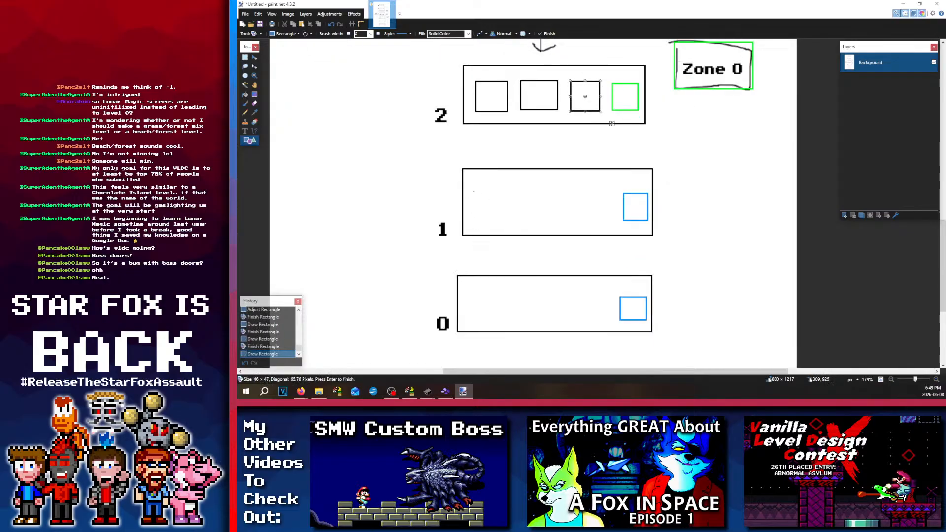
pyautogui.moveTo(473, 191)
pyautogui.mouseDown()
pyautogui.moveTo(506, 224)
pyautogui.moveTo(558, 223)
pyautogui.moveTo(548, 220)
pyautogui.moveTo(564, 191)
pyautogui.moveTo(616, 228)
pyautogui.moveTo(601, 223)
pyautogui.mouseUp()
pyautogui.click(516, 197)
pyautogui.click(567, 192)
# Step: Draw three black door squares about 50 px tall inside zone 0's box, beside its blue square
pyautogui.scroll(-2, 614, 189)
pyautogui.moveTo(470, 245)
pyautogui.mouseDown()
pyautogui.moveTo(499, 276)
pyautogui.moveTo(543, 277)
pyautogui.mouseUp()
pyautogui.press('Return')
pyautogui.press('Return')
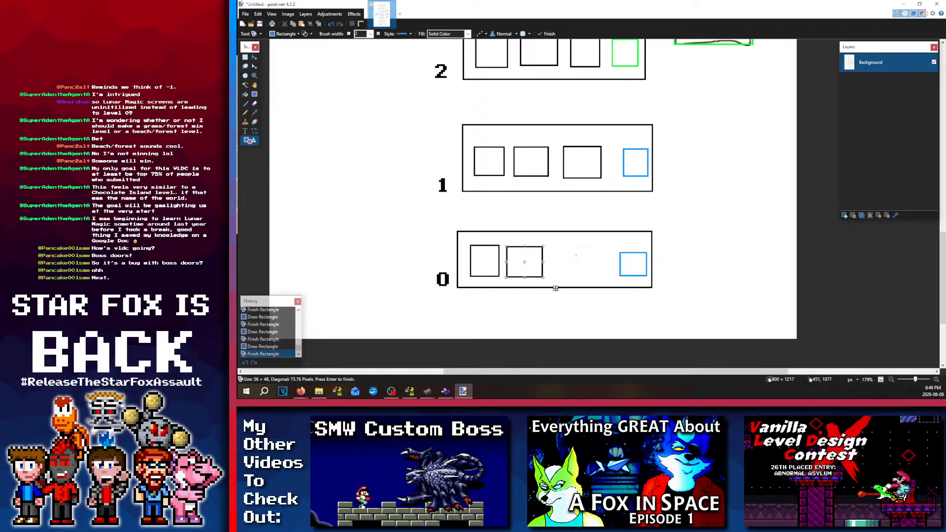
pyautogui.moveTo(566, 246); pyautogui.dragTo(603, 279)
# Step: Finish the last rectangle and examine the whole zone diagram from zone 6 down to zone 0
pyautogui.keyDown('ctrl'); pyautogui.scroll(-3, 500, 242); pyautogui.keyUp('ctrl')
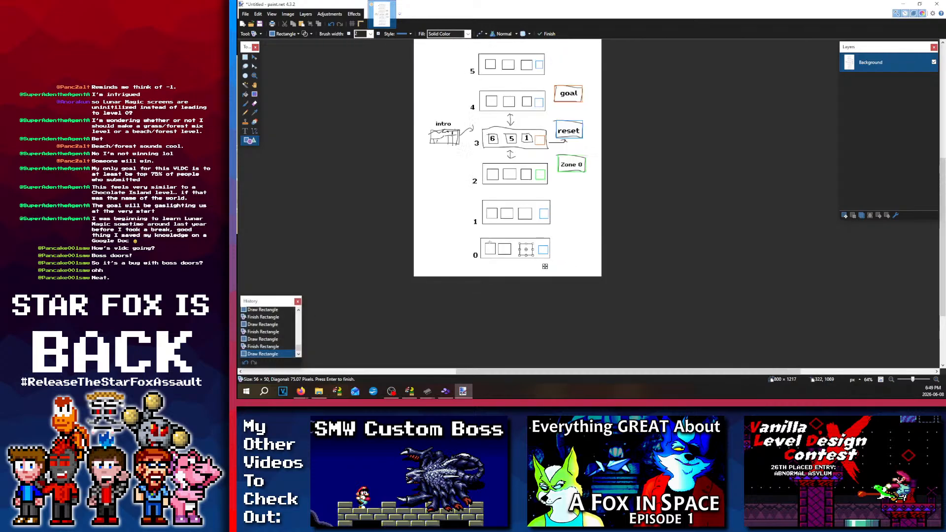
pyautogui.keyDown('ctrl'); pyautogui.scroll(1, 521, 236); pyautogui.keyUp('ctrl')
pyautogui.click(245, 58)
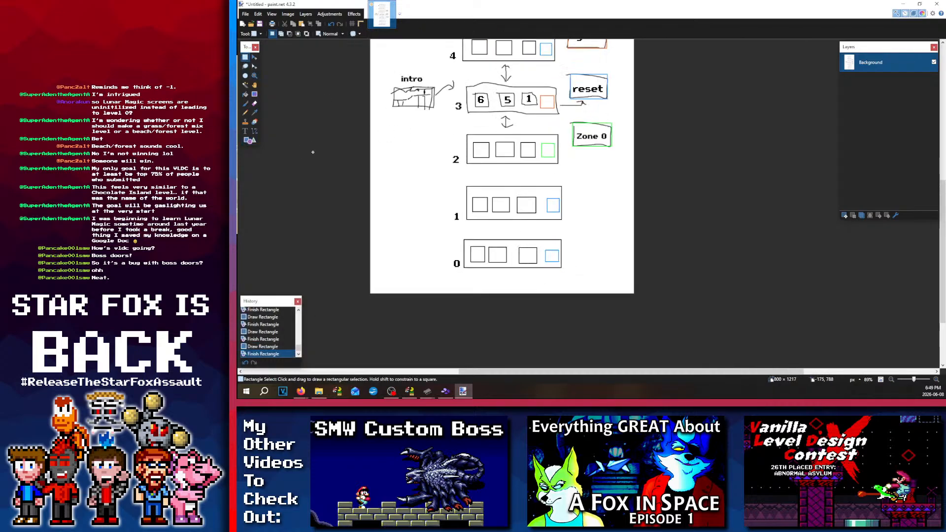
pyautogui.scroll(3, 382, 201)
pyautogui.scroll(-3, 382, 201)
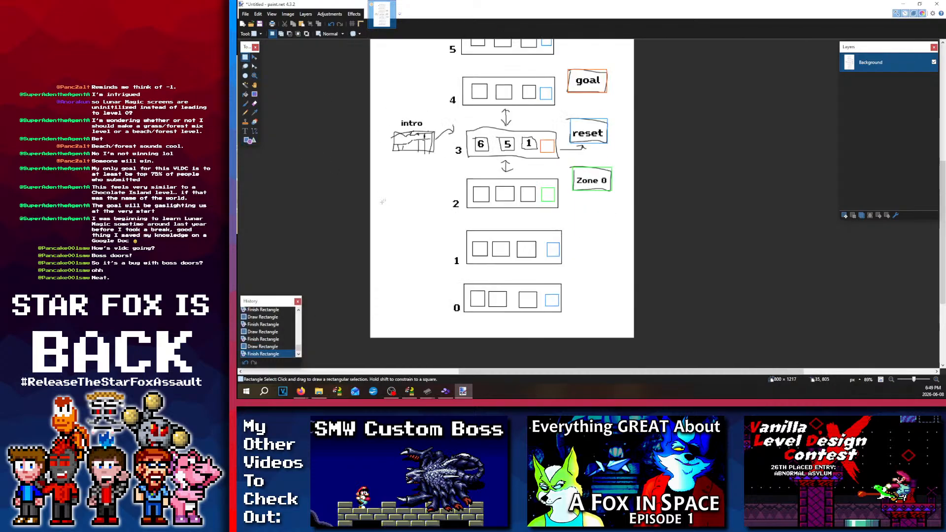
pyautogui.scroll(4, 382, 201)
pyautogui.scroll(-4, 384, 203)
pyautogui.scroll(2, 385, 204)
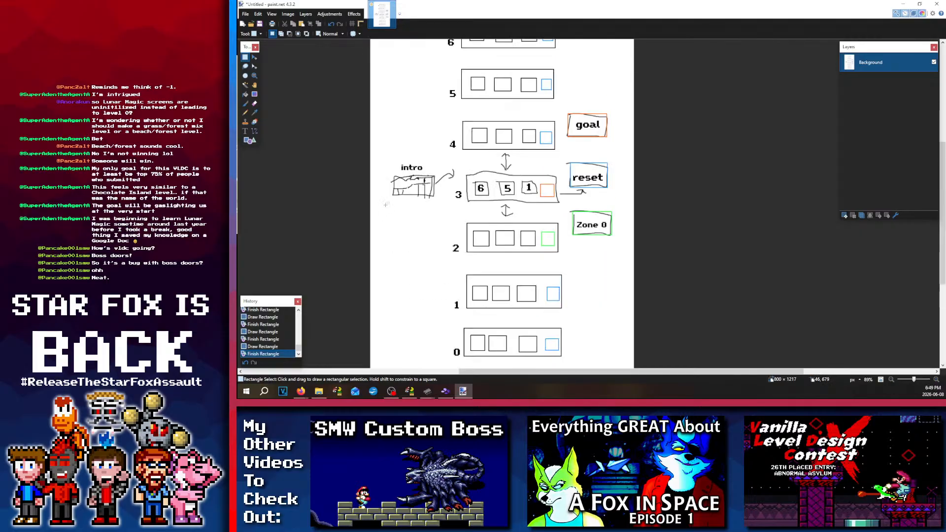
pyautogui.scroll(3, 386, 203)
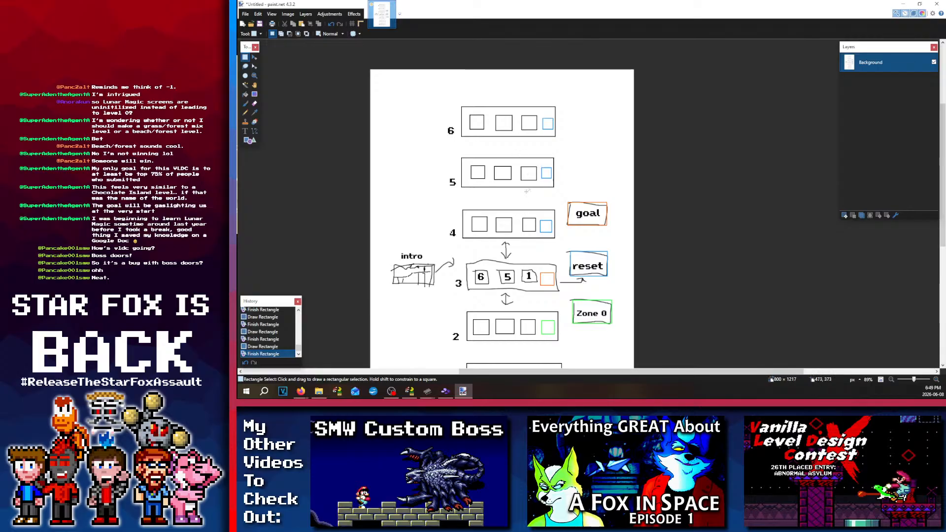
pyautogui.keyDown('ctrl'); pyautogui.scroll(3, 516, 136); pyautogui.keyUp('ctrl')
pyautogui.scroll(-1, 515, 239)
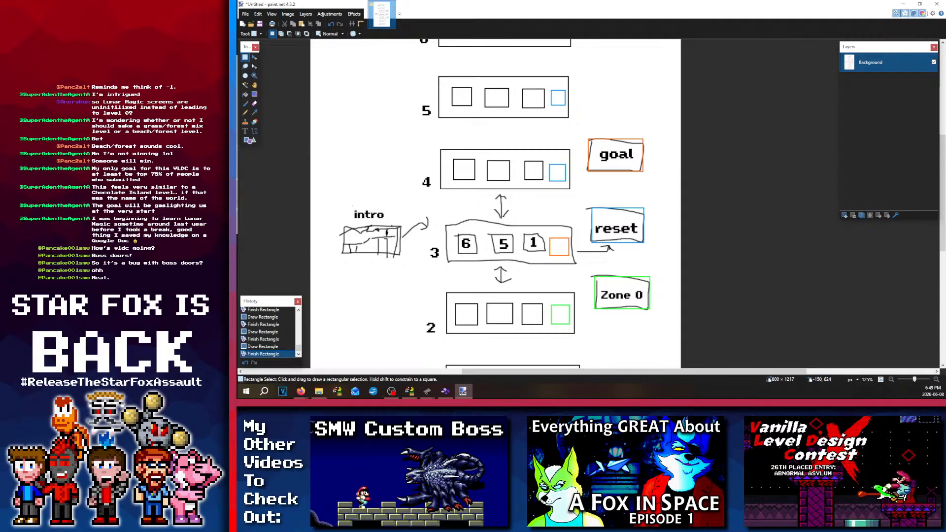
# Step: Recolor the outline of zone 4's second door square purple with the Paint Bucket, toggling the fill's antialiasing
pyautogui.click(246, 94)
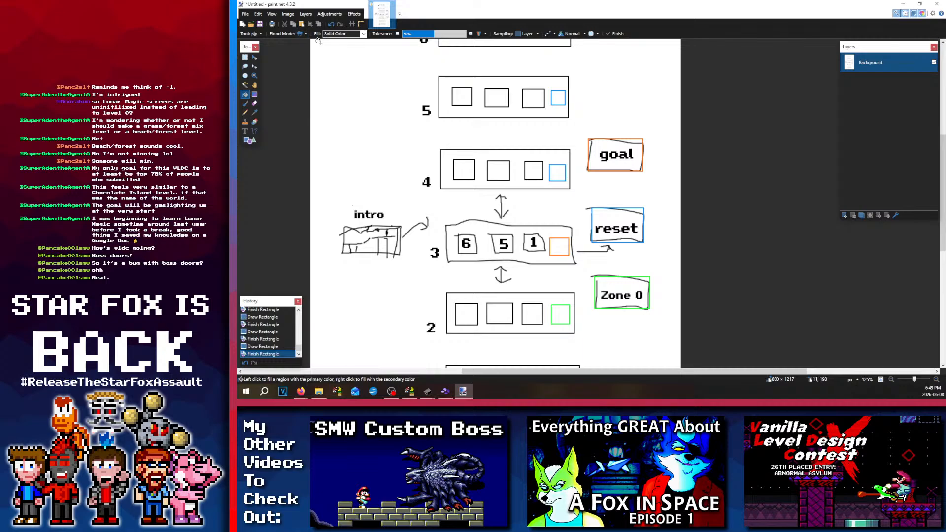
pyautogui.keyDown('ctrl'); pyautogui.scroll(4, 552, 148); pyautogui.keyUp('ctrl')
pyautogui.click(519, 156)
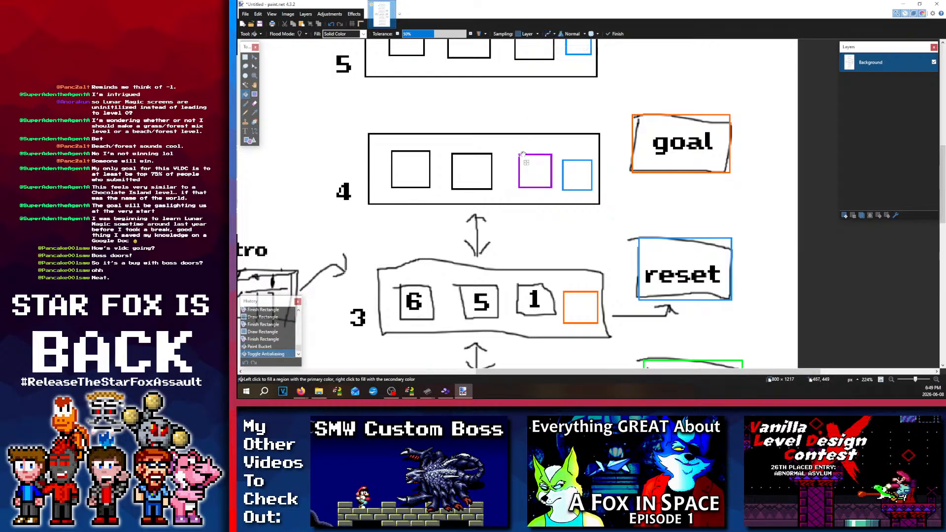
pyautogui.hotkey('ctrl', 'z')
pyautogui.hotkey('ctrl', 'z')
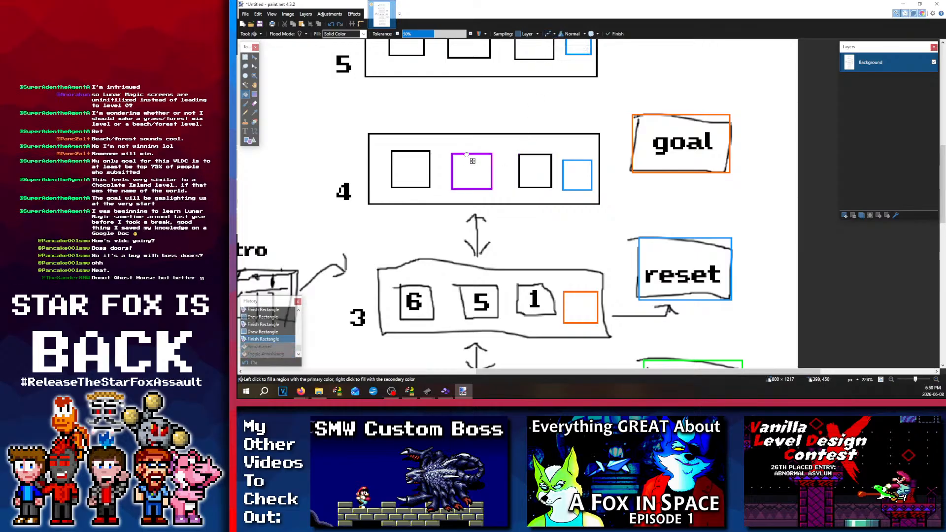
pyautogui.click(466, 153)
pyautogui.click(549, 34)
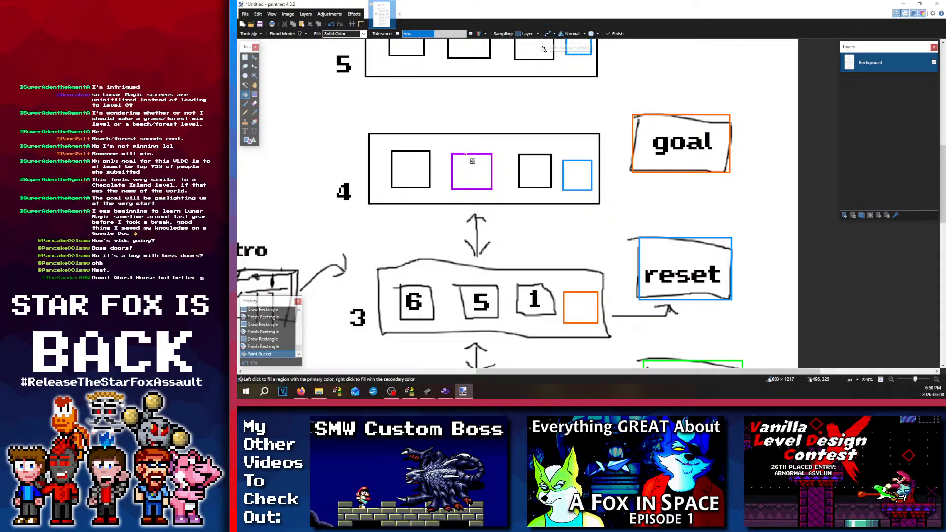
# Step: Fill the outlines of the second door squares in zones 5 and 6 with purple
pyautogui.scroll(3, 499, 158)
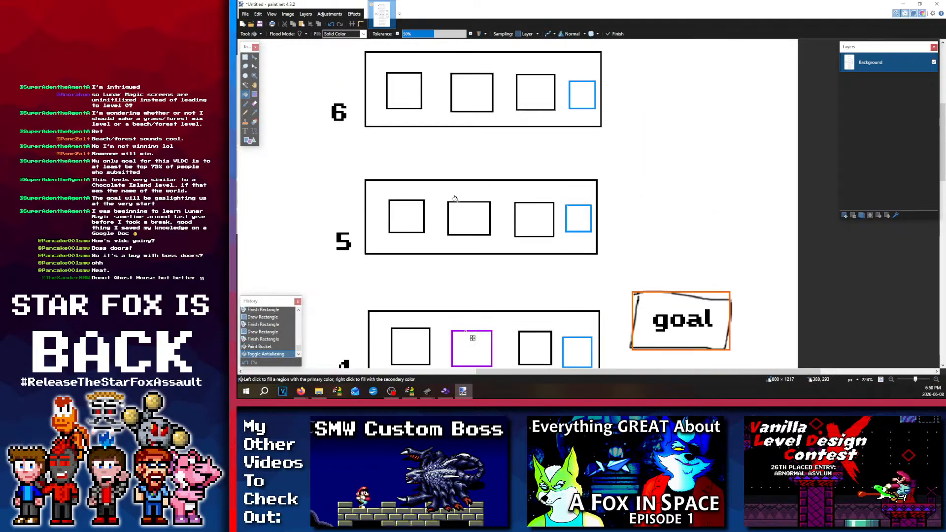
pyautogui.click(455, 202)
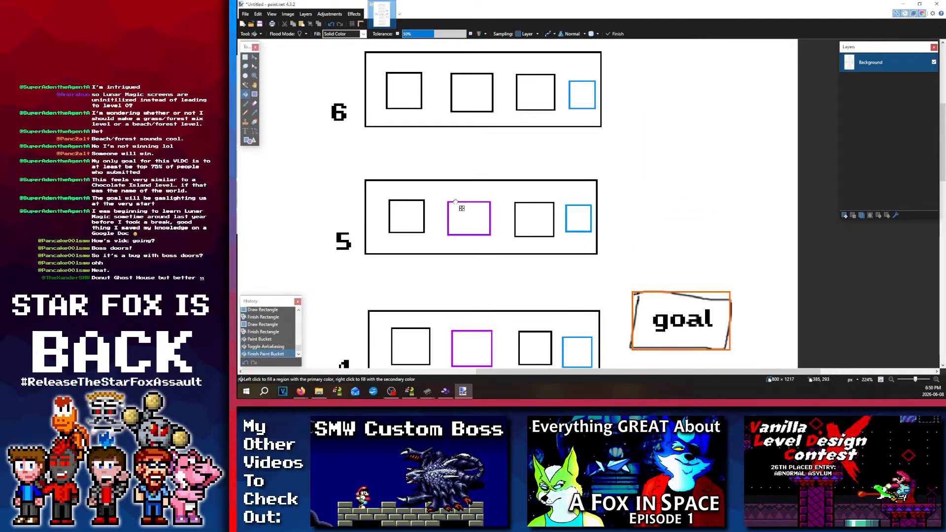
pyautogui.click(451, 77)
pyautogui.scroll(4, 471, 136)
# Step: Recolor the outlines of zone 3's door labeled 5 and zone 2's second door square purple
pyautogui.scroll(-8, 472, 135)
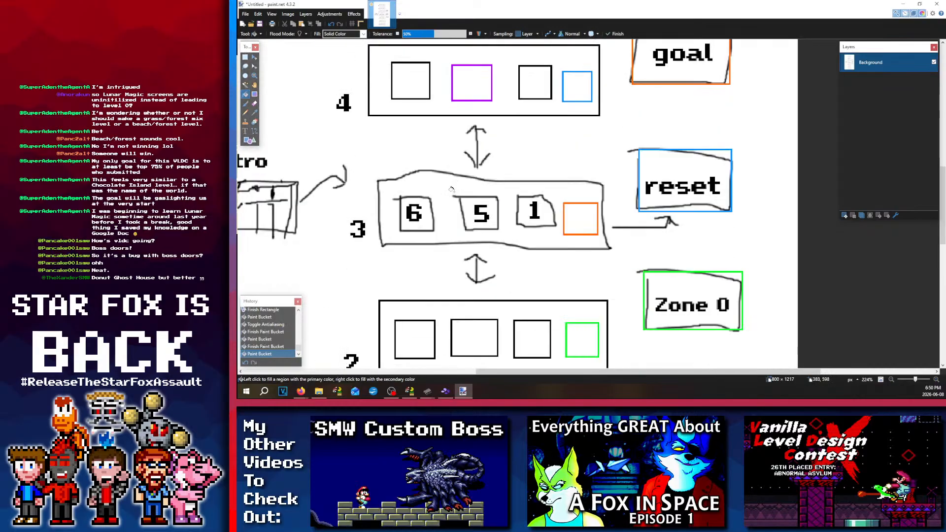
pyautogui.click(463, 200)
pyautogui.scroll(-2, 461, 200)
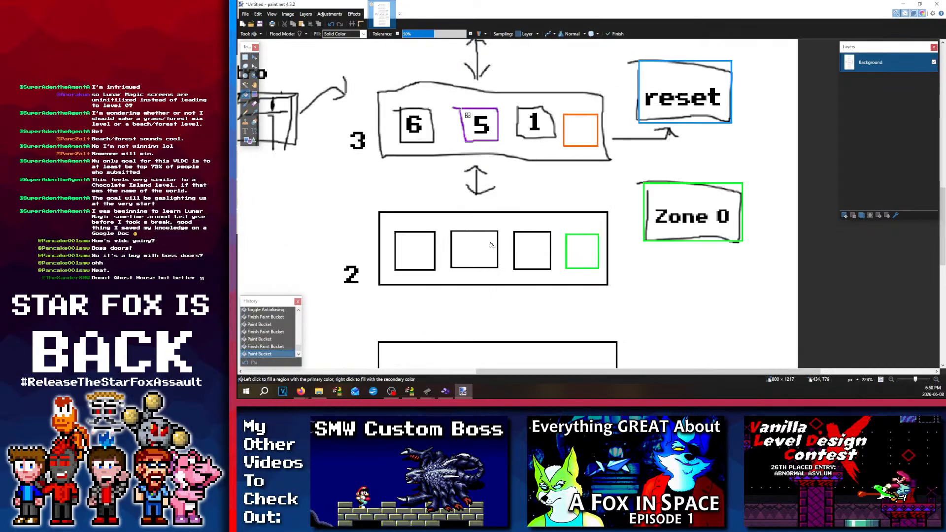
pyautogui.click(462, 232)
# Step: Fill the outlines of the second door squares in zones 1 and 0 with purple
pyautogui.scroll(-1, 465, 237)
pyautogui.scroll(-3, 475, 245)
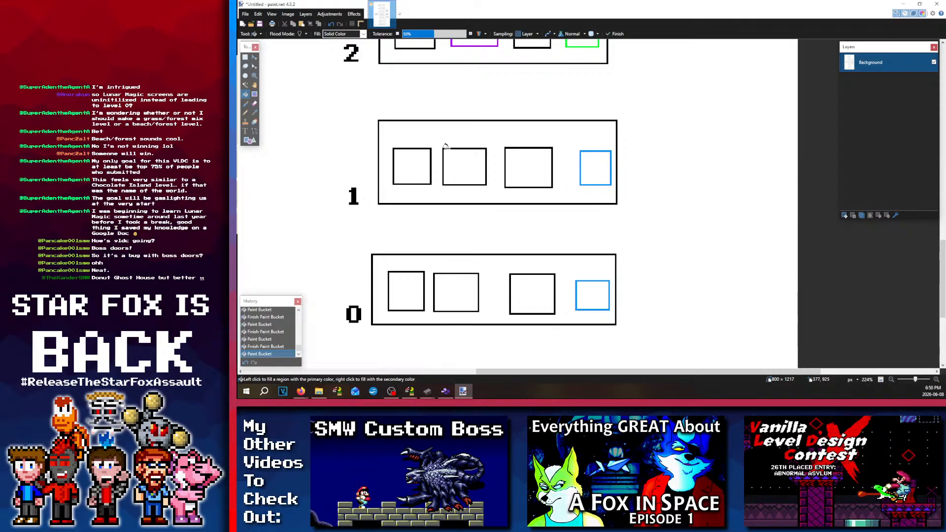
pyautogui.click(445, 148)
pyautogui.click(446, 269)
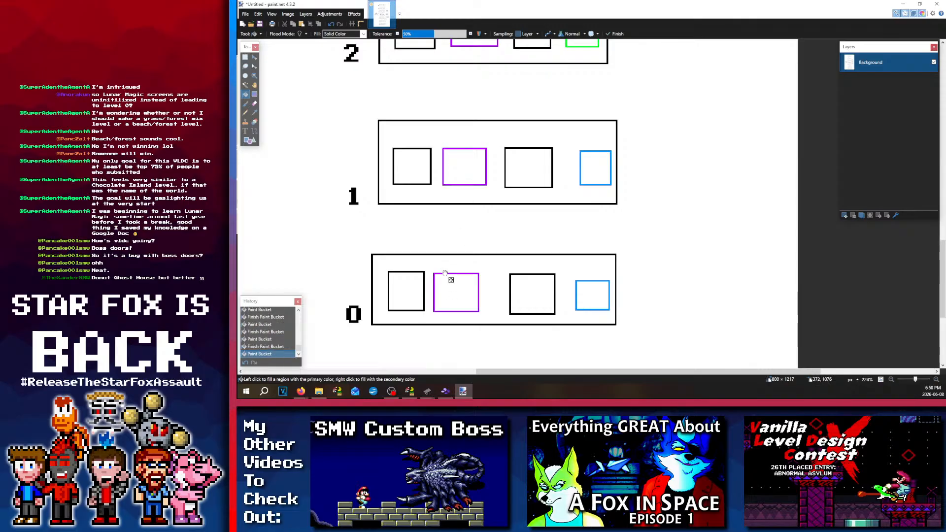
# Step: Switch to Rectangle Select and examine the purple door squares in every zone, ending with the whole diagram in view
pyautogui.scroll(6, 512, 261)
pyautogui.scroll(3, 491, 247)
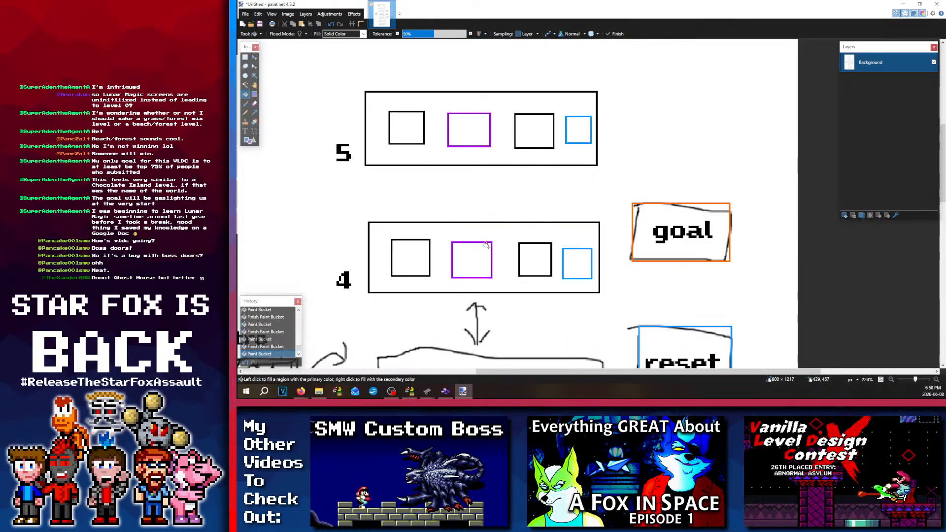
pyautogui.click(245, 58)
pyautogui.scroll(-3, 481, 198)
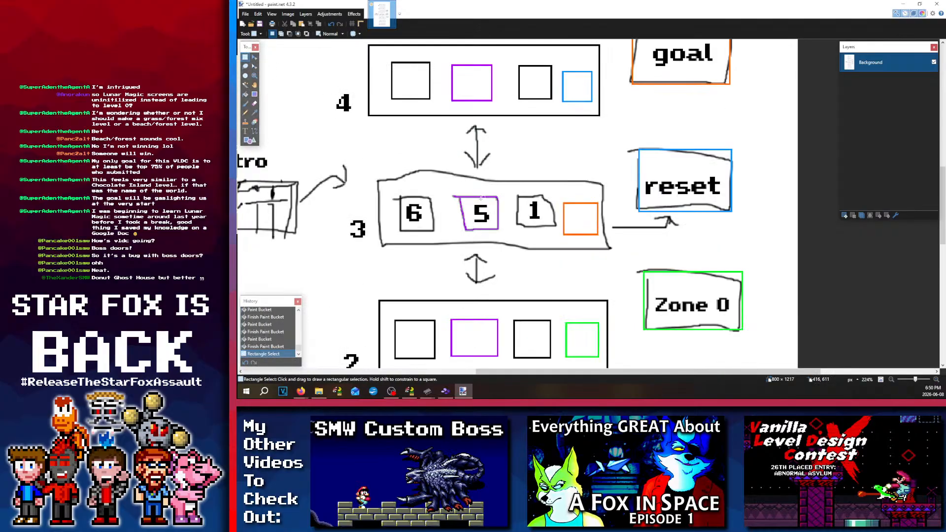
pyautogui.scroll(-1, 481, 197)
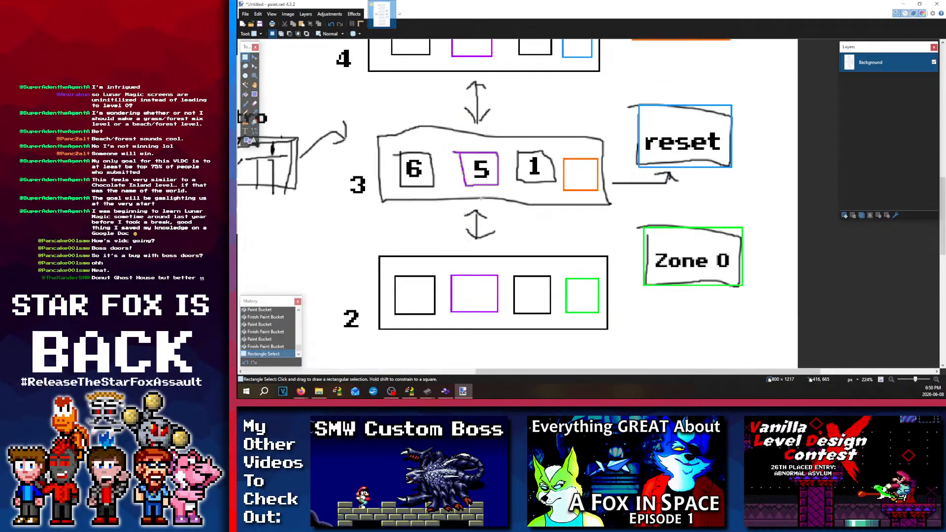
pyautogui.scroll(2, 481, 198)
pyautogui.scroll(8, 481, 197)
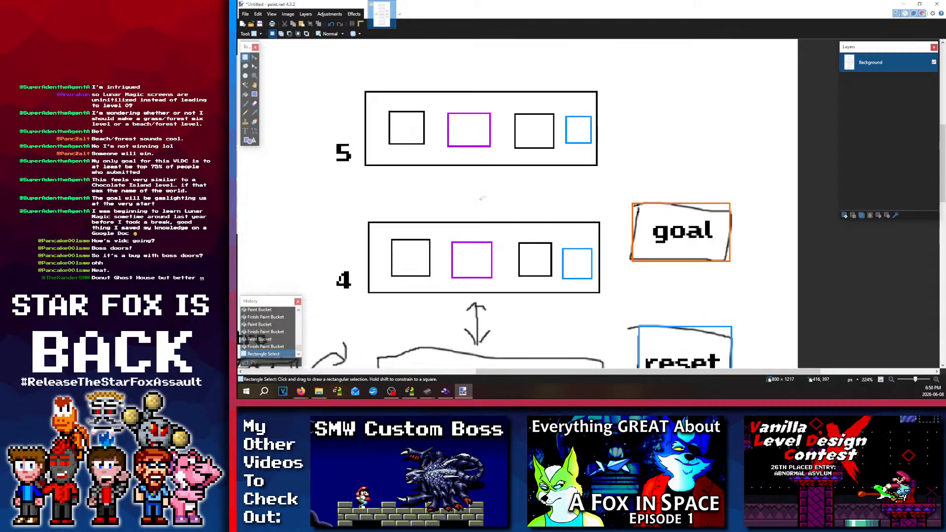
pyautogui.scroll(-3, 481, 198)
pyautogui.scroll(-4, 481, 199)
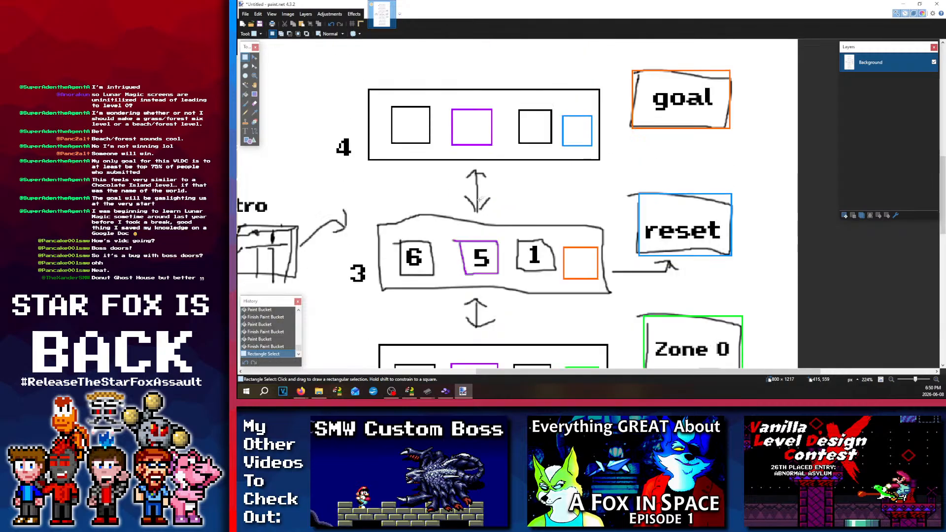
pyautogui.keyDown('ctrl'); pyautogui.scroll(-2, 480, 199); pyautogui.keyUp('ctrl')
pyautogui.scroll(-1, 471, 202)
pyautogui.keyDown('ctrl'); pyautogui.scroll(-1, 471, 201); pyautogui.keyUp('ctrl')
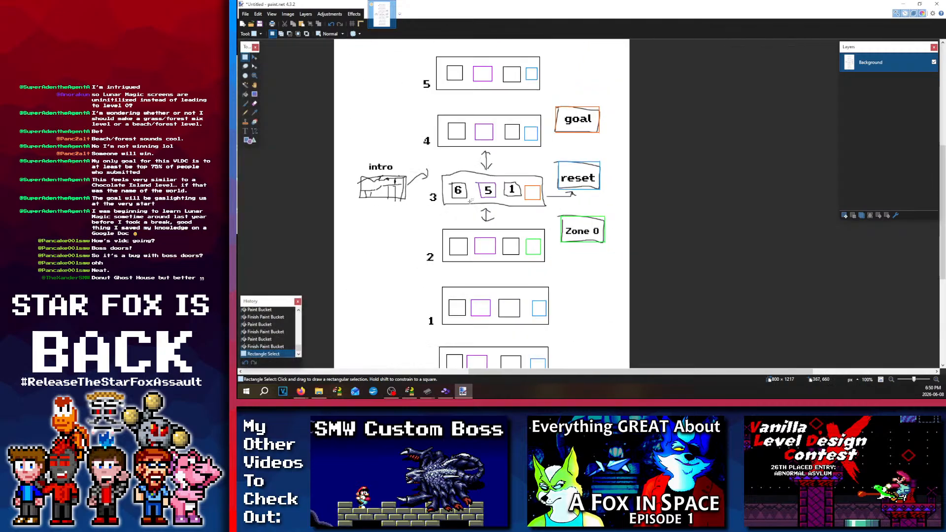
pyautogui.scroll(-2, 471, 201)
pyautogui.scroll(2, 511, 241)
pyautogui.keyDown('ctrl'); pyautogui.scroll(-2, 580, 215); pyautogui.keyUp('ctrl')
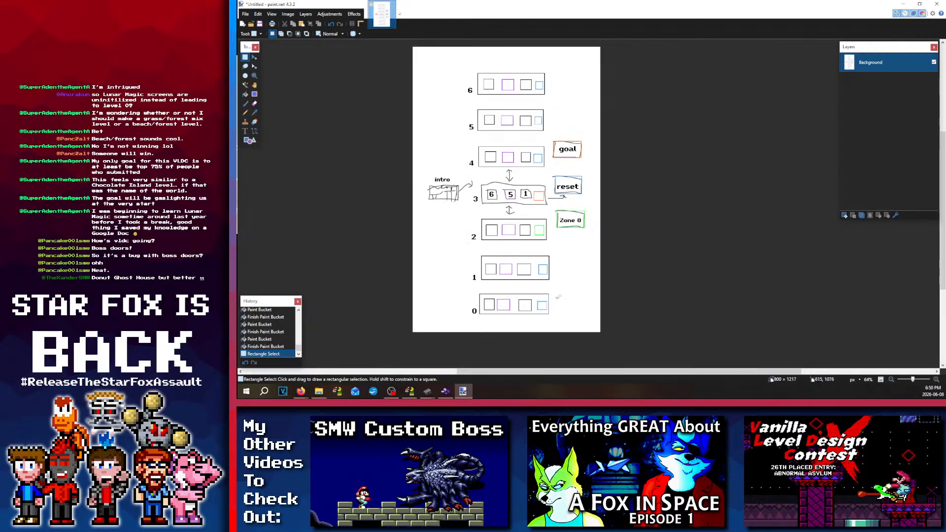
# Step: Examine the door rows more closely, comparing the upper zones 6 to 4 with the lower zones 2 to 0
pyautogui.keyDown('ctrl'); pyautogui.scroll(1, 589, 145); pyautogui.keyUp('ctrl')
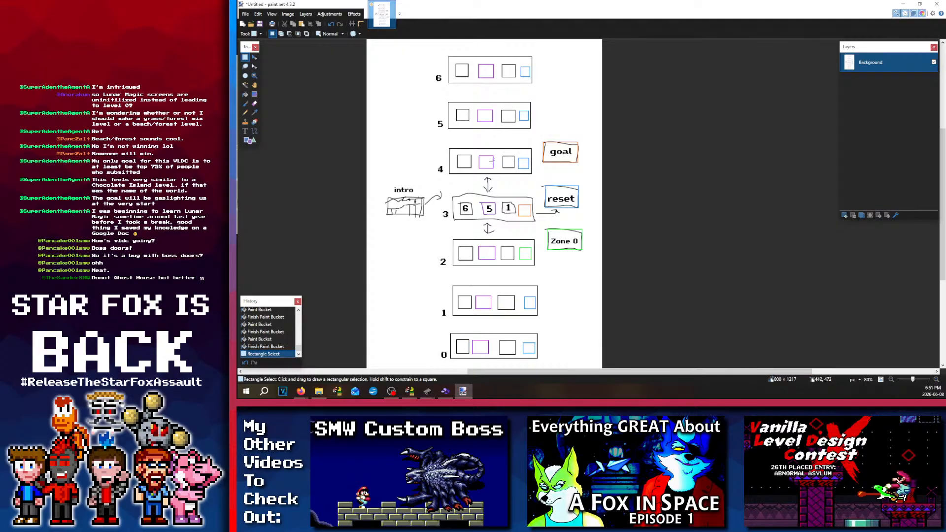
pyautogui.keyDown('ctrl'); pyautogui.scroll(3, 491, 161); pyautogui.keyUp('ctrl')
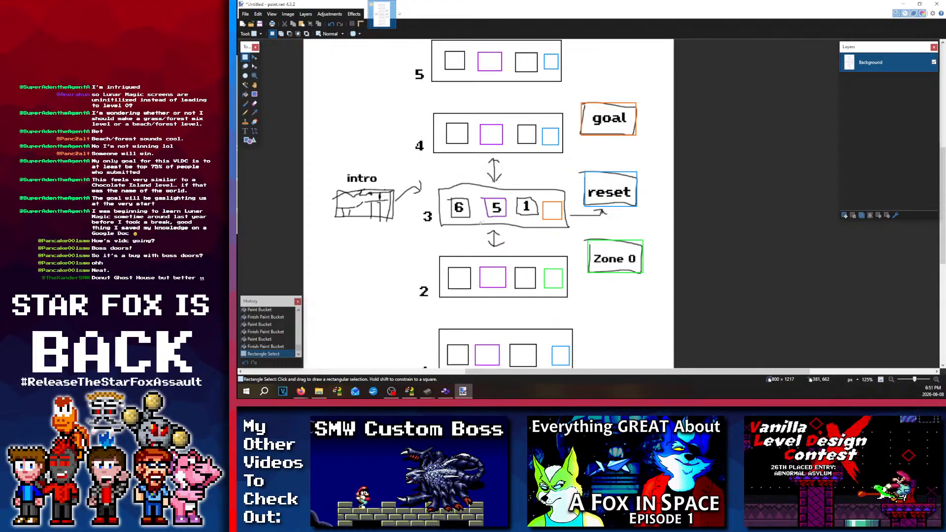
pyautogui.scroll(-1, 481, 223)
pyautogui.scroll(3, 481, 164)
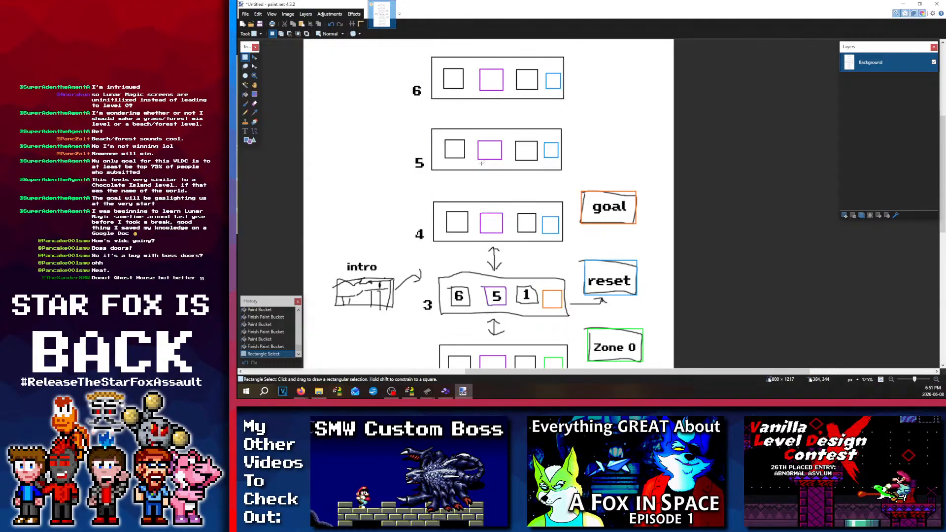
pyautogui.scroll(3, 482, 164)
pyautogui.scroll(-8, 486, 207)
pyautogui.scroll(1, 489, 245)
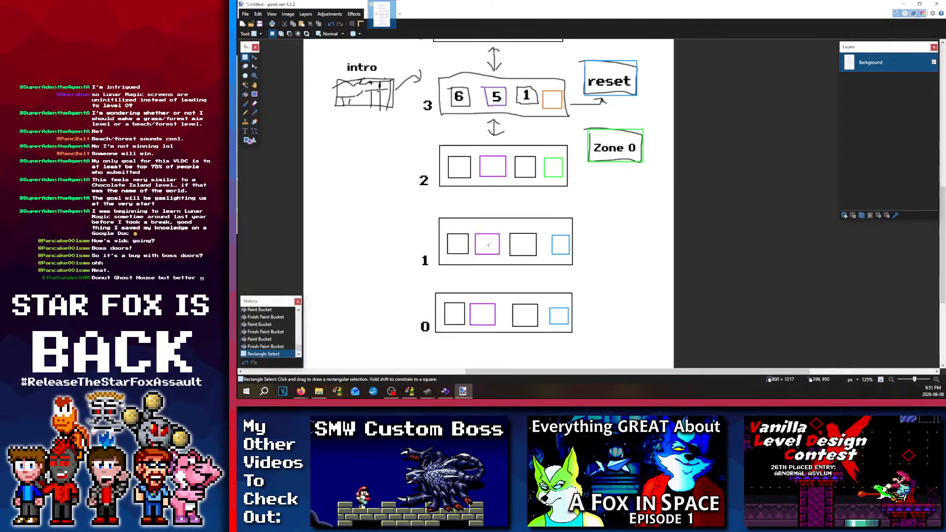
pyautogui.scroll(5, 492, 236)
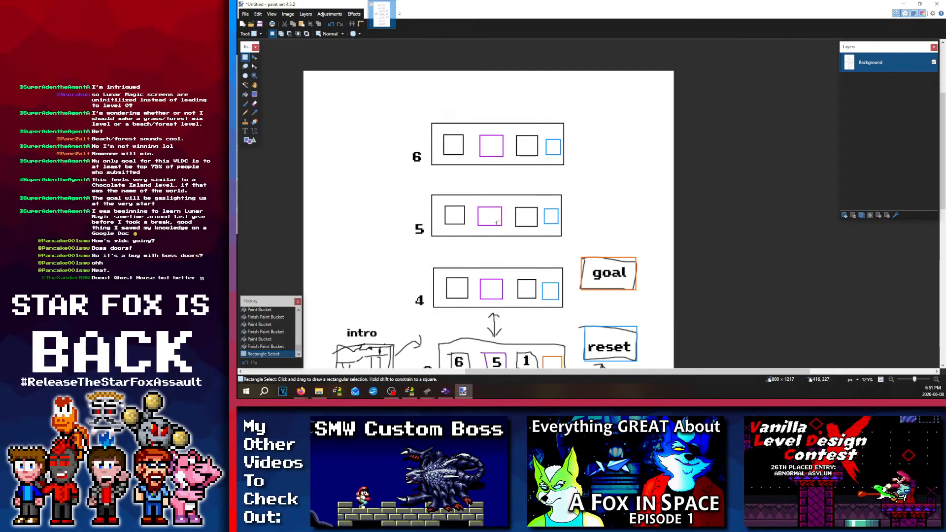
pyautogui.scroll(-6, 497, 222)
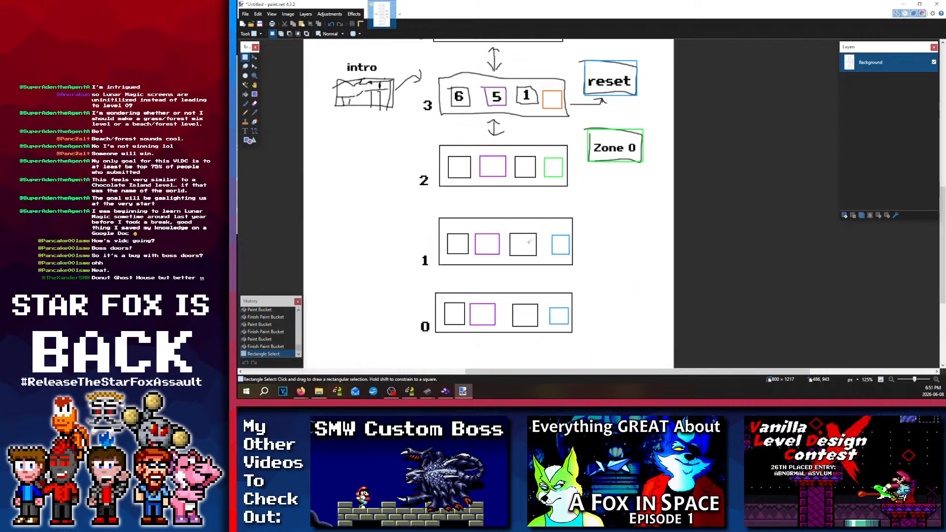
pyautogui.scroll(4, 533, 274)
pyautogui.scroll(3, 532, 274)
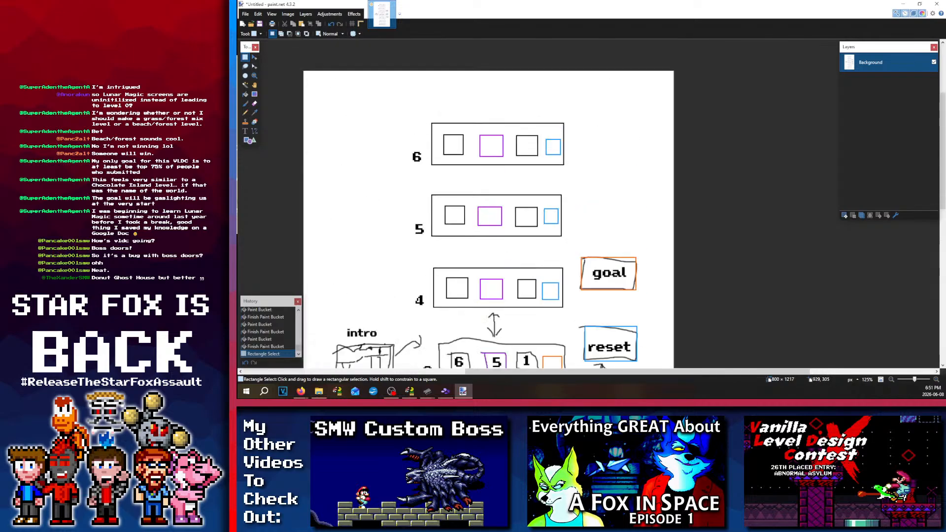
# Step: Switch focus to Firefox and review the visible zone diagram, comparing each zone's doors with the goal, reset and Zone 0 boxes
pyautogui.hotkey('alt', 'Tab')
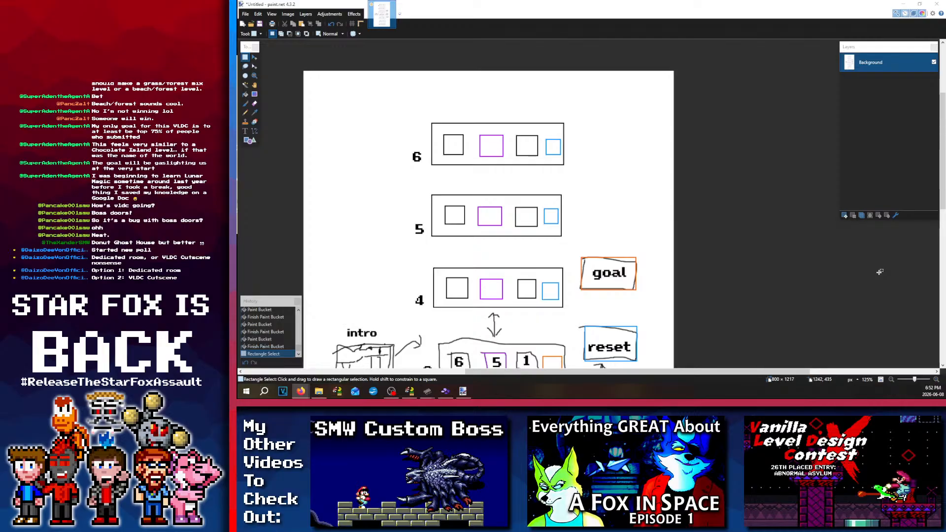
pyautogui.scroll(-3, 485, 240)
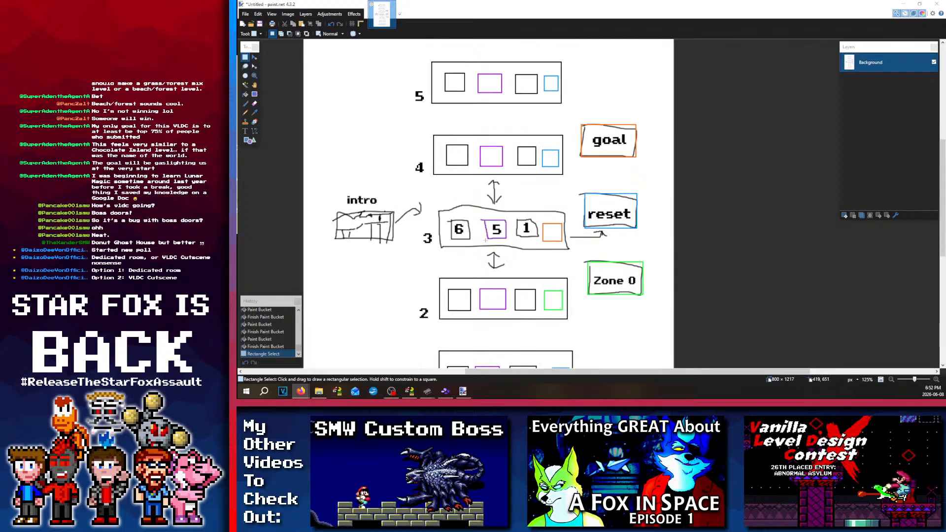
pyautogui.scroll(3, 485, 240)
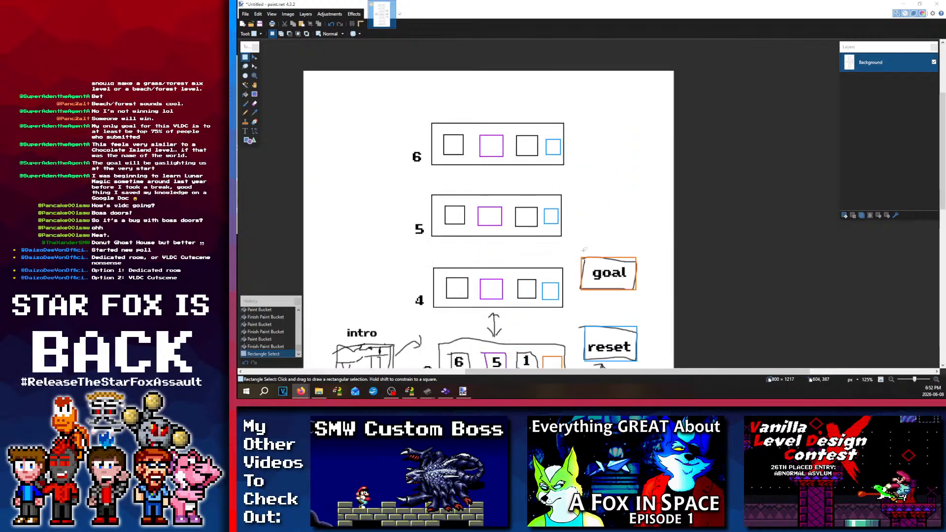
pyautogui.scroll(-3, 494, 207)
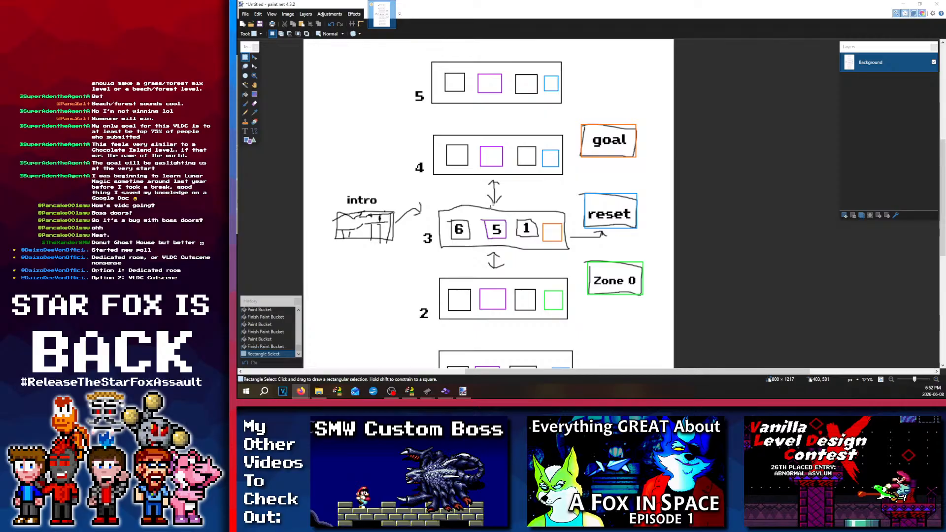
pyautogui.scroll(3, 545, 116)
pyautogui.scroll(-4, 492, 233)
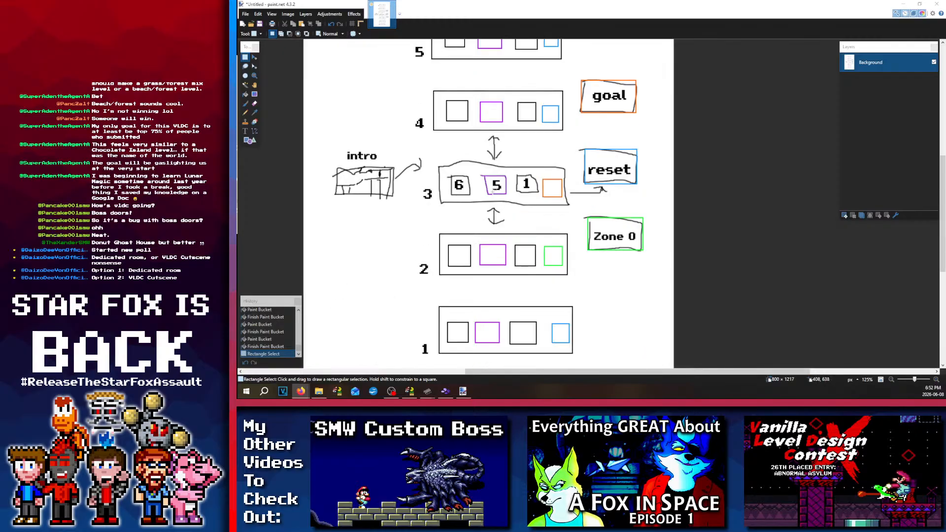
pyautogui.scroll(-3, 493, 232)
pyautogui.scroll(7, 493, 229)
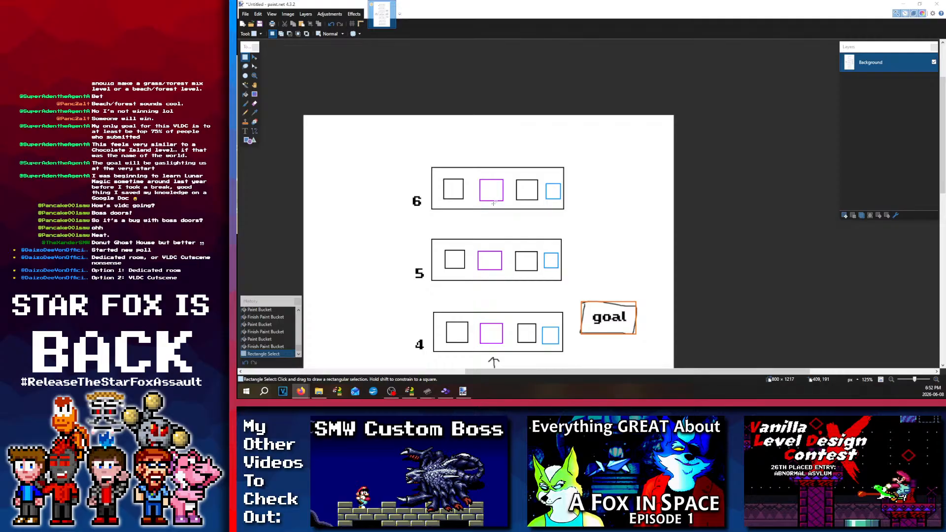
pyautogui.scroll(-4, 493, 203)
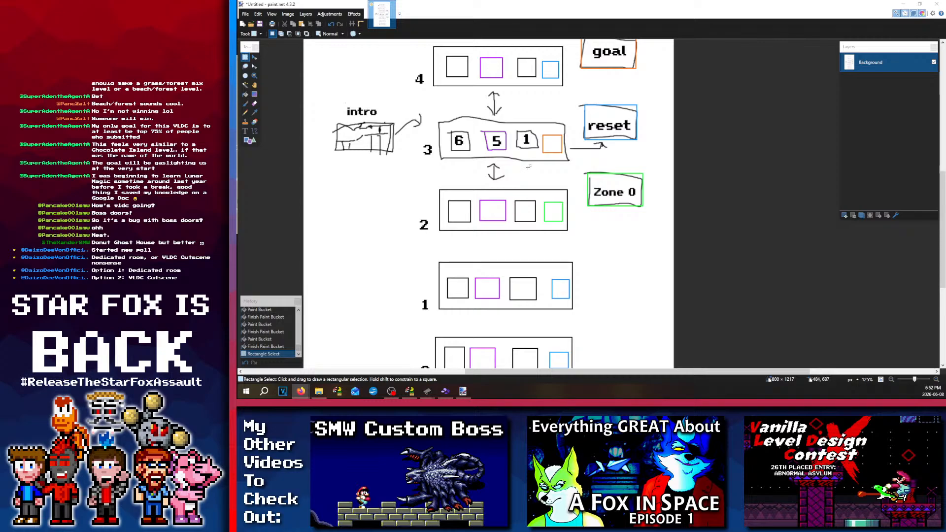
pyautogui.scroll(3, 528, 168)
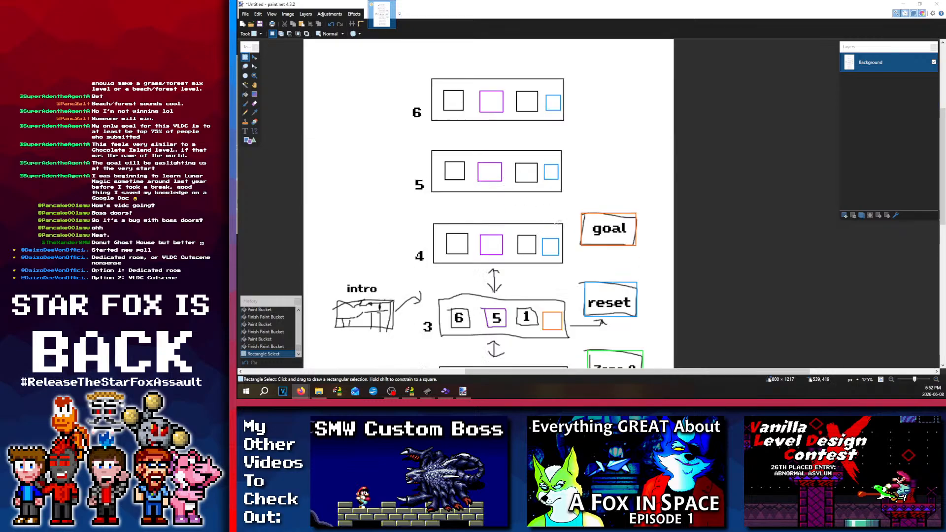
pyautogui.scroll(-4, 557, 223)
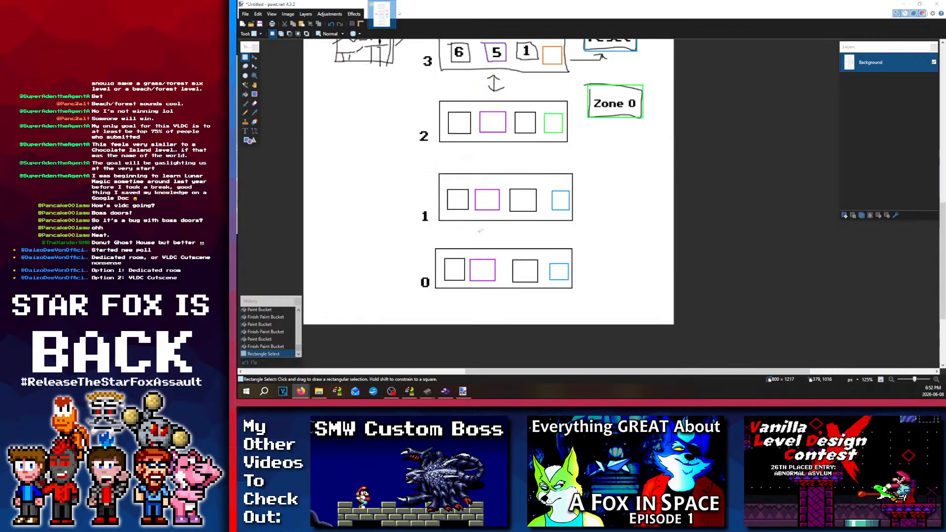
pyautogui.scroll(2, 480, 231)
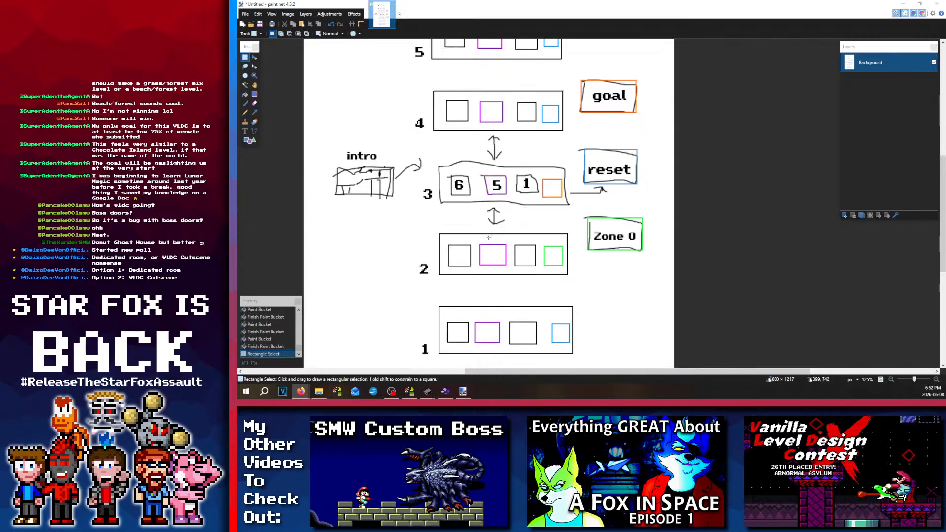
pyautogui.scroll(3, 489, 237)
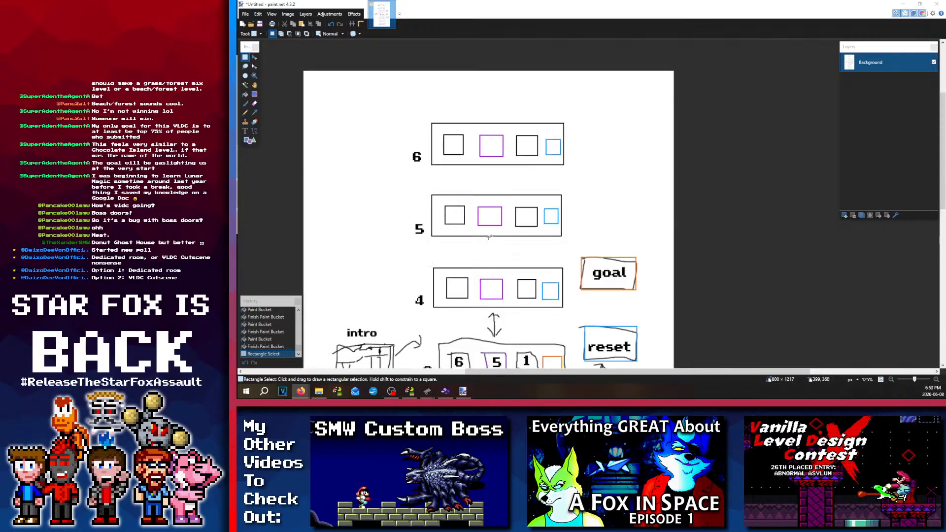
# Step: Copy the purple door square in zone 0 and paste it slightly farther right, centring it better between its neighbours
pyautogui.scroll(-4, 488, 237)
pyautogui.scroll(-2, 488, 237)
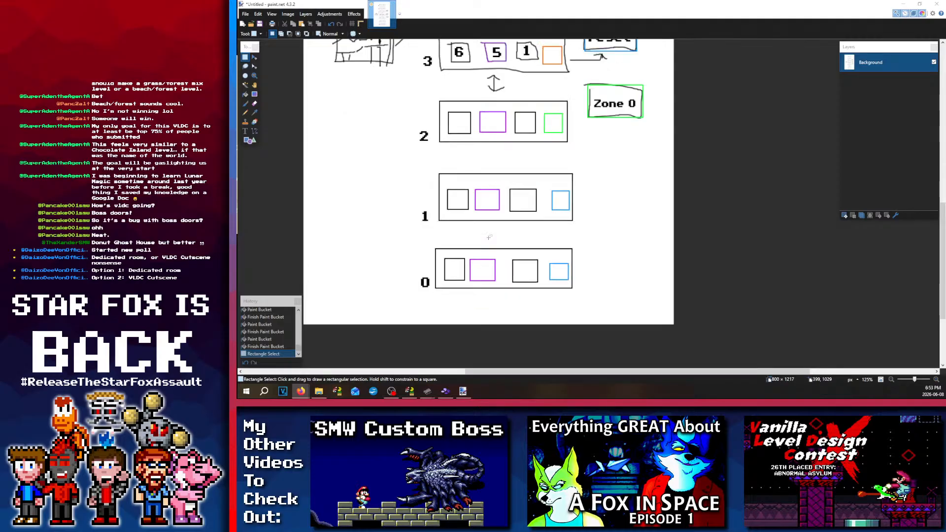
pyautogui.moveTo(496, 283); pyautogui.dragTo(465, 255)
pyautogui.hotkey('ctrl', 'c')
pyautogui.hotkey('ctrl', 'v')
pyautogui.press('Right')
pyautogui.press('Right')
pyautogui.press('Right')
pyautogui.press('Right')
pyautogui.press('Right')
pyautogui.press('Right')
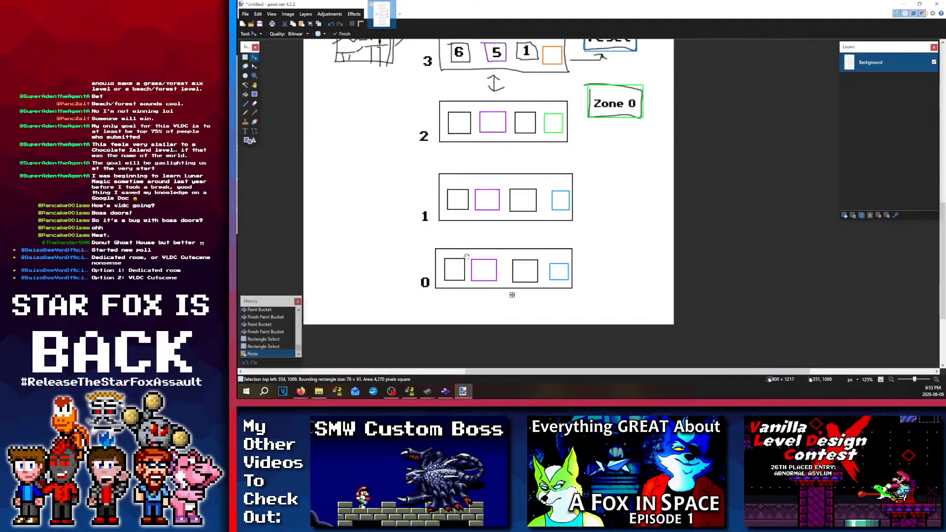
pyautogui.press('Right')
pyautogui.press('Right')
pyautogui.hotkey('ctrl', 'a')
# Step: Examine the door rows of the upper and lower zones, clearing the selection with Rectangle Select
pyautogui.scroll(5, 471, 252)
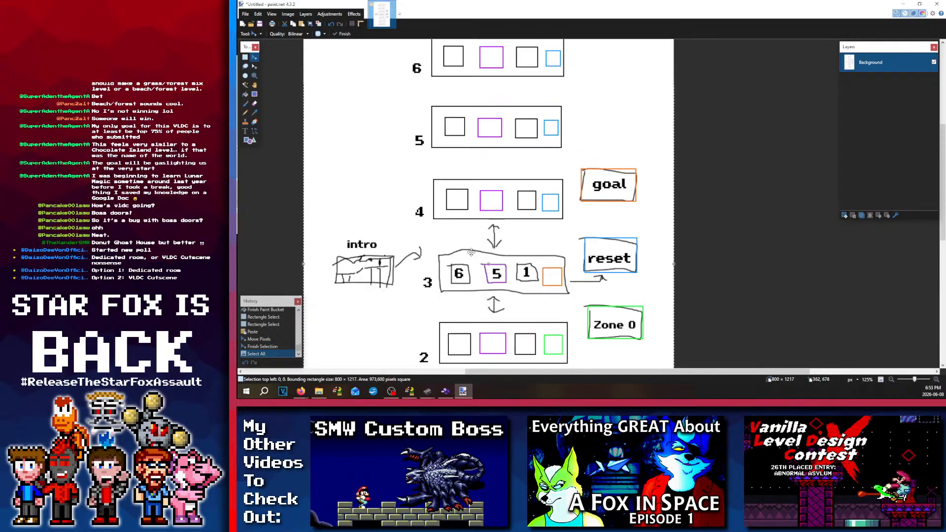
pyautogui.scroll(2, 472, 252)
pyautogui.scroll(-6, 346, 222)
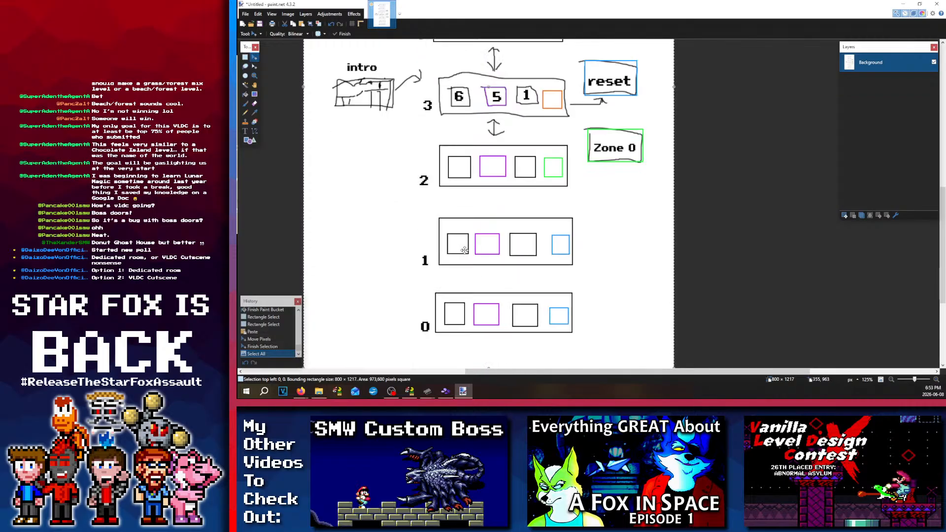
pyautogui.scroll(4, 347, 223)
pyautogui.click(245, 57)
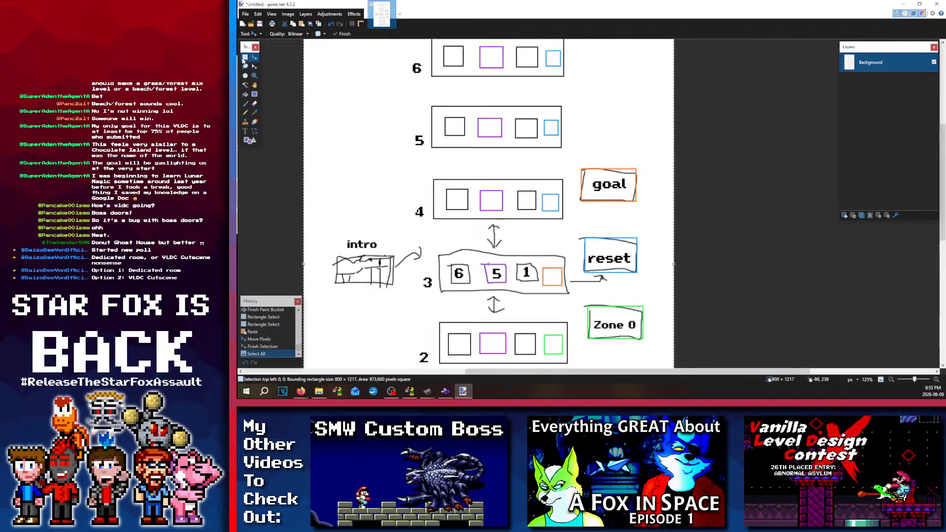
pyautogui.click(411, 155)
pyautogui.keyDown('ctrl'); pyautogui.scroll(-4, 440, 180); pyautogui.keyUp('ctrl')
pyautogui.keyDown('ctrl'); pyautogui.scroll(2, 476, 270); pyautogui.keyUp('ctrl')
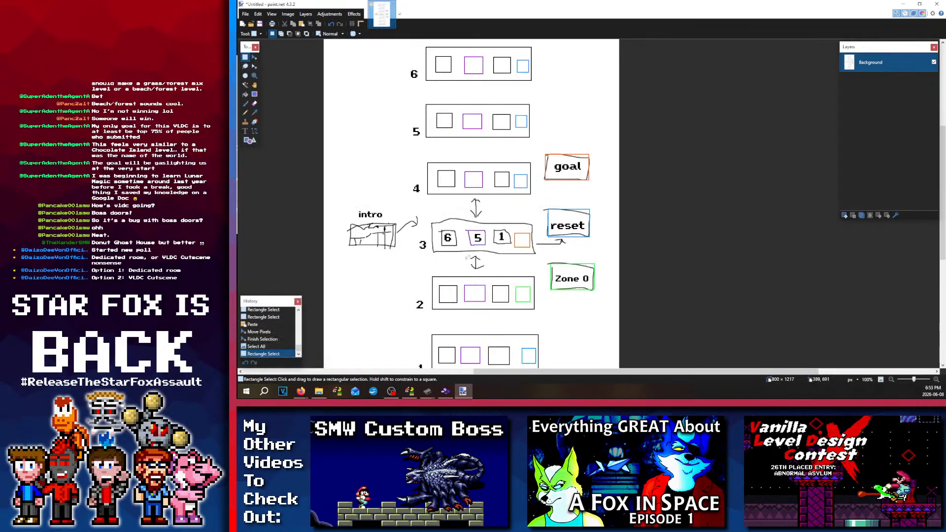
pyautogui.scroll(-3, 466, 257)
# Step: Switch to the Text tool and compare the empty door squares across zones 6 to 0 with zone 3's numbered doors
pyautogui.click(245, 131)
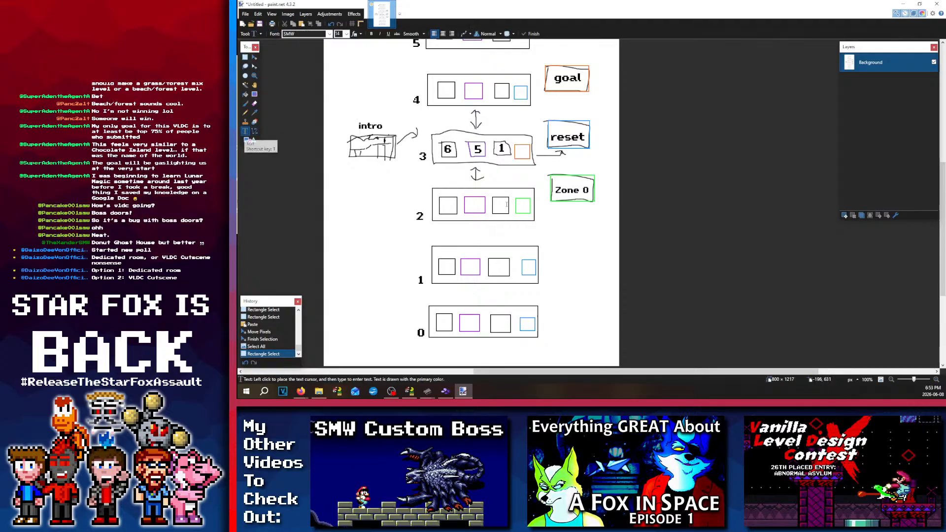
pyautogui.scroll(3, 458, 220)
pyautogui.scroll(2, 414, 148)
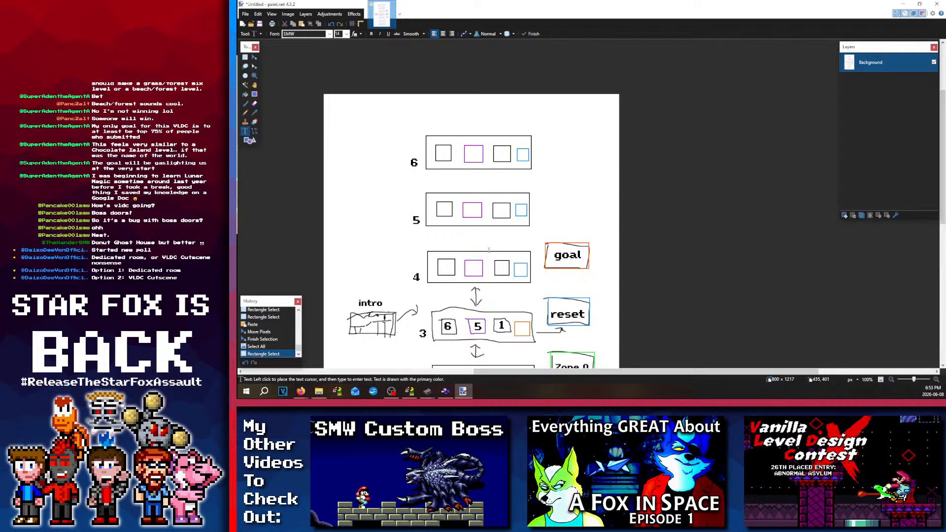
pyautogui.scroll(-3, 489, 250)
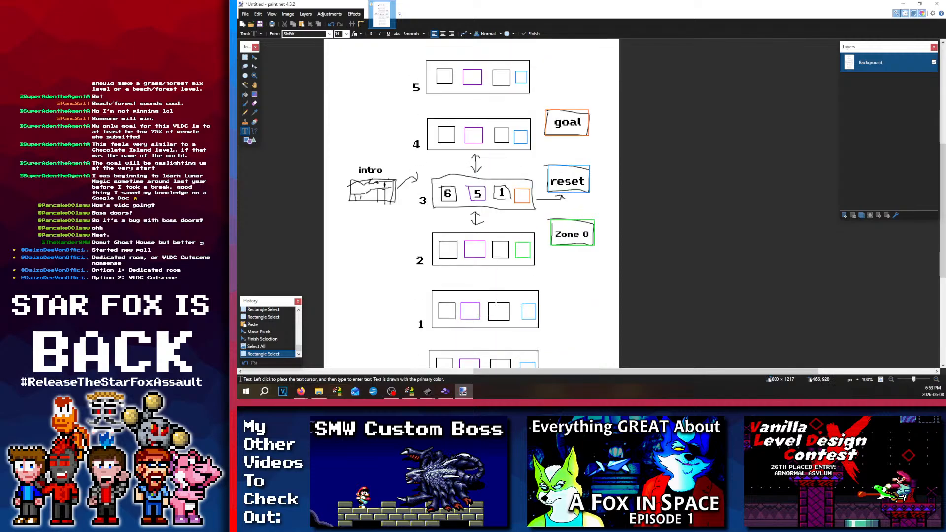
pyautogui.scroll(2, 435, 108)
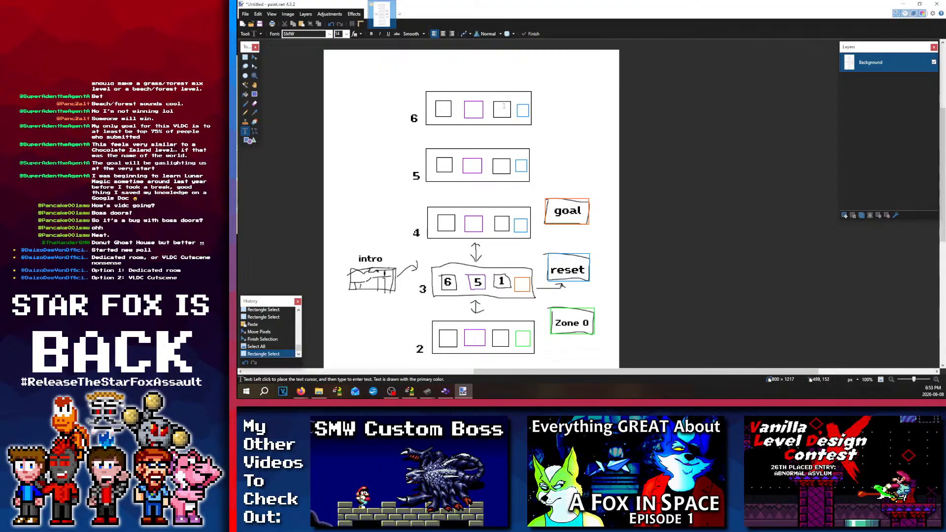
pyautogui.scroll(-4, 483, 147)
pyautogui.scroll(3, 473, 143)
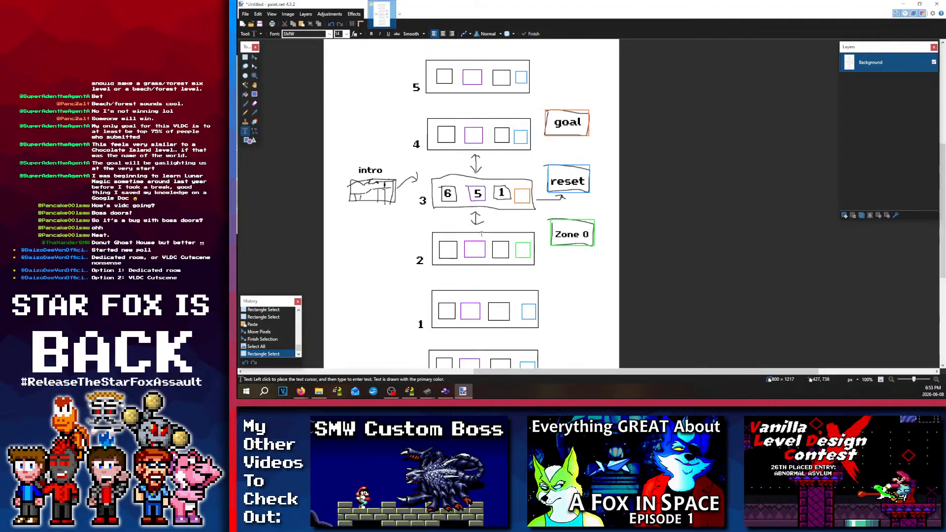
pyautogui.scroll(-4, 464, 139)
pyautogui.scroll(3, 464, 139)
pyautogui.scroll(2, 472, 72)
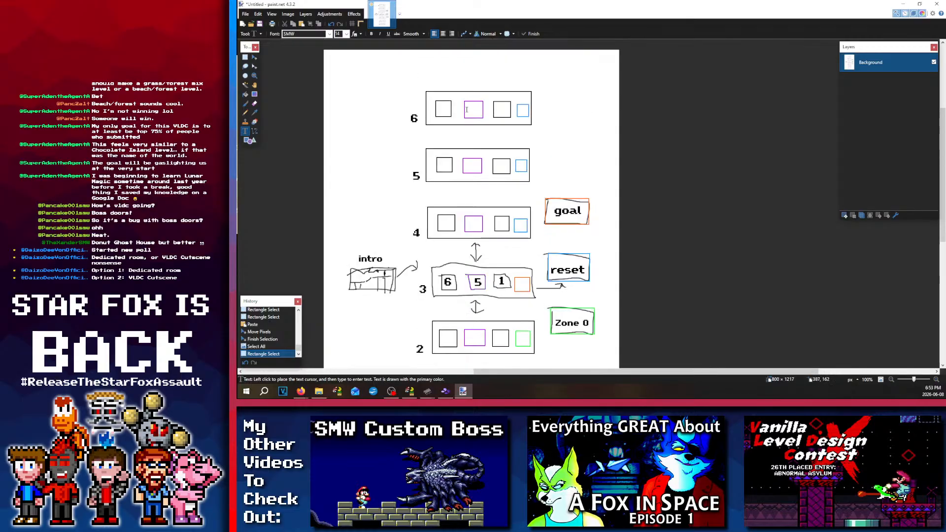
pyautogui.scroll(-3, 469, 181)
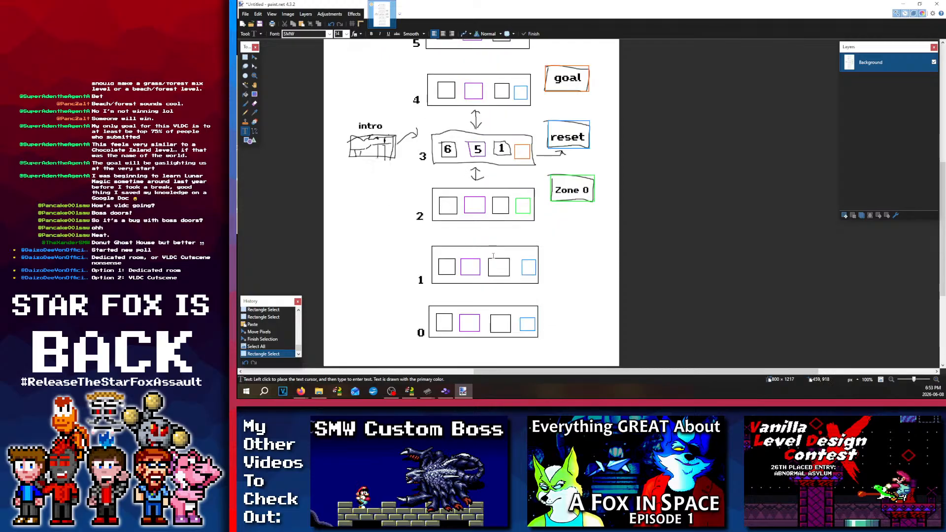
pyautogui.scroll(2, 493, 253)
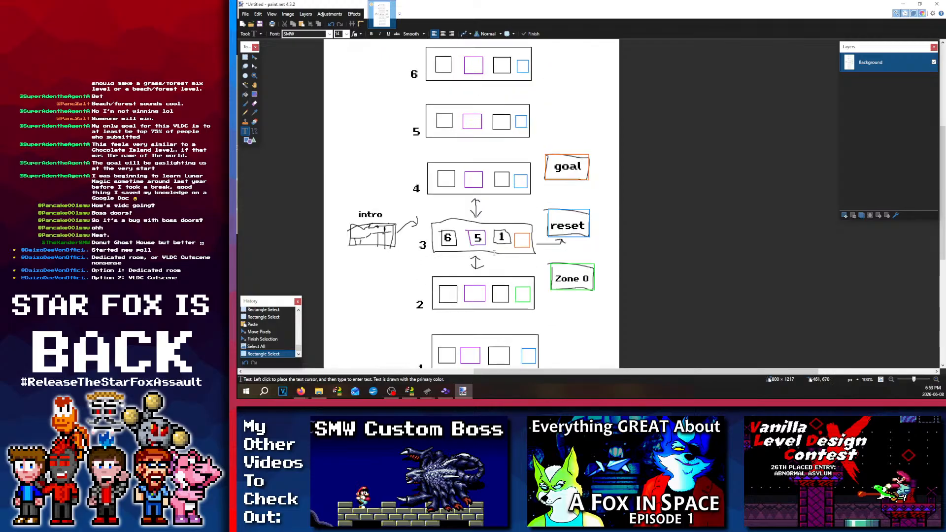
pyautogui.scroll(2, 494, 253)
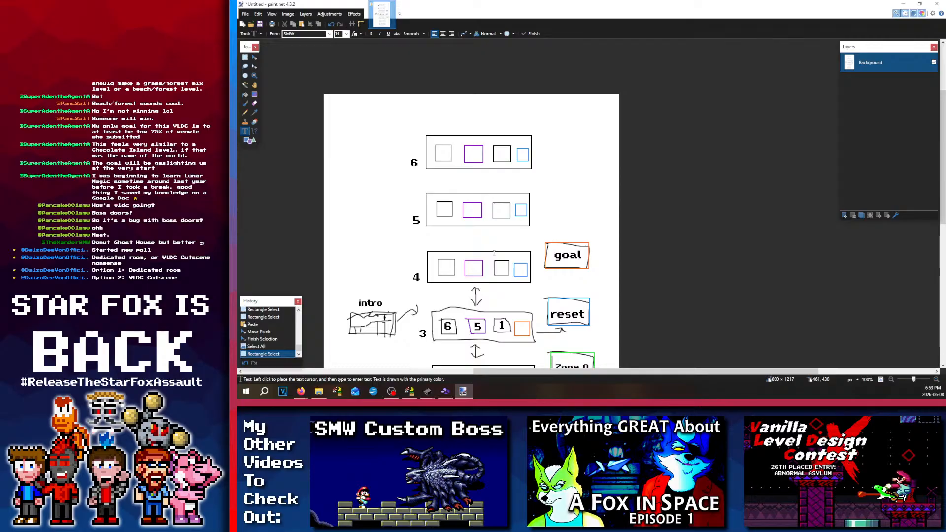
pyautogui.scroll(-1, 465, 205)
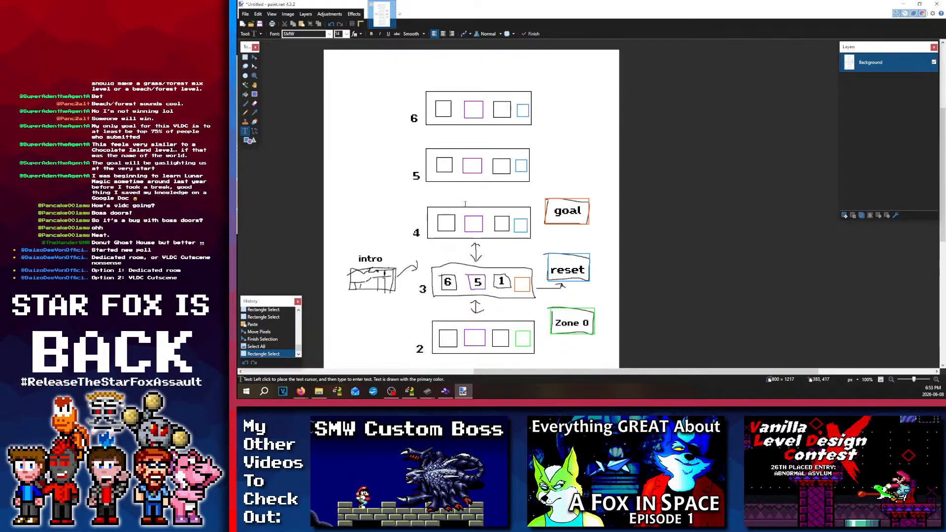
# Step: Select the full-height area holding the intro and all zone rows, and shift a pasted copy 30 px left
pyautogui.click(245, 57)
pyautogui.keyDown('ctrl'); pyautogui.scroll(-2, 480, 171); pyautogui.keyUp('ctrl')
pyautogui.scroll(-1, 502, 332)
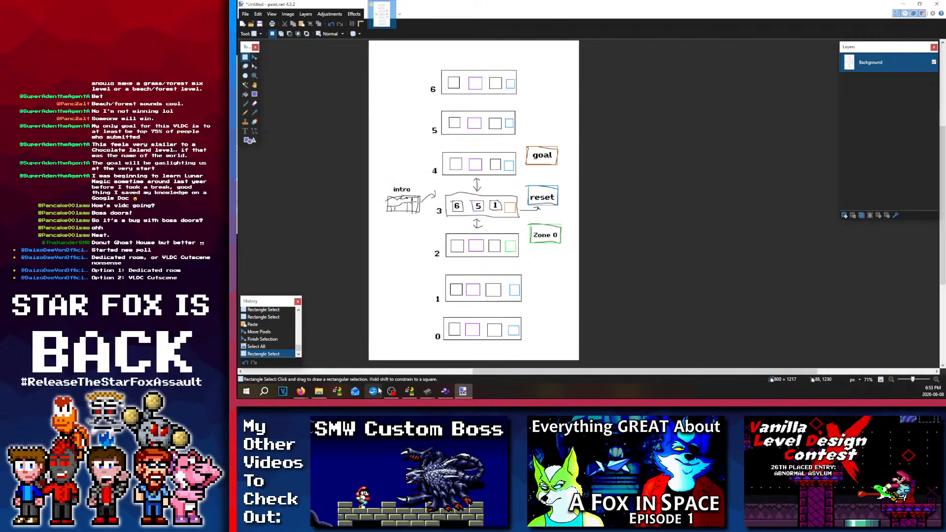
pyautogui.moveTo(364, 364); pyautogui.dragTo(524, 24)
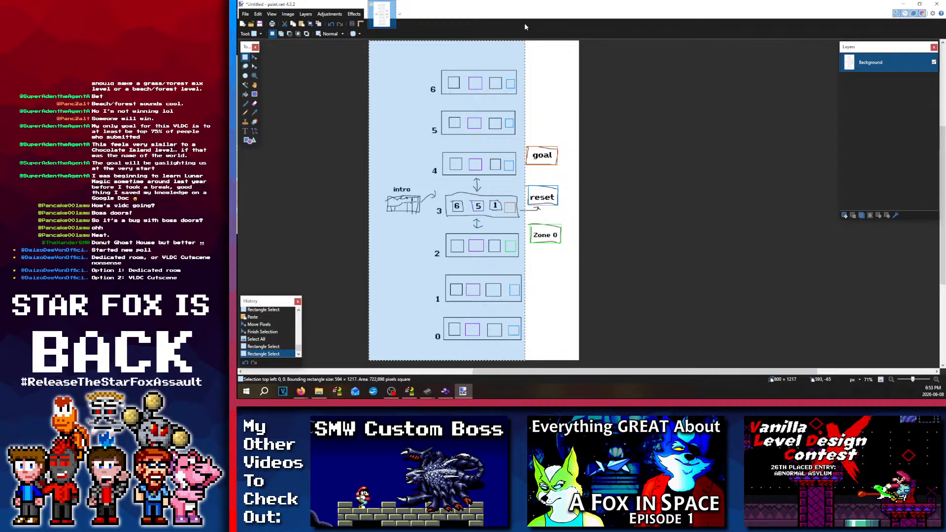
pyautogui.hotkey('ctrl', 'v')
pyautogui.press('Left')
pyautogui.press('Left')
pyautogui.press('Left')
pyautogui.press('Left')
pyautogui.press('Left')
pyautogui.press('Left')
pyautogui.press('Left')
pyautogui.press('Left')
pyautogui.press('Left')
pyautogui.press('Left')
pyautogui.press('Left')
pyautogui.press('Left')
pyautogui.press('Left')
pyautogui.press('Left')
pyautogui.press('Left')
pyautogui.press('Left')
pyautogui.press('Left')
pyautogui.press('Left')
pyautogui.press('Left')
pyautogui.press('Left')
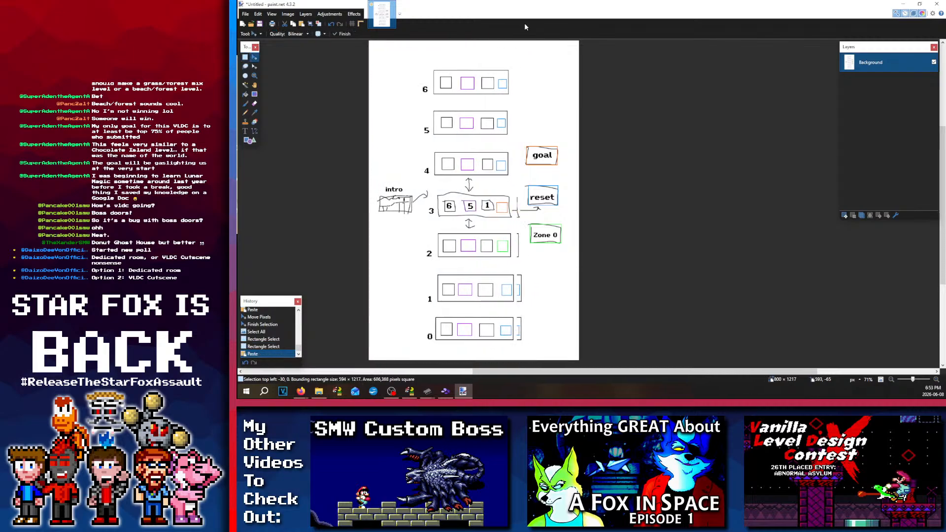
pyautogui.click(245, 57)
# Step: Select a blank strip beside the reset box, stretch it left over the leftover outline fragments beside zones 3 to 0, and deselect
pyautogui.keyDown('ctrl'); pyautogui.scroll(5, 557, 230); pyautogui.keyUp('ctrl')
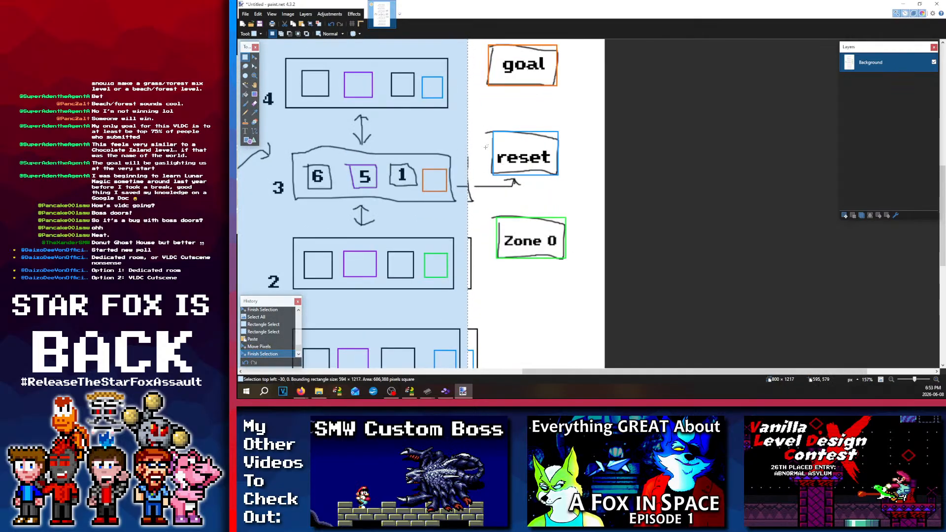
pyautogui.moveTo(489, 139); pyautogui.dragTo(483, 365)
pyautogui.scroll(3, 326, 78)
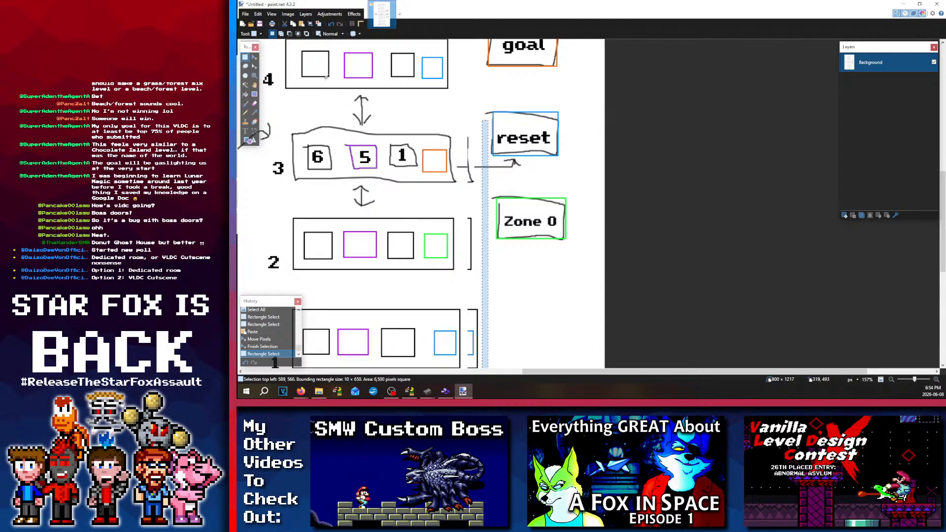
pyautogui.click(254, 57)
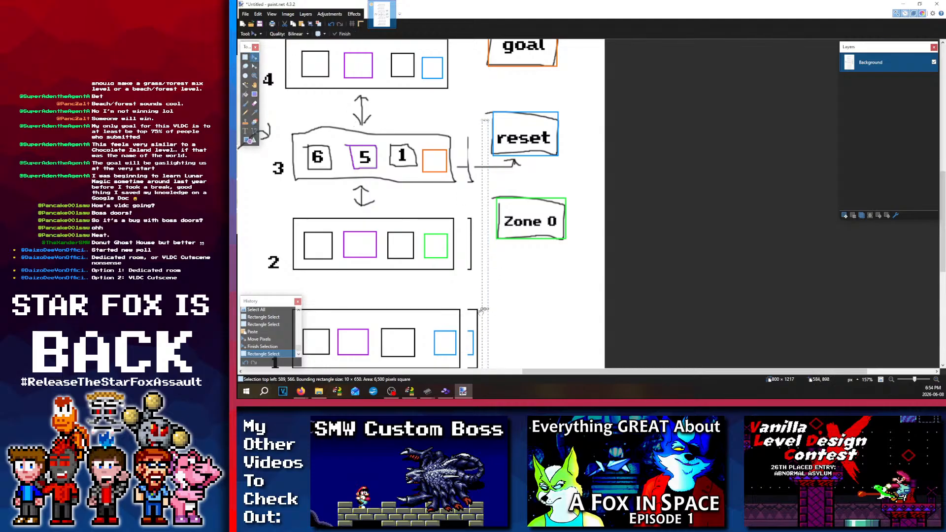
pyautogui.moveTo(482, 317); pyautogui.dragTo(463, 310)
pyautogui.keyDown('ctrl'); pyautogui.scroll(-4, 373, 230); pyautogui.keyUp('ctrl')
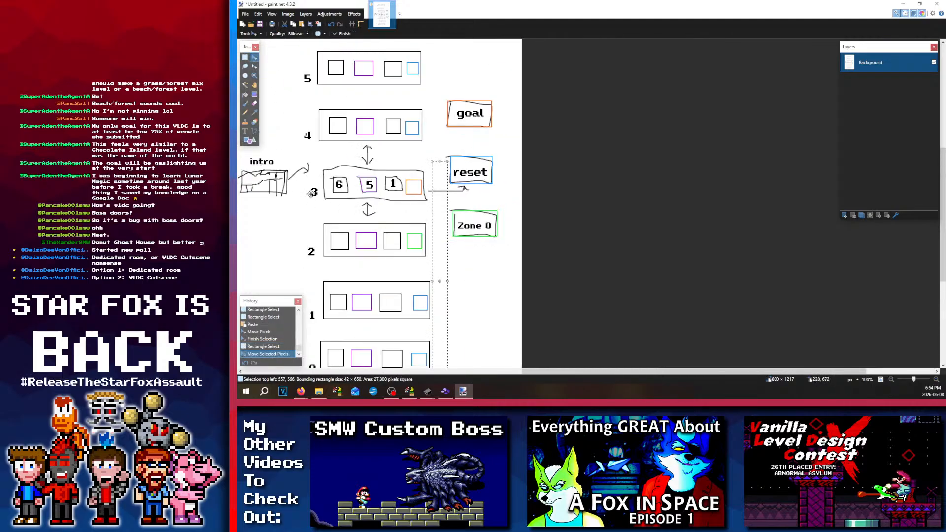
pyautogui.press('s')
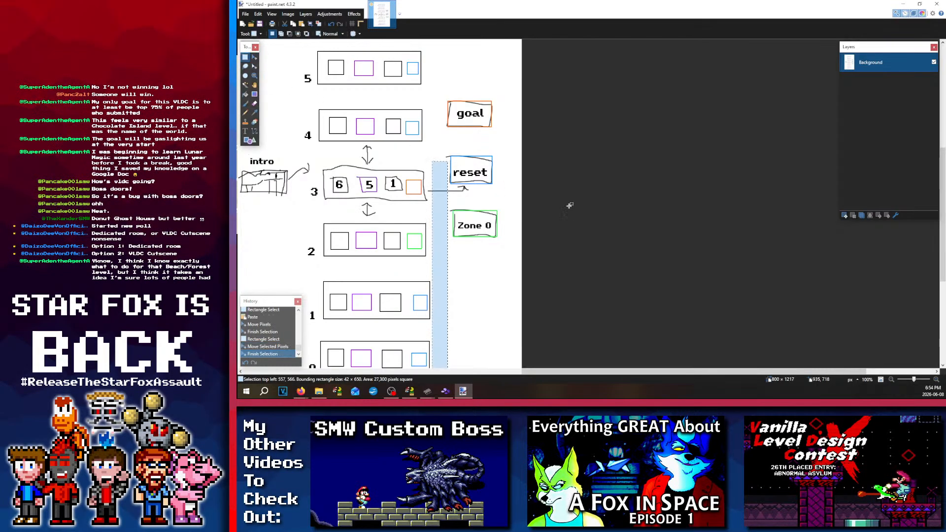
pyautogui.hotkey('ctrl', 'd')
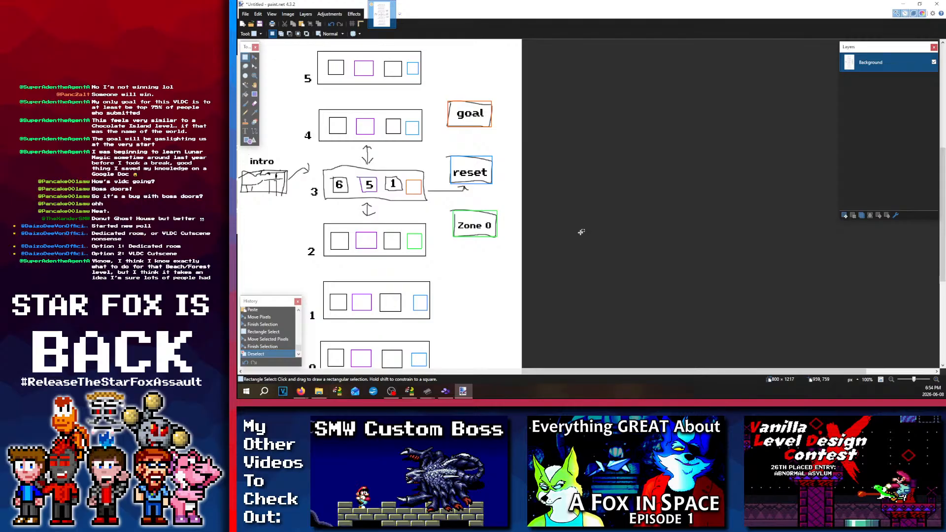
# Step: Examine the cleaned-up layout from zone 6 down to zone 0, including the spacing of the goal, reset and Zone 0 boxes
pyautogui.scroll(3, 566, 230)
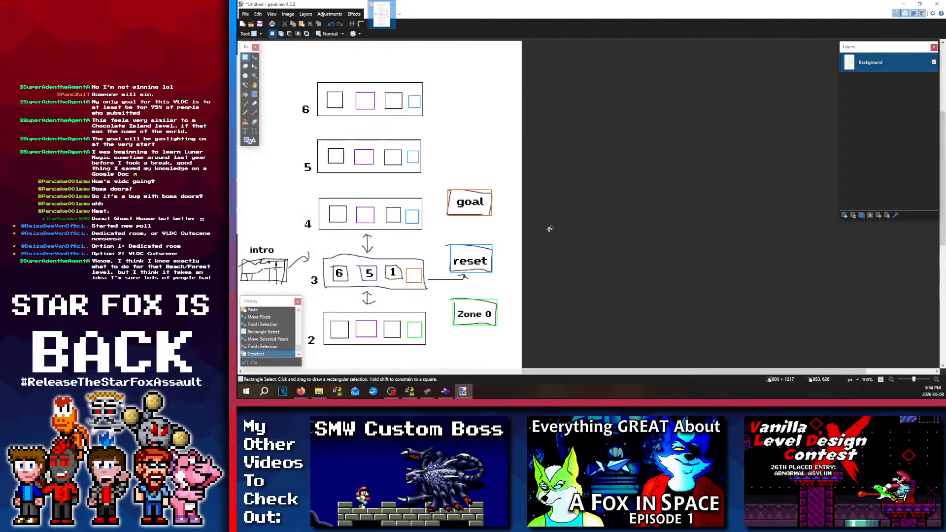
pyautogui.keyDown('ctrl'); pyautogui.scroll(-3, 504, 214); pyautogui.keyUp('ctrl')
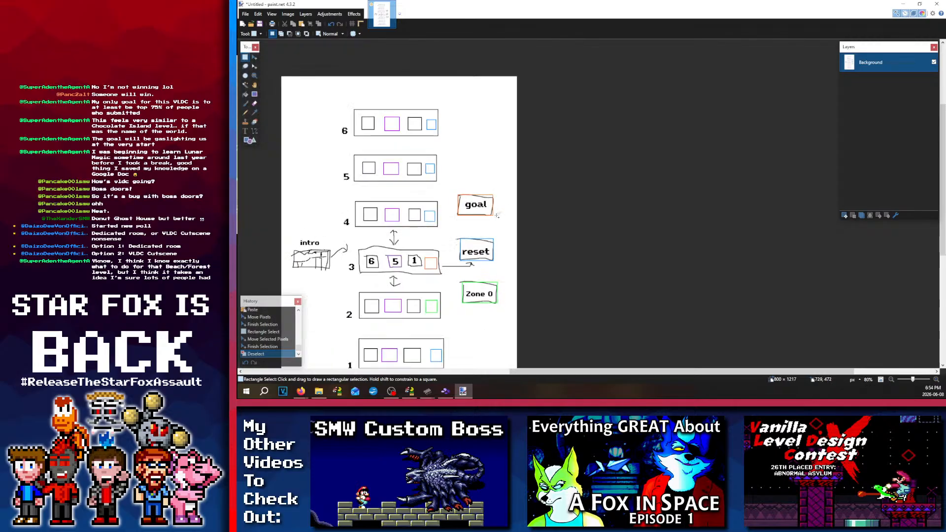
pyautogui.keyDown('ctrl'); pyautogui.scroll(2, 414, 241); pyautogui.keyUp('ctrl')
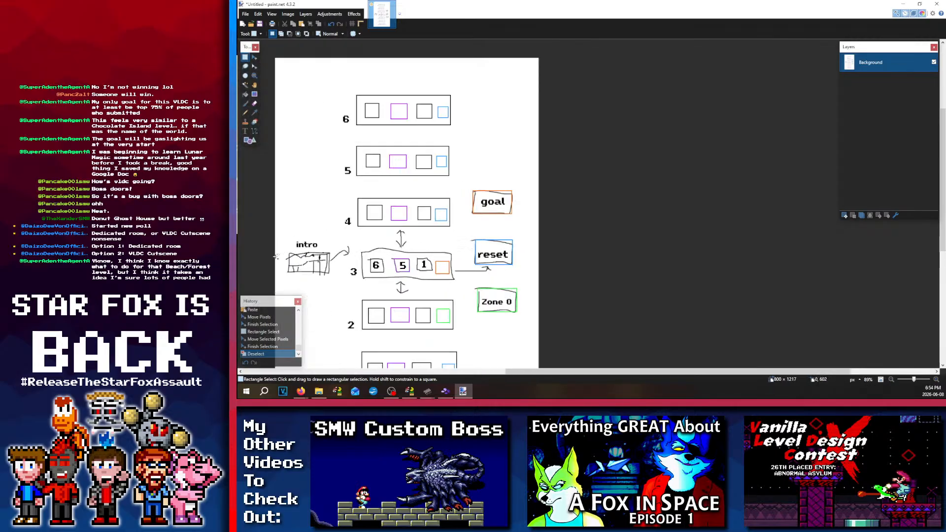
pyautogui.scroll(-3, 304, 257)
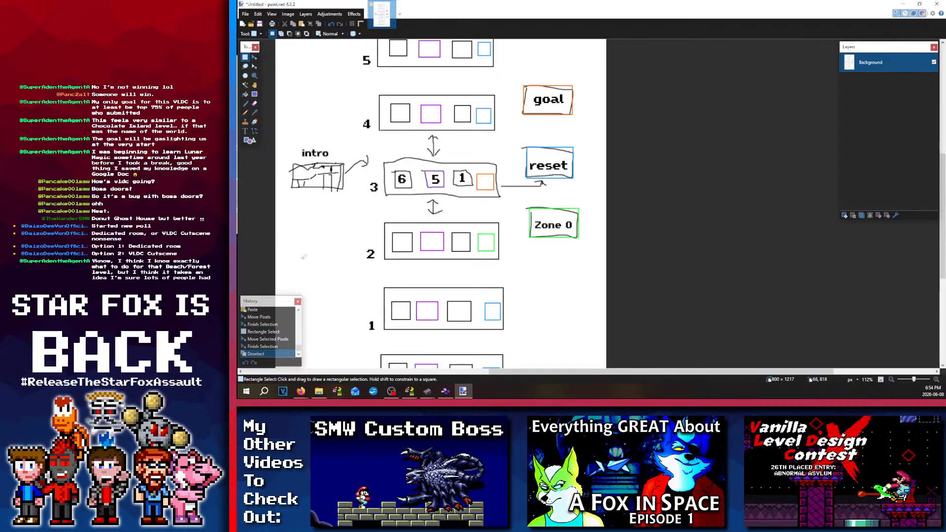
pyautogui.scroll(3, 304, 257)
pyautogui.scroll(-2, 303, 257)
pyautogui.keyDown('ctrl'); pyautogui.scroll(-3, 541, 236); pyautogui.keyUp('ctrl')
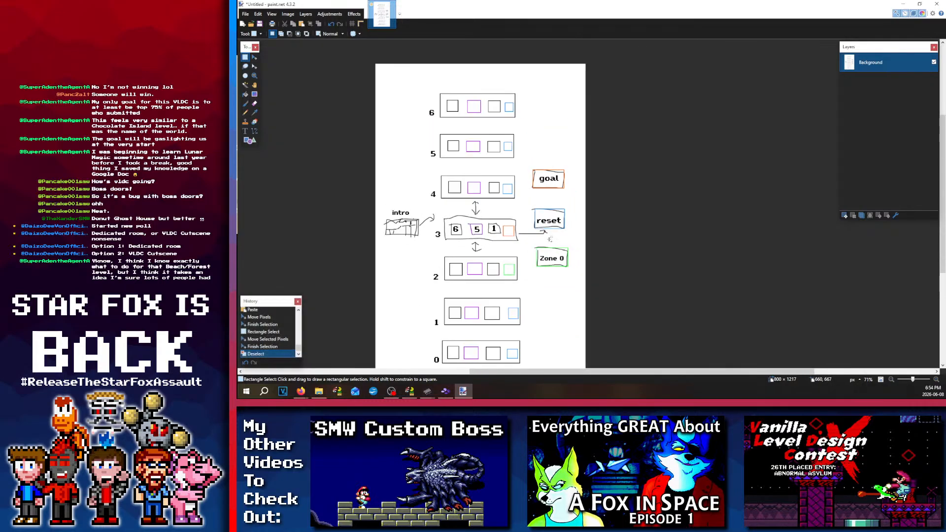
pyautogui.keyDown('ctrl'); pyautogui.scroll(3, 542, 236); pyautogui.keyUp('ctrl')
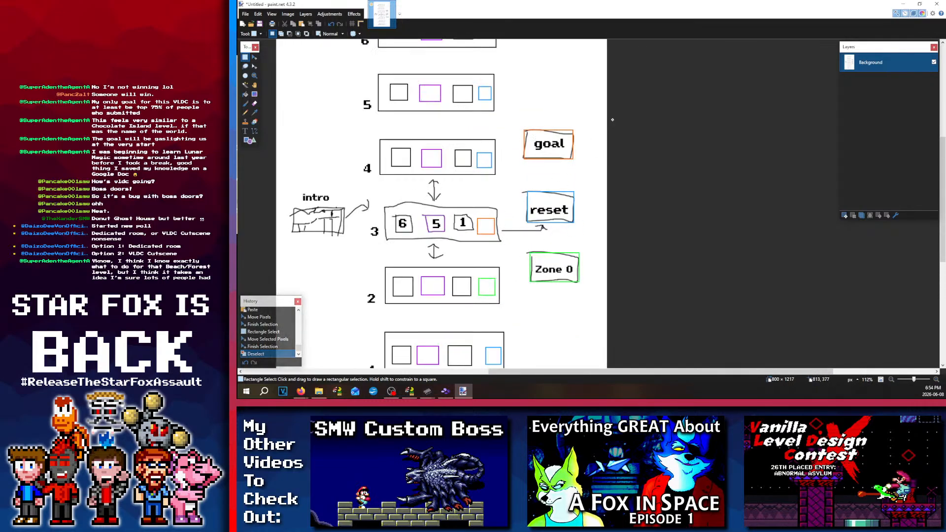
# Step: Select the goal, reset and Zone 0 boxes together and shift a pasted copy about 40 px right, away from the zone rows
pyautogui.moveTo(611, 119); pyautogui.dragTo(503, 296)
pyautogui.hotkey('ctrl', 'v')
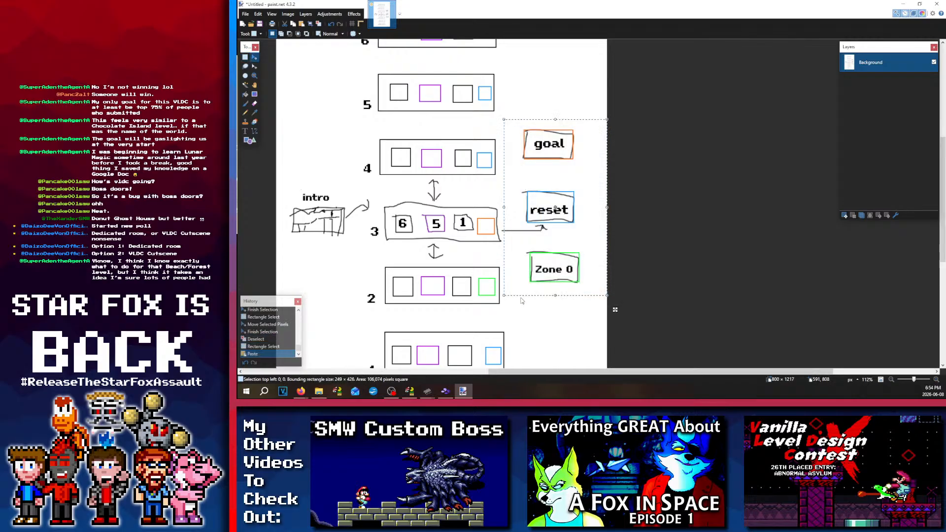
pyautogui.press('Right')
pyautogui.press('Right')
pyautogui.press('Right')
pyautogui.press('Right')
pyautogui.press('Right')
pyautogui.press('Right')
pyautogui.press('Right')
pyautogui.press('Right')
pyautogui.press('Right')
pyautogui.press('Right')
pyautogui.press('Right')
pyautogui.press('Right')
pyautogui.press('Right')
pyautogui.press('Right')
pyautogui.press('Right')
pyautogui.press('Right')
pyautogui.press('Right')
pyautogui.press('Right')
pyautogui.press('Right')
pyautogui.press('Right')
pyautogui.press('Right')
pyautogui.press('Right')
pyautogui.press('Right')
pyautogui.press('Right')
pyautogui.press('Right')
pyautogui.press('Right')
pyautogui.press('Right')
pyautogui.press('Right')
pyautogui.press('Right')
pyautogui.press('Right')
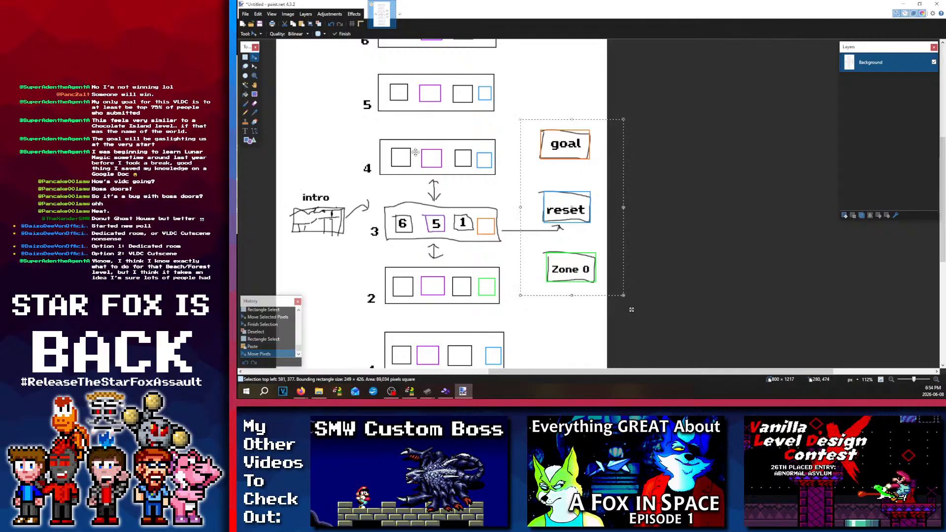
pyautogui.scroll(3, 493, 158)
pyautogui.scroll(-3, 491, 139)
pyautogui.scroll(3, 566, 107)
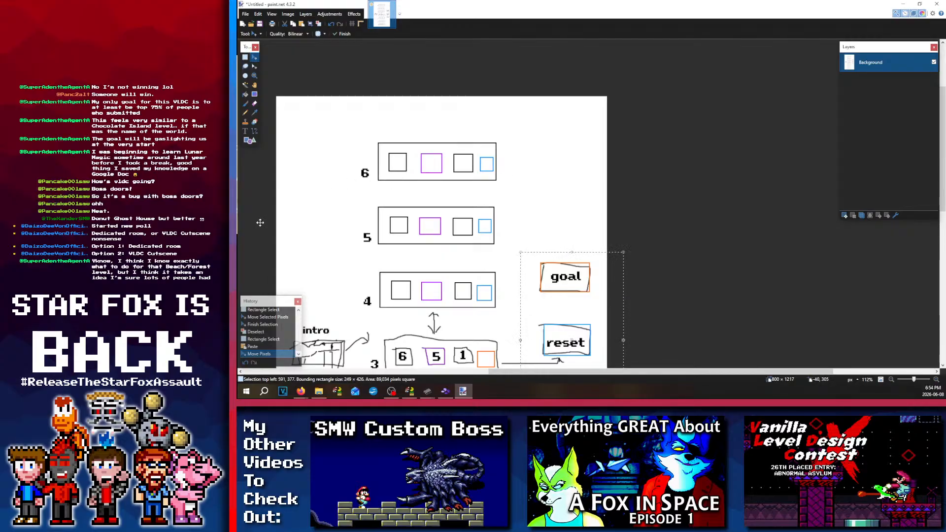
pyautogui.scroll(-3, 414, 154)
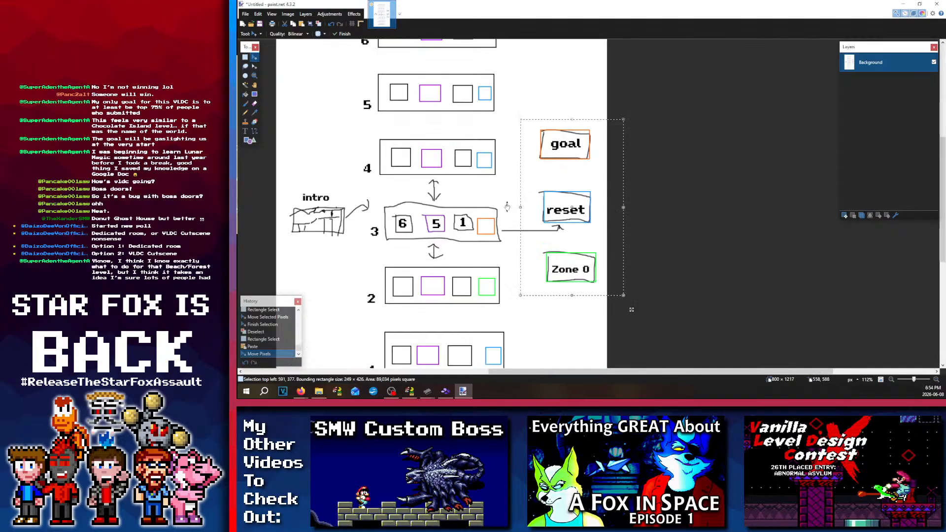
# Step: Finish placing the shifted goal, reset and Zone 0 boxes and clear the selection
pyautogui.keyDown('ctrl'); pyautogui.scroll(-3, 492, 247); pyautogui.keyUp('ctrl')
pyautogui.scroll(1, 588, 233)
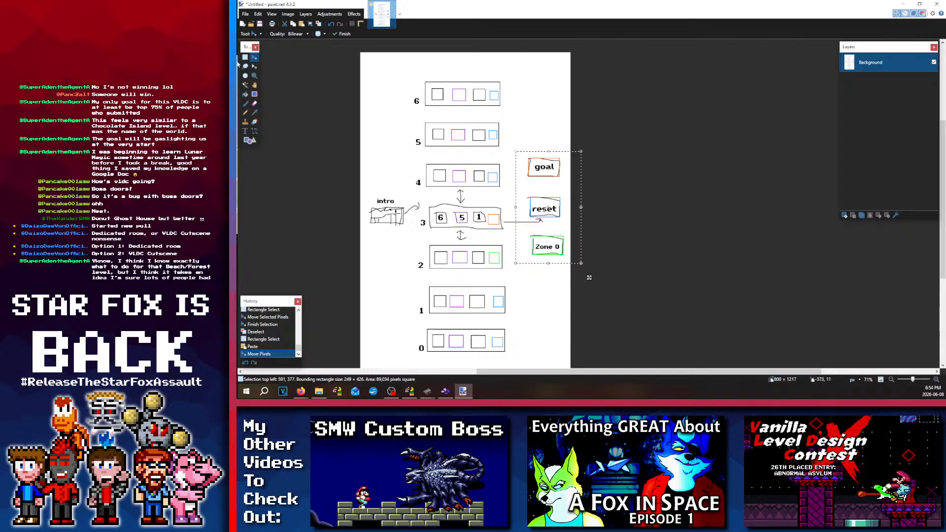
pyautogui.click(245, 57)
pyautogui.click(379, 133)
# Step: Select the black arrow running from zone 3 to the reset box, blank it out, and deselect
pyautogui.keyDown('ctrl'); pyautogui.scroll(3, 565, 170); pyautogui.keyUp('ctrl')
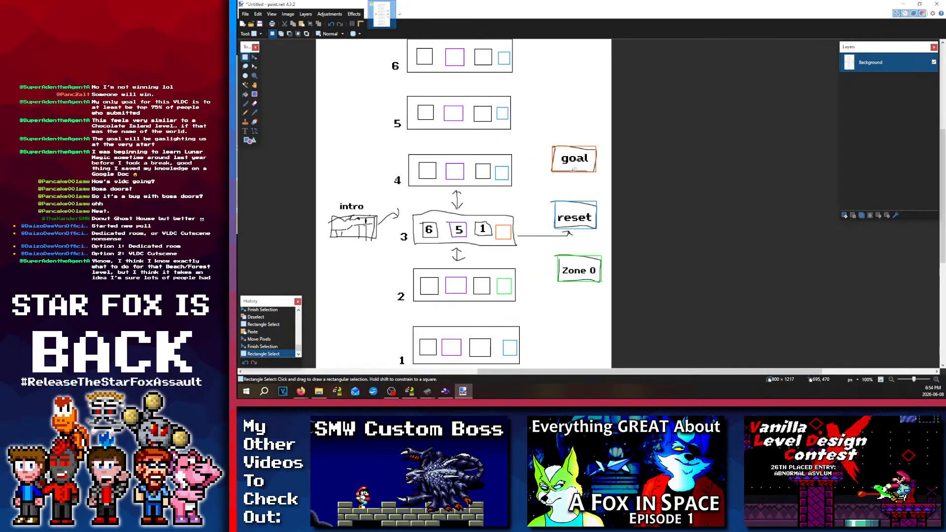
pyautogui.scroll(-3, 567, 172)
pyautogui.scroll(4, 577, 197)
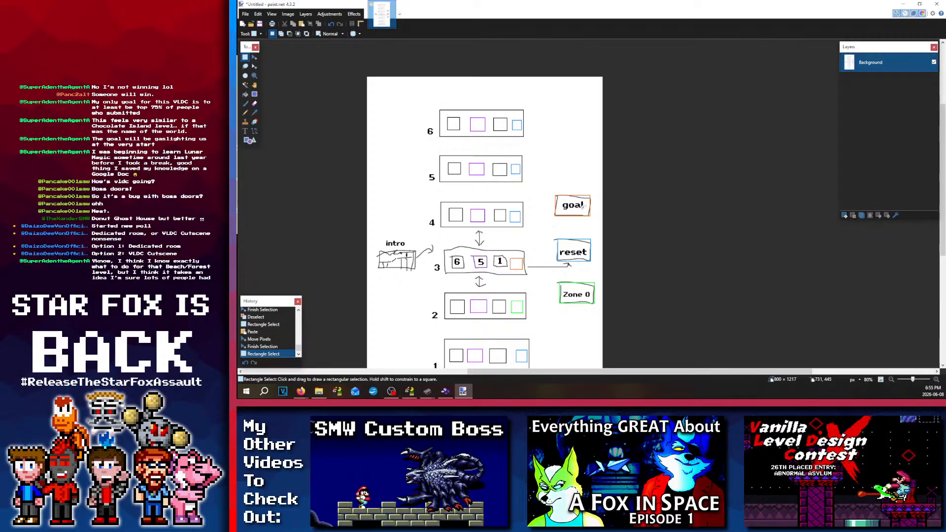
pyautogui.scroll(-3, 576, 209)
pyautogui.scroll(4, 551, 219)
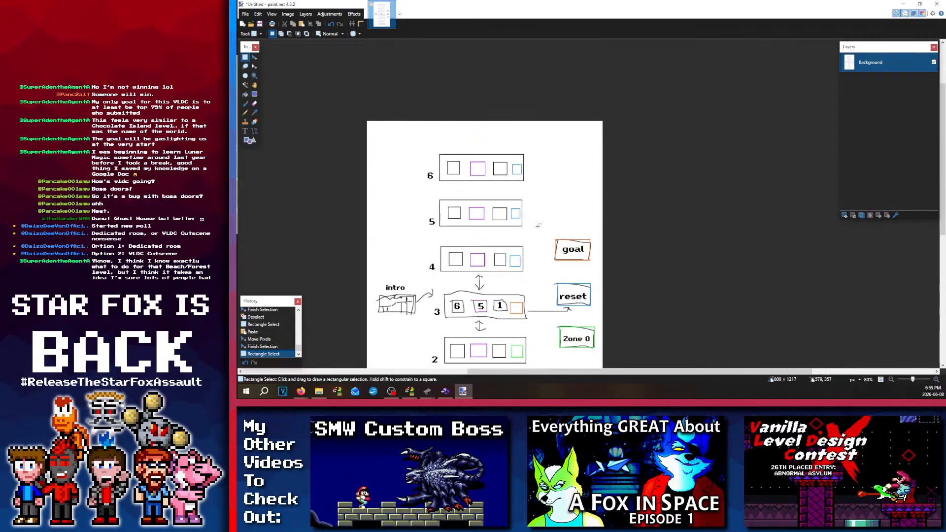
pyautogui.scroll(-1, 536, 227)
pyautogui.scroll(-1, 536, 227)
pyautogui.keyDown('ctrl'); pyautogui.scroll(2, 560, 226); pyautogui.keyUp('ctrl')
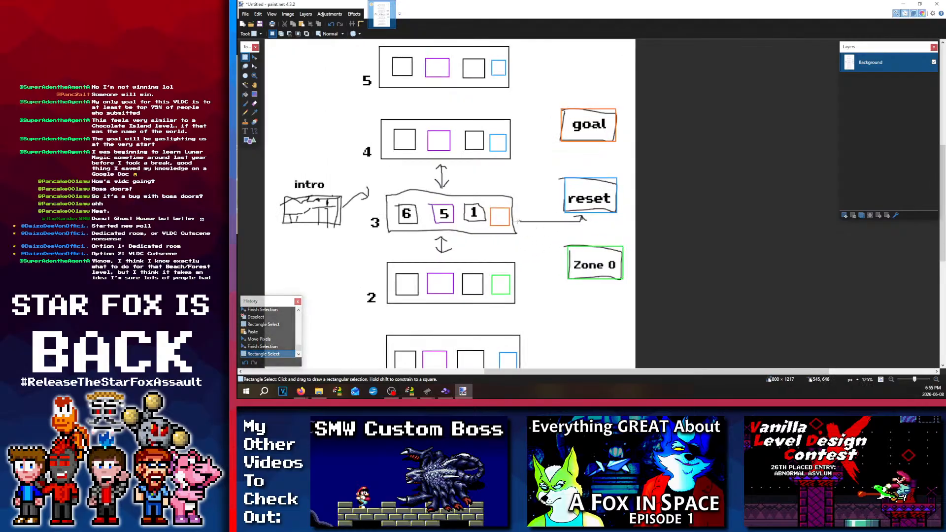
pyautogui.keyDown('ctrl'); pyautogui.scroll(1, 615, 216); pyautogui.keyUp('ctrl')
pyautogui.moveTo(552, 213)
pyautogui.mouseDown()
pyautogui.moveTo(587, 227)
pyautogui.moveTo(504, 214)
pyautogui.mouseUp()
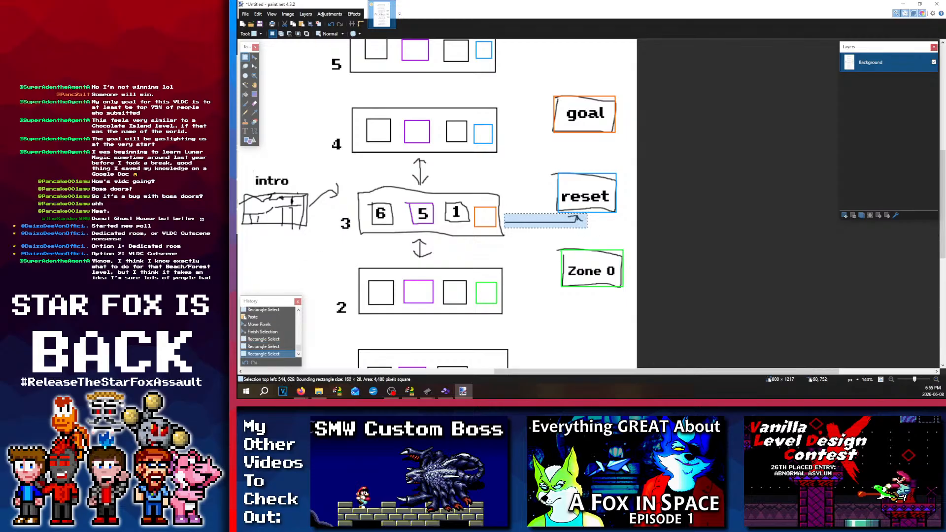
pyautogui.press('BackSpace')
pyautogui.click(259, 169)
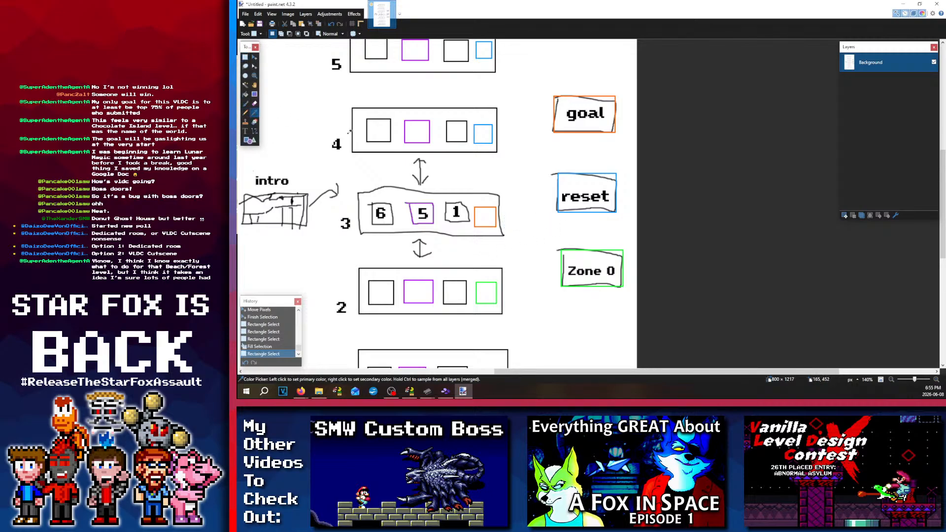
# Step: Sample the blue and orange door colors, then brush a blue line from zone 4 to reset and an orange line from zone 3 to goal
pyautogui.click(255, 112)
pyautogui.scroll(3, 513, 190)
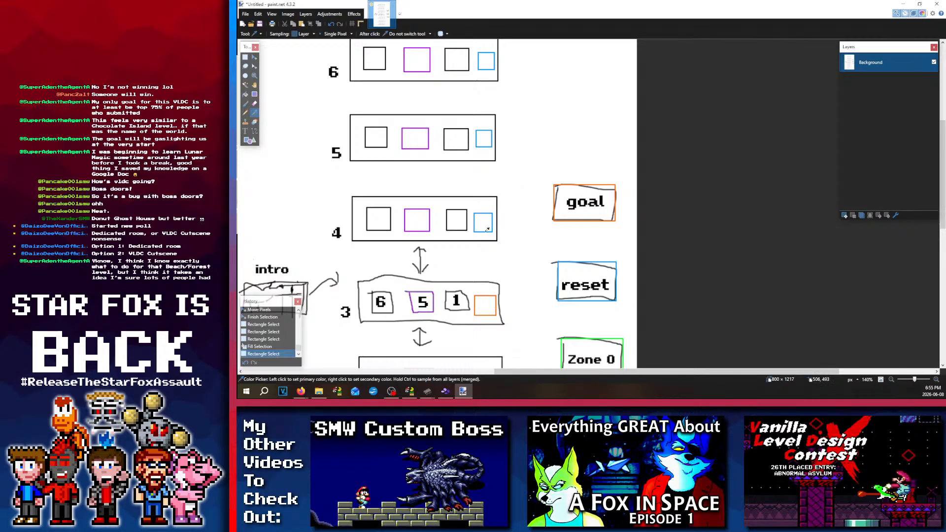
pyautogui.click(245, 103)
pyautogui.scroll(-3, 531, 214)
pyautogui.scroll(3, 526, 212)
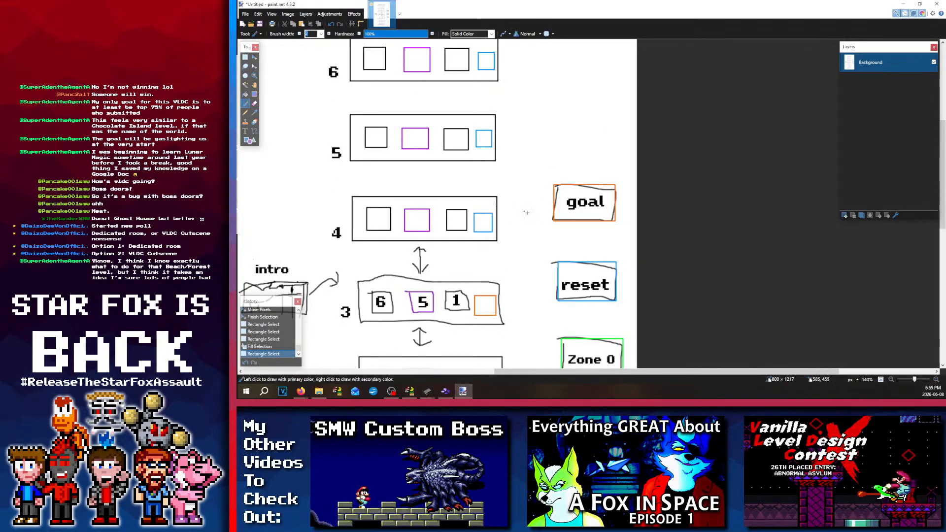
pyautogui.moveTo(505, 227); pyautogui.dragTo(544, 263)
pyautogui.scroll(-3, 520, 218)
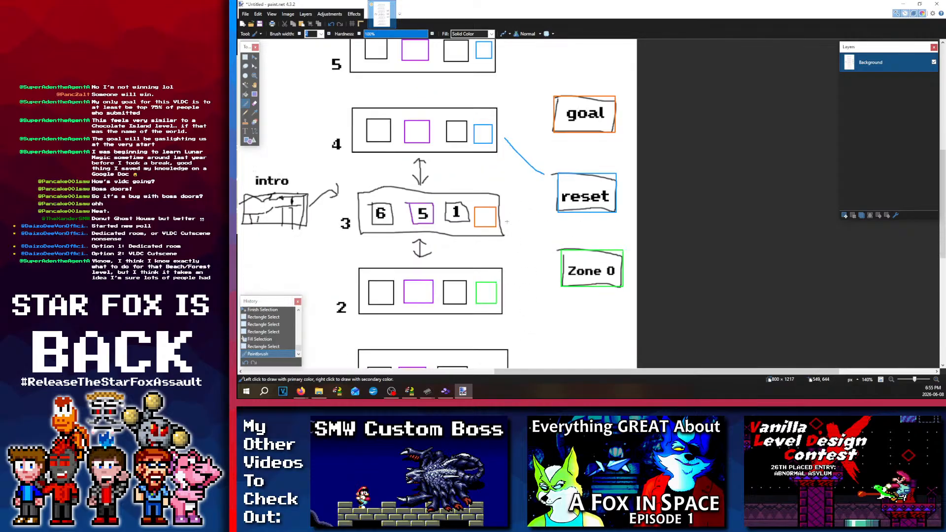
pyautogui.moveTo(507, 221); pyautogui.dragTo(548, 137, button='right')
# Step: Brush blue connection lines from the blue doors of zones 5 and 6 down toward the reset box
pyautogui.scroll(2, 512, 144)
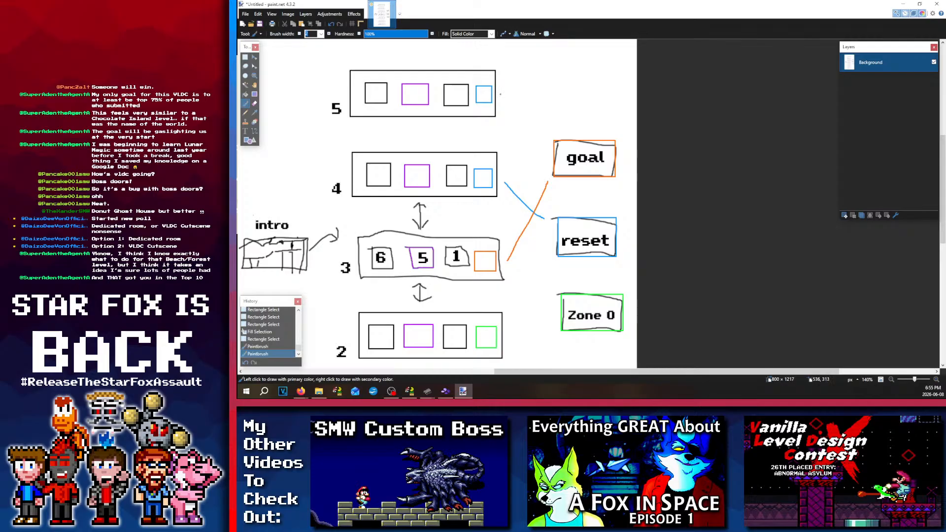
pyautogui.moveTo(500, 94)
pyautogui.mouseDown()
pyautogui.moveTo(522, 211)
pyautogui.moveTo(537, 233)
pyautogui.mouseUp()
pyautogui.scroll(3, 505, 109)
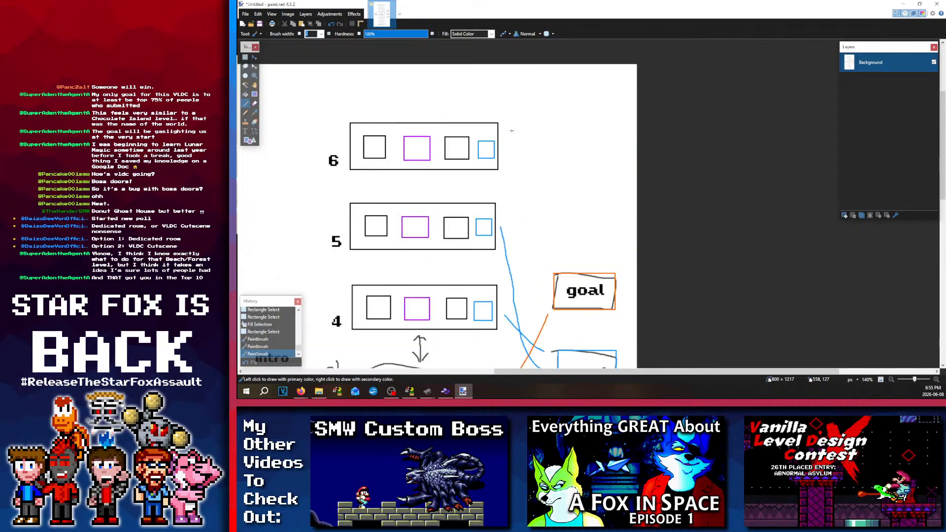
pyautogui.scroll(-2, 506, 108)
pyautogui.scroll(1, 506, 109)
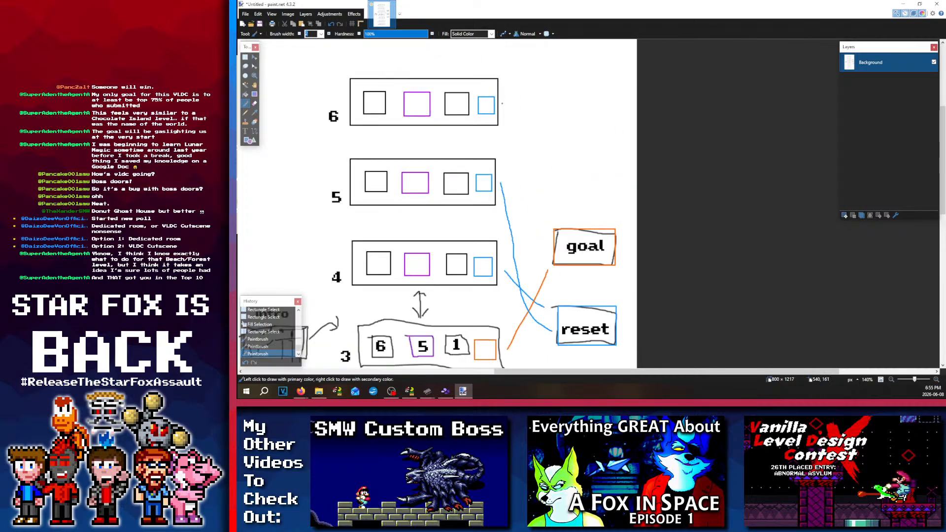
pyautogui.moveTo(502, 103); pyautogui.dragTo(519, 279)
# Step: Brush blue connection lines from the blue doors of zones 1 and 0 up to the reset box
pyautogui.scroll(-3, 514, 255)
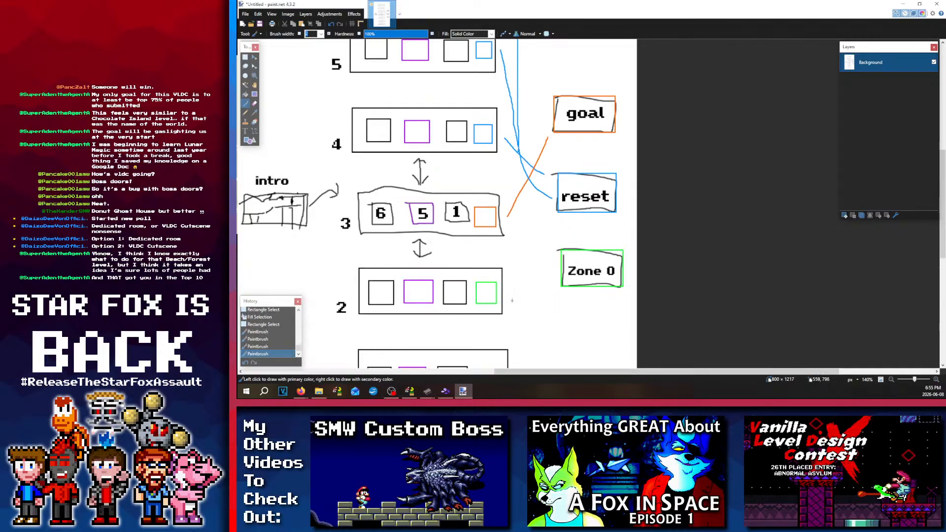
pyautogui.scroll(-2, 512, 301)
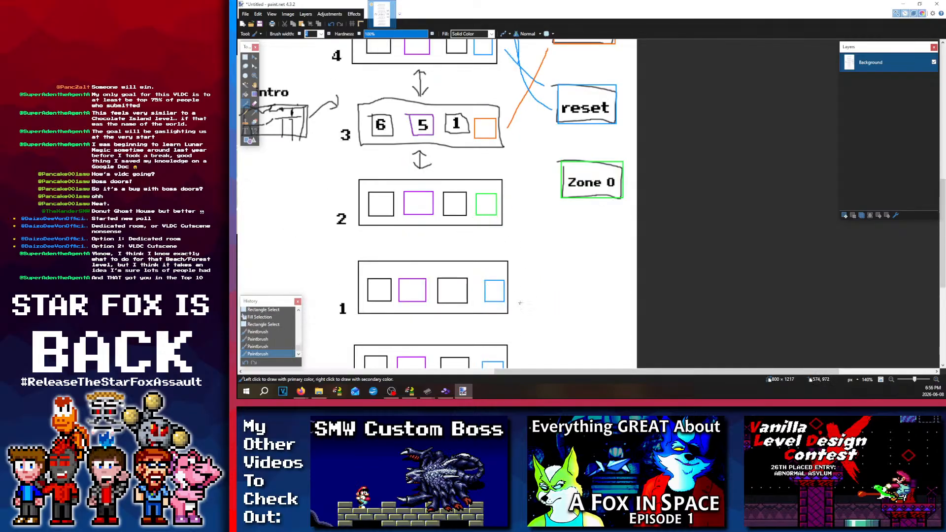
pyautogui.moveTo(516, 273); pyautogui.dragTo(543, 117)
pyautogui.scroll(-1, 522, 345)
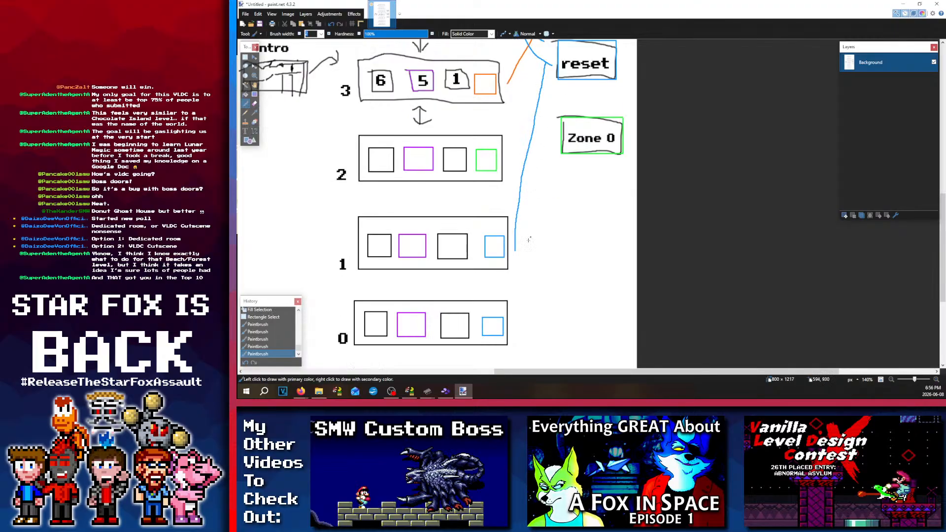
pyautogui.scroll(1, 522, 346)
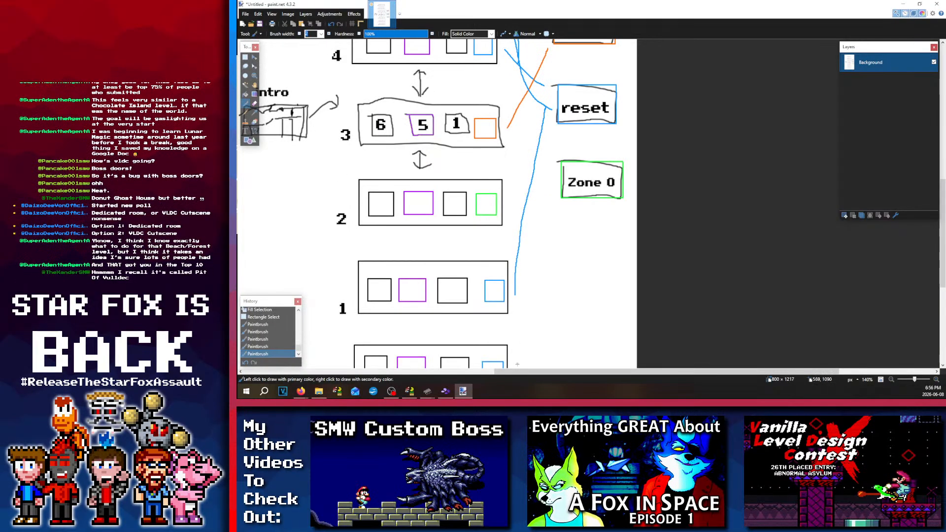
pyautogui.moveTo(516, 364); pyautogui.dragTo(545, 109)
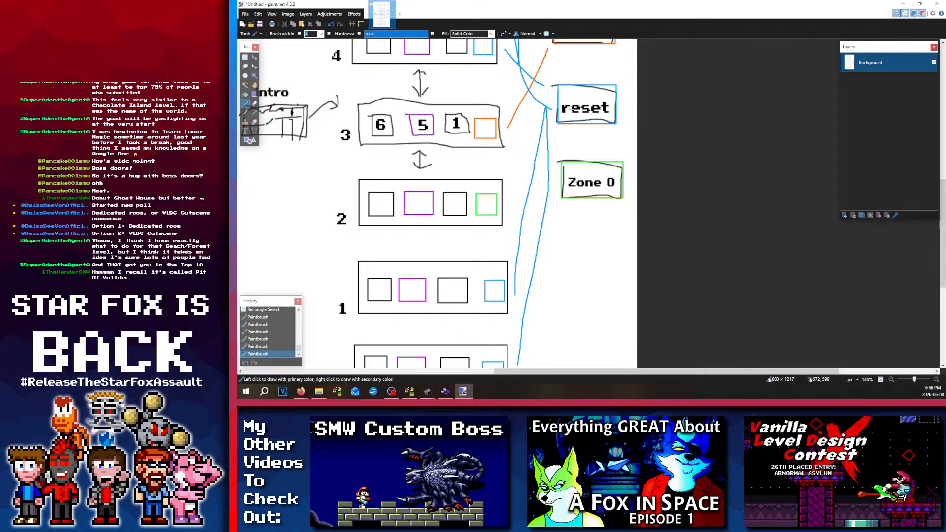
# Step: Sample the green door color in zone 2 and brush a green line from that zone to the Zone 0 box
pyautogui.scroll(4, 531, 175)
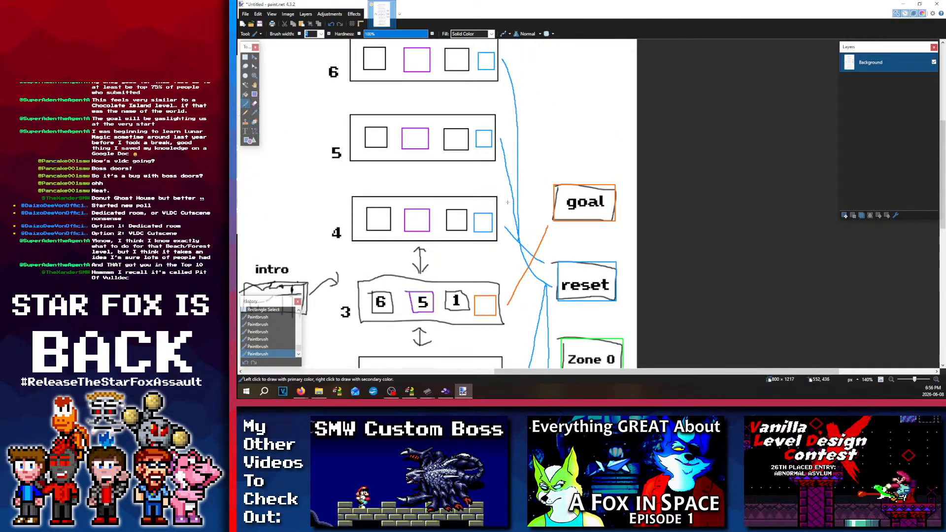
pyautogui.scroll(-6, 522, 197)
pyautogui.scroll(3, 514, 217)
pyautogui.scroll(2, 514, 216)
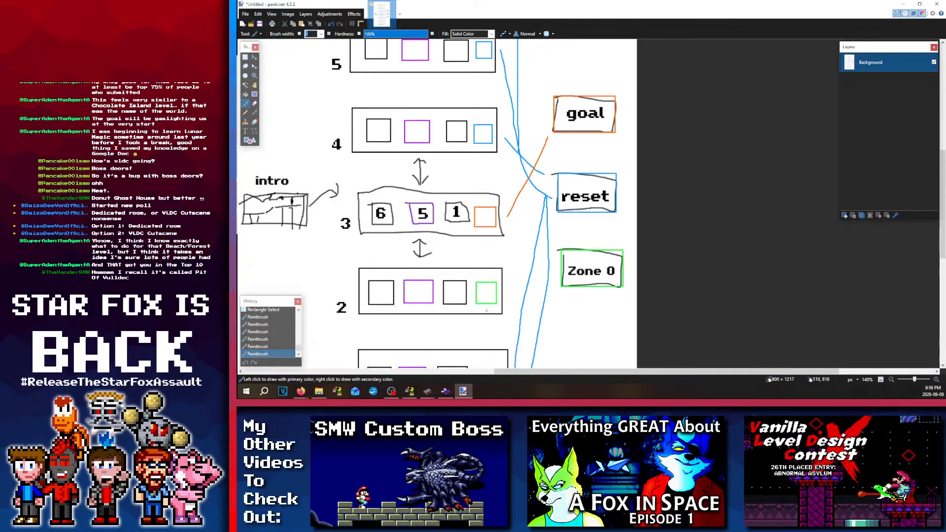
pyautogui.click(254, 112)
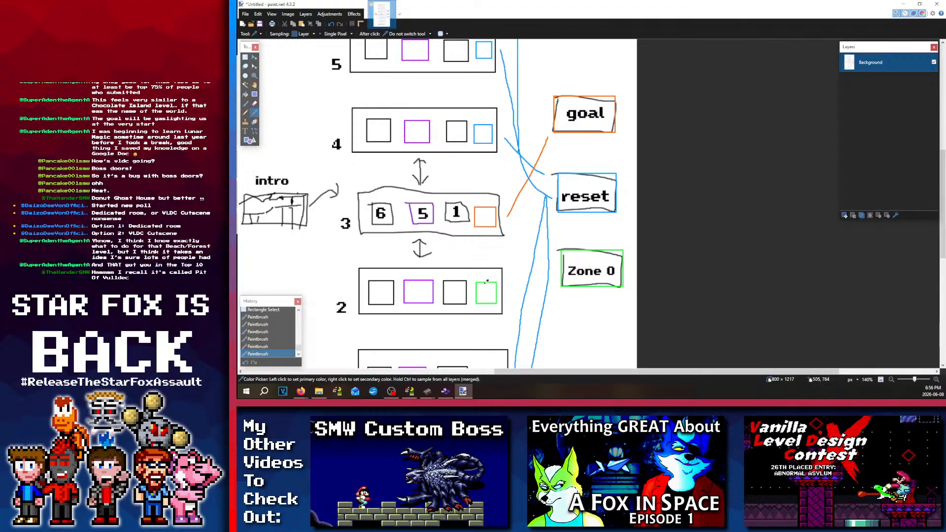
pyautogui.click(245, 103)
pyautogui.moveTo(506, 297); pyautogui.dragTo(556, 275)
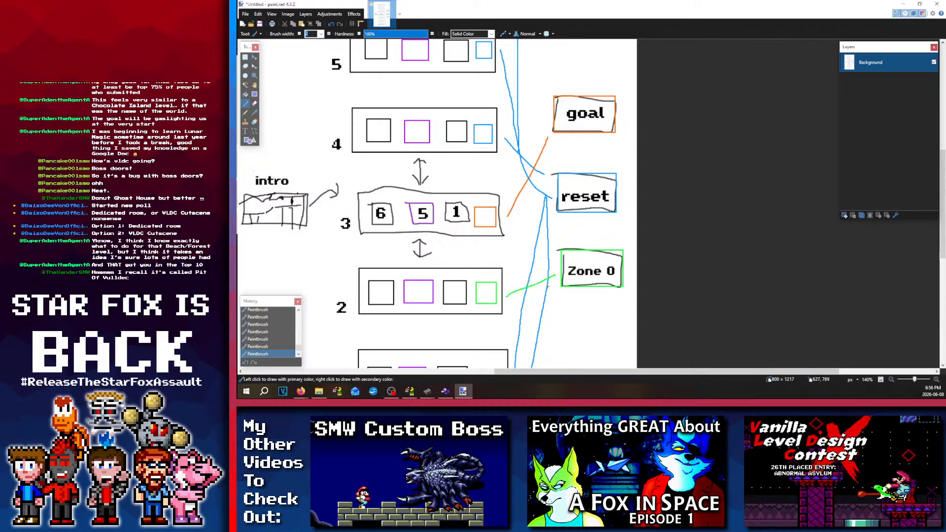
# Step: Examine the colored connection lines across the diagram, including the blue and orange crossing beside the reset box
pyautogui.scroll(1, 547, 286)
pyautogui.scroll(2, 535, 266)
pyautogui.keyDown('ctrl'); pyautogui.scroll(5, 502, 211); pyautogui.keyUp('ctrl')
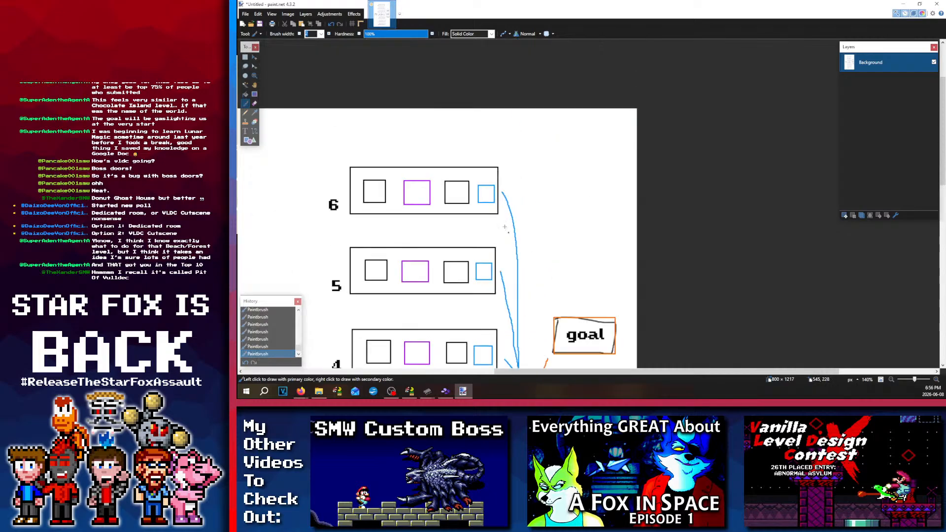
pyautogui.keyDown('ctrl'); pyautogui.scroll(-8, 502, 209); pyautogui.keyUp('ctrl')
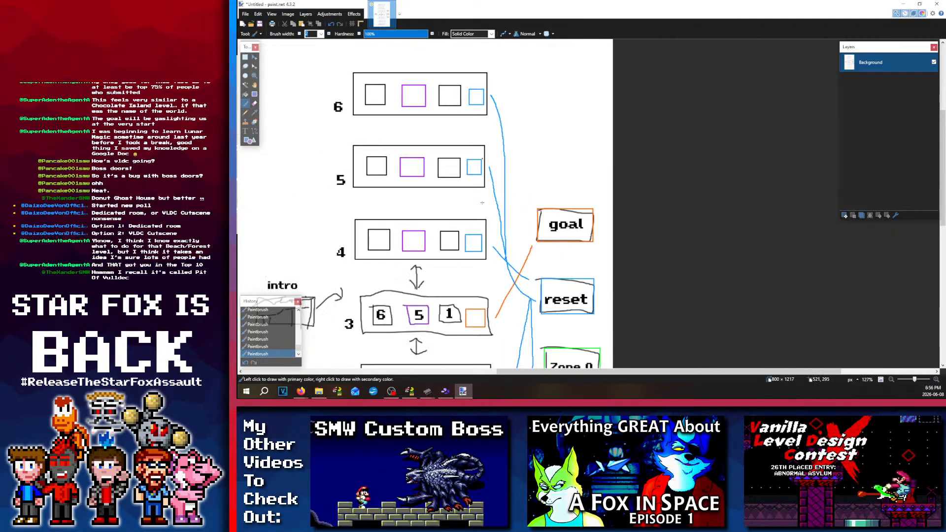
pyautogui.scroll(-1, 488, 284)
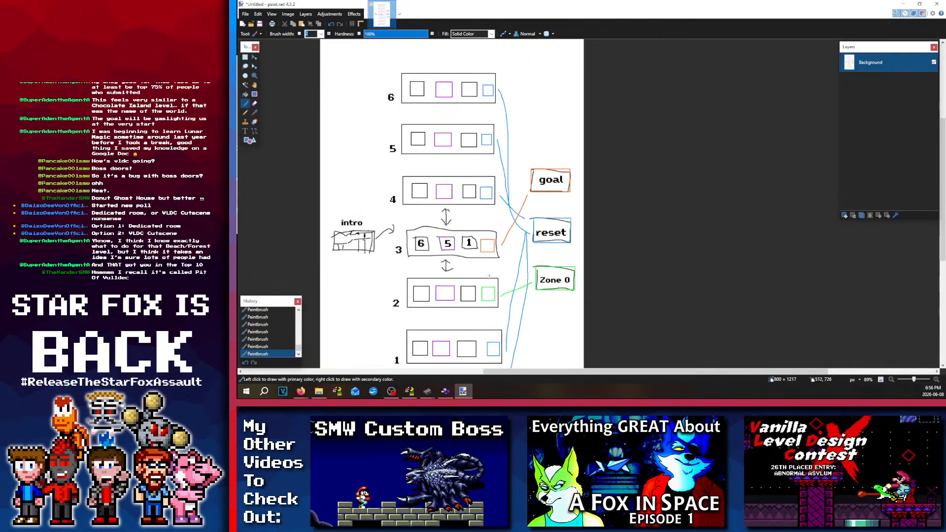
pyautogui.keyDown('ctrl'); pyautogui.scroll(1, 472, 278); pyautogui.keyUp('ctrl')
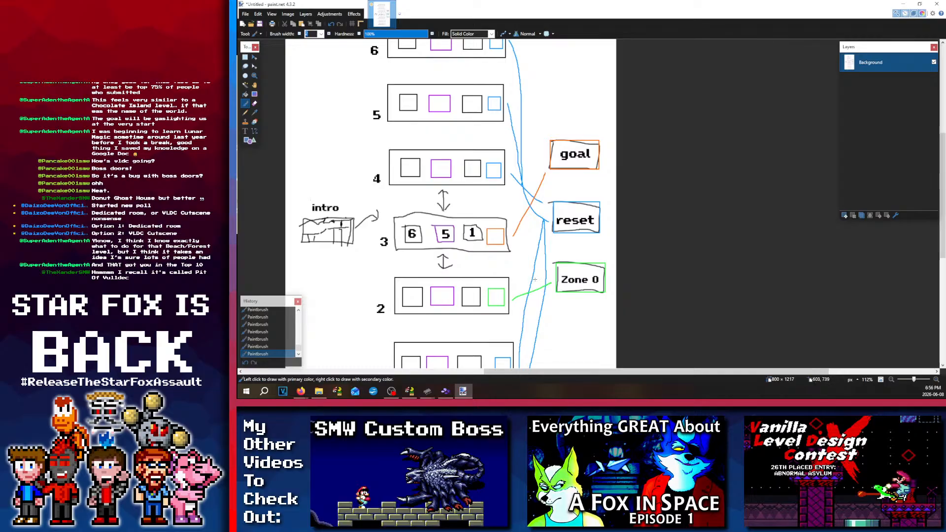
pyautogui.keyDown('ctrl'); pyautogui.scroll(2, 535, 279); pyautogui.keyUp('ctrl')
pyautogui.keyDown('ctrl'); pyautogui.scroll(6, 539, 227); pyautogui.keyUp('ctrl')
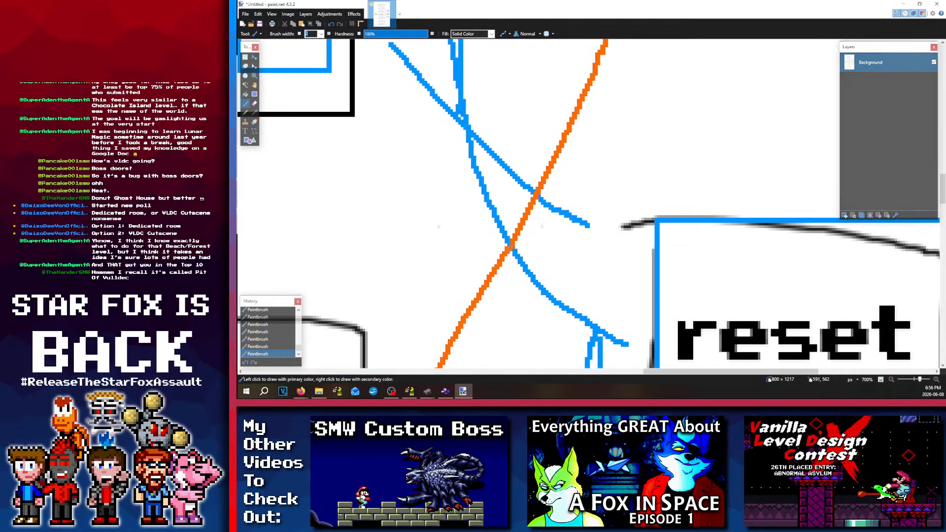
# Step: Undo the last brush stroke, redo it to compare, and undo it again
pyautogui.hotkey('ctrl', 'z')
pyautogui.hotkey('ctrl', 'y')
pyautogui.keyDown('ctrl'); pyautogui.scroll(-8, 542, 227); pyautogui.keyUp('ctrl')
pyautogui.keyDown('ctrl'); pyautogui.scroll(4, 498, 266); pyautogui.keyUp('ctrl')
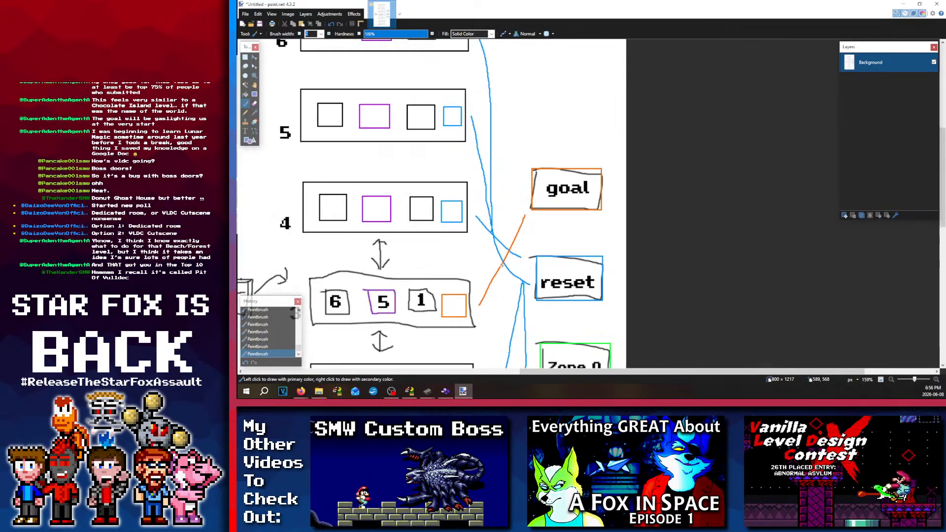
pyautogui.keyDown('ctrl'); pyautogui.scroll(-2, 524, 244); pyautogui.keyUp('ctrl')
pyautogui.hotkey('ctrl', 'z')
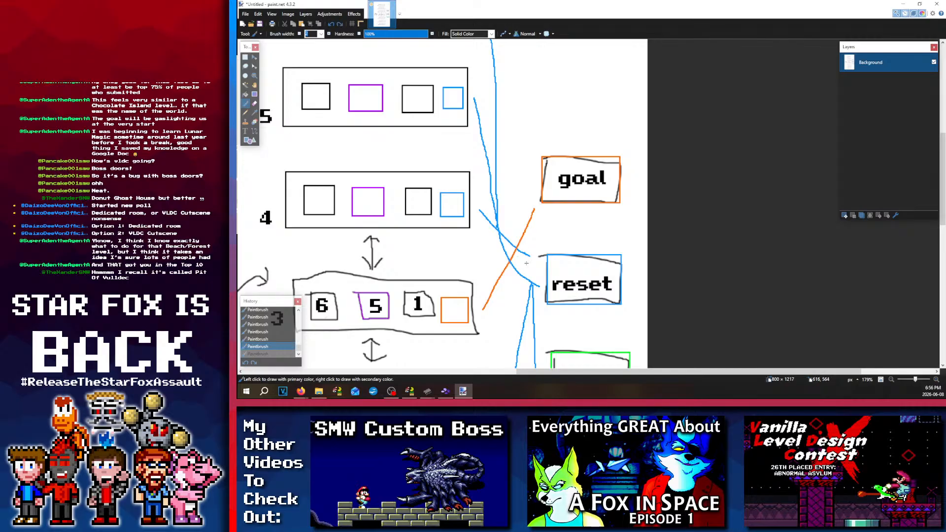
# Step: Review the whole diagram from zone 6 down to zone 0, checking the doors and their lines to goal, reset and Zone 0
pyautogui.keyDown('ctrl'); pyautogui.scroll(-3, 526, 263); pyautogui.keyUp('ctrl')
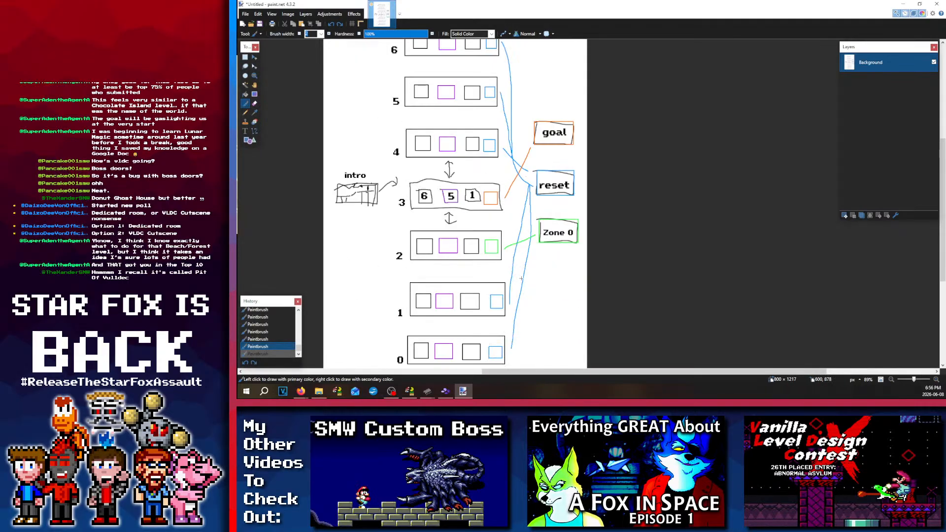
pyautogui.scroll(3, 531, 142)
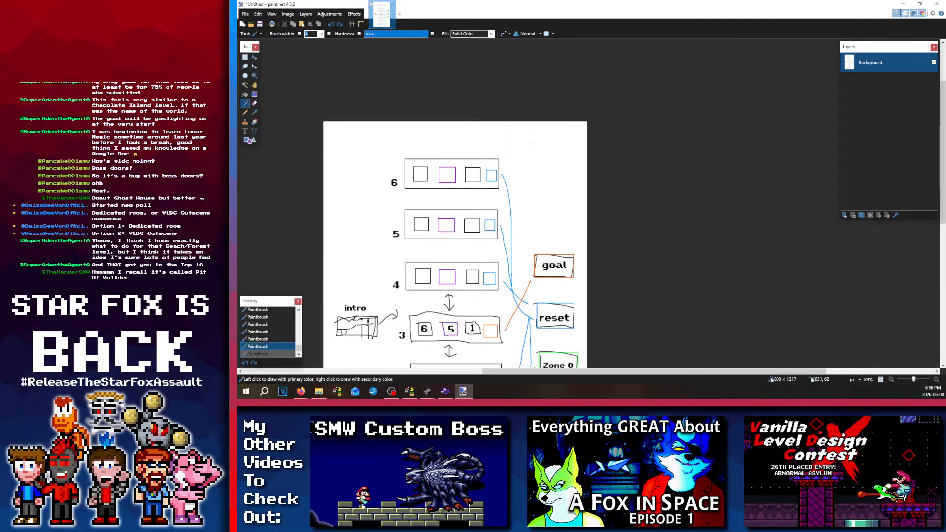
pyautogui.scroll(-5, 531, 142)
pyautogui.scroll(4, 503, 202)
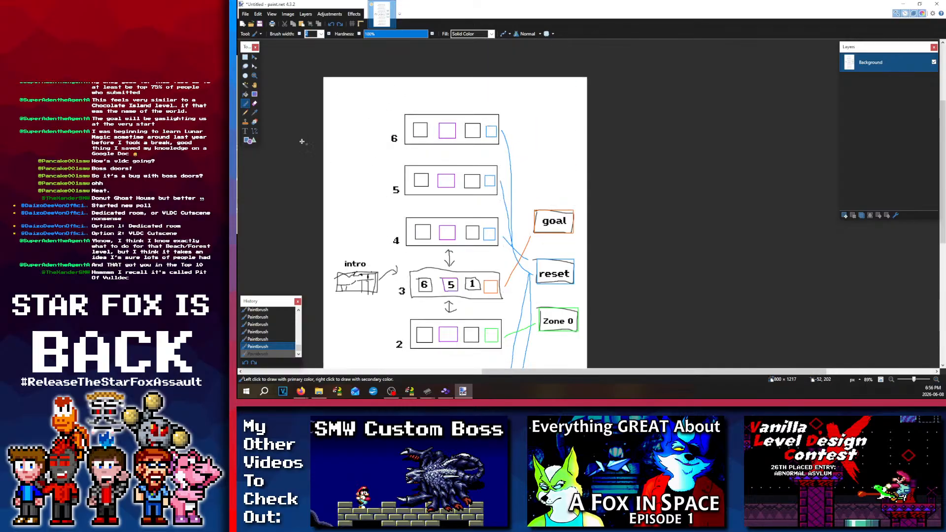
pyautogui.click(244, 131)
pyautogui.scroll(-1, 336, 247)
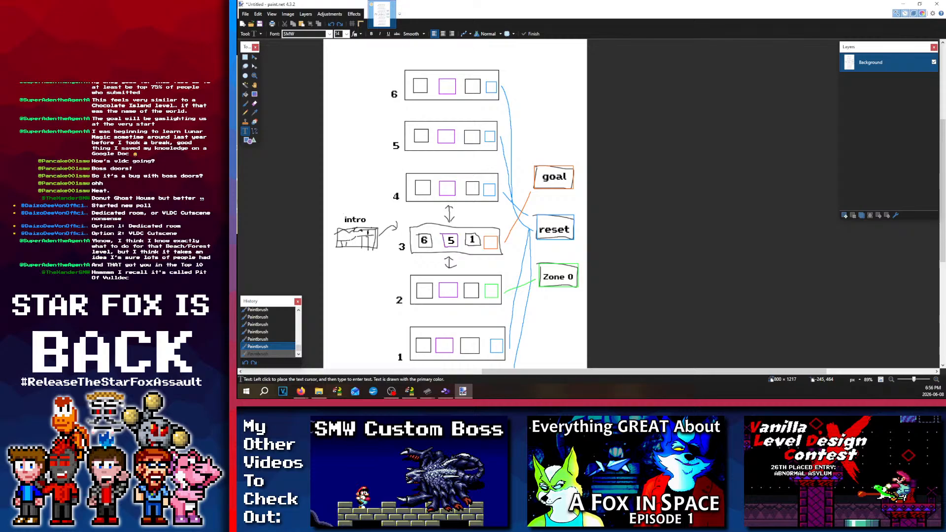
pyautogui.scroll(2, 481, 233)
pyautogui.scroll(-1, 441, 218)
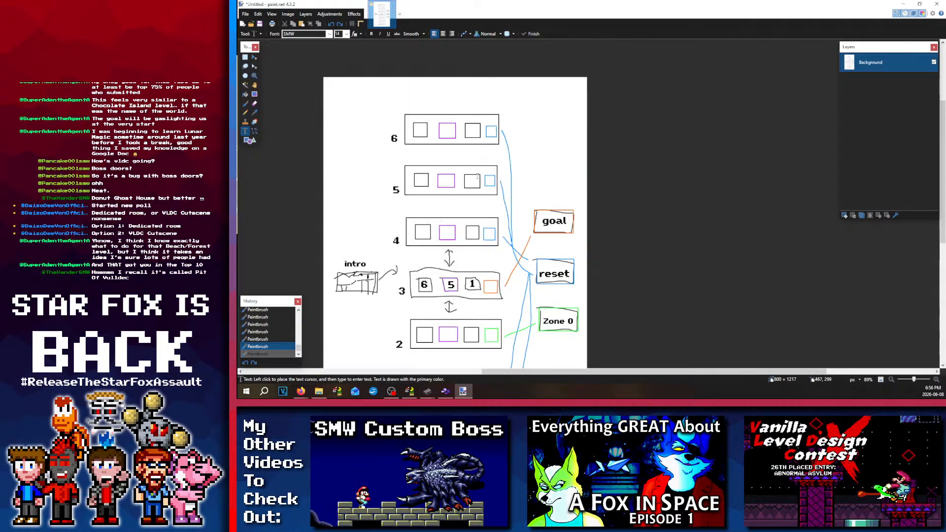
pyautogui.scroll(-4, 444, 274)
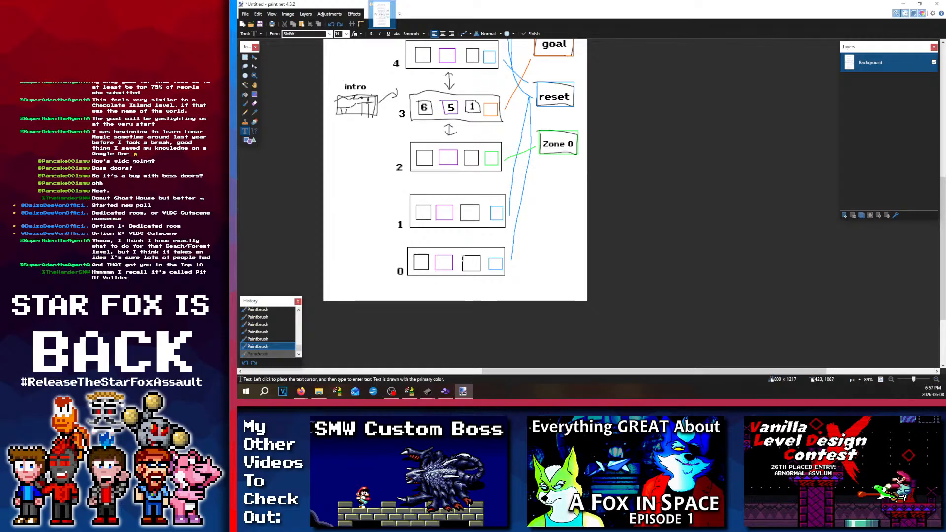
pyautogui.scroll(1, 558, 187)
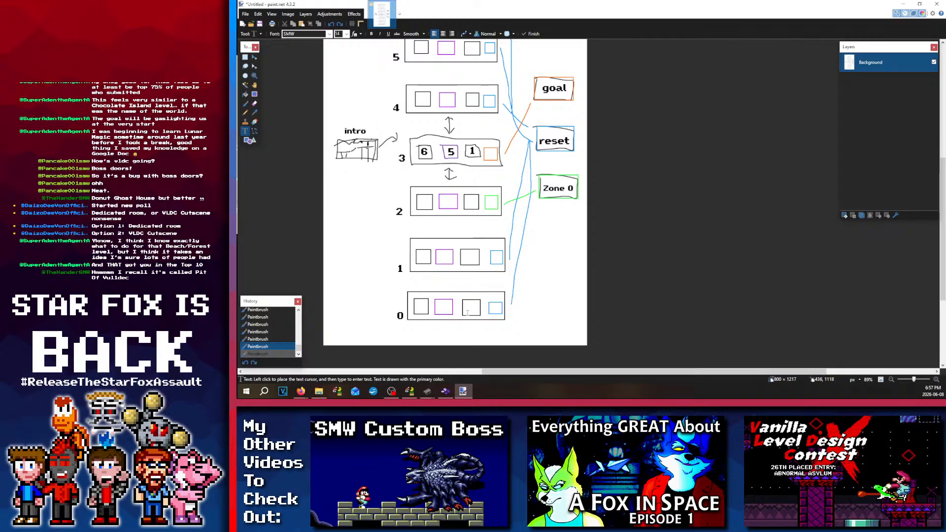
pyautogui.scroll(4, 444, 141)
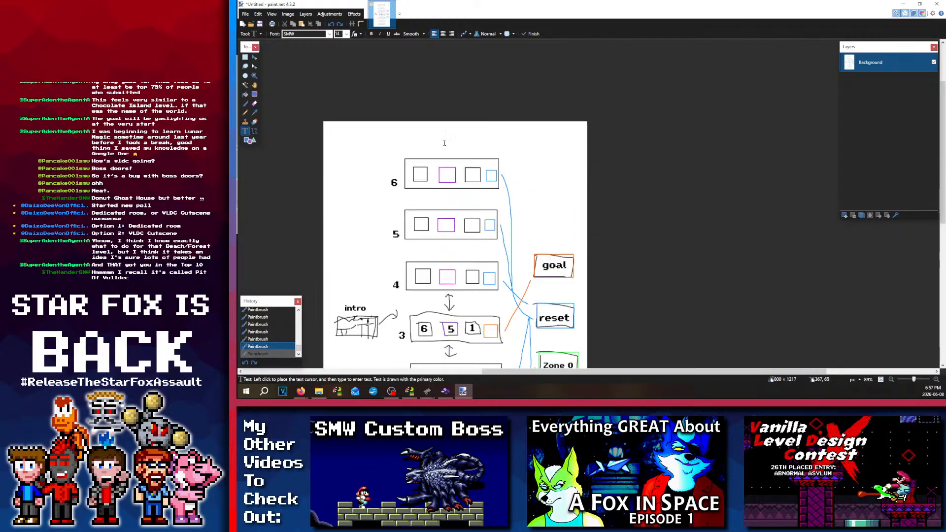
pyautogui.scroll(-3, 444, 143)
pyautogui.scroll(-1, 453, 299)
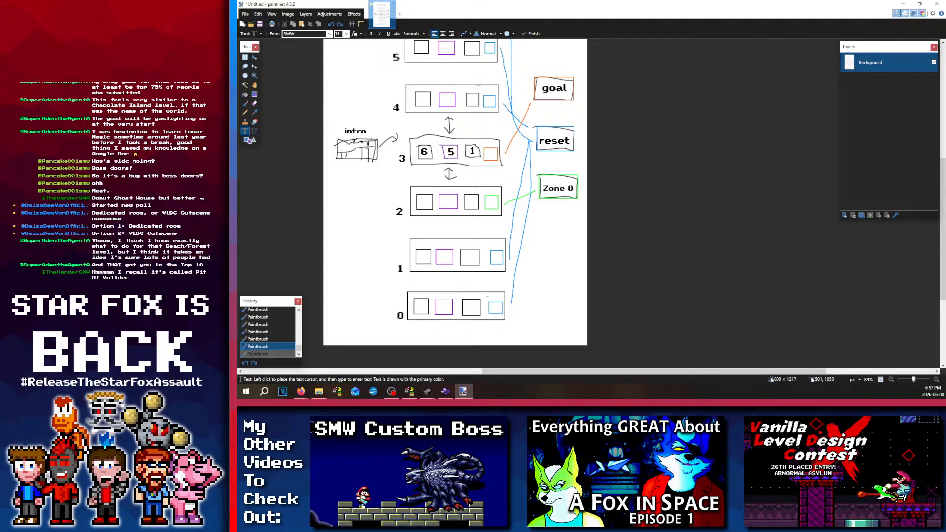
pyautogui.scroll(2, 461, 163)
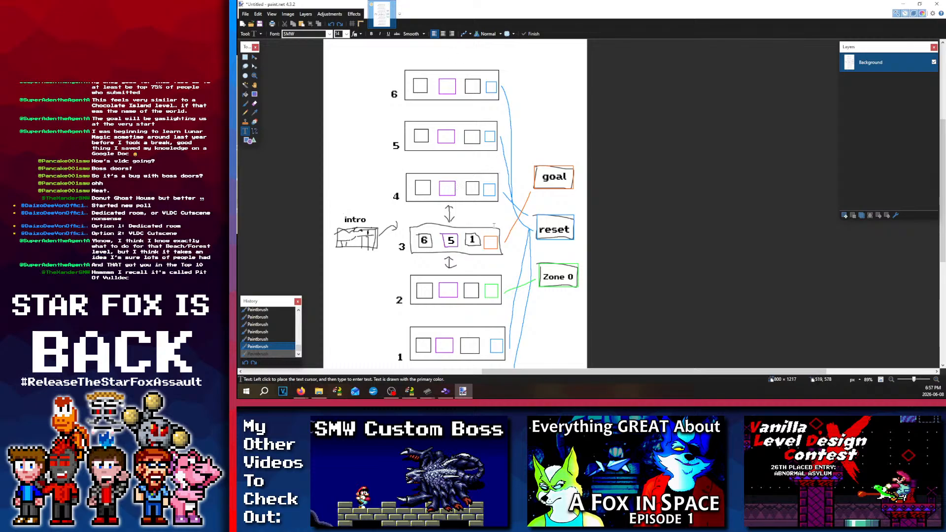
pyautogui.scroll(-1, 493, 226)
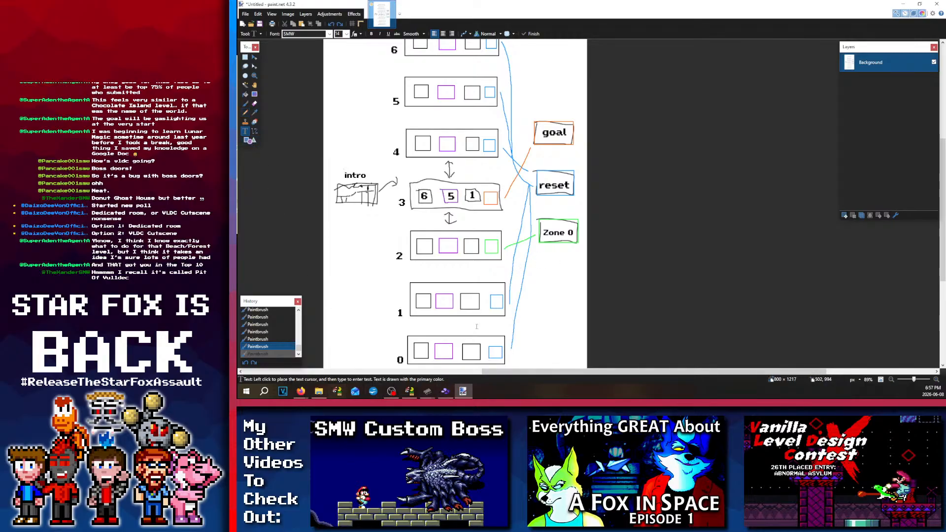
# Step: Switch to Lunar Magic and examine level 105's layout and screen exits across screens 00 to 04
pyautogui.click(408, 391)
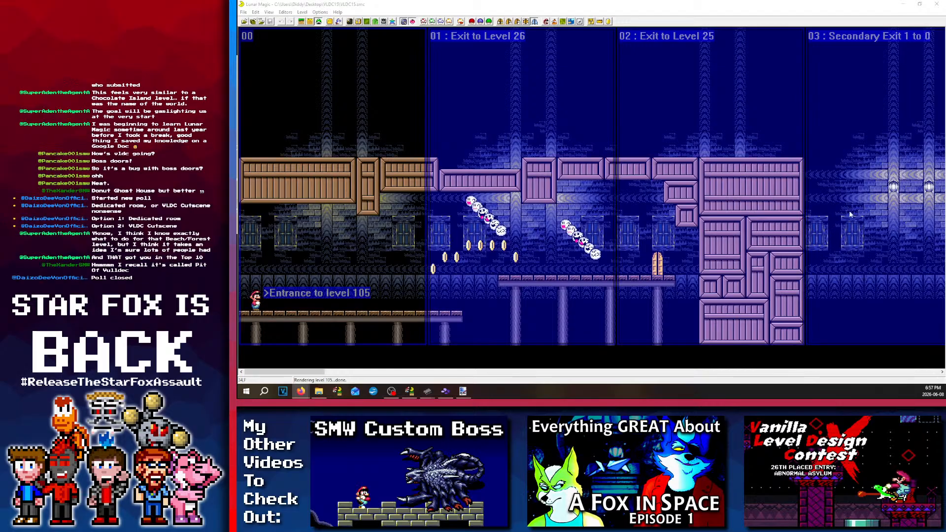
pyautogui.click(460, 120)
pyautogui.scroll(-5, 498, 181)
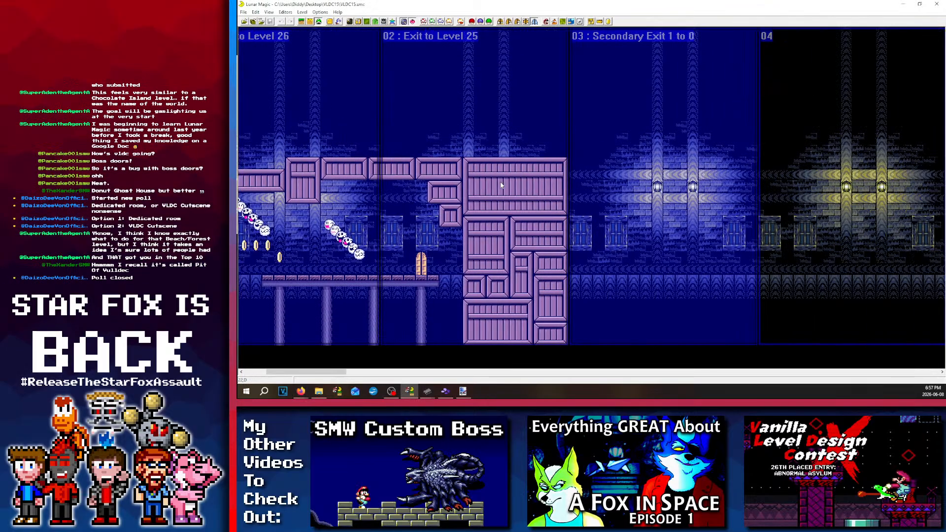
pyautogui.scroll(5, 501, 184)
pyautogui.scroll(-3, 433, 121)
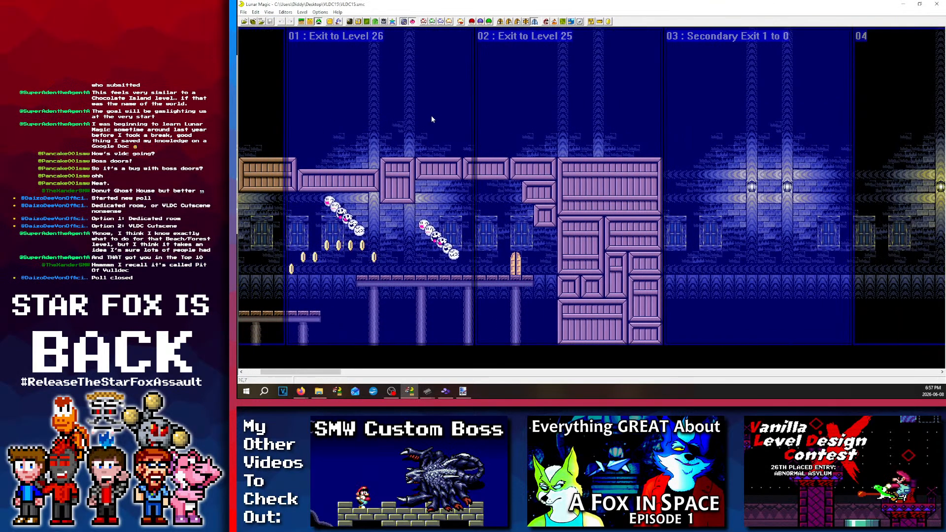
pyautogui.scroll(-3, 430, 119)
pyautogui.scroll(6, 431, 119)
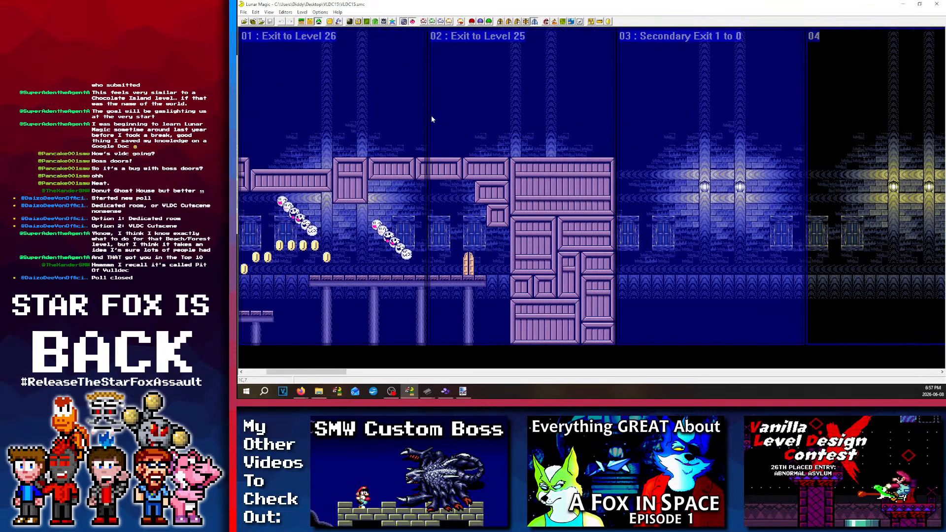
pyautogui.scroll(-5, 432, 119)
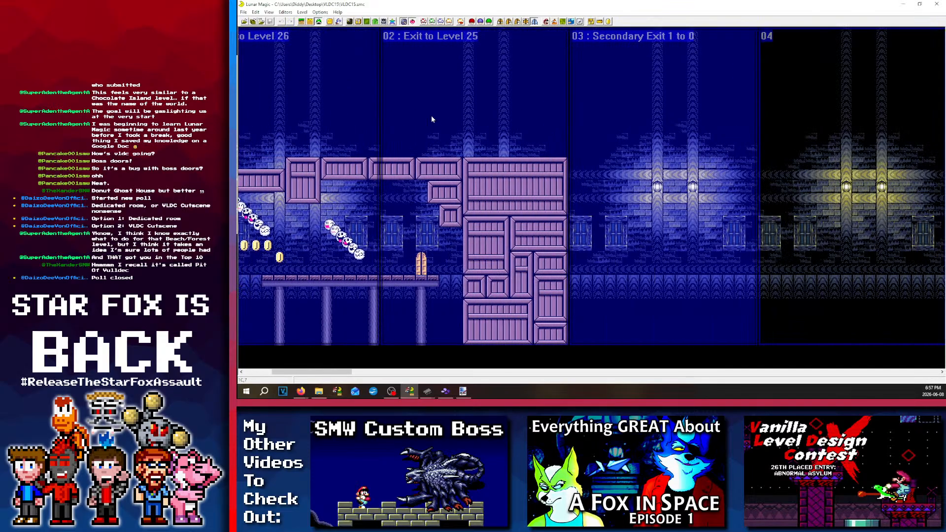
pyautogui.scroll(4, 431, 119)
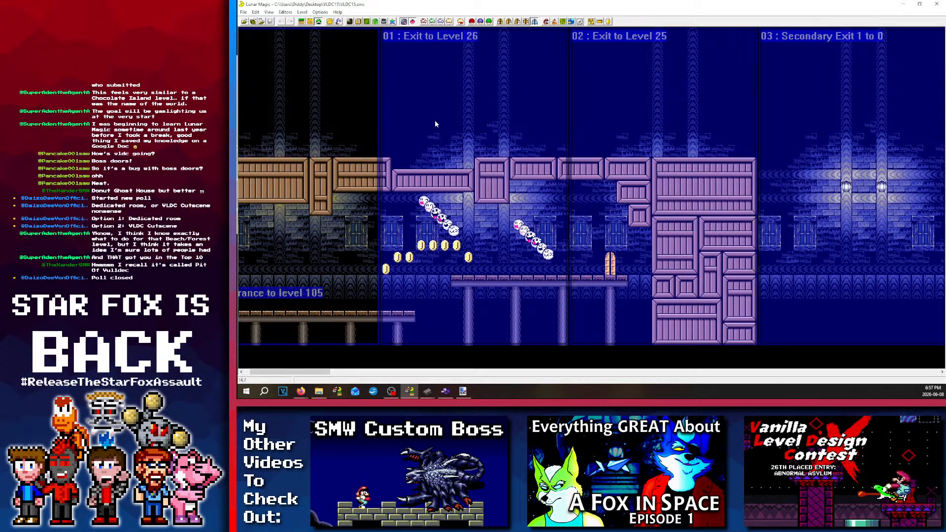
pyautogui.scroll(-5, 433, 121)
pyautogui.scroll(4, 483, 119)
pyautogui.scroll(1, 534, 114)
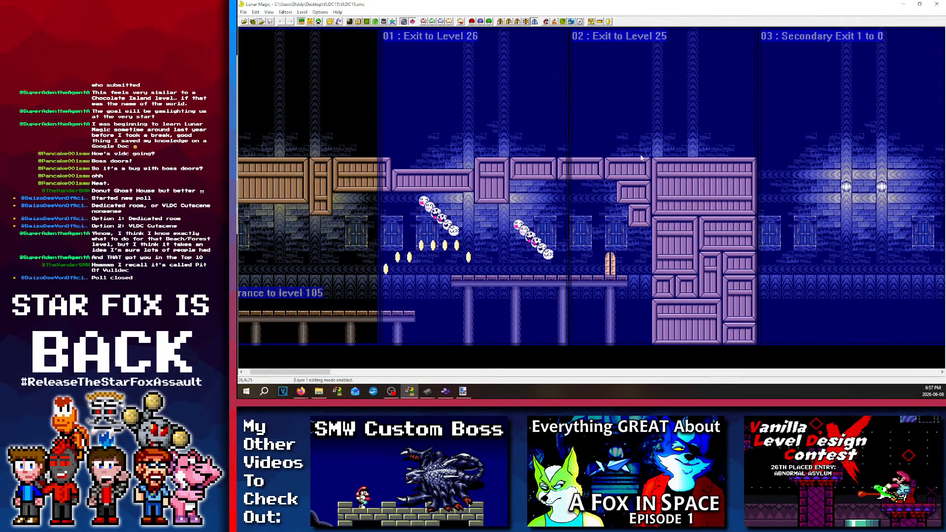
pyautogui.moveTo(639, 134); pyautogui.dragTo(700, 139)
pyautogui.click(364, 282)
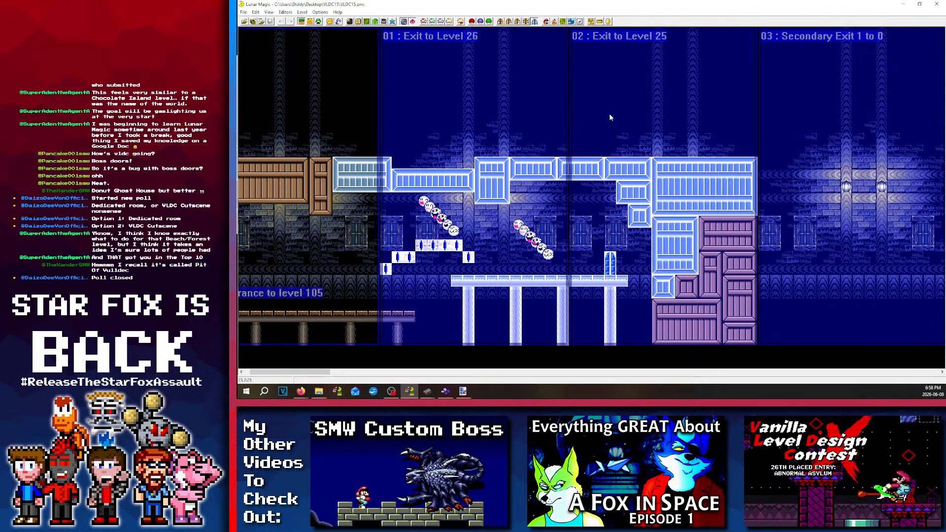
pyautogui.click(610, 114)
pyautogui.hscroll(3, 618, 120)
pyautogui.hscroll(-3, 551, 133)
pyautogui.hscroll(-1, 432, 73)
pyautogui.hscroll(2, 332, 42)
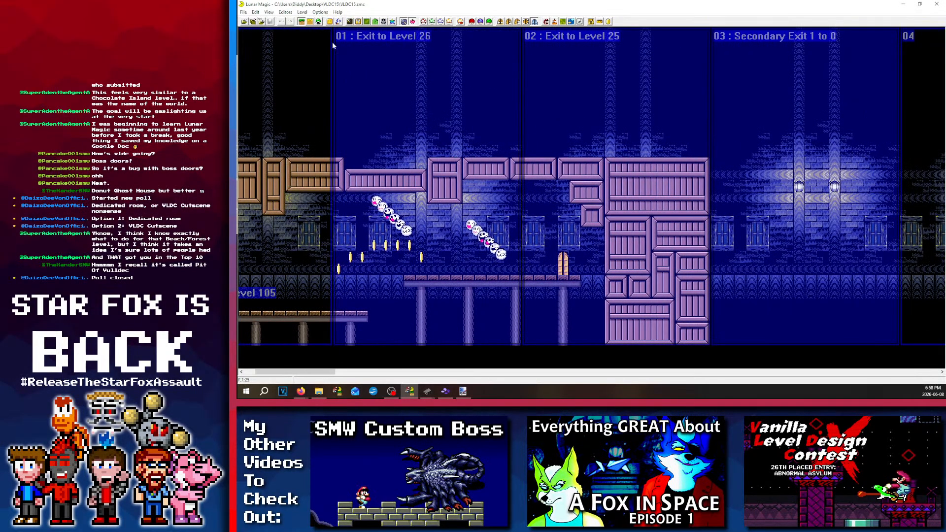
pyautogui.hscroll(-2, 459, 88)
pyautogui.hscroll(2, 460, 88)
pyautogui.hscroll(2, 461, 93)
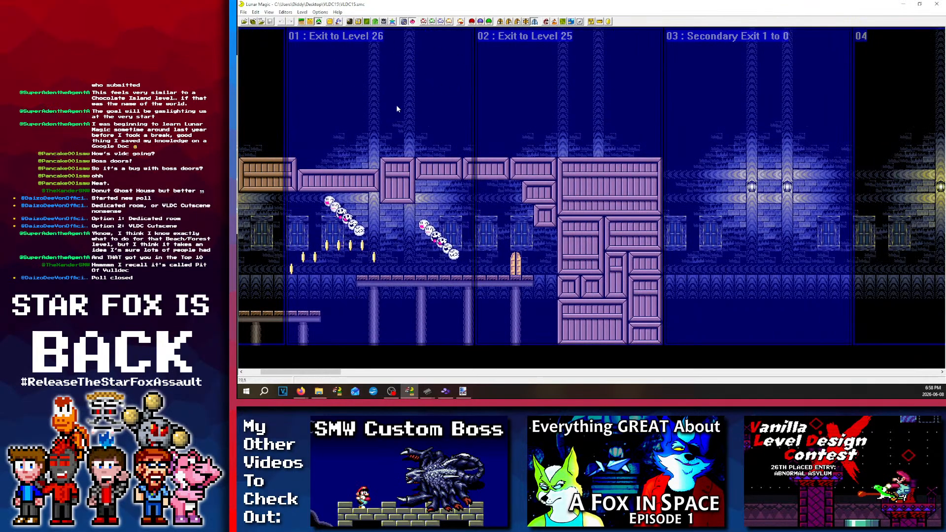
# Step: Save the current level to the ROM as level 25
pyautogui.hotkey('ctrl', 's')
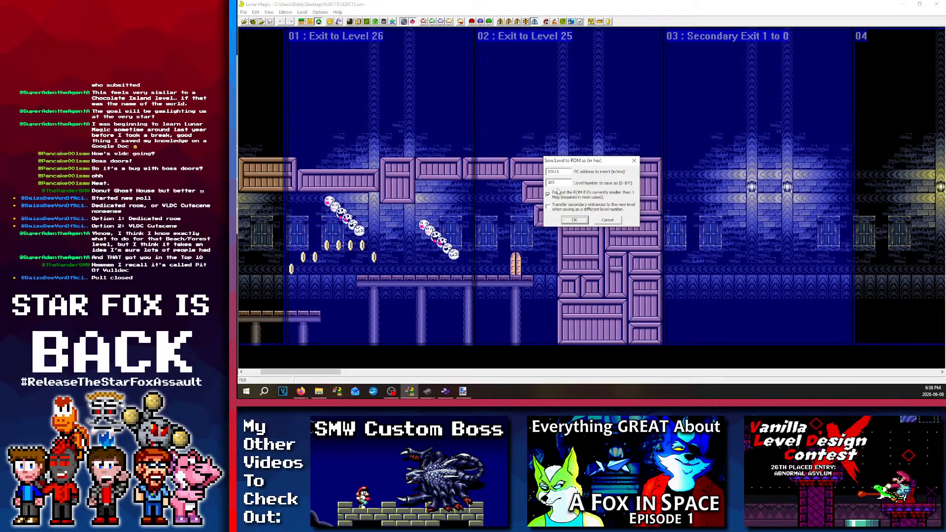
pyautogui.write('25')
pyautogui.click(573, 219)
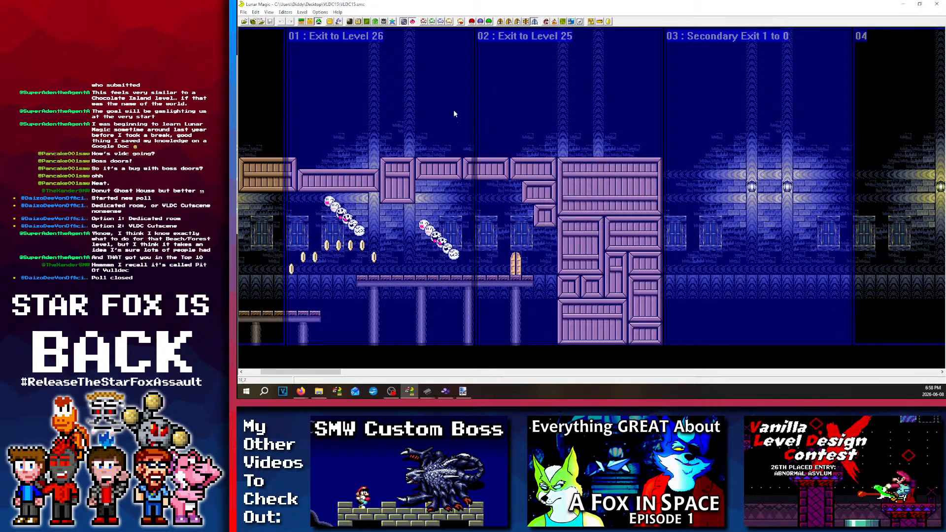
# Step: Delete all objects, sprites, screen exits and secondary entrances from level 25
pyautogui.hotkey('ctrl', 'Delete')
pyautogui.press('Return')
pyautogui.hscroll(-3, 457, 113)
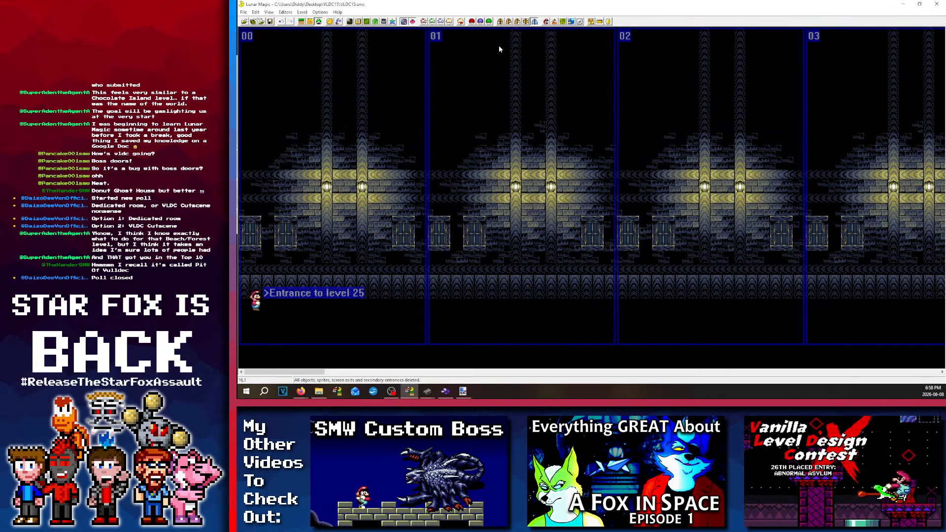
# Step: Clear all extended animation slots of level 25
pyautogui.click(509, 23)
pyautogui.press('Escape')
pyautogui.click(591, 21)
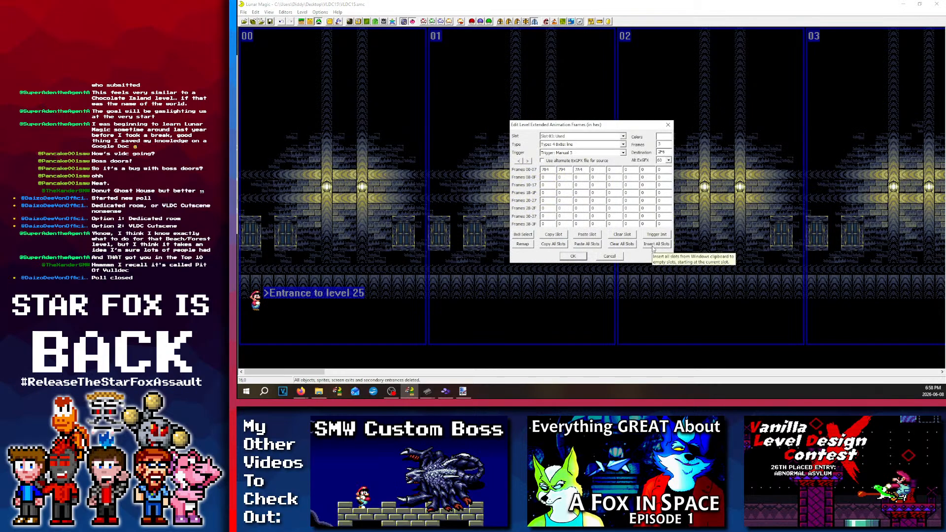
pyautogui.click(622, 244)
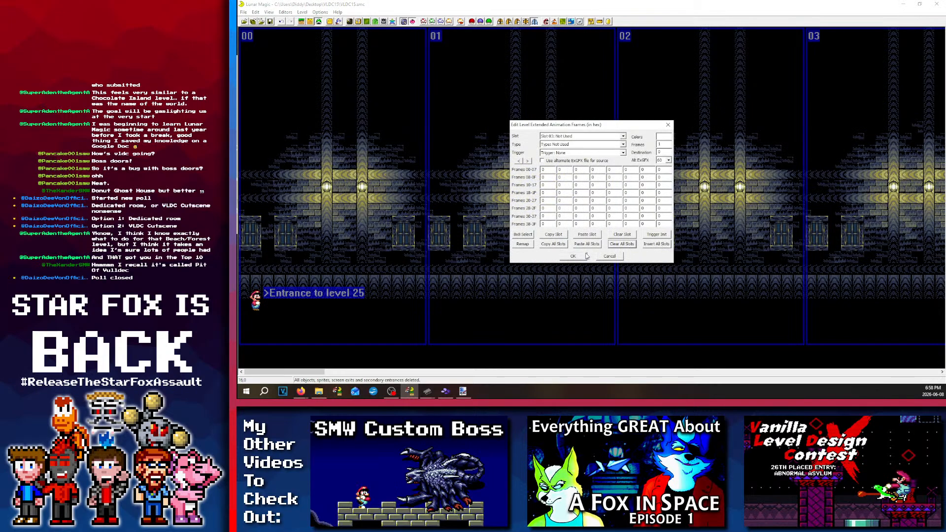
# Step: Set the manual frame triggers Manual 0, Manual 1 and Manual 2 to Not Initialized in the trigger initializations
pyautogui.click(658, 234)
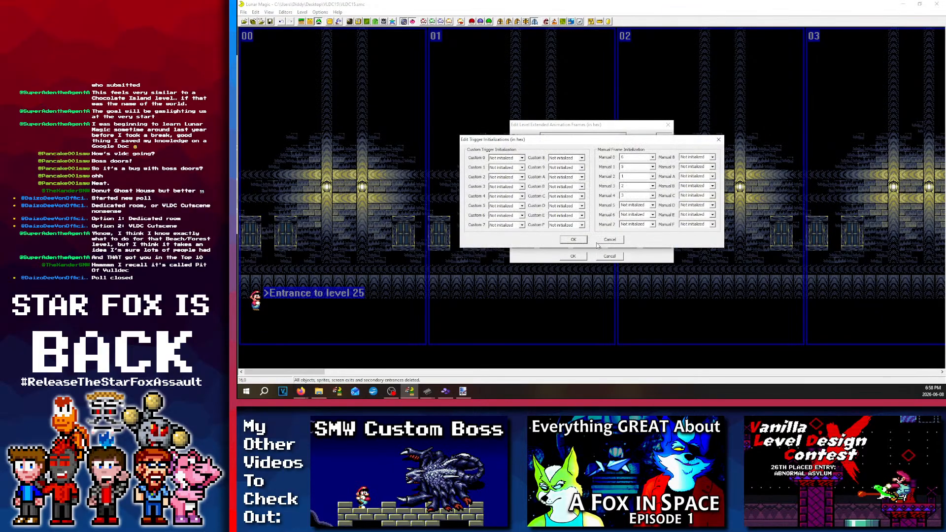
pyautogui.click(579, 240)
pyautogui.click(657, 235)
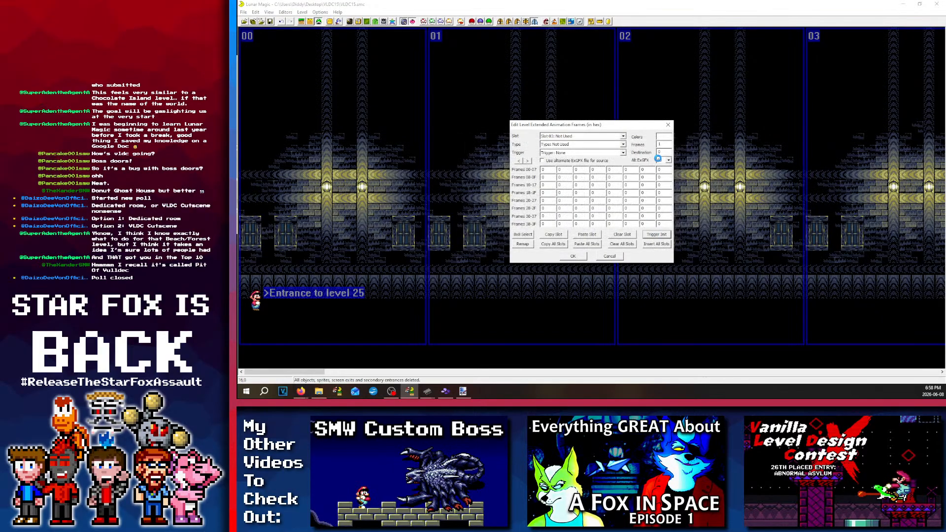
pyautogui.scroll(3, 642, 168)
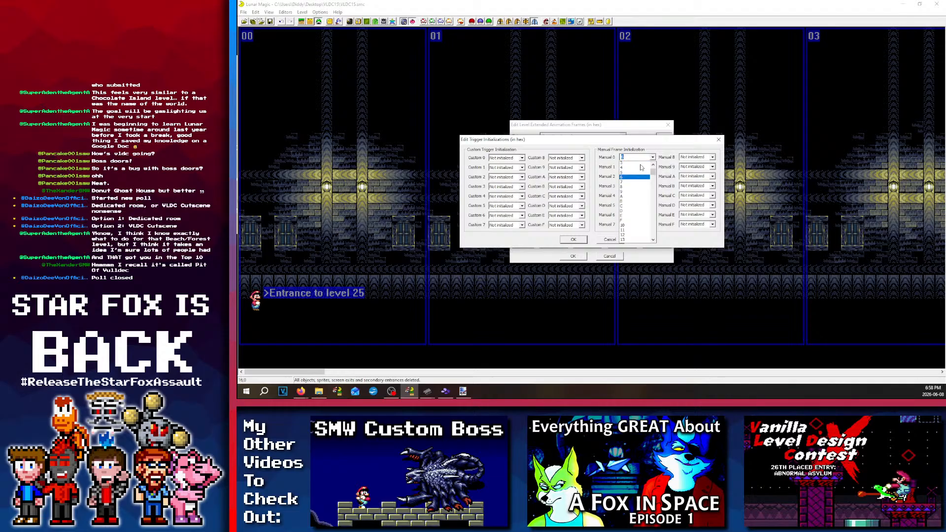
pyautogui.click(642, 164)
pyautogui.click(652, 167)
pyautogui.scroll(2, 641, 175)
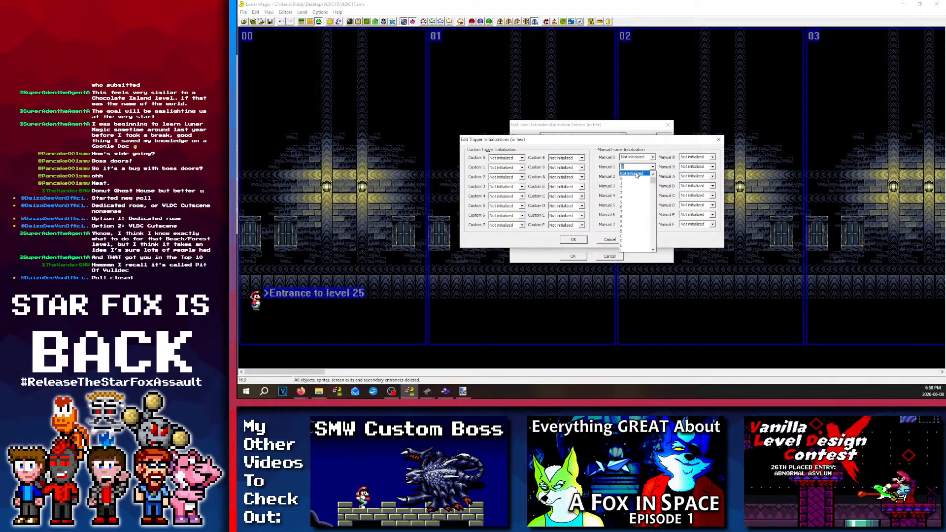
pyautogui.click(640, 174)
pyautogui.click(652, 176)
pyautogui.scroll(2, 635, 184)
pyautogui.click(635, 184)
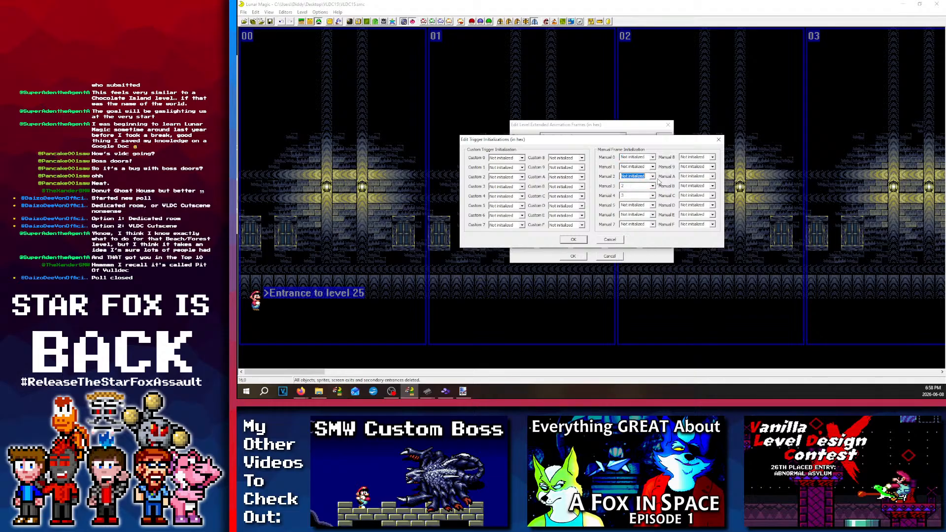
# Step: Set Manual 3 and Manual 4 to Not Initialized and apply the trigger and animation settings
pyautogui.click(652, 186)
pyautogui.scroll(2, 641, 207)
pyautogui.click(644, 194)
pyautogui.click(652, 196)
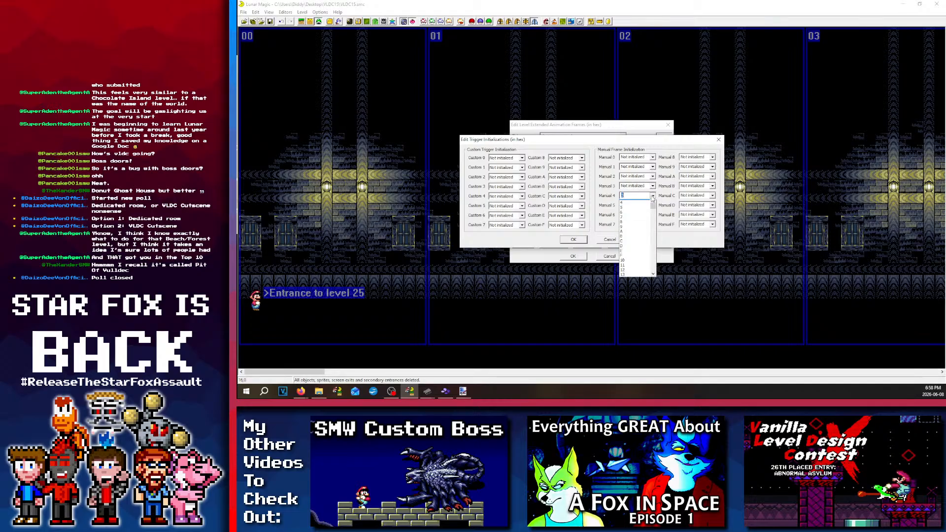
pyautogui.scroll(2, 638, 209)
pyautogui.click(636, 204)
pyautogui.click(573, 240)
pyautogui.click(574, 256)
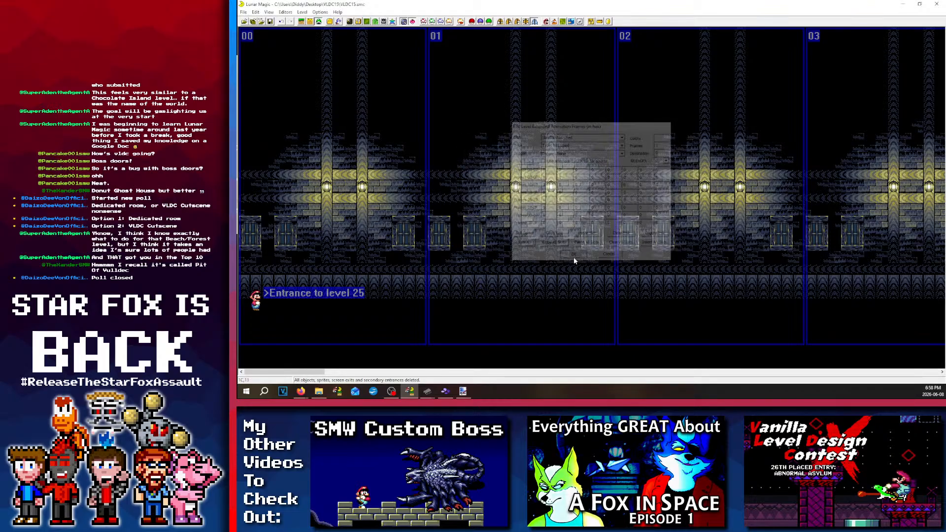
pyautogui.scroll(-1, 451, 90)
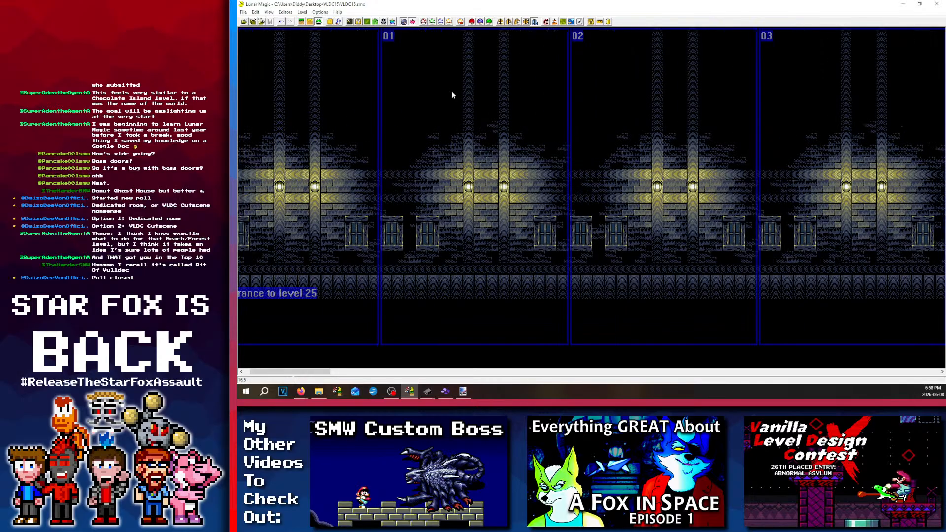
pyautogui.scroll(1, 452, 90)
pyautogui.click(544, 25)
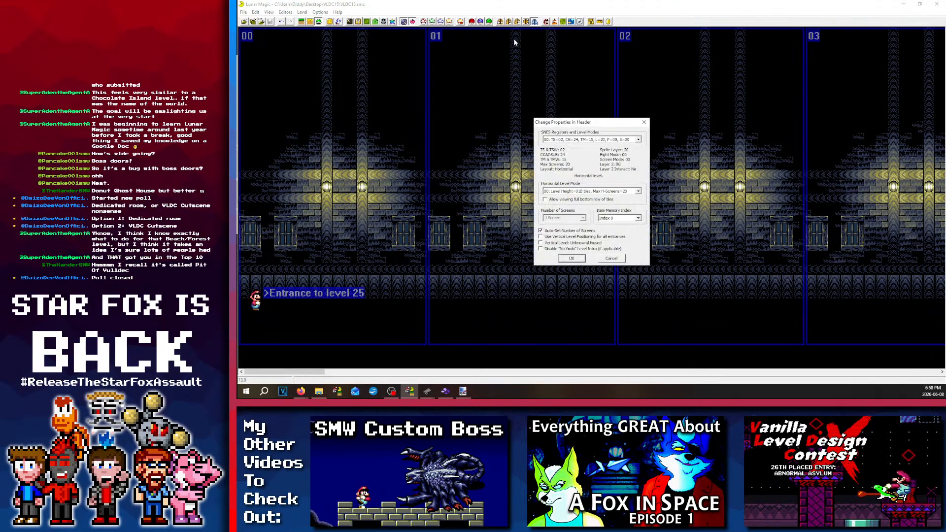
pyautogui.press('Escape')
pyautogui.click(500, 24)
pyautogui.press('Escape')
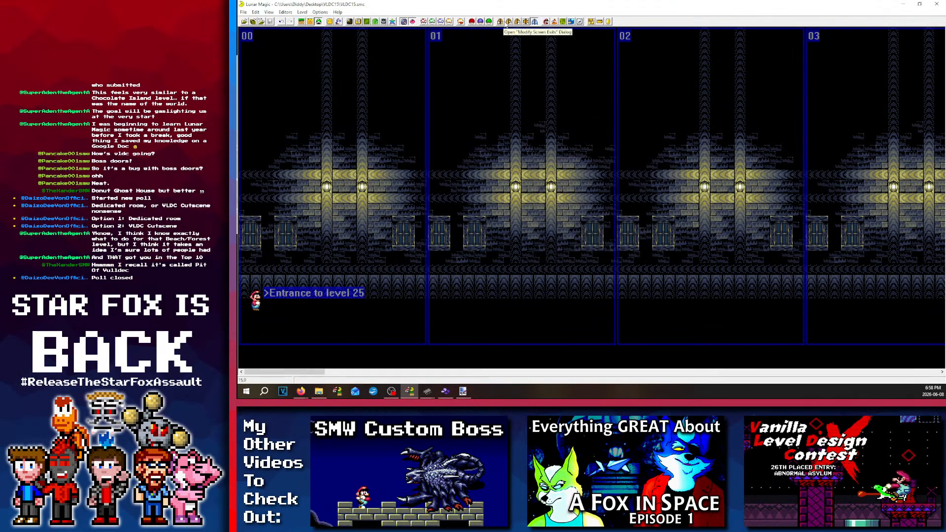
# Step: Move the main entrance of level 25 to screen 2 at X=8 and Y=1 on subscreen 01
pyautogui.click(546, 22)
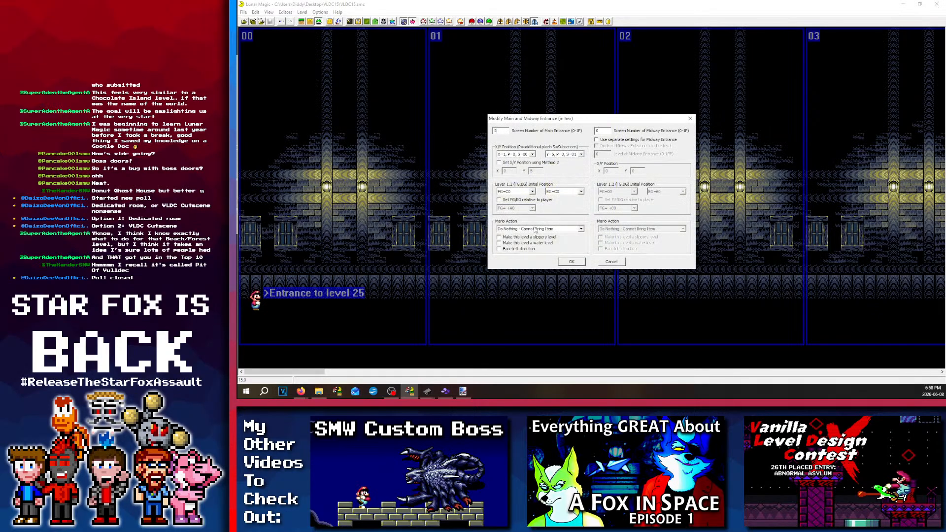
pyautogui.click(581, 154)
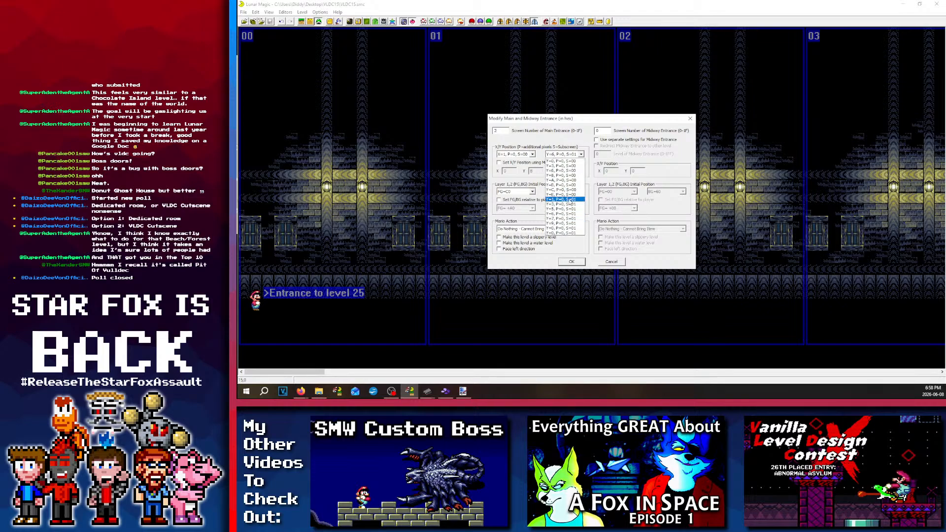
pyautogui.click(557, 199)
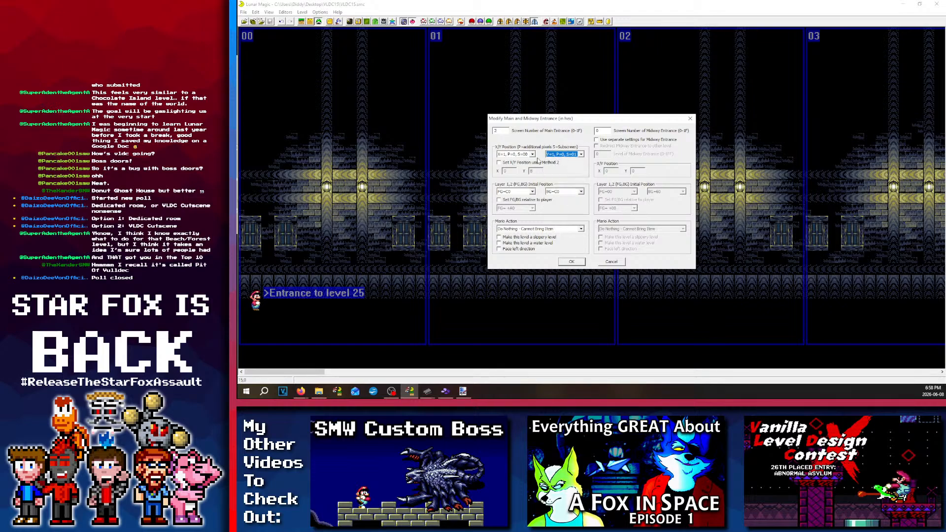
pyautogui.click(532, 154)
pyautogui.click(518, 166)
pyautogui.click(571, 262)
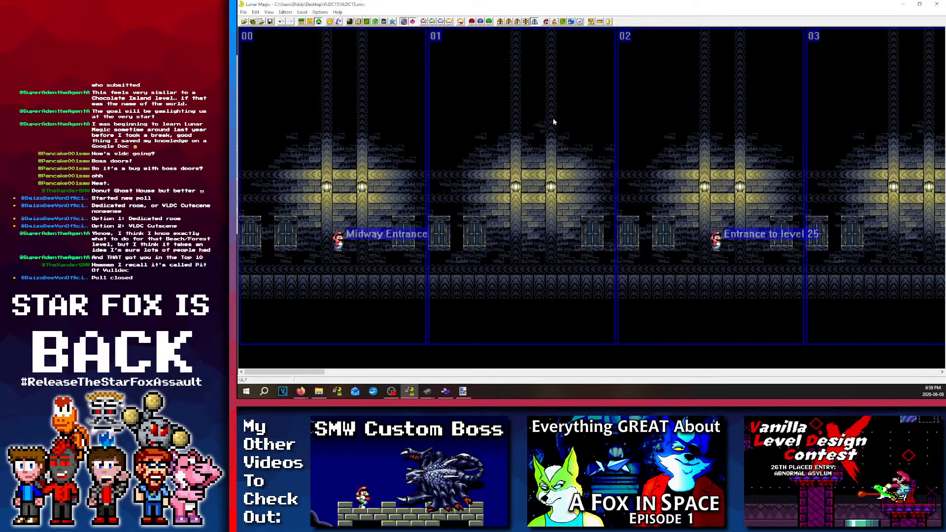
# Step: Change level 25 to the layer 2 level mode with TS=00, CG=24 and TM=17, accepting replacement of the layer 2 image
pyautogui.click(543, 21)
pyautogui.click(571, 139)
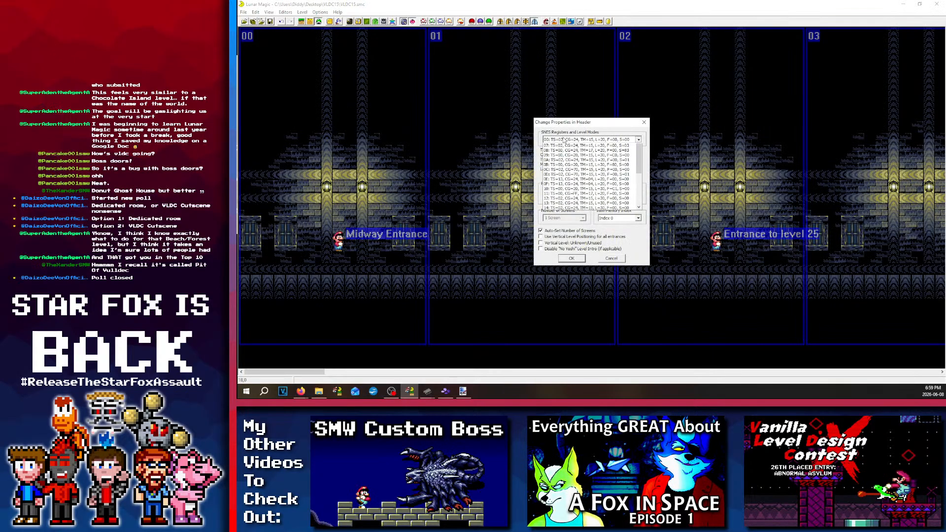
pyautogui.click(557, 155)
pyautogui.click(571, 260)
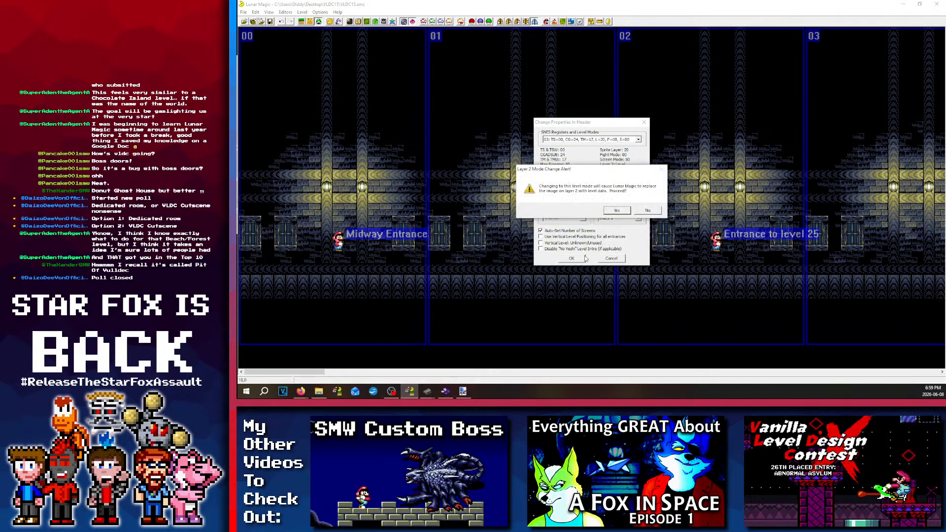
pyautogui.click(611, 212)
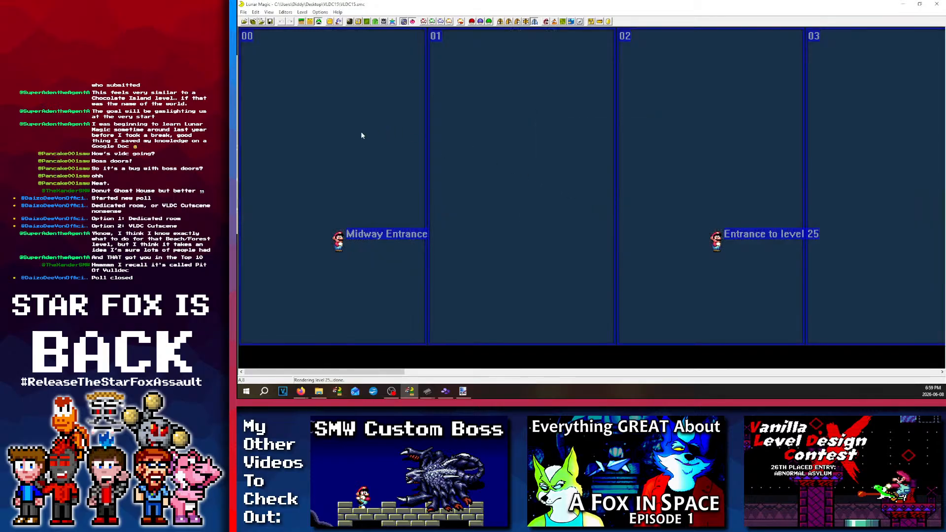
# Step: Enable separate settings for the midway entrance of level 25 and set its screen number to 2
pyautogui.keyDown('ctrl'); pyautogui.scroll(-1, 360, 133); pyautogui.keyUp('ctrl')
pyautogui.keyDown('ctrl'); pyautogui.scroll(1, 421, 124); pyautogui.keyUp('ctrl')
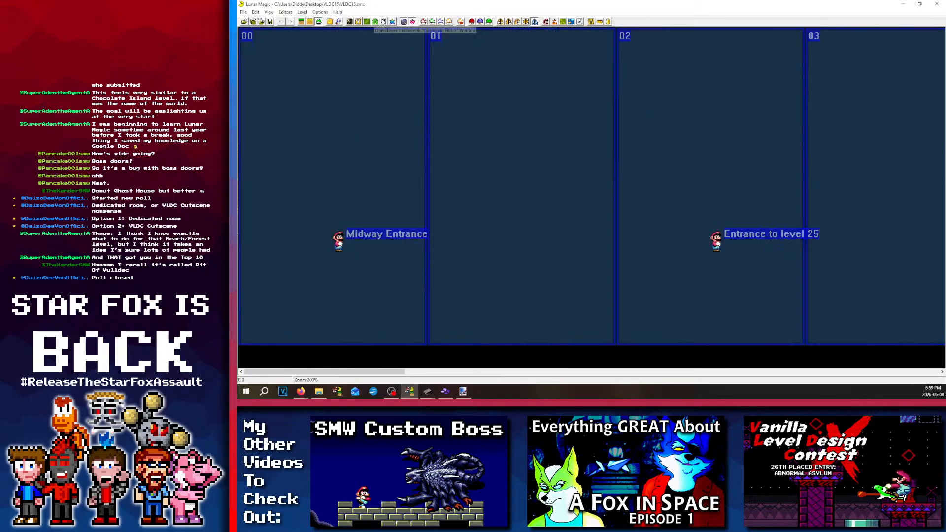
pyautogui.click(509, 21)
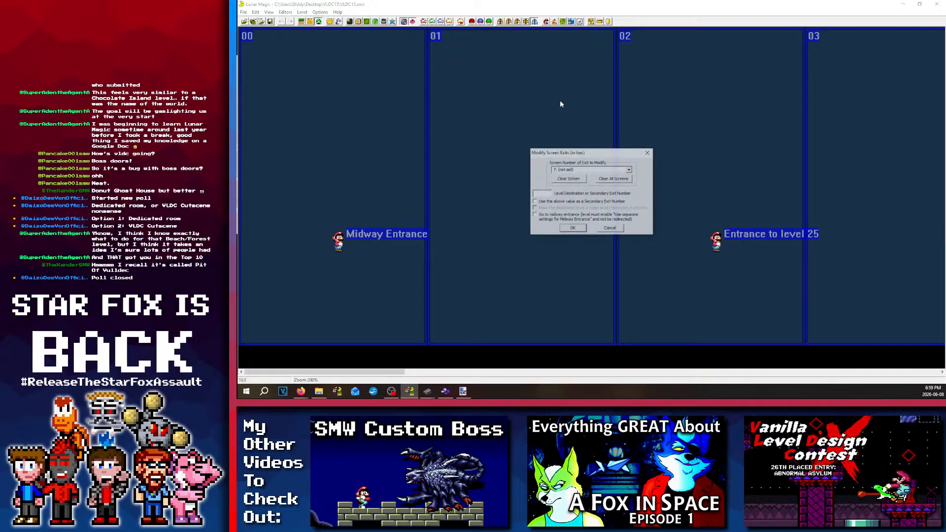
pyautogui.click(610, 227)
pyautogui.click(508, 21)
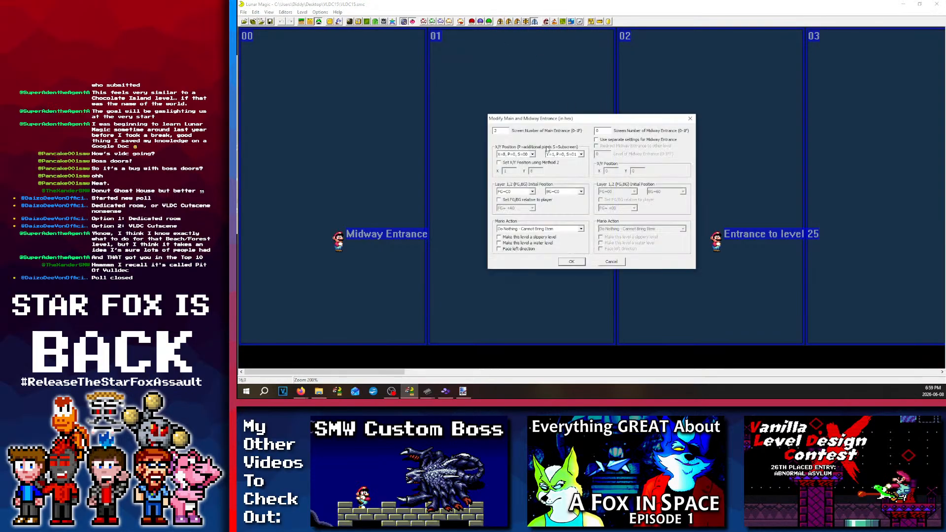
pyautogui.doubleClick(494, 131)
pyautogui.write('2')
pyautogui.click(607, 140)
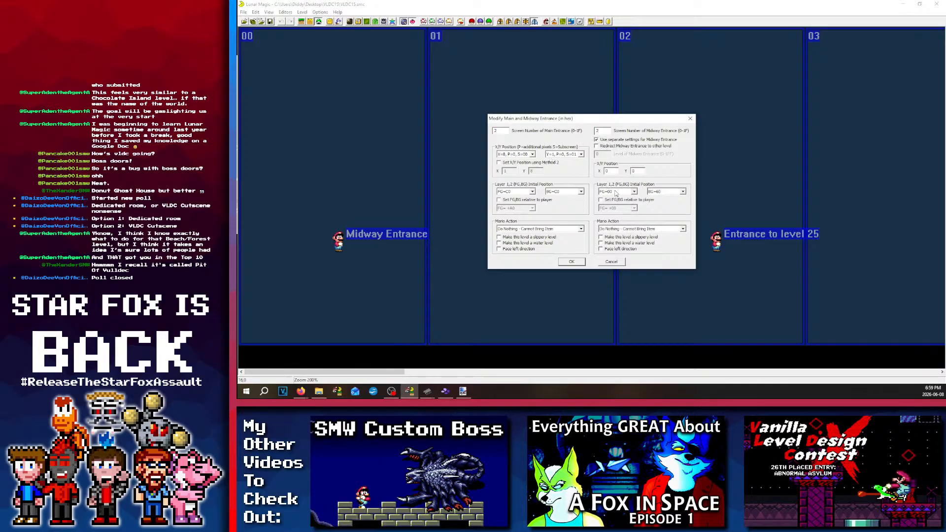
# Step: Set the initial layer 2 position to BG=00 for the main entrance and BG=C0 for the midway entrance, and apply
pyautogui.click(581, 192)
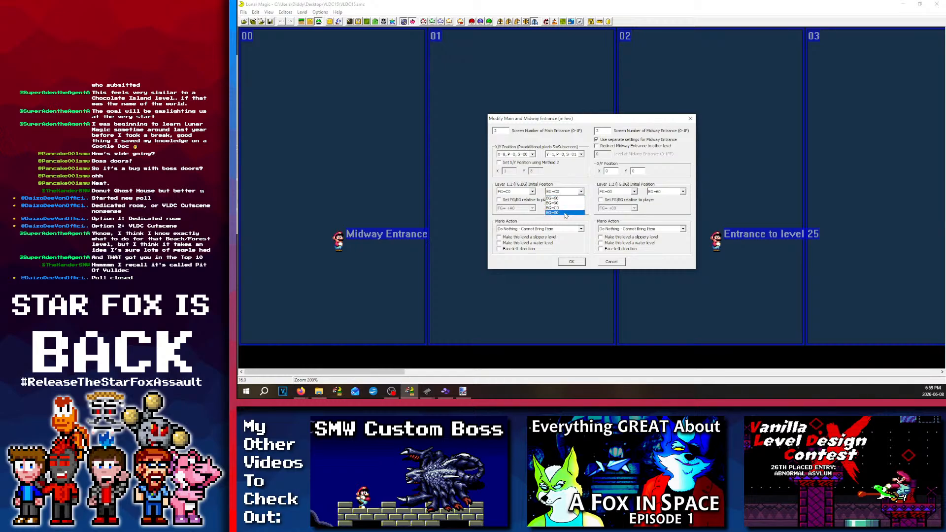
pyautogui.click(565, 213)
pyautogui.click(651, 191)
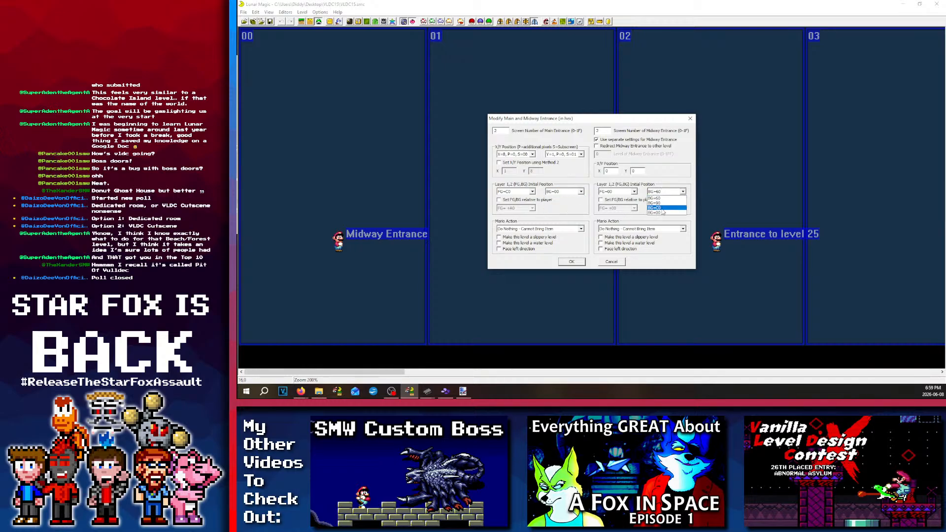
pyautogui.click(663, 211)
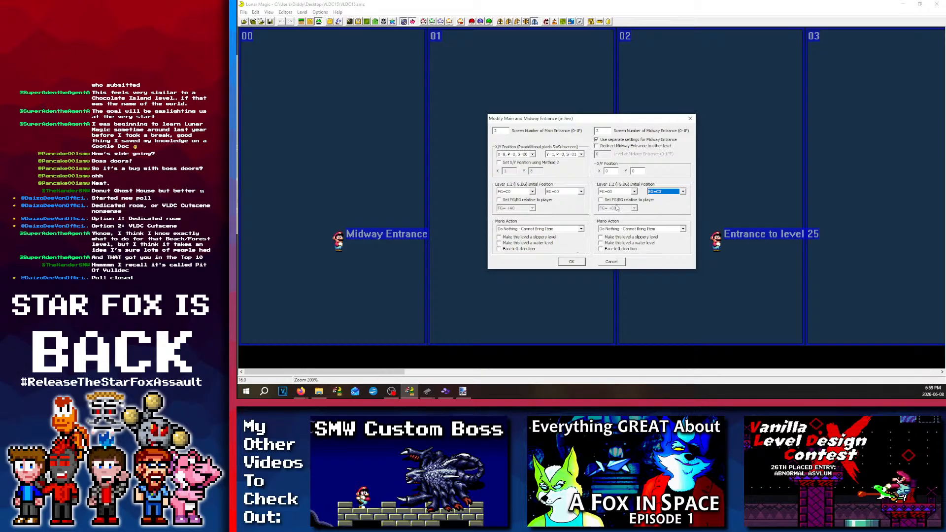
pyautogui.click(569, 261)
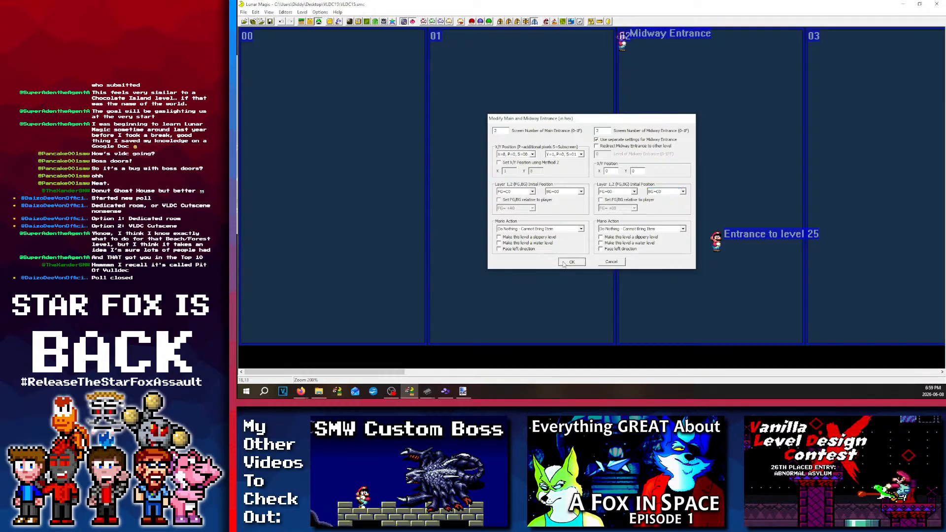
# Step: Place the midway entrance at X=8 on the same spot as the main entrance and save level 25
pyautogui.click(509, 22)
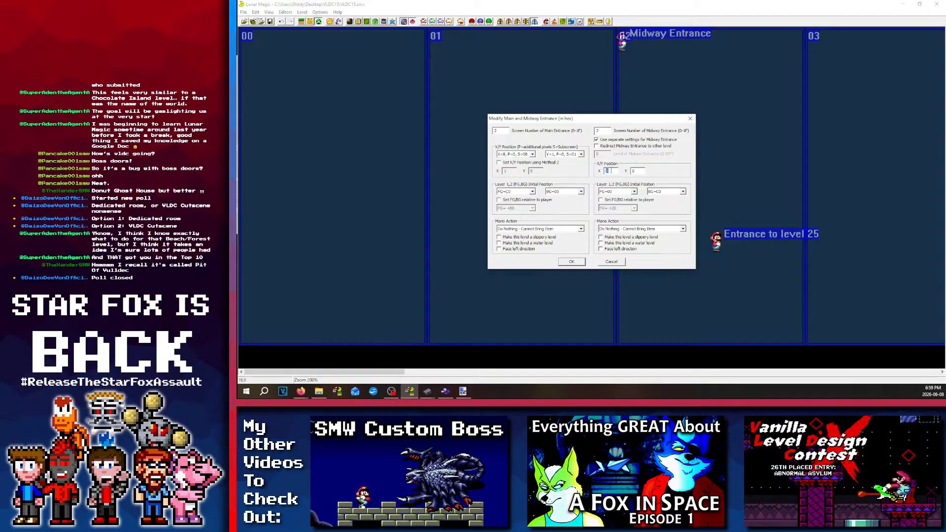
pyautogui.write('8')
pyautogui.click(574, 262)
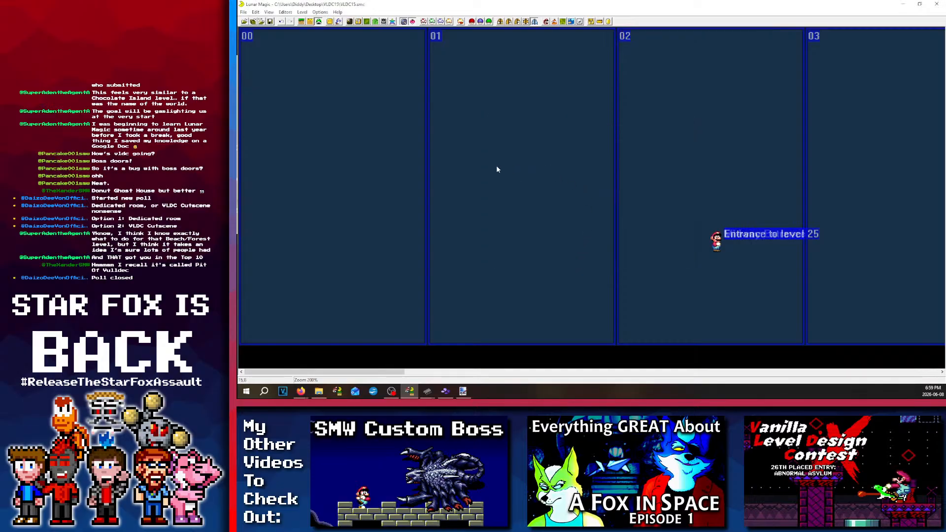
pyautogui.keyDown('ctrl'); pyautogui.scroll(-1, 497, 167); pyautogui.keyUp('ctrl')
pyautogui.click(270, 21)
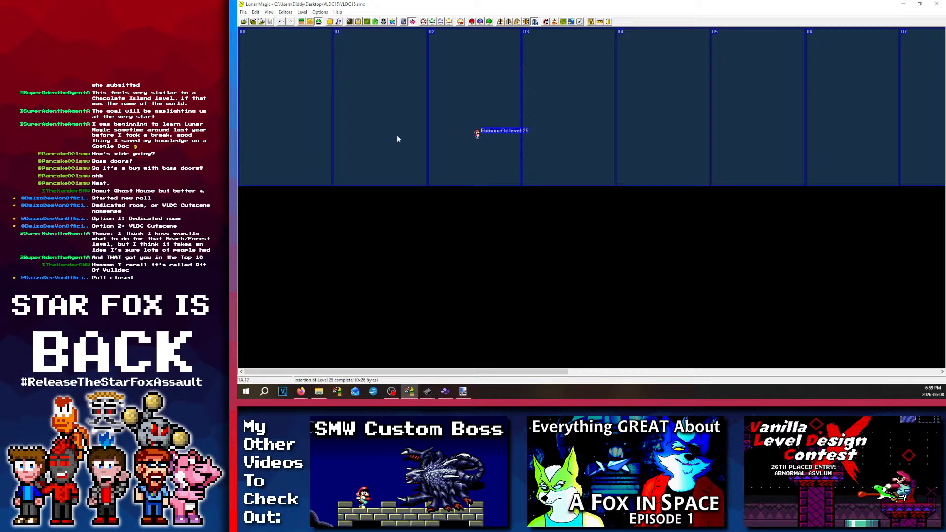
pyautogui.keyDown('ctrl'); pyautogui.scroll(2, 370, 120); pyautogui.keyUp('ctrl')
pyautogui.keyDown('ctrl'); pyautogui.scroll(-1, 368, 120); pyautogui.keyUp('ctrl')
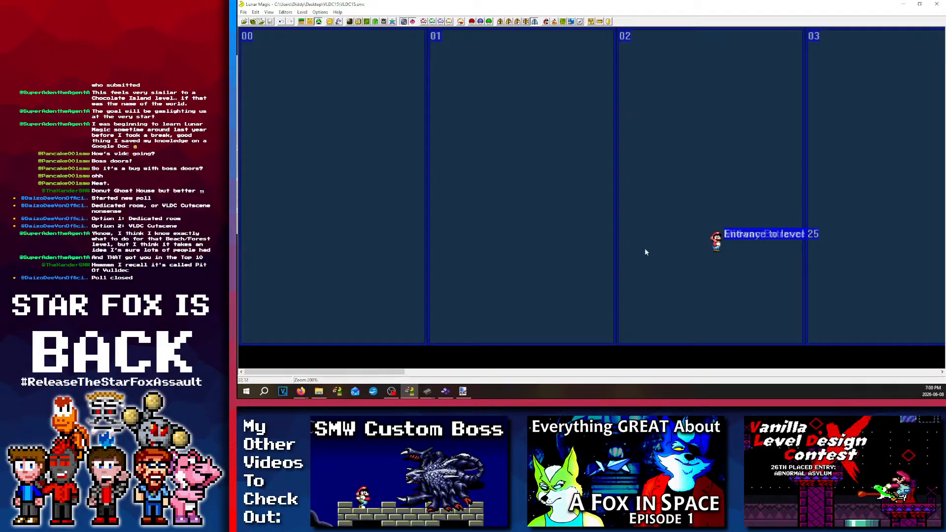
pyautogui.hscroll(3, 645, 252)
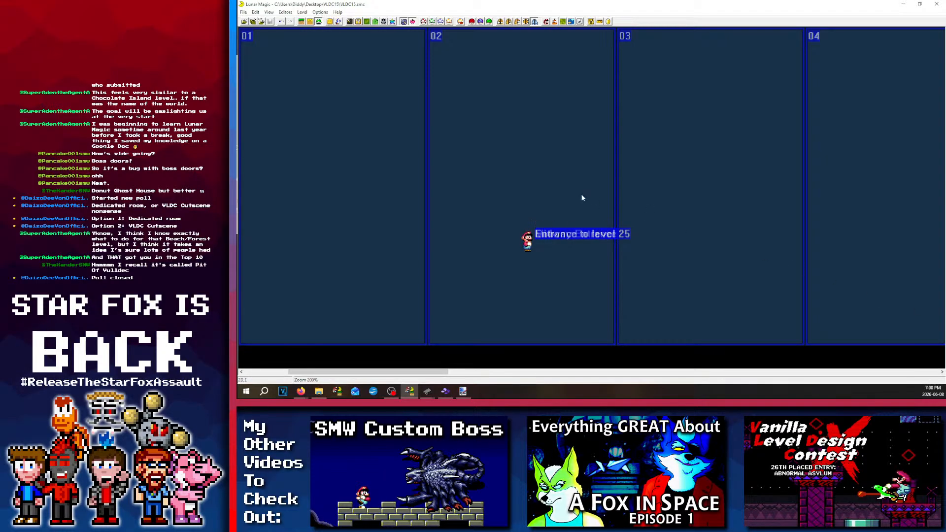
pyautogui.moveTo(575, 238)
pyautogui.mouseDown()
pyautogui.moveTo(412, 255)
pyautogui.moveTo(591, 235)
pyautogui.mouseUp()
pyautogui.hscroll(1, 591, 235)
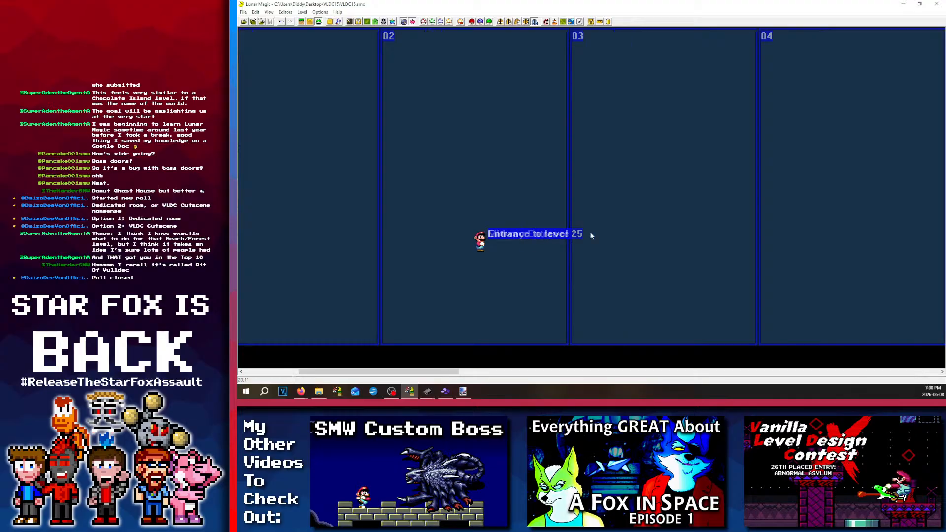
pyautogui.hscroll(-3, 589, 232)
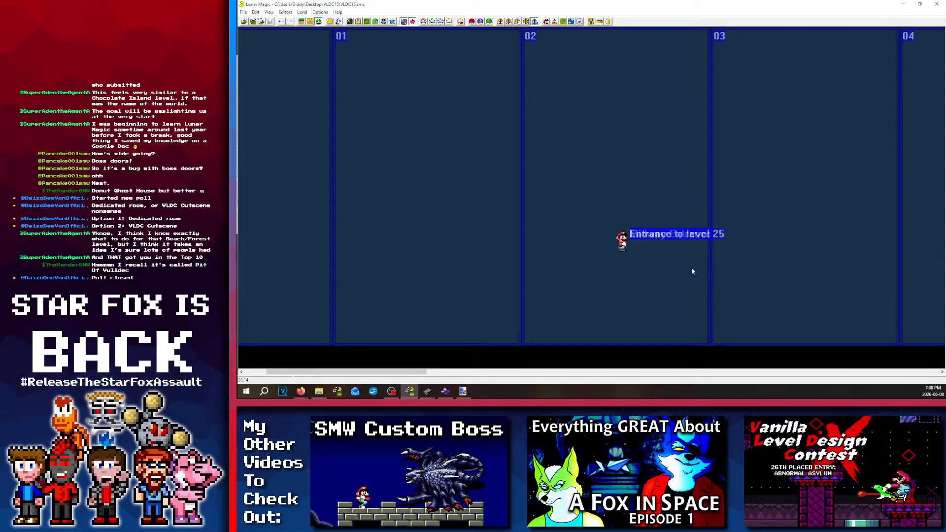
# Step: Switch to the zone diagram in paint.net and examine the rooms and connections of zones 0 to 6
pyautogui.click(463, 390)
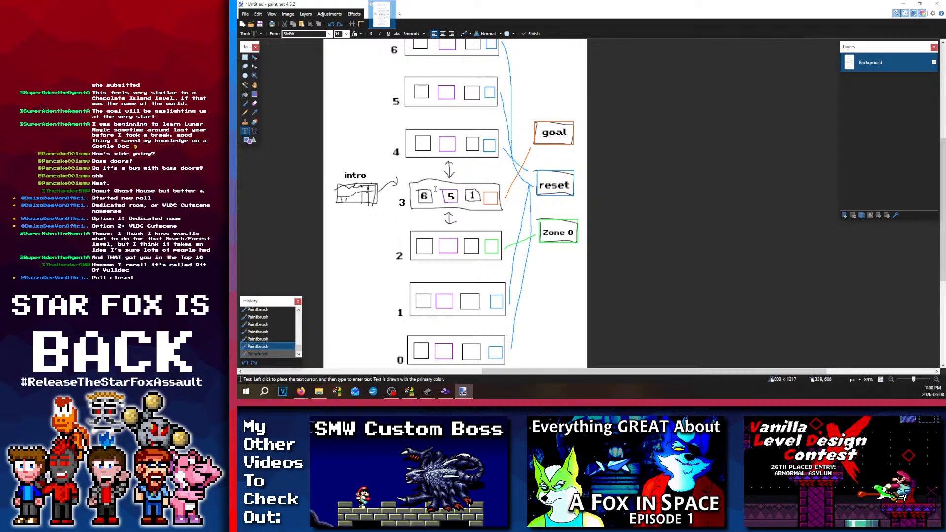
pyautogui.click(903, 4)
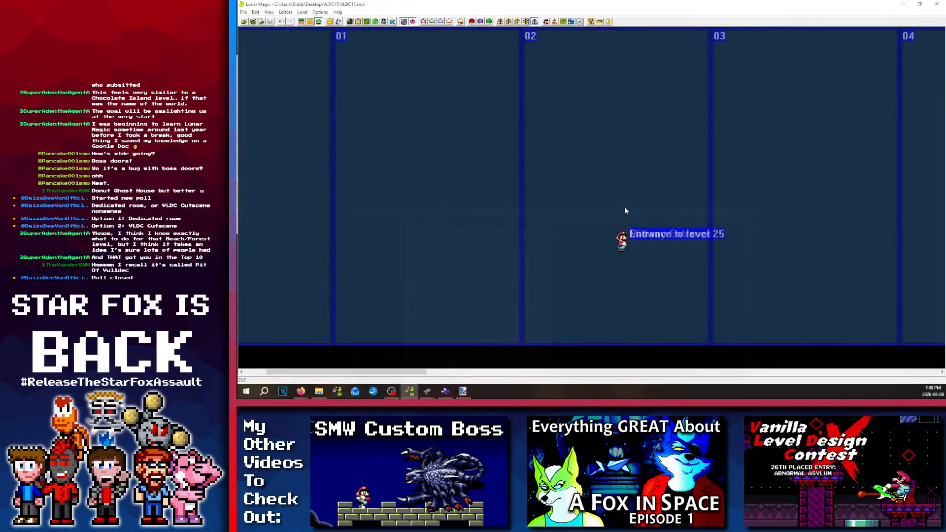
pyautogui.click(462, 391)
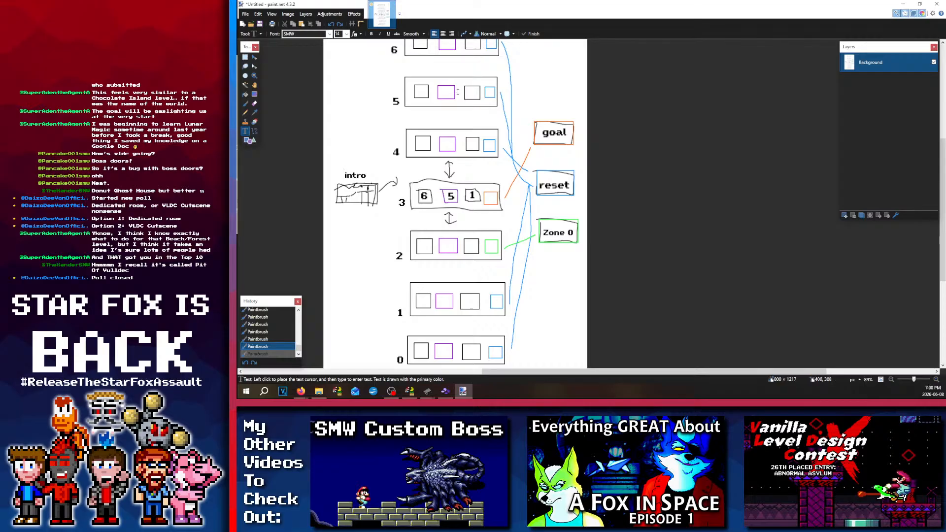
pyautogui.scroll(-2, 457, 91)
pyautogui.scroll(5, 445, 172)
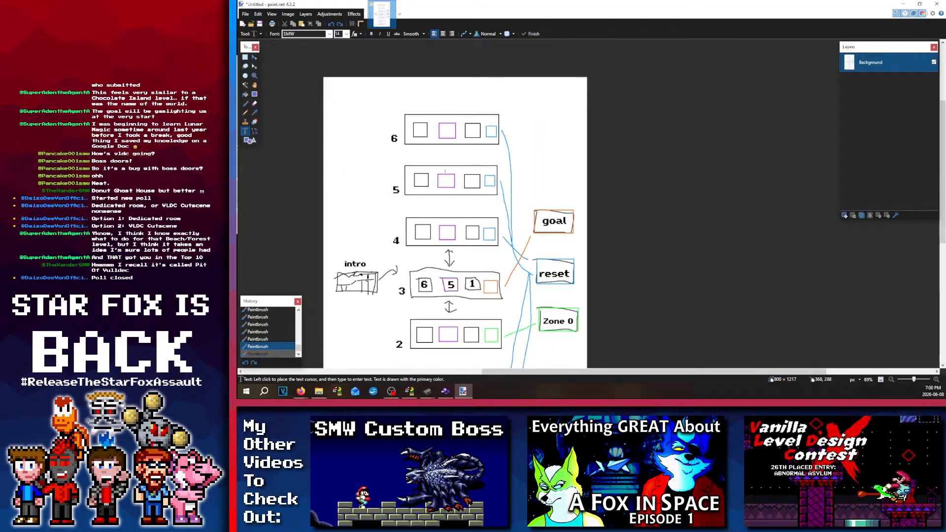
pyautogui.scroll(-10, 498, 284)
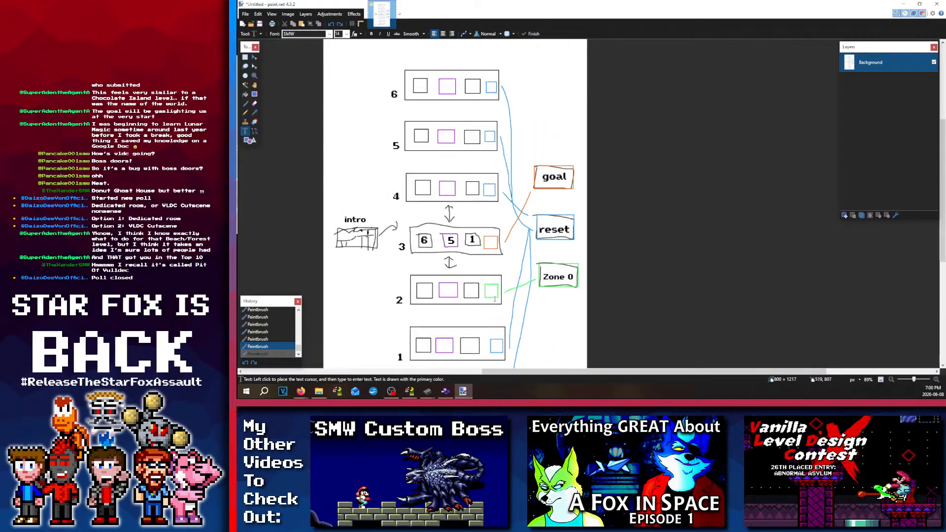
pyautogui.scroll(10, 498, 285)
pyautogui.scroll(-4, 498, 284)
pyautogui.scroll(-2, 498, 284)
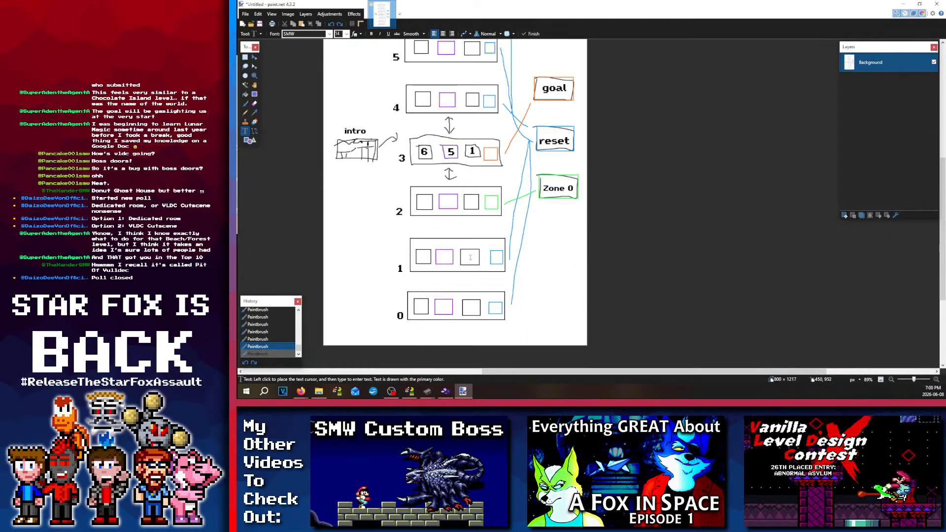
pyautogui.scroll(3, 457, 250)
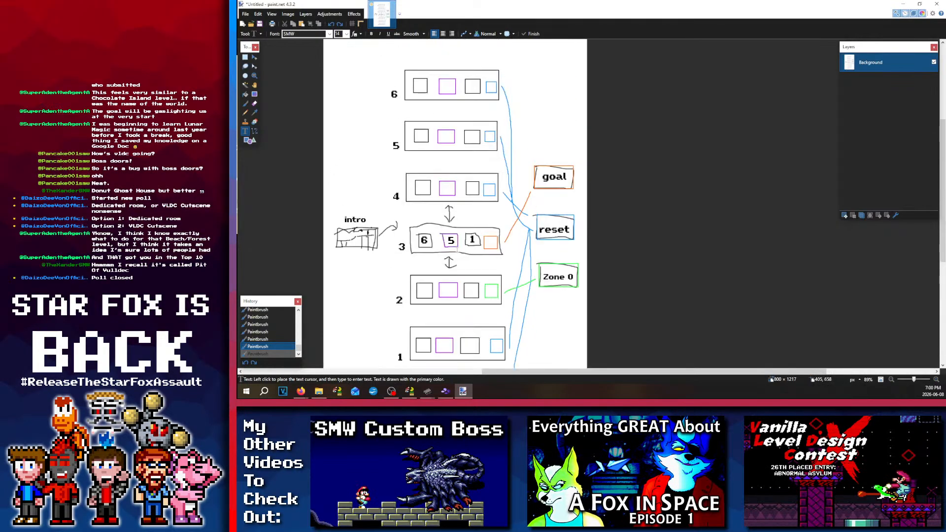
# Step: Add the text label "bg=00" just below the number of zone 3 in the diagram
pyautogui.click(386, 259)
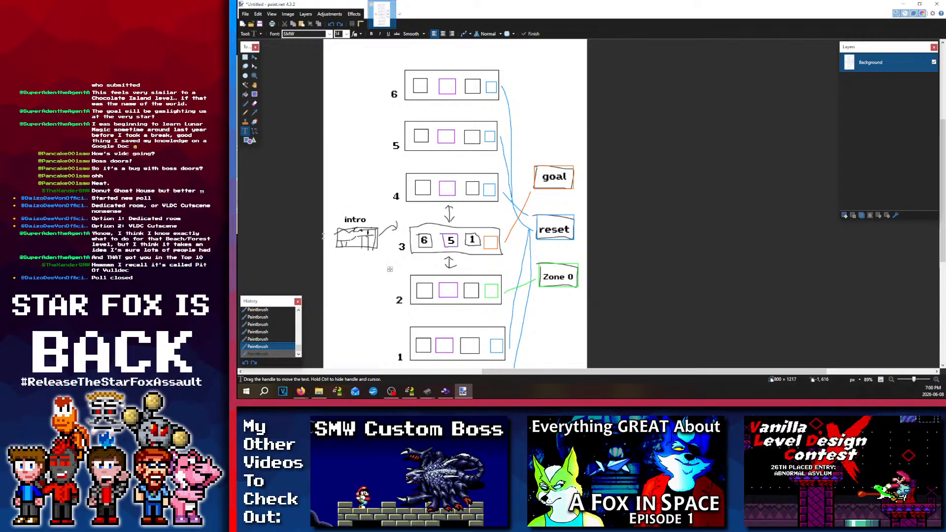
pyautogui.write('bg=')
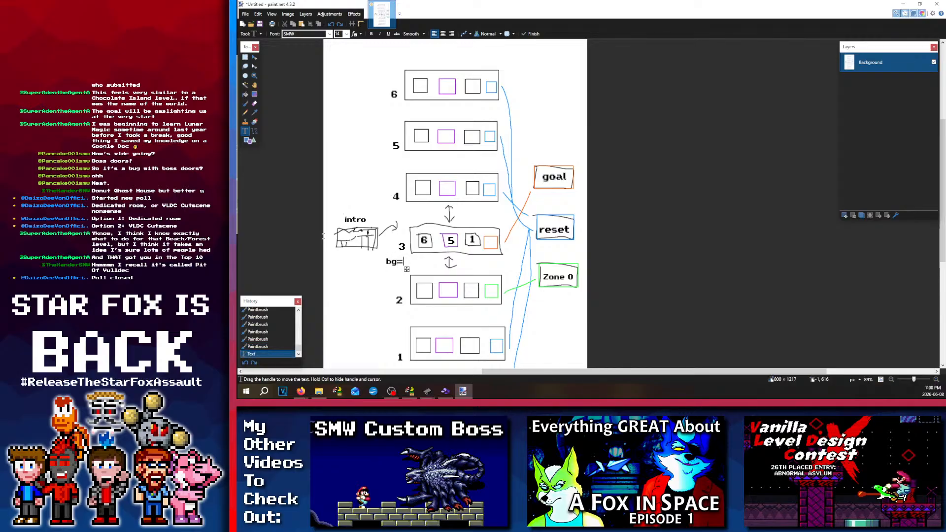
pyautogui.write('00')
pyautogui.moveTo(416, 269); pyautogui.dragTo(417, 266)
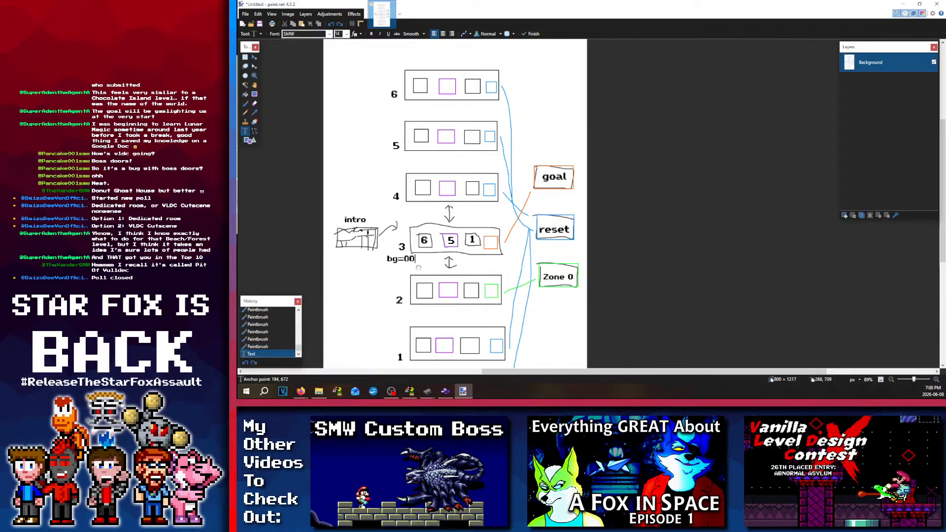
# Step: Add the text label "bg=C0" just below the number of zone 4 in the diagram
pyautogui.click(393, 207)
pyautogui.write('bg')
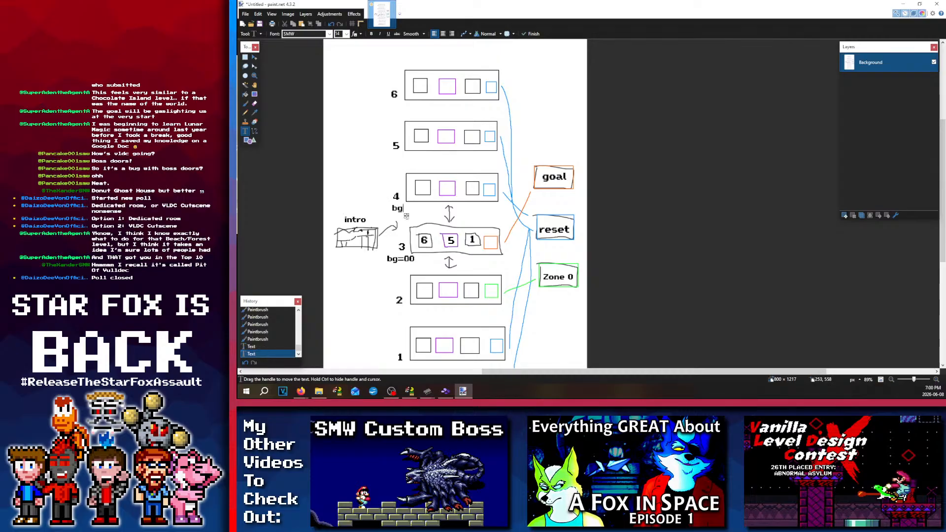
pyautogui.write('=C0')
pyautogui.moveTo(422, 216); pyautogui.dragTo(418, 217)
# Step: Copy the "bg=C0" label of zone 4 and place copies below the numbers of zones 5 and 6
pyautogui.click(245, 57)
pyautogui.moveTo(415, 215); pyautogui.dragTo(384, 203)
pyautogui.hotkey('ctrl', 'c')
pyautogui.hotkey('ctrl', 'v')
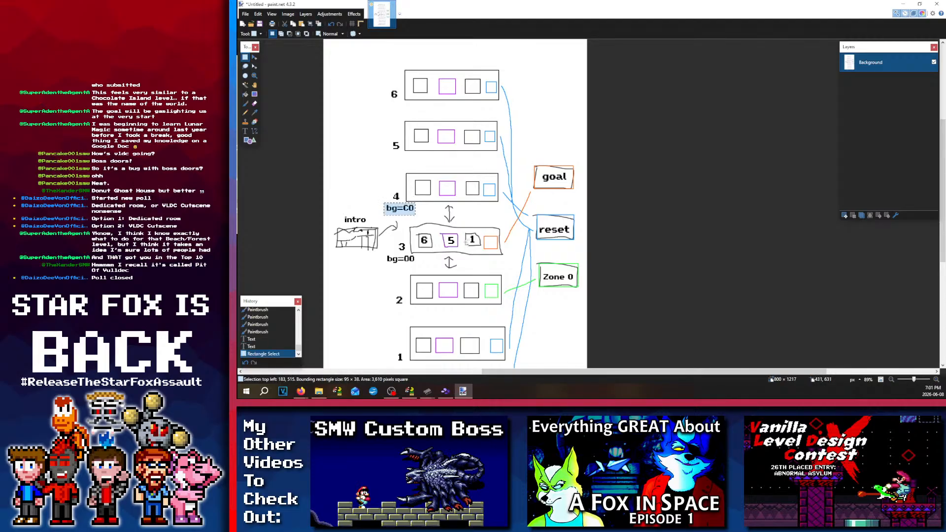
pyautogui.moveTo(430, 222); pyautogui.dragTo(430, 172)
pyautogui.hotkey('ctrl', 'v')
pyautogui.moveTo(430, 222); pyautogui.dragTo(429, 119)
pyautogui.moveTo(502, 163); pyautogui.dragTo(502, 163)
# Step: Paste three more copies of the "bg=C0" label and place them below the numbers of zones 2, 1 and 0
pyautogui.hotkey('ctrl', 'v')
pyautogui.moveTo(540, 134); pyautogui.dragTo(541, 240)
pyautogui.scroll(-3, 526, 209)
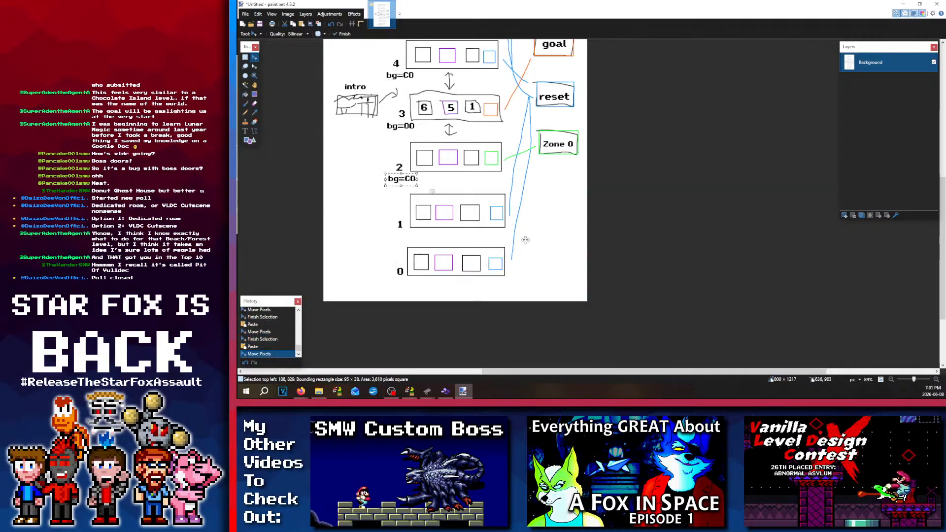
pyautogui.hotkey('ctrl', 'v')
pyautogui.moveTo(503, 142); pyautogui.dragTo(505, 288)
pyautogui.hotkey('ctrl', 'v')
pyautogui.moveTo(472, 76); pyautogui.dragTo(479, 270)
# Step: Commit the last pasted label and leave the diagram with nothing selected
pyautogui.scroll(5, 431, 229)
pyautogui.hotkey('ctrl', 'a')
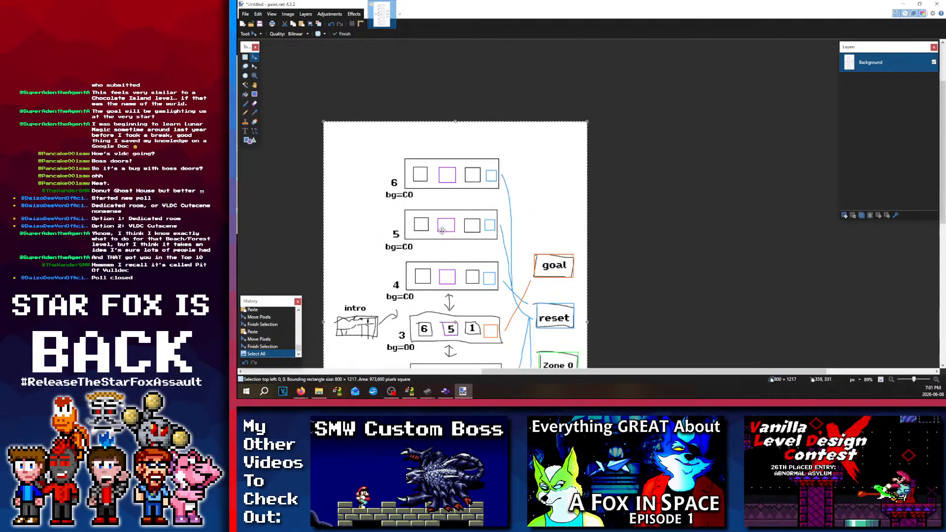
pyautogui.scroll(-3, 439, 231)
pyautogui.scroll(2, 456, 234)
pyautogui.scroll(2, 458, 235)
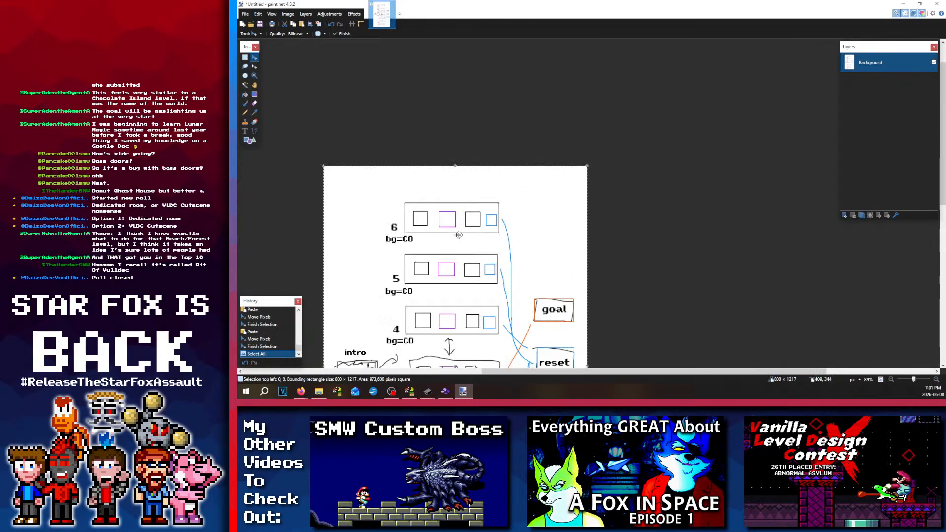
pyautogui.scroll(-3, 443, 256)
pyautogui.scroll(-2, 411, 298)
pyautogui.scroll(3, 411, 298)
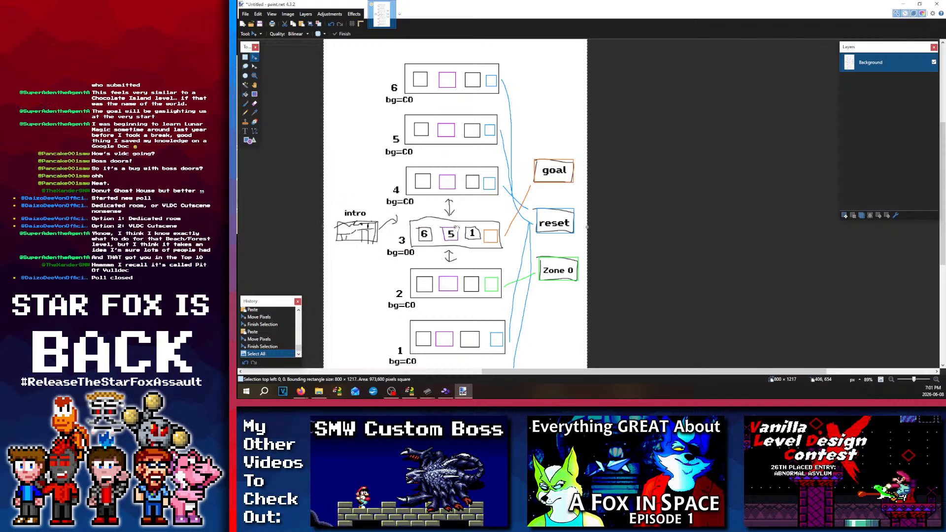
pyautogui.click(245, 134)
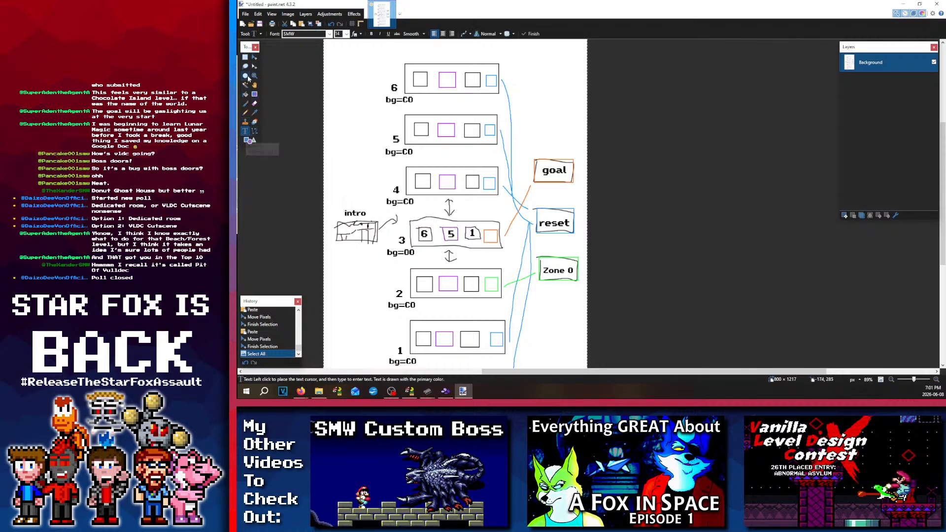
pyautogui.click(245, 58)
pyautogui.click(279, 118)
# Step: Examine the rooms, bg labels and connections of zones 0 to 6 in the diagram
pyautogui.keyDown('ctrl'); pyautogui.scroll(-1, 445, 188); pyautogui.keyUp('ctrl')
pyautogui.keyDown('ctrl'); pyautogui.scroll(1, 446, 188); pyautogui.keyUp('ctrl')
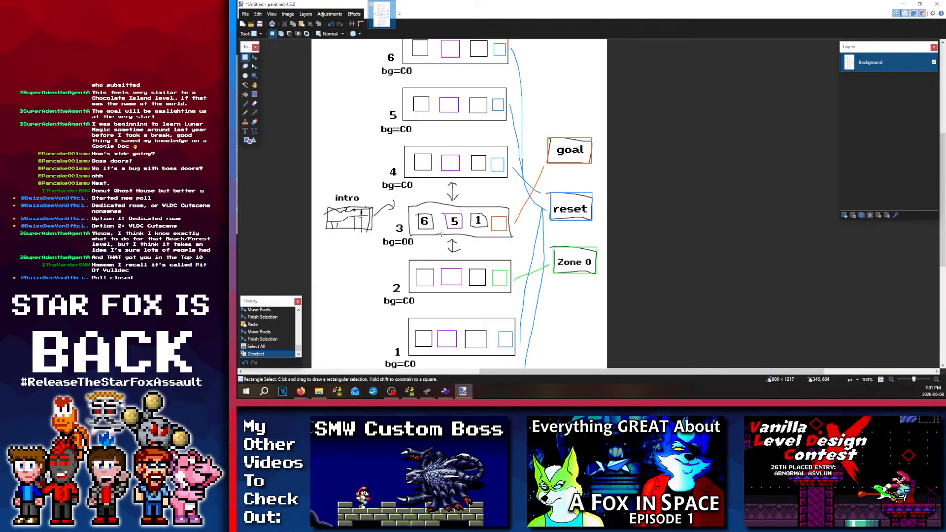
pyautogui.scroll(2, 423, 147)
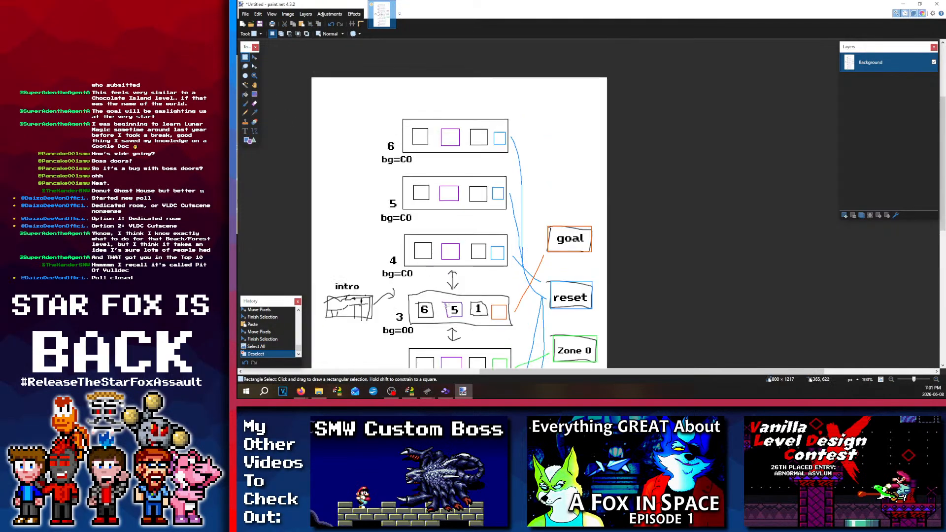
pyautogui.scroll(-3, 463, 190)
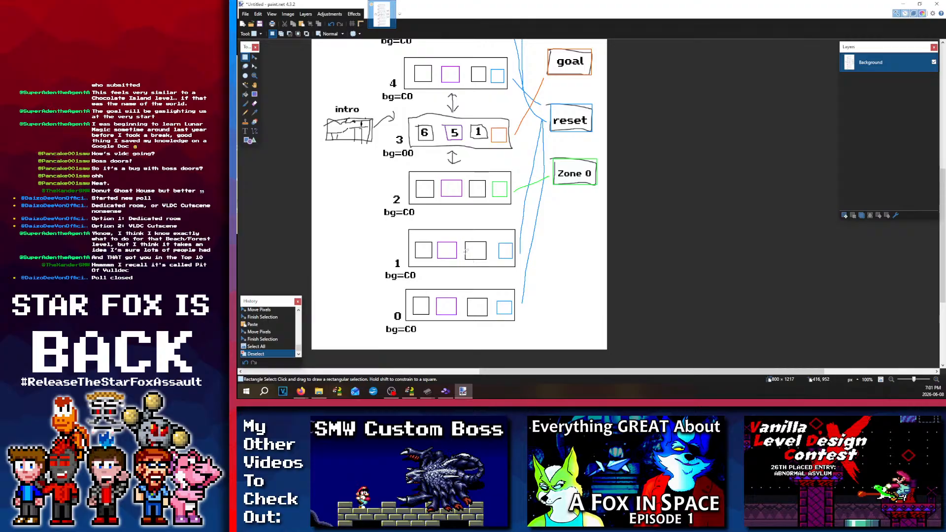
pyautogui.scroll(5, 476, 252)
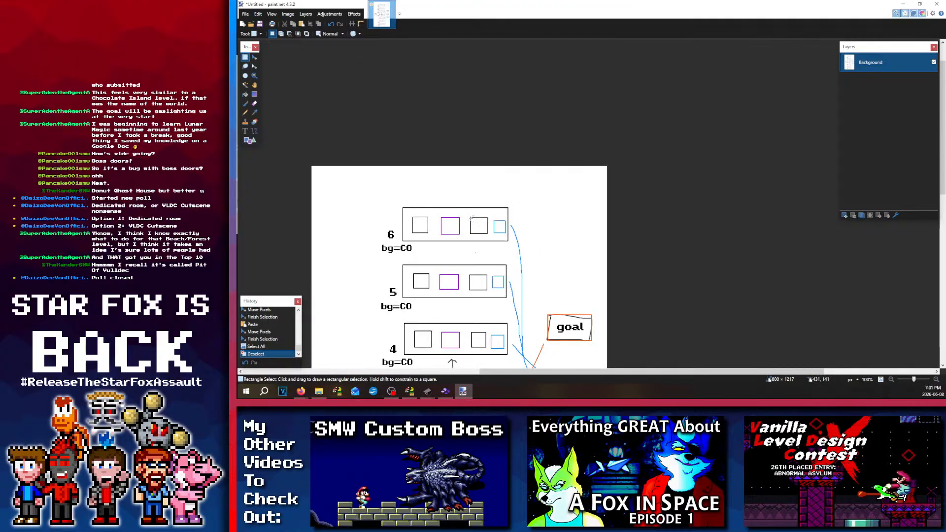
pyautogui.scroll(-2, 471, 218)
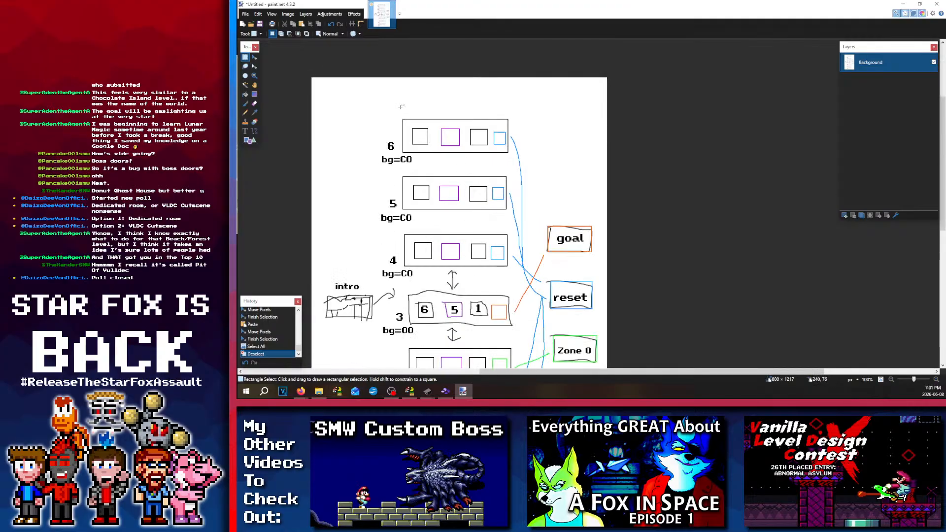
pyautogui.scroll(-2, 443, 197)
pyautogui.scroll(1, 461, 259)
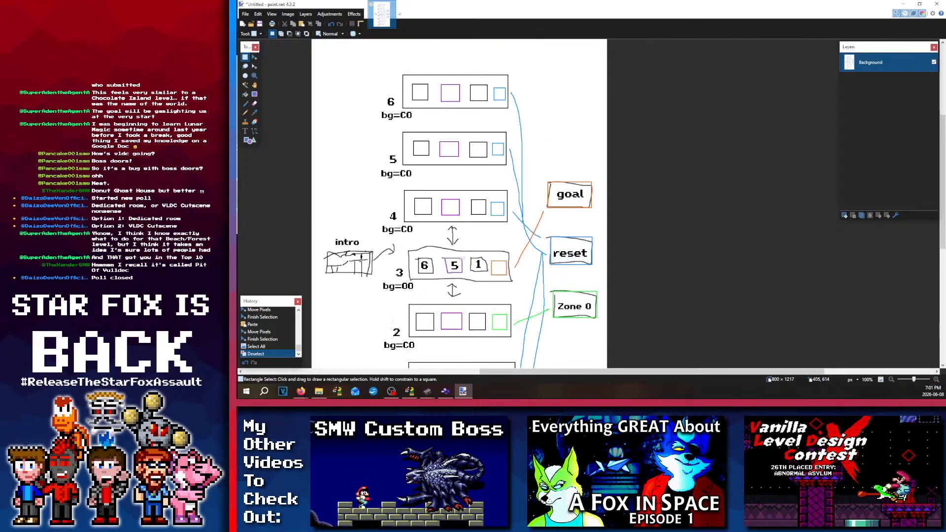
pyautogui.scroll(-1, 488, 219)
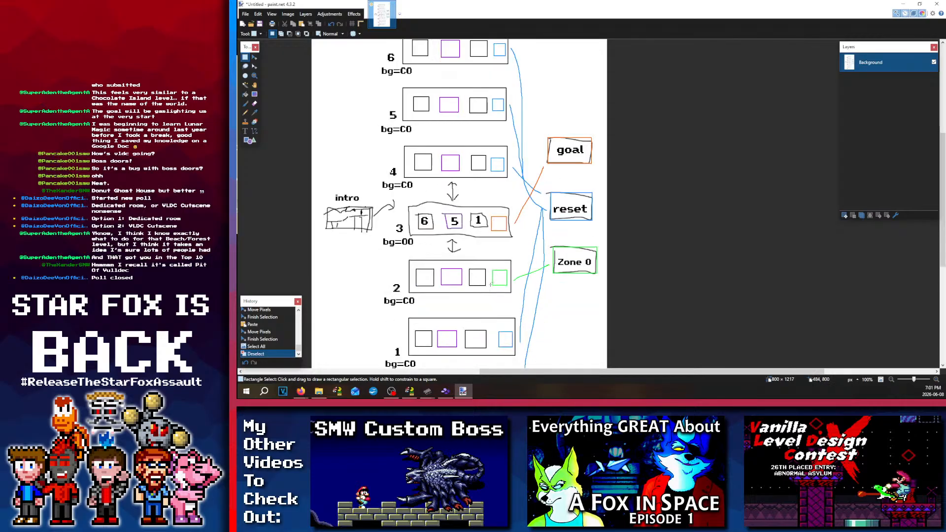
pyautogui.scroll(-2, 490, 283)
pyautogui.scroll(4, 490, 266)
pyautogui.scroll(-2, 491, 249)
pyautogui.keyDown('ctrl'); pyautogui.scroll(1, 364, 270); pyautogui.keyUp('ctrl')
pyautogui.scroll(2, 422, 249)
pyautogui.keyDown('ctrl'); pyautogui.scroll(-2, 419, 218); pyautogui.keyUp('ctrl')
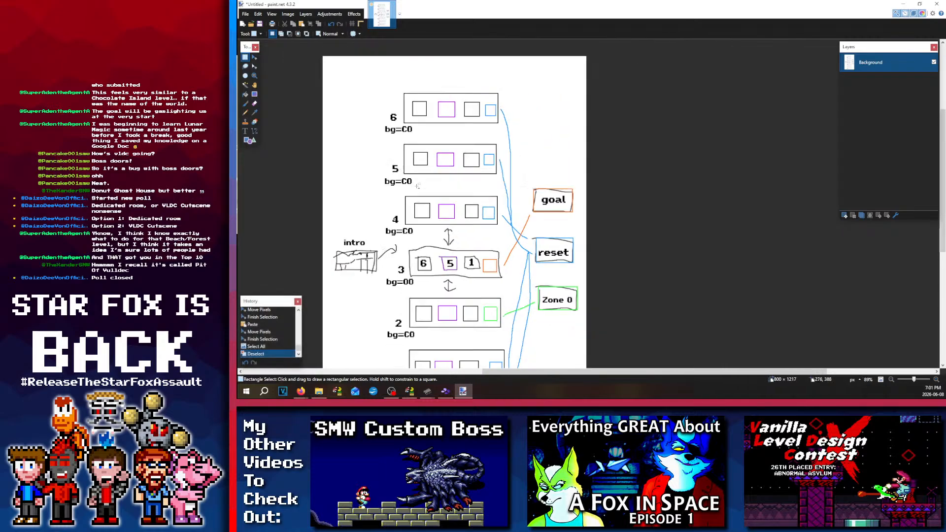
pyautogui.scroll(-2, 427, 212)
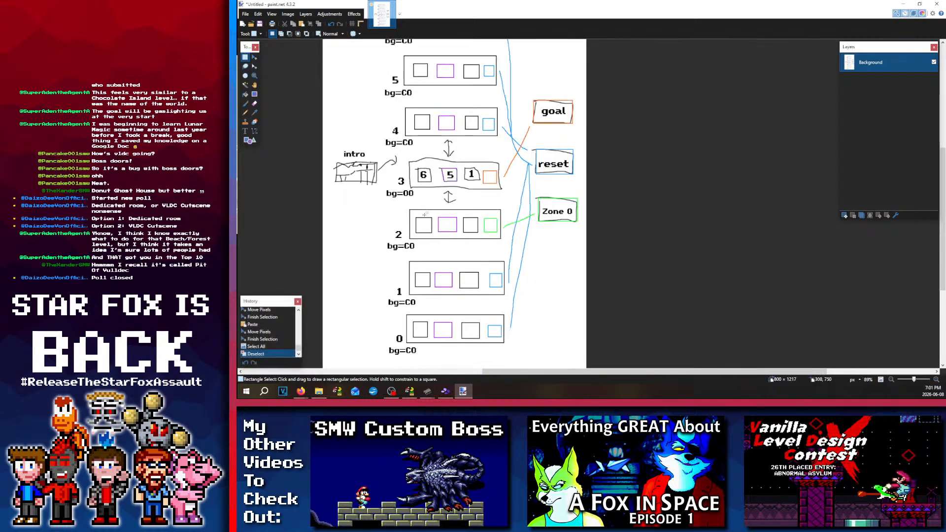
pyautogui.scroll(6, 430, 222)
pyautogui.scroll(-5, 431, 222)
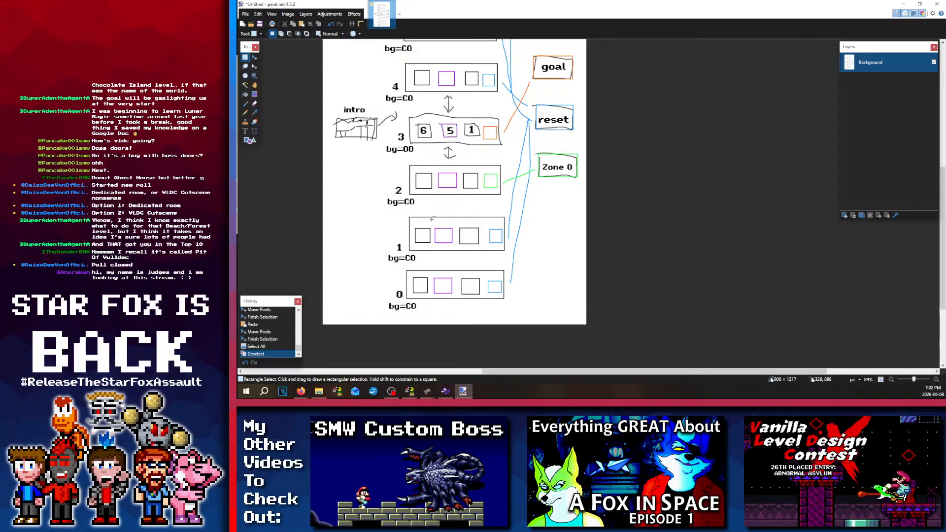
pyautogui.scroll(5, 432, 218)
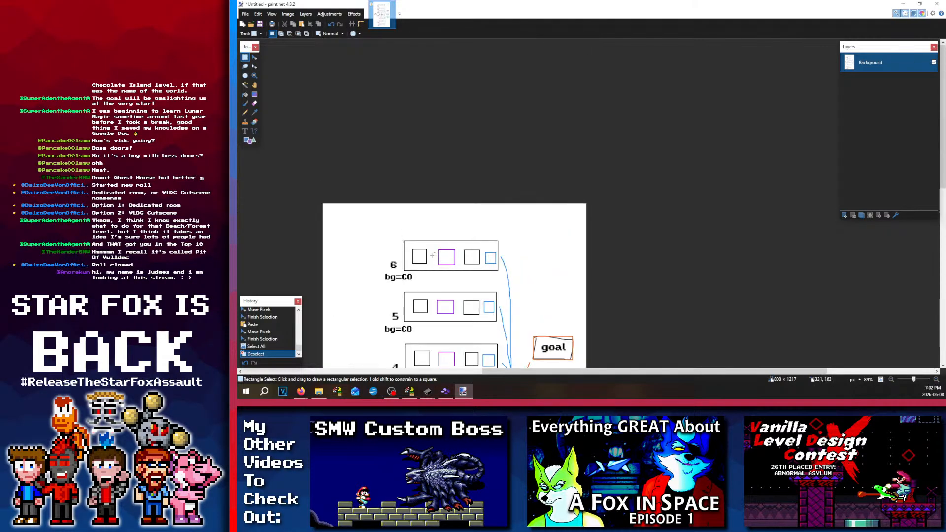
pyautogui.scroll(-8, 431, 255)
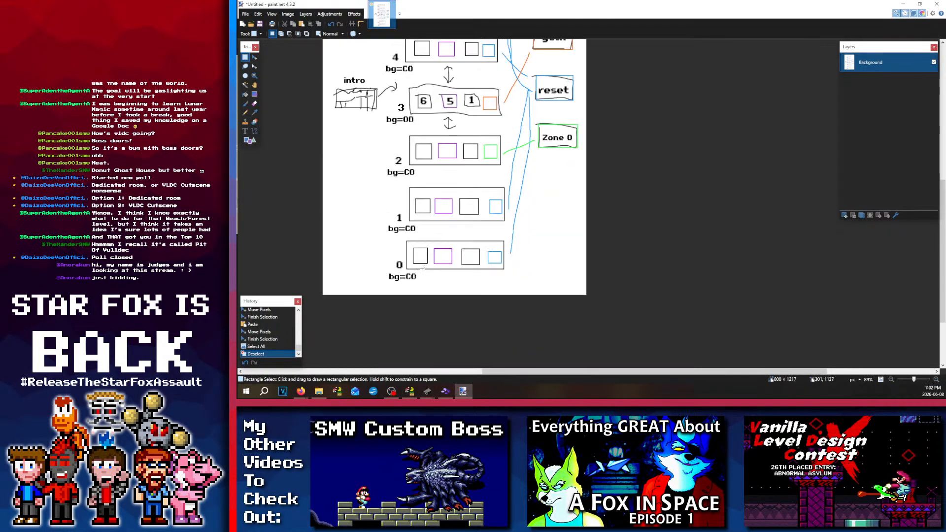
pyautogui.scroll(-2, 429, 269)
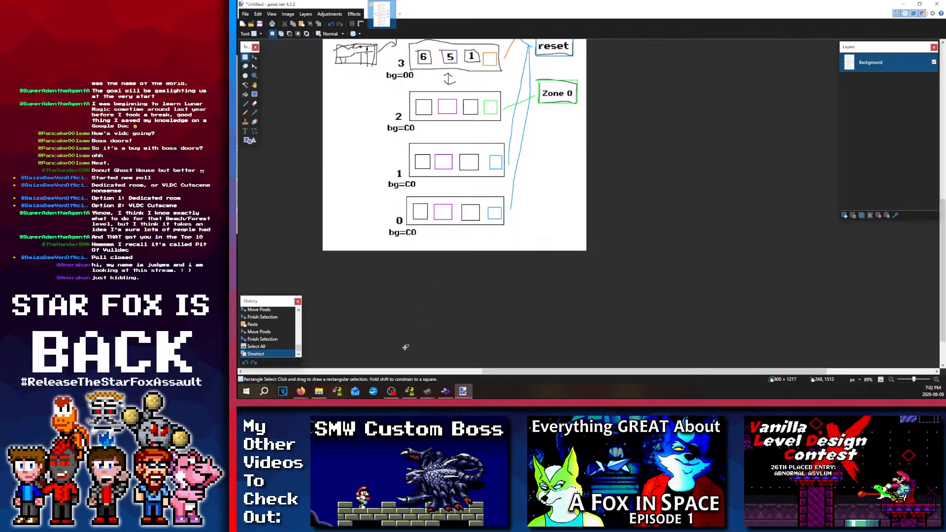
pyautogui.scroll(8, 405, 347)
pyautogui.scroll(-4, 374, 261)
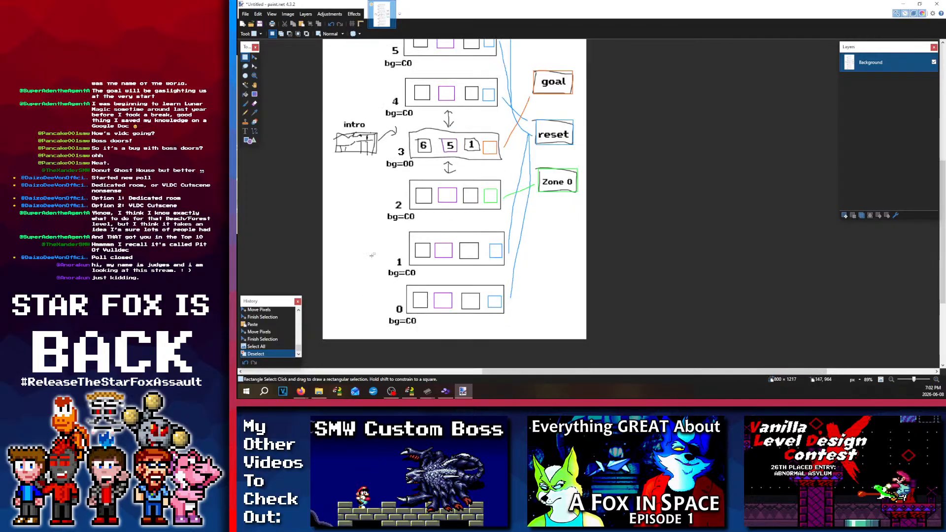
pyautogui.keyDown('ctrl'); pyautogui.scroll(5, 371, 255); pyautogui.keyUp('ctrl')
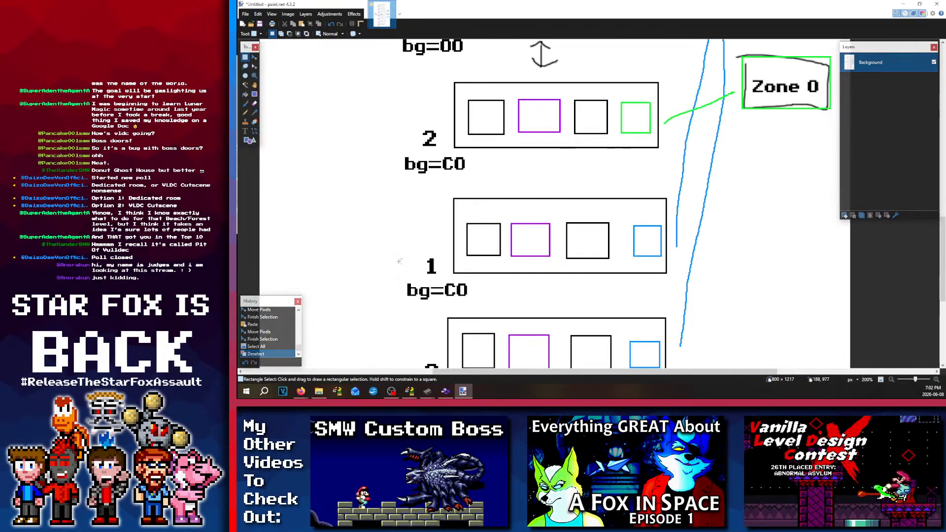
pyautogui.keyDown('ctrl'); pyautogui.scroll(-3, 399, 261); pyautogui.keyUp('ctrl')
pyautogui.scroll(5, 503, 181)
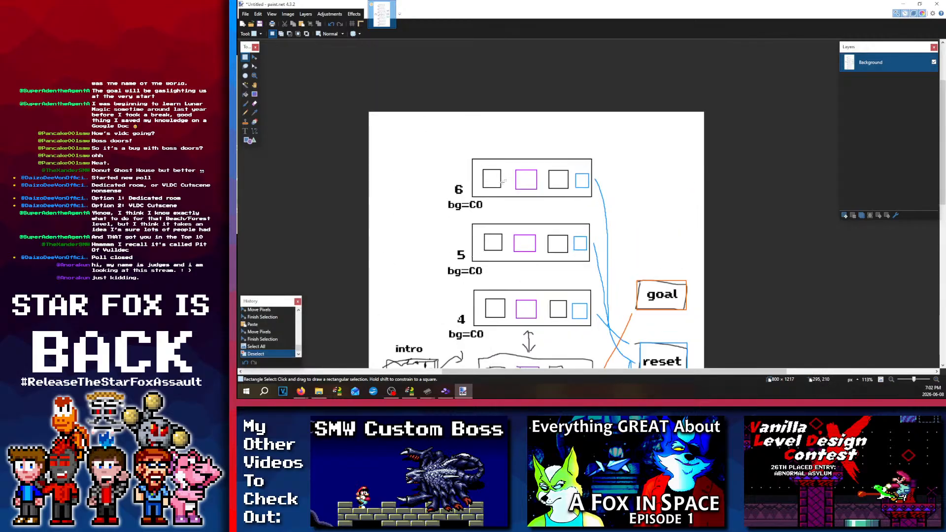
pyautogui.scroll(-3, 503, 181)
# Step: Activate the Text tool and examine the rooms, bg labels and exits of zones 6 to 0 in the diagram
pyautogui.click(245, 131)
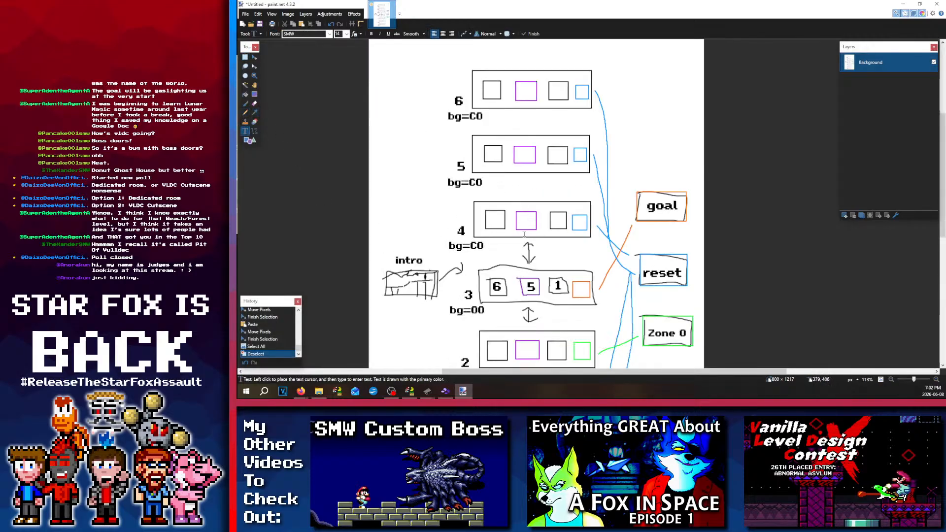
pyautogui.click(495, 223)
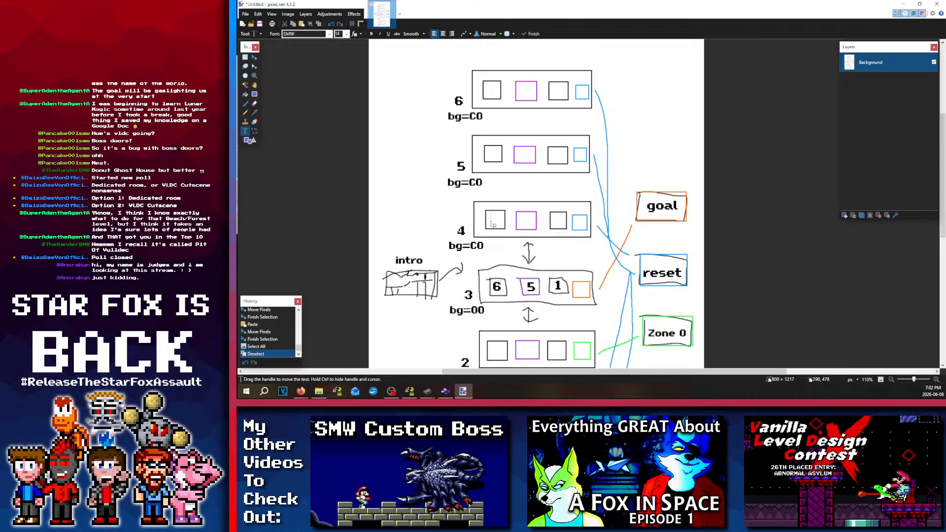
pyautogui.click(553, 154)
pyautogui.scroll(-4, 530, 267)
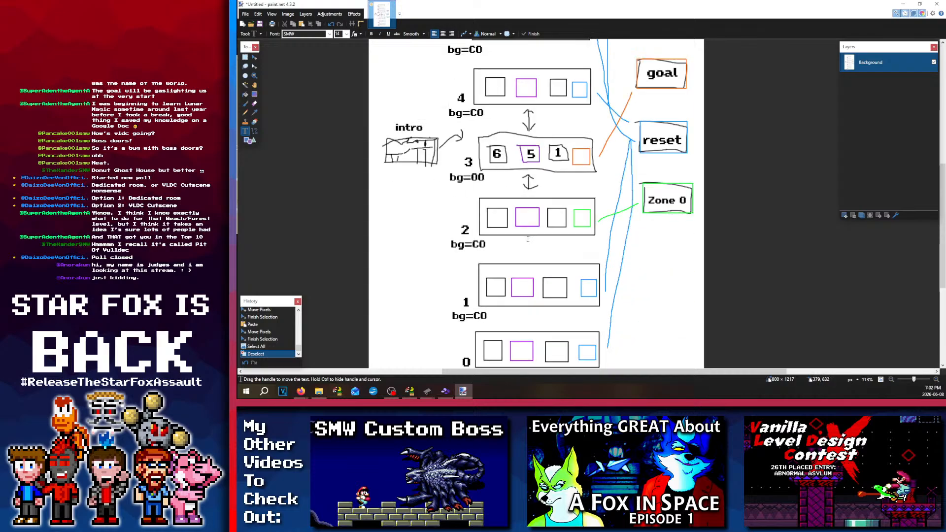
pyautogui.scroll(4, 529, 267)
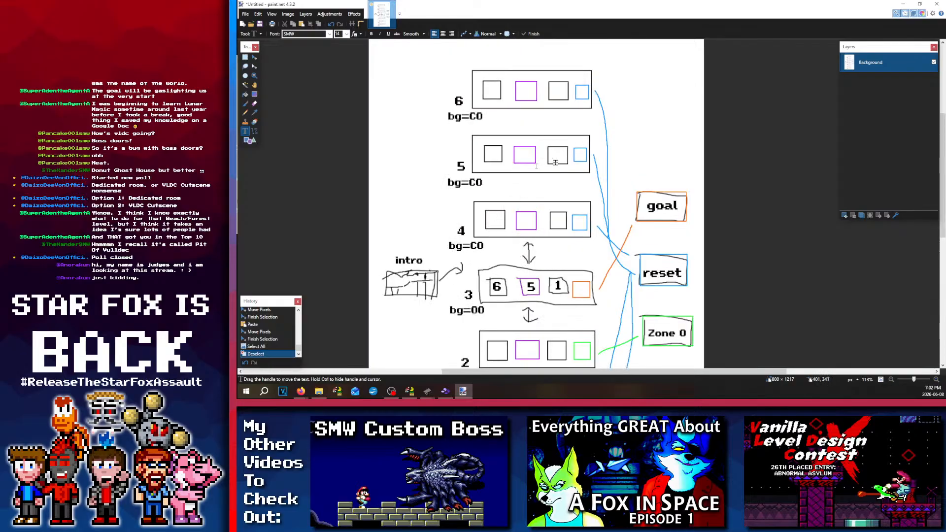
pyautogui.scroll(-3, 545, 184)
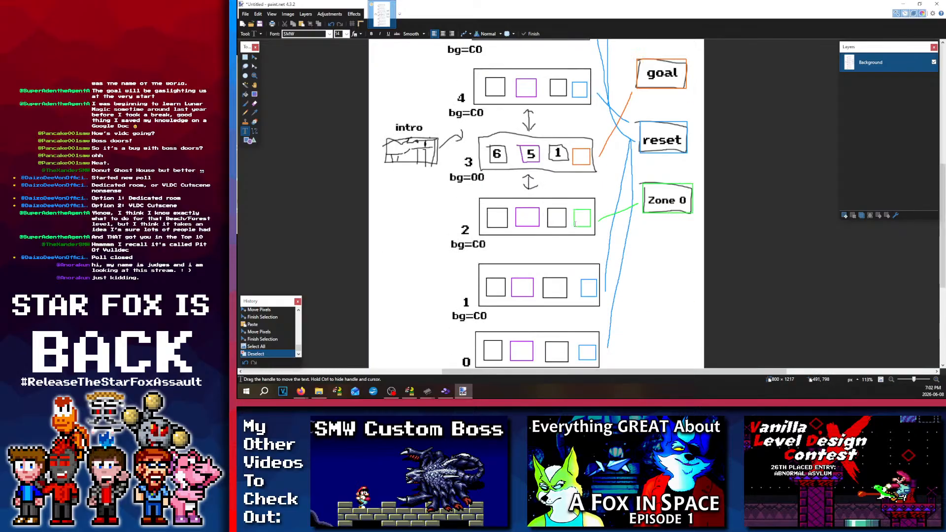
pyautogui.scroll(-3, 571, 231)
pyautogui.scroll(3, 566, 236)
pyautogui.scroll(3, 567, 237)
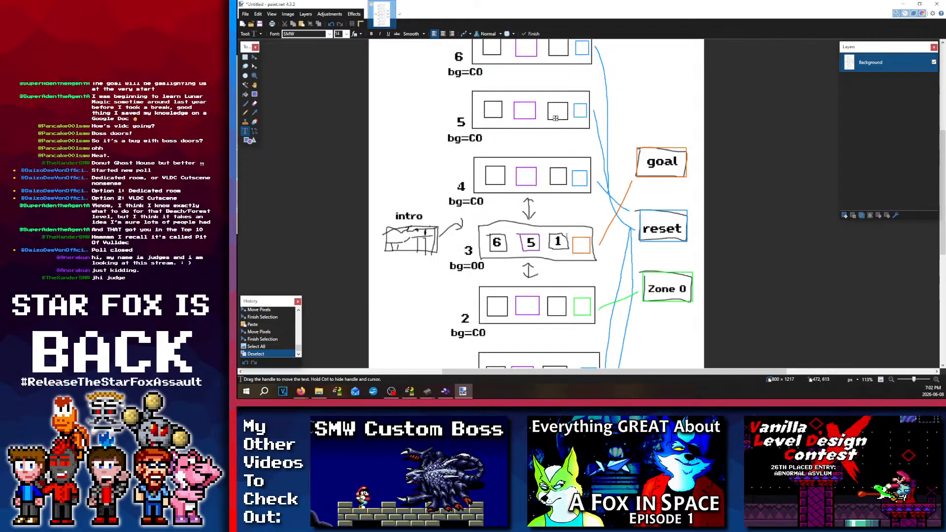
pyautogui.scroll(-6, 567, 236)
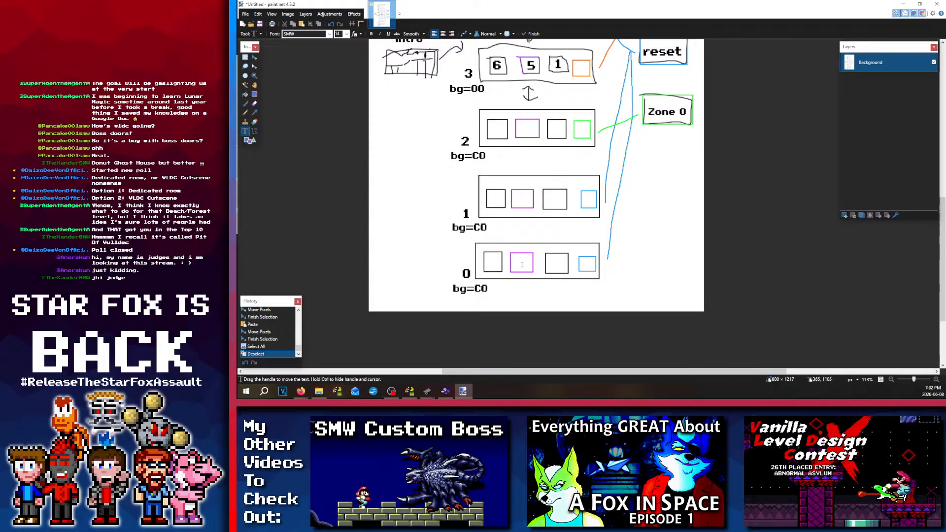
pyautogui.scroll(9, 525, 178)
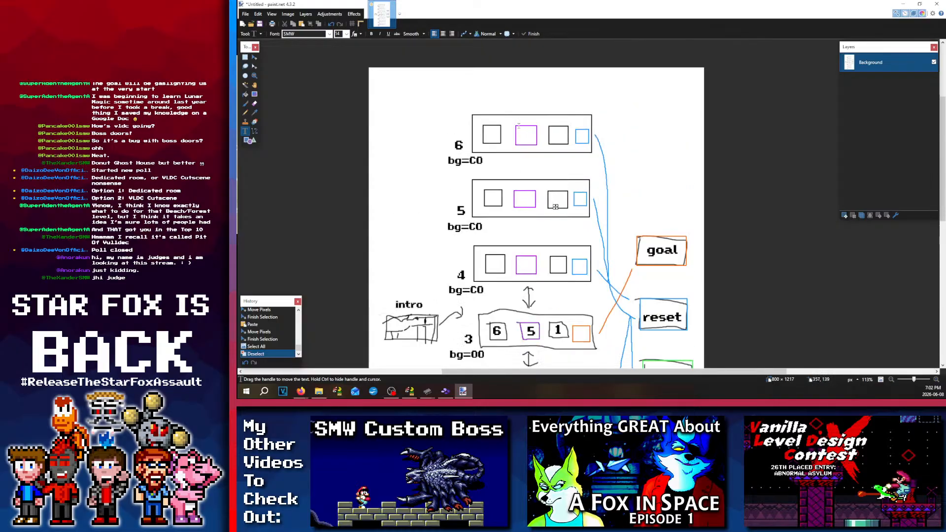
pyautogui.scroll(-6, 525, 254)
pyautogui.scroll(-2, 544, 309)
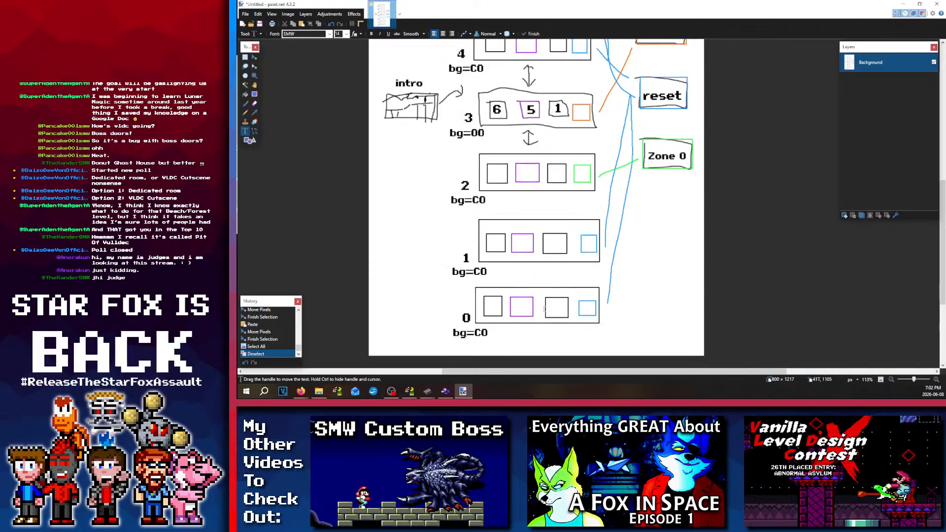
# Step: Compare zone 0 with the zones above it and place an empty text cursor in zone 0's first room
pyautogui.click(520, 304)
pyautogui.scroll(10, 526, 236)
pyautogui.scroll(-6, 523, 189)
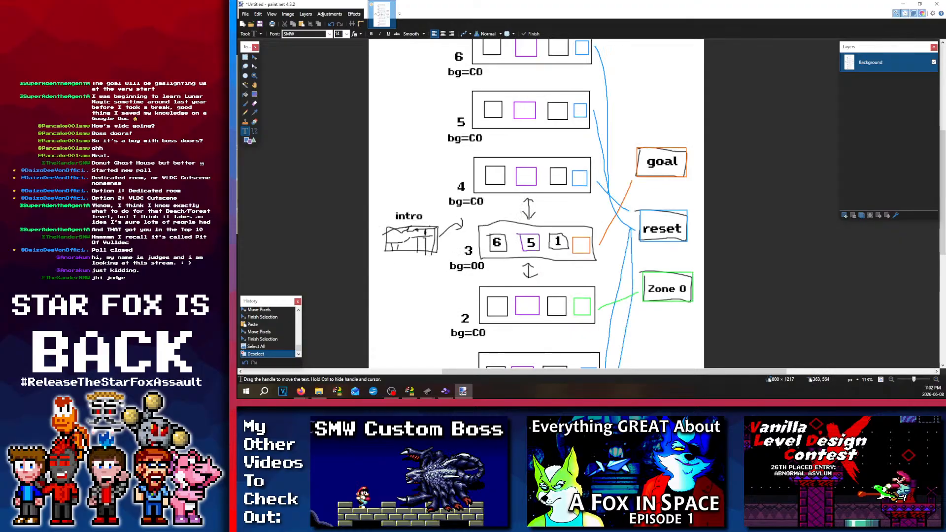
pyautogui.scroll(4, 530, 232)
pyautogui.scroll(-4, 536, 275)
pyautogui.scroll(-3, 535, 251)
pyautogui.scroll(-5, 534, 281)
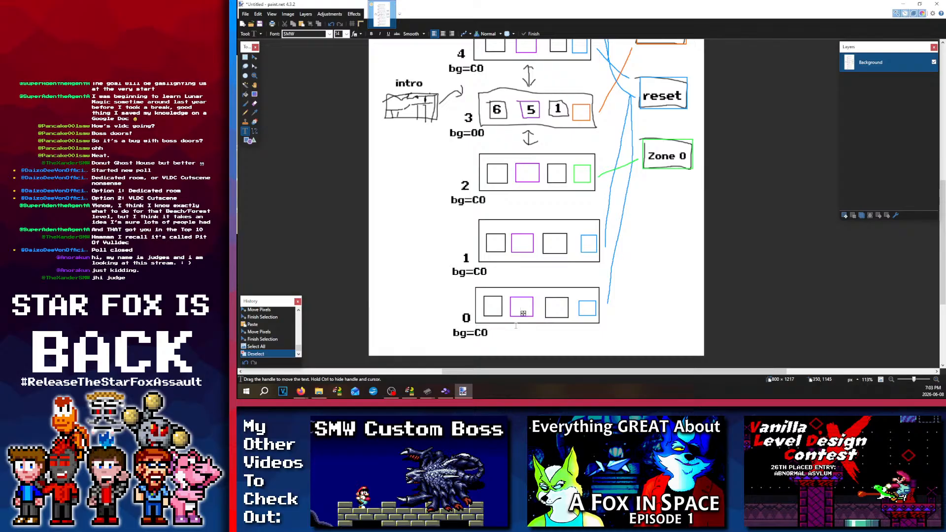
pyautogui.scroll(5, 526, 297)
pyautogui.scroll(-5, 488, 294)
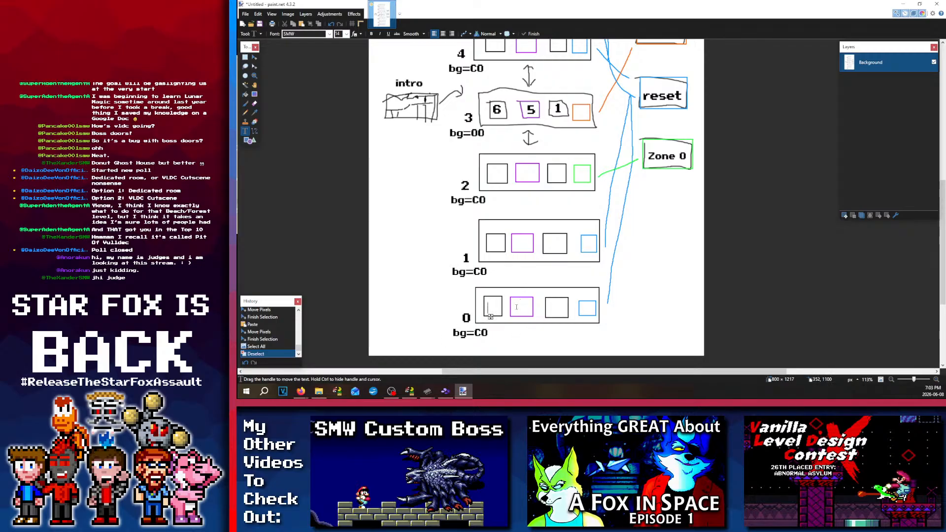
pyautogui.click(559, 307)
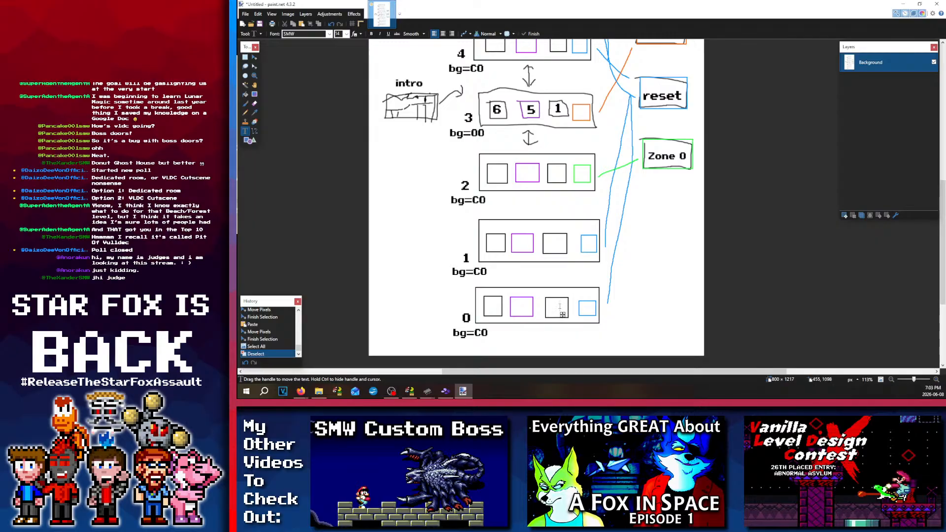
pyautogui.click(490, 307)
pyautogui.click(488, 308)
# Step: Switch to Lunar Magic and look at the level's header music choice in the music and time limit settings
pyautogui.moveTo(410, 392)
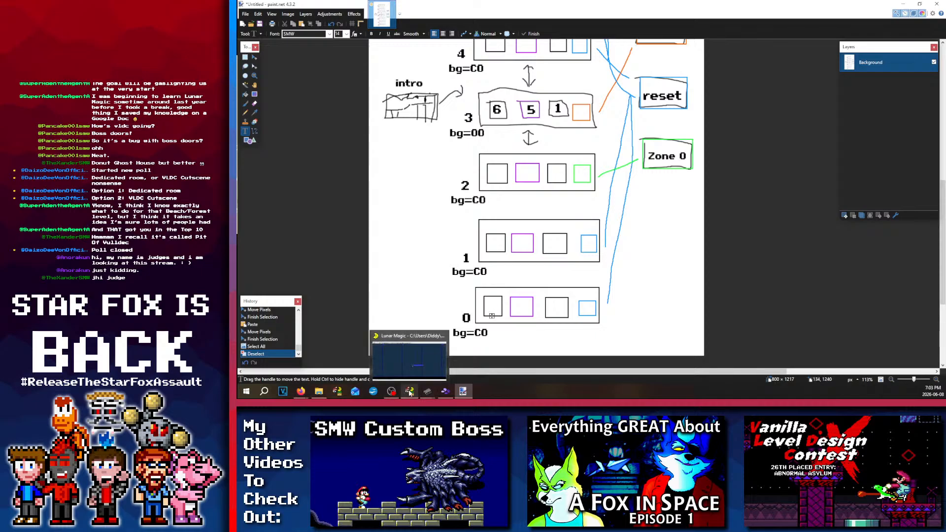
pyautogui.click(392, 350)
pyautogui.click(580, 21)
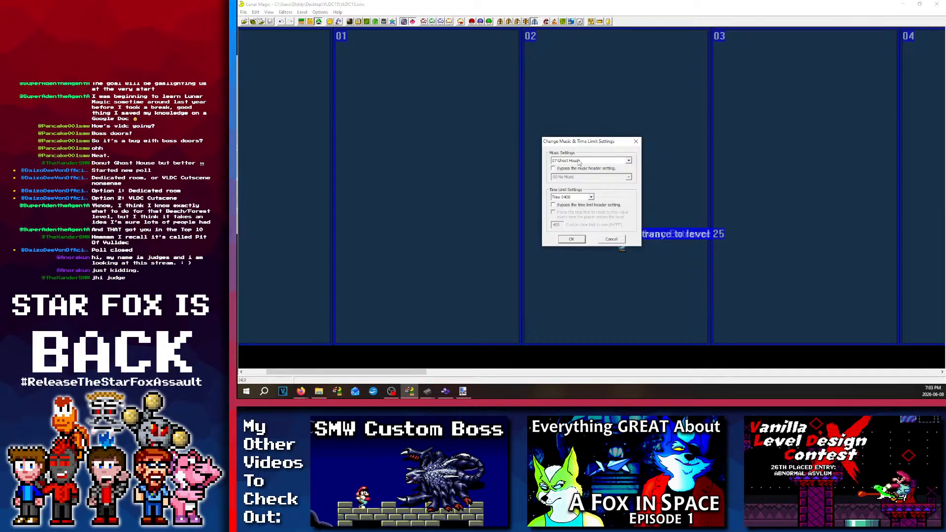
pyautogui.click(581, 161)
pyautogui.click(593, 143)
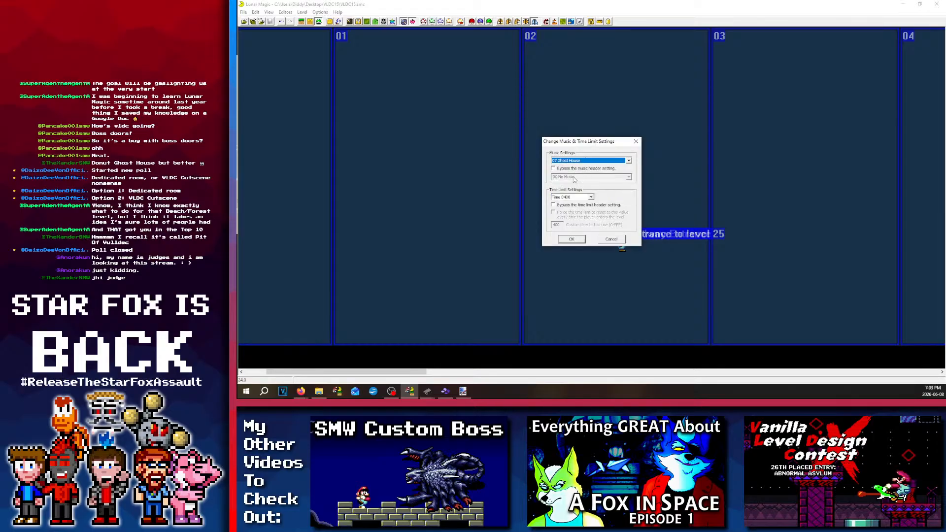
# Step: Enable bypassing the music header setting, check the bypass music list and apply the music and time limit settings
pyautogui.click(553, 168)
pyautogui.click(570, 177)
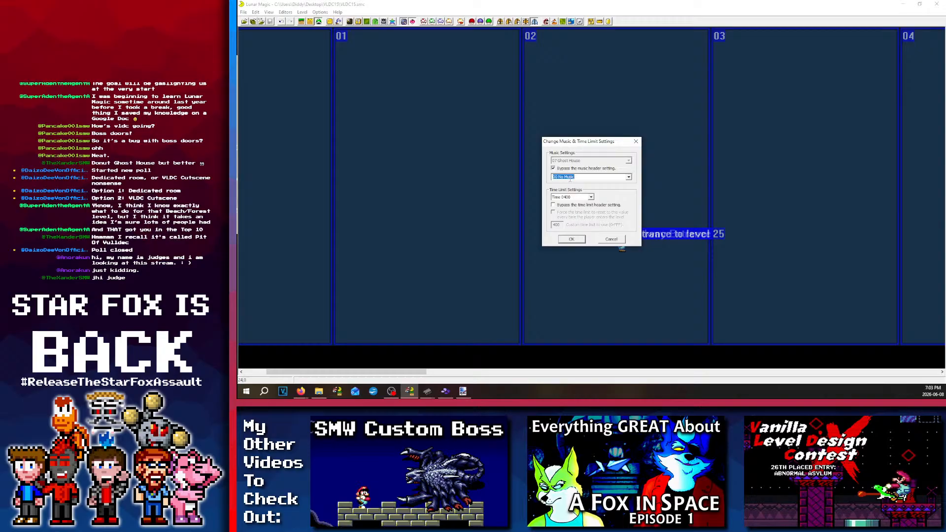
pyautogui.click(629, 177)
pyautogui.click(631, 178)
pyautogui.click(576, 177)
pyautogui.click(571, 239)
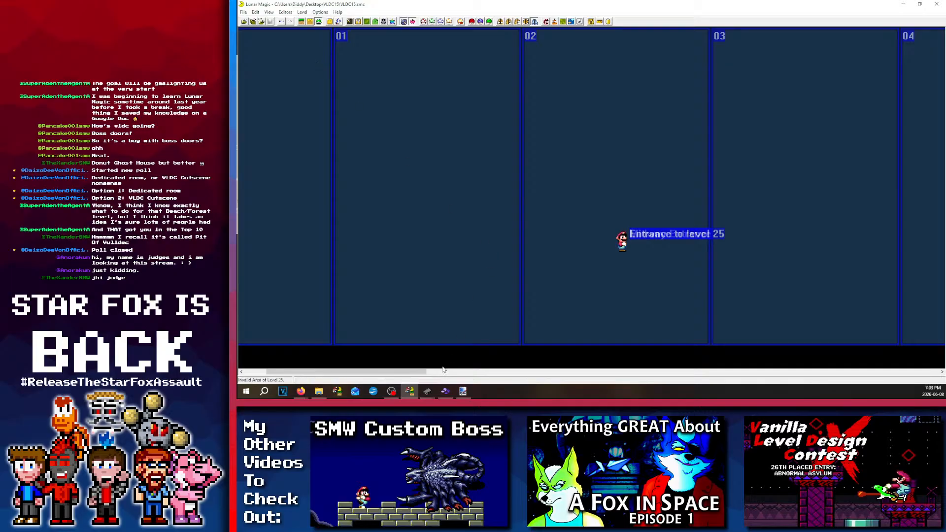
# Step: Switch back to paint.net and review how the rooms of zones 0 to 6 connect to each other and to their exits
pyautogui.click(463, 391)
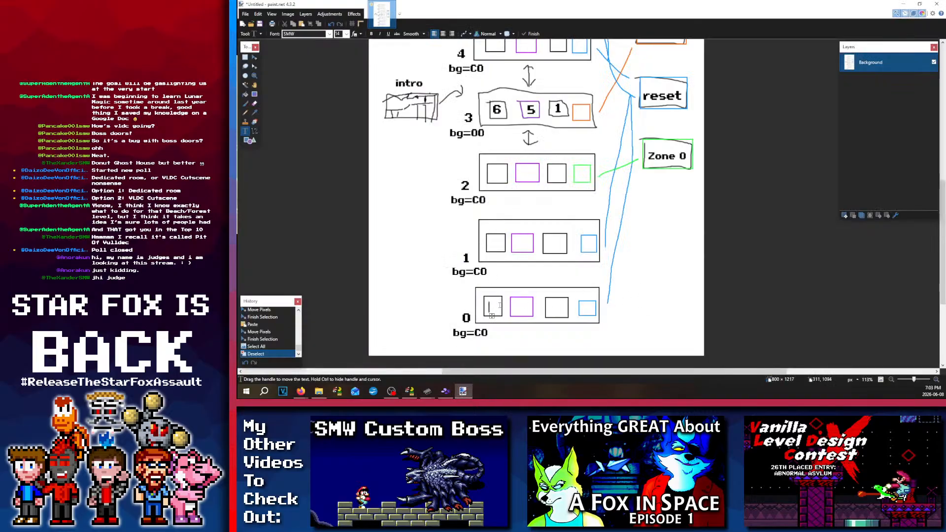
pyautogui.scroll(6, 543, 178)
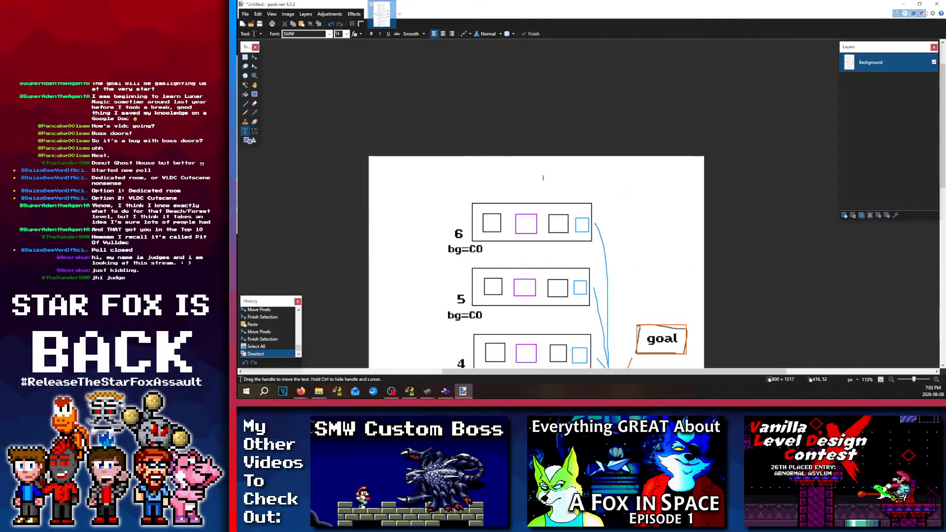
pyautogui.scroll(-6, 543, 177)
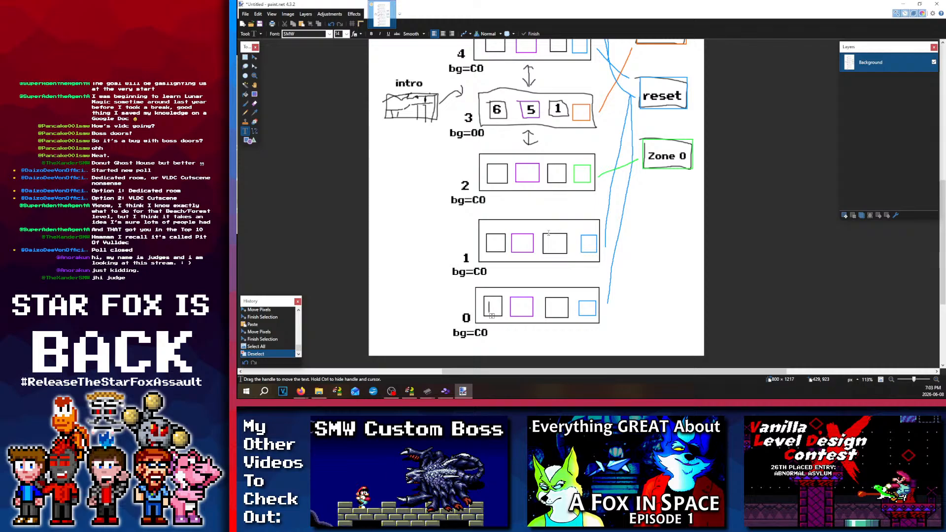
pyautogui.scroll(5, 548, 233)
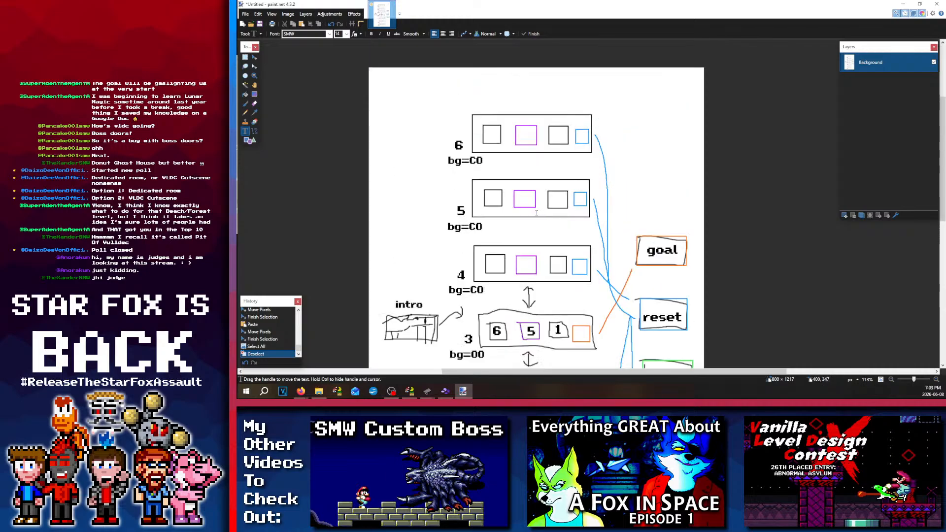
pyautogui.scroll(-5, 539, 198)
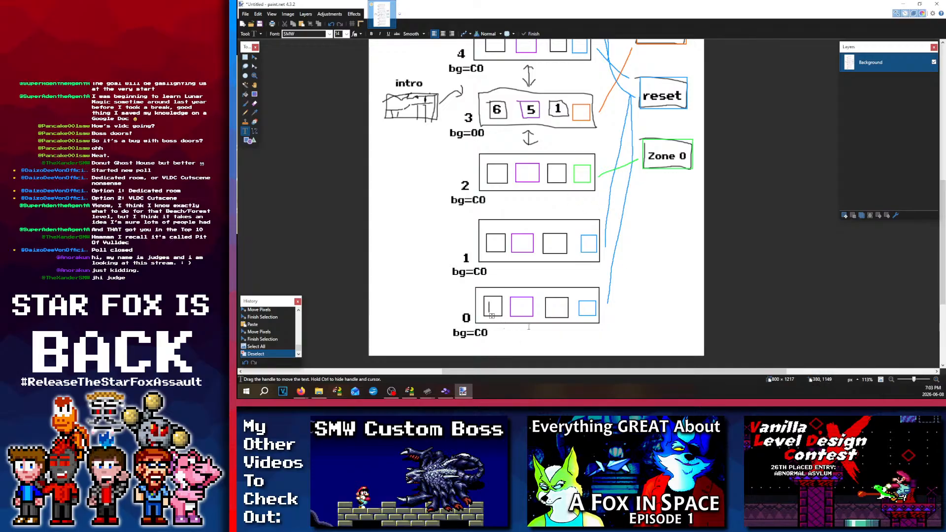
pyautogui.scroll(5, 505, 266)
pyautogui.scroll(-5, 463, 197)
pyautogui.scroll(2, 460, 187)
pyautogui.scroll(-2, 461, 187)
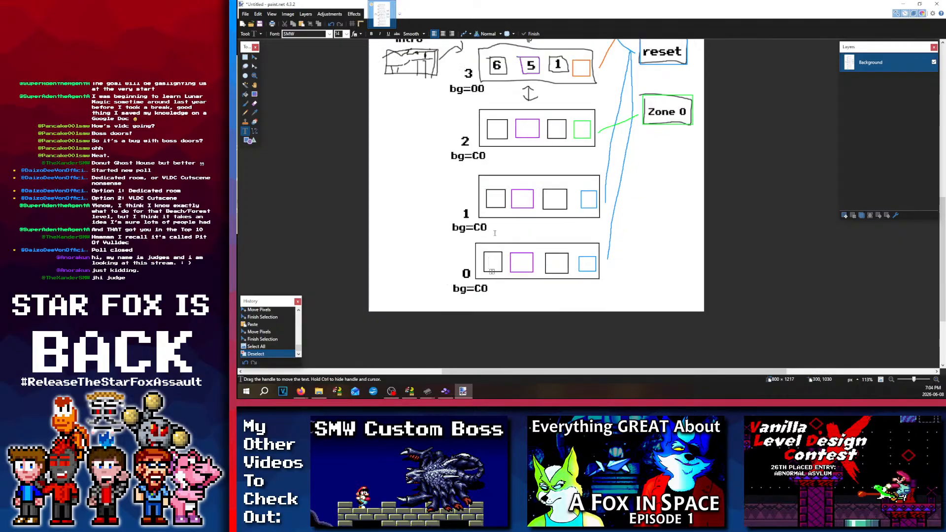
pyautogui.scroll(2, 578, 233)
pyautogui.scroll(3, 535, 197)
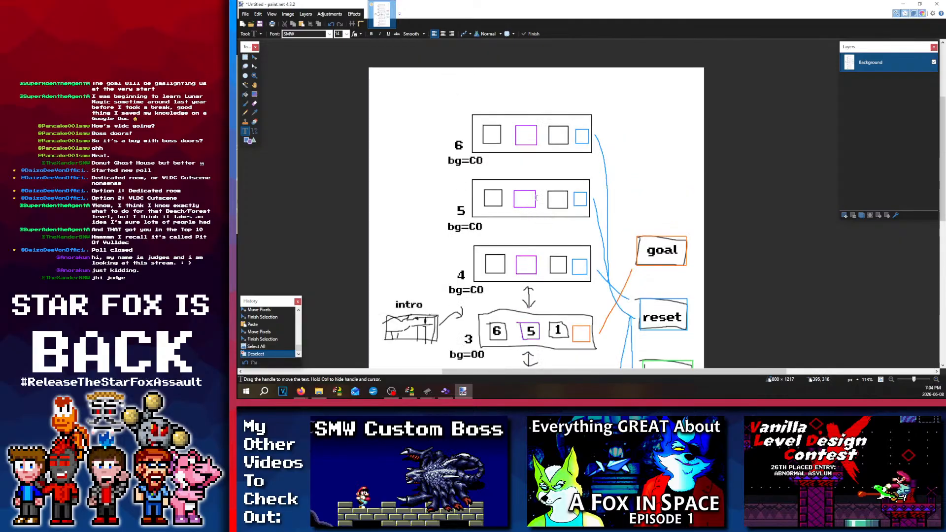
pyautogui.scroll(-7, 515, 242)
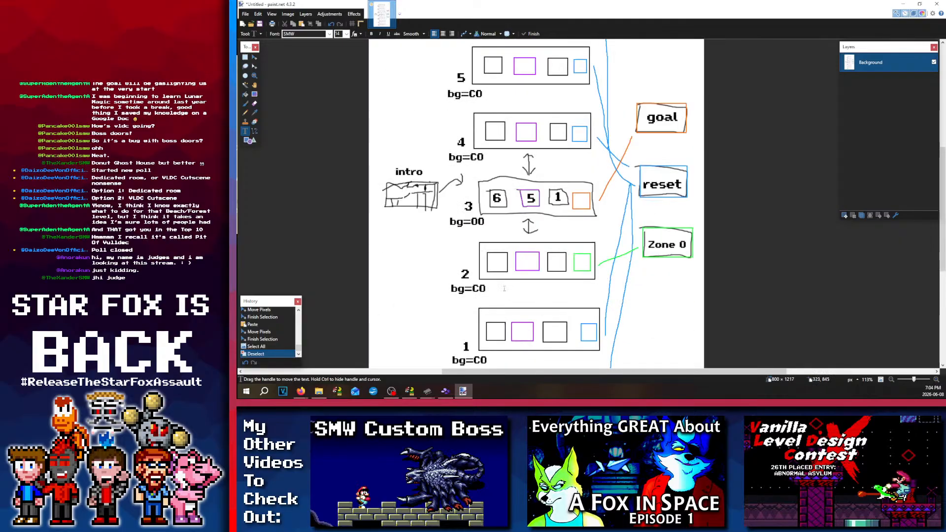
pyautogui.scroll(6, 515, 241)
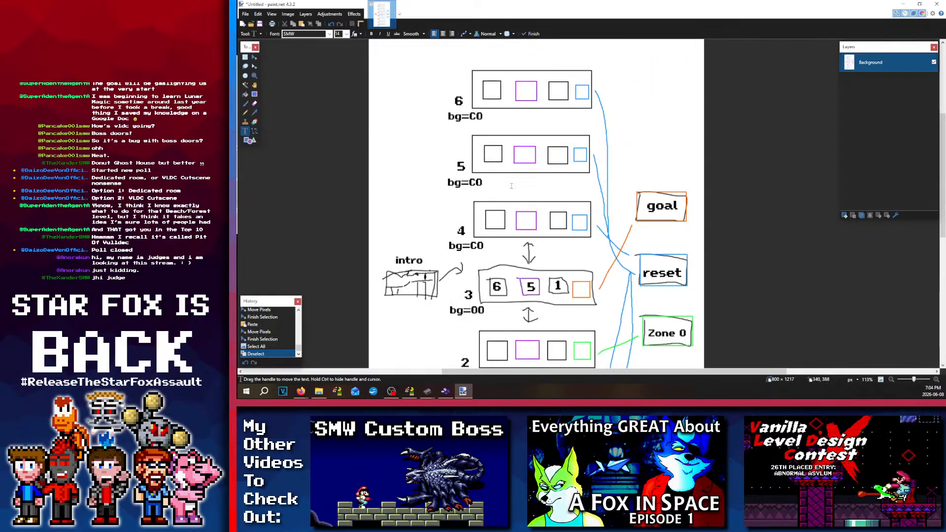
pyautogui.scroll(-5, 498, 297)
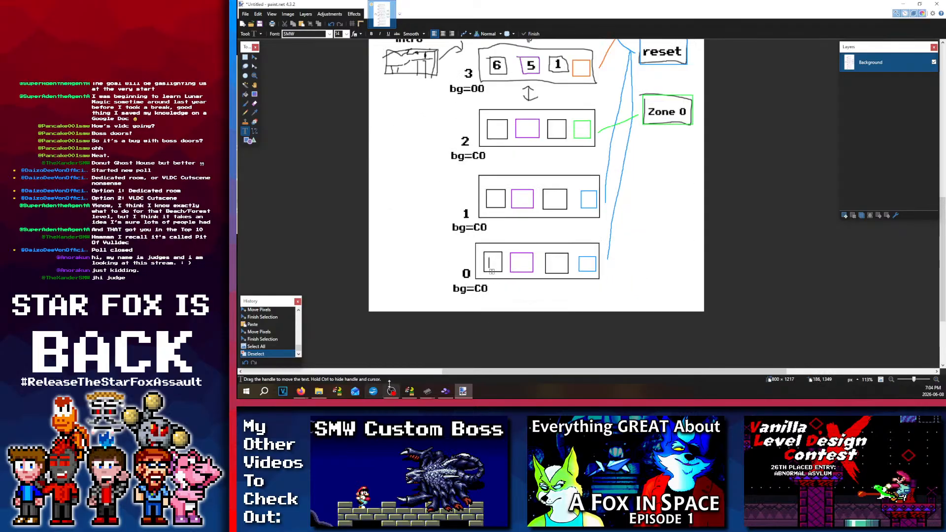
# Step: Switch to Firefox, close the duplicate Vanilla Level Design Contest window and bring up the remaining one
pyautogui.click(301, 390)
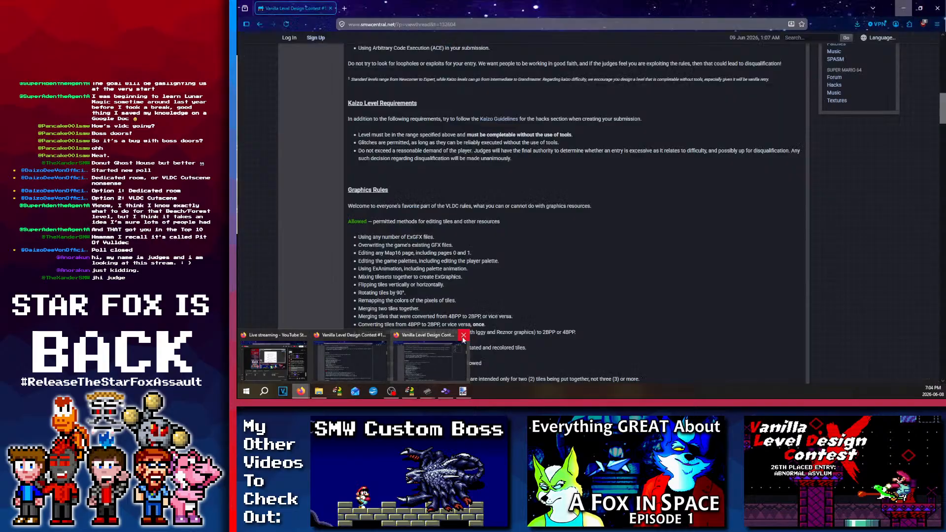
pyautogui.click(463, 336)
pyautogui.click(379, 349)
# Step: Read the allowed and forbidden tile editing methods in the contest's Graphics Rules
pyautogui.scroll(-3, 438, 225)
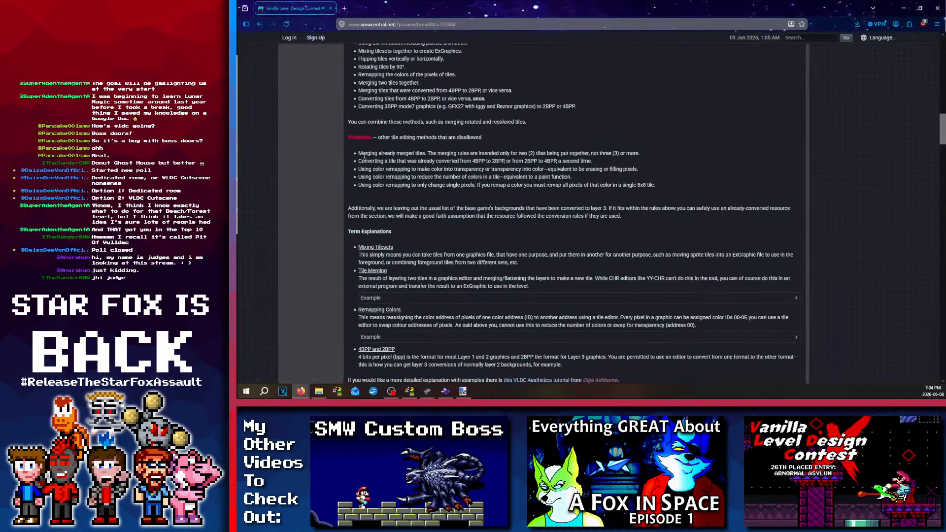
pyautogui.moveTo(360, 152); pyautogui.dragTo(569, 161)
pyautogui.click(386, 169)
pyautogui.scroll(4, 406, 209)
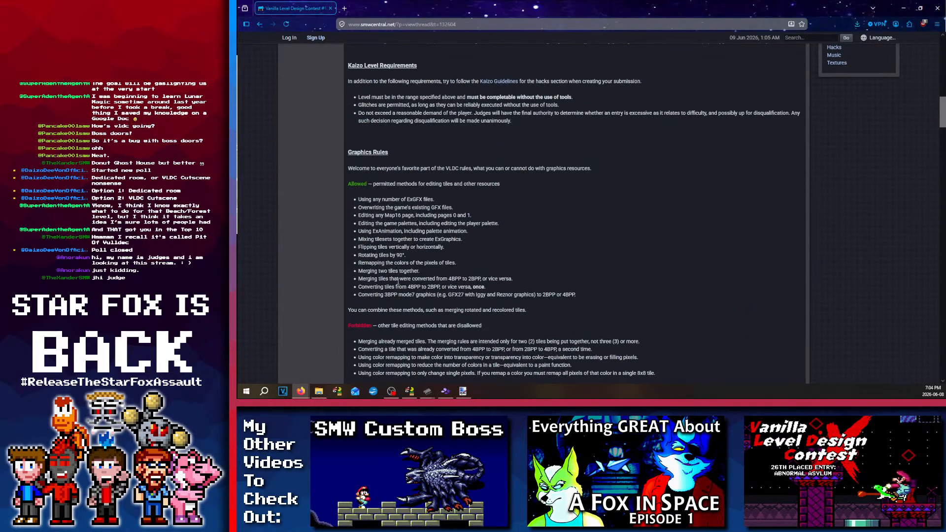
# Step: Read the contest's General Rules, including the collectables rule, and continue to the Kaizo Level Requirements
pyautogui.scroll(6, 397, 281)
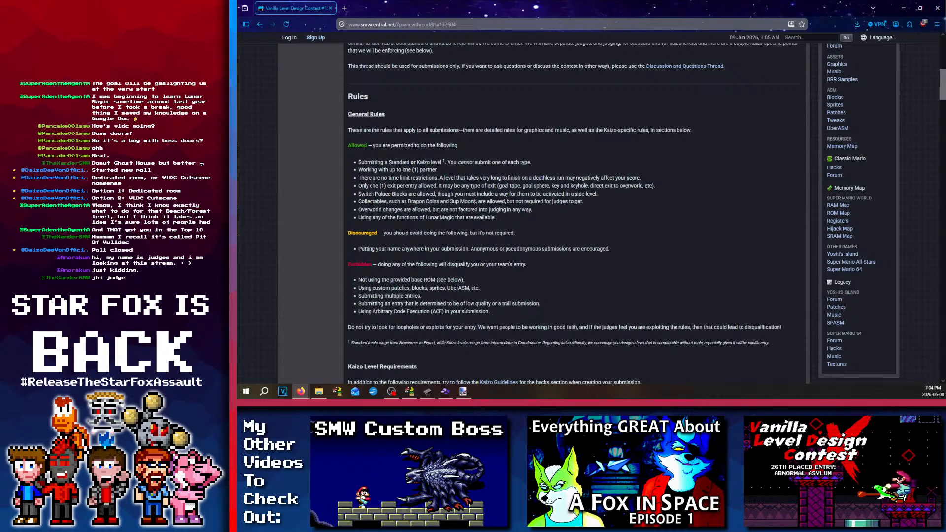
pyautogui.moveTo(471, 202); pyautogui.dragTo(362, 202)
pyautogui.click(362, 203)
pyautogui.scroll(3, 453, 264)
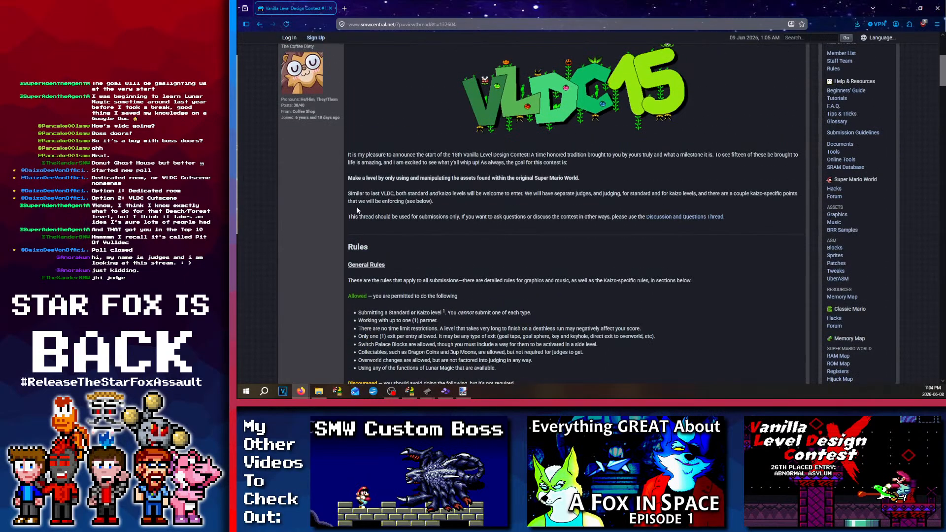
pyautogui.scroll(-4, 358, 211)
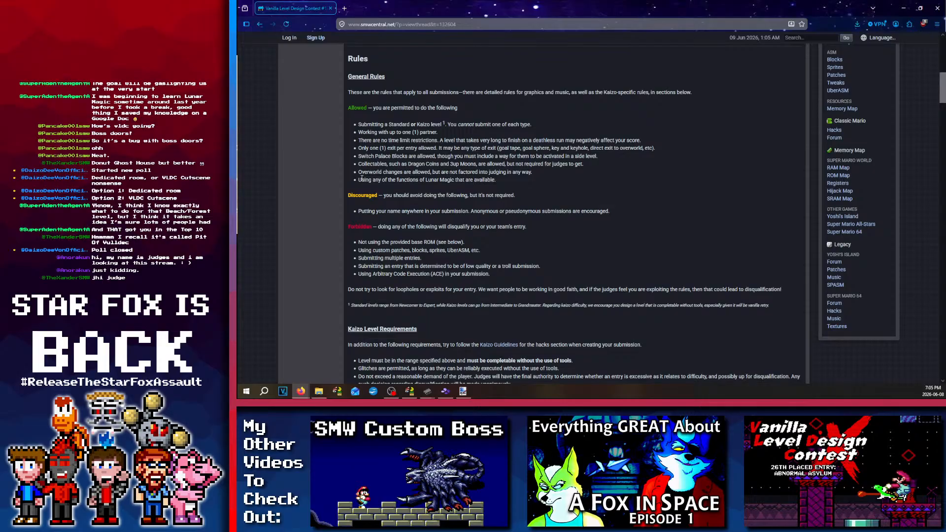
pyautogui.scroll(-6, 361, 178)
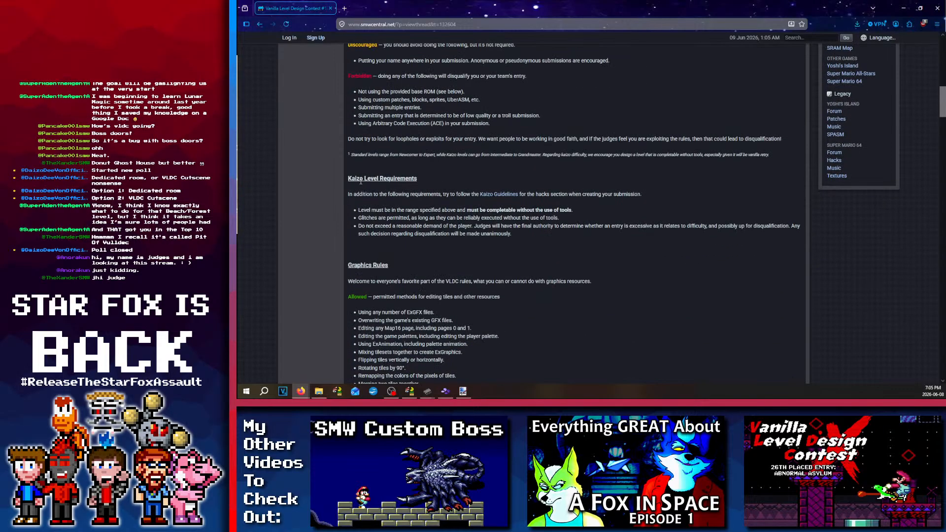
# Step: Leave the contest rules for the paint.net diagram and review the rooms and background values of zones 0 to 6
pyautogui.scroll(7, 428, 223)
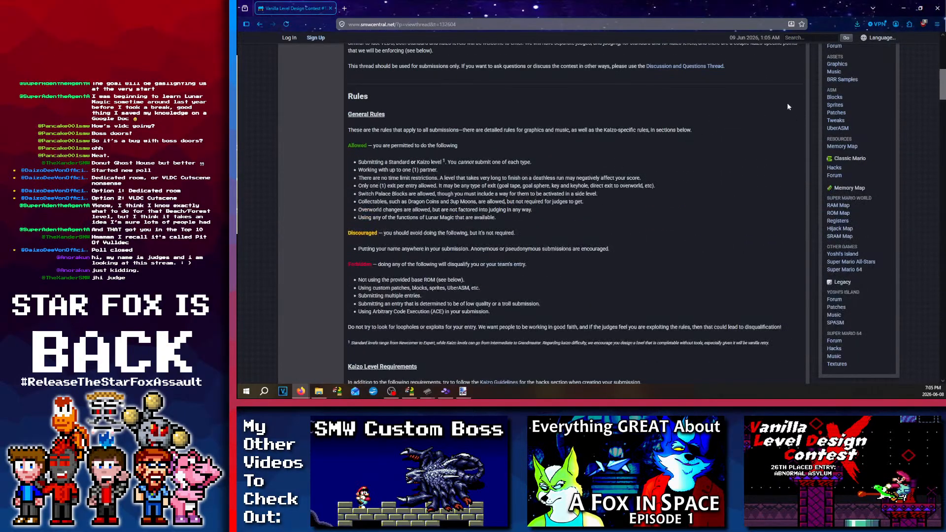
pyautogui.click(905, 8)
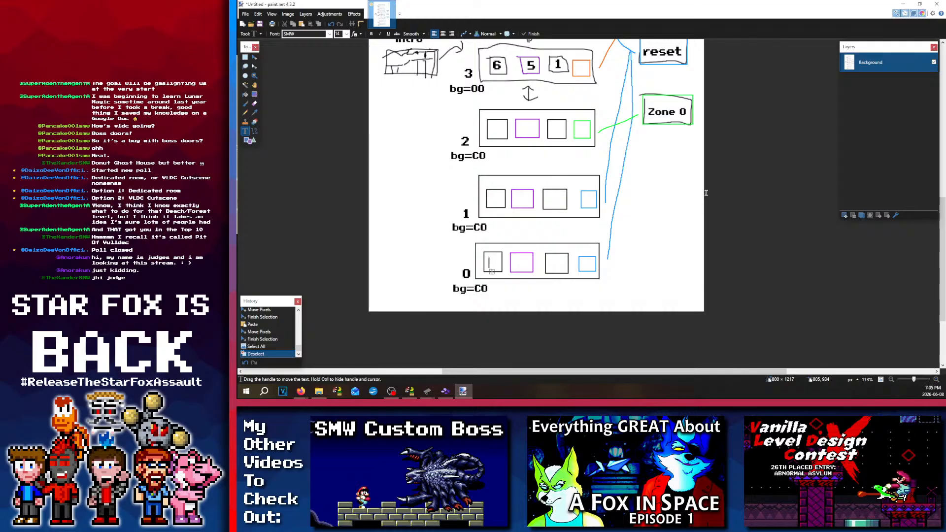
pyautogui.scroll(4, 528, 230)
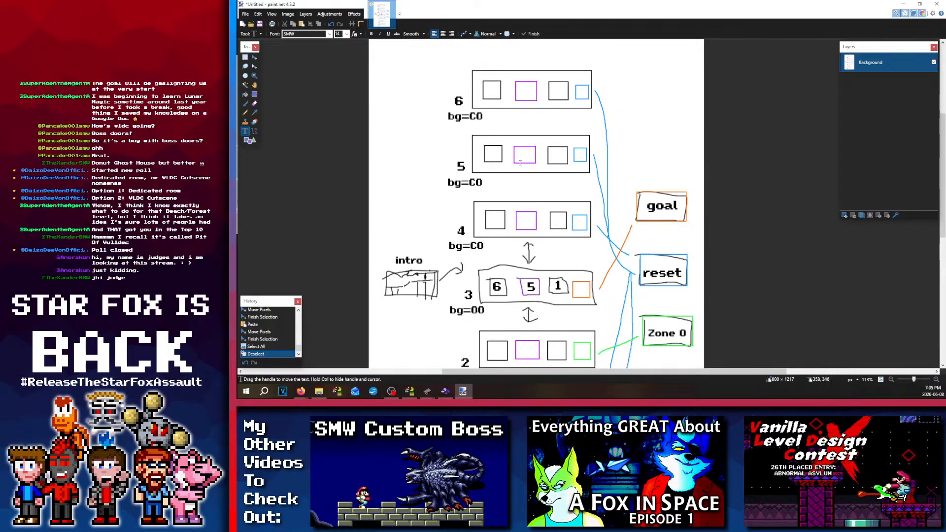
pyautogui.scroll(-3, 528, 230)
pyautogui.scroll(3, 523, 262)
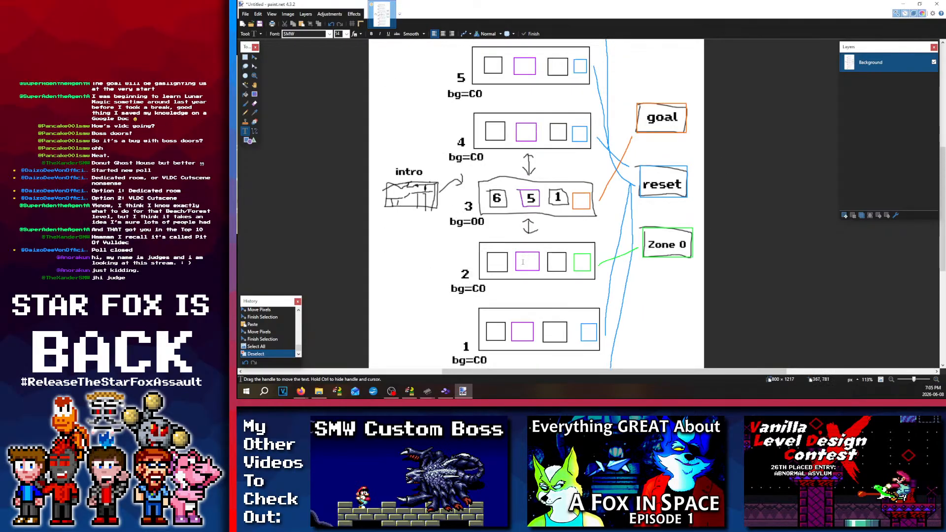
pyautogui.scroll(-2, 522, 262)
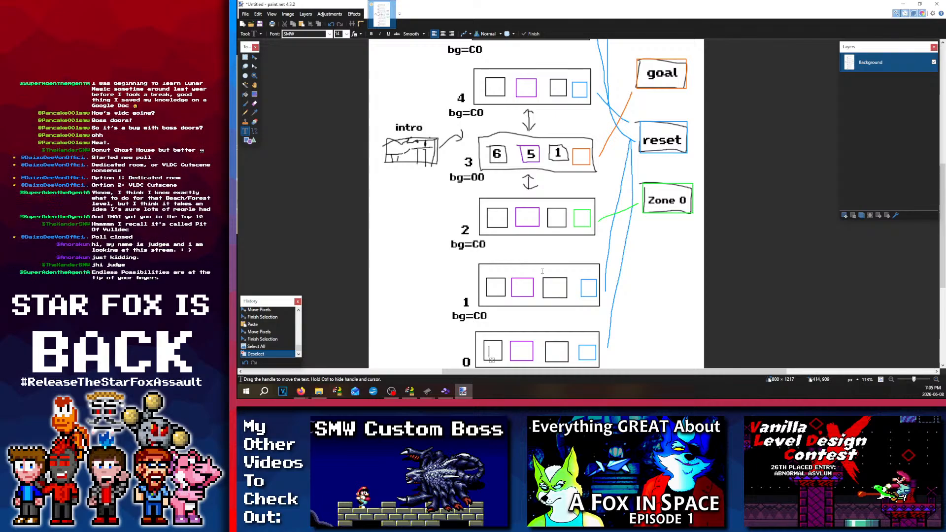
pyautogui.scroll(4, 542, 271)
pyautogui.scroll(-6, 539, 273)
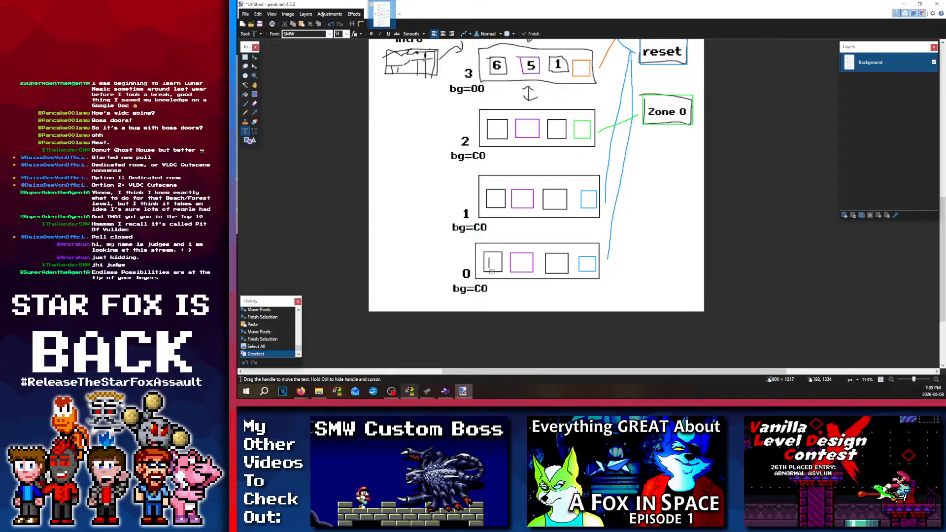
# Step: Switch to Lunar Magic and choose the midway point tape from the extended objects for adding to the level
pyautogui.moveTo(410, 391)
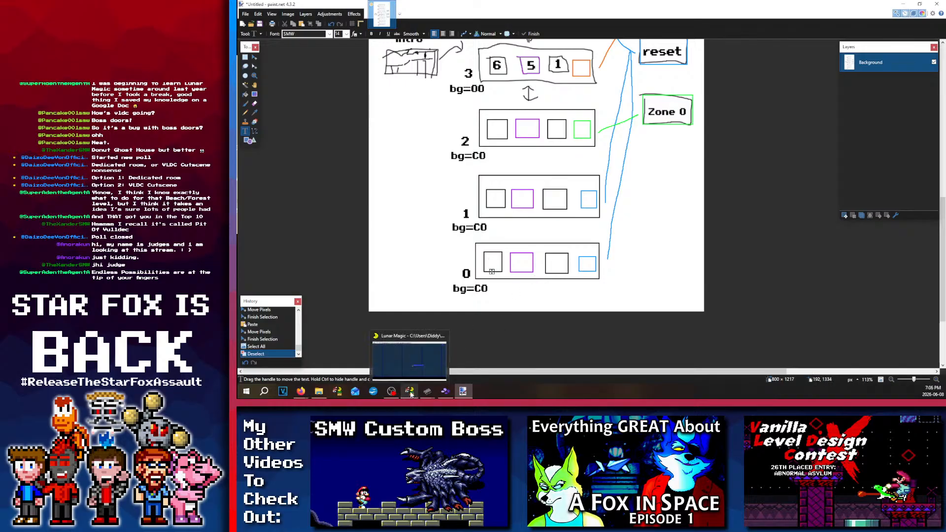
pyautogui.click(405, 351)
pyautogui.click(337, 22)
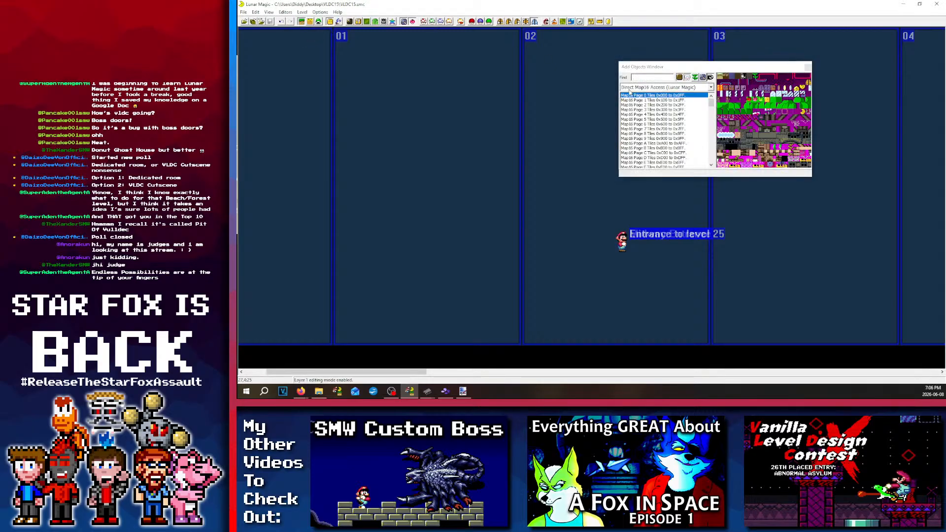
pyautogui.click(651, 88)
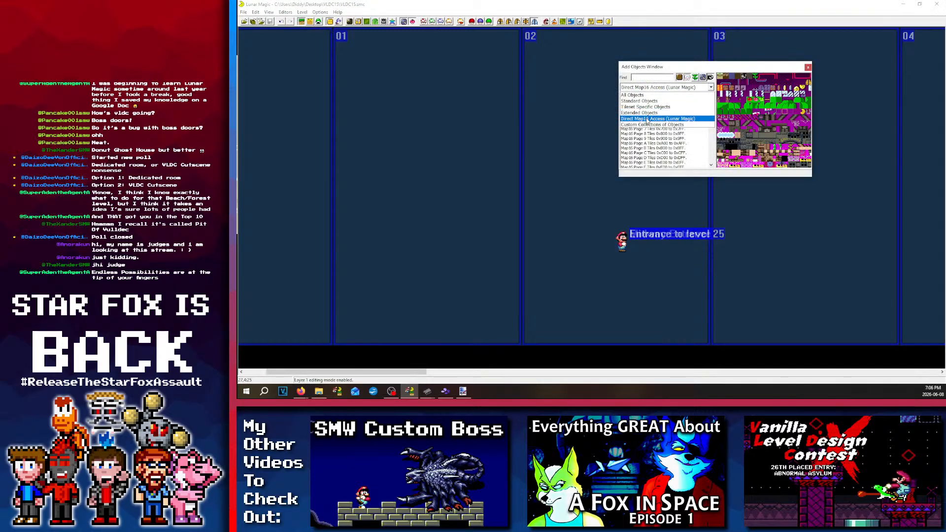
pyautogui.click(643, 113)
pyautogui.scroll(-10, 660, 130)
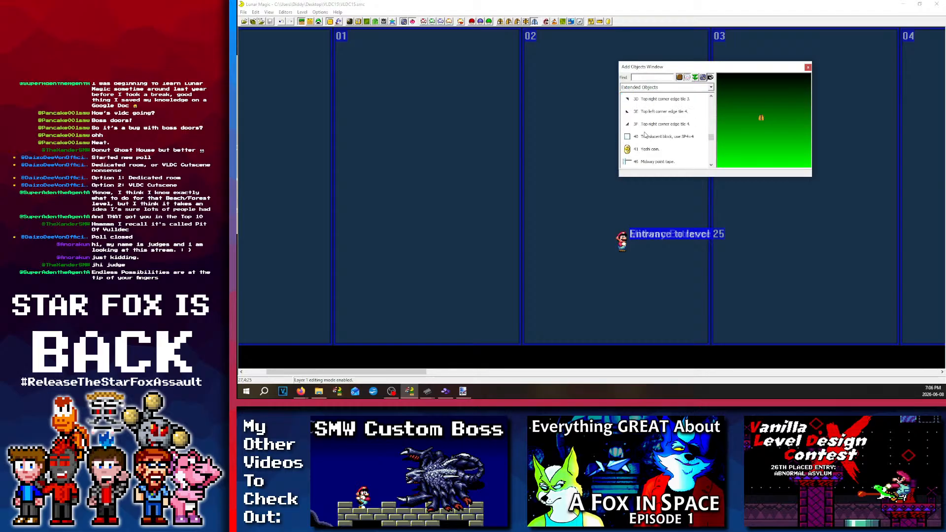
pyautogui.scroll(-1, 645, 134)
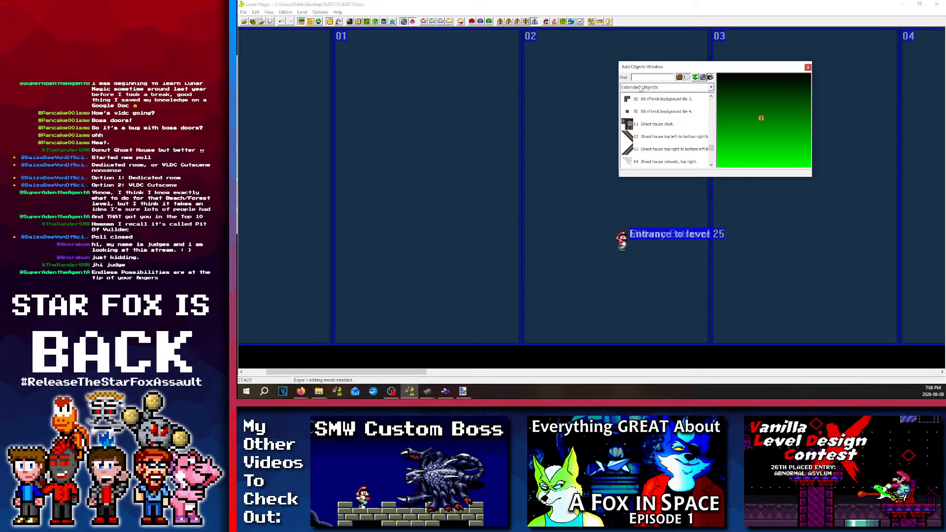
pyautogui.click(640, 114)
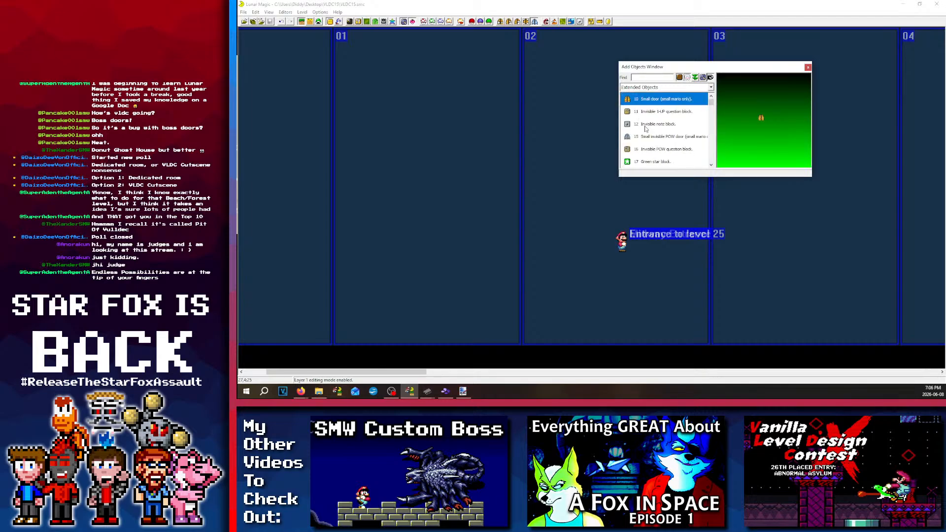
pyautogui.scroll(-3, 645, 126)
pyautogui.scroll(-12, 645, 128)
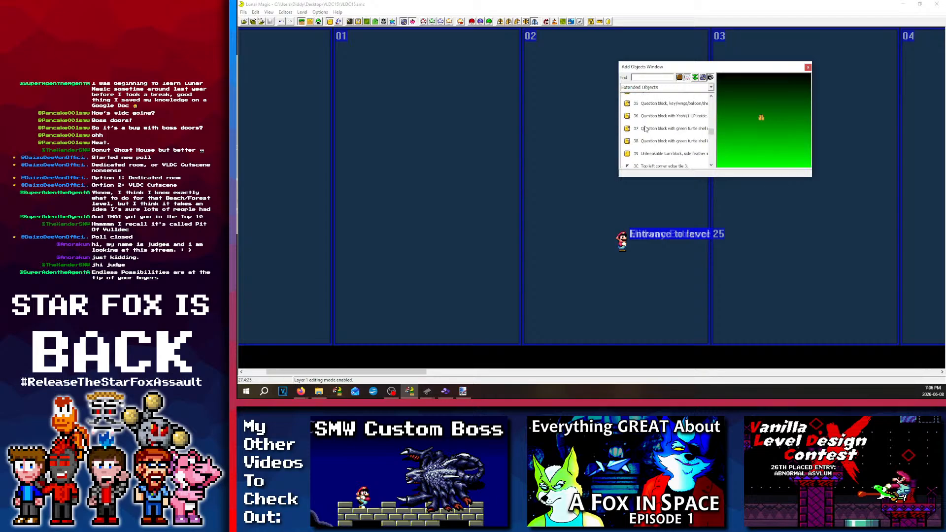
pyautogui.click(641, 124)
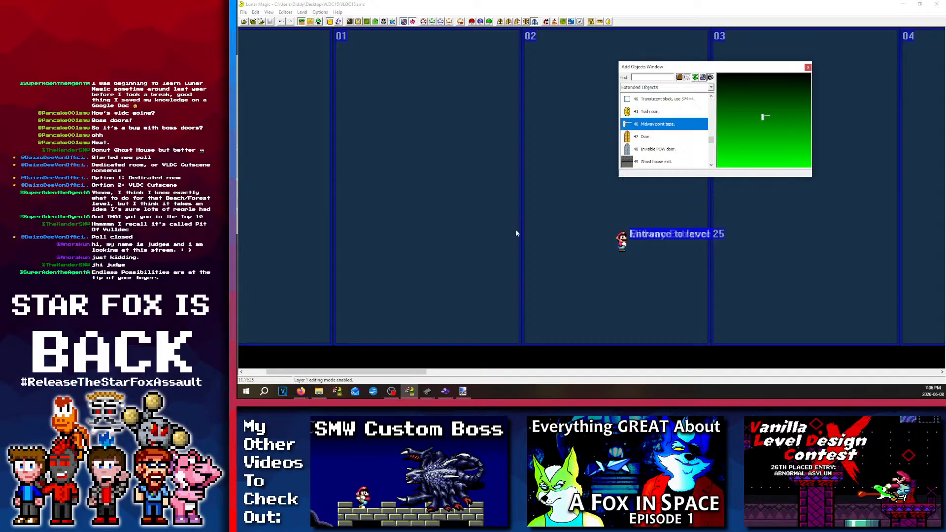
# Step: Place midway point tapes in a four-by-four grid on screen 01 of the level
pyautogui.rightClick(388, 197)
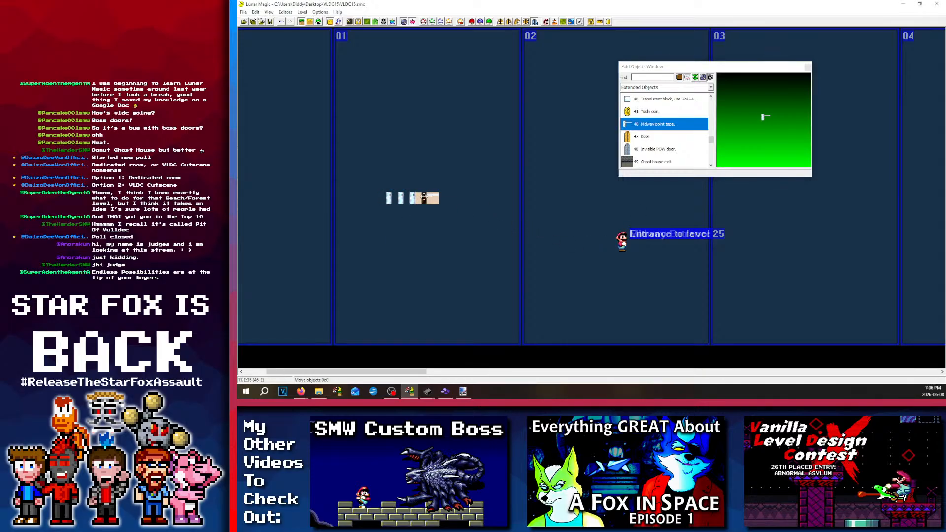
pyautogui.rightClick(394, 188)
pyautogui.rightClick(408, 187)
pyautogui.rightClick(421, 187)
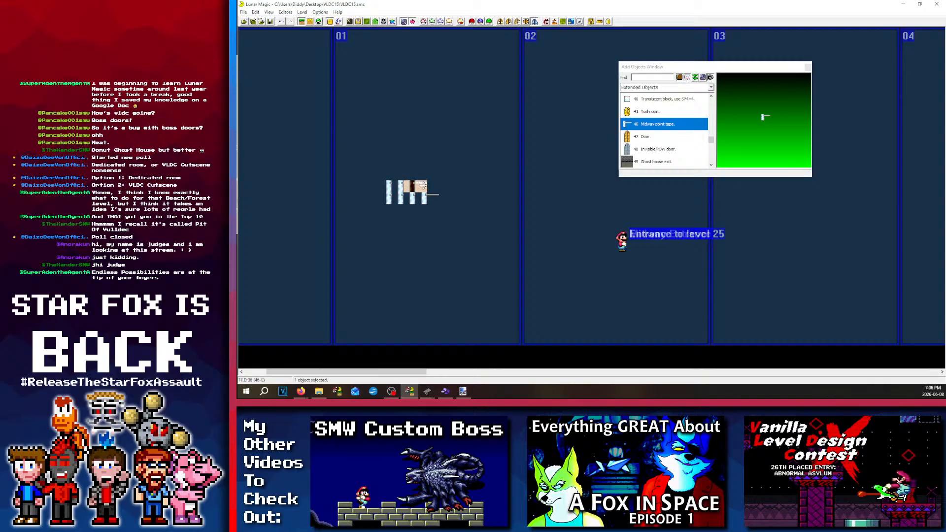
pyautogui.rightClick(434, 186)
pyautogui.rightClick(396, 175)
pyautogui.rightClick(409, 175)
pyautogui.rightClick(421, 175)
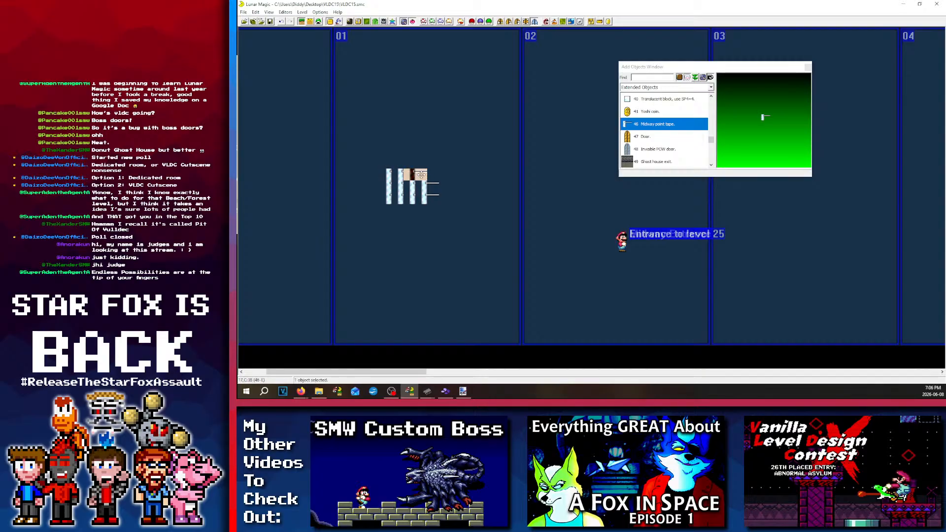
pyautogui.rightClick(443, 175)
pyautogui.moveTo(442, 175); pyautogui.dragTo(403, 162)
pyautogui.rightClick(416, 162)
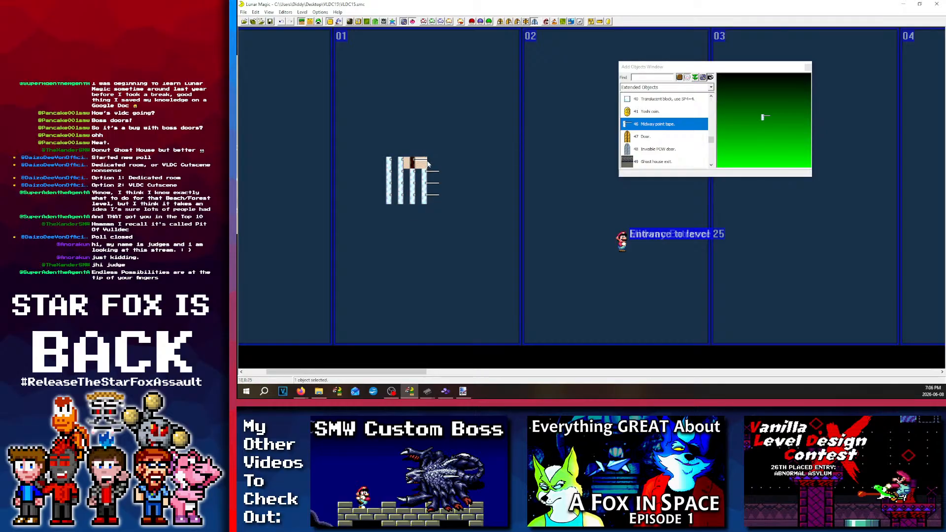
pyautogui.rightClick(428, 162)
pyautogui.click(468, 143)
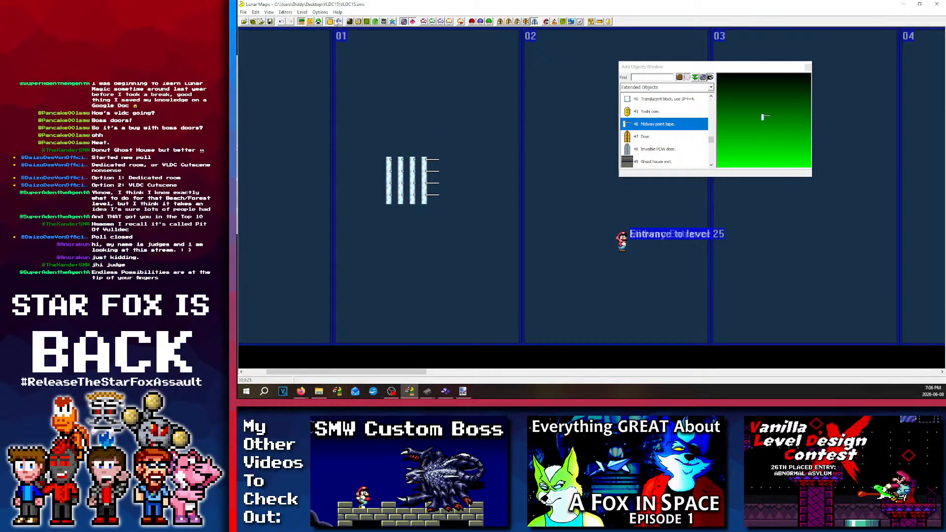
# Step: Place seven question blocks with Yoshi/1-UP inside in a scattered pattern below the midway point tapes
pyautogui.click(329, 23)
pyautogui.scroll(3, 655, 128)
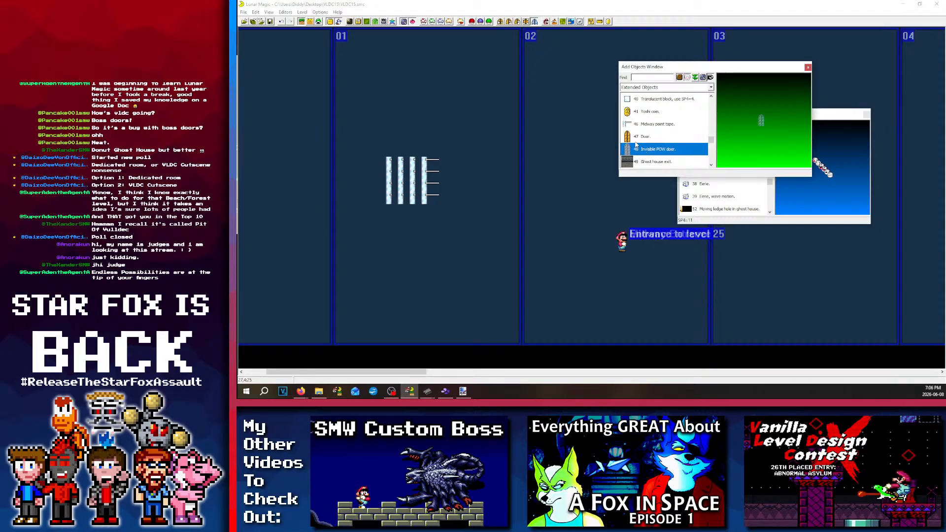
pyautogui.click(651, 112)
pyautogui.rightClick(408, 233)
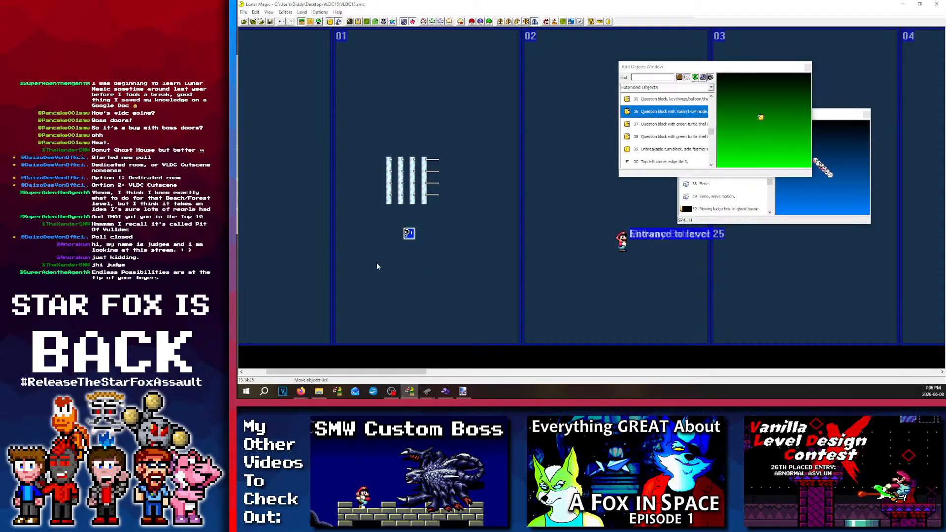
pyautogui.rightClick(385, 268)
pyautogui.rightClick(421, 268)
pyautogui.rightClick(409, 257)
pyautogui.rightClick(386, 245)
pyautogui.rightClick(397, 233)
pyautogui.moveTo(400, 238); pyautogui.dragTo(410, 245, button='right')
pyautogui.rightClick(420, 245)
pyautogui.click(519, 279)
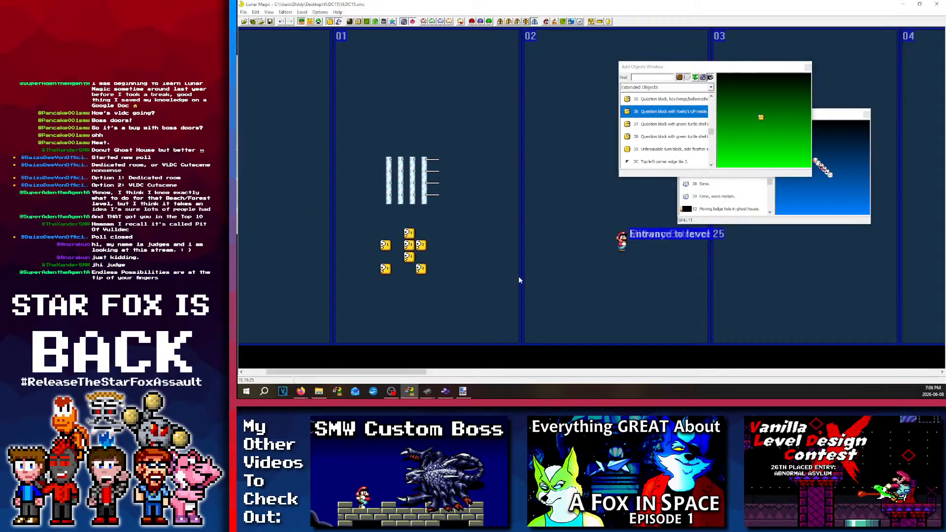
# Step: Move the whole grid of midway point tapes down so it covers the question blocks
pyautogui.moveTo(485, 228); pyautogui.dragTo(349, 121)
pyautogui.moveTo(411, 173); pyautogui.dragTo(411, 244)
pyautogui.click(471, 175)
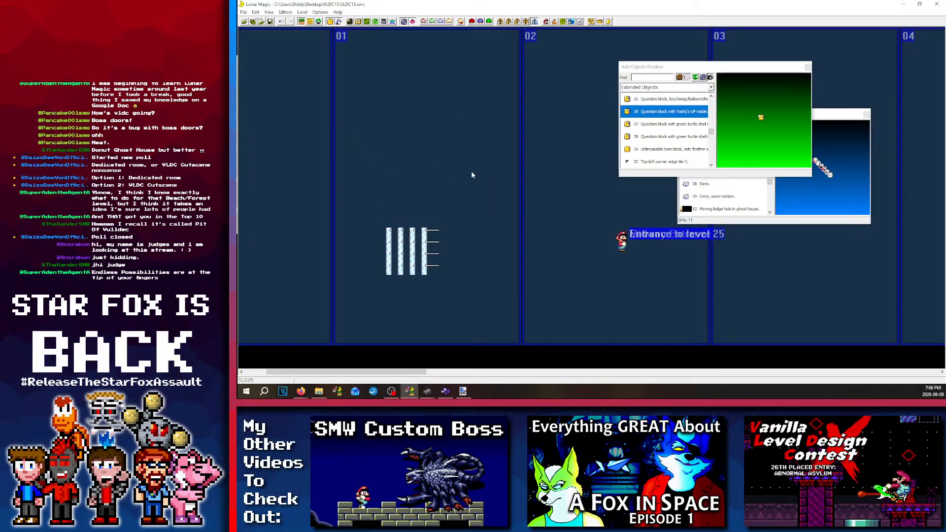
# Step: Add a one-wide, four-high column of tileset-specific wooden blocks over the protruding ends of the midway point tapes
pyautogui.click(639, 87)
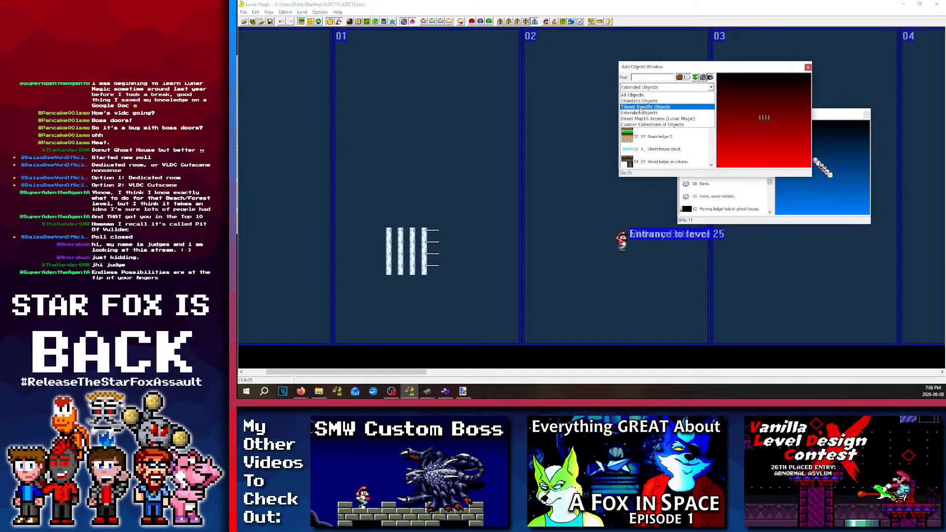
pyautogui.click(636, 119)
pyautogui.click(647, 150)
pyautogui.rightClick(432, 235)
pyautogui.moveTo(530, 304); pyautogui.dragTo(437, 267)
pyautogui.click(486, 271)
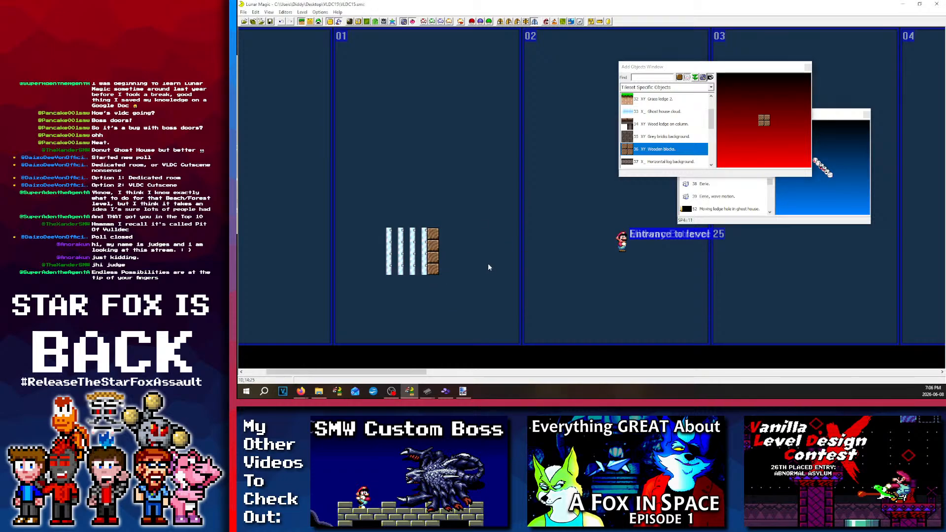
# Step: Copy one midway point tape from the grid into the empty area of screen 02
pyautogui.moveTo(345, 192); pyautogui.dragTo(417, 307)
pyautogui.click(418, 307)
pyautogui.click(428, 233)
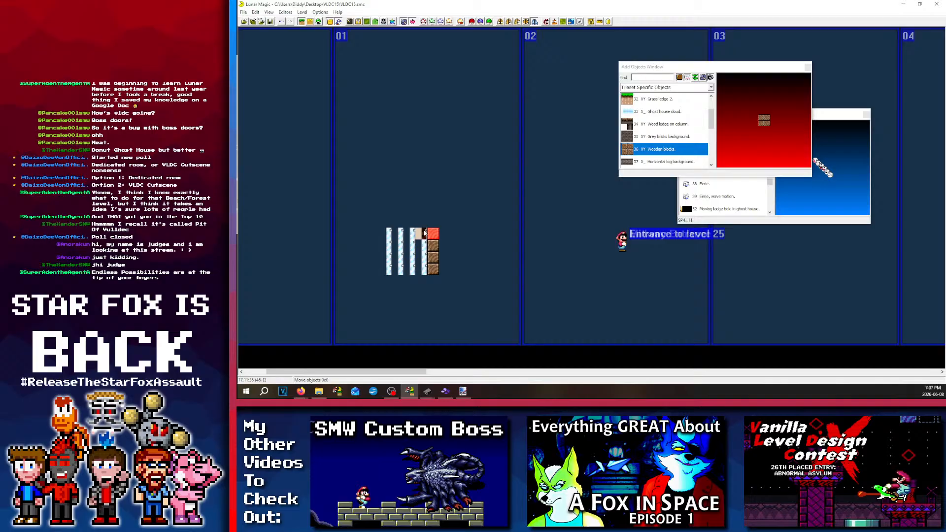
pyautogui.rightClick(555, 222)
pyautogui.click(586, 186)
pyautogui.moveTo(575, 210); pyautogui.dragTo(556, 234)
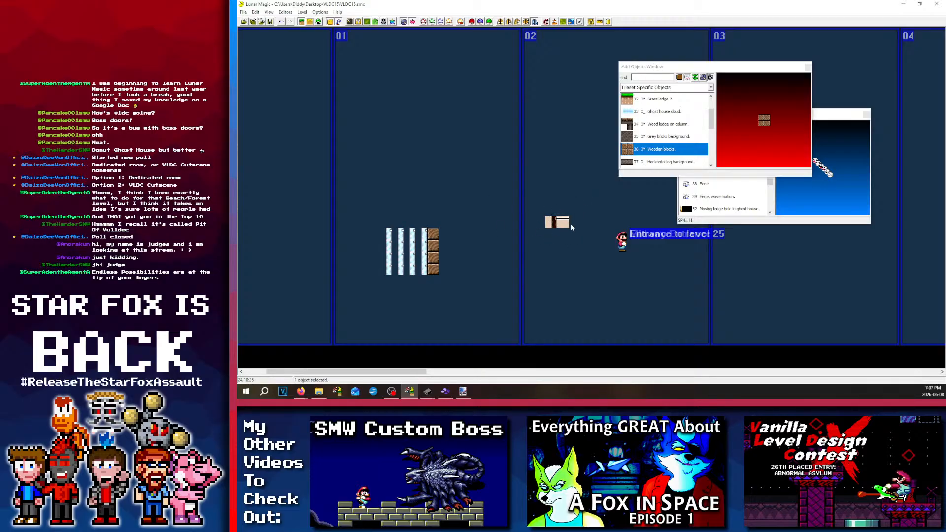
# Step: Remove the grid of midway point tapes covering the question blocks, keeping the separate tape on screen 02
pyautogui.click(366, 221)
pyautogui.moveTo(366, 221); pyautogui.dragTo(433, 283)
pyautogui.press('Delete')
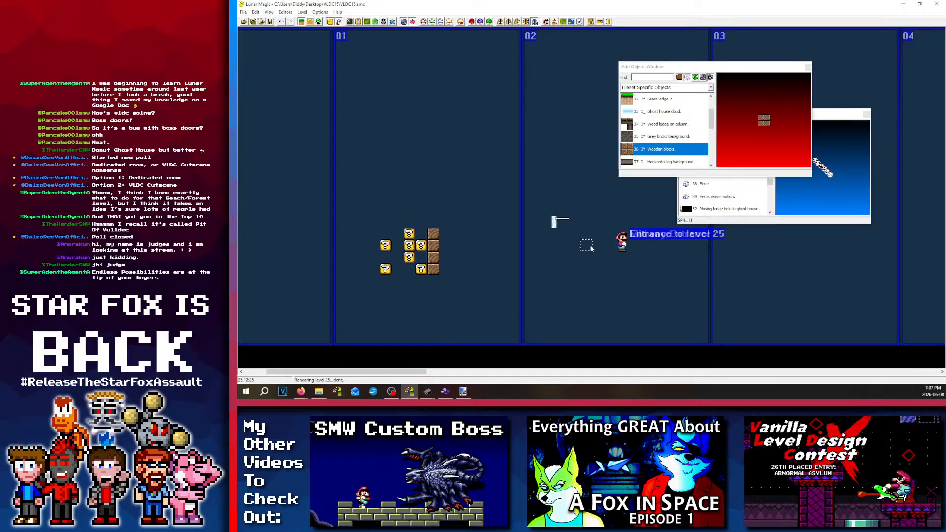
pyautogui.moveTo(565, 211); pyautogui.dragTo(558, 234)
pyautogui.click(573, 212)
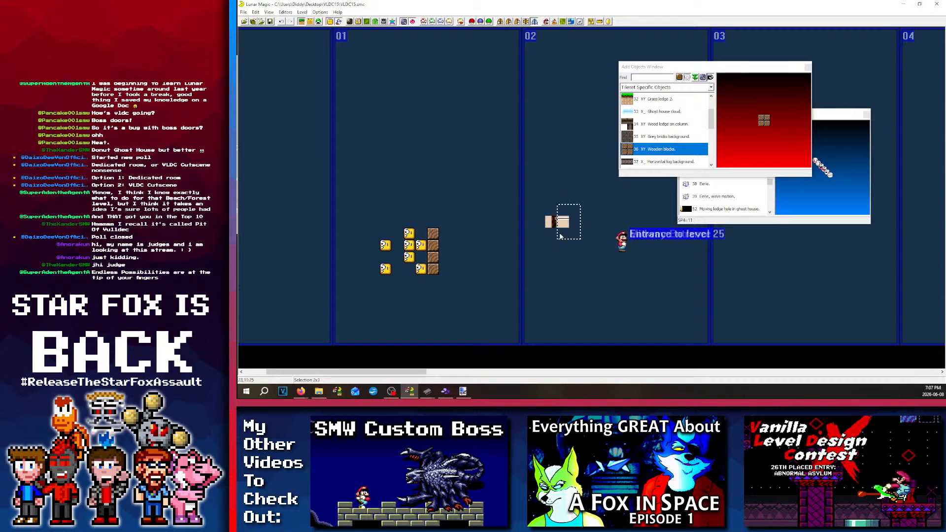
pyautogui.click(585, 269)
pyautogui.click(413, 304)
pyautogui.moveTo(412, 304); pyautogui.dragTo(527, 222)
pyautogui.click(471, 192)
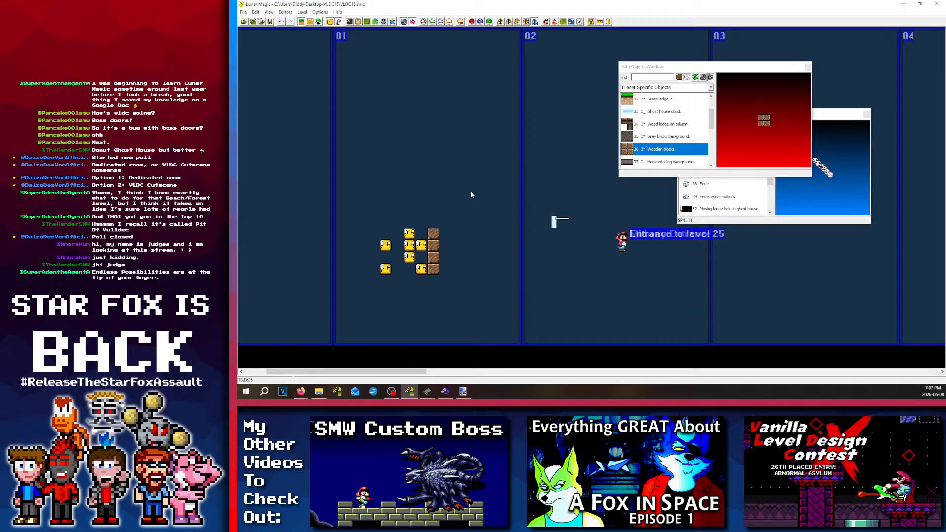
# Step: Undo the removal of the midway point tape grid
pyautogui.moveTo(522, 193); pyautogui.dragTo(581, 196)
pyautogui.moveTo(458, 209)
pyautogui.mouseDown()
pyautogui.moveTo(418, 297)
pyautogui.moveTo(464, 225)
pyautogui.mouseUp()
pyautogui.moveTo(398, 209); pyautogui.dragTo(397, 220)
pyautogui.moveTo(387, 210)
pyautogui.mouseDown()
pyautogui.moveTo(420, 285)
pyautogui.moveTo(378, 225)
pyautogui.moveTo(413, 246)
pyautogui.moveTo(415, 322)
pyautogui.moveTo(427, 298)
pyautogui.moveTo(389, 212)
pyautogui.mouseUp()
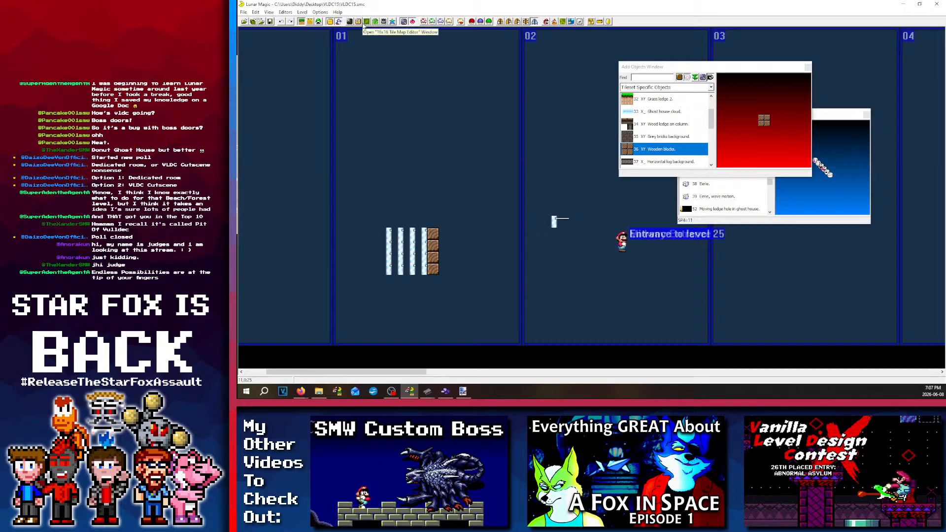
# Step: In the 16x16 Tile Map Editor, replace the midway tape's post tile on page 0 with page 1's cement block tile
pyautogui.click(358, 21)
pyautogui.click(629, 158)
pyautogui.scroll(6, 633, 163)
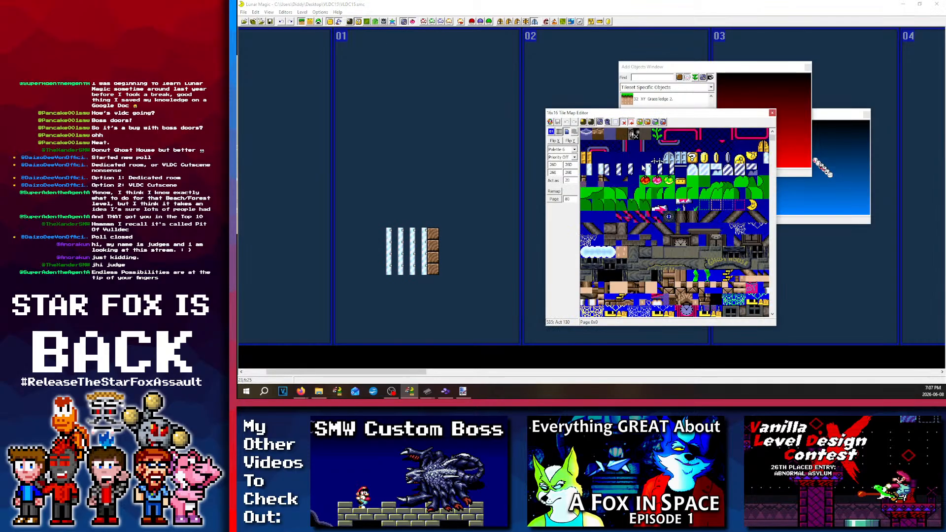
pyautogui.scroll(2, 698, 177)
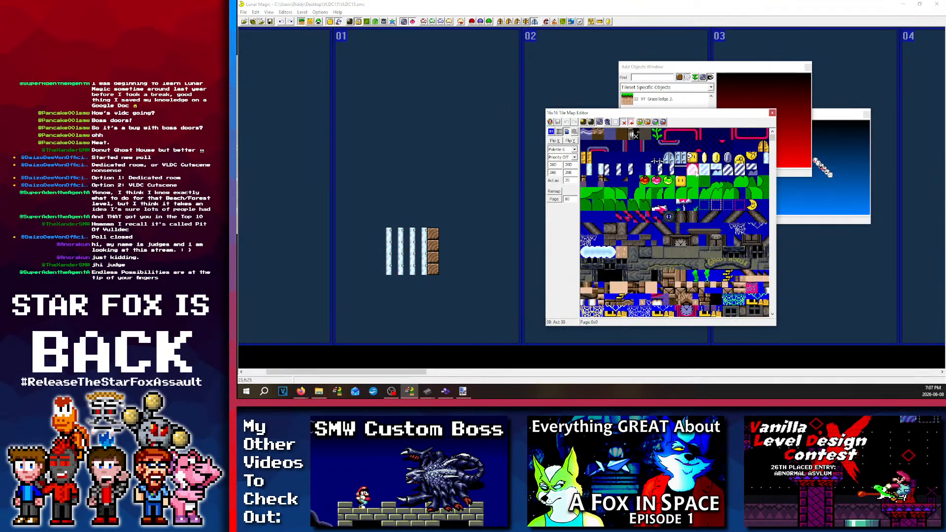
pyautogui.scroll(-1, 645, 140)
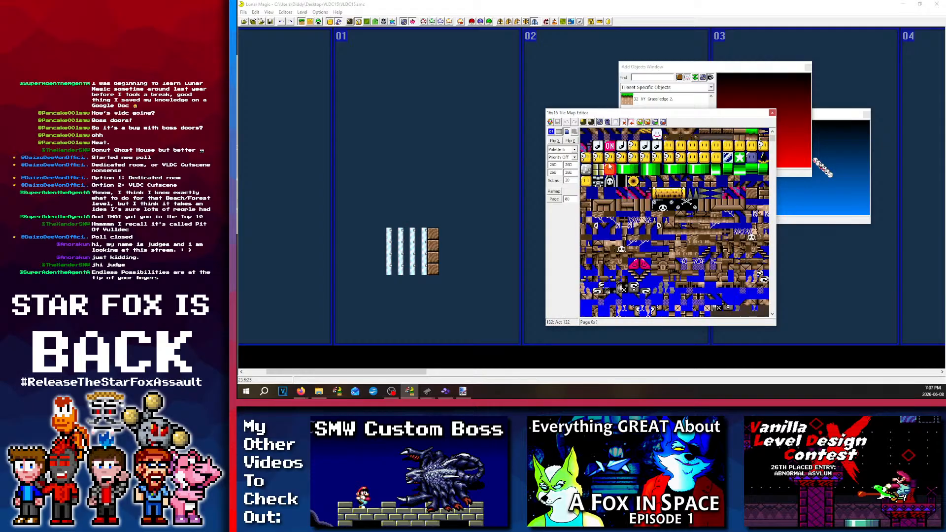
pyautogui.click(586, 170)
pyautogui.scroll(1, 673, 209)
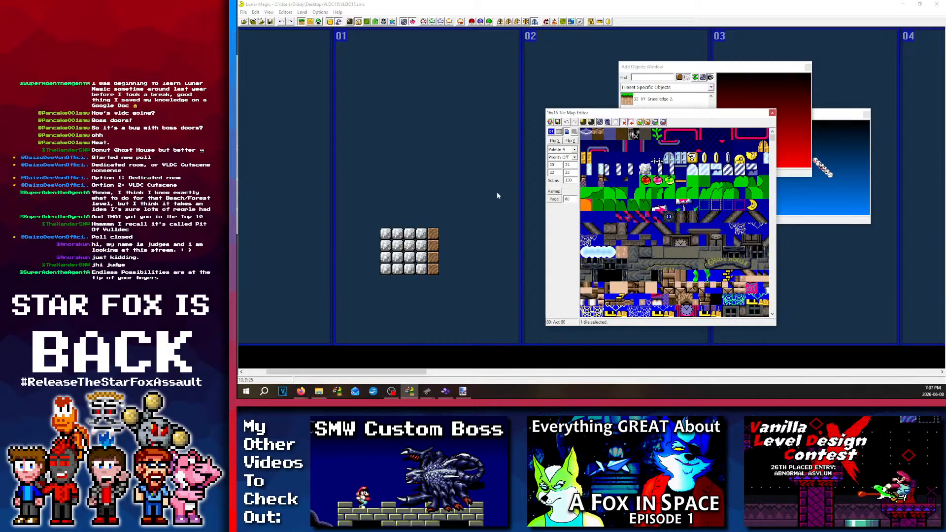
# Step: Move the 16x16 Tile Map Editor aside to uncover the separate midway point tape on screen 02
pyautogui.moveTo(385, 221); pyautogui.dragTo(418, 278)
pyautogui.click(426, 192)
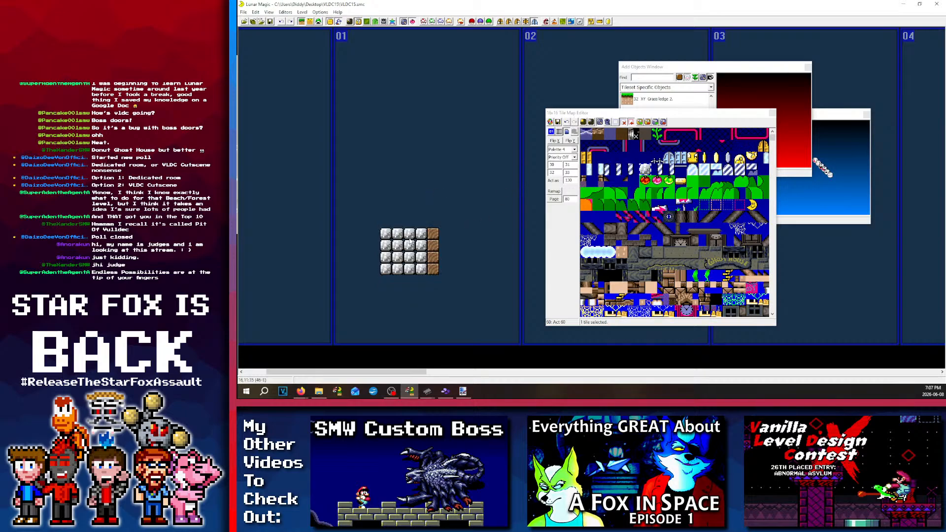
pyautogui.moveTo(410, 240)
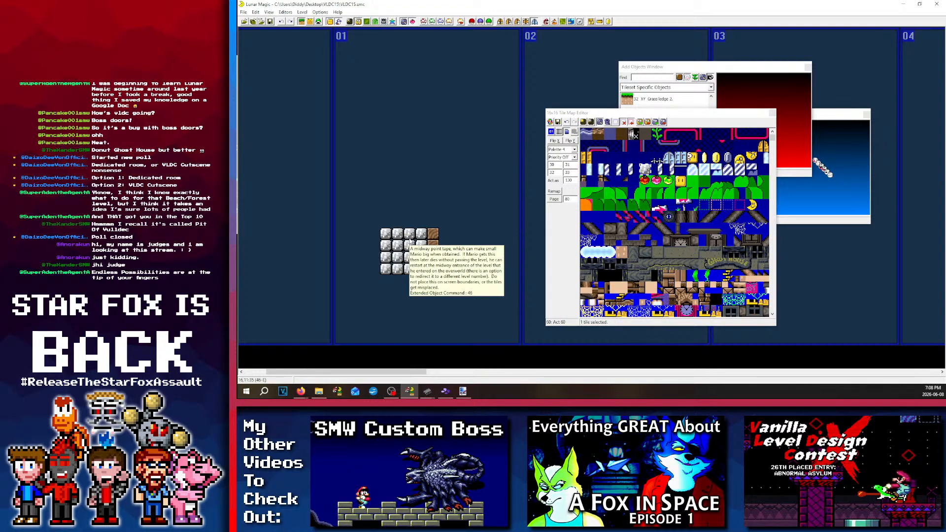
pyautogui.moveTo(618, 113); pyautogui.dragTo(763, 118)
pyautogui.moveTo(578, 191); pyautogui.dragTo(559, 234)
pyautogui.click(569, 246)
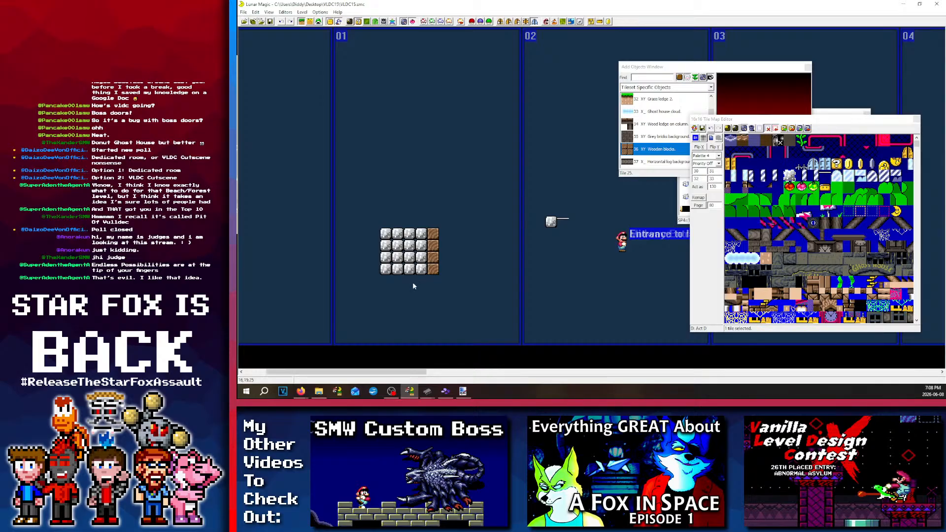
# Step: Try to place Map16 tile 20 among the midway tapes and enlarge it to cover the grid's interior columns
pyautogui.click(820, 236)
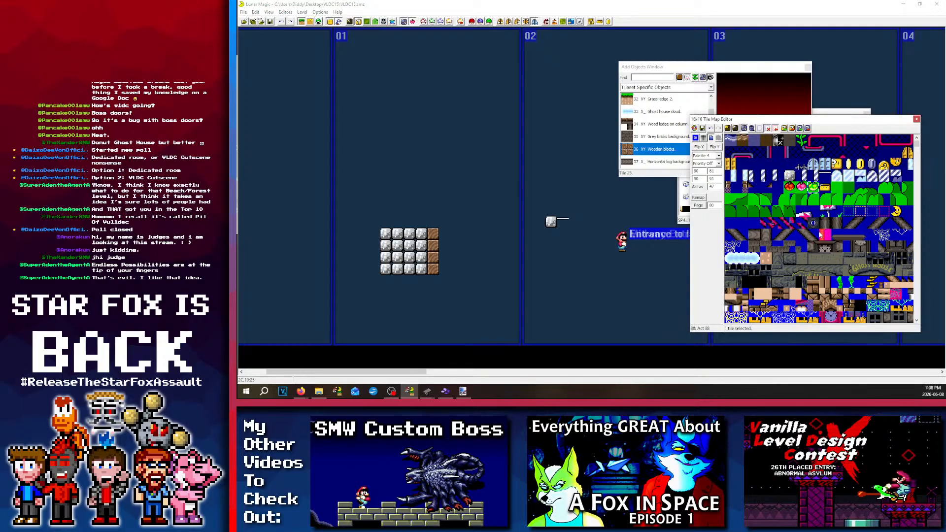
pyautogui.rightClick(399, 248)
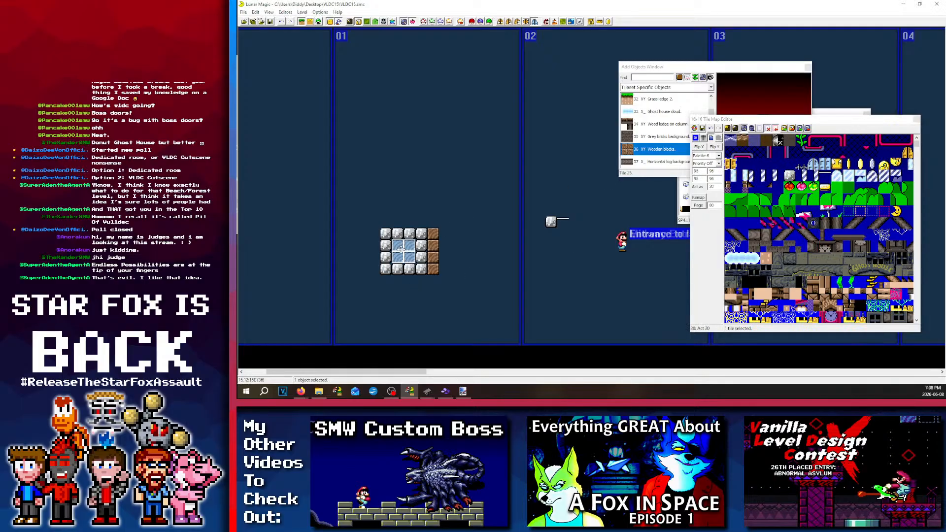
pyautogui.hotkey('ctrl', 'z')
pyautogui.click(330, 21)
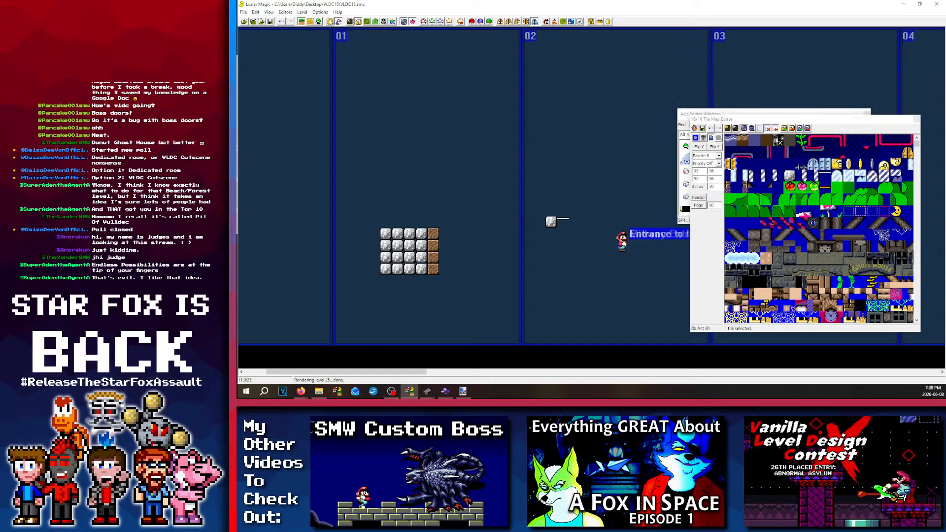
pyautogui.rightClick(397, 245)
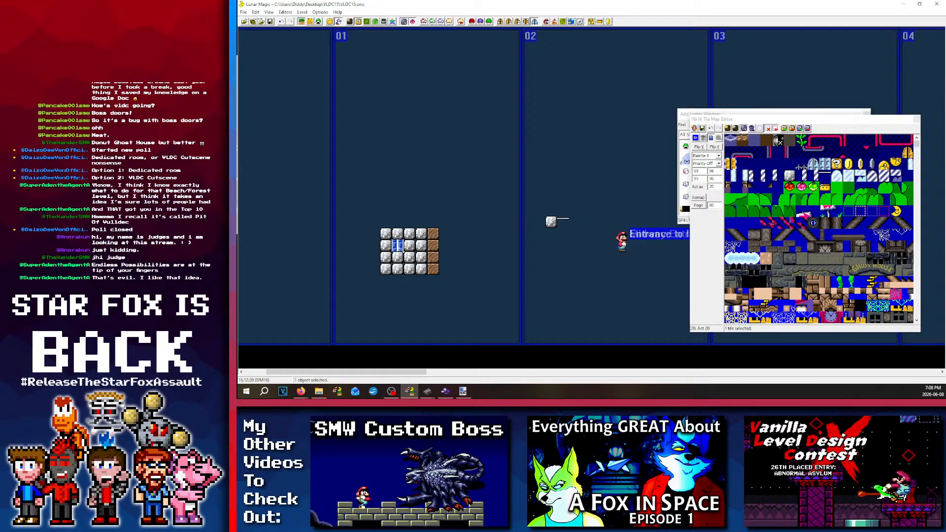
pyautogui.moveTo(402, 250); pyautogui.dragTo(421, 269)
pyautogui.click(416, 291)
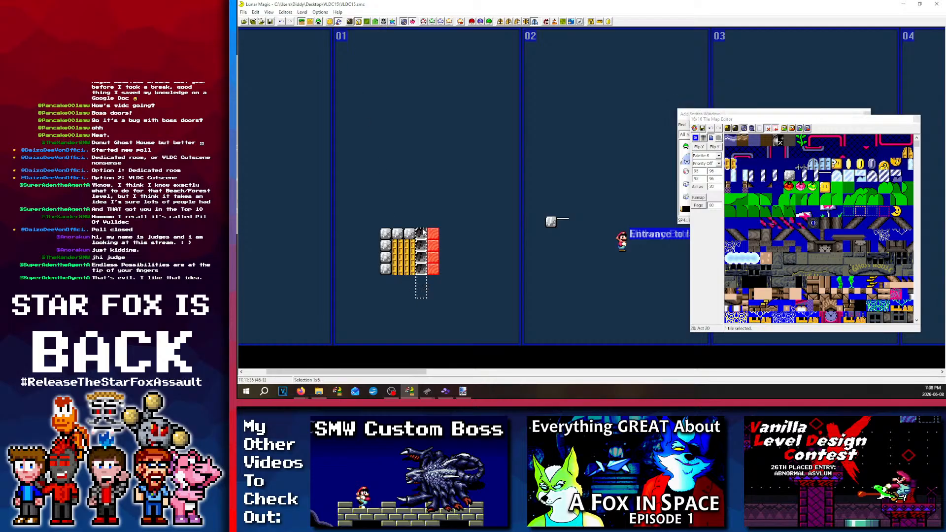
# Step: Delete the outer cement-topped midway tapes to expose the blocks underneath, and undo back to the full tape grid
pyautogui.click(410, 215)
pyautogui.keyDown('ctrl'); pyautogui.moveTo(409, 214); pyautogui.dragTo(387, 271); pyautogui.keyUp('ctrl')
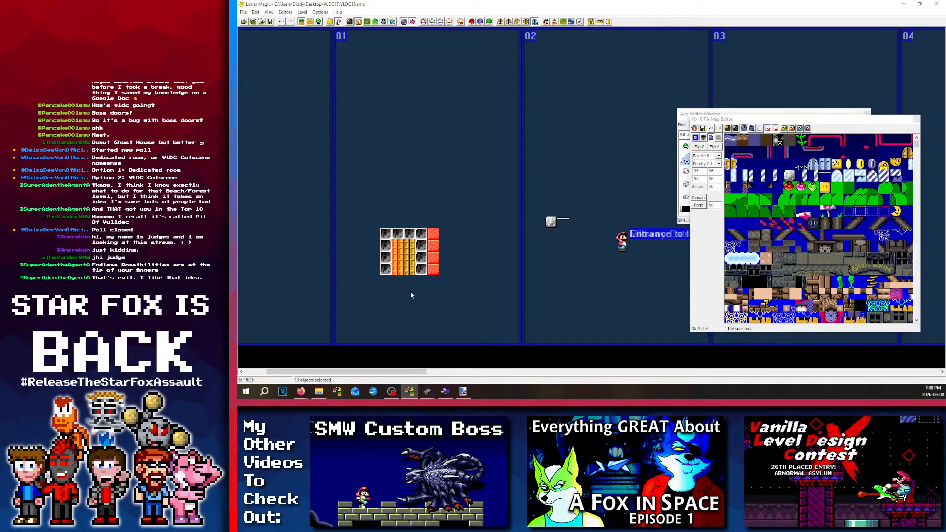
pyautogui.press('Delete')
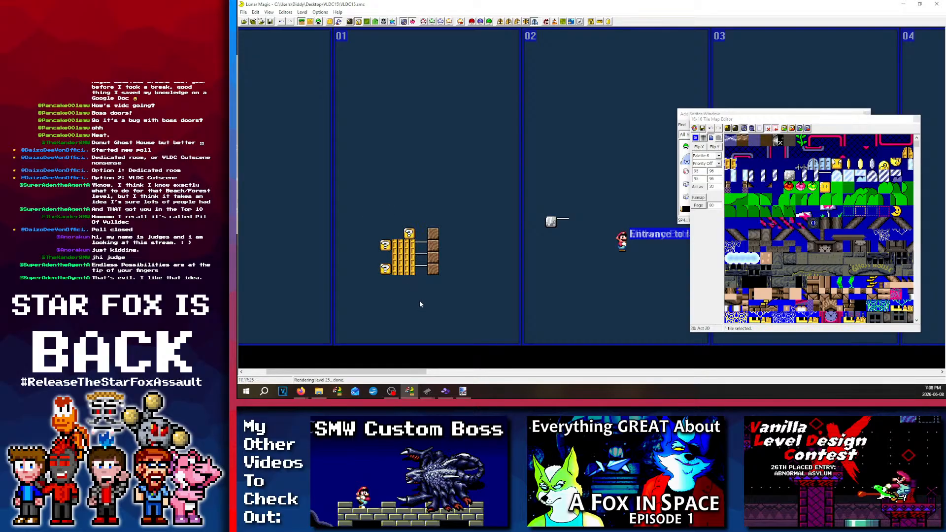
pyautogui.hotkey('ctrl', 'z')
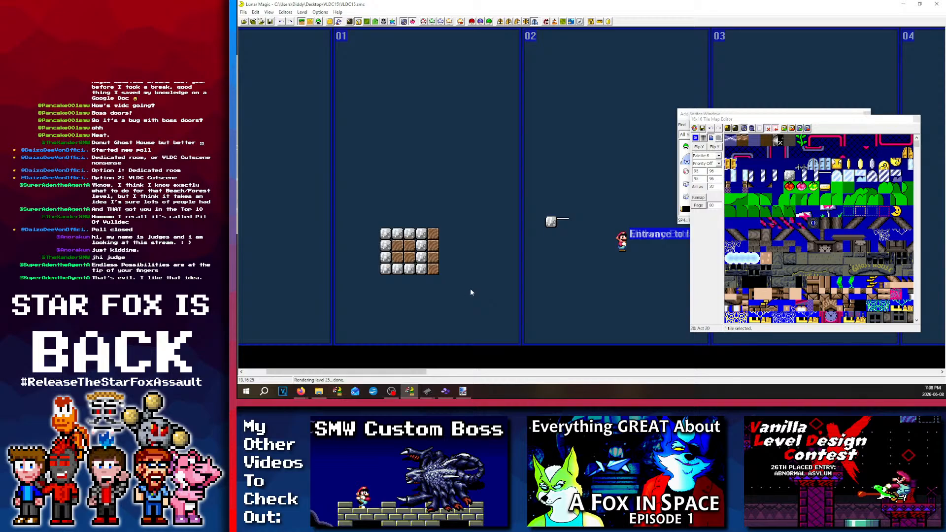
pyautogui.hotkey('ctrl', 'z')
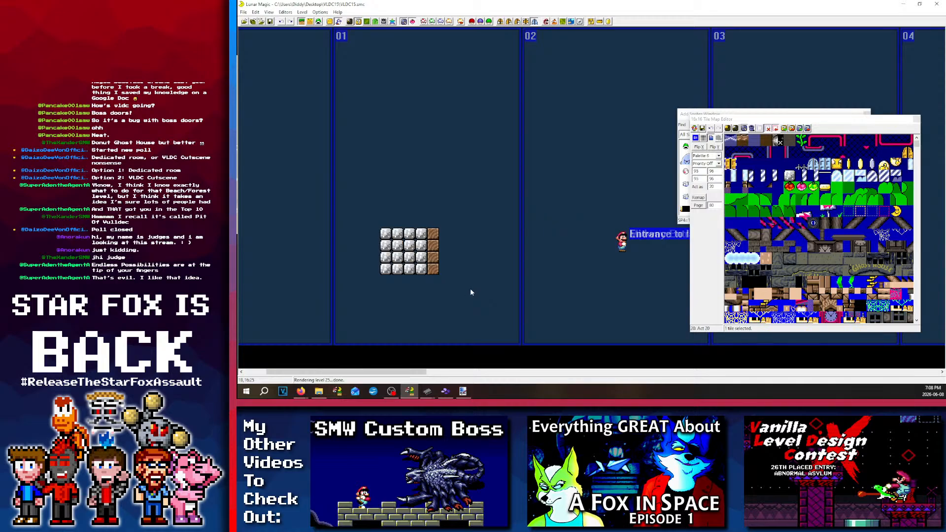
# Step: Reload the Map16 data, discarding the unsaved tile changes, and delete the whole grid of tapes and blocks on screen 01
pyautogui.click(702, 128)
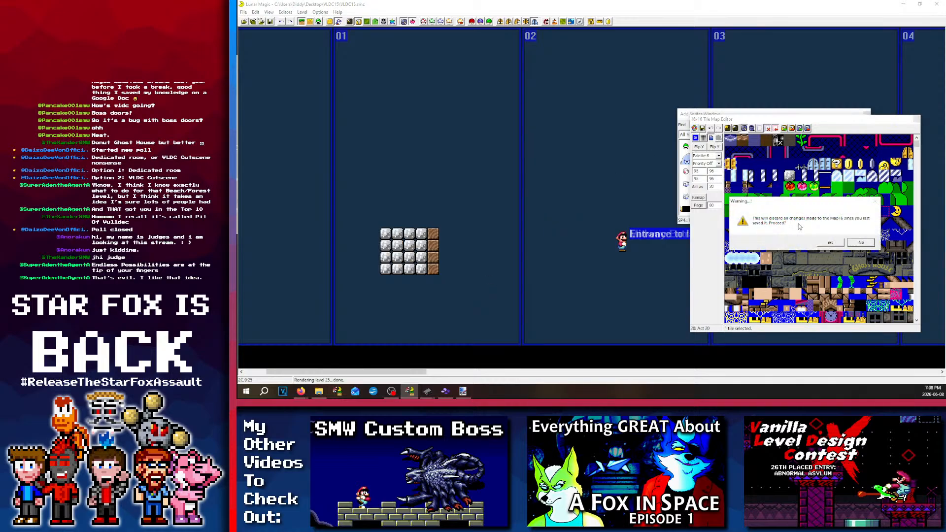
pyautogui.click(826, 244)
pyautogui.moveTo(457, 208); pyautogui.dragTo(387, 267)
pyautogui.press('Delete')
pyautogui.press('Delete')
# Step: Zoom the level out to 100% and show page 1 in the 16x16 Tile Map Editor
pyautogui.keyDown('ctrl'); pyautogui.scroll(-1, 411, 217); pyautogui.keyUp('ctrl')
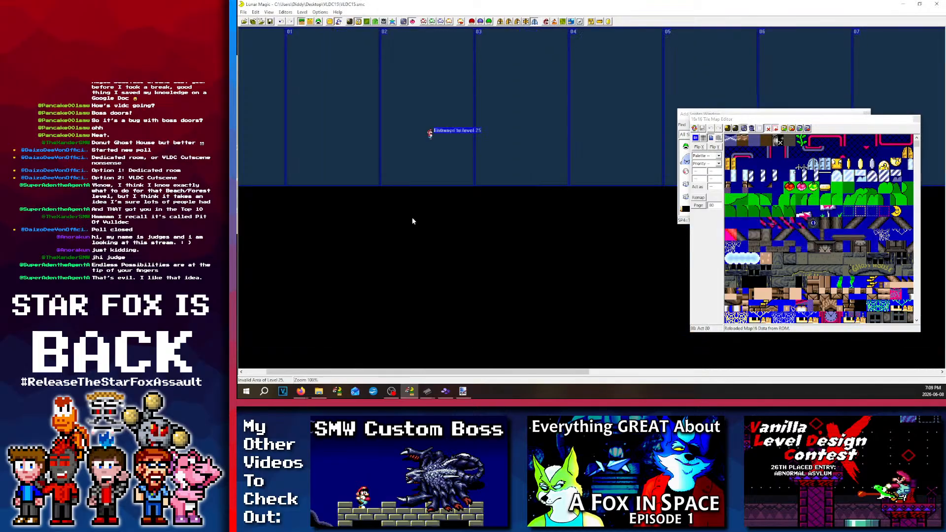
pyautogui.hscroll(3, 306, 71)
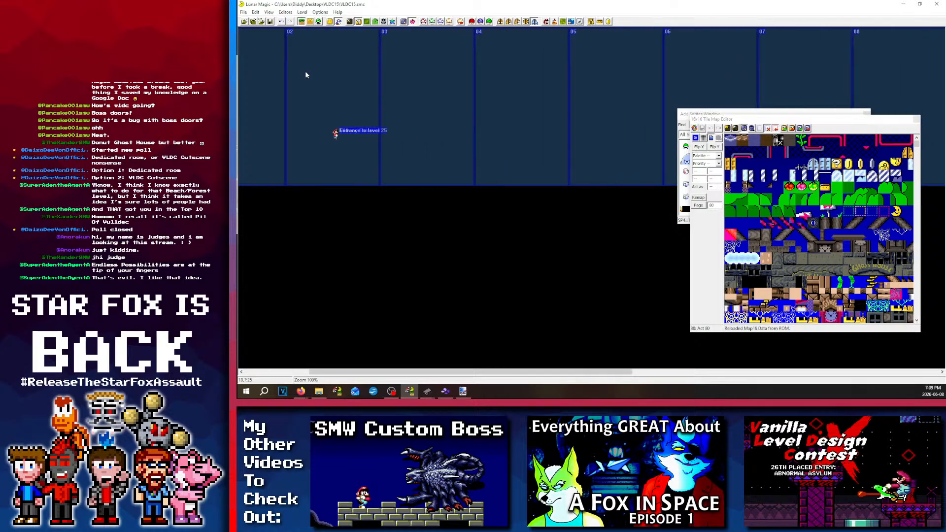
pyautogui.click(822, 127)
pyautogui.press('pagedown')
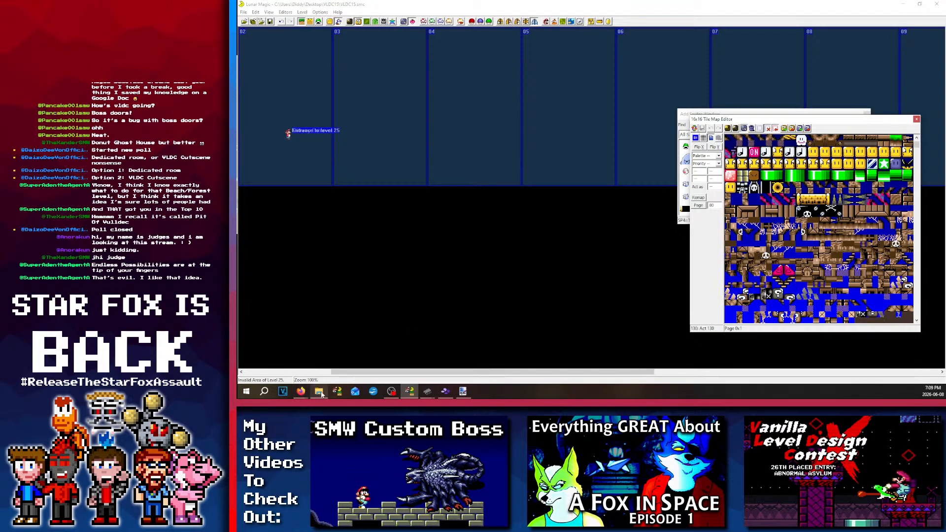
# Step: Switch to File Explorer and check the ExGraphics folder inside the VLDC15 folder
pyautogui.moveTo(321, 394)
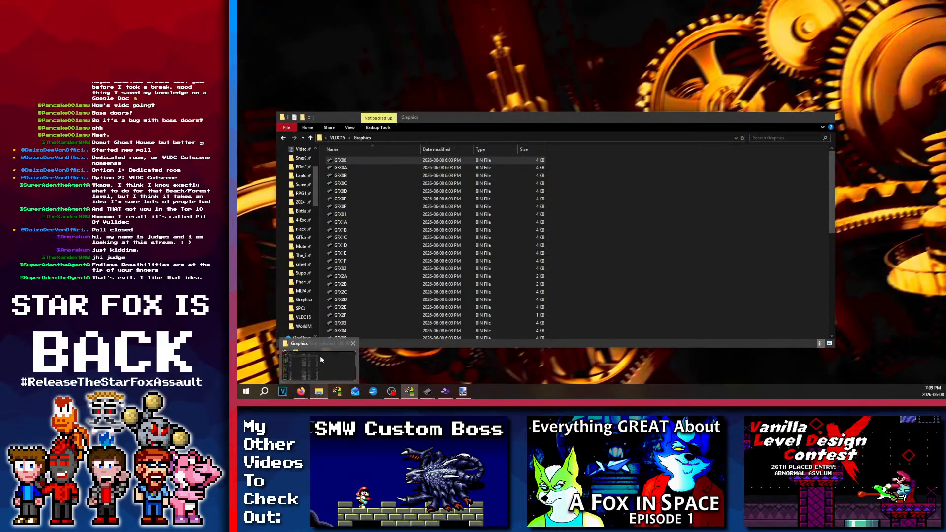
pyautogui.click(320, 355)
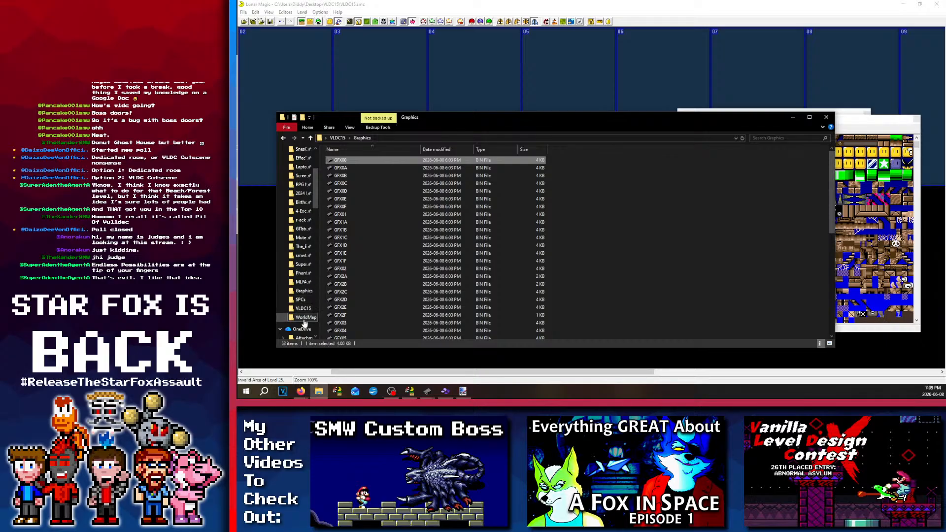
pyautogui.scroll(-1, 305, 310)
pyautogui.click(306, 310)
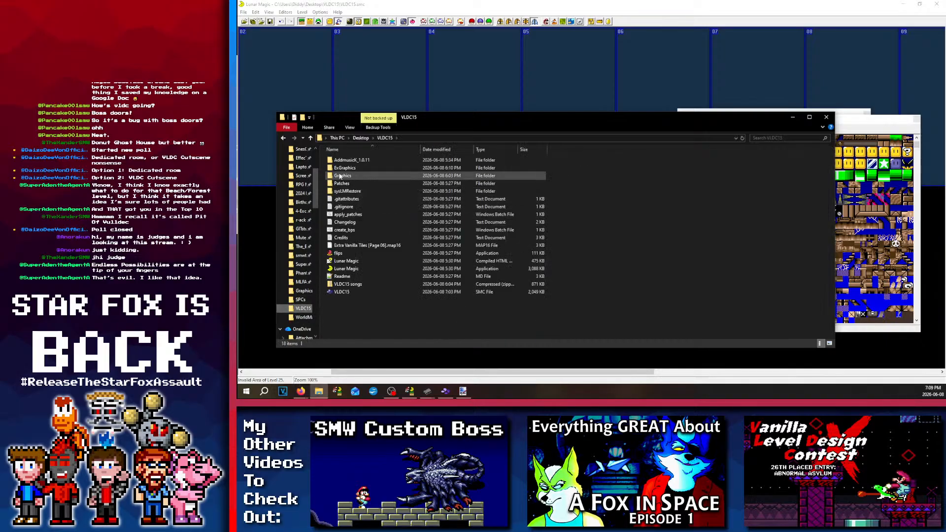
pyautogui.doubleClick(343, 168)
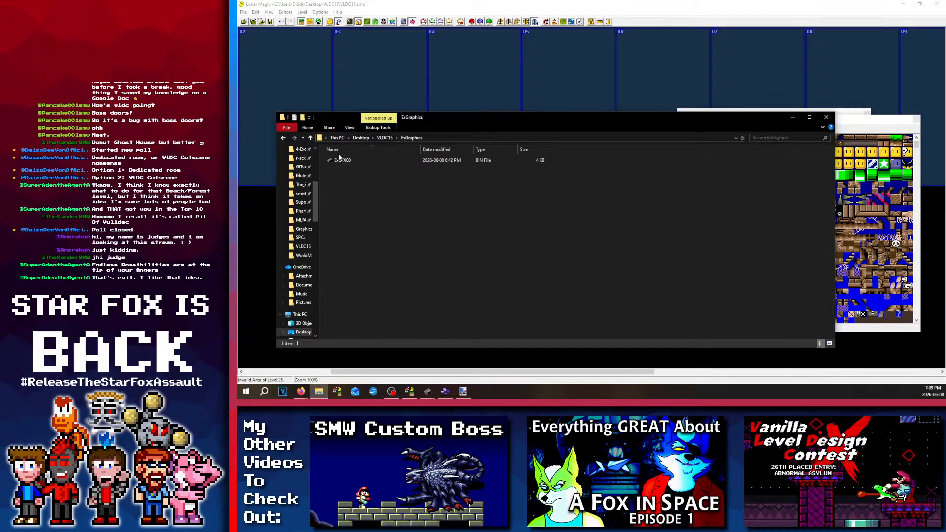
pyautogui.click(284, 138)
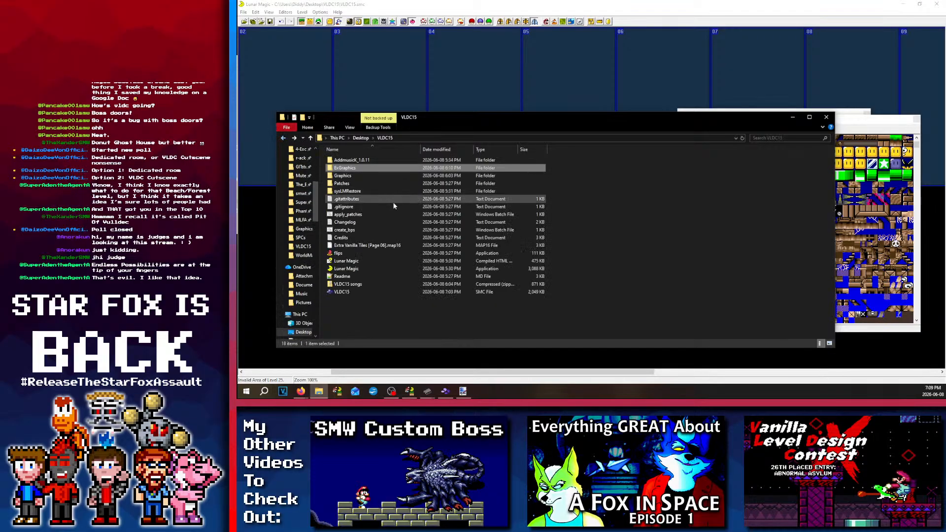
# Step: Open GFX01 from the VLDC15 Graphics folder in YY-CHR and set its graphics format to 4BPP SNES
pyautogui.doubleClick(347, 175)
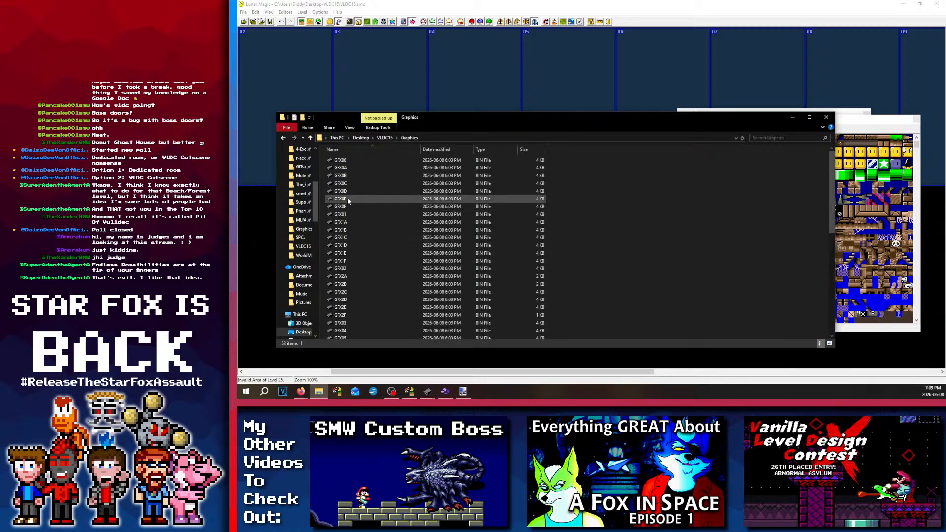
pyautogui.doubleClick(358, 214)
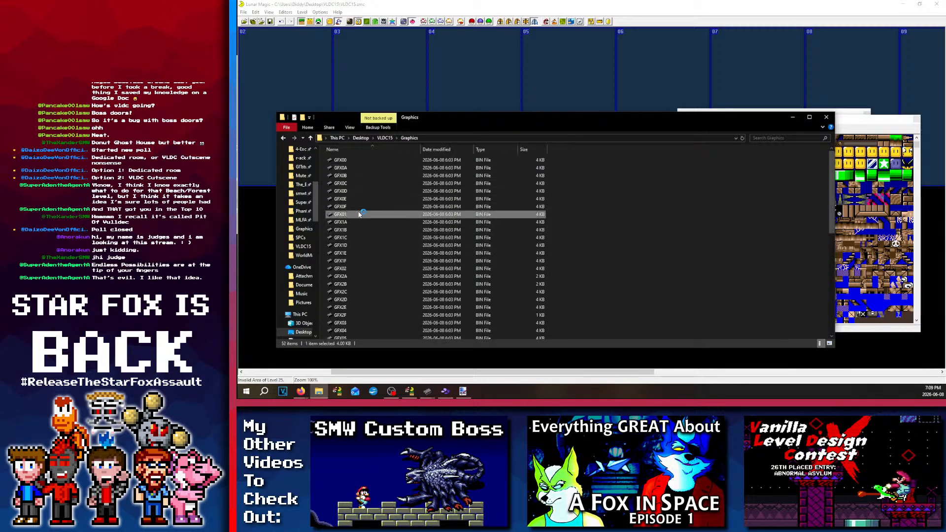
pyautogui.click(342, 204)
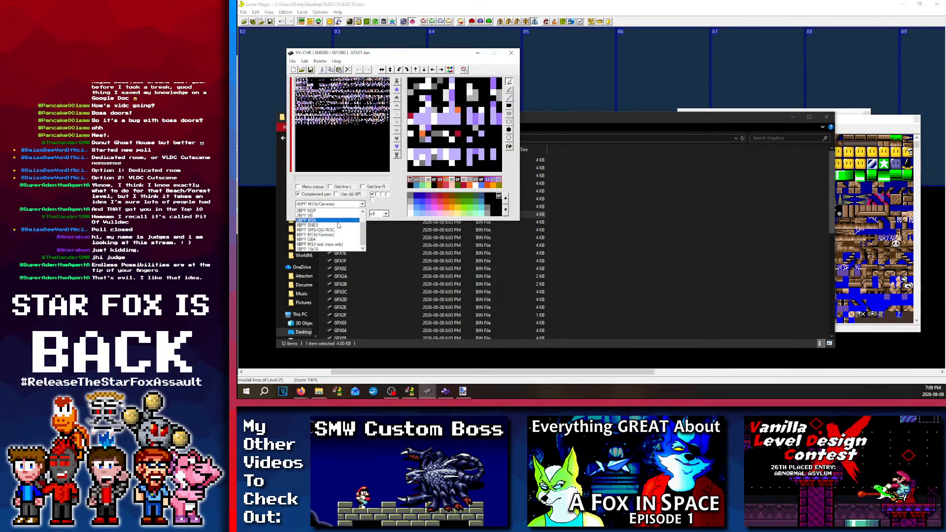
pyautogui.click(340, 224)
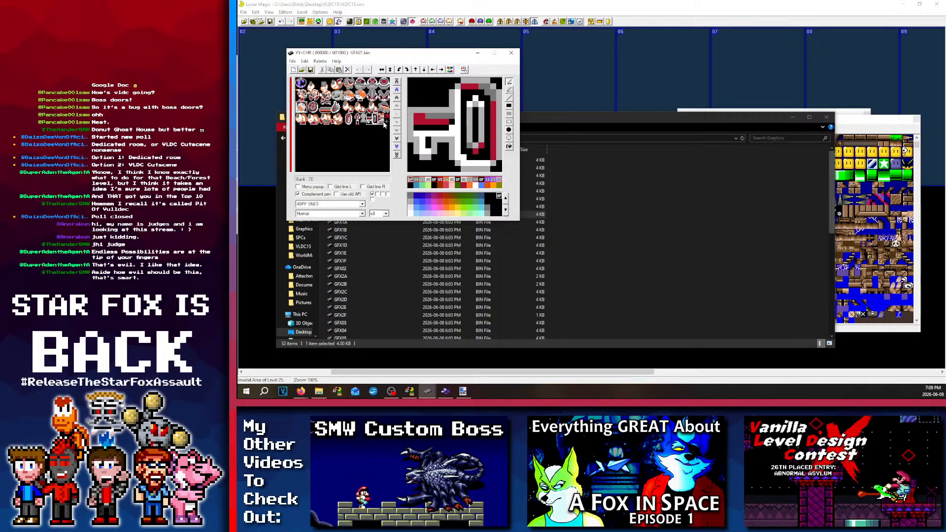
# Step: Erase all the tiles in GFX01 except the key graphic
pyautogui.moveTo(384, 122)
pyautogui.mouseDown()
pyautogui.moveTo(388, 68)
pyautogui.moveTo(355, 106)
pyautogui.moveTo(334, 113)
pyautogui.mouseUp()
pyautogui.press('Delete')
pyautogui.press('Delete')
pyautogui.moveTo(365, 119); pyautogui.dragTo(255, 128, button='right')
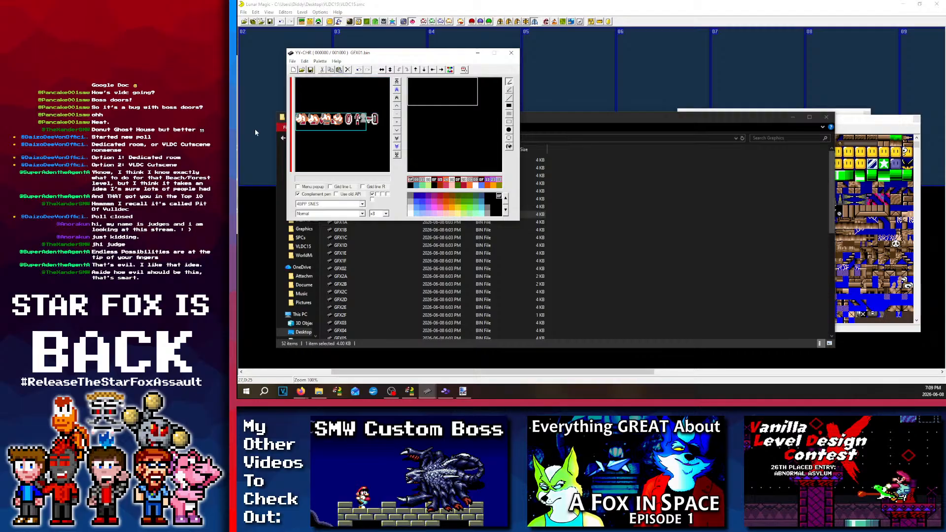
pyautogui.press('Delete')
pyautogui.moveTo(375, 118); pyautogui.dragTo(371, 117)
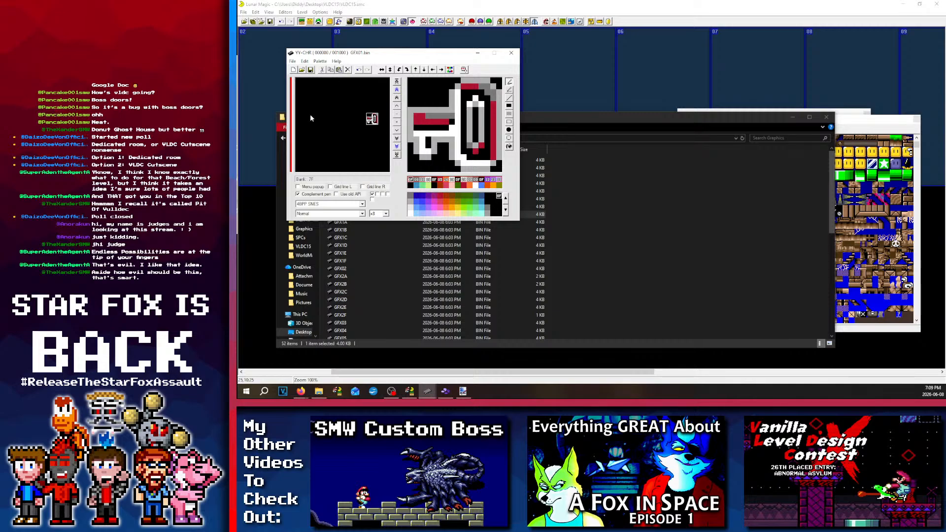
# Step: Rotate the key graphic 90 degrees counter-clockwise so that its handle is on top
pyautogui.click(360, 124)
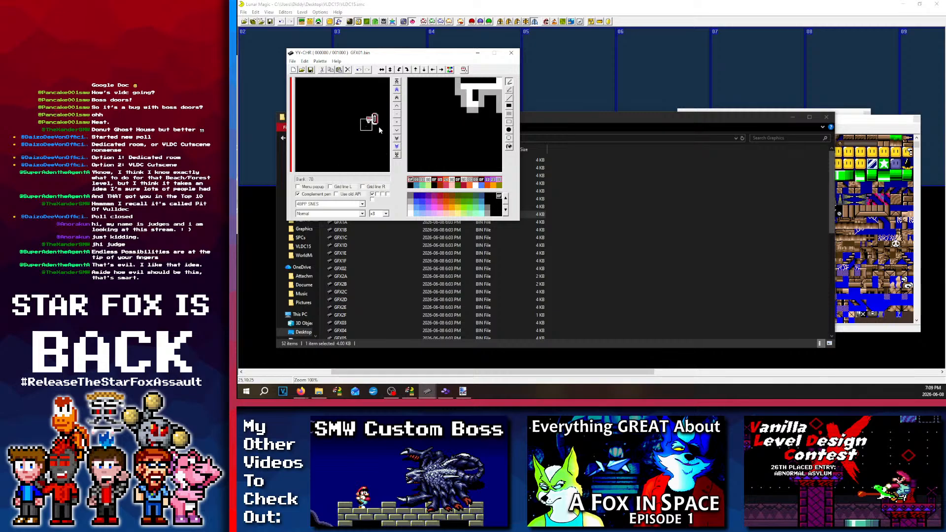
pyautogui.click(371, 120)
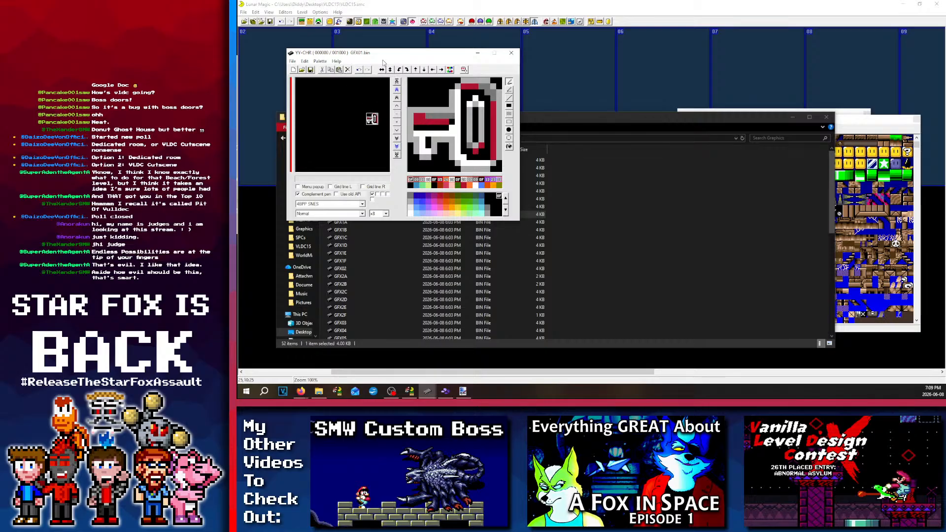
pyautogui.click(399, 69)
pyautogui.moveTo(376, 117)
pyautogui.mouseDown()
pyautogui.moveTo(364, 126)
pyautogui.moveTo(367, 115)
pyautogui.mouseUp()
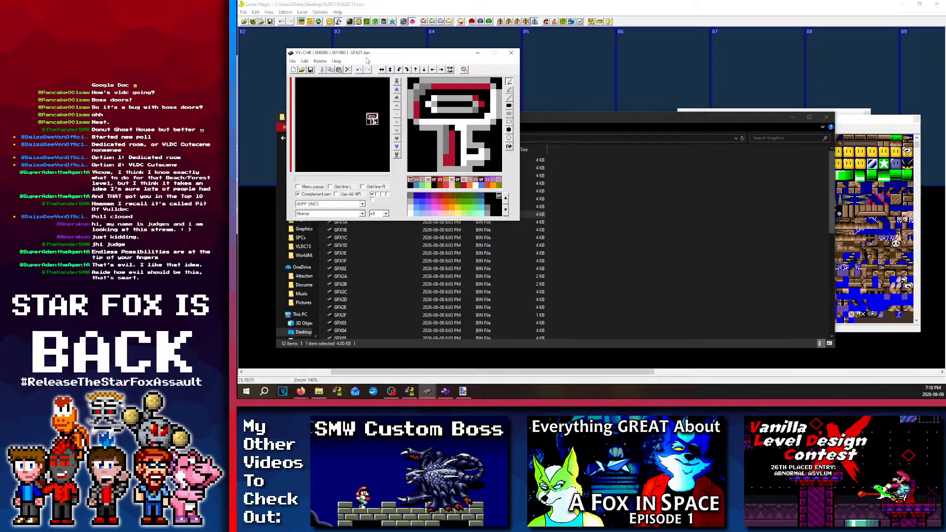
# Step: Move the YY-CHR window aside, and cut the rotated key and paste it into the first tile slot of the sheet
pyautogui.moveTo(367, 54); pyautogui.dragTo(615, 94)
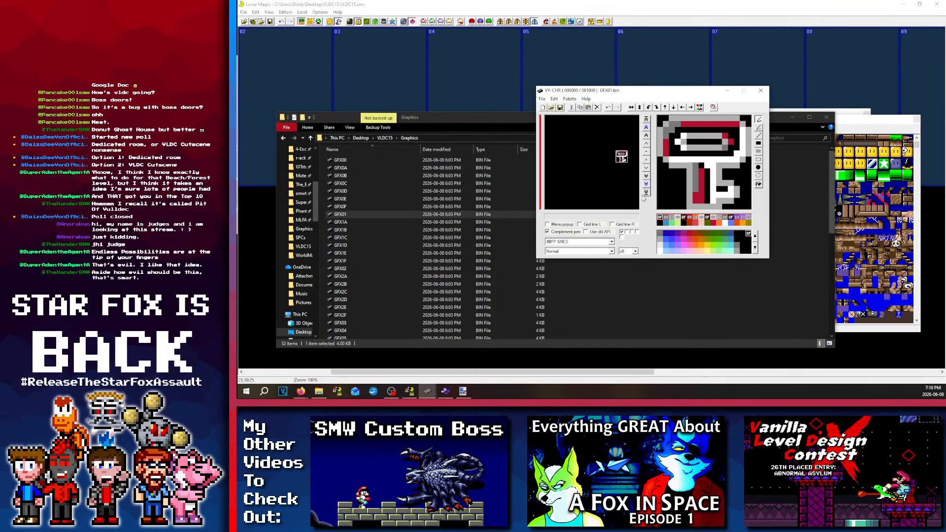
pyautogui.moveTo(607, 164); pyautogui.dragTo(617, 152)
pyautogui.moveTo(595, 154); pyautogui.dragTo(615, 154)
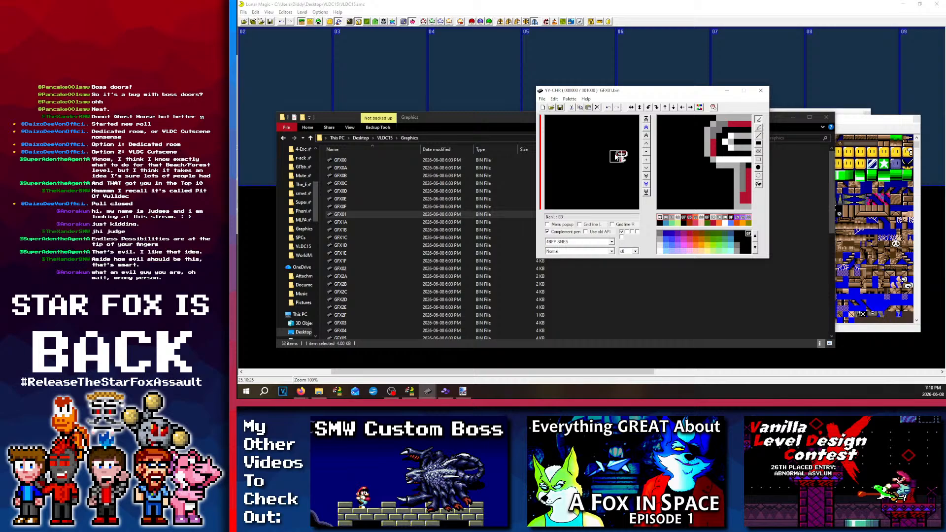
pyautogui.moveTo(617, 156); pyautogui.dragTo(618, 154)
pyautogui.hotkey('ctrl', 'x')
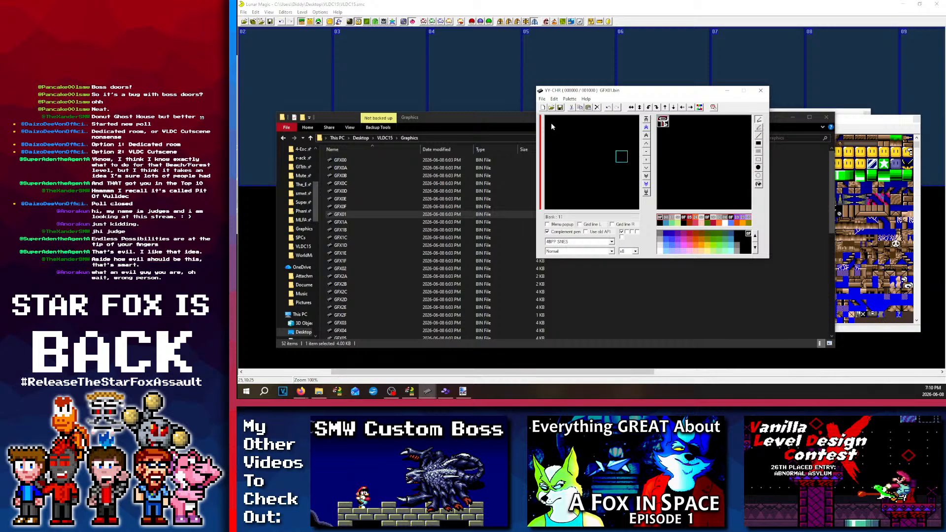
pyautogui.click(549, 120)
pyautogui.hotkey('ctrl', 'v')
pyautogui.click(576, 157)
# Step: Open the original GFX01 file in a second YY-CHR window and set its format to 4BPP SNES
pyautogui.doubleClick(347, 217)
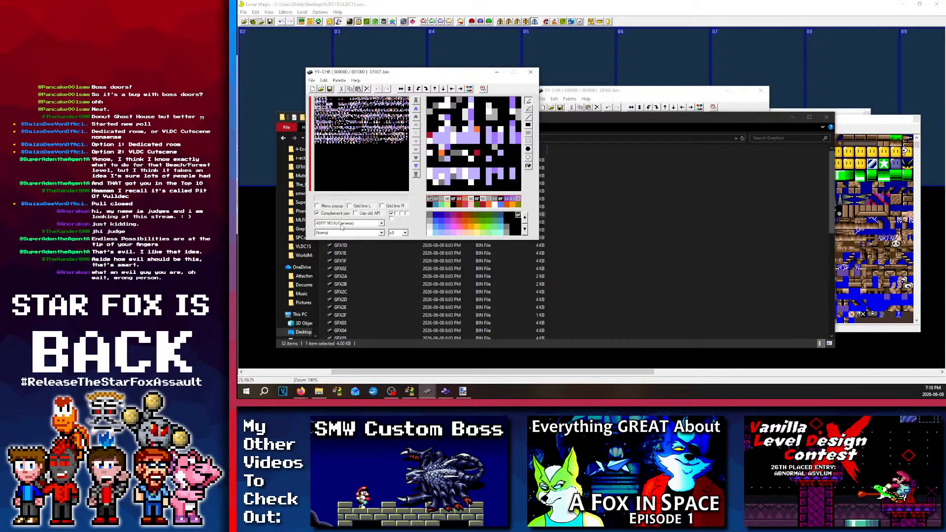
pyautogui.click(342, 226)
pyautogui.click(338, 244)
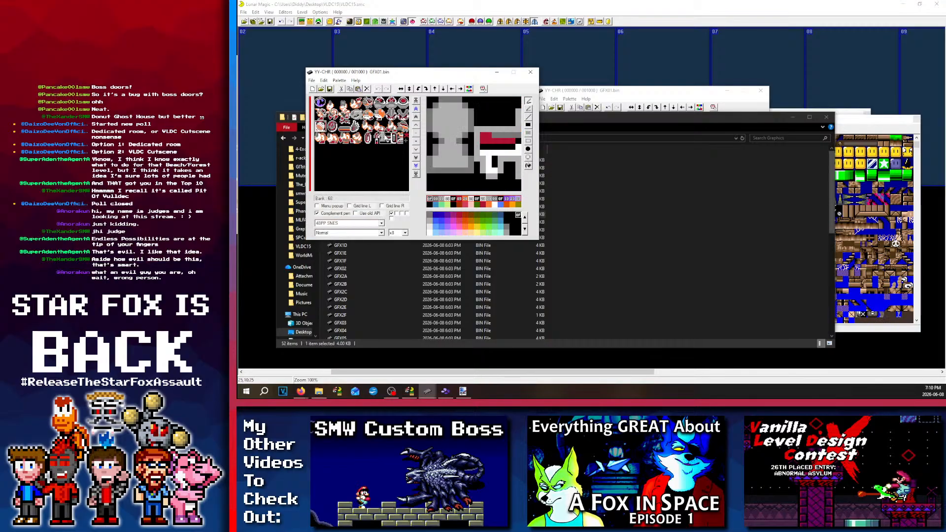
# Step: Examine the keyhole and key tiles in the lowest filled rows of the original GFX01 sheet
pyautogui.click(384, 140)
pyautogui.click(386, 137)
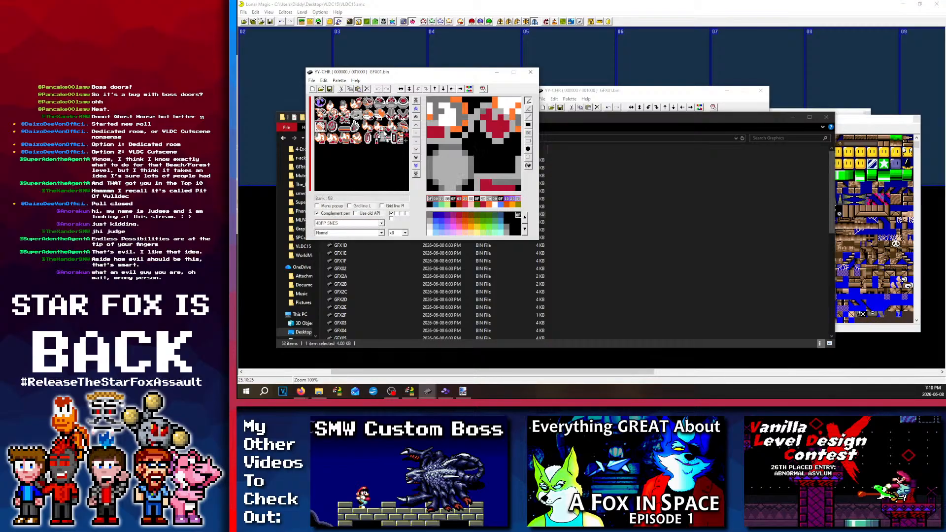
pyautogui.click(378, 141)
pyautogui.click(388, 139)
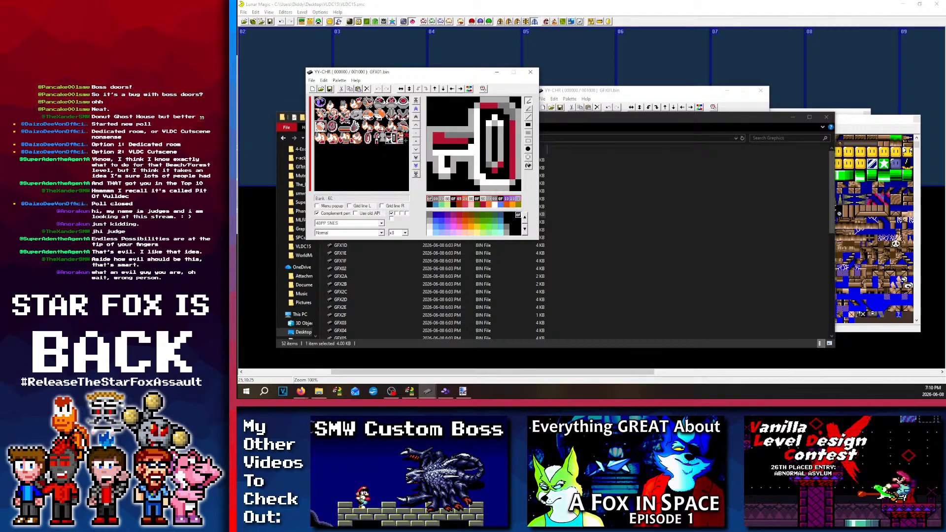
pyautogui.click(387, 139)
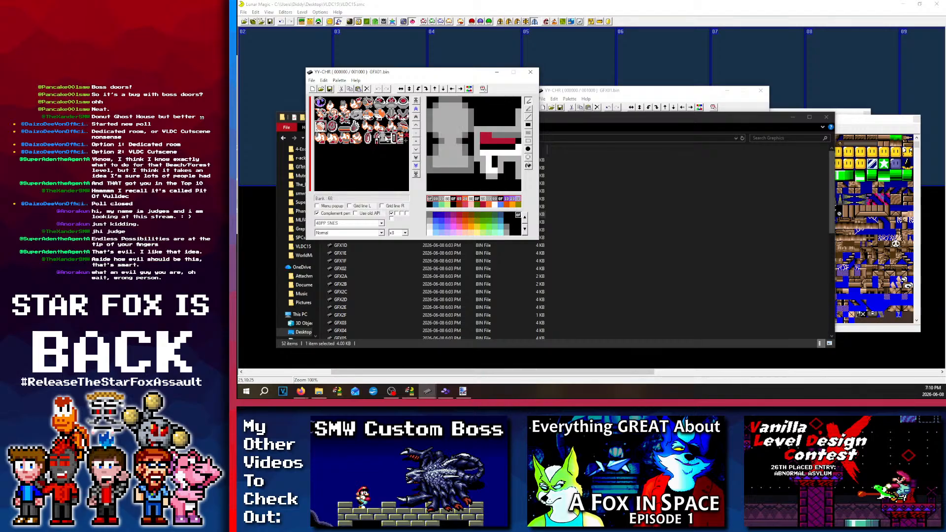
pyautogui.moveTo(402, 136); pyautogui.dragTo(382, 135)
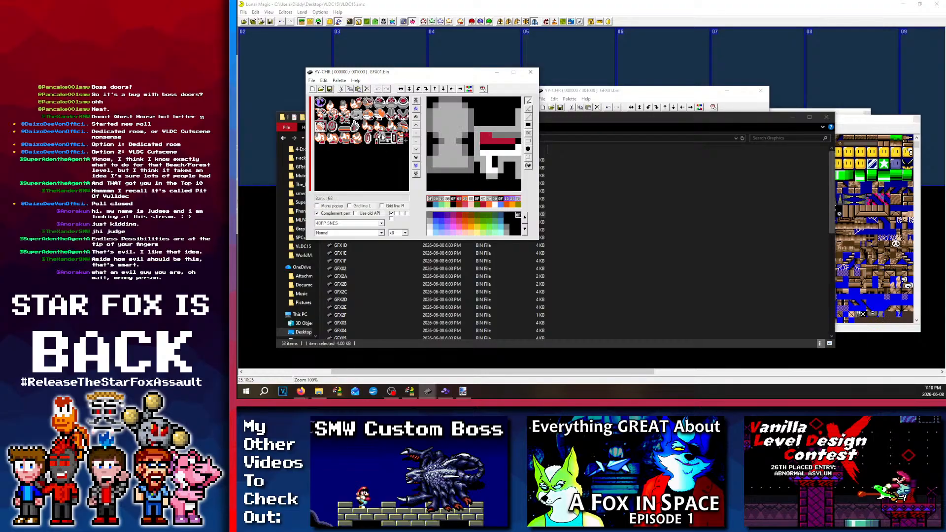
# Step: Switch to the Graphics folder in File Explorer and look through its list of GFX files
pyautogui.click(619, 229)
pyautogui.scroll(-9, 410, 254)
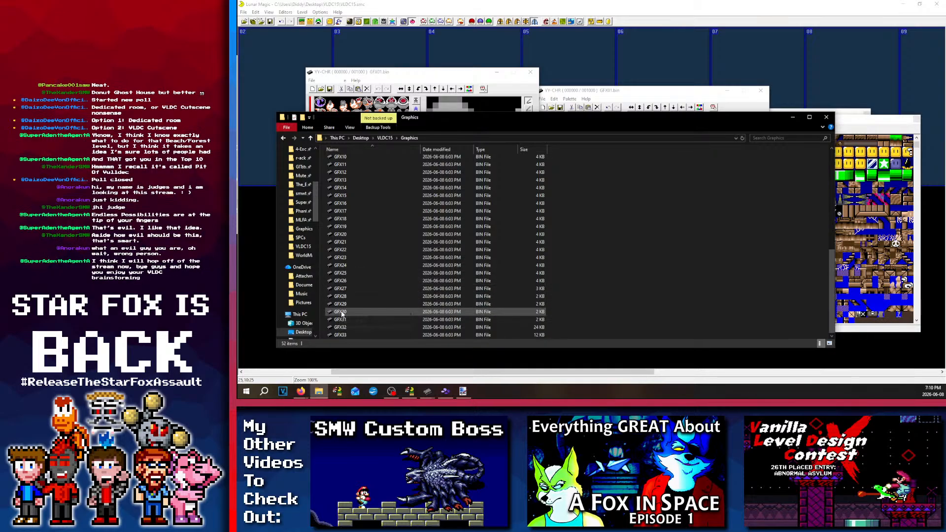
pyautogui.scroll(7, 344, 296)
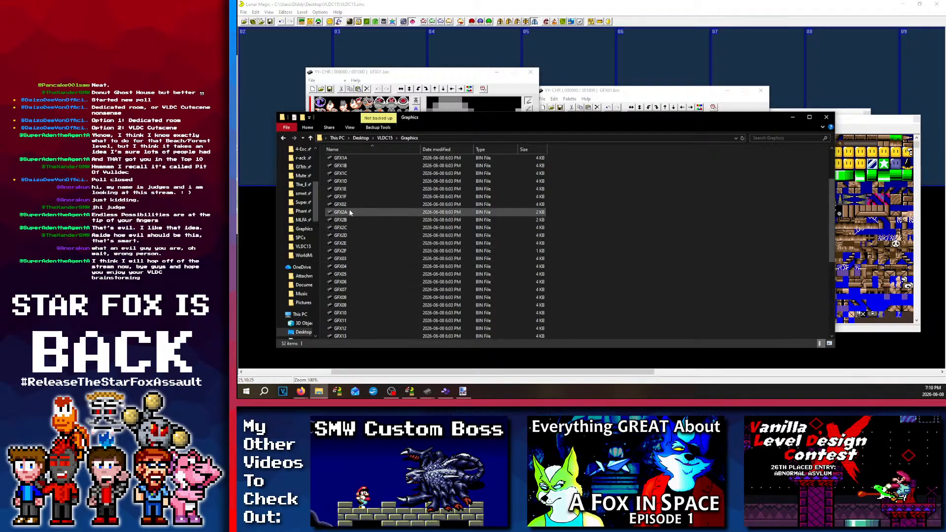
# Step: Open the GFX2B graphics file and set its tile format to 2BPP GB
pyautogui.doubleClick(344, 219)
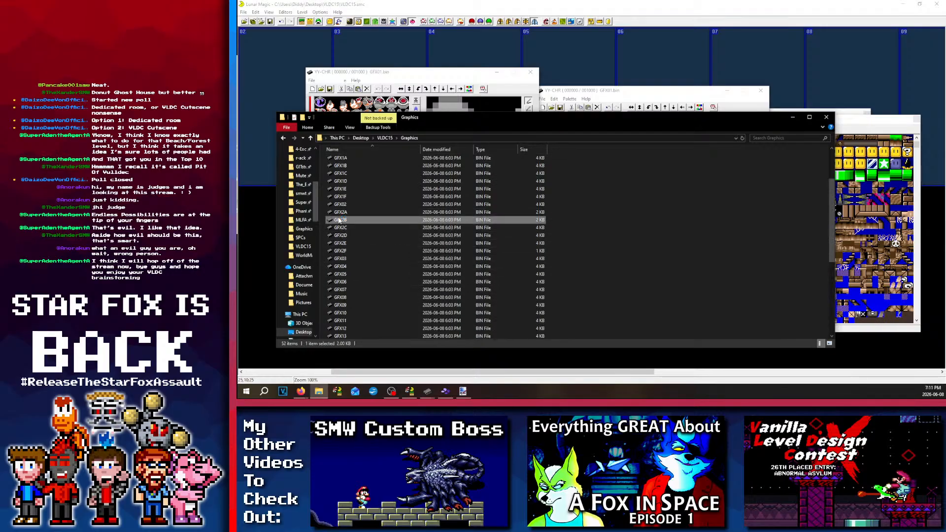
pyautogui.click(357, 242)
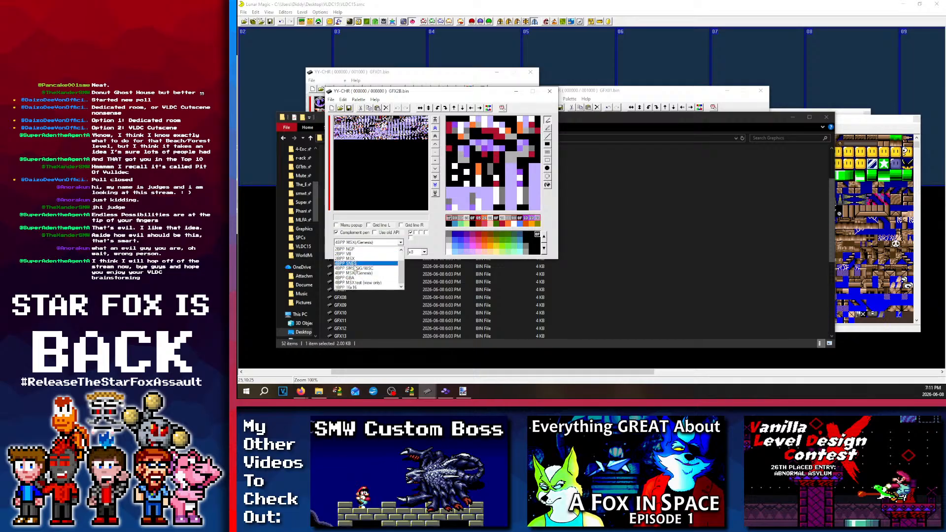
pyautogui.click(357, 251)
pyautogui.press('Up')
pyautogui.press('Up')
pyautogui.press('Up')
pyautogui.press('Up')
pyautogui.press('Up')
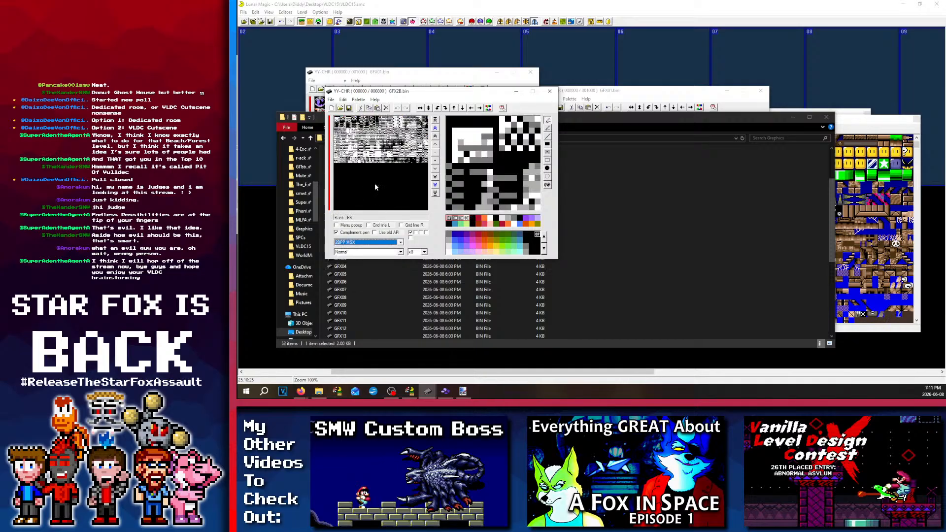
# Step: Copy a rounded white head shape from the GFX2B tiles into the blank area below the graphics
pyautogui.moveTo(394, 155); pyautogui.dragTo(360, 132)
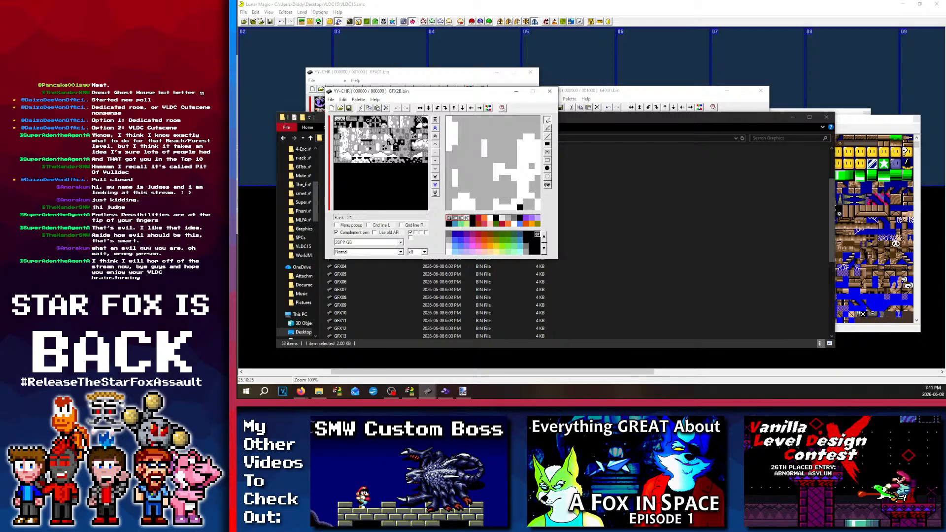
pyautogui.click(376, 170)
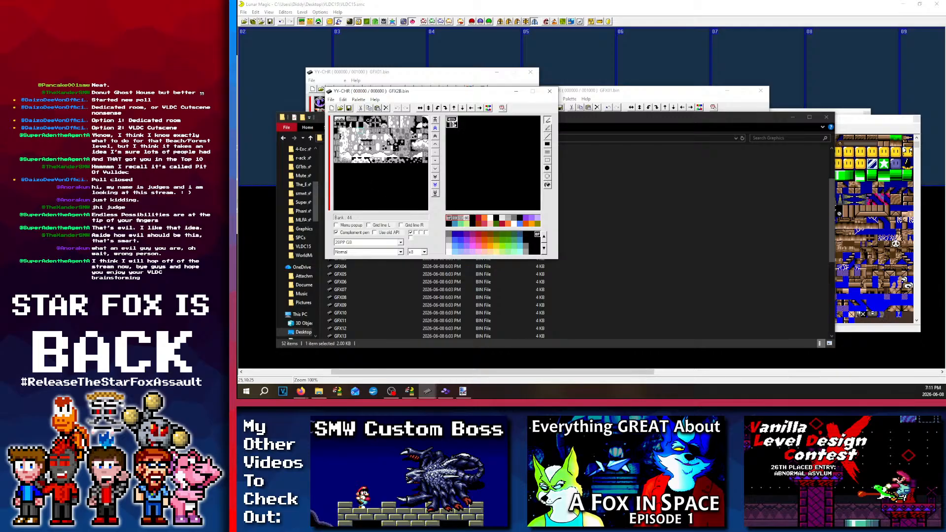
pyautogui.click(360, 139)
pyautogui.moveTo(360, 133); pyautogui.dragTo(369, 185)
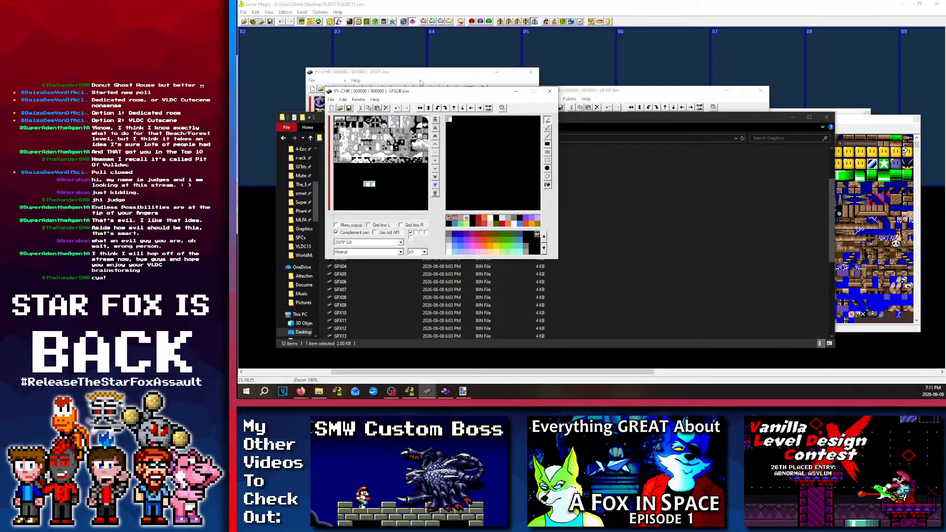
pyautogui.click(360, 184)
pyautogui.click(368, 185)
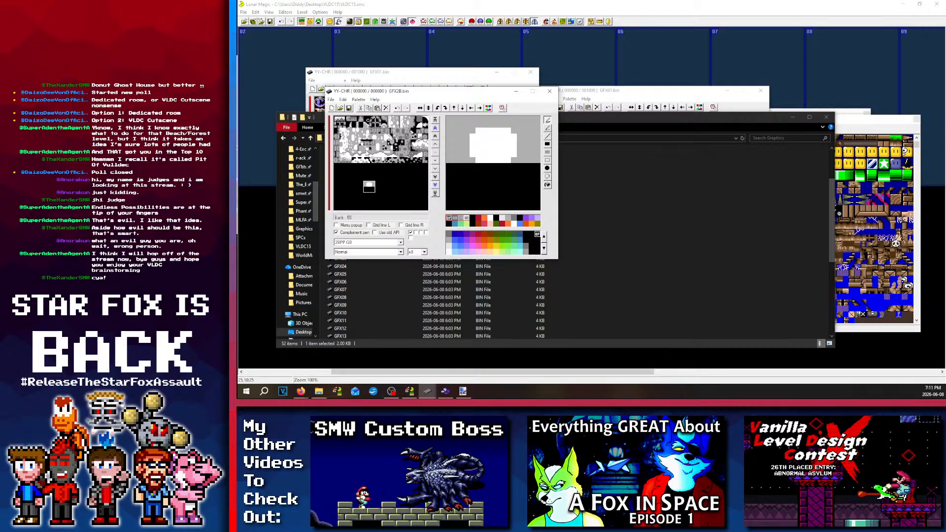
# Step: Try a white curved tile from the lower rows as the shoulders beneath the copied head
pyautogui.moveTo(350, 139); pyautogui.dragTo(408, 156)
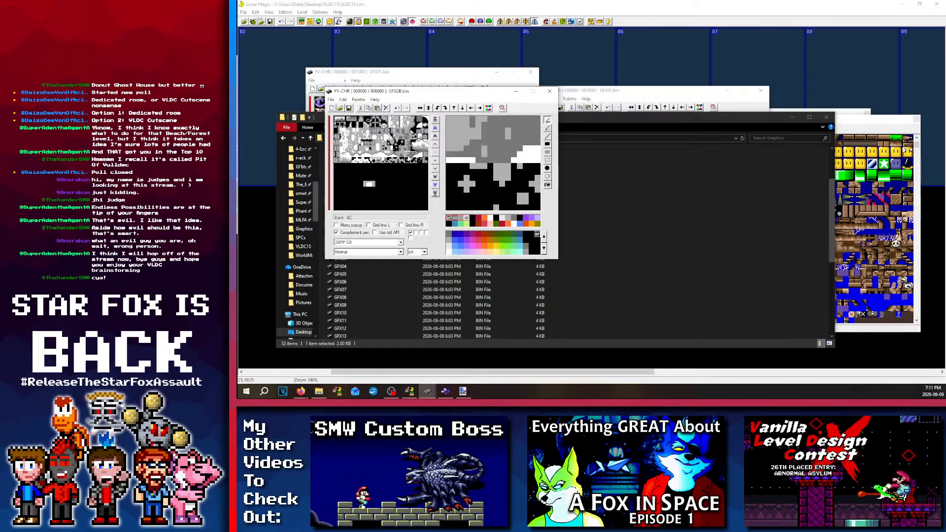
pyautogui.rightClick(407, 156)
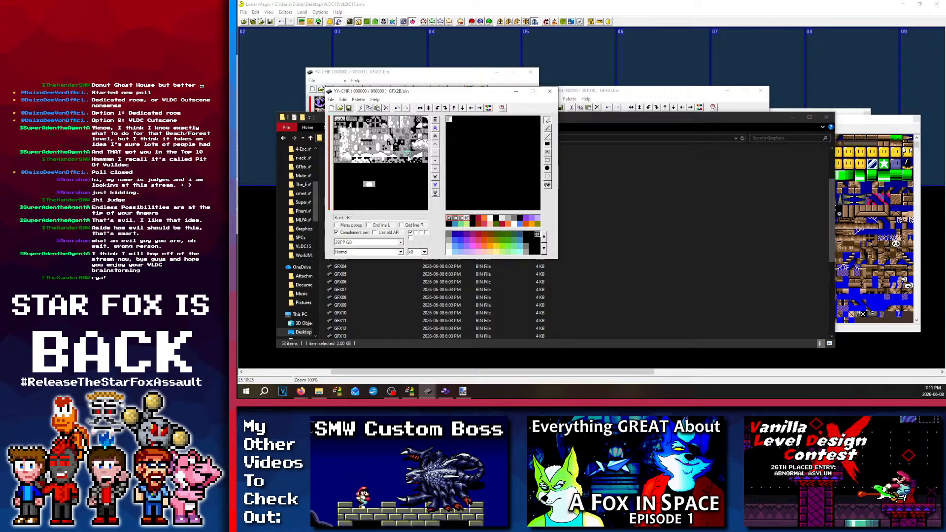
pyautogui.click(417, 157)
pyautogui.rightClick(416, 158)
pyautogui.moveTo(367, 189); pyautogui.dragTo(419, 155)
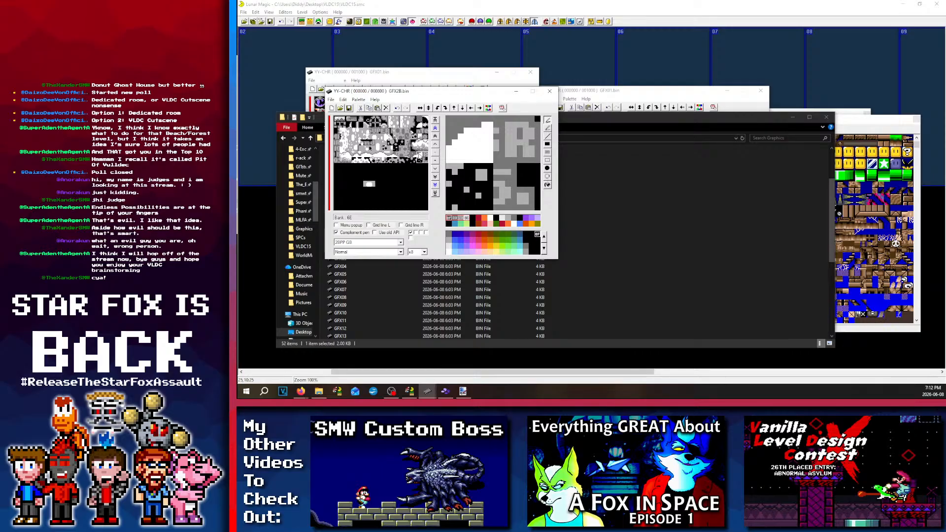
pyautogui.moveTo(419, 155); pyautogui.dragTo(372, 193)
pyautogui.click(406, 209)
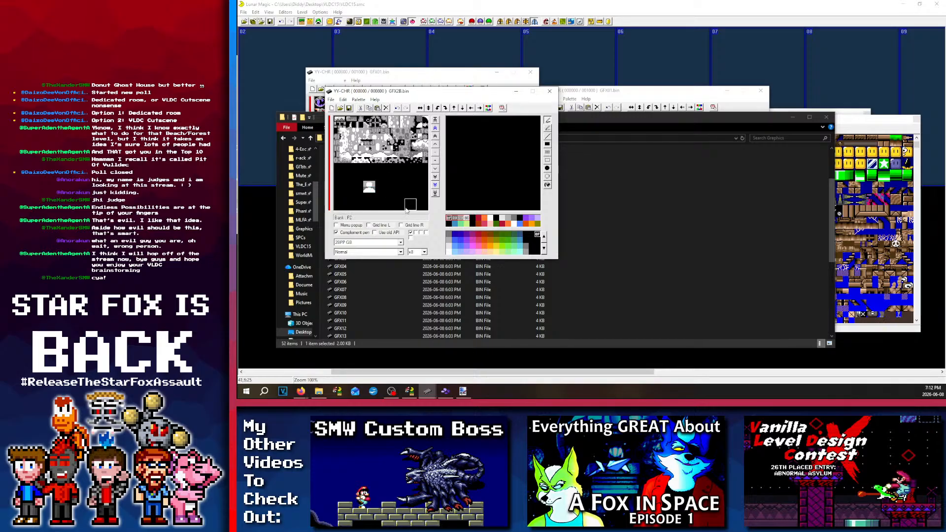
pyautogui.moveTo(413, 167); pyautogui.dragTo(380, 161)
pyautogui.click(367, 190)
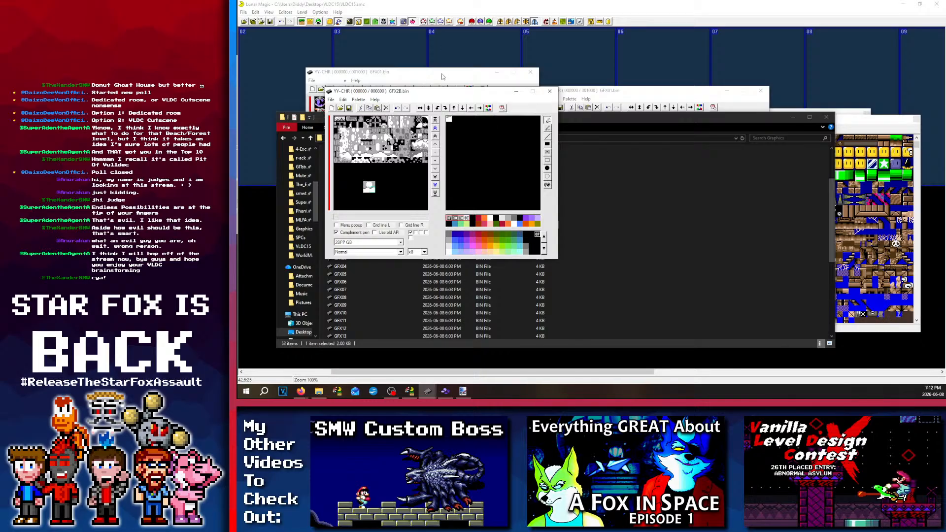
pyautogui.click(390, 188)
pyautogui.click(368, 187)
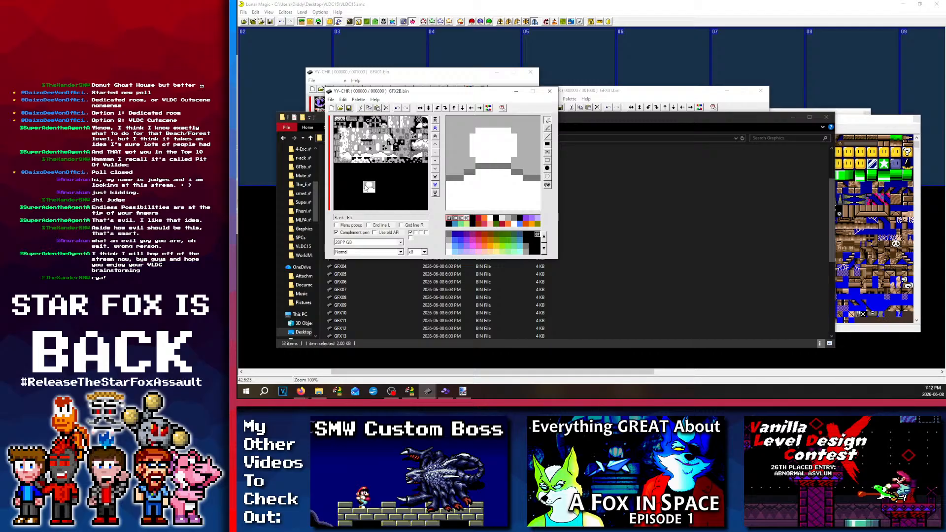
# Step: Examine the tiles in the lower rows of GFX2B for shapes that could serve as the figure's body
pyautogui.click(395, 143)
pyautogui.click(353, 157)
pyautogui.click(354, 153)
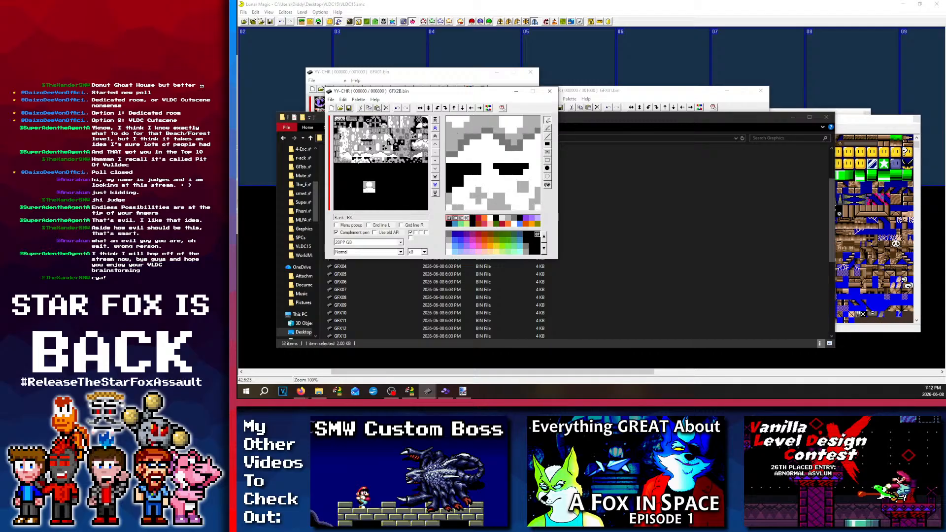
pyautogui.hotkey('ctrl', 'c')
pyautogui.click(370, 147)
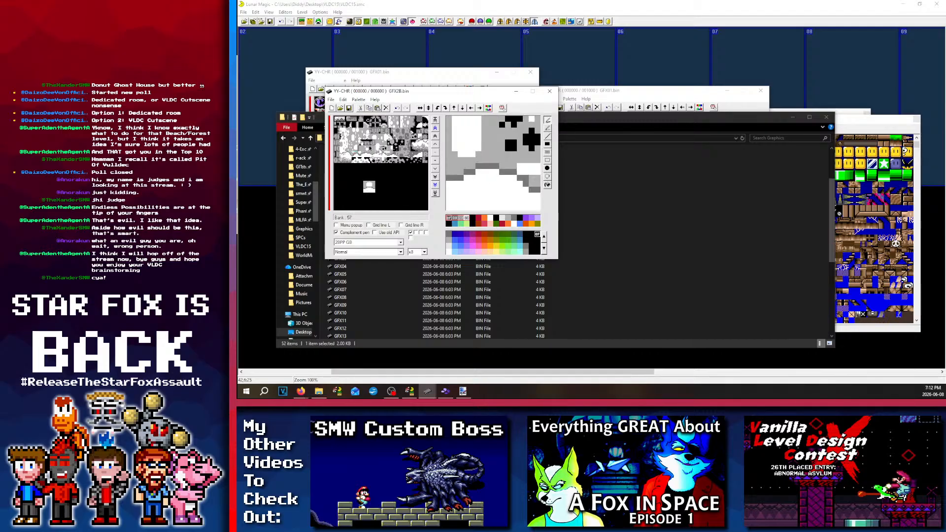
pyautogui.click(373, 155)
pyautogui.click(378, 155)
pyautogui.click(391, 155)
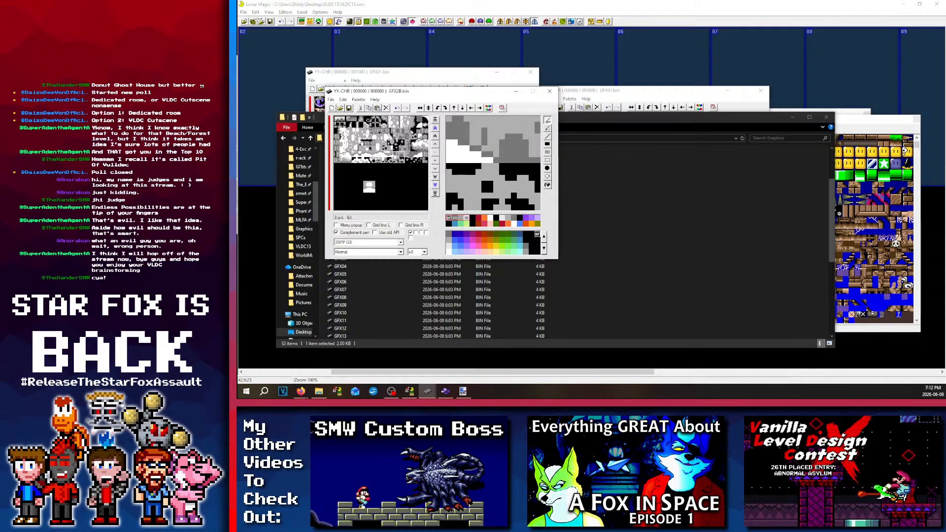
pyautogui.click(399, 155)
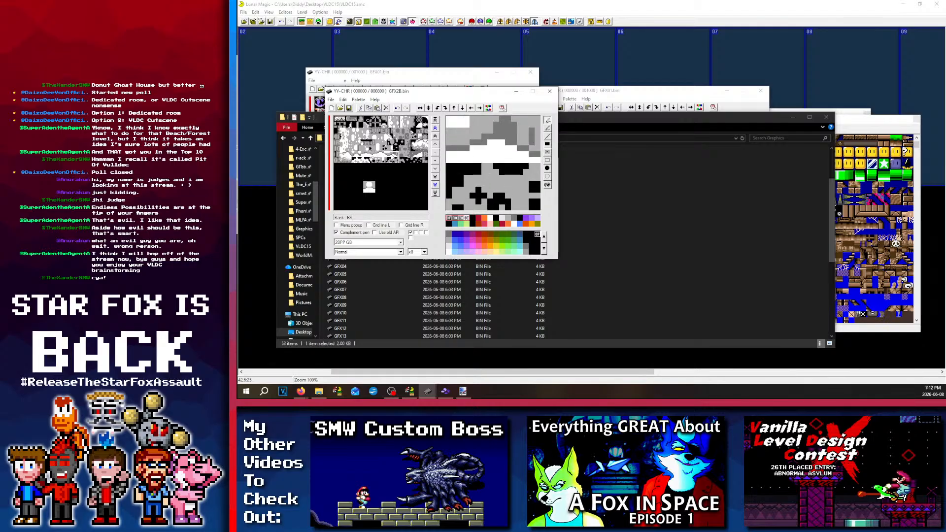
pyautogui.click(407, 156)
pyautogui.click(416, 157)
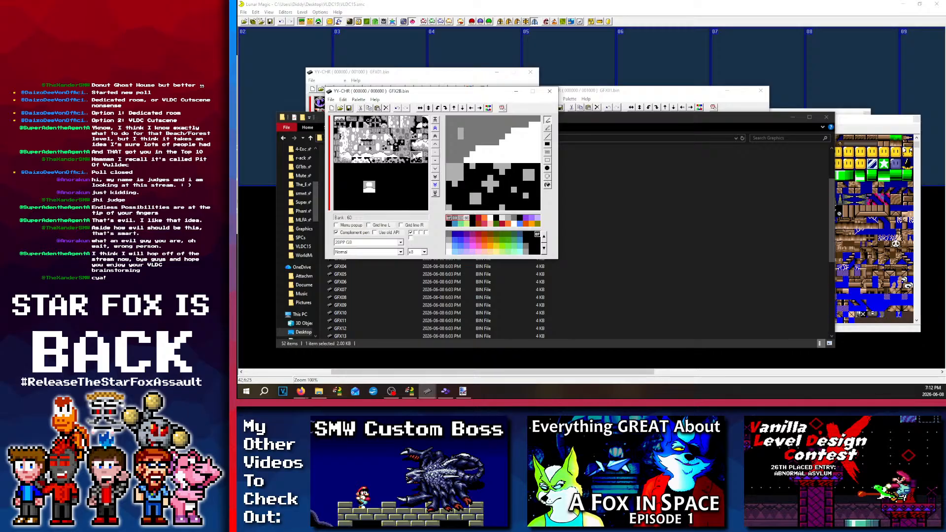
# Step: Replace the shoulders under the head with a leg-shaped tile from the top rows of GFX2B
pyautogui.click(407, 142)
pyautogui.click(405, 135)
pyautogui.click(400, 127)
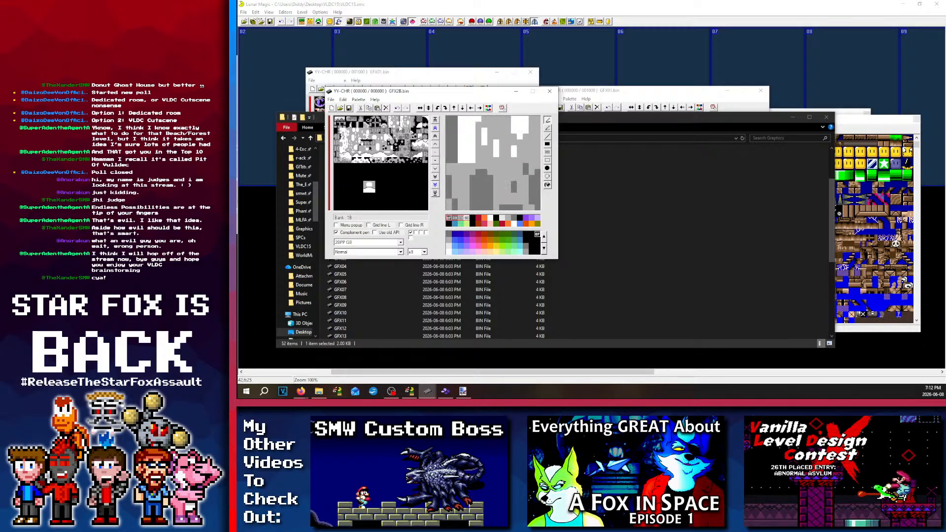
pyautogui.click(409, 125)
pyautogui.click(419, 122)
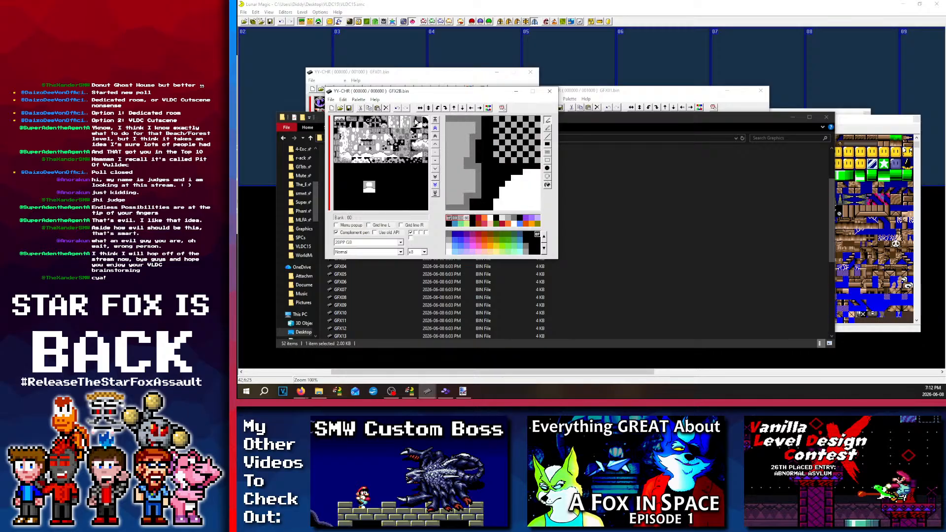
pyautogui.click(369, 191)
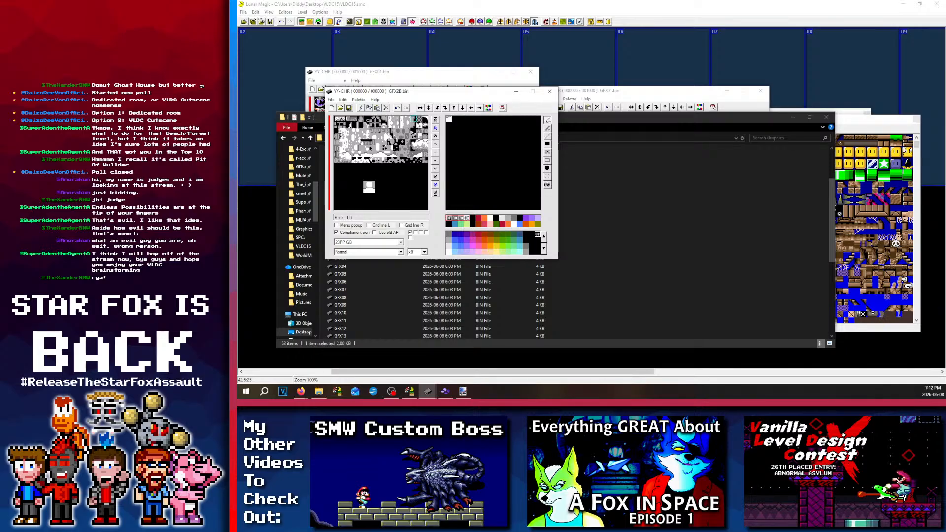
pyautogui.click(369, 187)
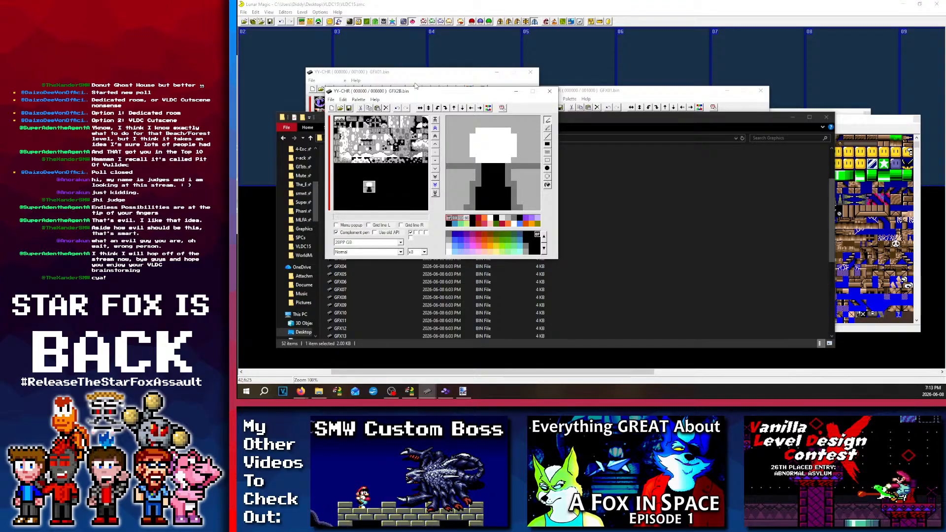
# Step: Copy the assembled head-and-legs figure into the blank area of the second open graphics file, GFX01.bin
pyautogui.click(598, 94)
pyautogui.click(455, 137)
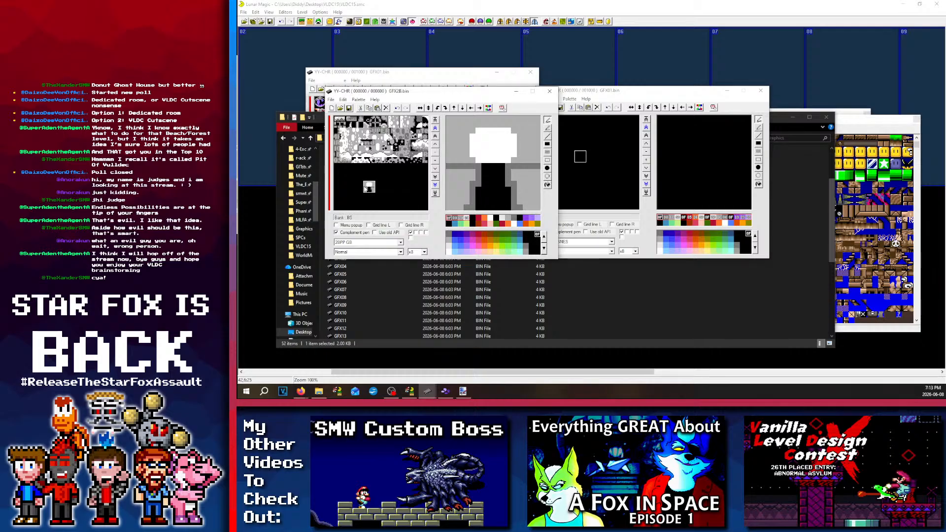
pyautogui.hotkey('ctrl', 'v')
pyautogui.click(596, 220)
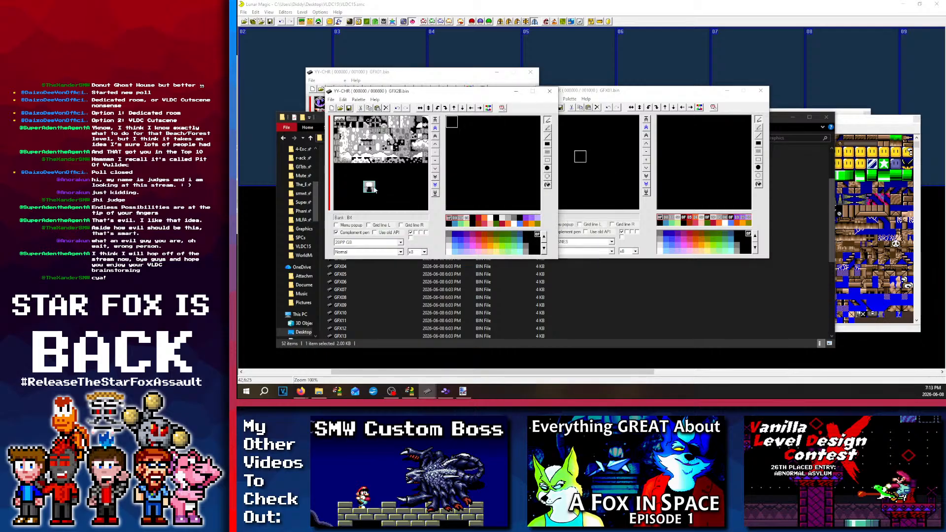
pyautogui.click(370, 186)
pyautogui.hotkey('ctrl', 'c')
pyautogui.click(590, 158)
pyautogui.click(566, 171)
pyautogui.hotkey('ctrl', 'v')
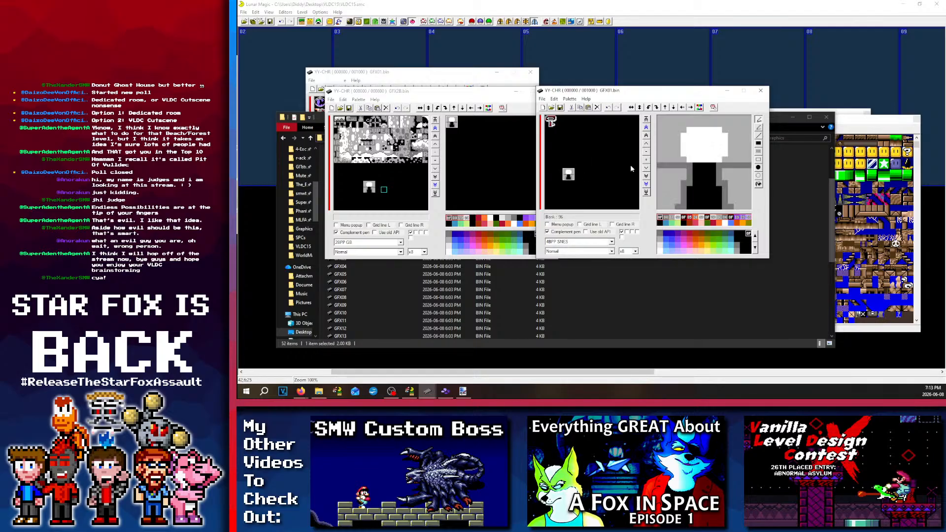
# Step: Recolour the figure's palette in GFX01.bin with white limbs and a black background
pyautogui.click(727, 218)
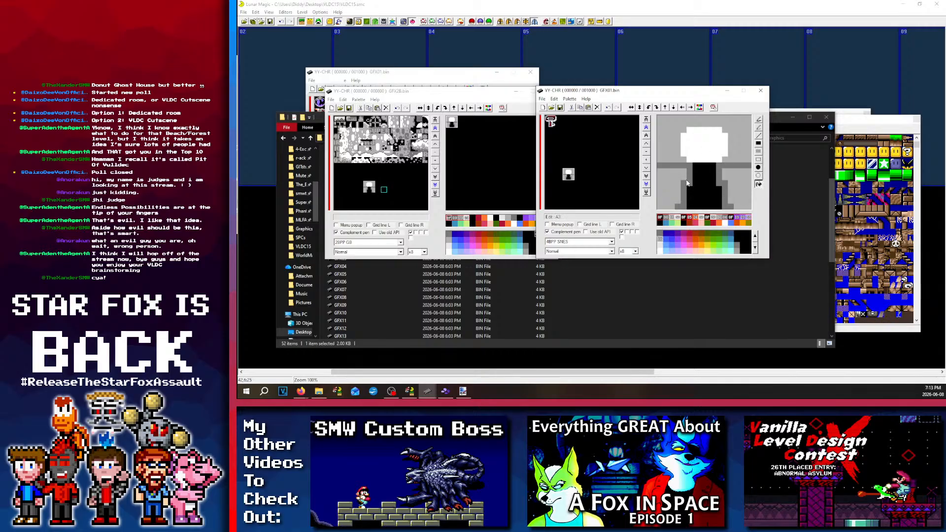
pyautogui.click(660, 251)
pyautogui.click(672, 218)
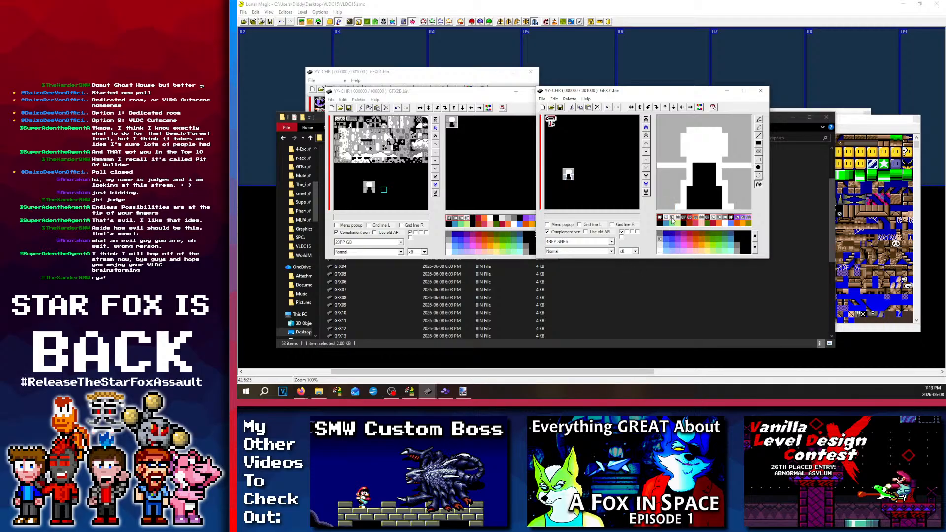
pyautogui.click(748, 234)
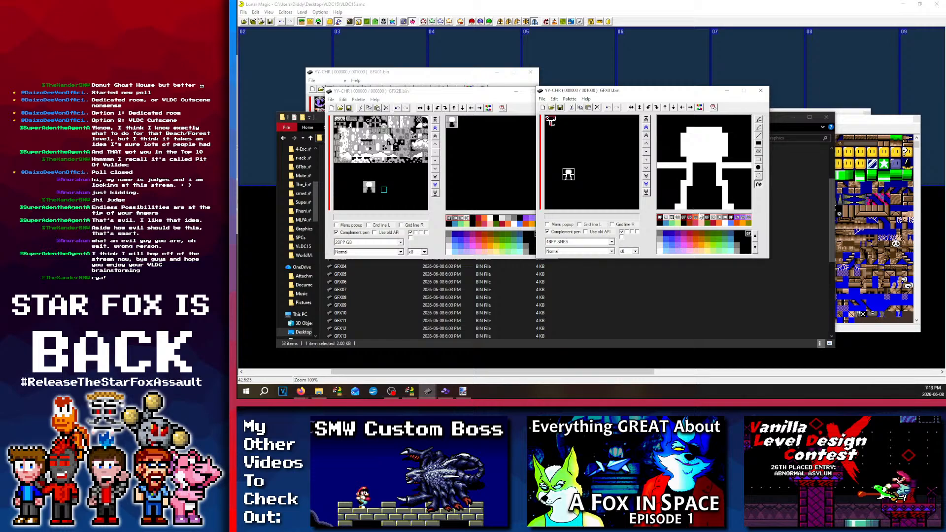
pyautogui.click(672, 239)
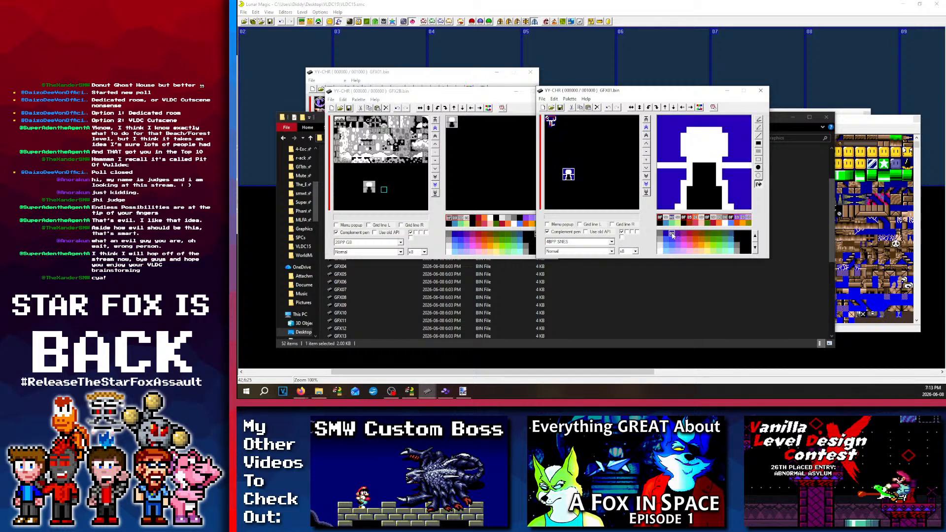
pyautogui.moveTo(706, 234); pyautogui.dragTo(749, 232)
# Step: Set the palette colour of the figure's head to brown
pyautogui.click(677, 217)
pyautogui.click(670, 235)
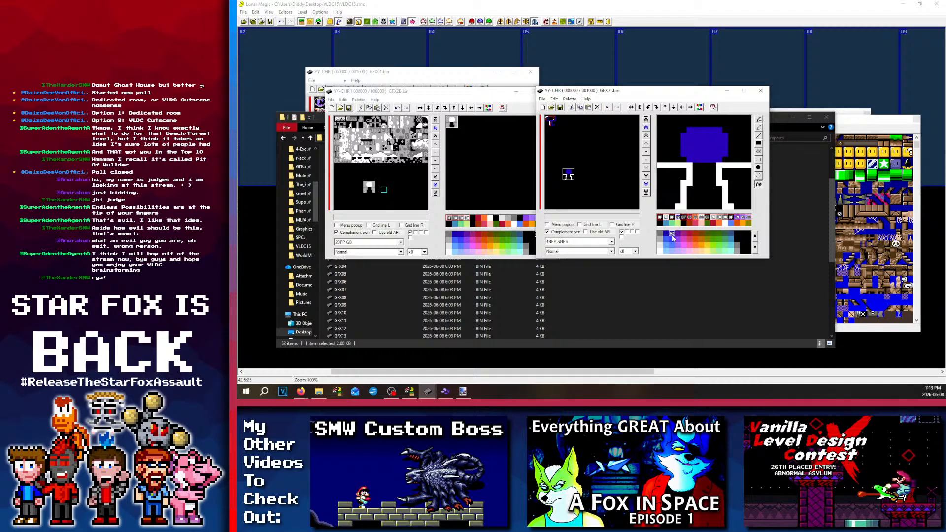
pyautogui.moveTo(671, 237); pyautogui.dragTo(700, 233)
pyautogui.click(683, 218)
pyautogui.click(707, 250)
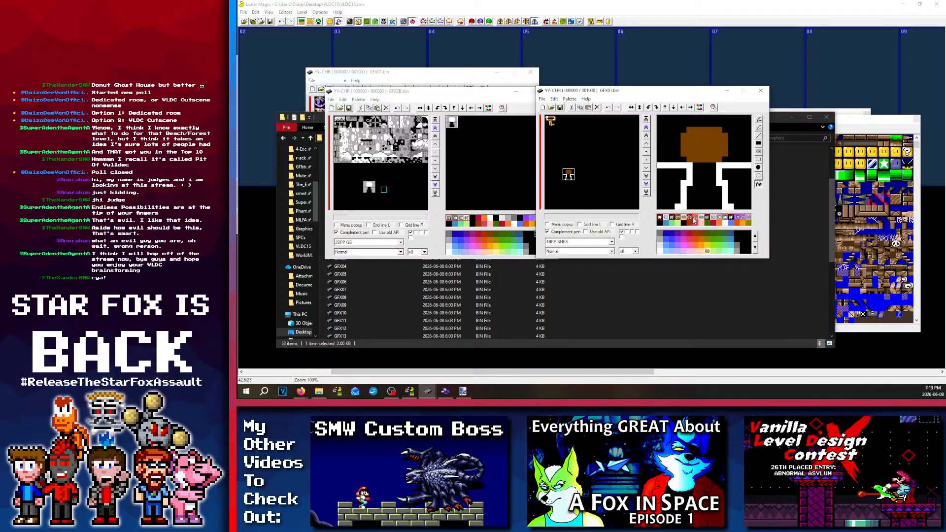
# Step: Assign orange and brown shades to the palette slots following the head colour
pyautogui.click(691, 218)
pyautogui.click(701, 240)
pyautogui.click(693, 218)
pyautogui.moveTo(703, 246); pyautogui.dragTo(705, 244)
pyautogui.click(702, 245)
pyautogui.click(700, 218)
pyautogui.click(706, 247)
# Step: Reselect the figure in GFX01.bin and sample the colours of its head and background
pyautogui.click(610, 187)
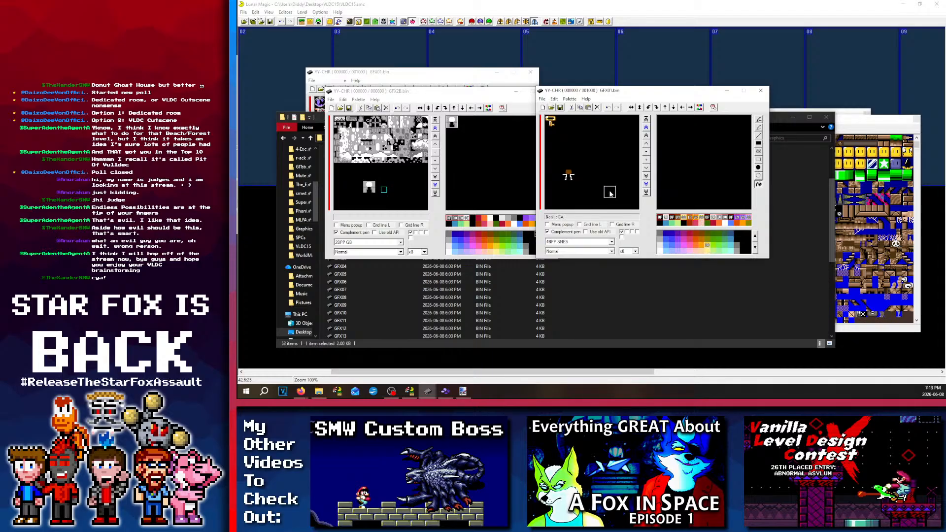
pyautogui.click(562, 173)
pyautogui.click(567, 174)
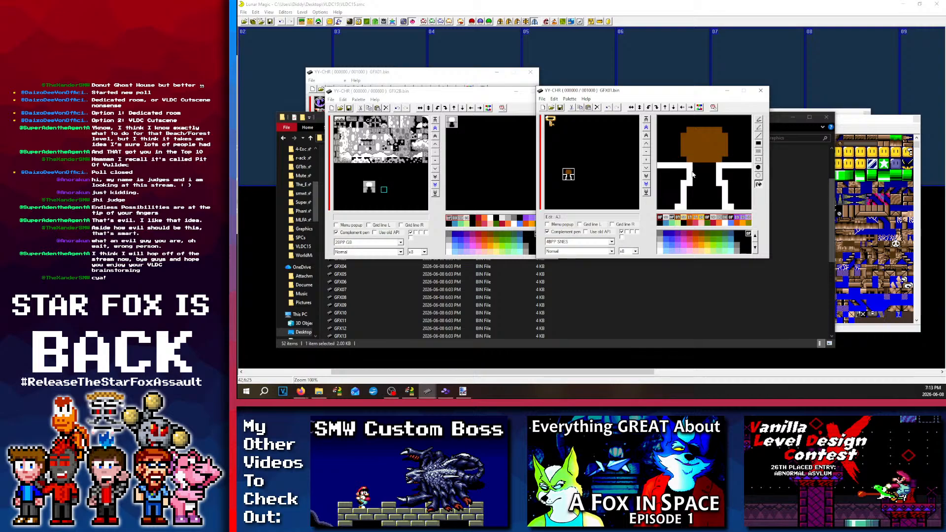
pyautogui.rightClick(688, 150)
pyautogui.click(691, 219)
pyautogui.rightClick(699, 140)
pyautogui.rightClick(678, 178)
pyautogui.click(561, 162)
pyautogui.click(567, 171)
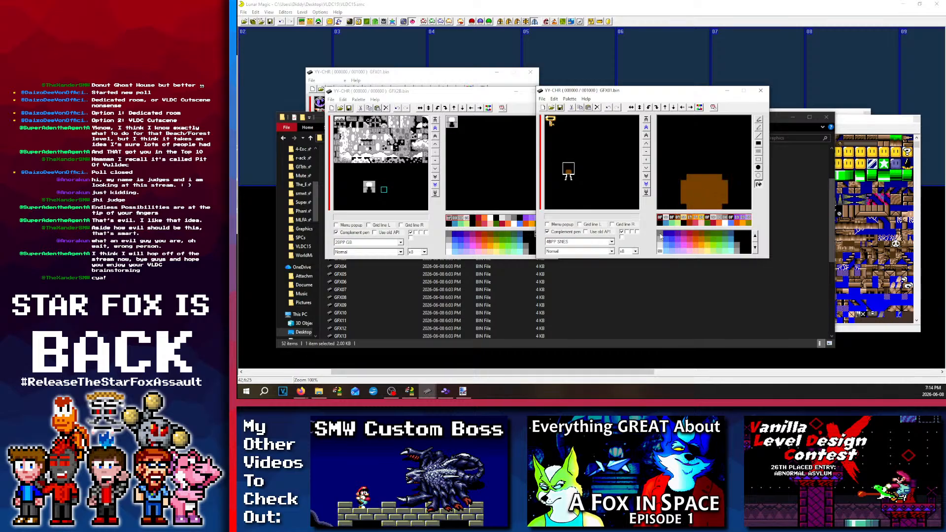
# Step: Set the first palette slot, used for the background, to brown
pyautogui.click(660, 218)
pyautogui.click(708, 233)
pyautogui.click(701, 232)
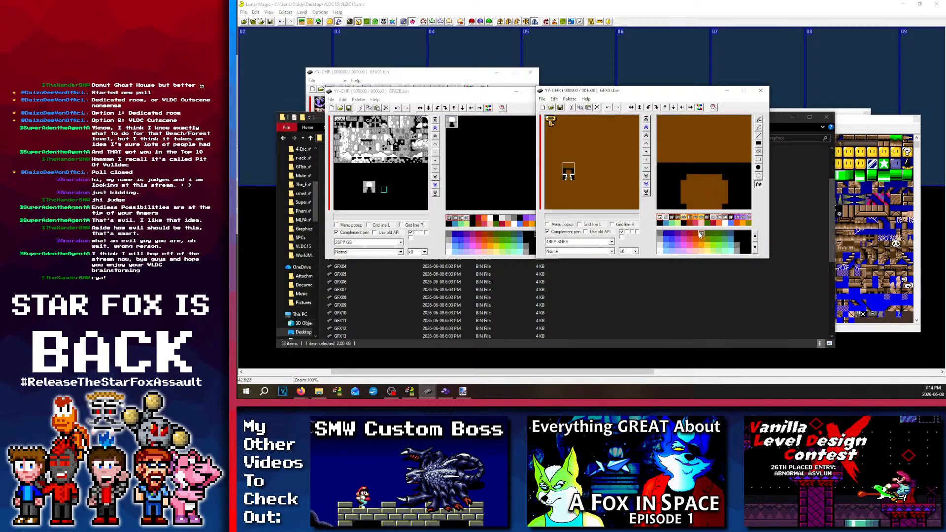
# Step: Set the first palette slot, used for the background, to crimson and undo a trial fill around the figure's head
pyautogui.click(690, 234)
pyautogui.click(574, 168)
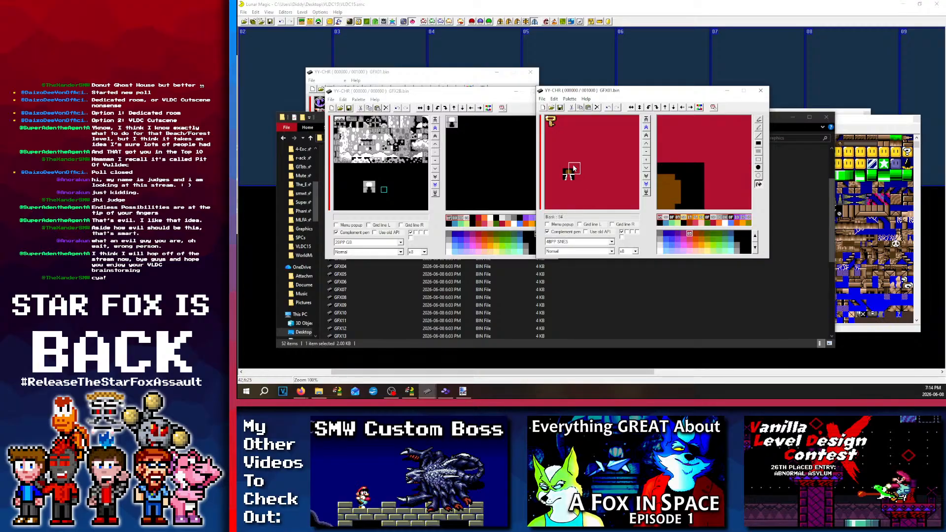
pyautogui.click(568, 169)
pyautogui.click(684, 175)
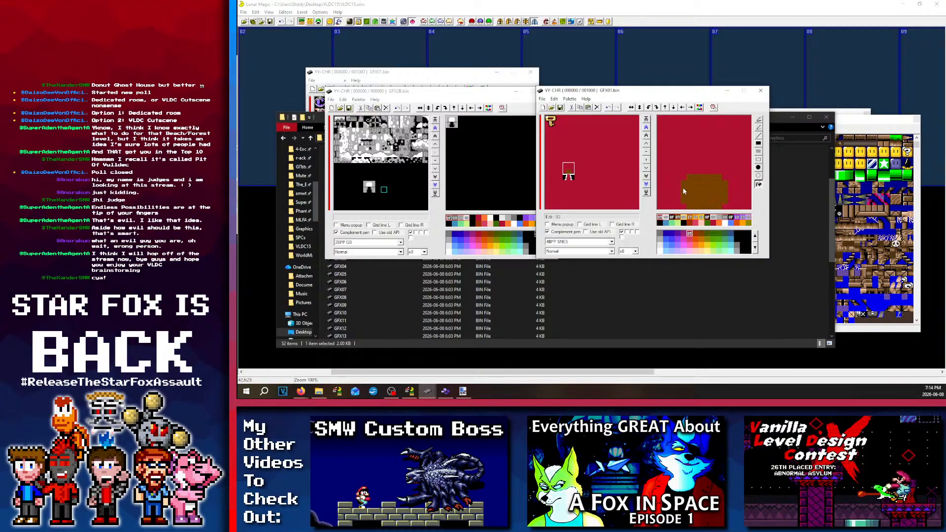
pyautogui.click(608, 108)
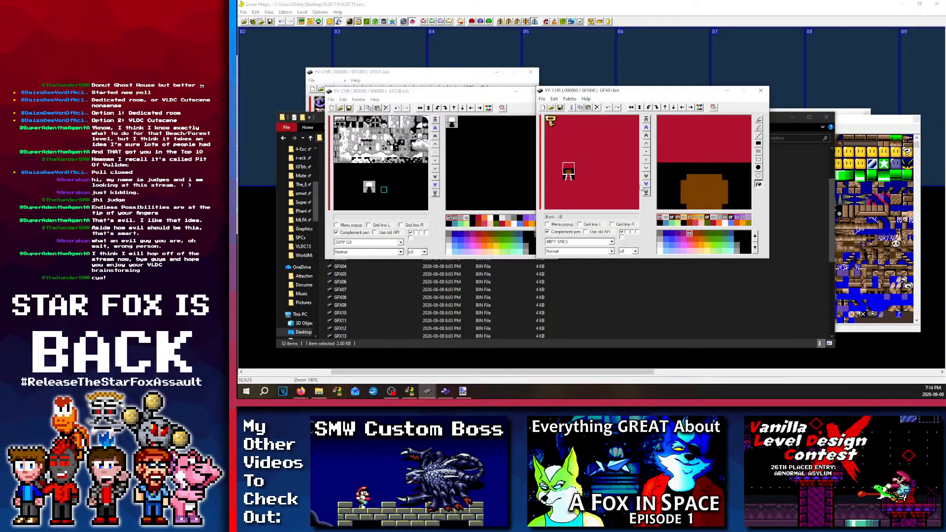
# Step: Fill the figure's head with black and the area surrounding it with orange
pyautogui.click(667, 217)
pyautogui.click(669, 185)
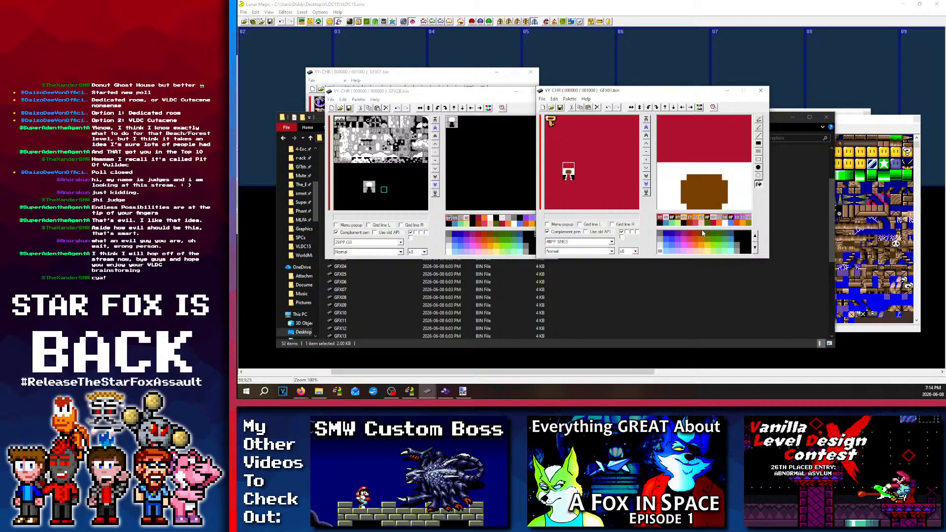
pyautogui.click(672, 218)
pyautogui.click(694, 198)
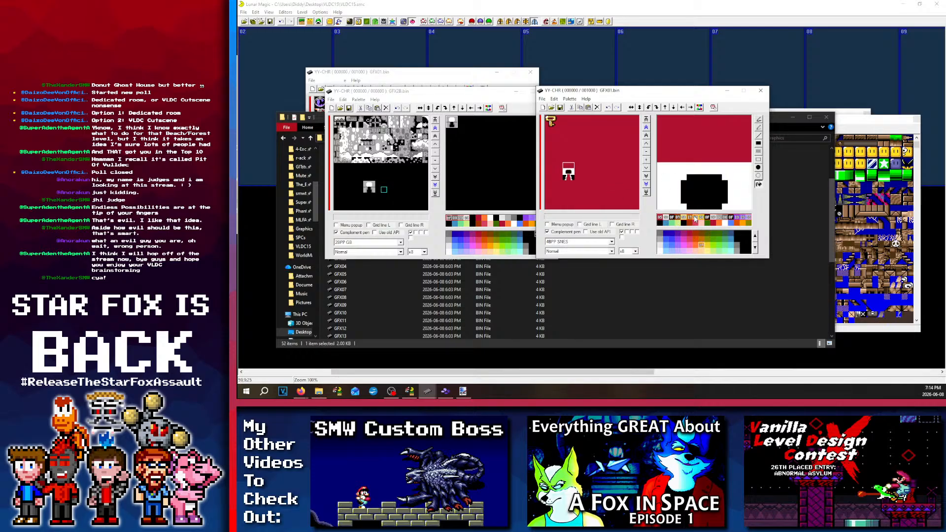
pyautogui.click(678, 192)
# Step: Fill the areas outside the figure's two legs with orange and reselect the whole figure
pyautogui.click(565, 178)
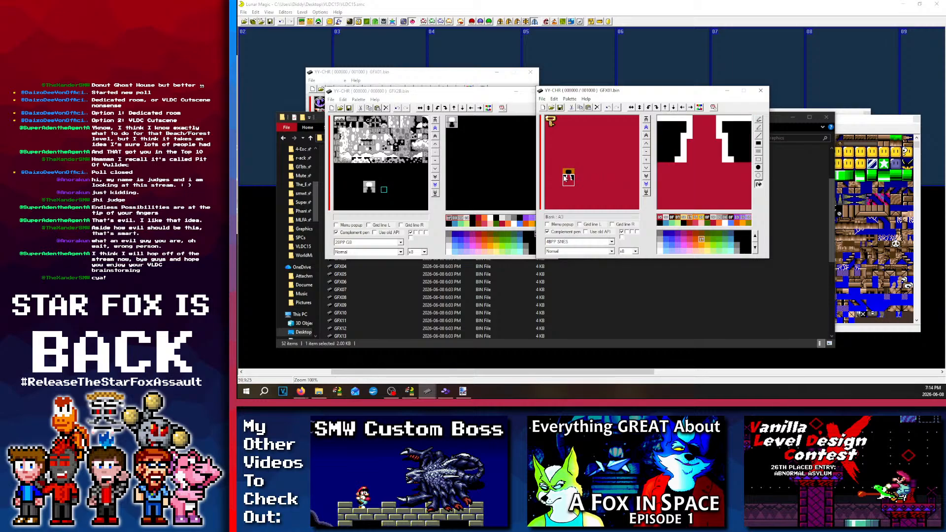
pyautogui.click(730, 142)
pyautogui.click(673, 137)
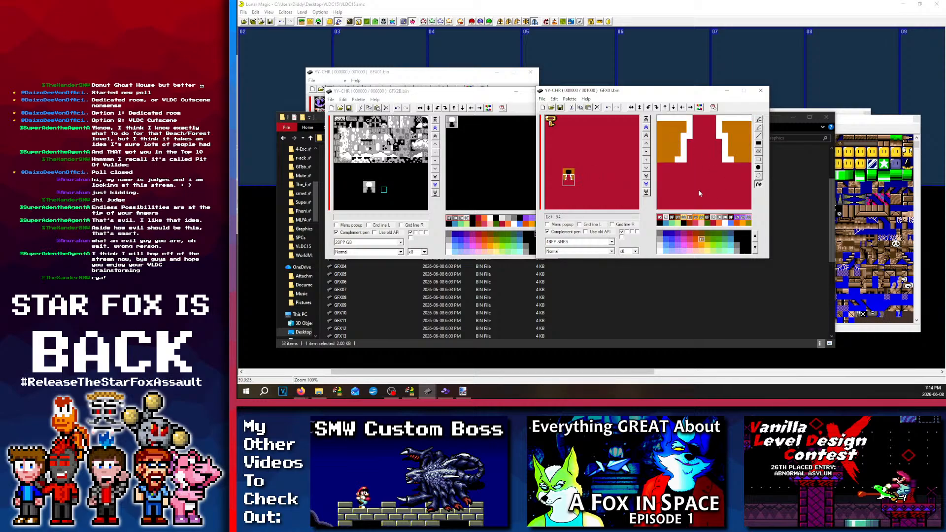
pyautogui.moveTo(602, 189); pyautogui.dragTo(566, 178)
pyautogui.click(602, 192)
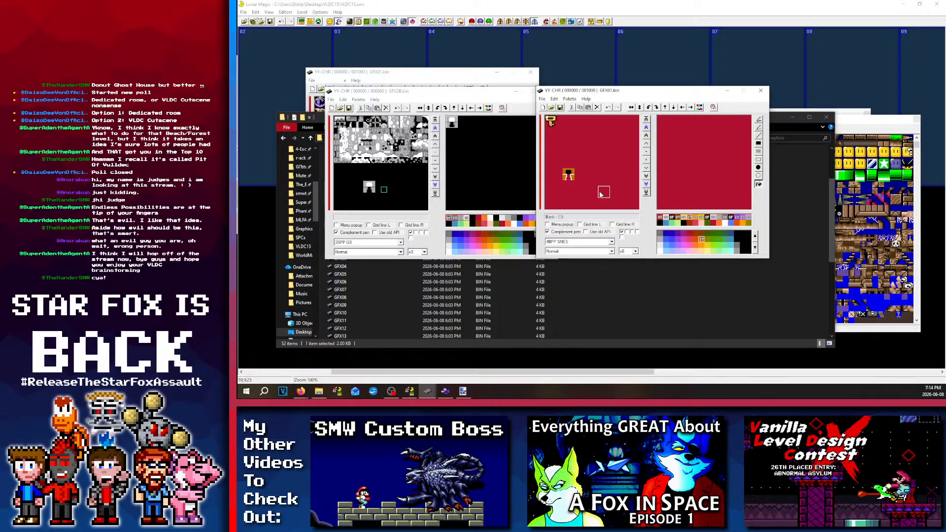
pyautogui.click(568, 176)
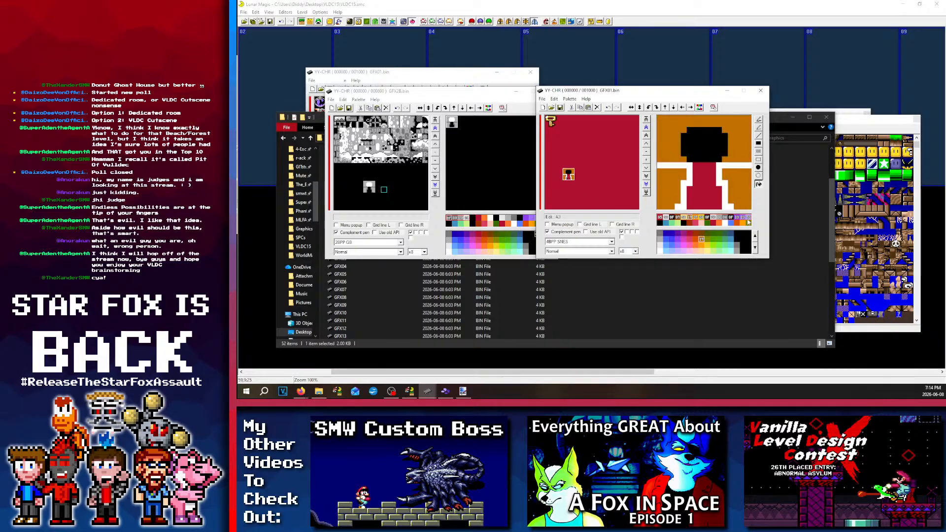
# Step: Draw a filled black square in the empty tile directly below the figure's left leg
pyautogui.click(671, 217)
pyautogui.click(757, 144)
pyautogui.click(564, 181)
pyautogui.click(564, 180)
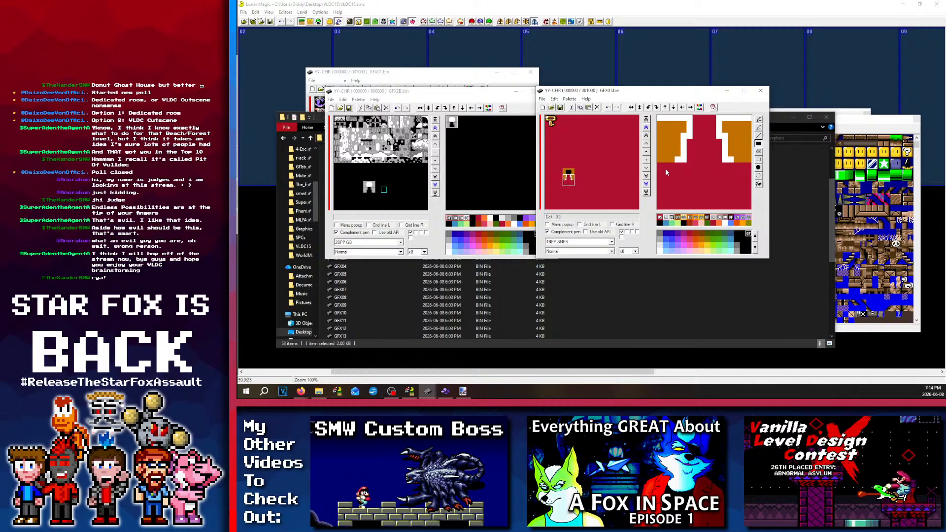
pyautogui.moveTo(659, 165); pyautogui.dragTo(701, 207)
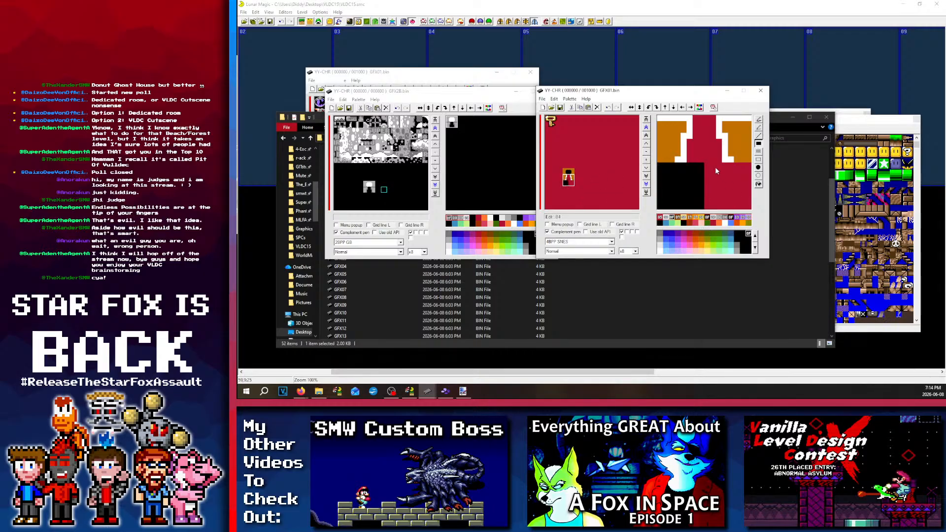
# Step: Fill the gap between the figure's legs with black
pyautogui.click(567, 173)
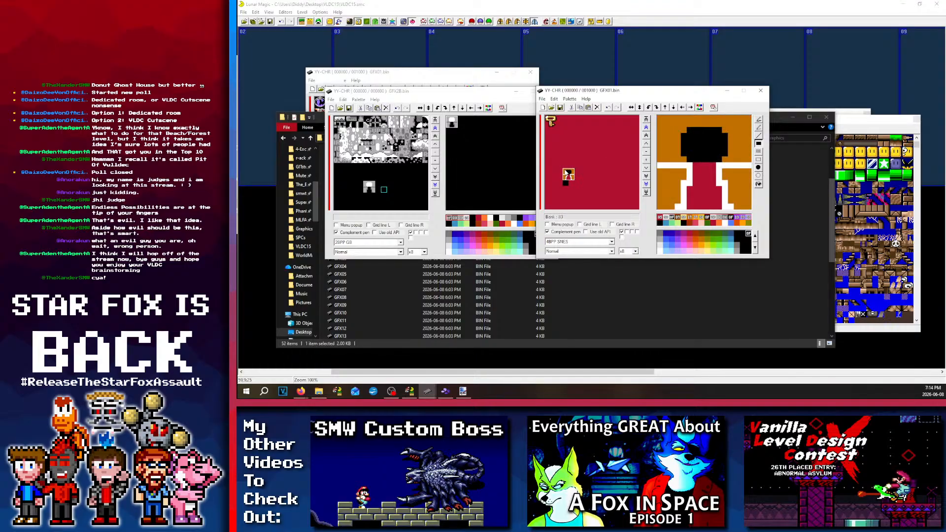
pyautogui.click(758, 183)
pyautogui.click(704, 184)
# Step: Try to draw black edges around the figure's left leg tile and undo the attempt
pyautogui.click(759, 135)
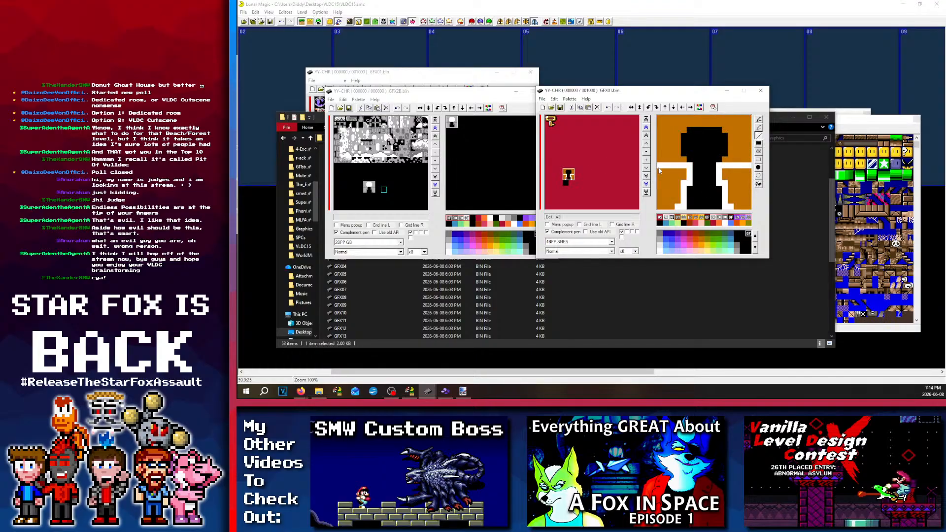
pyautogui.moveTo(658, 167)
pyautogui.mouseDown()
pyautogui.moveTo(659, 207)
pyautogui.moveTo(698, 207)
pyautogui.mouseUp()
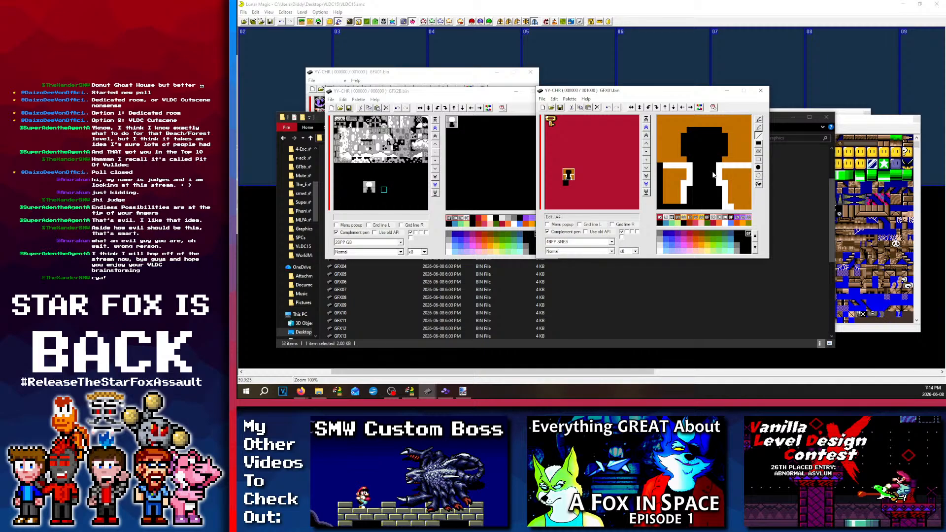
pyautogui.click(608, 107)
pyautogui.click(607, 107)
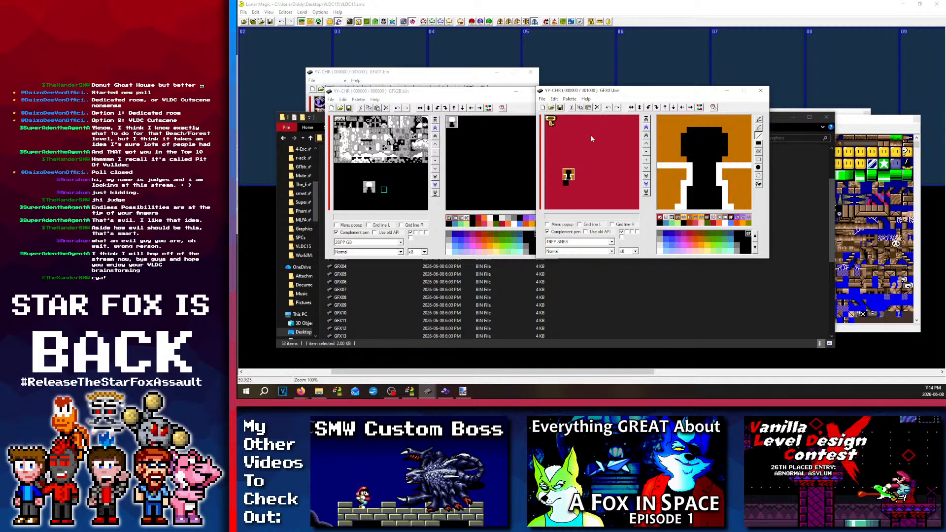
# Step: Delete the black square below the figure and reselect the figure
pyautogui.moveTo(568, 202); pyautogui.dragTo(568, 186)
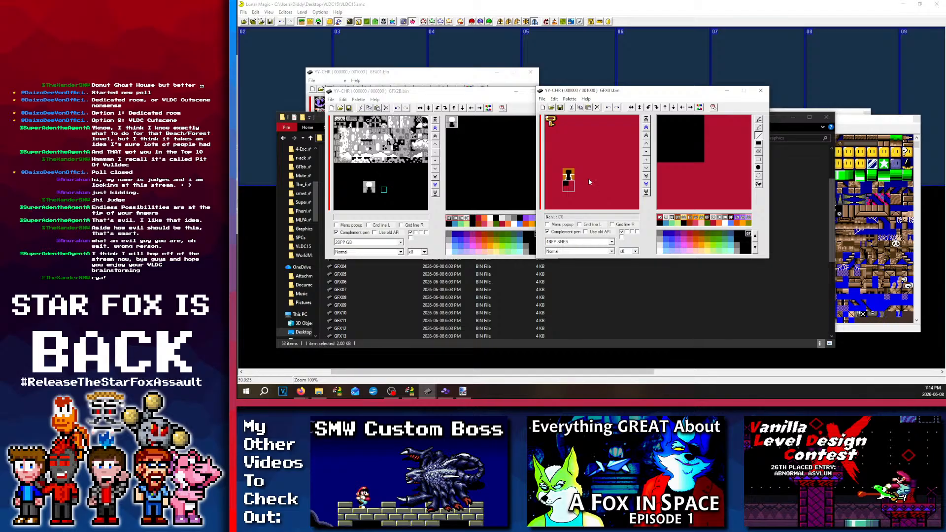
pyautogui.press('Delete')
pyautogui.moveTo(566, 179); pyautogui.dragTo(565, 173)
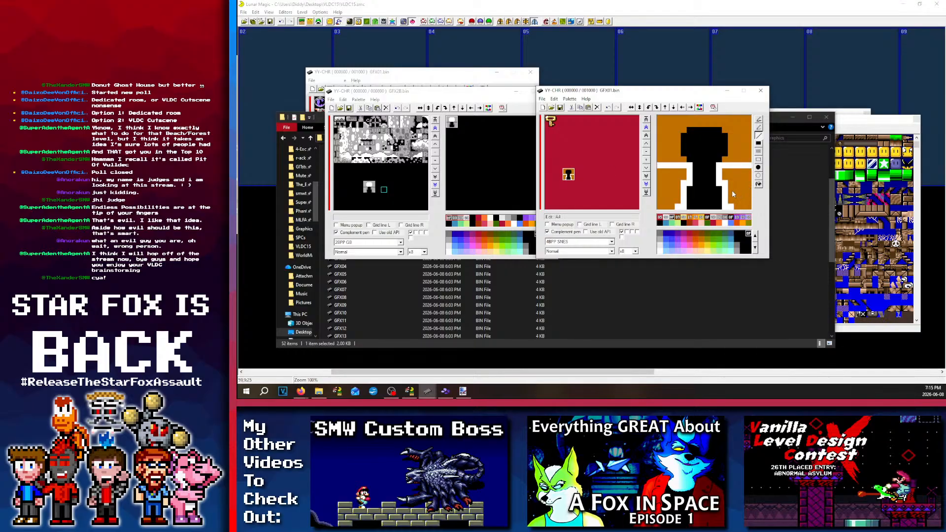
# Step: Draw a one-pixel black outline around the outer edges of the figure's four tiles
pyautogui.moveTo(574, 172); pyautogui.dragTo(568, 173)
pyautogui.moveTo(660, 161); pyautogui.dragTo(660, 120)
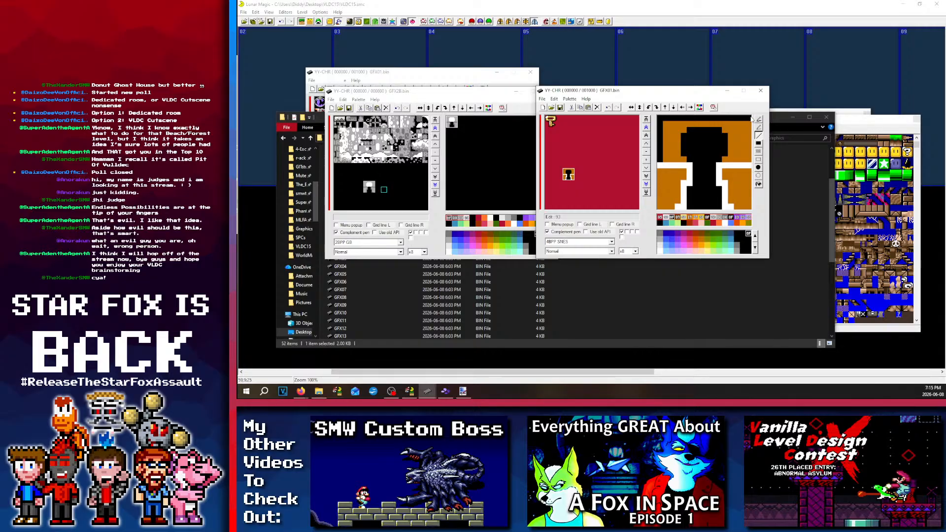
pyautogui.moveTo(748, 120)
pyautogui.mouseDown()
pyautogui.moveTo(747, 204)
pyautogui.moveTo(651, 207)
pyautogui.mouseUp()
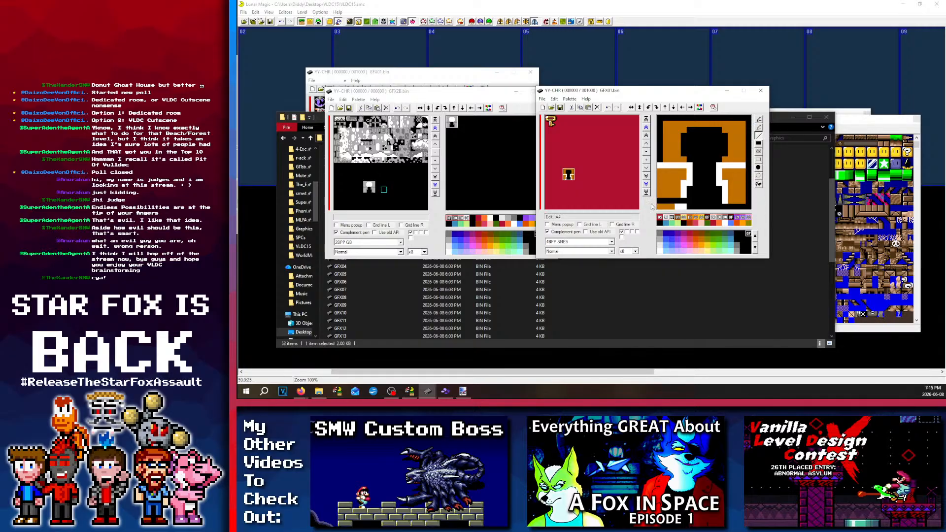
pyautogui.click(610, 107)
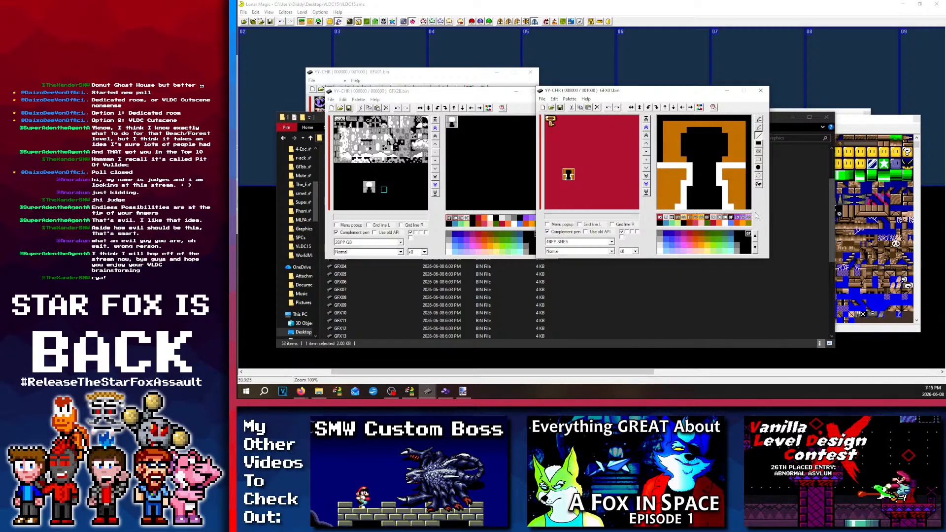
pyautogui.click(610, 108)
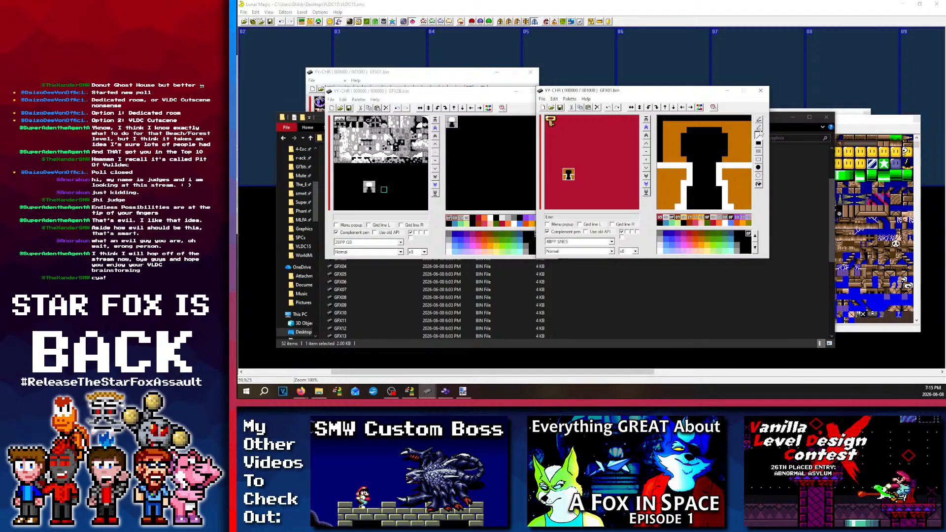
pyautogui.moveTo(749, 123)
pyautogui.mouseDown()
pyautogui.moveTo(754, 219)
pyautogui.moveTo(659, 206)
pyautogui.moveTo(660, 163)
pyautogui.mouseUp()
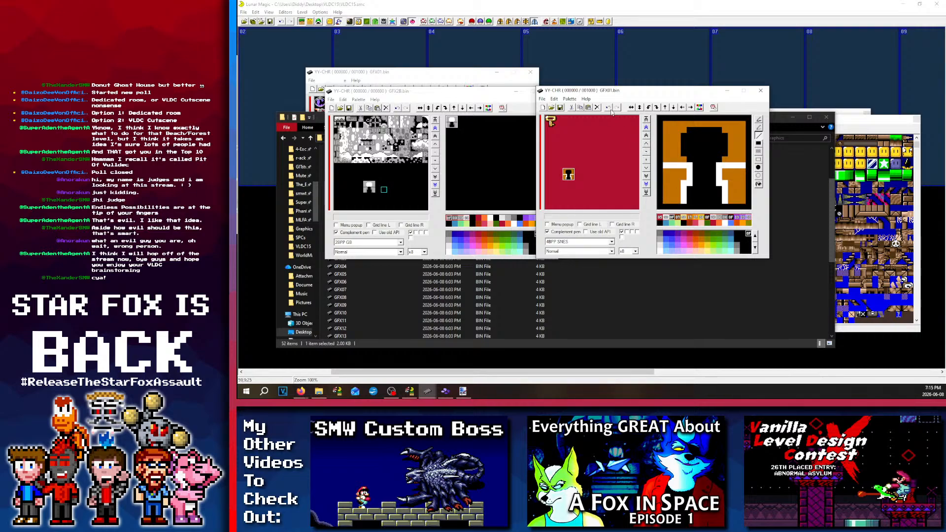
# Step: Delete the figure's leg tiles and reselect the head together with the emptied area below it
pyautogui.click(572, 172)
pyautogui.click(566, 178)
pyautogui.press('Delete')
pyautogui.click(588, 184)
pyautogui.click(567, 173)
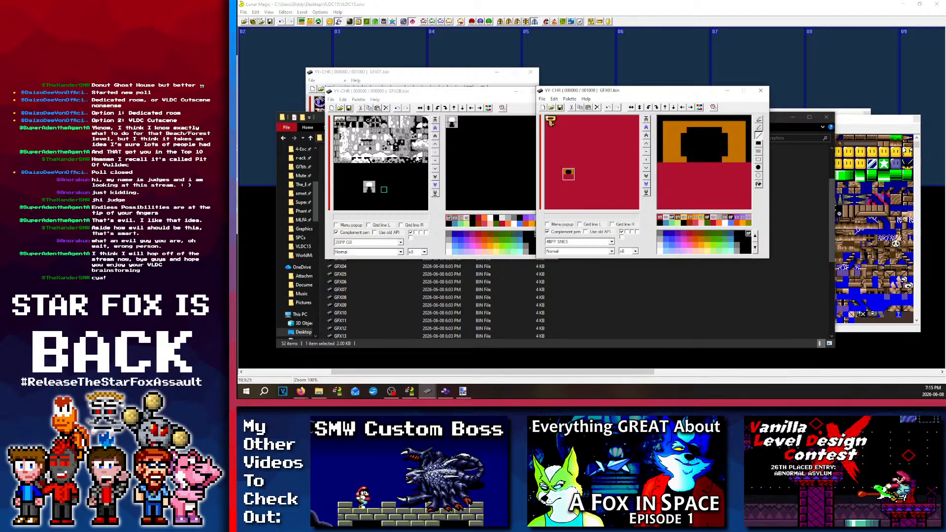
# Step: Examine the tiles in GFX2B.bin for graphics suitable as the figure's lower half
pyautogui.click(423, 123)
pyautogui.click(403, 125)
pyautogui.click(412, 126)
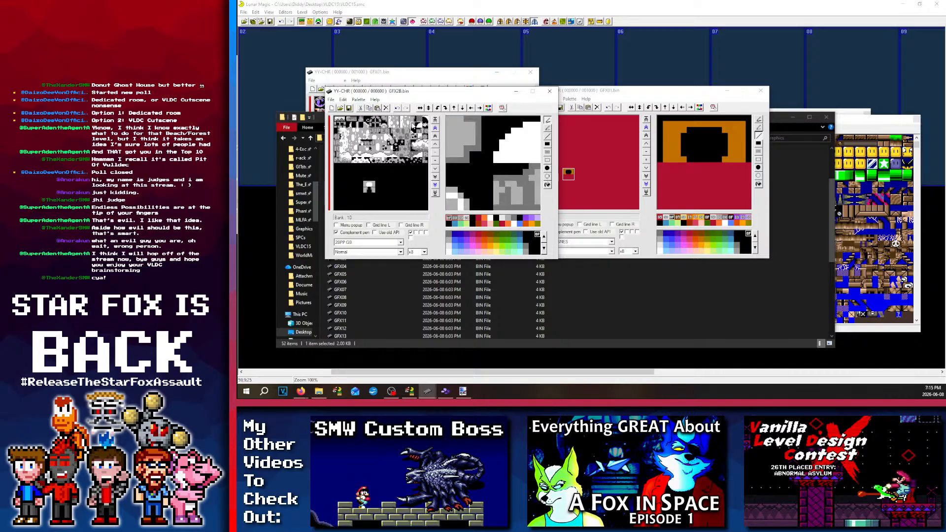
pyautogui.click(408, 124)
pyautogui.click(413, 119)
pyautogui.click(417, 119)
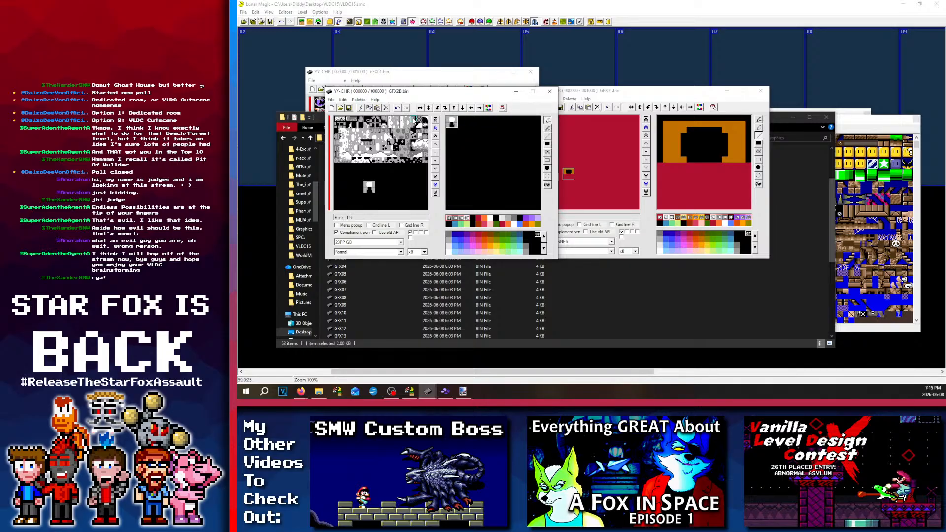
pyautogui.click(407, 148)
pyautogui.click(396, 147)
pyautogui.click(389, 149)
pyautogui.click(383, 149)
pyautogui.click(355, 161)
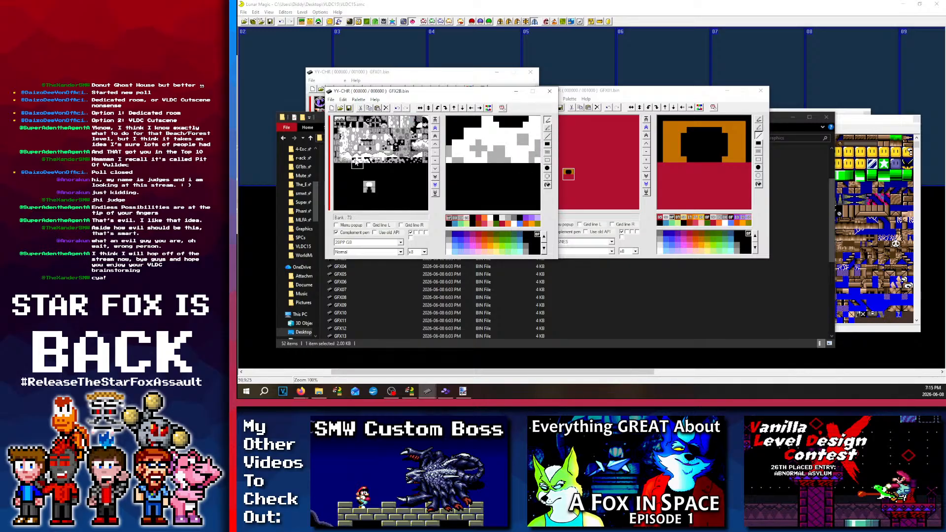
pyautogui.click(368, 155)
pyautogui.click(373, 155)
pyautogui.click(377, 156)
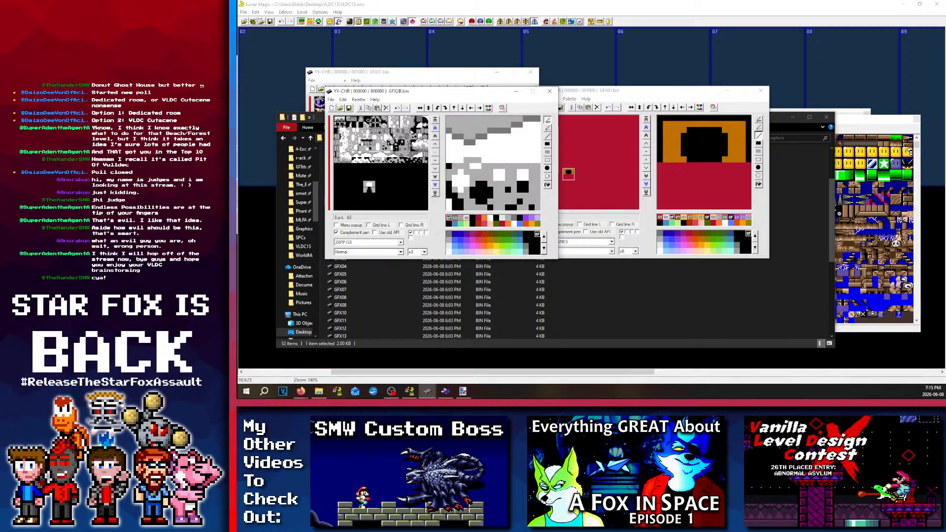
pyautogui.click(379, 156)
pyautogui.click(381, 154)
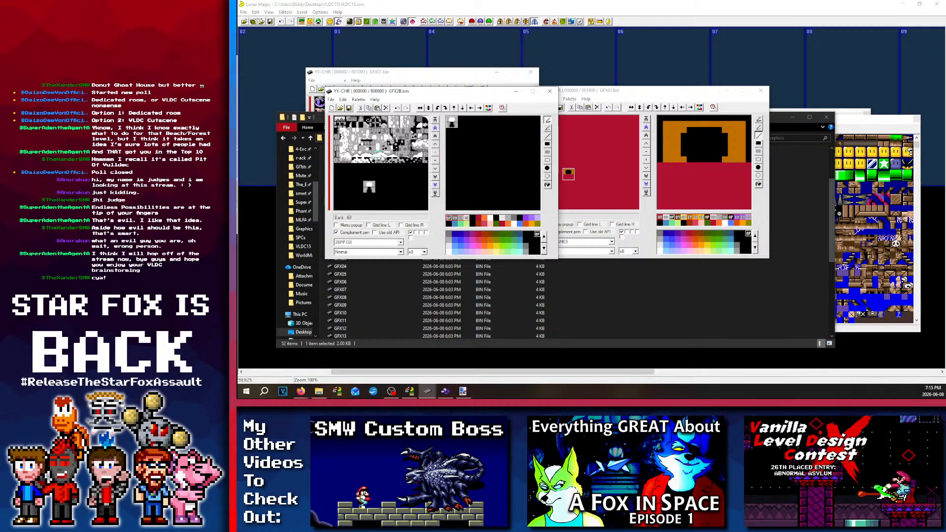
pyautogui.click(381, 156)
pyautogui.click(383, 157)
pyautogui.click(383, 158)
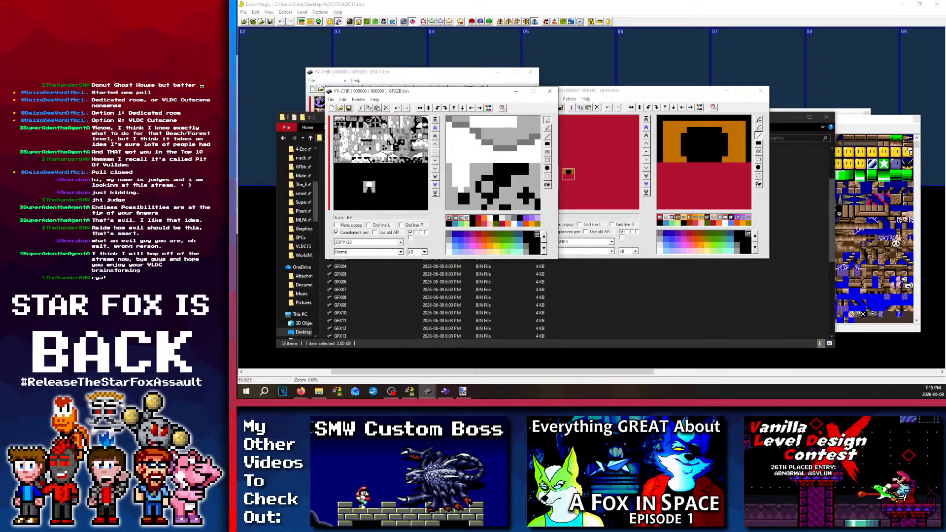
pyautogui.click(397, 157)
pyautogui.click(397, 158)
pyautogui.click(392, 157)
pyautogui.click(395, 158)
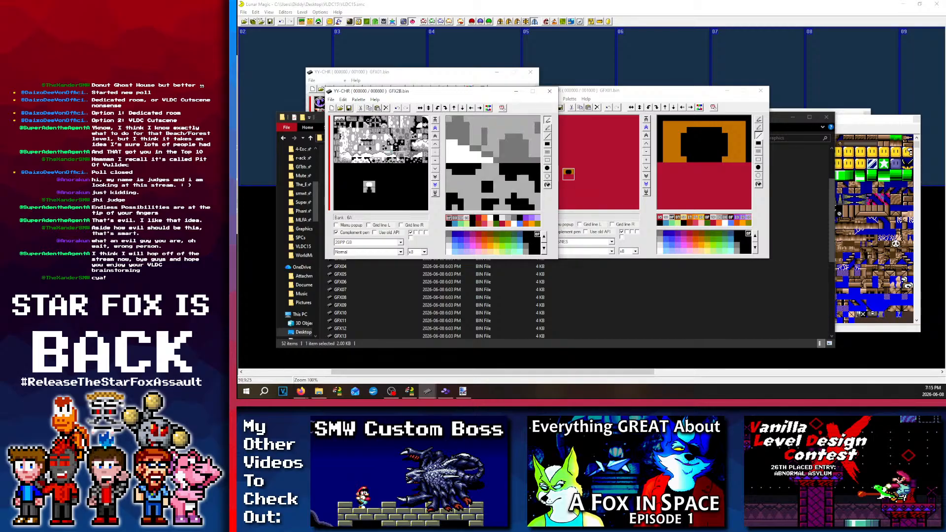
pyautogui.click(398, 157)
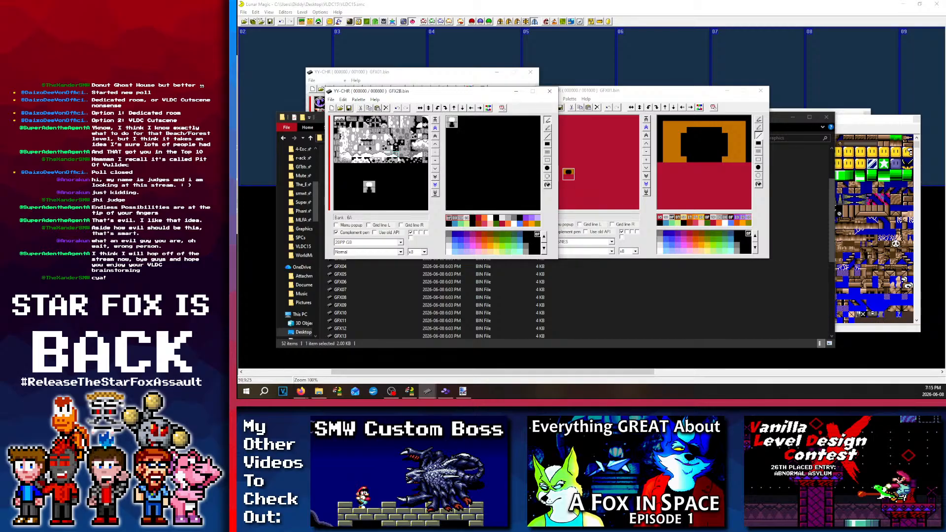
# Step: Copy a small tile from GFX2B.bin to beneath the left half of the head in GFX01.bin and rotate it
pyautogui.click(400, 162)
pyautogui.click(562, 143)
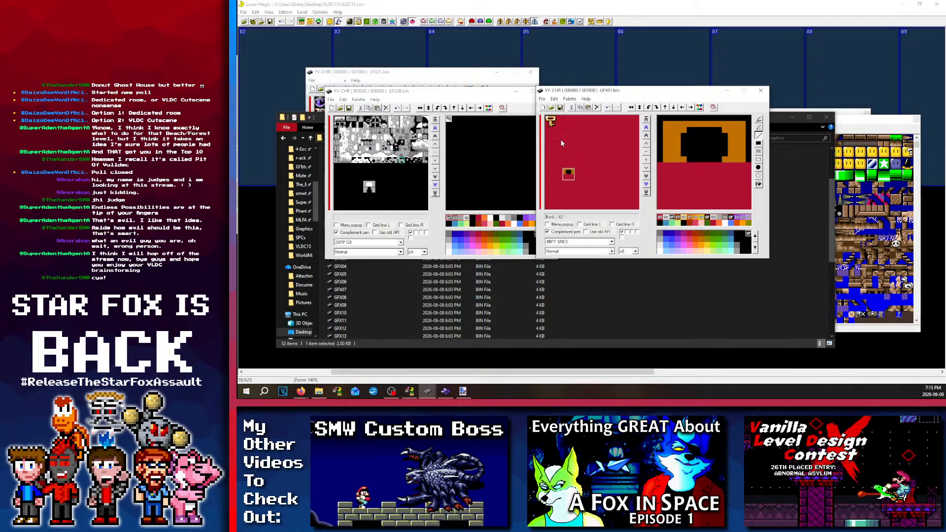
pyautogui.click(566, 176)
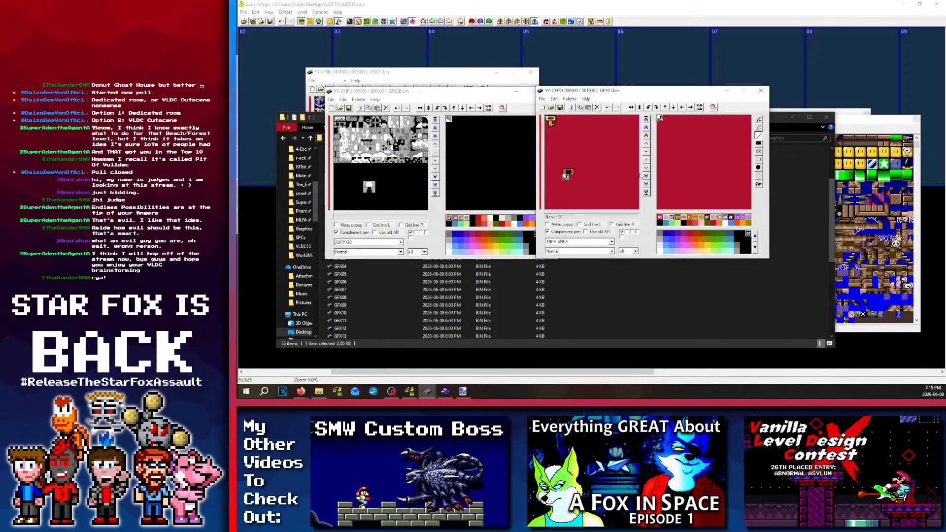
pyautogui.click(649, 107)
# Step: Place a mirrored copy of the body tile beneath the right half of the head
pyautogui.click(567, 176)
pyautogui.click(568, 177)
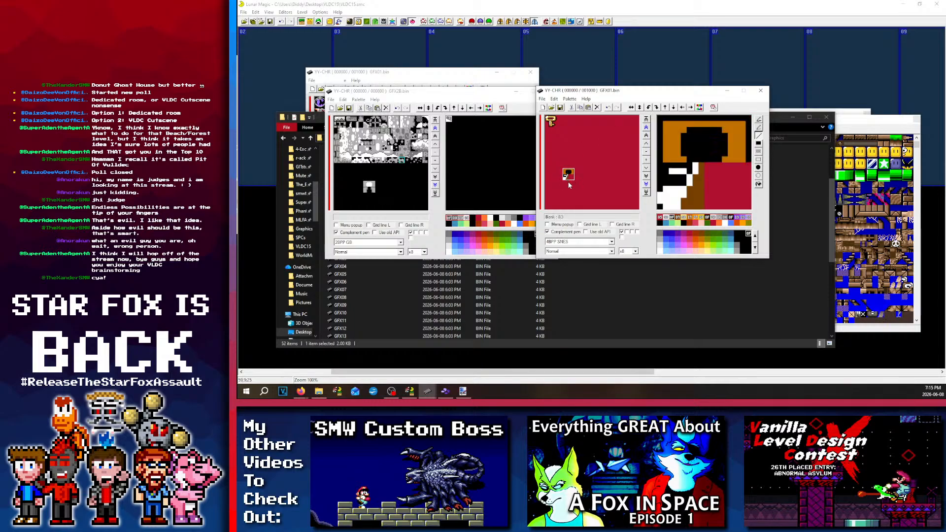
pyautogui.click(570, 176)
pyautogui.click(570, 178)
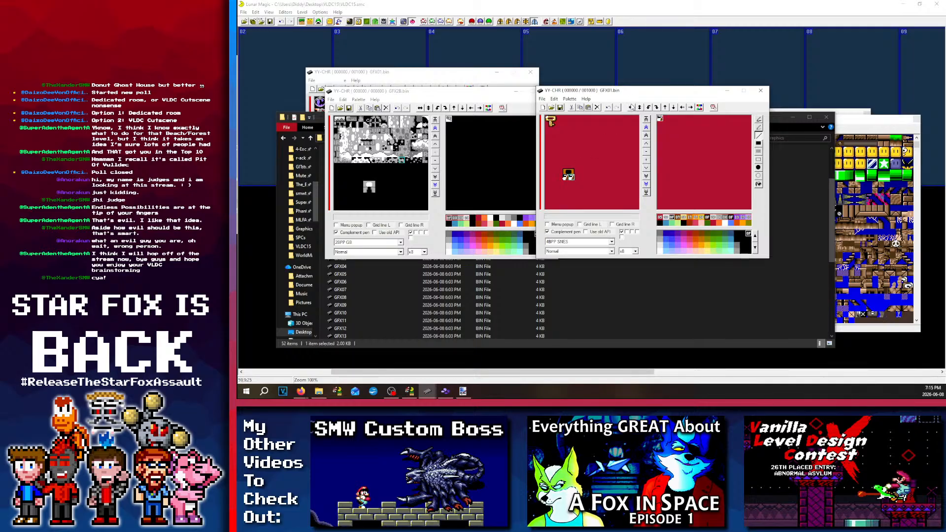
# Step: Fill the areas around the figure's arms with brownish orange and its brown body with black
pyautogui.click(566, 175)
pyautogui.click(569, 175)
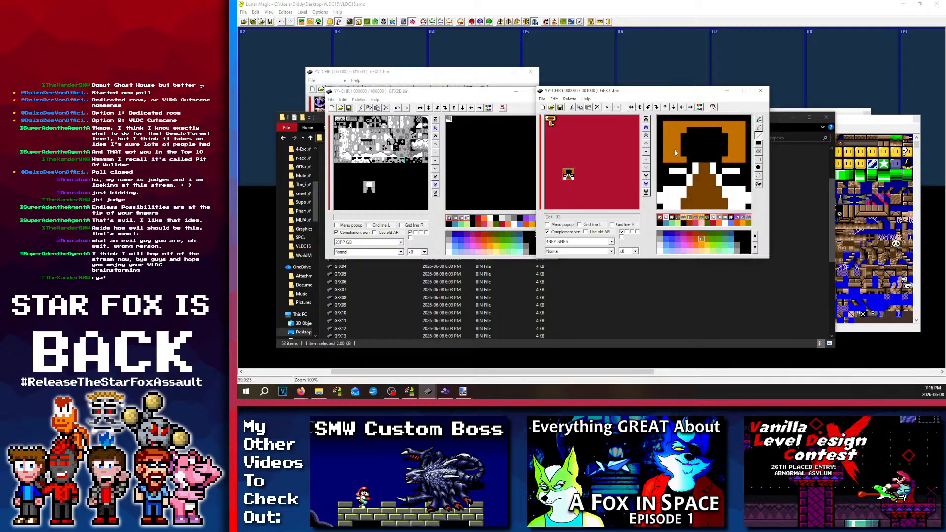
pyautogui.press('Down')
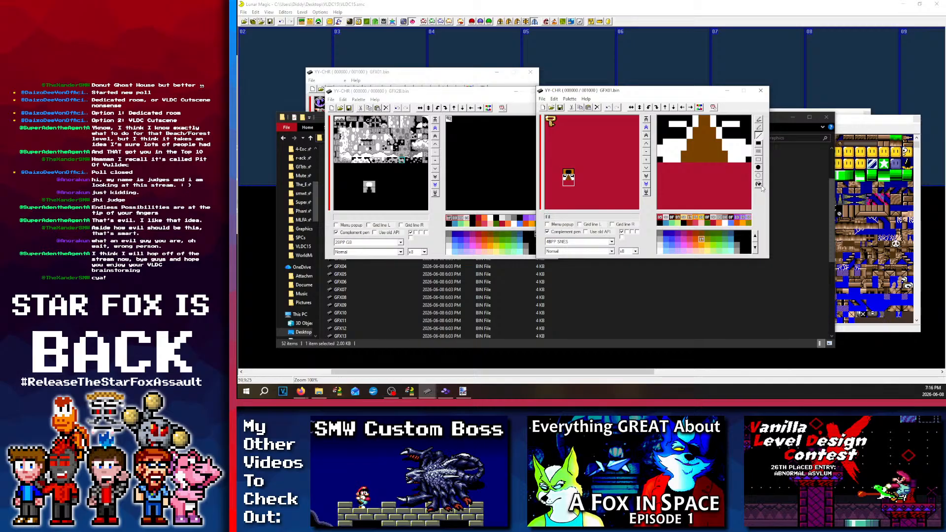
pyautogui.click(743, 140)
pyautogui.click(674, 137)
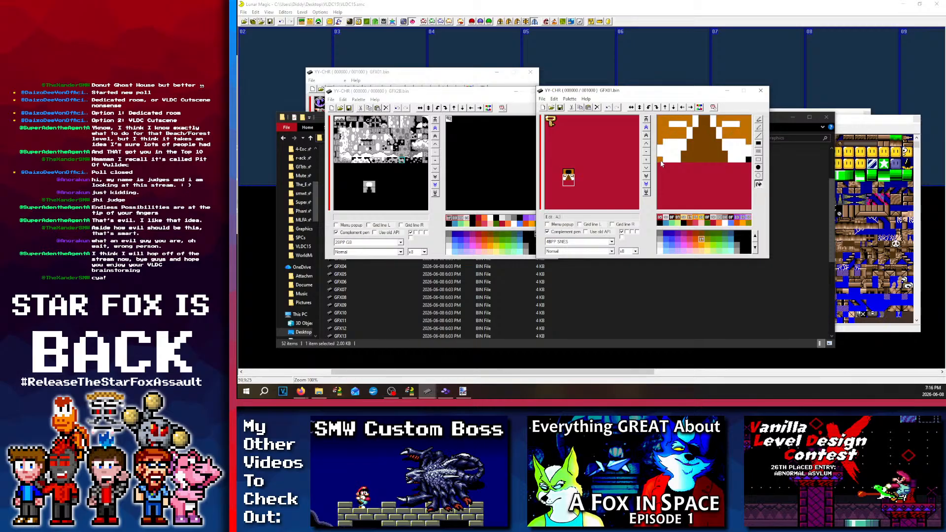
pyautogui.click(671, 218)
pyautogui.click(703, 141)
pyautogui.press('Up')
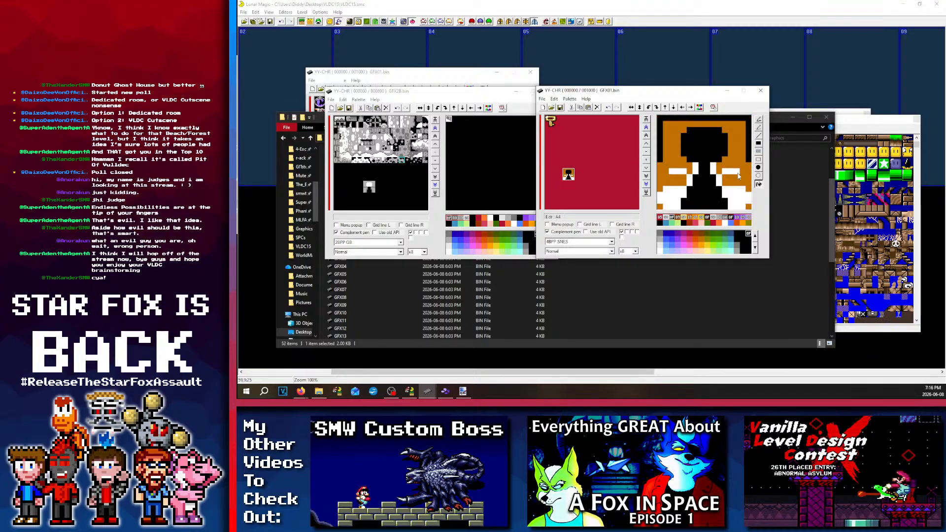
# Step: Draw a black outline along the sides and bottom edge of the figure's lower half
pyautogui.click(758, 136)
pyautogui.moveTo(750, 160)
pyautogui.mouseDown()
pyautogui.moveTo(751, 209)
pyautogui.moveTo(650, 217)
pyautogui.mouseUp()
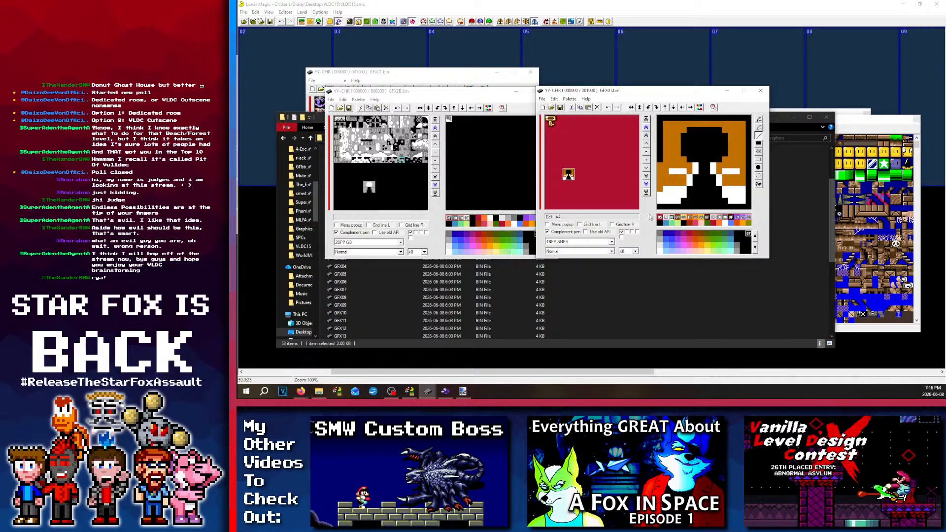
pyautogui.moveTo(659, 165); pyautogui.dragTo(649, 227)
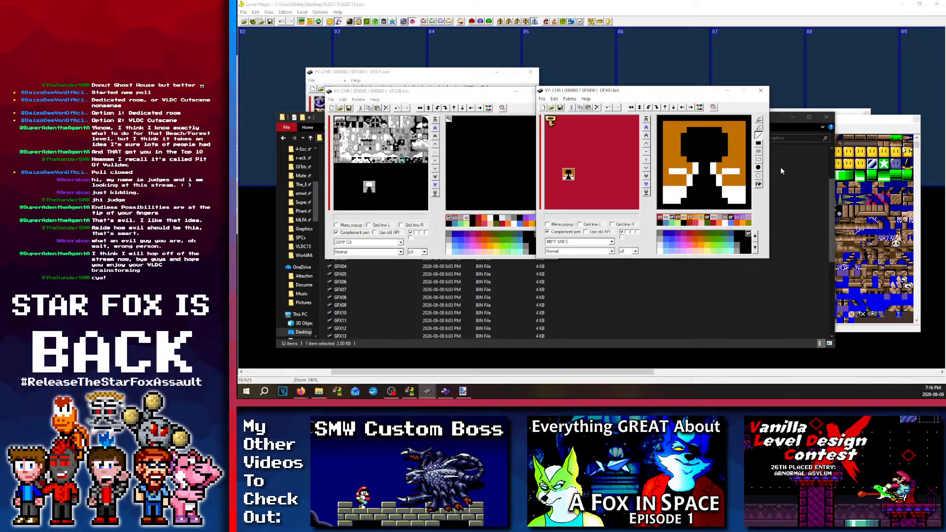
# Step: Recolour the figure's brownish-orange head and the areas around its arms with a brighter orange
pyautogui.click(758, 186)
pyautogui.moveTo(547, 161); pyautogui.dragTo(568, 174)
pyautogui.click(732, 178)
pyautogui.click(669, 170)
pyautogui.click(739, 170)
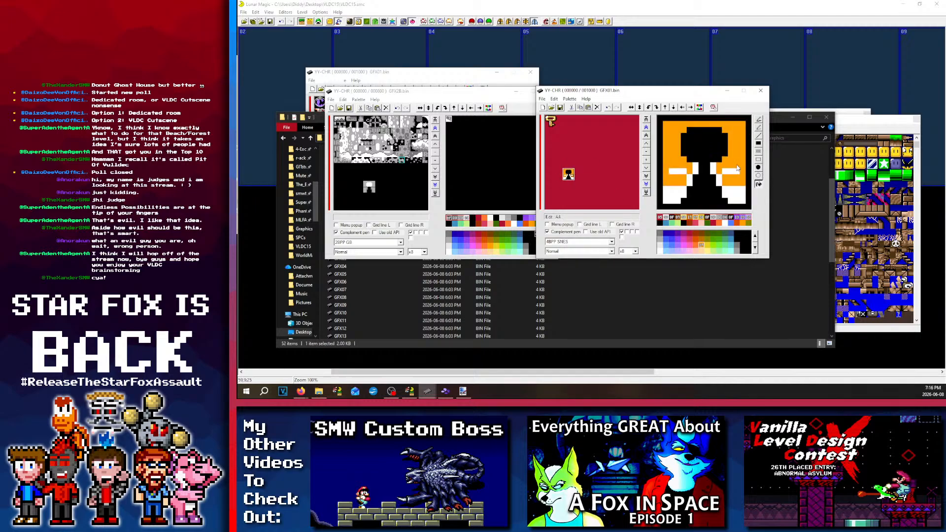
# Step: Fill the figure's white arm and leg areas on both halves with the darker orange and reselect the whole figure
pyautogui.click(689, 216)
pyautogui.click(737, 197)
pyautogui.click(725, 173)
pyautogui.click(718, 178)
pyautogui.click(713, 170)
pyautogui.click(695, 170)
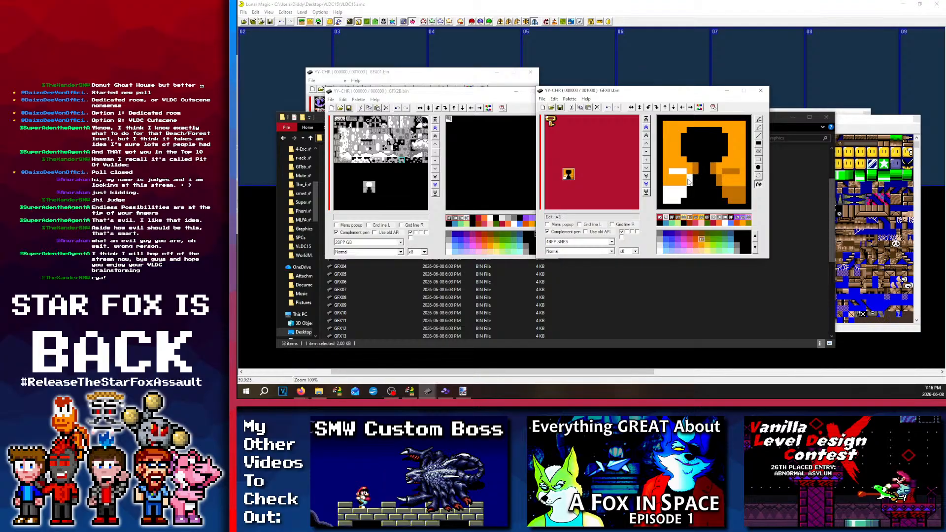
pyautogui.click(683, 193)
pyautogui.click(683, 172)
pyautogui.click(597, 203)
pyautogui.click(569, 176)
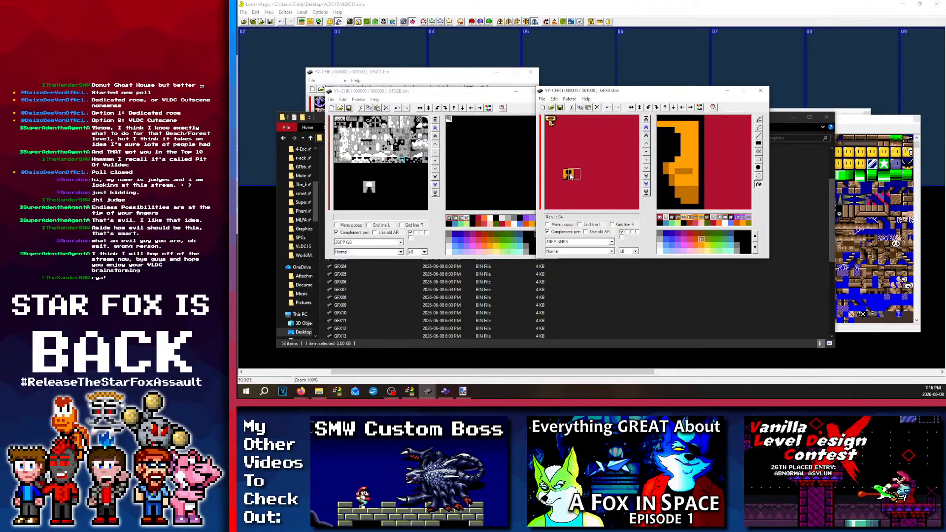
pyautogui.click(567, 174)
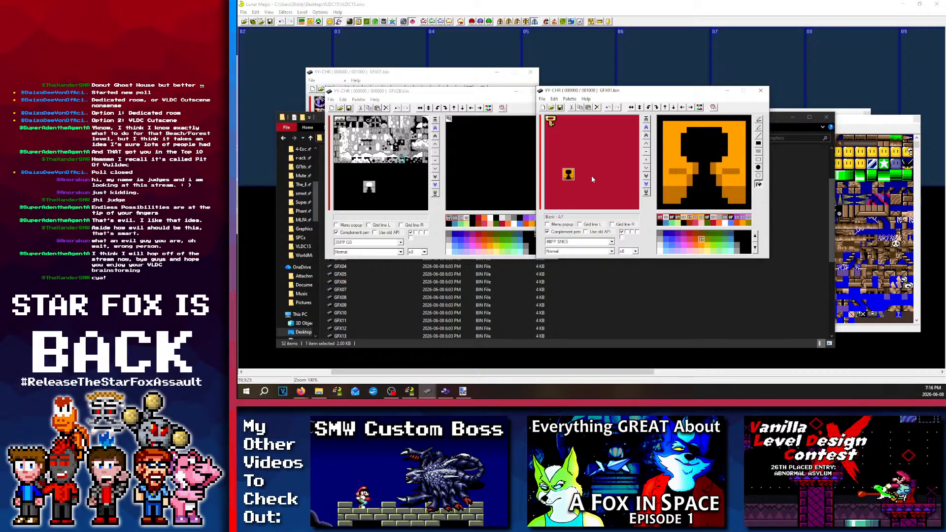
pyautogui.moveTo(595, 195); pyautogui.dragTo(565, 172)
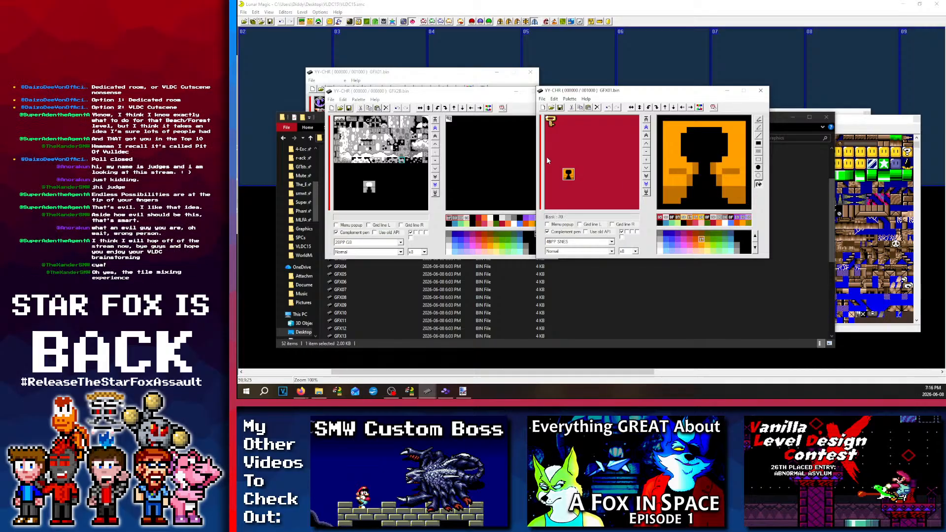
pyautogui.click(564, 166)
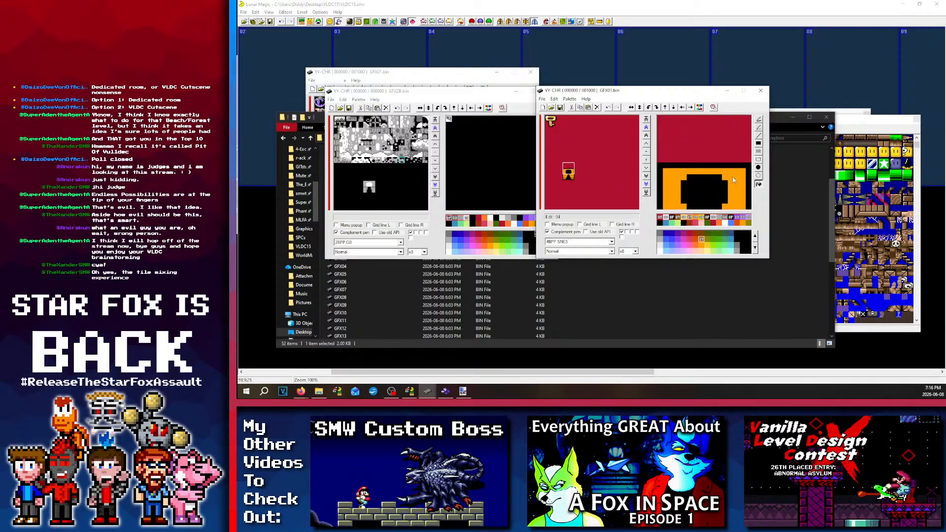
pyautogui.click(759, 136)
pyautogui.click(748, 232)
pyautogui.moveTo(748, 161); pyautogui.dragTo(659, 119)
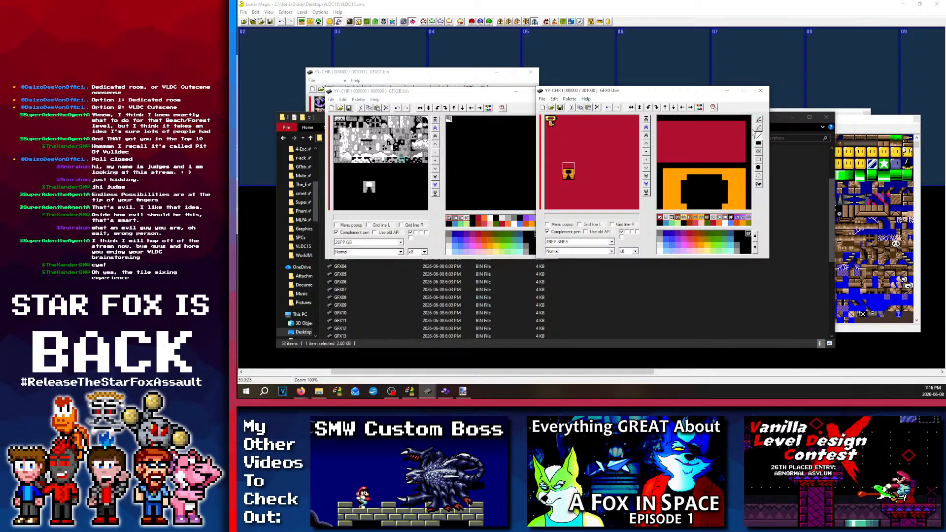
pyautogui.click(608, 108)
pyautogui.click(609, 107)
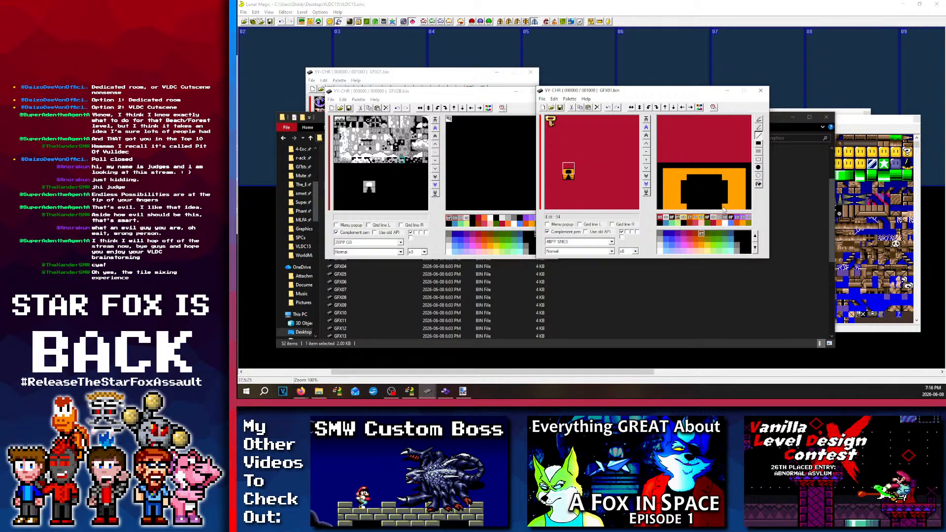
# Step: Fill the figure's black outer outline with brown and its bright orange head with yellow
pyautogui.click(758, 185)
pyautogui.click(750, 182)
pyautogui.moveTo(562, 175); pyautogui.dragTo(565, 174)
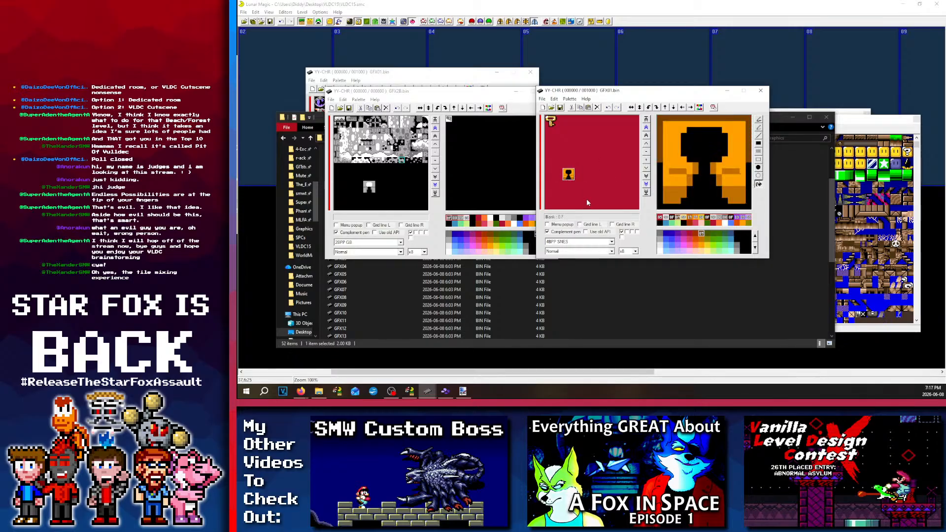
pyautogui.click(570, 168)
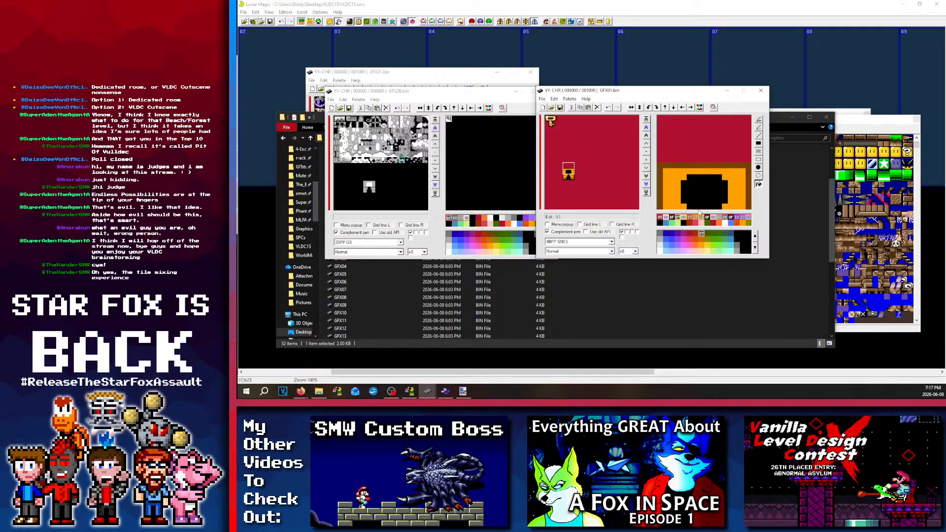
pyautogui.click(738, 183)
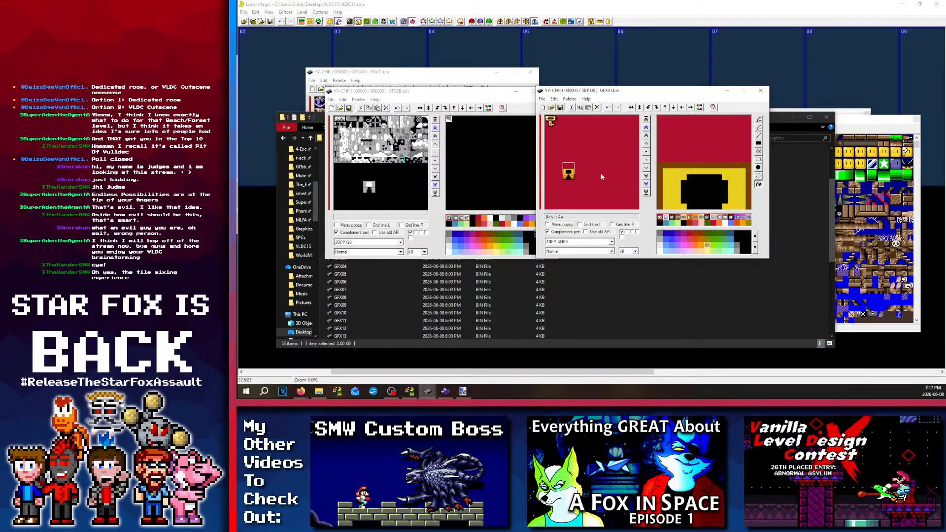
pyautogui.moveTo(586, 191); pyautogui.dragTo(566, 174)
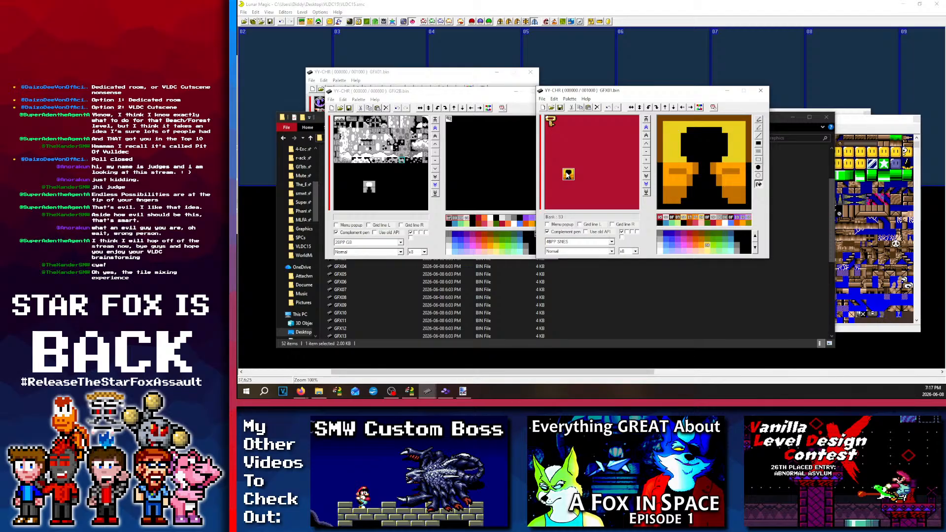
# Step: Delete the figure's right half and move the remaining left half directly beside the key tile
pyautogui.moveTo(567, 175)
pyautogui.mouseDown()
pyautogui.moveTo(583, 201)
pyautogui.moveTo(570, 166)
pyautogui.moveTo(567, 175)
pyautogui.mouseUp()
pyautogui.click(570, 174)
pyautogui.press('Delete')
pyautogui.click(564, 175)
pyautogui.press('Delete')
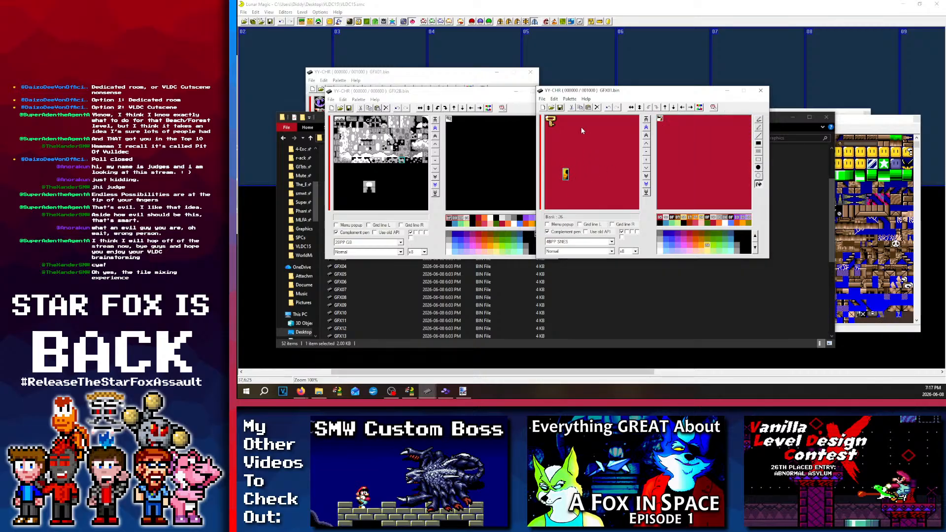
pyautogui.hotkey('ctrl', 'x')
pyautogui.click(557, 120)
pyautogui.hotkey('ctrl', 'v')
# Step: Recolour the key tile from yellow to orange shades with Color Replace
pyautogui.click(550, 121)
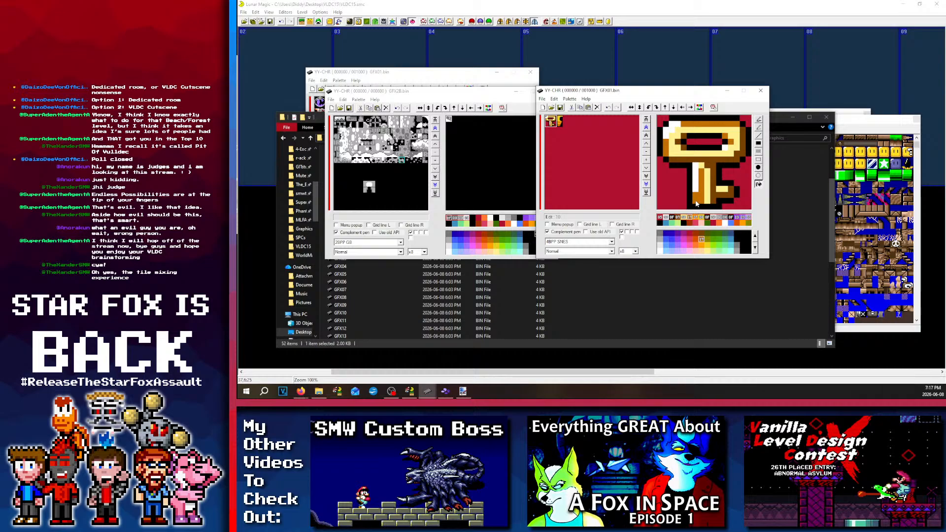
pyautogui.click(699, 108)
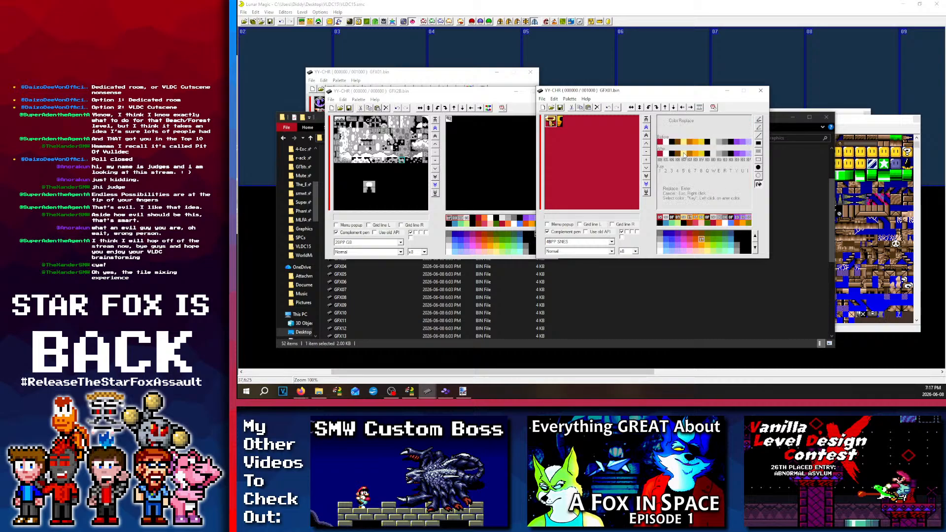
pyautogui.press('Return')
pyautogui.click(554, 122)
pyautogui.click(549, 121)
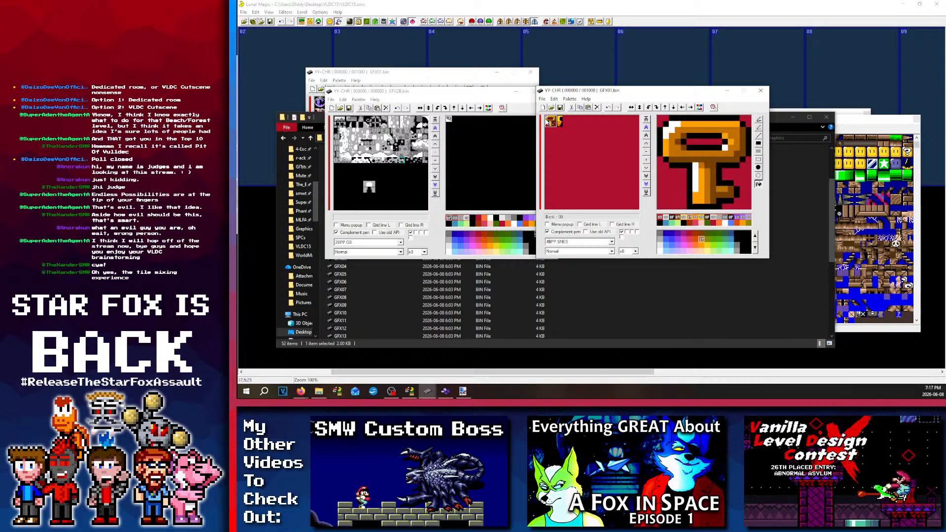
pyautogui.click(554, 122)
pyautogui.click(549, 120)
pyautogui.click(561, 127)
pyautogui.click(564, 126)
pyautogui.click(561, 124)
pyautogui.press('Delete')
pyautogui.hotkey('ctrl', 'z')
# Step: Compare the recoloured key tile with the half-figure tile beside it
pyautogui.click(560, 120)
pyautogui.click(563, 121)
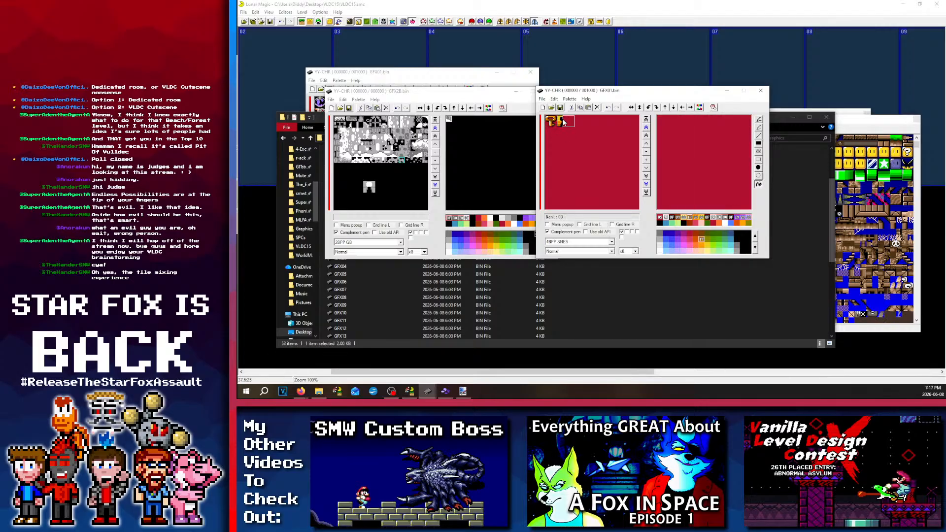
pyautogui.click(560, 122)
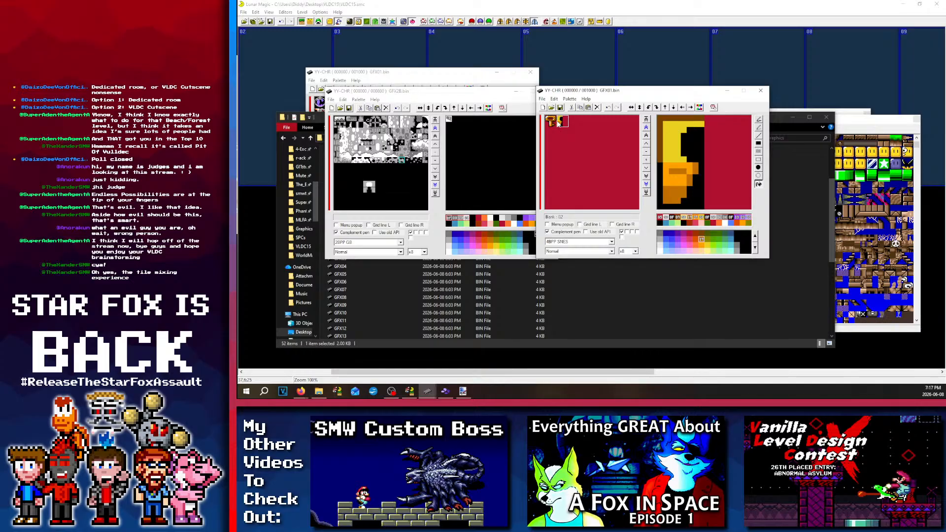
pyautogui.click(554, 121)
pyautogui.click(549, 120)
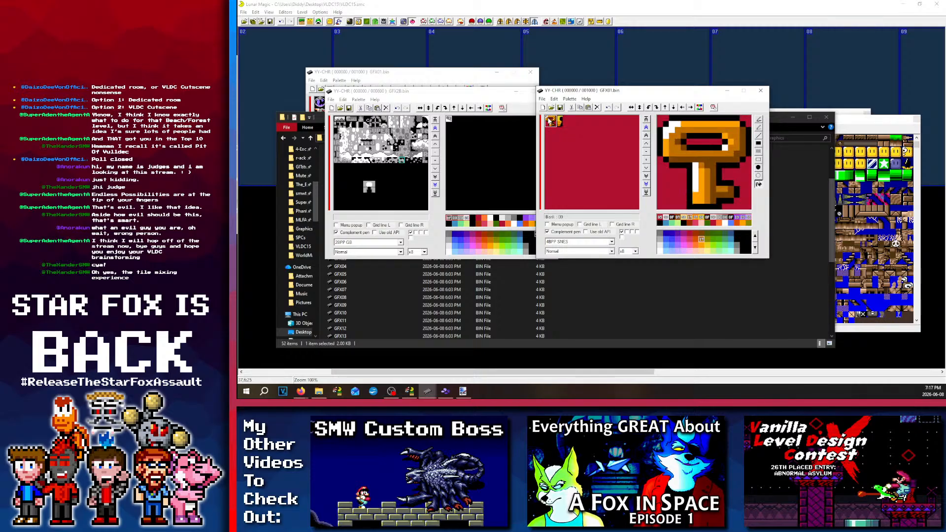
pyautogui.click(561, 122)
pyautogui.click(549, 120)
pyautogui.click(554, 121)
pyautogui.click(548, 121)
pyautogui.click(562, 121)
pyautogui.click(548, 122)
# Step: Save the tiles as ExGFX81.bin in the ExGraphics folder and insert the ExGFX files into the ROM in Lunar Magic
pyautogui.click(543, 100)
pyautogui.click(567, 140)
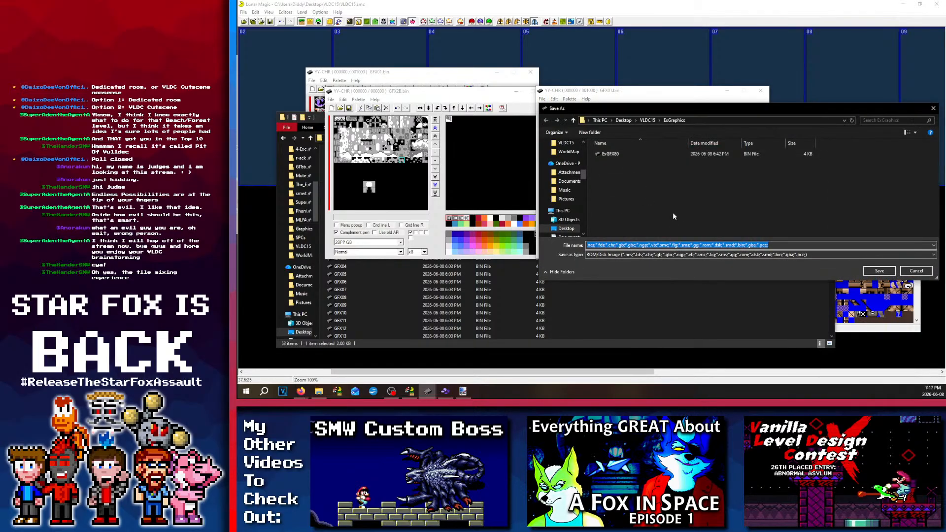
pyautogui.write('ExGFX81.bin')
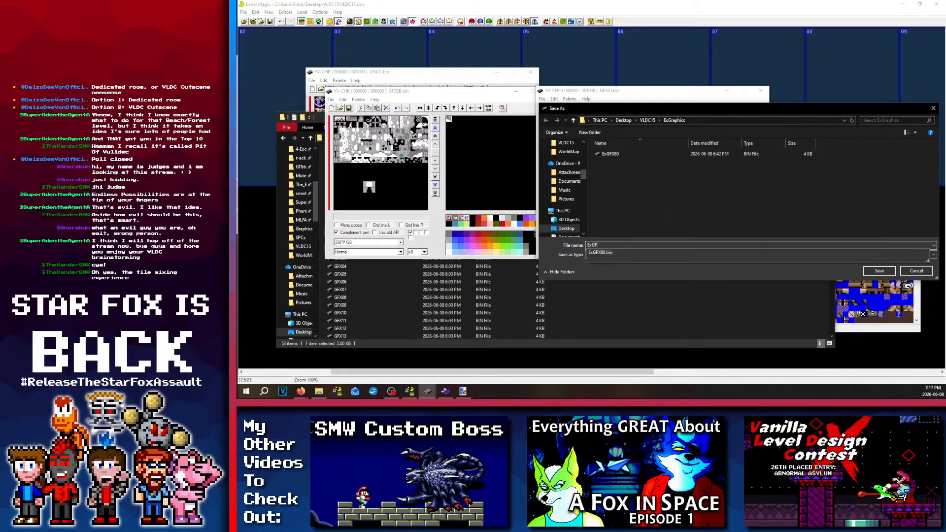
pyautogui.press('Return')
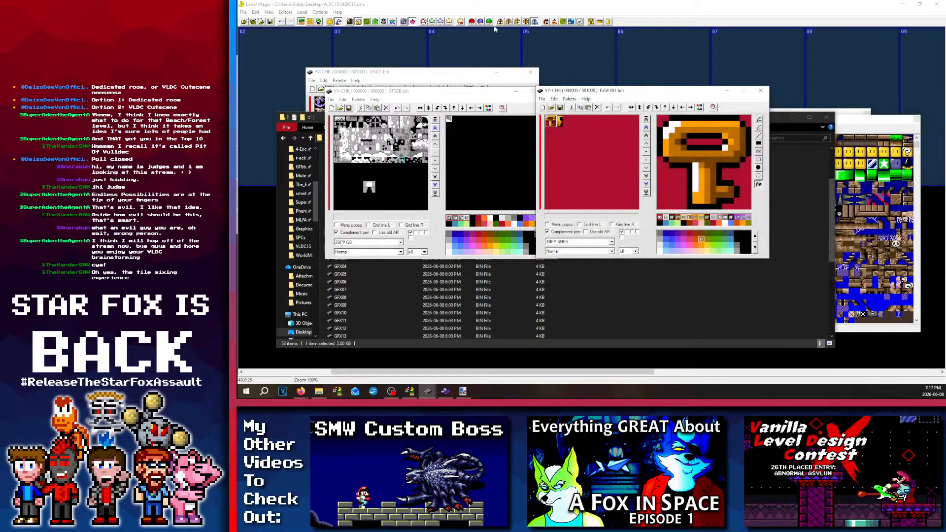
pyautogui.click(459, 23)
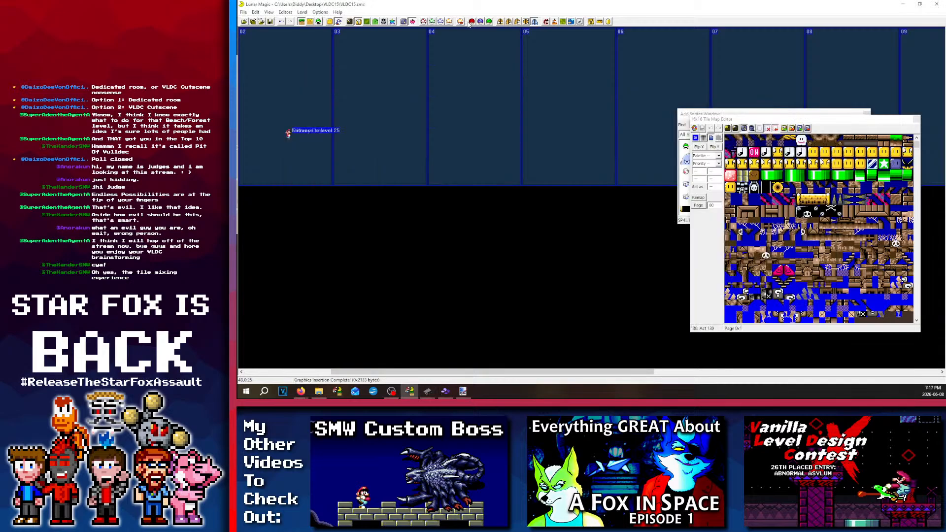
# Step: Set the BG2 graphics file to 18 in the level's Super GFX Bypass and enter a file for BG3
pyautogui.click(471, 23)
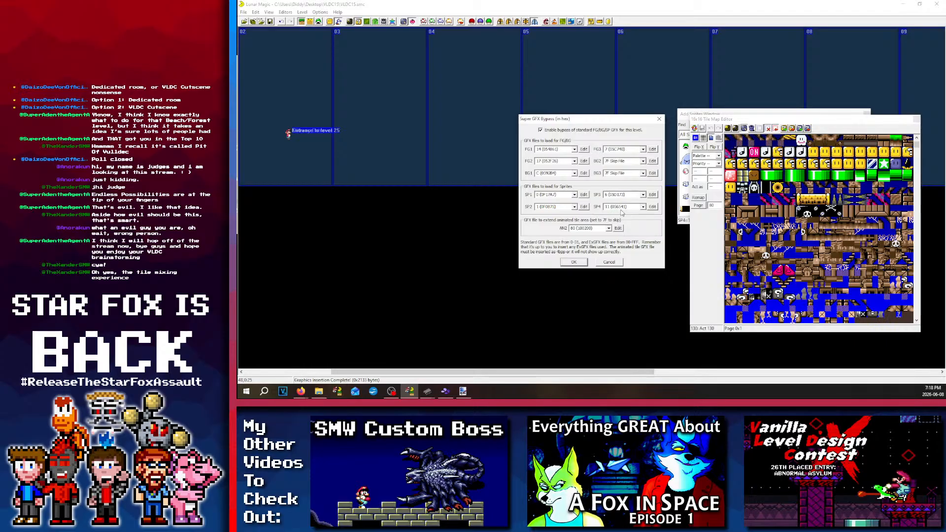
pyautogui.click(612, 161)
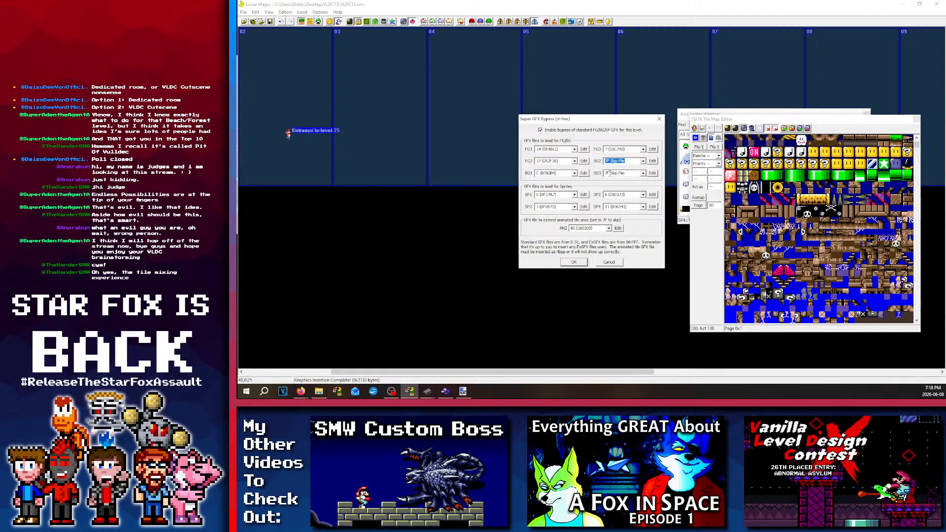
pyautogui.write('18 (0524F7')
pyautogui.click(609, 173)
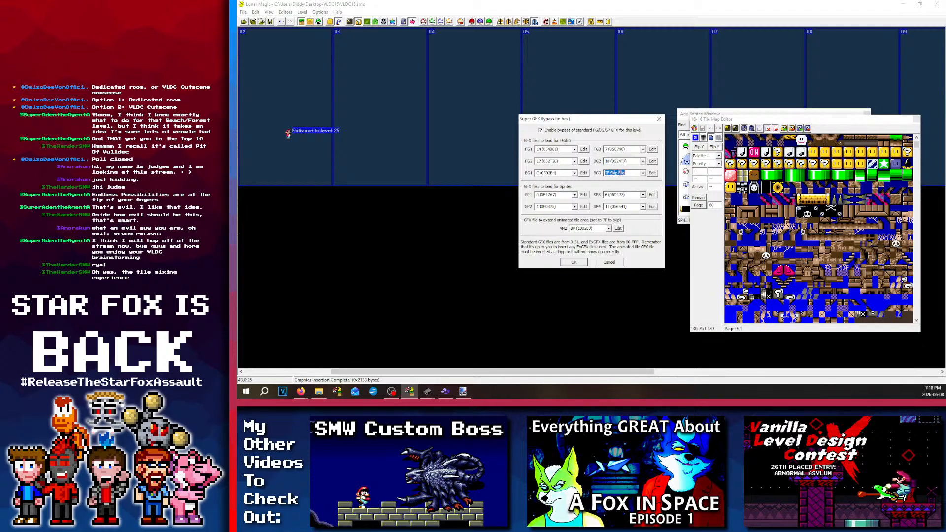
pyautogui.write('1C7')
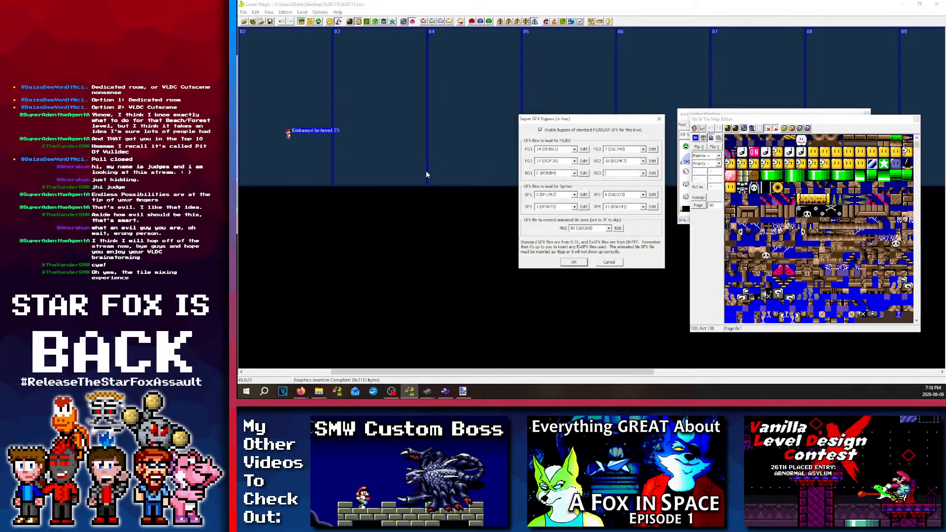
pyautogui.press('Return')
# Step: Place the dark double door from Map16 page 7 in screen 01 of the level and lower it slightly
pyautogui.click(828, 131)
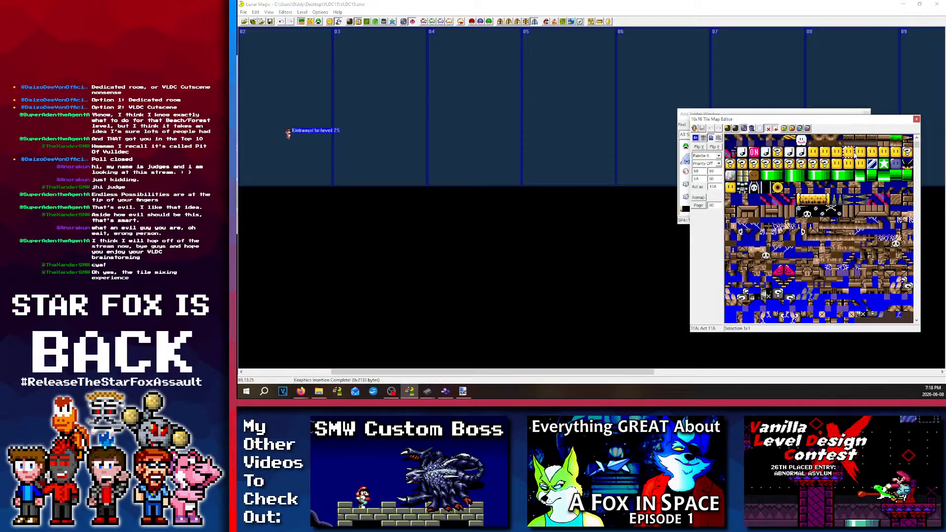
pyautogui.scroll(-4, 784, 161)
pyautogui.scroll(-2, 784, 162)
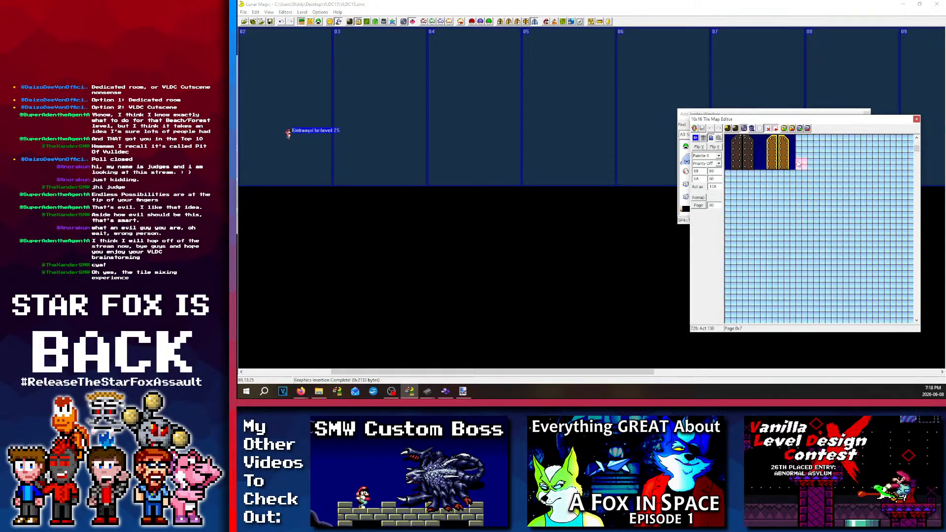
pyautogui.scroll(4, 519, 139)
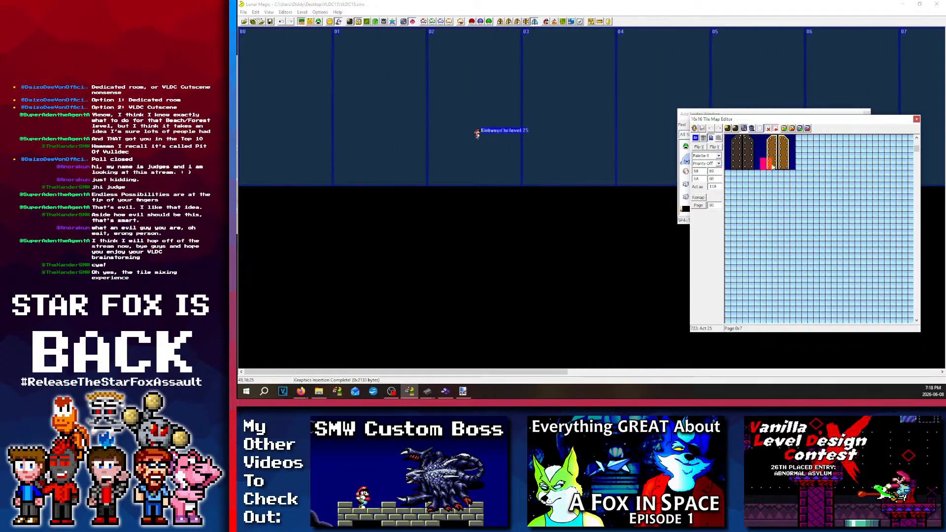
pyautogui.moveTo(755, 165); pyautogui.dragTo(727, 137)
pyautogui.rightClick(368, 124)
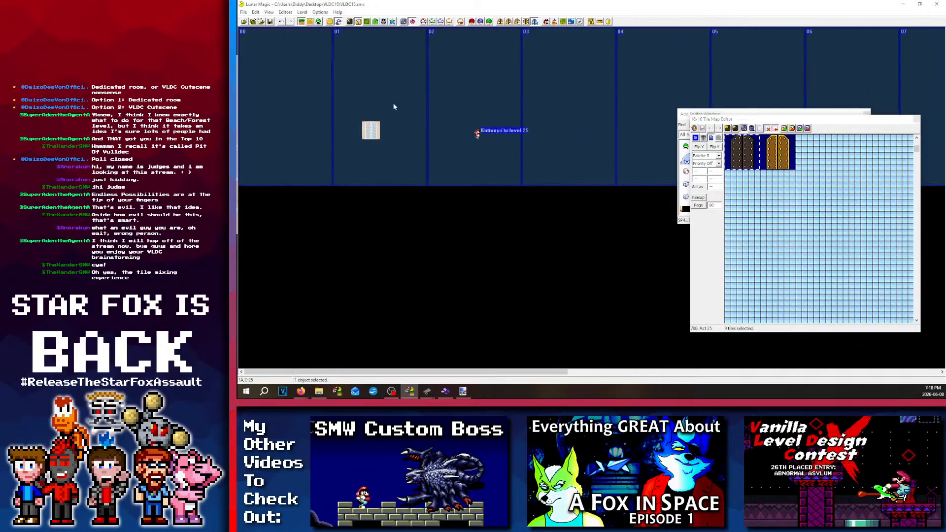
pyautogui.click(393, 103)
pyautogui.moveTo(371, 134); pyautogui.dragTo(371, 145)
# Step: Place two more dark double doors, one in screen 03 and one set slightly lower in screen 05
pyautogui.rightClick(578, 124)
pyautogui.click(566, 89)
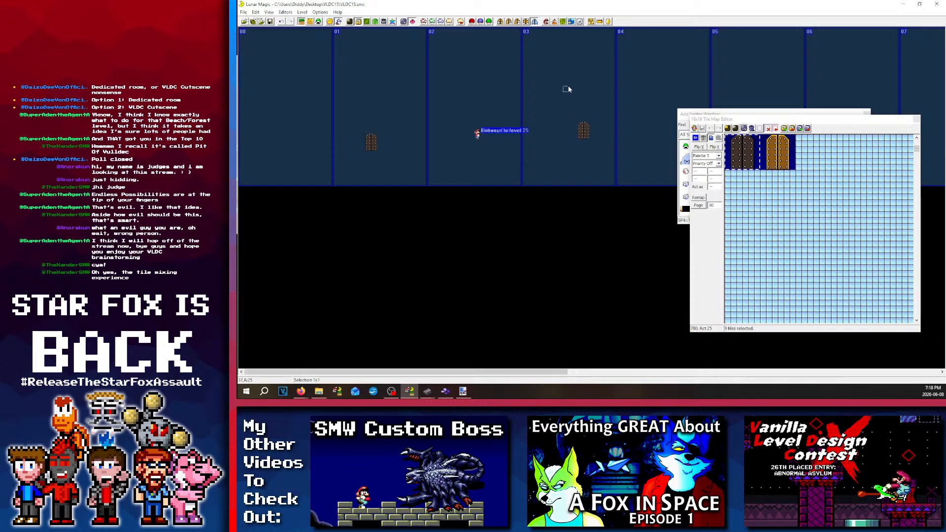
pyautogui.scroll(-2, 537, 126)
pyautogui.scroll(-3, 537, 127)
pyautogui.rightClick(572, 130)
pyautogui.click(589, 99)
pyautogui.moveTo(577, 136); pyautogui.dragTo(578, 148)
pyautogui.click(584, 113)
# Step: Place the golden double door from Map16 page 7 in the middle of screen 06
pyautogui.moveTo(790, 164); pyautogui.dragTo(763, 138)
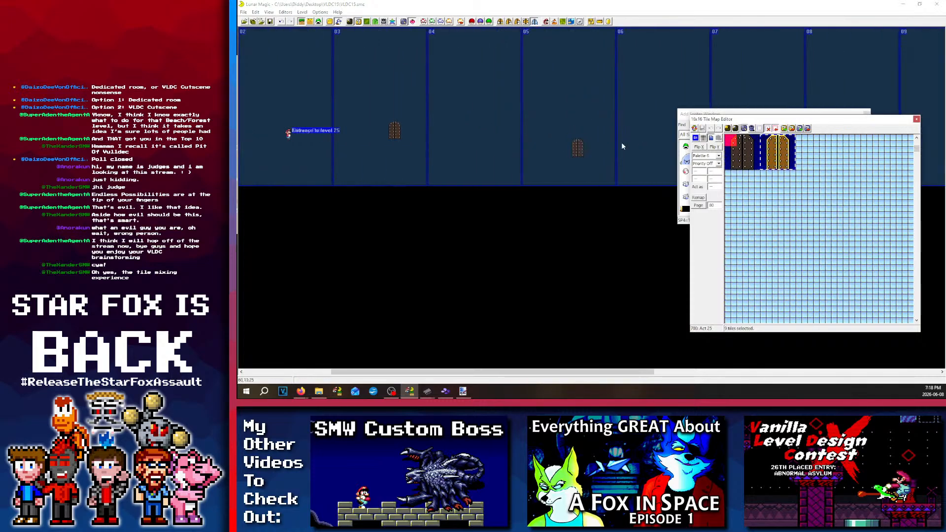
pyautogui.rightClick(625, 137)
pyautogui.click(631, 107)
pyautogui.scroll(-2, 630, 108)
pyautogui.moveTo(535, 142); pyautogui.dragTo(578, 142)
pyautogui.click(578, 104)
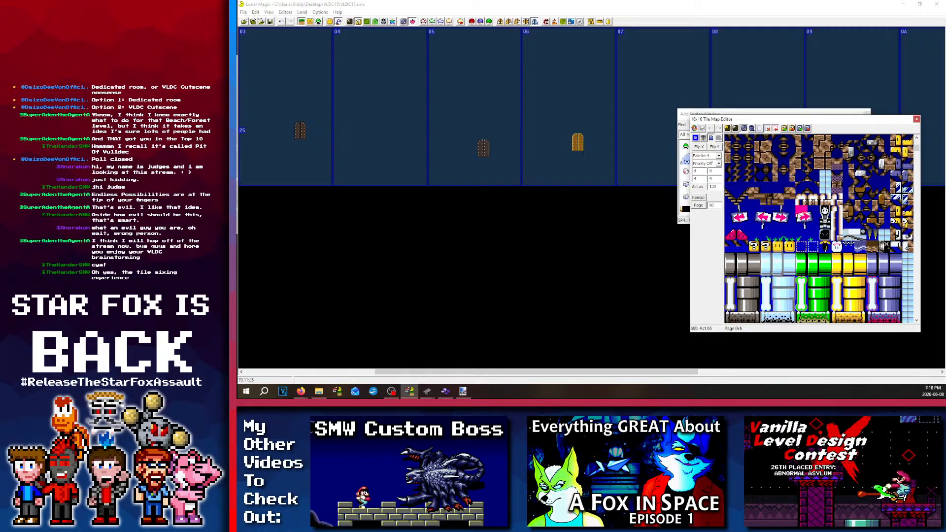
# Step: Look through Map16 pages 2 to 7 for further tiles to place in the level
pyautogui.scroll(4, 795, 235)
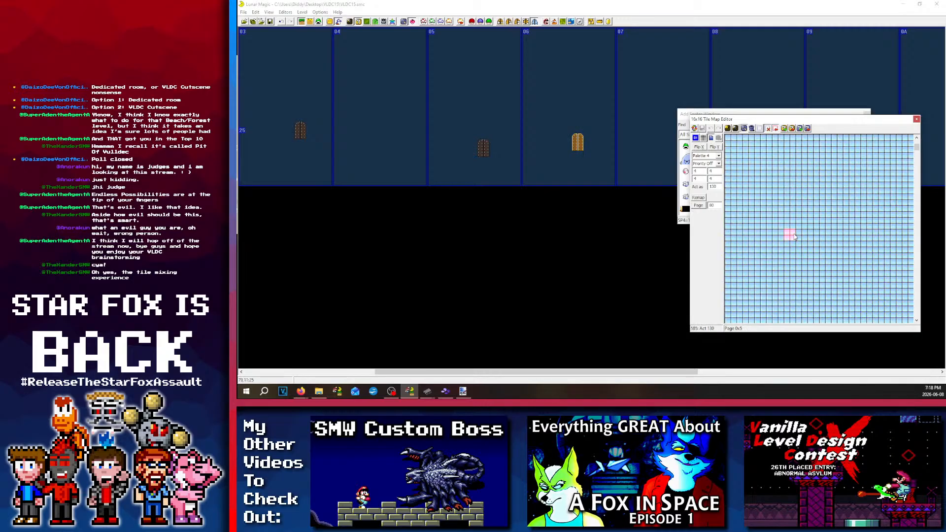
pyautogui.scroll(-3, 788, 232)
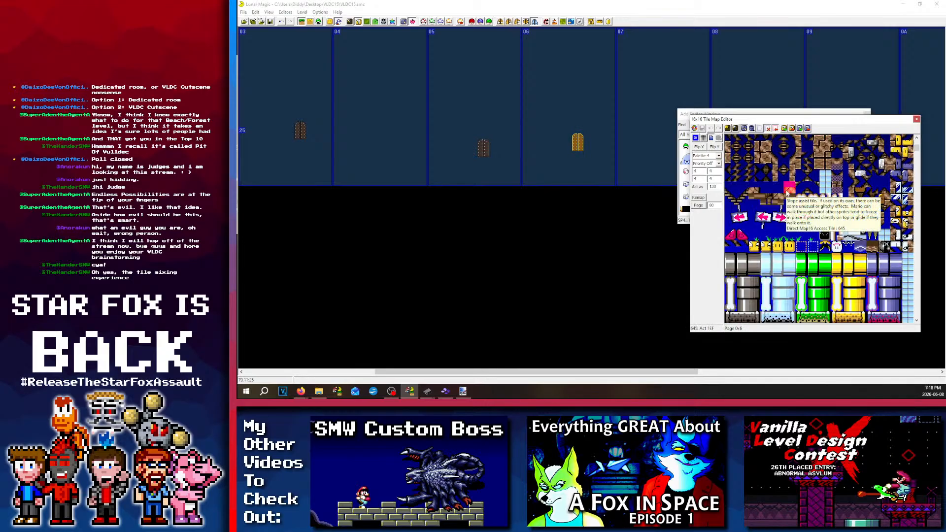
pyautogui.click(814, 245)
pyautogui.scroll(1, 821, 238)
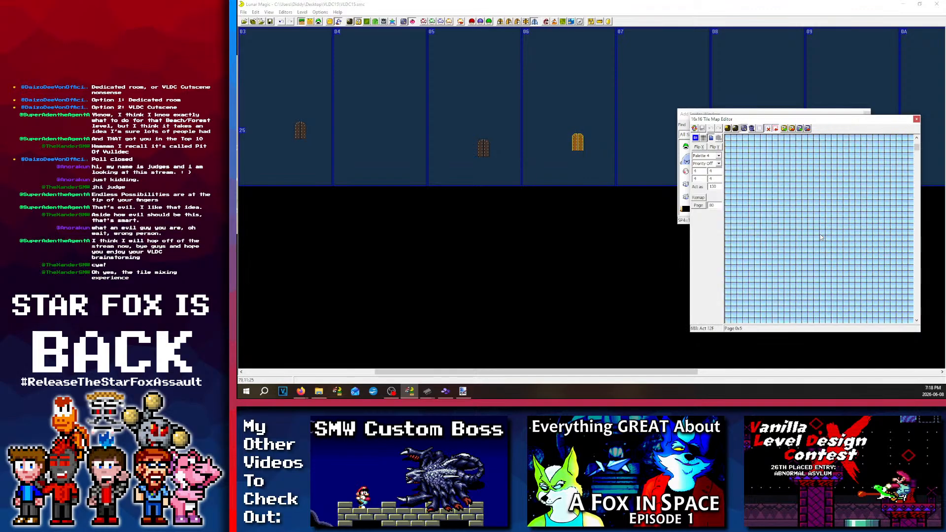
pyautogui.scroll(3, 821, 224)
pyautogui.scroll(-2, 801, 215)
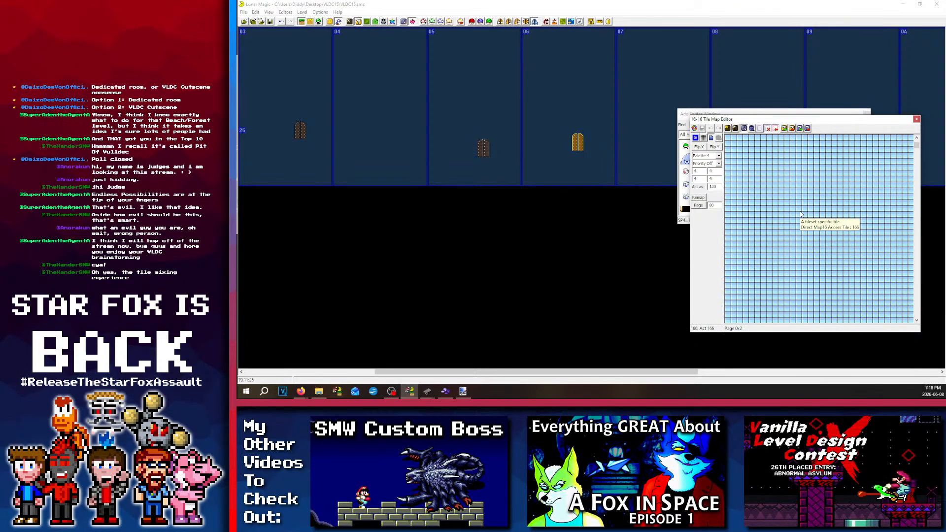
pyautogui.scroll(-3, 801, 215)
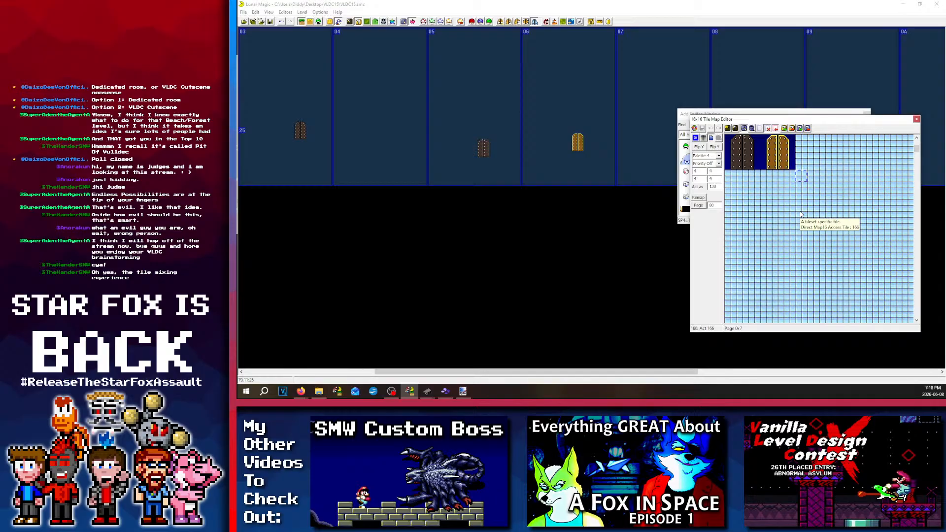
pyautogui.click(777, 177)
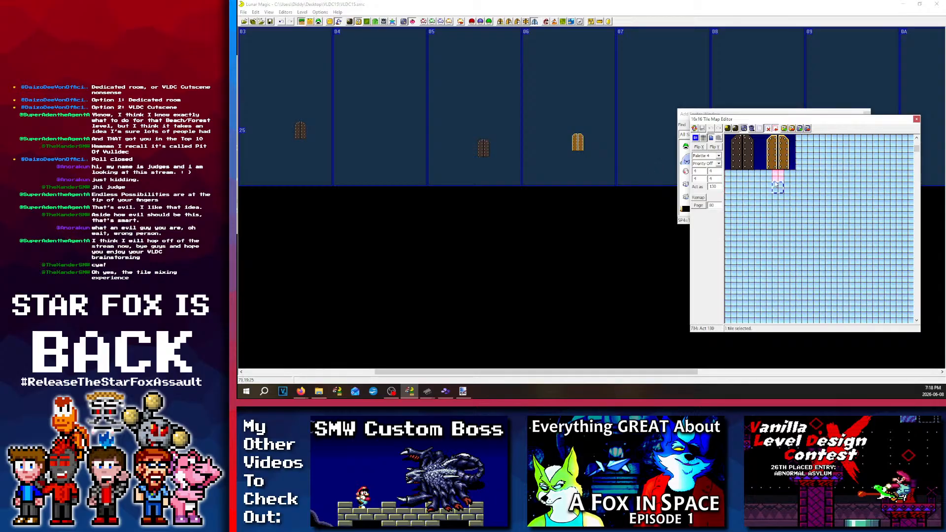
# Step: Move the golden double door from screen 06 to the start of screen 07
pyautogui.moveTo(579, 144); pyautogui.dragTo(637, 148)
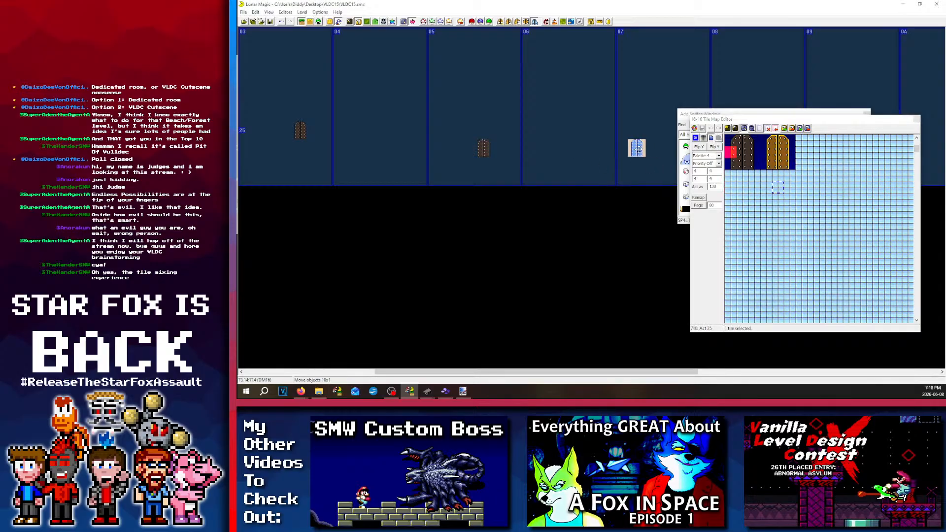
pyautogui.click(636, 109)
pyautogui.hscroll(2, 652, 143)
# Step: Check Map16 pages 3 to 7 again and review the row of placed doors from the level's start to screen 07
pyautogui.click(766, 189)
pyautogui.scroll(2, 792, 181)
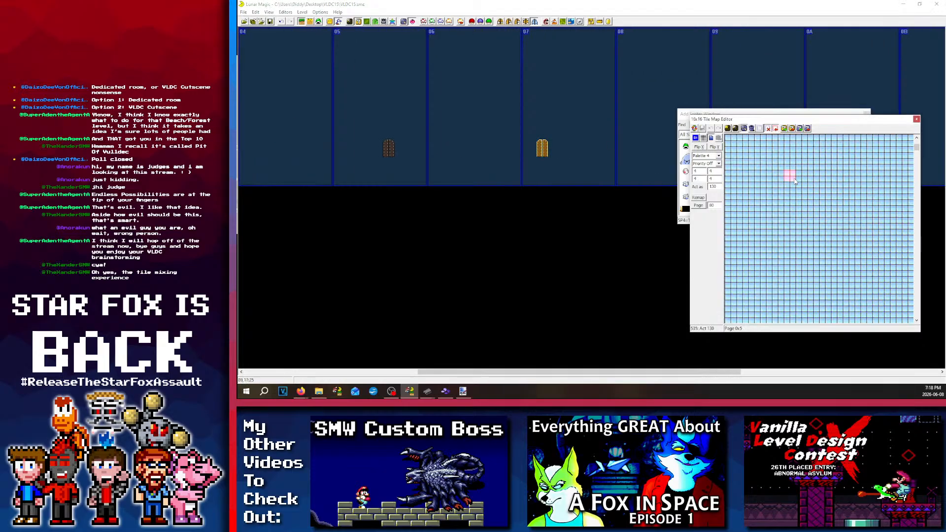
pyautogui.scroll(-2, 770, 172)
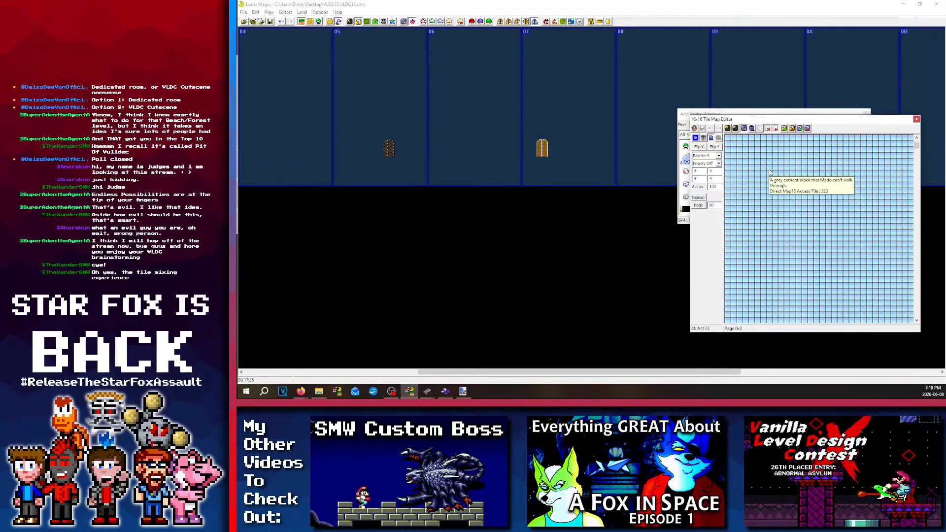
pyautogui.scroll(-2, 769, 171)
pyautogui.scroll(2, 770, 177)
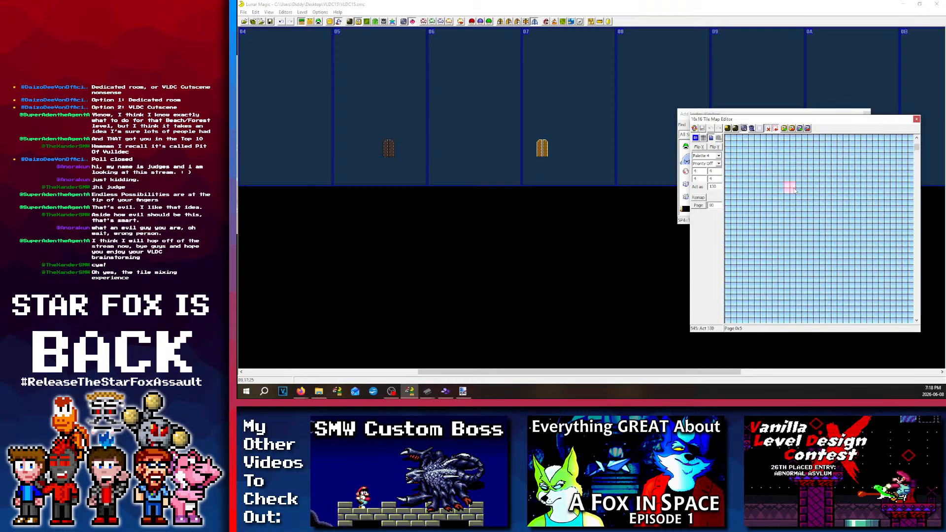
pyautogui.scroll(-1, 771, 180)
pyautogui.scroll(-1, 771, 182)
pyautogui.scroll(1, 771, 181)
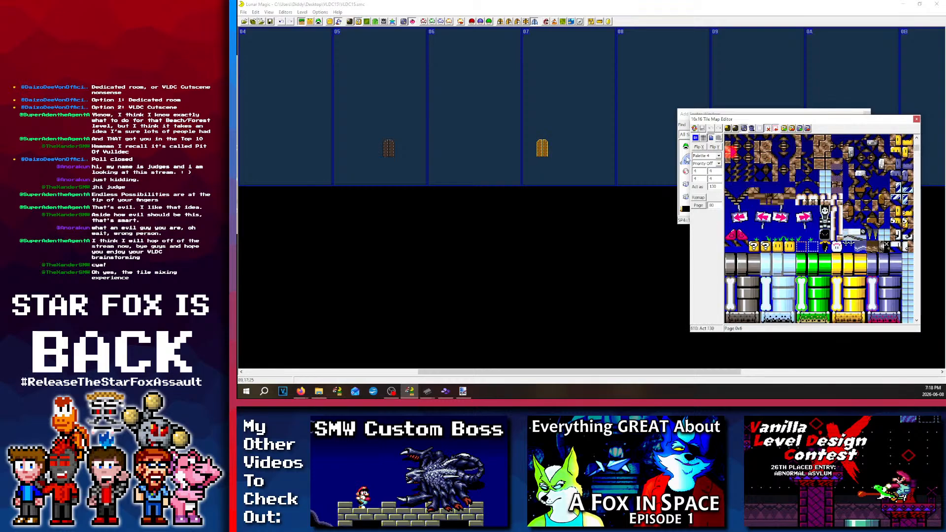
pyautogui.scroll(-1, 772, 182)
pyautogui.hscroll(-6, 589, 177)
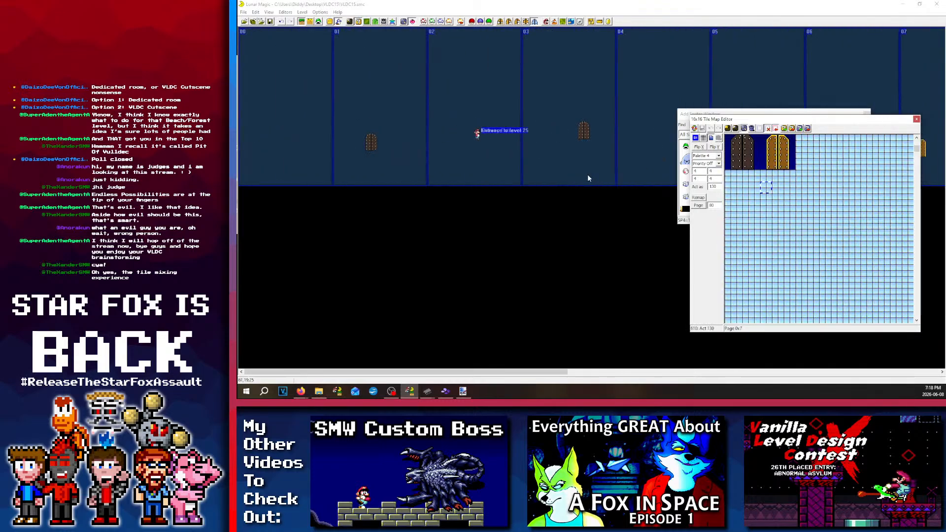
pyautogui.hscroll(-1, 588, 176)
pyautogui.hscroll(6, 587, 176)
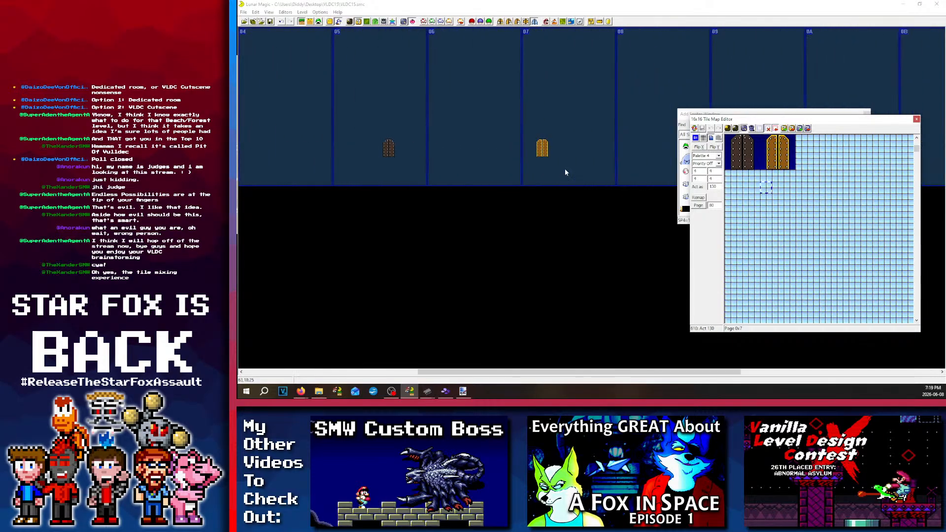
# Step: Undo the stray sprite edit above the dark door in screen 05 and save level 25 despite its undefined exits
pyautogui.hotkey('ctrl', 's')
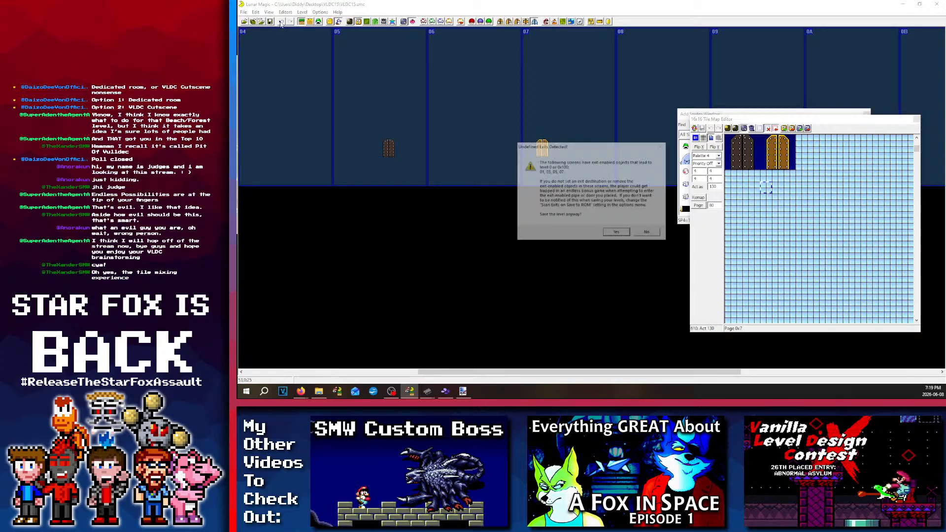
pyautogui.click(616, 232)
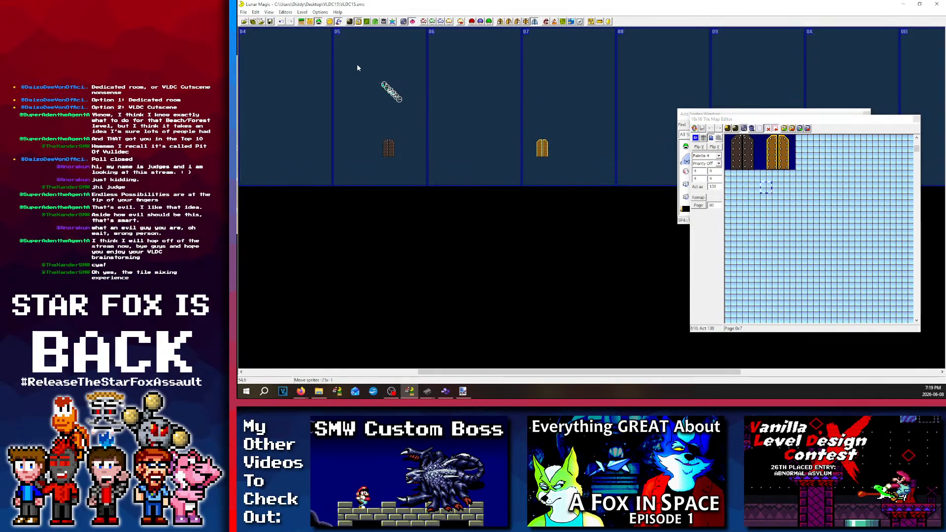
pyautogui.hotkey('ctrl', 'z')
pyautogui.hotkey('ctrl', 's')
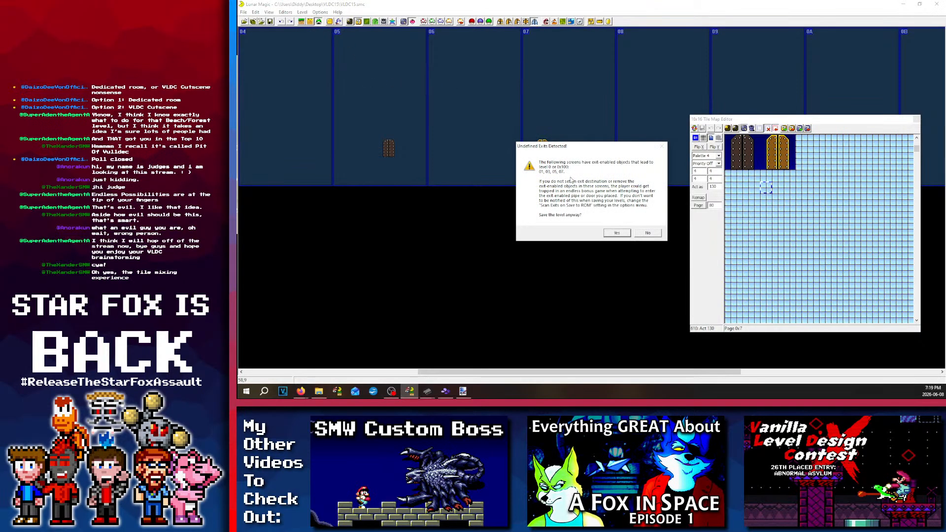
pyautogui.click(616, 232)
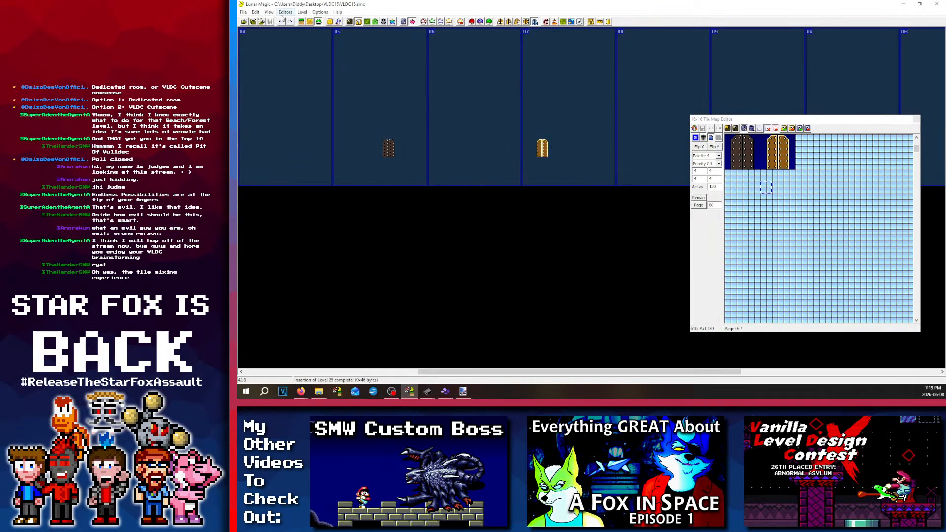
# Step: Review the ROM editing and save warning settings in the General Options, then close them without changes
pyautogui.click(267, 12)
pyautogui.click(269, 13)
pyautogui.click(320, 12)
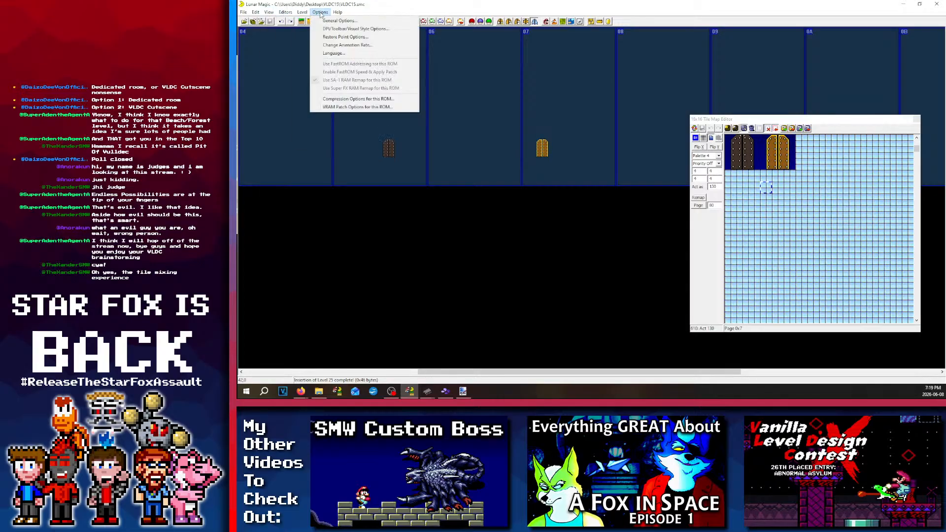
pyautogui.click(326, 20)
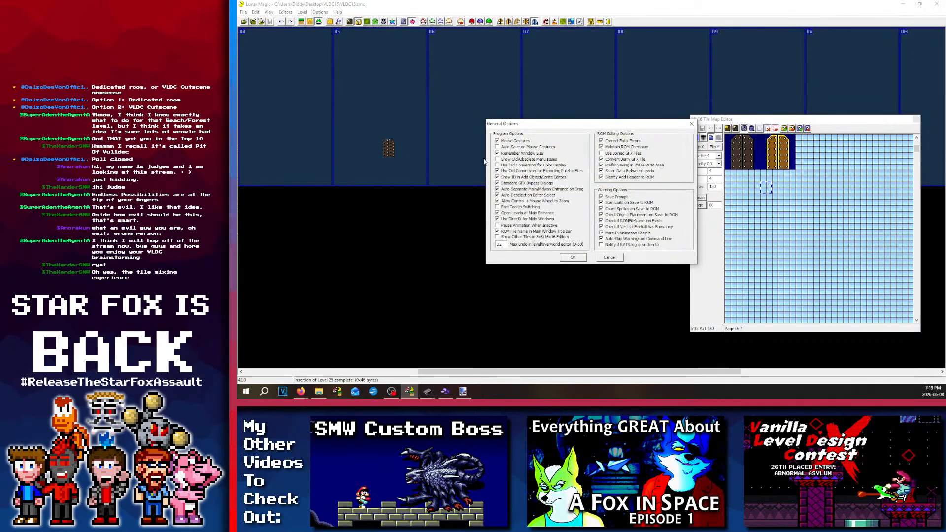
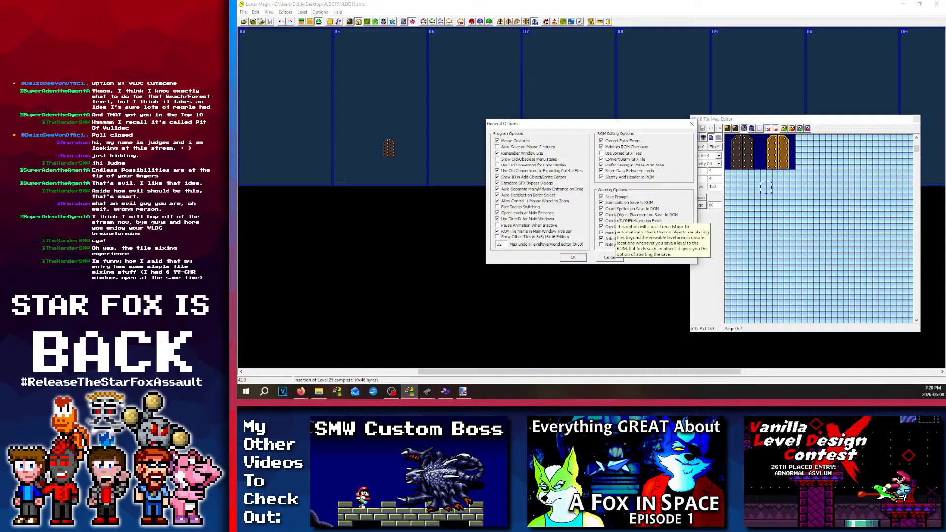
pyautogui.click(427, 392)
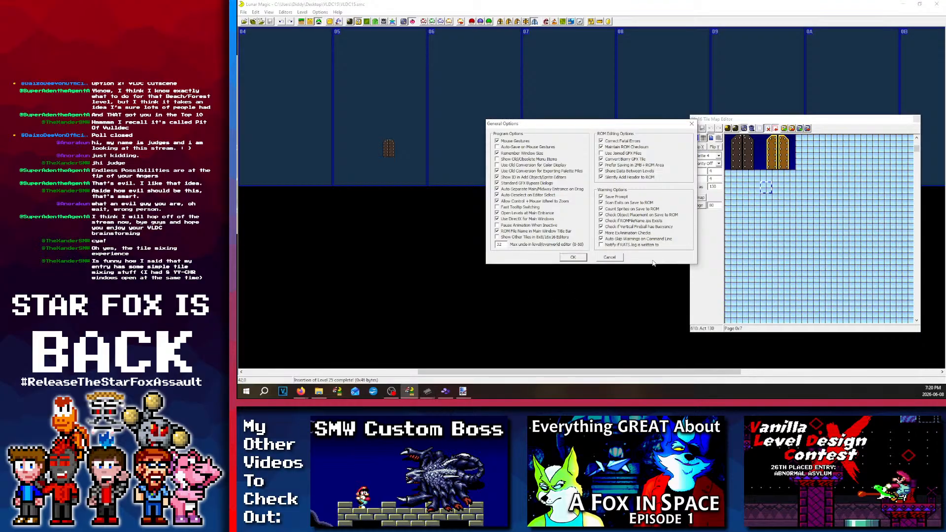
pyautogui.click(427, 391)
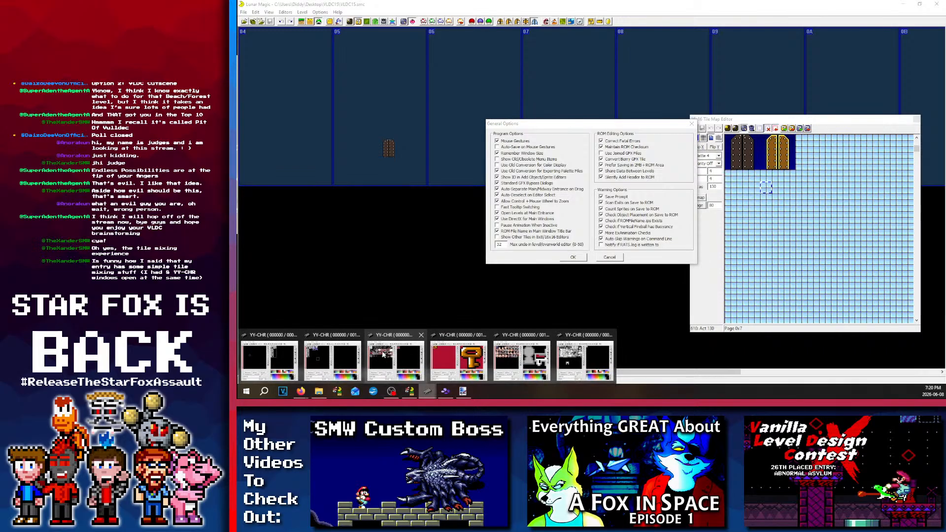
pyautogui.click(470, 286)
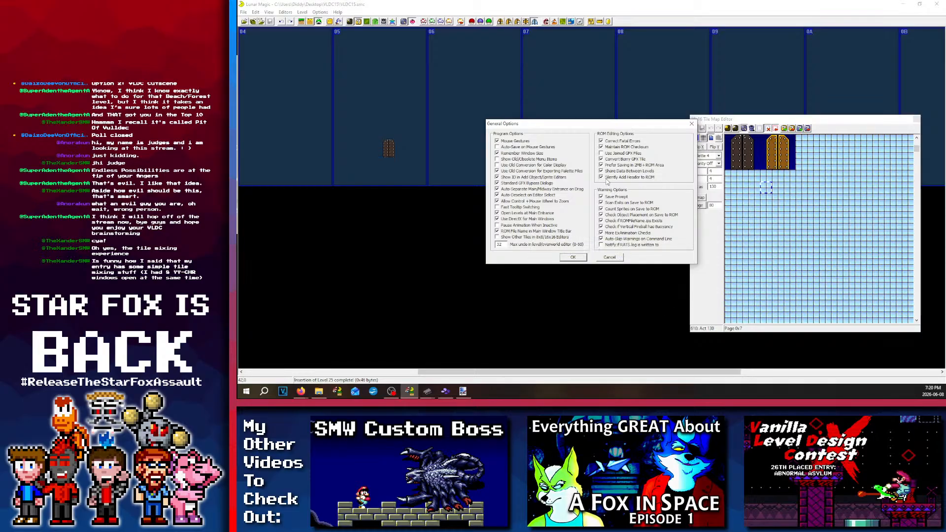
pyautogui.click(691, 124)
# Step: Enable Layer 1 editing and look over the doors placed along the level
pyautogui.hscroll(-5, 492, 224)
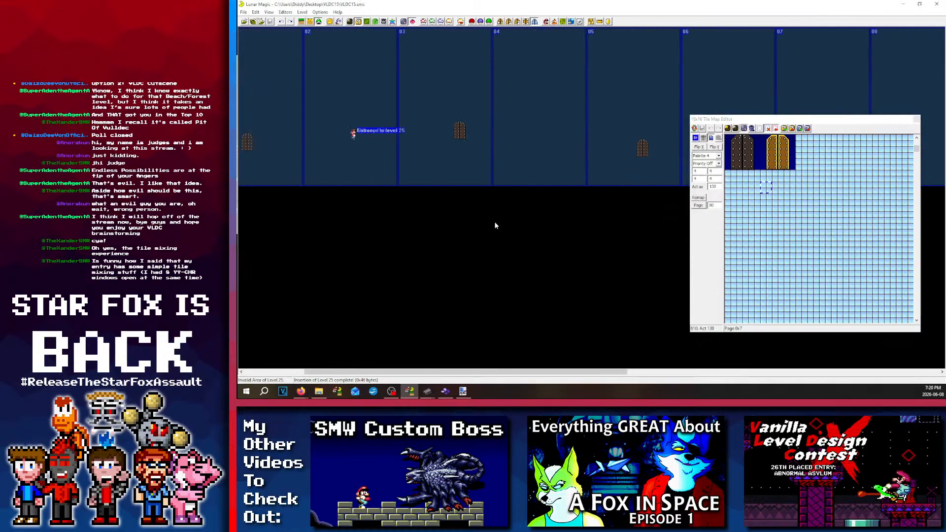
pyautogui.hscroll(6, 490, 217)
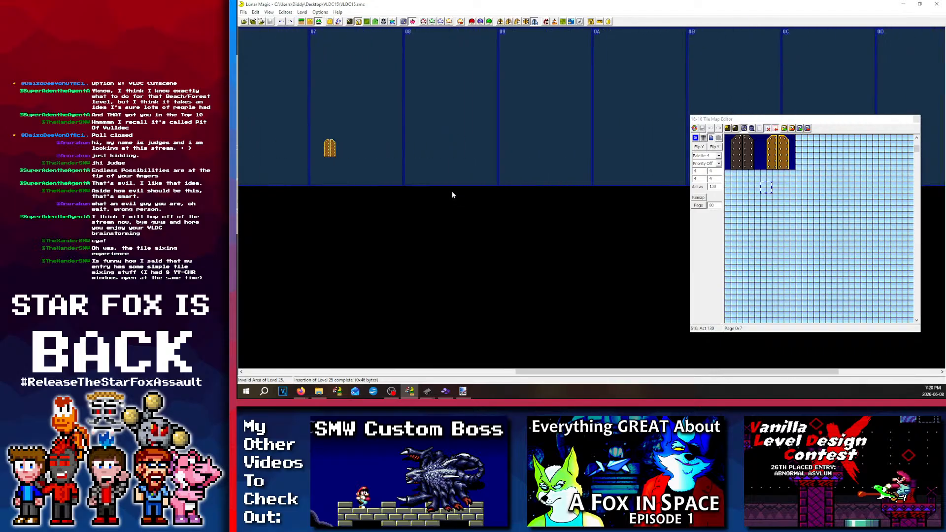
pyautogui.hscroll(-3, 480, 193)
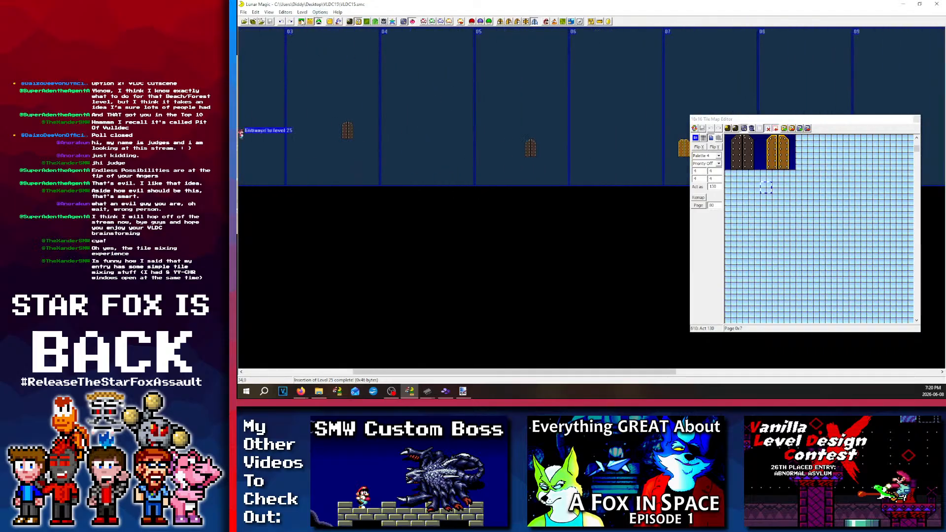
pyautogui.click(319, 22)
pyautogui.hscroll(-4, 585, 168)
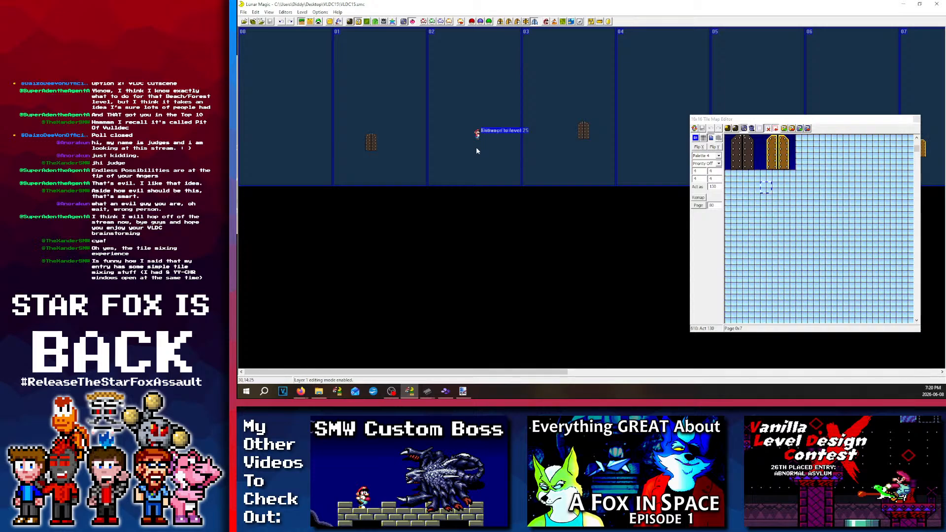
pyautogui.hscroll(4, 556, 148)
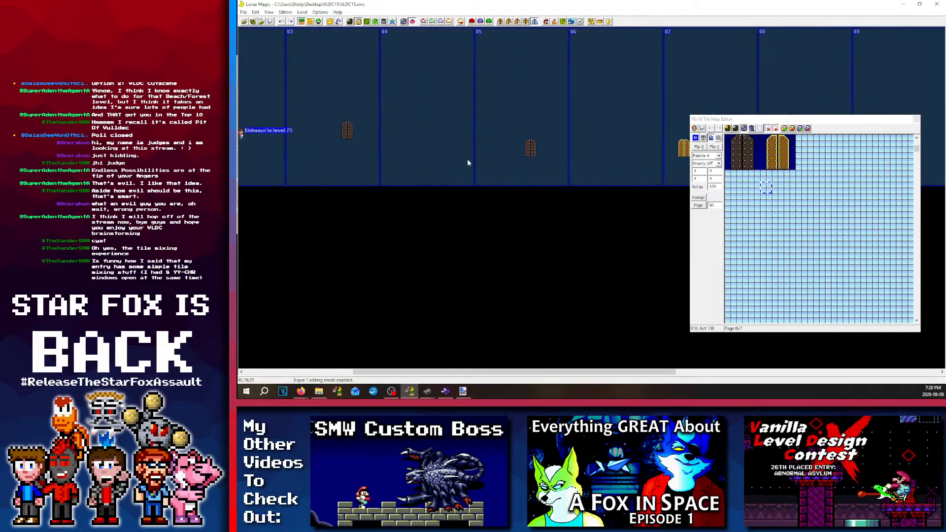
# Step: Place a Wood ledge on column object beneath the dark door in screen 01 and widen it into a platform
pyautogui.hscroll(-4, 467, 158)
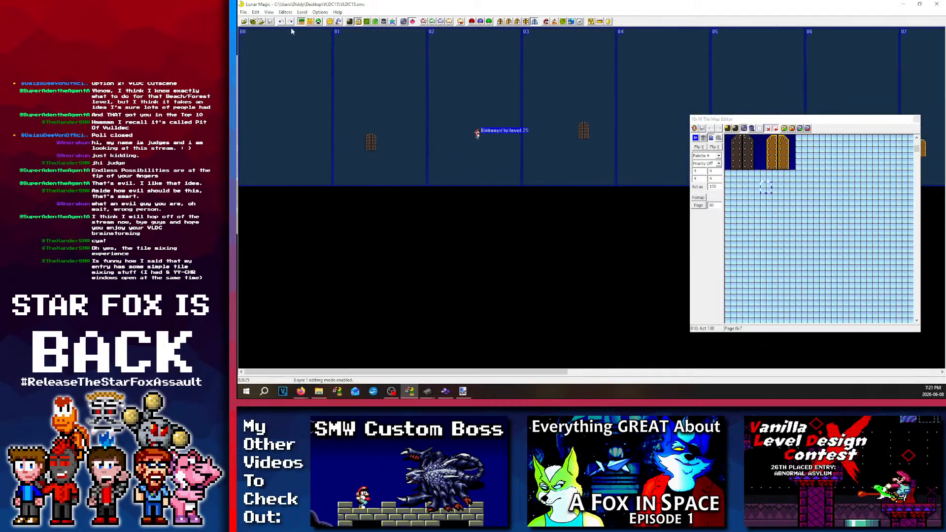
pyautogui.click(329, 22)
pyautogui.hscroll(3, 515, 121)
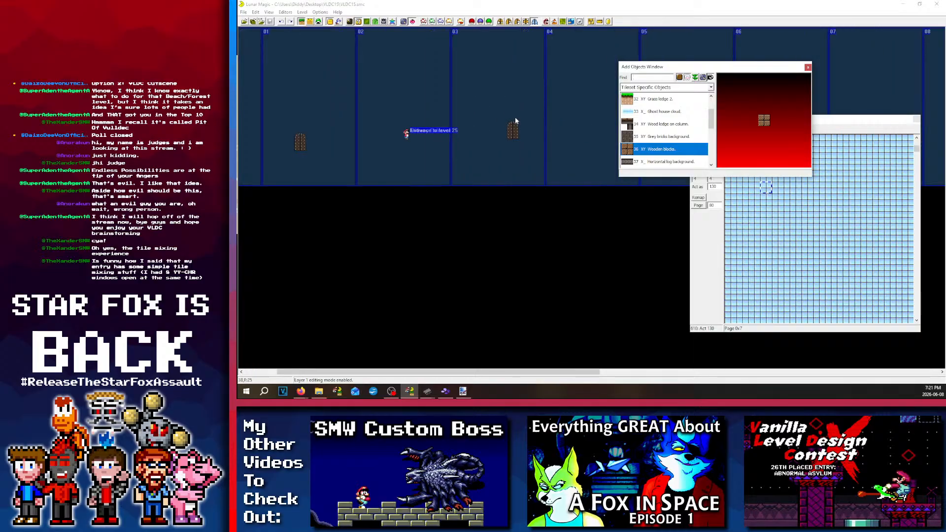
pyautogui.hscroll(5, 515, 121)
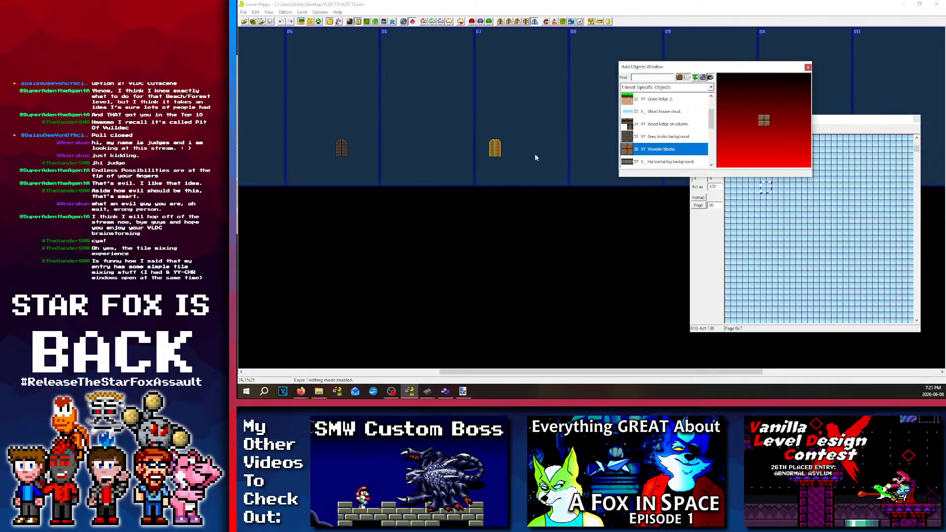
pyautogui.hscroll(1, 477, 131)
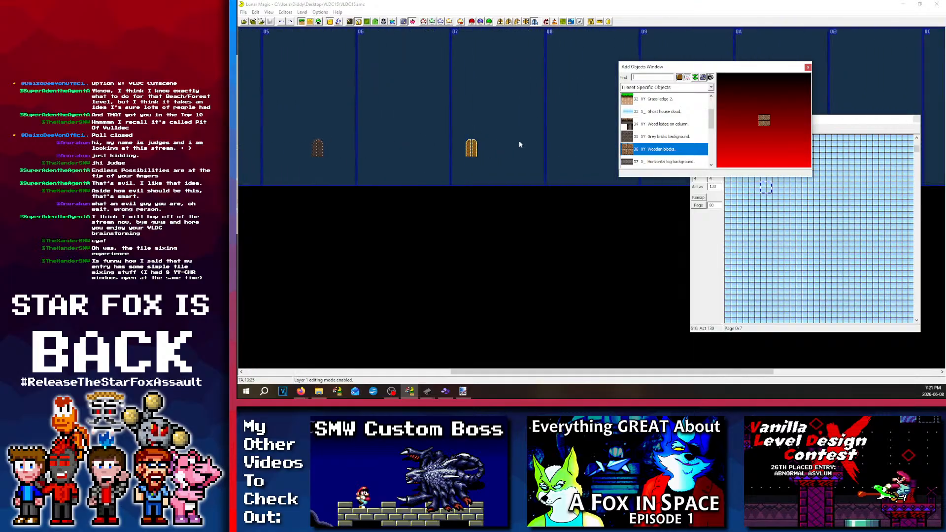
pyautogui.click(642, 136)
pyautogui.click(645, 124)
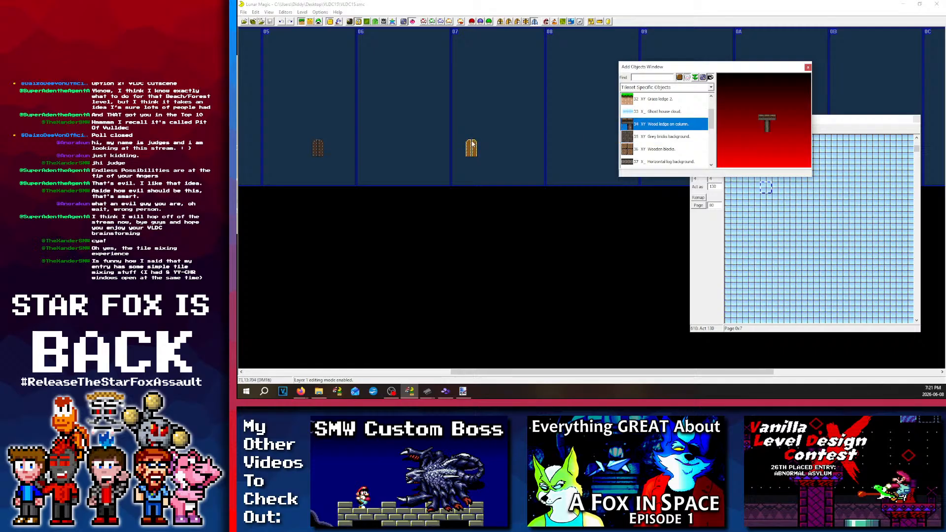
pyautogui.click(362, 113)
pyautogui.hscroll(-6, 360, 119)
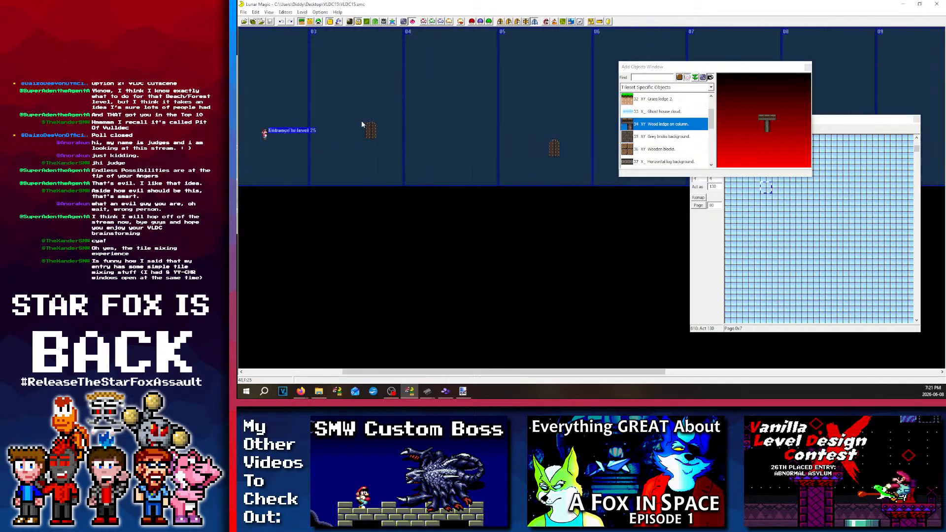
pyautogui.rightClick(354, 155)
pyautogui.moveTo(368, 154); pyautogui.dragTo(374, 153)
# Step: Replace the dark door in screen 03 with an exit-enabled vertical pipe from the Standard Objects
pyautogui.hscroll(1, 463, 137)
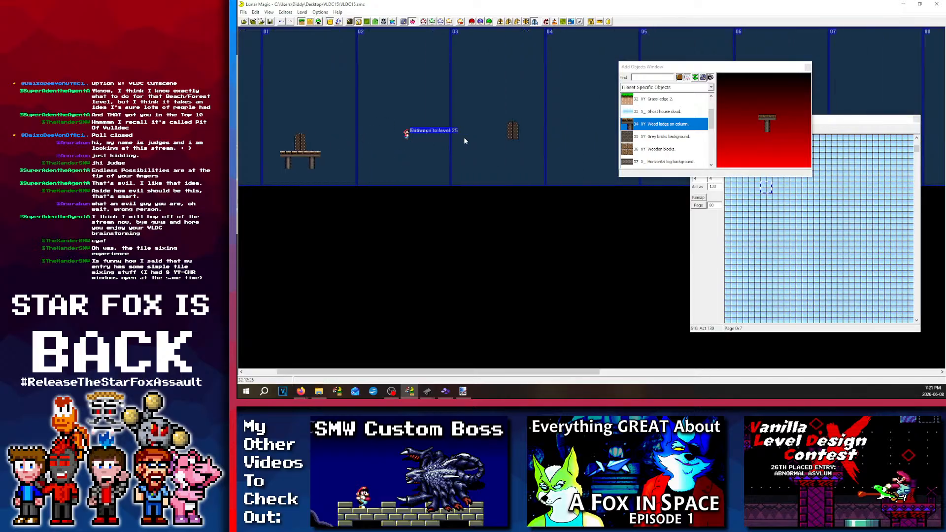
pyautogui.click(512, 130)
pyautogui.click(657, 87)
pyautogui.click(646, 99)
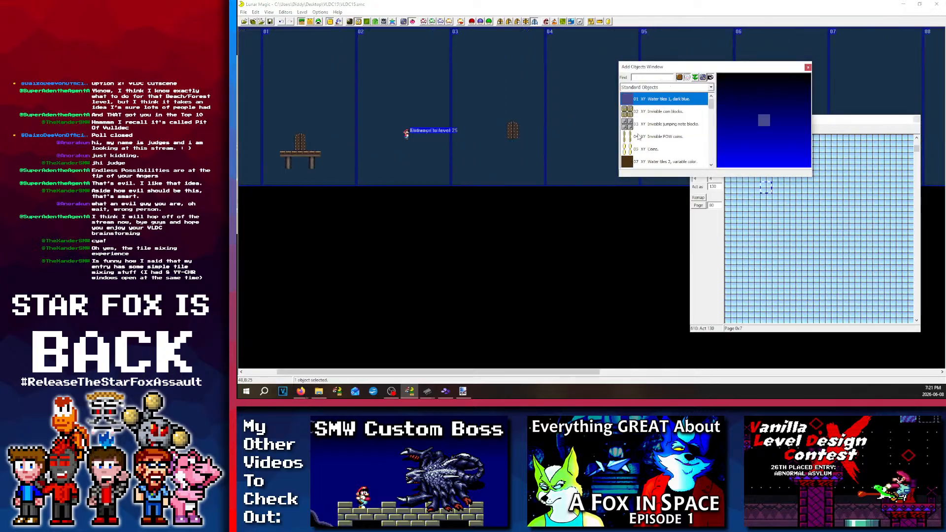
pyautogui.press('Down')
pyautogui.press('Down')
pyautogui.press('Down')
pyautogui.press('Down')
pyautogui.press('Down')
pyautogui.press('Down')
pyautogui.press('Down')
pyautogui.press('Down')
pyautogui.press('Down')
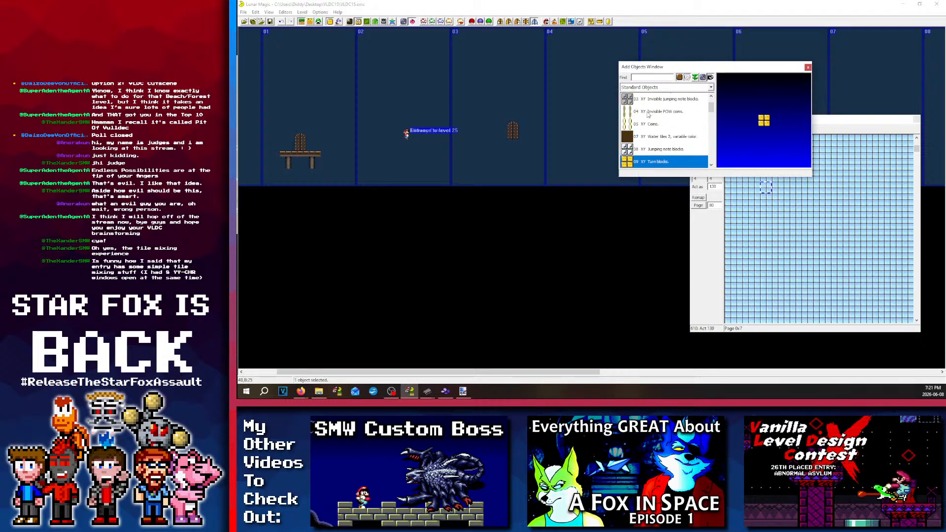
pyautogui.press('Down')
pyautogui.press('Down')
pyautogui.press('Down')
pyautogui.press('Down')
pyautogui.press('Down')
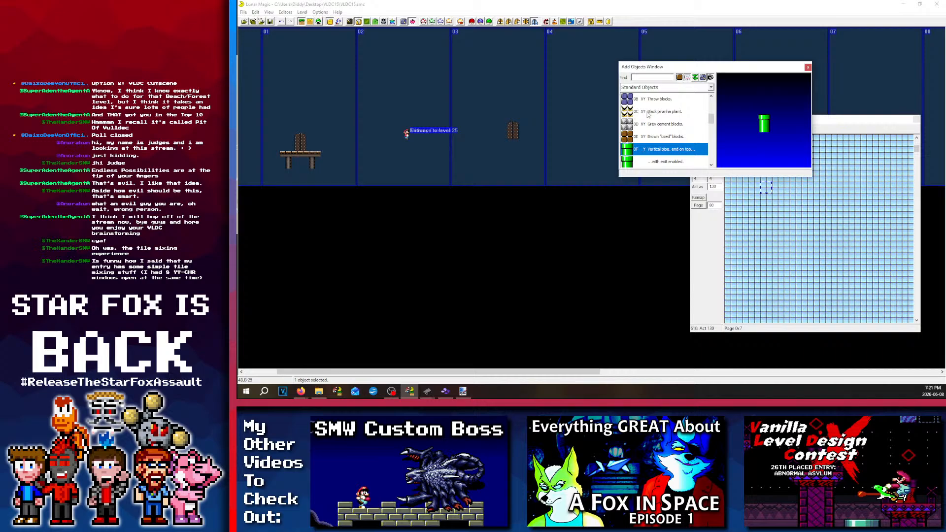
pyautogui.press('Up')
pyautogui.press('Down')
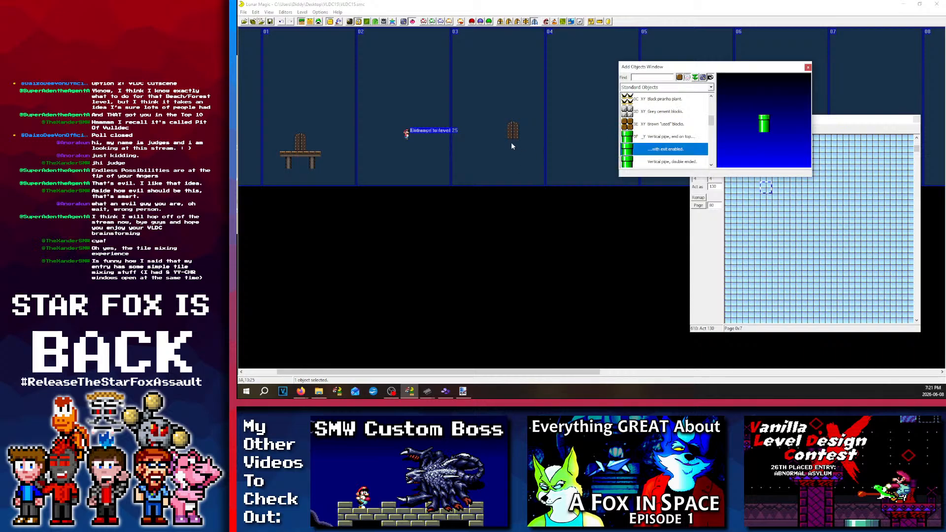
pyautogui.rightClick(511, 142)
pyautogui.moveTo(510, 148)
pyautogui.mouseDown()
pyautogui.moveTo(514, 138)
pyautogui.moveTo(506, 138)
pyautogui.mouseUp()
pyautogui.click(504, 145)
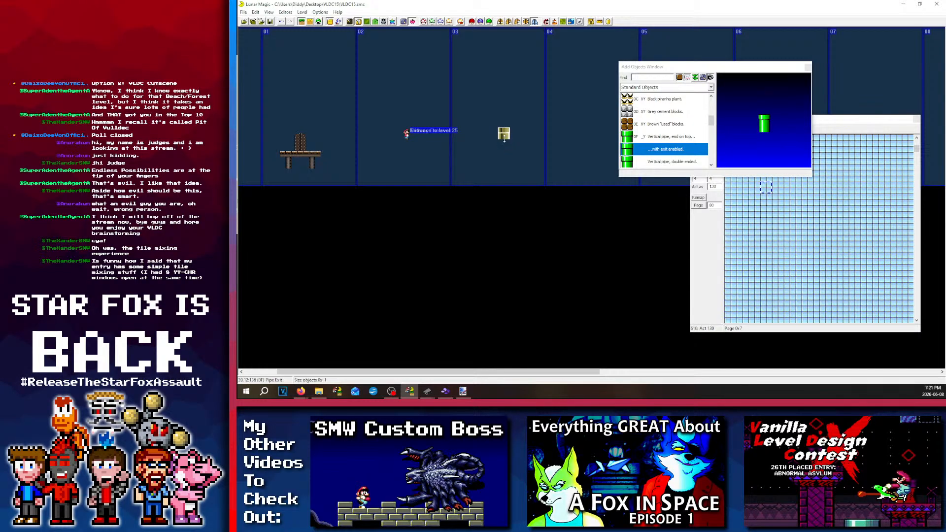
# Step: Copy the green vertical pipe tiles from Map16 page 1 to the row beneath the doors on page 7
pyautogui.click(836, 164)
pyautogui.scroll(4, 788, 161)
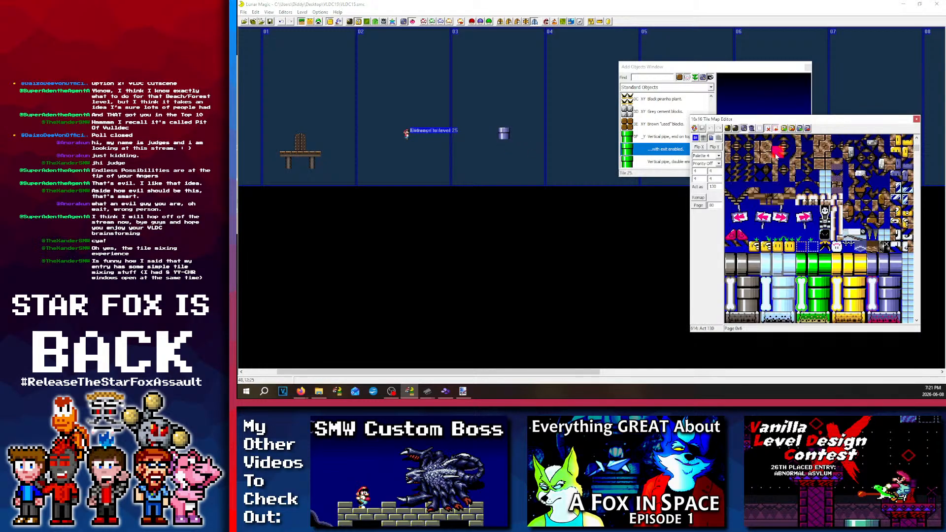
pyautogui.scroll(2, 857, 185)
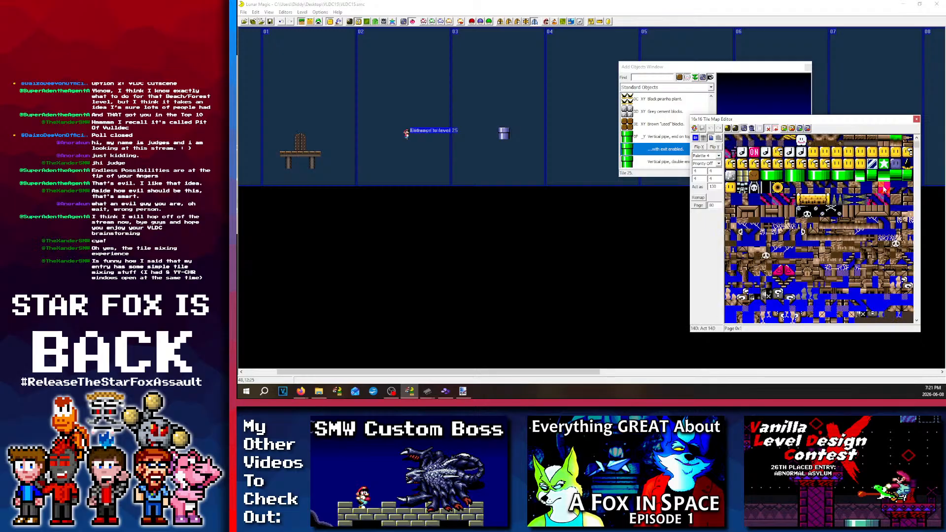
pyautogui.scroll(-4, 801, 200)
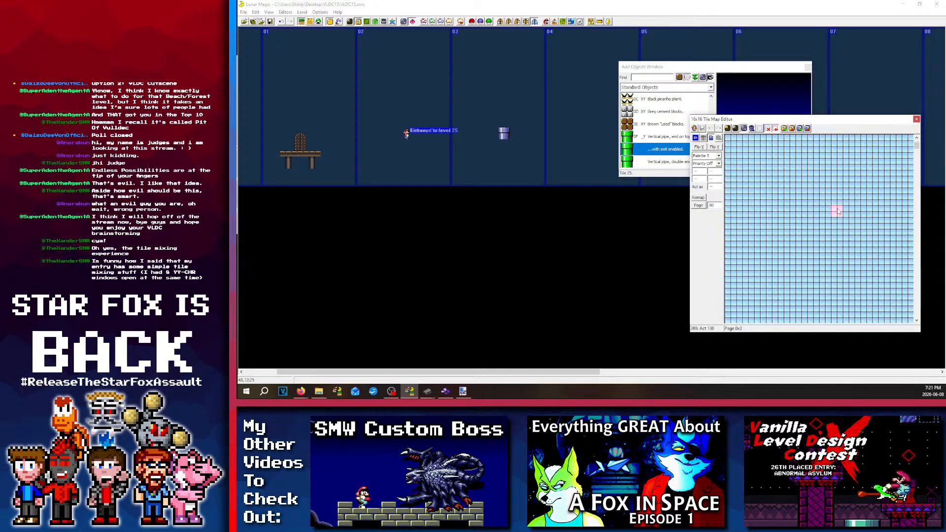
pyautogui.scroll(-2, 799, 200)
pyautogui.rightClick(731, 178)
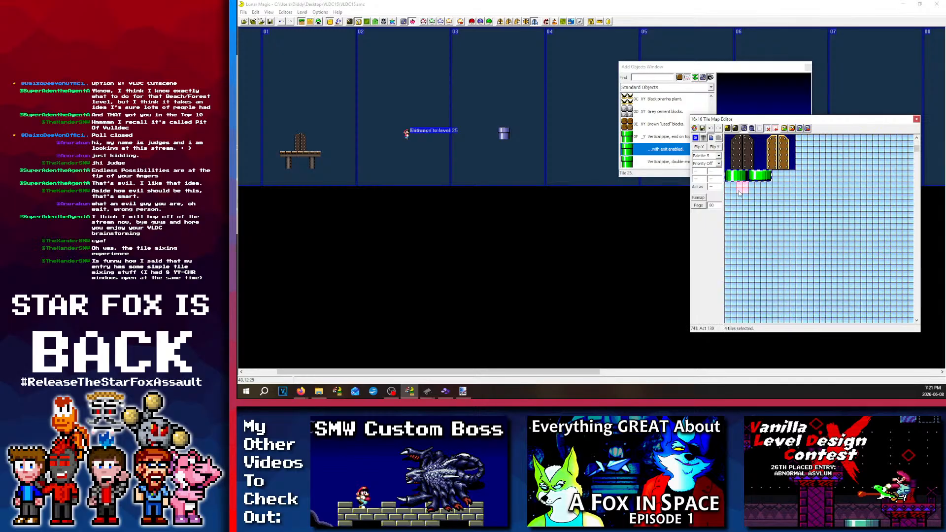
# Step: Arrange the copied green rim and body tiles on page 7 into a pipe four tiles wide and two tiles high
pyautogui.moveTo(740, 177)
pyautogui.mouseDown()
pyautogui.moveTo(734, 200)
pyautogui.moveTo(736, 190)
pyautogui.moveTo(765, 180)
pyautogui.moveTo(752, 177)
pyautogui.mouseUp()
pyautogui.click(754, 186)
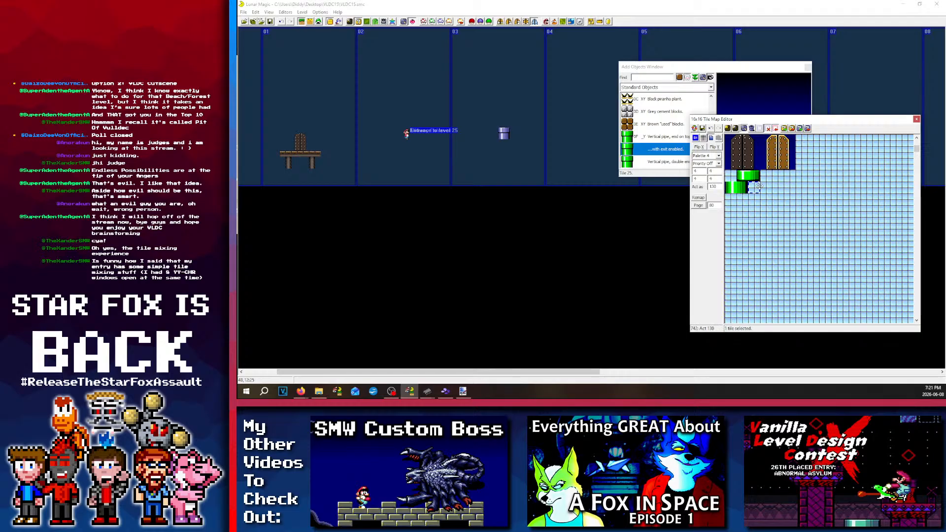
pyautogui.click(729, 129)
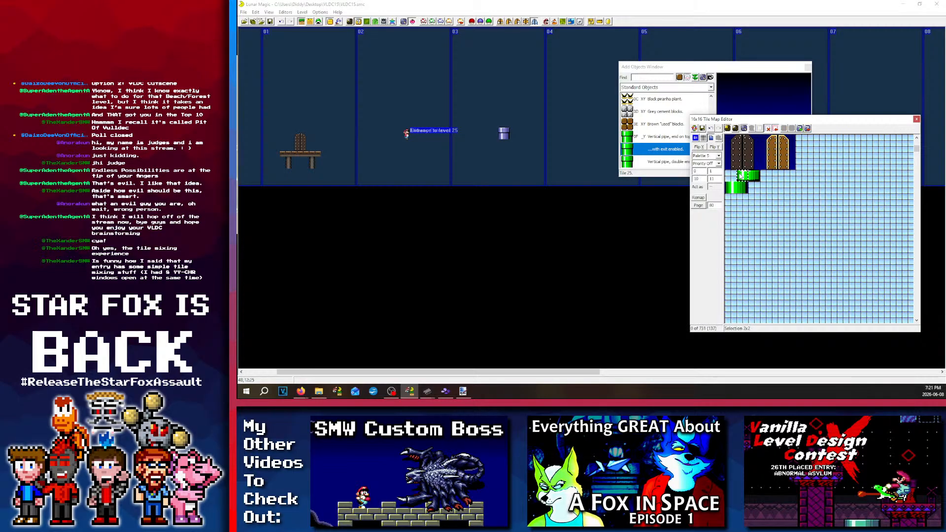
pyautogui.moveTo(739, 173); pyautogui.dragTo(757, 179)
pyautogui.rightClick(729, 176)
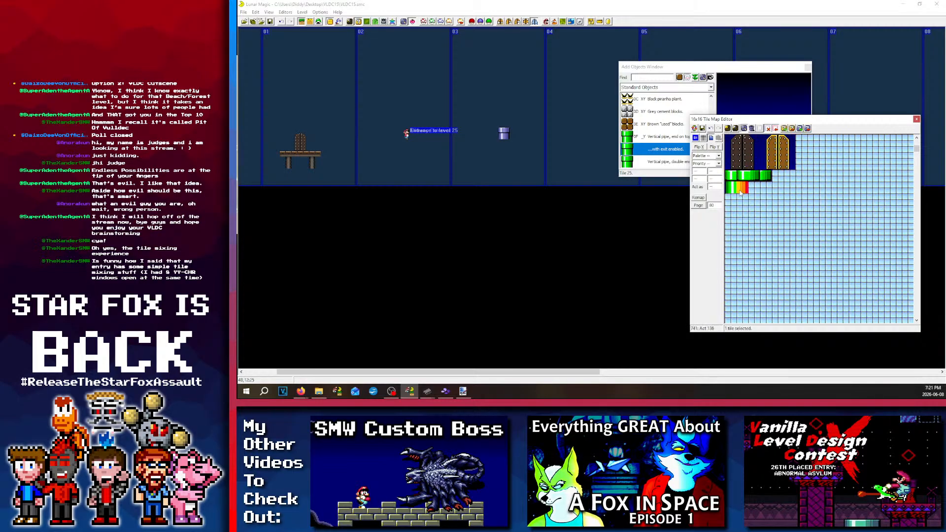
pyautogui.moveTo(740, 192); pyautogui.dragTo(732, 189)
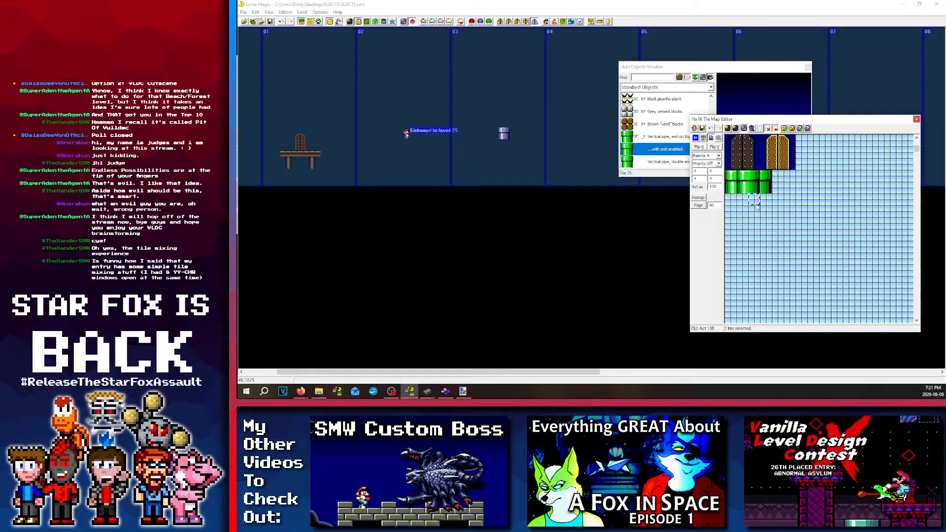
# Step: Edit the wide pipe's rim in 8x8 mode so the inner tiles form one continuous top edge
pyautogui.click(735, 128)
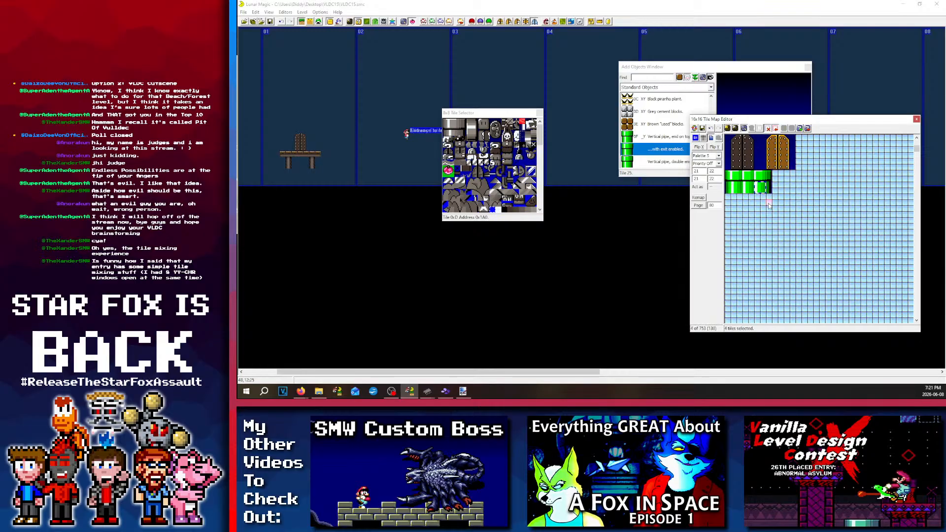
pyautogui.click(744, 178)
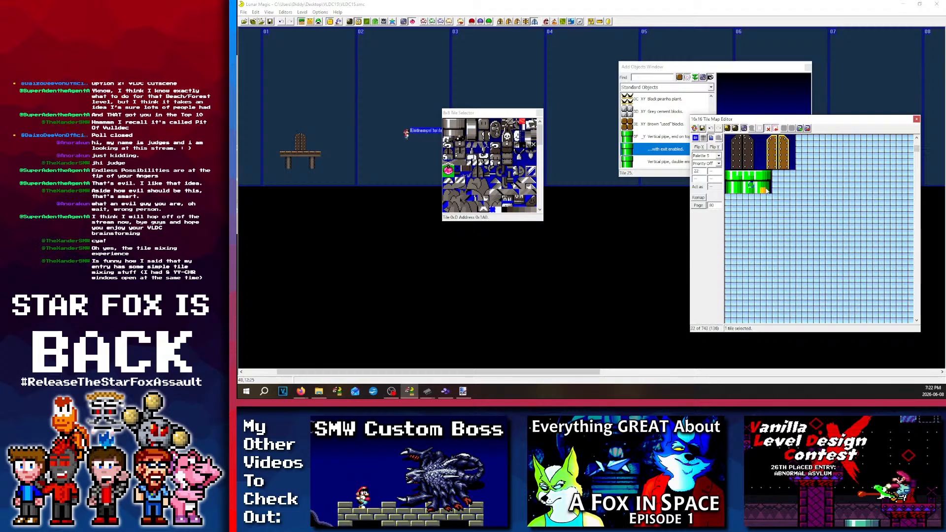
pyautogui.click(733, 179)
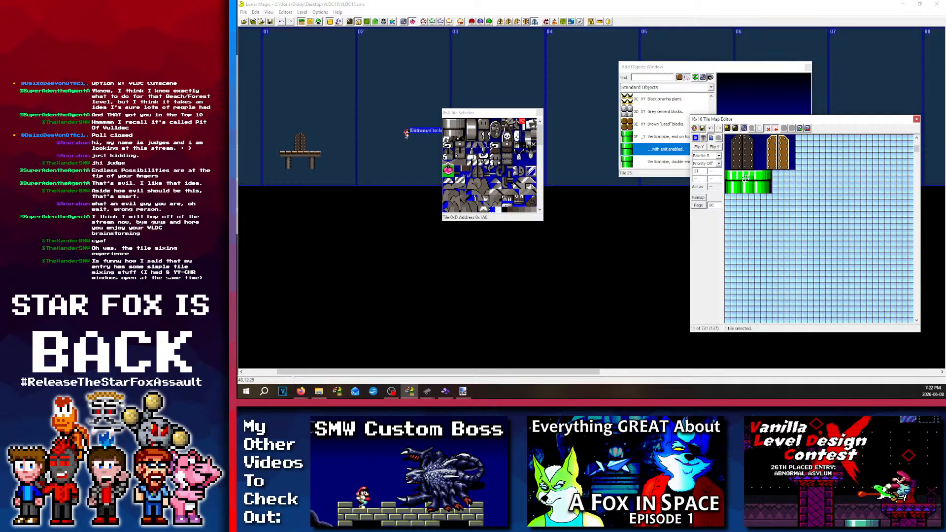
# Step: Rework the wide pipe's body with 8x8 tiles so its middle is filled in without inner seams
pyautogui.click(762, 190)
pyautogui.click(496, 163)
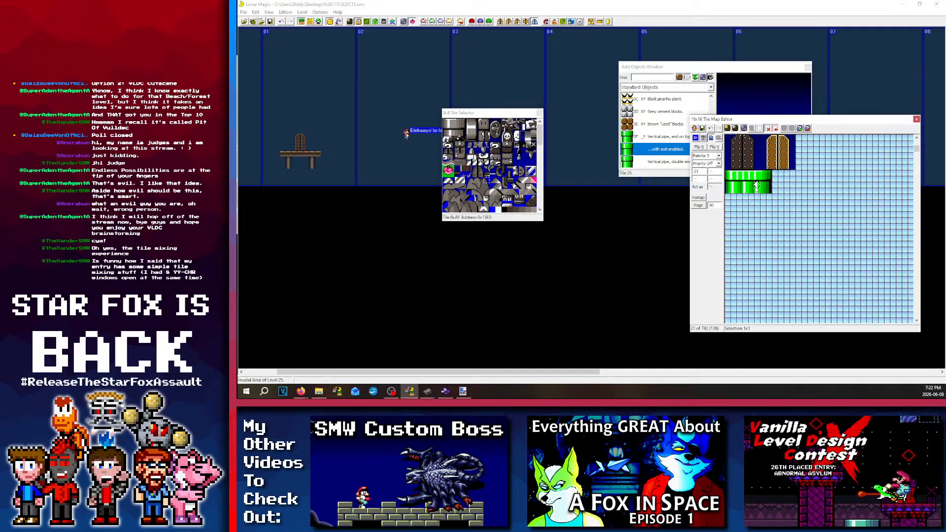
pyautogui.click(757, 185)
pyautogui.click(527, 210)
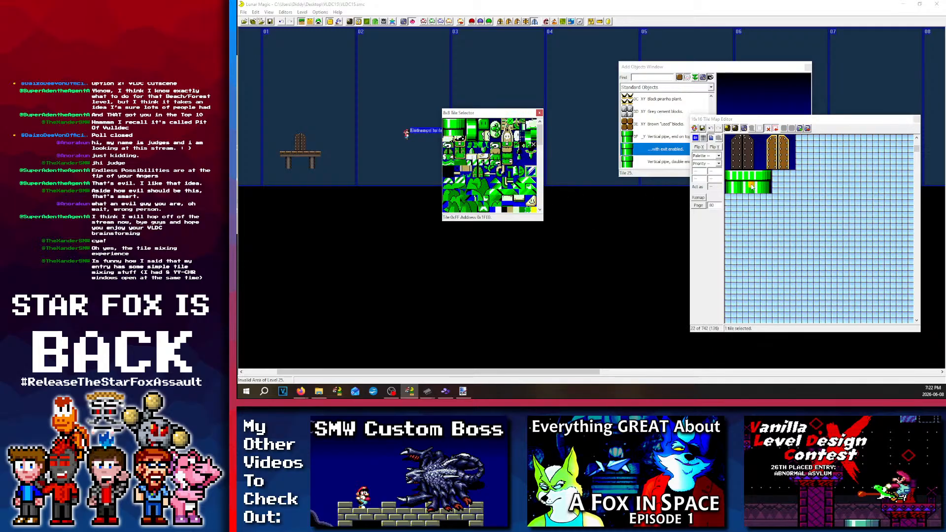
pyautogui.click(741, 186)
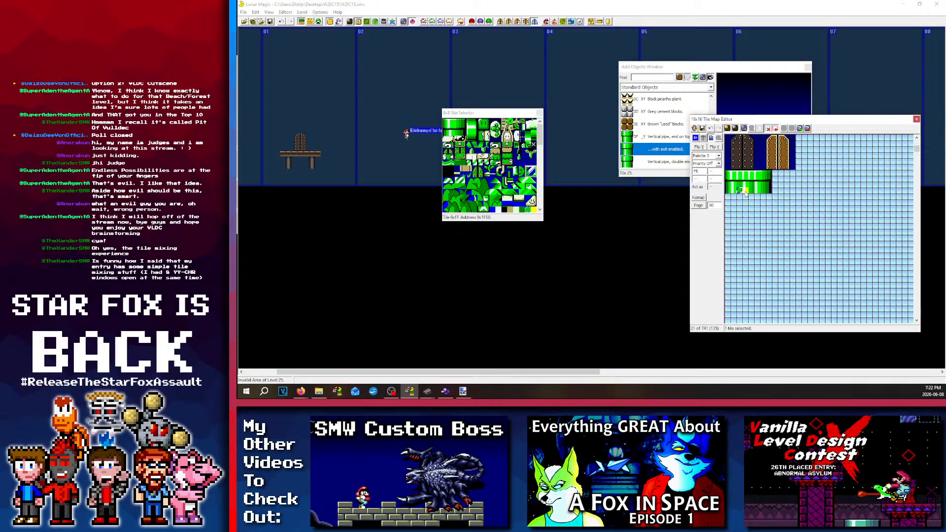
pyautogui.click(733, 197)
pyautogui.click(525, 211)
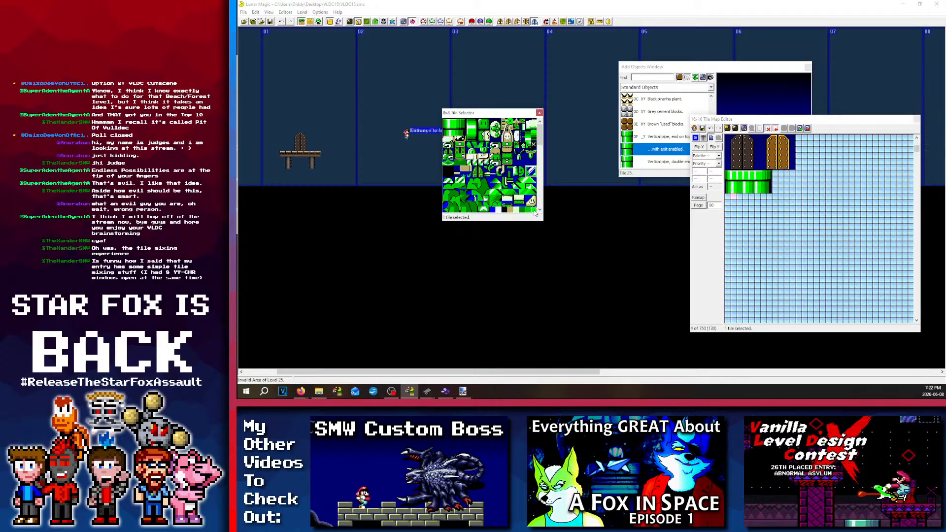
pyautogui.click(741, 186)
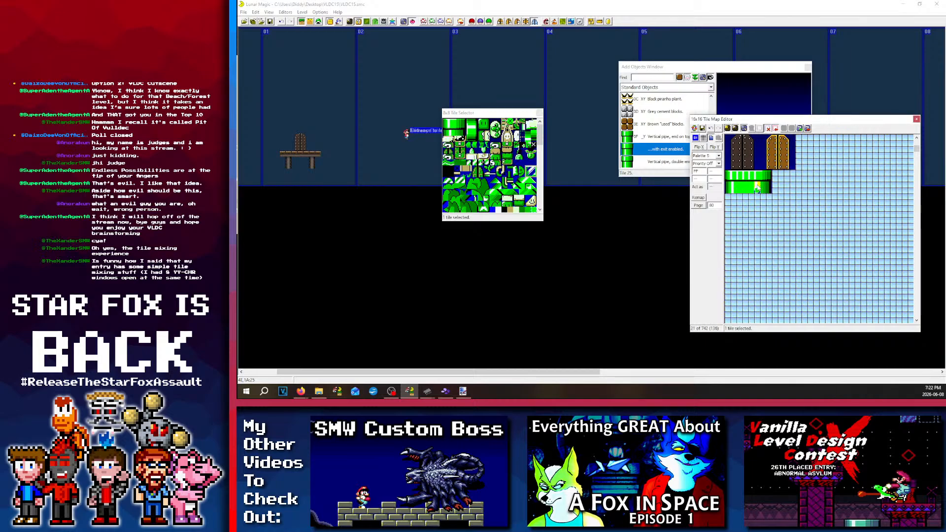
pyautogui.click(775, 190)
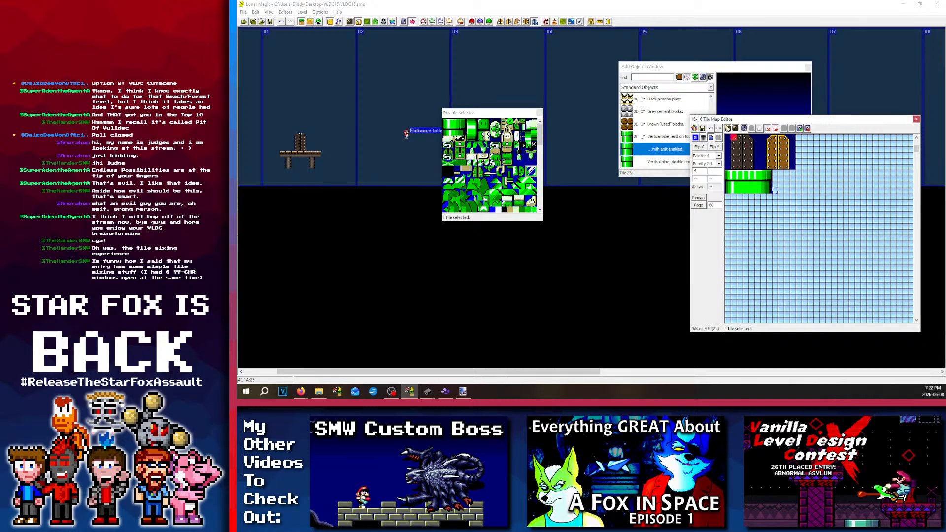
# Step: Return to 16x16 editing, assign Palette 7 to the whole wide pipe and save the Map16 data to the ROM
pyautogui.click(726, 128)
pyautogui.moveTo(726, 171); pyautogui.dragTo(769, 192)
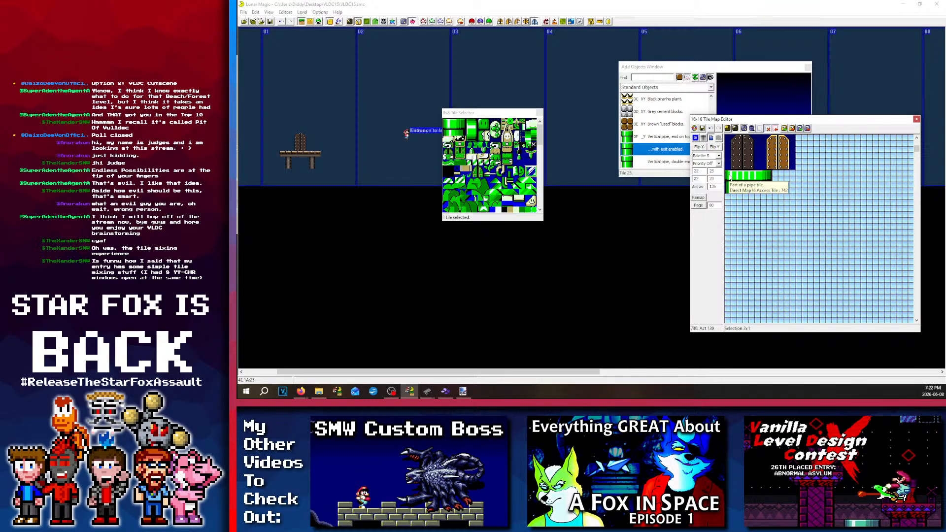
pyautogui.click(718, 155)
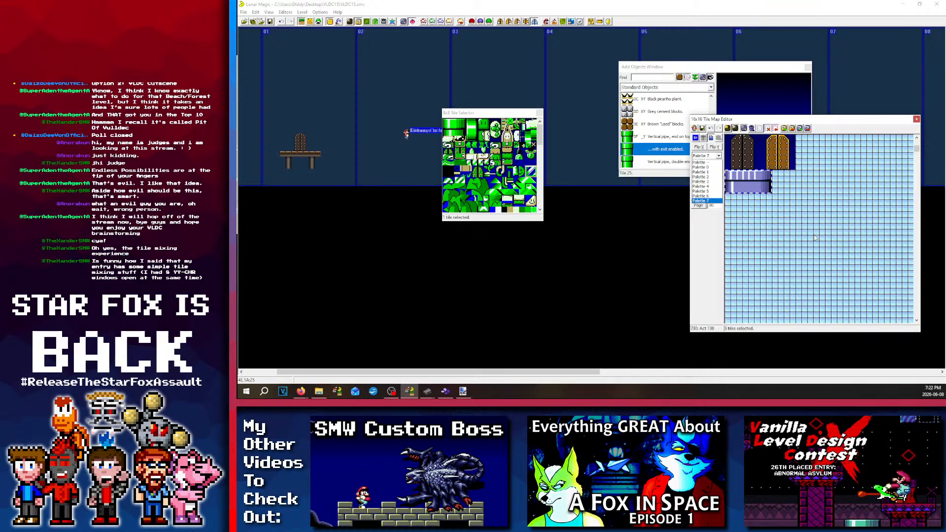
pyautogui.click(700, 201)
pyautogui.click(702, 128)
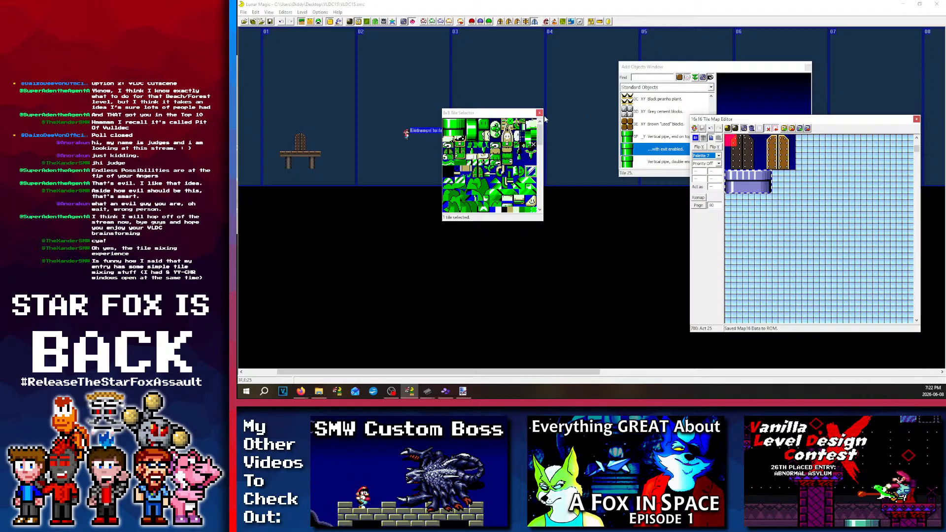
# Step: Select the wide pipe's tiles on the Map16 page and move the 8x8 Tile Selector away from the level's small pipe
pyautogui.click(745, 177)
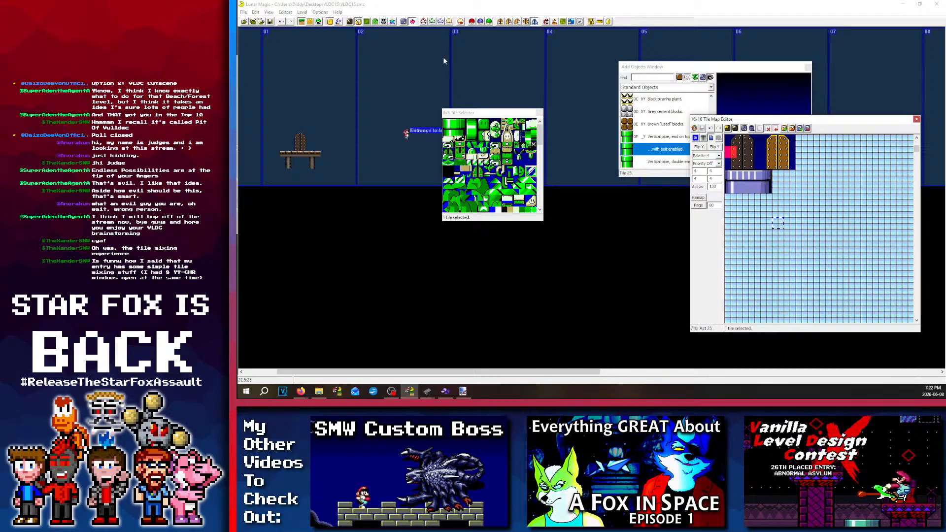
pyautogui.moveTo(766, 187); pyautogui.dragTo(740, 181)
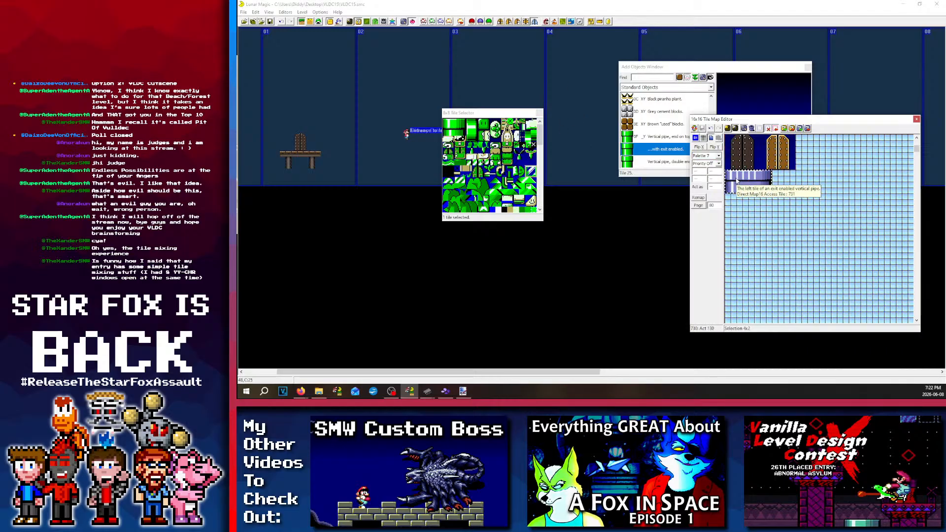
pyautogui.moveTo(520, 113); pyautogui.dragTo(527, 207)
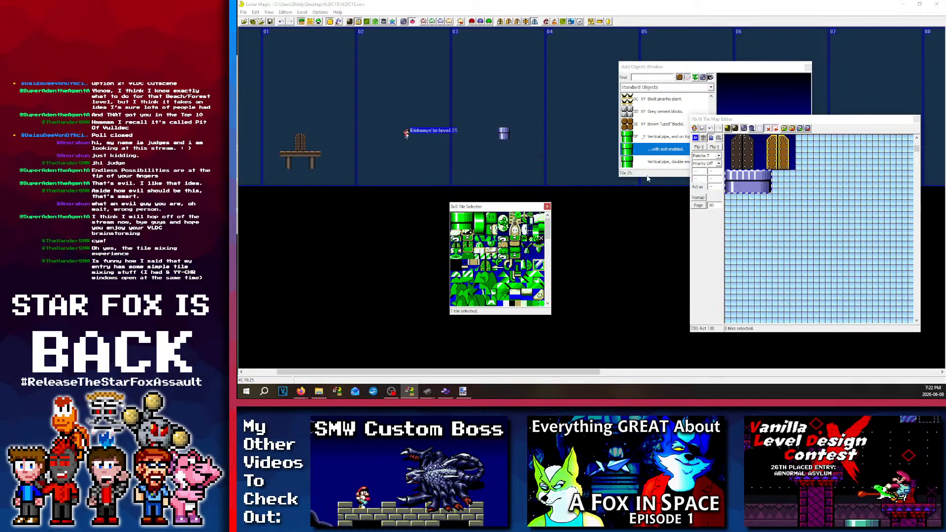
pyautogui.click(765, 210)
pyautogui.moveTo(754, 178); pyautogui.dragTo(728, 177)
pyautogui.rightClick(394, 124)
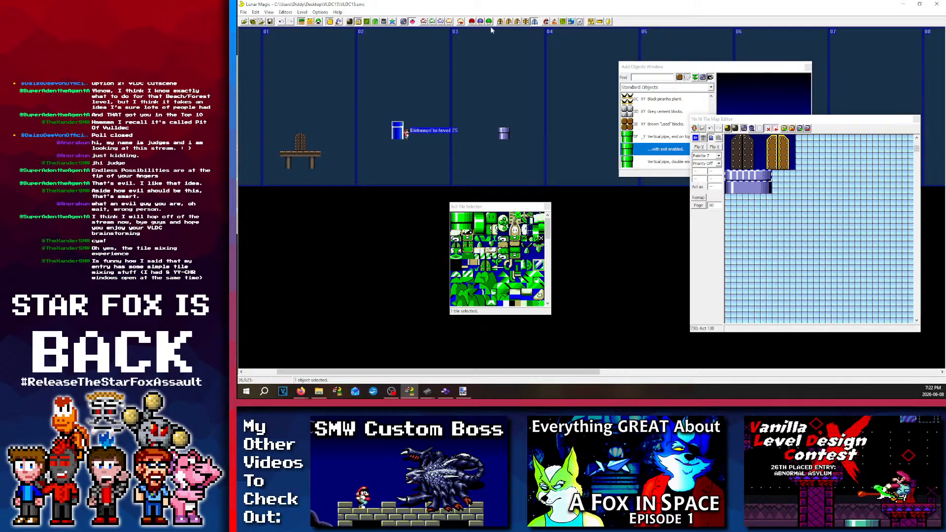
pyautogui.click(534, 23)
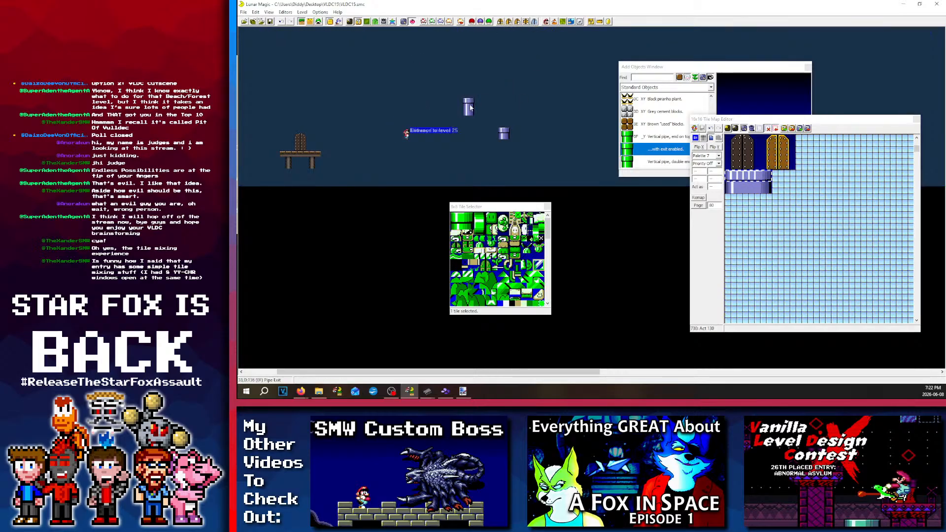
pyautogui.click(532, 23)
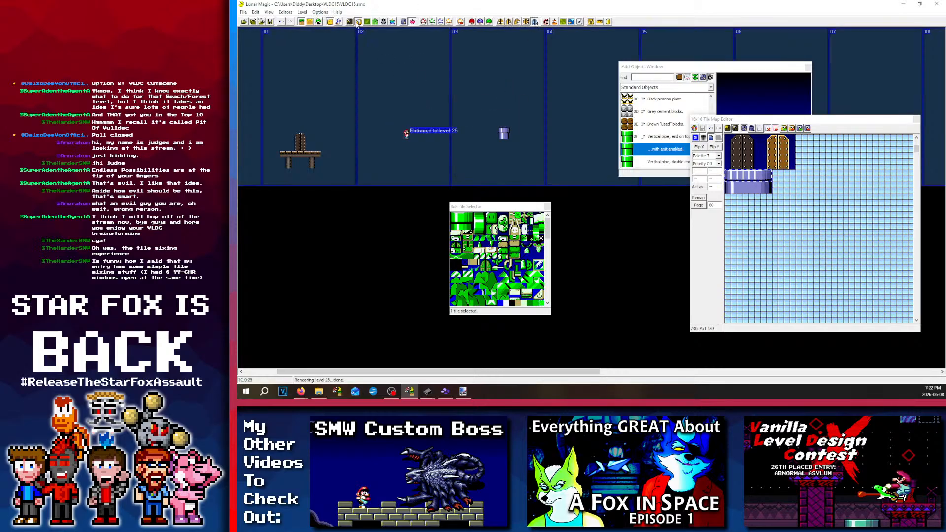
# Step: Close the object list, remove the small pipe in screen 03 and place the wide pipe's four-tile rim in its area
pyautogui.click(330, 21)
pyautogui.rightClick(482, 125)
pyautogui.click(508, 138)
pyautogui.moveTo(482, 126); pyautogui.dragTo(501, 153)
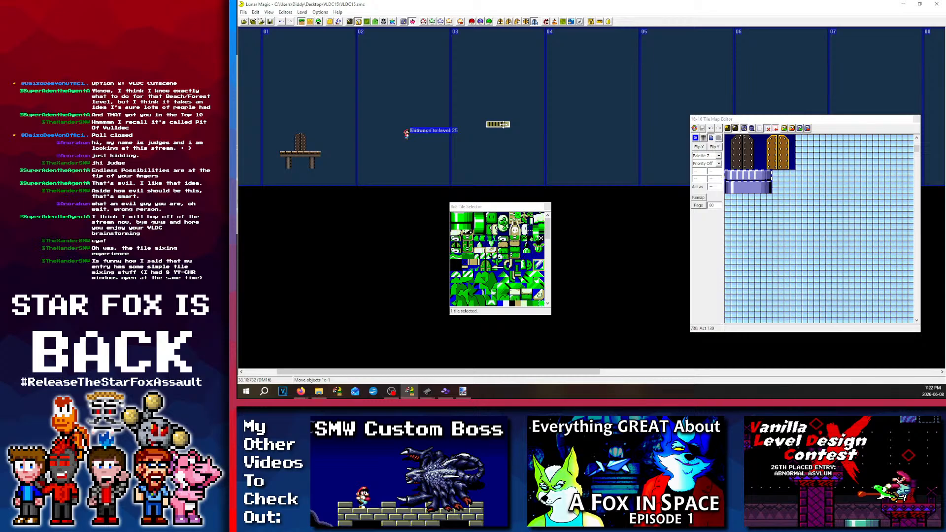
# Step: Place the wide pipe's body tiles above the rim and stretch them upward into a tall pipe hanging in screen 03
pyautogui.click(790, 176)
pyautogui.moveTo(773, 192); pyautogui.dragTo(770, 190)
pyautogui.rightClick(495, 113)
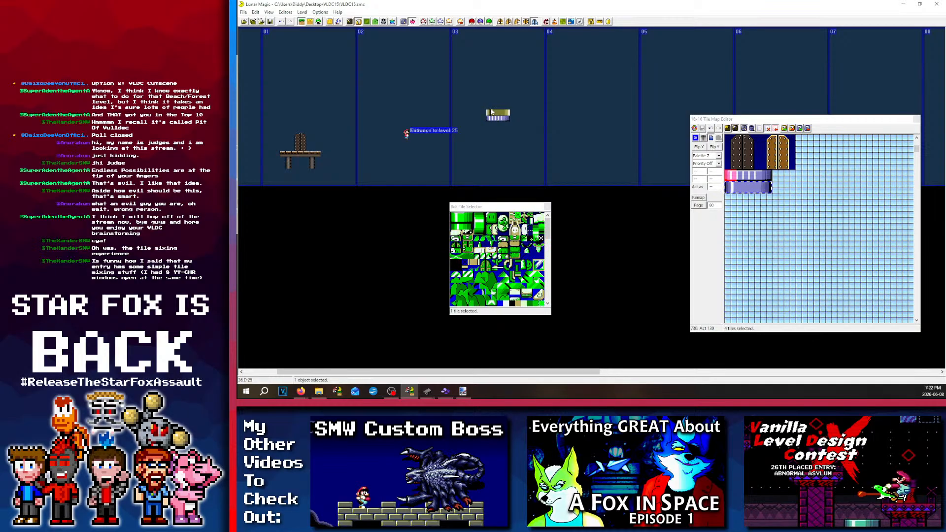
pyautogui.moveTo(491, 111); pyautogui.dragTo(494, 51)
pyautogui.moveTo(524, 77); pyautogui.dragTo(527, 84)
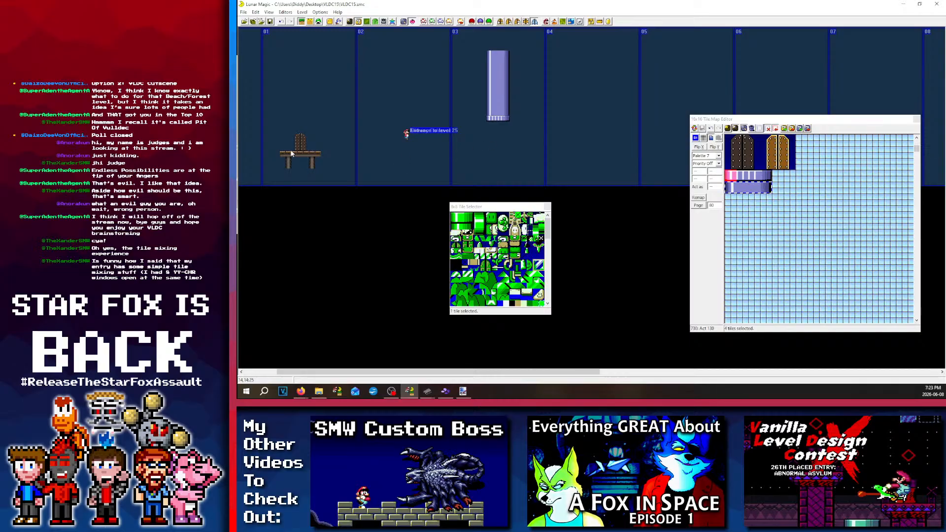
# Step: Move the separate door in screen 05 a few tiles left and two tiles down
pyautogui.scroll(-3, 356, 140)
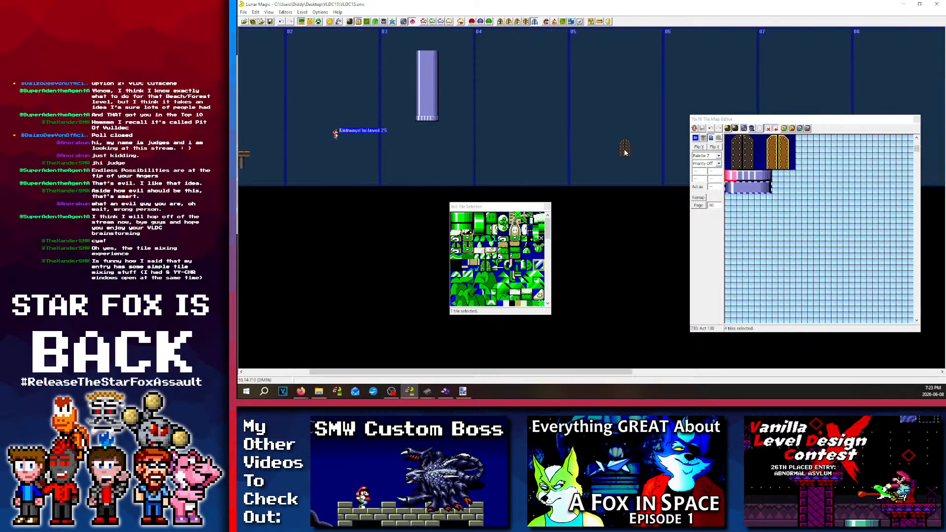
pyautogui.moveTo(624, 152); pyautogui.dragTo(600, 160)
pyautogui.scroll(5, 597, 132)
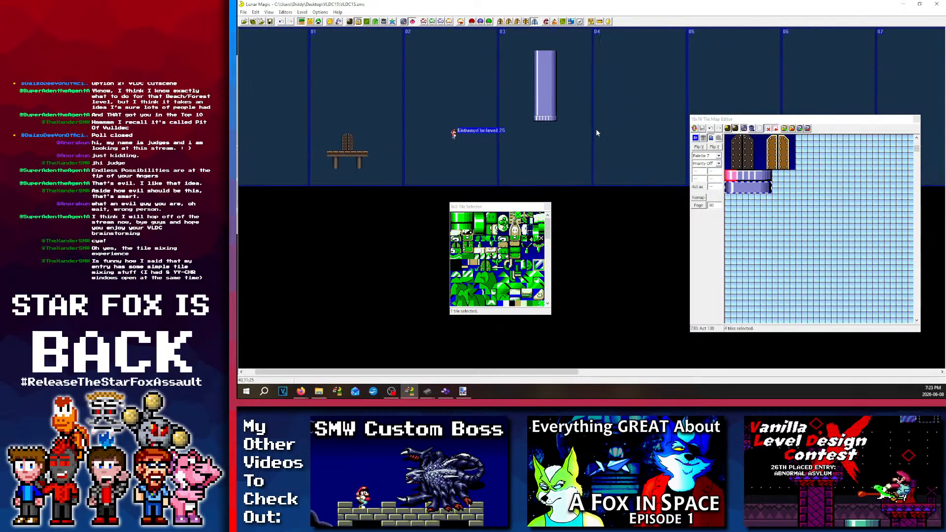
# Step: Extend the door ledge's columns to the ground and place a copy, narrowed to a single column, under Mario's entrance
pyautogui.click(360, 167)
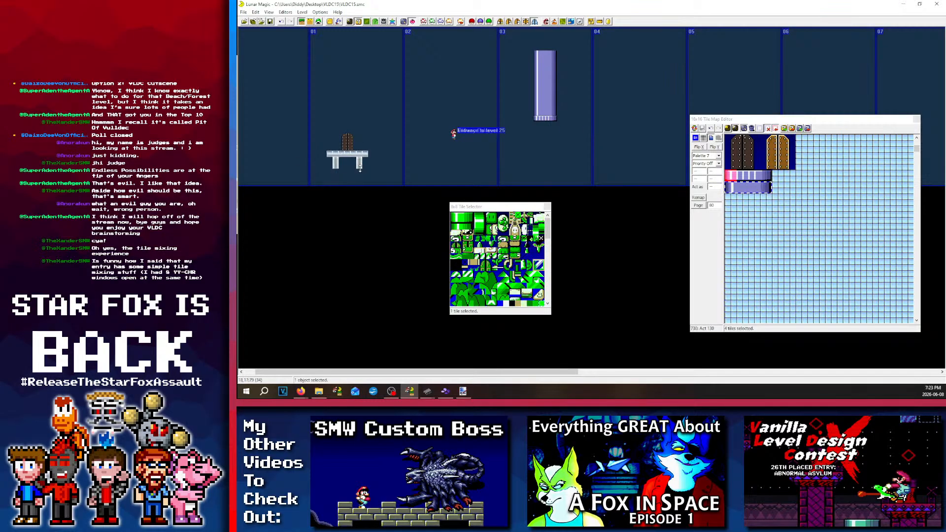
pyautogui.hotkey('ctrl', 'v')
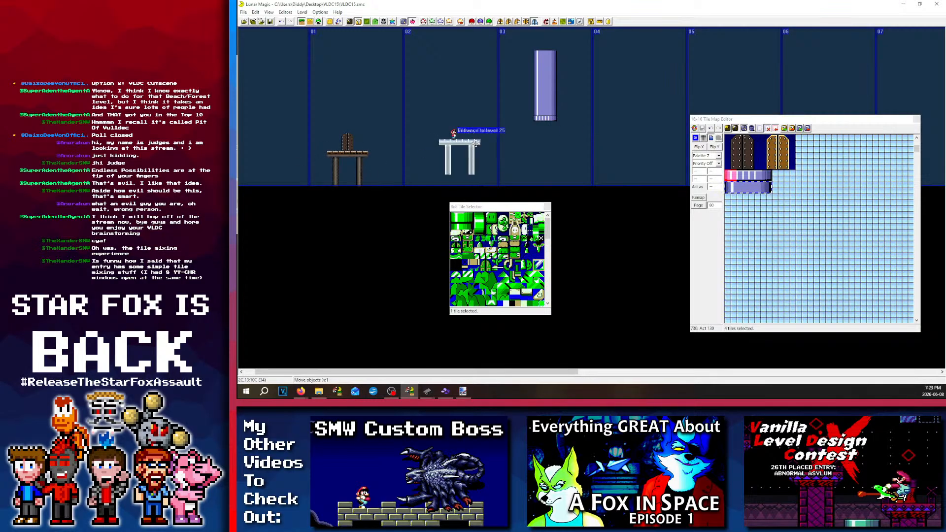
pyautogui.moveTo(476, 148); pyautogui.dragTo(454, 184)
pyautogui.click(475, 171)
# Step: Copy the single-column ledge to the start of screen 03, lower down, and widen it until it reaches screen 04
pyautogui.moveTo(483, 167); pyautogui.dragTo(414, 159, button='middle')
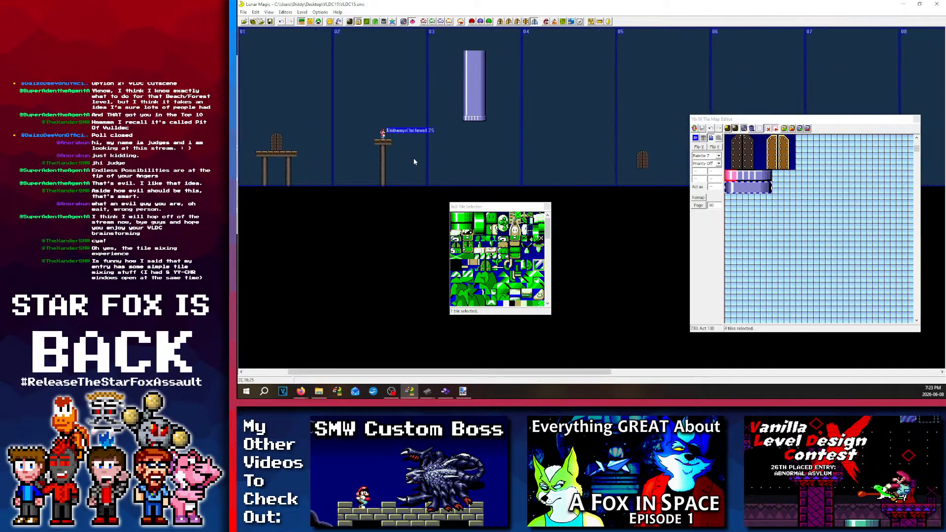
pyautogui.click(380, 141)
pyautogui.rightClick(425, 136)
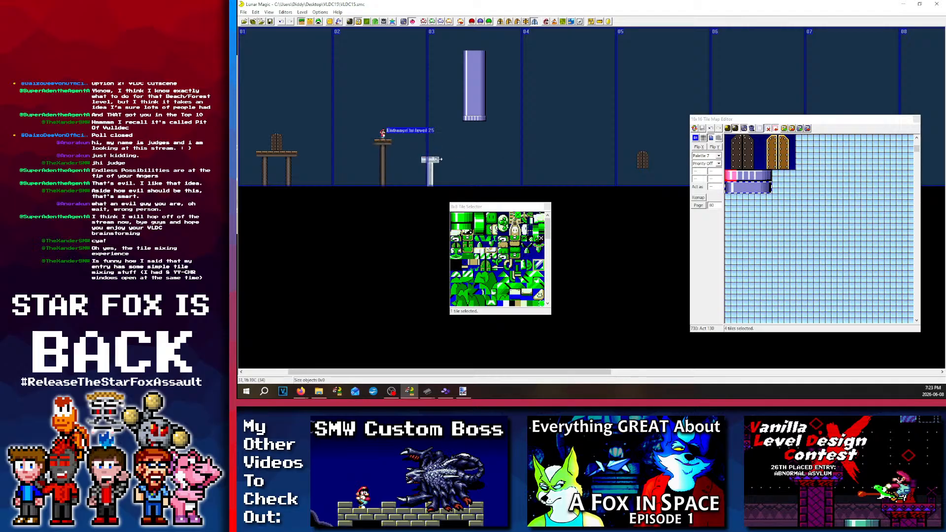
pyautogui.moveTo(441, 159); pyautogui.dragTo(532, 160)
pyautogui.click(502, 130)
pyautogui.moveTo(502, 130); pyautogui.dragTo(451, 132, button='middle')
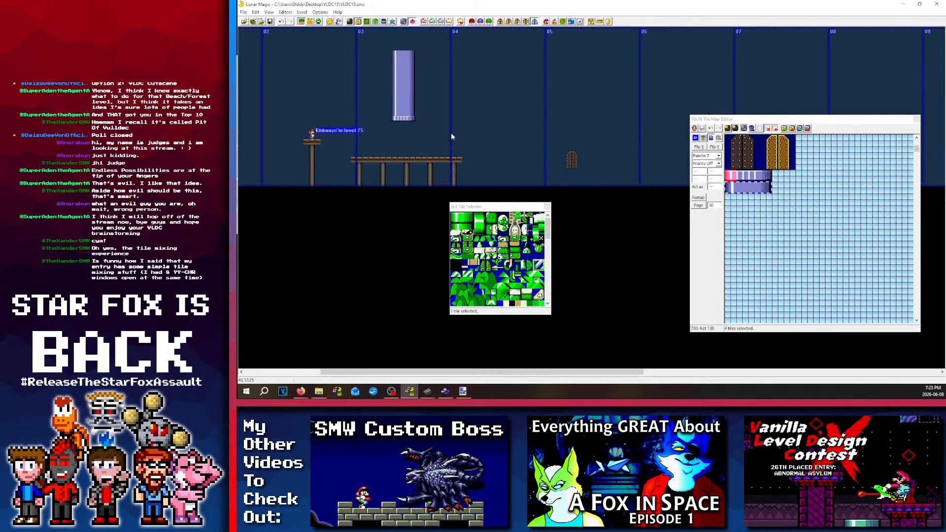
# Step: Add a Wooden crate from the Tileset Specific Objects above the screen 05 door and widen it to about eight tiles
pyautogui.click(329, 22)
pyautogui.click(639, 87)
pyautogui.click(641, 101)
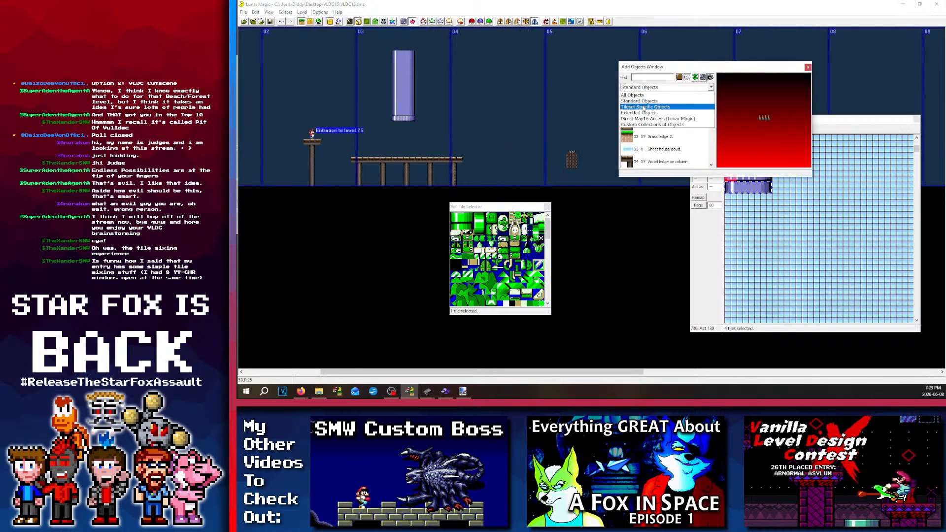
pyautogui.click(640, 124)
pyautogui.rightClick(547, 128)
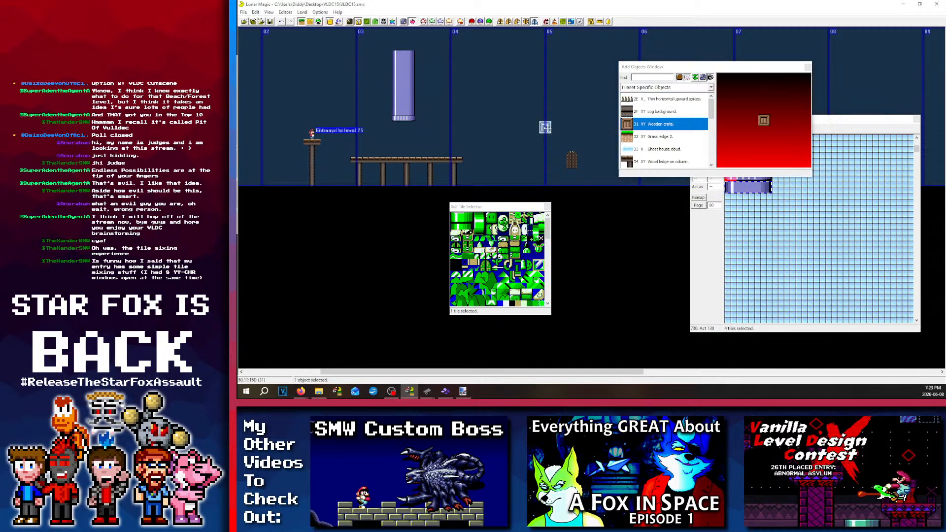
pyautogui.moveTo(550, 132); pyautogui.dragTo(552, 140)
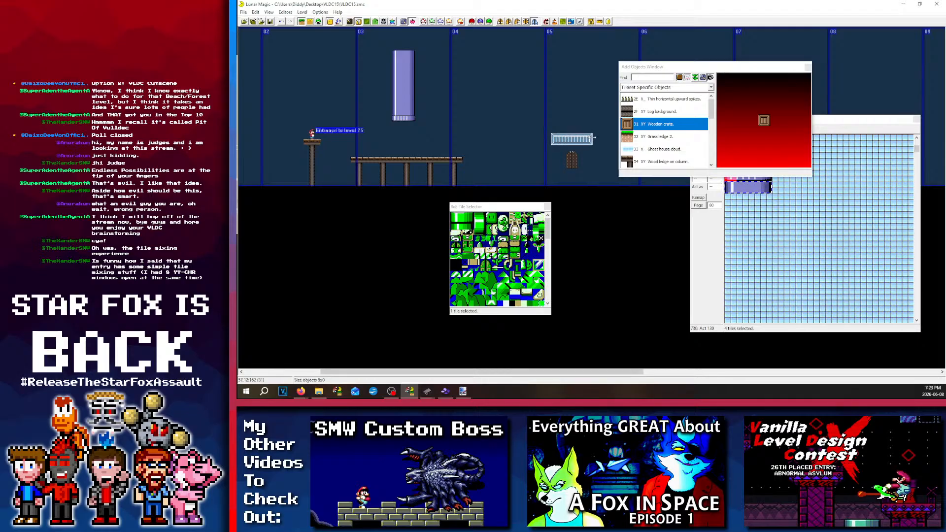
pyautogui.moveTo(594, 137); pyautogui.dragTo(597, 139)
# Step: Place a second Wooden crate just before the door and stretch it down to the ground as a vertical post
pyautogui.moveTo(557, 104); pyautogui.dragTo(562, 113)
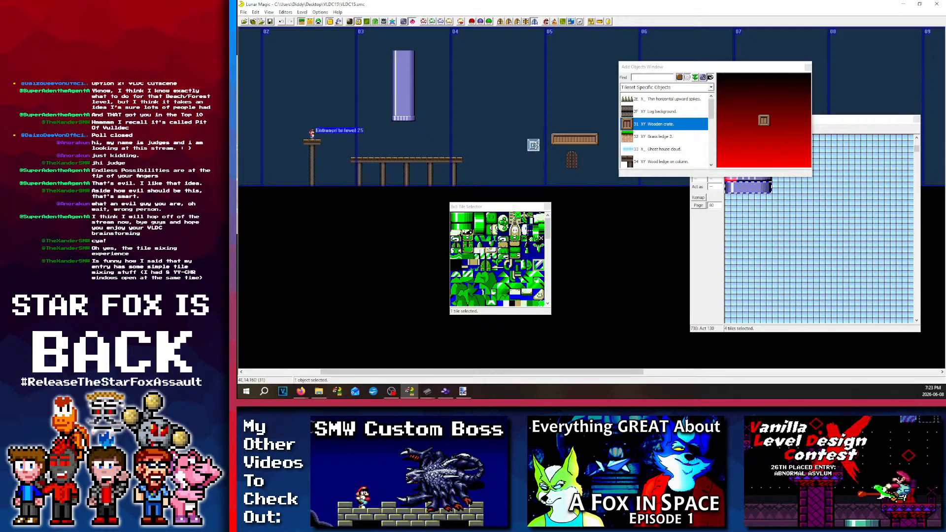
pyautogui.moveTo(534, 146); pyautogui.dragTo(534, 181)
pyautogui.click(554, 176)
# Step: Add a Grey bricks background object against the crate post's outer side and stretch it down to the ground
pyautogui.scroll(-1, 645, 136)
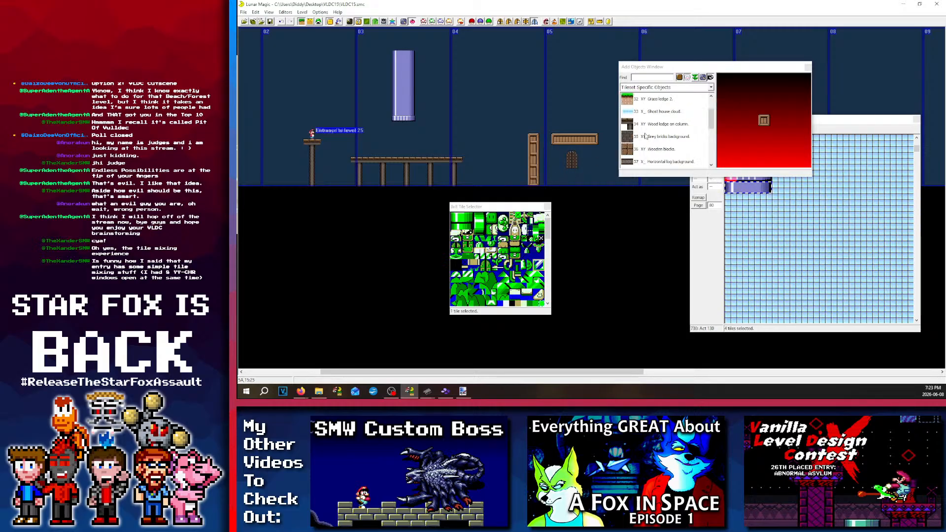
pyautogui.click(660, 137)
pyautogui.click(510, 140)
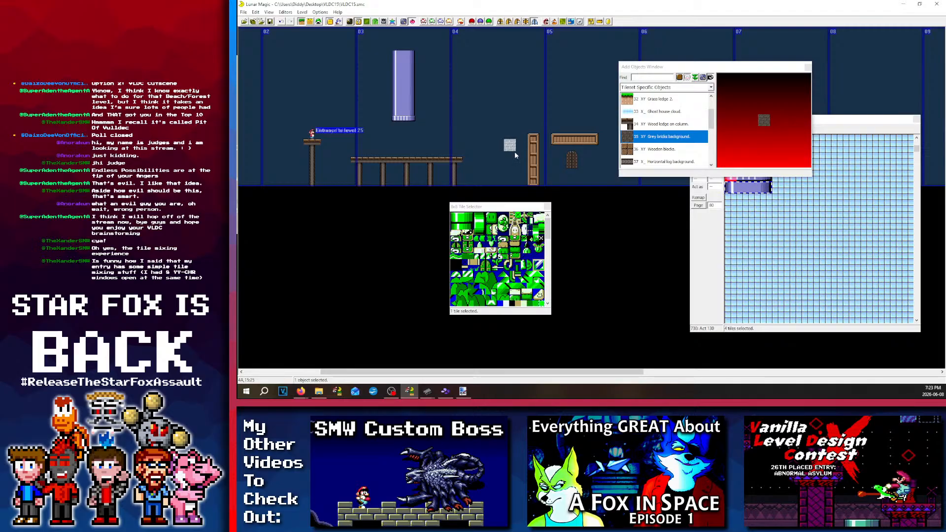
pyautogui.moveTo(516, 151); pyautogui.dragTo(524, 182)
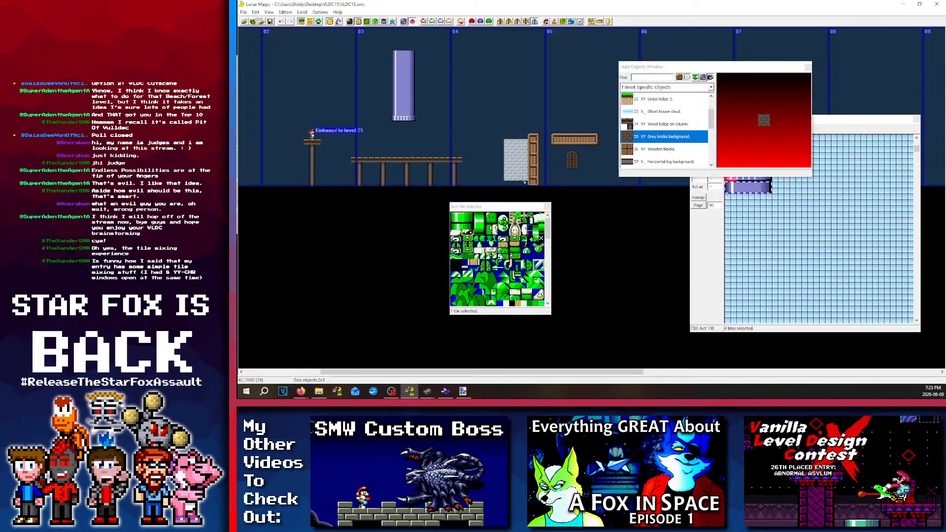
pyautogui.click(477, 130)
# Step: Cap the grey brick section with a Wood ledge without column object
pyautogui.scroll(2, 636, 134)
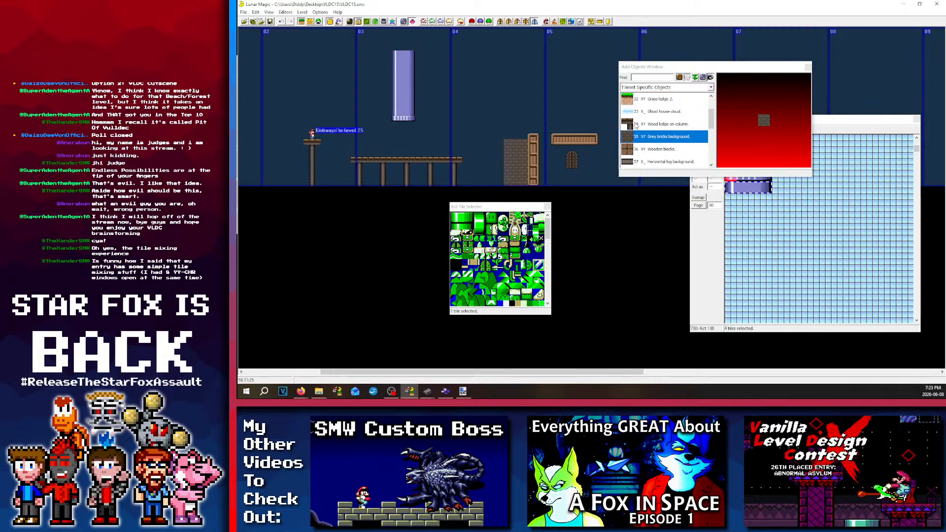
pyautogui.scroll(-4, 639, 119)
pyautogui.click(639, 122)
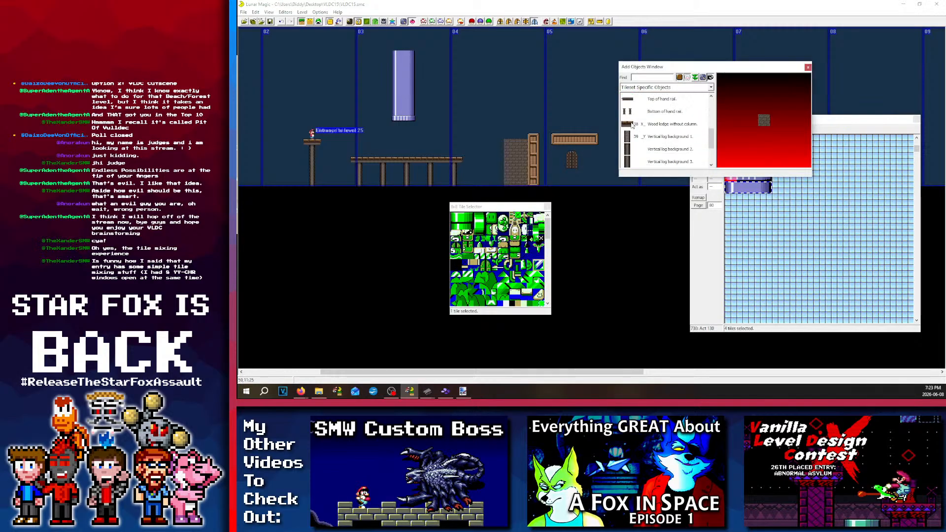
pyautogui.rightClick(502, 135)
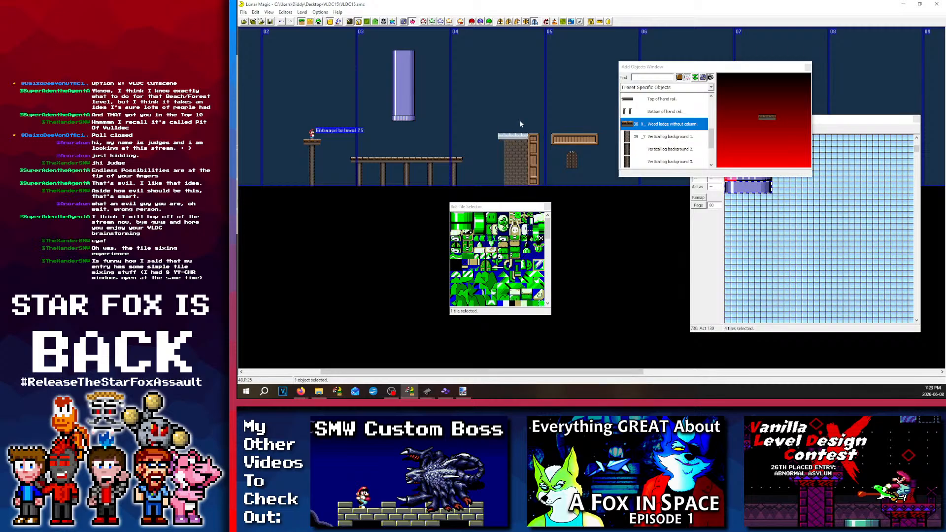
# Step: Add Vertical log background 2 under the ledge's outer end and stretch it down to the ground along the bricks
pyautogui.scroll(-1, 657, 123)
pyautogui.click(668, 137)
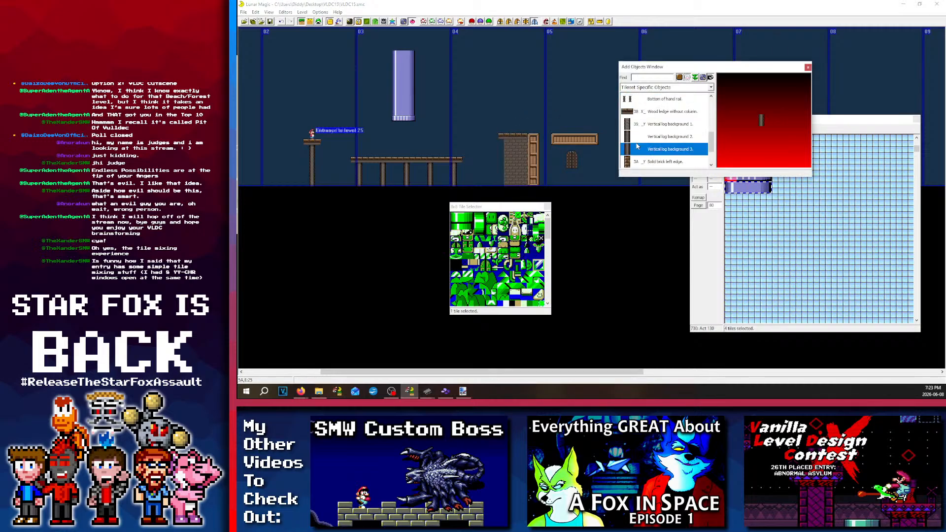
pyautogui.rightClick(501, 144)
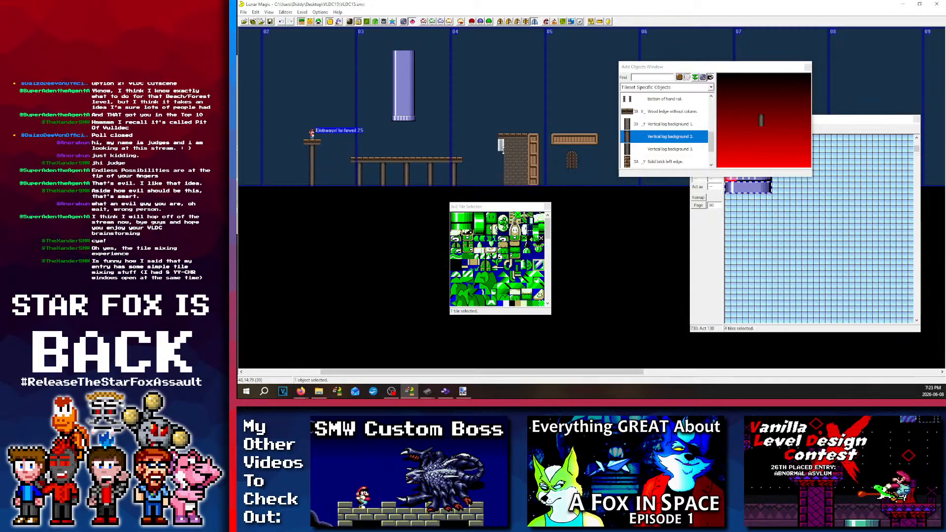
pyautogui.moveTo(501, 150); pyautogui.dragTo(501, 182)
pyautogui.click(485, 174)
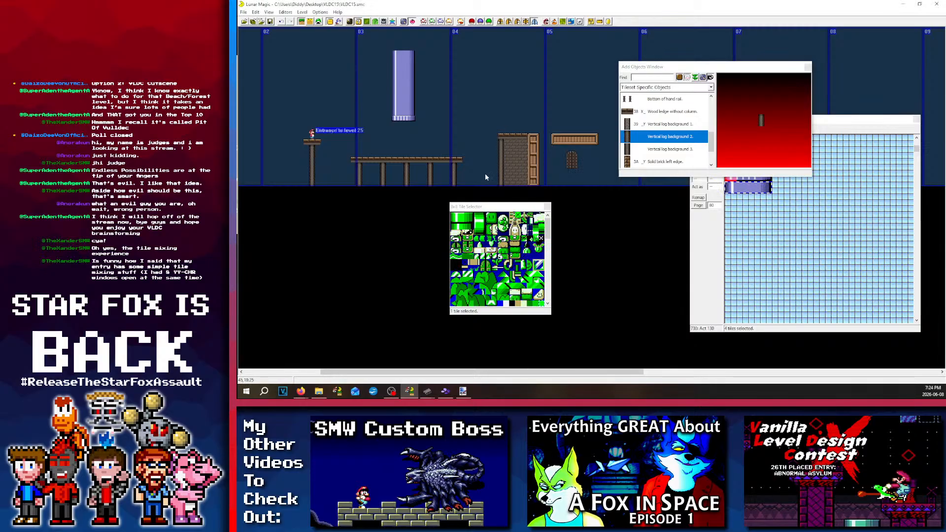
# Step: Add a Steep slope left from the Standard Objects and stretch it from the brick structure's ledge down towards the long ledge
pyautogui.click(655, 89)
pyautogui.click(650, 101)
pyautogui.scroll(-10, 644, 134)
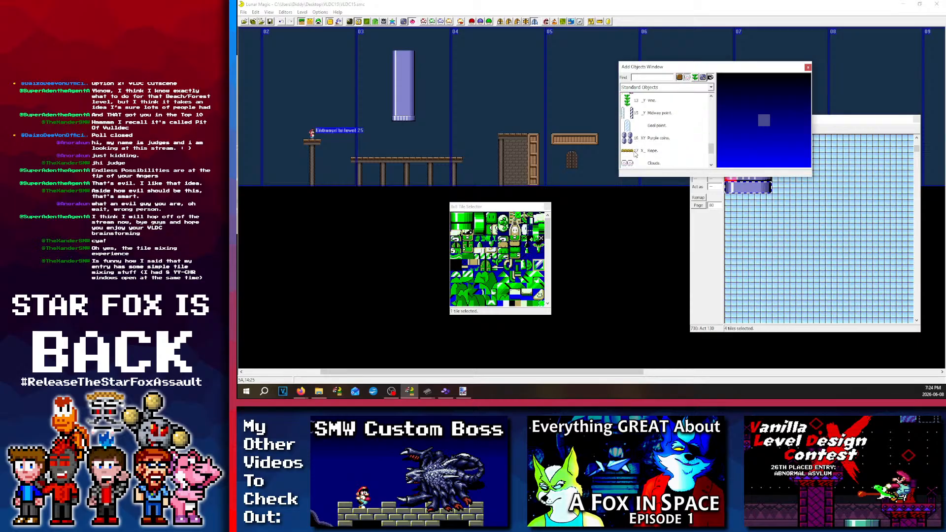
pyautogui.scroll(5, 635, 154)
pyautogui.click(638, 162)
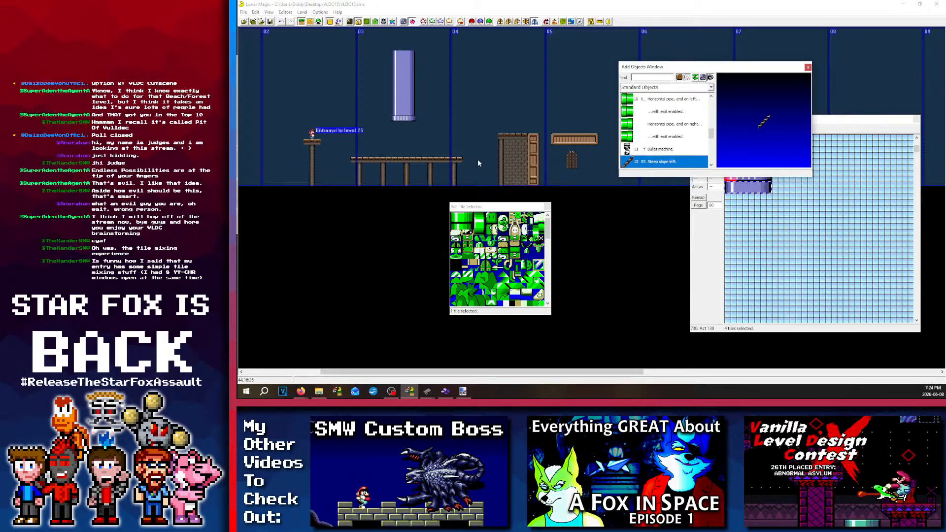
pyautogui.rightClick(481, 139)
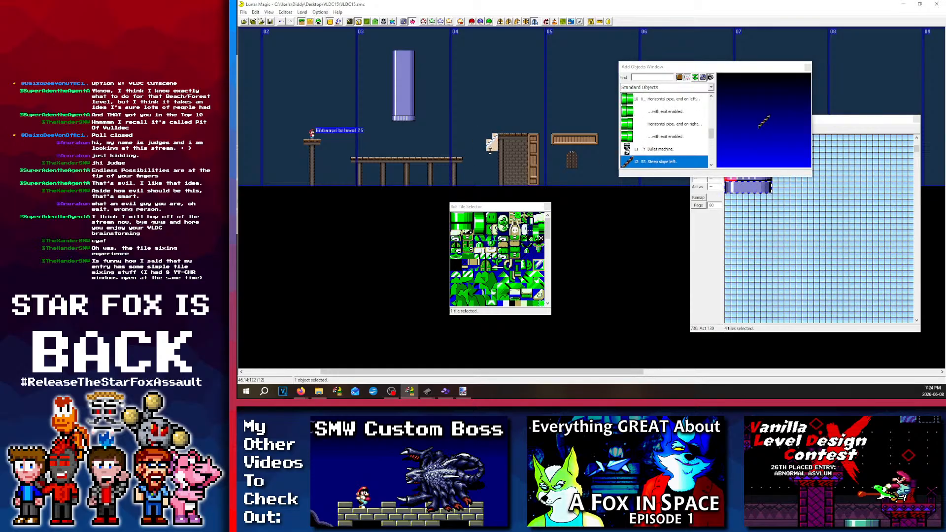
pyautogui.moveTo(490, 151); pyautogui.dragTo(430, 141)
pyautogui.click(461, 147)
# Step: Shift the long wooden ledge to meet the foot of the slope and place a shorter ledge above it, beneath the hanging pipe
pyautogui.click(428, 160)
pyautogui.rightClick(394, 135)
pyautogui.moveTo(496, 140)
pyautogui.mouseDown()
pyautogui.moveTo(417, 139)
pyautogui.moveTo(479, 142)
pyautogui.mouseUp()
pyautogui.click(452, 125)
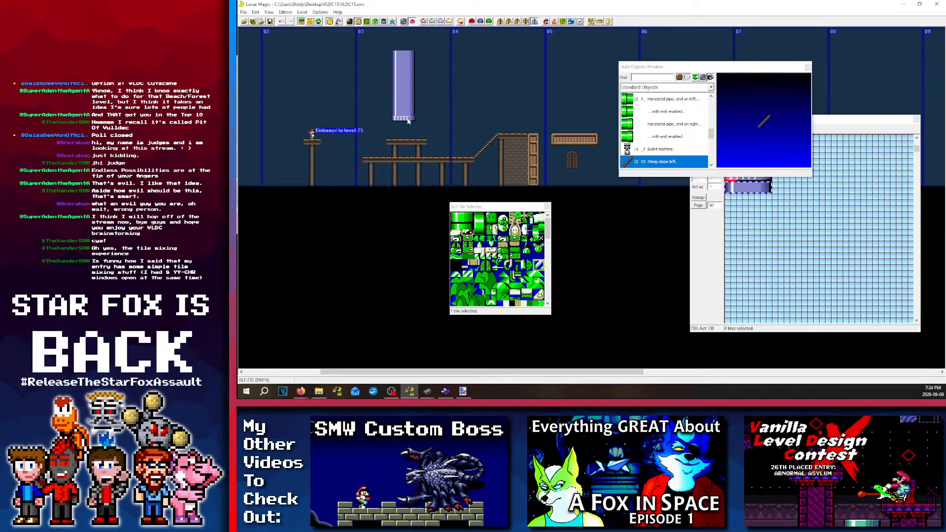
# Step: Show the game screen outline and position it over the ledges beneath the hanging pipe to examine the in-game view
pyautogui.press('F2')
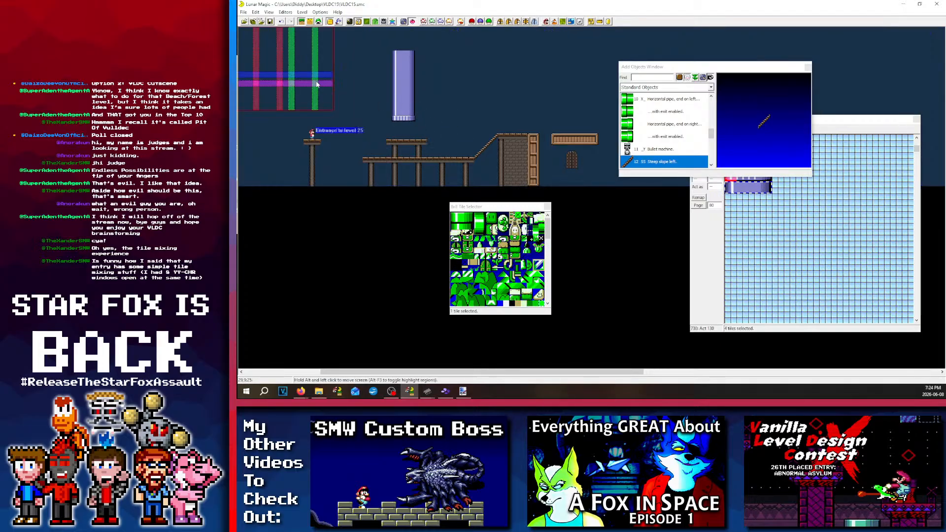
pyautogui.moveTo(314, 110); pyautogui.dragTo(442, 185)
pyautogui.hscroll(3, 421, 158)
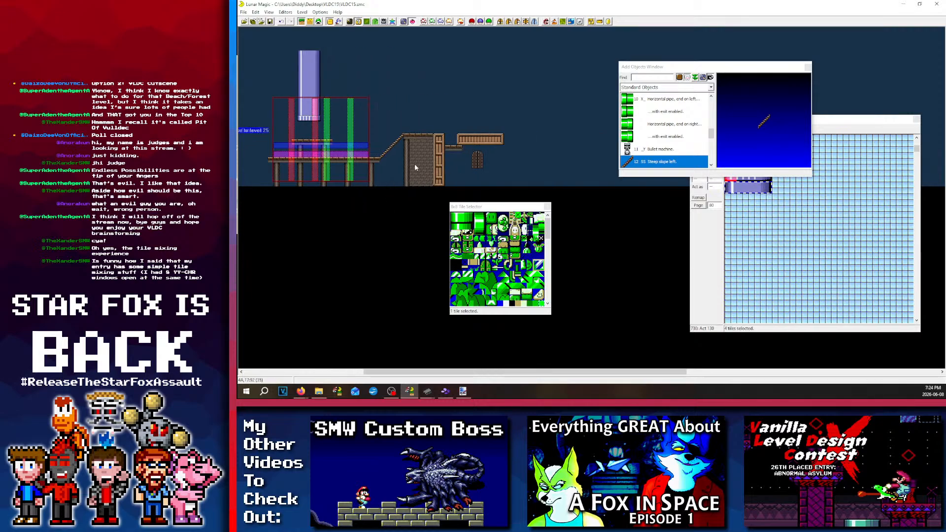
# Step: Place a copy of the vertical log under the short ledge, and add a long low ledge running from the crate column past the door
pyautogui.moveTo(405, 153); pyautogui.dragTo(453, 143)
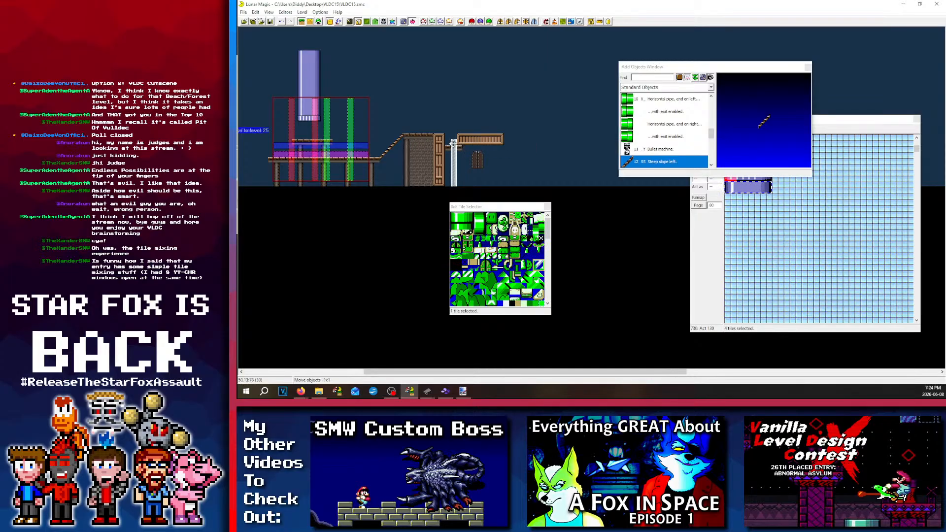
pyautogui.click(459, 155)
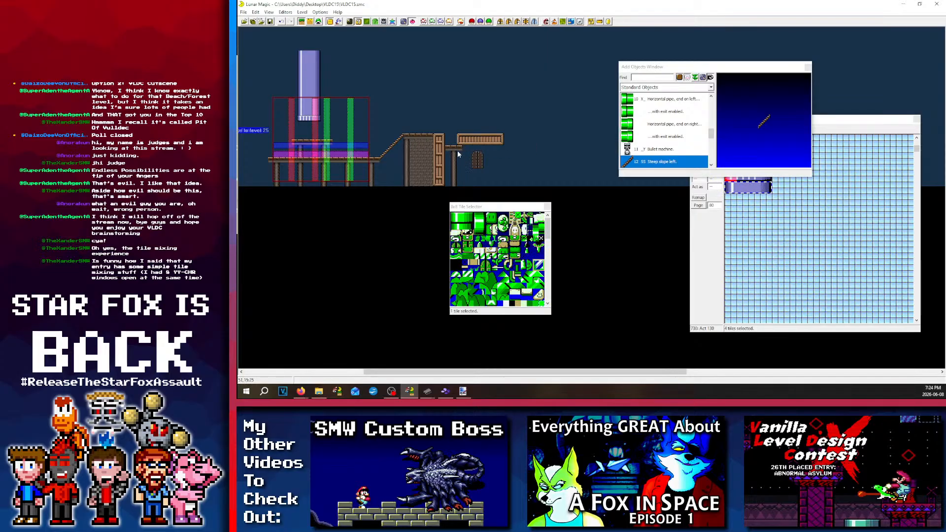
pyautogui.rightClick(445, 173)
pyautogui.moveTo(463, 172); pyautogui.dragTo(539, 172)
pyautogui.click(522, 157)
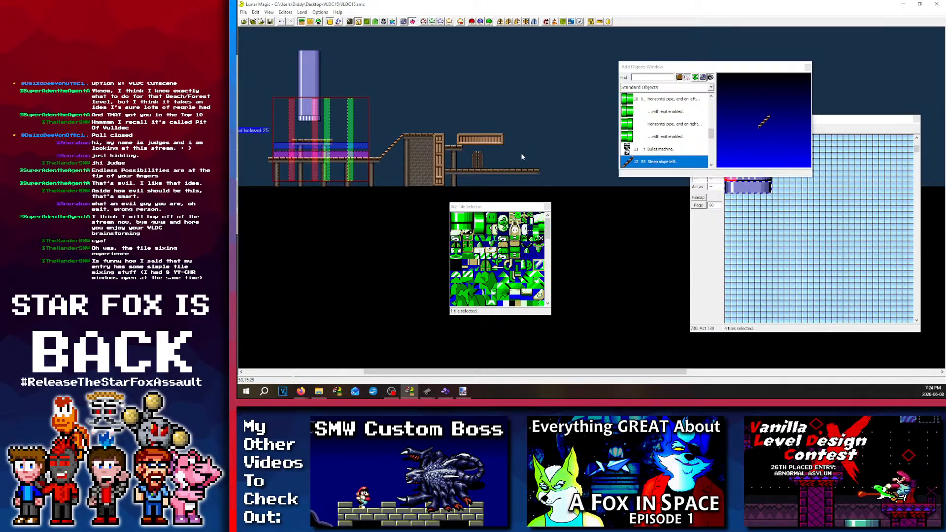
# Step: Place shortened copies of the vertical log as evenly spaced supports between the long low ledge and the ground
pyautogui.click(453, 182)
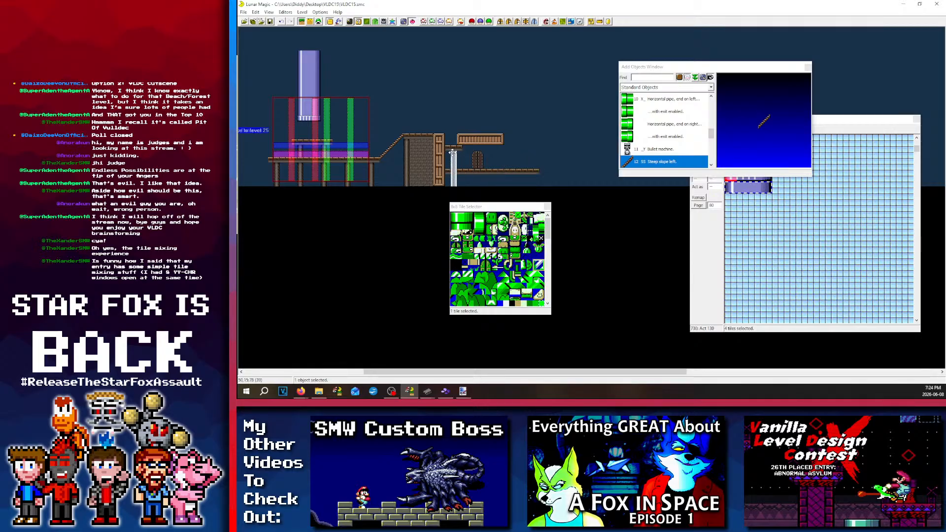
pyautogui.moveTo(452, 153); pyautogui.dragTo(530, 182)
pyautogui.rightClick(496, 180)
pyautogui.rightClick(520, 179)
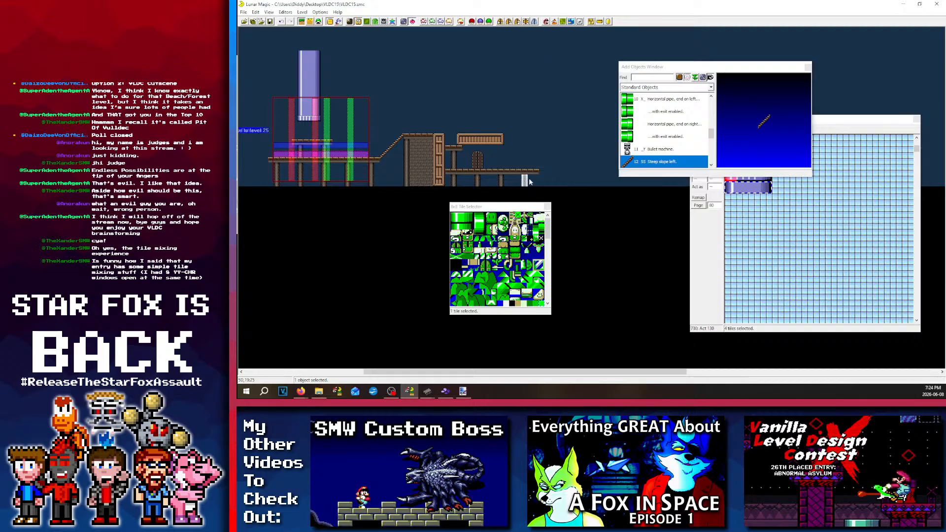
# Step: Shorten the long low ledge to end just past its last support, and shorten the log beneath the short upper ledge
pyautogui.click(535, 172)
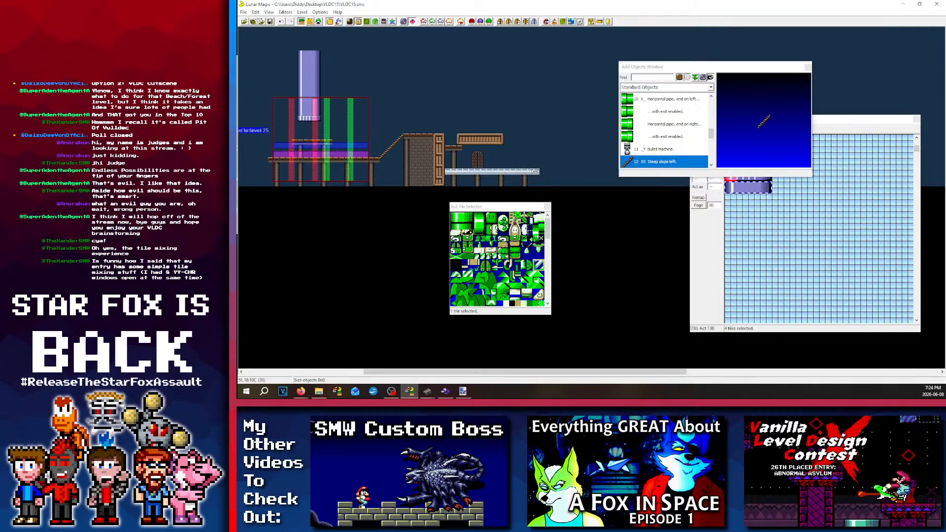
pyautogui.moveTo(535, 171); pyautogui.dragTo(530, 172)
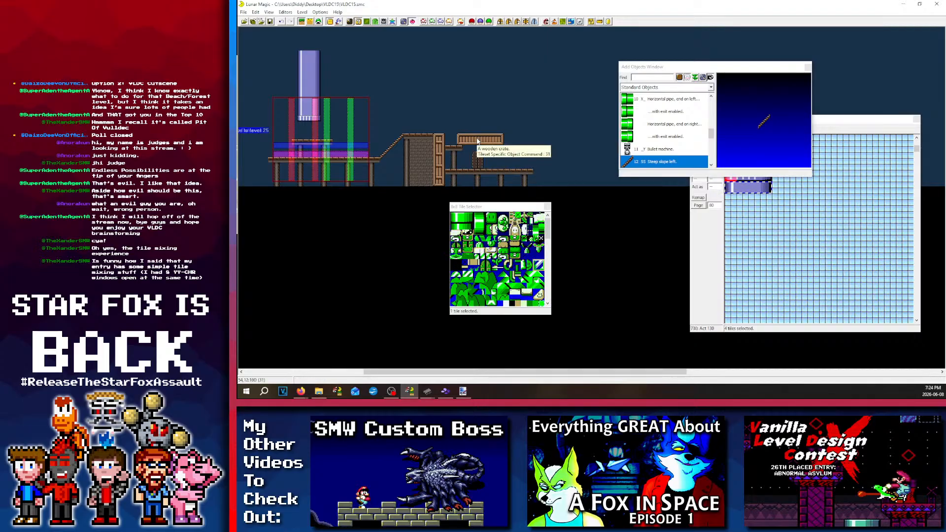
pyautogui.click(454, 167)
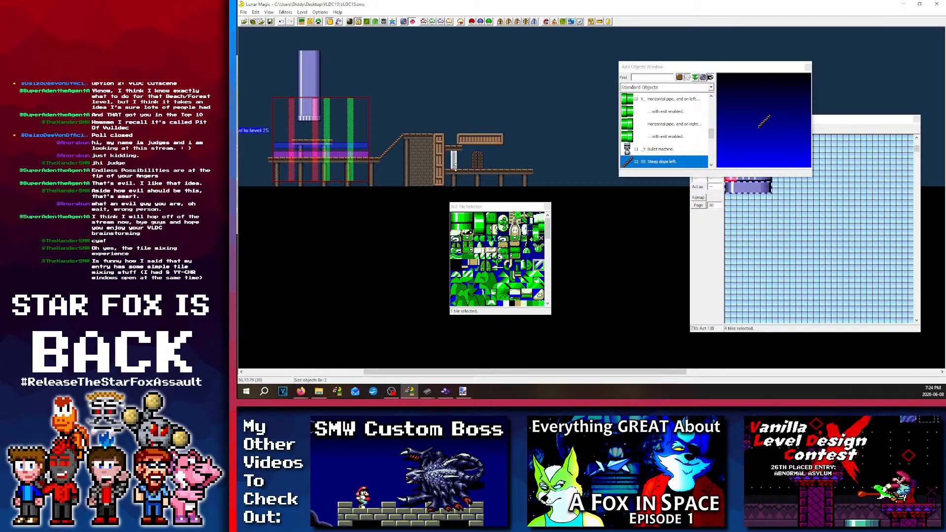
pyautogui.click(538, 141)
# Step: Zoom in to 200% on the crates and ledges around the dark door, and close the 8x8 Tile Selector
pyautogui.keyDown('ctrl'); pyautogui.scroll(1, 530, 151); pyautogui.keyUp('ctrl')
pyautogui.scroll(-4, 495, 185)
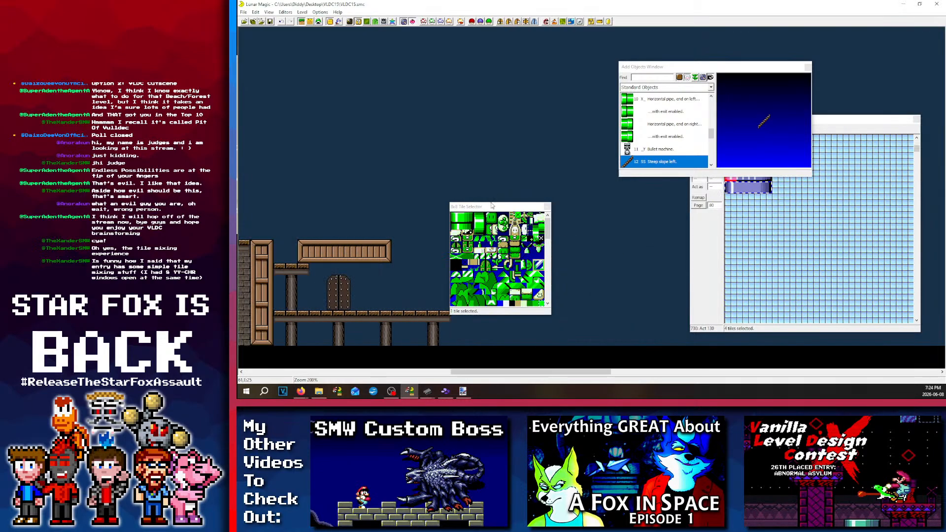
pyautogui.moveTo(491, 206); pyautogui.dragTo(426, 94)
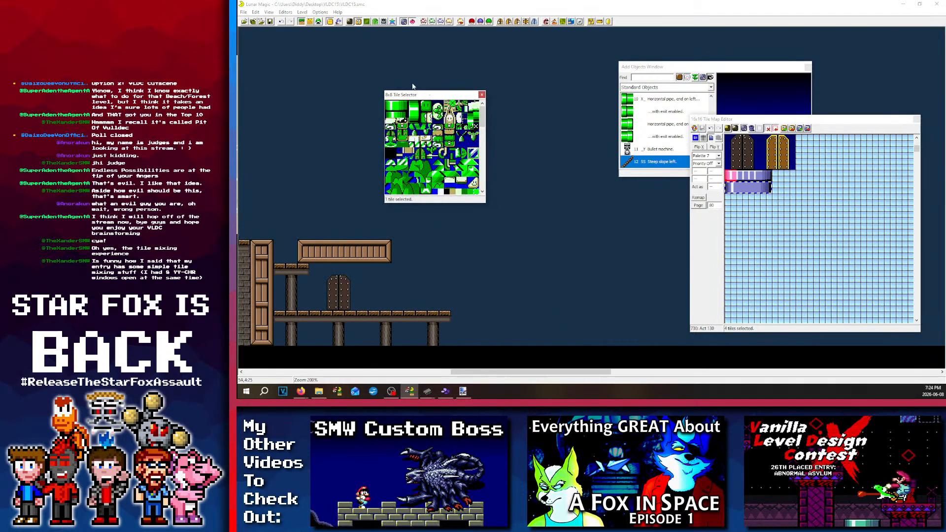
pyautogui.click(481, 95)
pyautogui.scroll(-4, 528, 147)
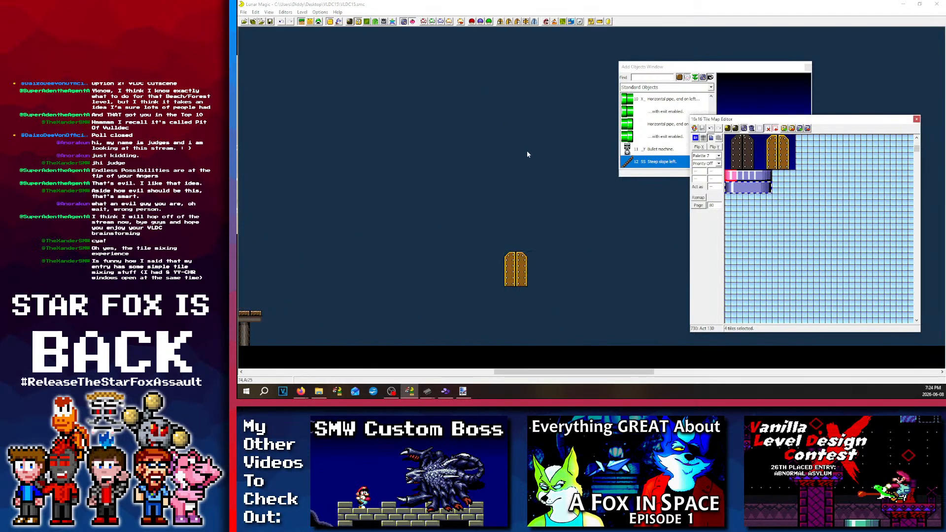
# Step: Examine the layout between the yellow door, the wooden crates, the hanging pipe and the level entrance
pyautogui.scroll(4, 527, 149)
pyautogui.scroll(2, 503, 177)
pyautogui.scroll(-2, 466, 229)
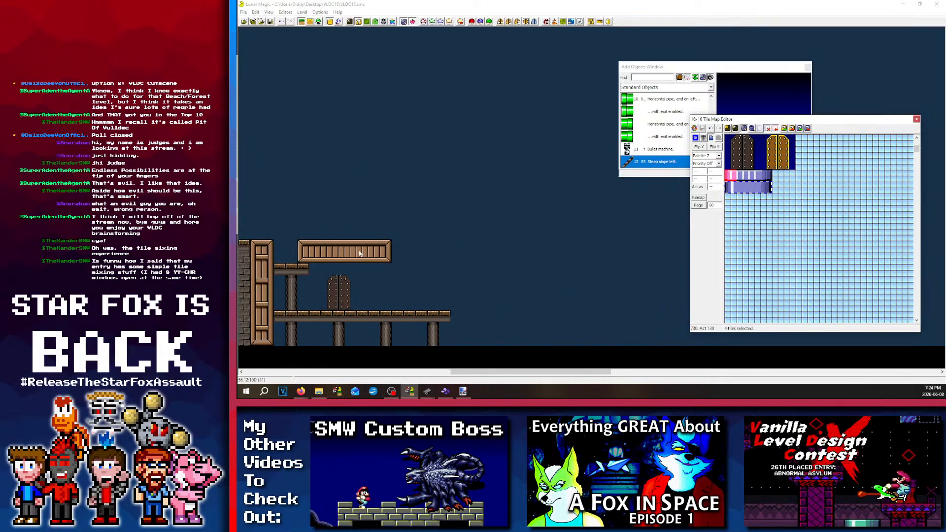
pyautogui.click(359, 253)
pyautogui.click(430, 229)
pyautogui.scroll(-2, 364, 229)
pyautogui.scroll(2, 365, 237)
pyautogui.click(369, 255)
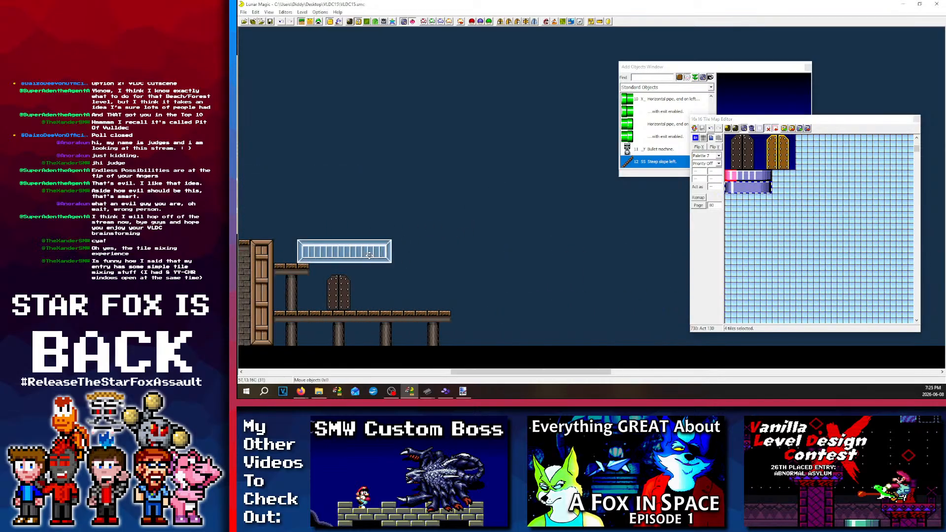
pyautogui.click(486, 257)
pyautogui.scroll(-2, 353, 261)
pyautogui.scroll(2, 437, 264)
pyautogui.click(368, 253)
pyautogui.click(450, 250)
pyautogui.scroll(4, 450, 249)
pyautogui.scroll(-2, 350, 254)
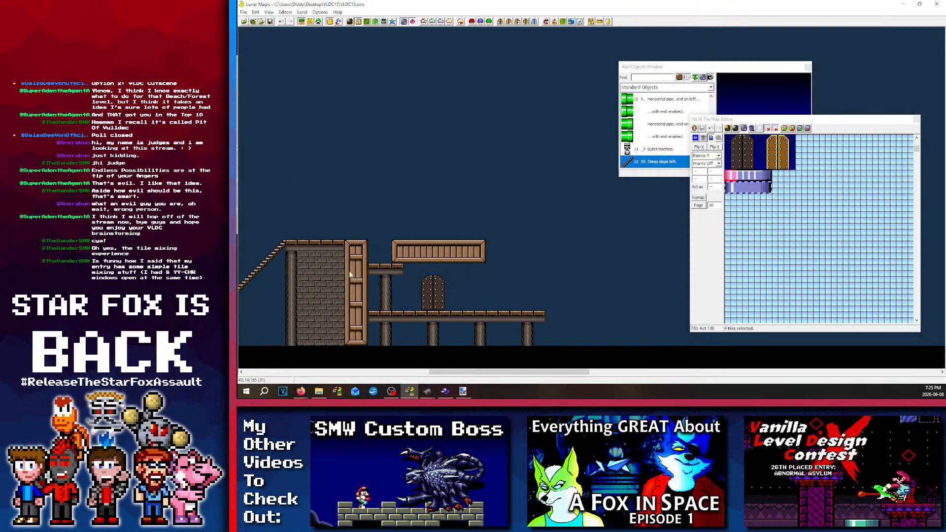
pyautogui.scroll(-4, 364, 255)
pyautogui.scroll(1, 430, 264)
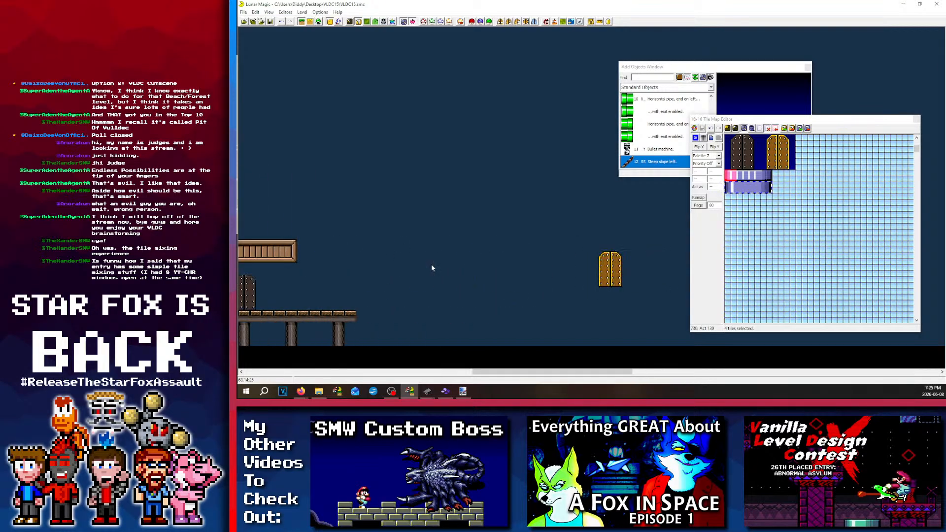
pyautogui.scroll(8, 424, 263)
pyautogui.scroll(-4, 415, 261)
pyautogui.scroll(3, 327, 219)
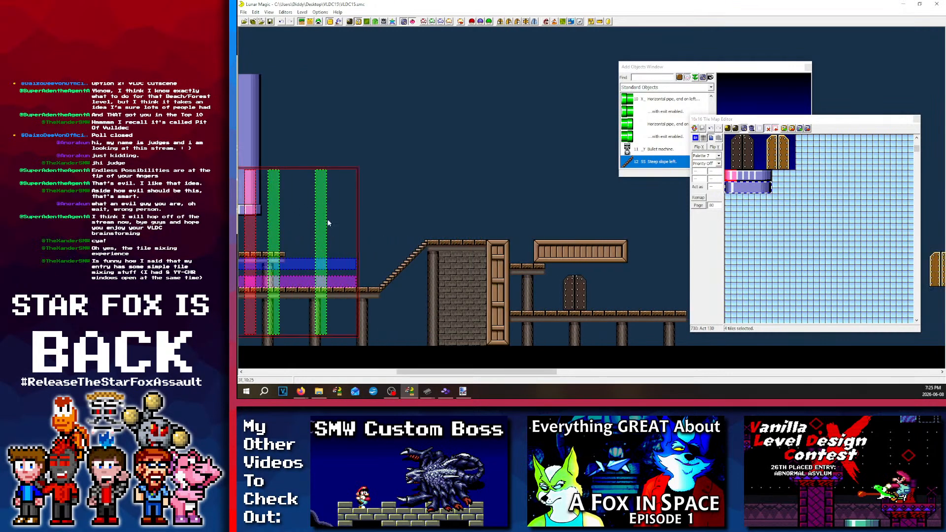
pyautogui.scroll(-2, 372, 224)
pyautogui.scroll(9, 372, 225)
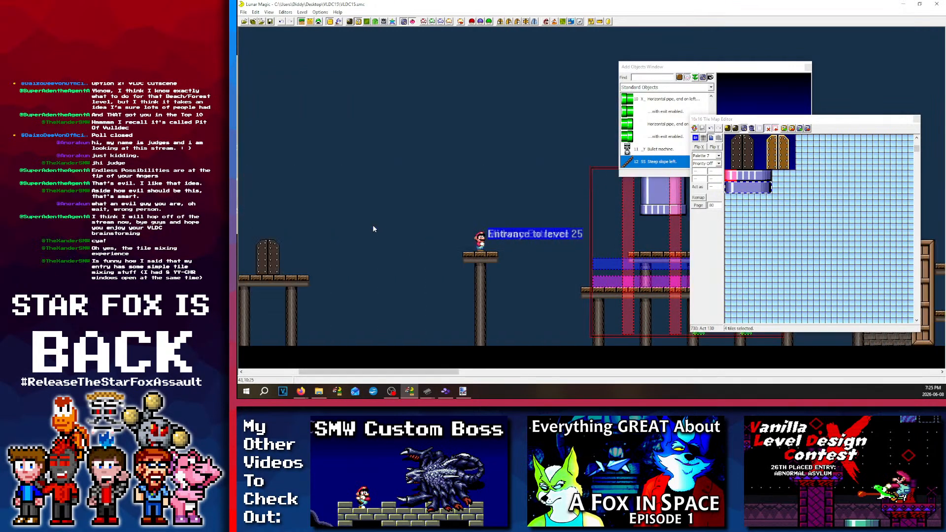
pyautogui.scroll(-7, 372, 225)
pyautogui.scroll(5, 421, 276)
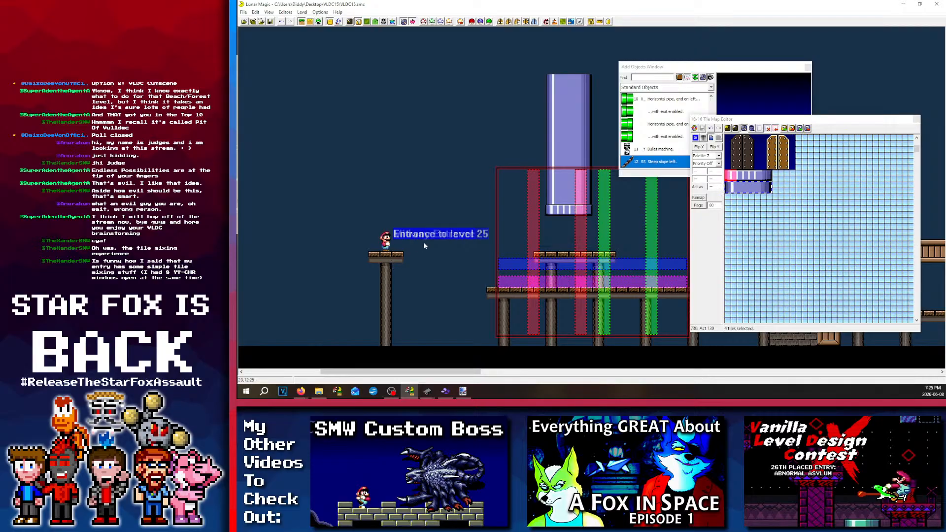
# Step: Widen the ledge beneath the level entrance on both sides and support it with two logs instead of one
pyautogui.moveTo(380, 257)
pyautogui.mouseDown()
pyautogui.moveTo(354, 256)
pyautogui.moveTo(386, 256)
pyautogui.mouseUp()
pyautogui.click(381, 206)
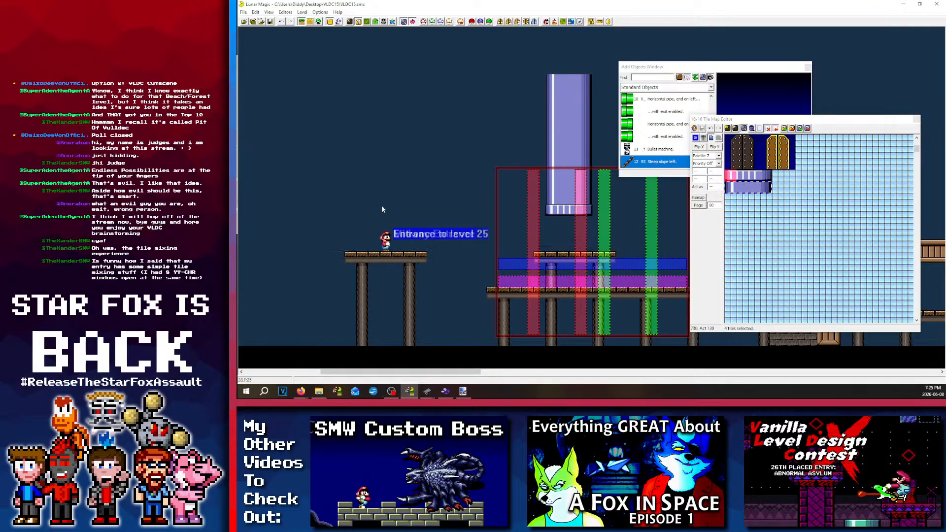
pyautogui.hscroll(-4, 399, 221)
pyautogui.hscroll(5, 400, 221)
pyautogui.hscroll(10, 399, 221)
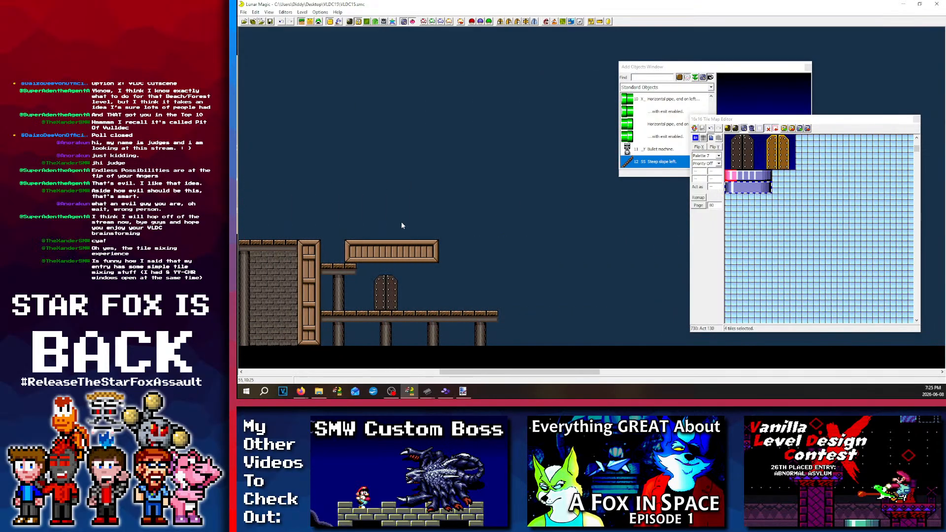
pyautogui.moveTo(483, 335); pyautogui.dragTo(350, 330)
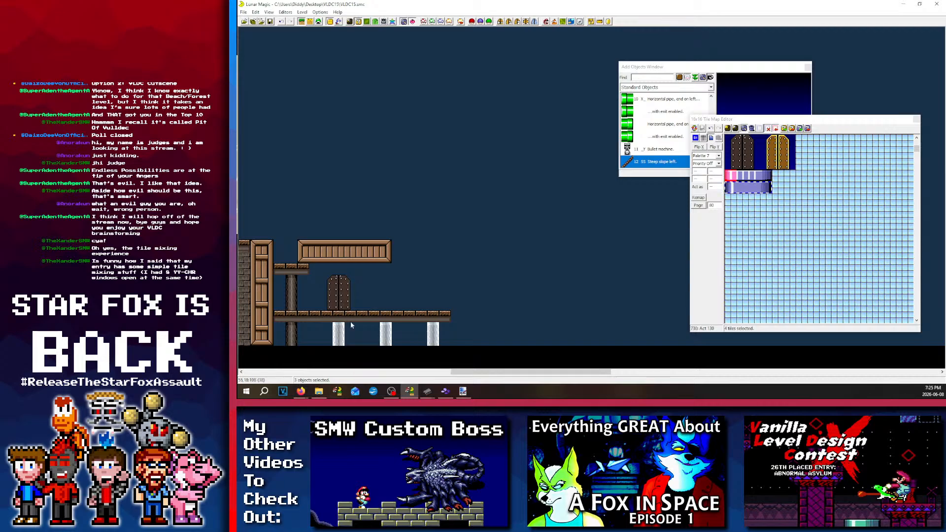
pyautogui.click(425, 303)
pyautogui.moveTo(455, 305); pyautogui.dragTo(416, 290)
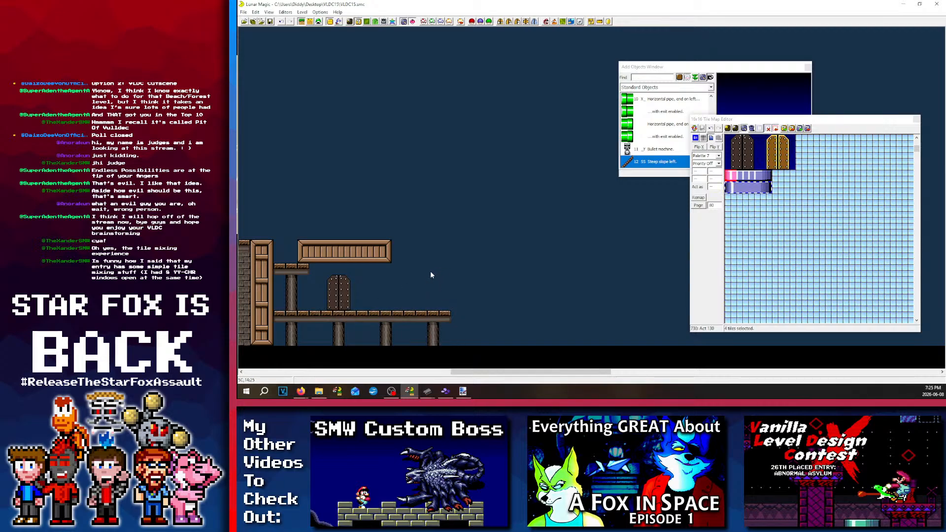
pyautogui.hscroll(1, 430, 274)
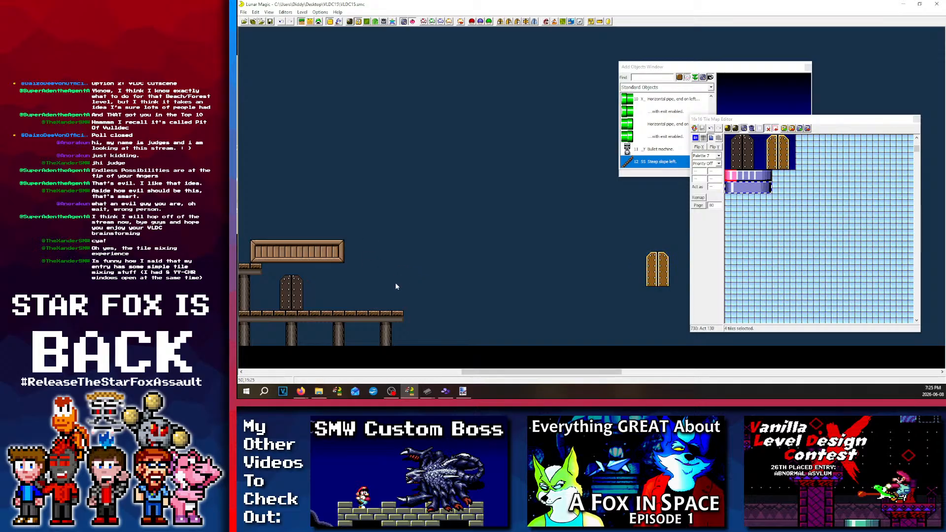
pyautogui.hscroll(-5, 401, 291)
pyautogui.hscroll(2, 521, 260)
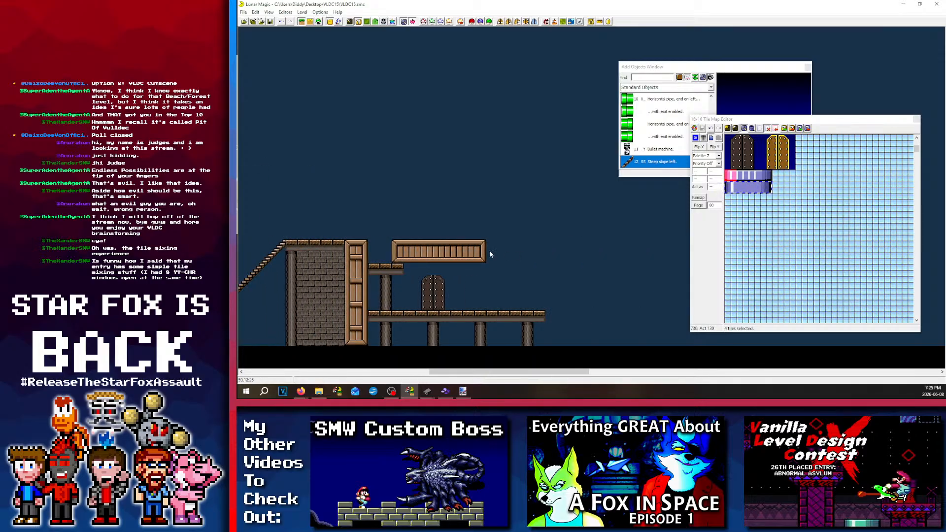
# Step: Place a copy of the horizontal wooden crate on its outer end and resize it into a narrow upright crate
pyautogui.click(473, 251)
pyautogui.rightClick(474, 221)
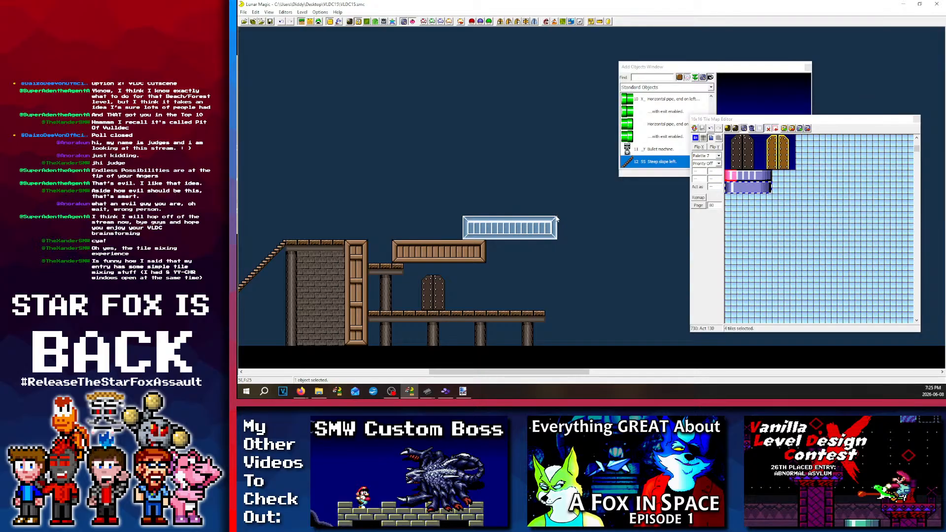
pyautogui.moveTo(557, 217); pyautogui.dragTo(486, 193)
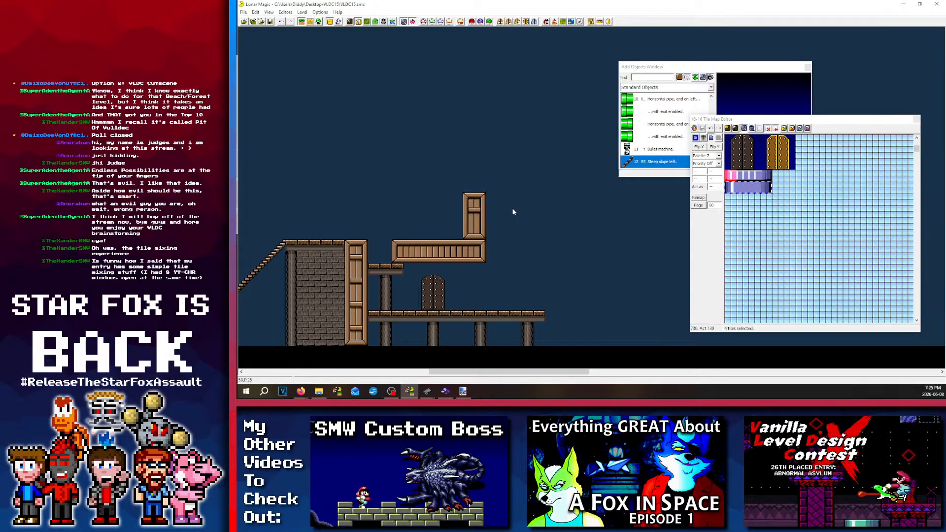
pyautogui.hscroll(4, 512, 208)
pyautogui.hscroll(-6, 441, 220)
pyautogui.hscroll(7, 441, 220)
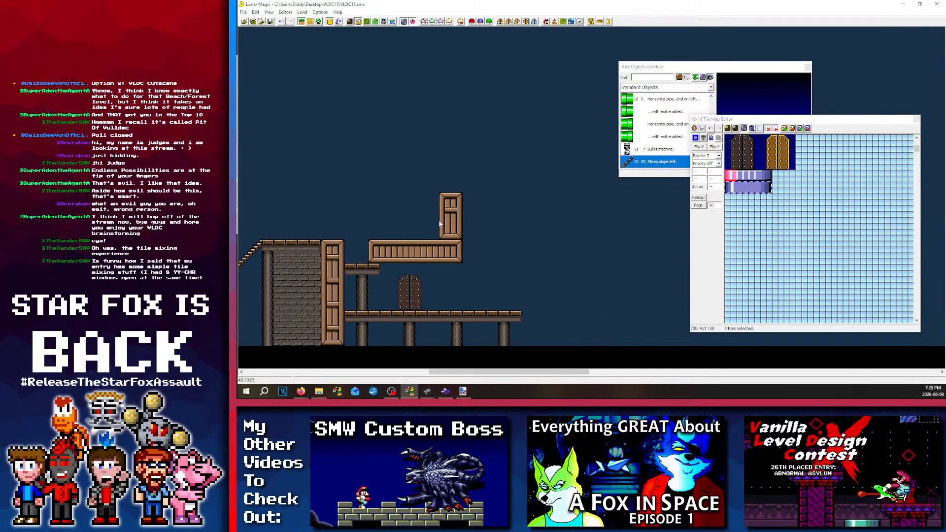
pyautogui.hscroll(-2, 434, 249)
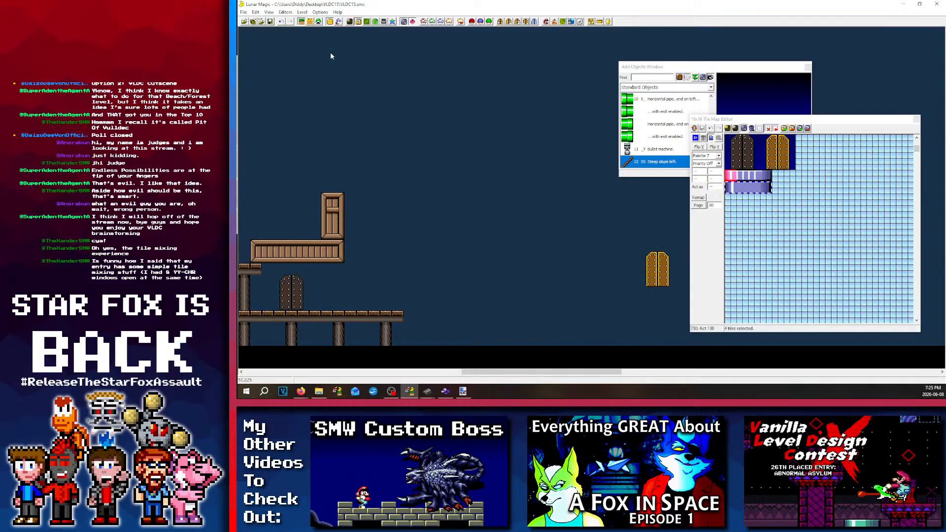
# Step: Position the game screen outline above the yellow door to examine the in-game view there
pyautogui.click(311, 22)
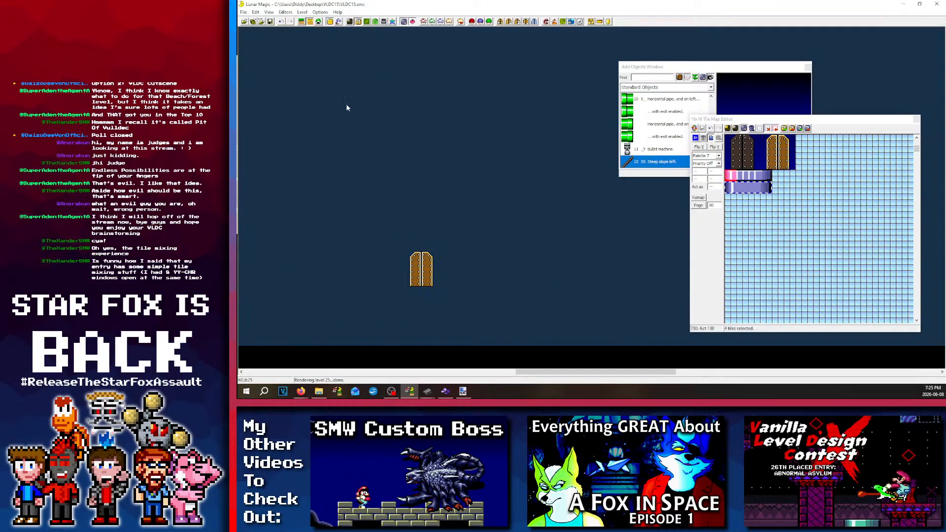
pyautogui.press('F3')
pyautogui.keyDown('alt'); pyautogui.moveTo(341, 110); pyautogui.dragTo(440, 100); pyautogui.keyUp('alt')
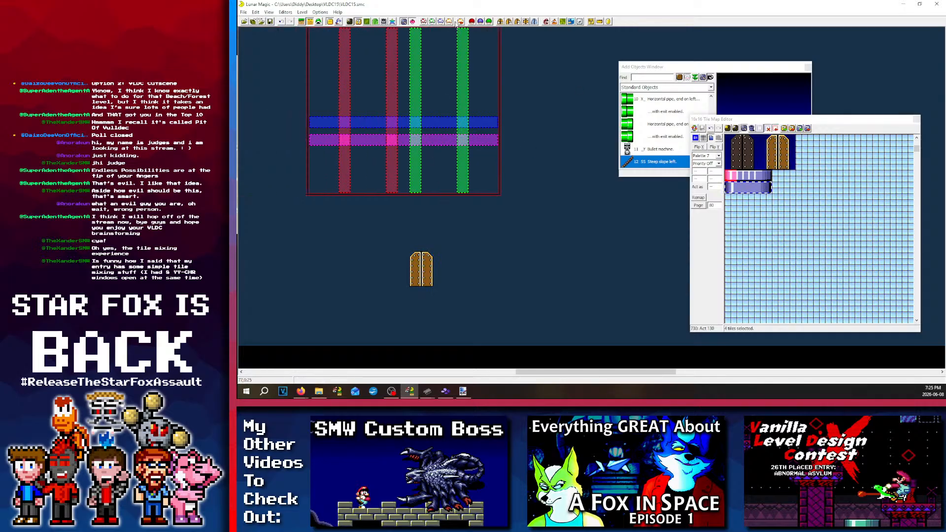
# Step: Open the 8x8 tile editor and bring up the midway point tiles on Map16 page 0
pyautogui.click(355, 21)
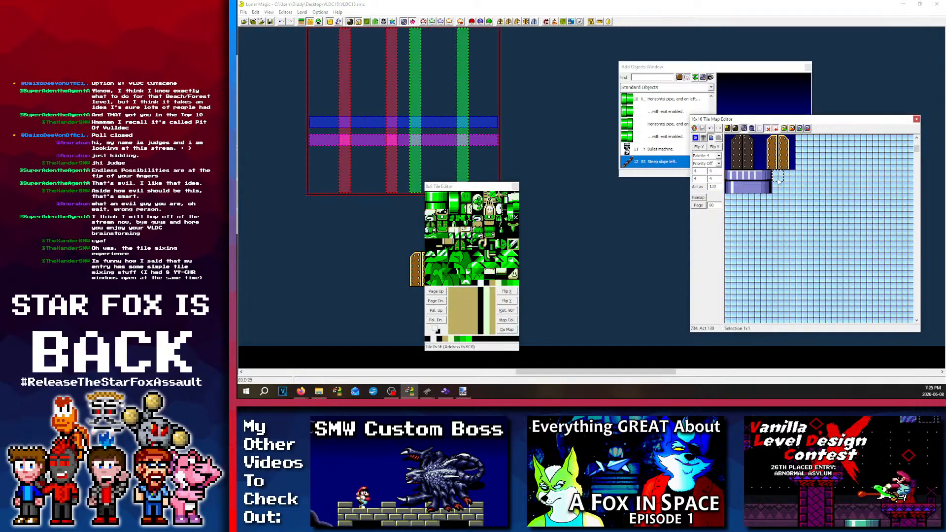
pyautogui.click(742, 140)
pyautogui.press('pageup')
pyautogui.press('pageup')
pyautogui.press('pageup')
pyautogui.press('pageup')
pyautogui.press('pagedown')
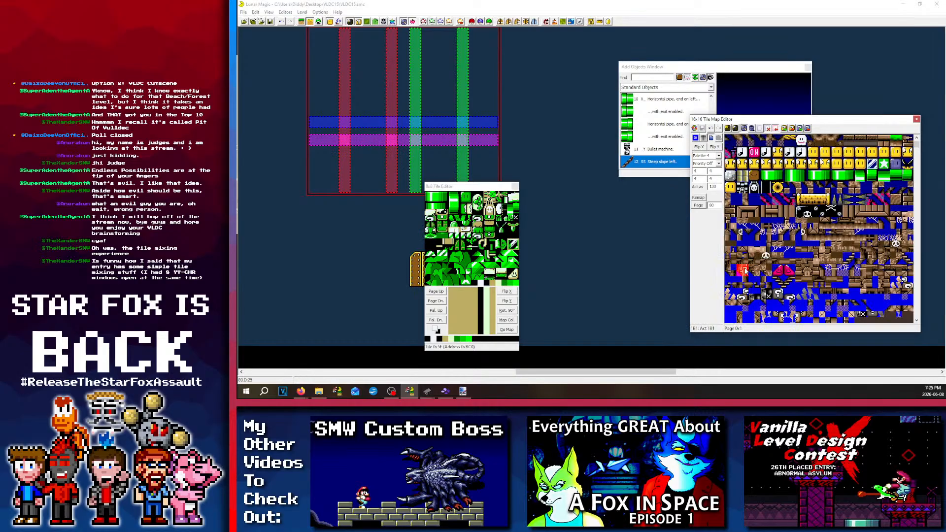
pyautogui.press('pageup')
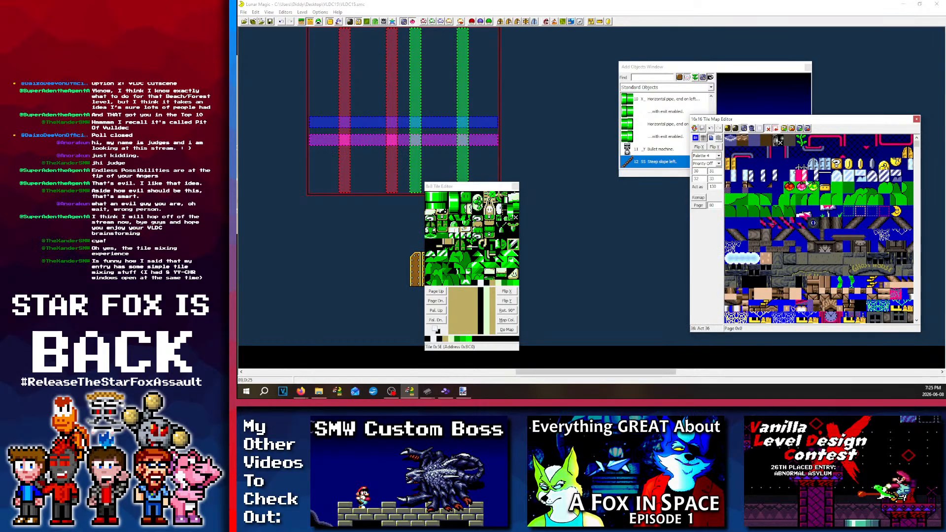
# Step: Rebuild midway point tiles 35 and 38 on Map16 page 0 with yellow keyhole block graphics picked from the 8x8 tiles
pyautogui.rightClick(791, 175)
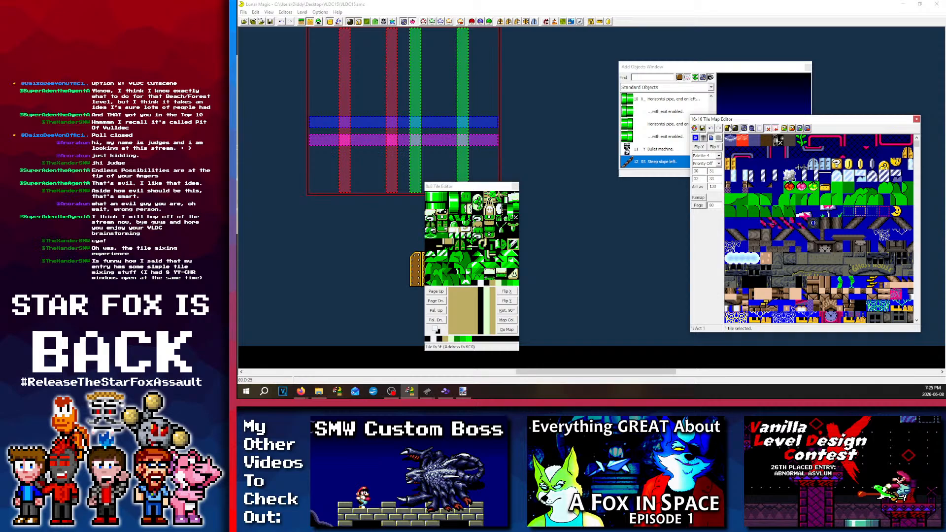
pyautogui.click(734, 128)
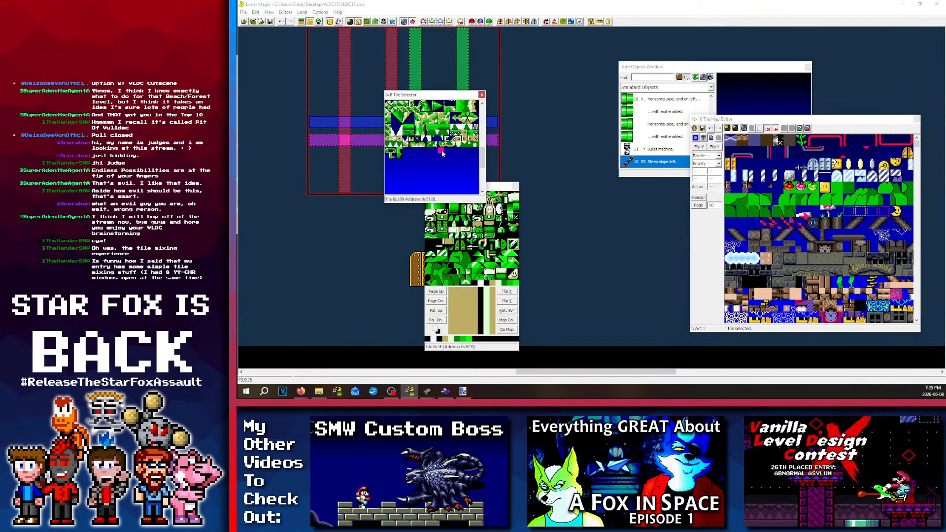
pyautogui.click(401, 154)
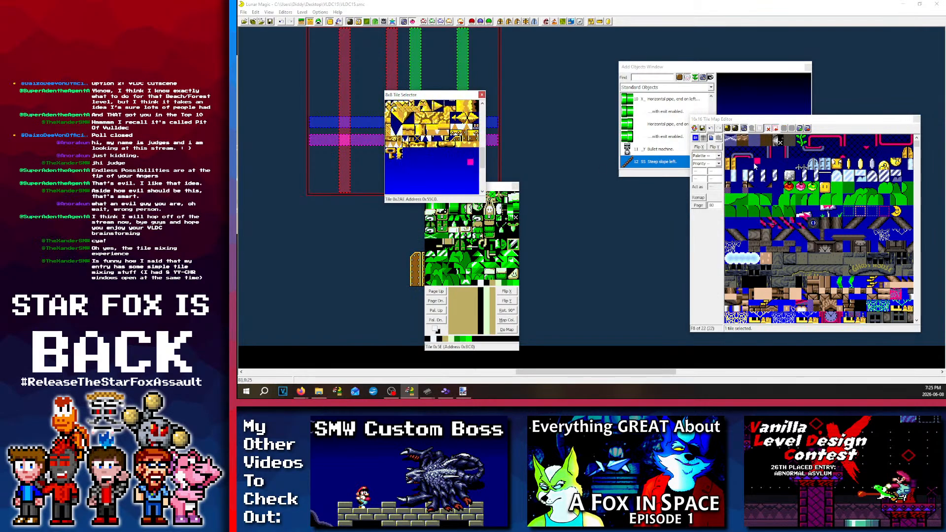
pyautogui.click(703, 149)
pyautogui.click(786, 218)
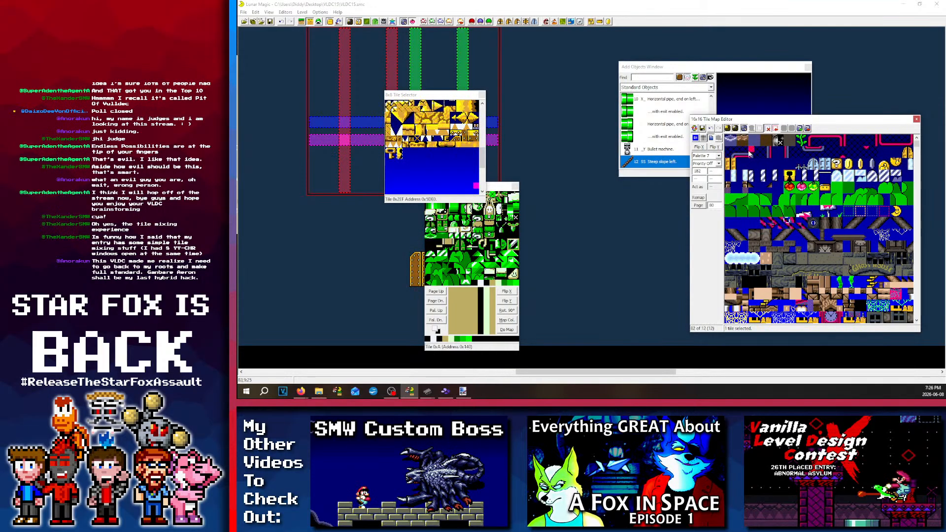
pyautogui.moveTo(393, 158); pyautogui.dragTo(387, 150)
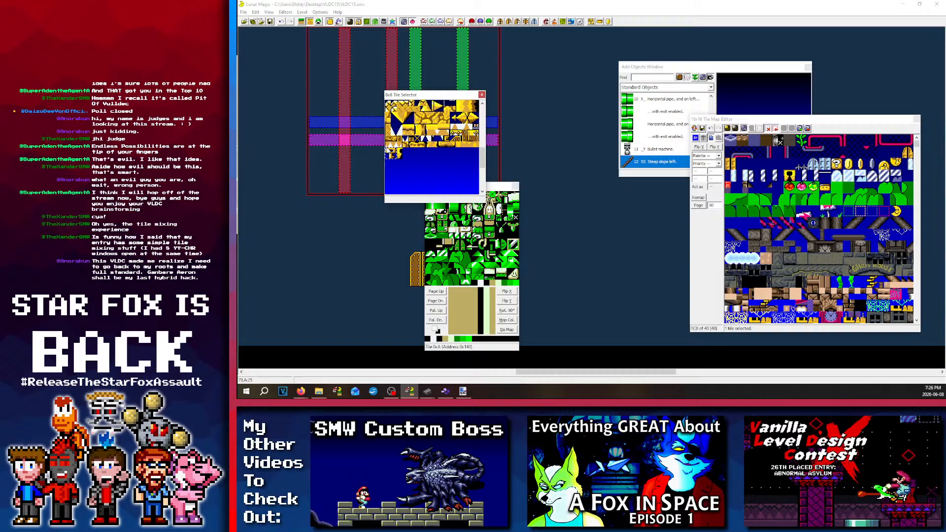
pyautogui.rightClick(825, 173)
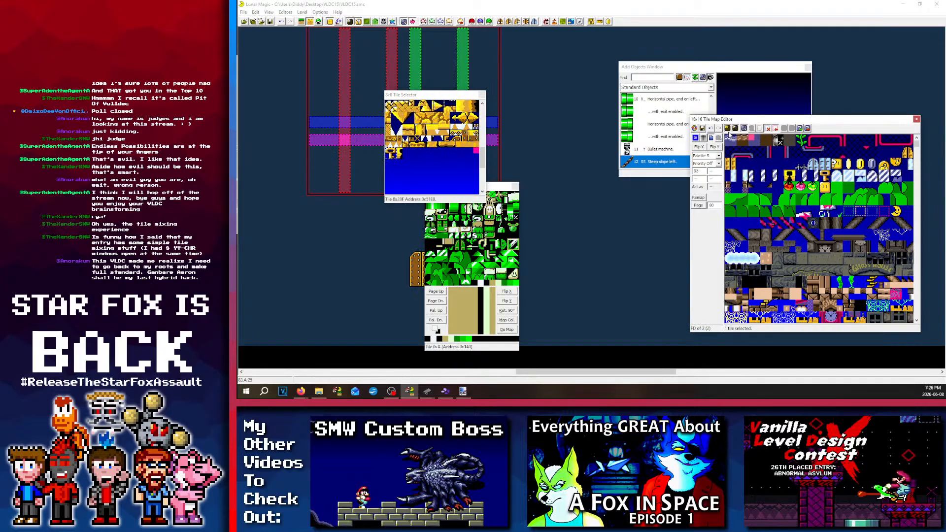
# Step: Save the Map16 data to the ROM and close both 8x8 tile windows
pyautogui.click(701, 128)
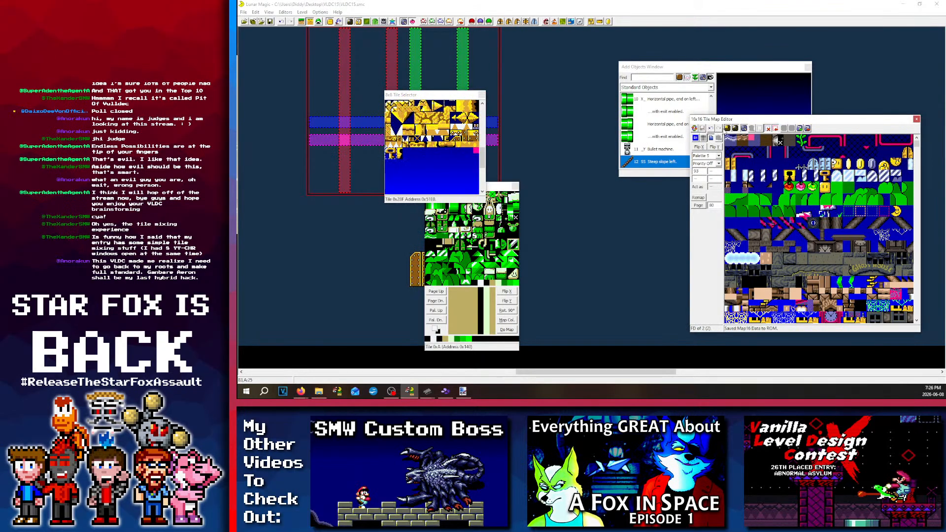
pyautogui.click(481, 94)
pyautogui.click(514, 186)
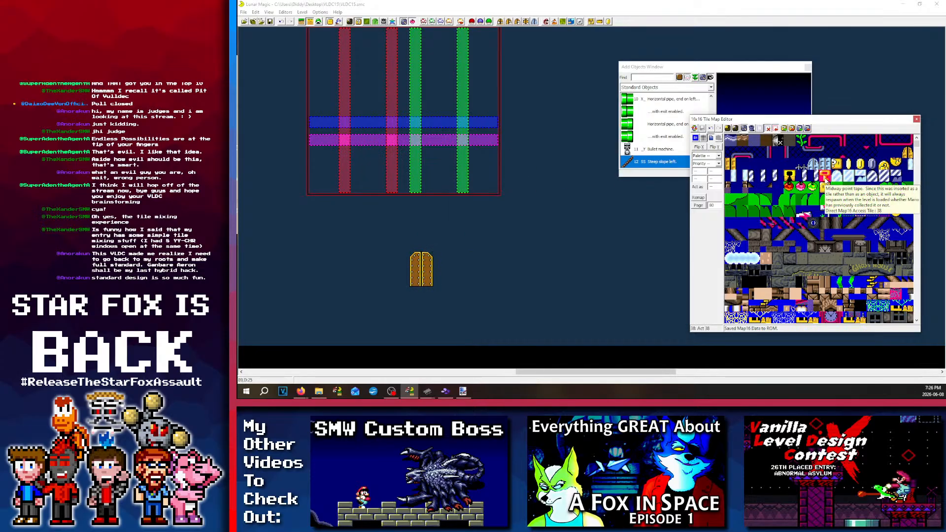
# Step: List the Extended Objects and inspect the tile settings of midway point tiles 35 and 38 on Map16 page 0
pyautogui.click(640, 88)
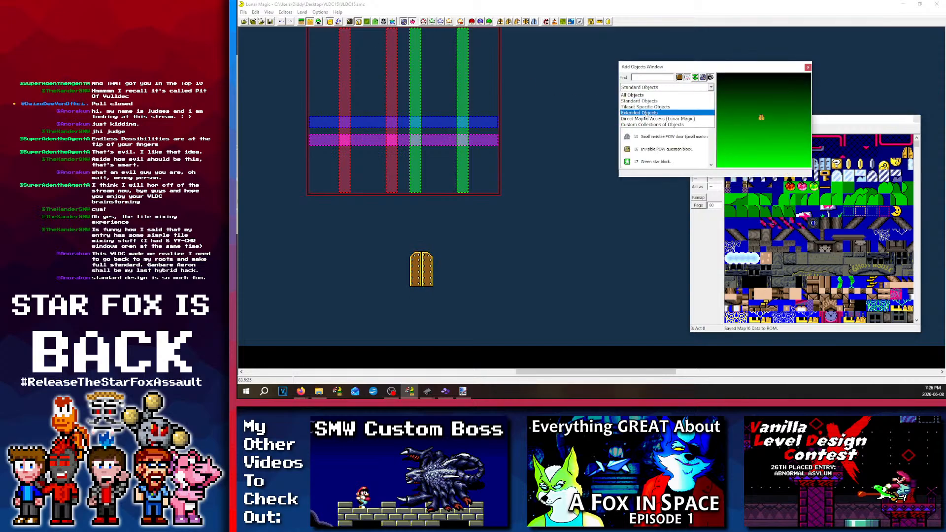
pyautogui.click(645, 114)
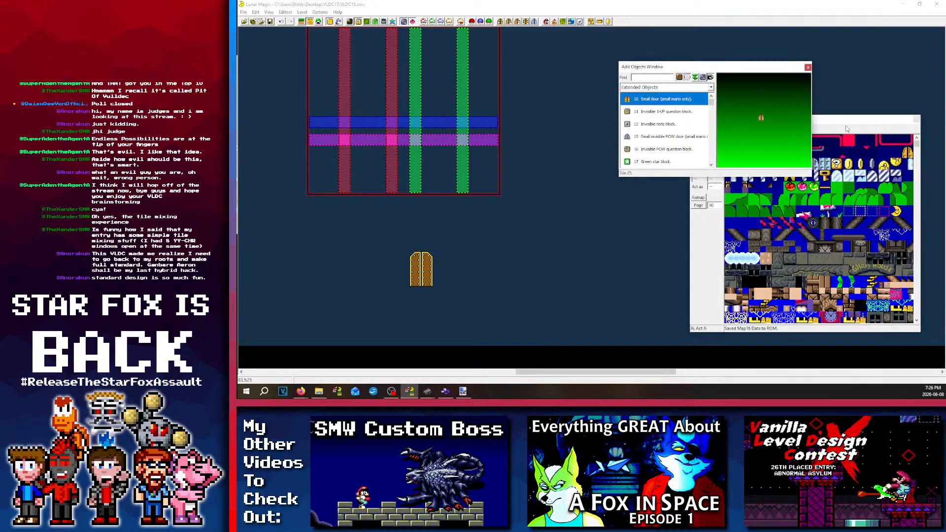
pyautogui.click(790, 190)
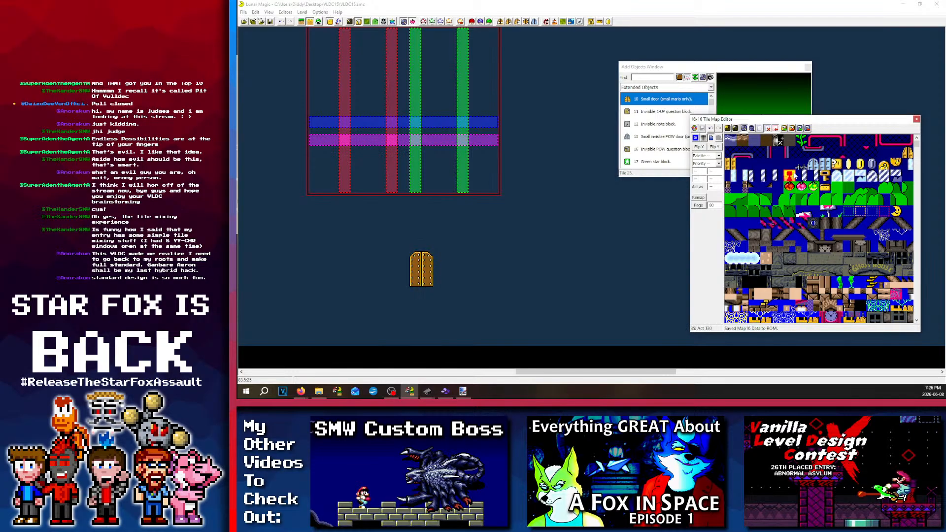
pyautogui.click(789, 174)
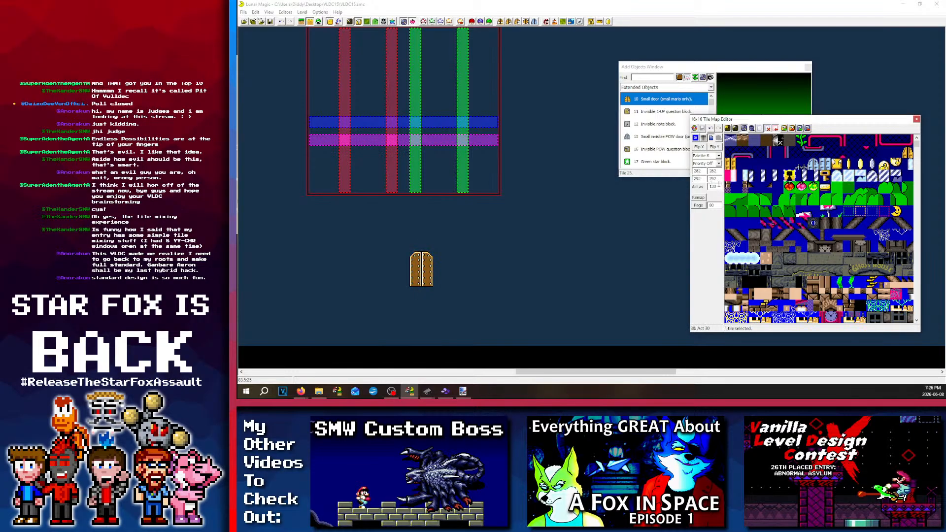
pyautogui.click(825, 175)
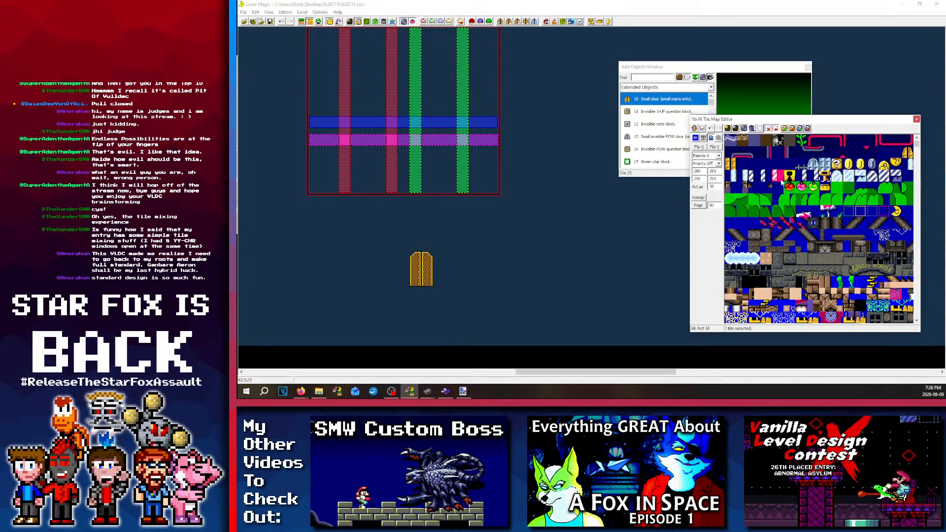
# Step: Look through the Tileset Specific, Direct Map16 Access and Extended Objects categories for the midway point tape
pyautogui.click(741, 87)
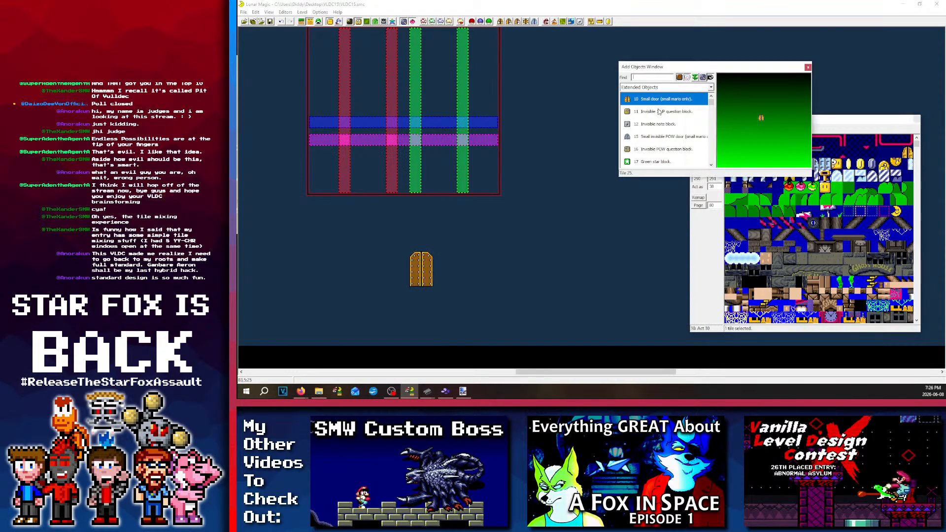
pyautogui.click(645, 88)
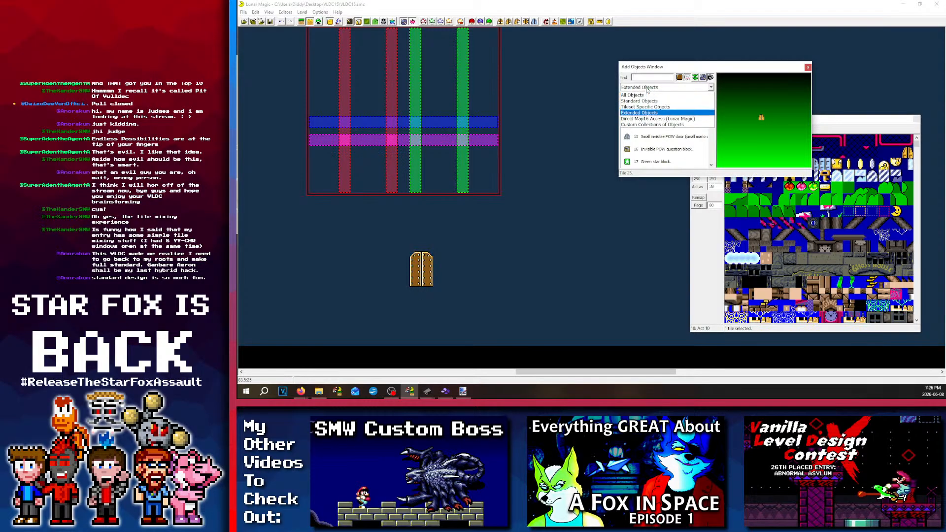
pyautogui.click(644, 106)
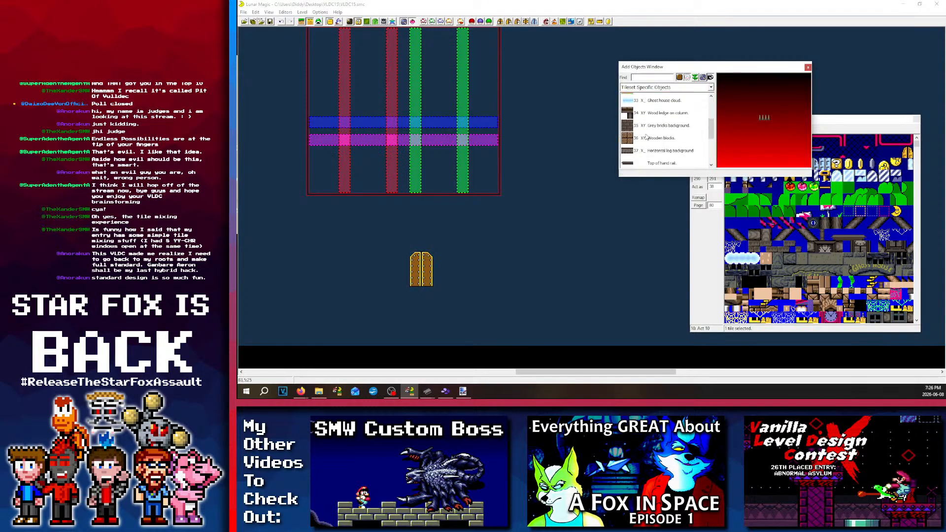
pyautogui.click(644, 88)
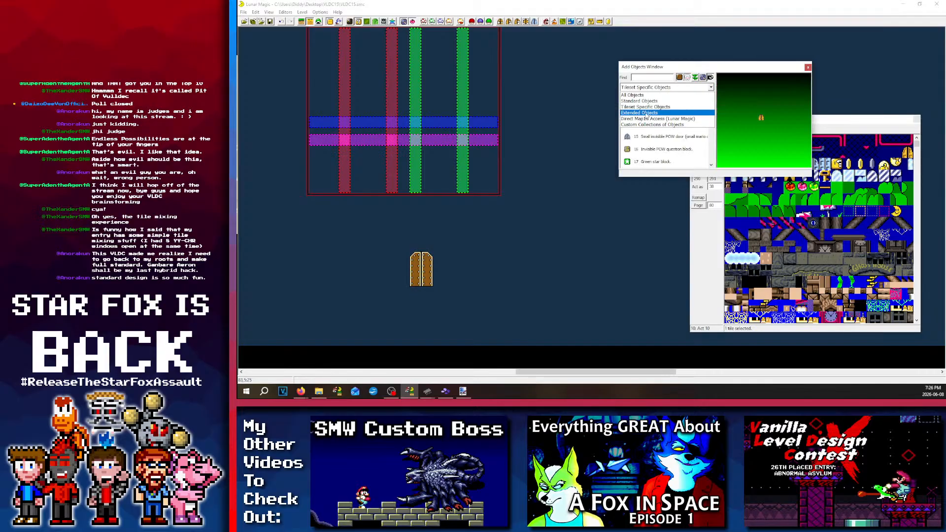
pyautogui.click(644, 119)
pyautogui.click(644, 87)
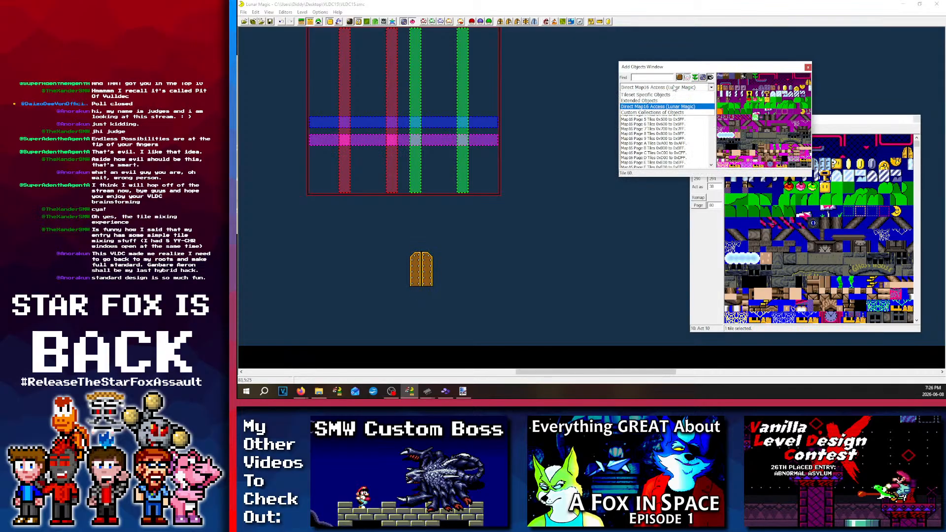
pyautogui.click(655, 109)
pyautogui.click(645, 87)
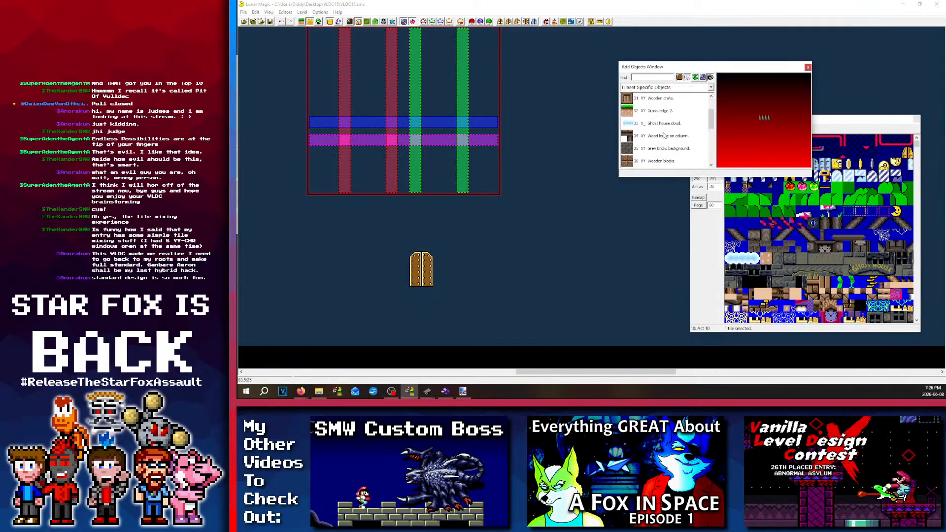
pyautogui.click(638, 113)
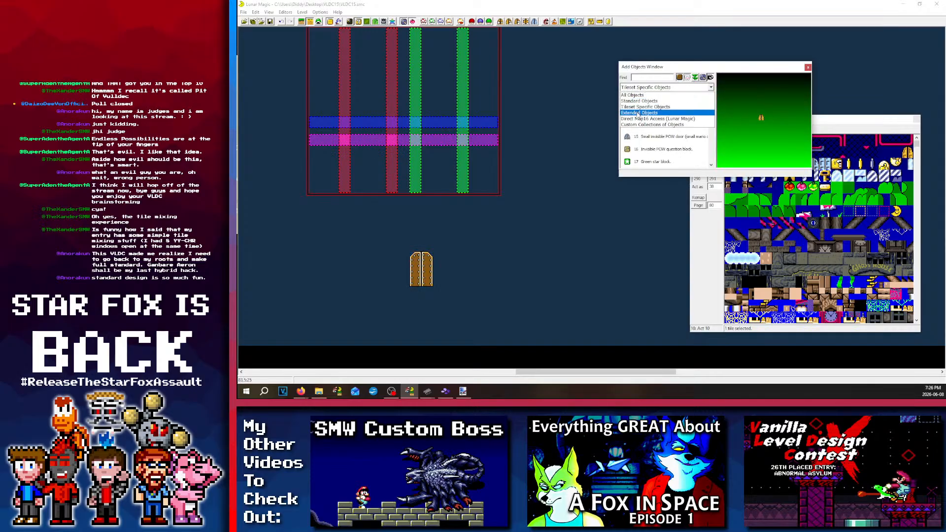
# Step: Find the midway point tape in the Extended Objects with "midwa" and place copies forming an arch around the yellow door
pyautogui.click(636, 78)
pyautogui.write('midwa')
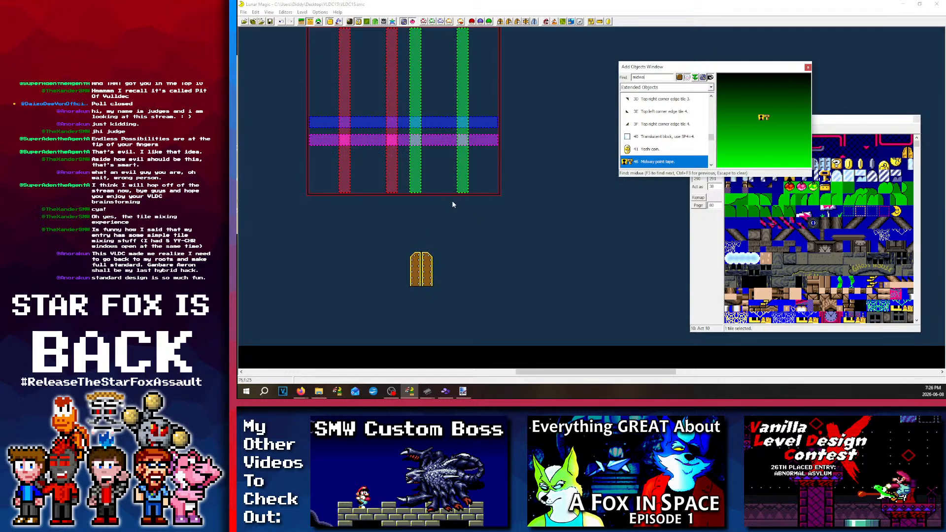
pyautogui.rightClick(395, 209)
pyautogui.moveTo(412, 214); pyautogui.dragTo(409, 168)
pyautogui.click(409, 116)
pyautogui.moveTo(426, 120); pyautogui.dragTo(442, 291)
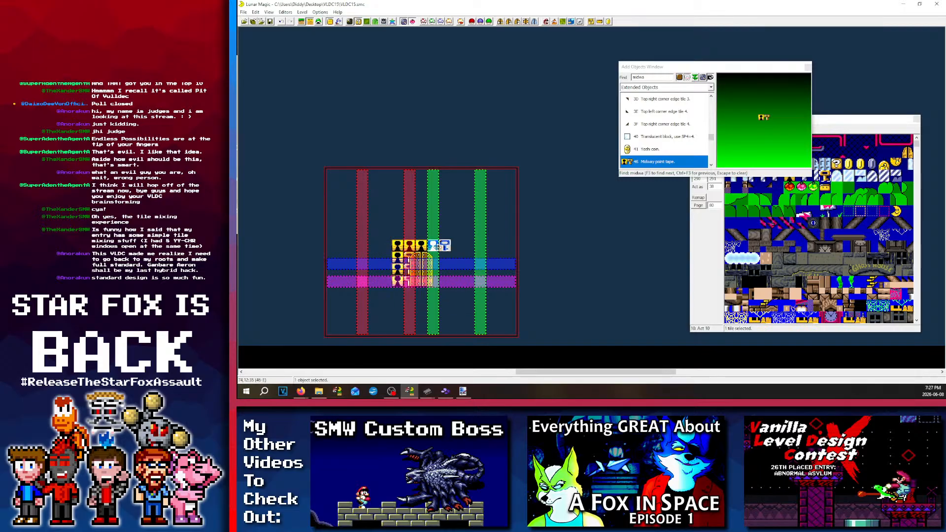
pyautogui.moveTo(437, 246); pyautogui.dragTo(446, 281)
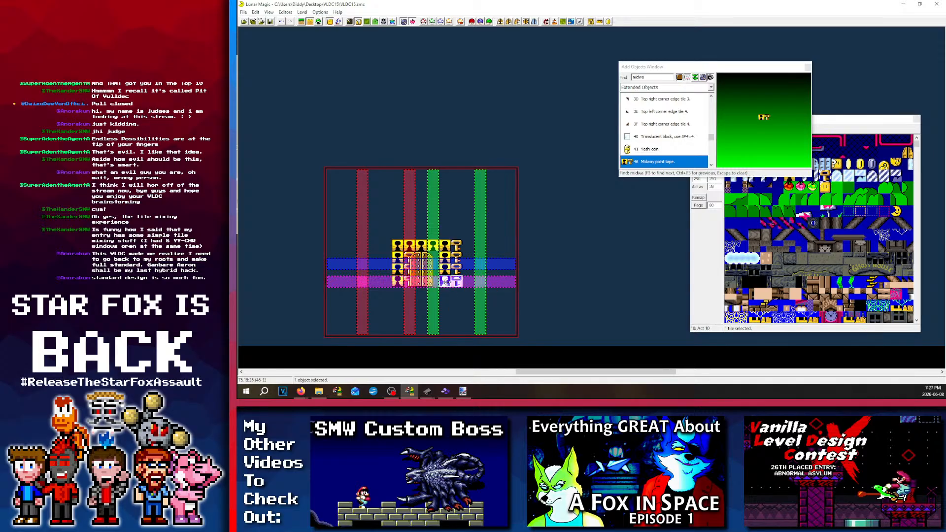
# Step: Cover the surplus tape pieces inside the doorway and along the arch's outer right side with blank Map16 tiles
pyautogui.click(780, 142)
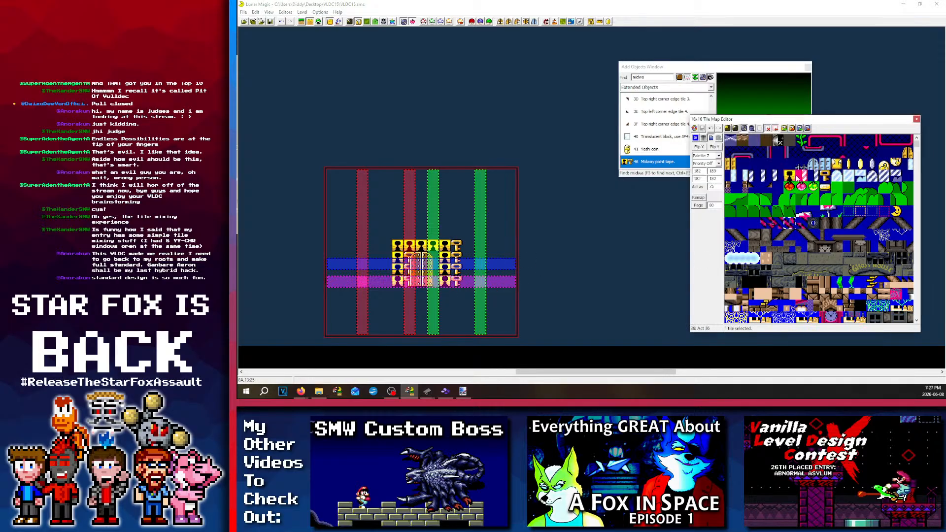
pyautogui.click(419, 261)
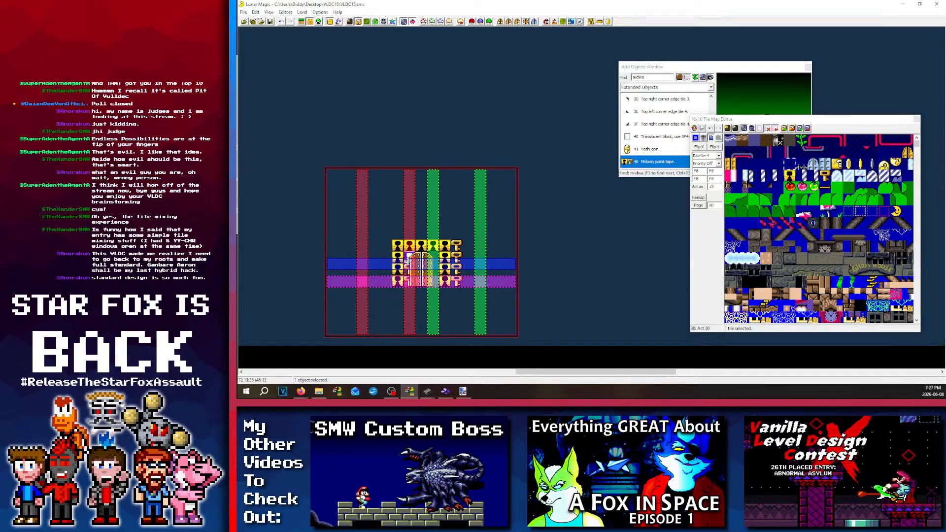
pyautogui.moveTo(408, 258); pyautogui.dragTo(475, 228)
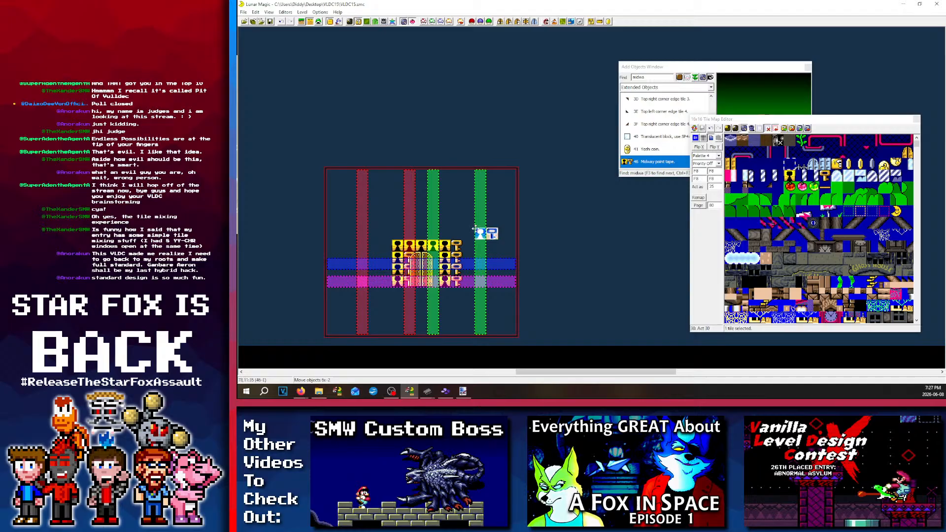
pyautogui.click(331, 22)
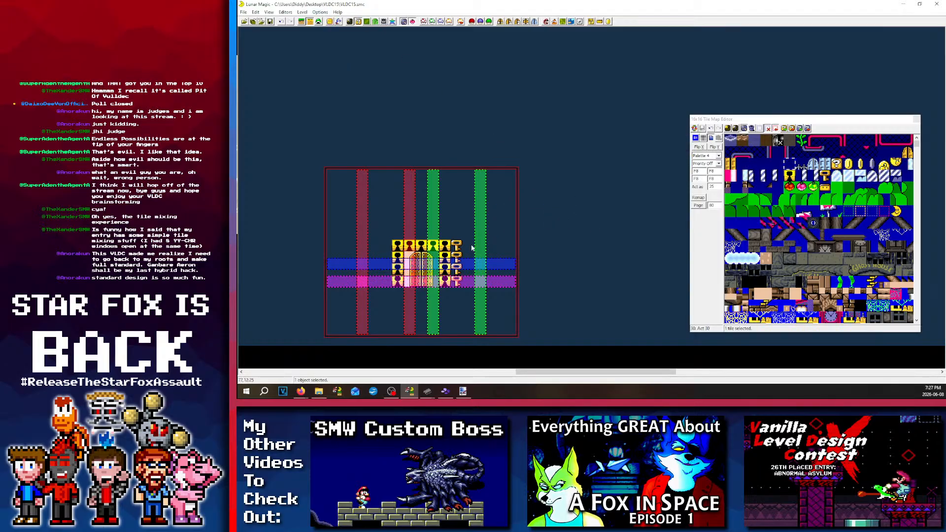
pyautogui.click(457, 263)
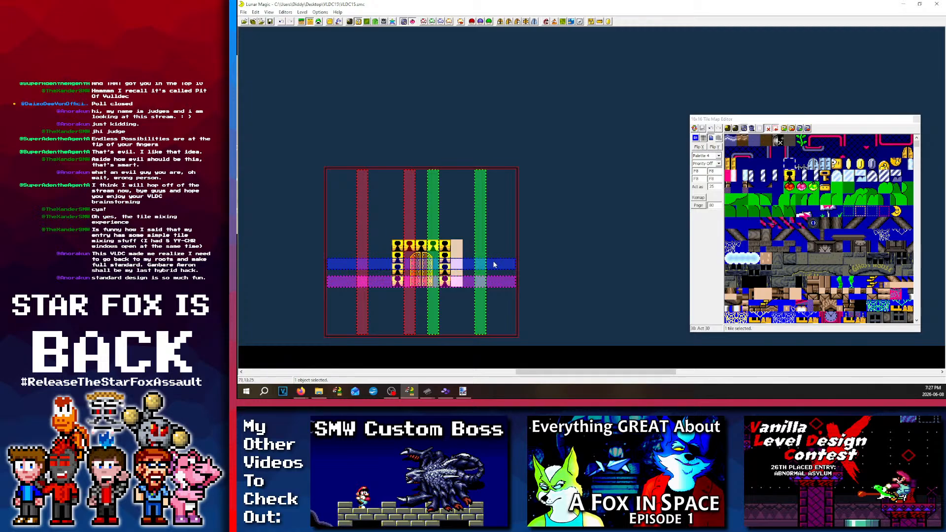
pyautogui.press('Delete')
pyautogui.hscroll(-2, 507, 281)
pyautogui.hscroll(2, 594, 267)
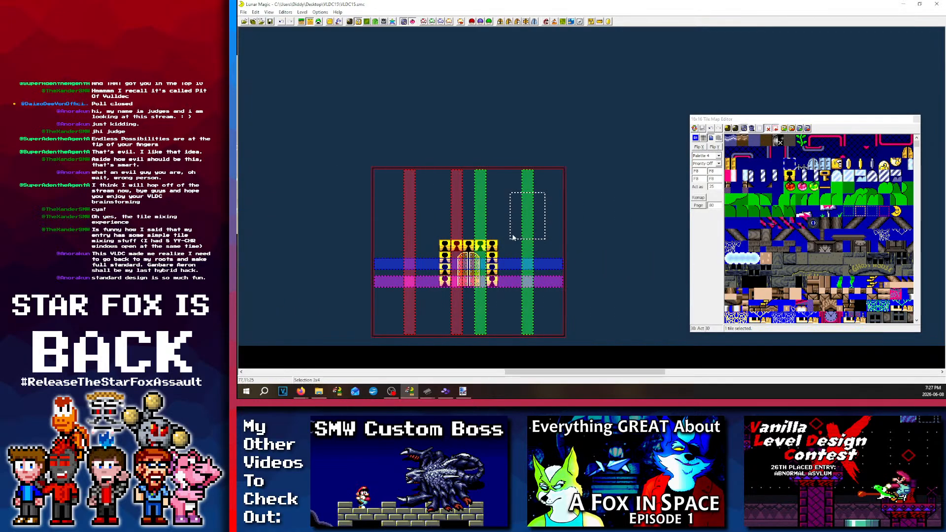
pyautogui.moveTo(513, 237); pyautogui.dragTo(504, 256)
pyautogui.press('Delete')
# Step: Move the keyhole block arch from the door to above the game screen outline and delete the tile column placed with it
pyautogui.click(848, 178)
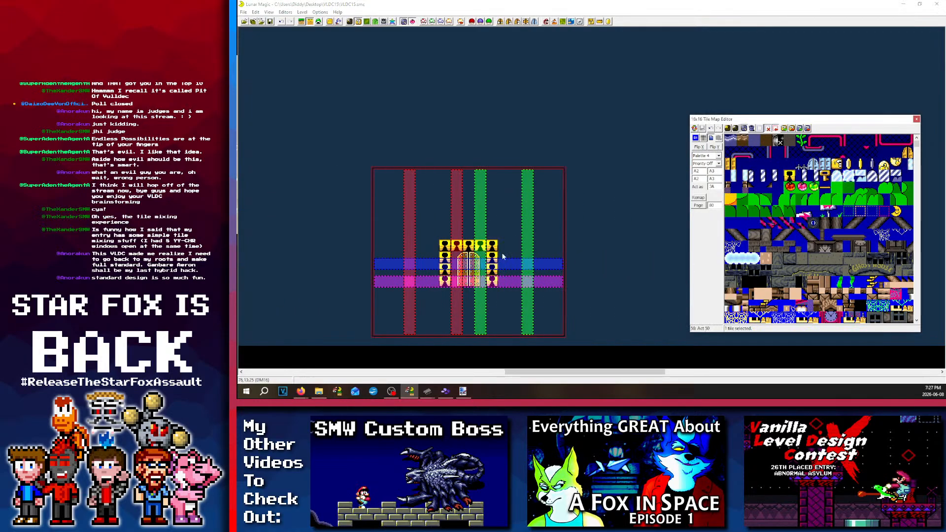
pyautogui.rightClick(458, 231)
pyautogui.moveTo(456, 229); pyautogui.dragTo(415, 353)
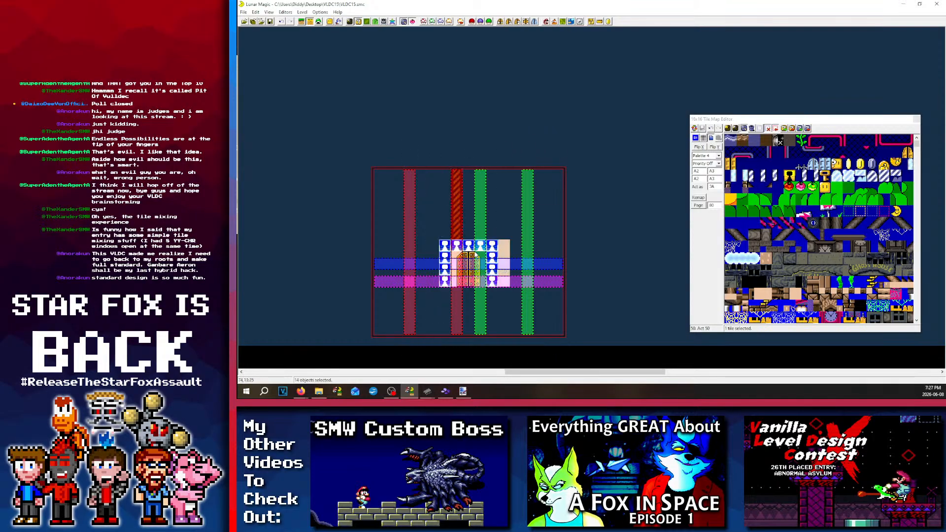
pyautogui.moveTo(469, 245); pyautogui.dragTo(470, 94)
pyautogui.click(494, 147)
pyautogui.click(458, 88)
pyautogui.press('Delete')
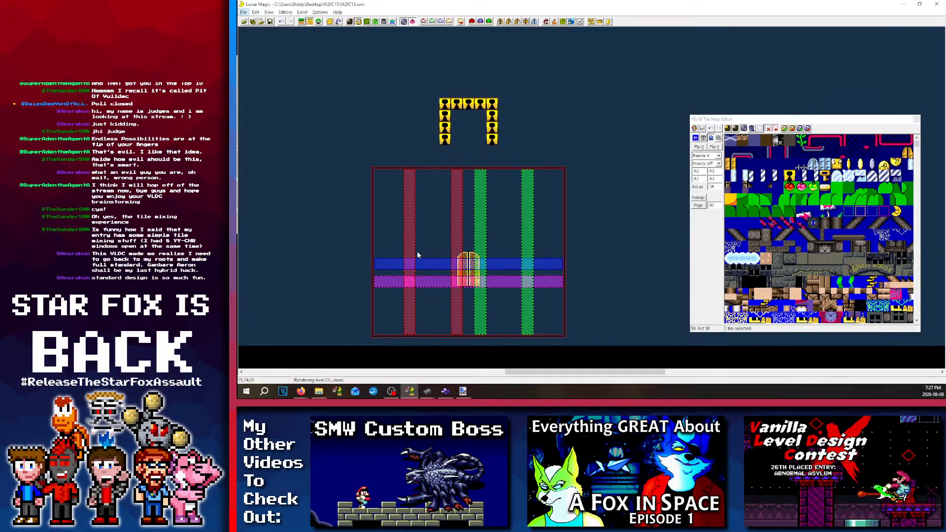
# Step: Undo moving the keyhole block arch away from the yellow door, and move only the arch blocks back above the game screen outline
pyautogui.keyDown('ctrl'); pyautogui.scroll(-1, 444, 338); pyautogui.keyUp('ctrl')
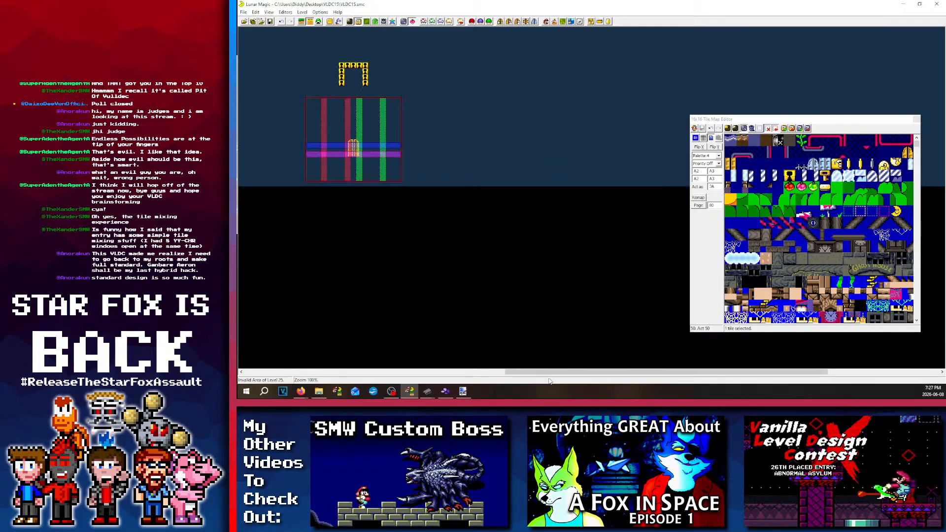
pyautogui.moveTo(555, 374); pyautogui.dragTo(551, 190)
pyautogui.keyDown('ctrl'); pyautogui.scroll(1, 566, 131); pyautogui.keyUp('ctrl')
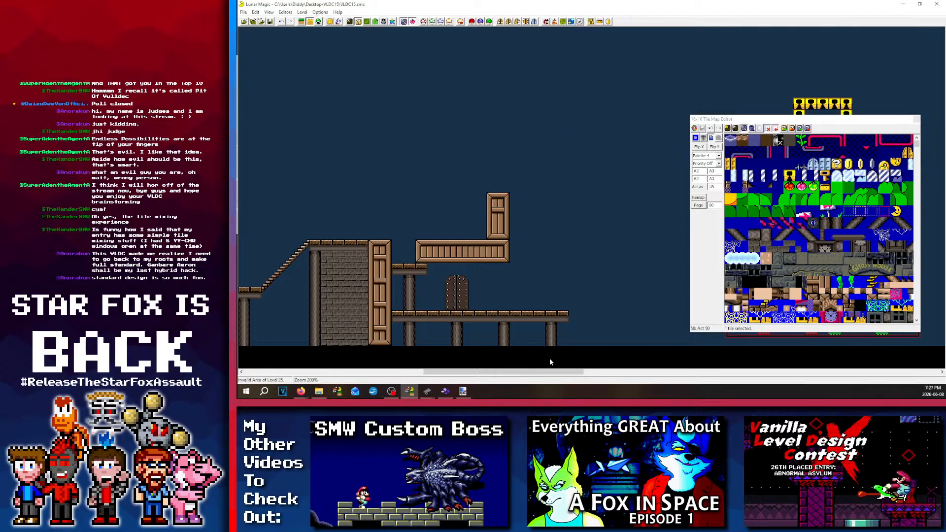
pyautogui.moveTo(522, 371); pyautogui.dragTo(605, 364)
pyautogui.moveTo(575, 33); pyautogui.dragTo(371, 167)
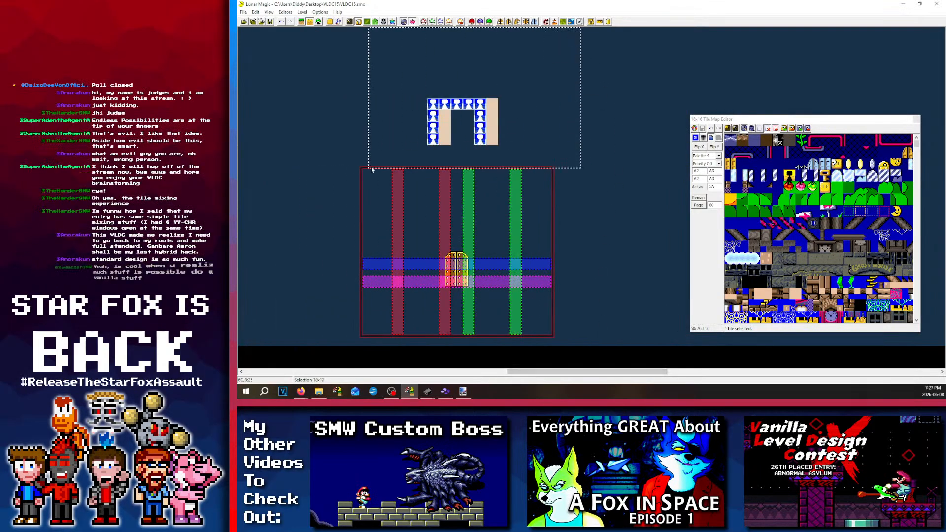
pyautogui.click(594, 138)
pyautogui.hotkey('ctrl', 'z')
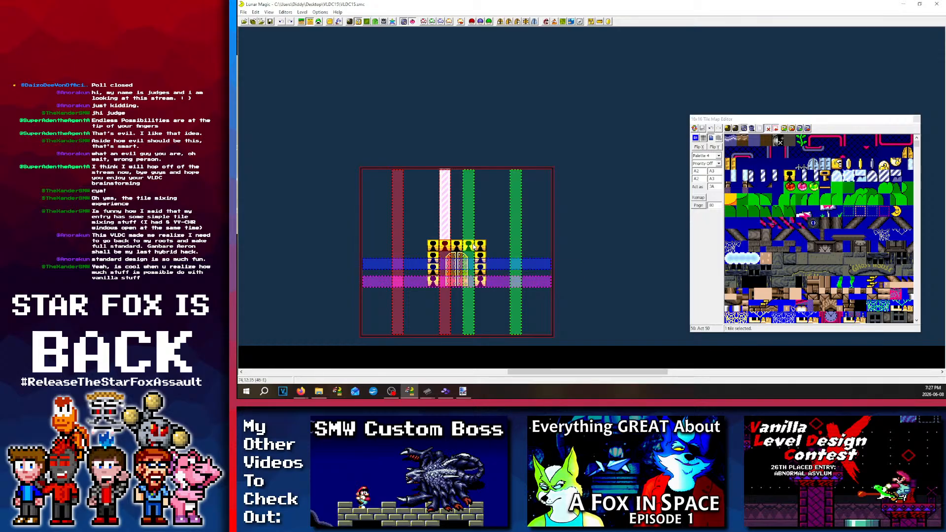
pyautogui.moveTo(471, 246); pyautogui.dragTo(471, 104)
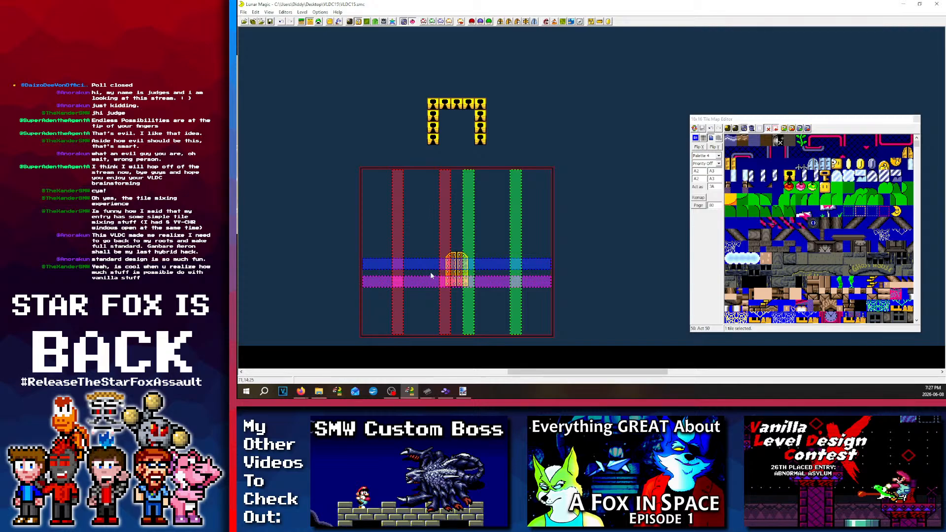
# Step: Switch to Layer 1 editing, go to Map16 page 7 with the custom door tiles, and bring up the 8x8 tile selector
pyautogui.click(302, 21)
pyautogui.click(824, 222)
pyautogui.press('pagedown')
pyautogui.press('pagedown')
pyautogui.press('pagedown')
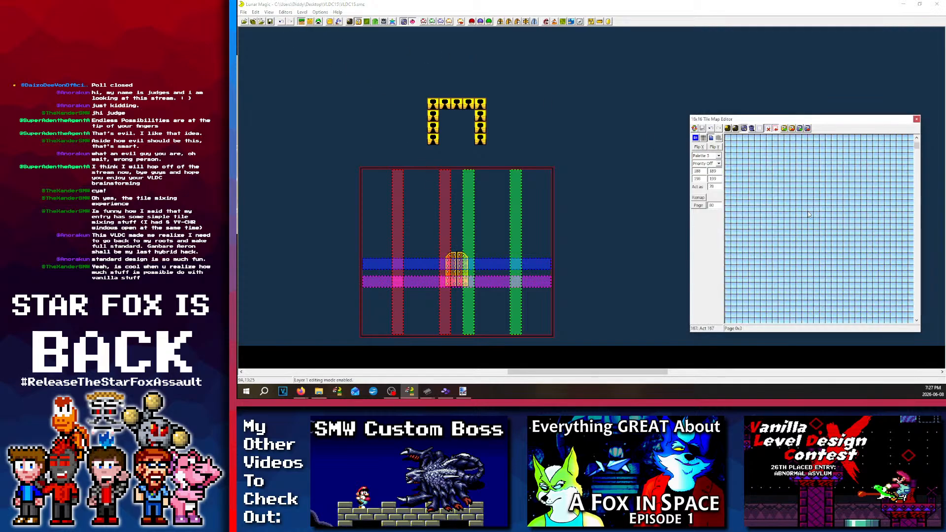
pyautogui.press('pagedown')
pyautogui.press('pagedown')
pyautogui.press('pagedown')
pyautogui.keyDown('alt'); pyautogui.rightClick(782, 166); pyautogui.keyUp('alt')
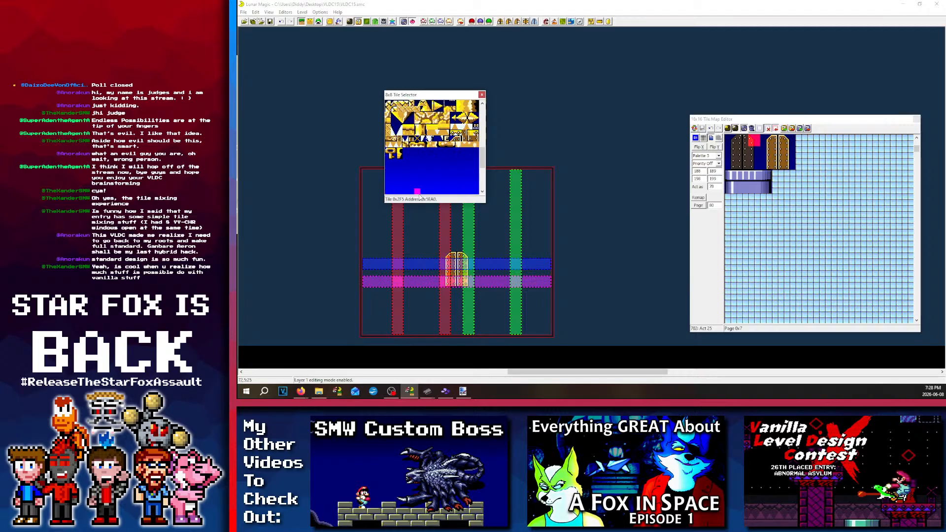
# Step: Check the level's Super GFX Bypass settings and the ExGFX80.bin graphics in YY-CHR, and return to Lunar Magic
pyautogui.click(473, 23)
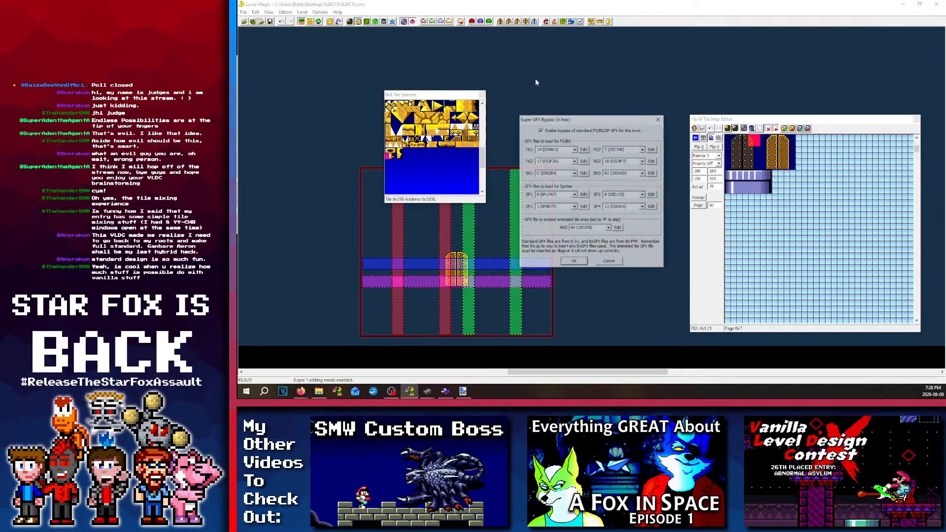
pyautogui.click(659, 118)
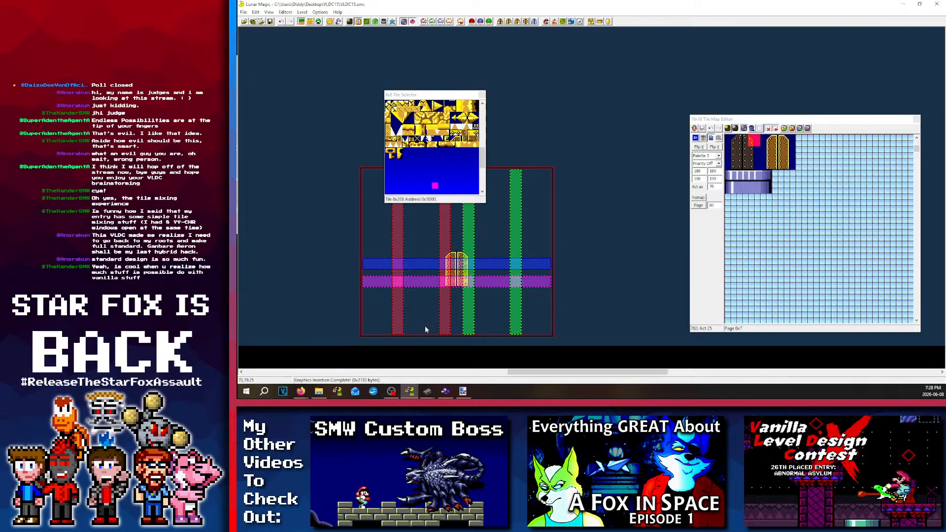
pyautogui.moveTo(427, 391)
pyautogui.moveTo(458, 360)
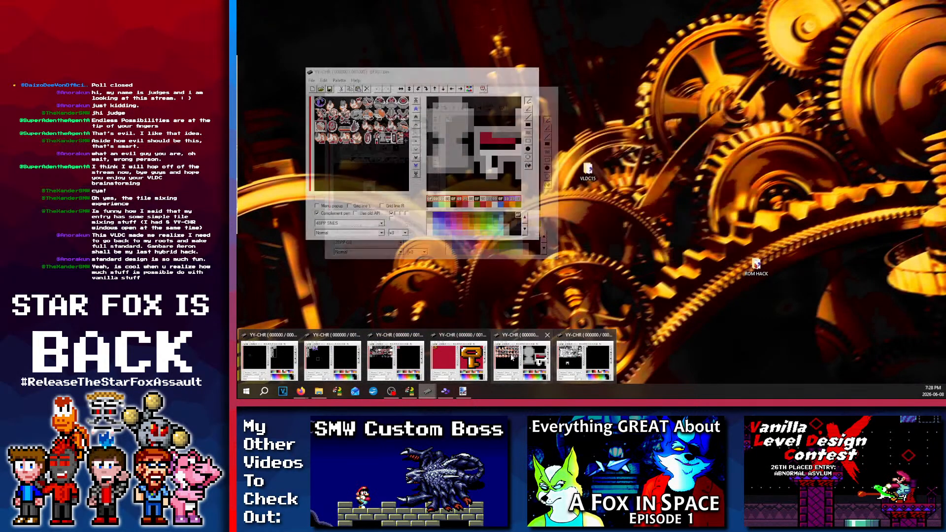
pyautogui.click(355, 359)
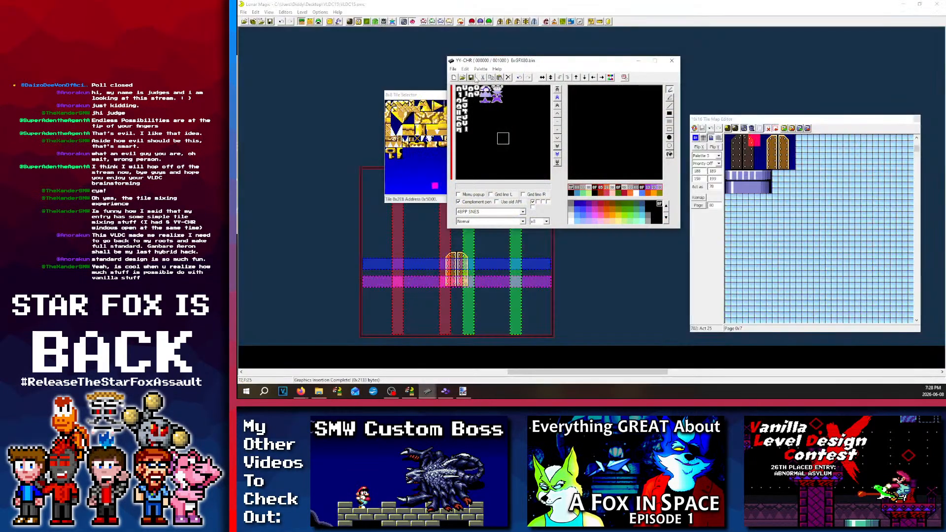
pyautogui.click(463, 23)
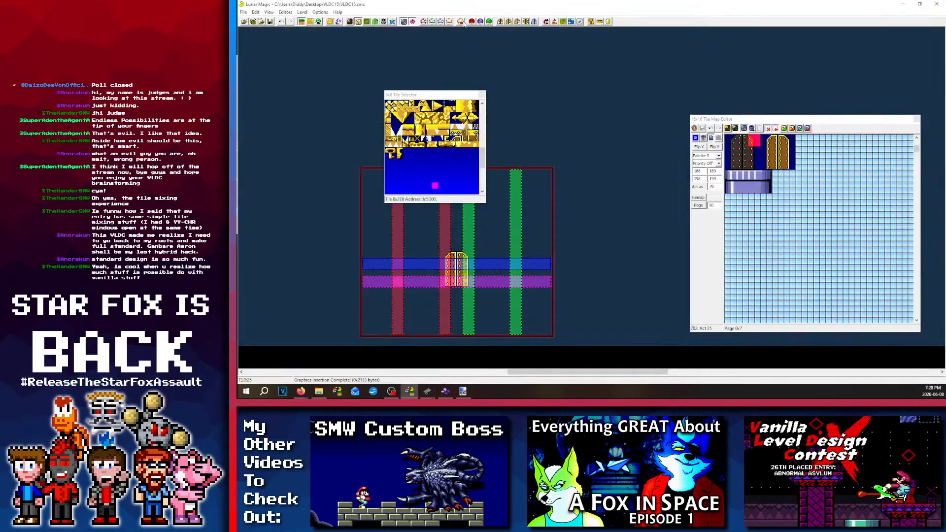
# Step: Check the extended animation slots of level 25 and save the level despite its undefined exits
pyautogui.click(603, 22)
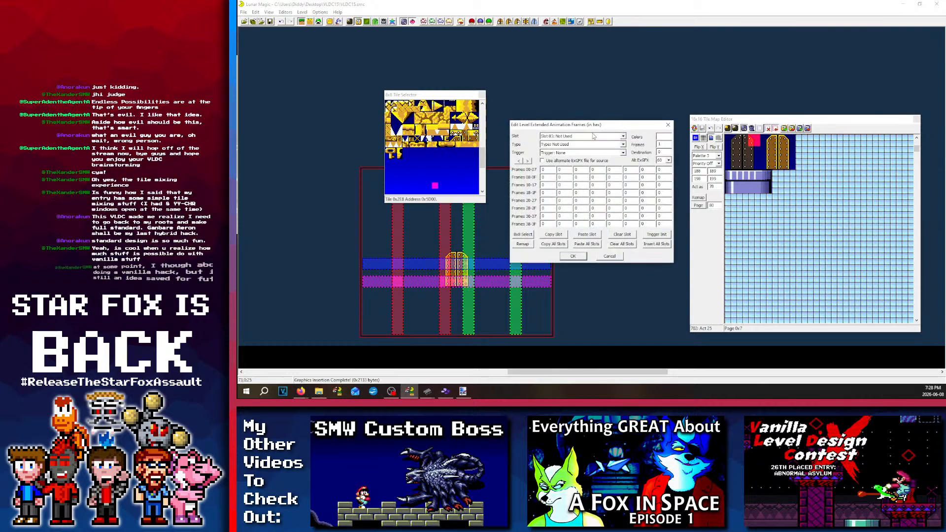
pyautogui.click(667, 125)
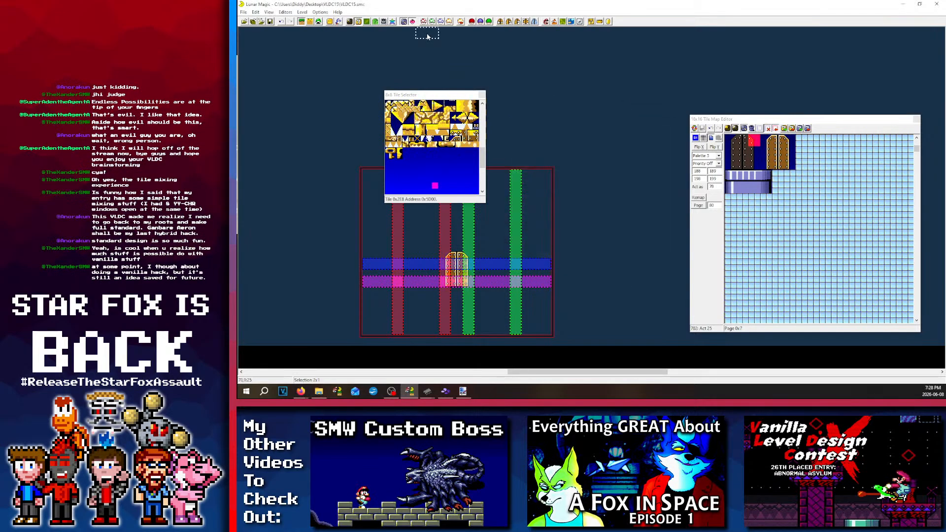
pyautogui.click(270, 22)
pyautogui.click(611, 232)
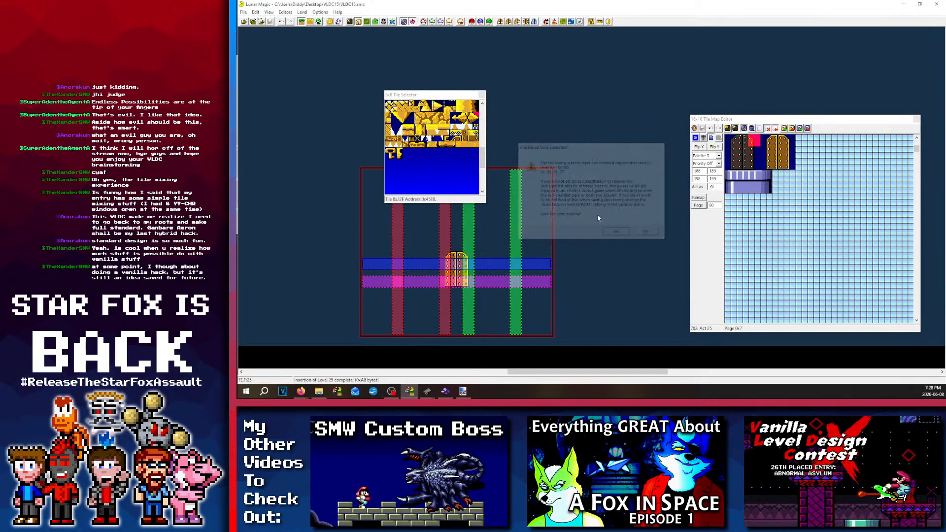
# Step: Open level 105 and copy all of its extended animation slots
pyautogui.press('pageup')
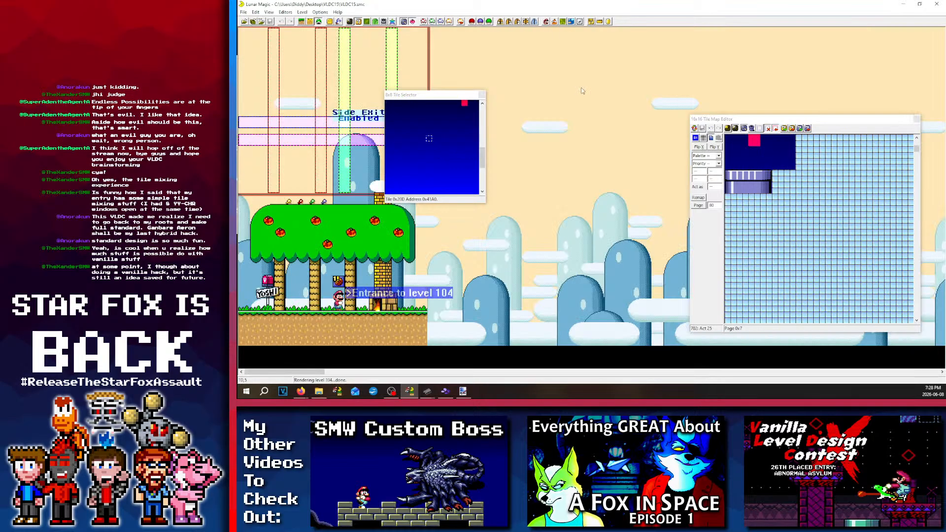
pyautogui.press('pagedown')
pyautogui.keyDown('ctrl'); pyautogui.scroll(-1, 554, 111); pyautogui.keyUp('ctrl')
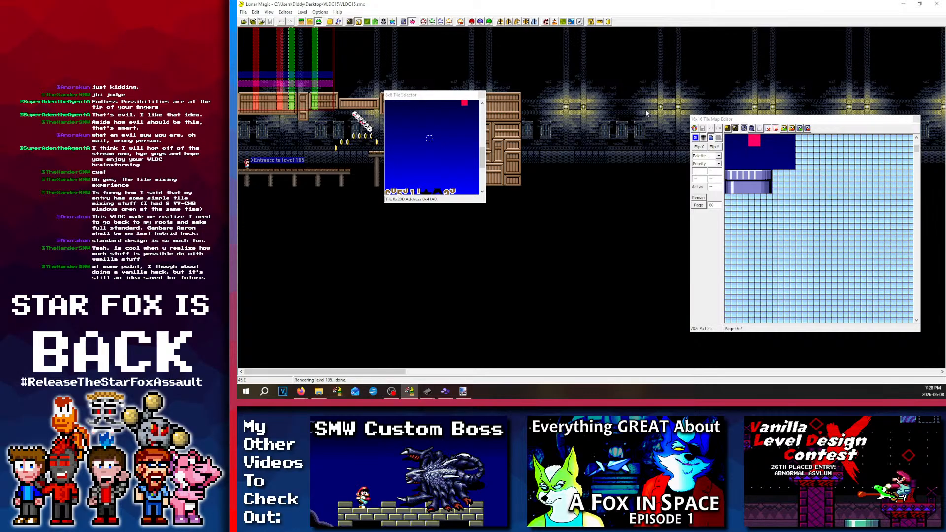
pyautogui.click(458, 95)
pyautogui.moveTo(458, 96); pyautogui.dragTo(490, 140)
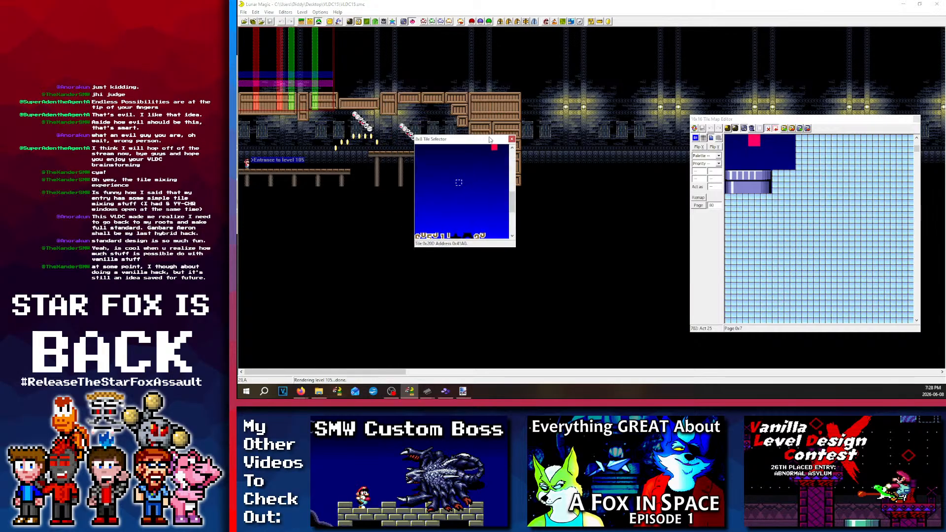
pyautogui.click(591, 22)
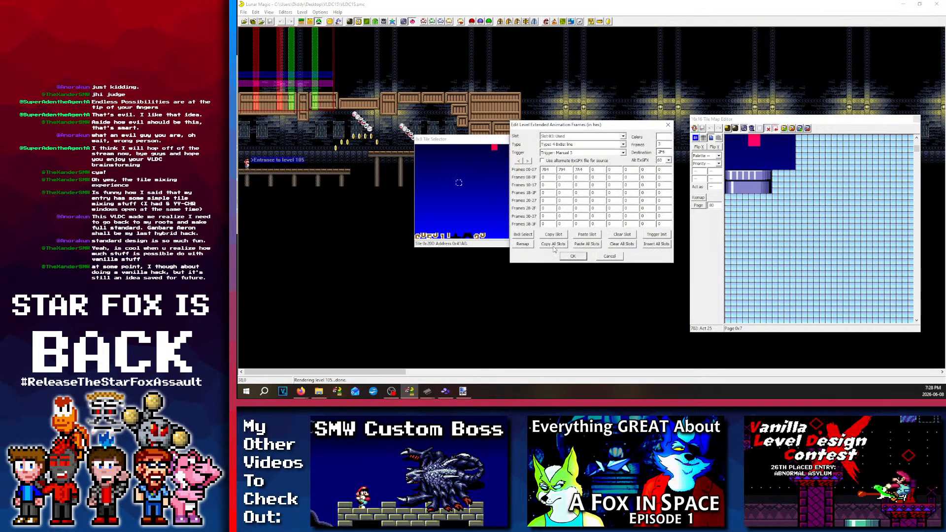
pyautogui.click(668, 125)
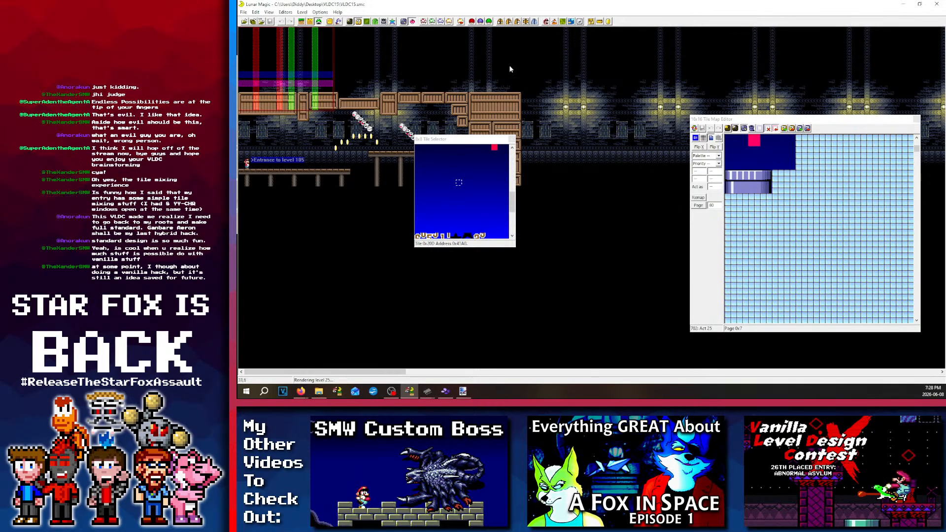
# Step: Return to level 25, paste all the copied extended animation slots, and review the trigger initialization settings without changing them
pyautogui.hotkey('alt', 'Left')
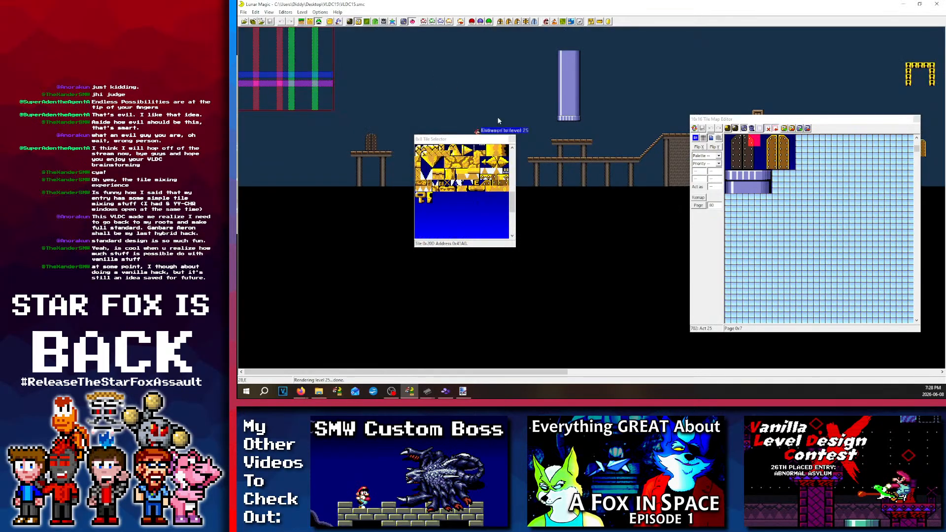
pyautogui.click(592, 22)
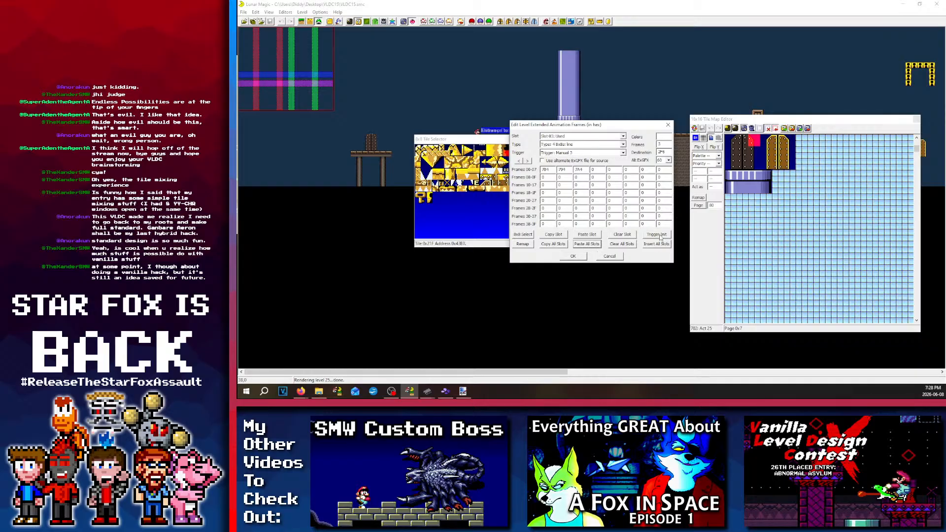
pyautogui.click(656, 234)
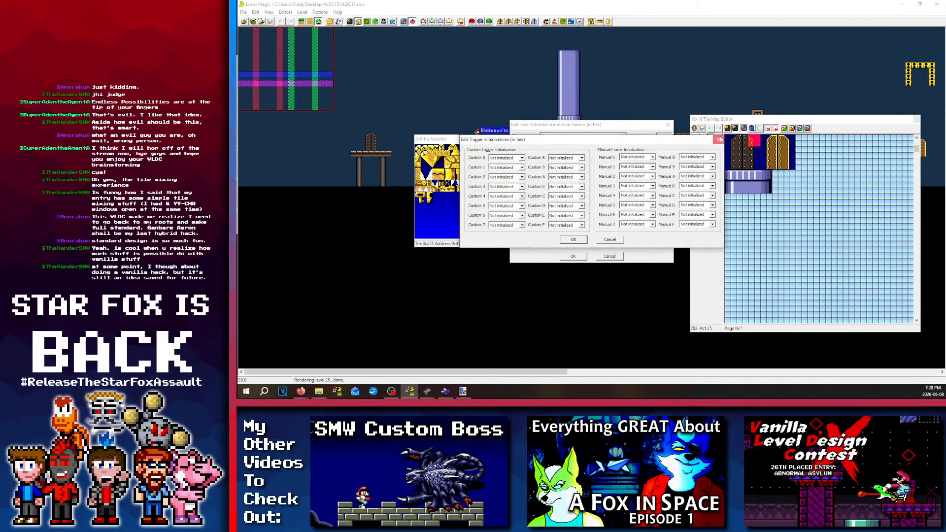
pyautogui.click(718, 139)
pyautogui.click(573, 256)
# Step: Save level 25 with the pasted animation slots, accepting the undefined exits
pyautogui.hscroll(2, 389, 88)
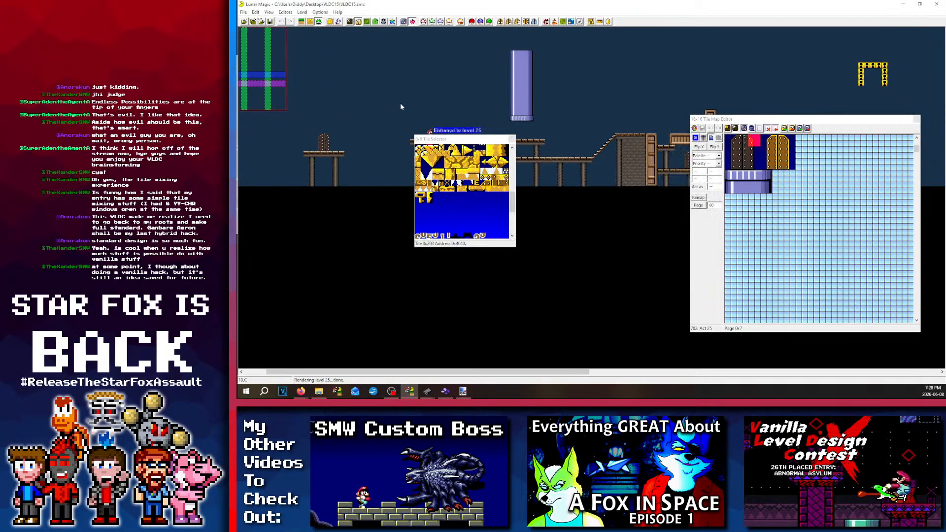
pyautogui.hscroll(10, 400, 106)
pyautogui.click(270, 21)
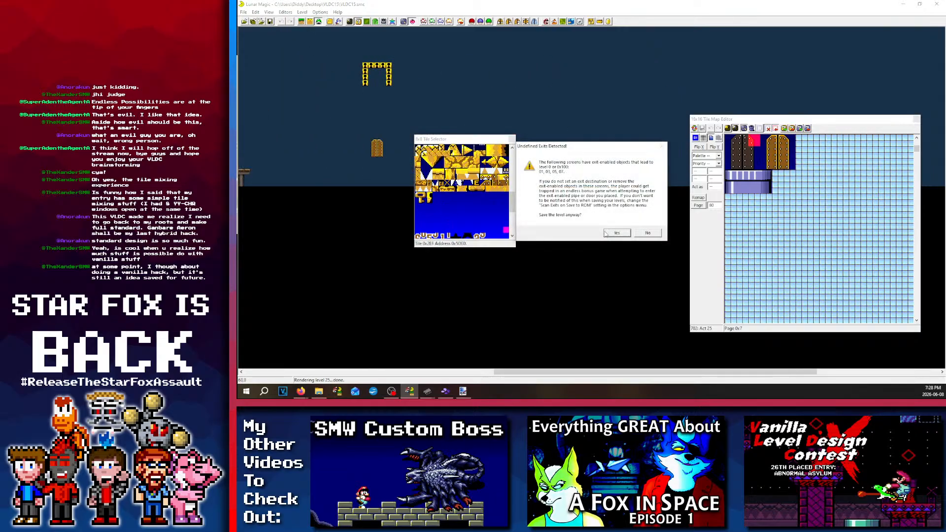
pyautogui.click(605, 233)
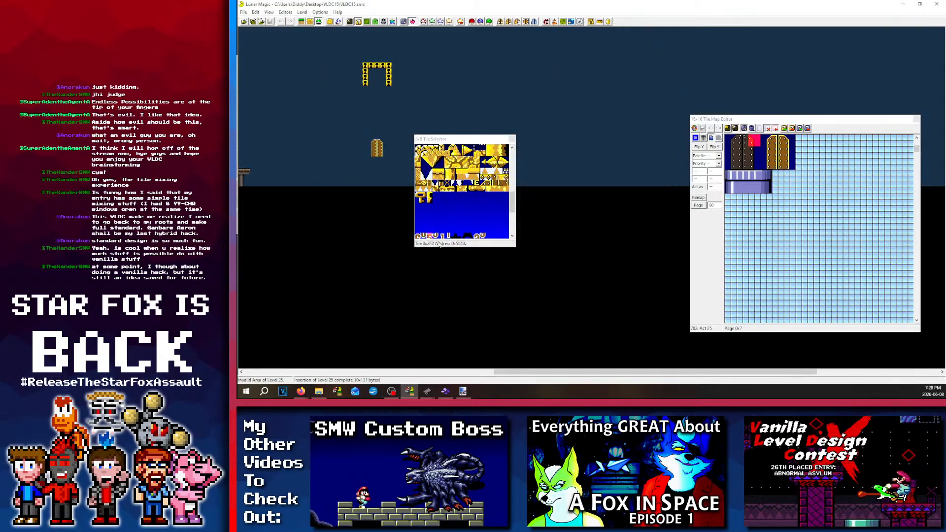
# Step: Move the 8x8 tile selector window into the empty area below the level, clear of the yellow door
pyautogui.click(418, 232)
pyautogui.hscroll(-4, 397, 59)
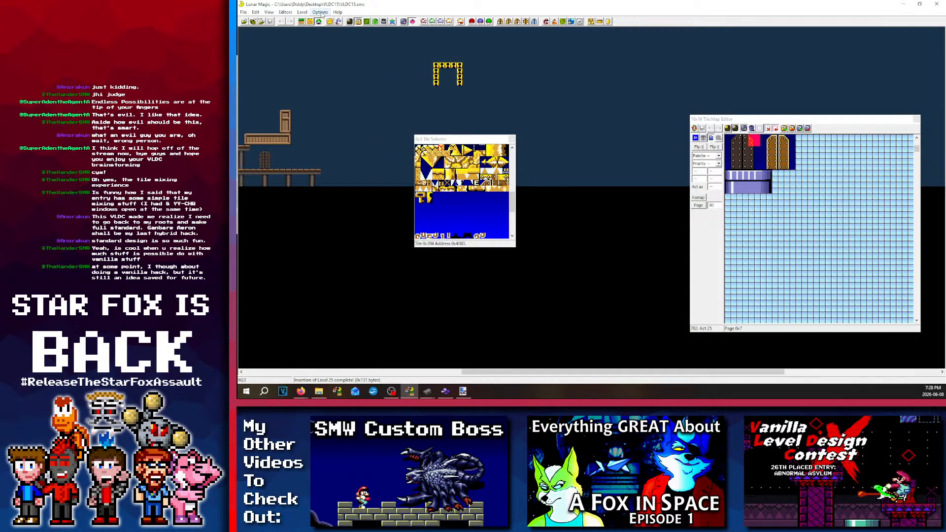
pyautogui.moveTo(456, 142); pyautogui.dragTo(541, 222)
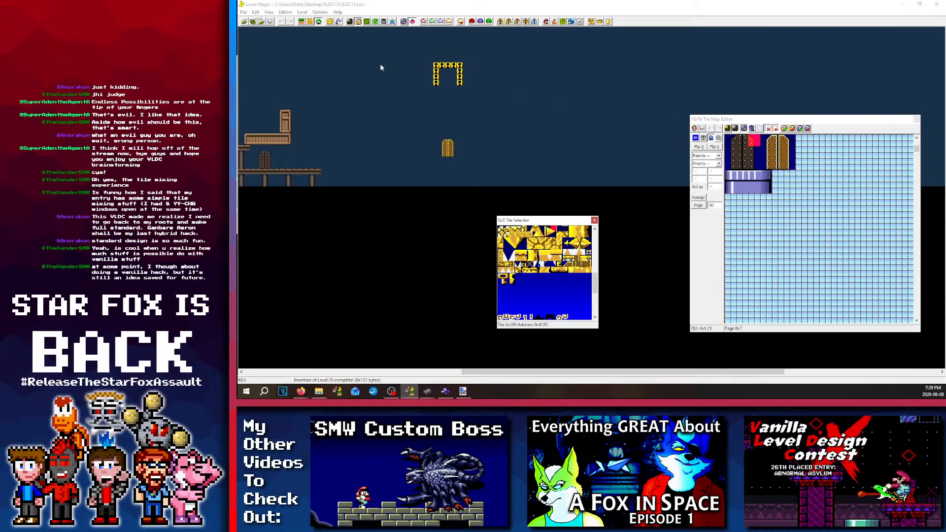
pyautogui.scroll(15, 372, 96)
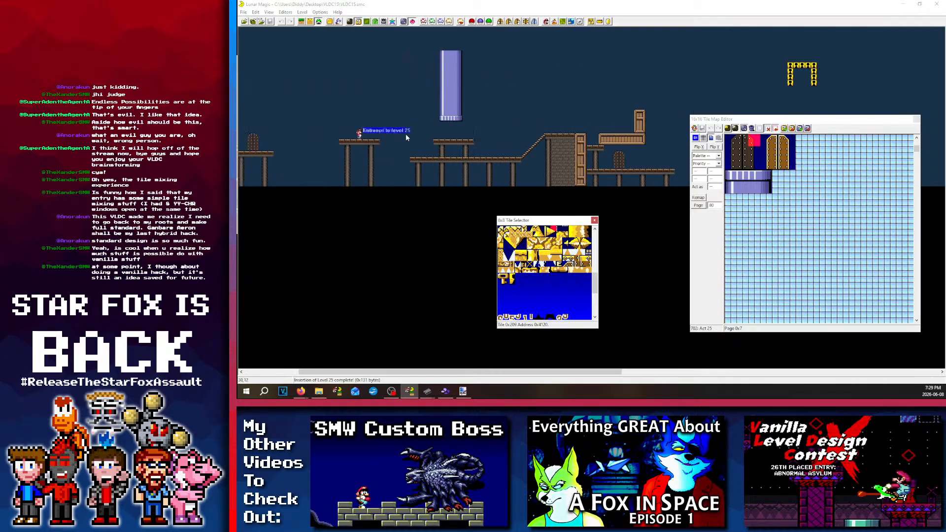
pyautogui.scroll(-7, 404, 133)
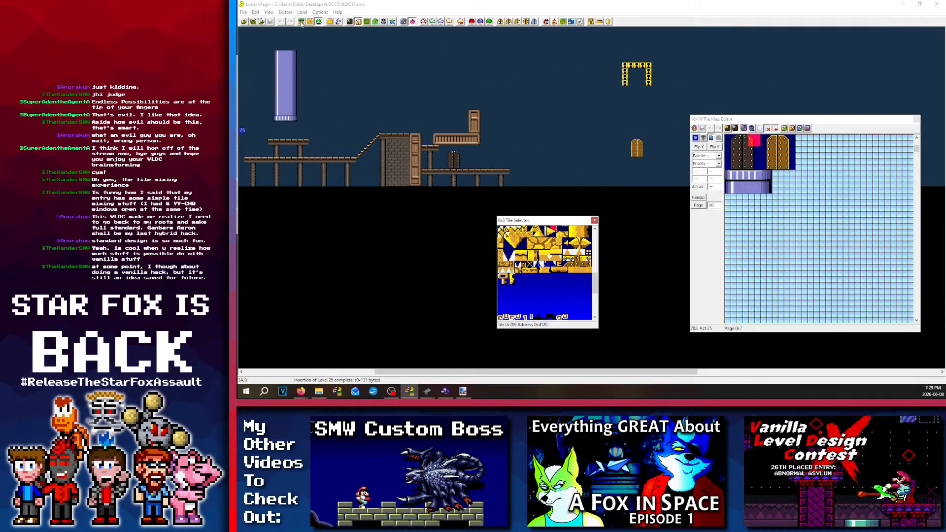
pyautogui.click(346, 158)
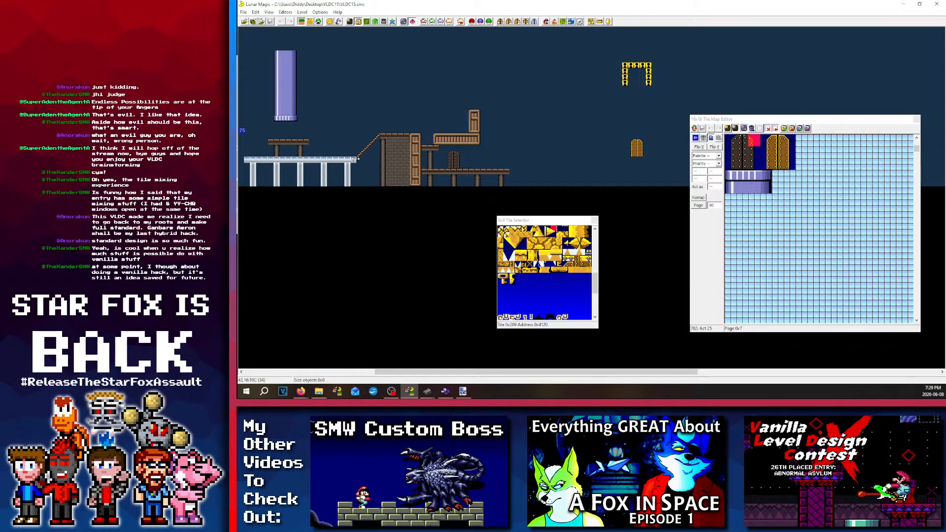
pyautogui.moveTo(358, 158)
pyautogui.mouseDown()
pyautogui.moveTo(319, 158)
pyautogui.moveTo(355, 158)
pyautogui.mouseUp()
pyautogui.click(336, 126)
pyautogui.hscroll(-1, 372, 157)
pyautogui.hscroll(2, 430, 183)
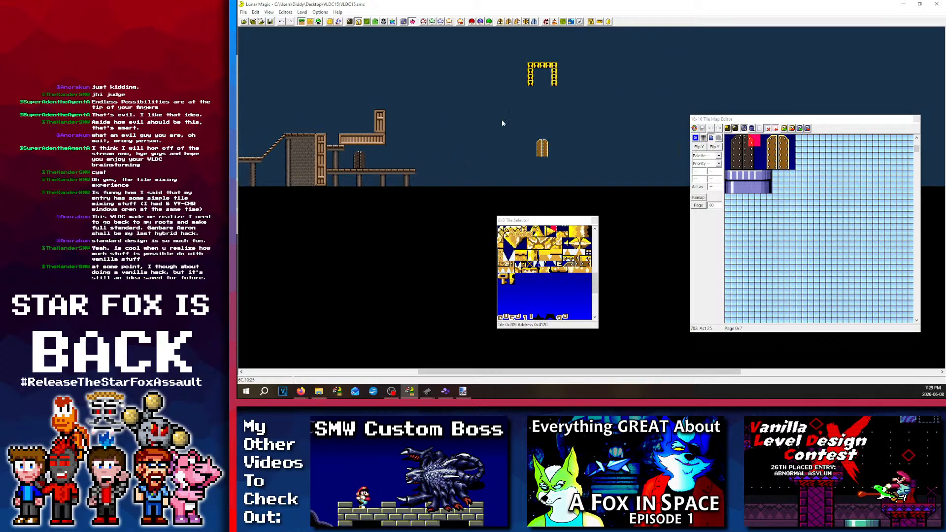
# Step: Place a copy of the tall vertical crate column in the air left of the keyhole block arch and display the screen boundaries
pyautogui.moveTo(560, 90); pyautogui.dragTo(508, 59)
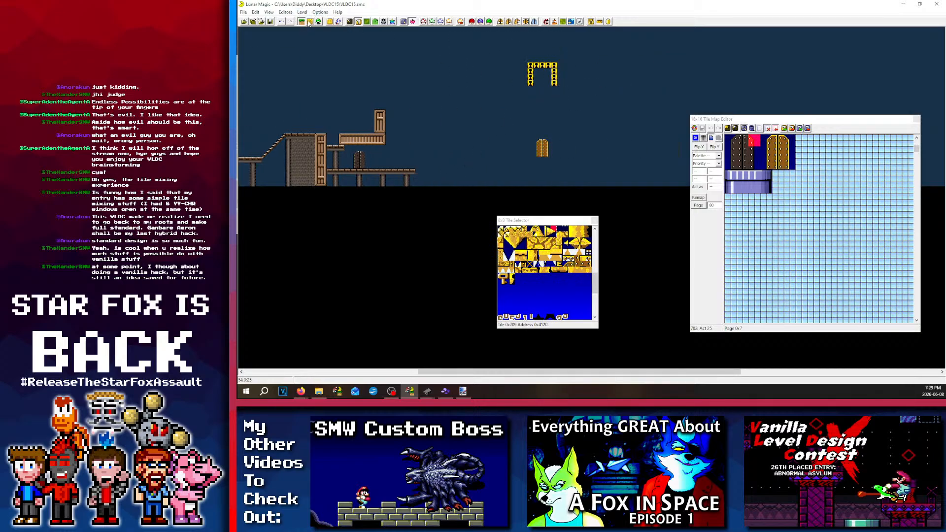
pyautogui.moveTo(318, 150); pyautogui.dragTo(496, 48)
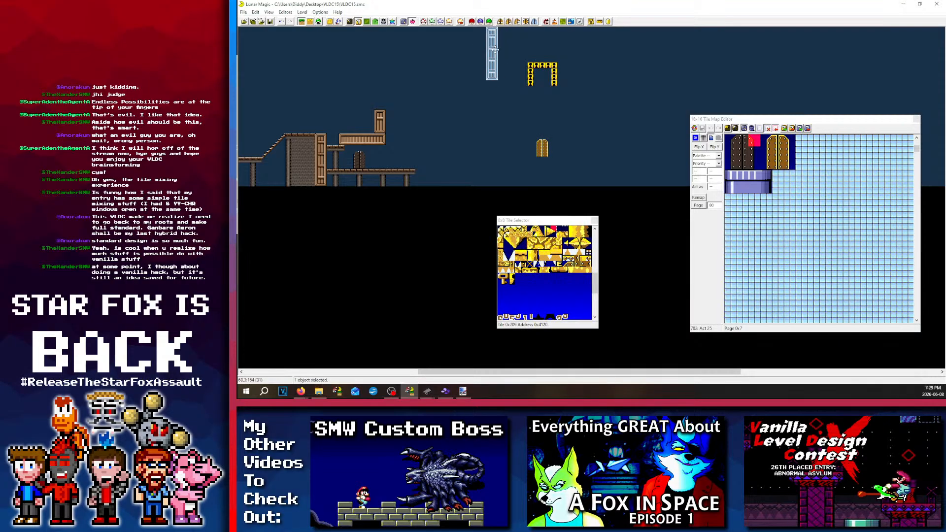
pyautogui.click(534, 22)
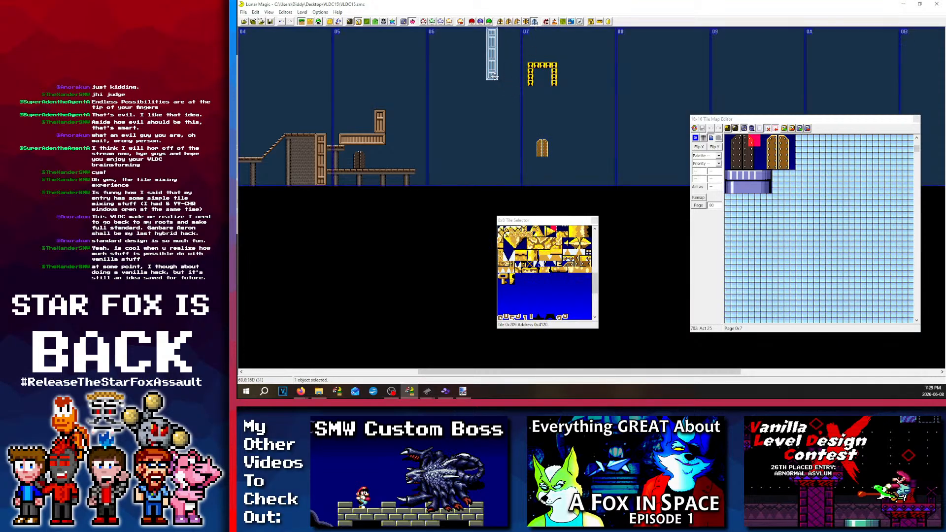
# Step: Lengthen the tall vertical crate column downwards so its base sits just below the keyhole block arch
pyautogui.moveTo(495, 79); pyautogui.dragTo(495, 96)
pyautogui.click(492, 94)
pyautogui.click(510, 99)
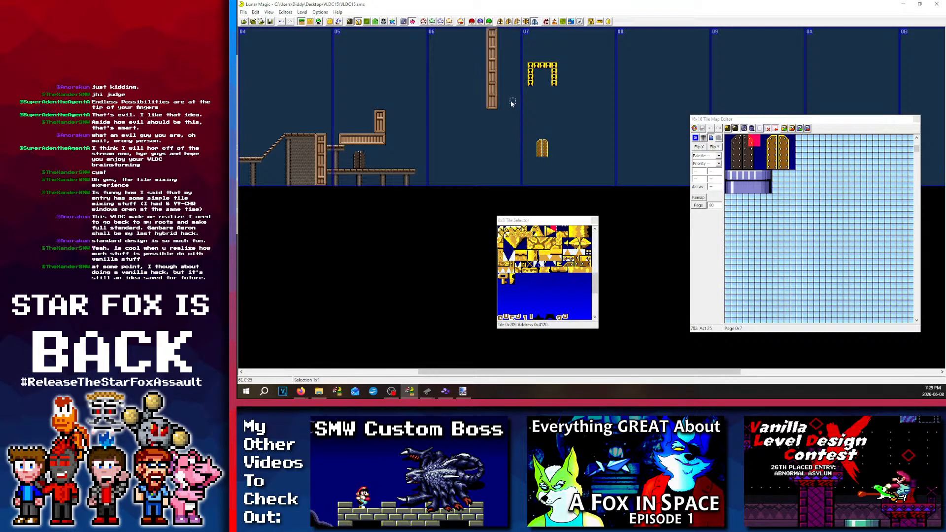
# Step: Copy the crate column beside its base and reshape the copy into a horizontal crate beam running beneath the keyhole block arch
pyautogui.click(493, 94)
pyautogui.rightClick(506, 95)
pyautogui.moveTo(511, 118); pyautogui.dragTo(507, 133)
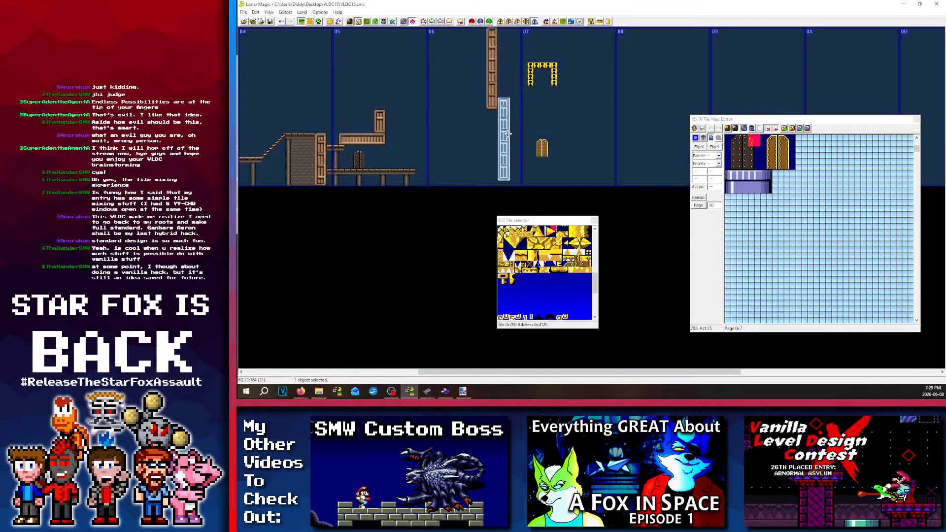
pyautogui.moveTo(510, 183); pyautogui.dragTo(574, 104)
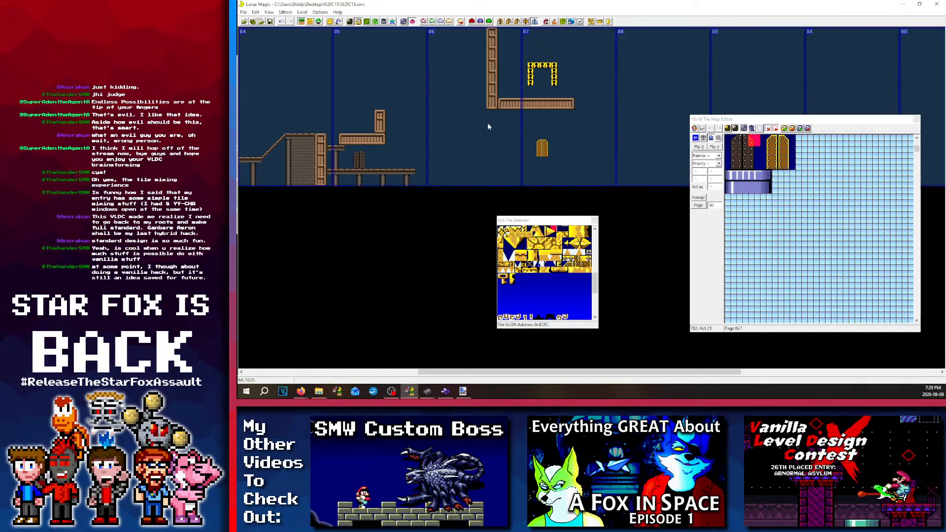
# Step: Copy the crate beam at its far end and reshape the copy into a vertical crate column reaching the level's floor
pyautogui.press('F2')
pyautogui.moveTo(306, 65); pyautogui.dragTo(551, 175)
pyautogui.click(575, 104)
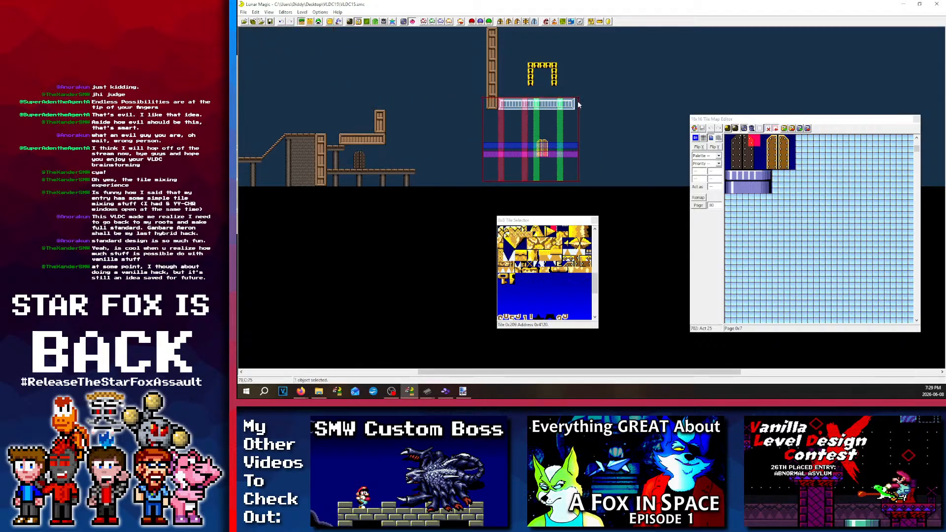
pyautogui.moveTo(578, 104); pyautogui.dragTo(655, 105)
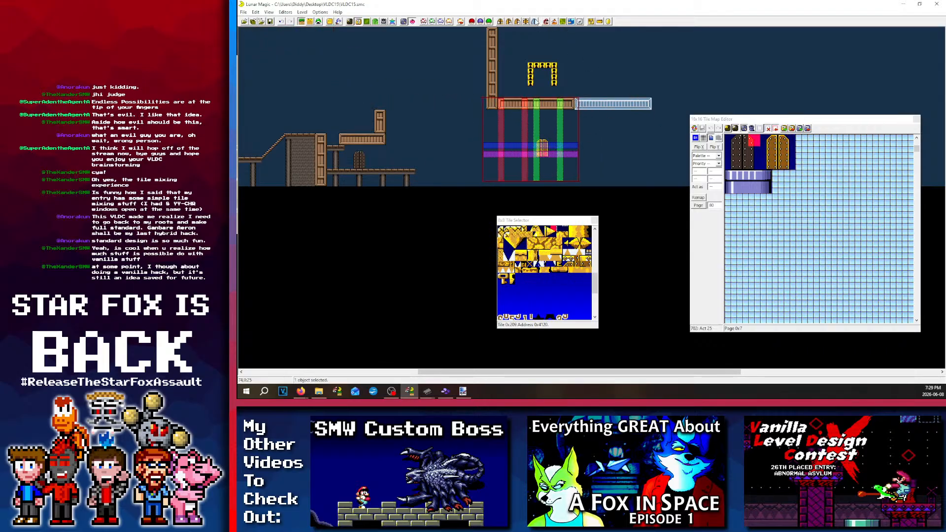
pyautogui.press('F2')
pyautogui.moveTo(648, 111); pyautogui.dragTo(586, 180)
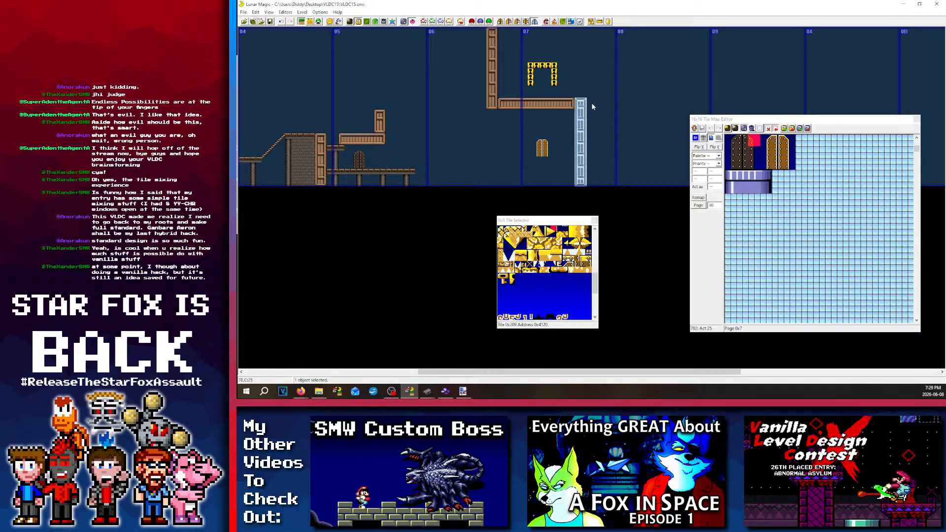
# Step: Fill the space between the new crate column and the screen 08 boundary with stacked crates of varied sizes down to the floor
pyautogui.moveTo(589, 105); pyautogui.dragTo(600, 104)
pyautogui.moveTo(596, 185)
pyautogui.mouseDown()
pyautogui.moveTo(612, 125)
pyautogui.moveTo(598, 153)
pyautogui.moveTo(611, 153)
pyautogui.moveTo(615, 164)
pyautogui.moveTo(605, 174)
pyautogui.moveTo(598, 162)
pyautogui.moveTo(595, 181)
pyautogui.moveTo(612, 183)
pyautogui.mouseUp()
pyautogui.rightClick(592, 132)
pyautogui.rightClick(608, 131)
pyautogui.rightClick(590, 160)
pyautogui.rightClick(590, 161)
pyautogui.click(631, 178)
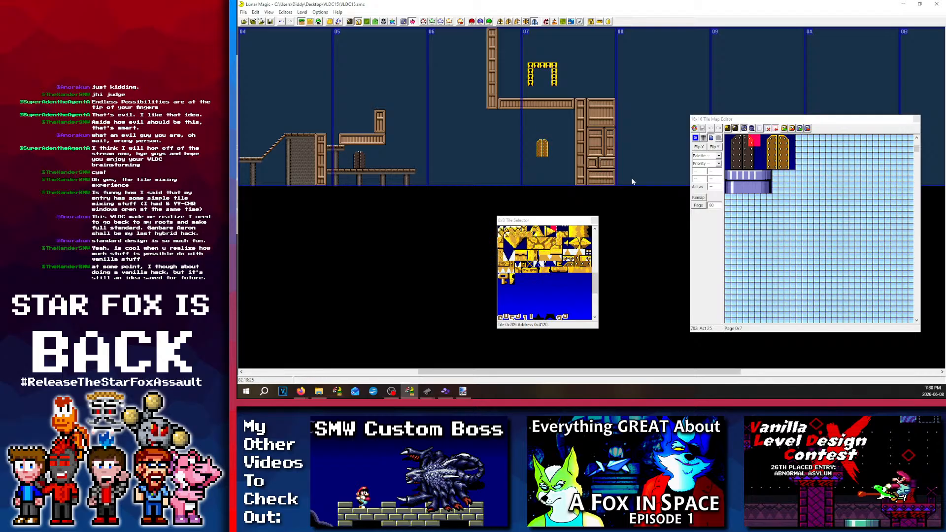
# Step: Review the level layout from the starting screens through to the new crate structure around the yellow door
pyautogui.hscroll(-11, 638, 184)
pyautogui.hscroll(-3, 638, 186)
pyautogui.hscroll(12, 618, 175)
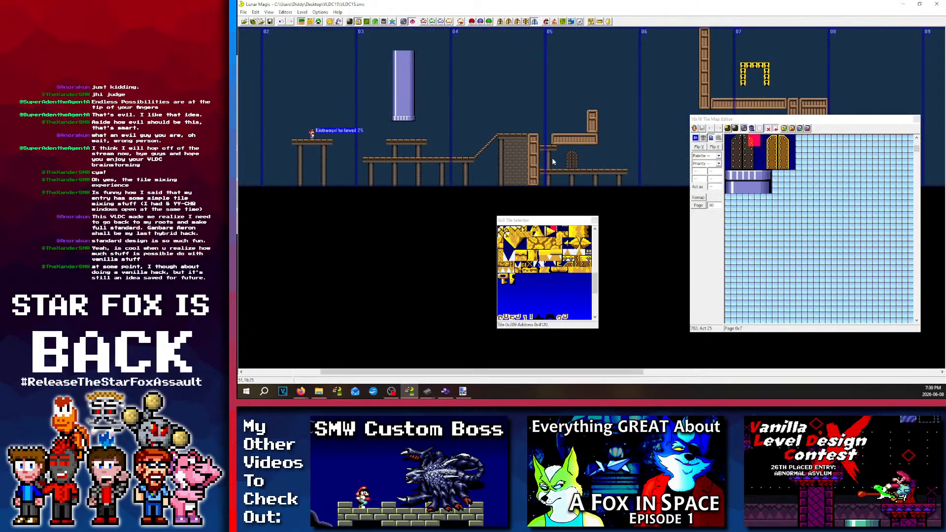
pyautogui.hscroll(-10, 618, 175)
pyautogui.hscroll(15, 618, 175)
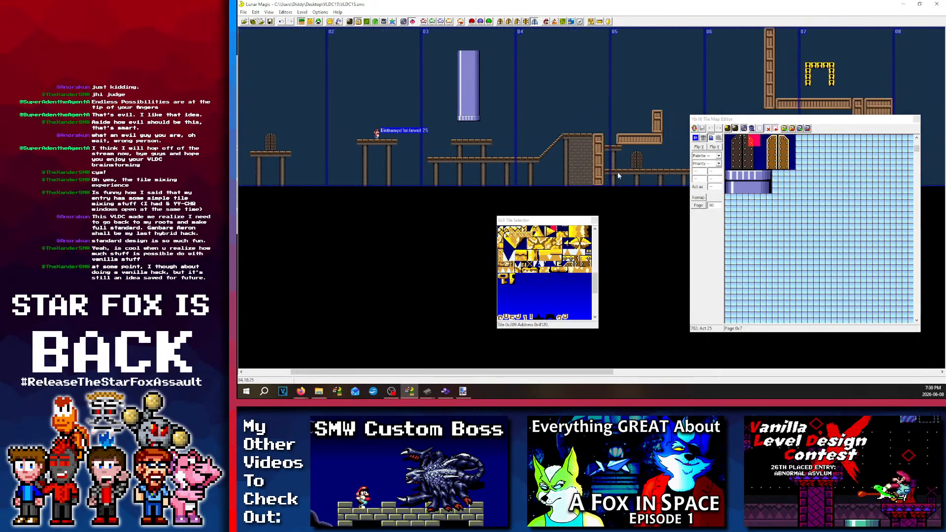
pyautogui.hscroll(-16, 503, 148)
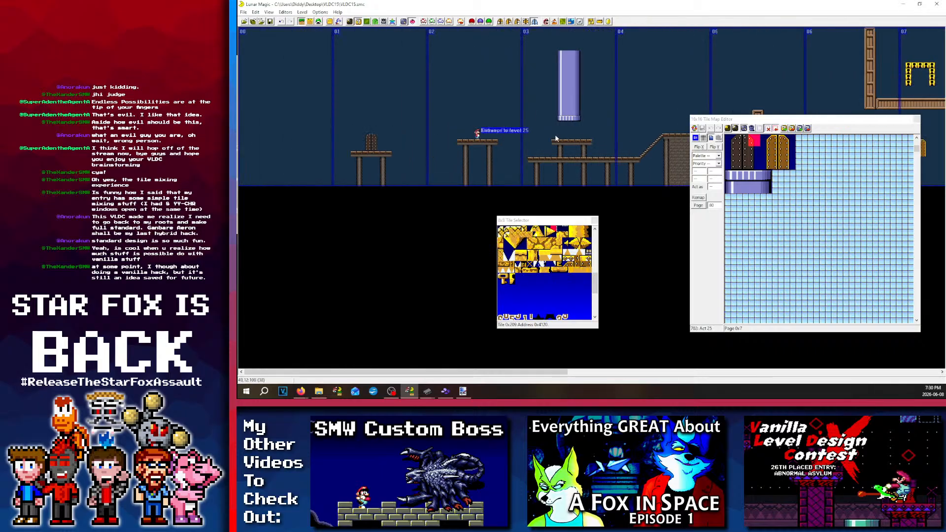
pyautogui.hscroll(11, 505, 112)
pyautogui.hscroll(7, 505, 116)
pyautogui.hscroll(-4, 462, 138)
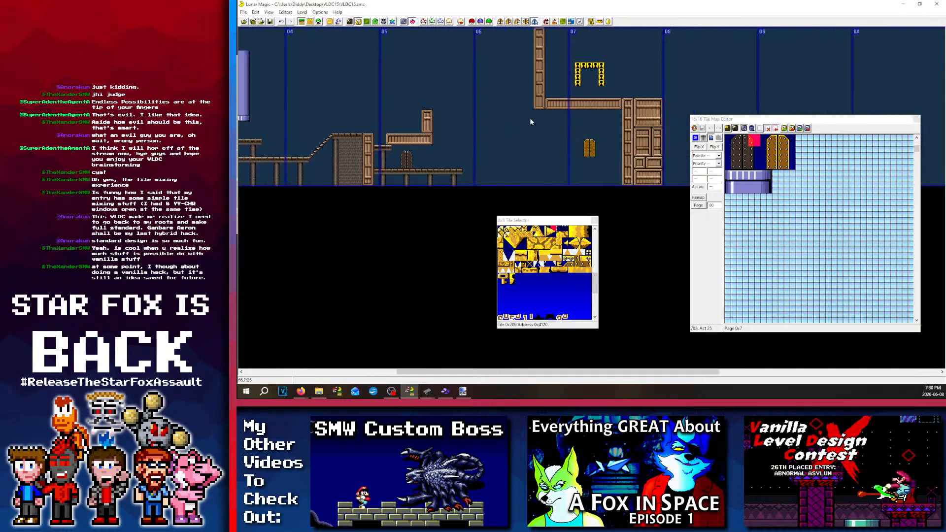
pyautogui.hscroll(3, 530, 117)
pyautogui.click(367, 172)
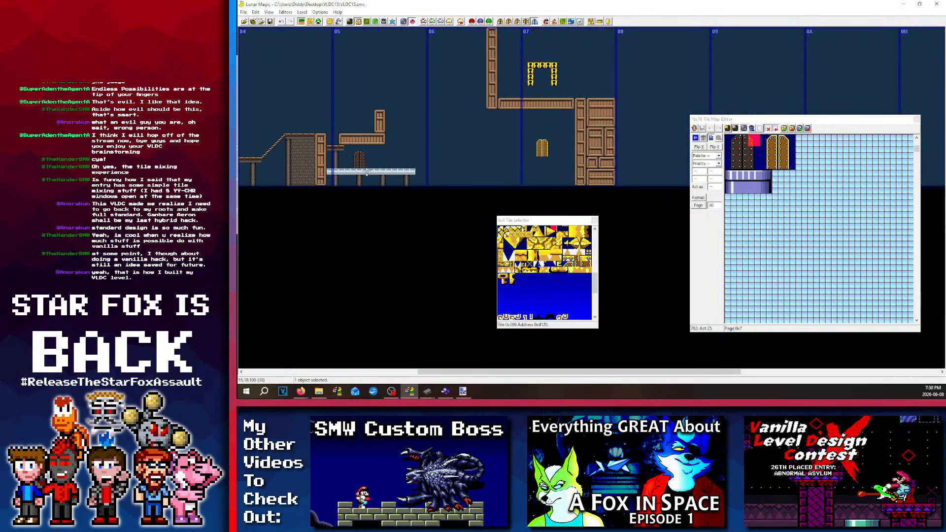
pyautogui.moveTo(370, 171); pyautogui.dragTo(462, 151)
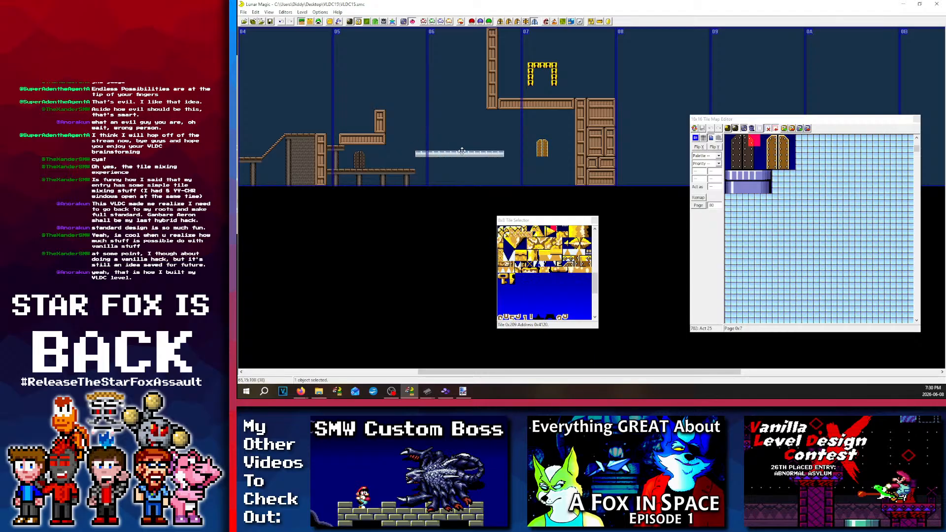
pyautogui.press('Delete')
# Step: Place a copy of the wooden ledge with support posts under the yellow door, joined to the vertical crate column
pyautogui.click(256, 159)
pyautogui.rightClick(473, 153)
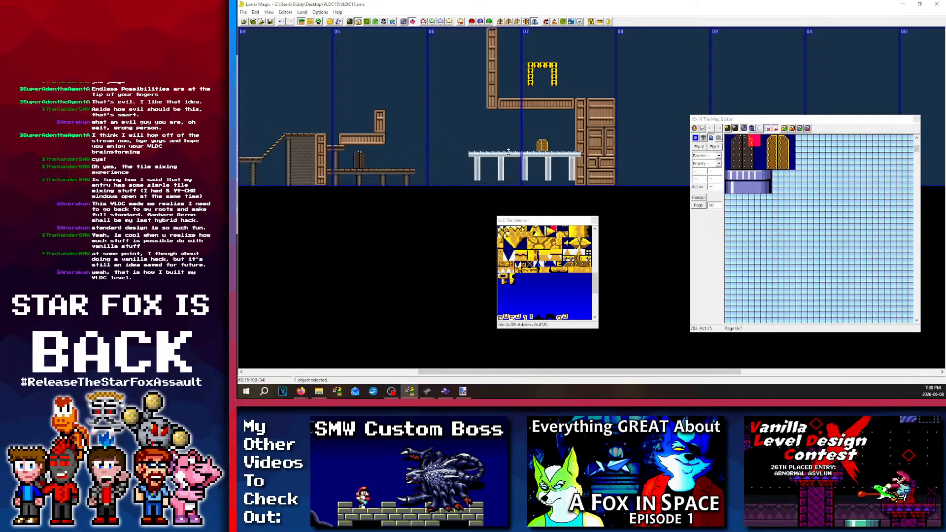
pyautogui.moveTo(500, 156); pyautogui.dragTo(536, 159)
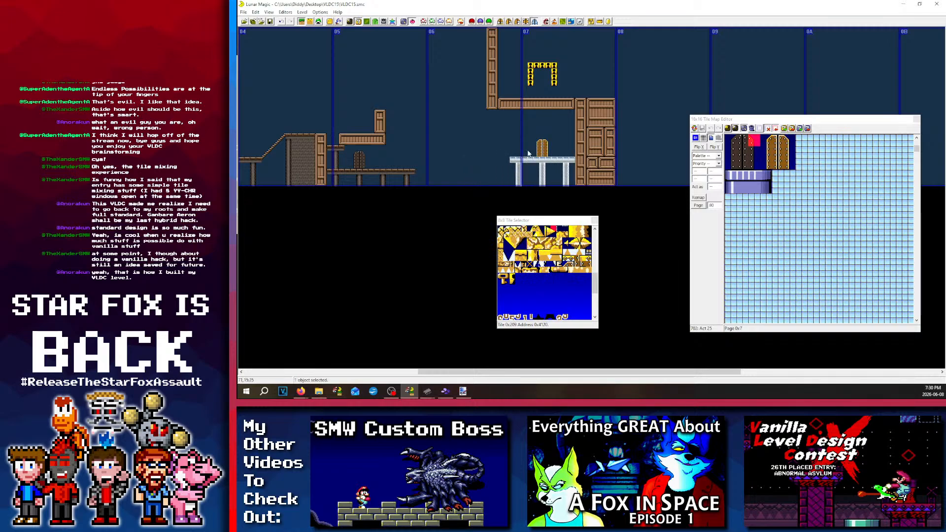
pyautogui.click(539, 137)
pyautogui.click(740, 130)
pyautogui.click(741, 130)
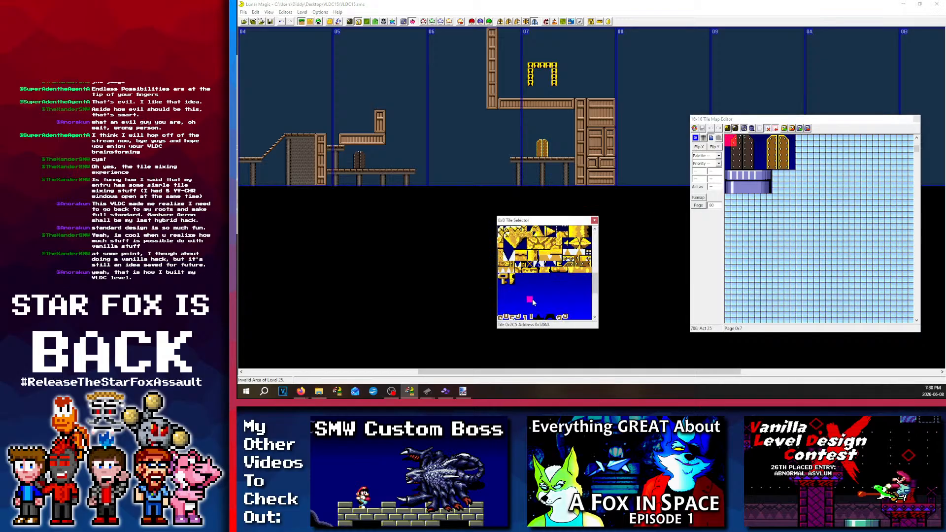
pyautogui.click(530, 299)
pyautogui.press('Down')
pyautogui.press('Up')
# Step: Switch to YY-CHR, recolor the number tiles in ExGFX80.bin to grey, and insert the edited graphics into the ROM from Lunar Magic
pyautogui.moveTo(429, 393)
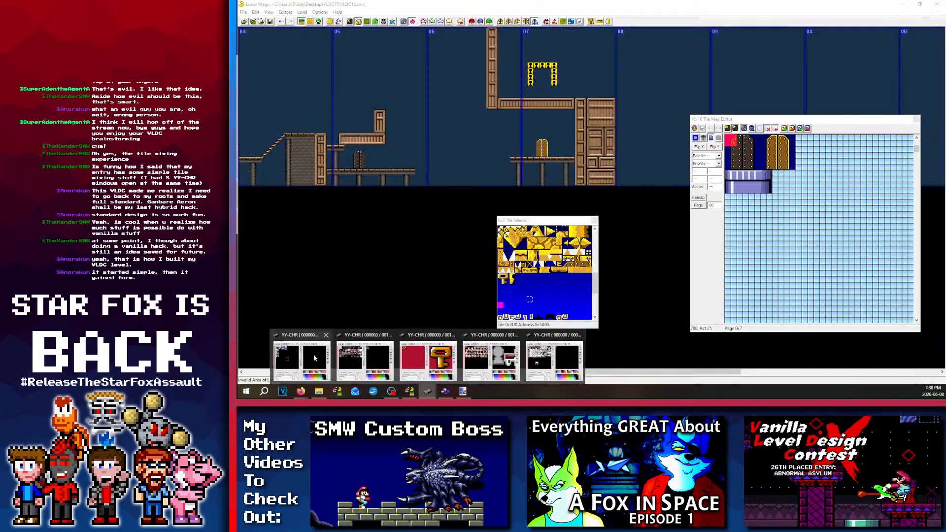
pyautogui.click(333, 360)
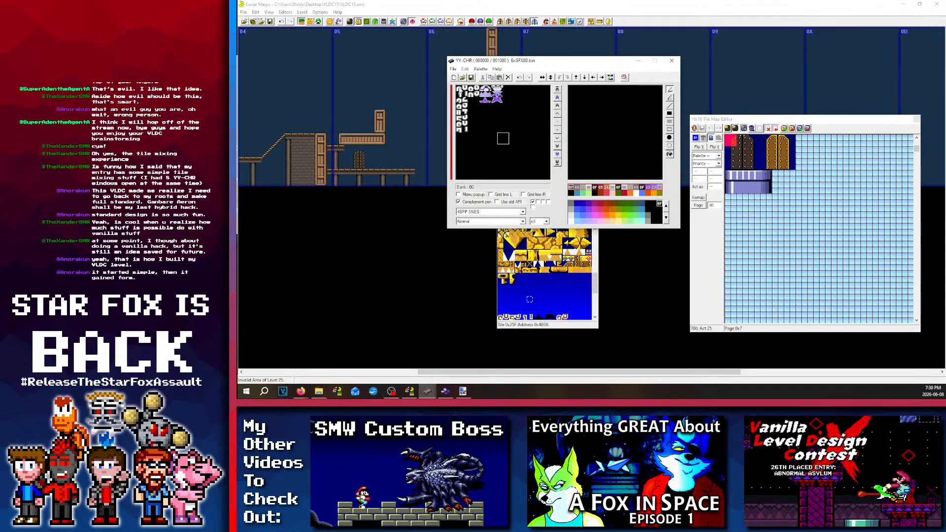
pyautogui.moveTo(456, 86); pyautogui.dragTo(471, 135)
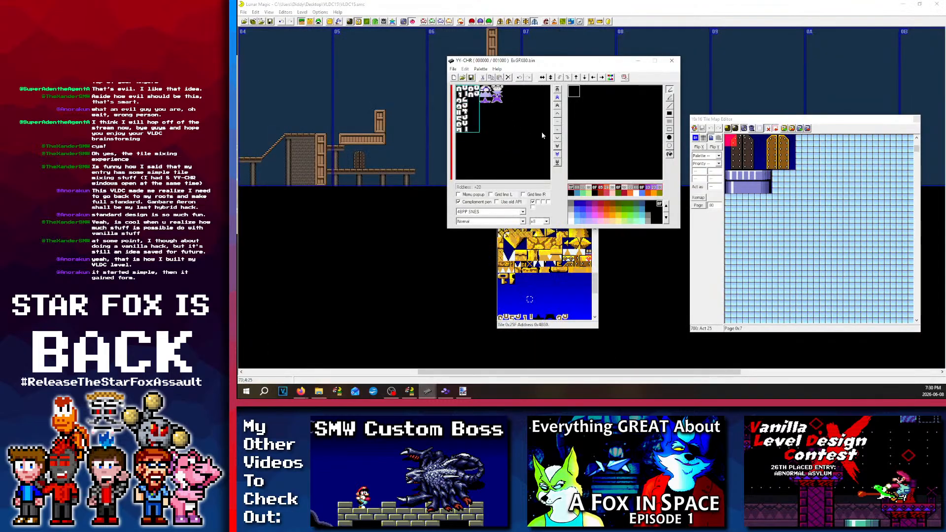
pyautogui.click(611, 77)
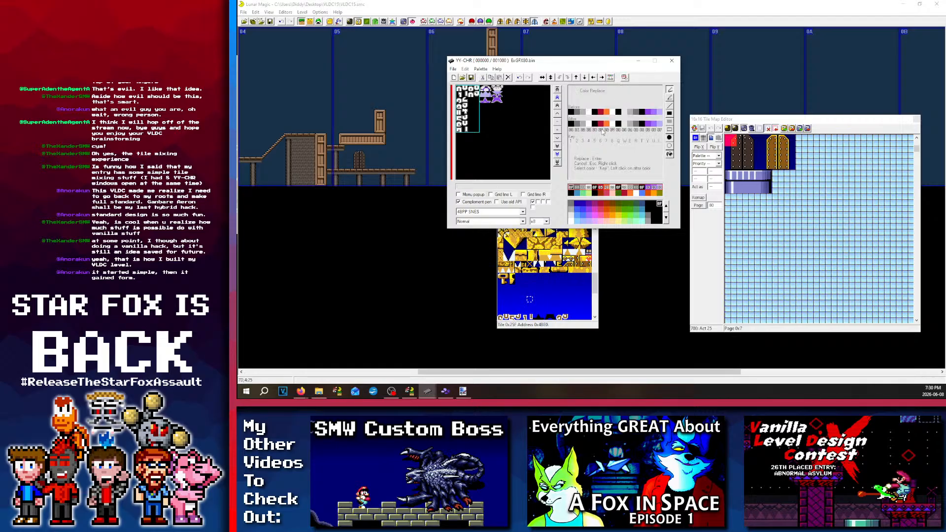
pyautogui.click(590, 125)
pyautogui.click(590, 125)
pyautogui.press('Return')
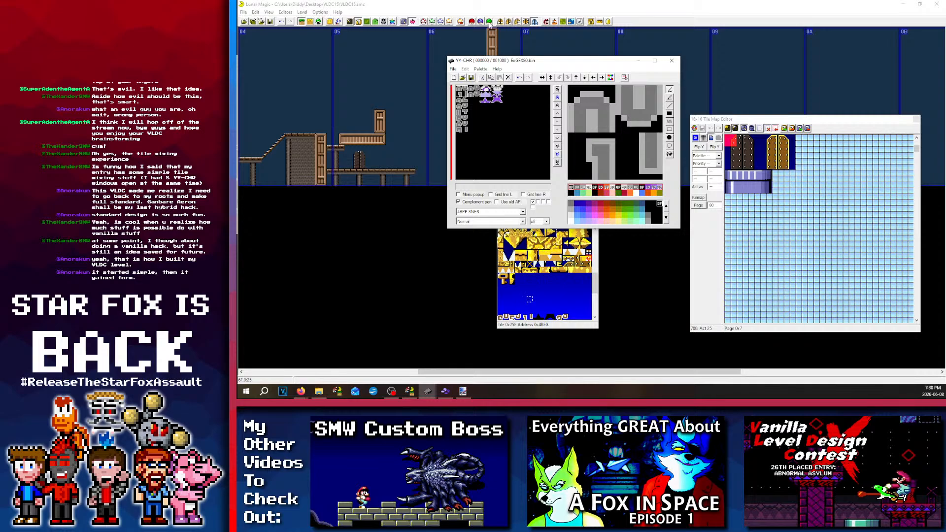
pyautogui.click(460, 21)
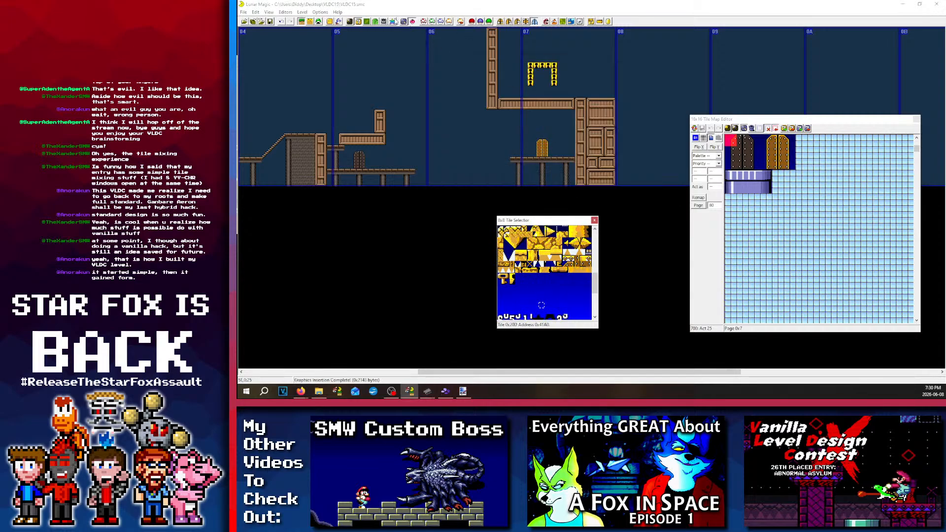
# Step: Enable a custom palette for this level in the Palette Editor and arrange that window beside the 8x8 tile selector below the level
pyautogui.click(393, 22)
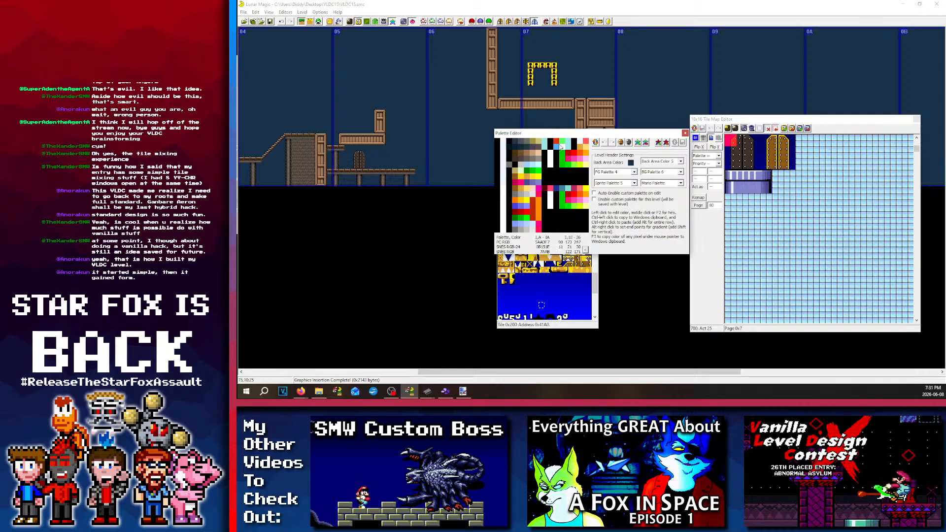
pyautogui.moveTo(551, 134); pyautogui.dragTo(412, 221)
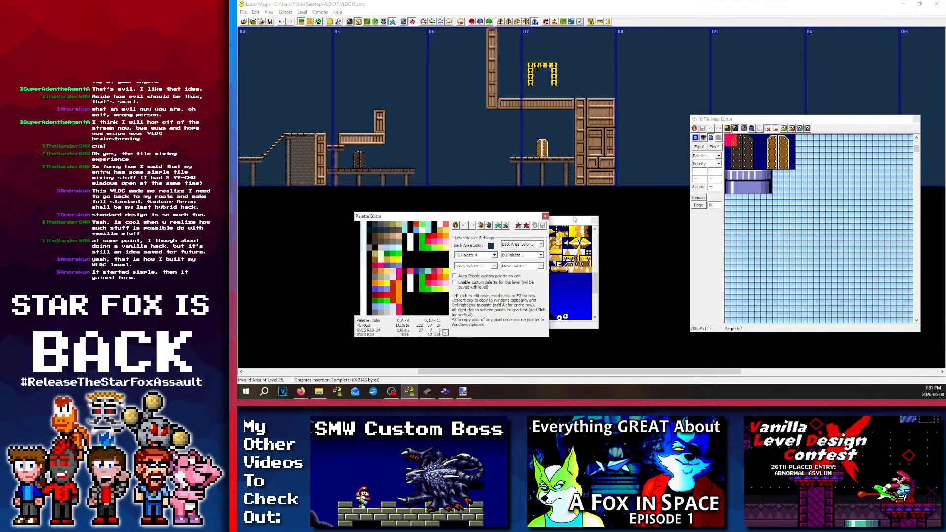
pyautogui.moveTo(560, 221); pyautogui.dragTo(627, 226)
pyautogui.moveTo(507, 219)
pyautogui.mouseDown()
pyautogui.moveTo(543, 208)
pyautogui.moveTo(521, 222)
pyautogui.mouseUp()
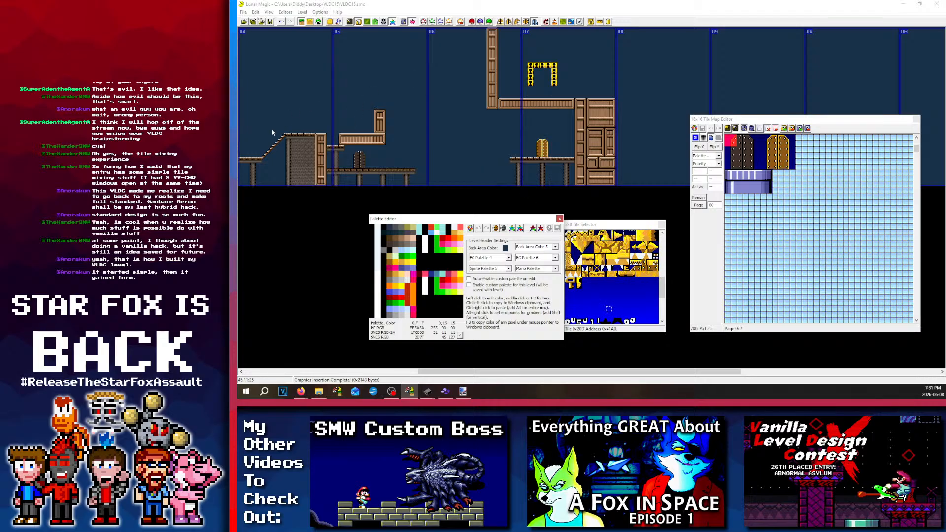
pyautogui.click(472, 279)
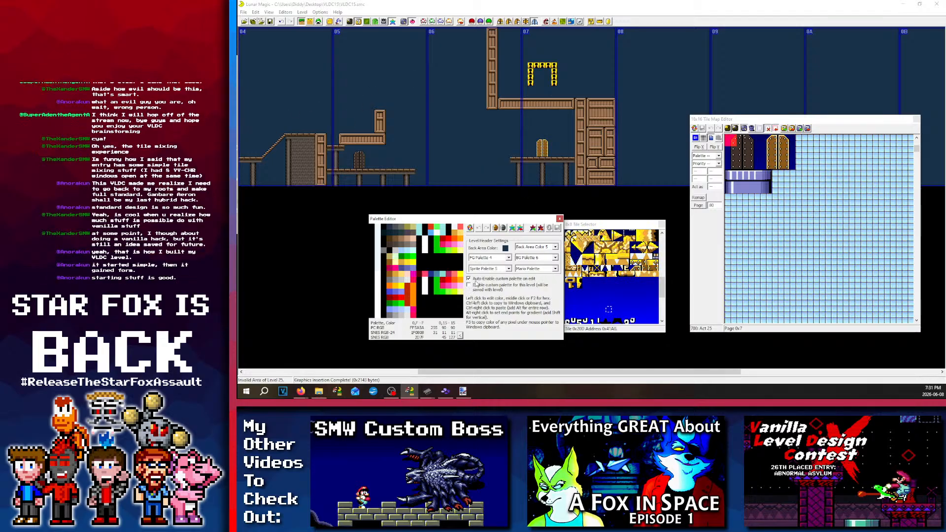
pyautogui.click(475, 285)
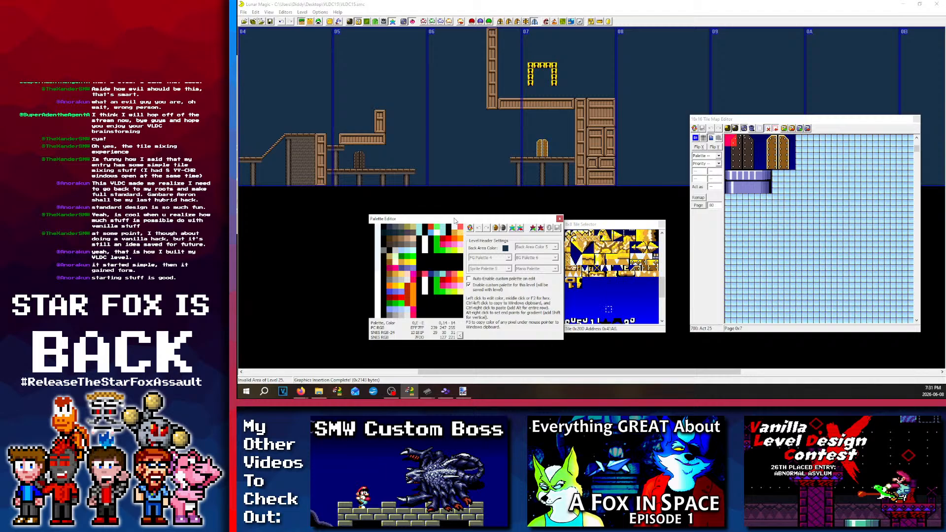
pyautogui.moveTo(454, 221); pyautogui.dragTo(404, 199)
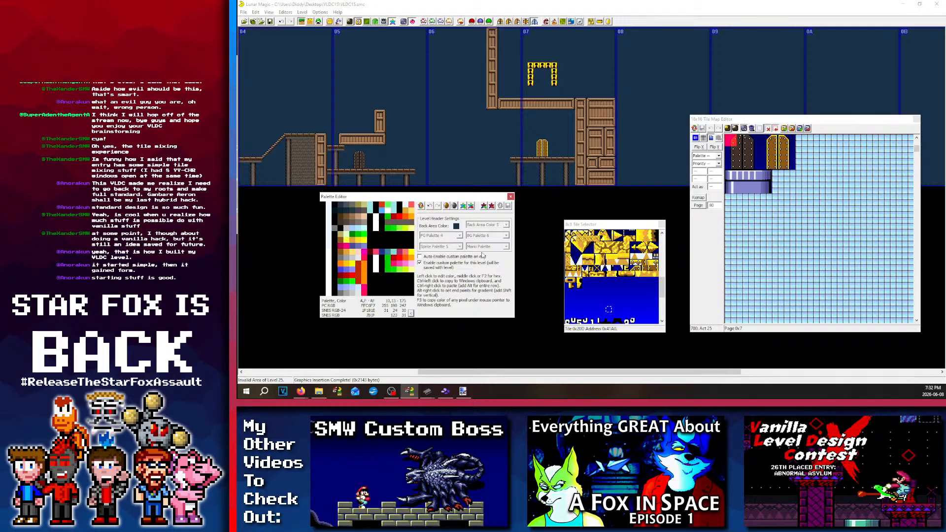
# Step: Cycle the 8x8 tile selector's palettes until the tiles are rendered with palette 3
pyautogui.press('Down')
pyautogui.press('Down')
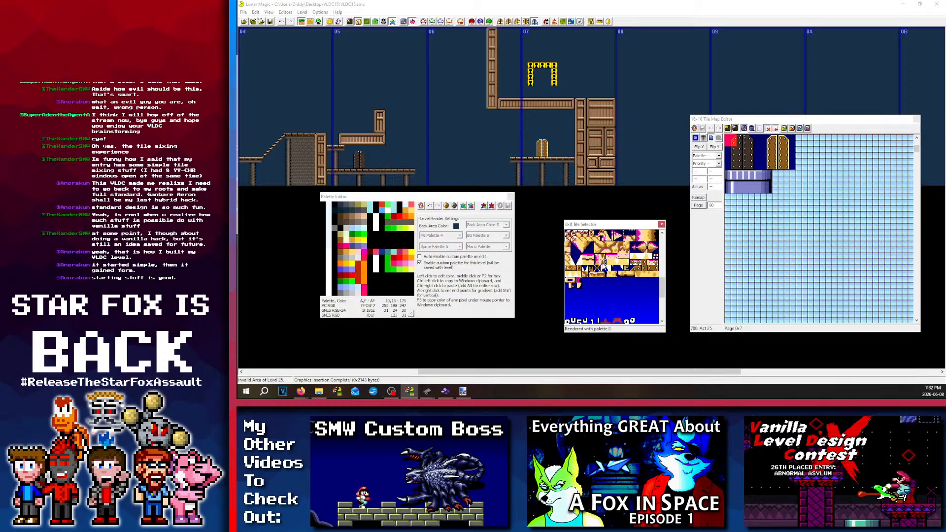
pyautogui.press('Down')
pyautogui.press('Down')
pyautogui.press('Down')
pyautogui.press('Down')
pyautogui.press('Down')
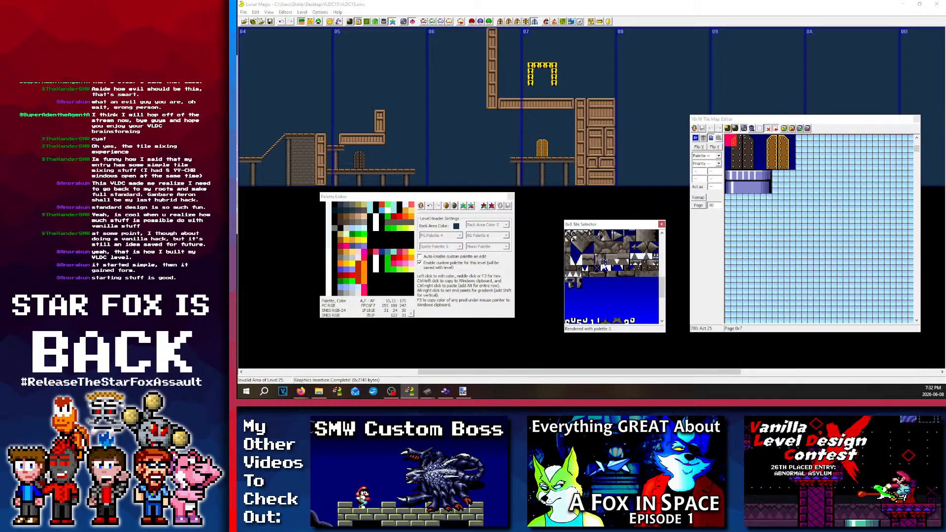
pyautogui.press('Down')
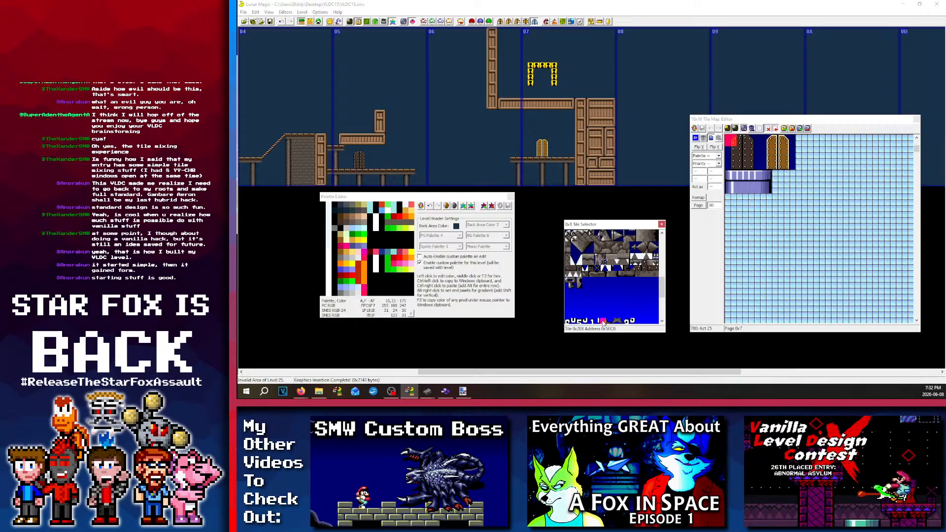
# Step: Assemble a 16x16 star tile from the 8x8 star pieces and move it three tiles right along the first row, past the yellow door
pyautogui.click(354, 244)
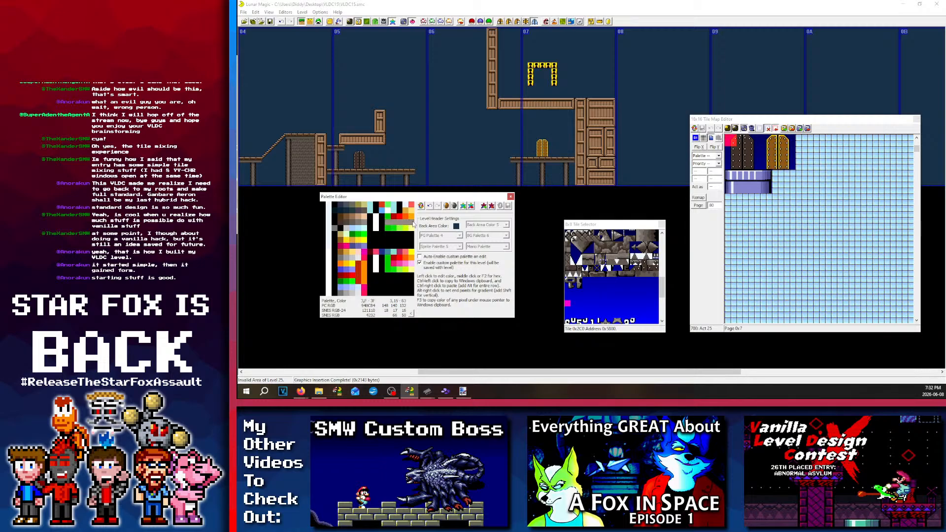
pyautogui.click(644, 262)
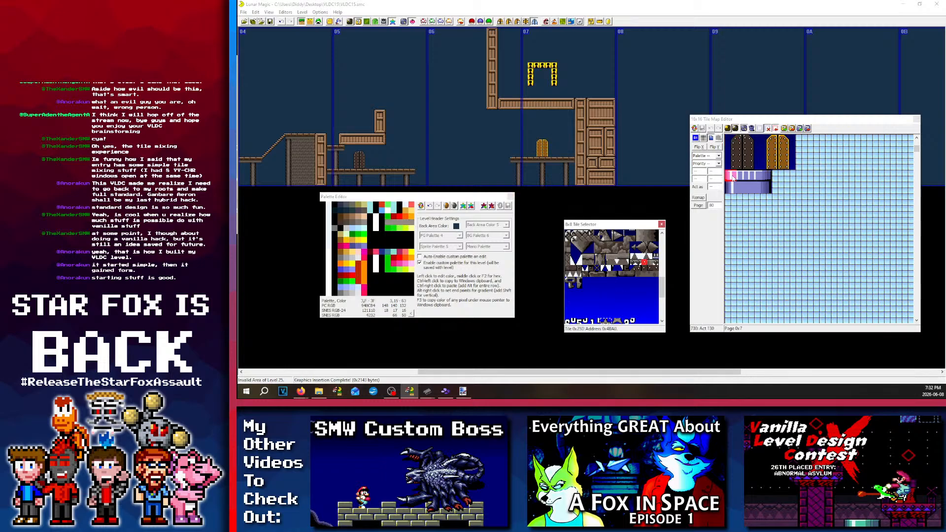
pyautogui.click(743, 128)
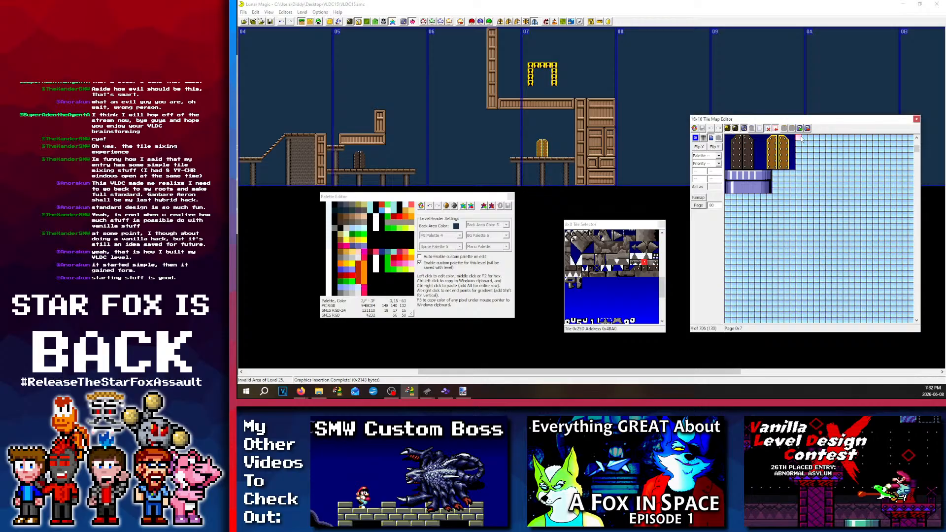
pyautogui.rightClick(800, 138)
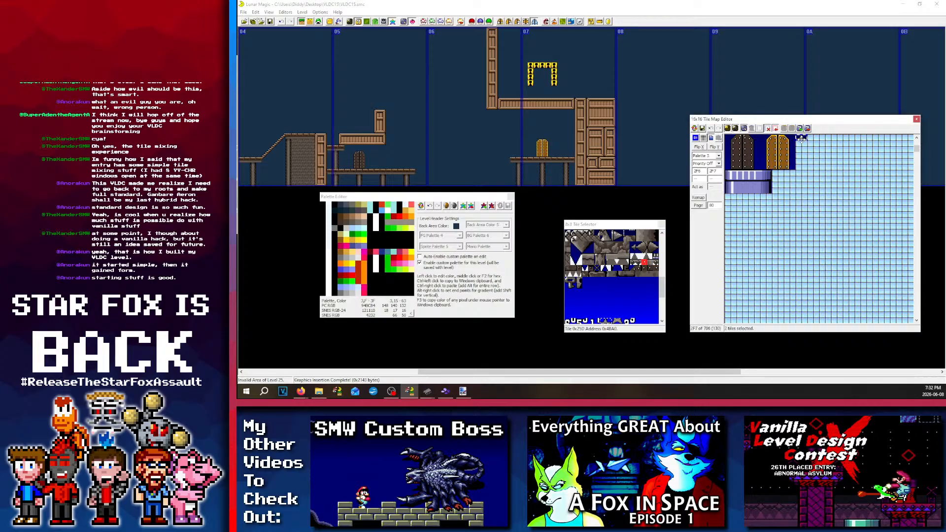
pyautogui.click(620, 321)
pyautogui.rightClick(801, 141)
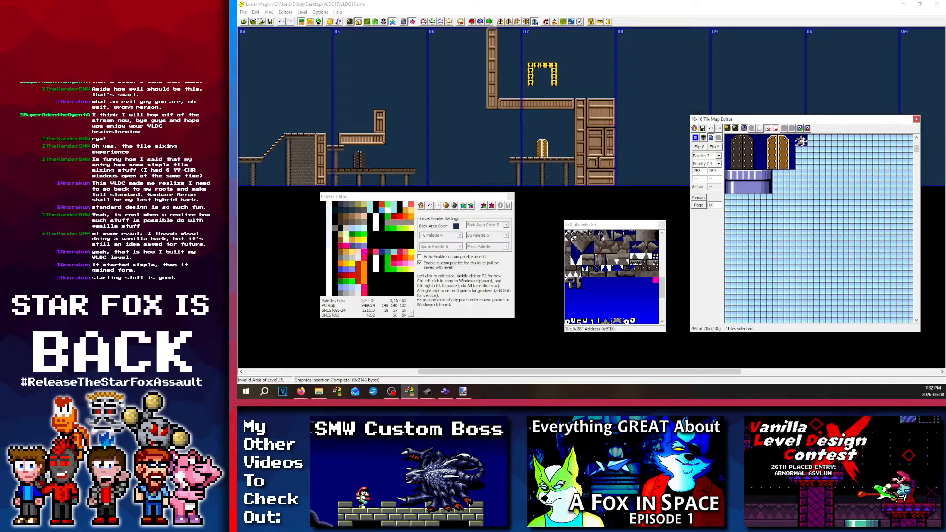
pyautogui.moveTo(801, 141); pyautogui.dragTo(836, 140)
# Step: Build a number 3 from its upper and lower 8x8 pieces in the 16x16 map, directly after the star
pyautogui.click(626, 321)
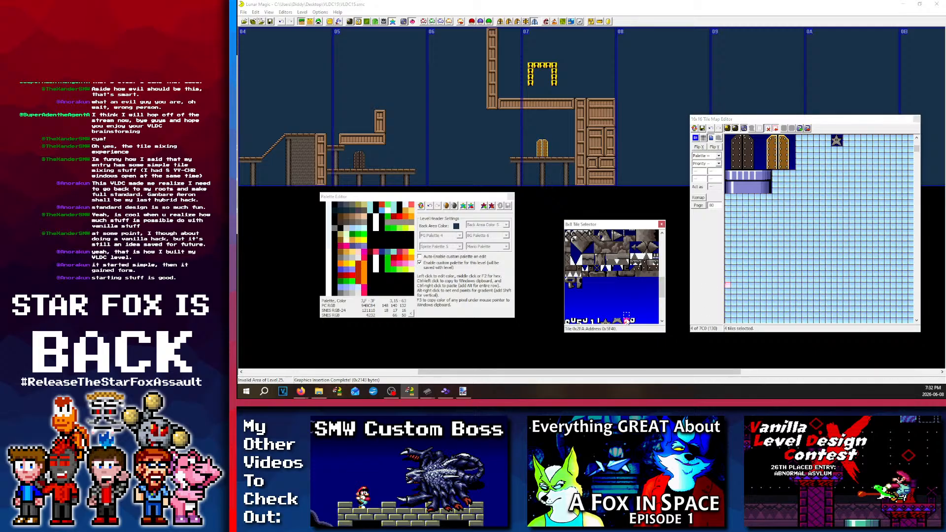
pyautogui.click(850, 139)
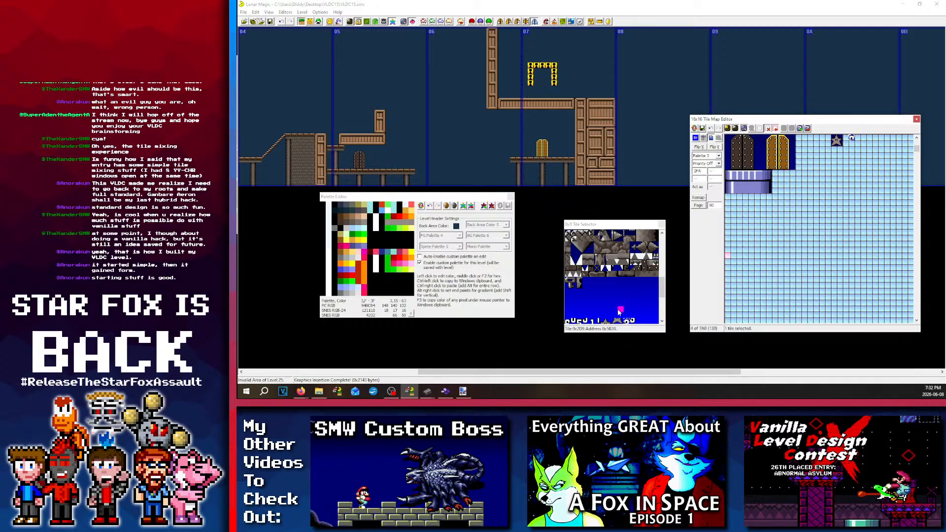
pyautogui.click(835, 142)
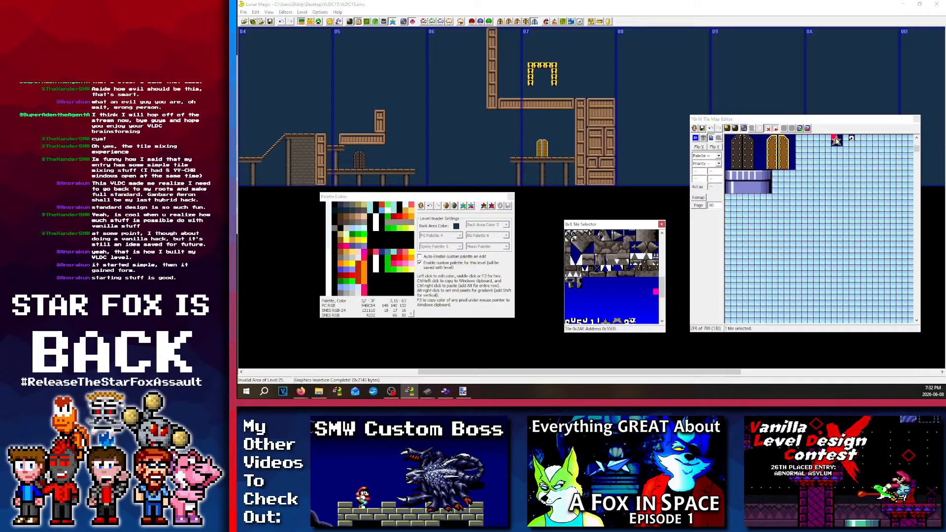
pyautogui.click(851, 143)
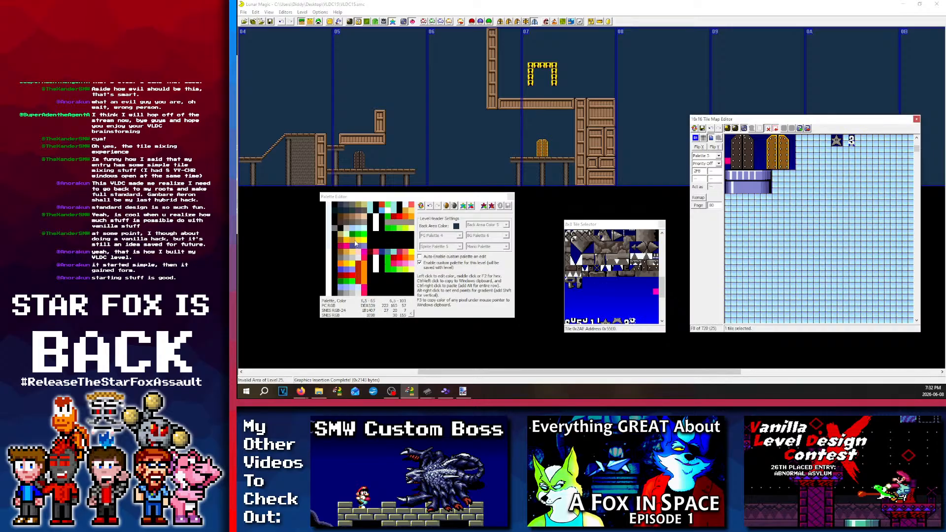
# Step: Copy the yellow FFFF00 to color 1 of palette 1 and set the number 3 tile to Palette 1
pyautogui.keyDown('ctrl'); pyautogui.click(363, 243); pyautogui.keyUp('ctrl')
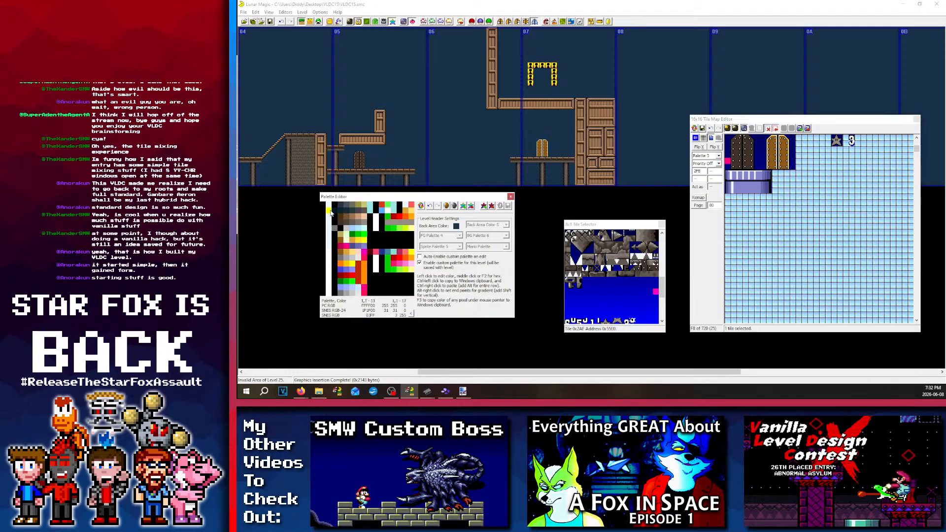
pyautogui.moveTo(851, 138); pyautogui.dragTo(851, 144)
pyautogui.click(705, 155)
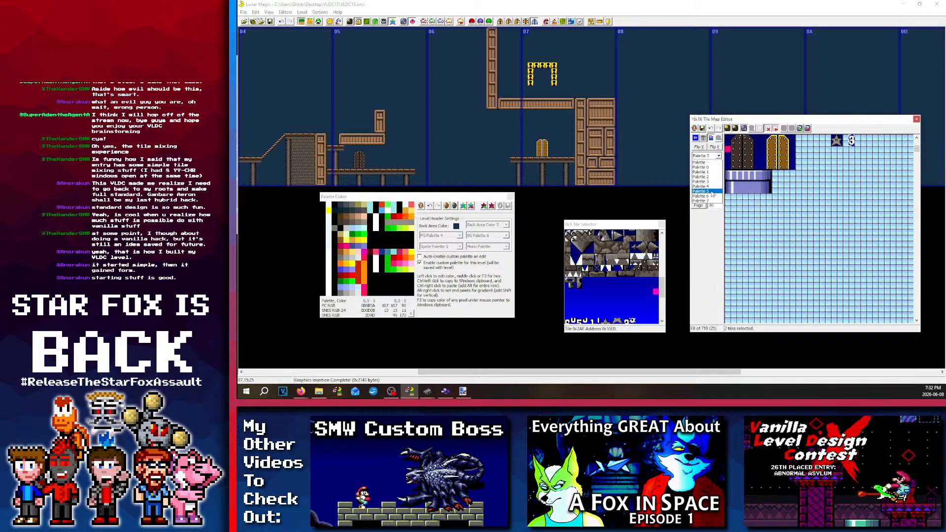
pyautogui.click(706, 172)
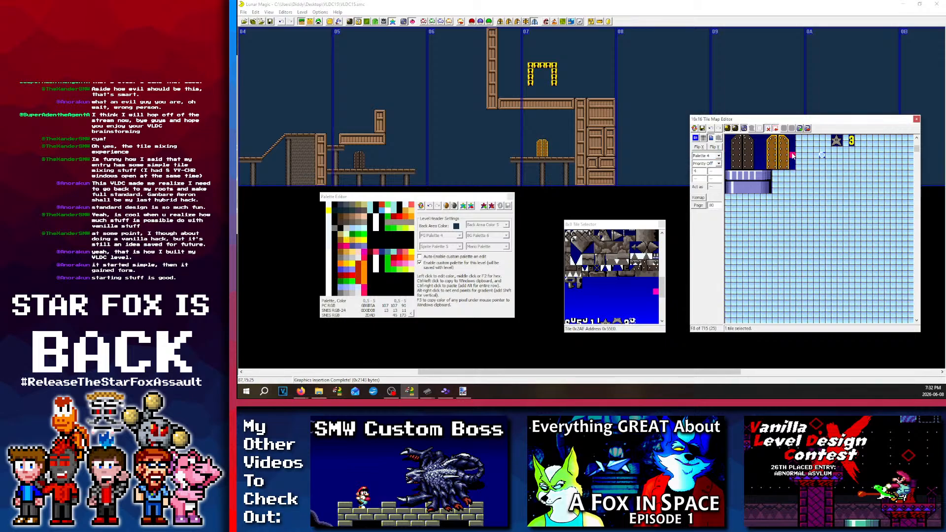
# Step: Build the digits 6, 5 and 1 from their 8x8 pieces in the three 16x16 tiles between the yellow door and the star
pyautogui.click(836, 141)
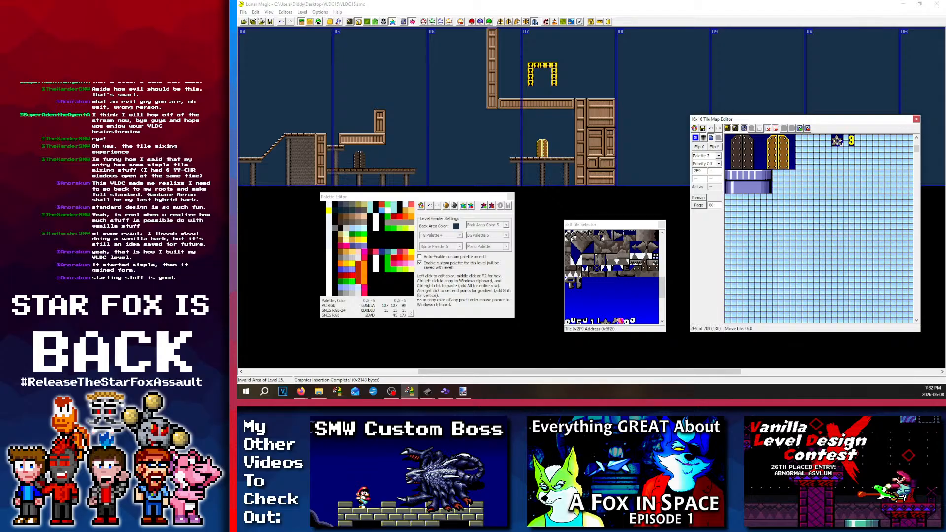
pyautogui.click(614, 292)
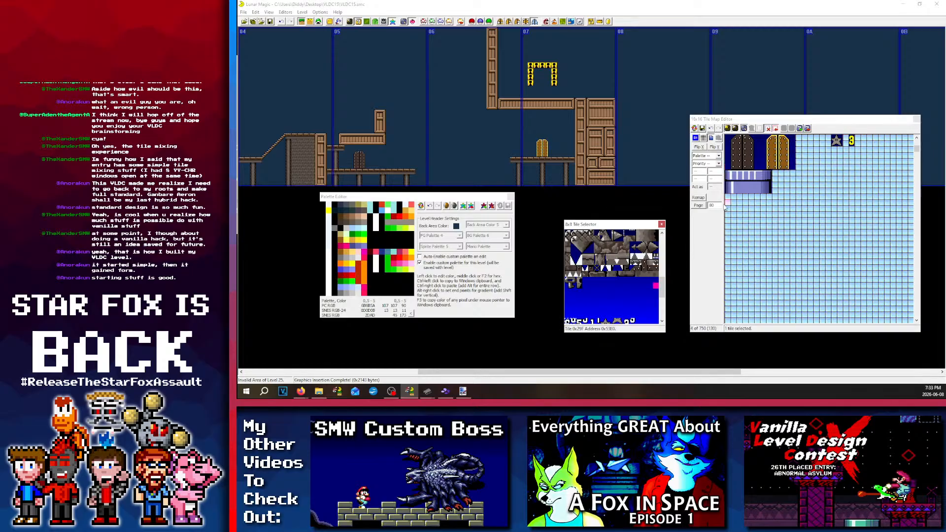
pyautogui.click(805, 140)
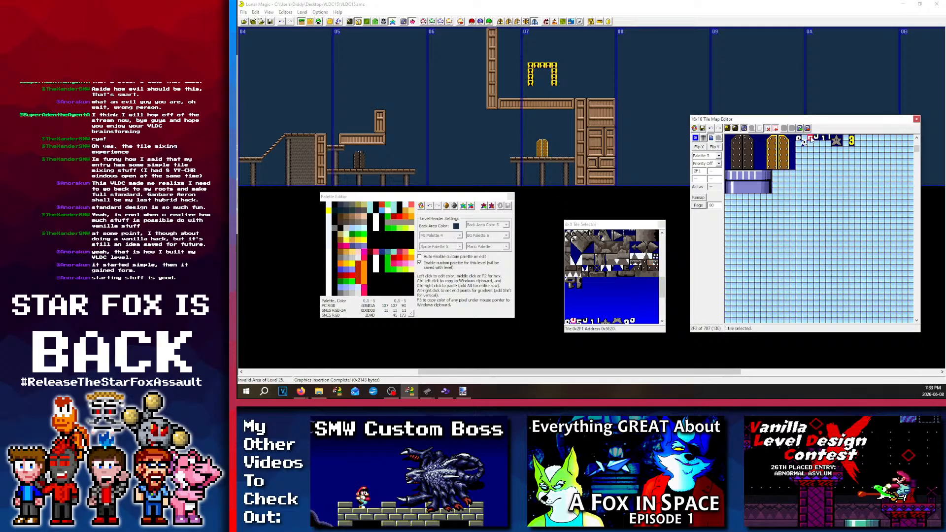
pyautogui.moveTo(816, 137)
pyautogui.mouseDown()
pyautogui.moveTo(828, 143)
pyautogui.moveTo(811, 144)
pyautogui.moveTo(822, 144)
pyautogui.mouseUp()
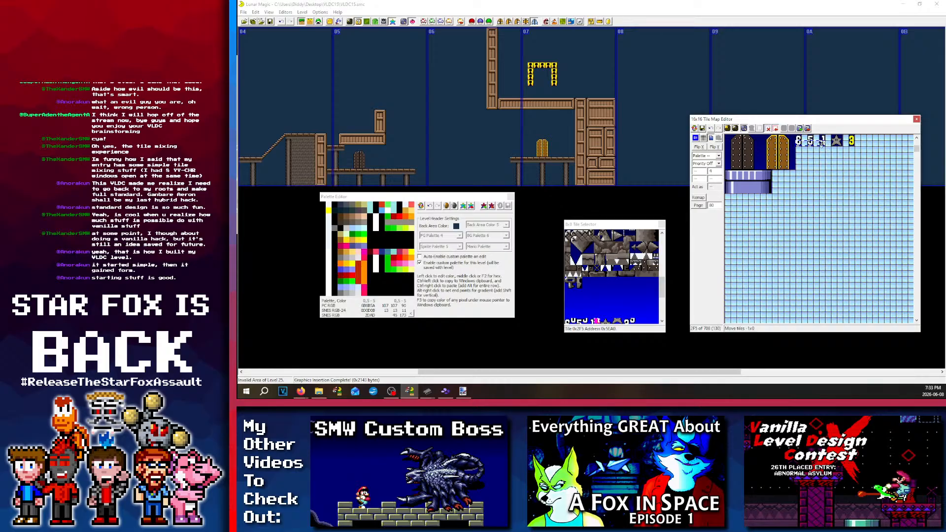
pyautogui.click(836, 147)
# Step: Fill the unused 8x8 quarters of the new number tiles with blank tile F8
pyautogui.click(607, 281)
pyautogui.press('pageup')
pyautogui.press('pageup')
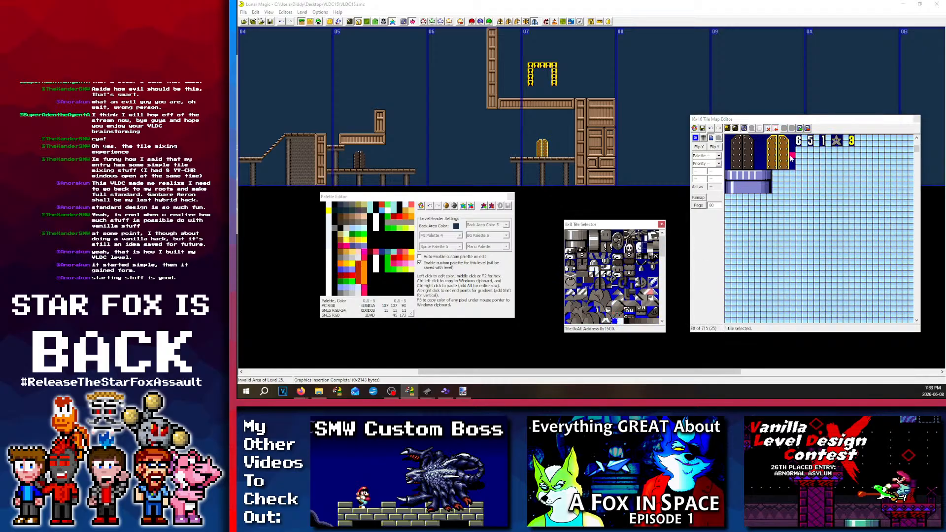
pyautogui.click(820, 140)
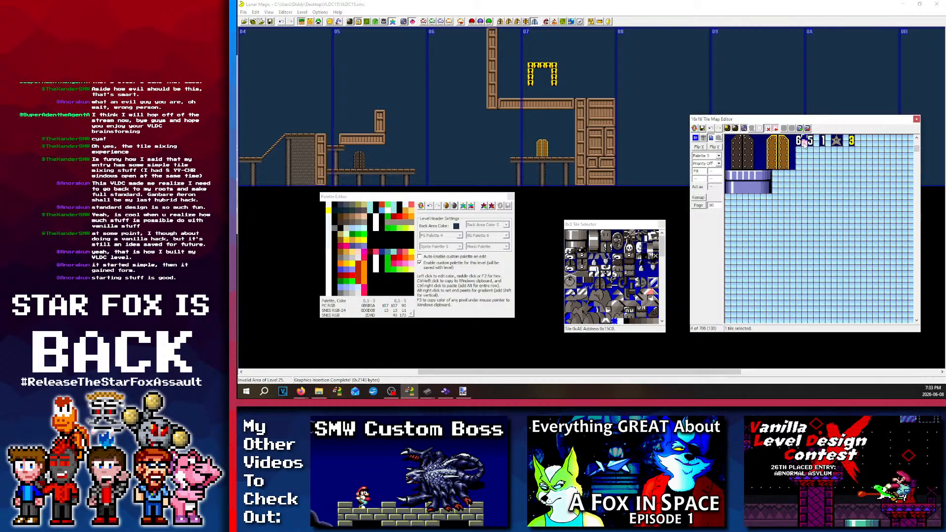
pyautogui.click(827, 143)
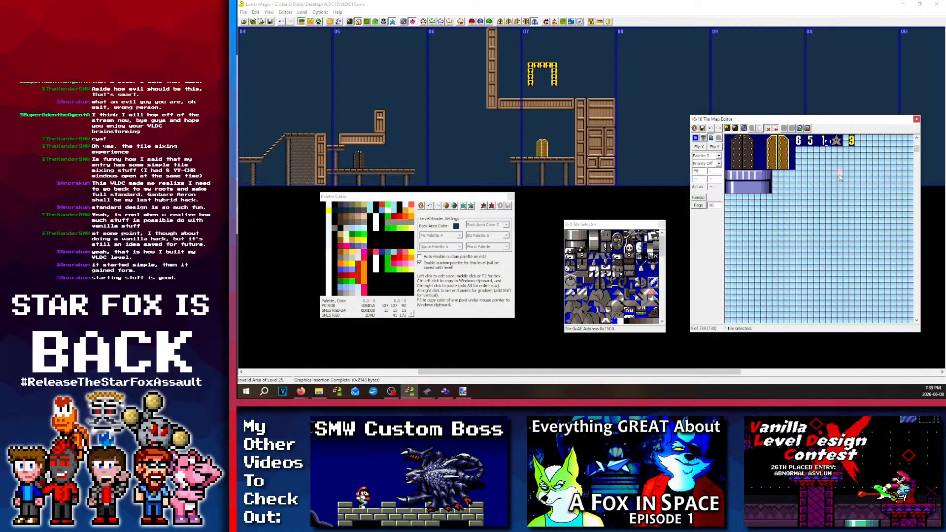
pyautogui.moveTo(830, 143); pyautogui.dragTo(800, 142)
pyautogui.click(803, 141)
# Step: Set the five new number and star tiles to act as 25 and save the Map16 data to the ROM
pyautogui.click(730, 128)
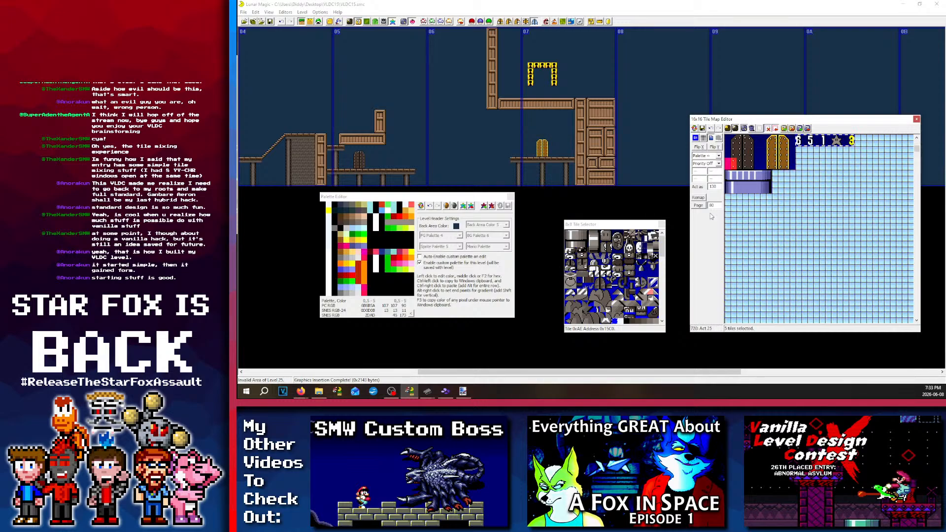
pyautogui.doubleClick(714, 187)
pyautogui.write('25')
pyautogui.click(754, 211)
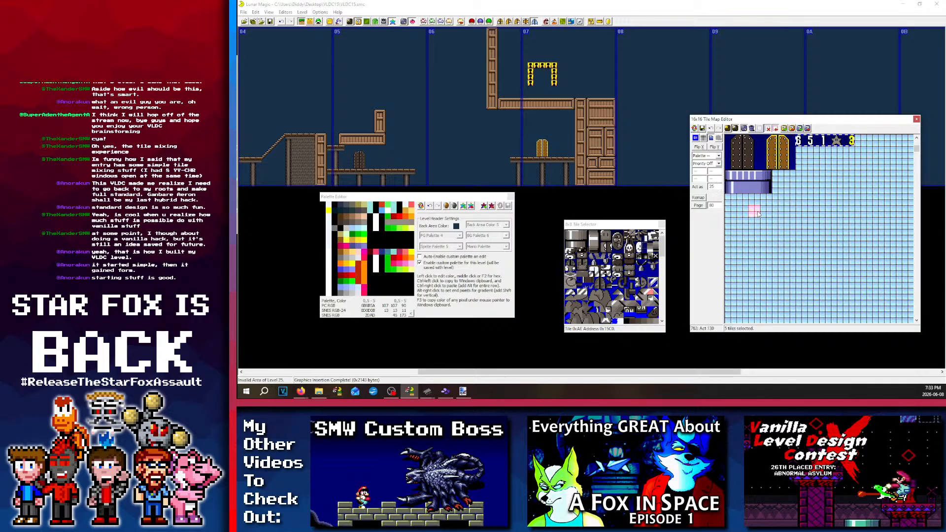
pyautogui.click(703, 128)
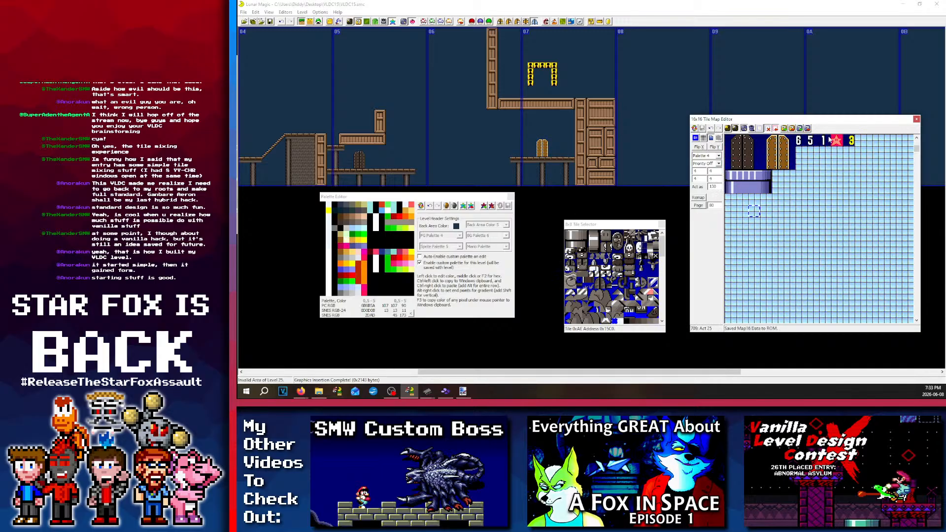
# Step: Place the star tile in the level, centred above the yellow door on screen 07
pyautogui.click(837, 140)
pyautogui.rightClick(542, 131)
pyautogui.click(558, 127)
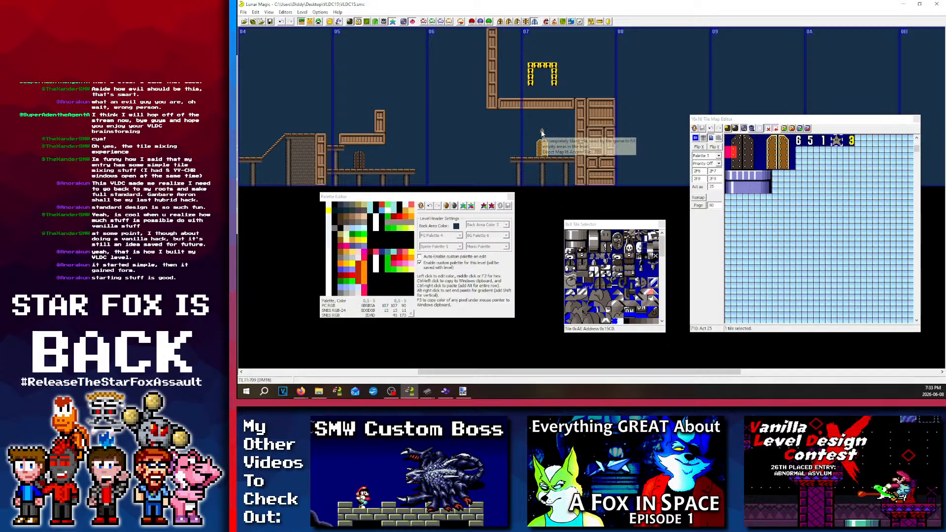
pyautogui.moveTo(543, 132); pyautogui.dragTo(543, 126)
pyautogui.click(542, 143)
pyautogui.click(562, 137)
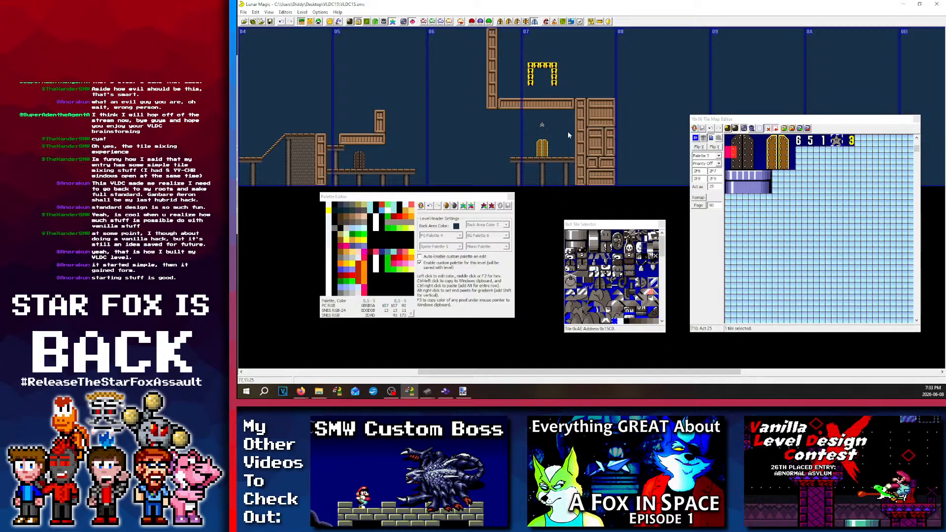
# Step: Place the number 6 tile just left of the dark wooden door on the screen 01 ledge
pyautogui.click(782, 141)
pyautogui.click(802, 142)
pyautogui.hscroll(-12, 354, 154)
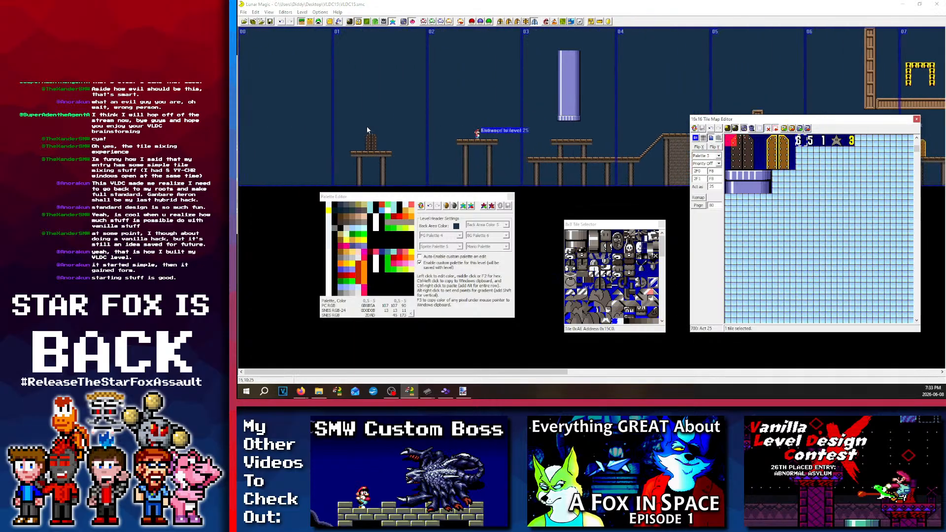
pyautogui.rightClick(366, 127)
pyautogui.click(401, 109)
pyautogui.moveTo(364, 125)
pyautogui.mouseDown()
pyautogui.moveTo(375, 131)
pyautogui.moveTo(360, 136)
pyautogui.mouseUp()
pyautogui.click(380, 121)
# Step: Shift the digits 6, 5 and 1 by 8 pixels into the right half of their 16x16 tiles and save the Map16 data
pyautogui.click(790, 141)
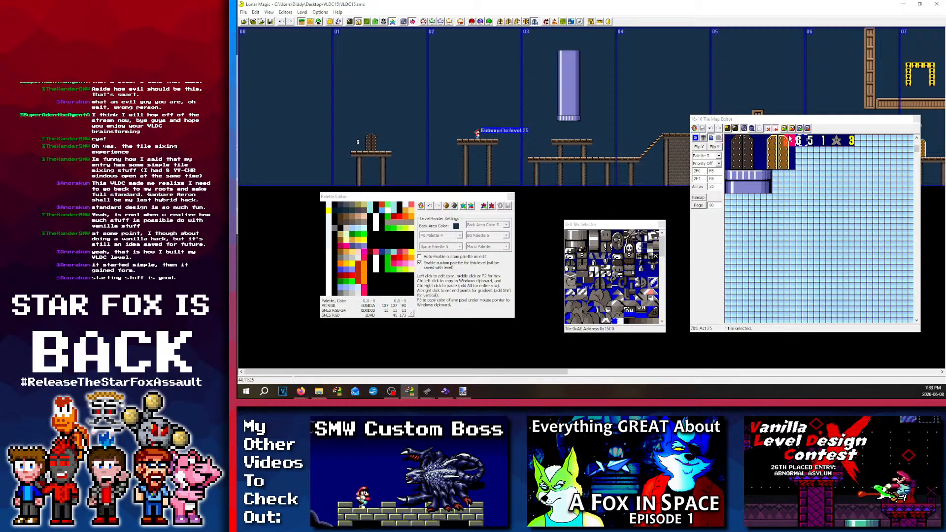
pyautogui.click(822, 144)
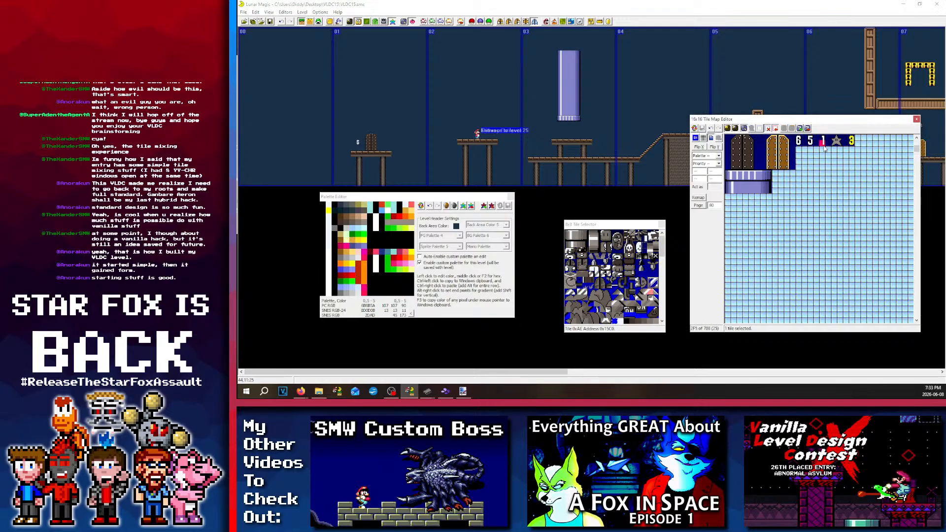
pyautogui.moveTo(794, 140); pyautogui.dragTo(800, 150)
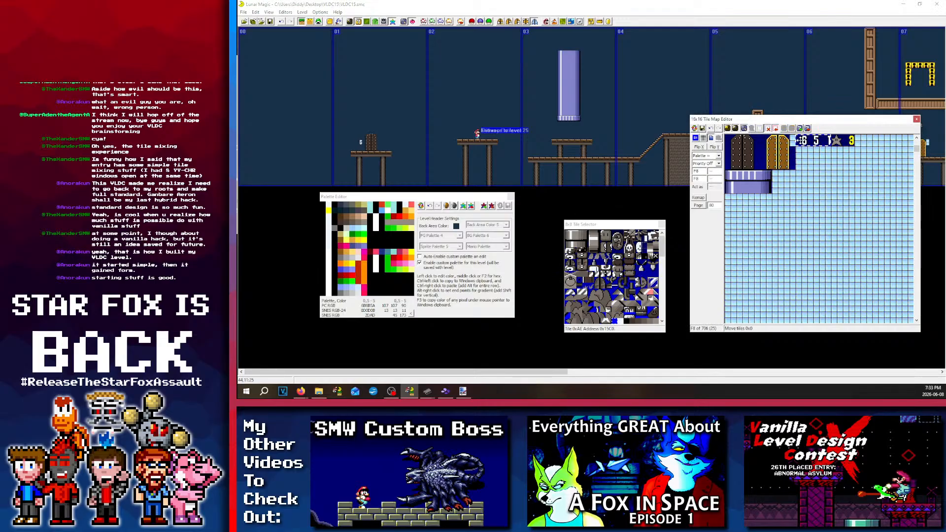
pyautogui.click(792, 148)
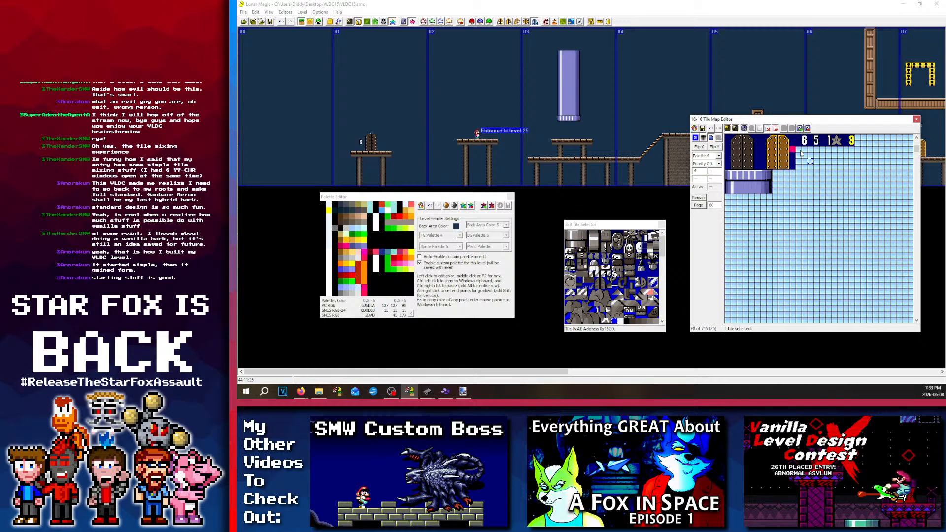
pyautogui.click(701, 128)
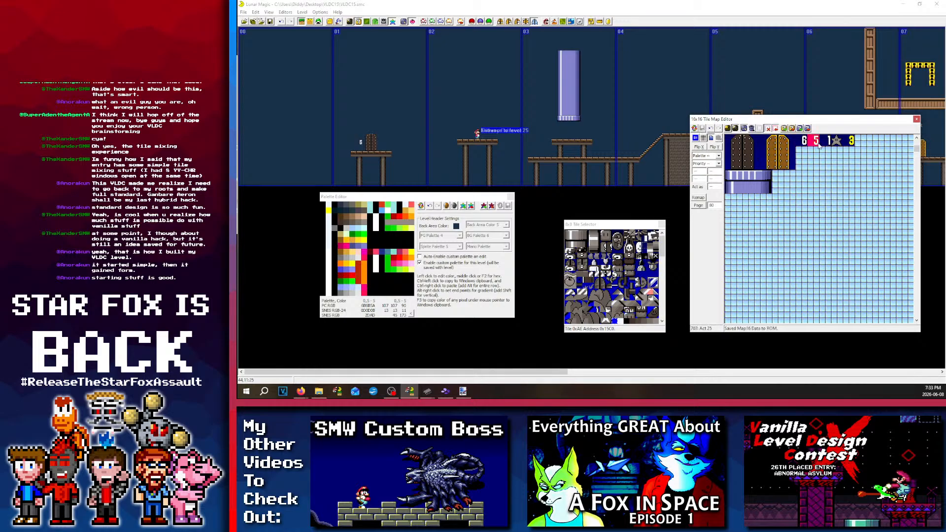
# Step: Place the number 5 tile beside the lower end of the purple pipe in screen 03
pyautogui.click(818, 144)
pyautogui.hscroll(3, 478, 139)
pyautogui.rightClick(413, 113)
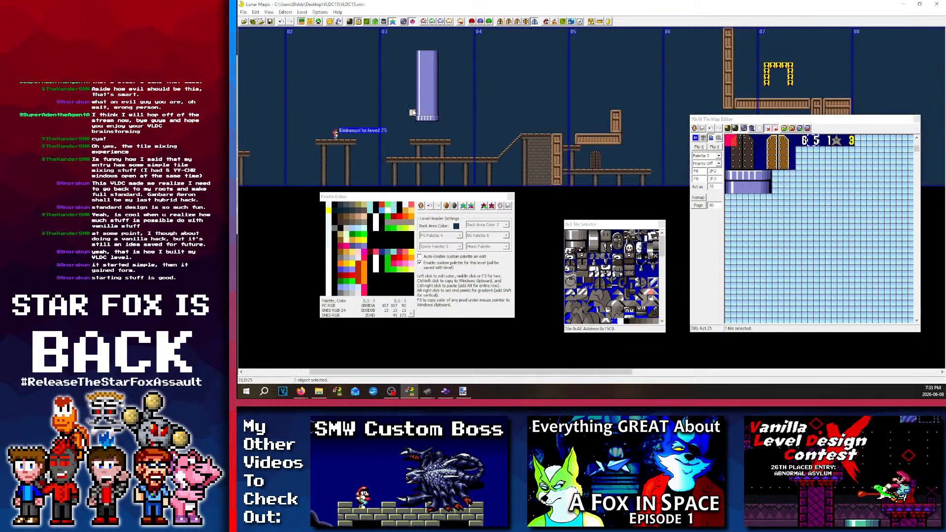
pyautogui.moveTo(415, 112); pyautogui.dragTo(444, 112)
pyautogui.click(456, 97)
# Step: Place the number 1 tile immediately left of the brown door in screen 05
pyautogui.click(828, 141)
pyautogui.rightClick(585, 160)
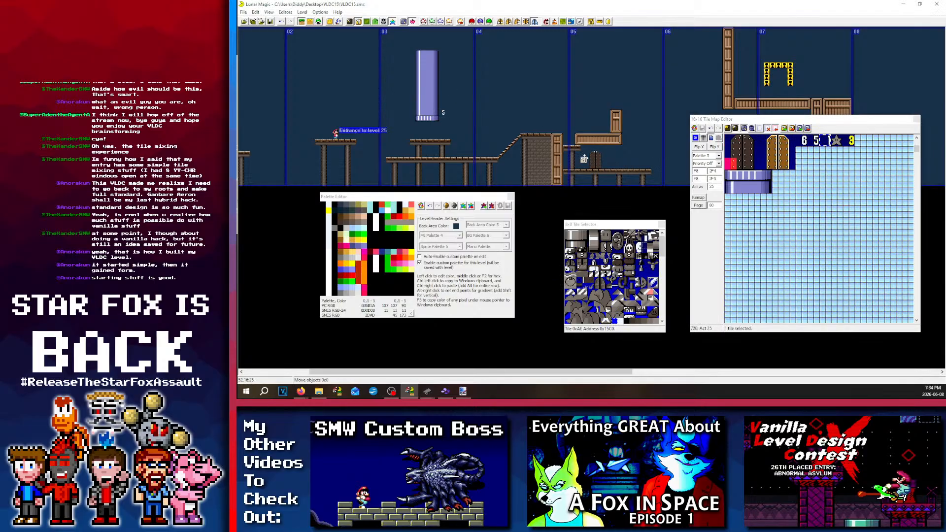
pyautogui.hscroll(1, 576, 165)
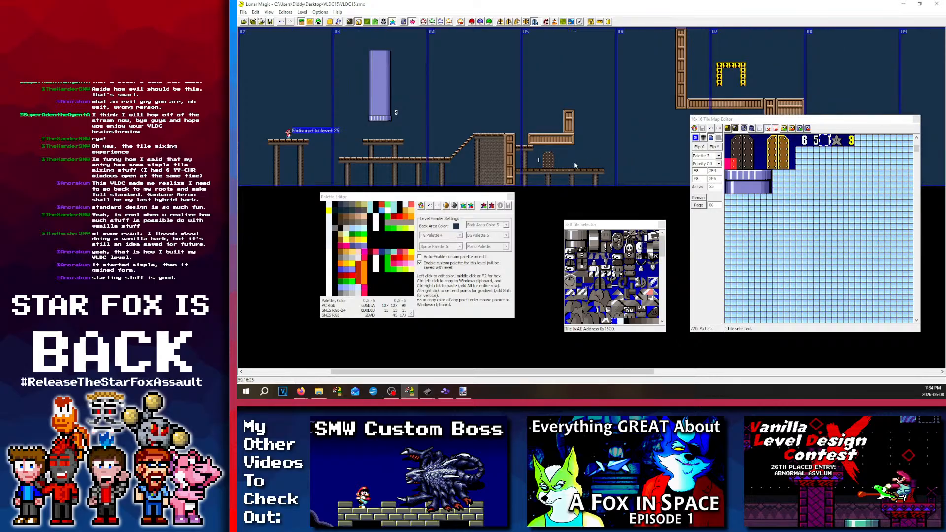
# Step: Move the star tile beside the gold door in screen 07, on the door's left side
pyautogui.hscroll(-4, 575, 166)
pyautogui.hscroll(3, 575, 168)
pyautogui.hscroll(1, 574, 164)
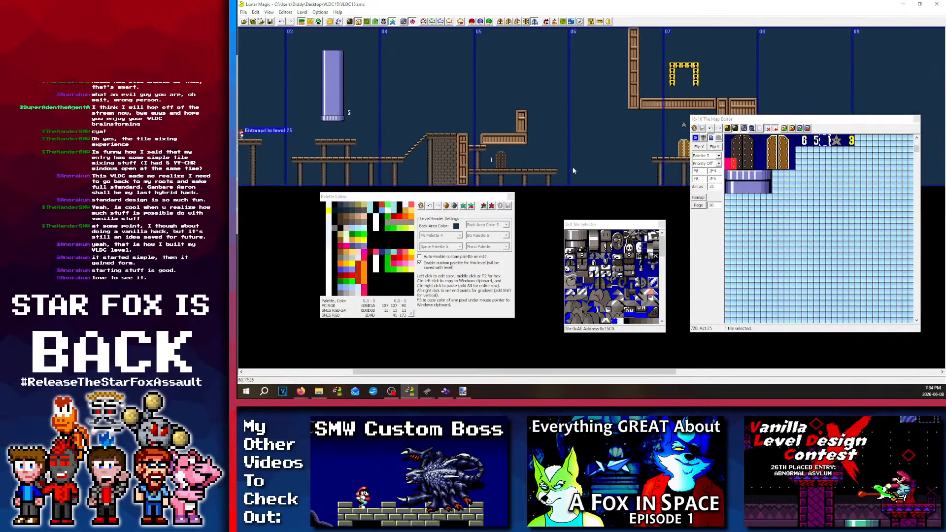
pyautogui.hscroll(1, 575, 165)
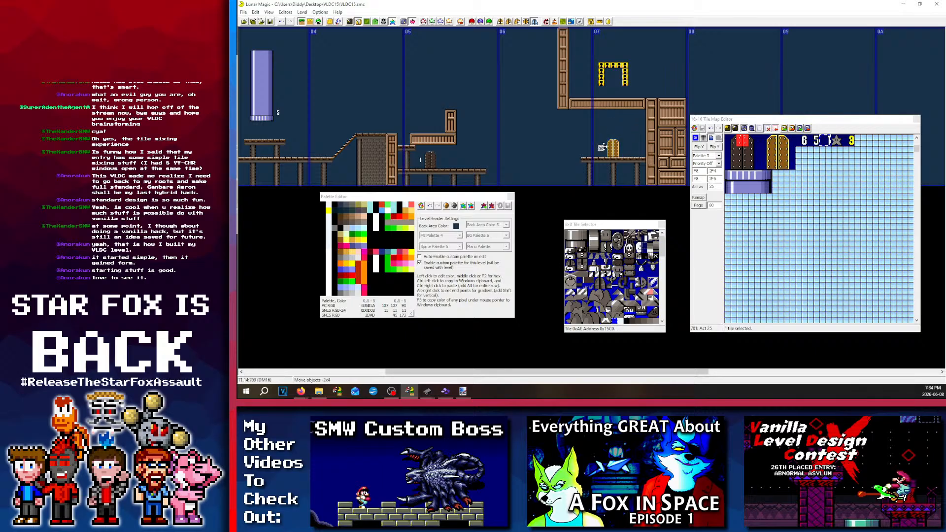
# Step: Try to shift the left leg of the yellow arch in screen 07 one tile left, and undo the move
pyautogui.click(310, 22)
pyautogui.moveTo(600, 93)
pyautogui.mouseDown()
pyautogui.moveTo(613, 70)
pyautogui.moveTo(599, 77)
pyautogui.mouseUp()
pyautogui.click(611, 94)
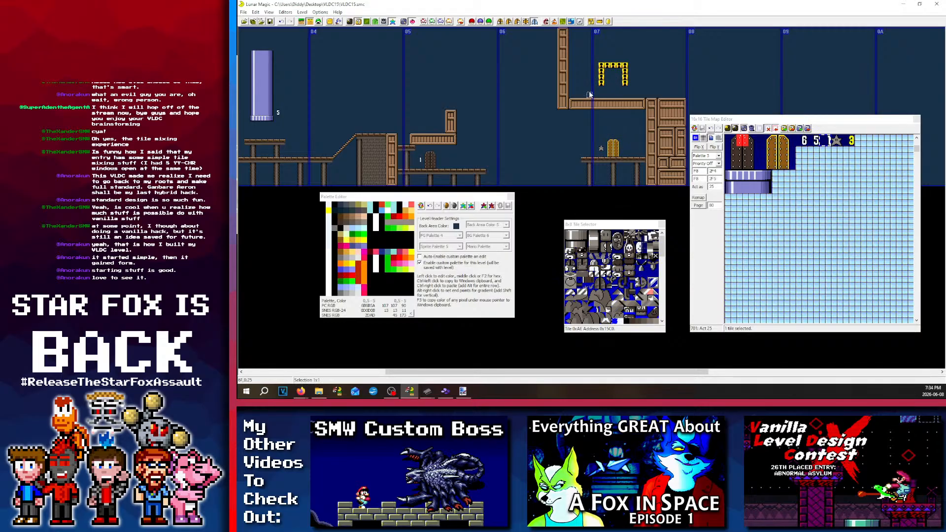
pyautogui.moveTo(590, 95); pyautogui.dragTo(595, 67)
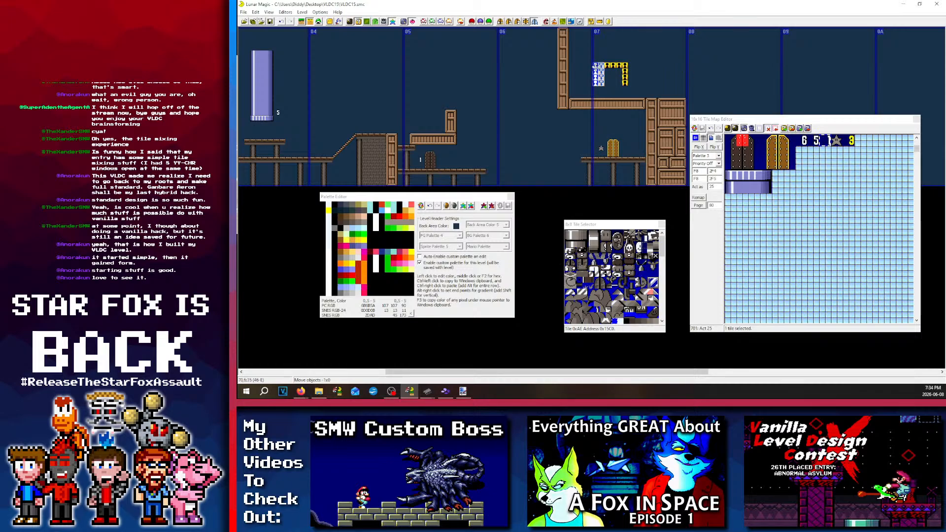
pyautogui.click(619, 46)
pyautogui.hotkey('ctrl', 'z')
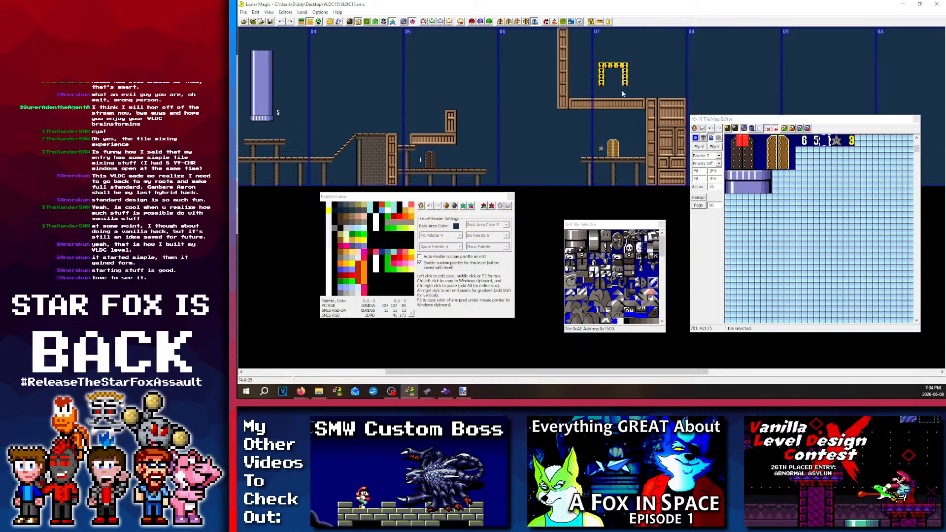
# Step: Delete the right part of the yellow arch in screen 07 and extend its left leg as a single column to the level's top edge
pyautogui.click(631, 79)
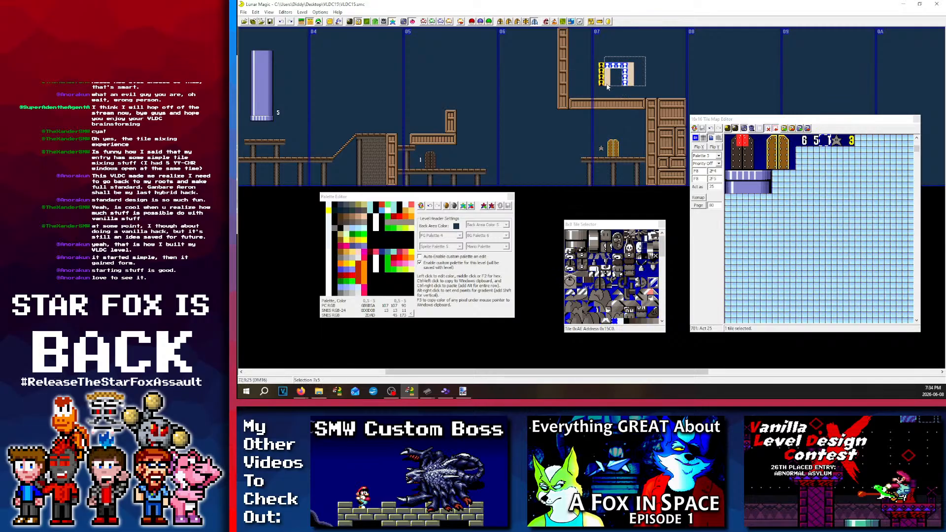
pyautogui.press('Delete')
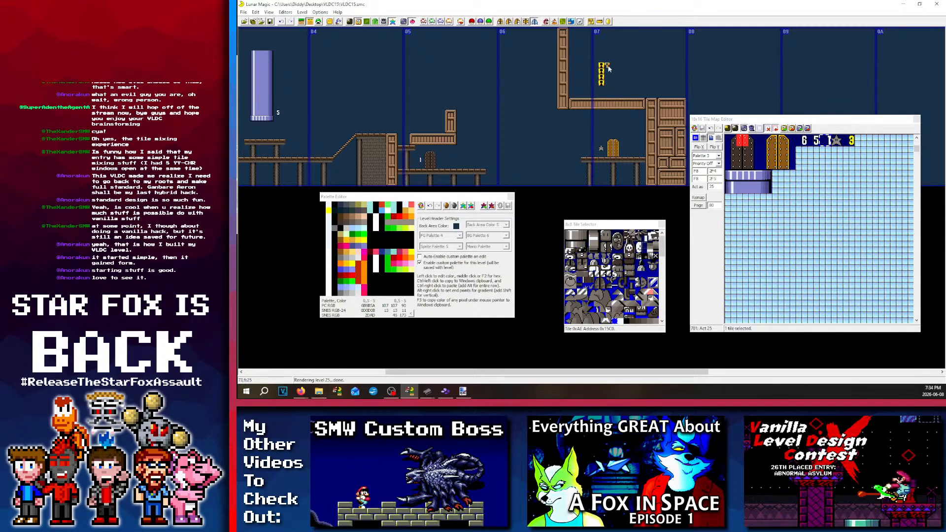
pyautogui.click(601, 58)
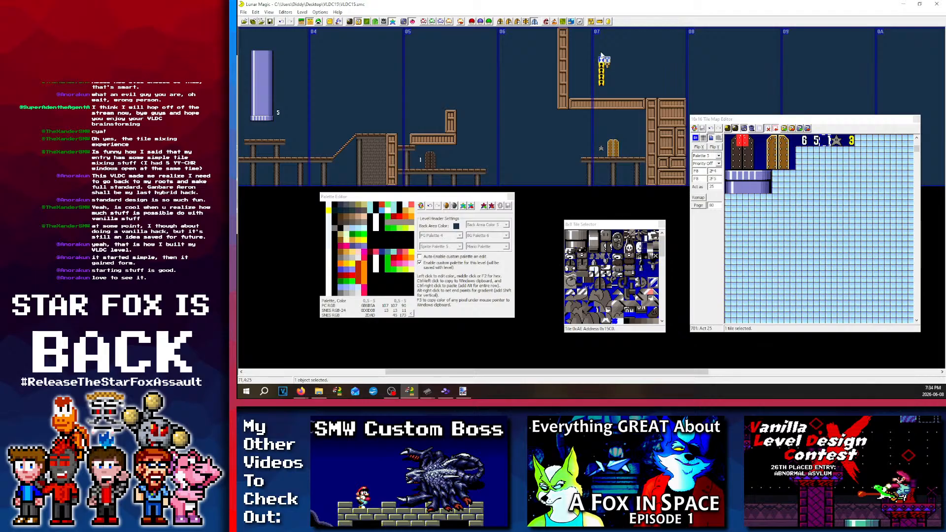
pyautogui.moveTo(601, 57); pyautogui.dragTo(603, 30)
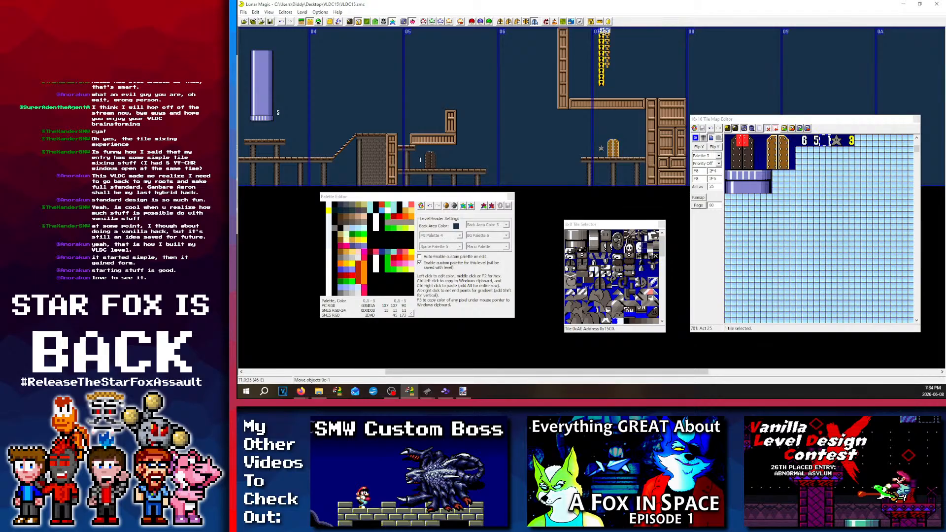
pyautogui.click(607, 69)
pyautogui.moveTo(607, 69); pyautogui.dragTo(608, 29)
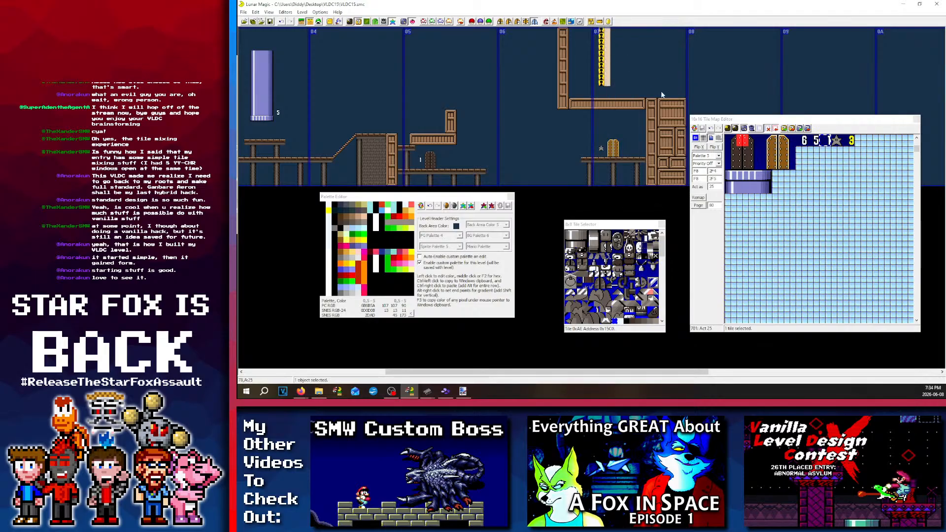
pyautogui.click(660, 93)
# Step: Shift the gold door and its star tile about two tiles right along their platform in screen 07
pyautogui.moveTo(619, 137)
pyautogui.mouseDown()
pyautogui.moveTo(602, 151)
pyautogui.moveTo(630, 143)
pyautogui.mouseUp()
pyautogui.click(301, 22)
pyautogui.click(632, 146)
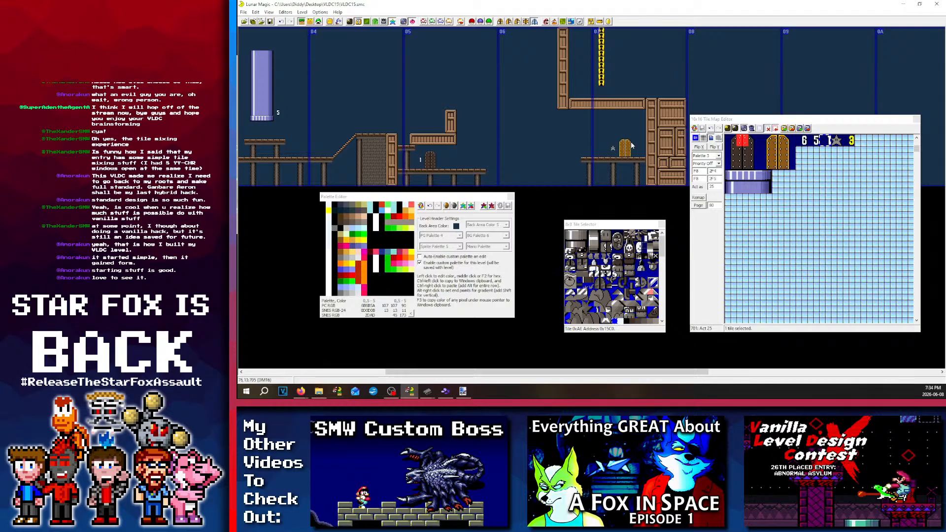
pyautogui.click(637, 131)
pyautogui.moveTo(612, 149); pyautogui.dragTo(617, 145)
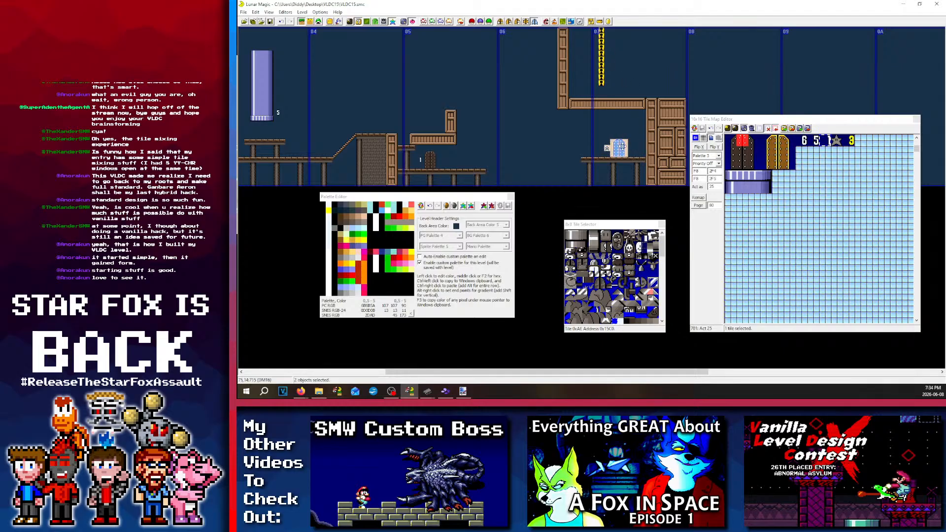
# Step: Examine the level layout from the first door platform through the empty screens beyond the crate wall
pyautogui.hscroll(-3, 399, 144)
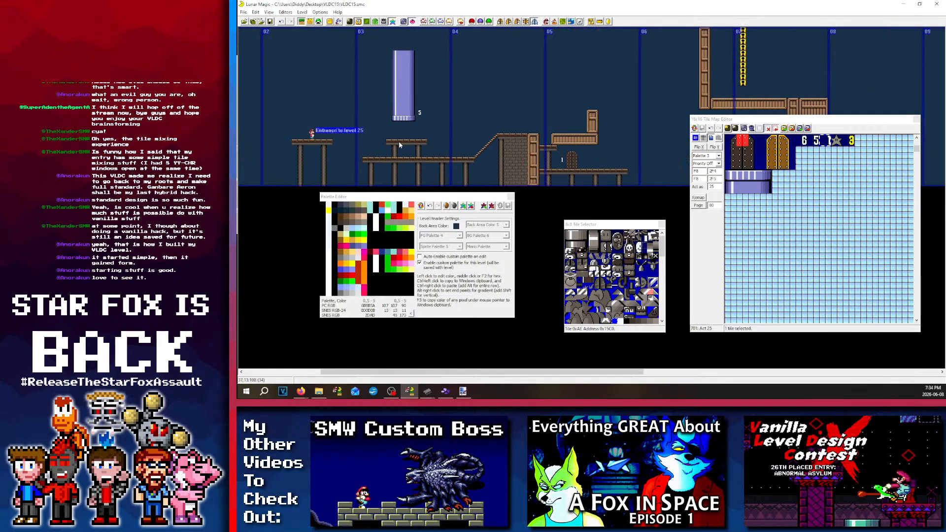
pyautogui.hscroll(3, 399, 144)
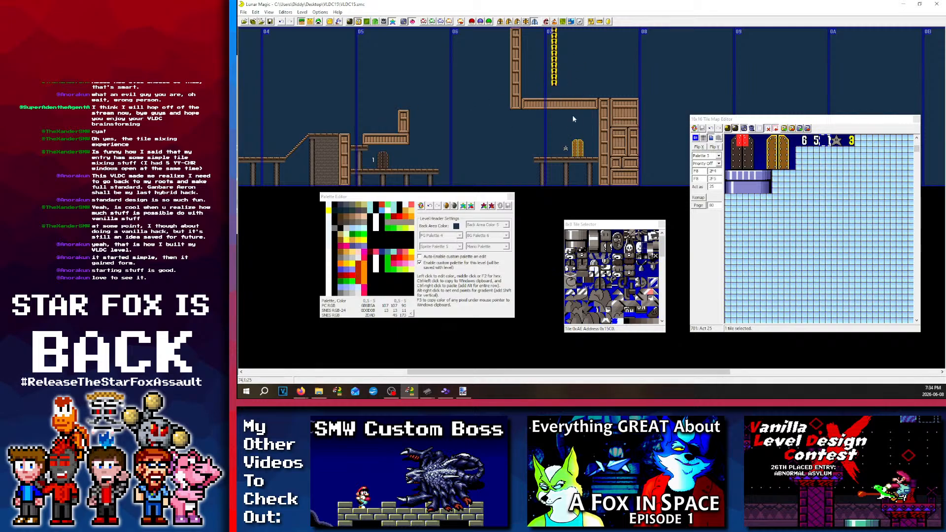
pyautogui.hscroll(-3, 573, 89)
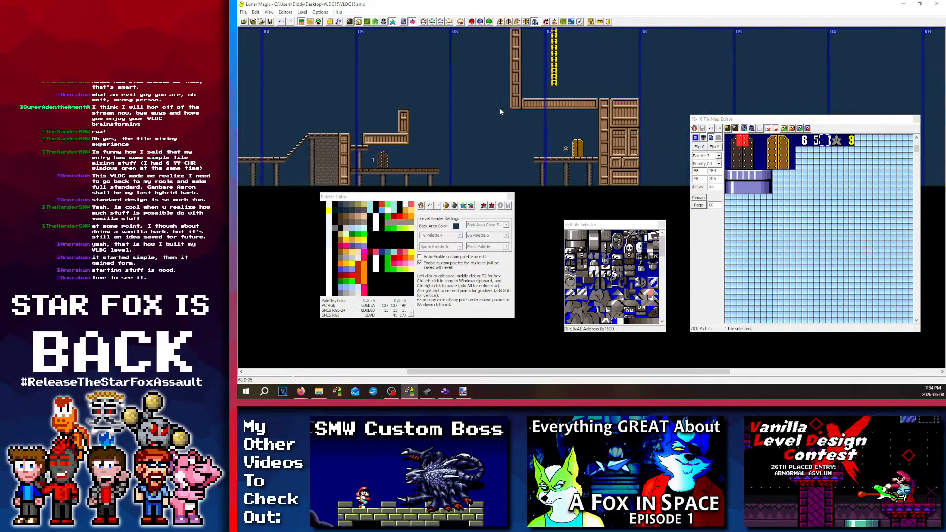
pyautogui.hscroll(-3, 500, 112)
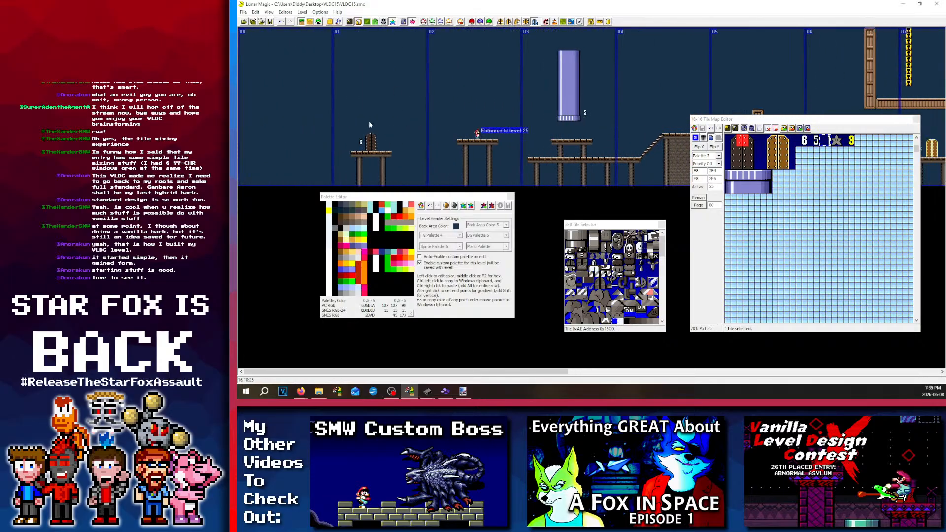
pyautogui.hscroll(7, 414, 106)
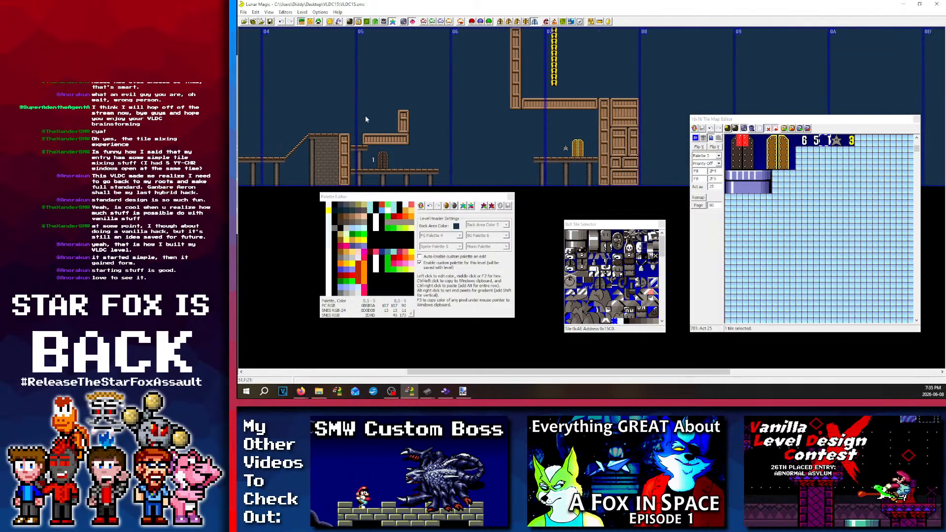
pyautogui.hscroll(-1, 405, 79)
pyautogui.hscroll(1, 521, 120)
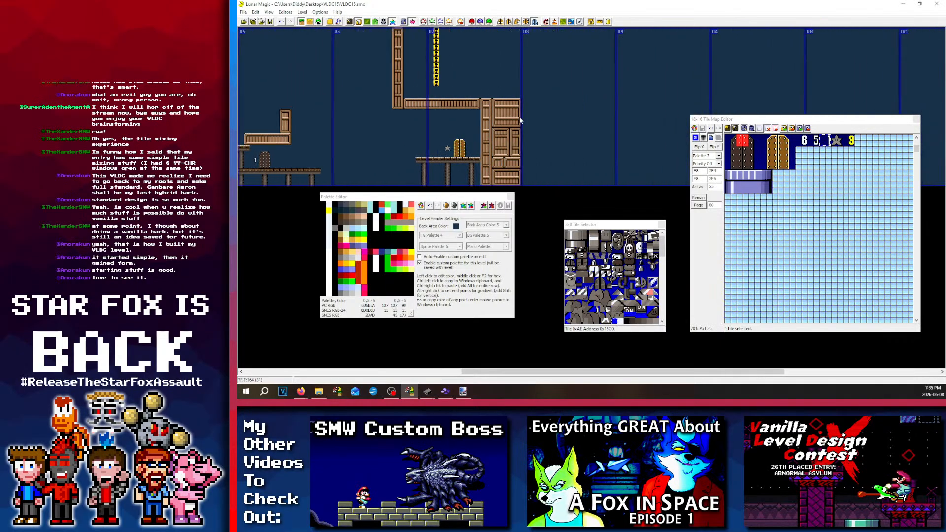
pyautogui.hscroll(4, 338, 107)
pyautogui.hscroll(-9, 378, 111)
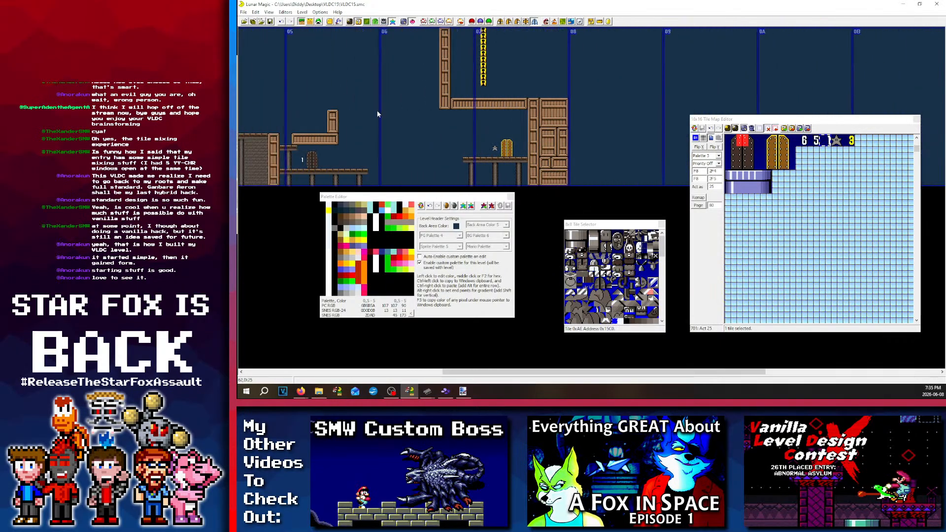
# Step: Save the level to the ROM with its exit destinations left undefined
pyautogui.hscroll(4, 549, 122)
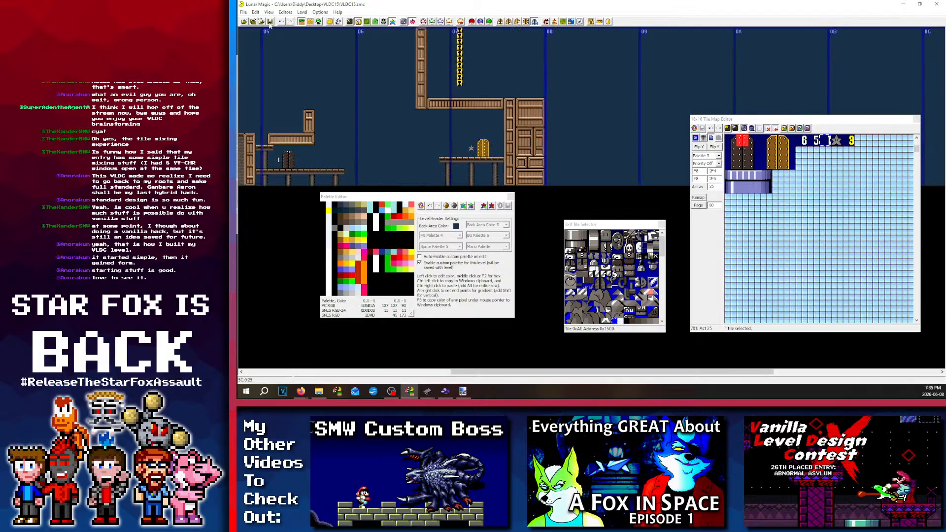
pyautogui.hotkey('ctrl', 's')
pyautogui.click(618, 235)
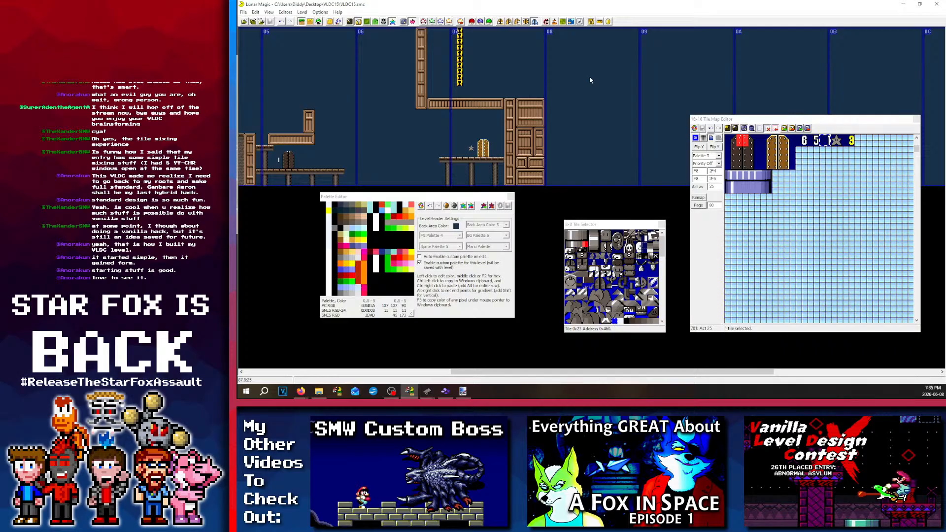
# Step: Add a midway point tape above the wooden ledge in screen 05 on Layer 1 and save the level
pyautogui.click(301, 22)
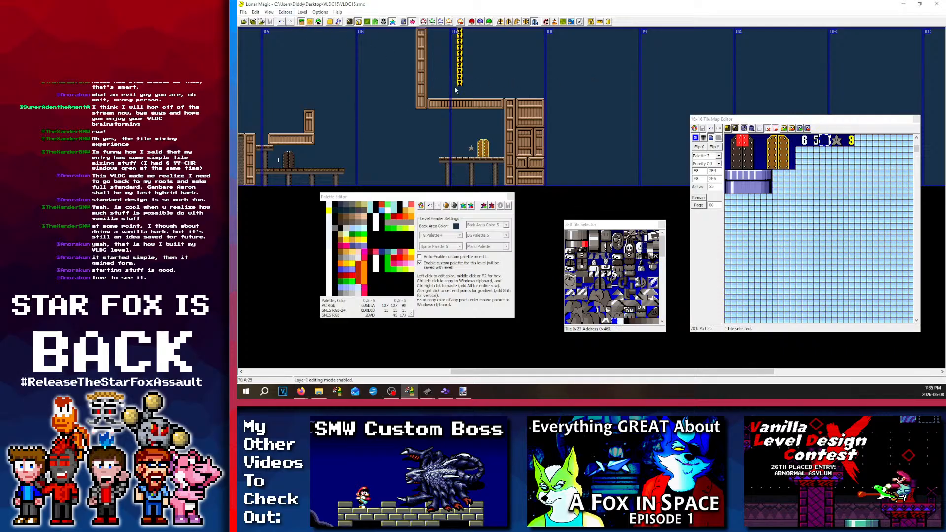
pyautogui.press('Insert')
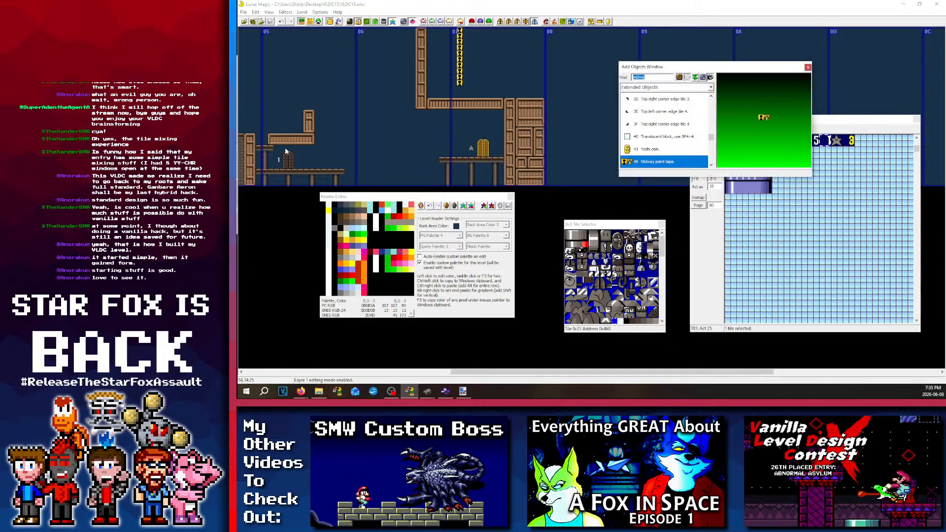
pyautogui.rightClick(281, 125)
pyautogui.hotkey('ctrl', 's')
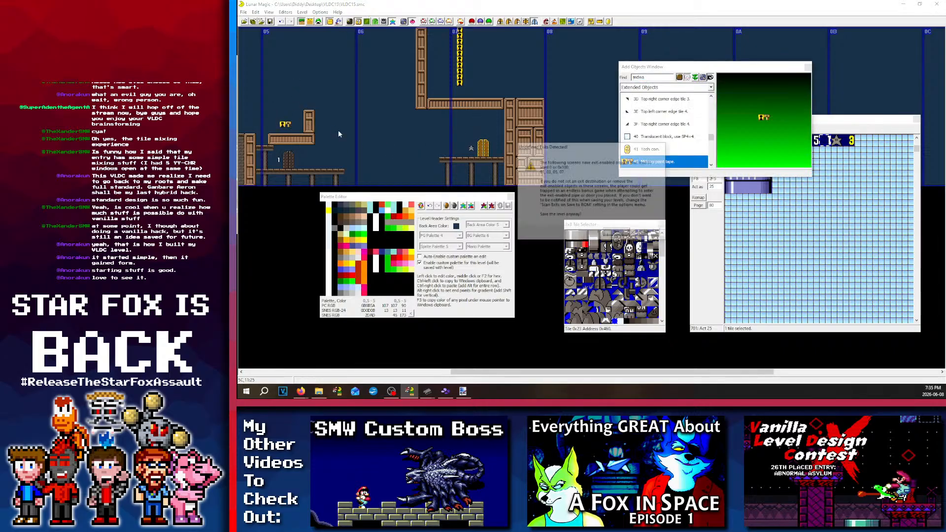
pyautogui.click(619, 233)
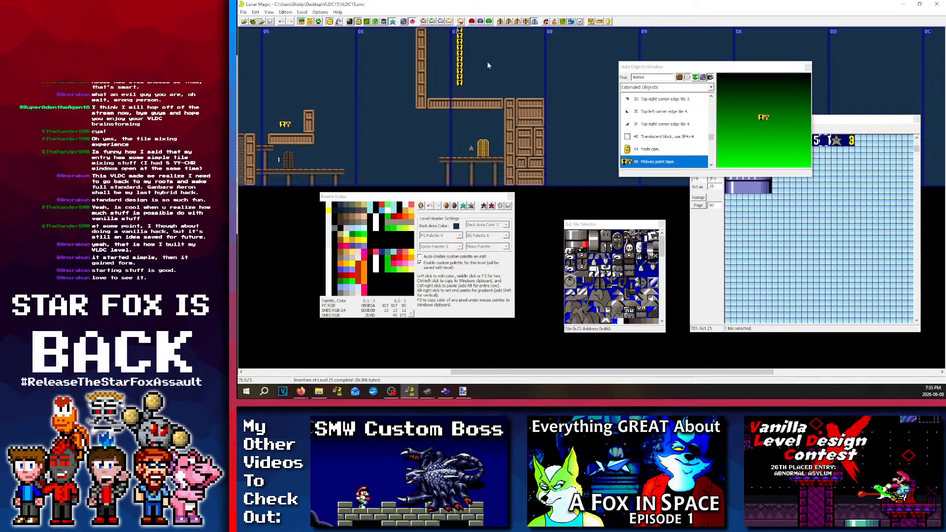
# Step: Delete the stray object above the ledge in screen 05 and the midway point tape, and save the level again
pyautogui.click(310, 22)
pyautogui.click(288, 88)
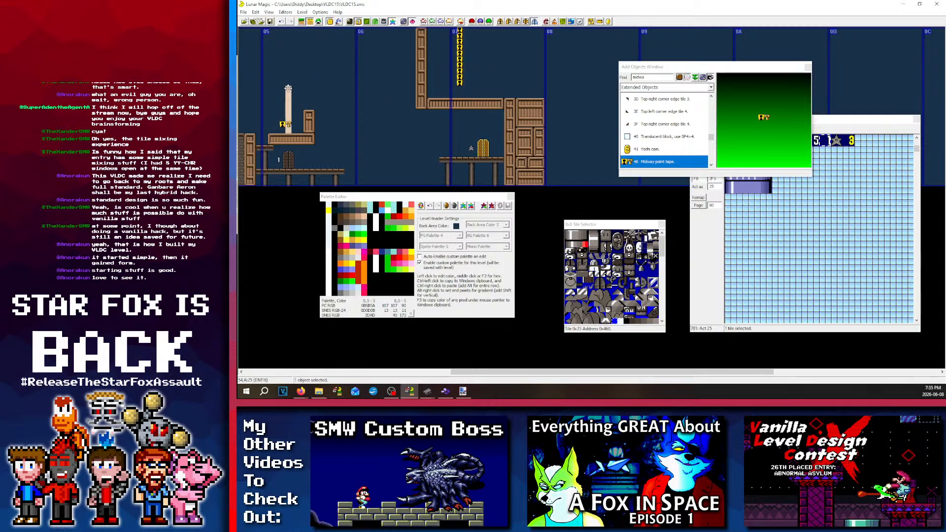
pyautogui.moveTo(288, 94); pyautogui.dragTo(282, 78)
pyautogui.press('Delete')
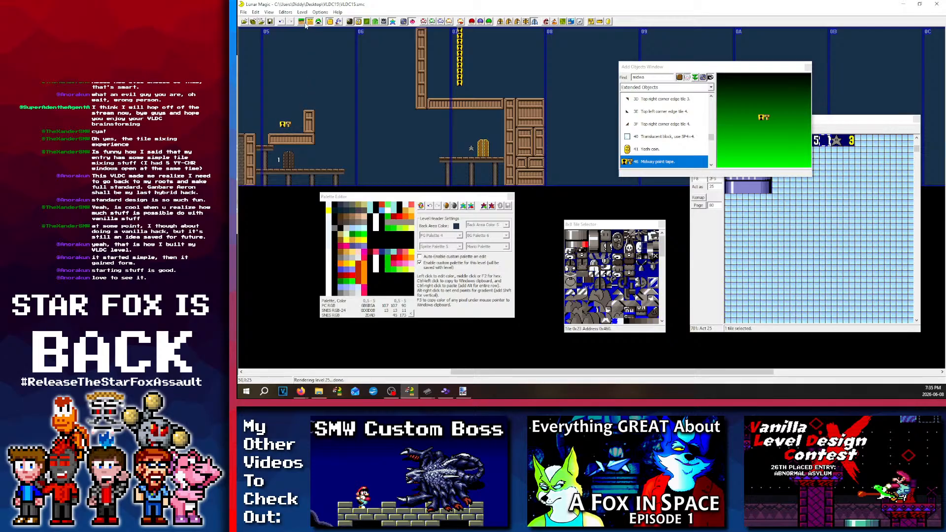
pyautogui.click(270, 21)
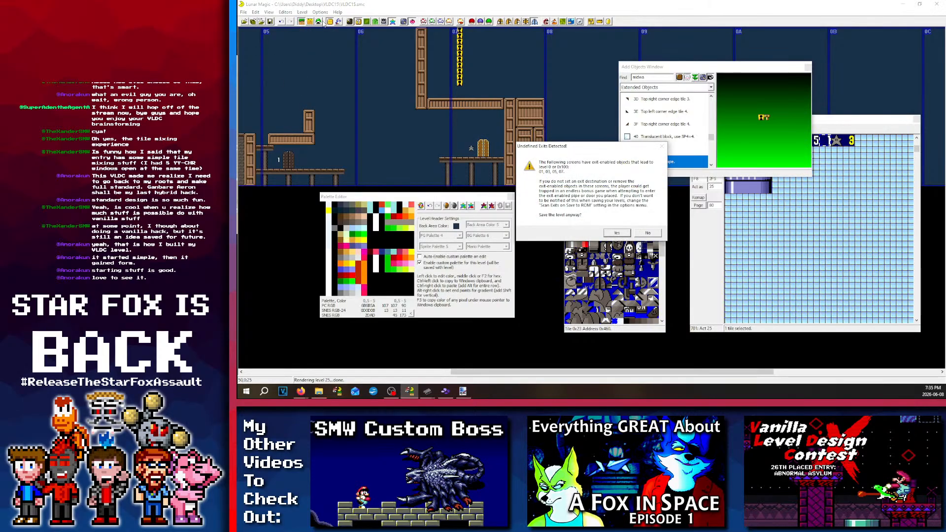
pyautogui.press('Return')
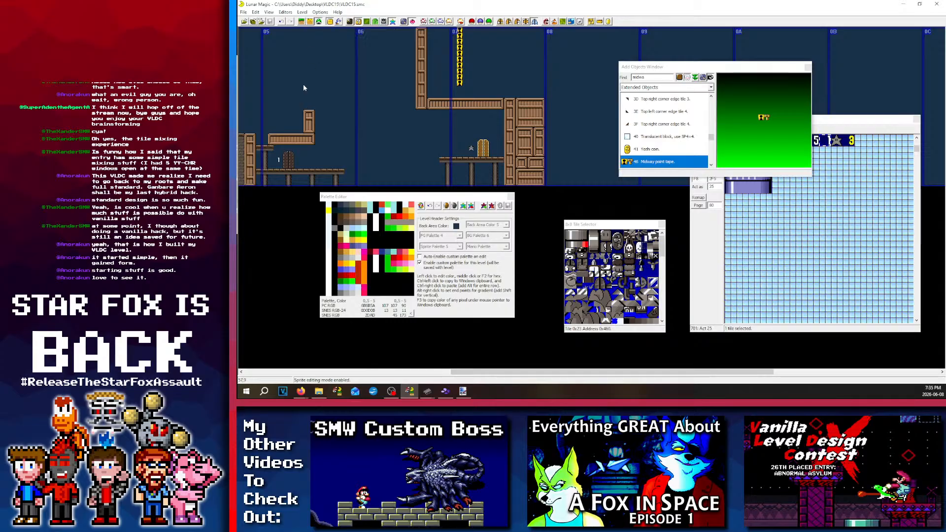
# Step: Open level 105 and apply its Super GFX Bypass graphics file settings
pyautogui.click(319, 21)
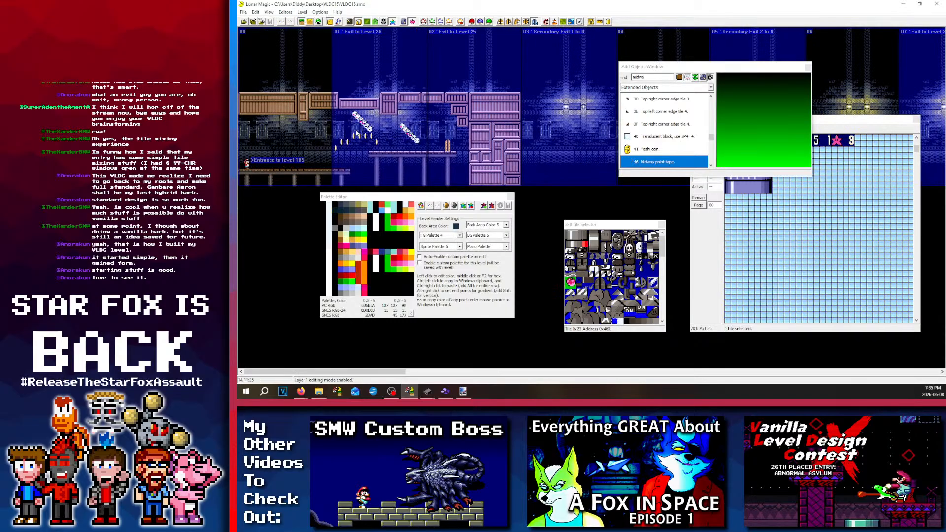
pyautogui.click(472, 22)
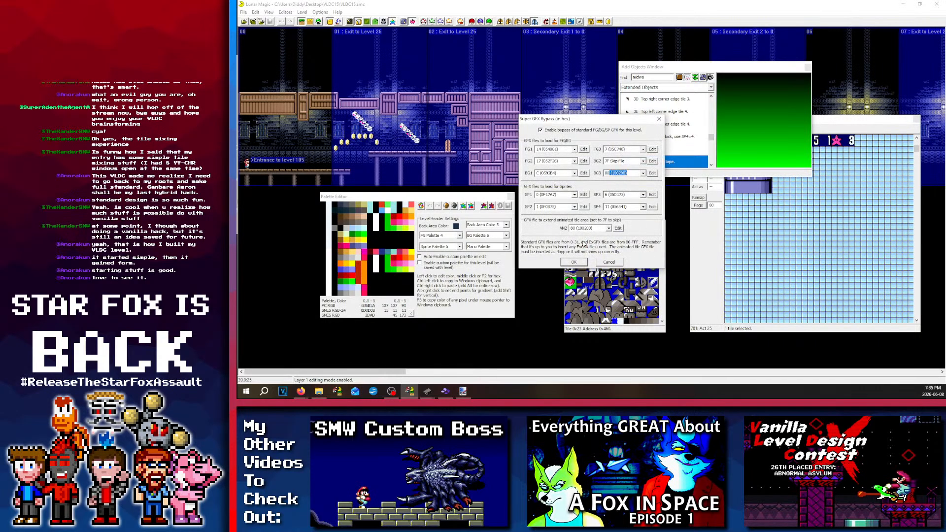
pyautogui.click(573, 261)
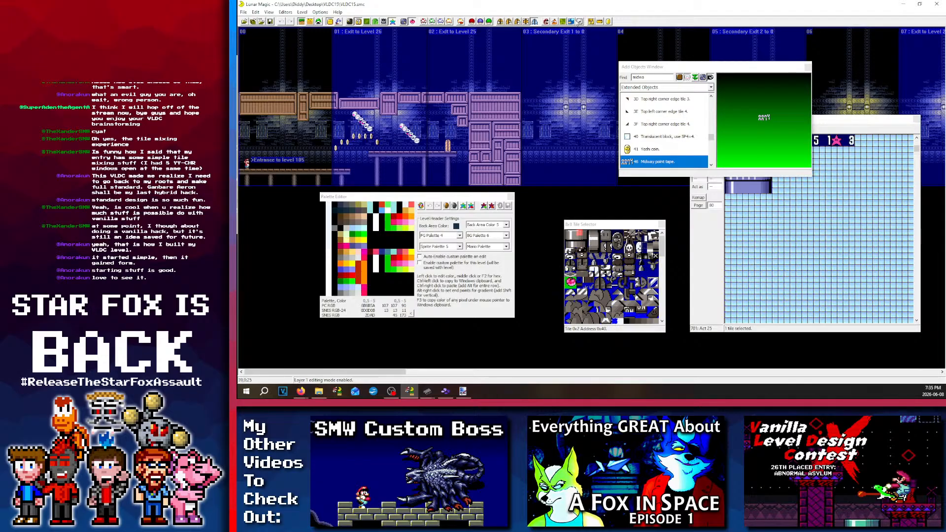
# Step: Confirm level 105's Super GFX Bypass graphics files and add a midway point tape above the lower wooden ledge in screen 00
pyautogui.click(471, 21)
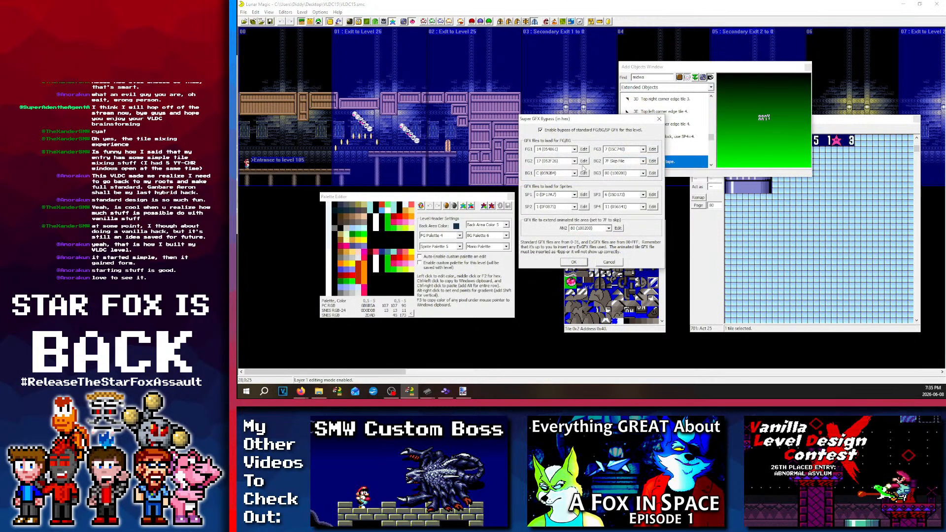
pyautogui.click(571, 263)
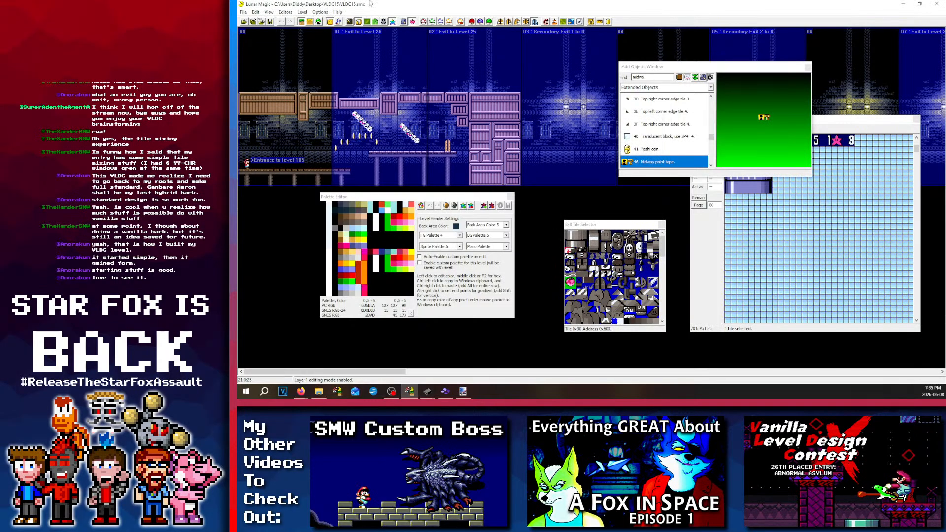
pyautogui.moveTo(274, 149); pyautogui.dragTo(281, 146)
# Step: Page back through the 16x16 tile map to examine the foreground tiles on its first page
pyautogui.click(785, 196)
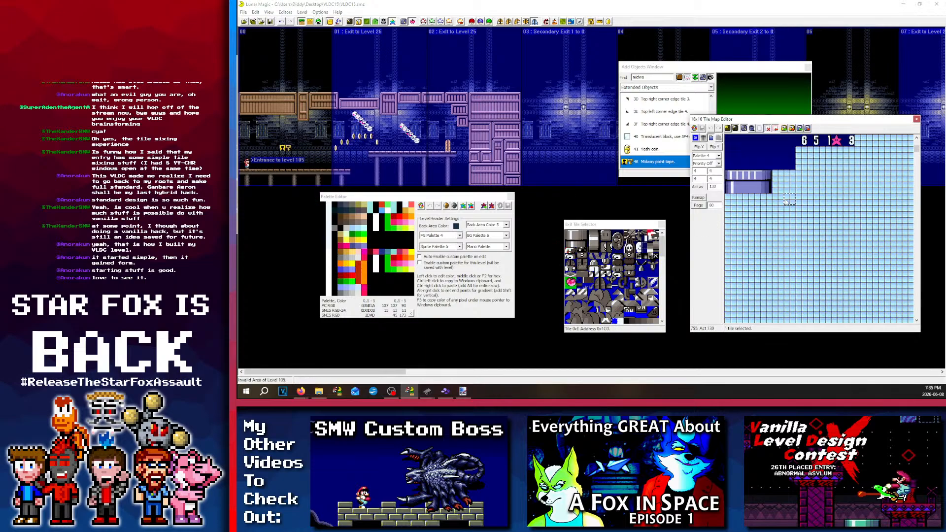
pyautogui.press('pageup')
pyautogui.press('pageup')
pyautogui.press('pageup')
pyautogui.press('pageup')
pyautogui.press('pageup')
pyautogui.press('pageup')
pyautogui.press('pageup')
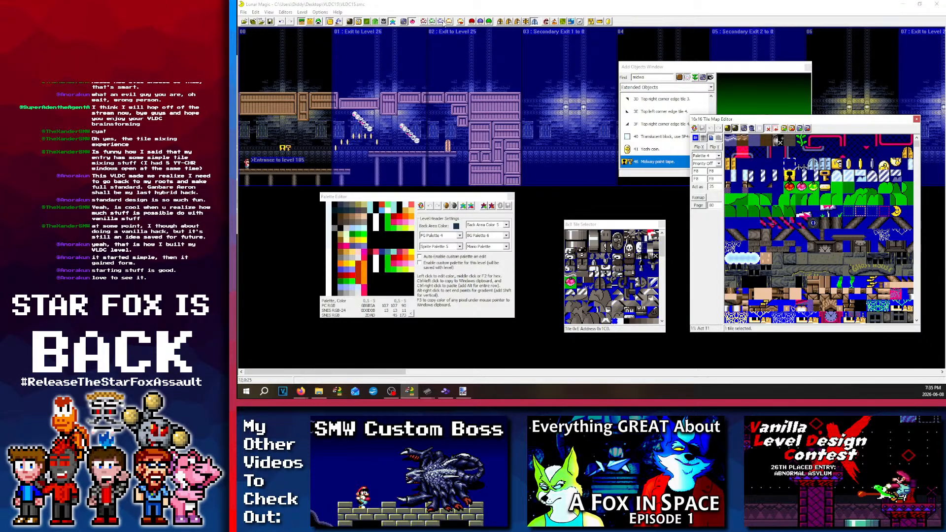
# Step: Select the midway point tape above the ledge in screen 00, close the object list, and save level 105
pyautogui.click(534, 21)
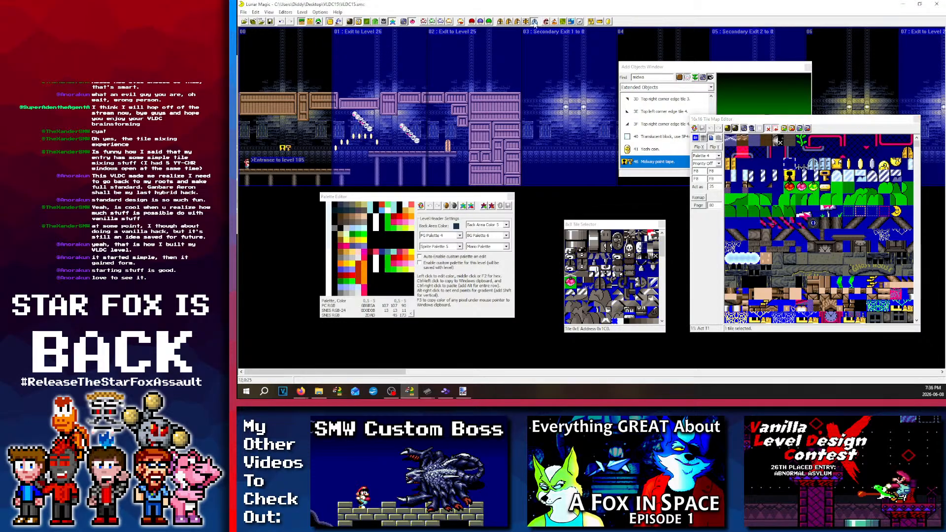
pyautogui.click(284, 149)
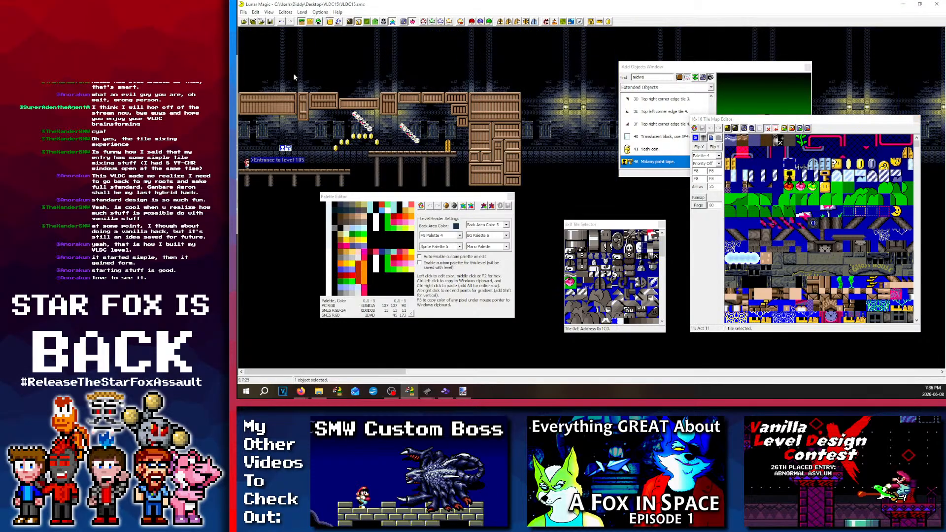
pyautogui.click(330, 21)
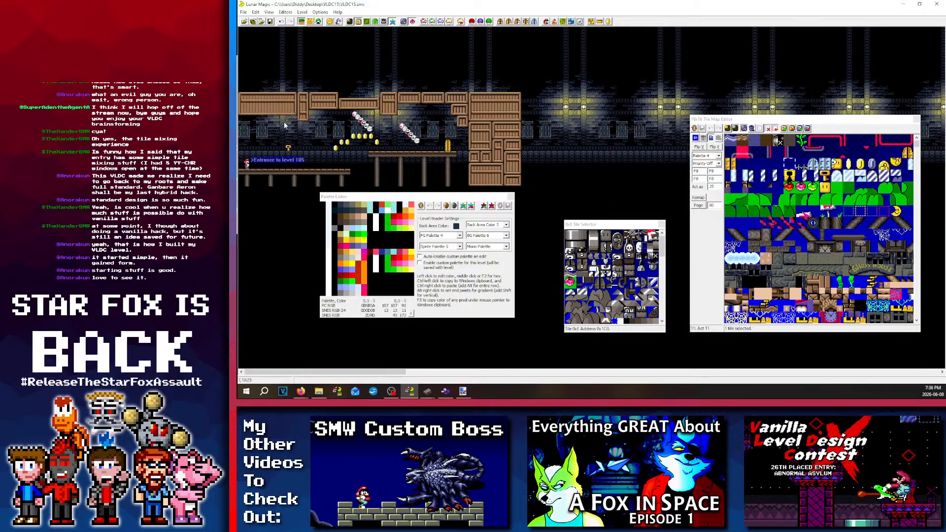
pyautogui.hotkey('ctrl', 's')
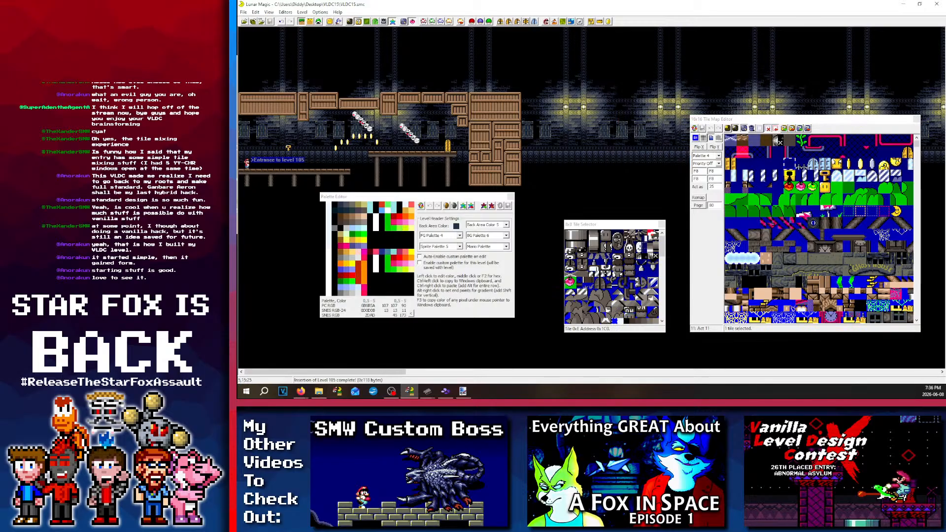
# Step: Switch to Snes9x, reload the VLDC15 ROM, and enter the Tectonic Complex level
pyautogui.click(445, 391)
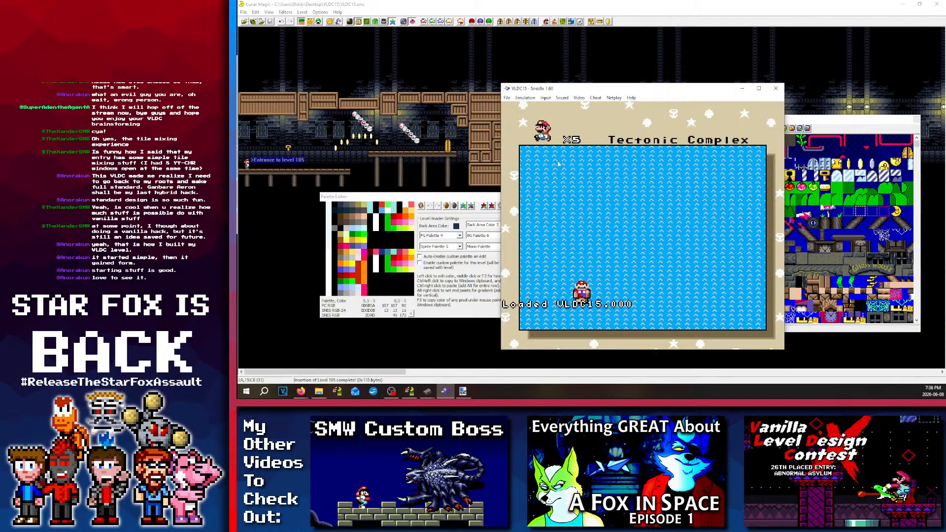
pyautogui.click(506, 97)
pyautogui.moveTo(542, 130)
pyautogui.click(615, 156)
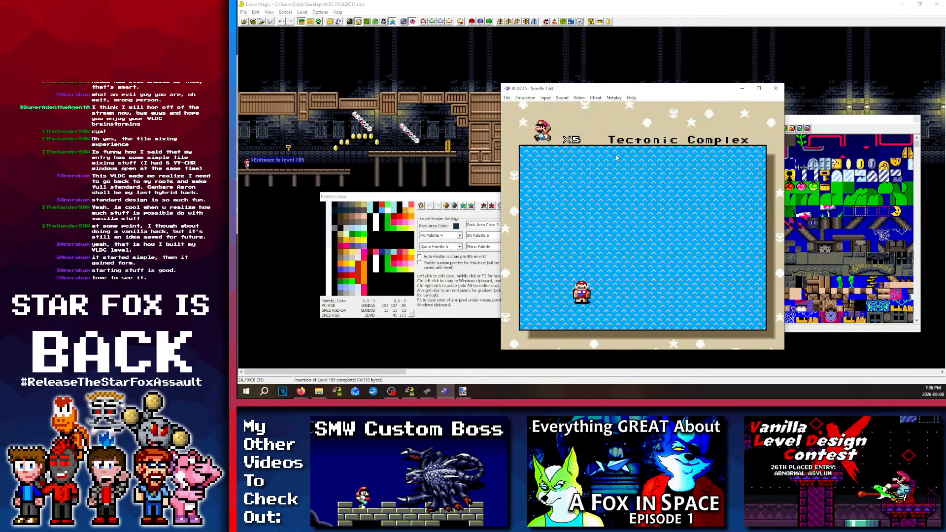
pyautogui.press('Tab')
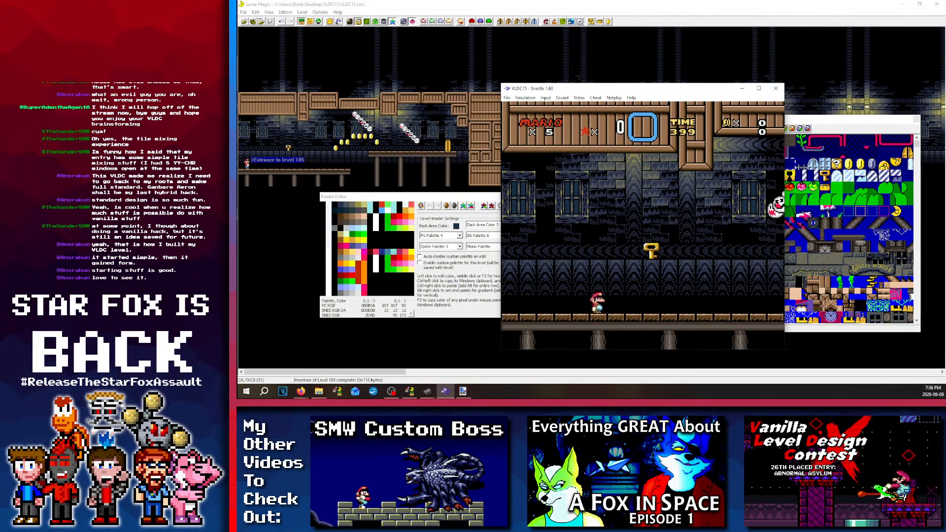
# Step: Playtest the first room past the midway tape, coins and ghost chains, and enter the golden door
pyautogui.press('Right')
pyautogui.press('Left')
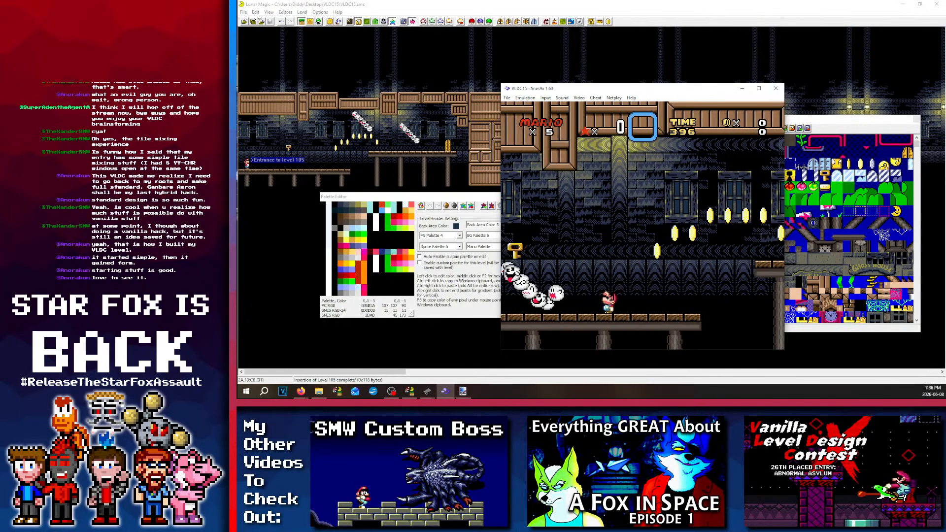
pyautogui.press('Right')
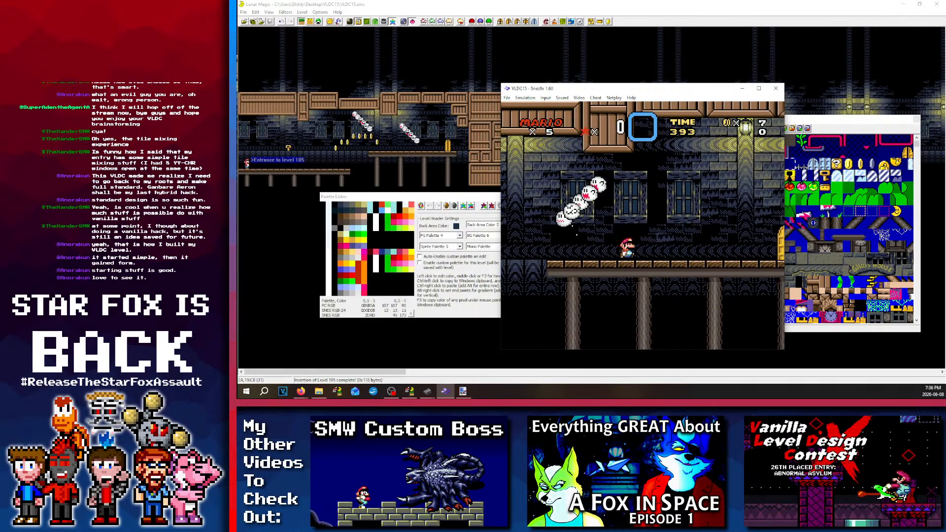
pyautogui.press('Right')
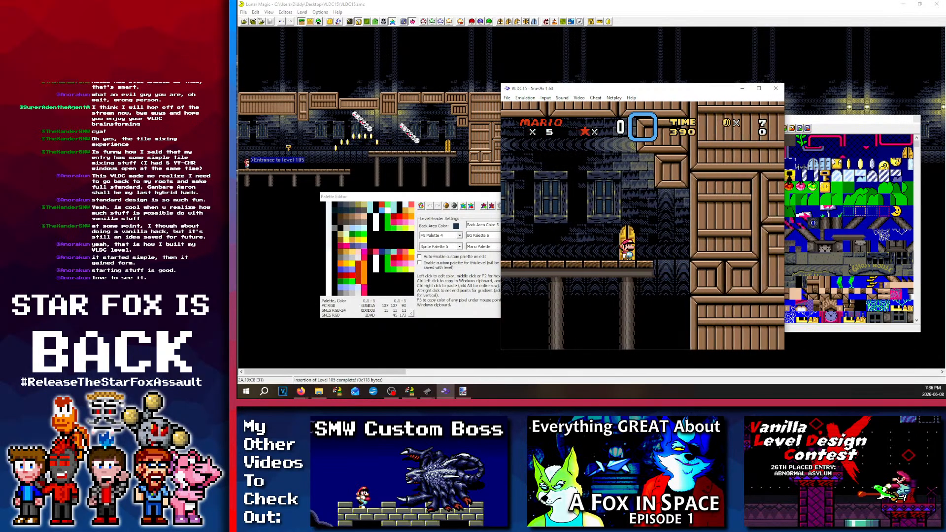
pyautogui.press('Up')
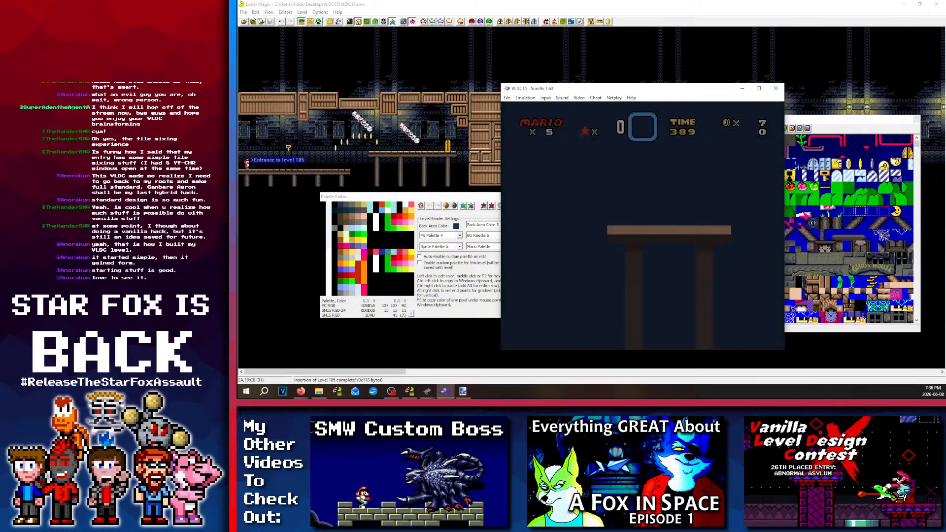
# Step: Playtest the room behind the golden door, rewinding the missed jump and checking the number 5 beside the hanging pipe
pyautogui.press('Left')
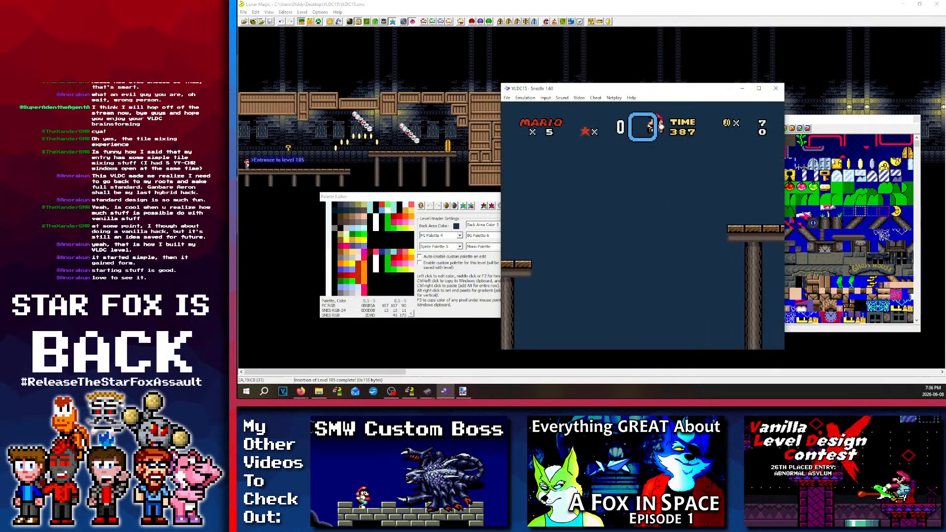
pyautogui.press('BackSpace')
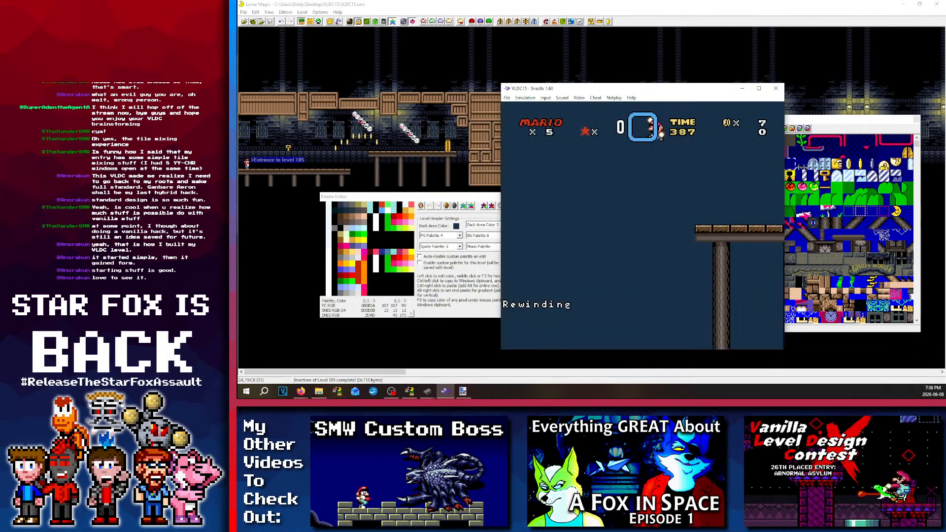
pyautogui.press('Right')
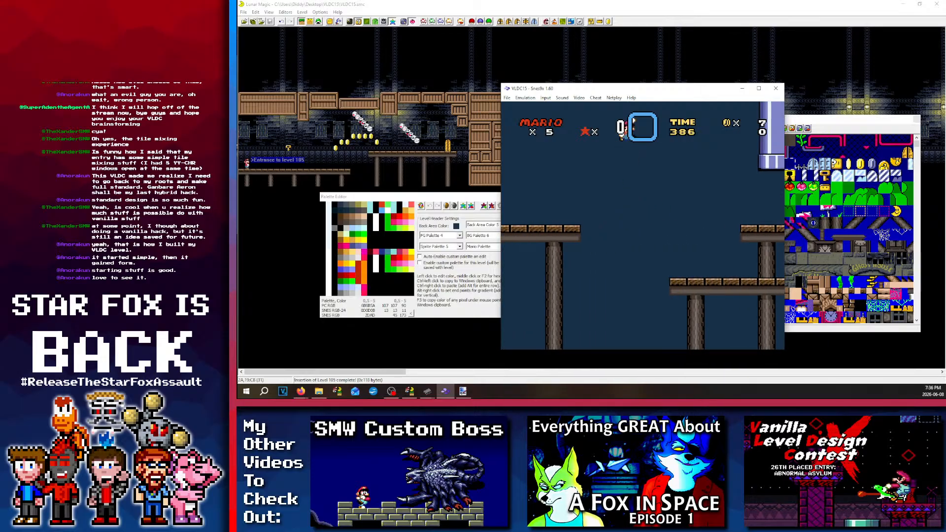
pyautogui.press('Left')
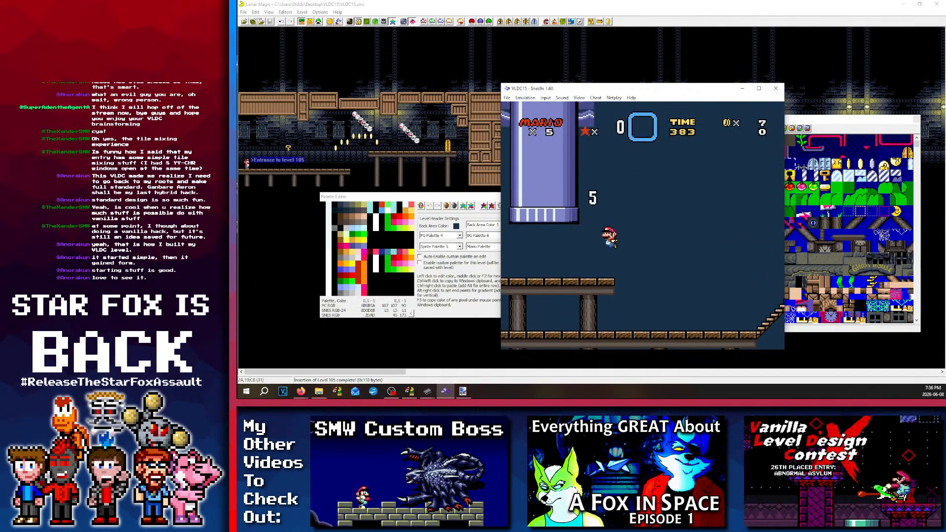
pyautogui.press('Right')
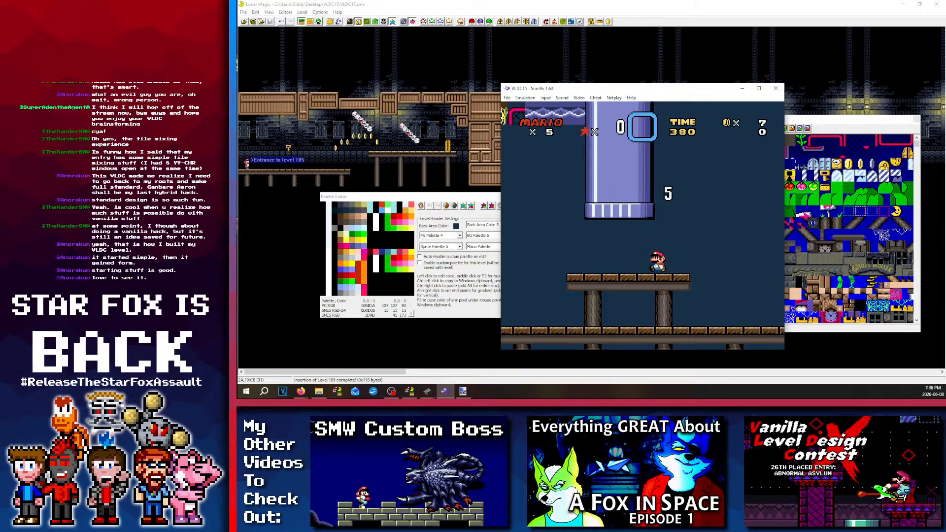
pyautogui.press('Left')
pyautogui.press('Right')
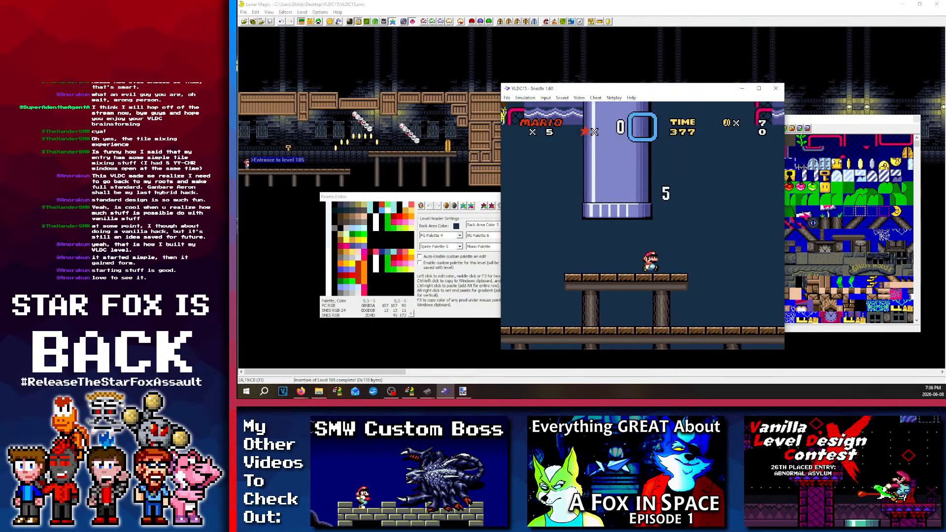
# Step: Playtest the section beyond the stairs, checking the door labelled 1 and the golden door marked with a star
pyautogui.press('Right')
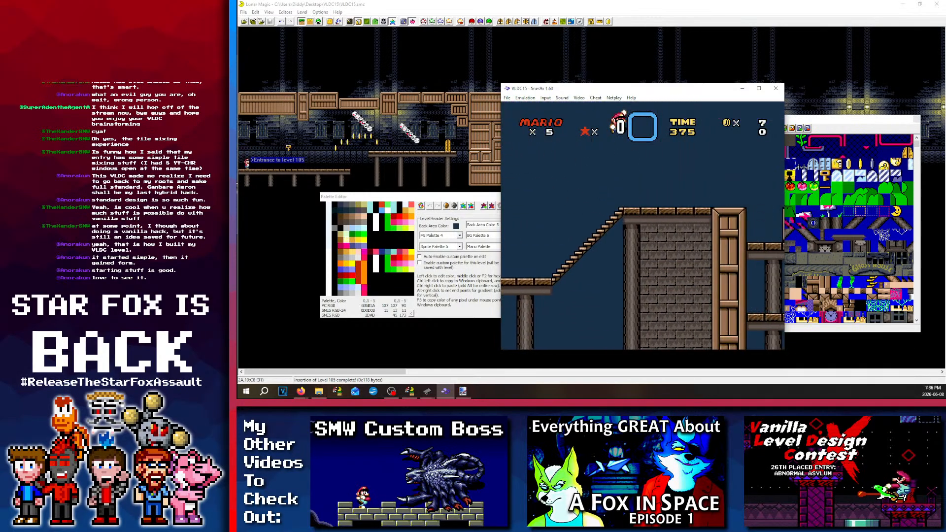
pyautogui.press('Right')
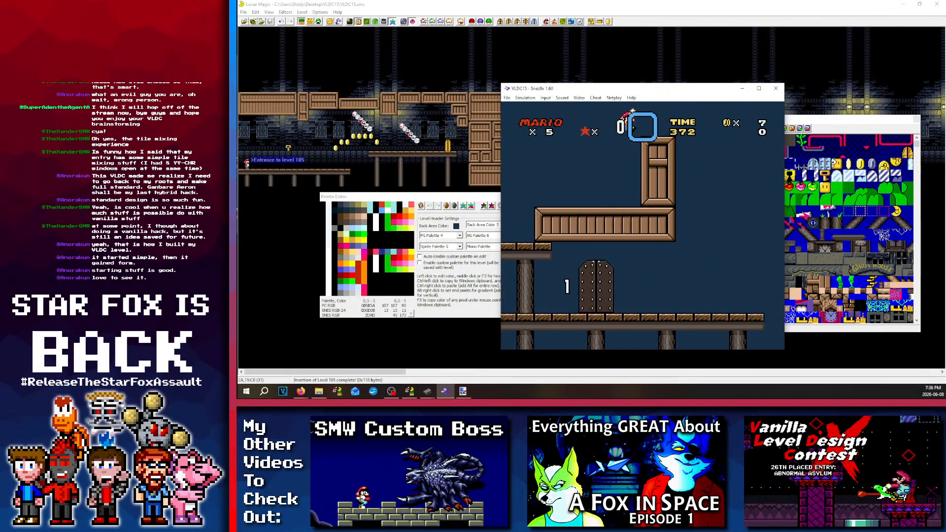
pyautogui.press('Left')
pyautogui.press('Right')
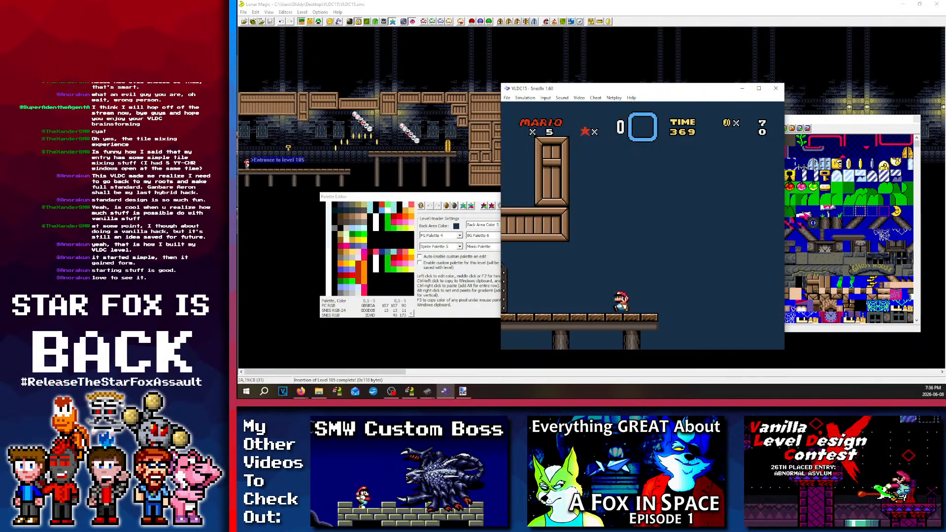
pyautogui.press('Left')
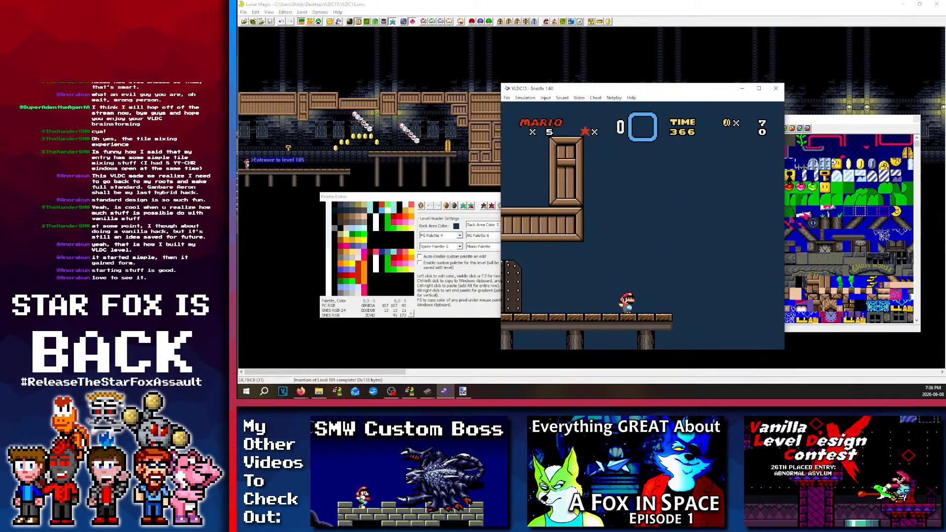
pyautogui.press('Up')
pyautogui.press('Right')
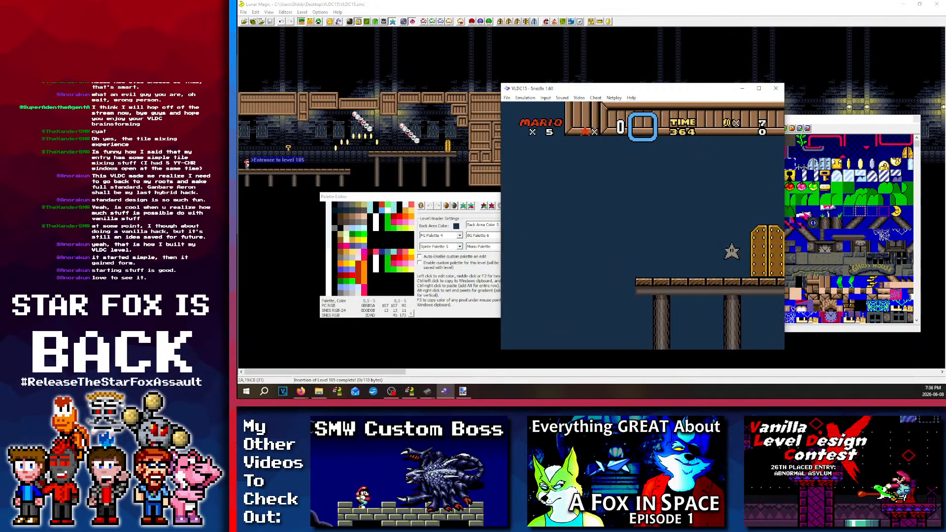
# Step: Reload the saved game state in the emulator, then switch to Lunar Magic and open level 25
pyautogui.press('F1')
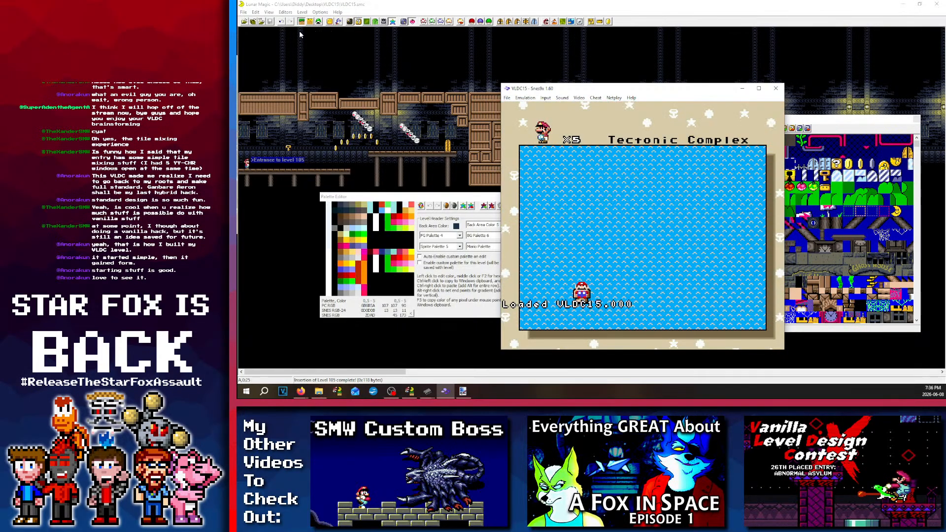
pyautogui.click(320, 23)
pyautogui.hotkey('alt', 'Left')
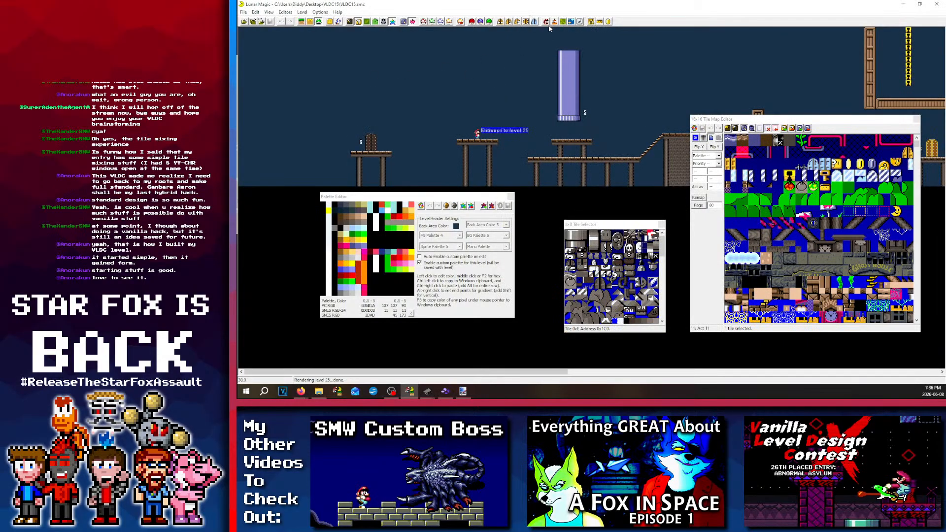
# Step: Open level 25's Layer 1/2 settings and set the Layer 2 scrolling rate to H-Scroll Constant and V-Scroll Constant
pyautogui.click(517, 21)
pyautogui.press('Escape')
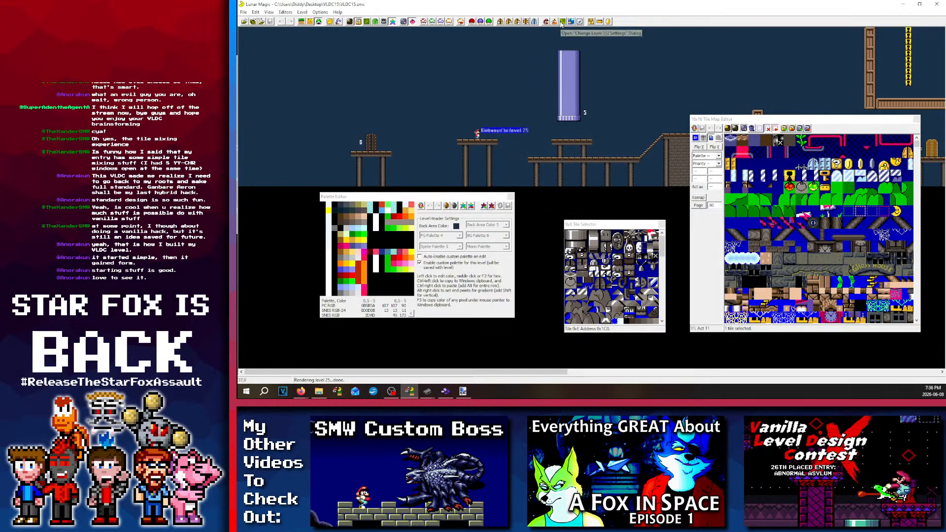
pyautogui.click(562, 22)
pyautogui.click(588, 170)
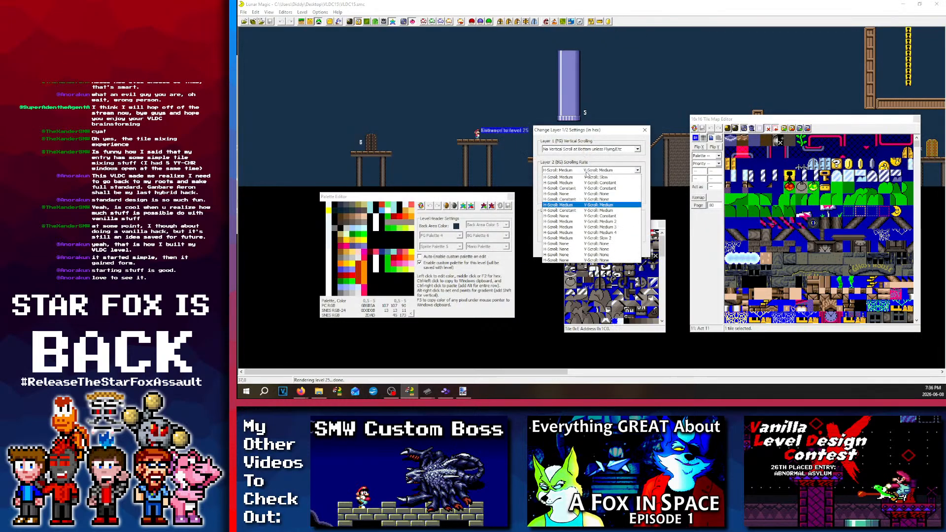
pyautogui.click(591, 189)
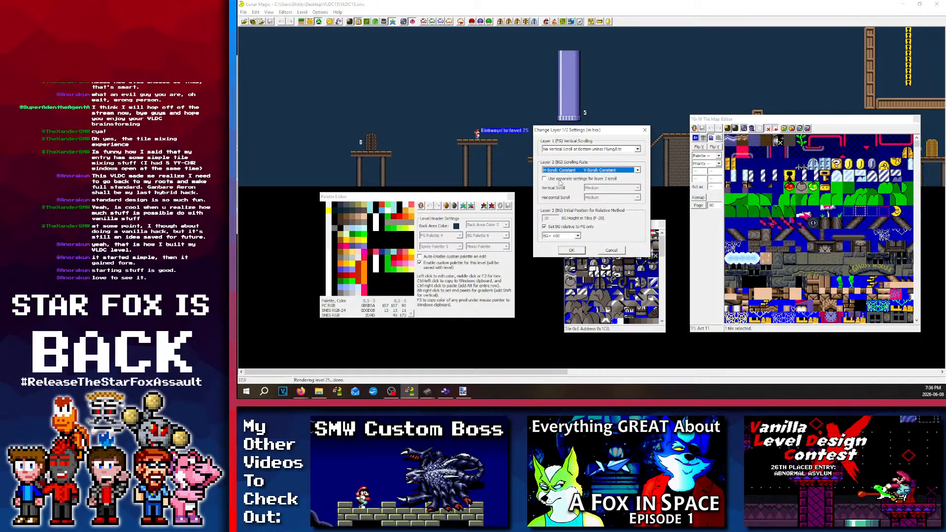
# Step: Enable separate Layer 2 scroll settings for level 25, choose a horizontal scroll rate, set vertical scroll to None, and apply
pyautogui.click(557, 180)
pyautogui.click(606, 197)
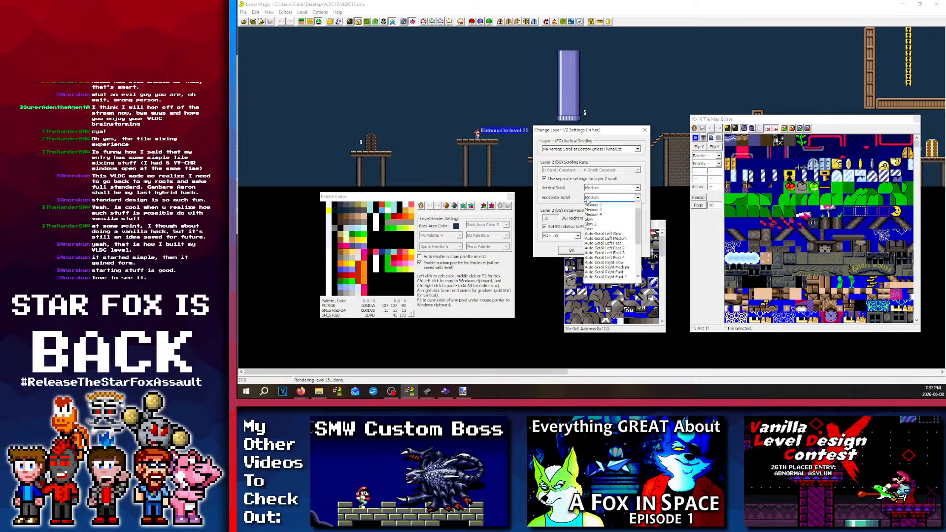
pyautogui.click(595, 208)
pyautogui.click(596, 188)
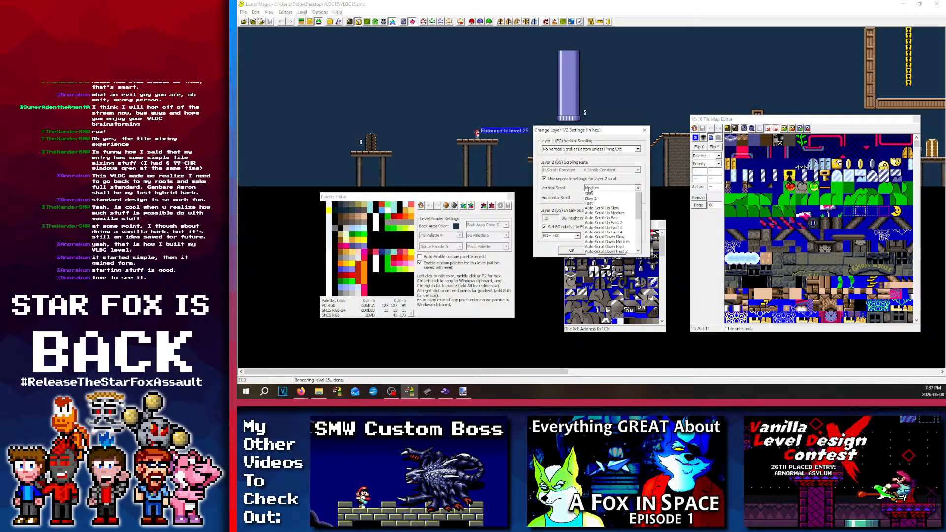
pyautogui.scroll(1, 594, 199)
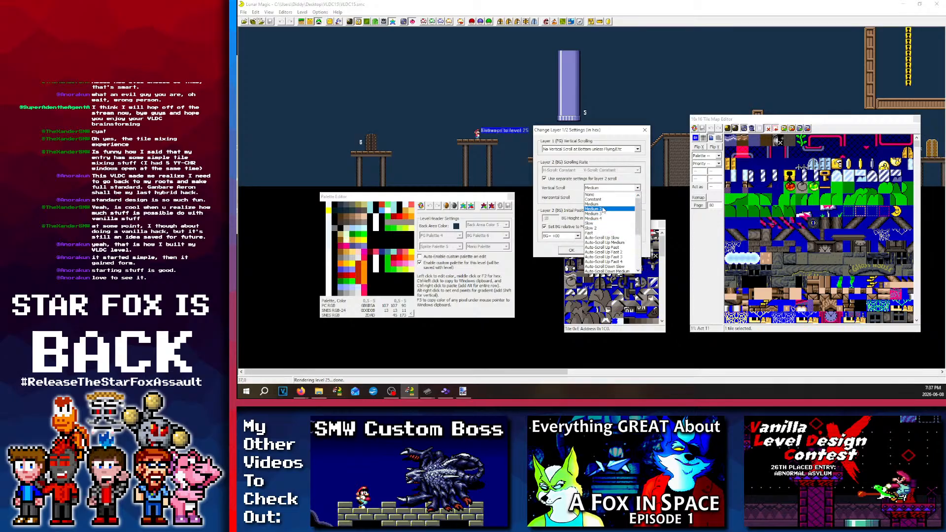
pyautogui.click(595, 195)
pyautogui.click(571, 250)
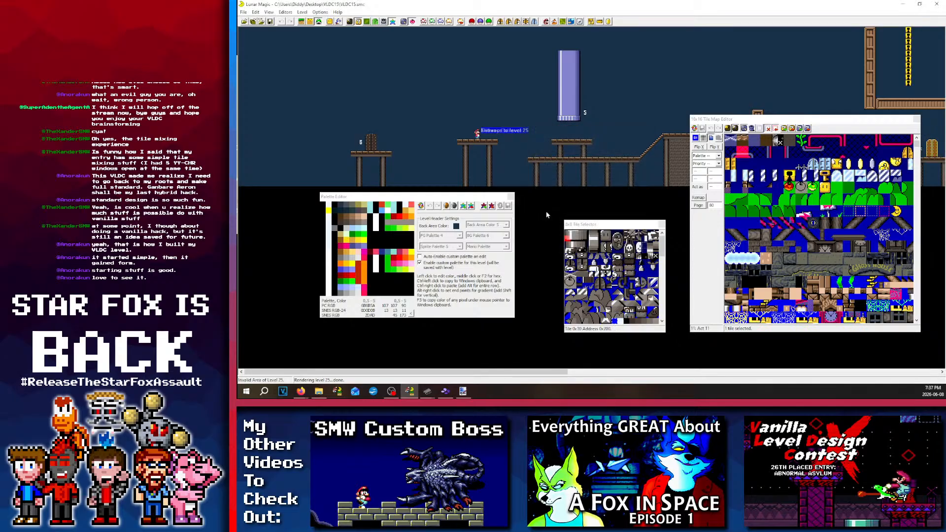
# Step: Save level 25 despite its undefined exits and switch to Layer 1 editing
pyautogui.hotkey('ctrl', 's')
pyautogui.click(617, 233)
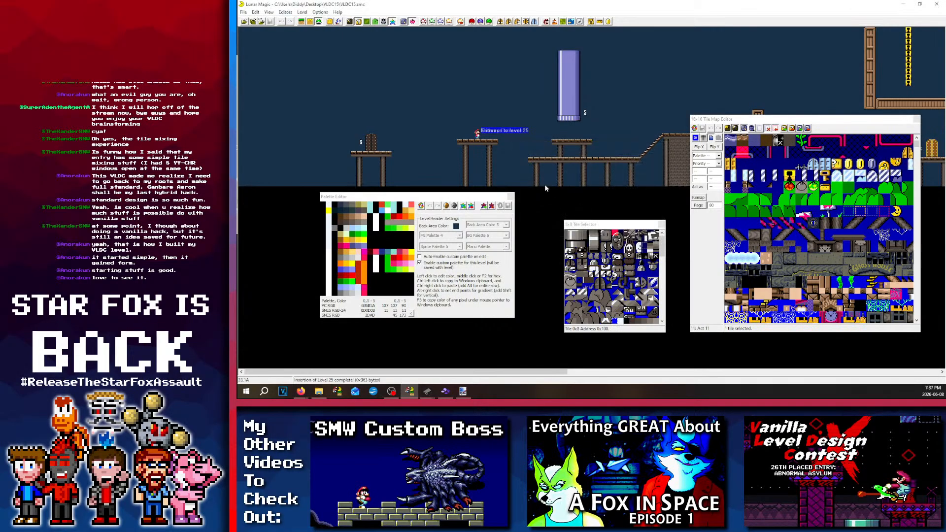
pyautogui.click(302, 22)
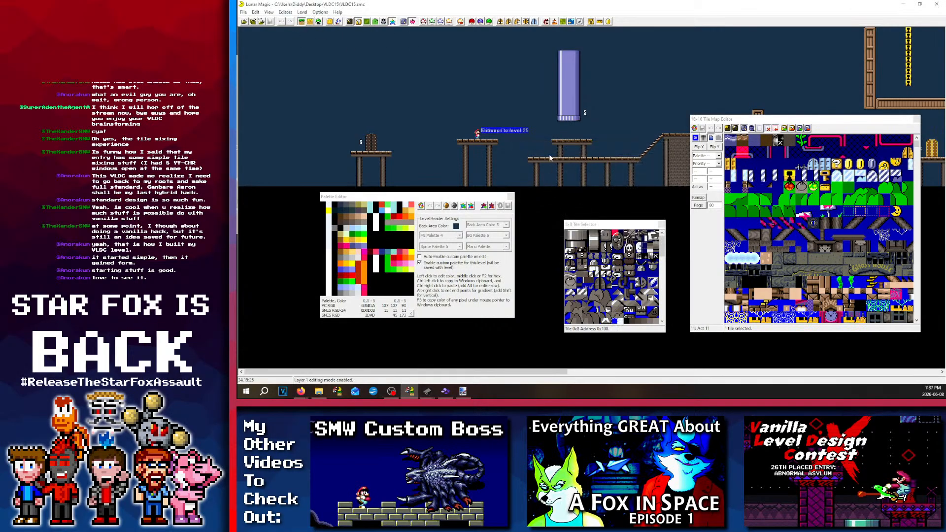
# Step: Copy the platform beneath pipe 5 into the gaps beside door 6 and beyond door 1 as narrow single-pillar platforms
pyautogui.click(557, 145)
pyautogui.rightClick(413, 154)
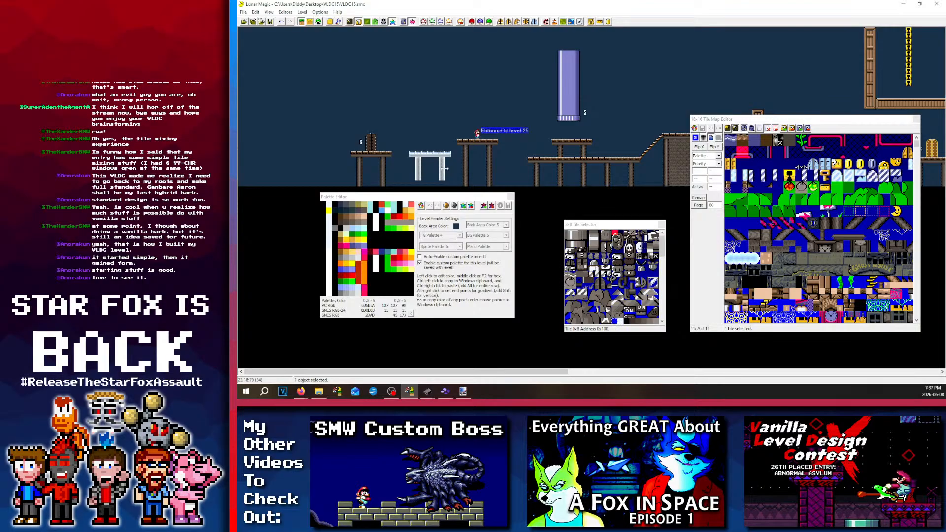
pyautogui.moveTo(444, 169)
pyautogui.mouseDown()
pyautogui.moveTo(421, 169)
pyautogui.moveTo(435, 120)
pyautogui.moveTo(942, 111)
pyautogui.moveTo(634, 113)
pyautogui.moveTo(444, 161)
pyautogui.moveTo(444, 148)
pyautogui.moveTo(481, 143)
pyautogui.moveTo(481, 170)
pyautogui.moveTo(482, 159)
pyautogui.moveTo(454, 160)
pyautogui.mouseUp()
pyautogui.rightClick(472, 143)
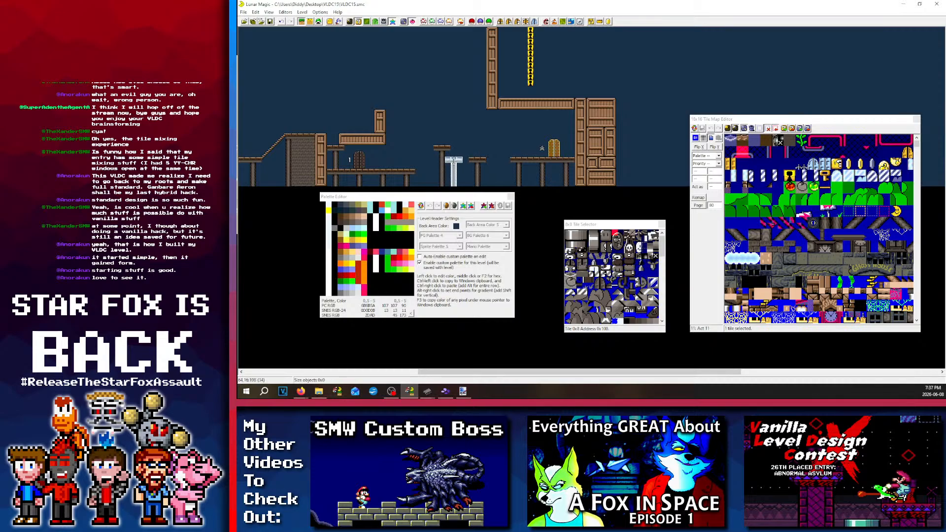
# Step: Raise the upper narrow platform beyond door 1, lower the narrow platform beside it, and save the level
pyautogui.click(443, 148)
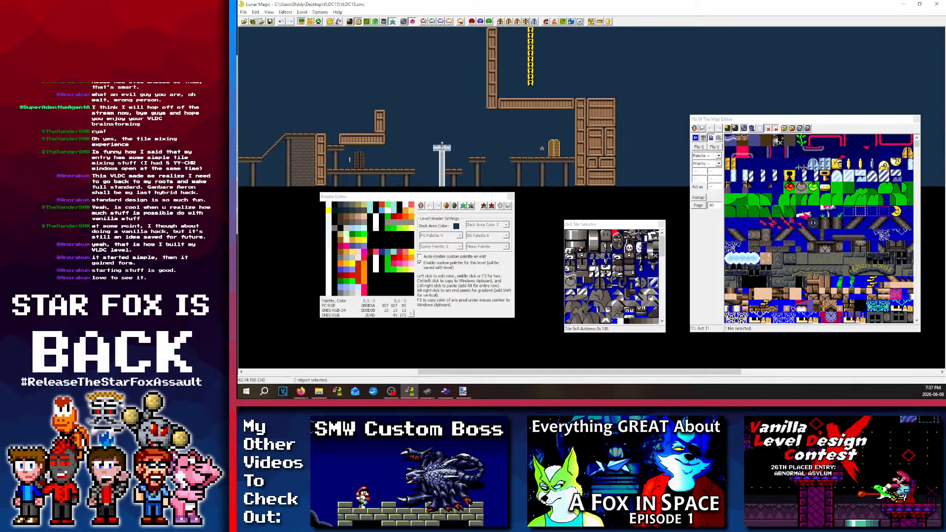
pyautogui.moveTo(442, 148); pyautogui.dragTo(442, 136)
pyautogui.click(456, 171)
pyautogui.moveTo(452, 169); pyautogui.dragTo(454, 165)
pyautogui.hotkey('ctrl', 's')
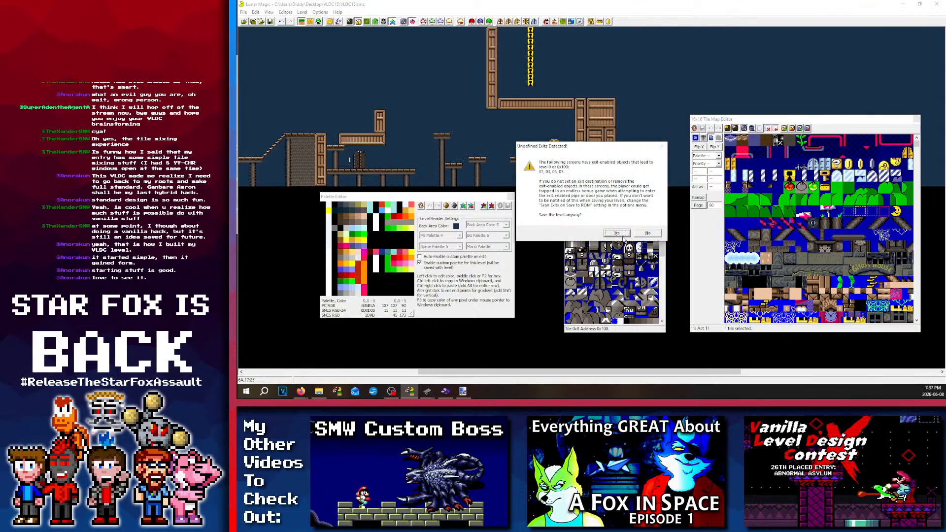
pyautogui.press('Return')
# Step: Shift the lower narrow platform slightly closer to door 1 and save the level despite its undefined exits
pyautogui.moveTo(448, 165)
pyautogui.mouseDown()
pyautogui.moveTo(432, 165)
pyautogui.moveTo(443, 165)
pyautogui.mouseUp()
pyautogui.click(427, 157)
pyautogui.hotkey('ctrl', 's')
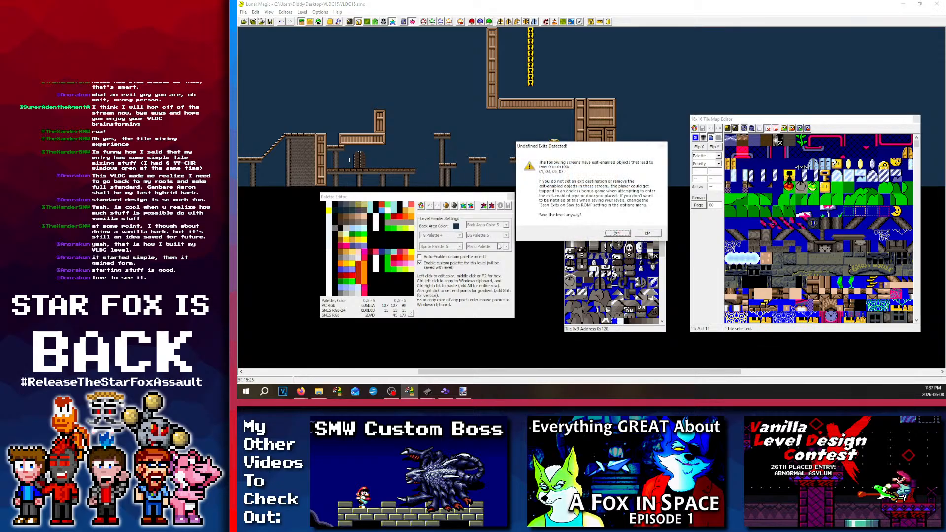
pyautogui.click(613, 233)
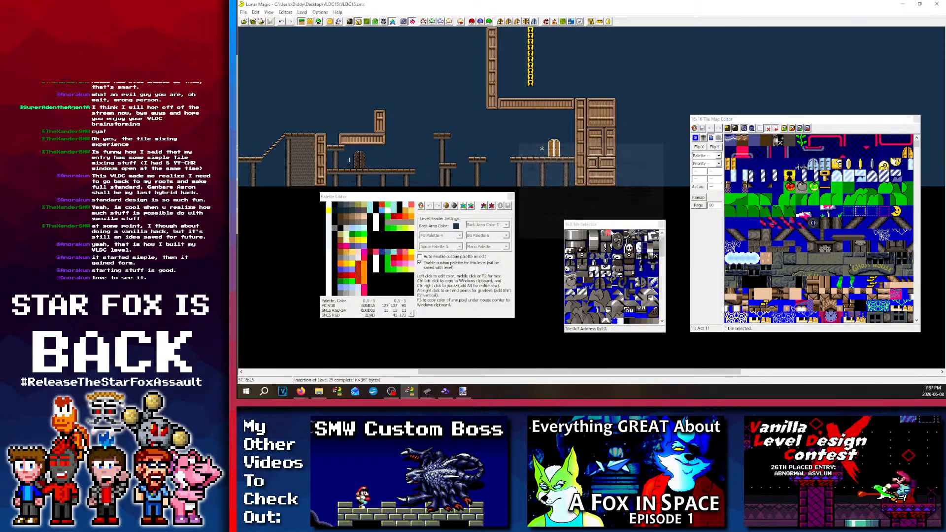
# Step: Switch to the Snes9x emulator and reload the VLDC15 game from the recent games to start the level
pyautogui.click(446, 391)
pyautogui.press('F1')
pyautogui.click(506, 98)
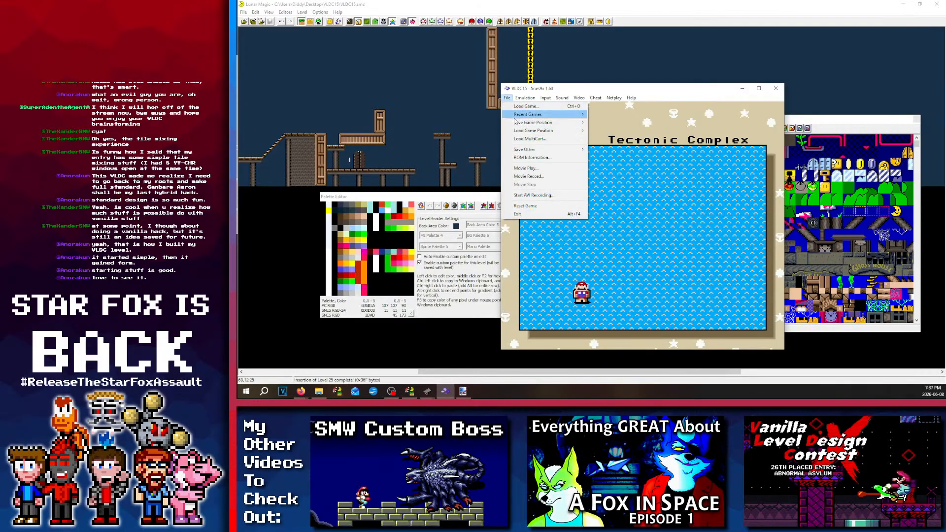
pyautogui.moveTo(542, 113)
pyautogui.click(613, 115)
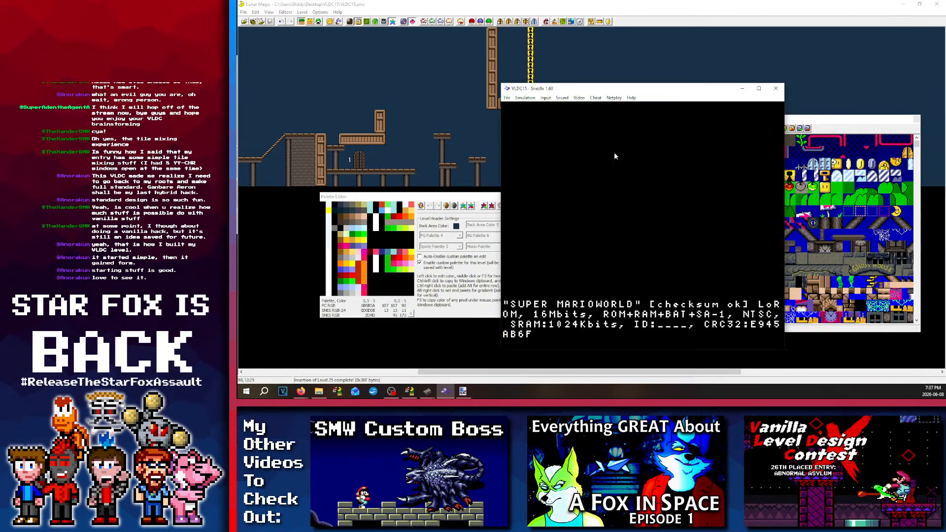
pyautogui.press('Tab')
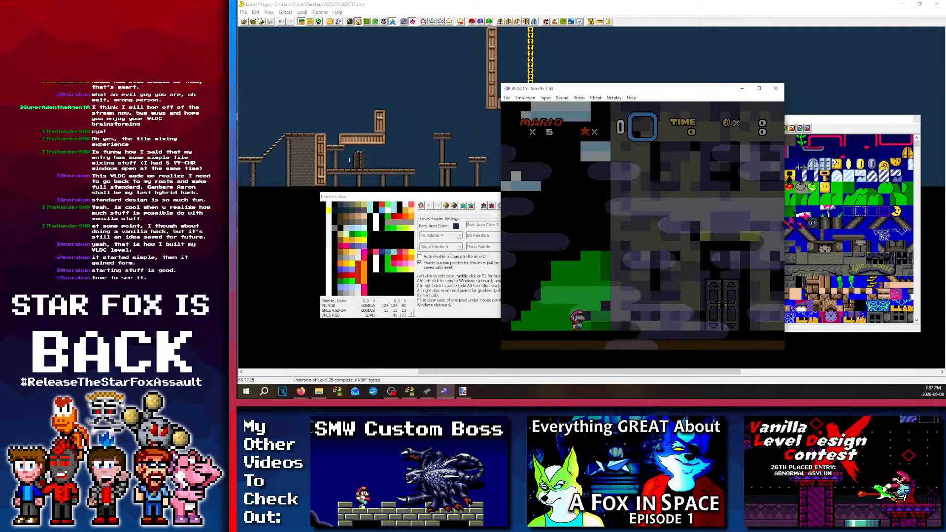
# Step: Play through the haunted first room and enter the golden door at its end
pyautogui.press('Right')
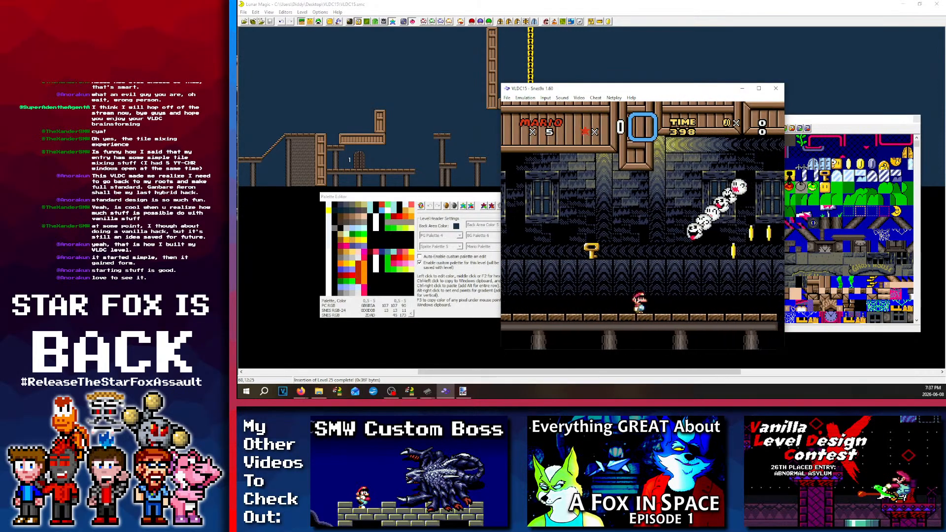
pyautogui.press('c')
pyautogui.press('Right')
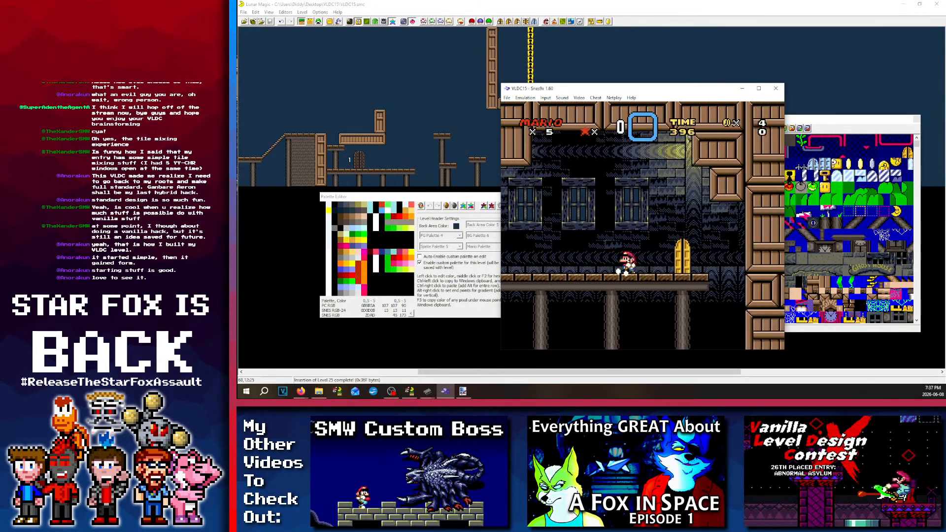
pyautogui.press('Left')
pyautogui.press('Up')
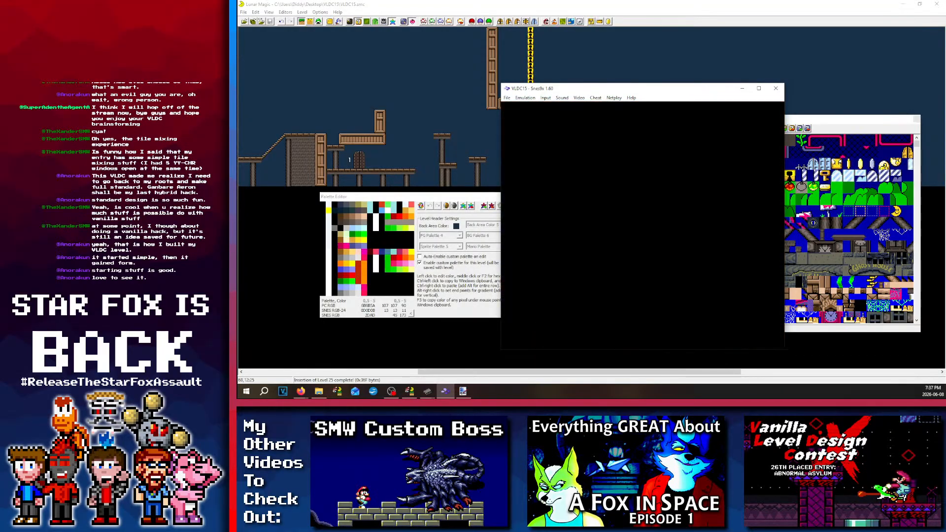
# Step: Playtest the jumps from the entrance platform back to the door labelled 6
pyautogui.press('Left')
pyautogui.press('c')
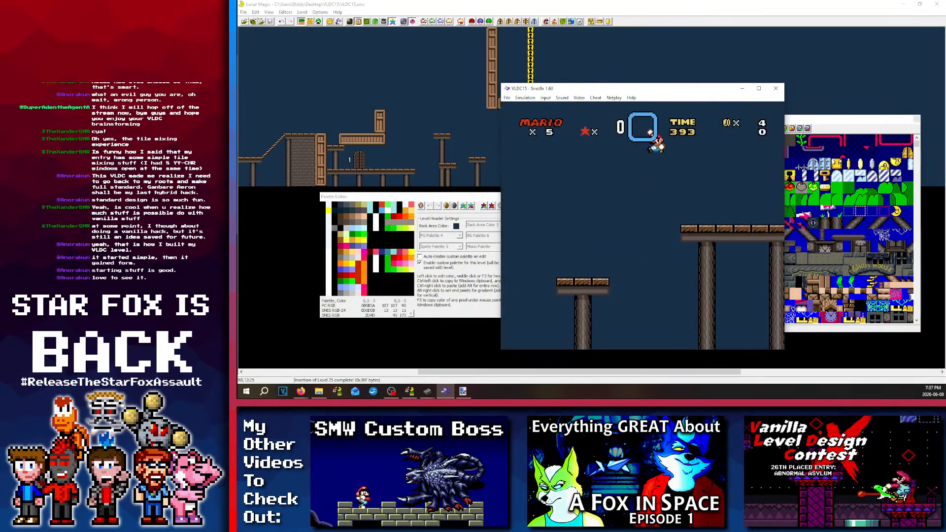
pyautogui.press('c')
pyautogui.press('Right')
pyautogui.press('Left')
pyautogui.press('c')
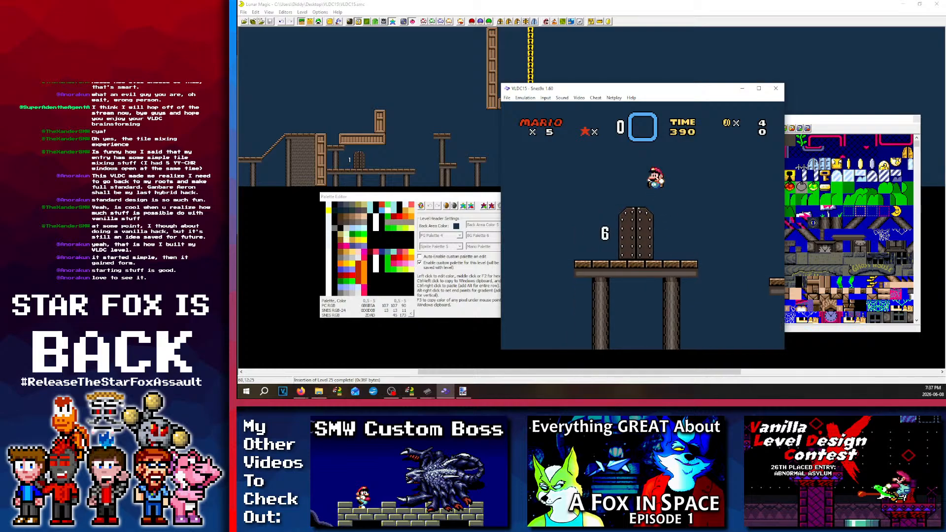
# Step: Playtest the platforms from door 6 past the pipe labelled 5 and up the stairs
pyautogui.press('Right')
pyautogui.press('c')
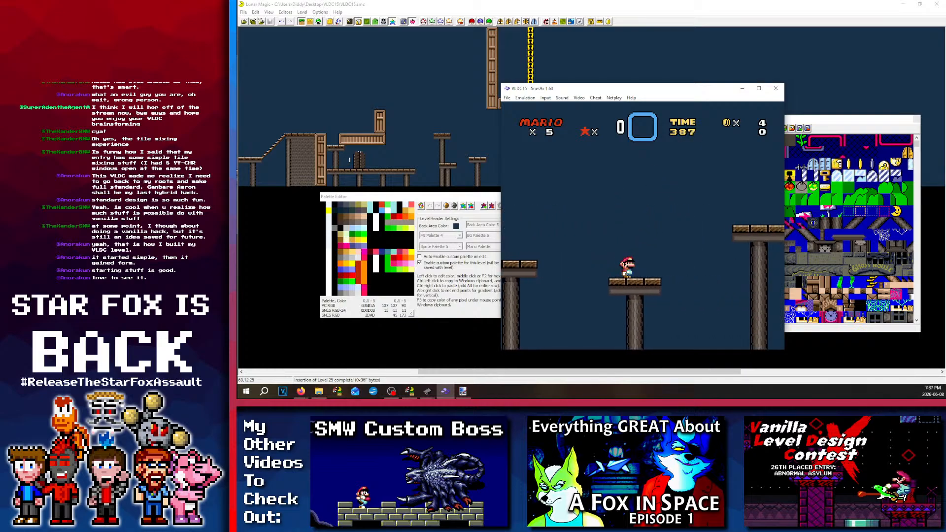
pyautogui.press('Right')
pyautogui.press('c')
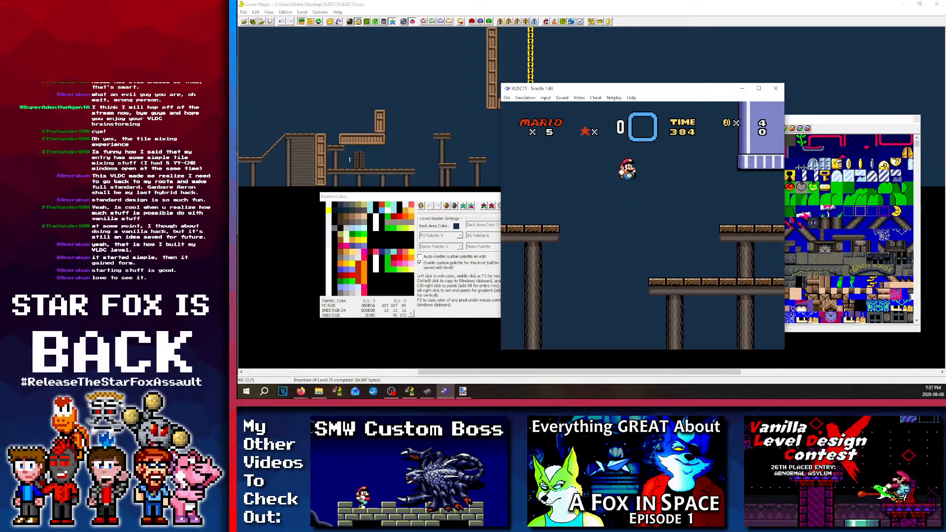
pyautogui.press('Right')
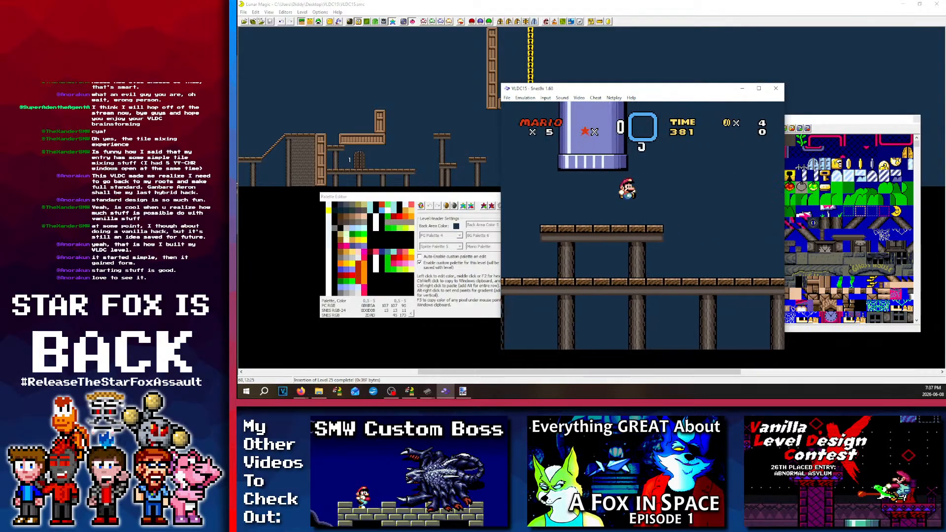
pyautogui.press('Right')
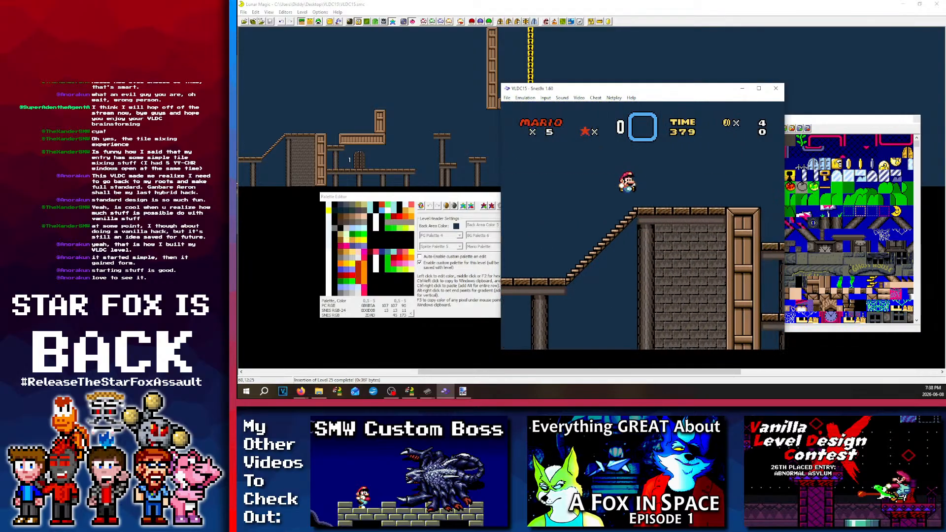
# Step: Playtest the wooden block structure above door 1 and the small ledge beside the stair wall
pyautogui.press('Right')
pyautogui.press('c')
pyautogui.press('c')
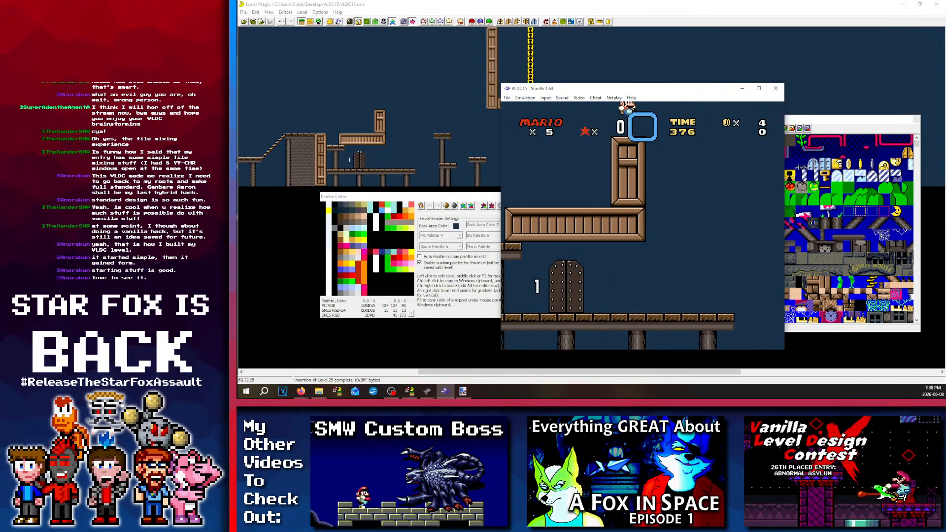
pyautogui.press('Right')
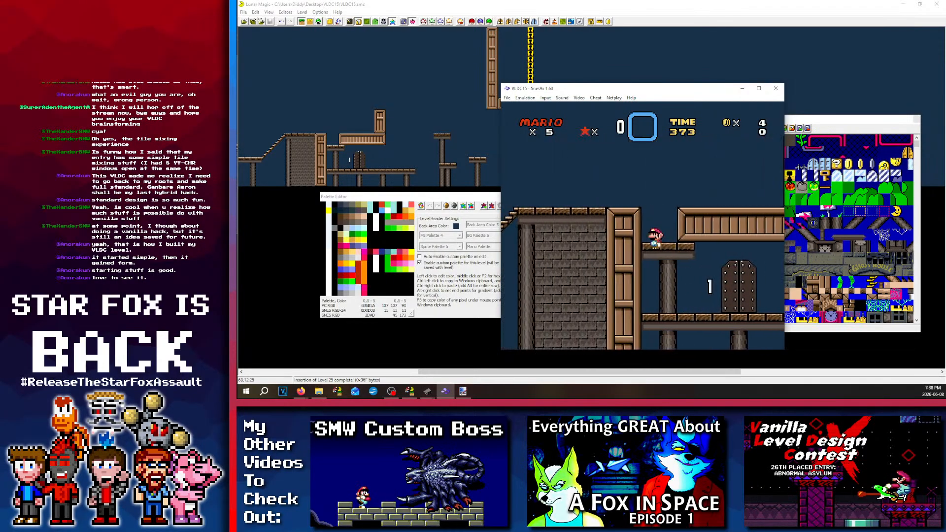
pyautogui.press('Right')
# Step: Playtest the narrow platforms beyond door 1 up to the yellow column guarding the star door
pyautogui.press('c')
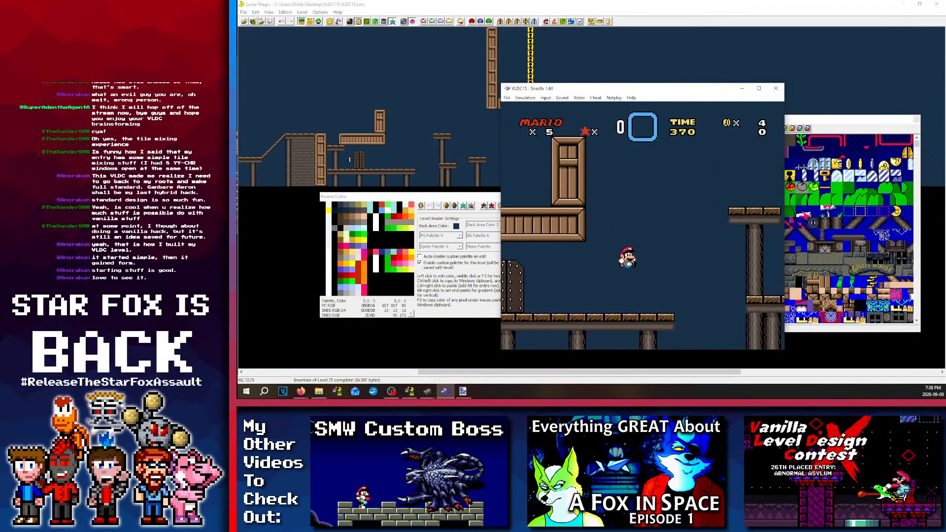
pyautogui.press('Right')
pyautogui.press('c')
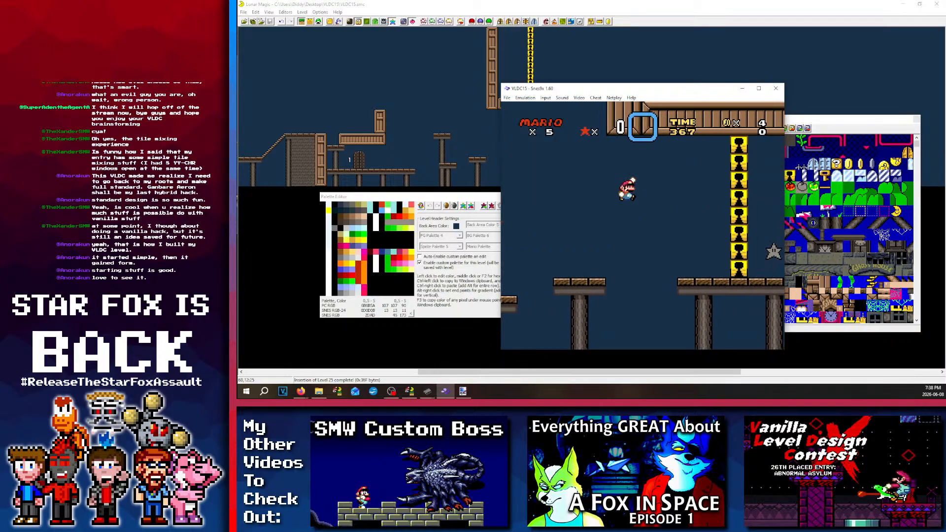
pyautogui.press('Right')
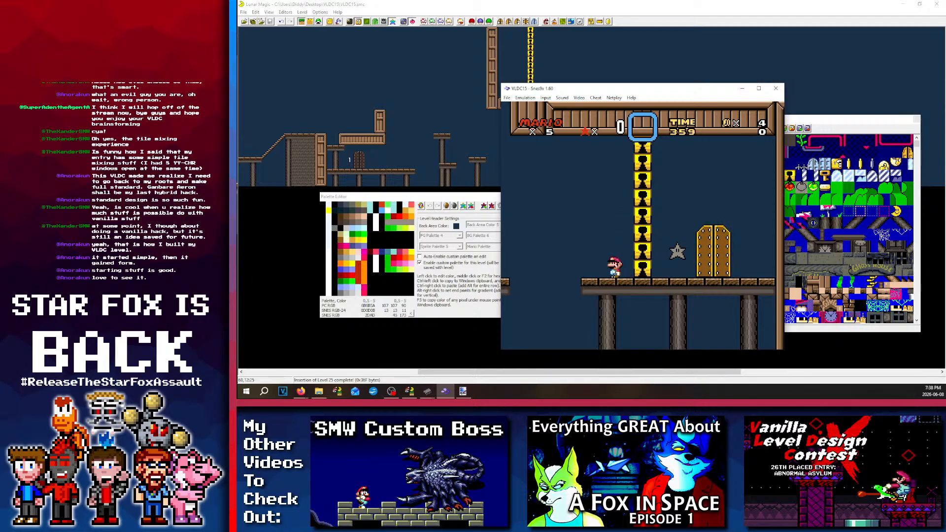
pyautogui.press('Right')
pyautogui.press('c')
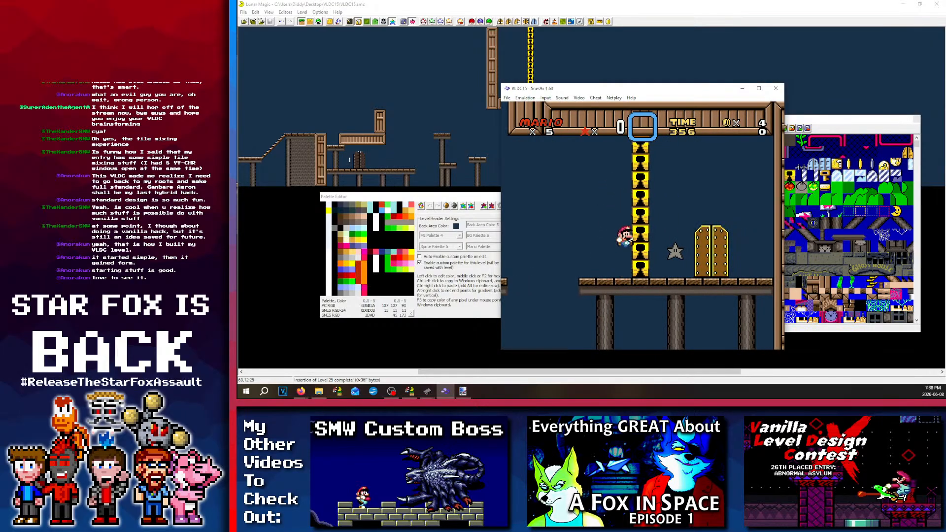
# Step: Reload the saved game state and replay the haunted room through its golden door
pyautogui.press('F1')
pyautogui.press('c')
pyautogui.press('Tab')
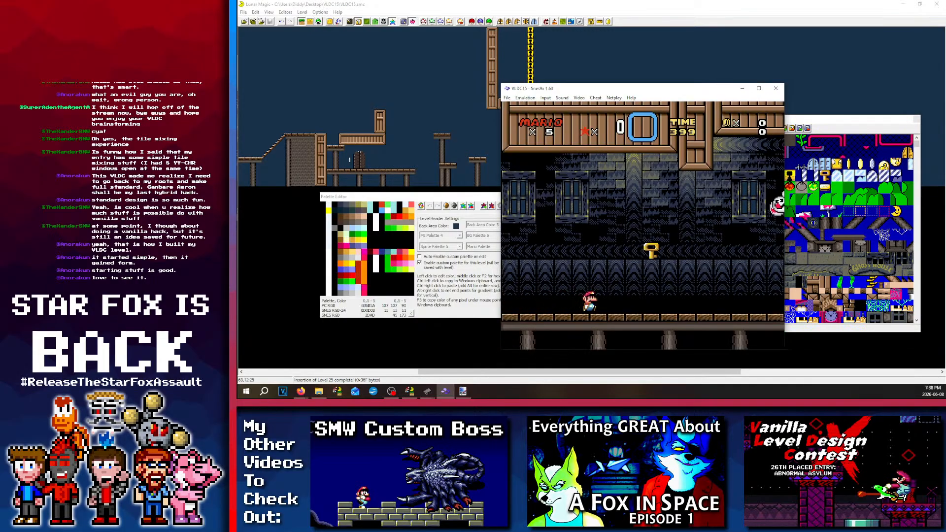
pyautogui.press('Right')
pyautogui.press('c')
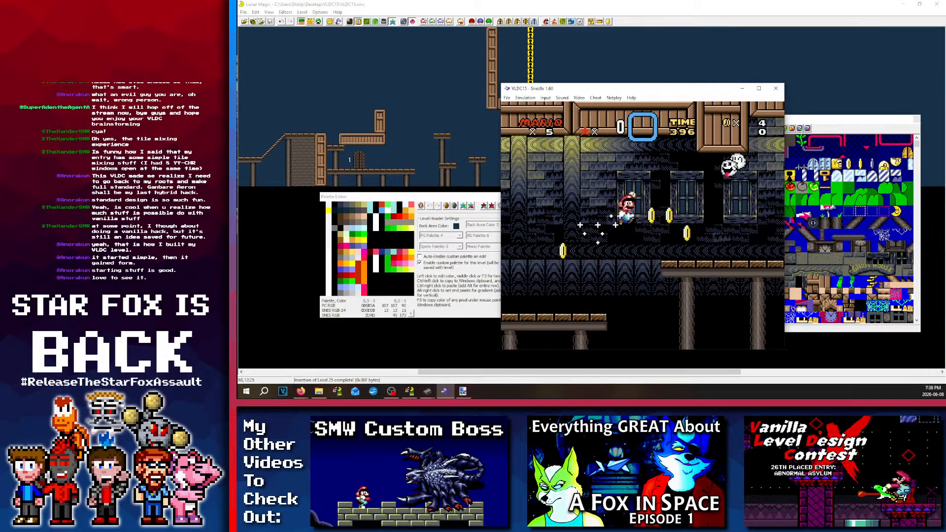
pyautogui.press('Right')
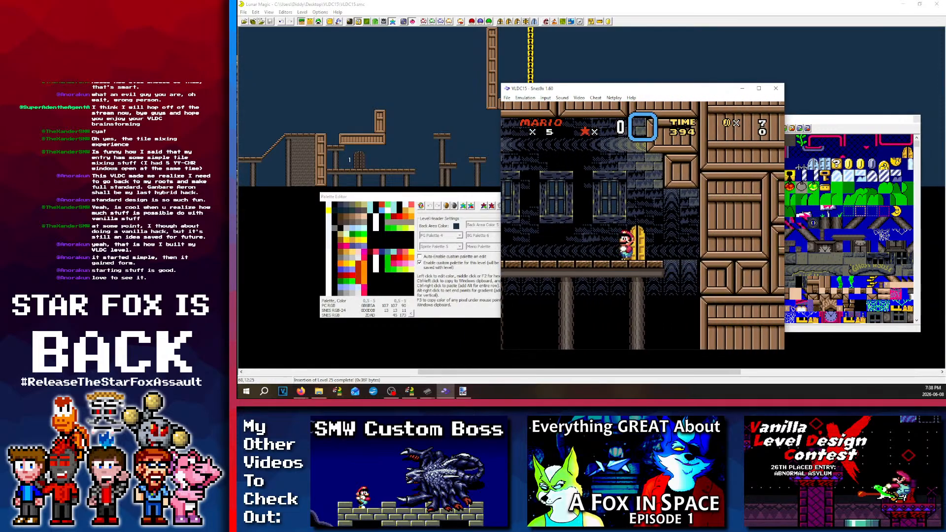
pyautogui.press('Up')
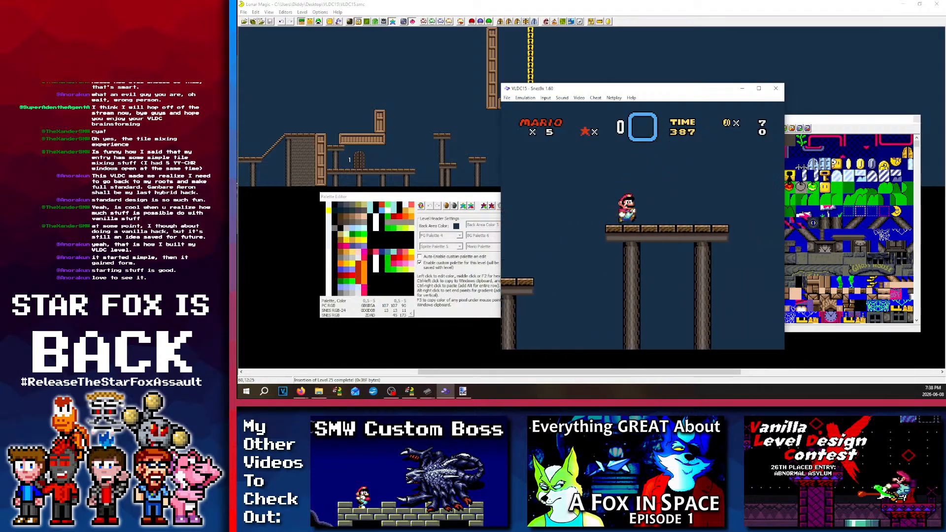
# Step: Playtest the route from pipe 5 over the stairs and narrow platforms to the golden star door
pyautogui.press('Right')
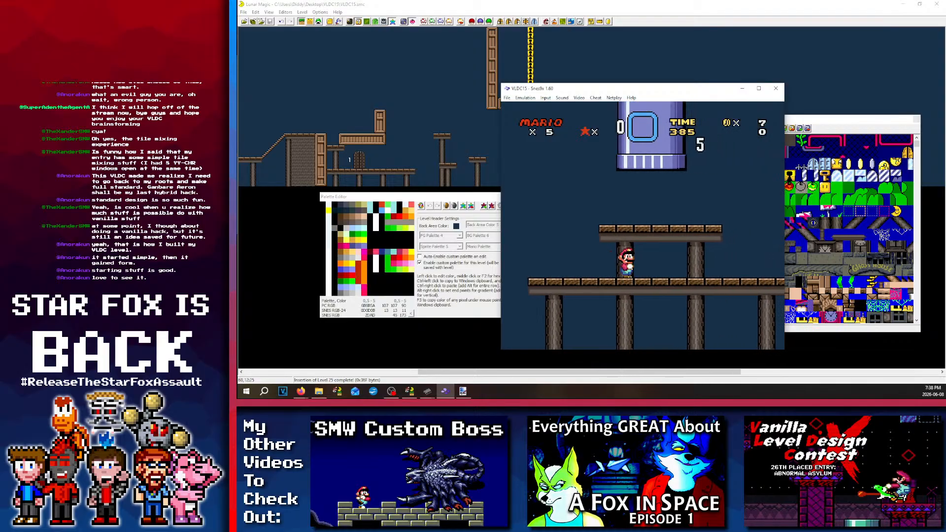
pyautogui.press('c')
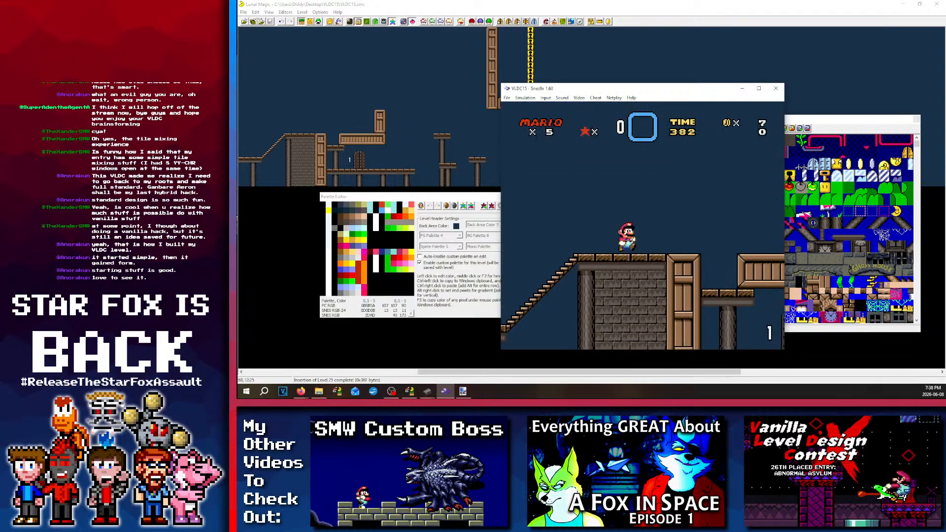
pyautogui.press('Right')
pyautogui.press('c')
pyautogui.press('Right')
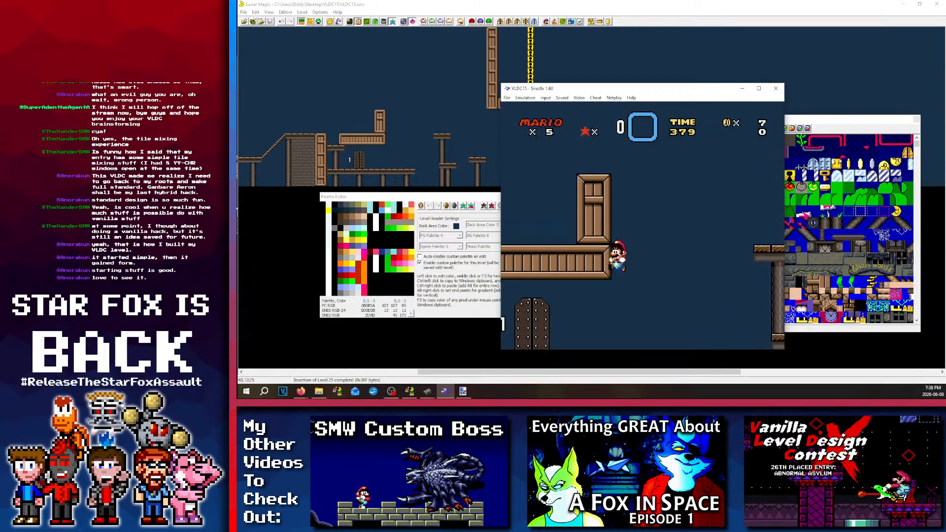
pyautogui.press('c')
pyautogui.press('Right')
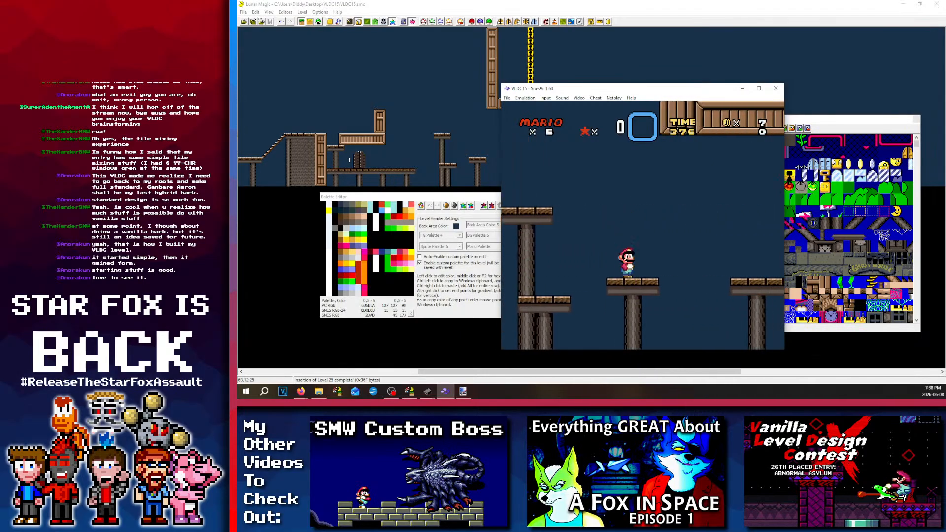
pyautogui.press('c')
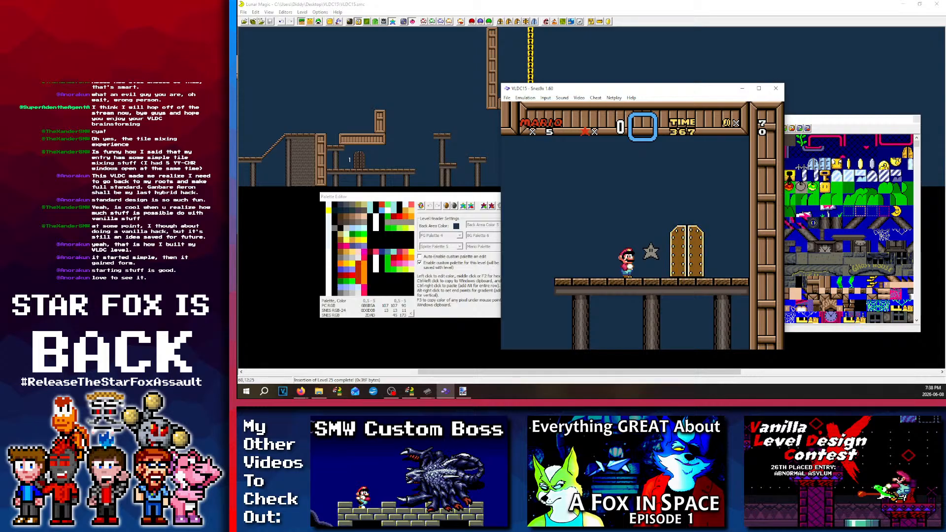
# Step: Playtest the ledge around the golden star door and the return route past door 1 and down the stairs to pipe 5
pyautogui.press('Right')
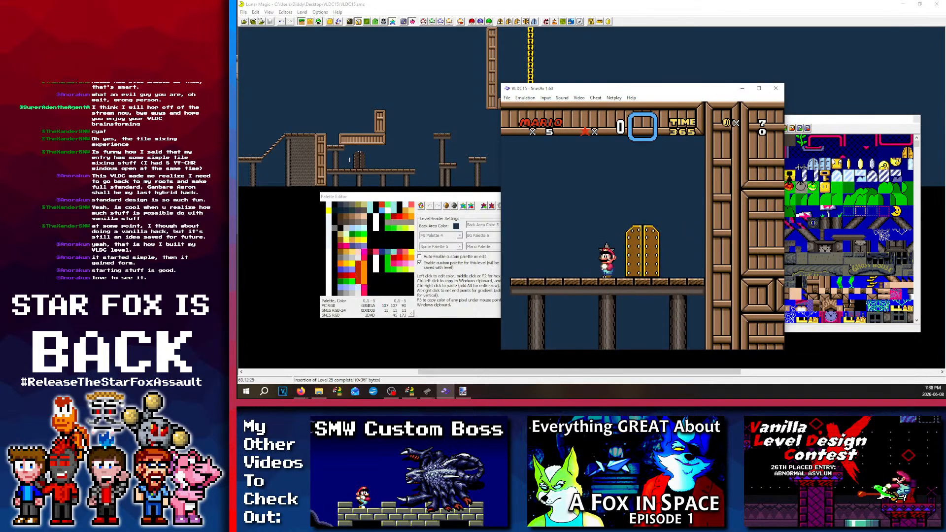
pyautogui.press('Left')
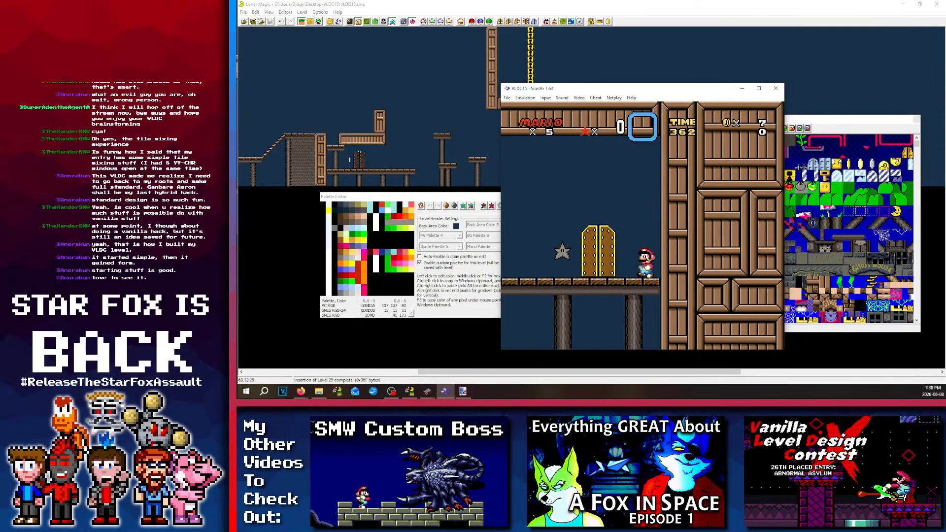
pyautogui.press('Left')
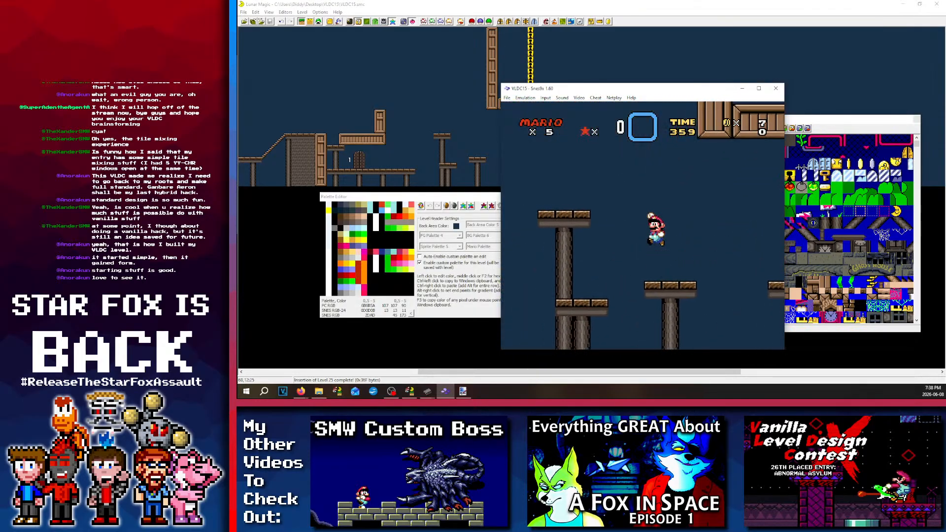
pyautogui.press('Left')
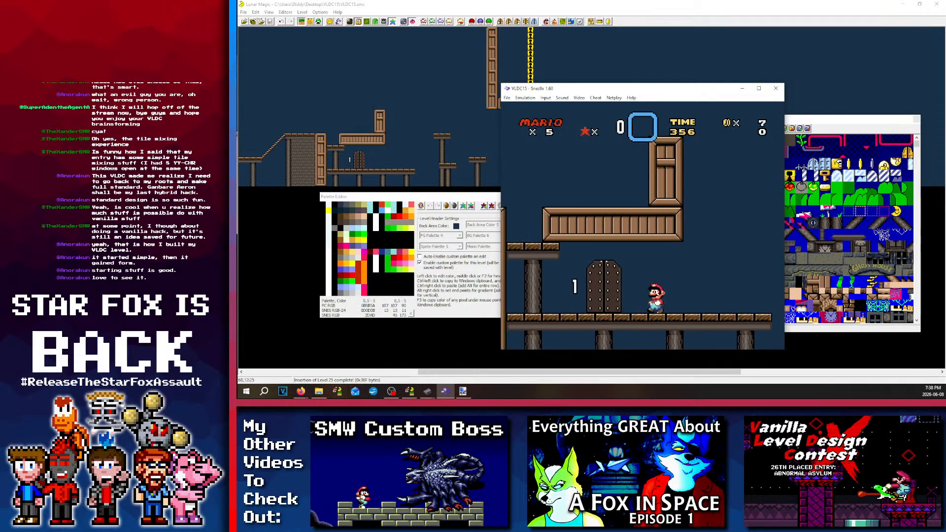
pyautogui.press('Right')
pyautogui.press('Left')
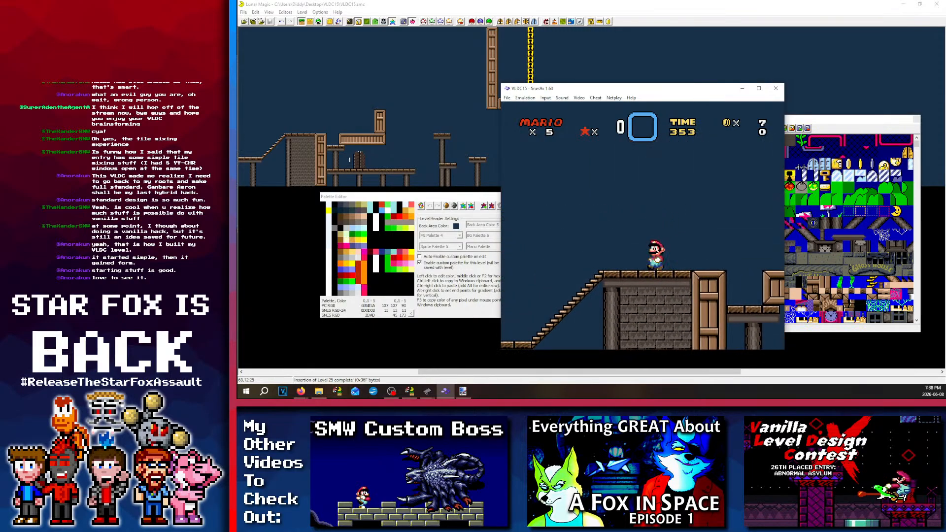
pyautogui.press('Right')
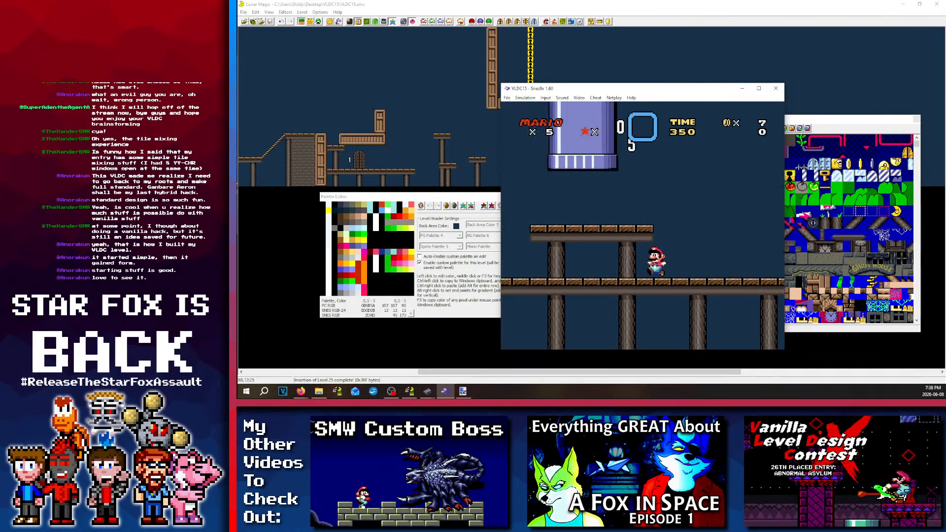
# Step: Playtest the platforms between door 6 and pipe 5, plus the climb over the stairs onto the block structure above door 1
pyautogui.press('Right')
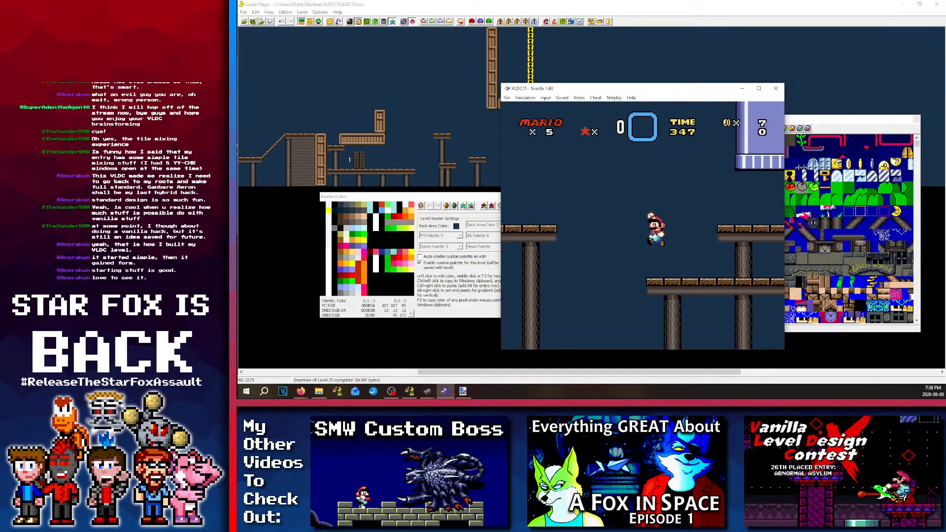
pyautogui.press('Right')
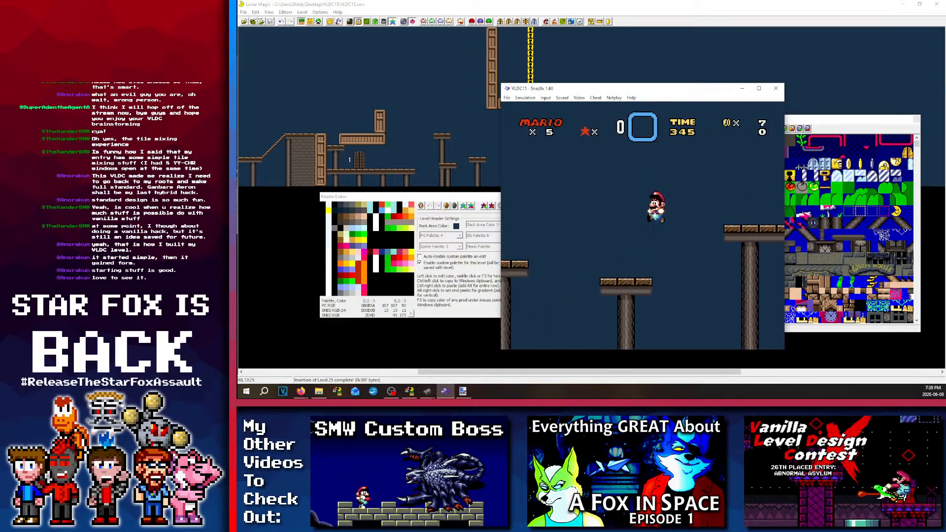
pyautogui.press('Right')
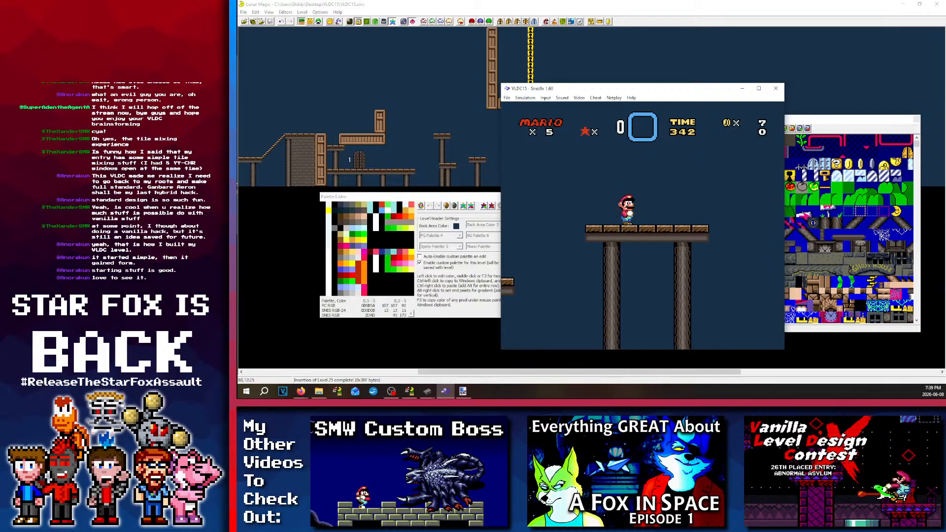
pyautogui.press('Right')
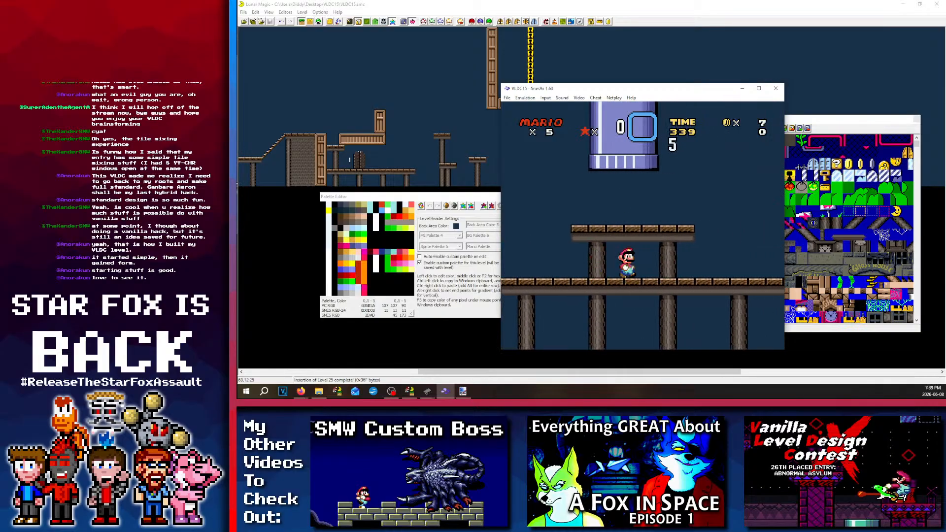
pyautogui.press('Right')
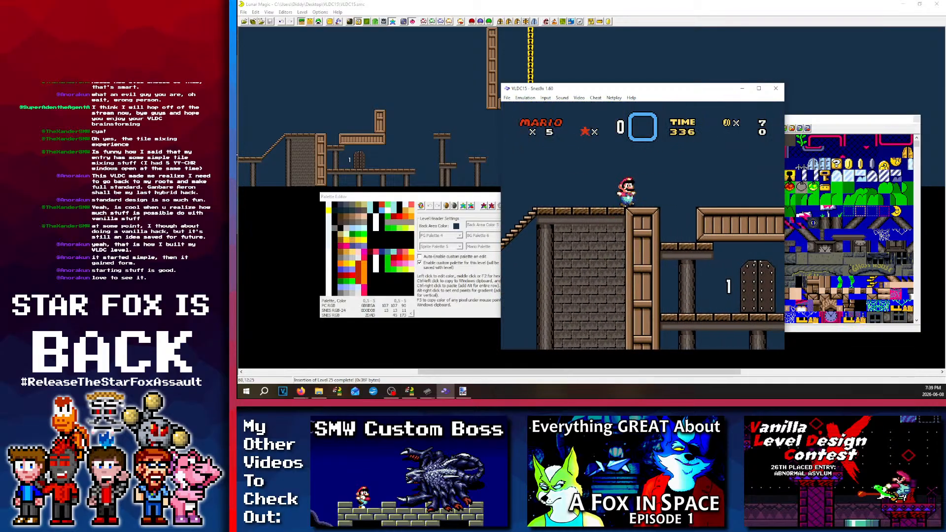
pyautogui.press('Right')
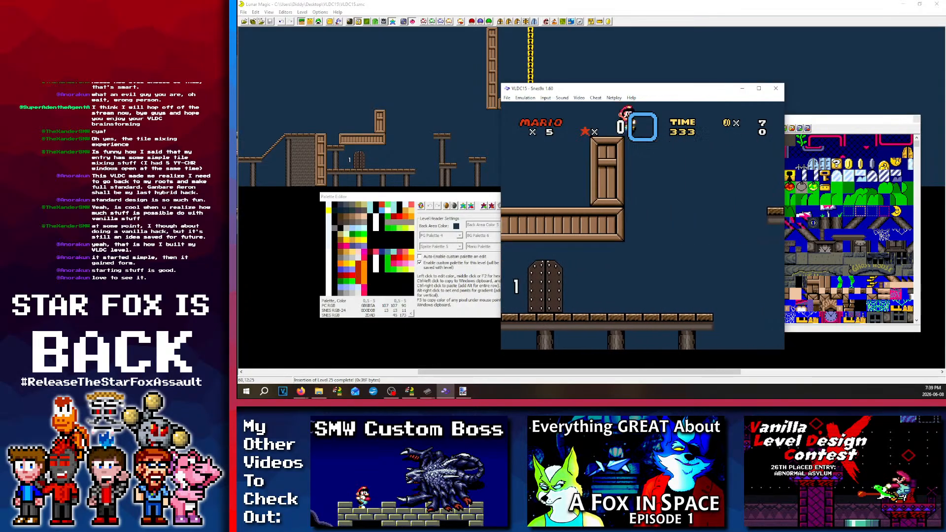
# Step: Playtest the way back over the stair wall to the door 6 platform and the return jumps to pipe 5
pyautogui.press('Right')
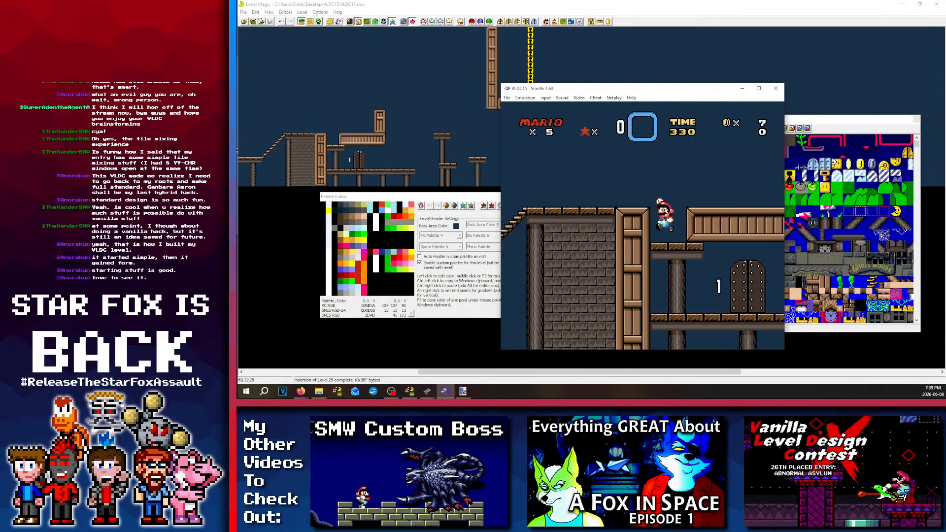
pyautogui.press('Right')
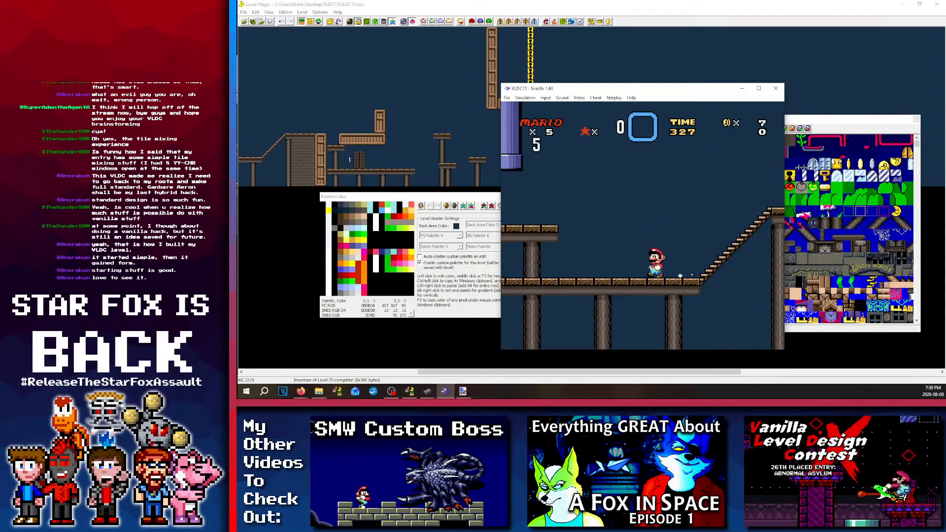
pyautogui.press('Right')
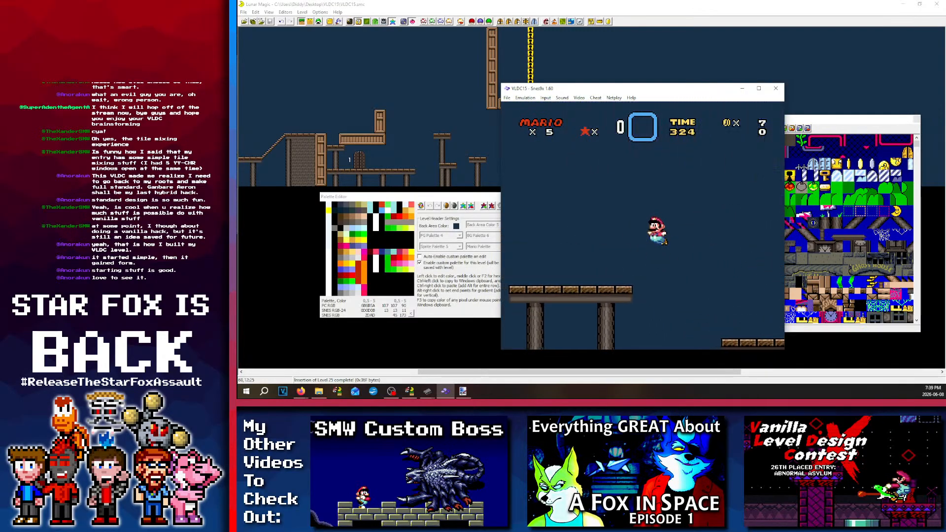
pyautogui.press('Right')
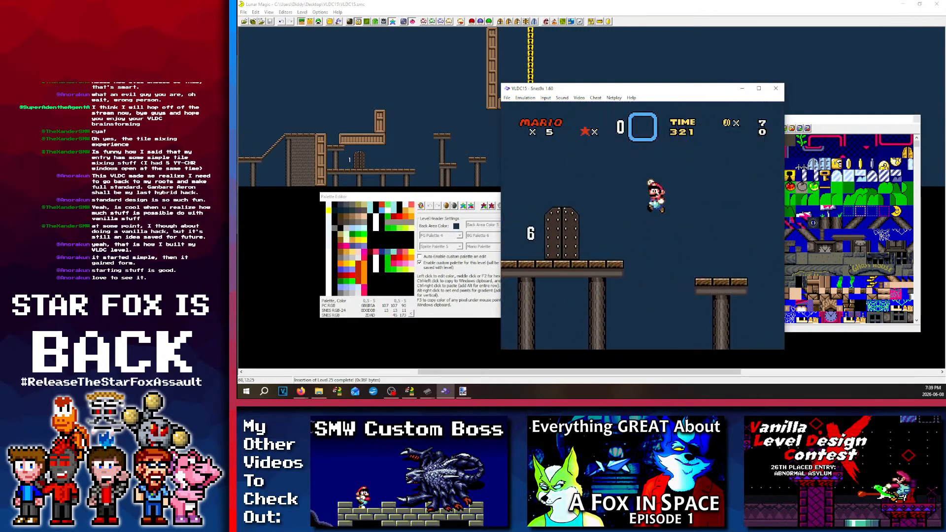
pyautogui.press('Right')
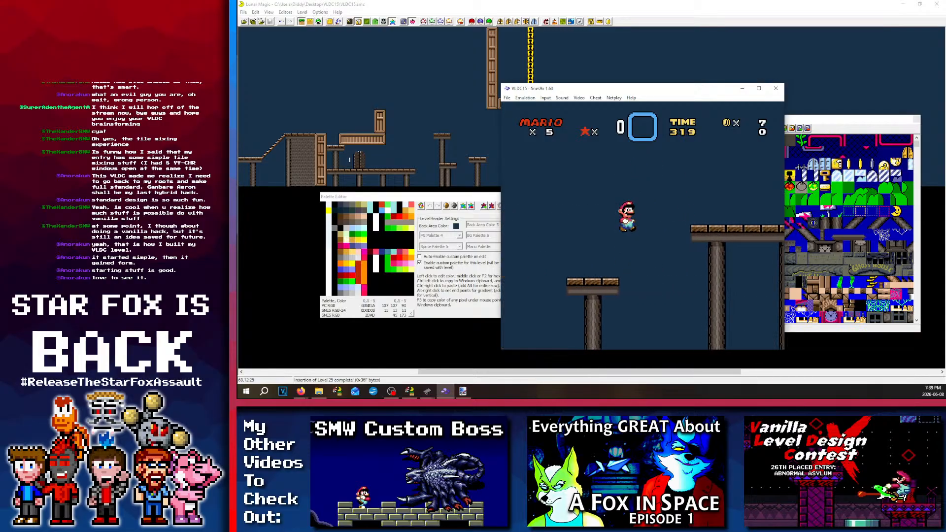
pyautogui.press('Right')
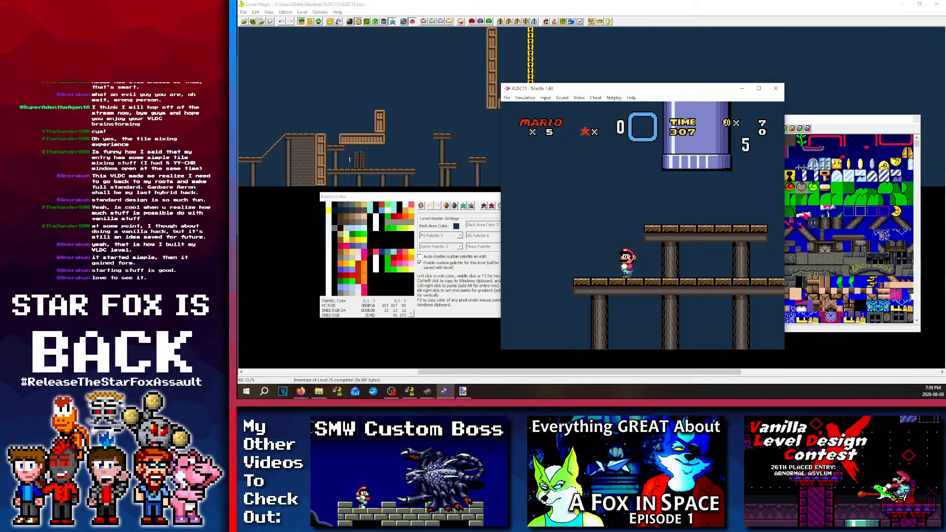
pyautogui.press('Right')
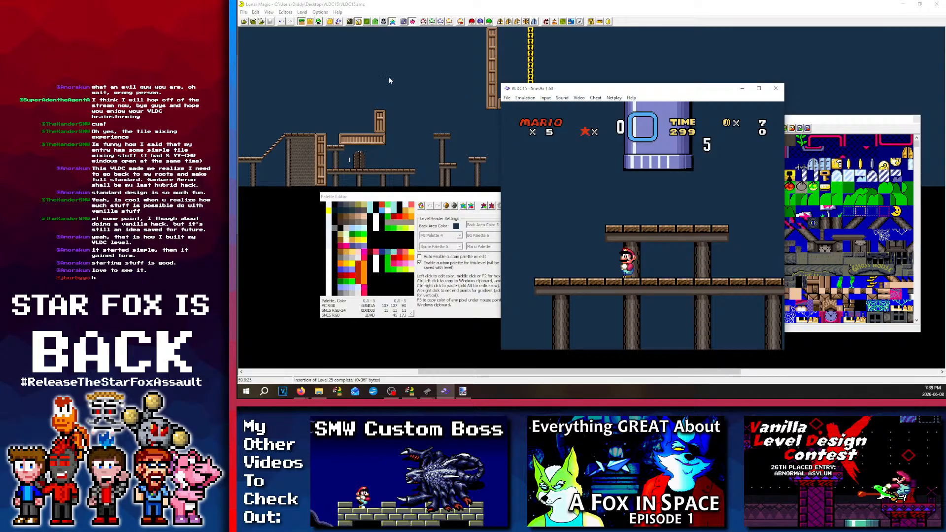
# Step: Switch to Lunar Magic, review the layout from the star door to door 6, and enable sprite editing mode
pyautogui.click(418, 83)
pyautogui.hscroll(7, 535, 99)
pyautogui.hscroll(-5, 458, 118)
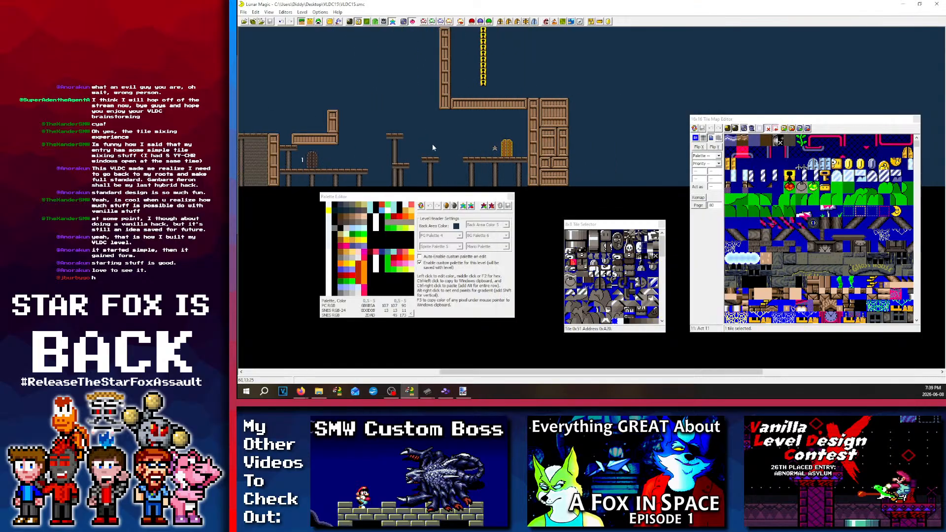
pyautogui.hscroll(-6, 434, 145)
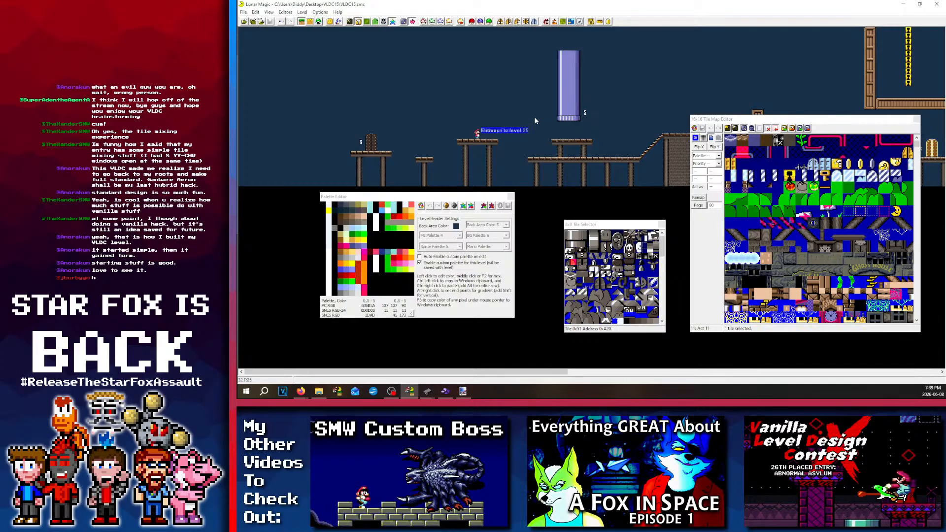
pyautogui.hscroll(1, 534, 117)
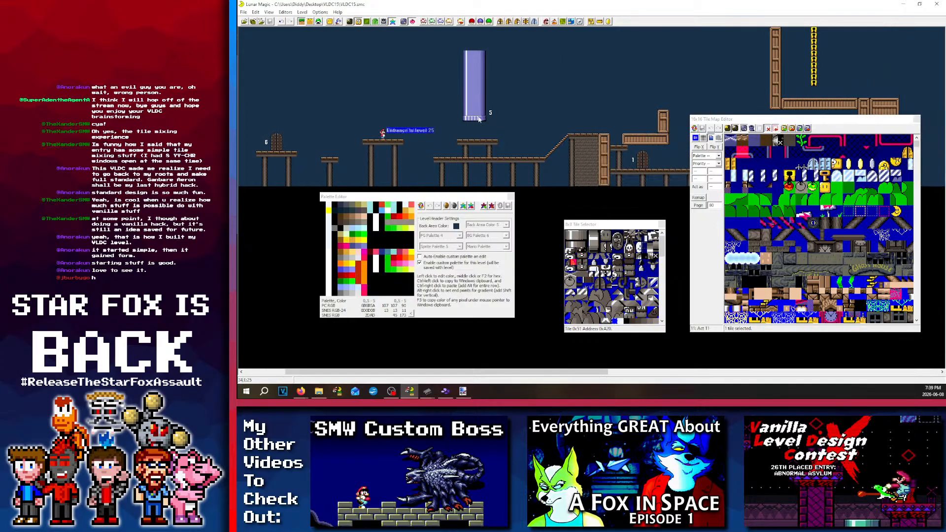
pyautogui.click(318, 21)
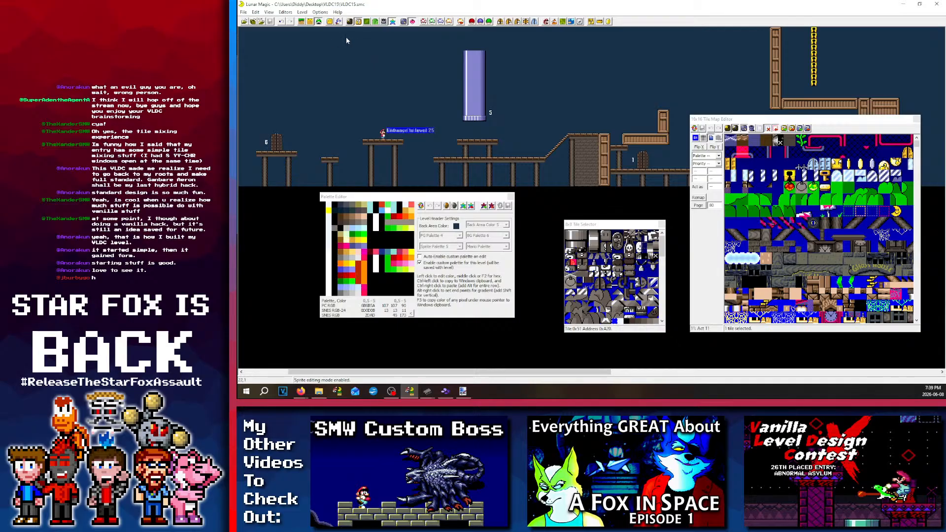
pyautogui.hscroll(-1, 383, 85)
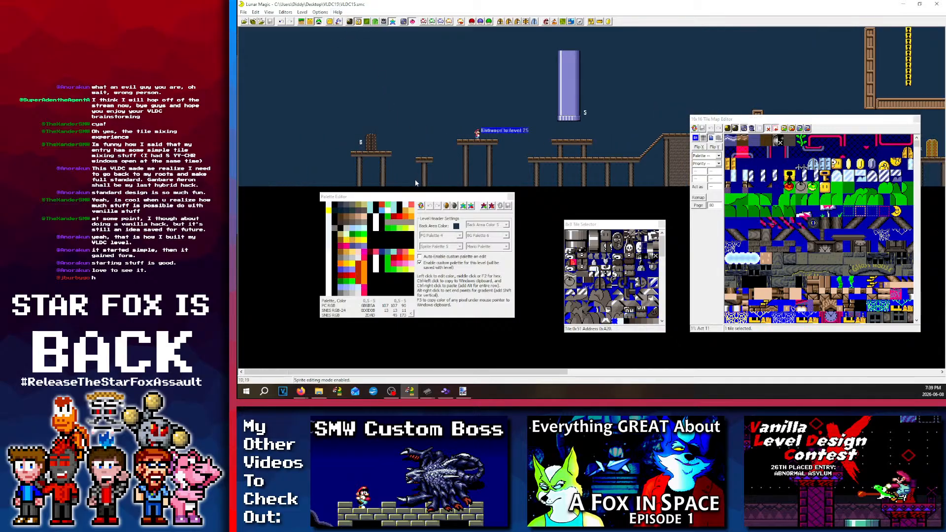
# Step: Switch to paint.net and examine the room diagram for zones 6 to 0, including their links to goal, reset and Zone 0
pyautogui.click(462, 390)
pyautogui.scroll(5, 508, 236)
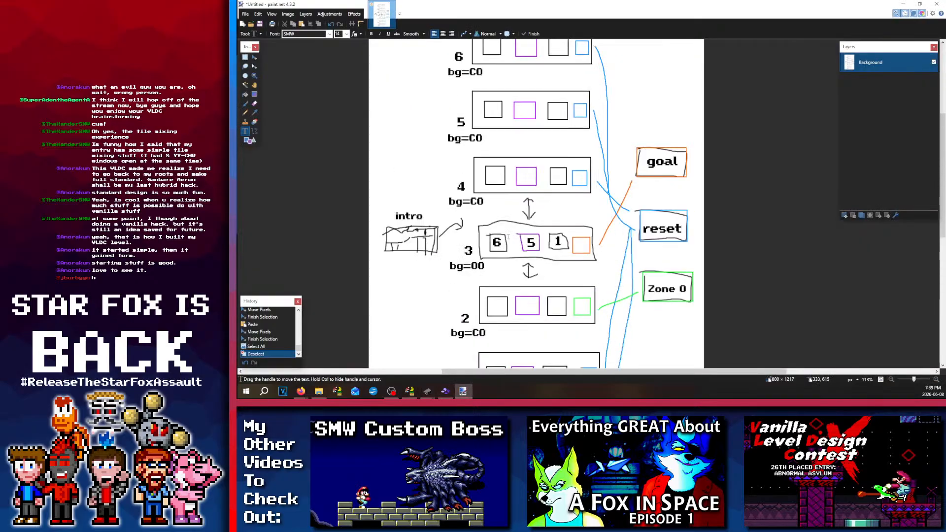
pyautogui.scroll(2, 517, 236)
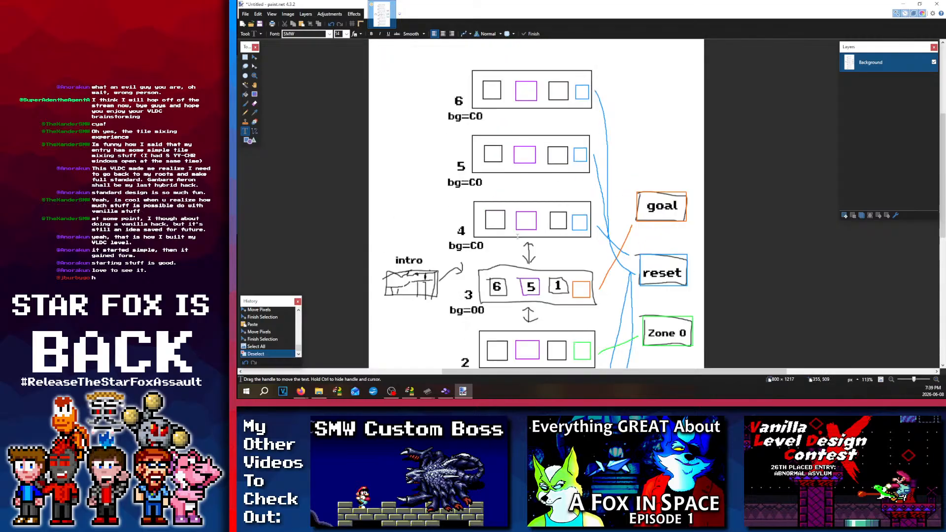
pyautogui.scroll(-2, 517, 236)
pyautogui.scroll(3, 518, 236)
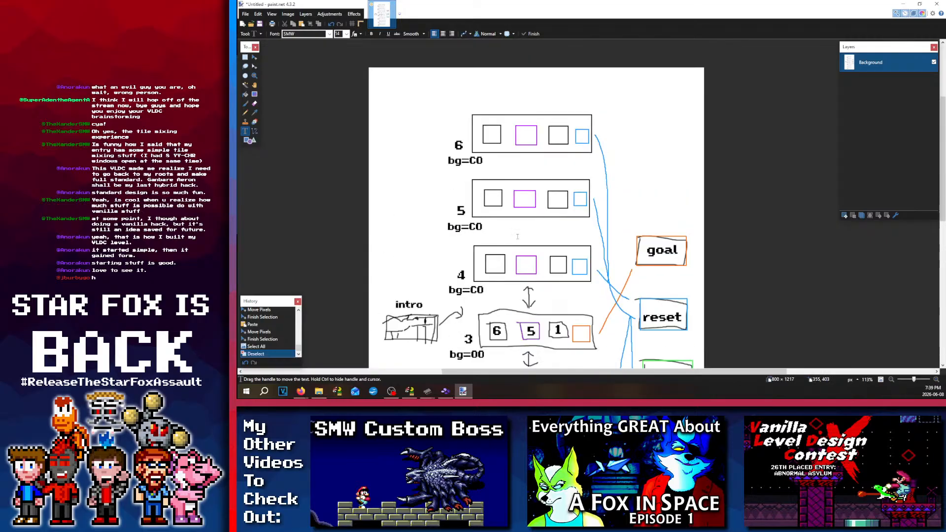
pyautogui.scroll(-2, 517, 236)
pyautogui.scroll(-4, 517, 236)
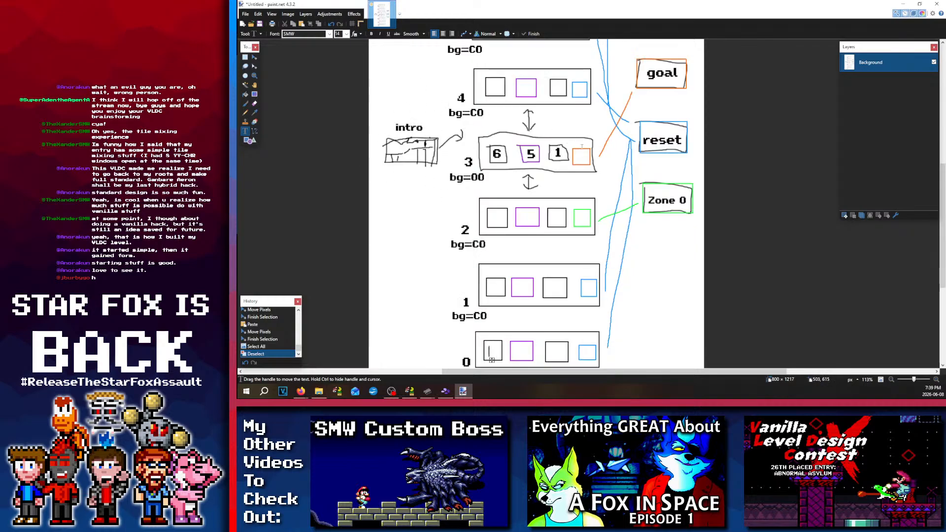
pyautogui.scroll(6, 555, 190)
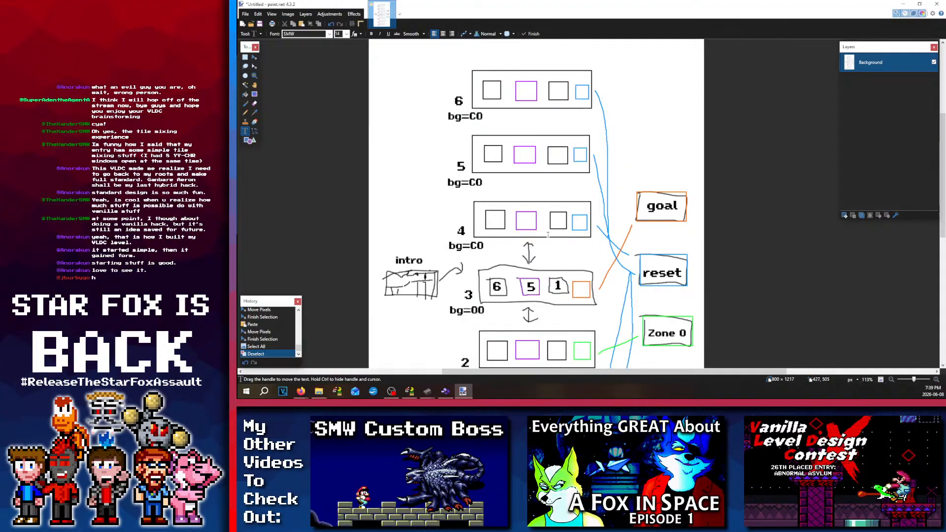
pyautogui.scroll(-2, 547, 235)
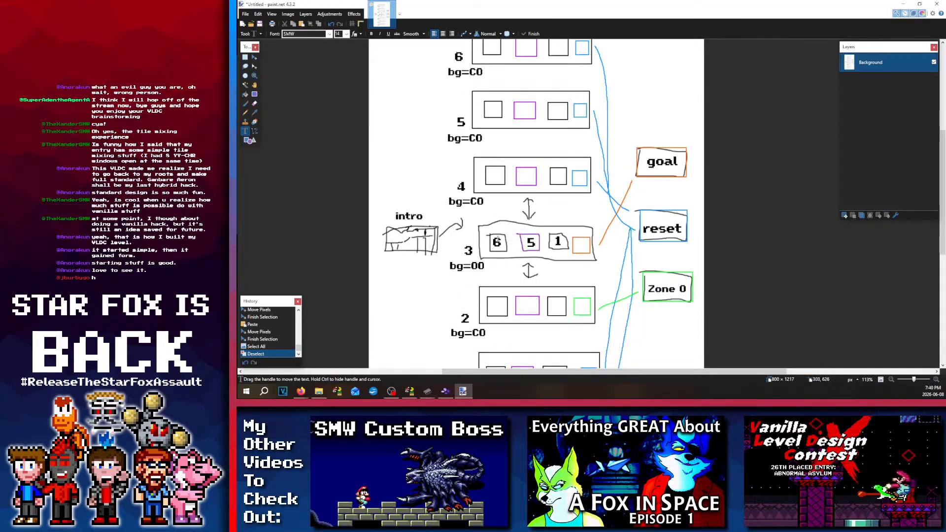
pyautogui.scroll(4, 463, 138)
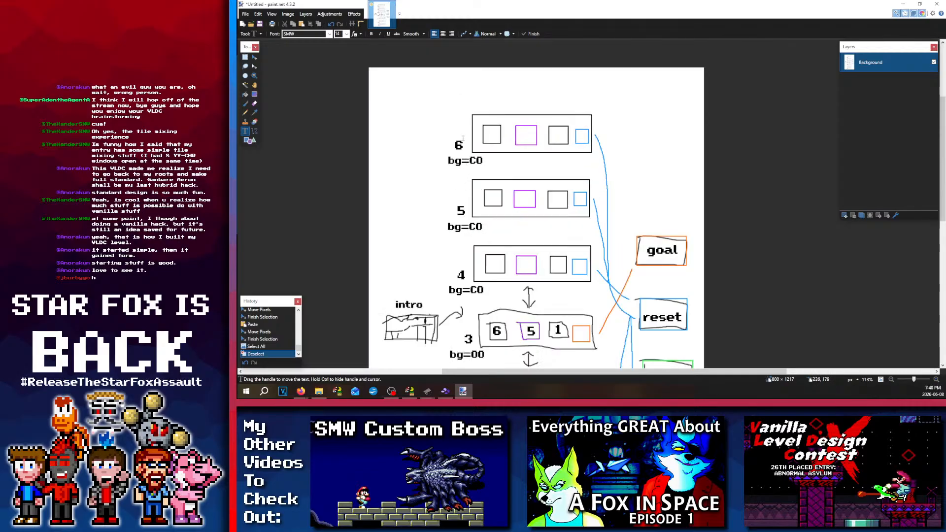
pyautogui.scroll(-12, 460, 195)
pyautogui.scroll(14, 465, 172)
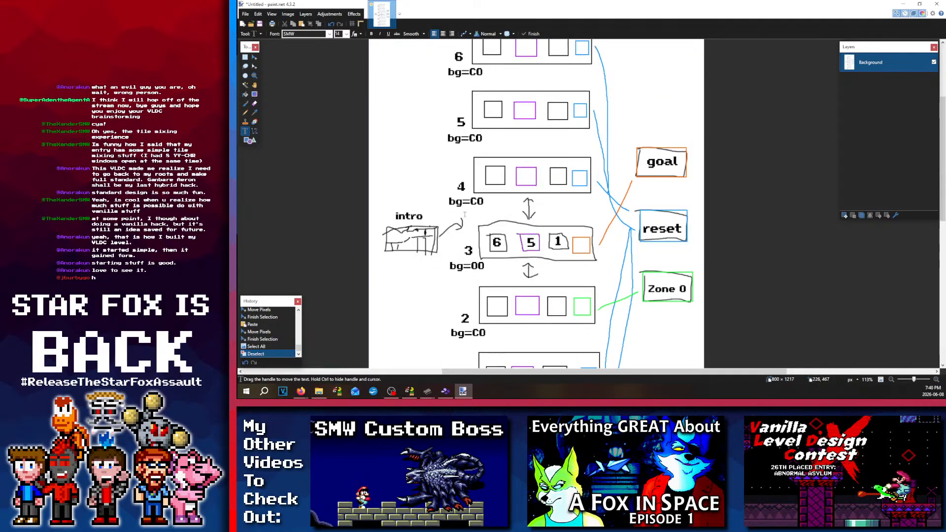
pyautogui.scroll(-6, 466, 168)
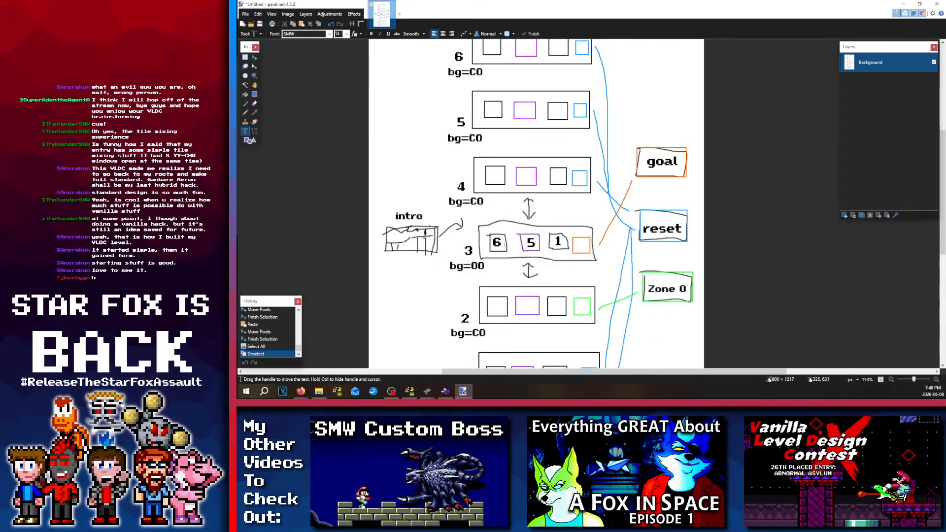
pyautogui.scroll(2, 524, 228)
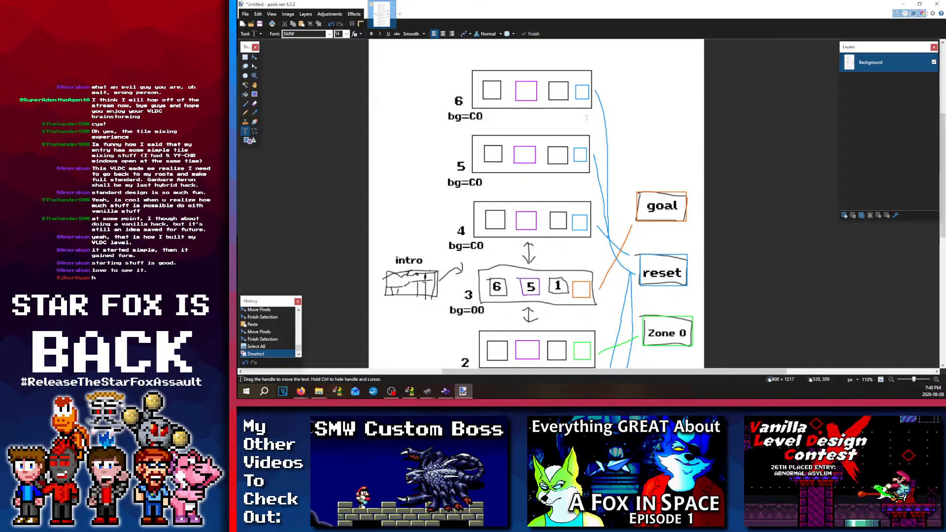
pyautogui.scroll(-4, 575, 259)
pyautogui.scroll(6, 576, 256)
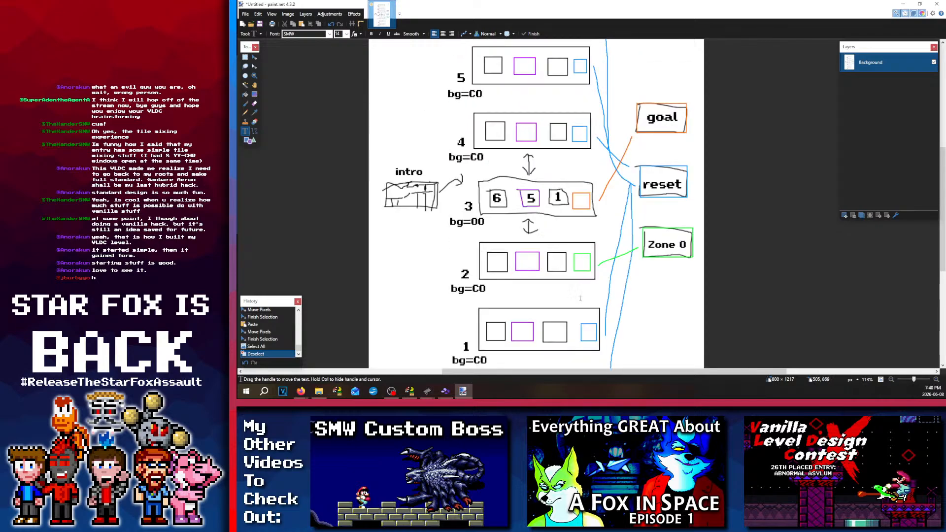
# Step: Examine the exit boxes of zones 6 to 0 in the diagram, plus the arrows linking zone 3 with zones 4 and 2
pyautogui.scroll(-4, 583, 199)
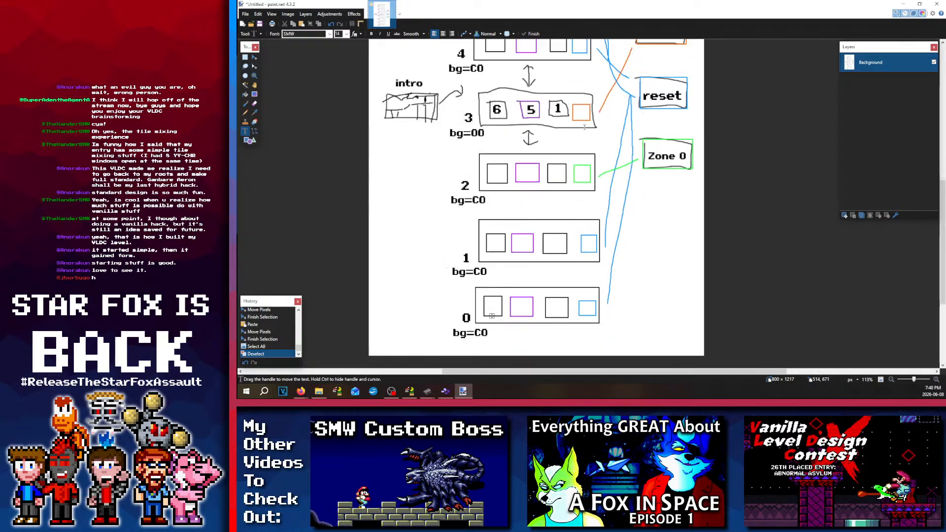
pyautogui.scroll(2, 585, 127)
pyautogui.scroll(2, 580, 169)
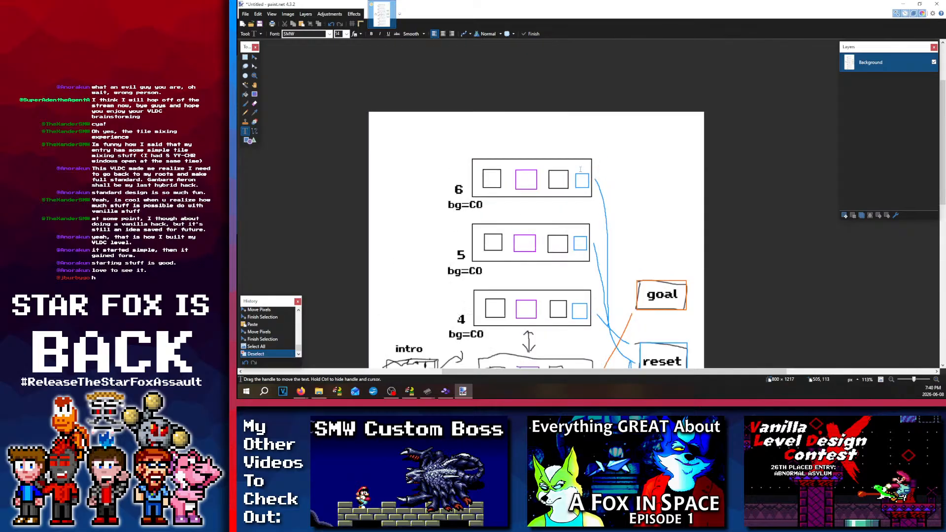
pyautogui.scroll(-3, 629, 197)
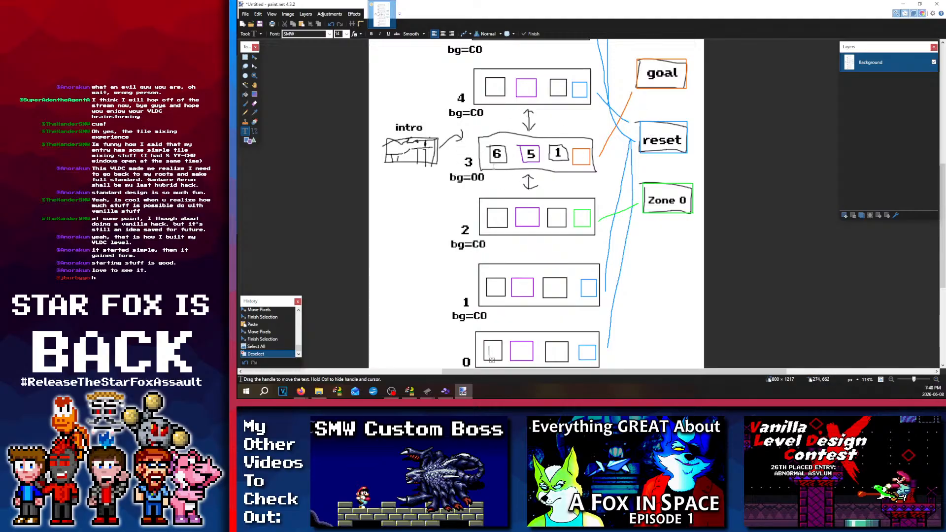
pyautogui.scroll(-3, 603, 209)
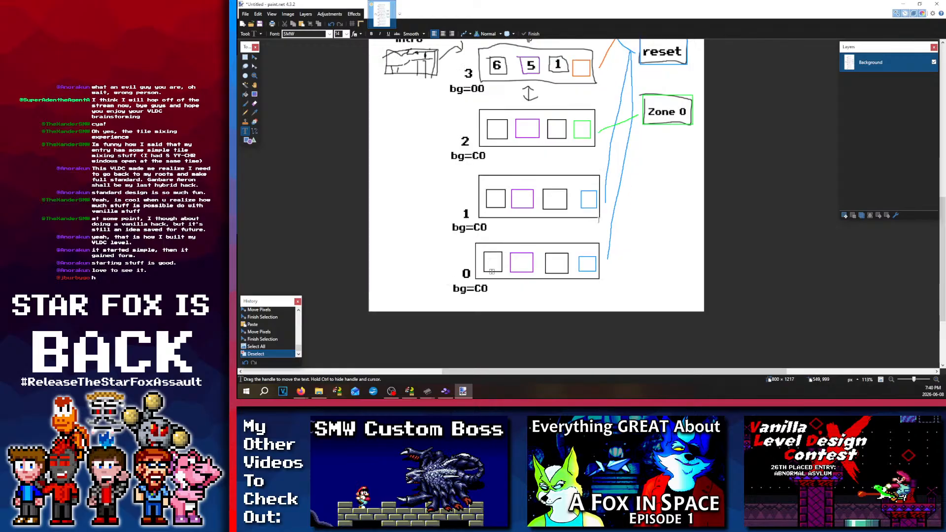
pyautogui.scroll(2, 598, 219)
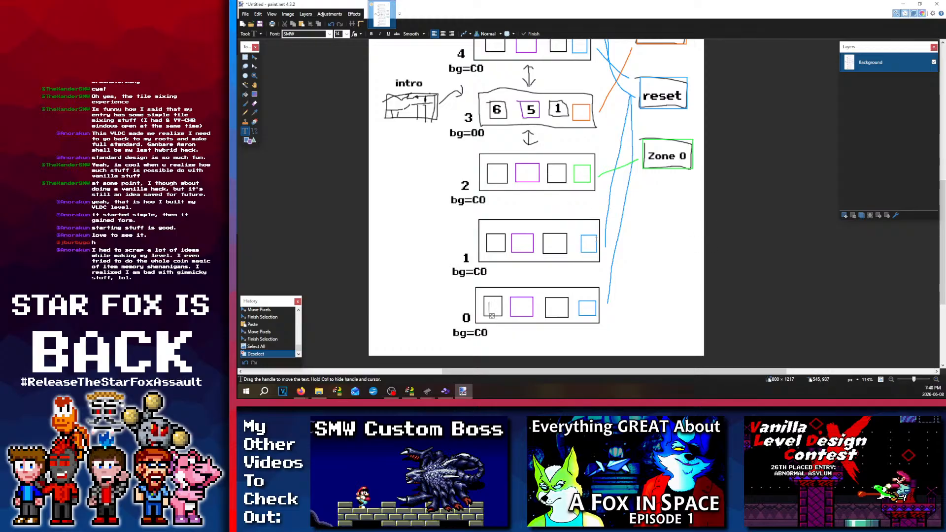
pyautogui.scroll(3, 596, 238)
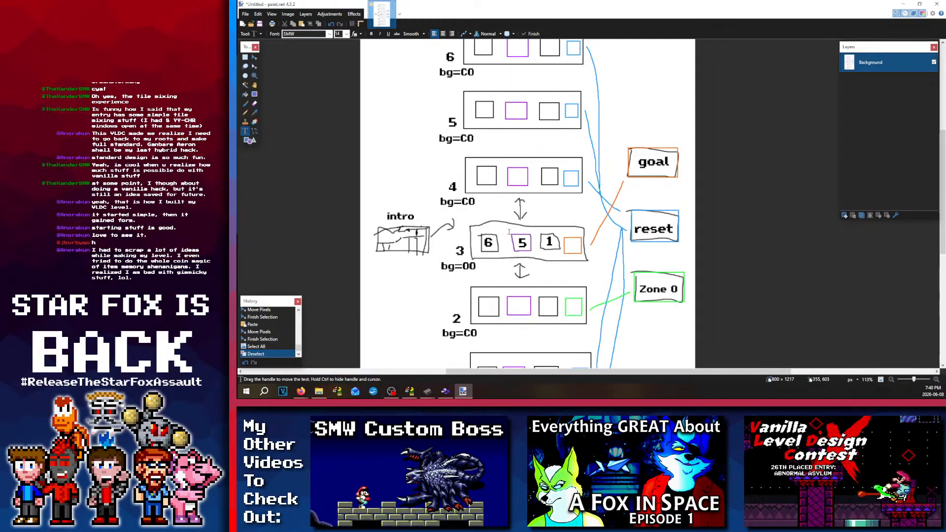
pyautogui.scroll(1, 469, 209)
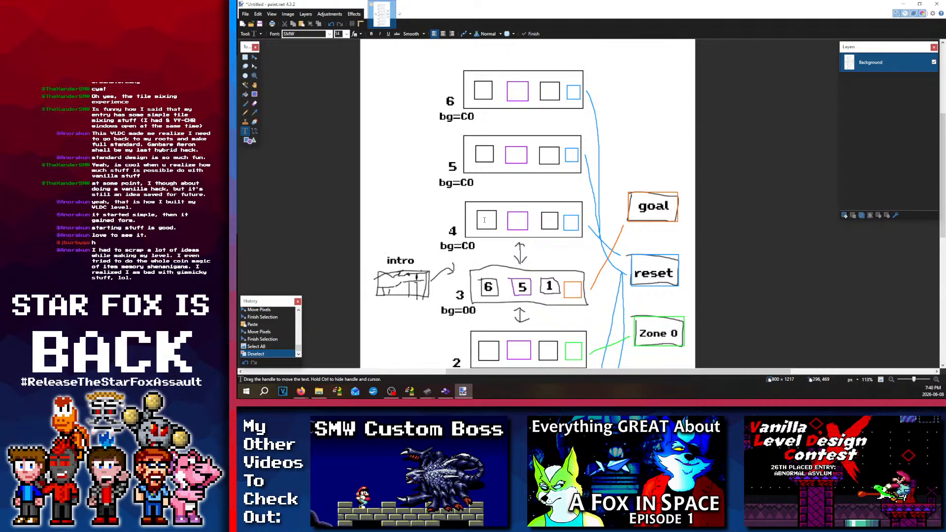
pyautogui.scroll(-2, 504, 235)
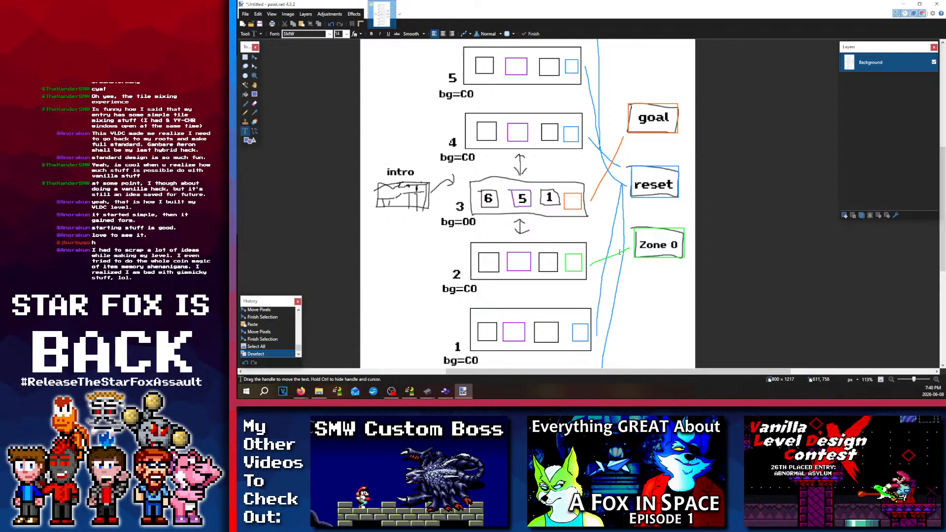
pyautogui.scroll(3, 518, 164)
pyautogui.scroll(-4, 504, 246)
pyautogui.scroll(7, 504, 264)
pyautogui.scroll(-9, 513, 200)
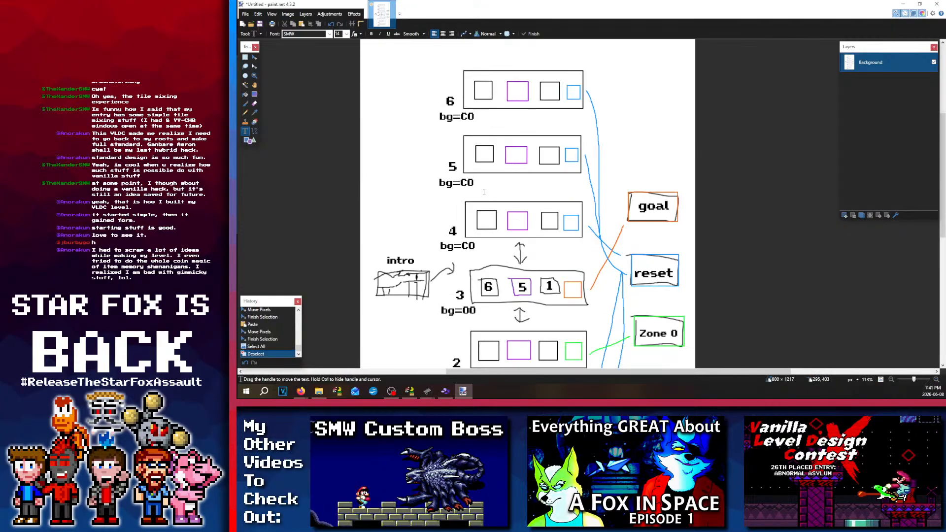
pyautogui.scroll(-2, 514, 199)
pyautogui.scroll(8, 513, 200)
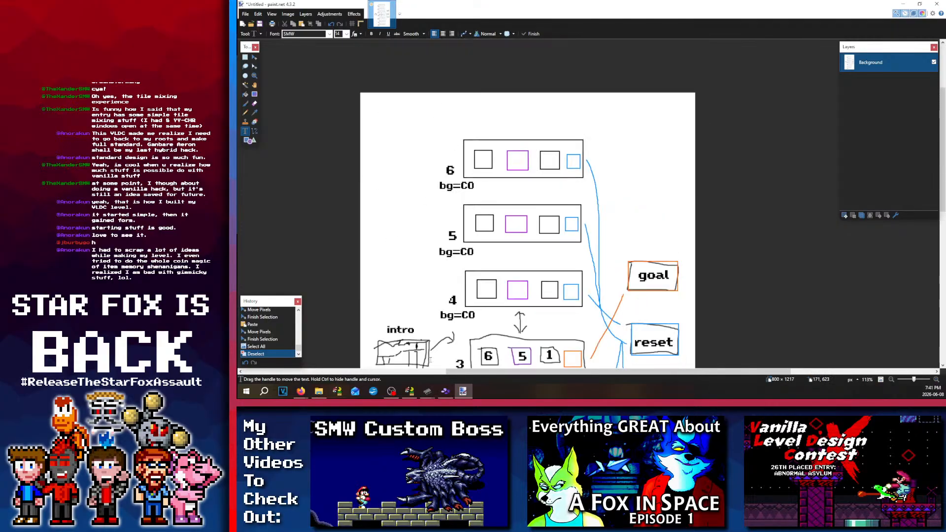
# Step: Switch to Lunar Magic to view level 25's screen exits, and playtest in Snes9x the jumps from pipe 5 back to door 6
pyautogui.click(409, 391)
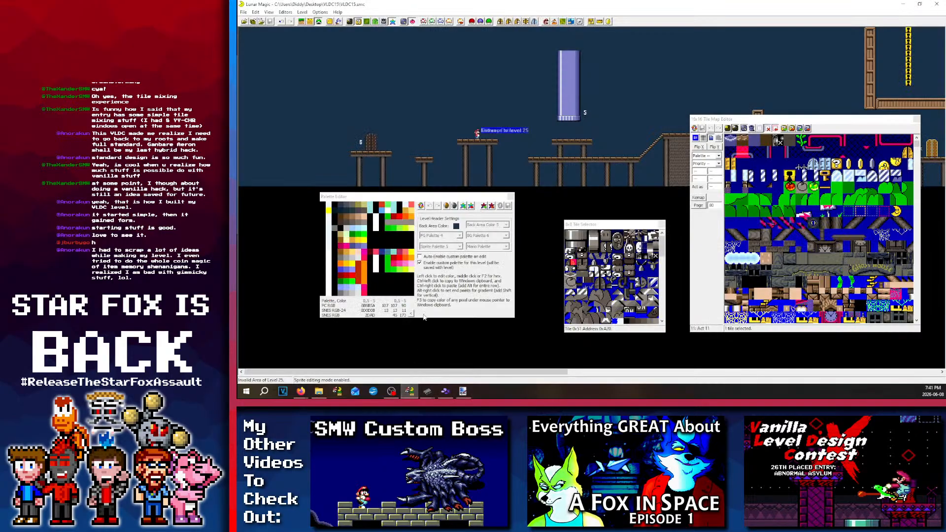
pyautogui.click(535, 22)
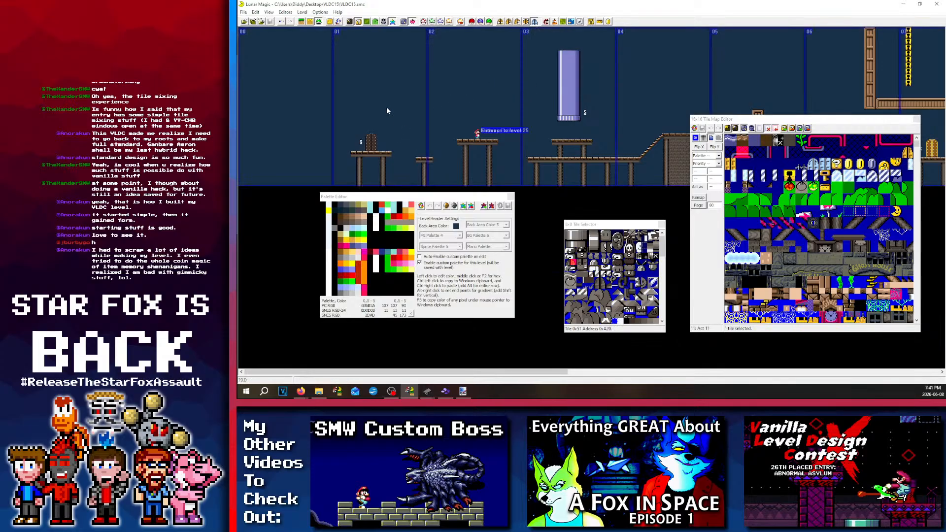
pyautogui.click(446, 392)
pyautogui.press('Left')
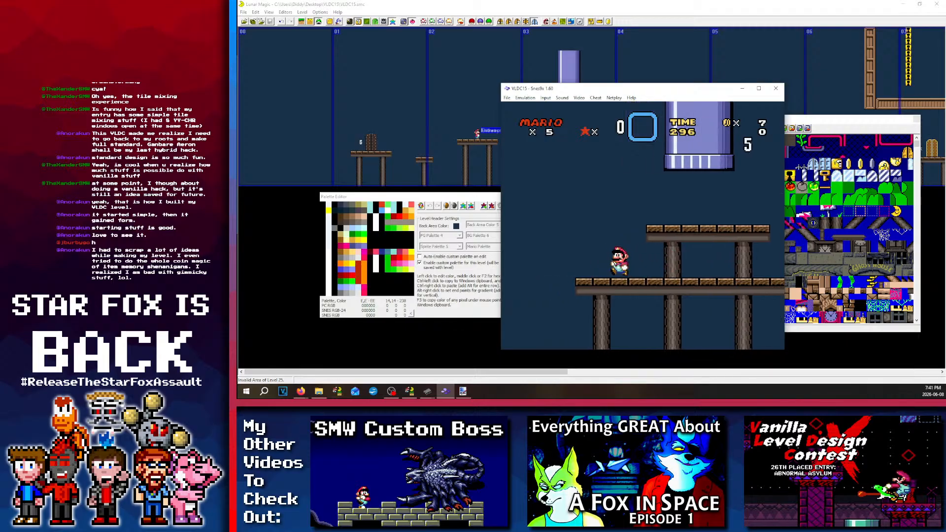
pyautogui.press('c')
pyautogui.press('Left')
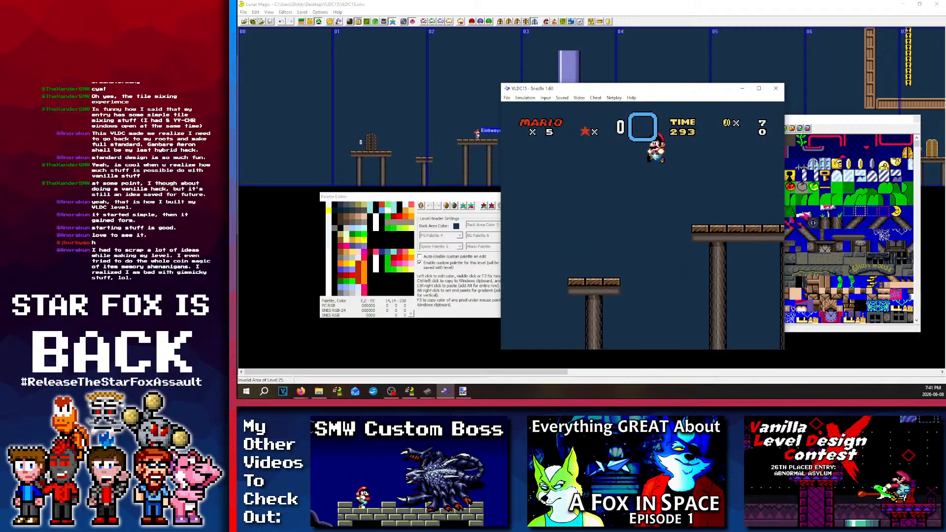
pyautogui.press('Left')
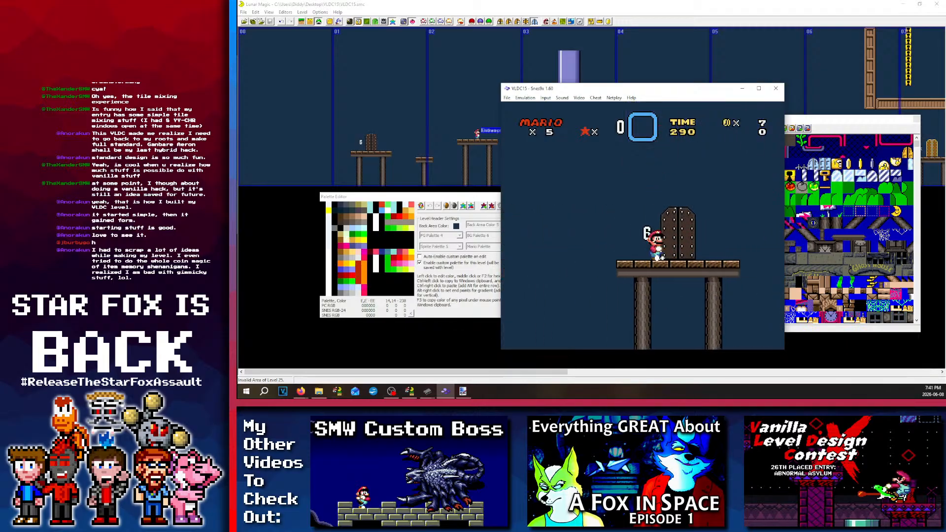
pyautogui.press('Right')
pyautogui.press('Left')
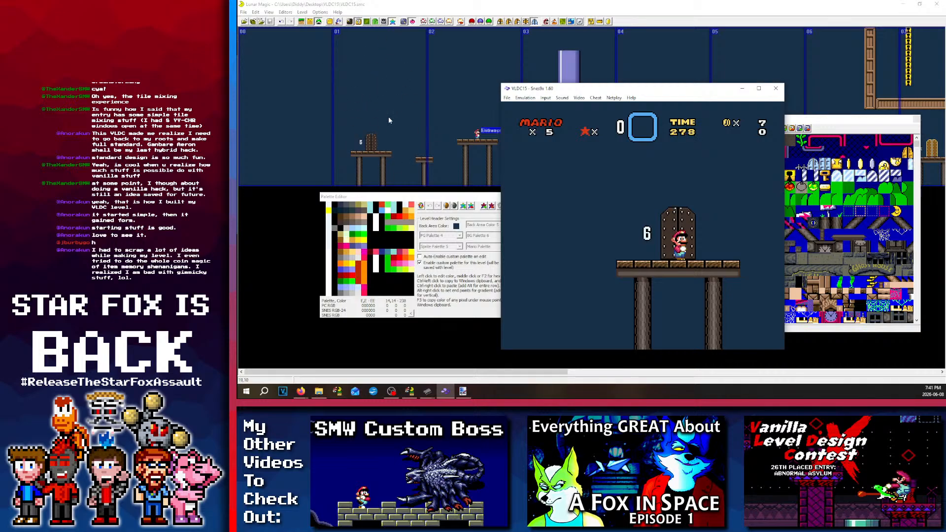
# Step: Enter door 6 and run through the destination room beneath the yellow block letters
pyautogui.press('Up')
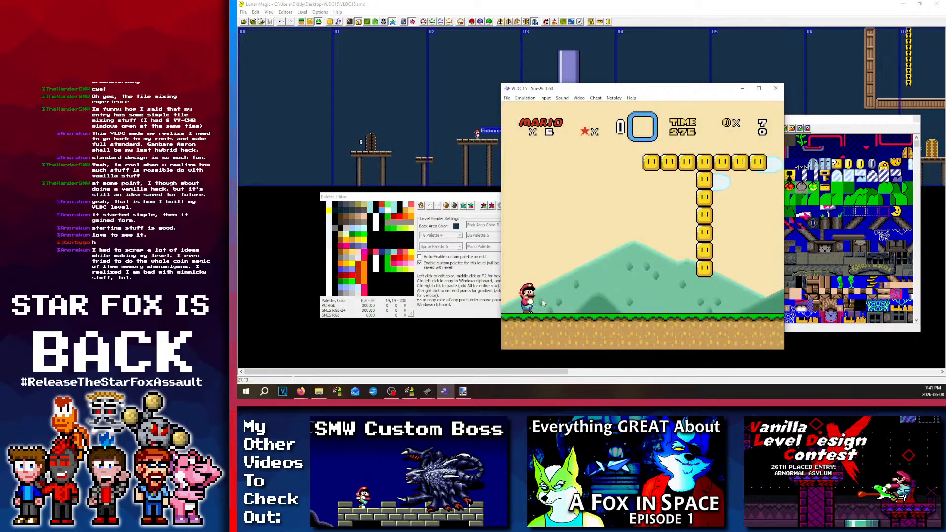
pyautogui.press('Right')
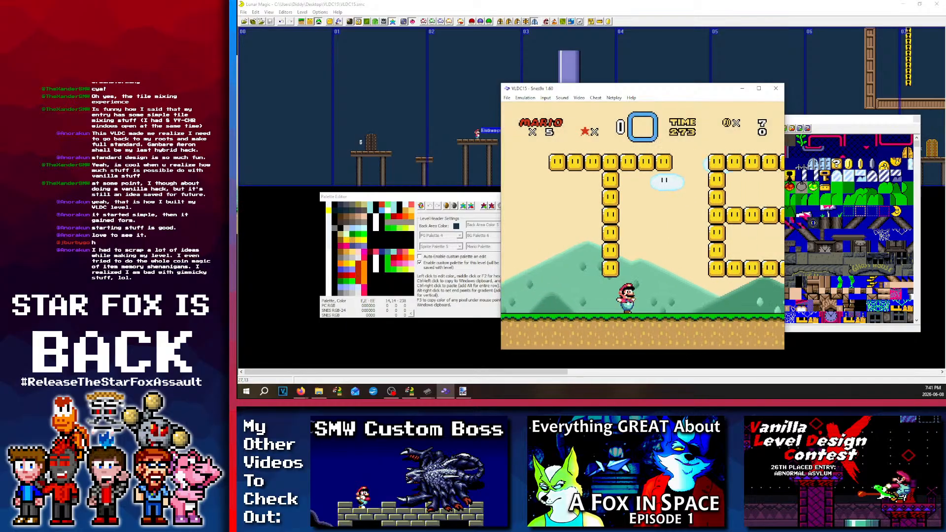
pyautogui.press('Right')
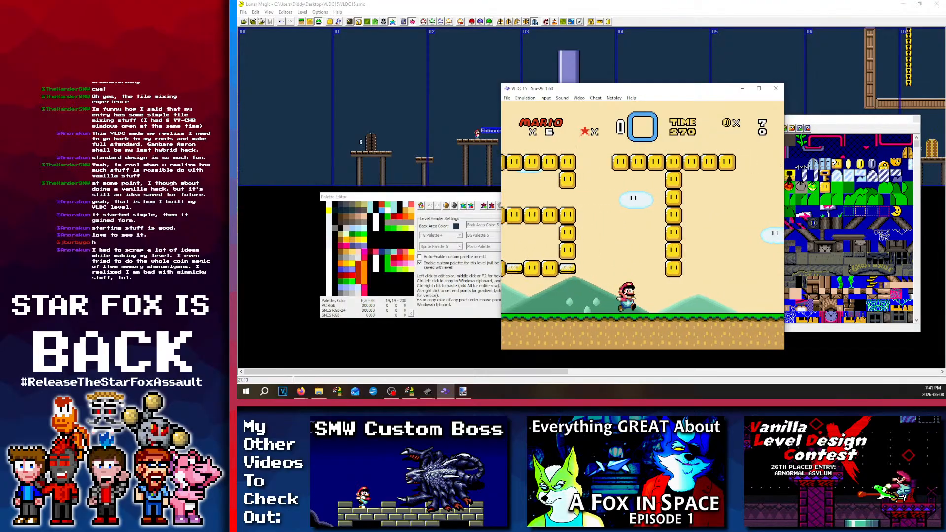
pyautogui.press('Right')
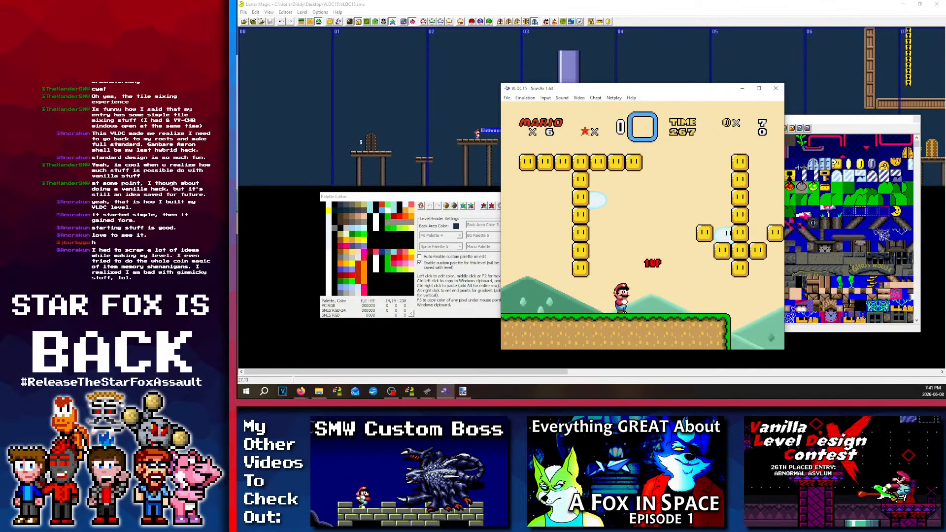
# Step: Return to Lunar Magic's level 105 and set the exit of screen 07 to level 27
pyautogui.click(361, 90)
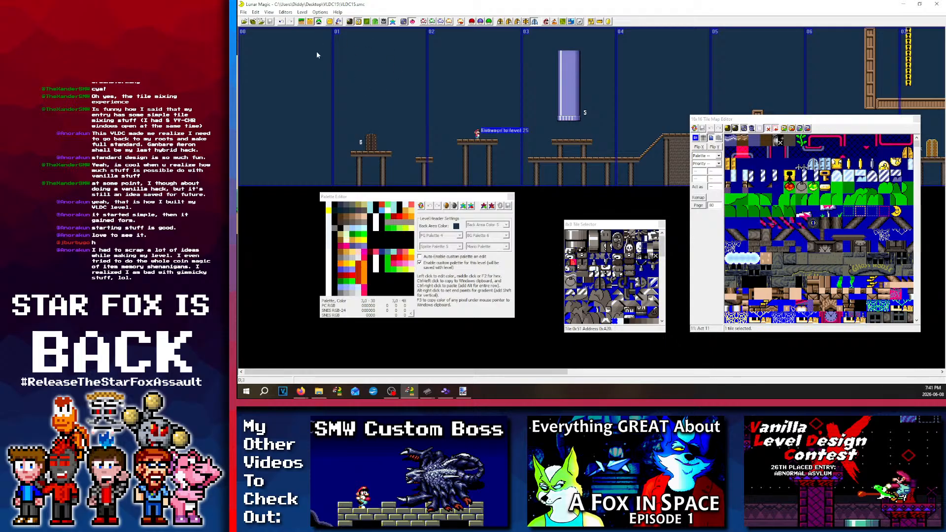
pyautogui.hotkey('alt', 'Left')
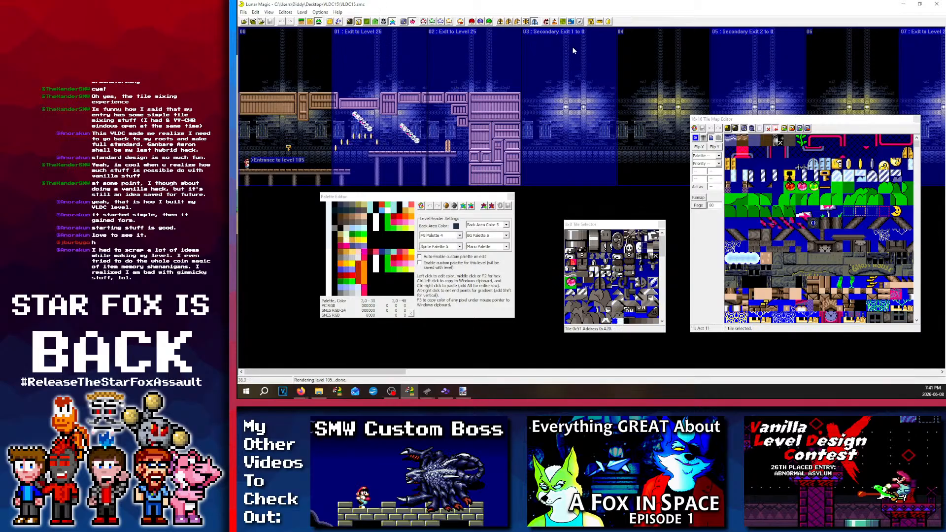
pyautogui.hscroll(3, 552, 45)
pyautogui.hscroll(2, 520, 56)
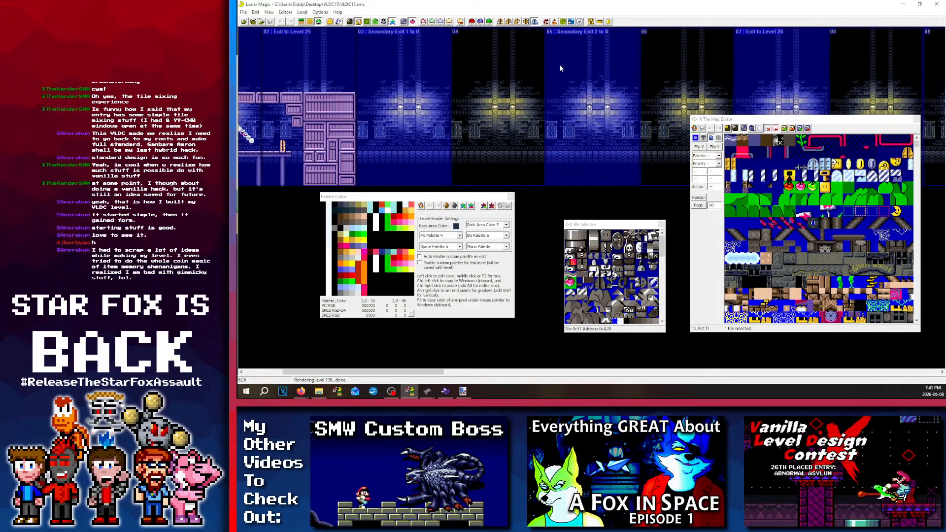
pyautogui.hscroll(3, 601, 60)
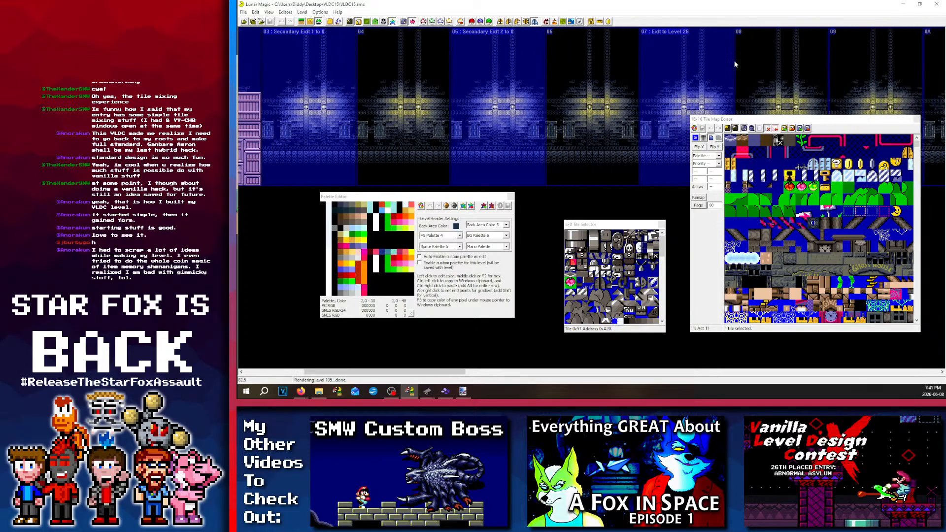
pyautogui.click(500, 21)
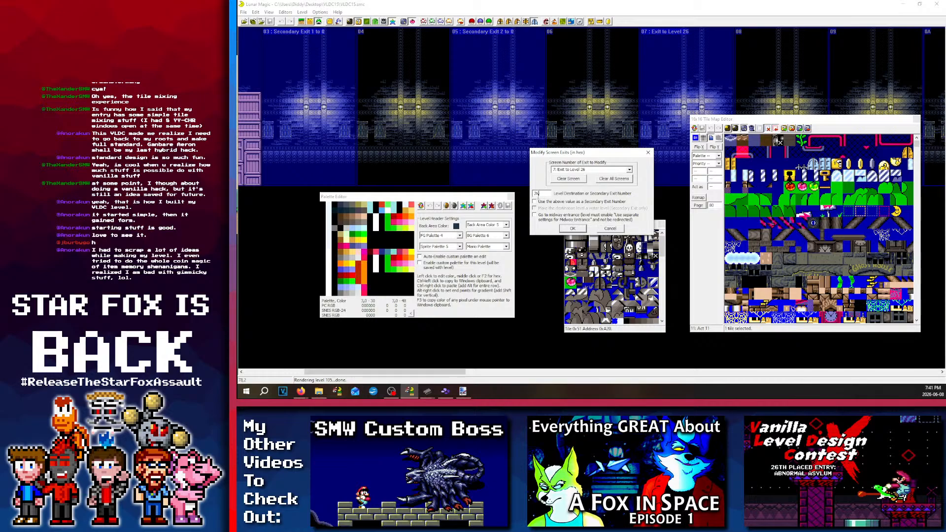
pyautogui.press('BackSpace')
pyautogui.write('7')
pyautogui.click(573, 229)
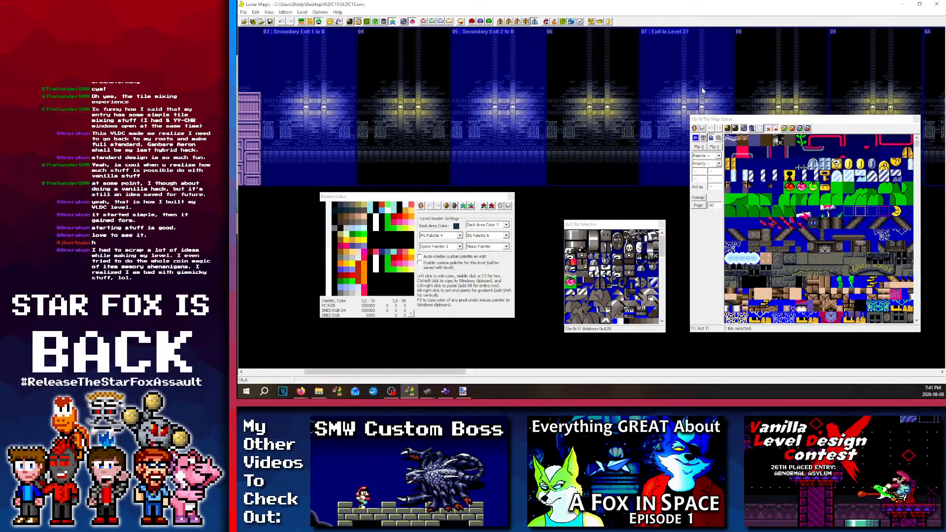
# Step: Save level 105 and review its screen exits from screen 00 to screen 0A
pyautogui.scroll(2, 569, 77)
pyautogui.scroll(2, 569, 77)
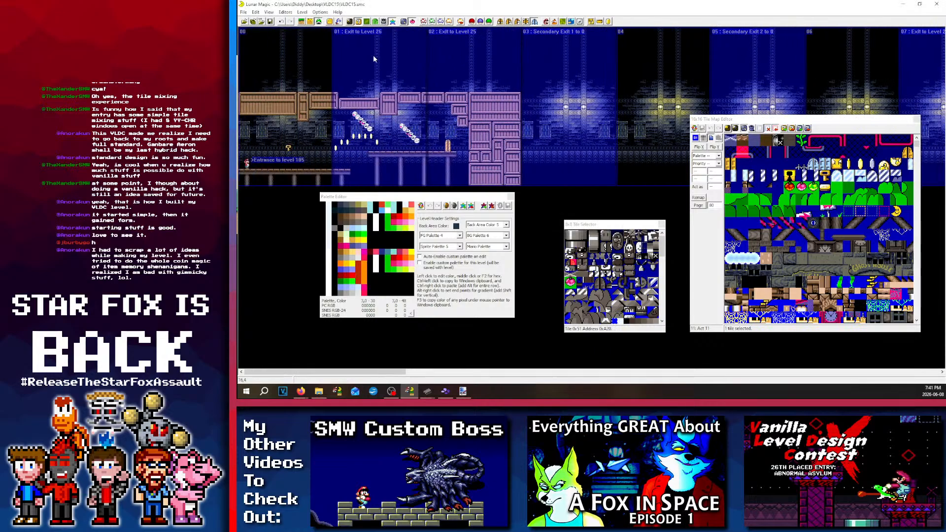
pyautogui.click(270, 21)
pyautogui.scroll(-2, 457, 91)
pyautogui.scroll(-3, 458, 90)
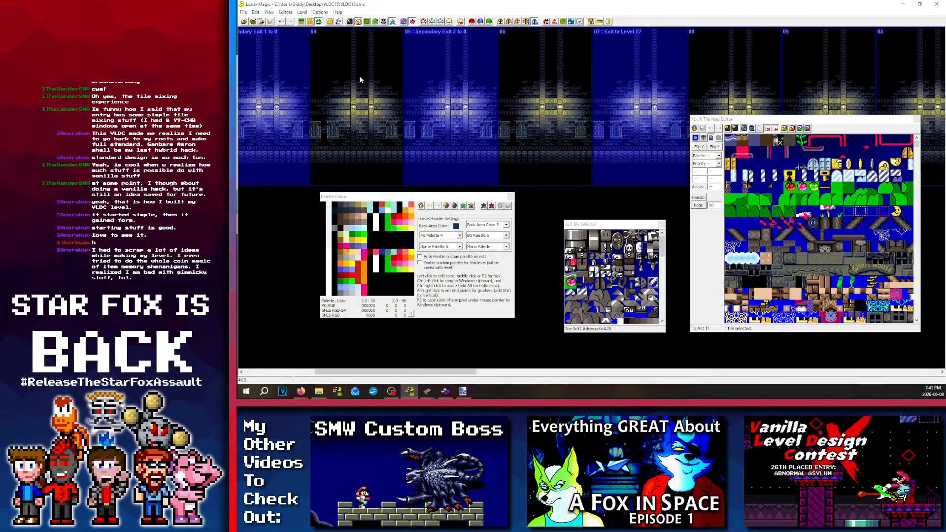
pyautogui.scroll(5, 360, 79)
# Step: Open level 25 and compare its door and pipe screens with the screen exits of level 105
pyautogui.doubleClick(312, 33)
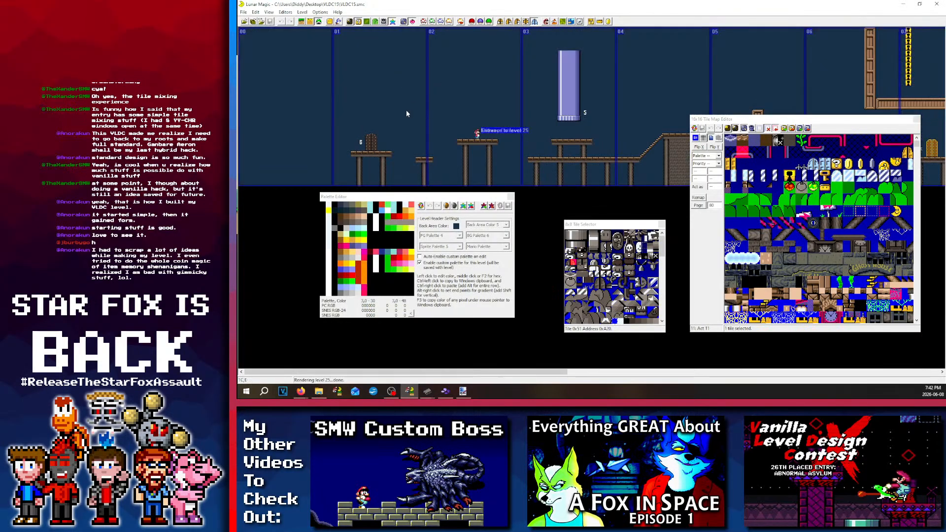
pyautogui.scroll(-6, 447, 97)
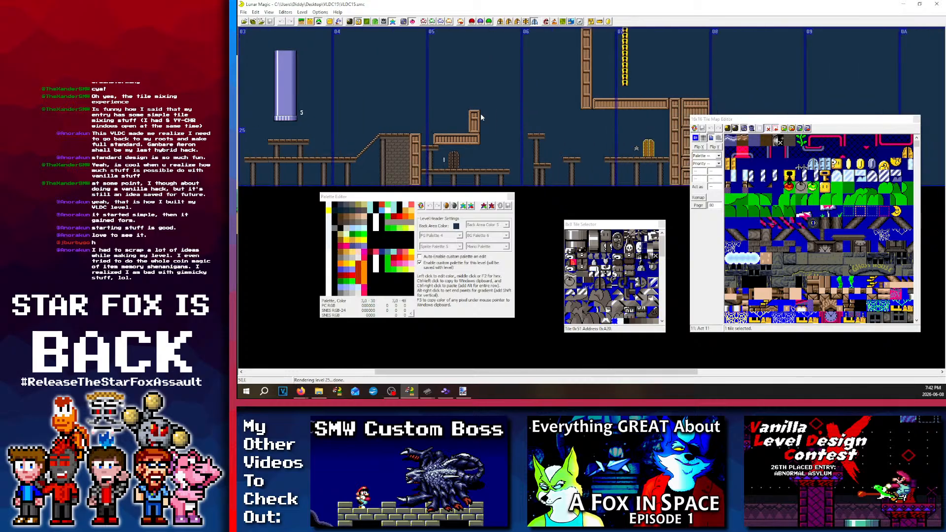
pyautogui.scroll(5, 489, 136)
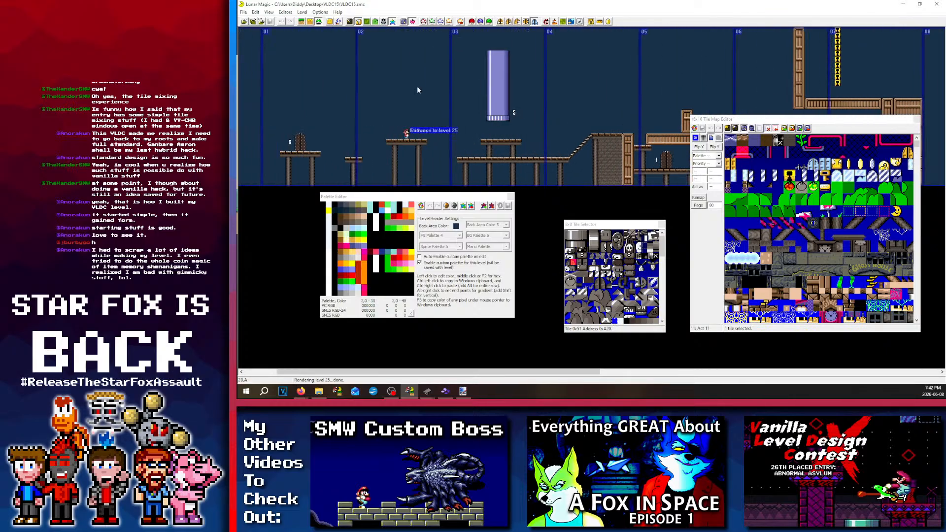
pyautogui.hotkey('alt', 'Left')
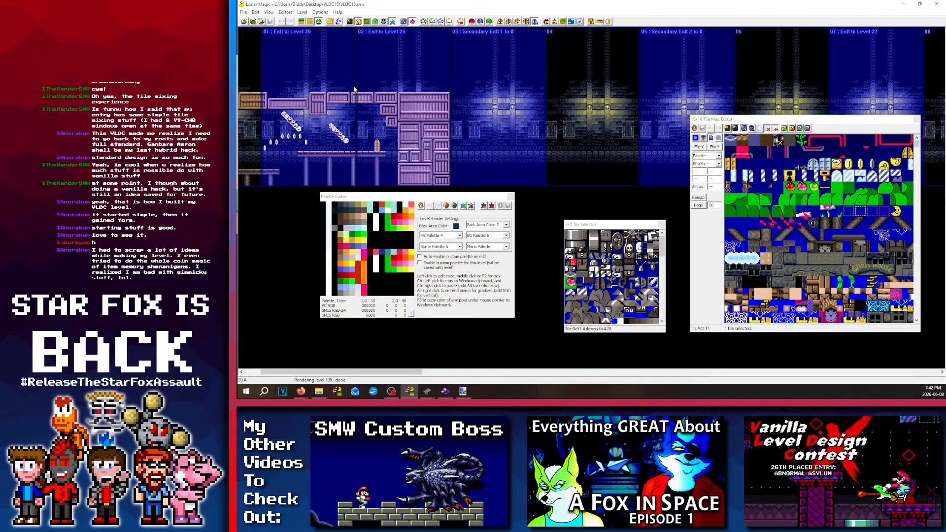
pyautogui.hotkey('alt', 'Right')
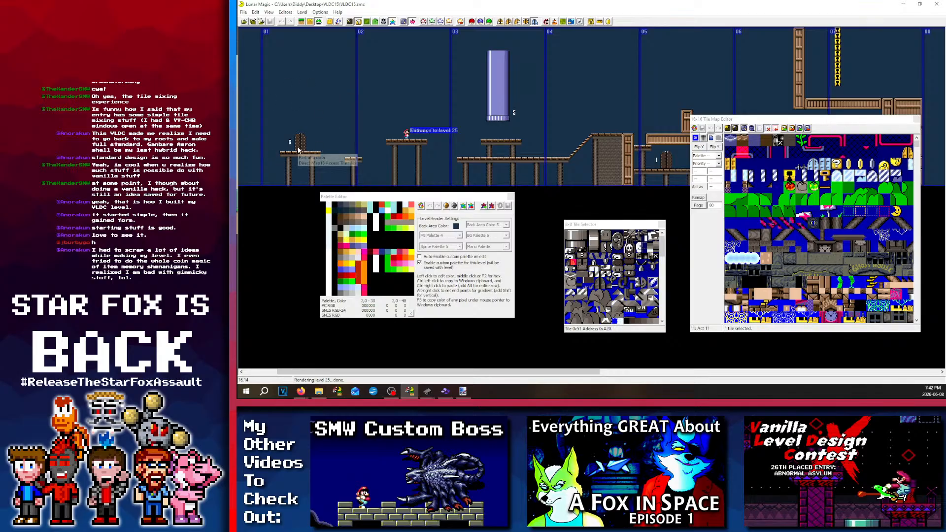
pyautogui.hscroll(5, 477, 119)
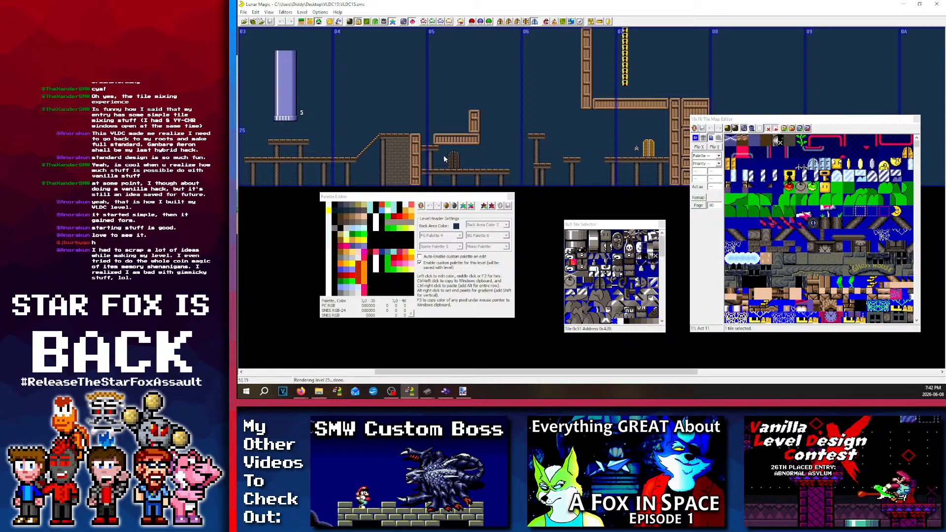
pyautogui.hscroll(-5, 462, 133)
pyautogui.hscroll(-1, 403, 107)
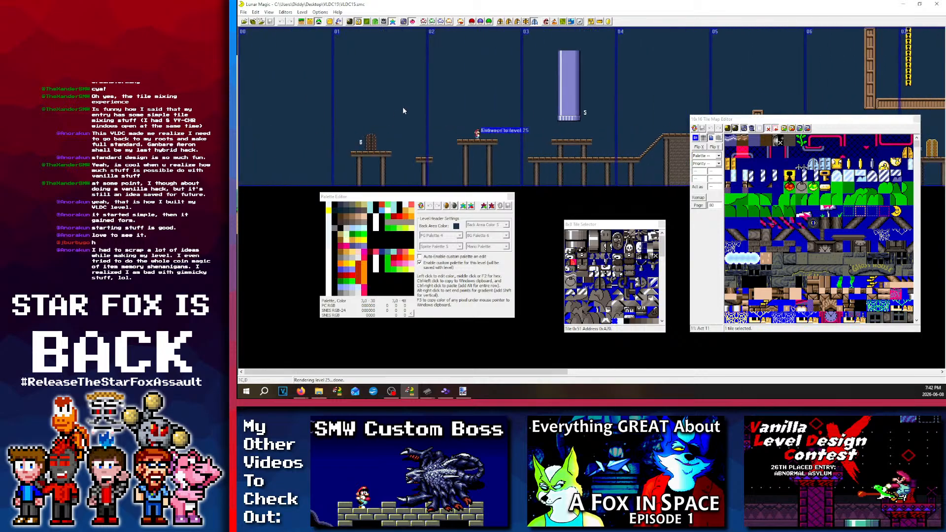
# Step: Look over level 25's numbered doors and pipe between screens 00 and 08
pyautogui.hscroll(4, 598, 112)
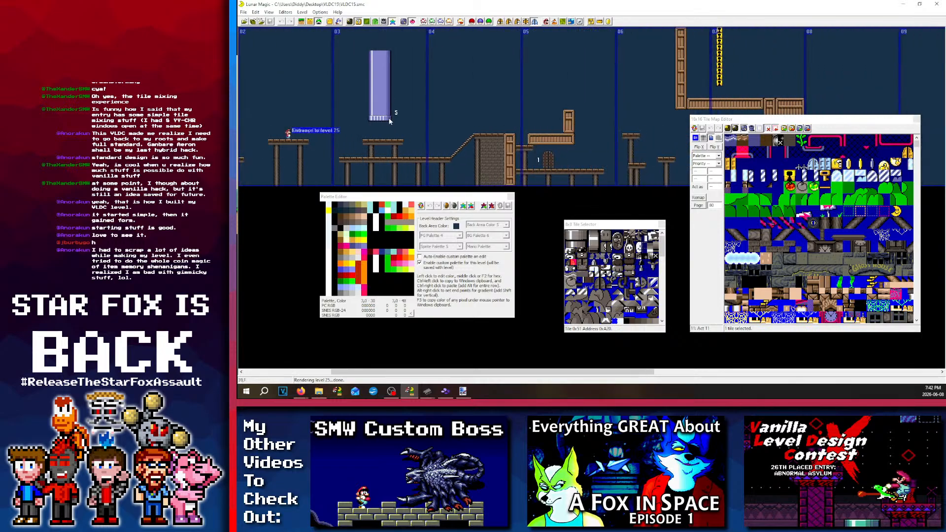
pyautogui.hscroll(-2, 414, 114)
pyautogui.hscroll(-2, 290, 140)
pyautogui.hscroll(2, 362, 129)
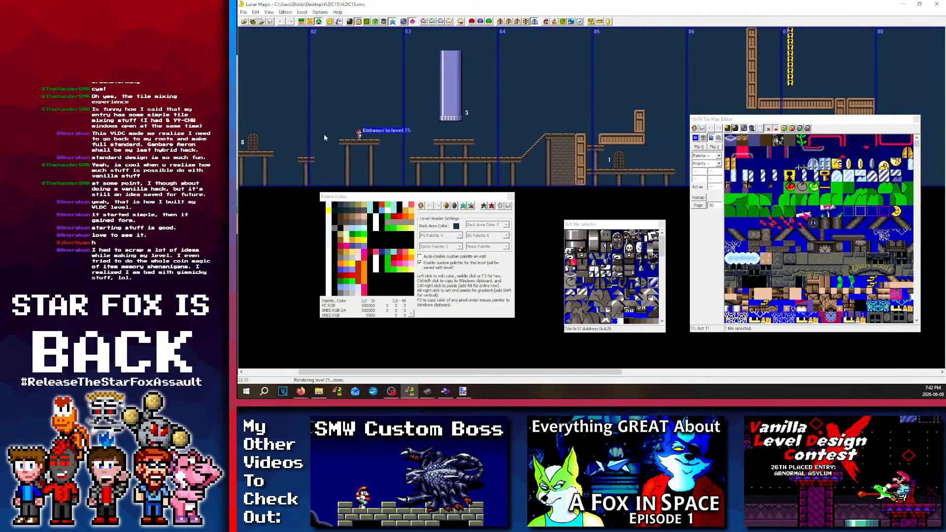
pyautogui.hscroll(-2, 323, 134)
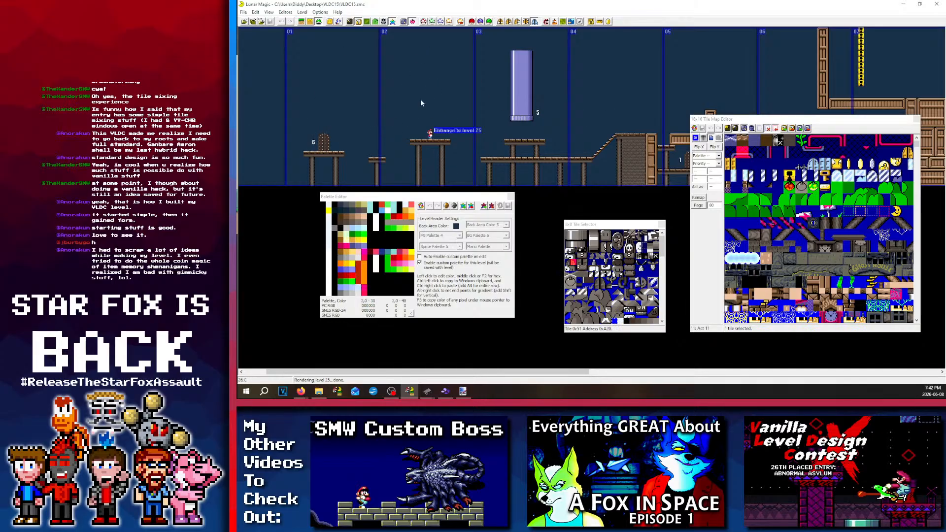
pyautogui.hscroll(5, 539, 127)
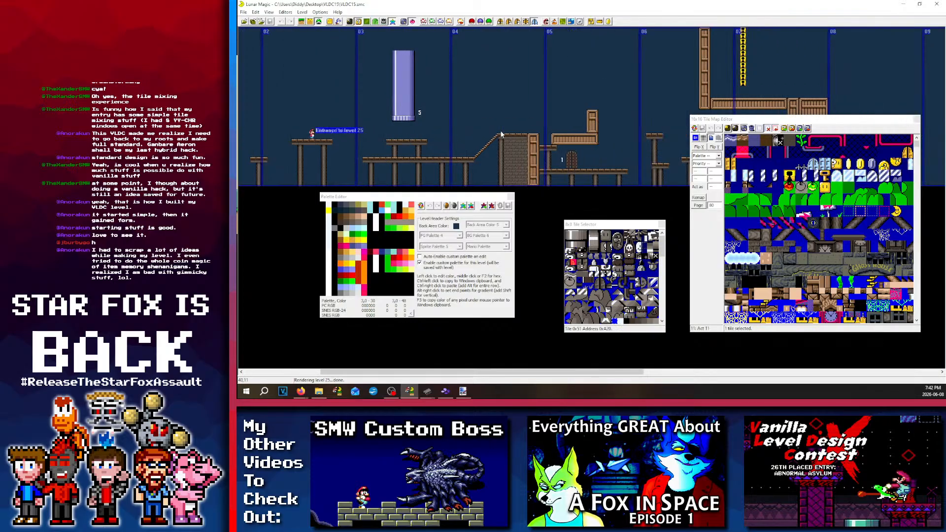
pyautogui.hscroll(-6, 500, 131)
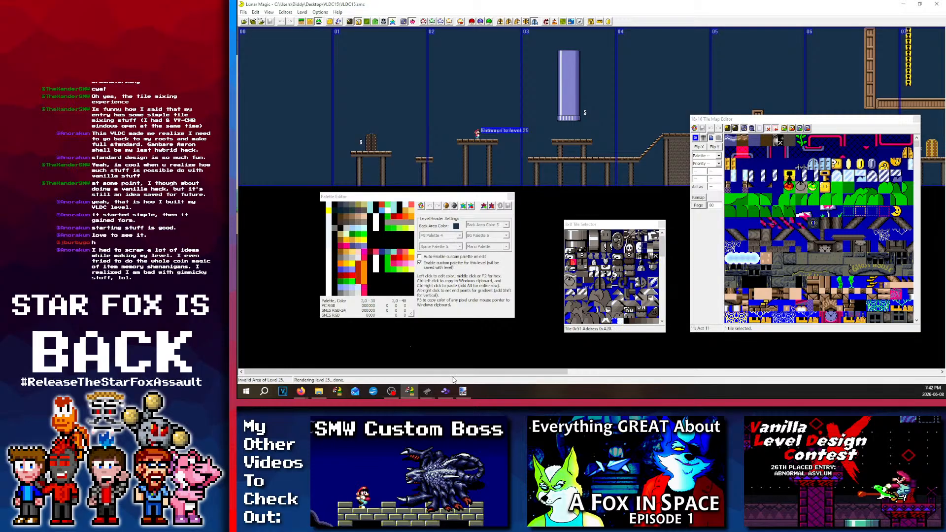
# Step: Switch to the paint.net zone diagram and number zone 6's black boxes 4 and 5 and its purple box 3
pyautogui.click(463, 391)
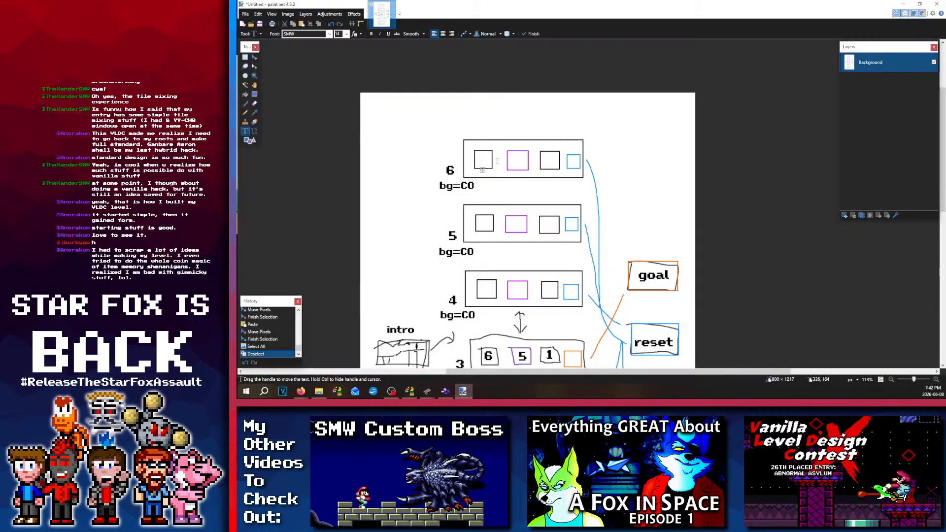
pyautogui.write('4')
pyautogui.click(516, 158)
pyautogui.write('3')
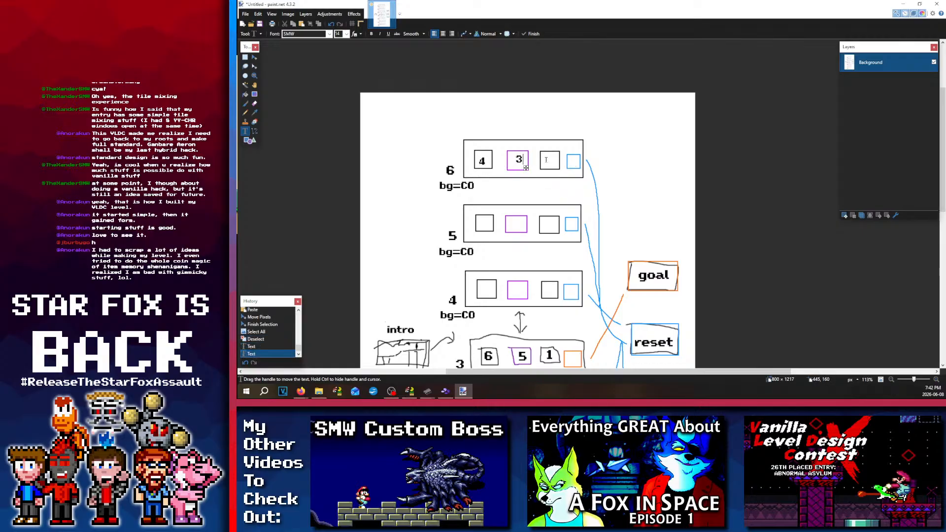
pyautogui.click(546, 159)
pyautogui.write('1')
pyautogui.scroll(-2, 540, 238)
pyautogui.scroll(2, 552, 252)
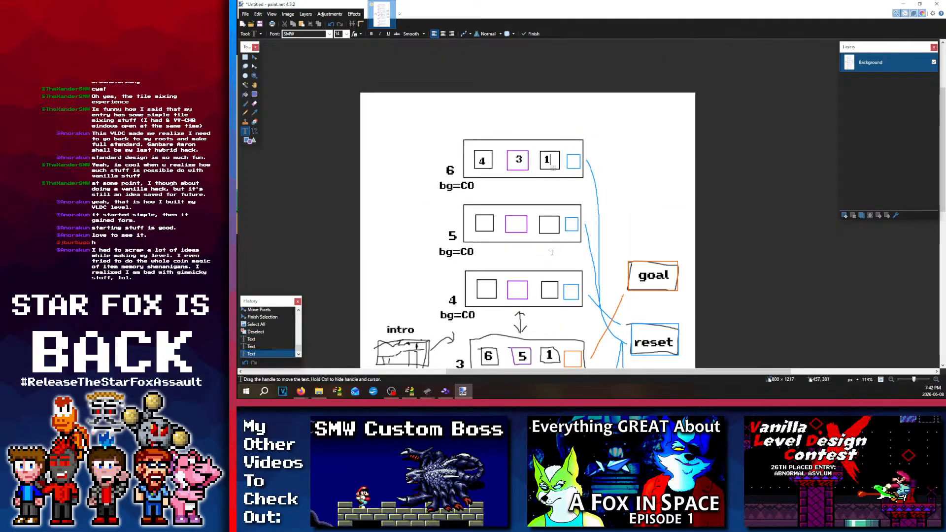
pyautogui.press('BackSpace')
pyautogui.write('5')
pyautogui.moveTo(556, 170); pyautogui.dragTo(560, 171)
pyautogui.click(813, 199)
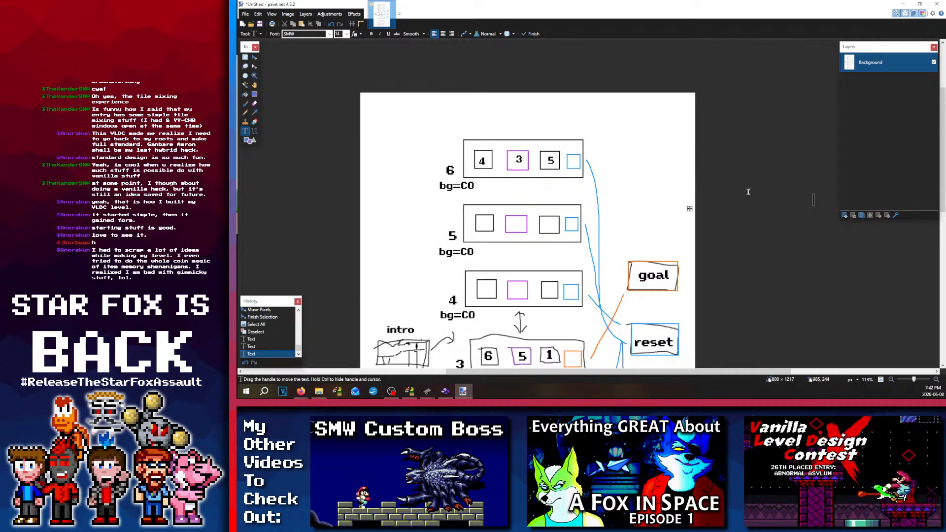
# Step: Review the diagram from zone 6 down to zone 0, including the links to goal, reset and Zone 0
pyautogui.click(570, 163)
pyautogui.scroll(-2, 595, 236)
pyautogui.scroll(3, 587, 241)
pyautogui.scroll(-1, 577, 249)
pyautogui.click(244, 58)
pyautogui.scroll(-5, 330, 106)
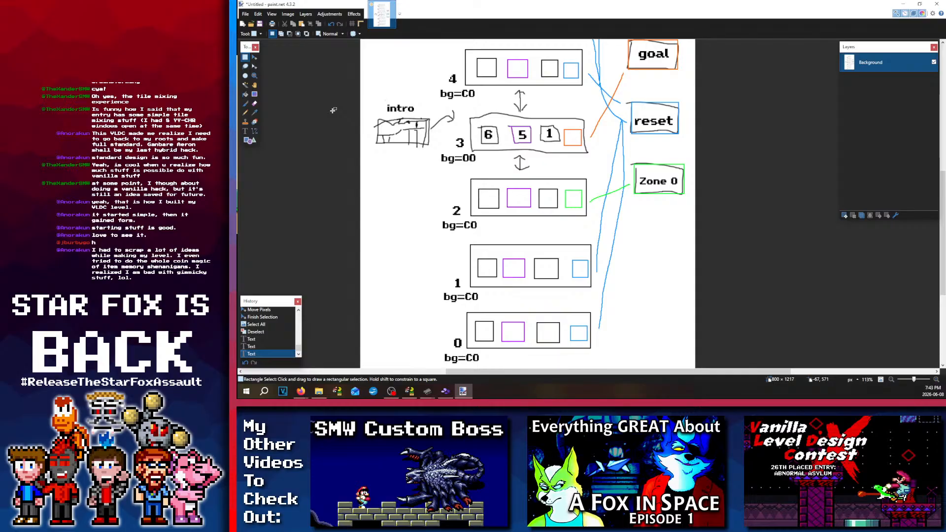
pyautogui.scroll(-1, 333, 110)
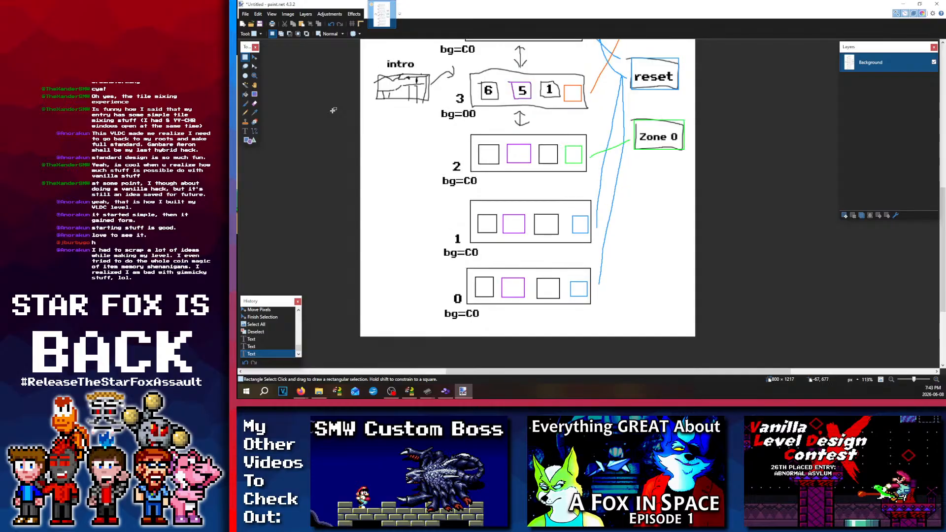
pyautogui.scroll(8, 333, 110)
pyautogui.scroll(-10, 332, 118)
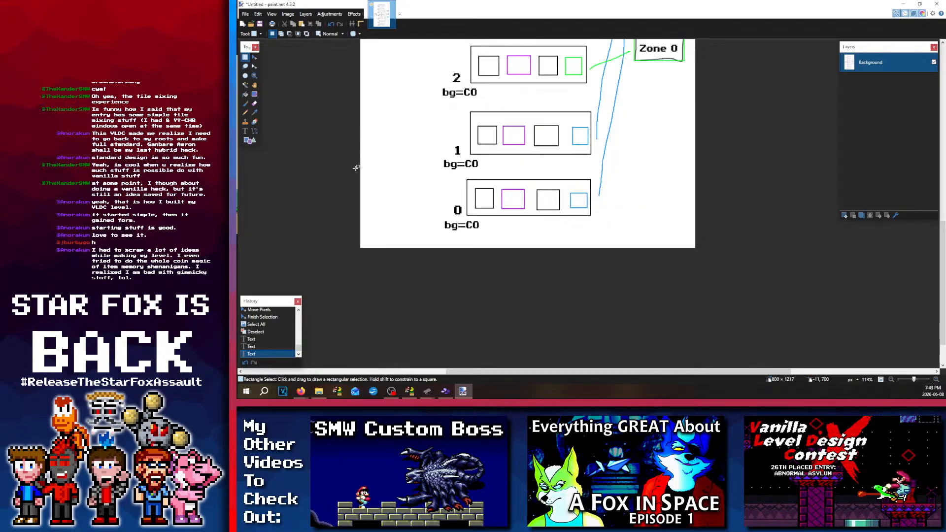
pyautogui.scroll(6, 355, 168)
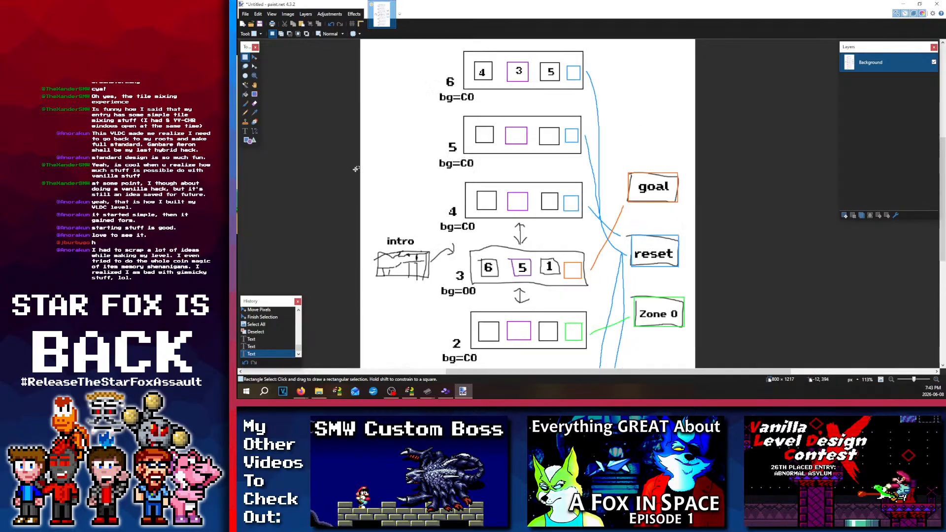
pyautogui.scroll(-4, 355, 168)
pyautogui.scroll(5, 425, 164)
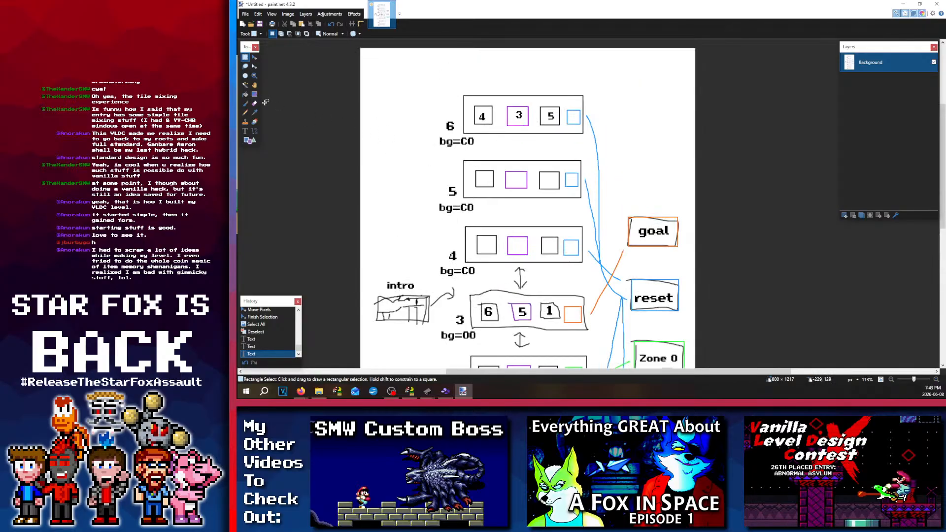
# Step: Take up the Text tool and compare the empty purple boxes of the zones above and below zone 3
pyautogui.click(245, 130)
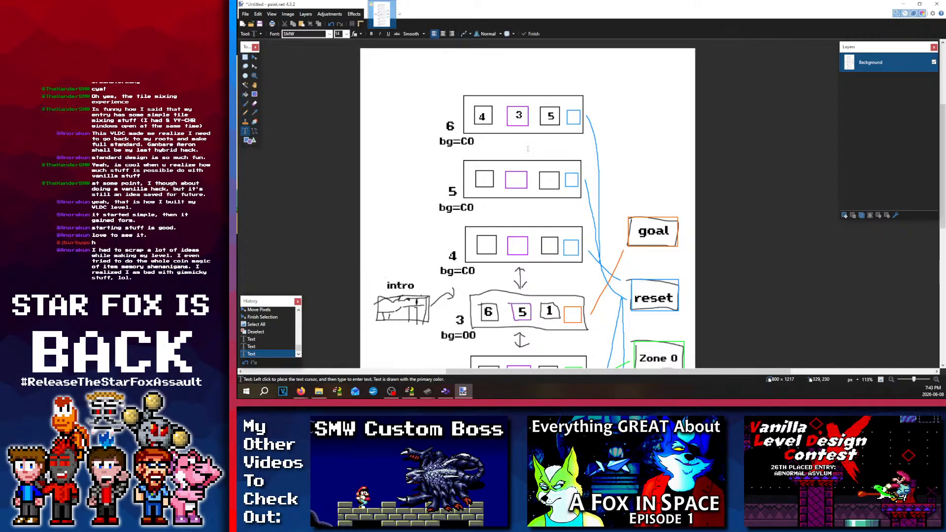
pyautogui.scroll(-2, 534, 151)
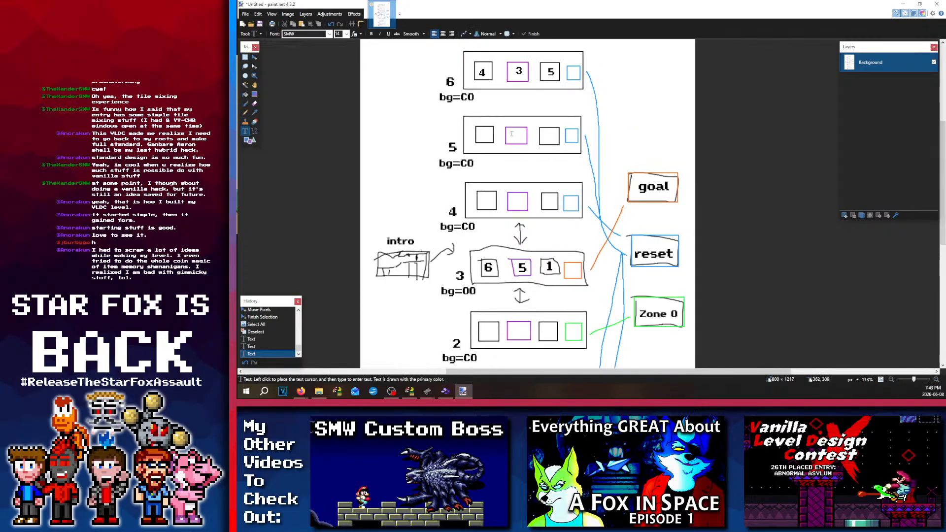
pyautogui.scroll(-5, 518, 181)
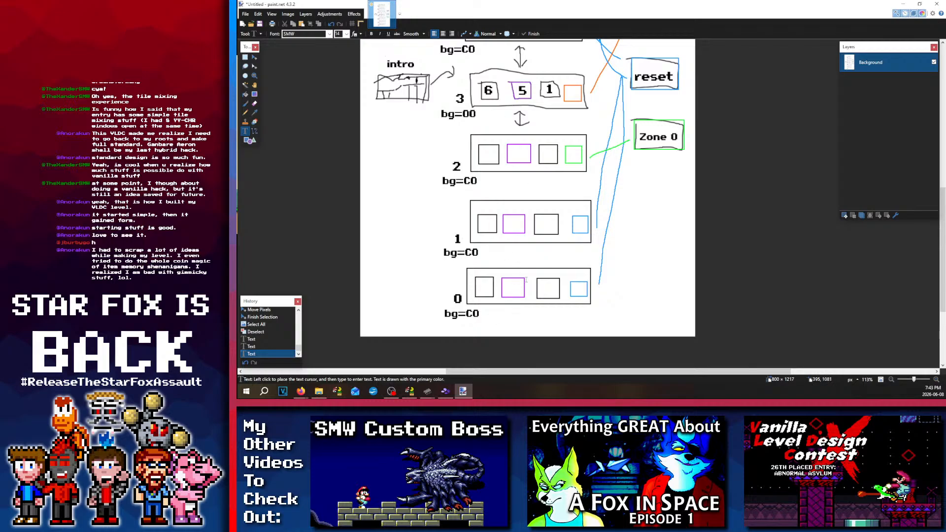
pyautogui.scroll(2, 527, 201)
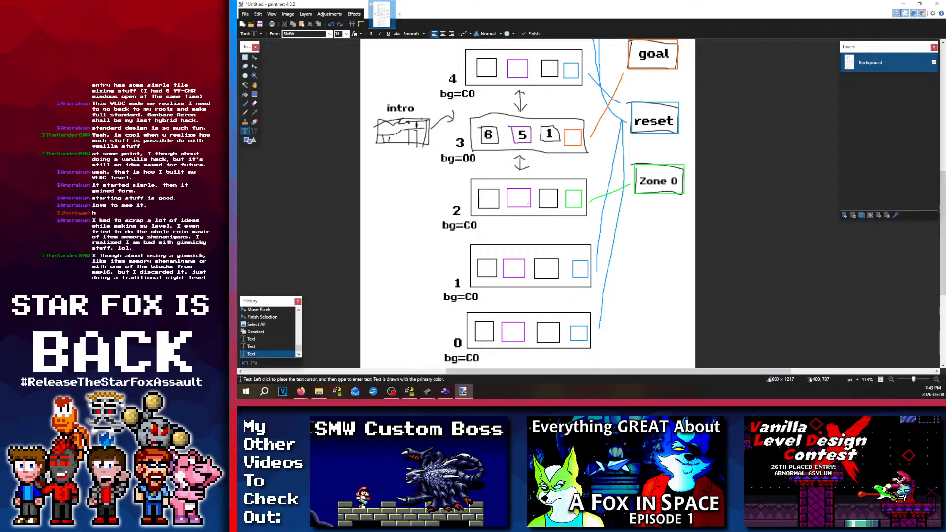
pyautogui.scroll(5, 528, 212)
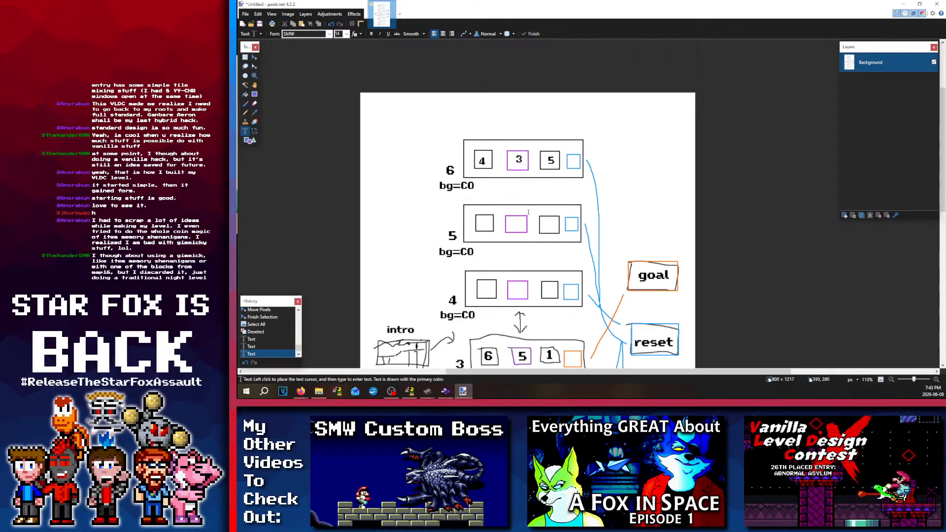
pyautogui.scroll(-7, 518, 191)
pyautogui.scroll(6, 531, 220)
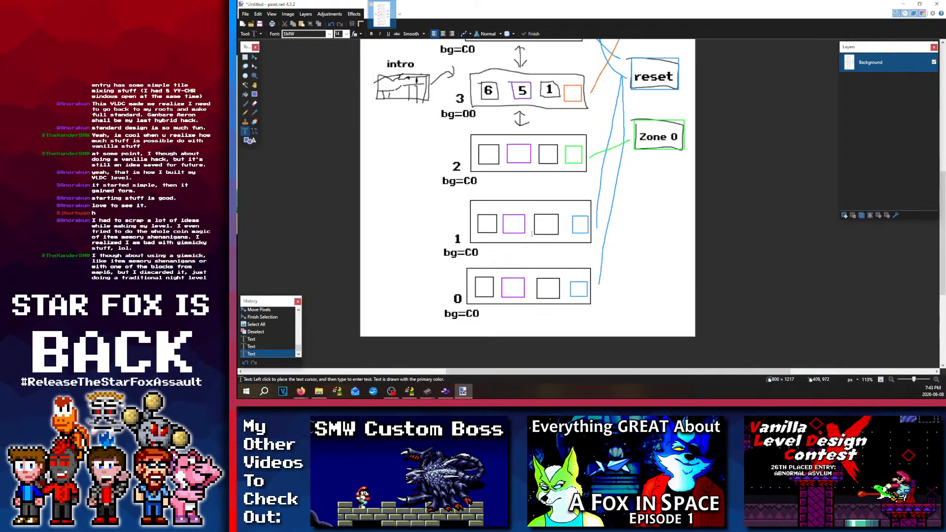
pyautogui.scroll(-7, 531, 231)
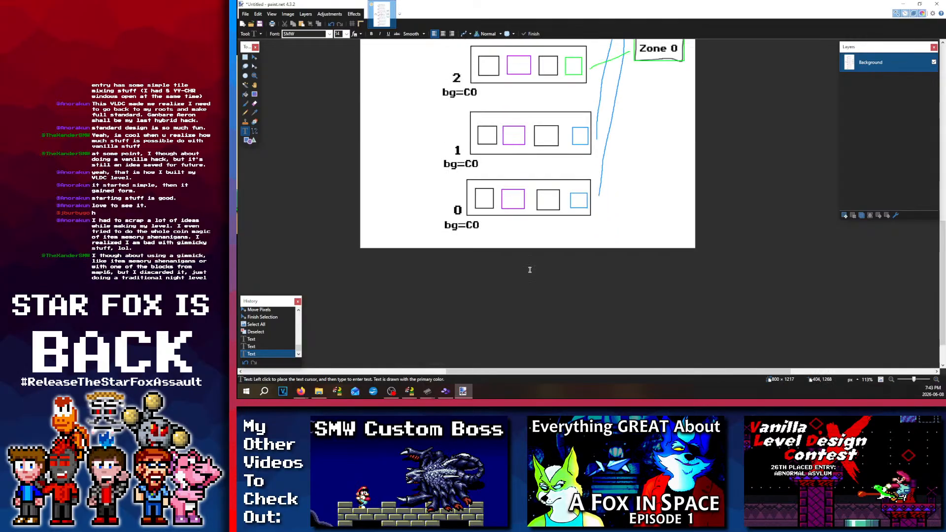
pyautogui.scroll(5, 529, 270)
pyautogui.scroll(4, 530, 270)
pyautogui.scroll(-4, 529, 210)
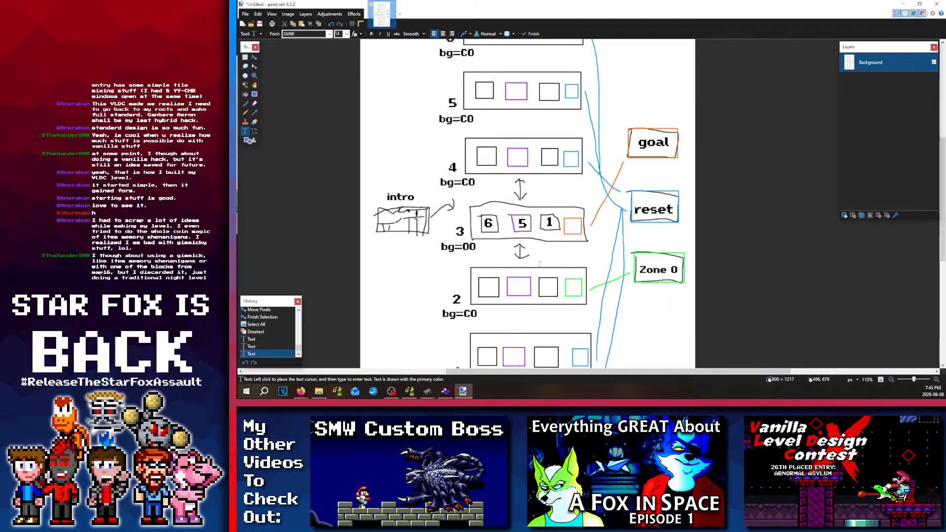
pyautogui.scroll(-4, 486, 262)
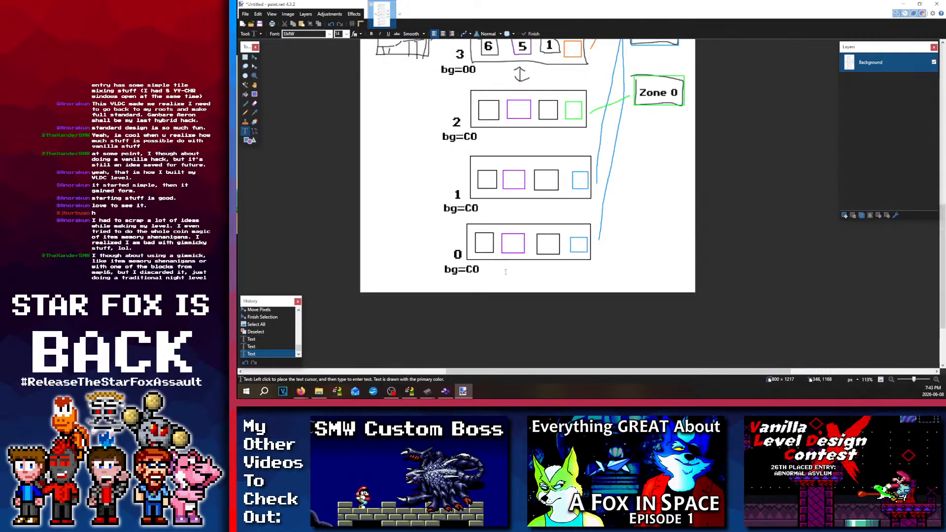
pyautogui.scroll(6, 498, 268)
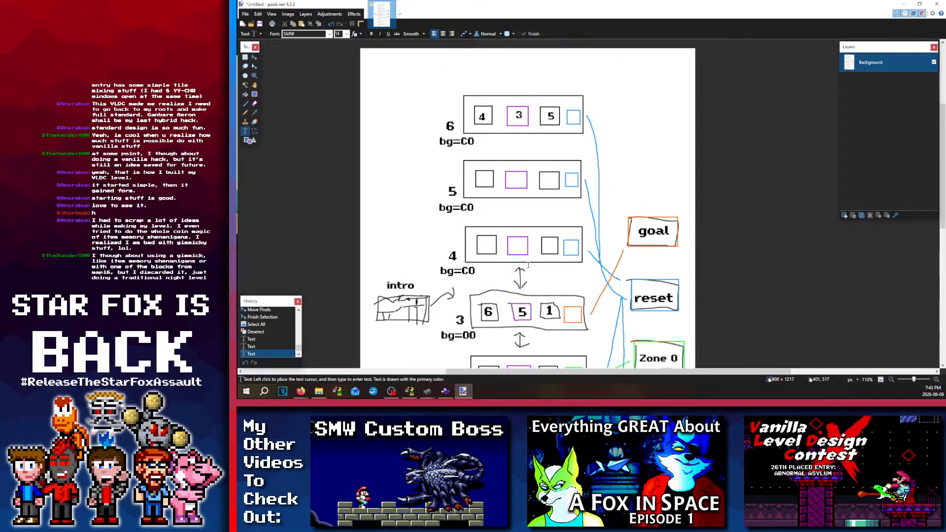
pyautogui.scroll(-4, 528, 265)
pyautogui.scroll(2, 518, 274)
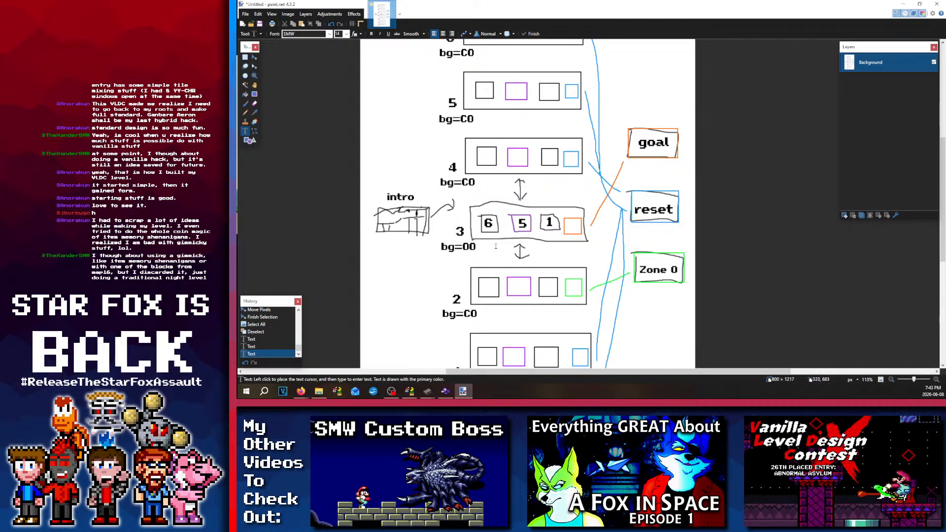
pyautogui.scroll(3, 496, 246)
pyautogui.scroll(-2, 522, 252)
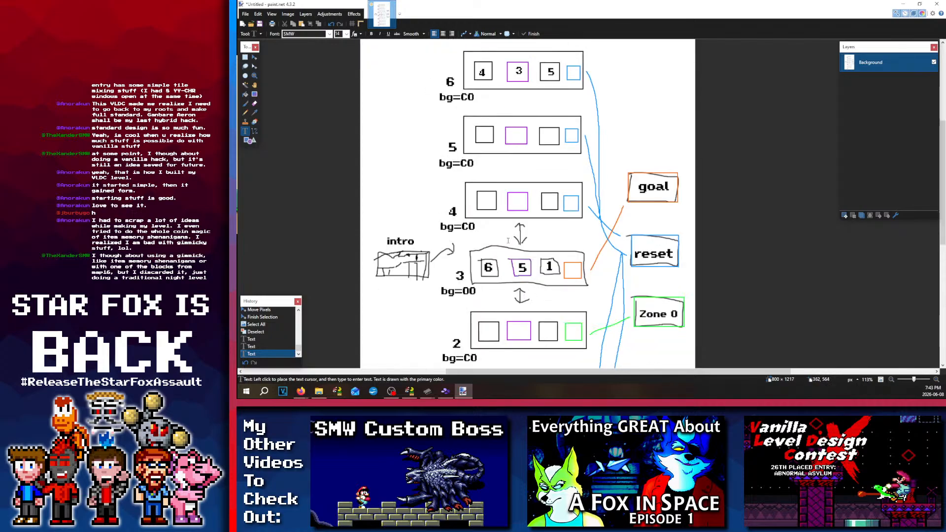
pyautogui.scroll(-1, 514, 272)
pyautogui.scroll(2, 515, 207)
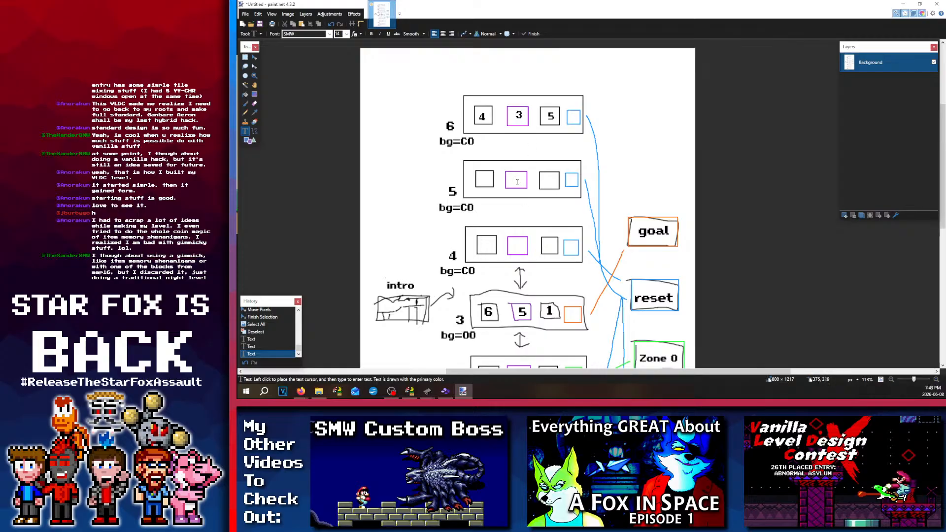
# Step: Number the purple boxes 1 in zone 5, 2 in zone 4, 6 in zone 1 and 4 in zone 2
pyautogui.click(514, 180)
pyautogui.write('1')
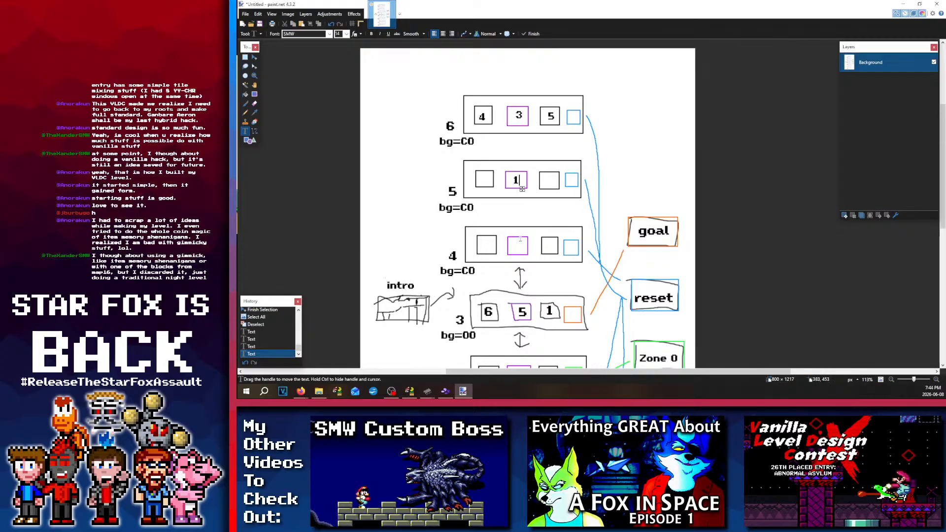
pyautogui.click(517, 246)
pyautogui.write('2')
pyautogui.scroll(-3, 519, 247)
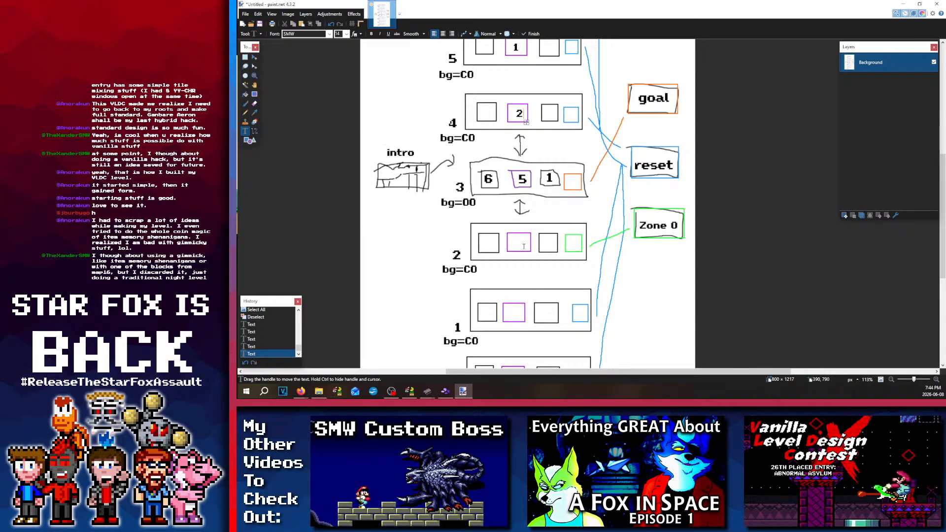
pyautogui.click(513, 307)
pyautogui.write('6')
pyautogui.click(518, 239)
pyautogui.write('4')
pyautogui.scroll(4, 753, 261)
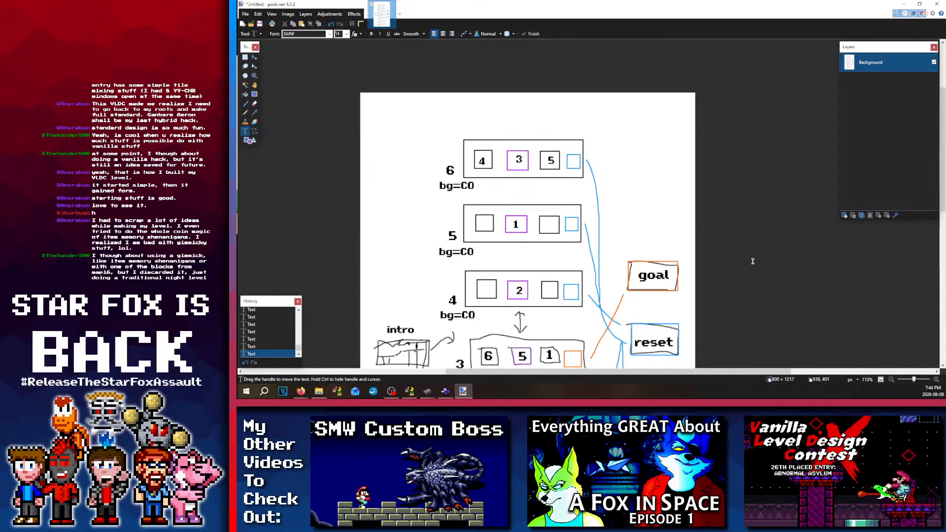
# Step: Check the purple box numbers across all zones against each other and zone 0's empty box
pyautogui.scroll(-2, 705, 247)
pyautogui.scroll(-1, 705, 248)
pyautogui.scroll(3, 690, 236)
pyautogui.scroll(-5, 591, 222)
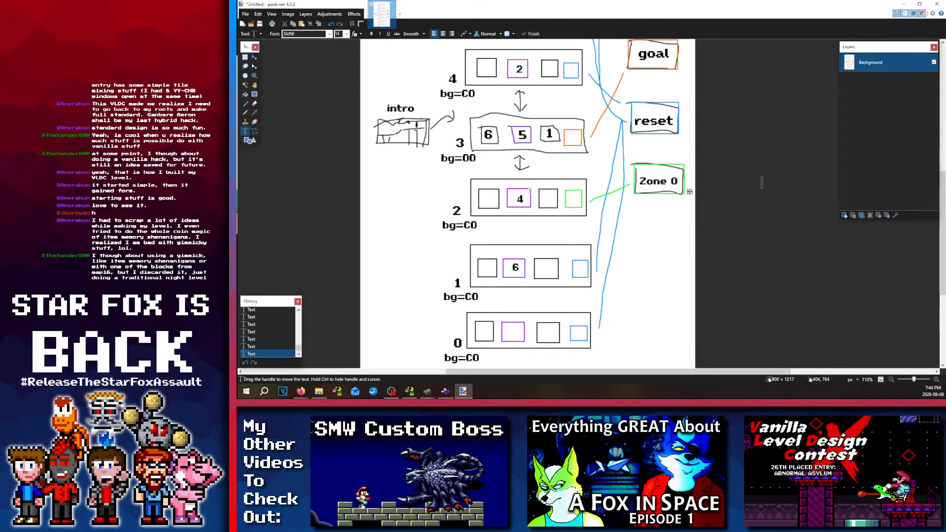
pyautogui.scroll(-2, 529, 195)
pyautogui.scroll(5, 511, 240)
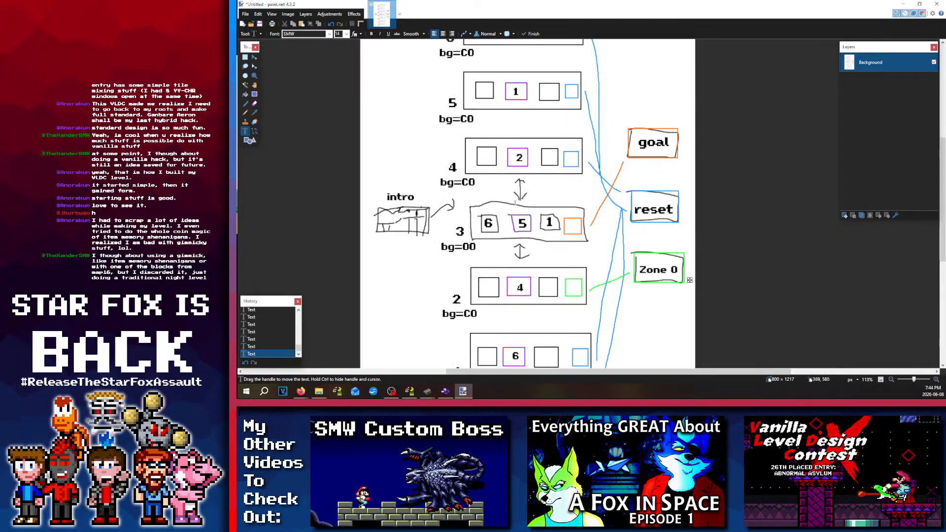
pyautogui.scroll(-3, 510, 251)
pyautogui.scroll(3, 513, 236)
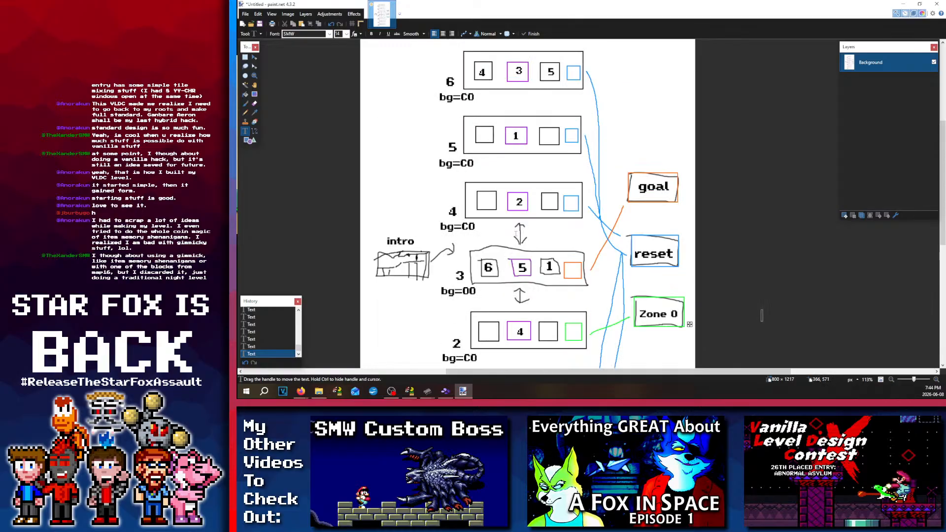
pyautogui.scroll(-4, 521, 231)
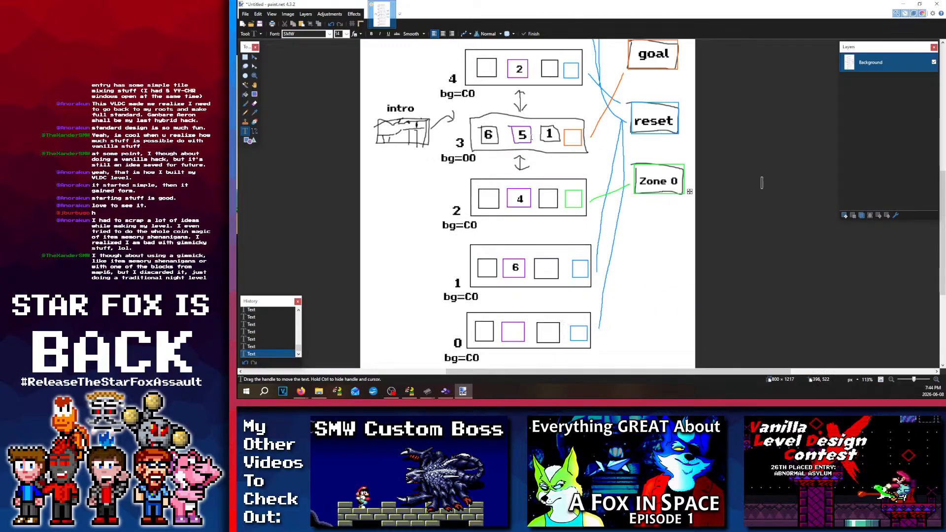
pyautogui.scroll(4, 526, 223)
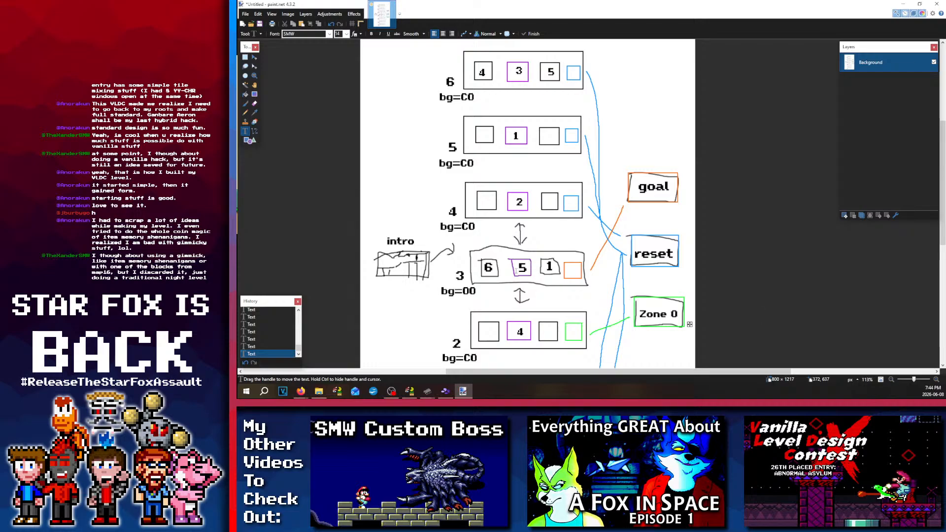
# Step: Review the numbered boxes in zones 6 to 1 alongside their links to goal, reset and Zone 0
pyautogui.scroll(-1, 533, 235)
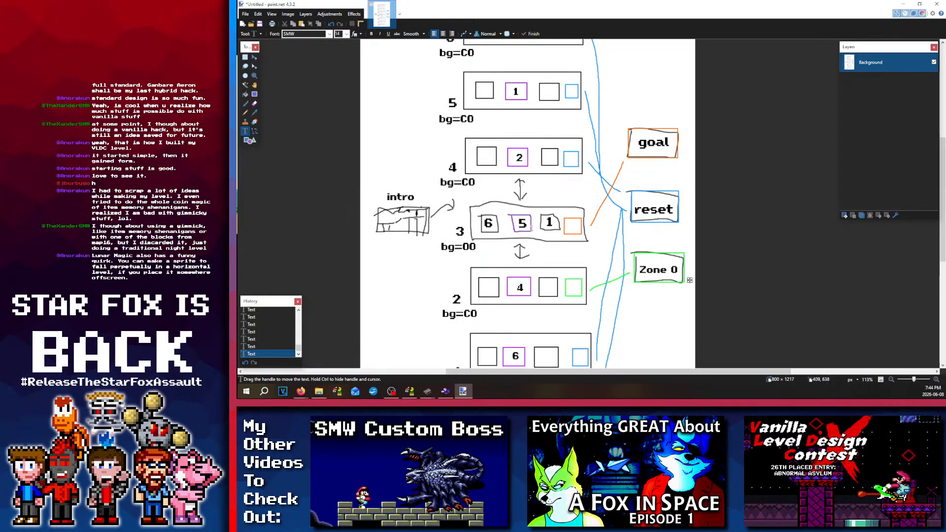
pyautogui.scroll(1, 531, 228)
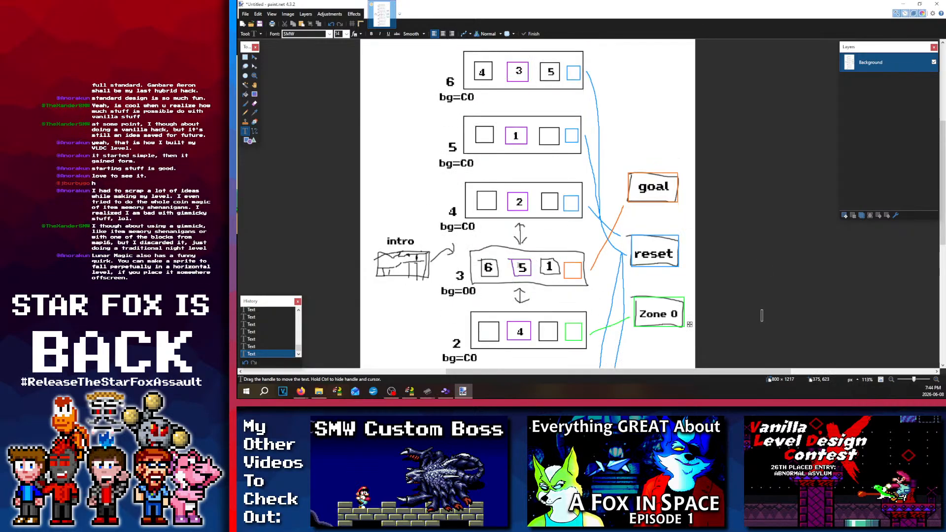
pyautogui.scroll(-1, 571, 243)
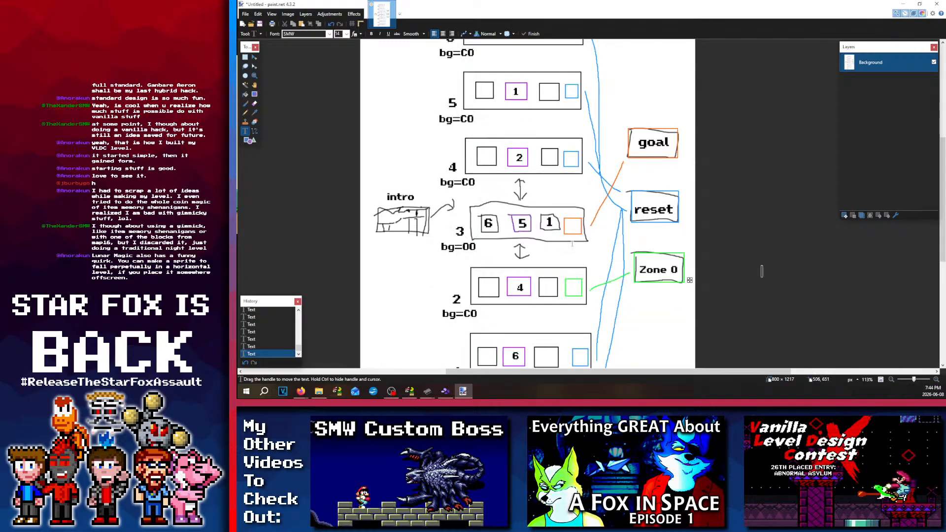
pyautogui.scroll(-1, 571, 243)
pyautogui.scroll(4, 557, 259)
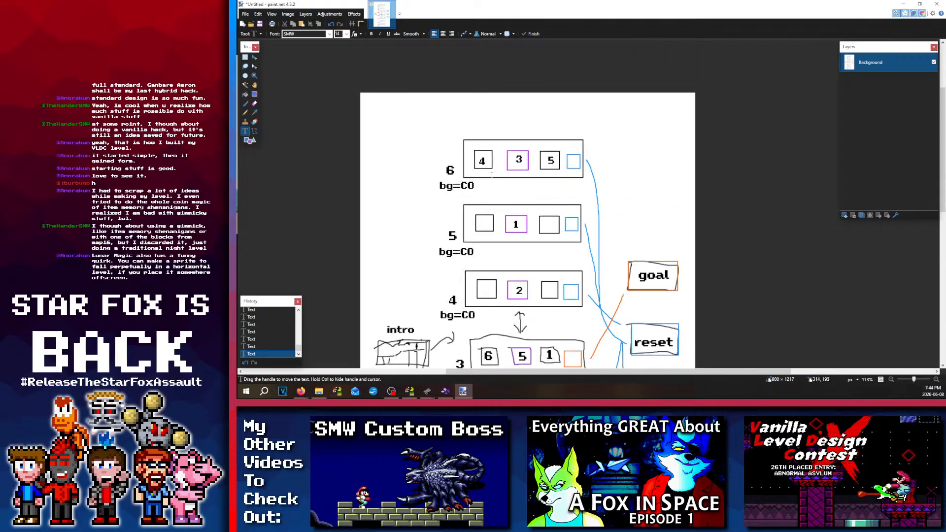
pyautogui.scroll(-3, 510, 161)
pyautogui.scroll(2, 512, 100)
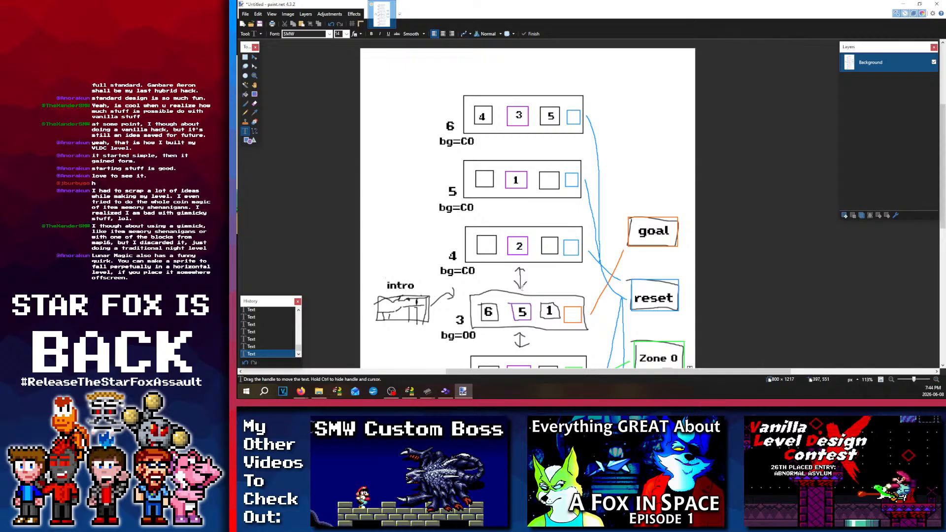
pyautogui.scroll(-4, 510, 307)
pyautogui.scroll(3, 551, 261)
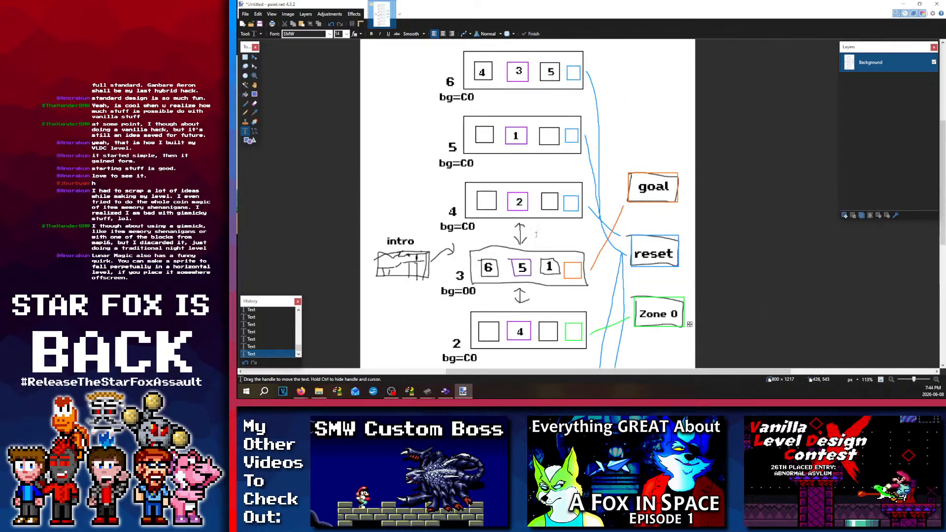
# Step: Cover the 3 in zone 6's purple box with a pasted copy of an empty purple box
pyautogui.click(244, 58)
pyautogui.moveTo(516, 78)
pyautogui.mouseDown()
pyautogui.moveTo(509, 67)
pyautogui.moveTo(525, 64)
pyautogui.mouseUp()
pyautogui.hotkey('ctrl', 'c')
pyautogui.hotkey('ctrl', 'v')
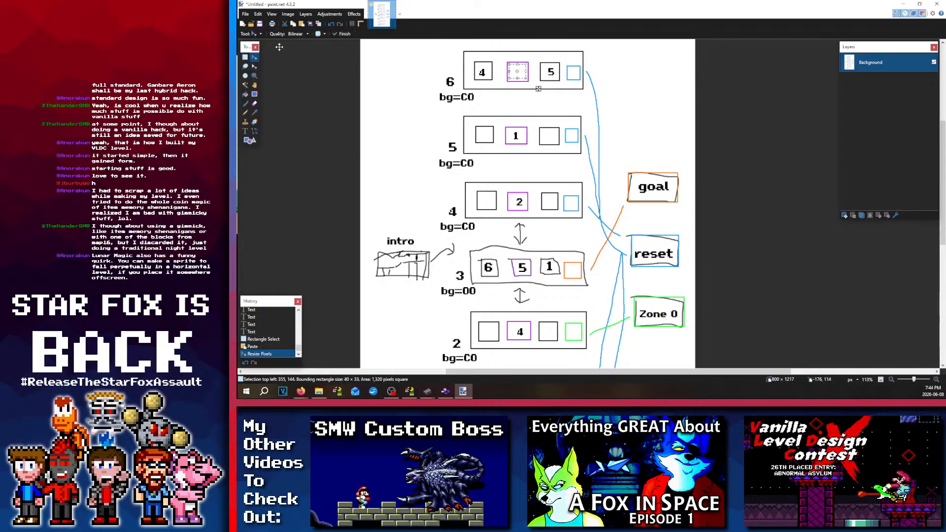
pyautogui.click(246, 58)
pyautogui.click(306, 112)
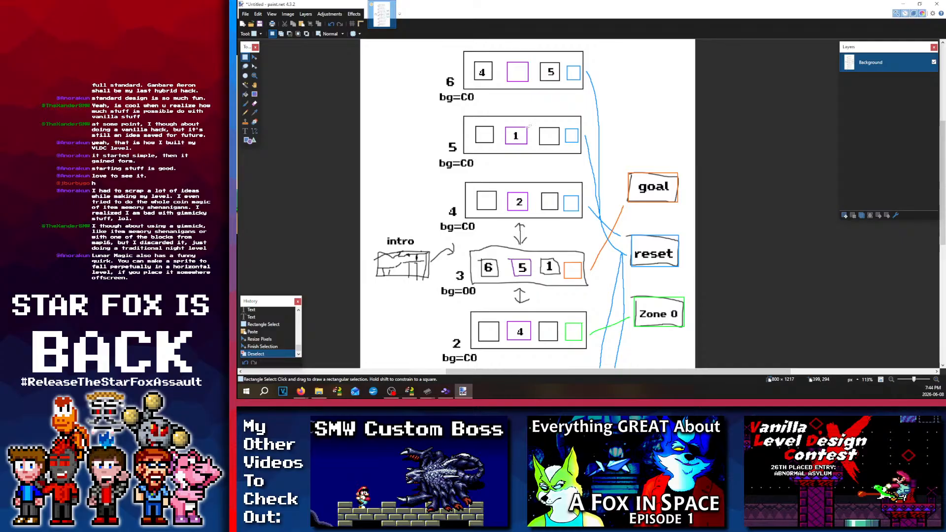
# Step: Paste the empty purple box again and place it over the 2 in zone 4
pyautogui.hotkey('ctrl', 'z')
pyautogui.hotkey('ctrl', 'v')
pyautogui.moveTo(581, 72); pyautogui.dragTo(580, 202)
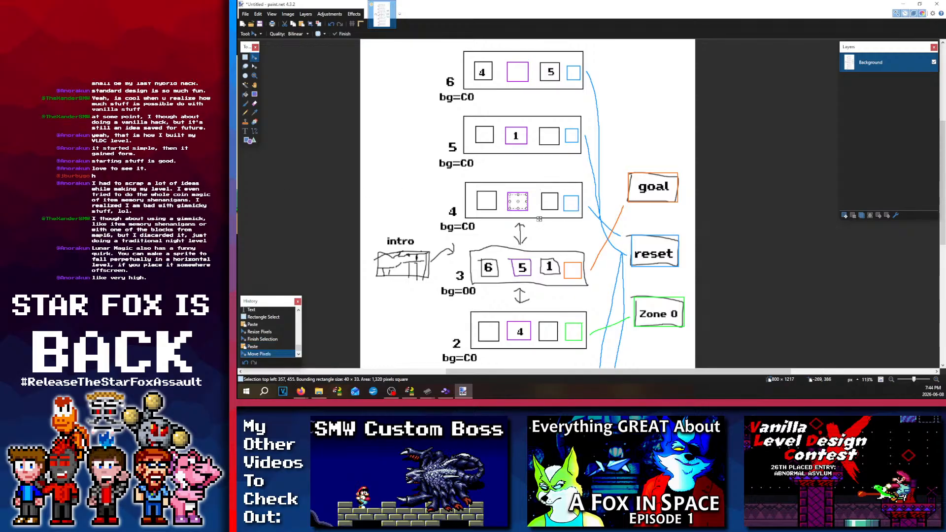
pyautogui.click(245, 57)
pyautogui.click(316, 127)
pyautogui.scroll(-2, 330, 181)
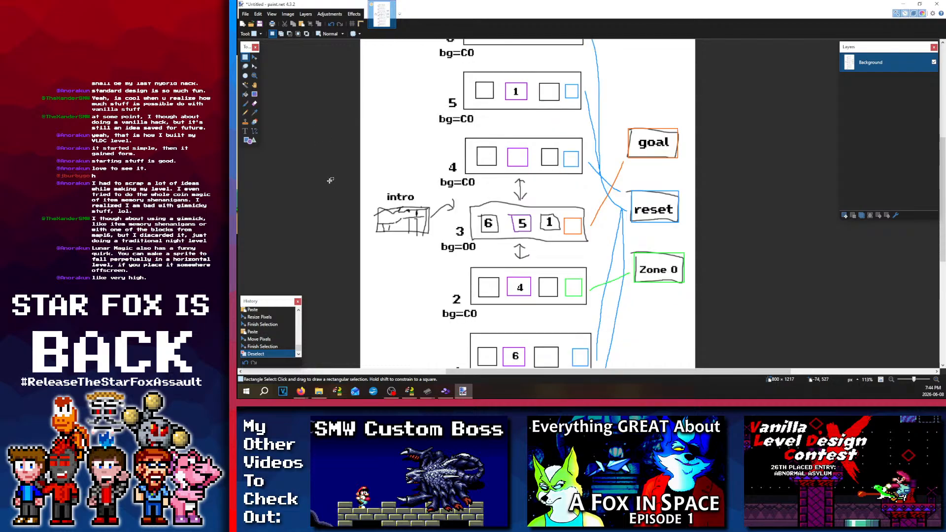
pyautogui.scroll(-2, 330, 180)
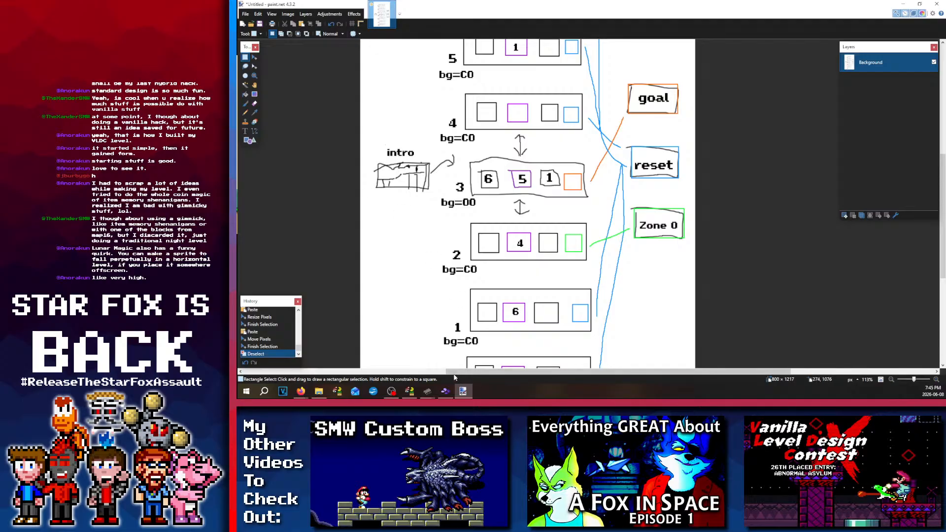
# Step: Switch to Lunar Magic and inspect the sprite header's vertical spawn range options, leaving the header unchanged
pyautogui.click(409, 391)
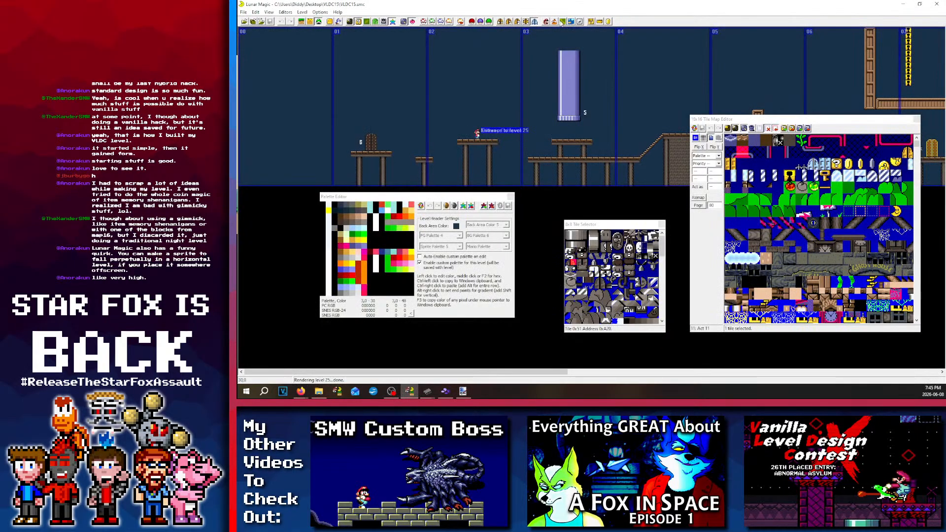
pyautogui.click(545, 21)
pyautogui.click(644, 130)
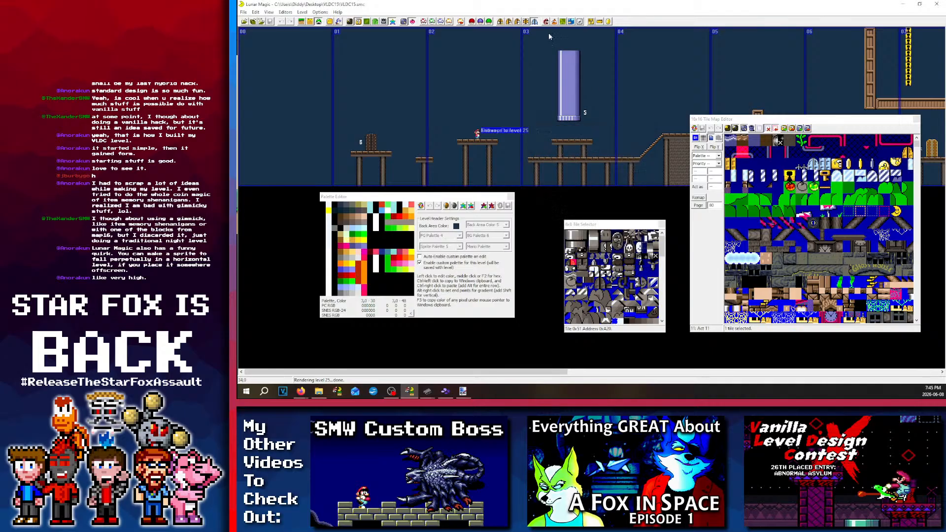
pyautogui.click(554, 21)
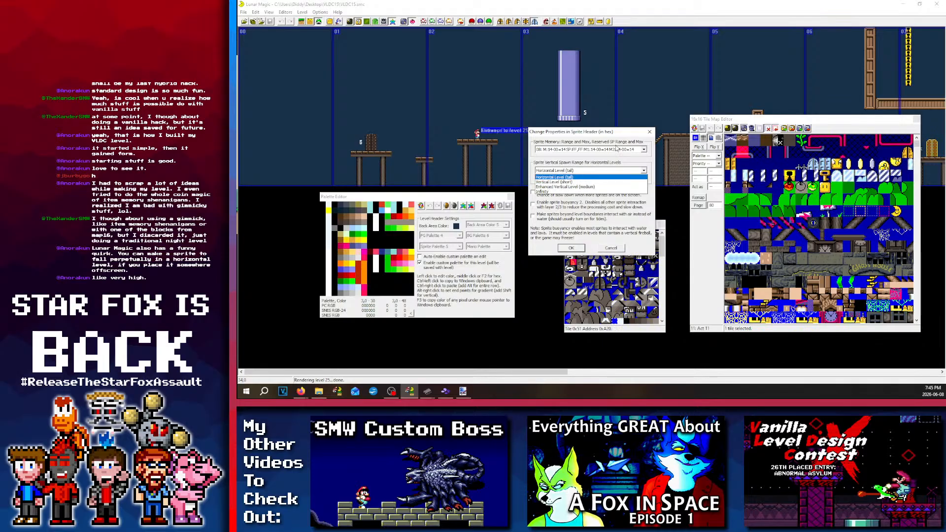
pyautogui.click(567, 177)
pyautogui.click(649, 132)
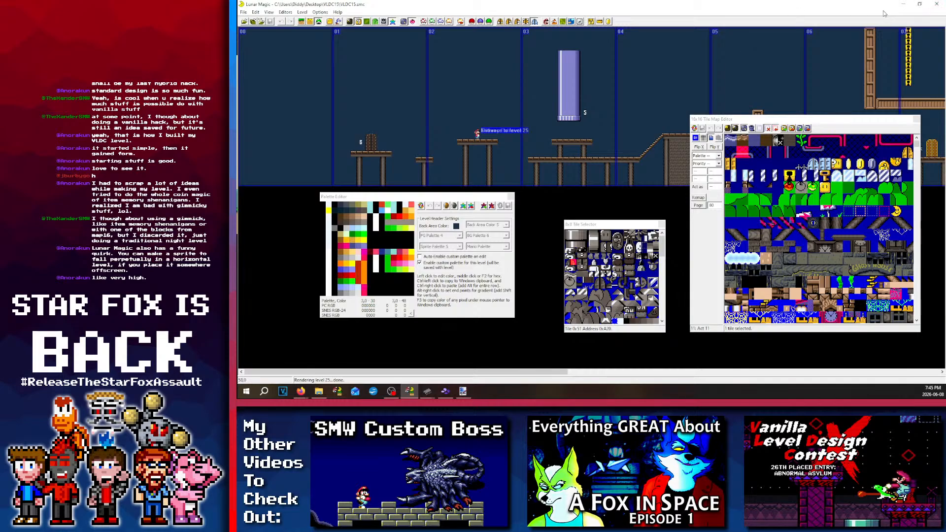
# Step: Return to the zone diagram in paint.net and write 4 in zone 6's purple box
pyautogui.hotkey('alt', 'Tab')
pyautogui.scroll(-1, 522, 244)
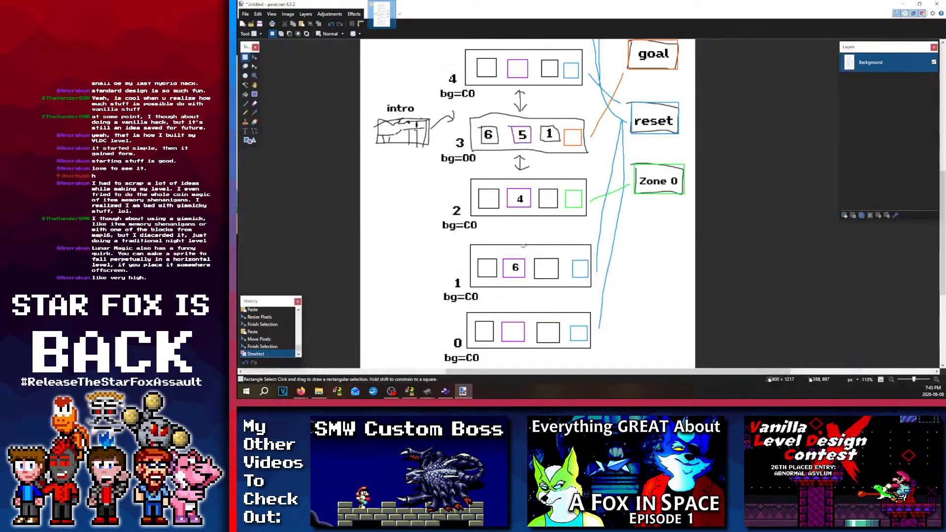
pyautogui.scroll(4, 523, 243)
pyautogui.scroll(-2, 525, 240)
pyautogui.scroll(3, 524, 240)
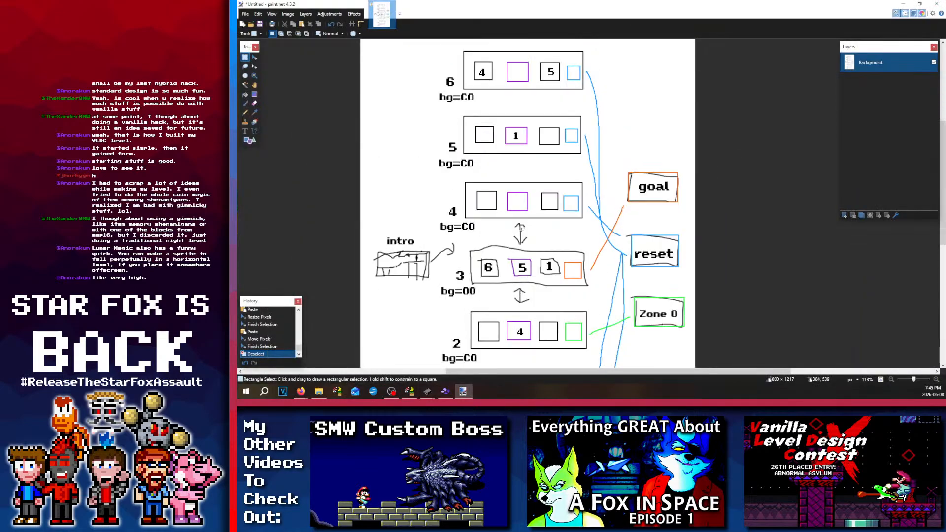
pyautogui.scroll(-4, 522, 217)
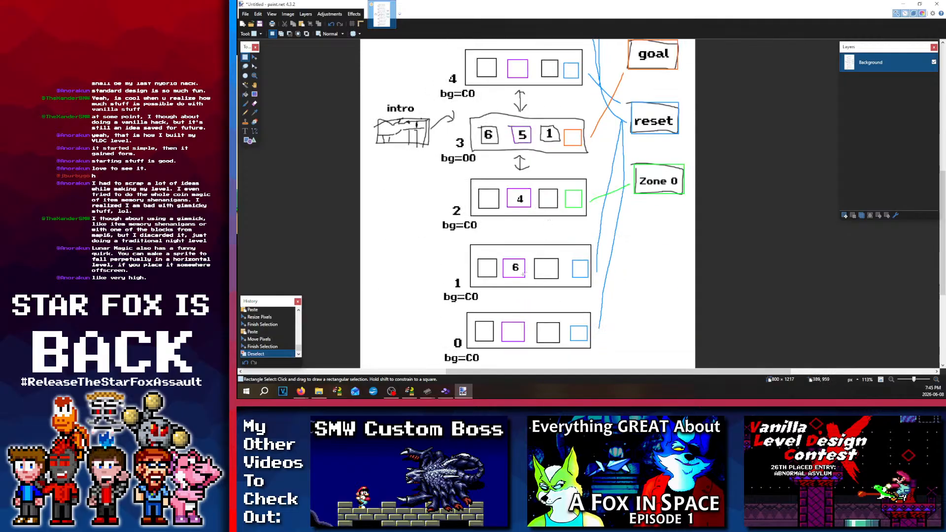
pyautogui.scroll(3, 520, 275)
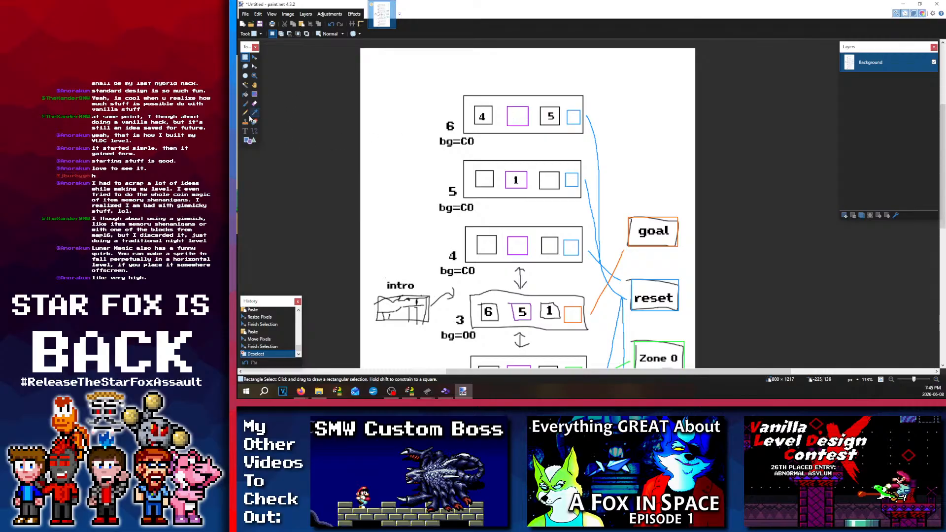
pyautogui.click(244, 131)
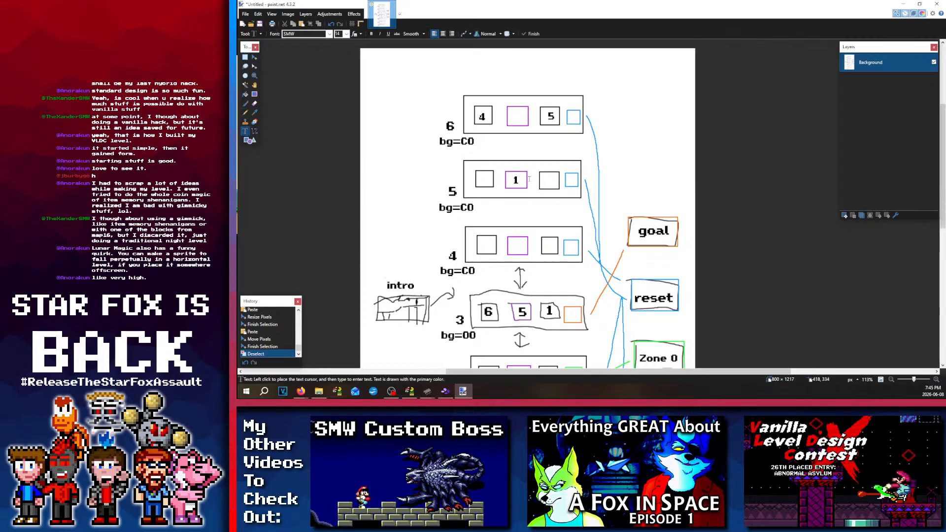
pyautogui.click(513, 117)
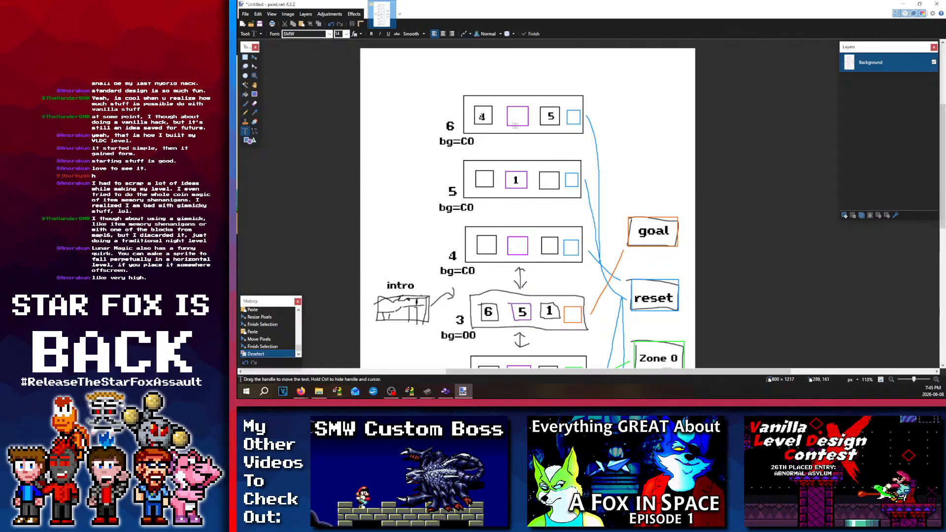
pyautogui.write('4')
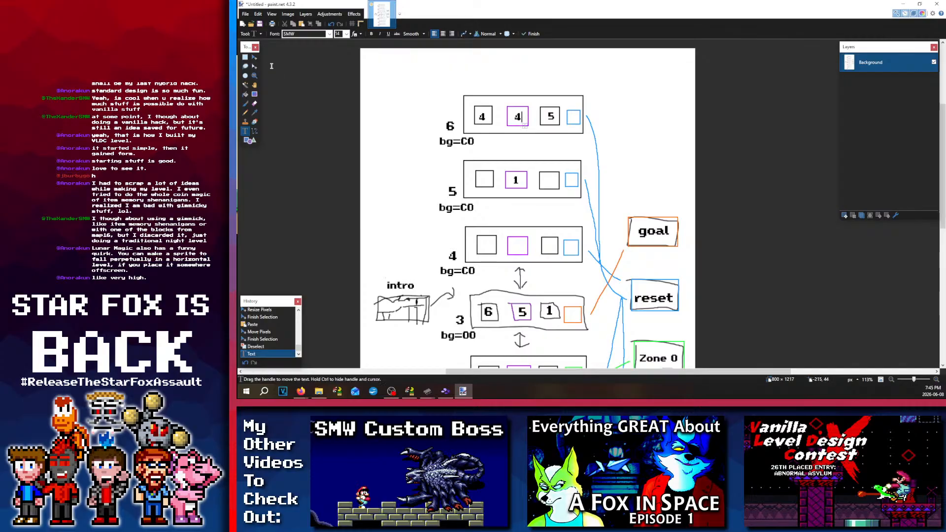
# Step: Erase the 4 from zone 6's first black box, keeping the box outline
pyautogui.click(244, 57)
pyautogui.moveTo(475, 108); pyautogui.dragTo(489, 124)
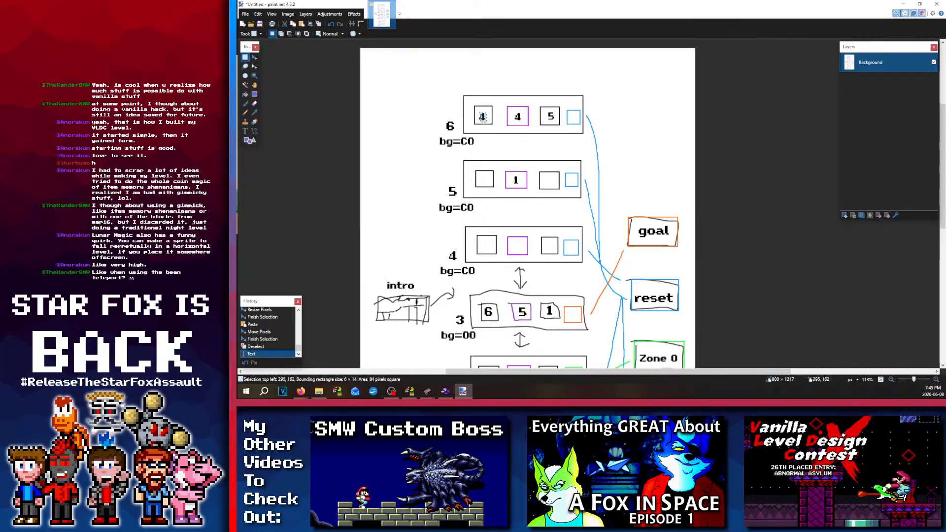
pyautogui.press('BackSpace')
pyautogui.hotkey('ctrl', 'z')
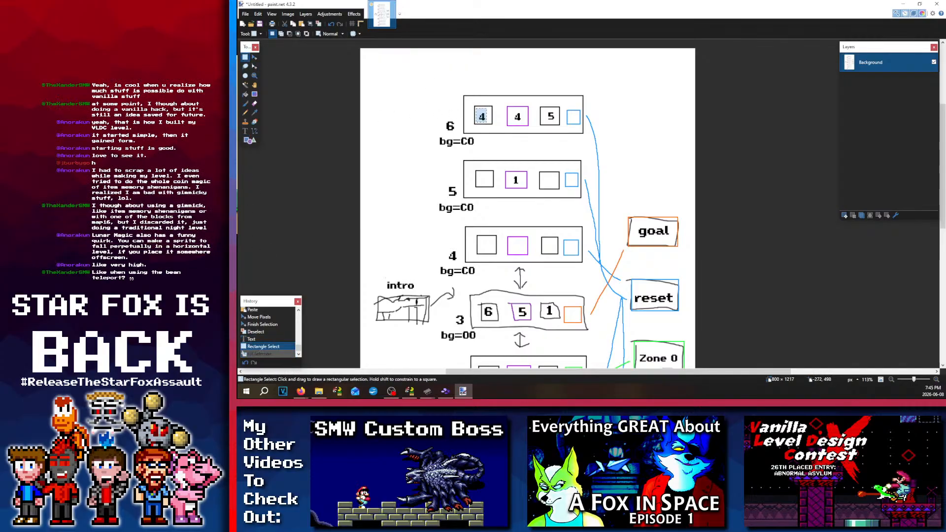
pyautogui.hotkey('shift', 'BackSpace')
pyautogui.click(247, 257)
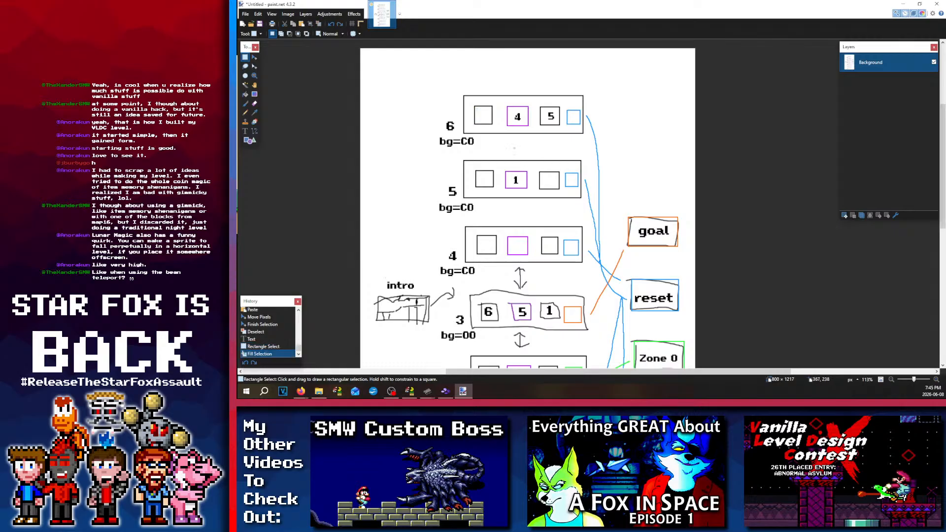
# Step: Erase the 5 from zone 6's second black box and clear the selection
pyautogui.scroll(-1, 378, 186)
pyautogui.scroll(1, 553, 114)
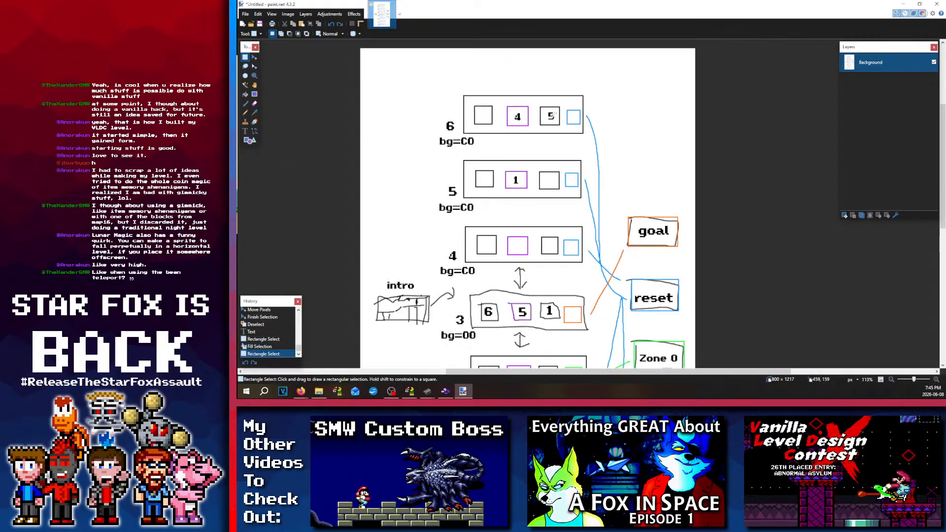
pyautogui.moveTo(560, 108); pyautogui.dragTo(543, 122)
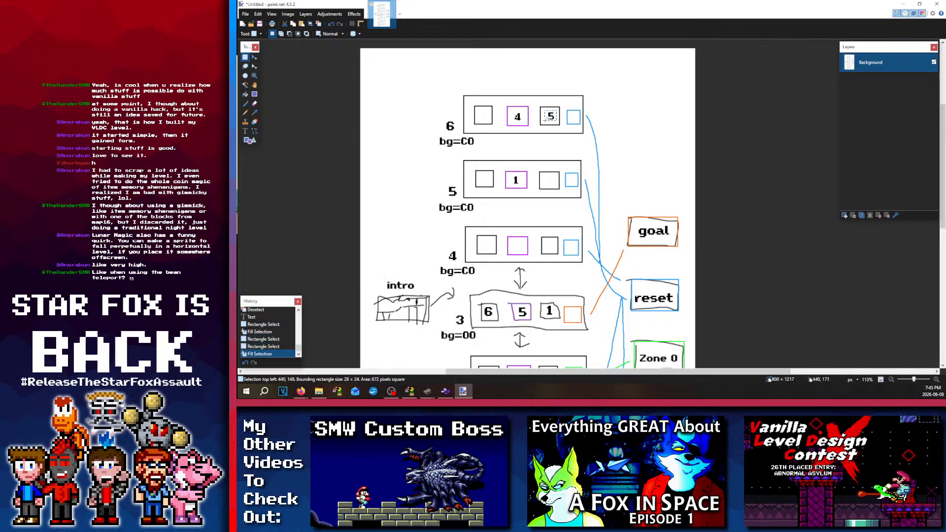
pyautogui.hotkey('shift', 'BackSpace')
pyautogui.click(604, 116)
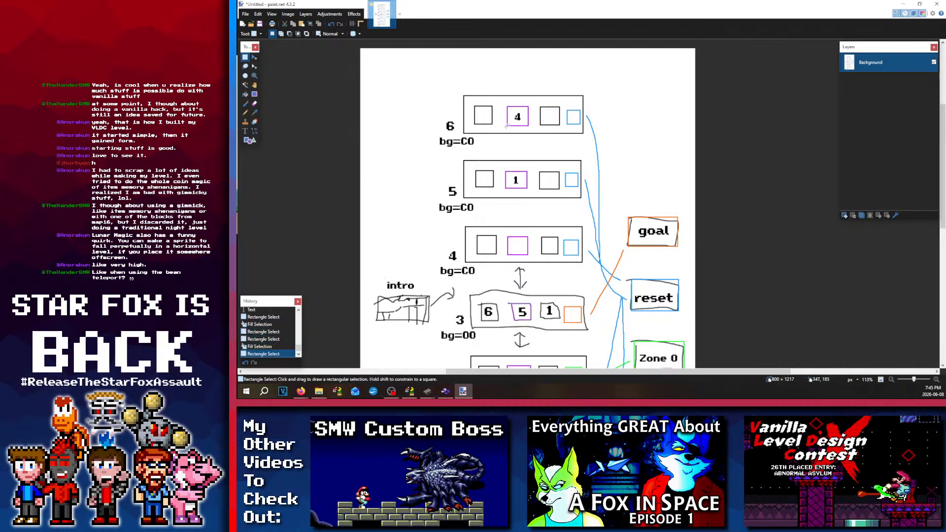
# Step: Erase the 4 from zone 2's purple box, keeping the box outline
pyautogui.scroll(-4, 507, 126)
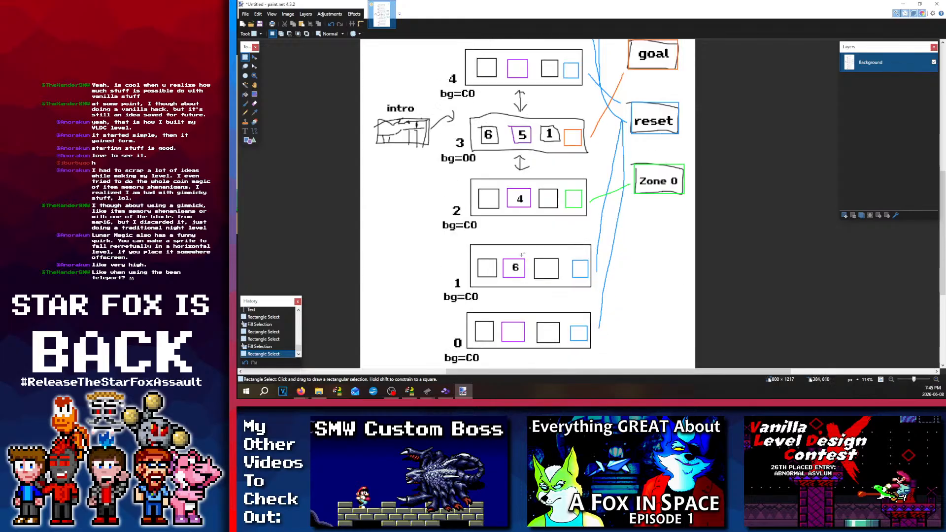
pyautogui.scroll(3, 522, 254)
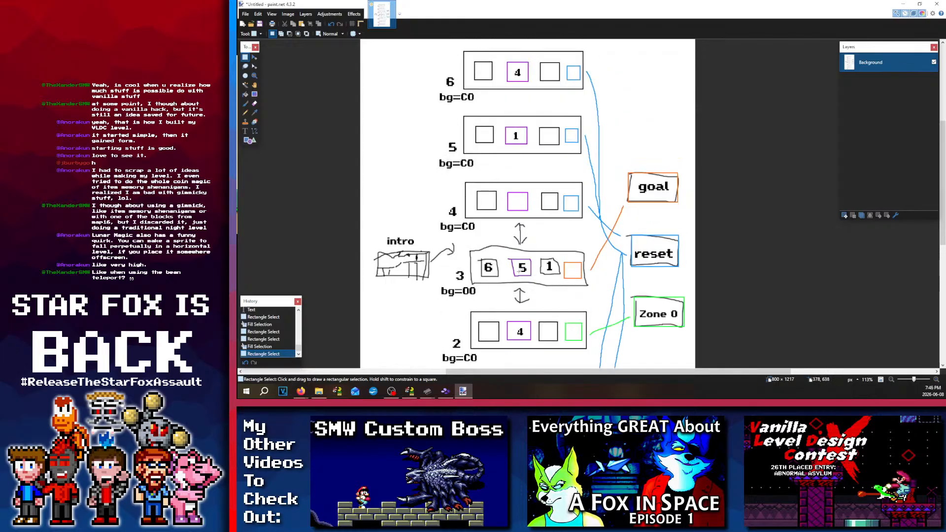
pyautogui.scroll(-2, 555, 279)
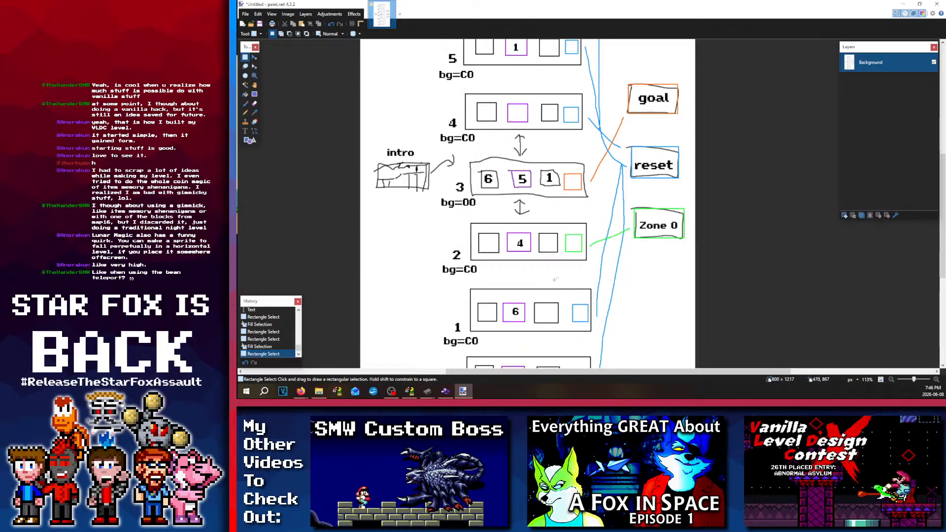
pyautogui.scroll(2, 559, 293)
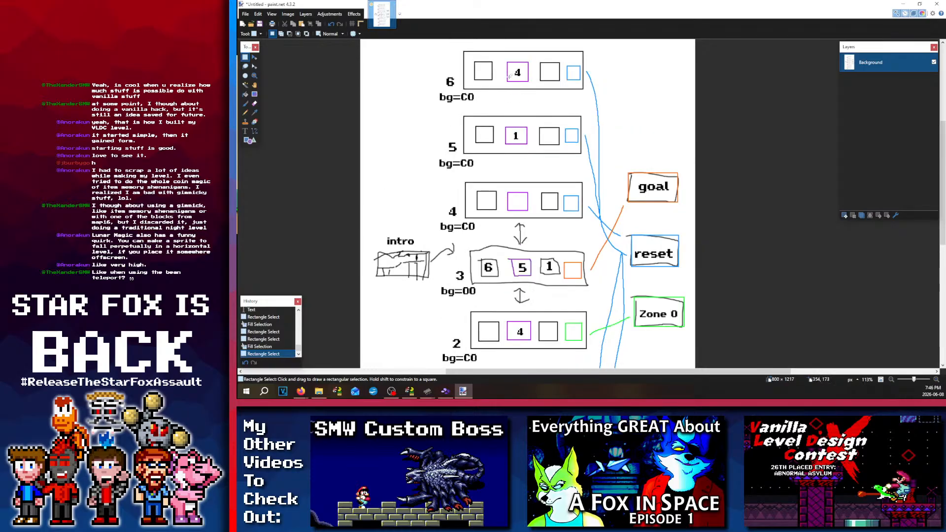
pyautogui.scroll(-1, 512, 182)
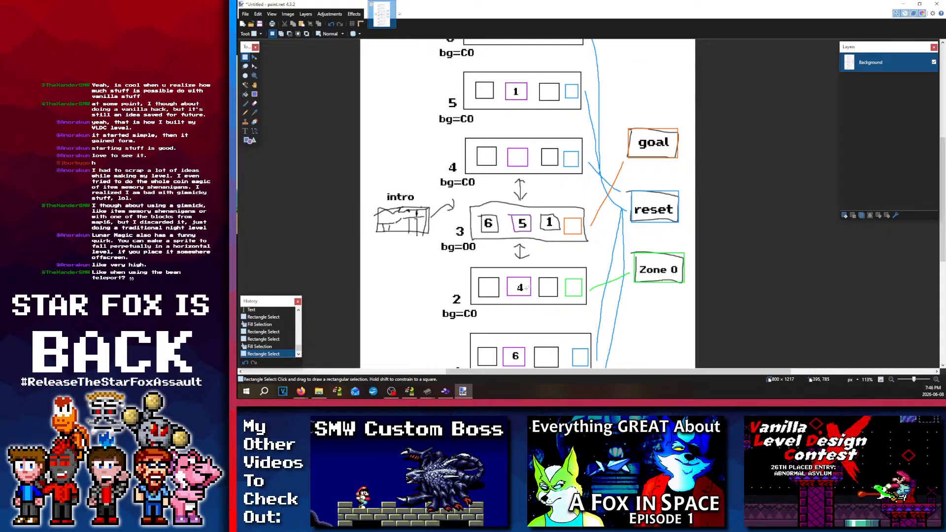
pyautogui.moveTo(526, 292); pyautogui.dragTo(514, 281)
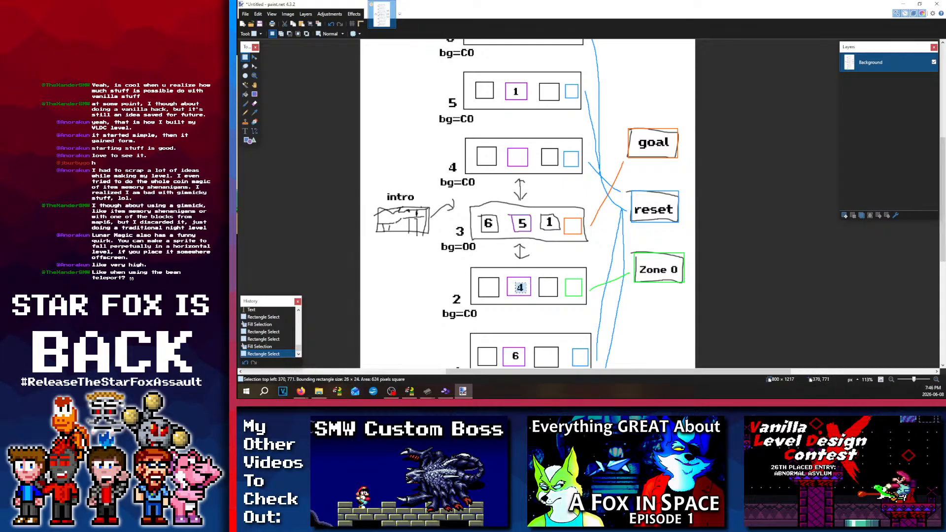
pyautogui.press('BackSpace')
pyautogui.scroll(2, 514, 282)
pyautogui.scroll(-1, 517, 277)
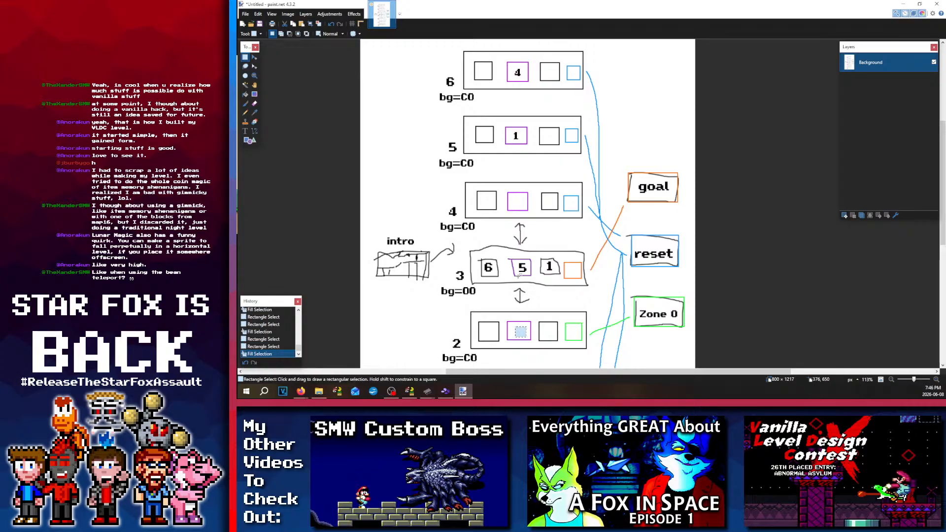
# Step: Write 2 in zone 4's purple box and 3 in zone 2's purple box
pyautogui.click(533, 291)
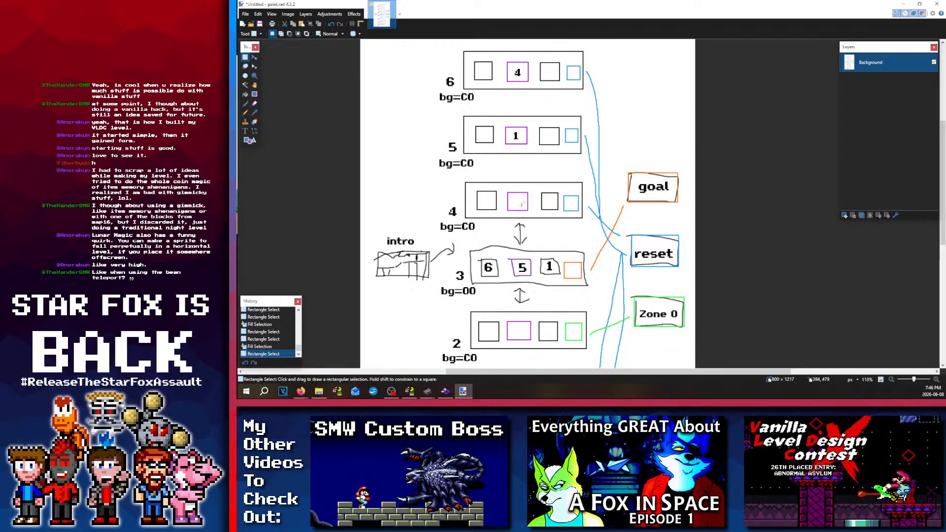
pyautogui.click(245, 131)
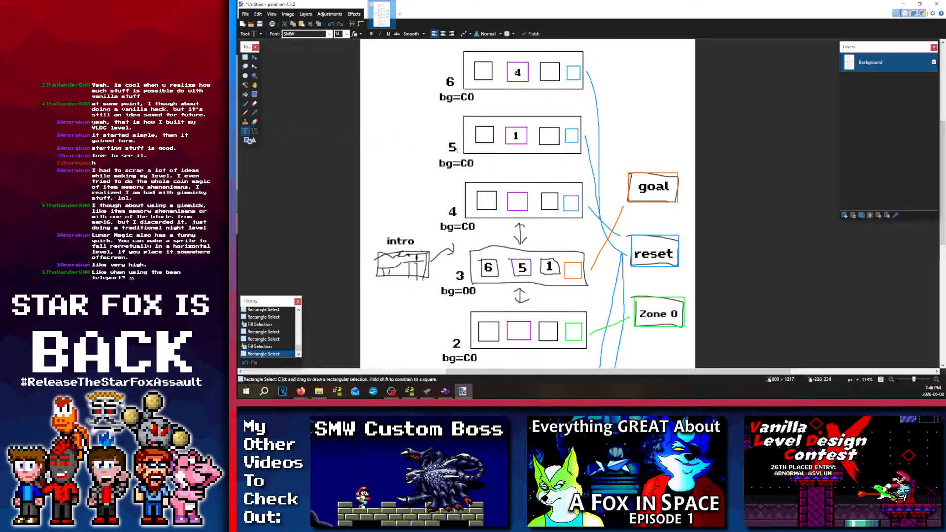
pyautogui.click(519, 201)
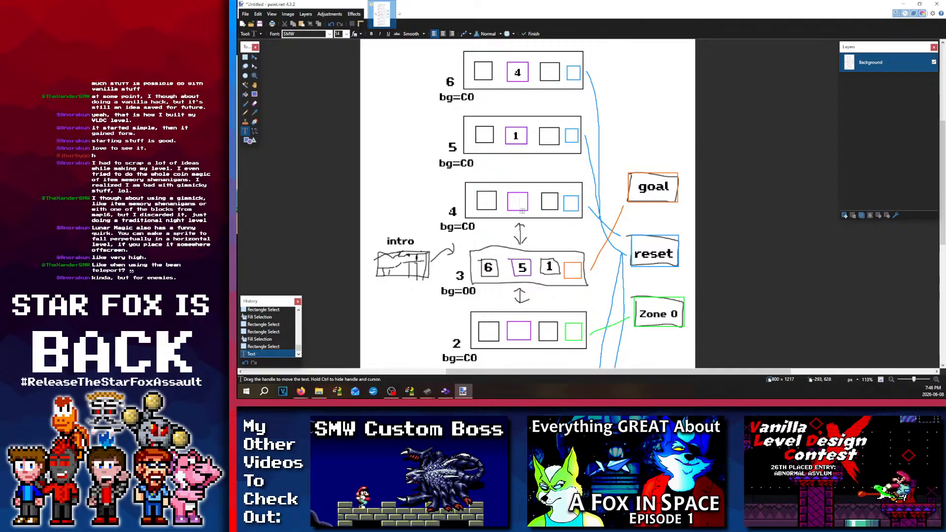
pyautogui.write('2')
pyautogui.click(515, 330)
pyautogui.write('3')
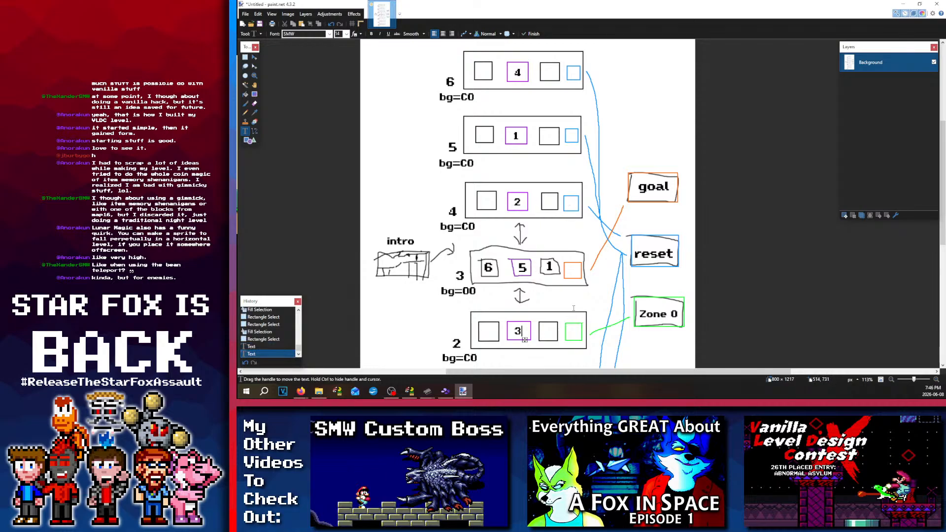
pyautogui.click(245, 57)
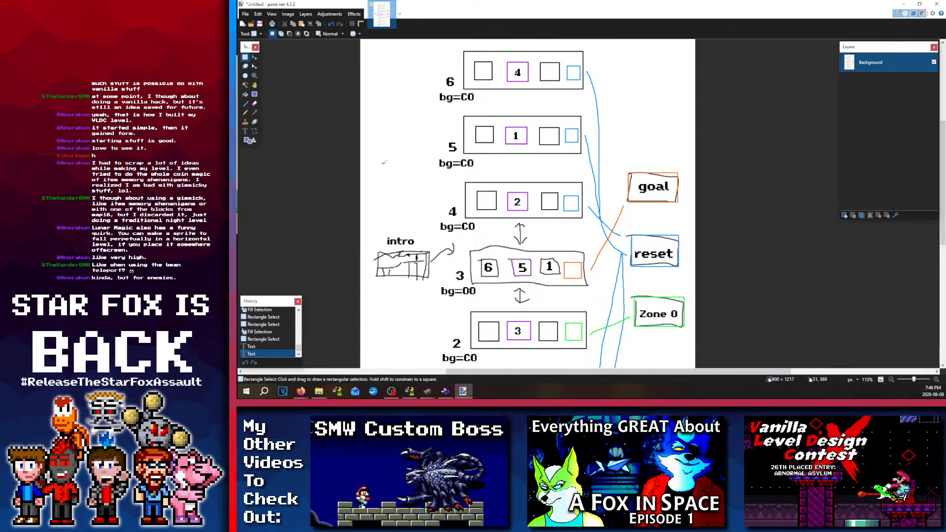
# Step: Examine the purple-box destination numbers across the whole diagram, from zone 6 down to zone 0
pyautogui.scroll(-3, 383, 162)
pyautogui.scroll(2, 468, 222)
pyautogui.scroll(1, 523, 272)
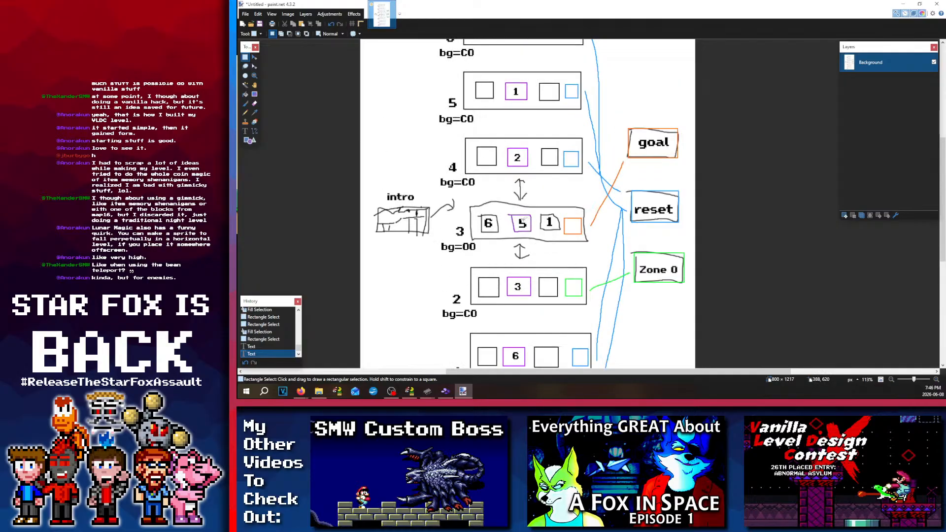
pyautogui.scroll(2, 523, 219)
pyautogui.scroll(-3, 517, 207)
pyautogui.scroll(2, 513, 186)
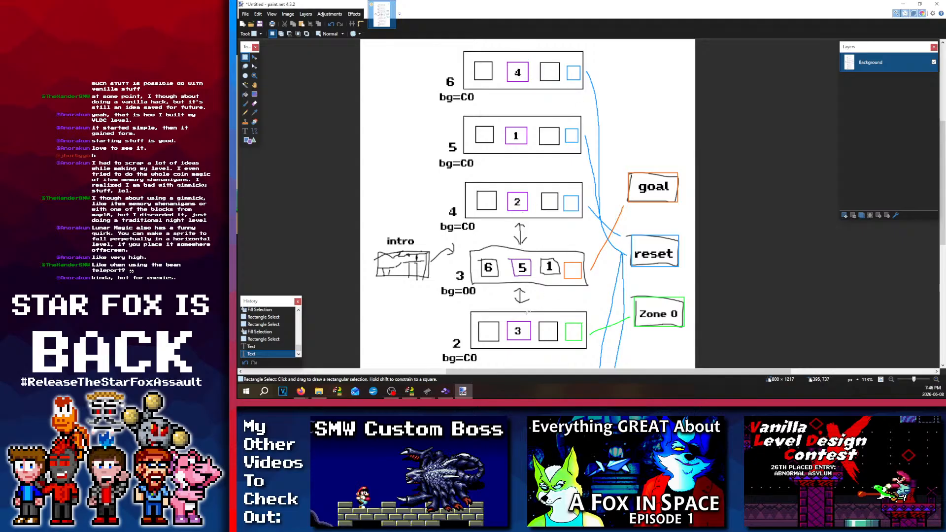
pyautogui.scroll(-4, 515, 151)
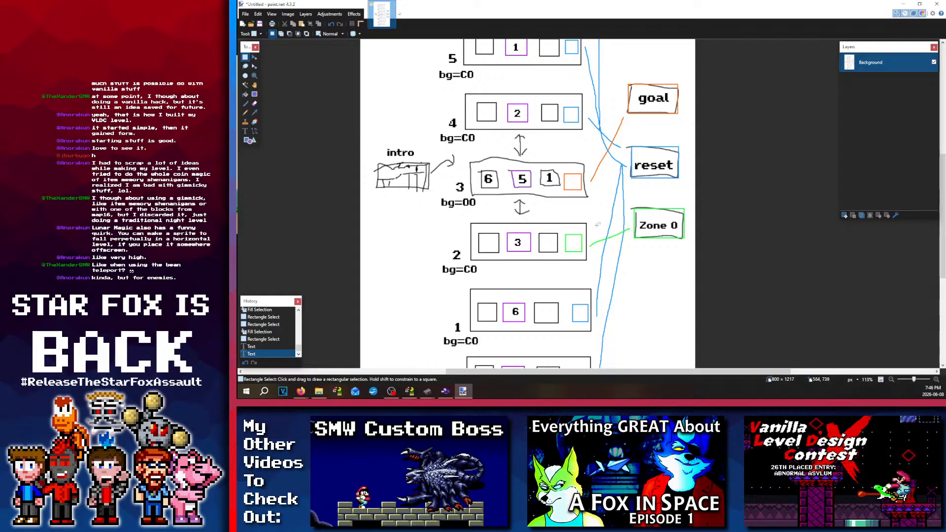
pyautogui.scroll(6, 580, 196)
pyautogui.scroll(-3, 580, 195)
pyautogui.scroll(4, 567, 198)
pyautogui.scroll(-5, 547, 203)
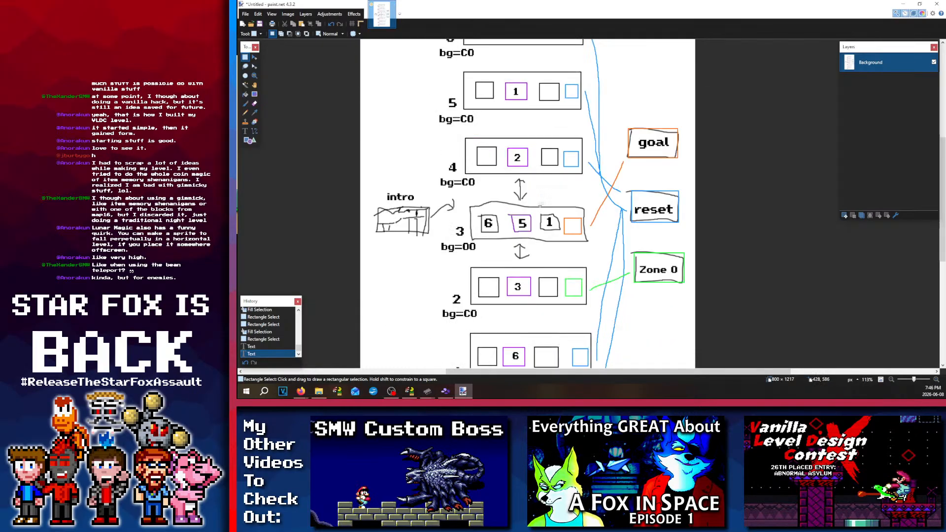
pyautogui.scroll(3, 540, 204)
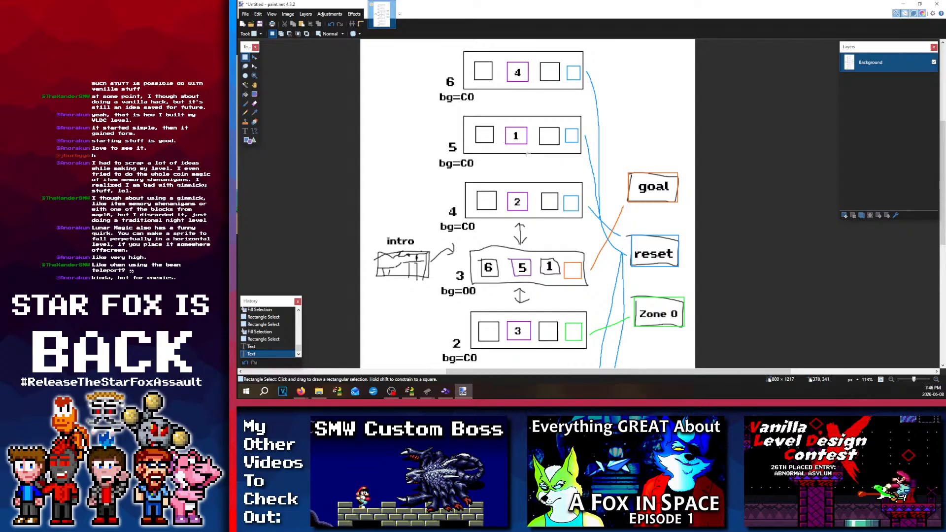
pyautogui.scroll(-3, 527, 154)
pyautogui.scroll(5, 550, 168)
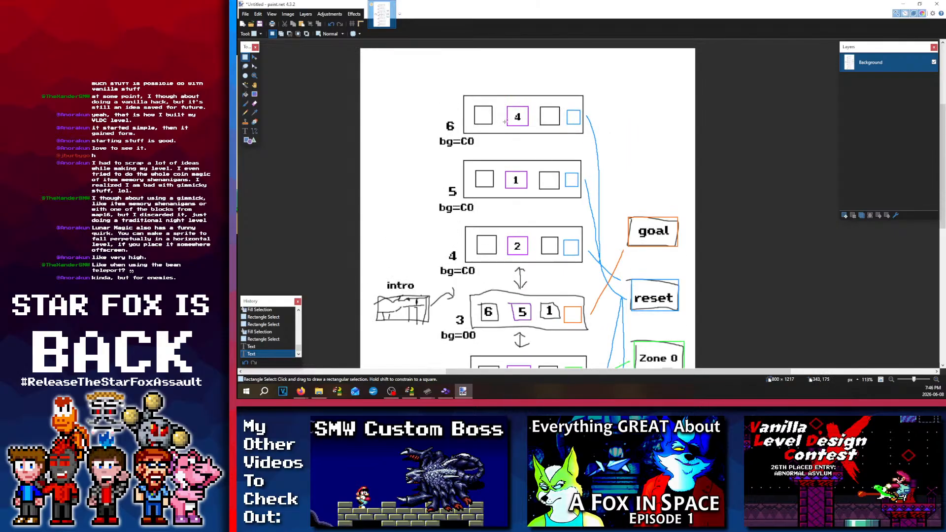
pyautogui.scroll(-3, 523, 128)
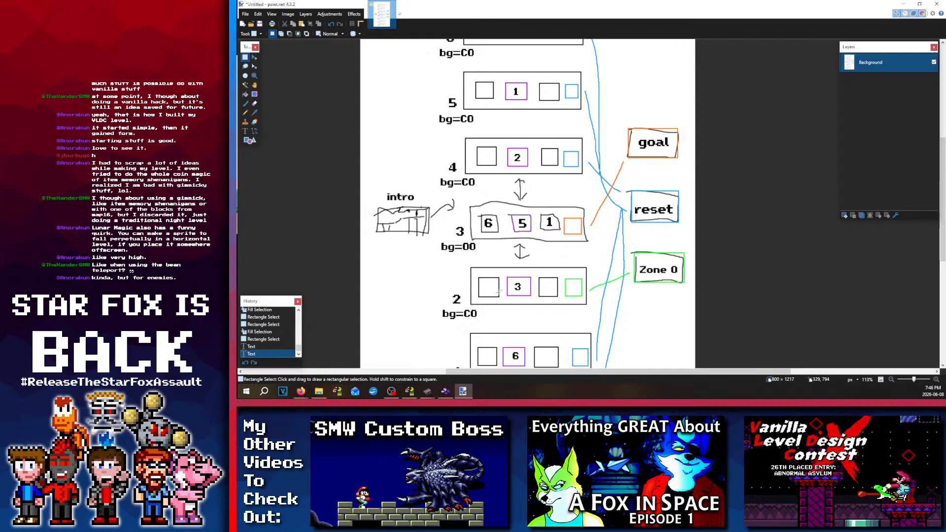
pyautogui.keyDown('ctrl'); pyautogui.scroll(-3, 525, 219); pyautogui.keyUp('ctrl')
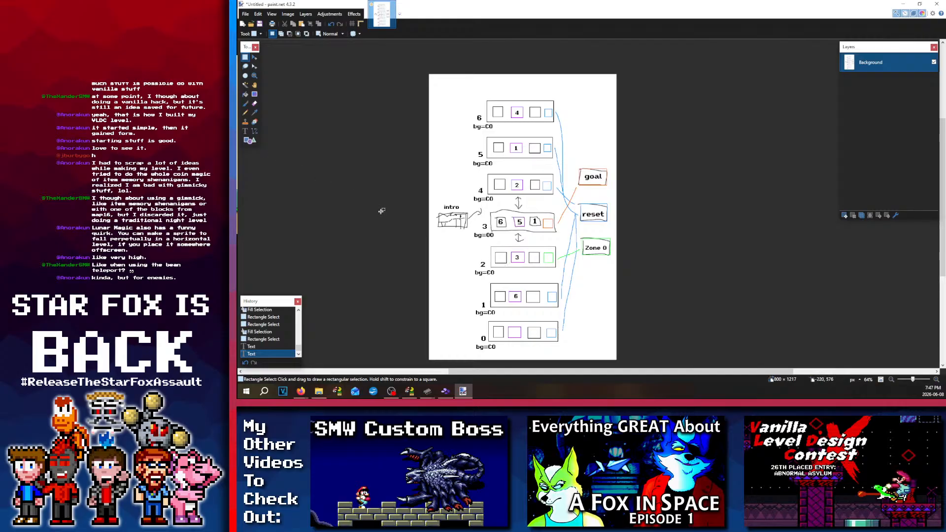
# Step: Write 5 in zone 0's purple box and nudge the number to the box's centre
pyautogui.keyDown('ctrl'); pyautogui.scroll(3, 403, 270); pyautogui.keyUp('ctrl')
pyautogui.scroll(-2, 404, 271)
pyautogui.keyDown('ctrl'); pyautogui.scroll(2, 578, 259); pyautogui.keyUp('ctrl')
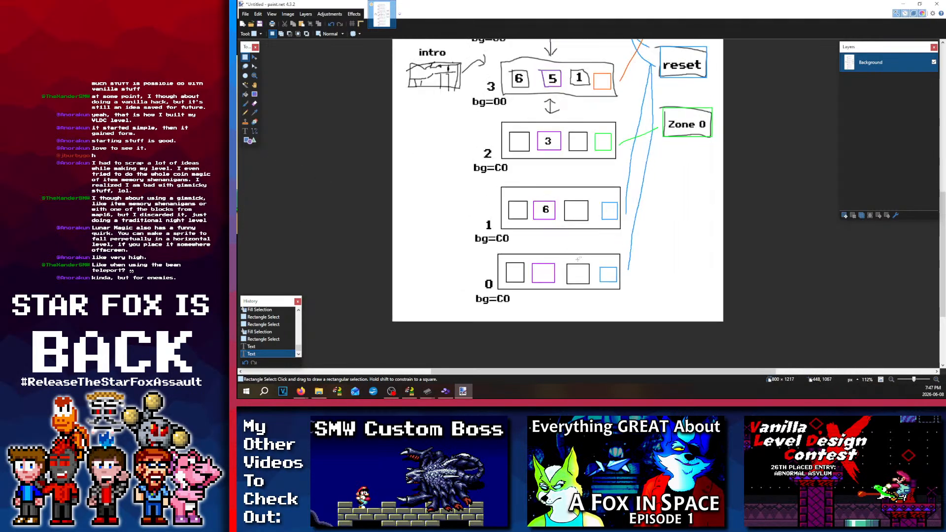
pyautogui.scroll(2, 427, 207)
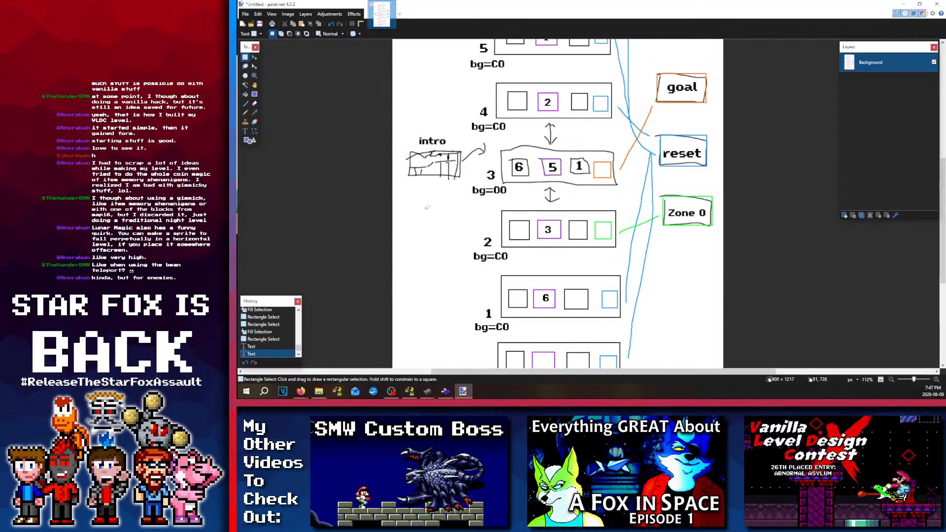
pyautogui.scroll(2, 426, 207)
pyautogui.scroll(-4, 427, 208)
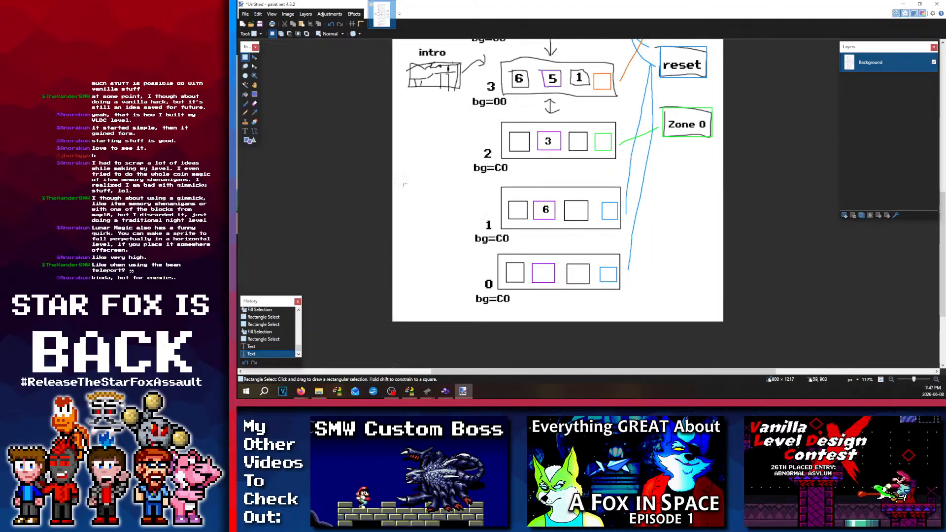
pyautogui.click(245, 131)
pyautogui.click(538, 268)
pyautogui.write('5')
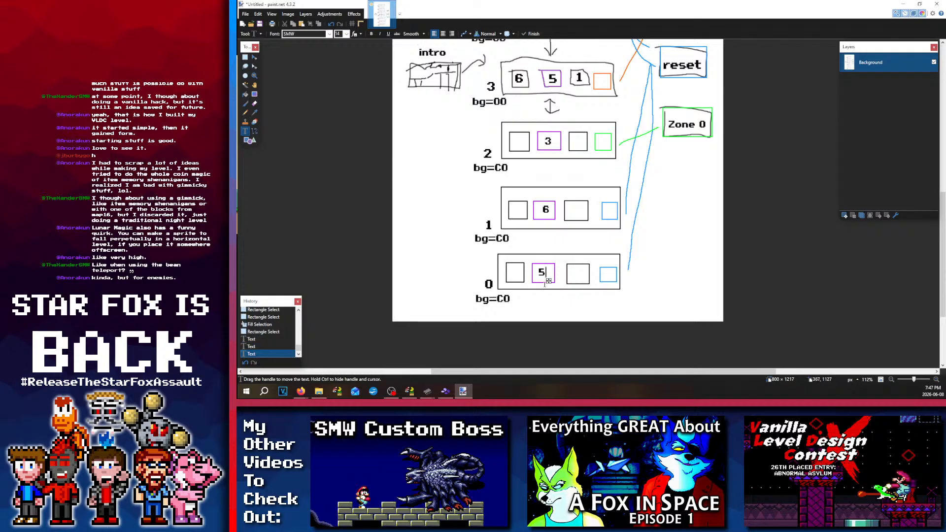
pyautogui.moveTo(548, 280); pyautogui.dragTo(551, 281)
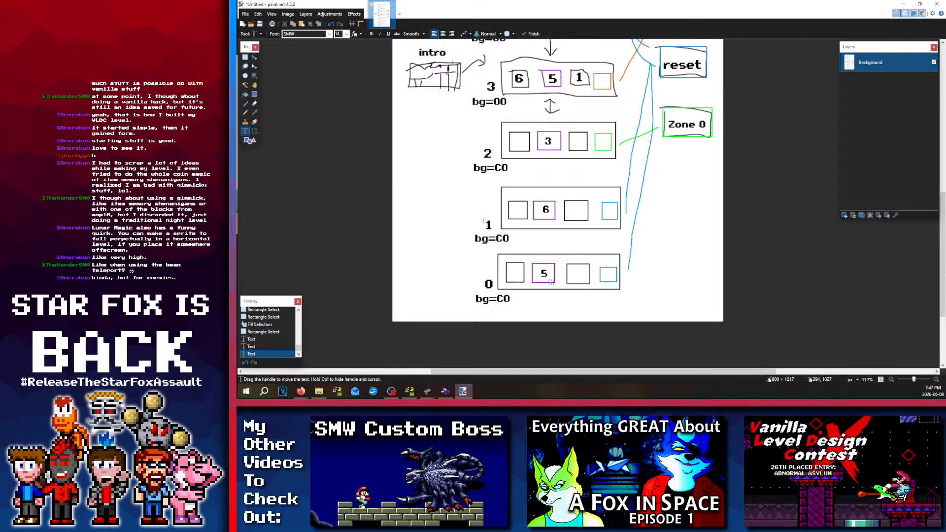
pyautogui.click(245, 57)
# Step: Trace the purple-box route between the zones, starting from the destinations in zone 3
pyautogui.scroll(3, 434, 199)
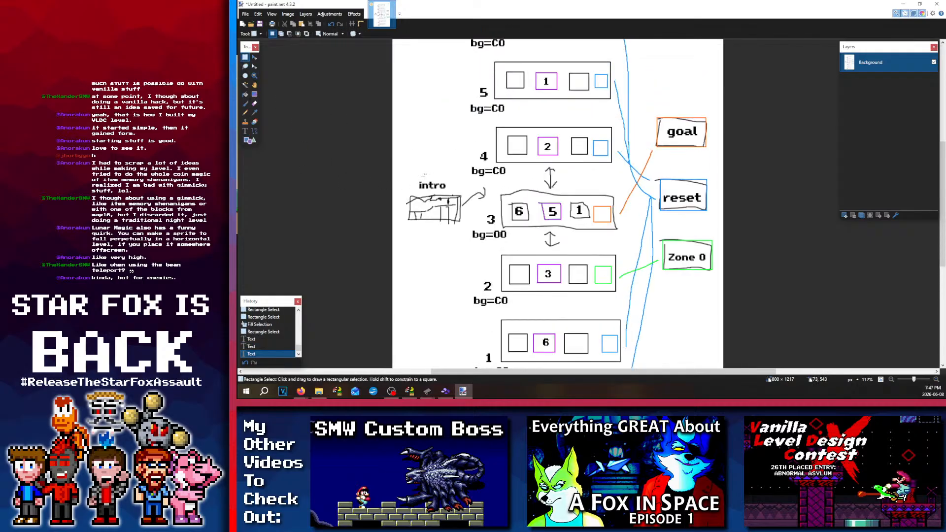
pyautogui.scroll(3, 422, 176)
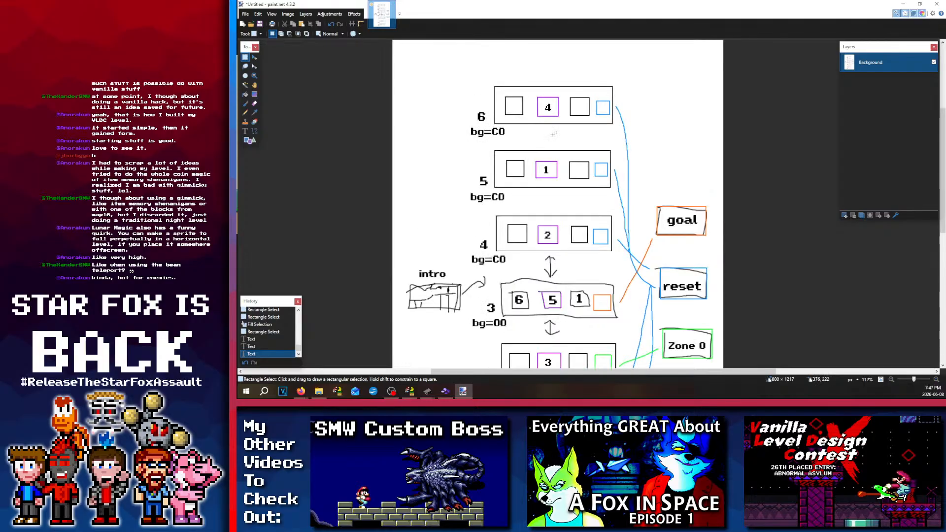
pyautogui.scroll(-3, 553, 134)
pyautogui.scroll(3, 559, 158)
pyautogui.scroll(-3, 536, 150)
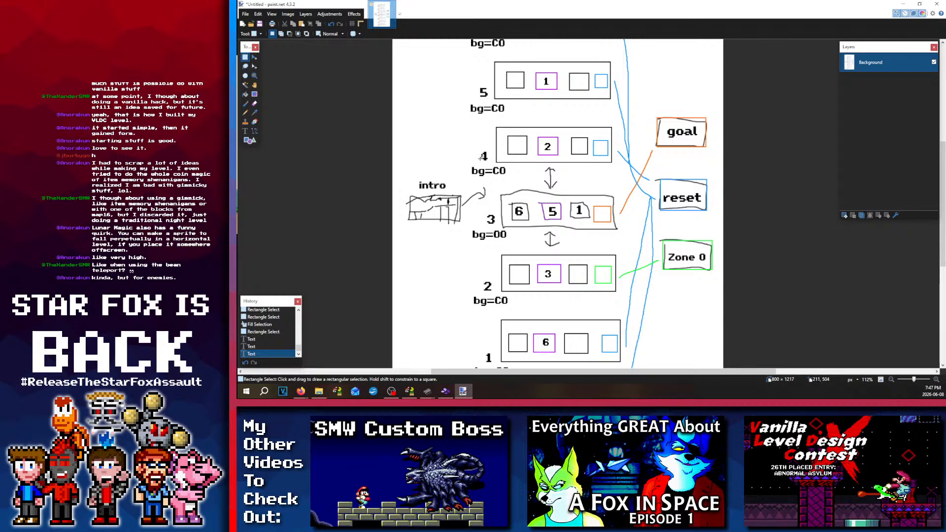
pyautogui.scroll(2, 550, 121)
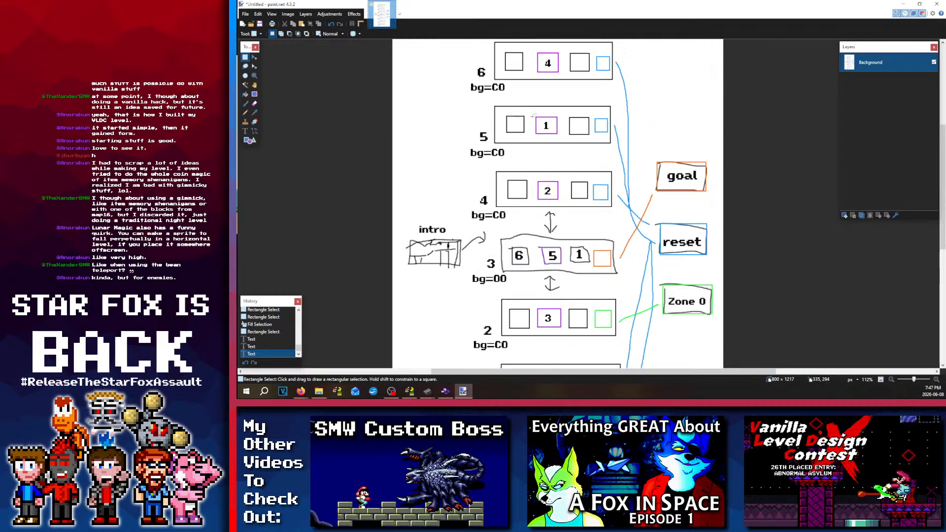
pyautogui.scroll(-2, 548, 202)
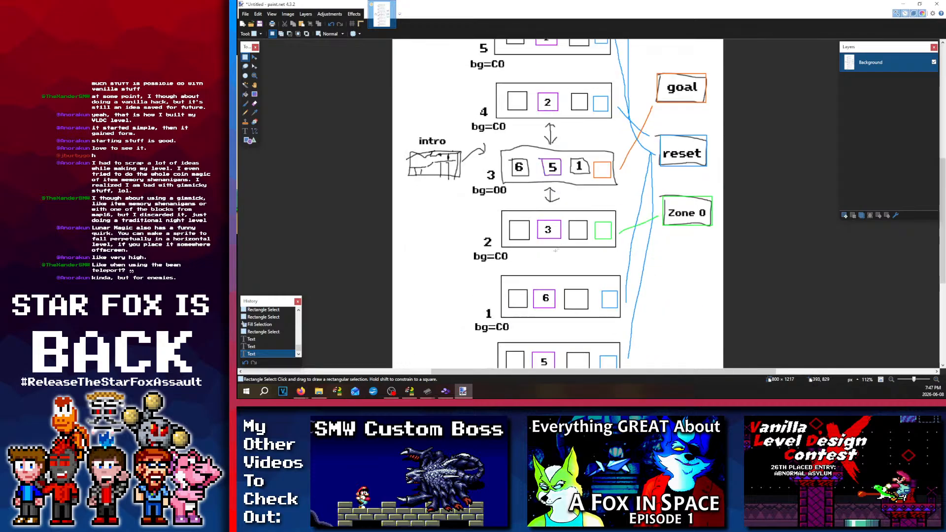
pyautogui.scroll(3, 551, 292)
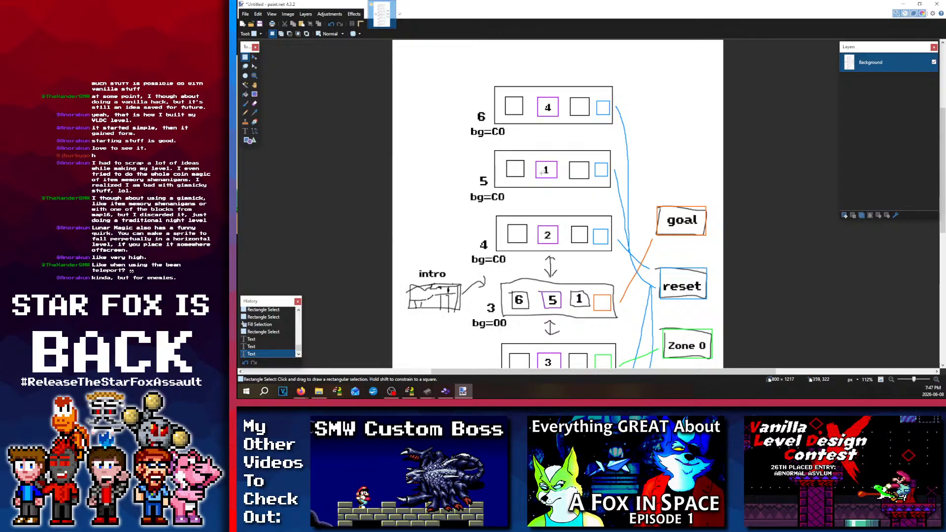
# Step: Draw a small black symbol beside the 1 in zone 5's purple box with the Paintbrush
pyautogui.click(245, 131)
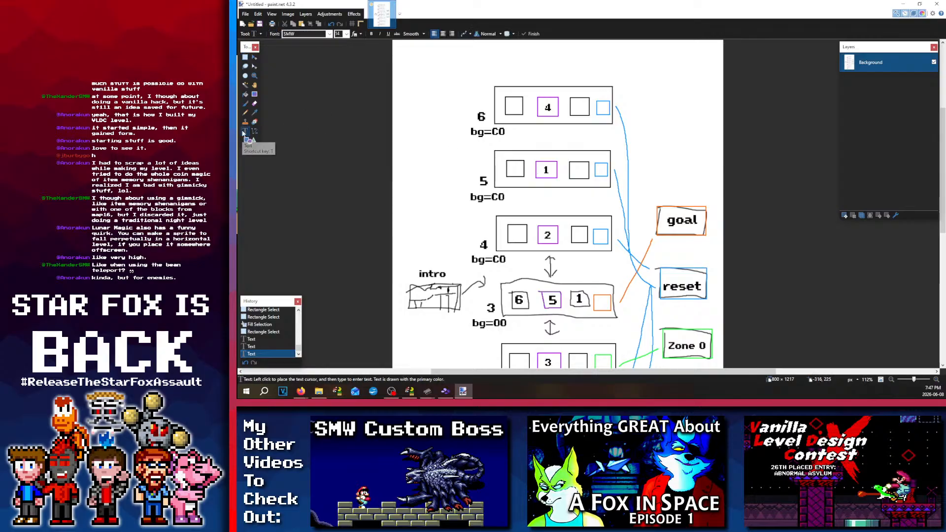
pyautogui.click(245, 104)
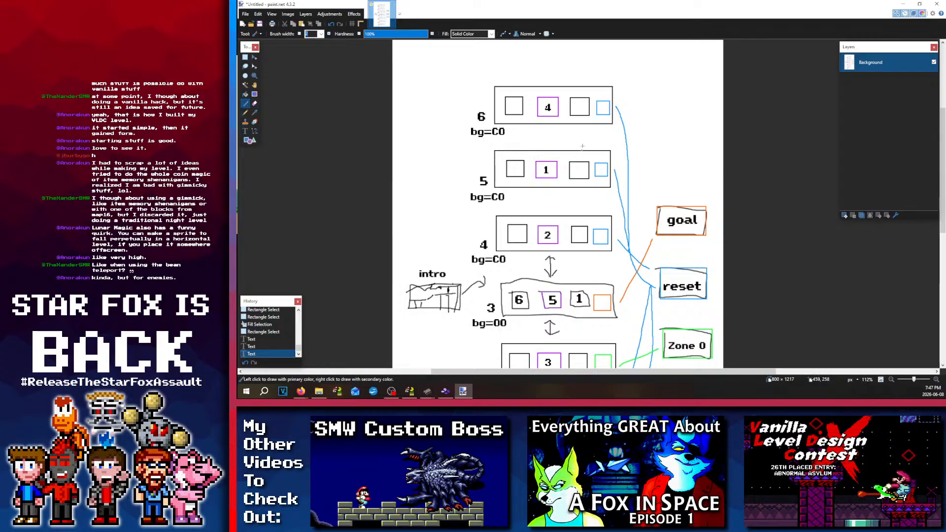
pyautogui.keyDown('ctrl'); pyautogui.scroll(4, 542, 173); pyautogui.keyUp('ctrl')
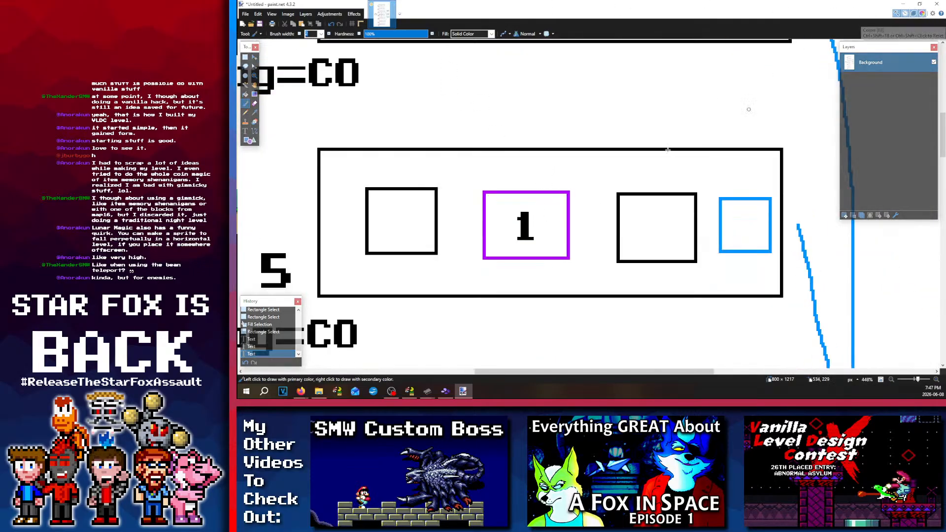
pyautogui.moveTo(239, 279); pyautogui.dragTo(284, 277)
pyautogui.moveTo(540, 208)
pyautogui.mouseDown()
pyautogui.moveTo(555, 211)
pyautogui.moveTo(554, 199)
pyautogui.moveTo(542, 201)
pyautogui.moveTo(549, 228)
pyautogui.moveTo(556, 221)
pyautogui.mouseUp()
pyautogui.keyDown('ctrl'); pyautogui.scroll(-5, 503, 289); pyautogui.keyUp('ctrl')
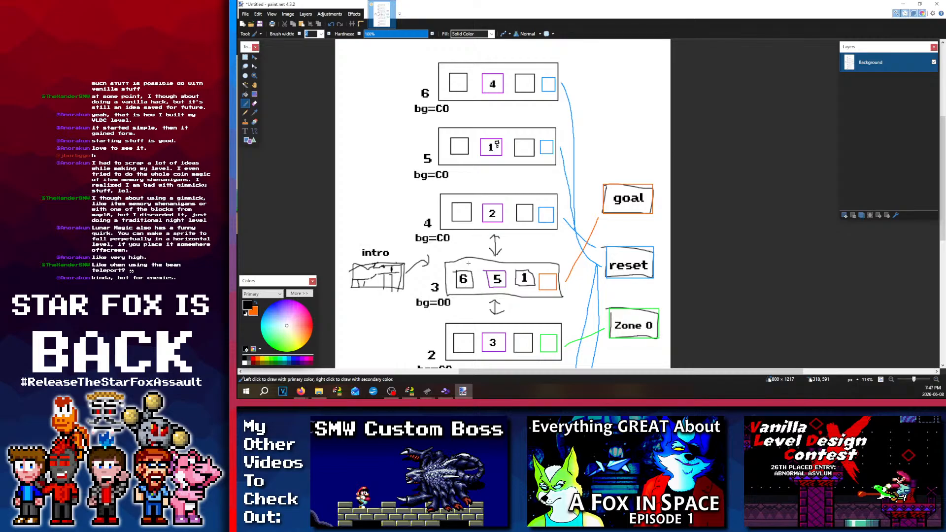
# Step: Review the zone order in the diagram, following the purple destinations to zone 5's marked box
pyautogui.scroll(-3, 469, 263)
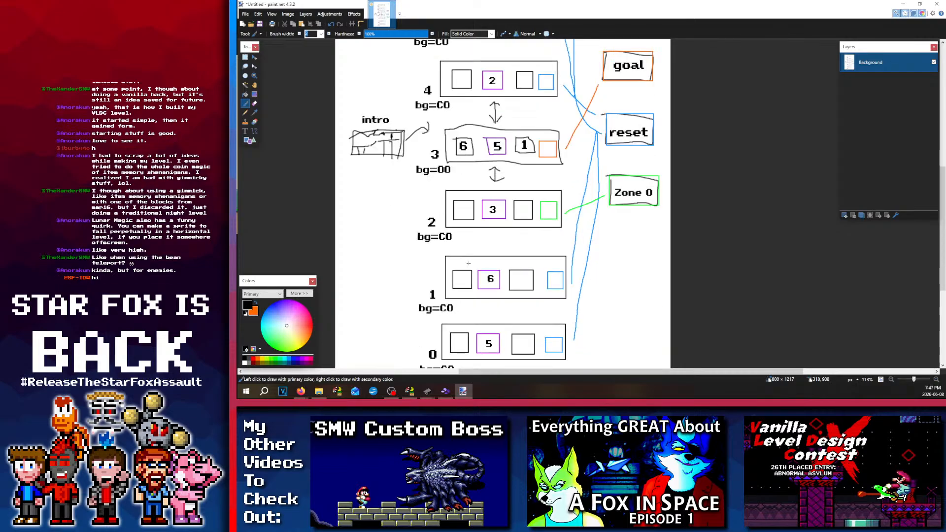
pyautogui.keyDown('ctrl'); pyautogui.scroll(-2, 469, 261); pyautogui.keyUp('ctrl')
pyautogui.keyDown('ctrl'); pyautogui.scroll(2, 470, 256); pyautogui.keyUp('ctrl')
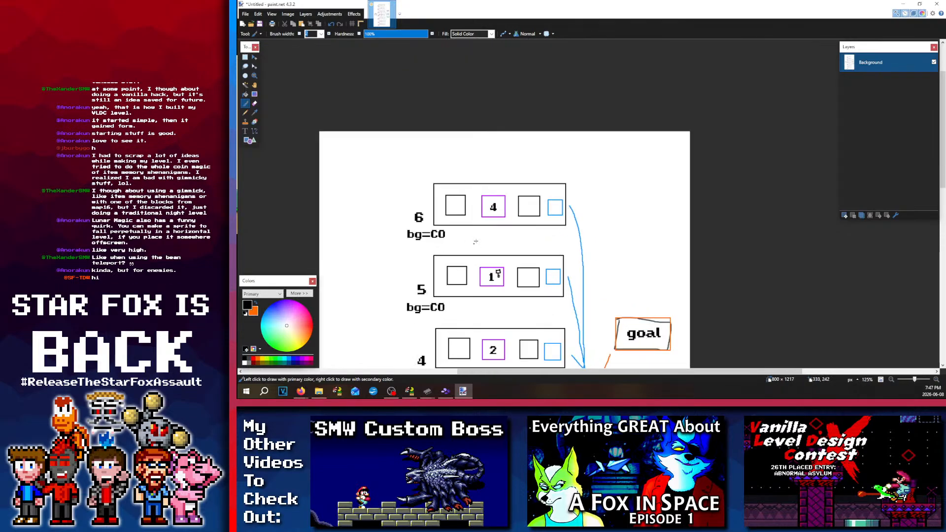
pyautogui.scroll(2, 480, 237)
pyautogui.scroll(-2, 479, 237)
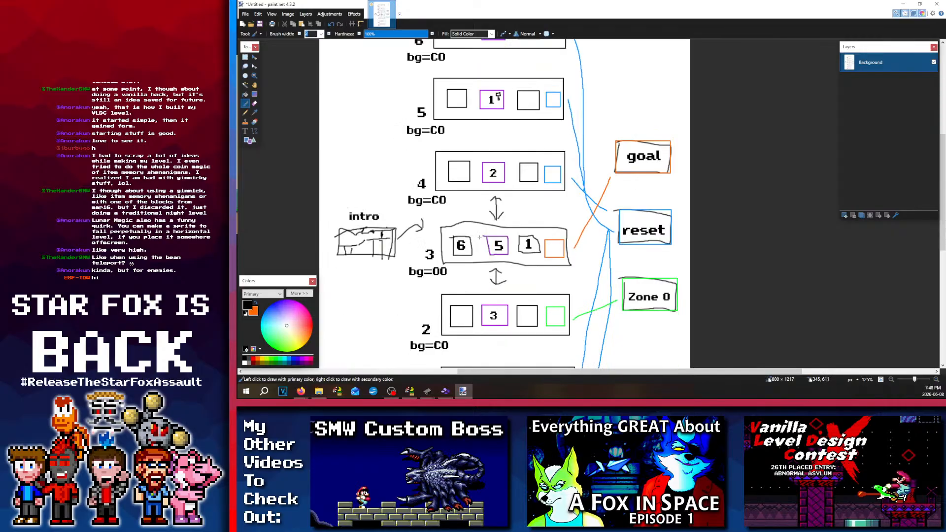
pyautogui.scroll(-2, 479, 237)
pyautogui.scroll(-3, 483, 240)
pyautogui.scroll(3, 495, 246)
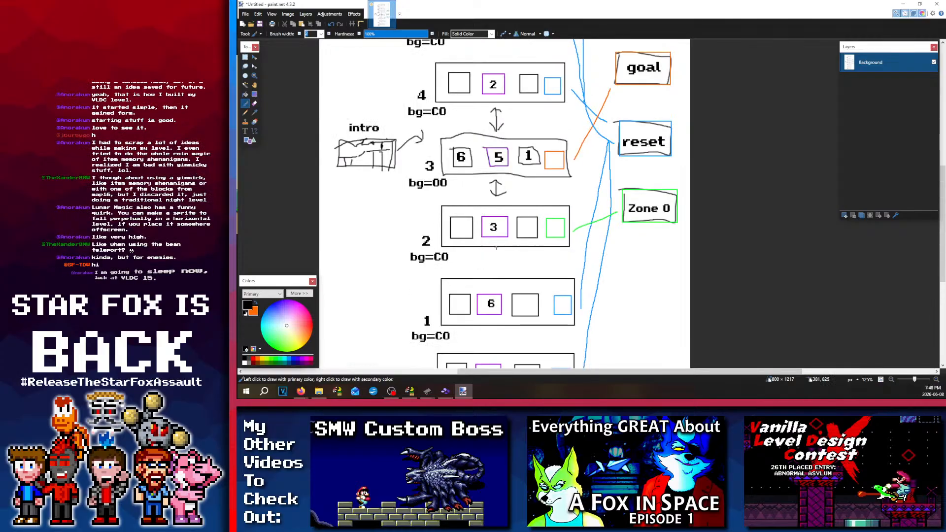
pyautogui.scroll(5, 495, 247)
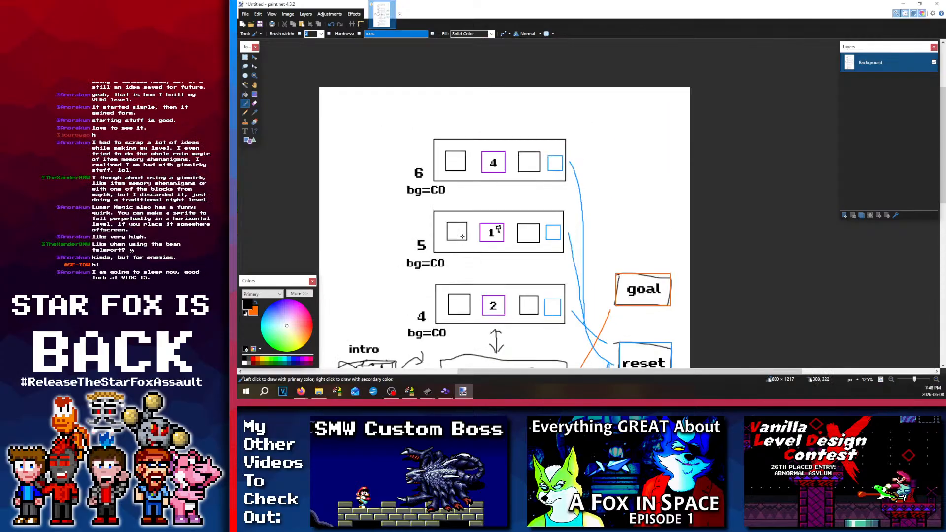
pyautogui.scroll(-4, 462, 237)
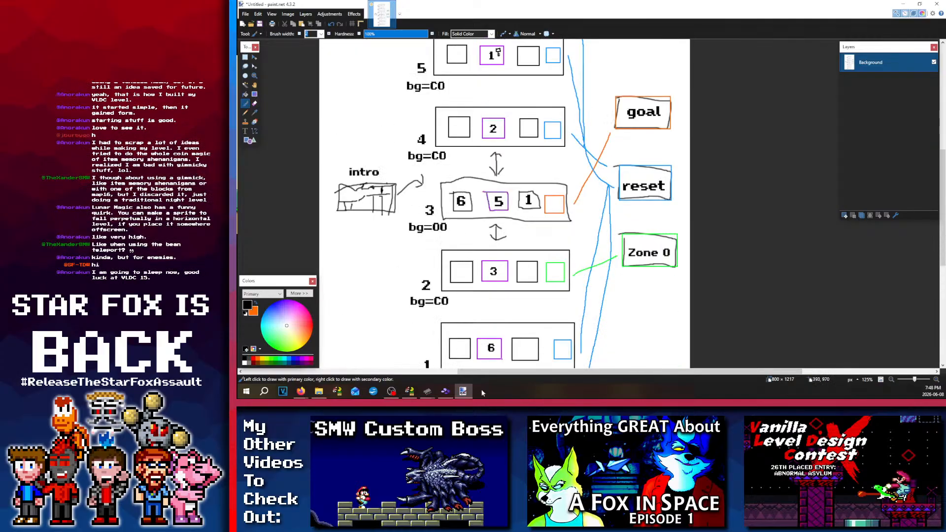
# Step: Switch to Lunar Magic and examine the numbered doors and the pipe along level 25
pyautogui.moveTo(409, 392)
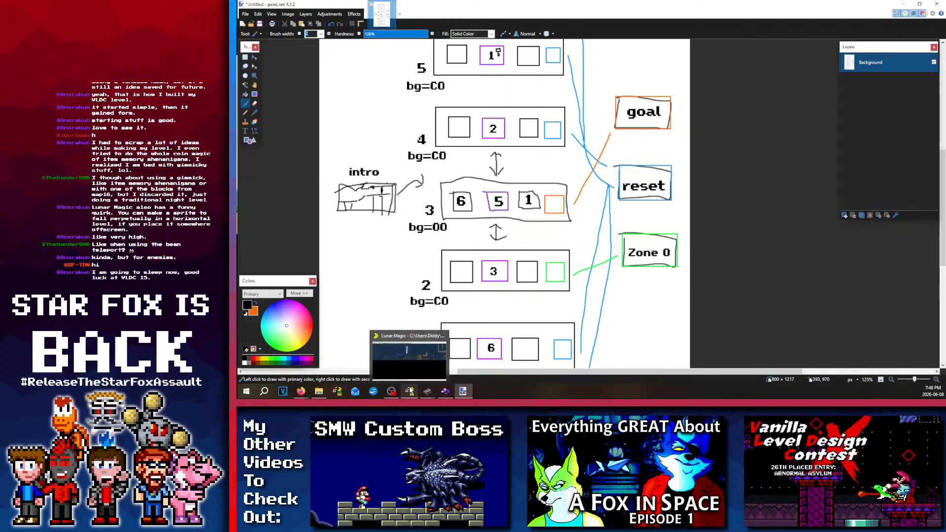
pyautogui.click(408, 355)
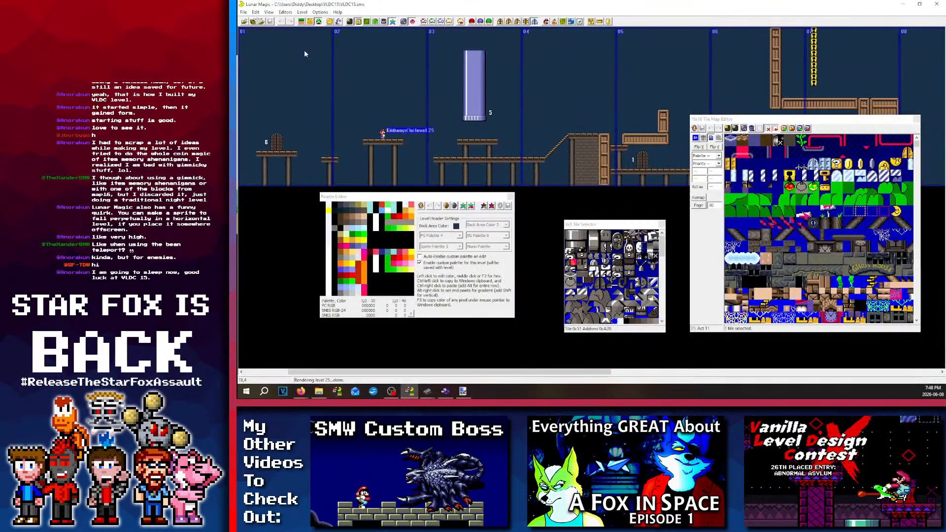
pyautogui.moveTo(304, 51)
pyautogui.mouseDown(button='middle')
pyautogui.moveTo(392, 67)
pyautogui.moveTo(343, 53)
pyautogui.moveTo(307, 61)
pyautogui.mouseUp(button='middle')
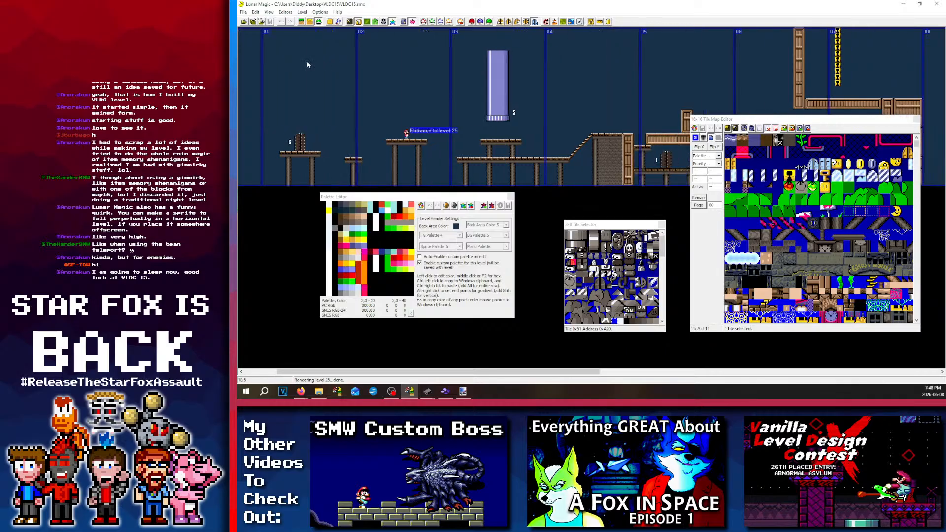
pyautogui.moveTo(522, 109); pyautogui.dragTo(474, 110, button='middle')
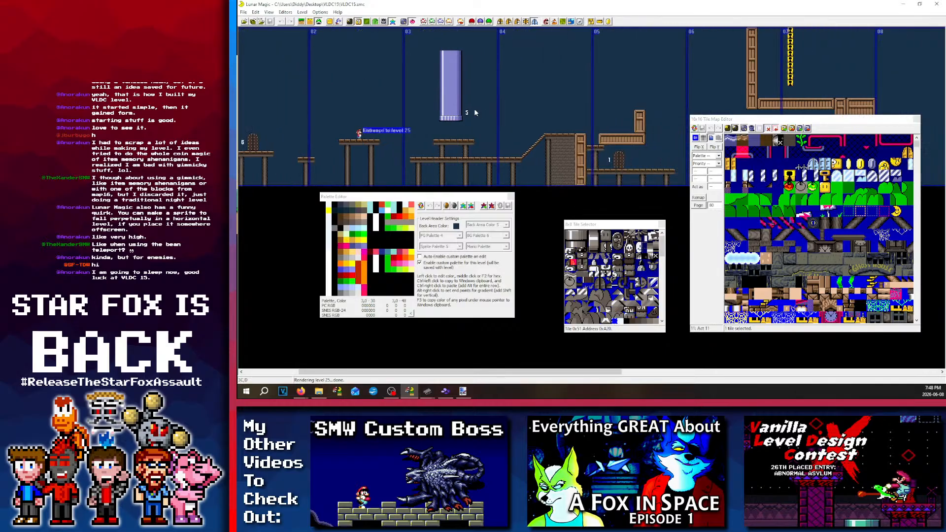
pyautogui.scroll(-4, 542, 90)
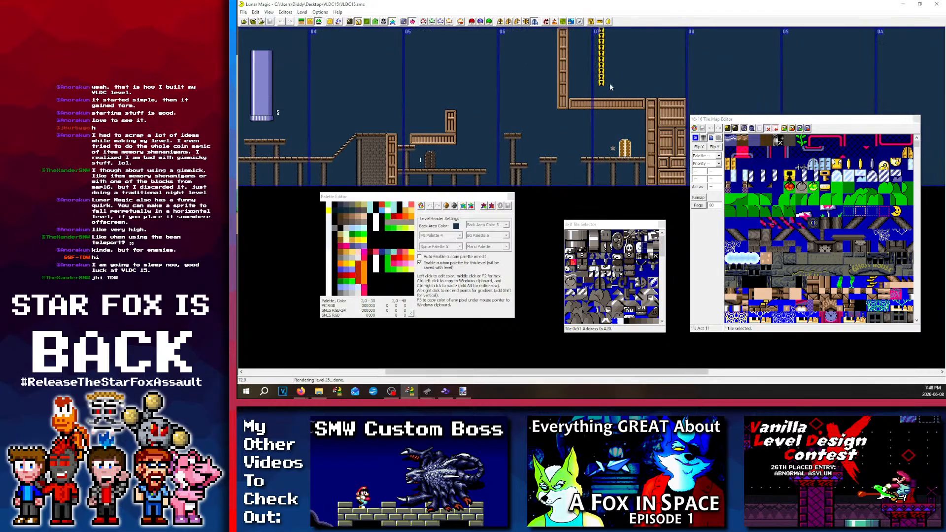
pyautogui.scroll(5, 581, 85)
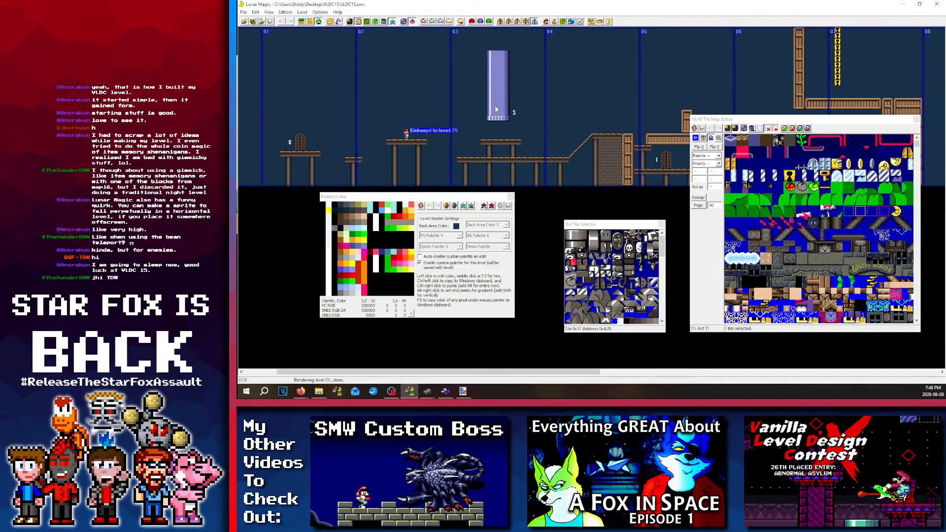
pyautogui.scroll(2, 393, 92)
pyautogui.scroll(-1, 364, 126)
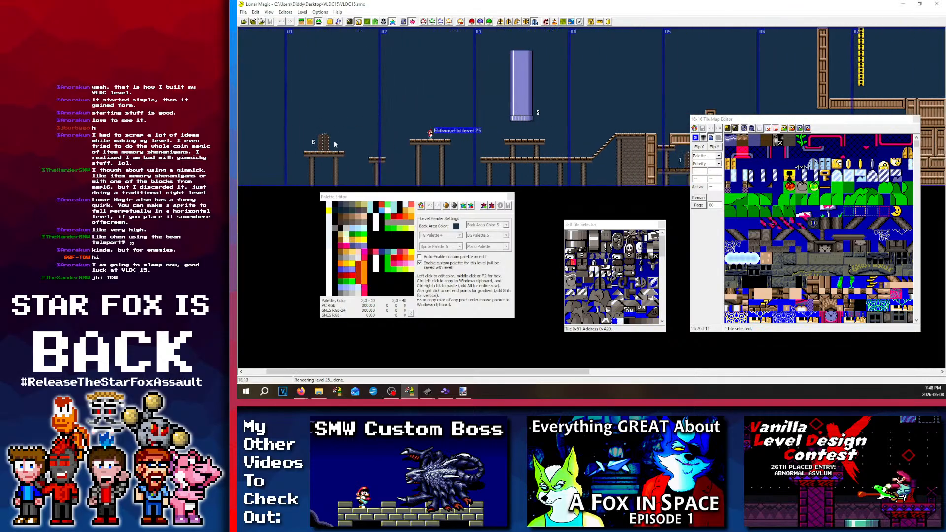
# Step: Open level 105 and examine the screen exits assigned across its screens
pyautogui.hotkey('alt', 'Left')
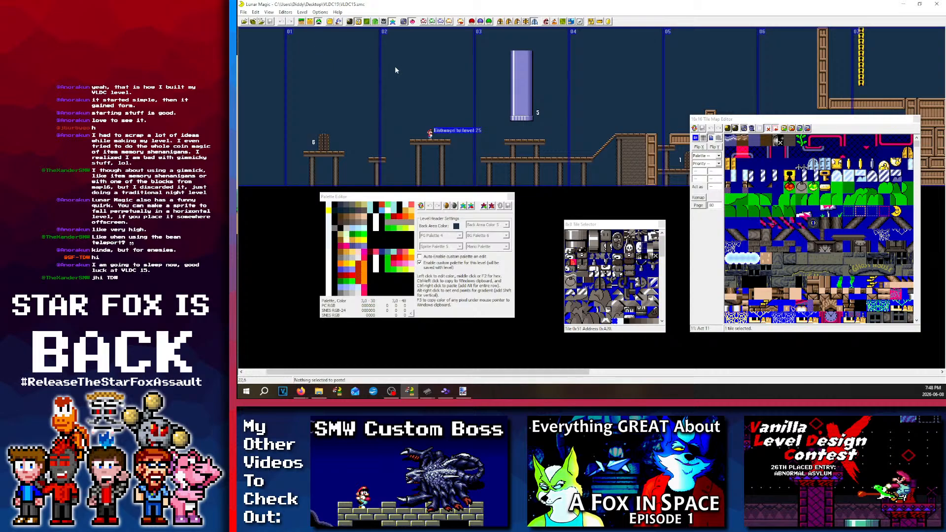
pyautogui.scroll(2, 406, 84)
pyautogui.scroll(-1, 374, 69)
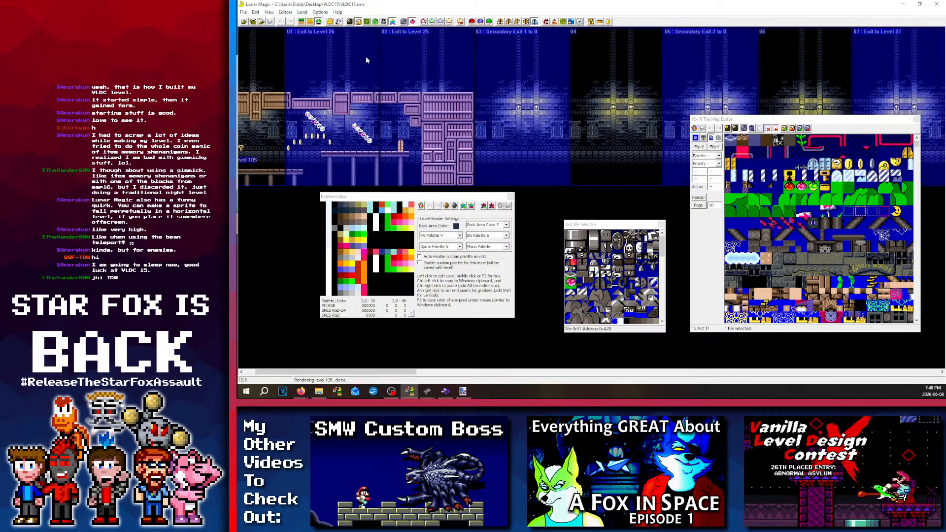
pyautogui.scroll(-1, 567, 63)
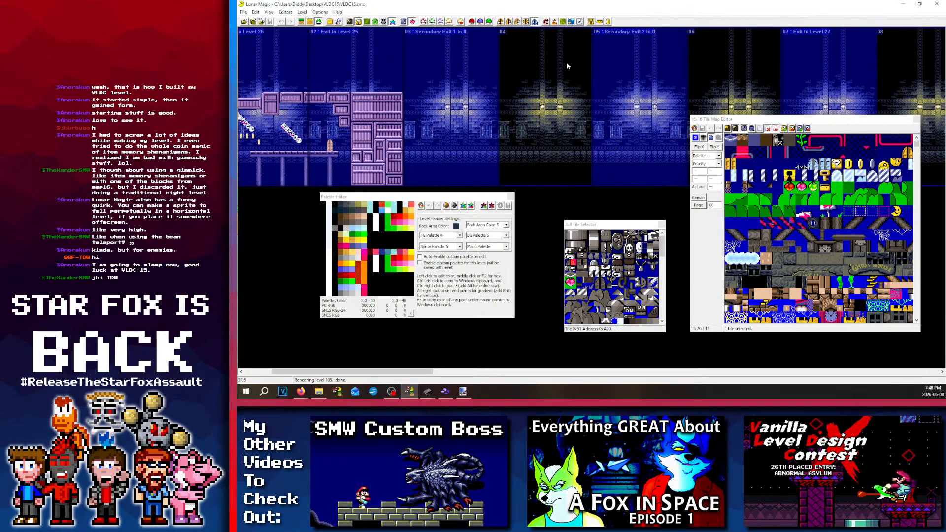
pyautogui.scroll(2, 469, 69)
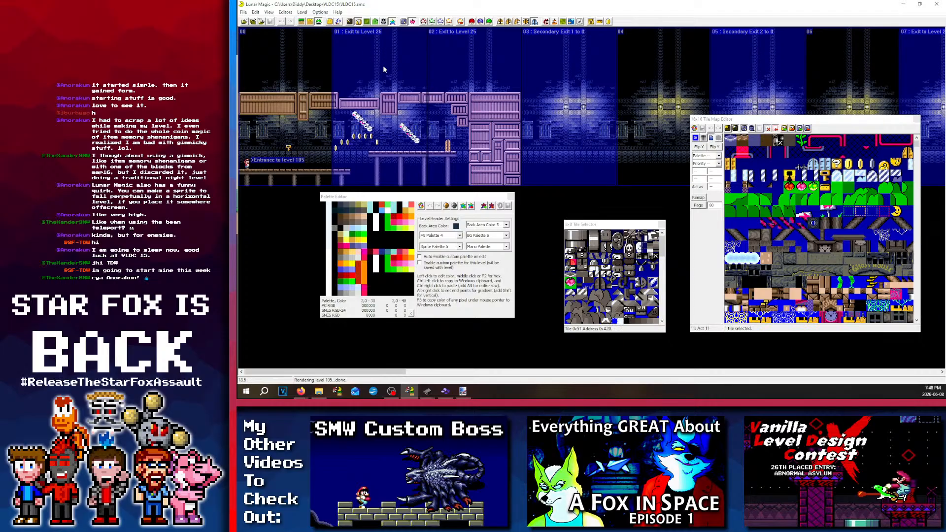
# Step: Zoom the level view to 200% and close the Palette Editor and the 8x8 tile selector
pyautogui.keyDown('ctrl'); pyautogui.scroll(1, 383, 65); pyautogui.keyUp('ctrl')
pyautogui.click(510, 196)
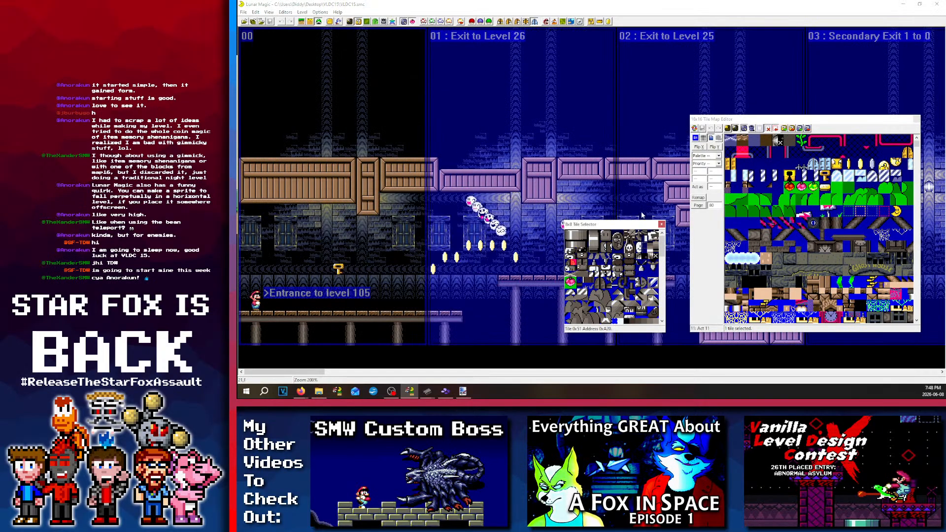
pyautogui.click(661, 224)
pyautogui.scroll(-3, 574, 86)
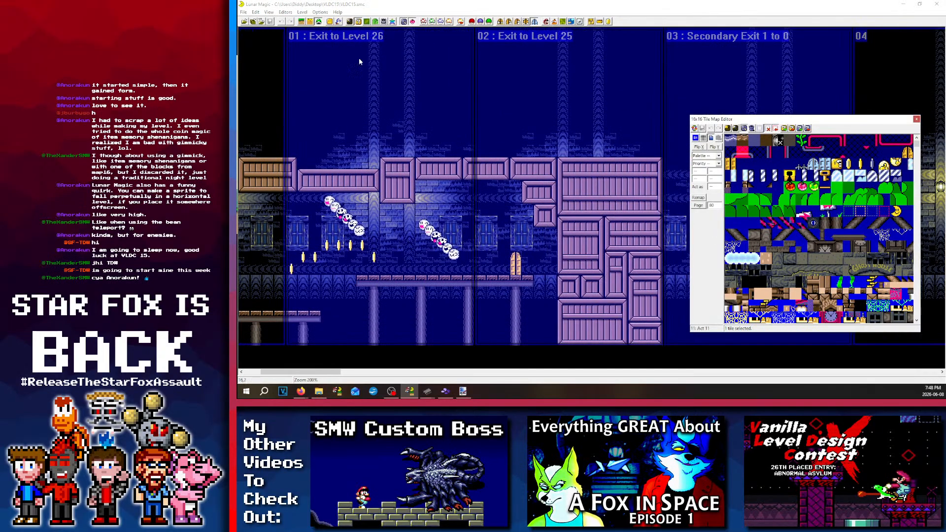
# Step: Return to level 25 and look over the area between door 1 and door 6
pyautogui.rightClick(473, 93)
pyautogui.press('pagedown')
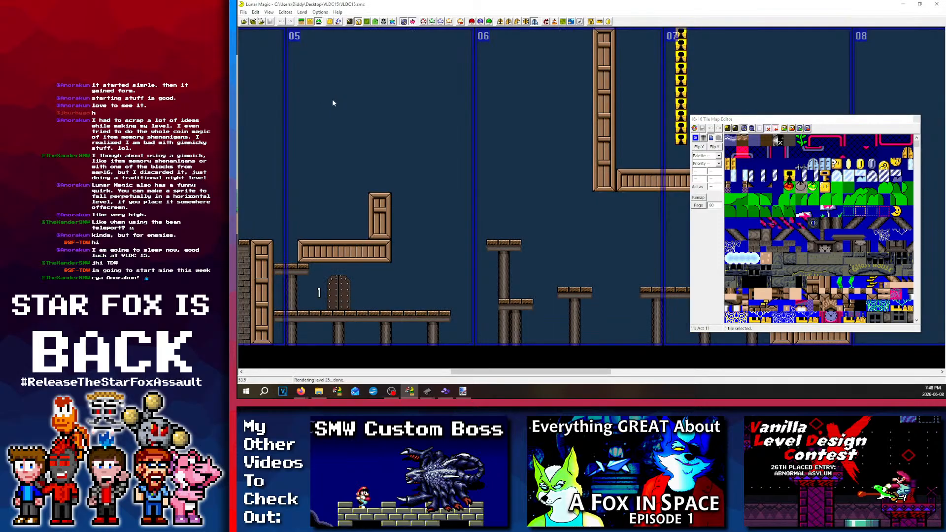
pyautogui.press('pageup')
pyautogui.press('pageup')
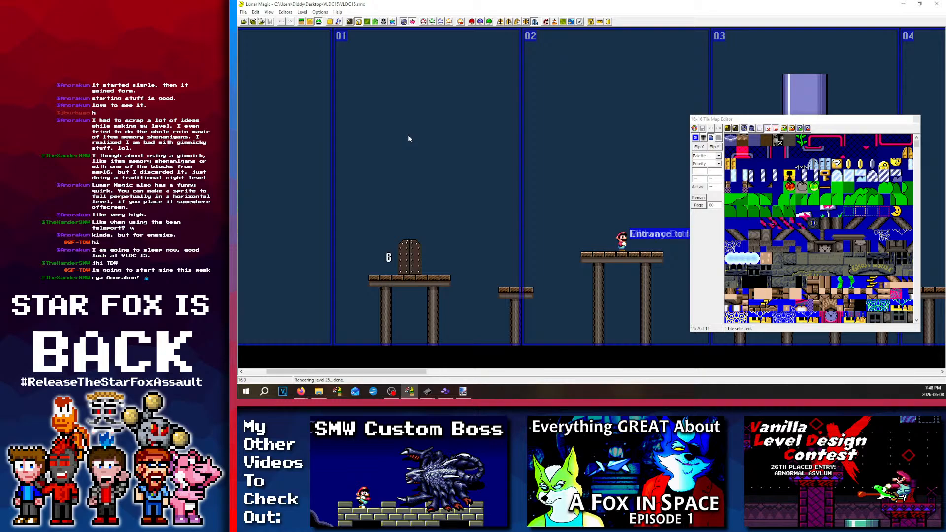
# Step: Switch to the paint.net diagram and check the destination numbers of zones 6 down to 1
pyautogui.click(462, 391)
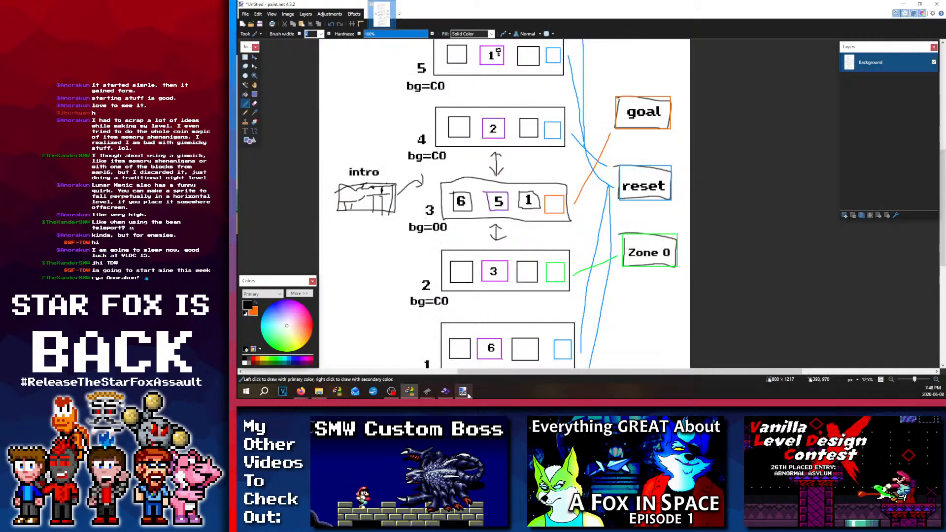
pyautogui.scroll(5, 529, 200)
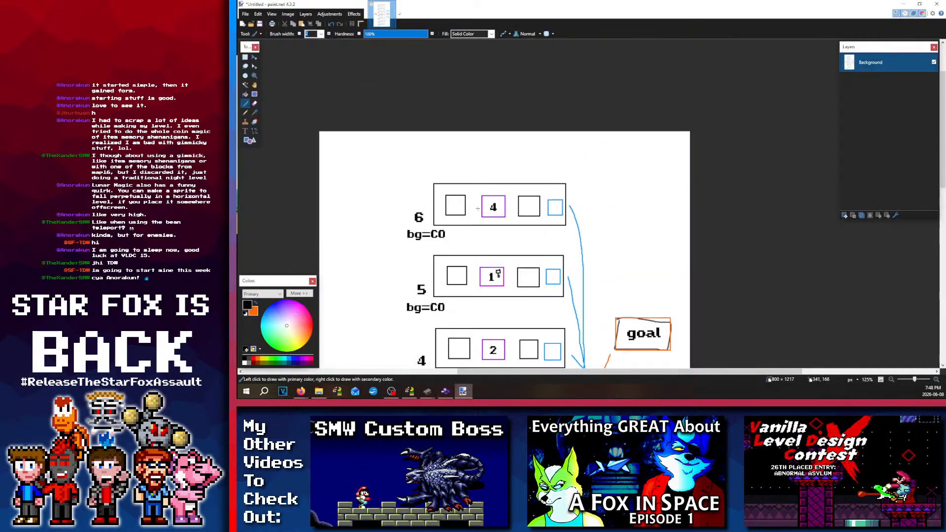
pyautogui.scroll(-4, 465, 179)
pyautogui.scroll(-1, 471, 193)
pyautogui.scroll(2, 475, 246)
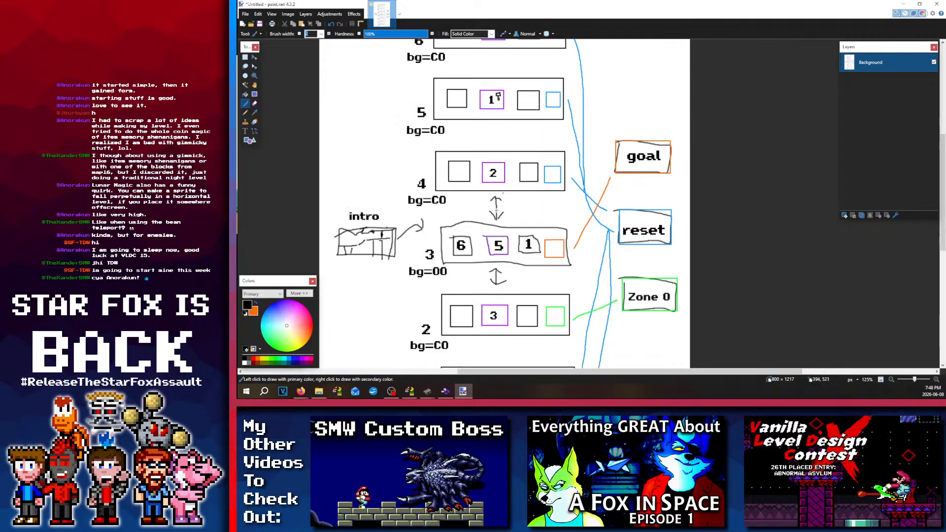
pyautogui.scroll(-3, 466, 290)
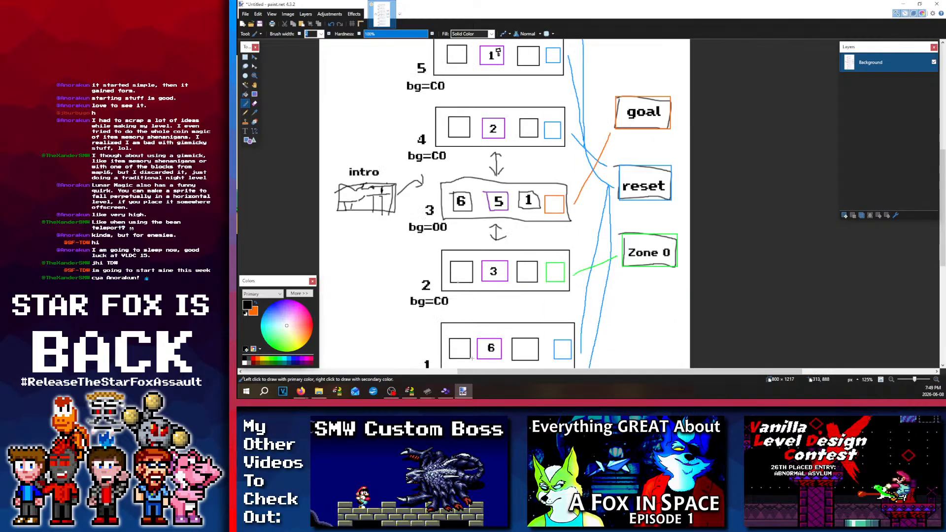
# Step: Switch back to Lunar Magic and examine level 25's layout from door 6 past the entrance and pipe 5 to door 1
pyautogui.click(409, 392)
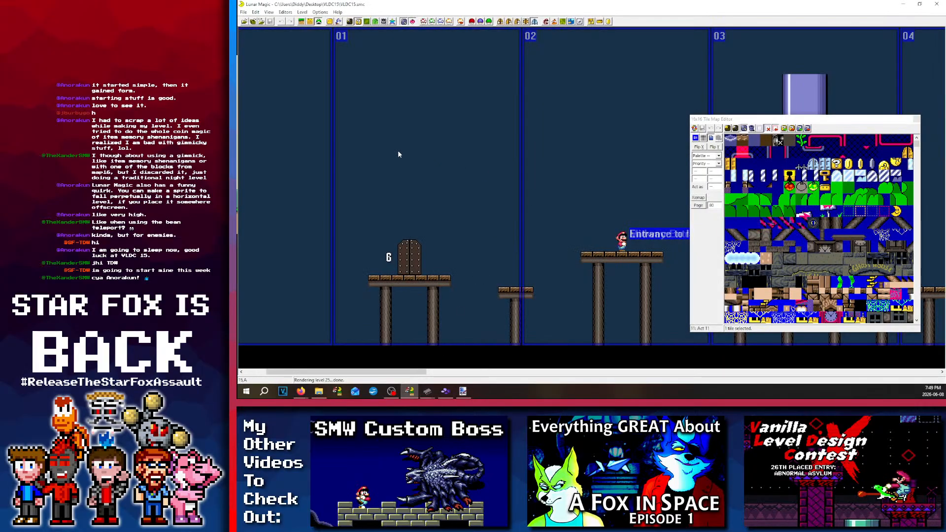
pyautogui.hscroll(10, 398, 149)
pyautogui.hscroll(-8, 455, 220)
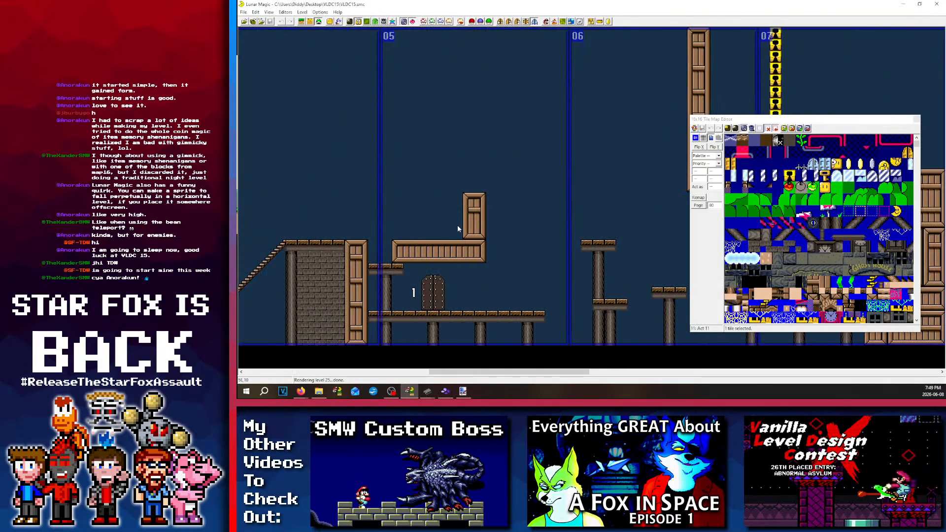
pyautogui.hscroll(6, 462, 235)
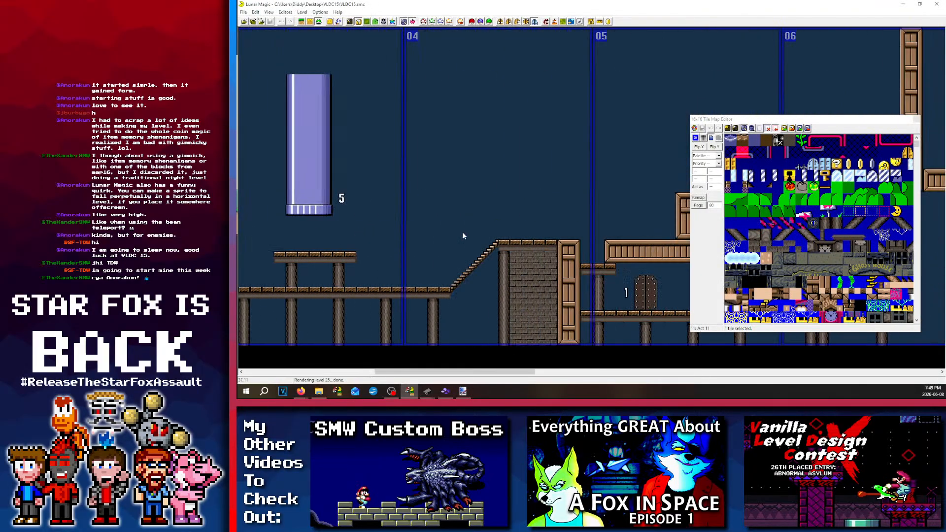
pyautogui.hscroll(-3, 468, 241)
pyautogui.hscroll(-8, 474, 223)
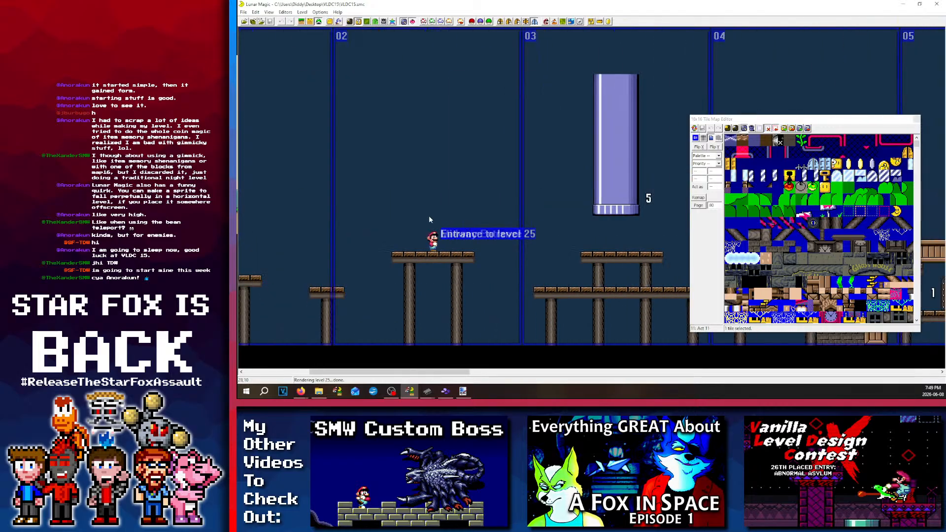
pyautogui.hscroll(6, 355, 185)
pyautogui.hscroll(6, 354, 192)
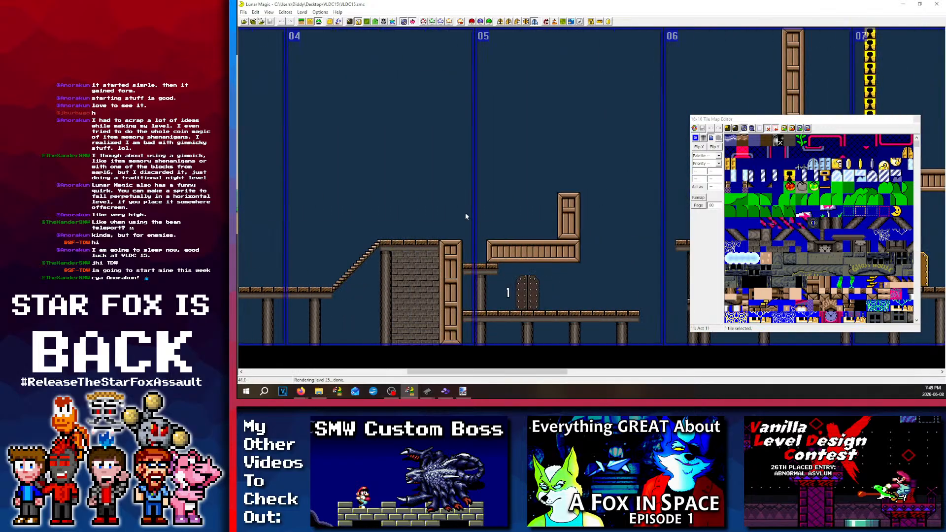
pyautogui.hscroll(-4, 358, 196)
pyautogui.hscroll(-2, 443, 217)
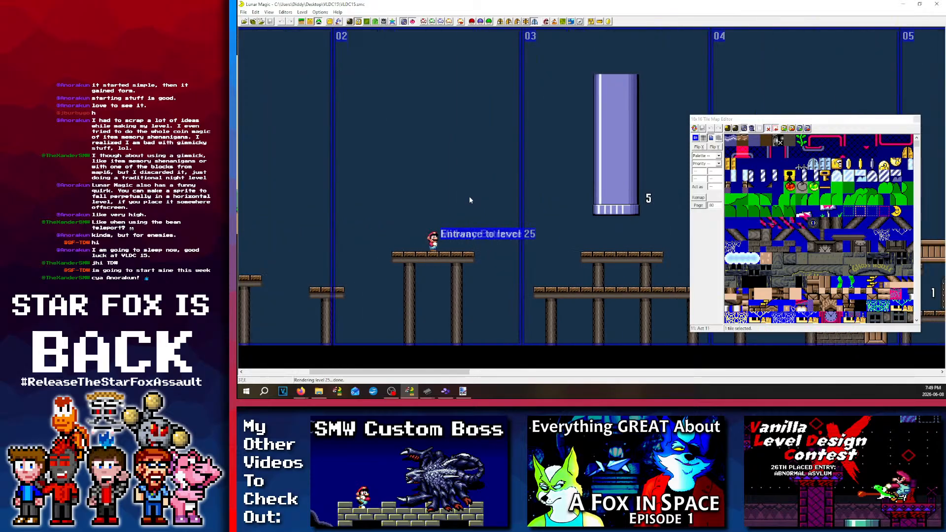
pyautogui.hscroll(-4, 469, 196)
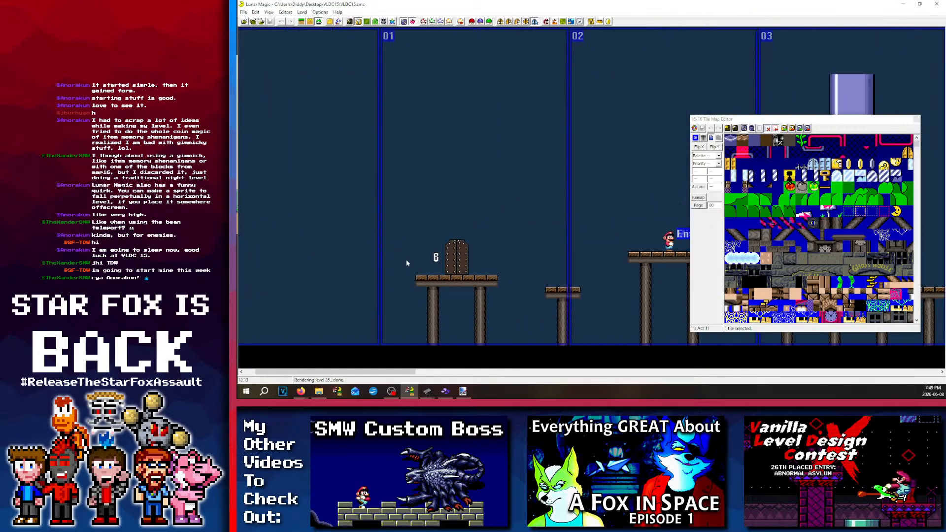
# Step: In Layer 1 editing mode, place the yellow 3 tile from Map16 page 7 just above the level entrance on screen 02
pyautogui.click(301, 22)
pyautogui.click(811, 156)
pyautogui.press('pagedown')
pyautogui.press('pagedown')
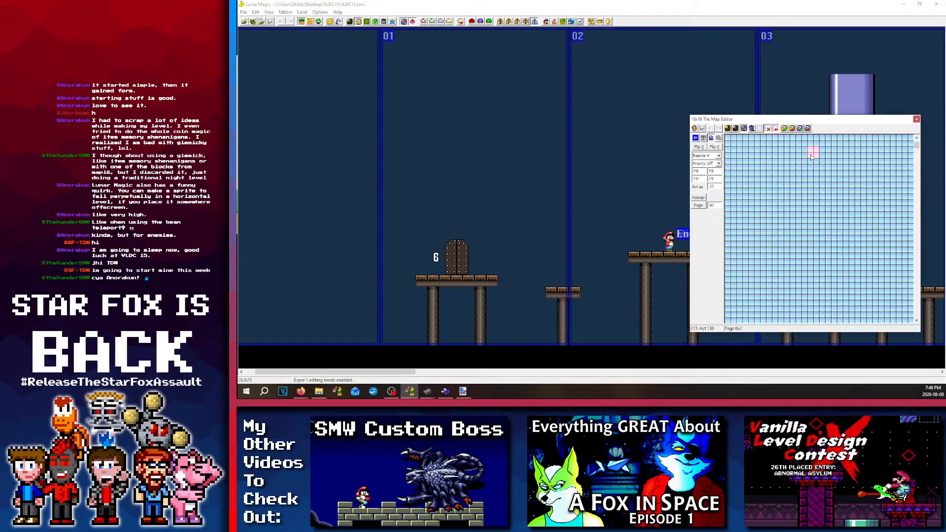
pyautogui.press('pageup')
pyautogui.press('pageup')
pyautogui.click(848, 140)
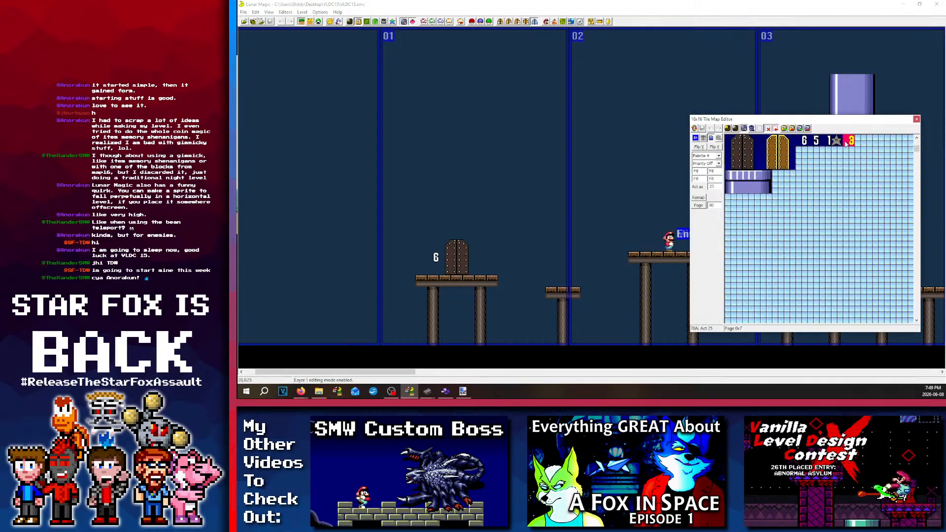
pyautogui.rightClick(390, 232)
pyautogui.moveTo(389, 233); pyautogui.dragTo(656, 222)
pyautogui.click(644, 190)
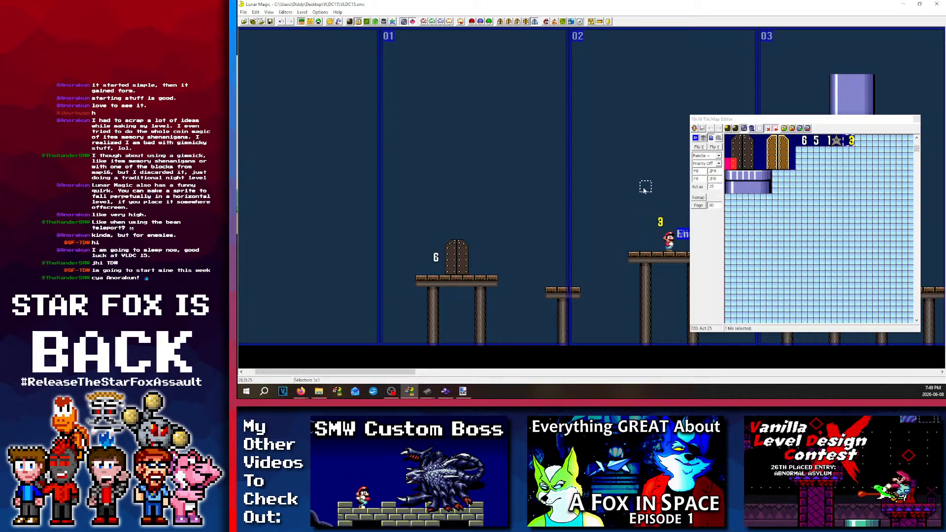
# Step: Move the yellow 3 one tile up and two tiles right, above the entrance platform
pyautogui.hscroll(5, 644, 189)
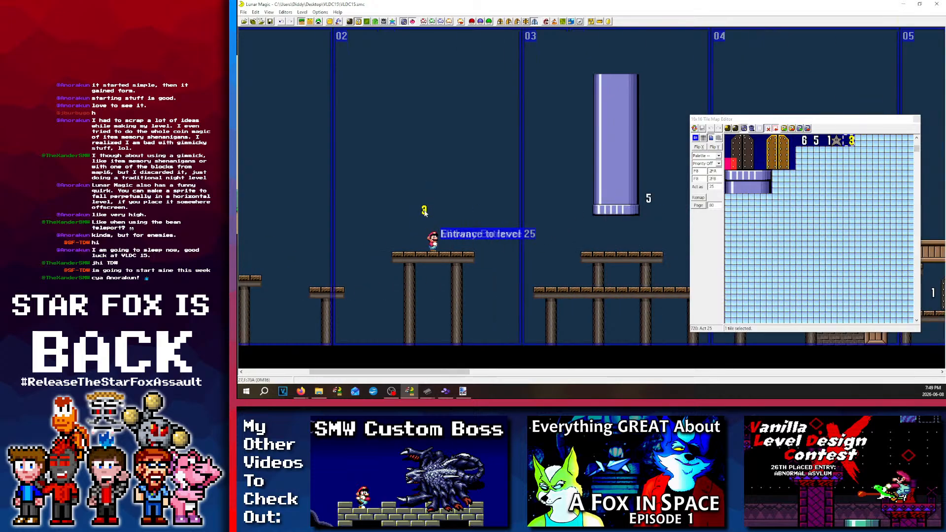
pyautogui.moveTo(424, 212); pyautogui.dragTo(445, 211)
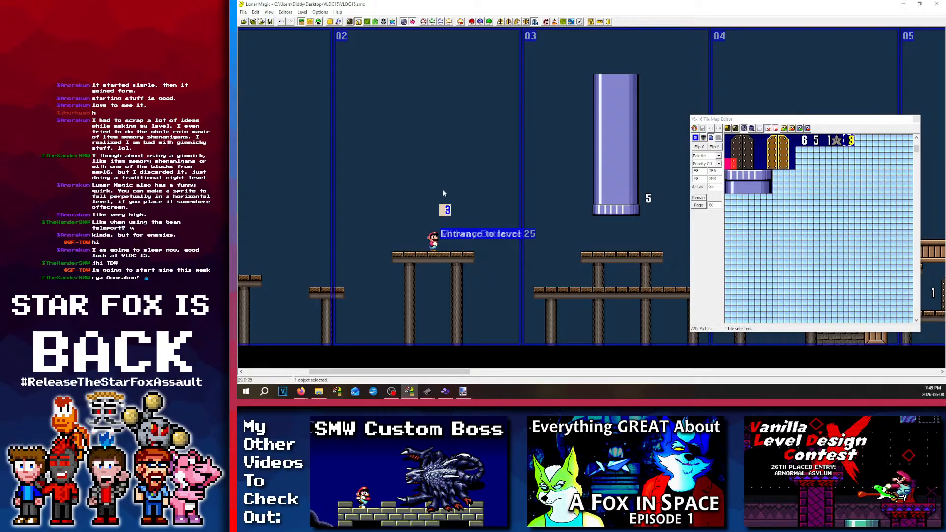
pyautogui.click(442, 195)
# Step: Switch to the paint.net diagram and review the destination numbers of all zones from 6 to 0
pyautogui.click(462, 391)
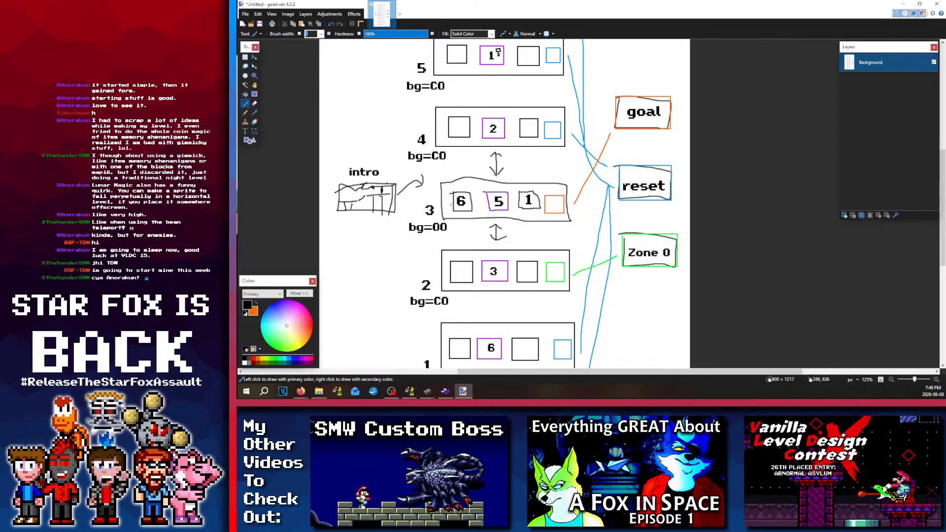
pyautogui.scroll(3, 471, 209)
pyautogui.scroll(-6, 445, 112)
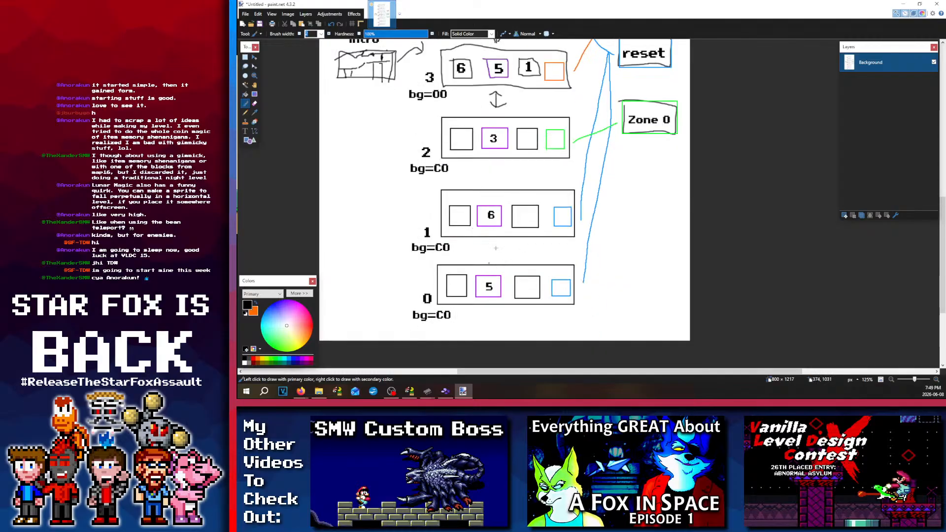
pyautogui.scroll(6, 485, 280)
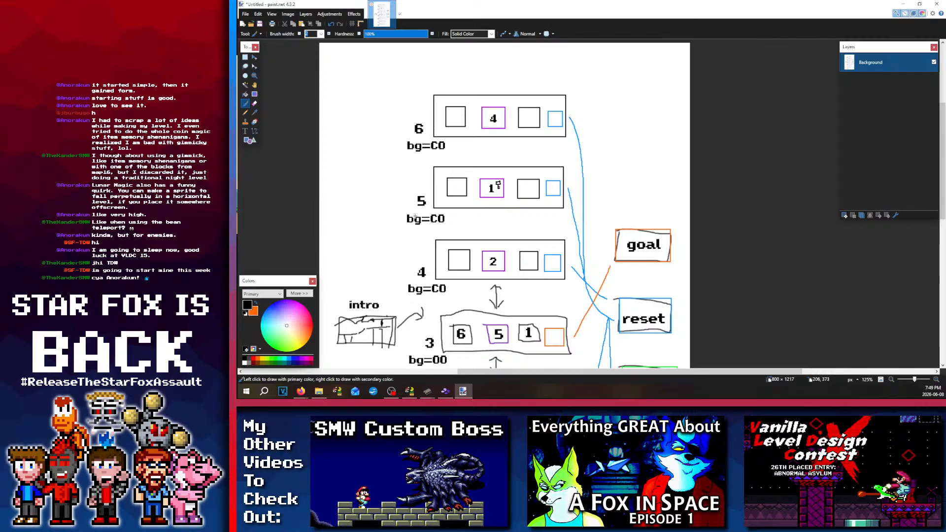
pyautogui.scroll(-5, 427, 245)
pyautogui.scroll(-4, 425, 243)
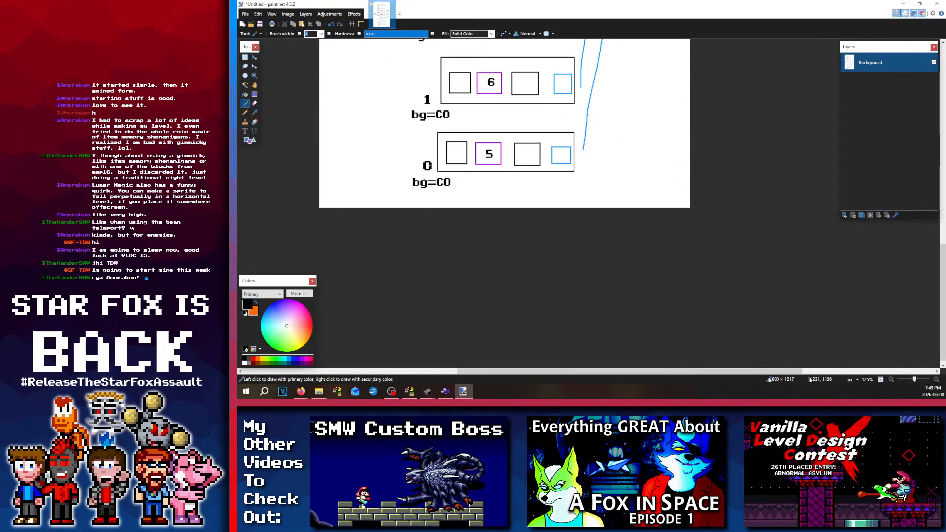
# Step: Check zone 3's destinations in the diagram, switch to Lunar Magic and compare them with level 25's layout from door 6 to the star door
pyautogui.scroll(1, 466, 156)
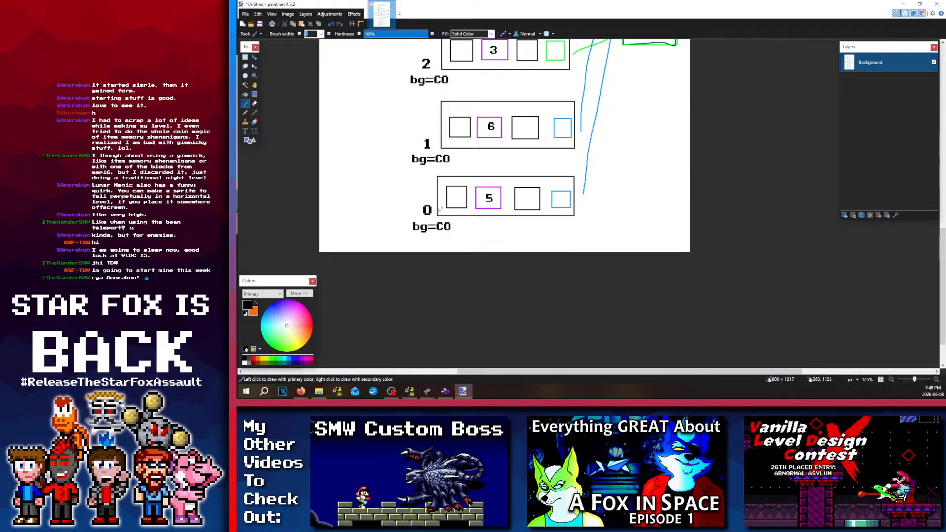
pyautogui.scroll(5, 419, 224)
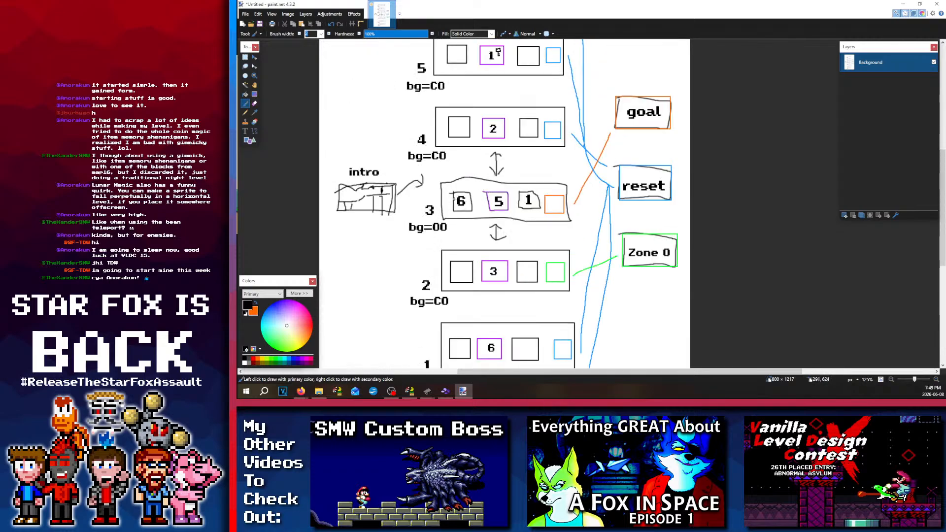
pyautogui.click(409, 390)
pyautogui.hscroll(12, 443, 233)
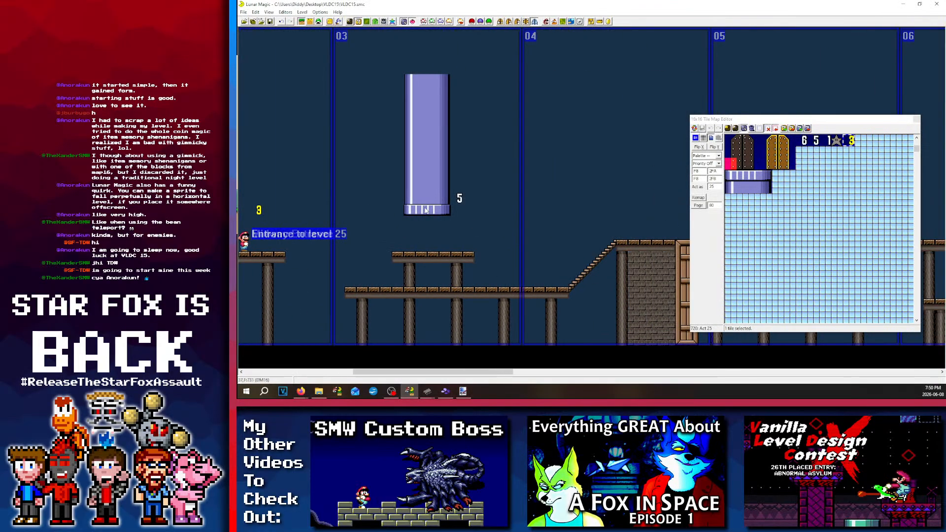
pyautogui.hscroll(-9, 428, 306)
pyautogui.hscroll(-5, 429, 302)
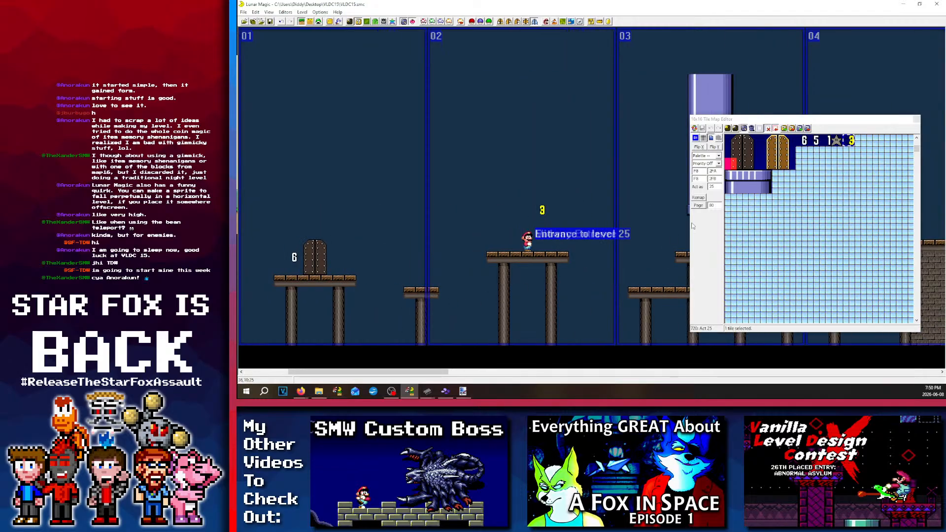
pyautogui.hscroll(18, 400, 219)
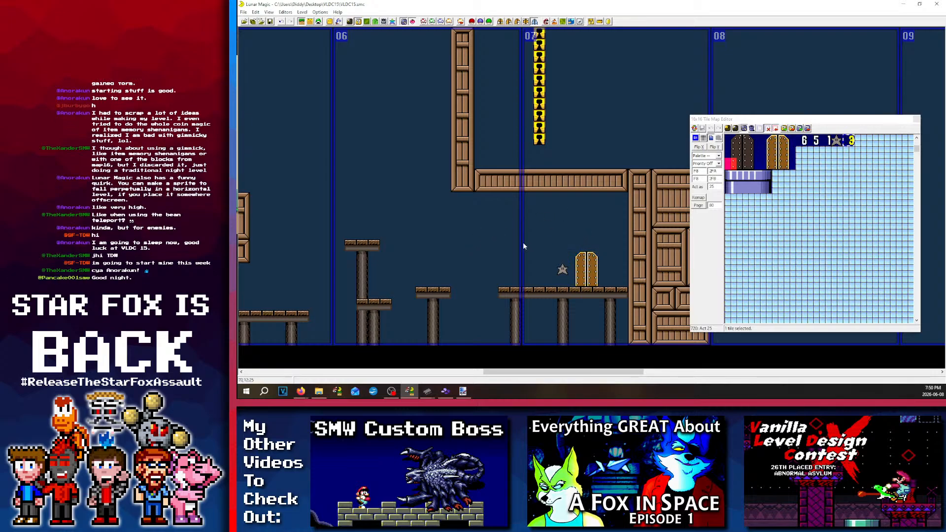
pyautogui.hscroll(-3, 443, 291)
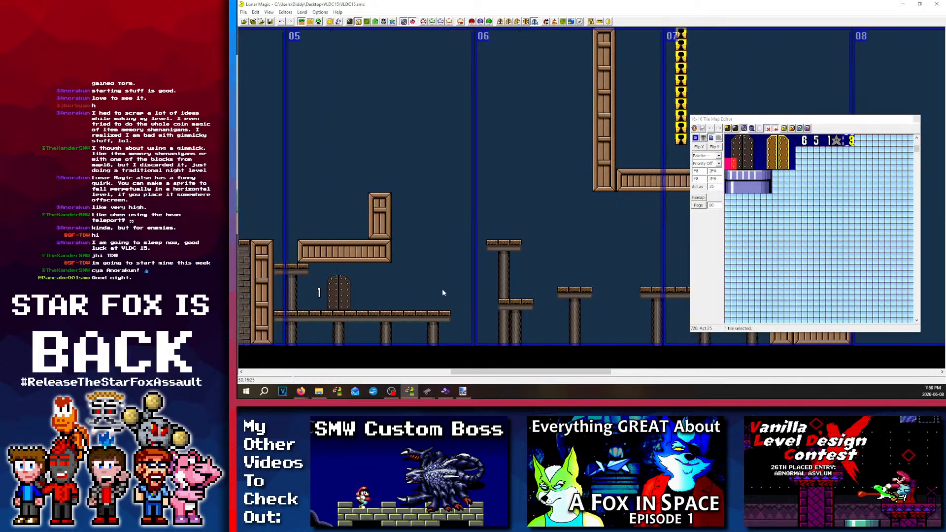
# Step: Switch to the paint.net diagram and trace the pipe destinations between zones 6 to 0 and their links to goal, reset and Zone 0
pyautogui.click(463, 391)
pyautogui.scroll(3, 474, 216)
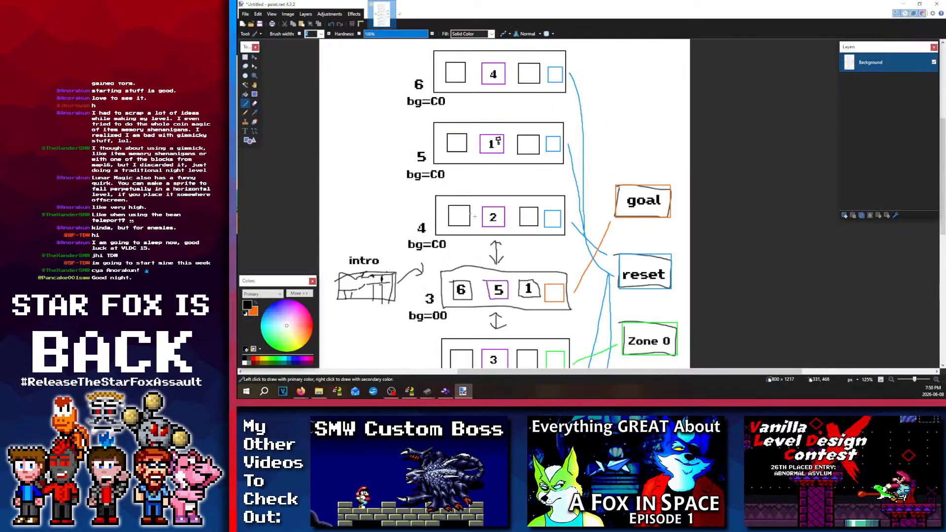
pyautogui.scroll(-3, 507, 162)
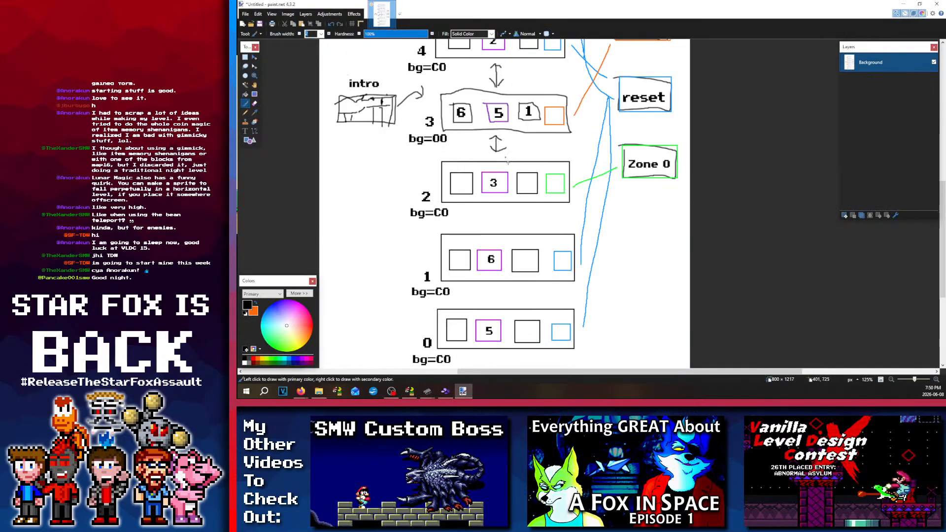
pyautogui.scroll(3, 477, 145)
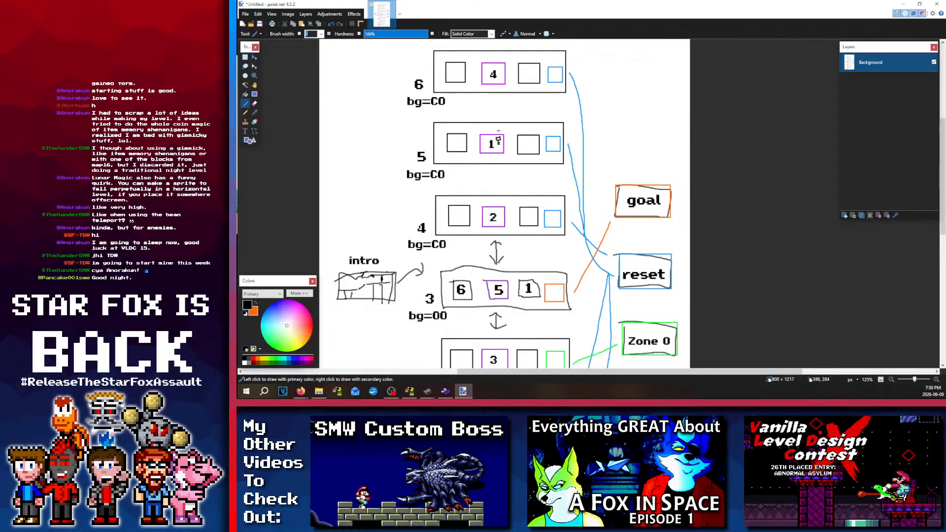
pyautogui.scroll(2, 471, 153)
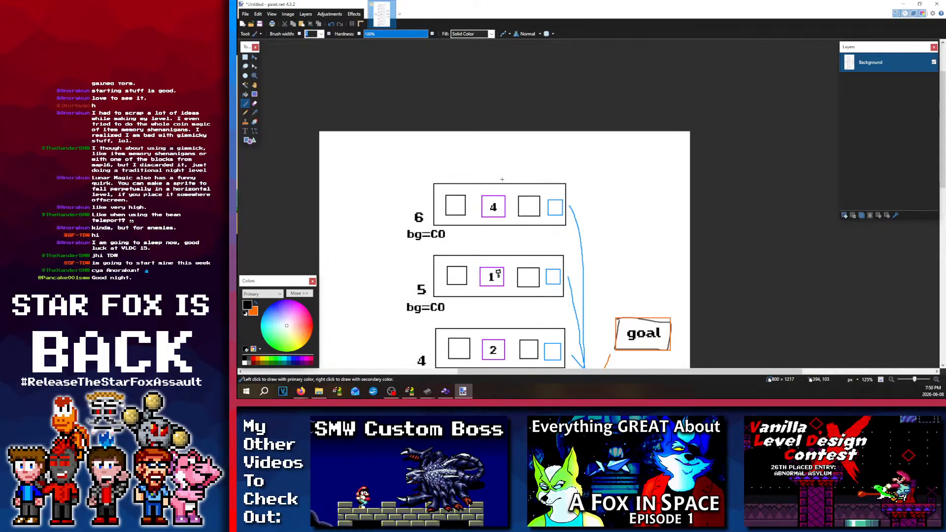
pyautogui.scroll(-3, 482, 117)
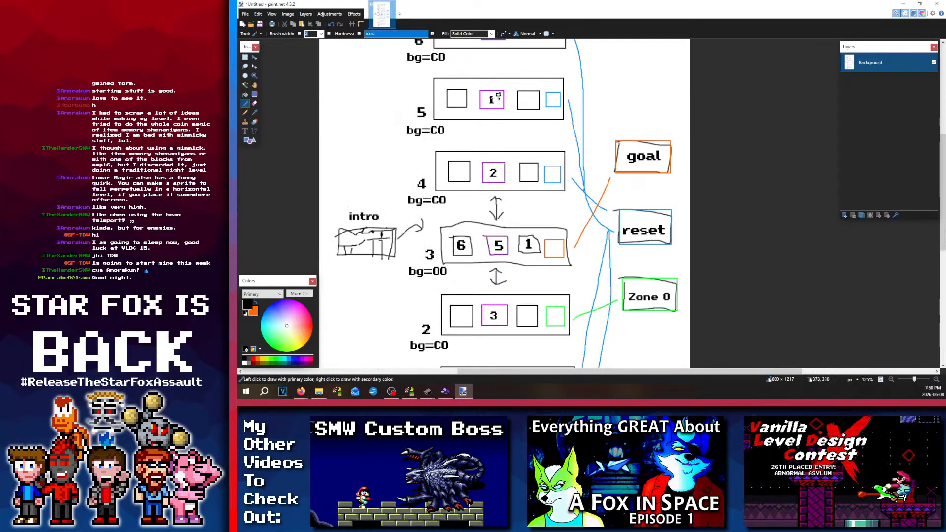
pyautogui.scroll(-5, 533, 106)
pyautogui.scroll(5, 542, 197)
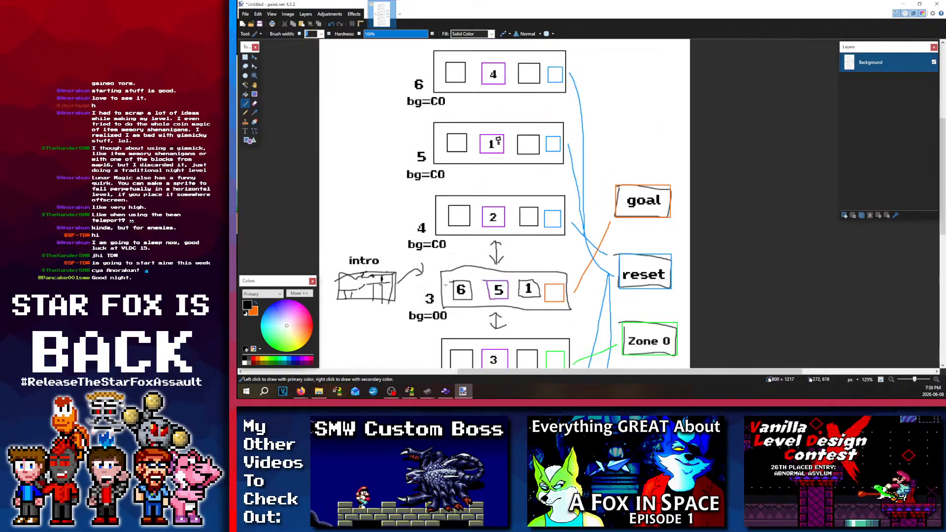
pyautogui.scroll(-2, 445, 285)
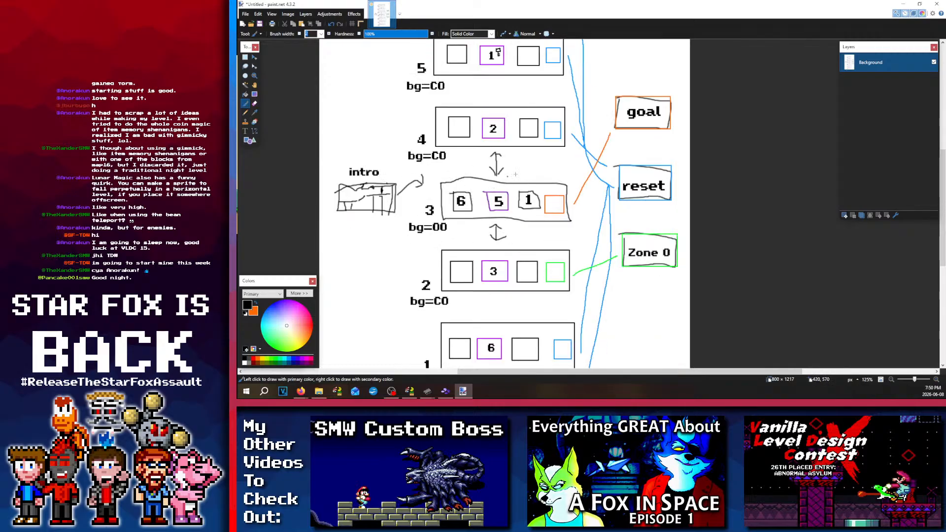
pyautogui.scroll(2, 531, 178)
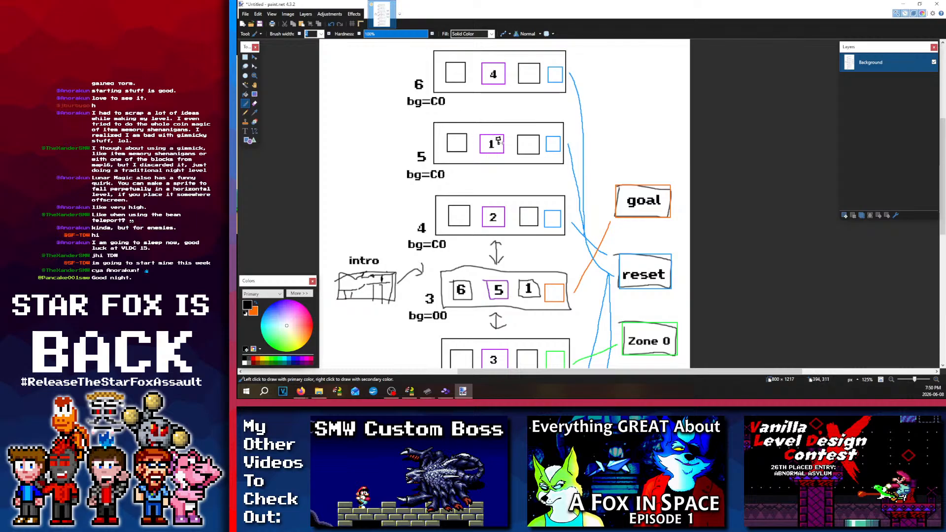
pyautogui.scroll(-4, 539, 147)
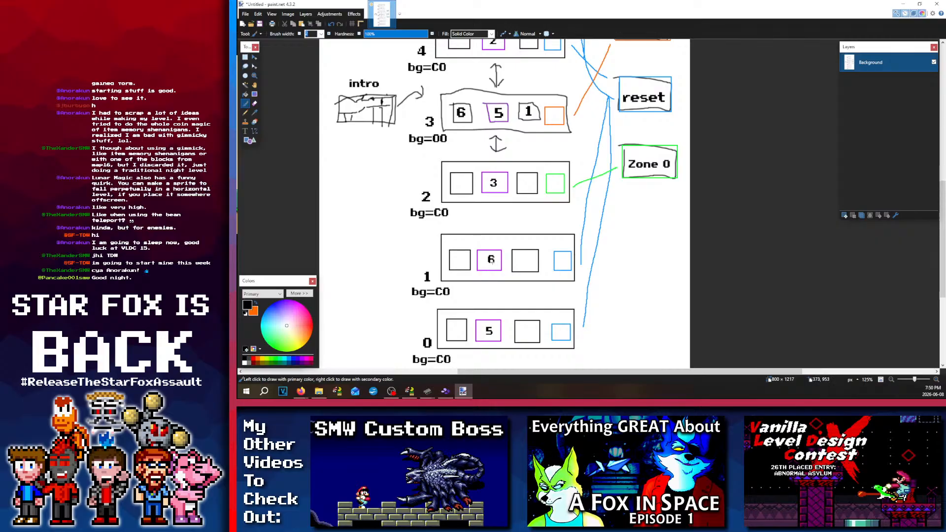
pyautogui.scroll(6, 491, 262)
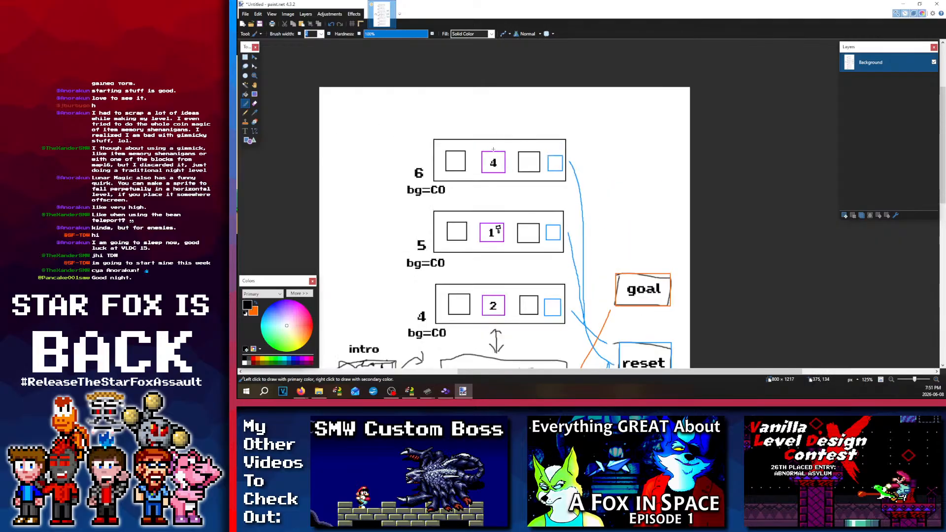
pyautogui.scroll(-2, 493, 149)
pyautogui.scroll(-3, 495, 212)
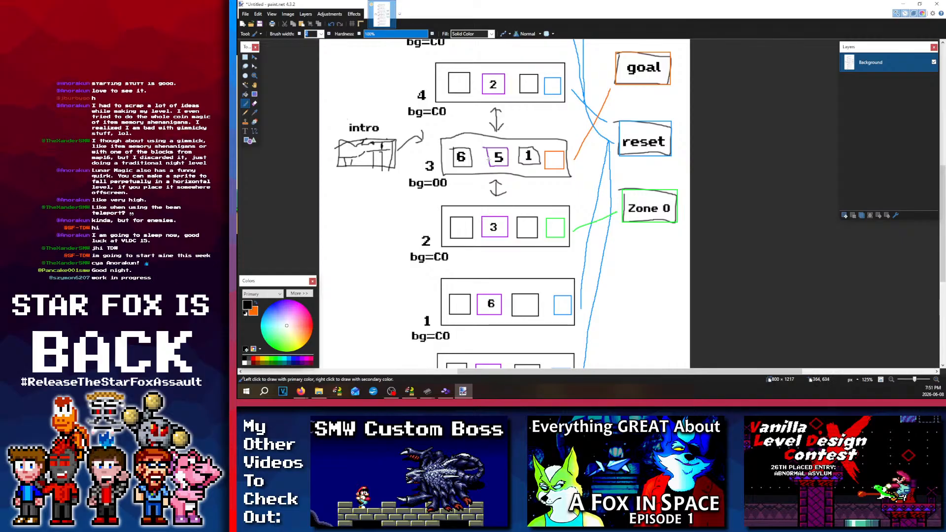
pyautogui.scroll(2, 539, 155)
pyautogui.scroll(2, 525, 177)
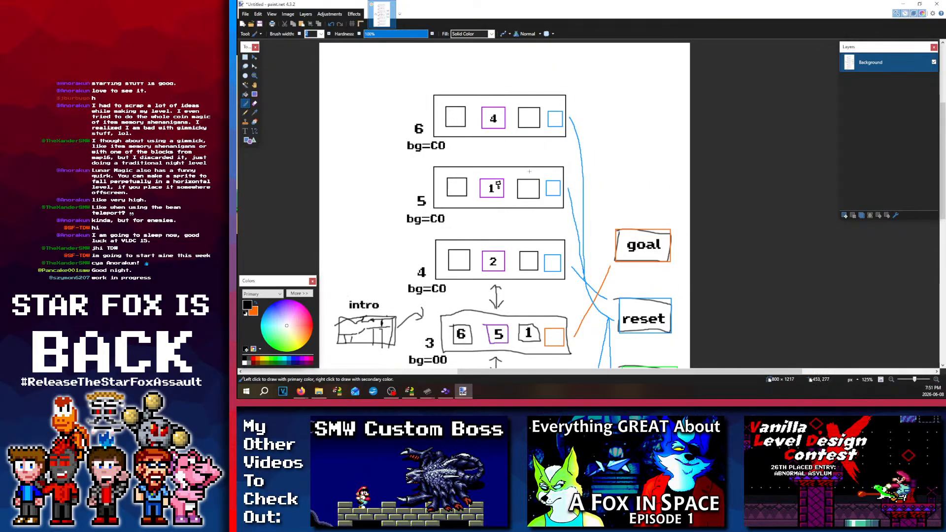
pyautogui.scroll(-7, 527, 170)
pyautogui.scroll(9, 530, 159)
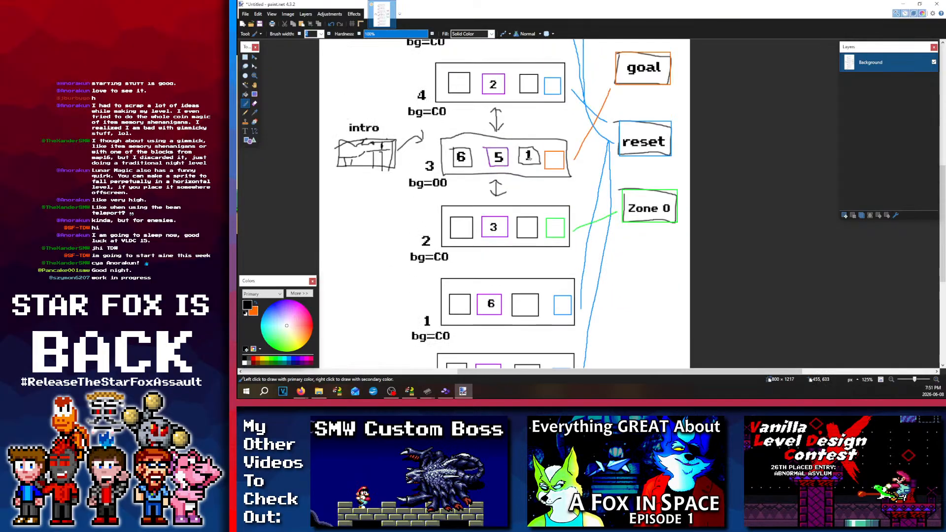
pyautogui.scroll(-3, 525, 168)
pyautogui.scroll(-7, 524, 168)
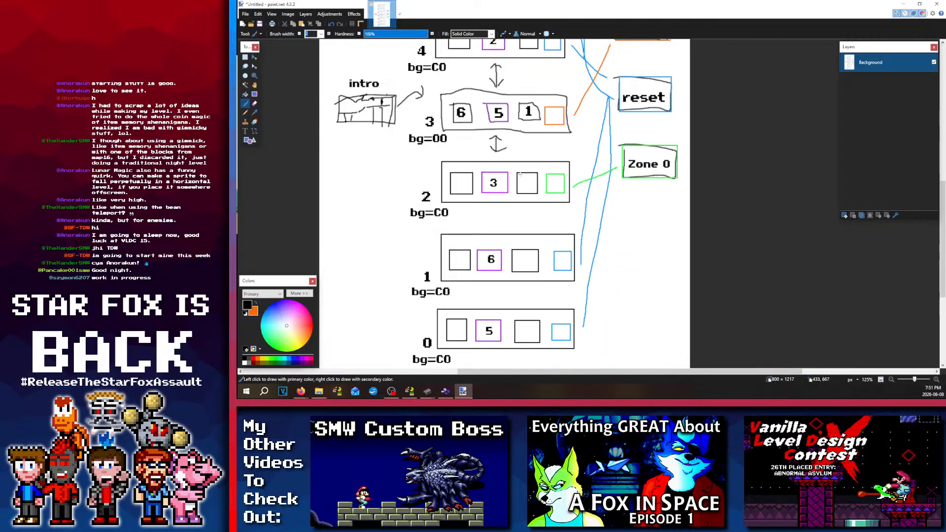
pyautogui.scroll(6, 498, 227)
pyautogui.scroll(4, 498, 226)
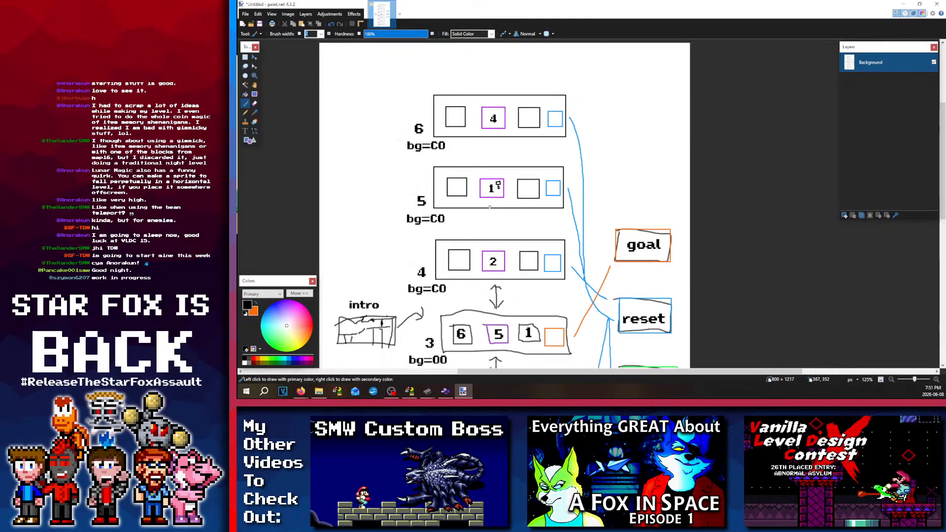
pyautogui.scroll(-5, 493, 217)
pyautogui.scroll(-5, 489, 205)
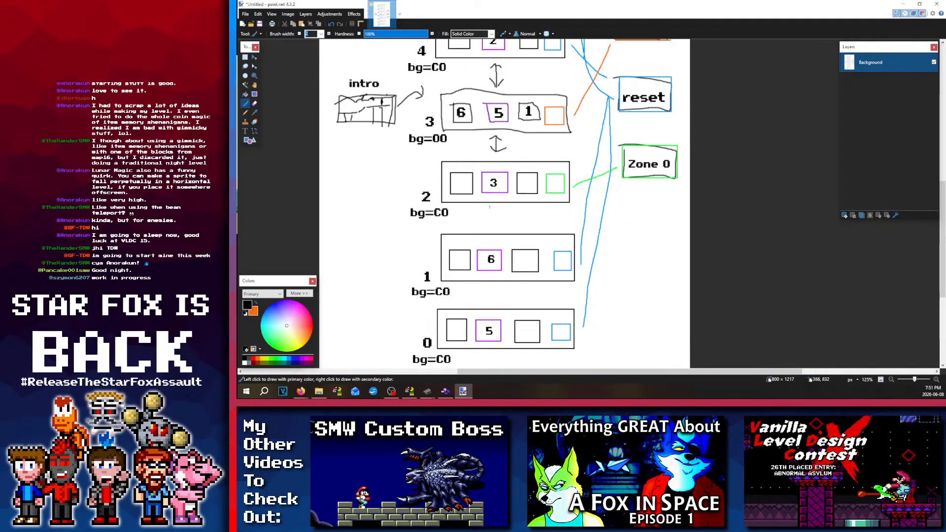
pyautogui.scroll(6, 504, 210)
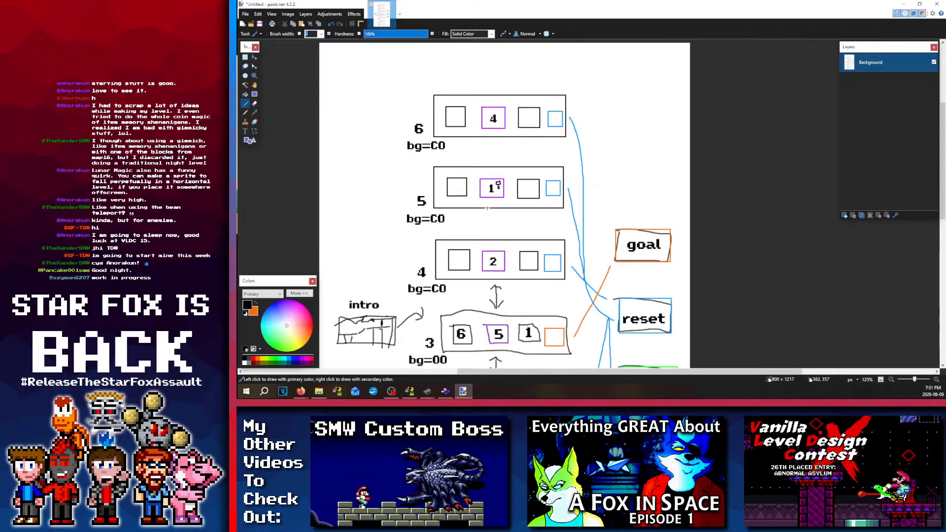
pyautogui.scroll(-3, 489, 202)
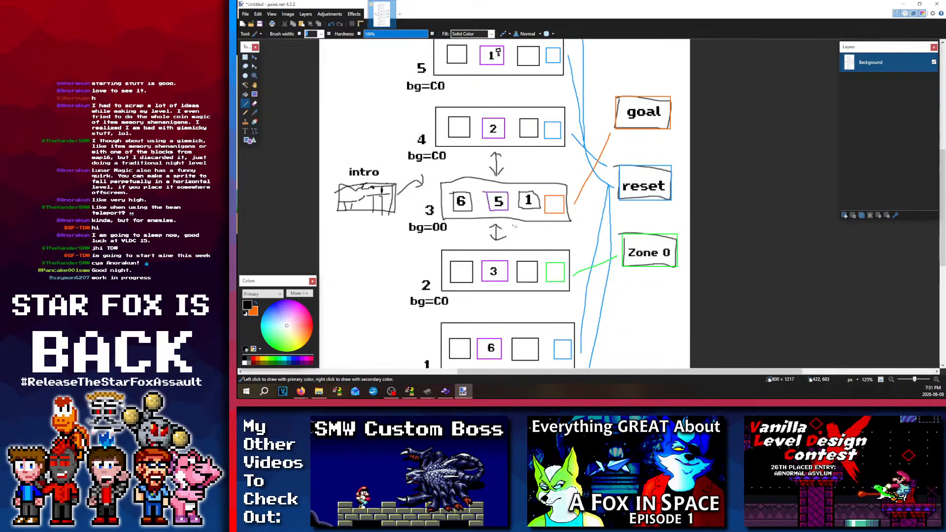
pyautogui.scroll(-5, 513, 227)
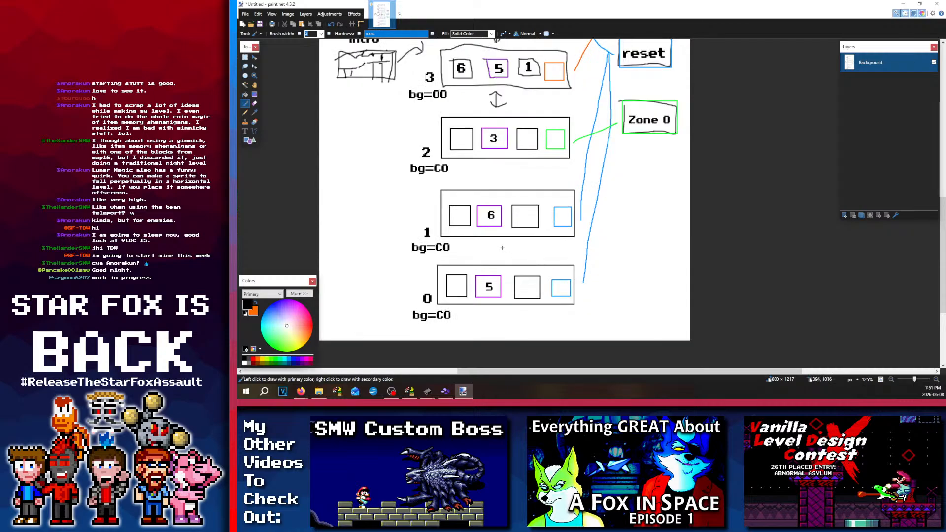
pyautogui.scroll(7, 533, 247)
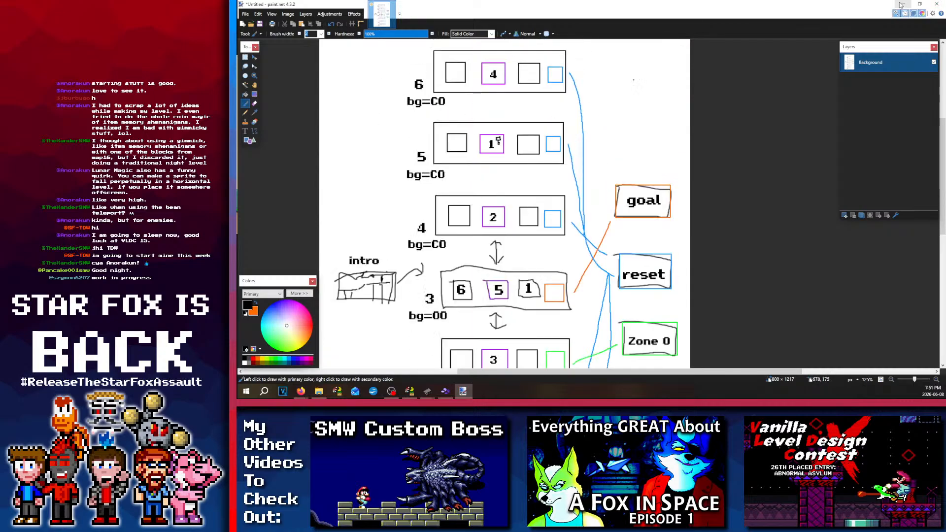
# Step: Switch back to Lunar Magic, check the star door area on screen 07 and browse the Map16 tiles back to page 0
pyautogui.hotkey('alt', 'Tab')
pyautogui.hscroll(7, 604, 137)
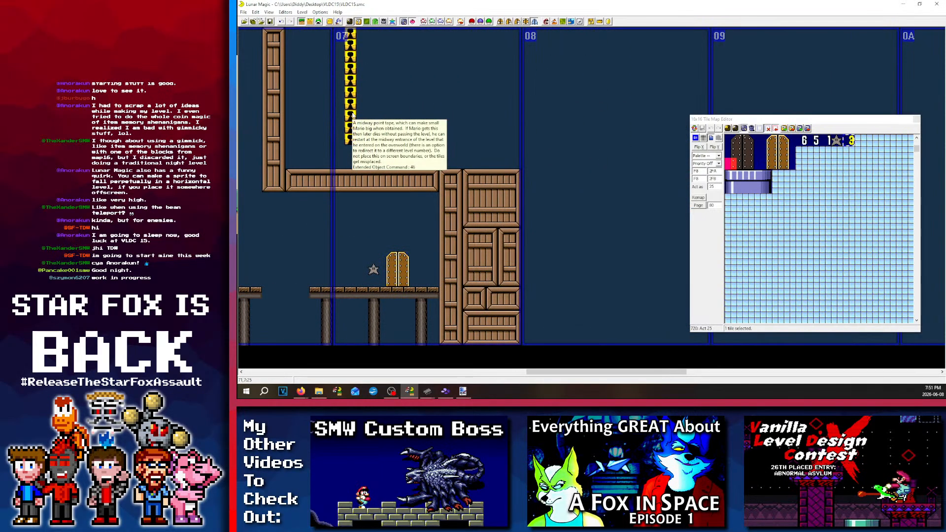
pyautogui.scroll(3, 834, 142)
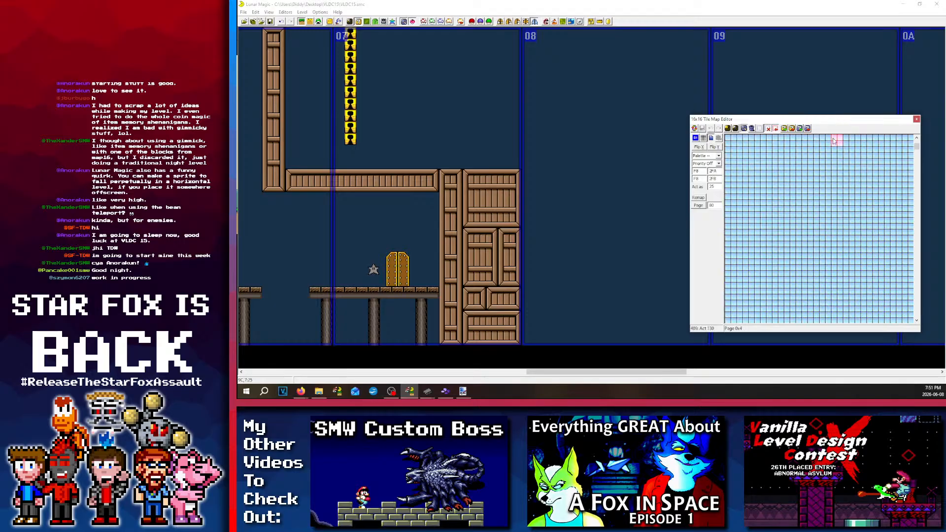
pyautogui.scroll(3, 828, 153)
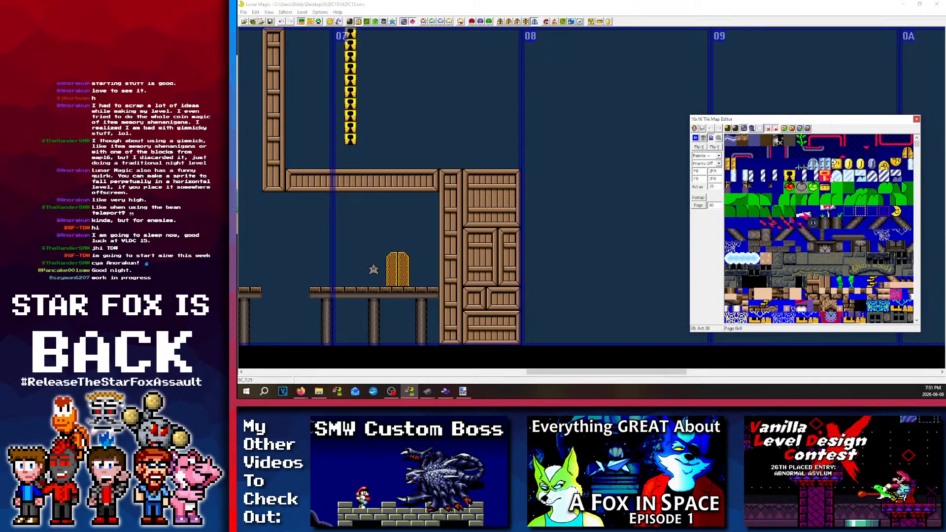
# Step: Examine level 25's layout between door 6 on screen 01 and the midway tape and star door on screen 07
pyautogui.hscroll(-2, 394, 158)
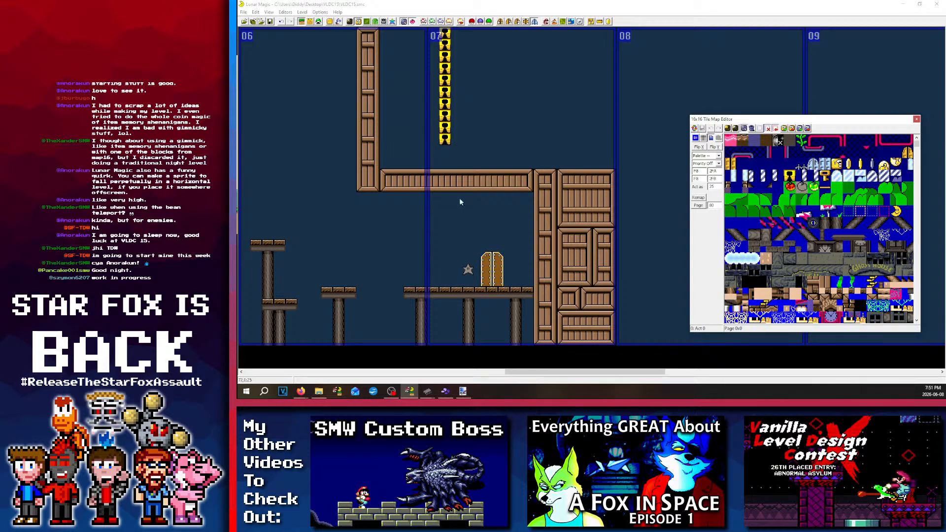
pyautogui.hscroll(-10, 510, 281)
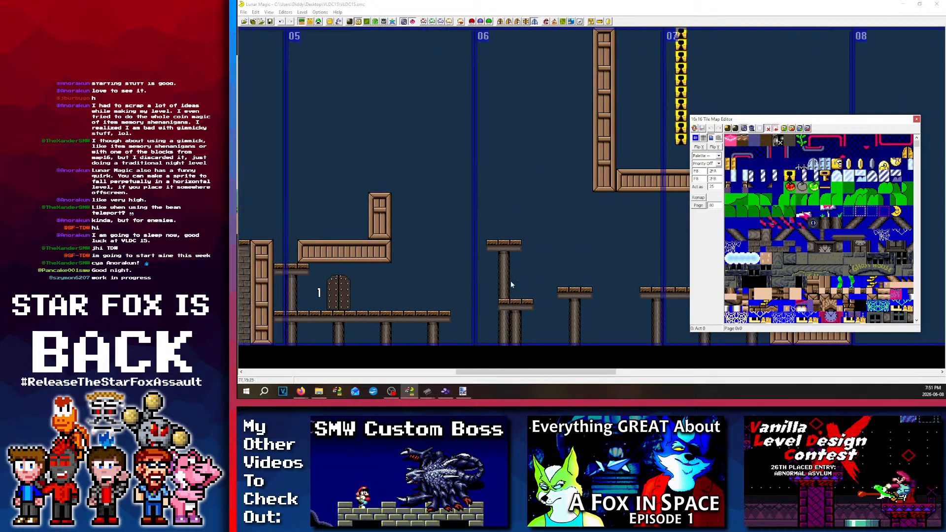
pyautogui.hscroll(-3, 499, 248)
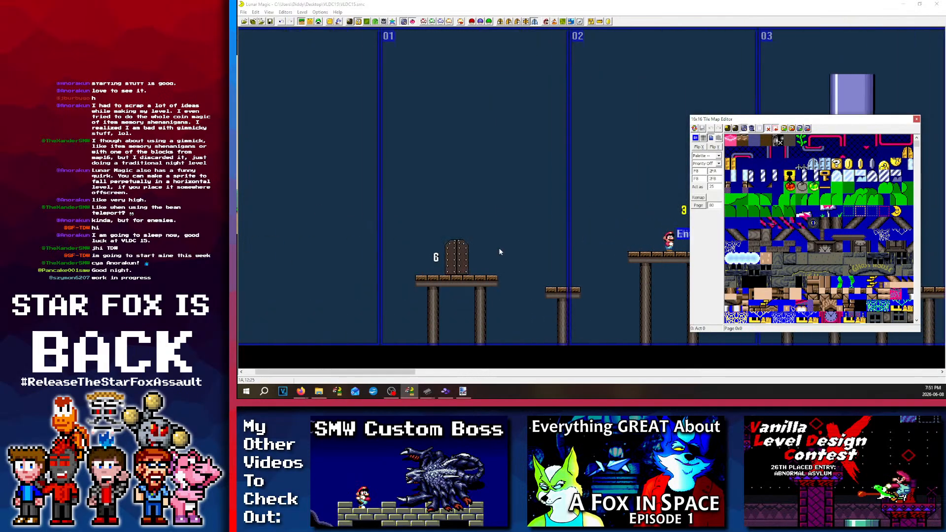
pyautogui.hscroll(8, 498, 248)
pyautogui.hscroll(8, 498, 241)
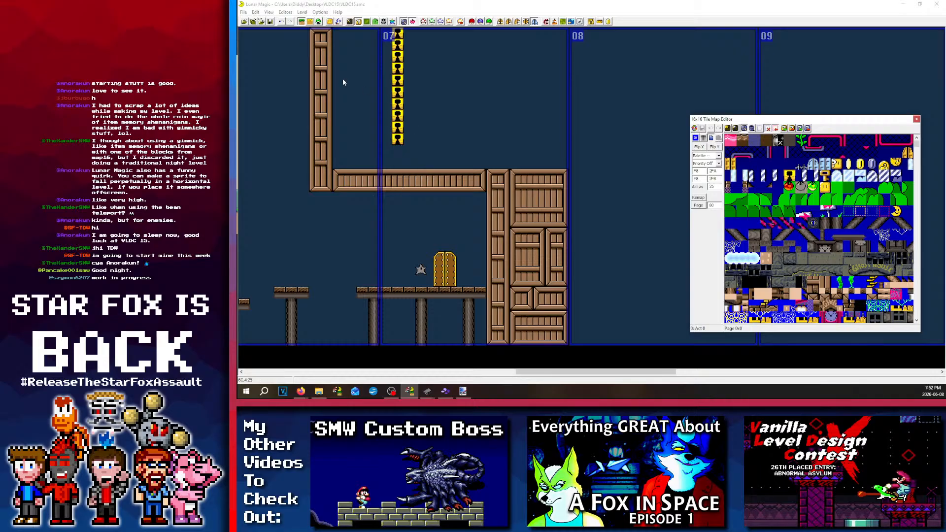
pyautogui.hscroll(-10, 374, 246)
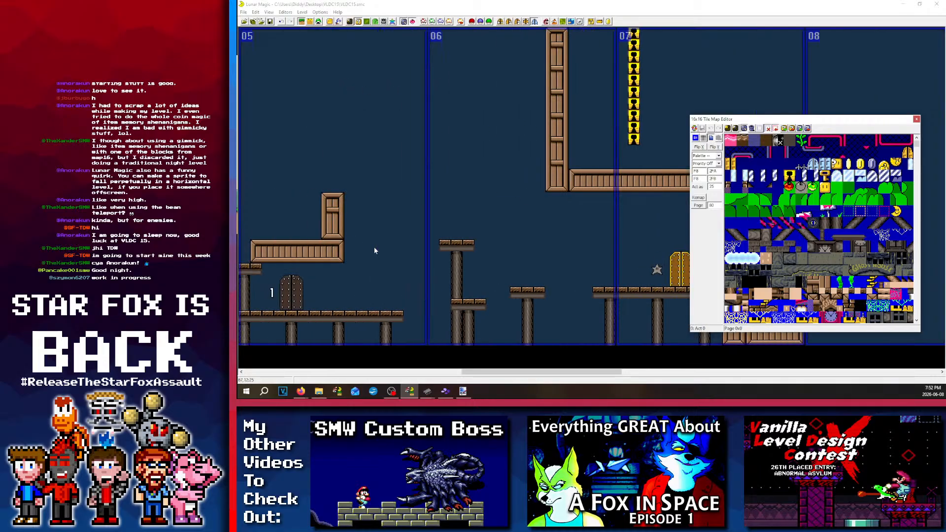
pyautogui.hscroll(-4, 335, 223)
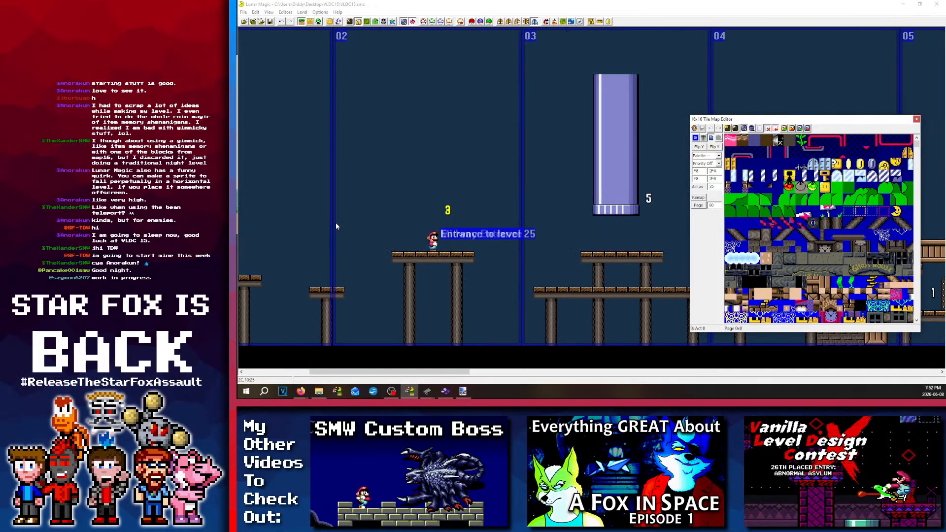
# Step: Review level 25's platforms, pipe 5 and doors from the empty screen 00 through to the star door on screen 07
pyautogui.hscroll(2, 379, 219)
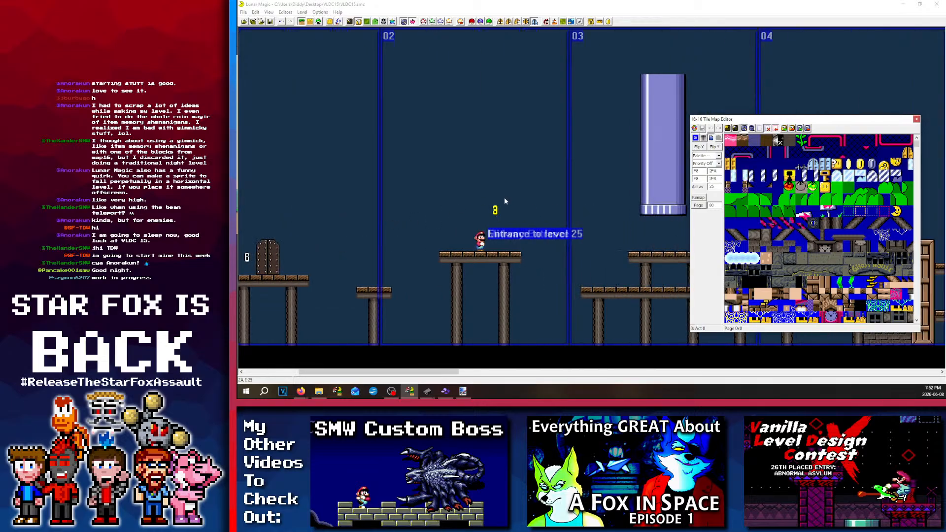
pyautogui.hscroll(-3, 424, 221)
pyautogui.hscroll(6, 424, 245)
pyautogui.hscroll(-4, 407, 233)
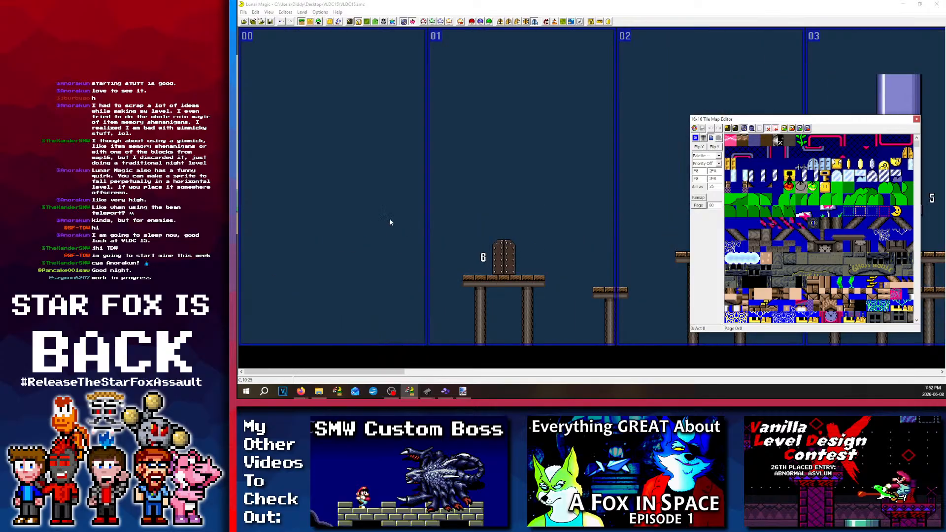
pyautogui.hscroll(7, 462, 253)
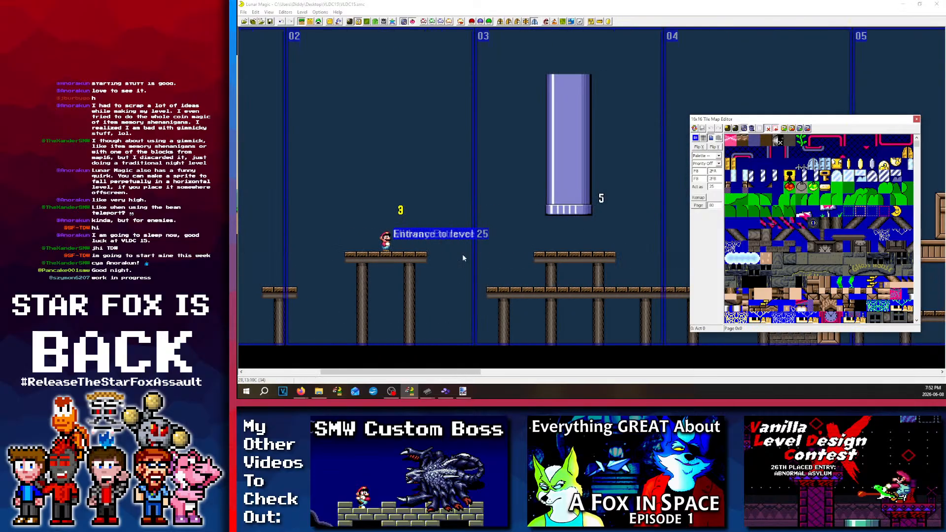
pyautogui.hscroll(-5, 538, 244)
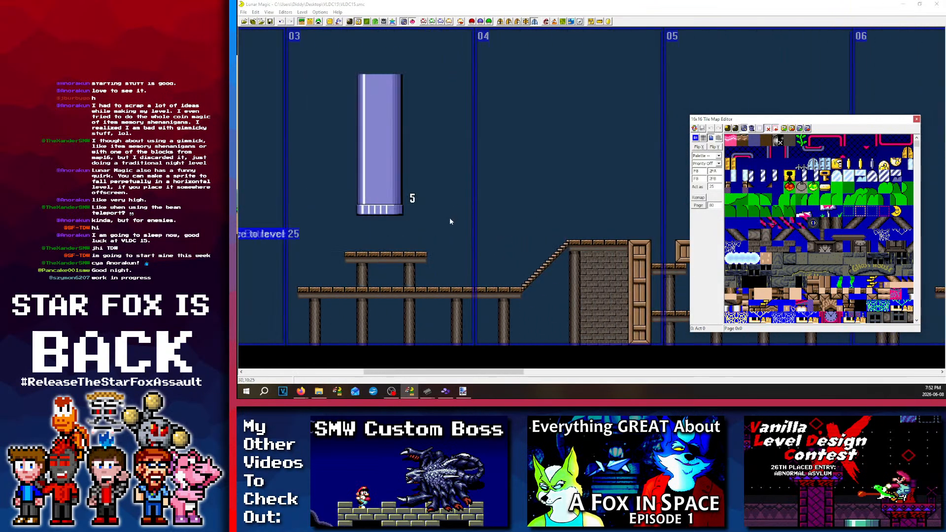
pyautogui.hscroll(-3, 324, 243)
pyautogui.hscroll(10, 323, 244)
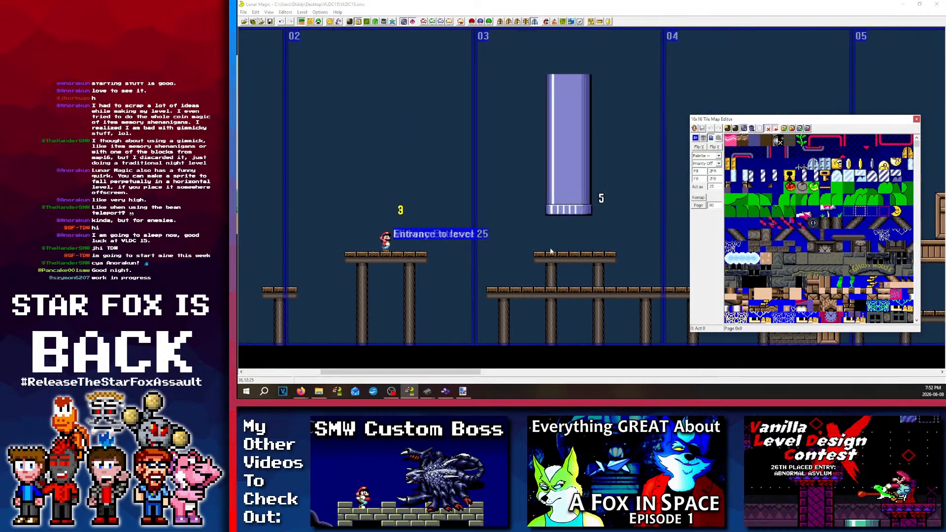
pyautogui.hscroll(4, 534, 237)
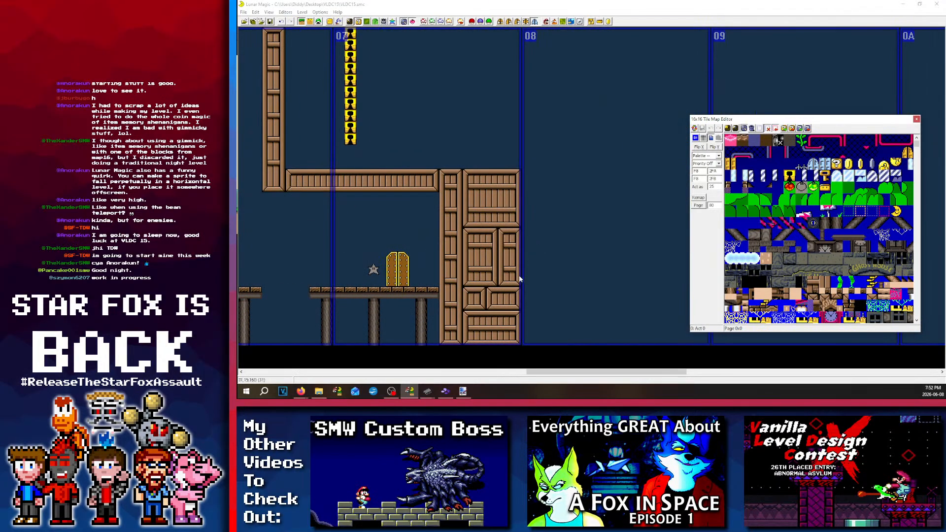
pyautogui.hscroll(-3, 349, 252)
pyautogui.hscroll(-10, 355, 264)
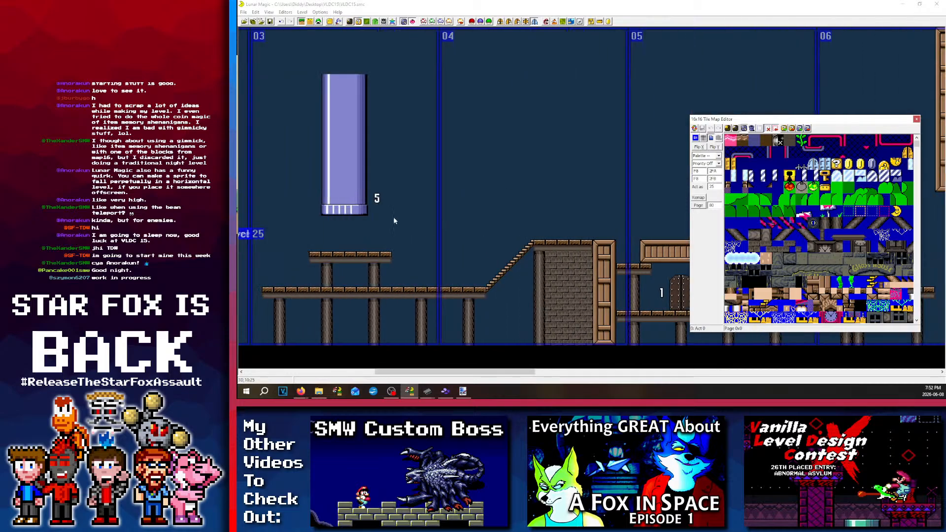
# Step: Save level 25 to the ROM, accepting the undefined screen exits
pyautogui.click(270, 22)
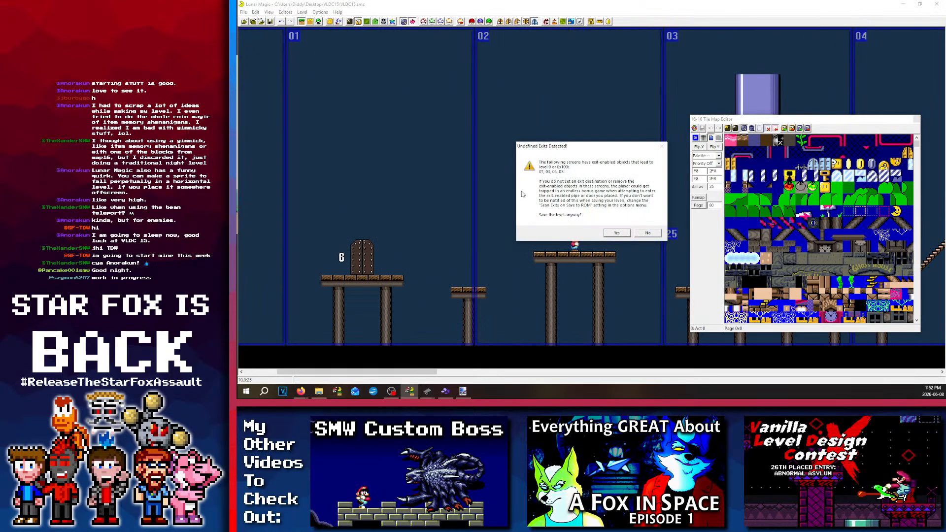
pyautogui.press('Return')
# Step: Switch to the paint.net diagram, review zones 6 to 0 and start a text label "Tectoni" above the zone 6 box
pyautogui.click(462, 391)
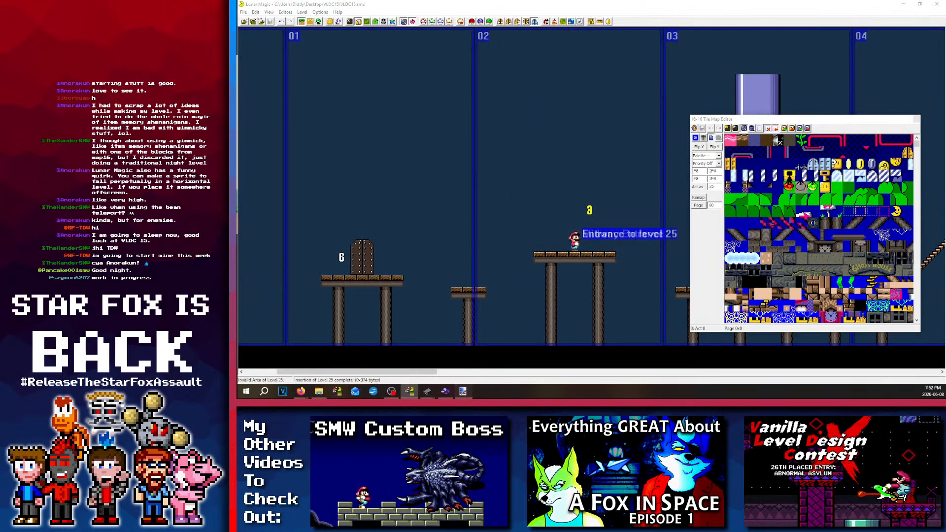
pyautogui.scroll(5, 515, 240)
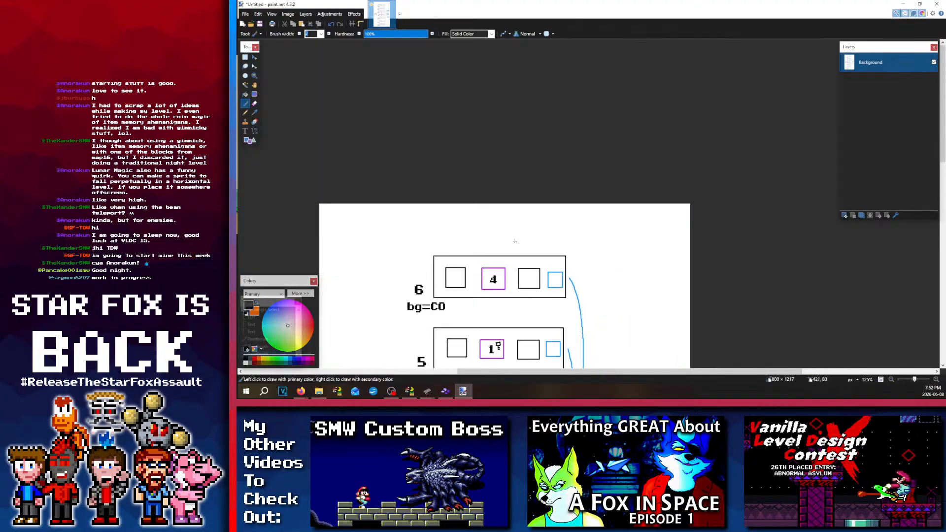
pyautogui.scroll(-3, 513, 240)
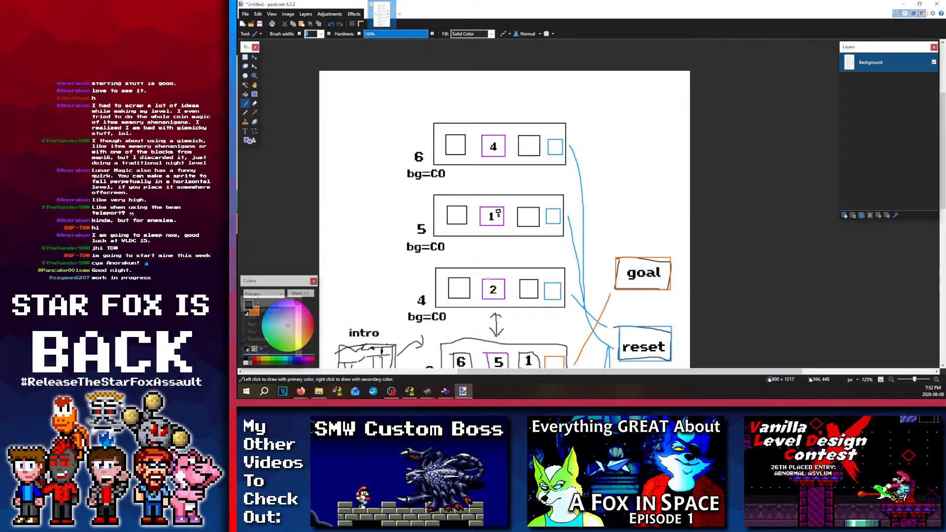
pyautogui.scroll(-4, 531, 321)
pyautogui.scroll(-4, 530, 322)
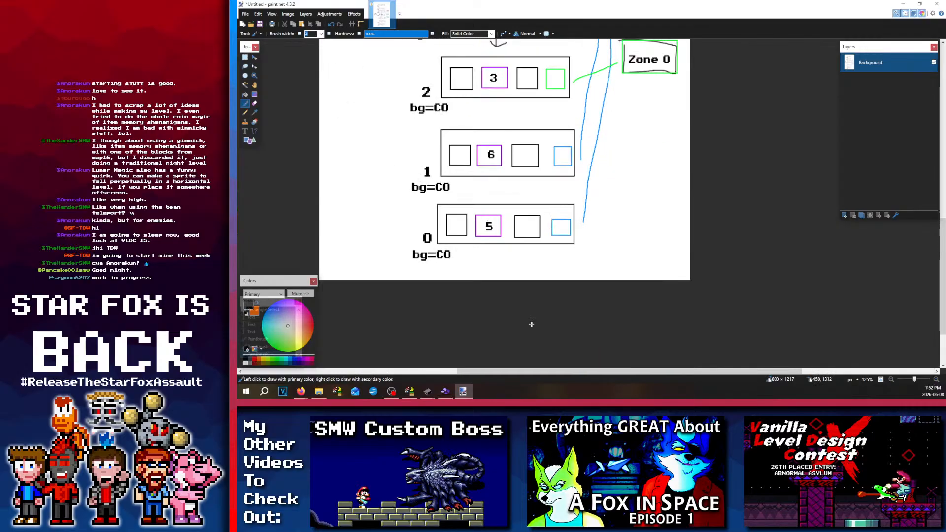
pyautogui.scroll(10, 531, 324)
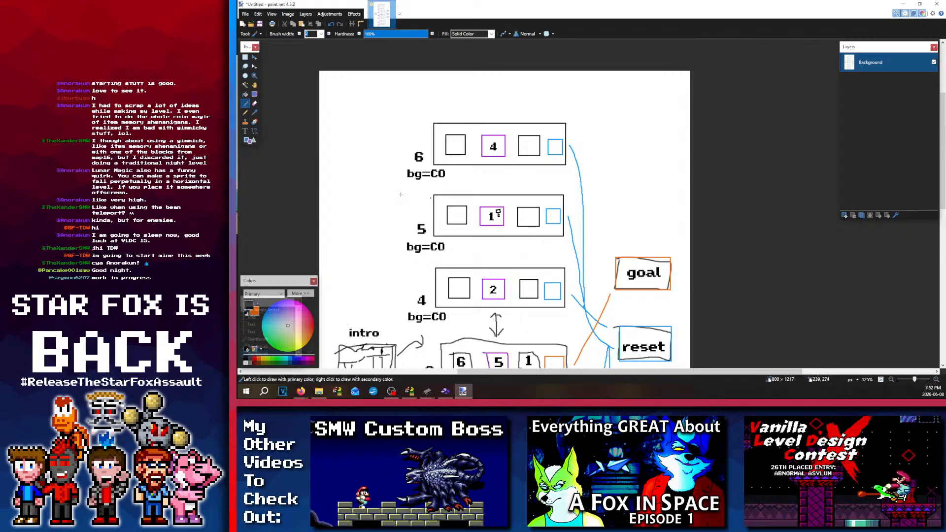
pyautogui.click(245, 131)
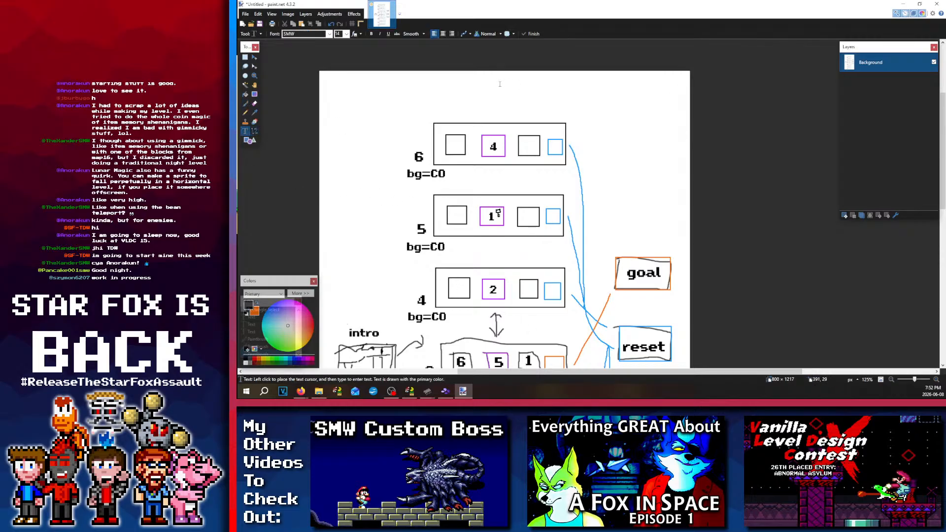
pyautogui.click(441, 91)
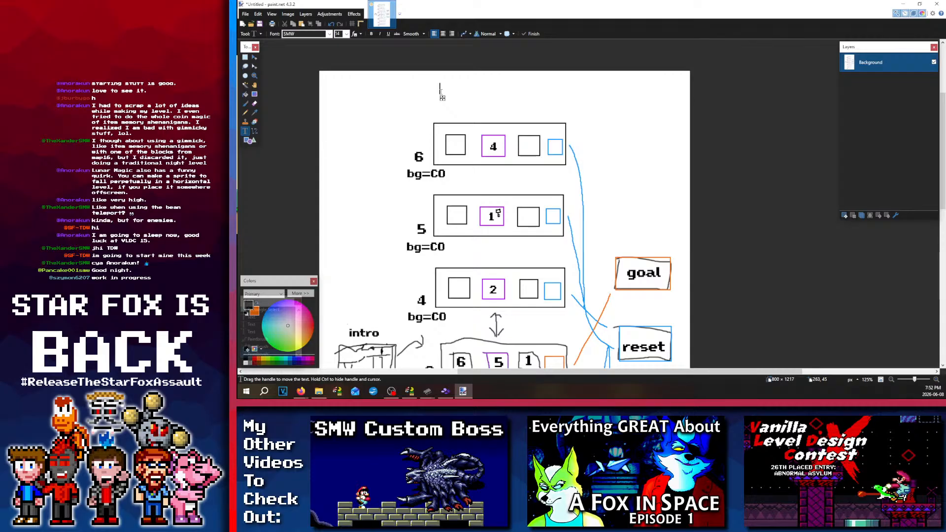
pyautogui.write('Tectoni')
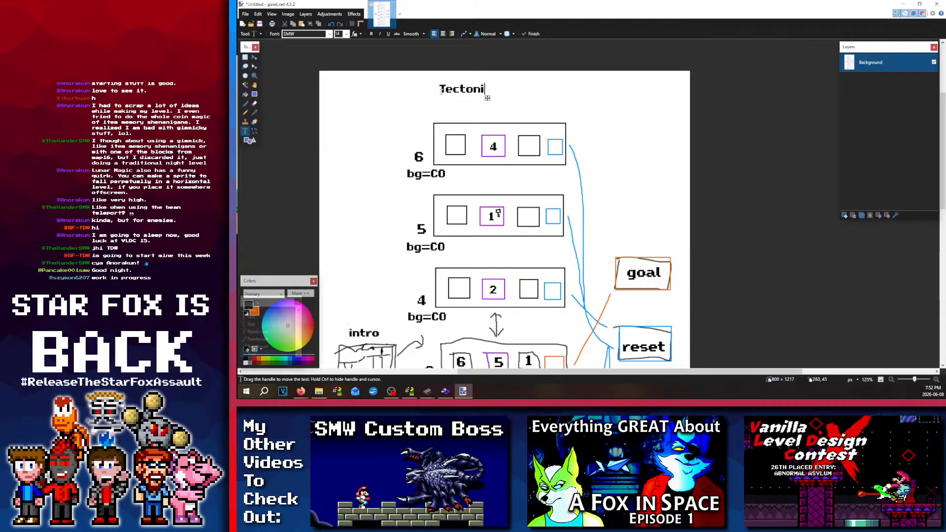
# Step: Replace the title text being edited above the diagram with "INVESTIGATION AT THE TECTONIC COMPLEX"
pyautogui.press('BackSpace')
pyautogui.press('BackSpace')
pyautogui.press('BackSpace')
pyautogui.press('BackSpace')
pyautogui.press('BackSpace')
pyautogui.press('BackSpace')
pyautogui.press('BackSpace')
pyautogui.write('INVESTIGATION AT THE ')
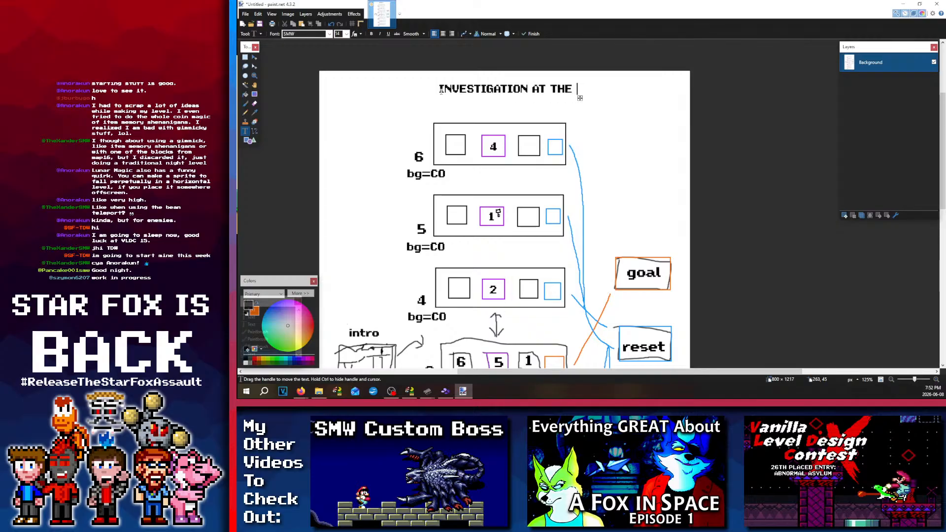
pyautogui.write('TECTONIC COMP')
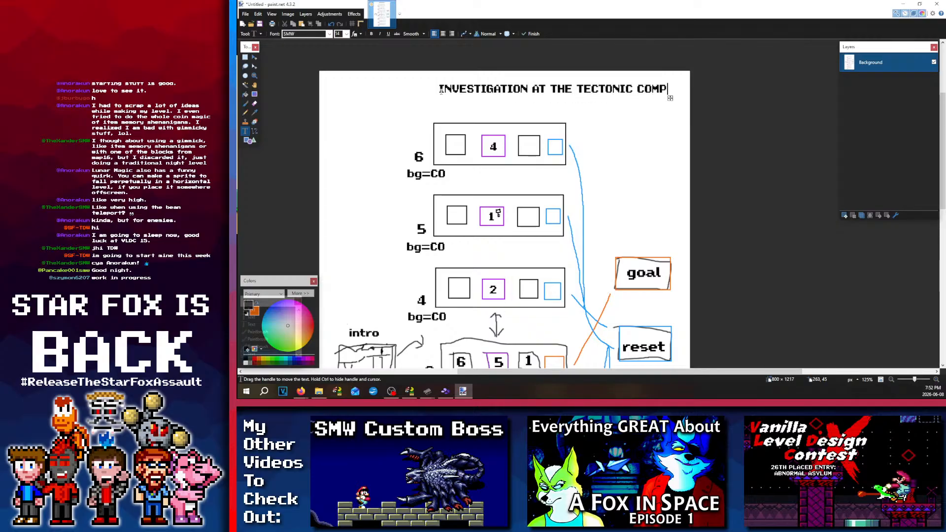
pyautogui.write('LEX')
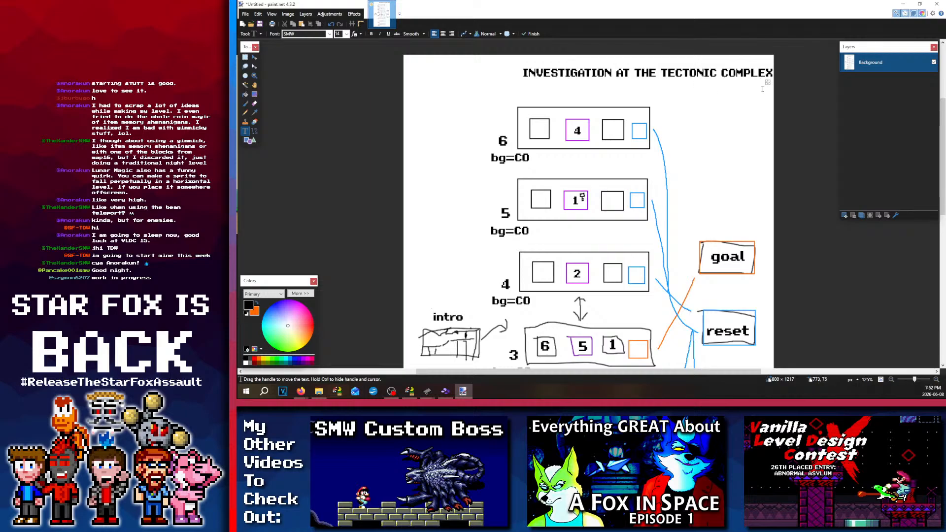
# Step: Enlarge the title to font size 18, centre it above the diagram and commit the text
pyautogui.moveTo(767, 83); pyautogui.dragTo(720, 83)
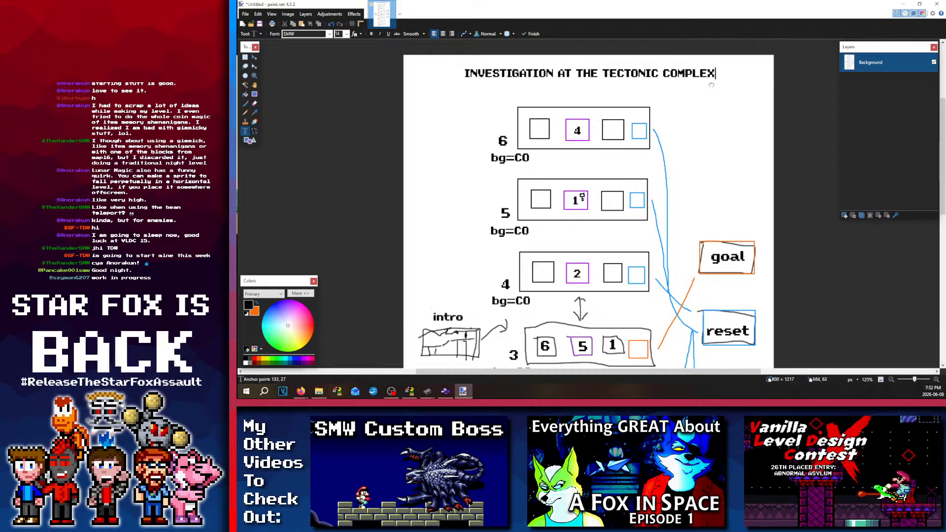
pyautogui.click(347, 34)
pyautogui.press('Down')
pyautogui.press('Down')
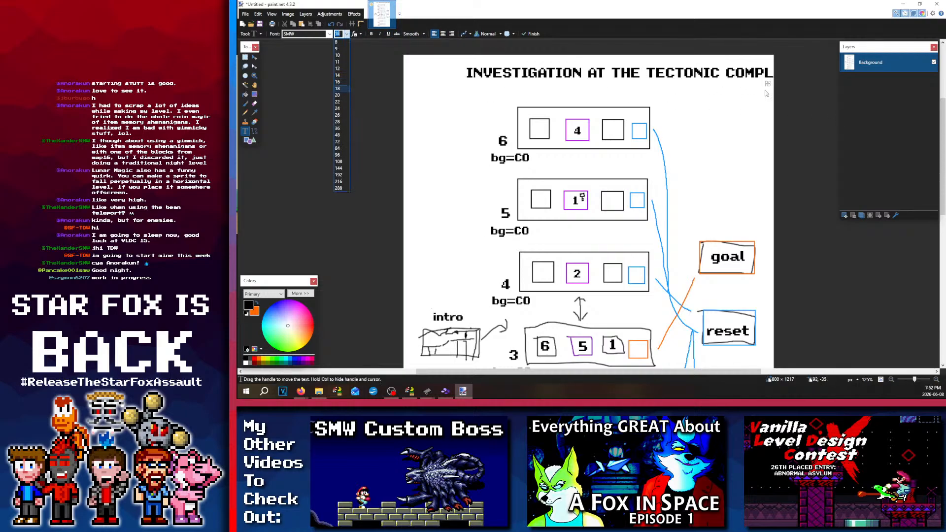
pyautogui.moveTo(767, 84); pyautogui.dragTo(724, 81)
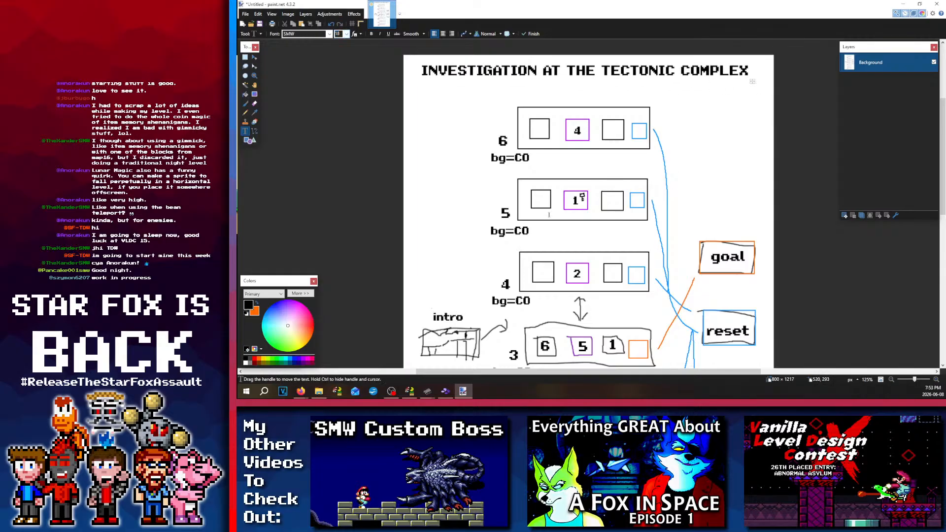
pyautogui.click(245, 58)
# Step: Review the whole level diagram from zone 6 down to zone 0, including the room numbers and the goal, reset and Zone 0 connections
pyautogui.scroll(-3, 501, 246)
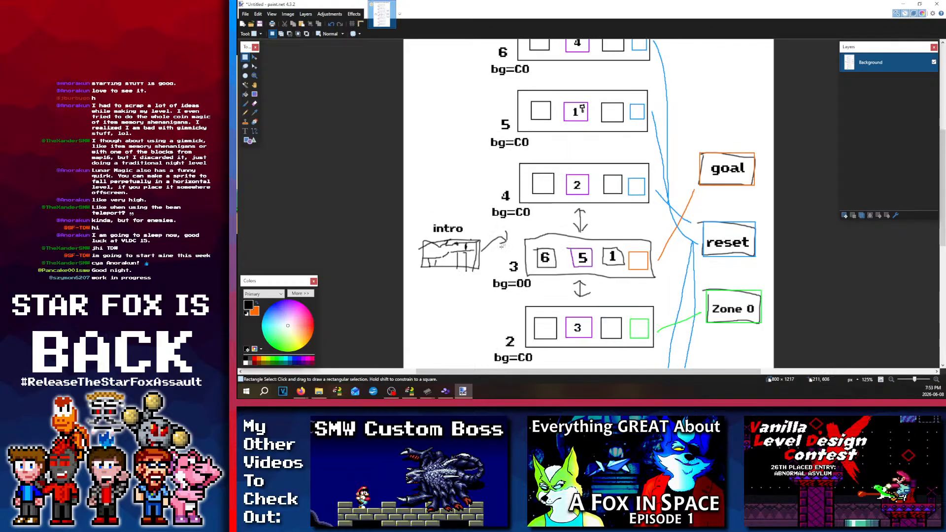
pyautogui.scroll(-5, 501, 245)
pyautogui.scroll(4, 552, 276)
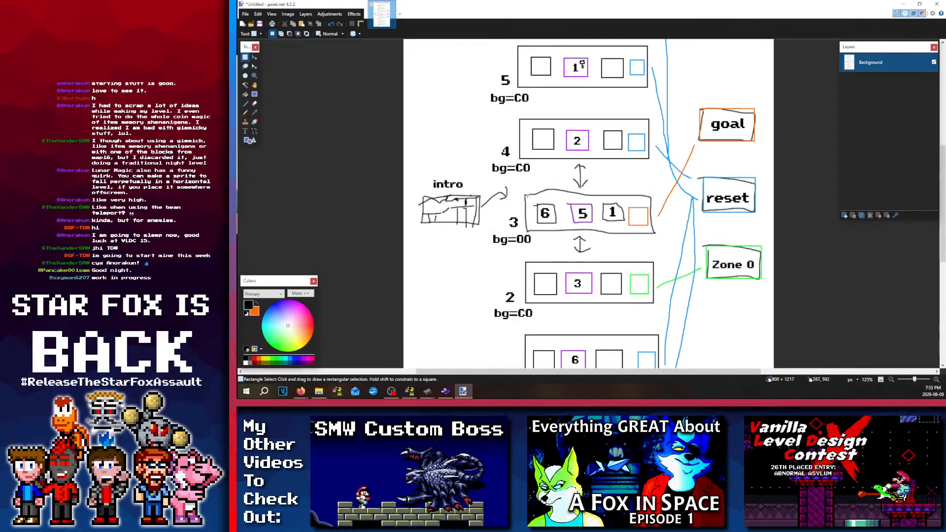
pyautogui.moveTo(521, 189); pyautogui.dragTo(659, 237)
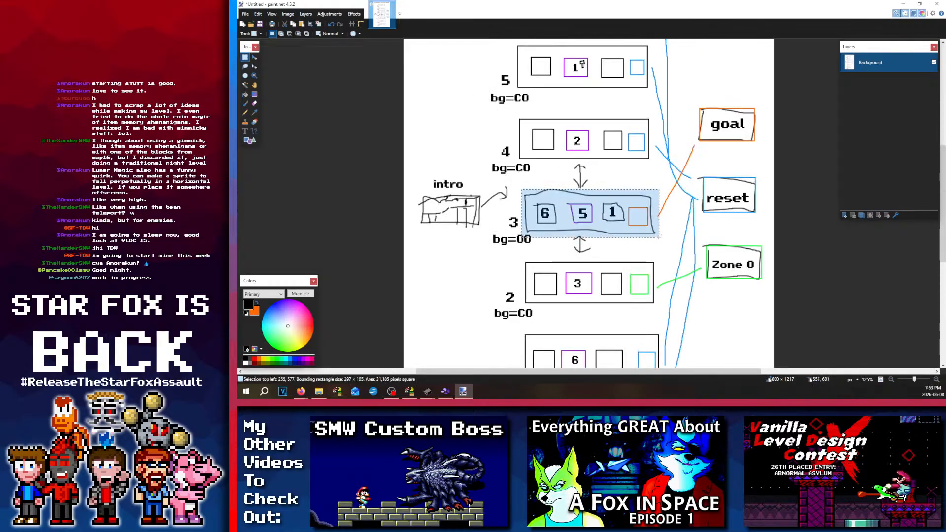
pyautogui.click(659, 236)
pyautogui.scroll(3, 659, 236)
pyautogui.scroll(-6, 591, 314)
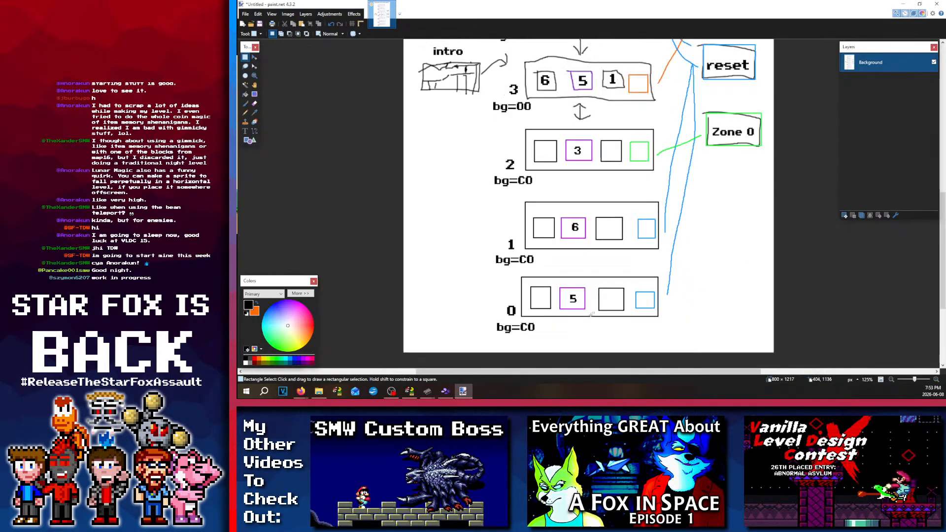
pyautogui.scroll(5, 591, 314)
pyautogui.scroll(-1, 587, 215)
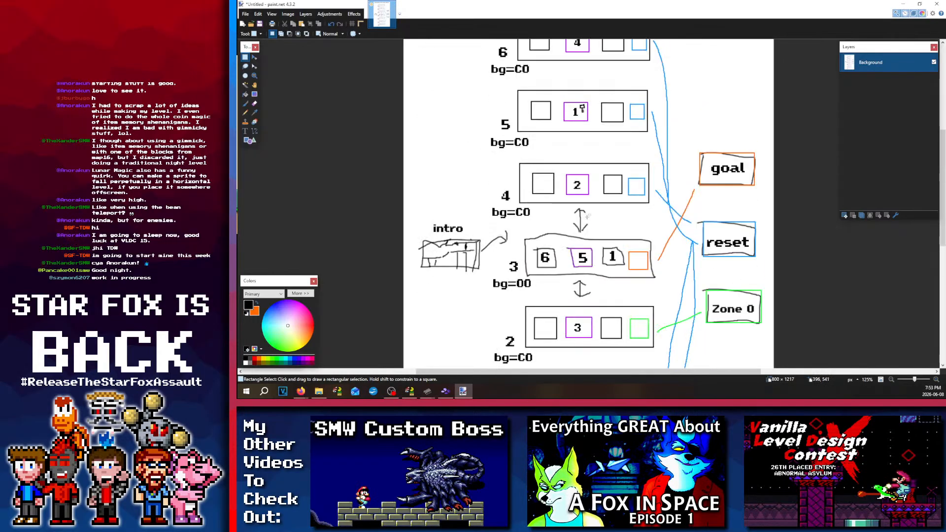
pyautogui.scroll(-2, 588, 215)
pyautogui.scroll(-2, 605, 283)
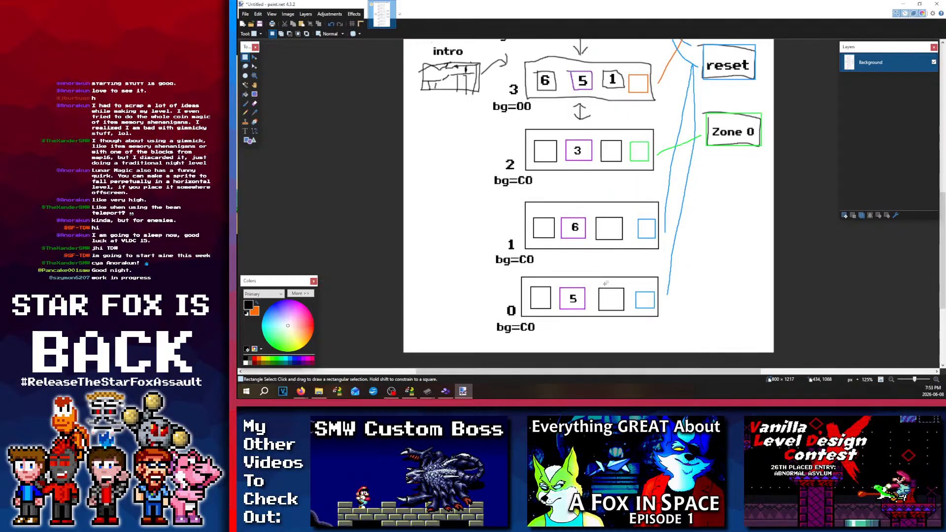
pyautogui.scroll(-2, 605, 283)
pyautogui.scroll(9, 596, 276)
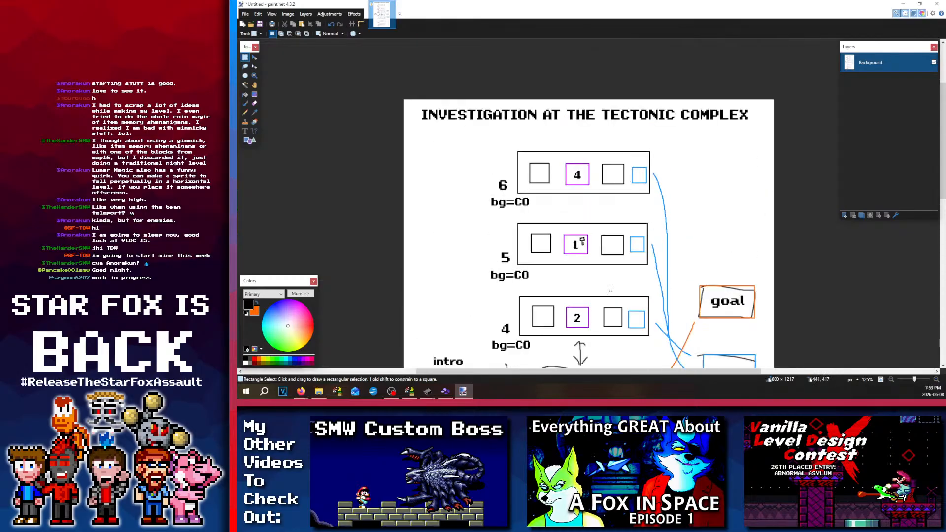
pyautogui.scroll(-4, 575, 264)
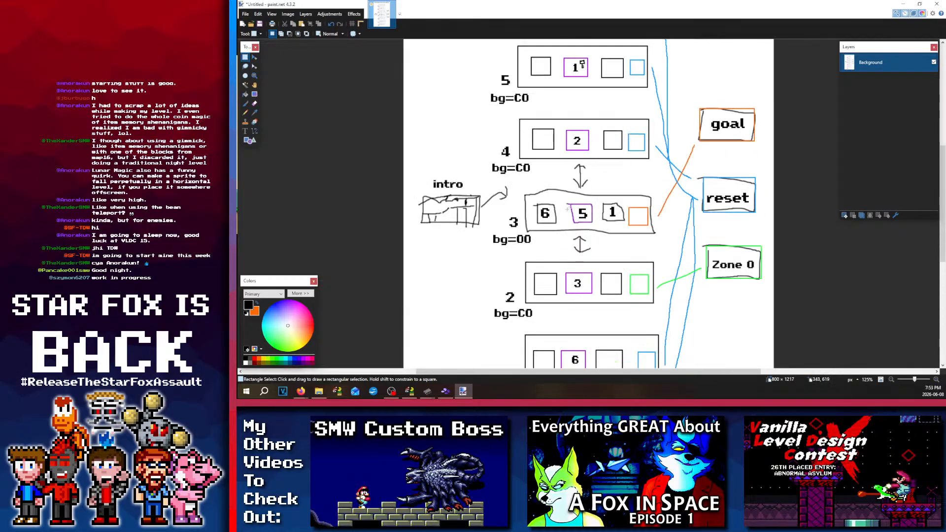
pyautogui.scroll(4, 610, 215)
pyautogui.scroll(-3, 610, 307)
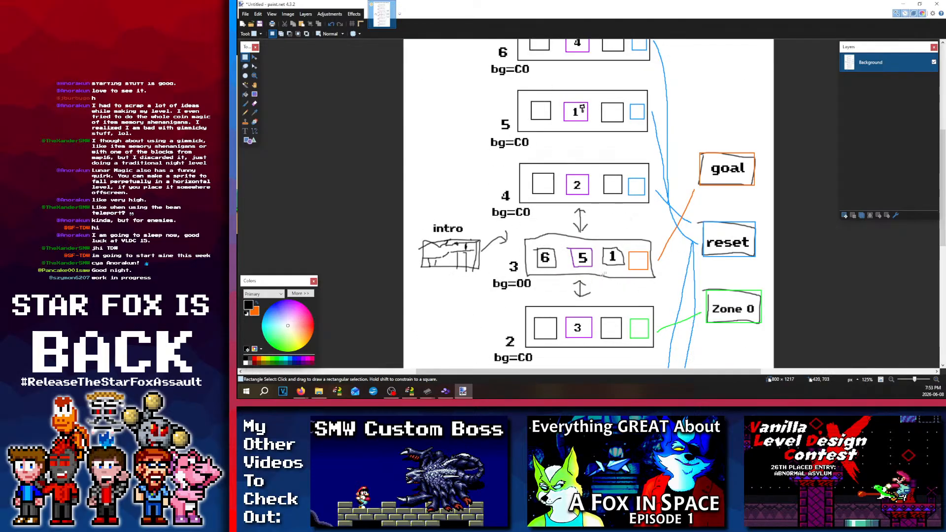
pyautogui.scroll(-6, 604, 274)
pyautogui.scroll(4, 601, 281)
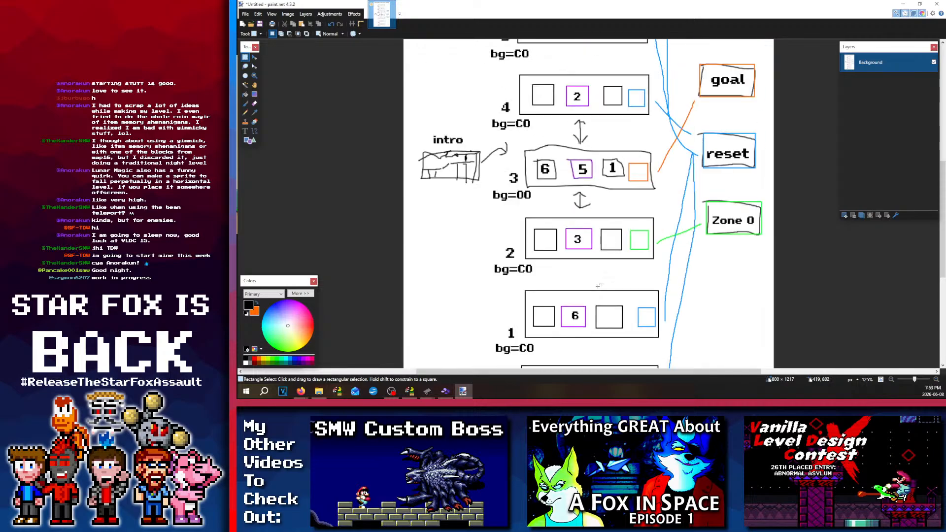
pyautogui.scroll(3, 597, 286)
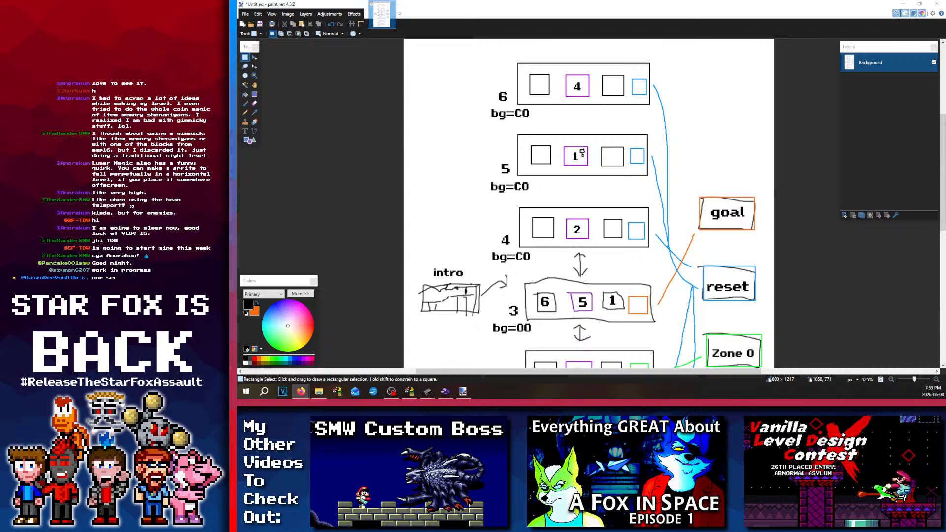
pyautogui.scroll(5, 778, 206)
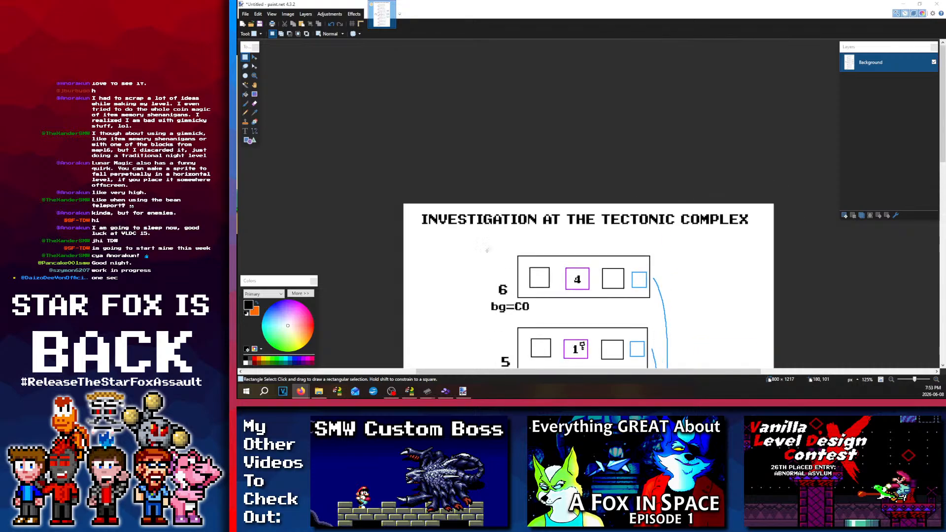
pyautogui.click(248, 133)
pyautogui.click(248, 133)
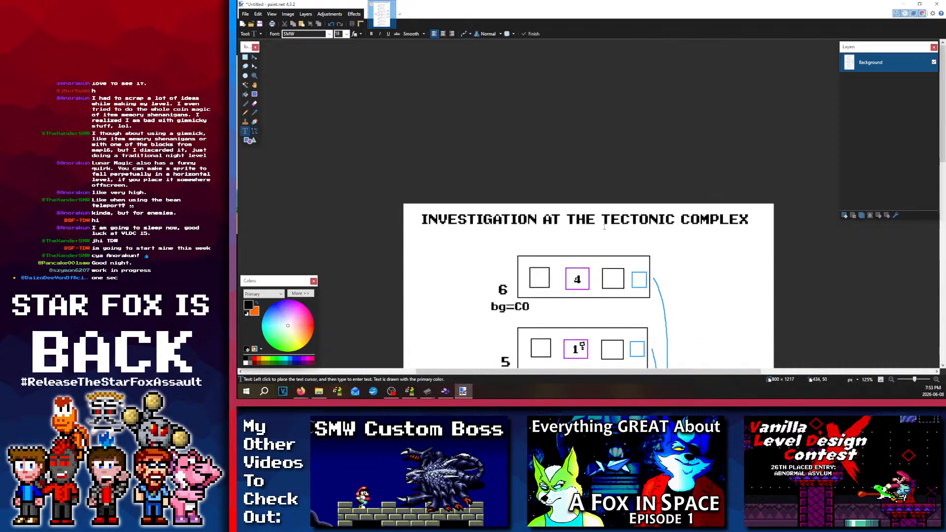
pyautogui.click(577, 238)
pyautogui.write('~C')
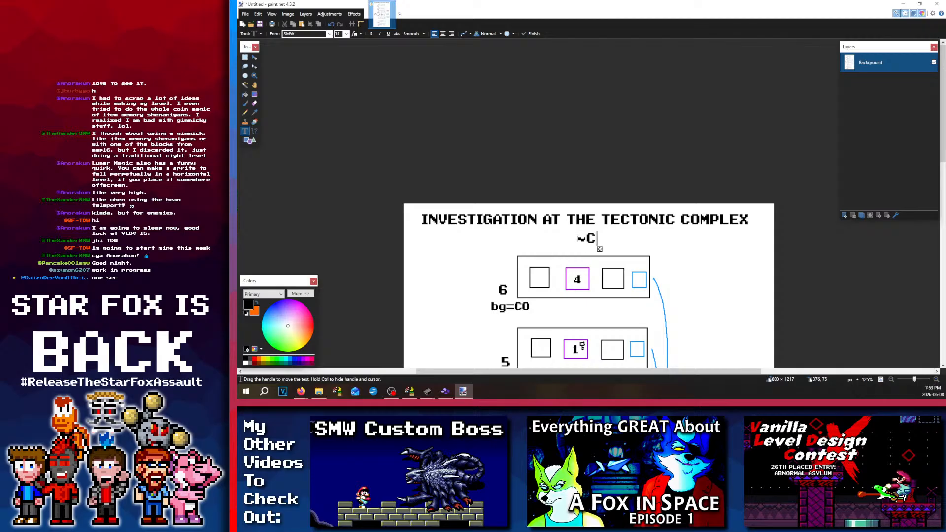
pyautogui.write('ompa')
pyautogui.press('BackSpace')
pyautogui.press('BackSpace')
pyautogui.press('BackSpace')
pyautogui.press('BackSpace')
pyautogui.press('BackSpace')
pyautogui.press('BackSpace')
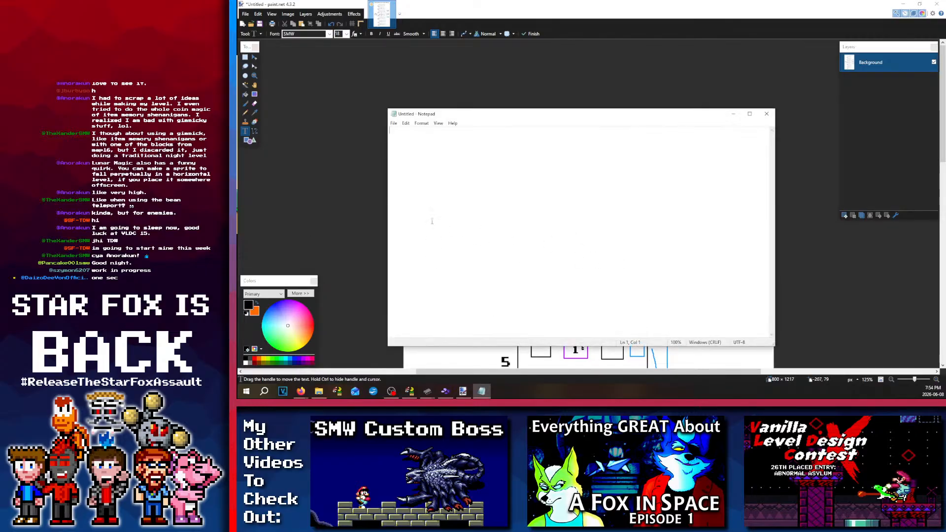
# Step: Switch to a blank Notepad document, enlarge its view and write "company finally arrived"
pyautogui.keyDown('ctrl'); pyautogui.scroll(20, 438, 217); pyautogui.keyUp('ctrl')
pyautogui.write('company ')
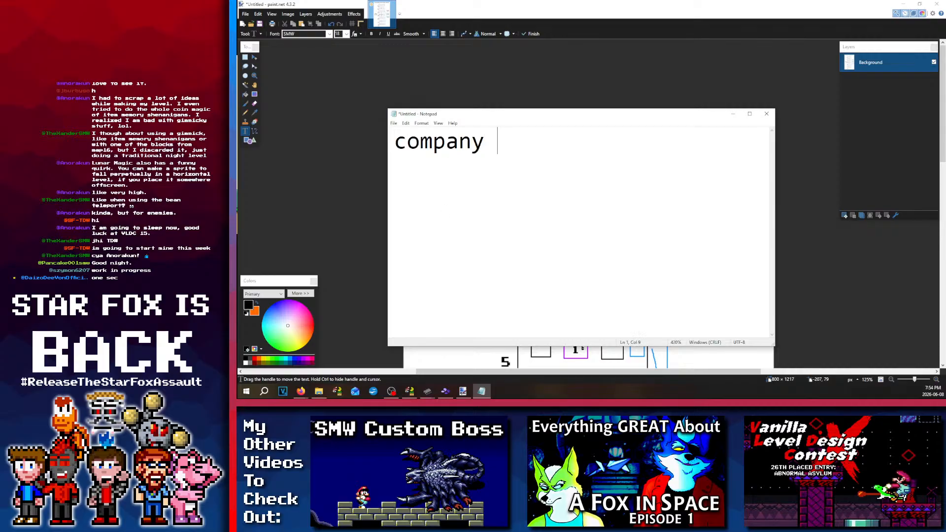
pyautogui.write('finally arrived')
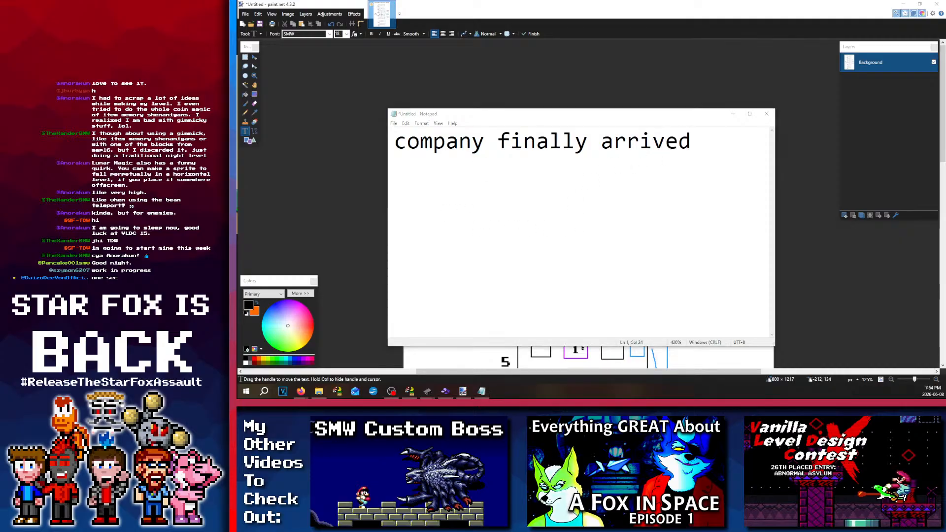
# Step: Zoom the note to 500%, widen its window and move it lower over the canvas
pyautogui.moveTo(474, 118); pyautogui.dragTo(203, 125)
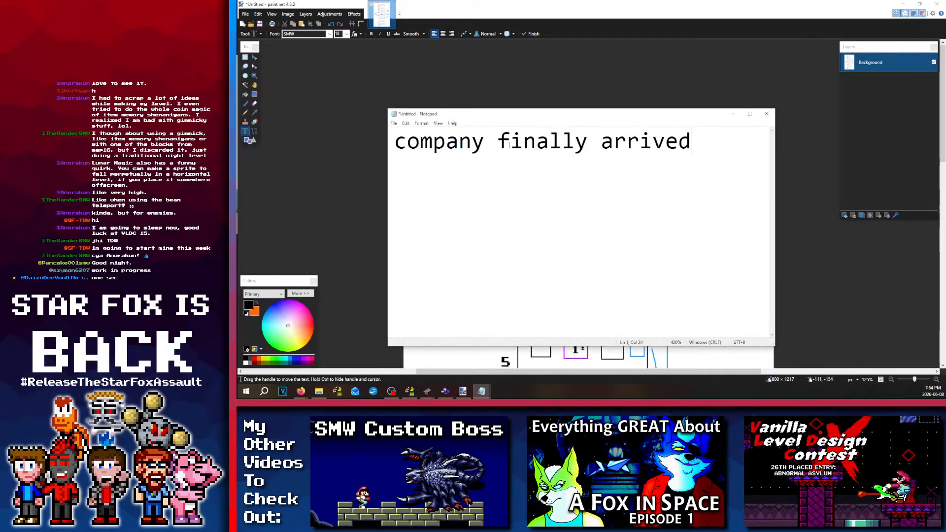
pyautogui.keyDown('ctrl'); pyautogui.scroll(8, 533, 160); pyautogui.keyUp('ctrl')
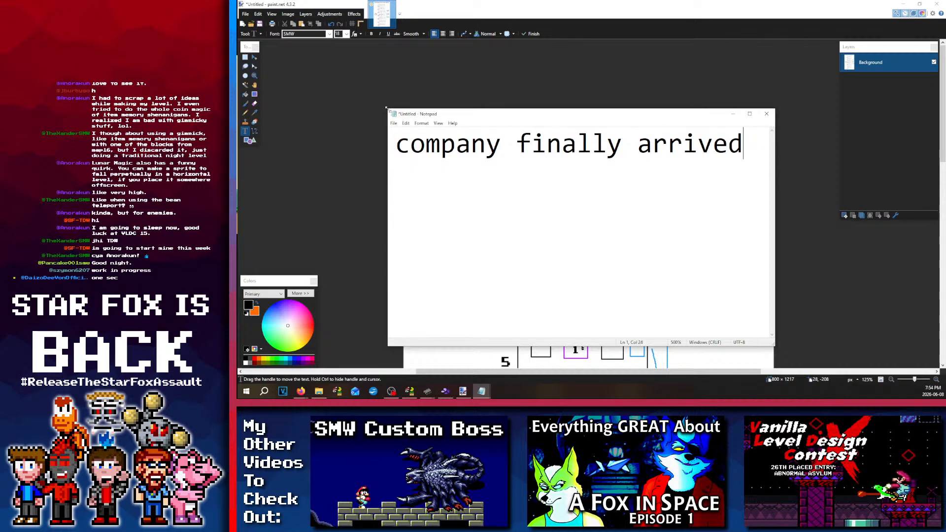
pyautogui.moveTo(400, 116); pyautogui.dragTo(285, 49)
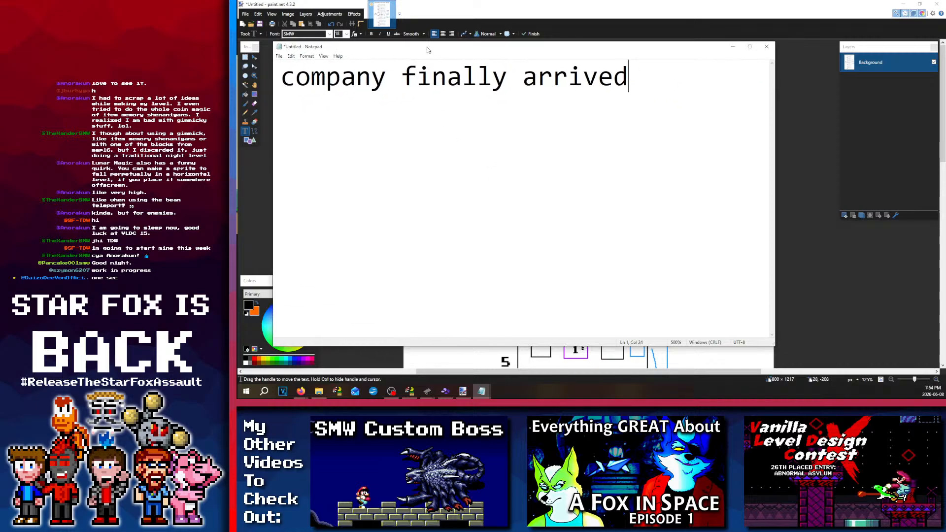
pyautogui.moveTo(425, 43); pyautogui.dragTo(522, 165)
# Step: Add "(brb)" on the second line and "Will be back in about 5 min" after a blank line, and make the note window taller
pyautogui.press('Return')
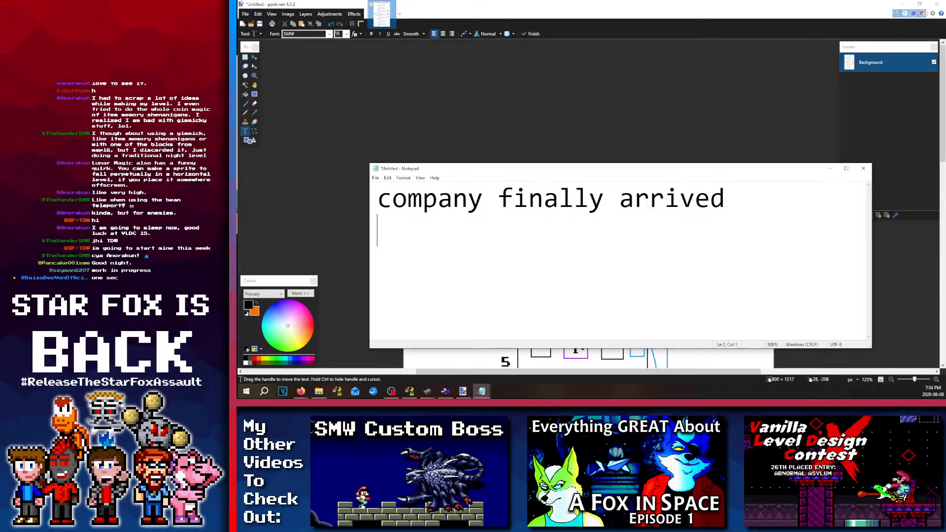
pyautogui.write('(brb)')
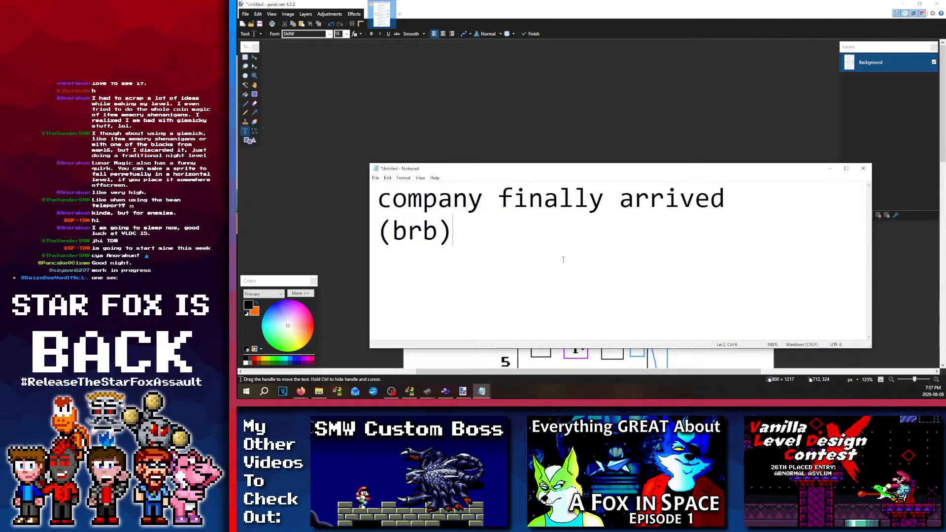
pyautogui.press('Return')
pyautogui.press('Return')
pyautogui.write('Wil')
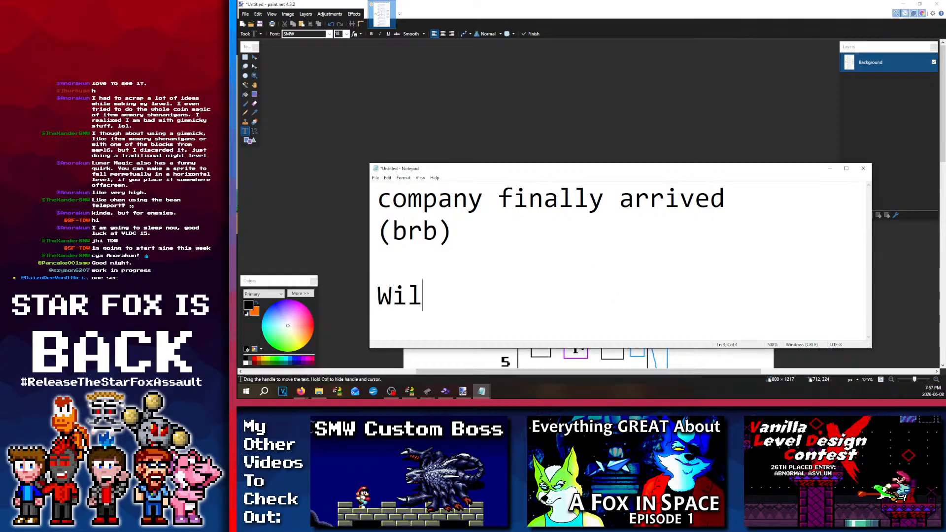
pyautogui.write('l be backi')
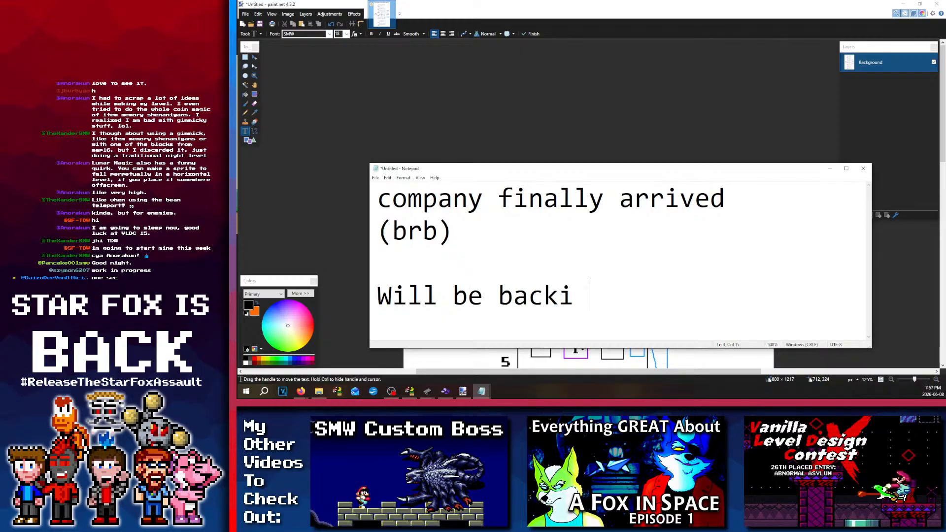
pyautogui.press('BackSpace')
pyautogui.write('in about 5 min')
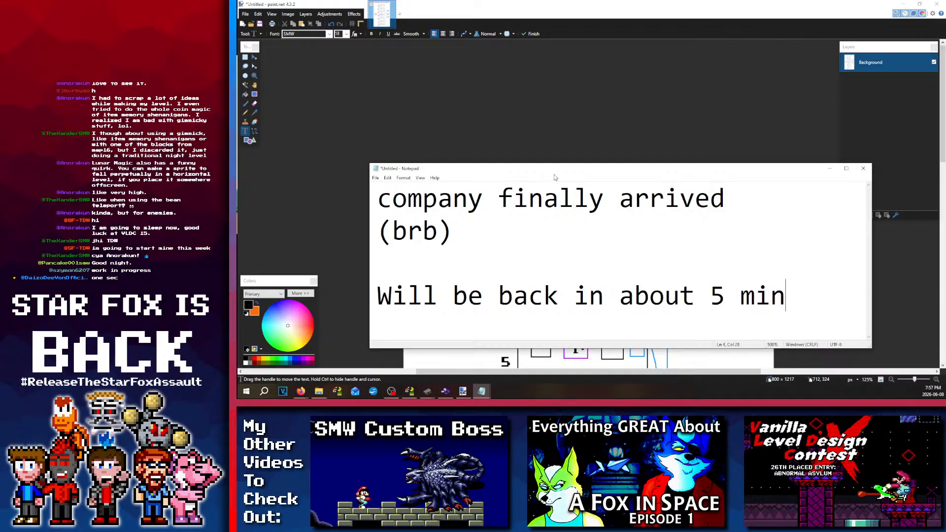
pyautogui.moveTo(531, 156); pyautogui.dragTo(531, 75)
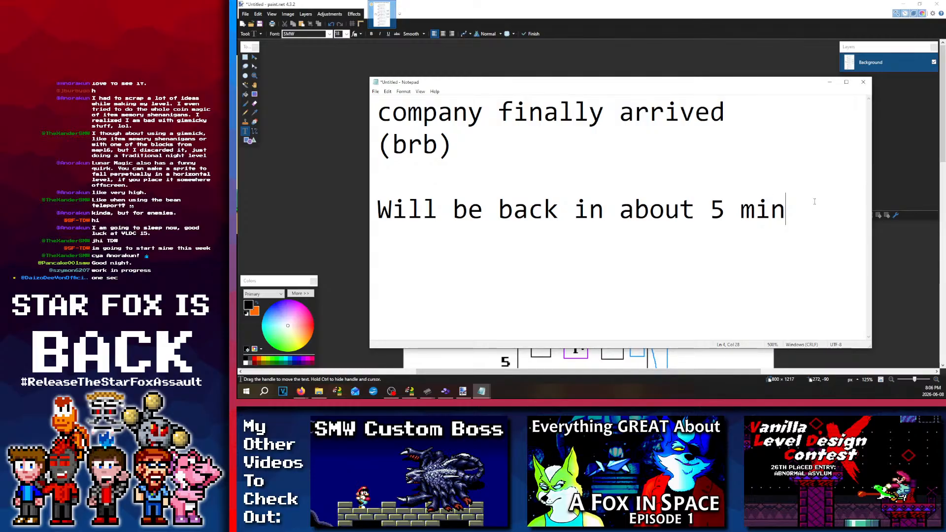
# Step: Add the line (I did say "about") below the return-time message in the note
pyautogui.press('Return')
pyautogui.write('(I did ')
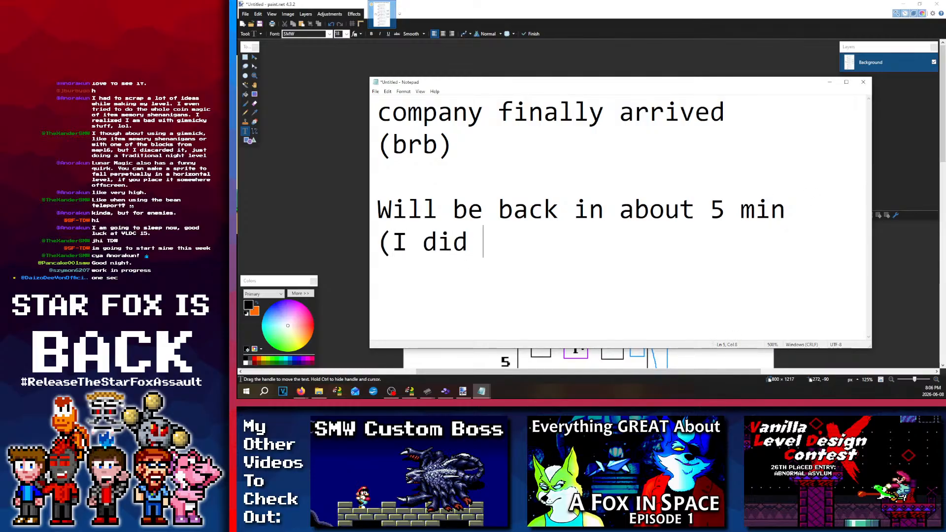
pyautogui.write('say "about)')
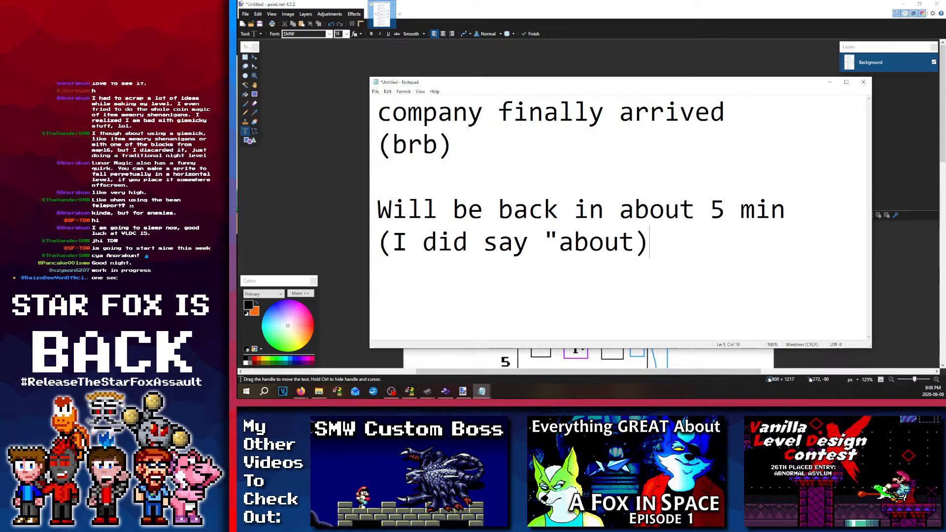
pyautogui.write(')')
pyautogui.press('BackSpace')
pyautogui.press('BackSpace')
pyautogui.write('")')
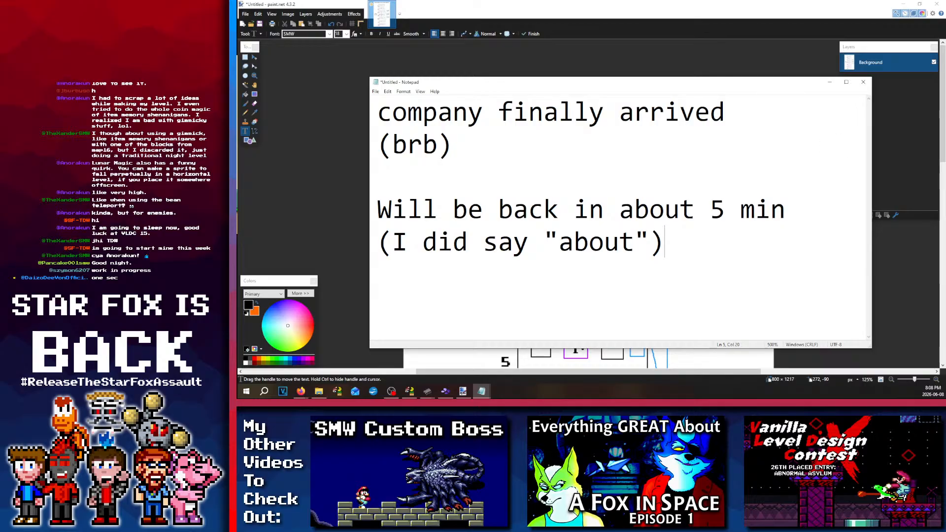
# Step: Minimize the break note and review the level-layout diagram from the title down to row 0
pyautogui.click(829, 82)
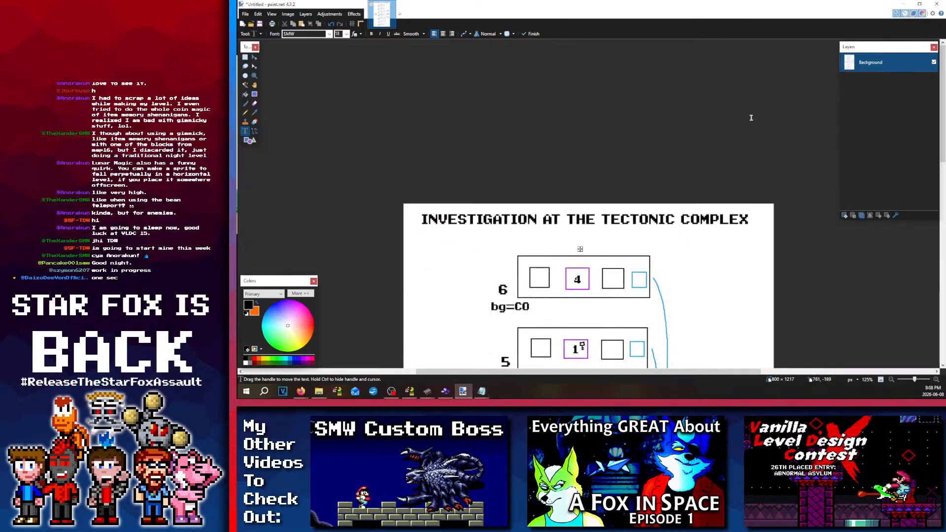
pyautogui.scroll(-3, 598, 149)
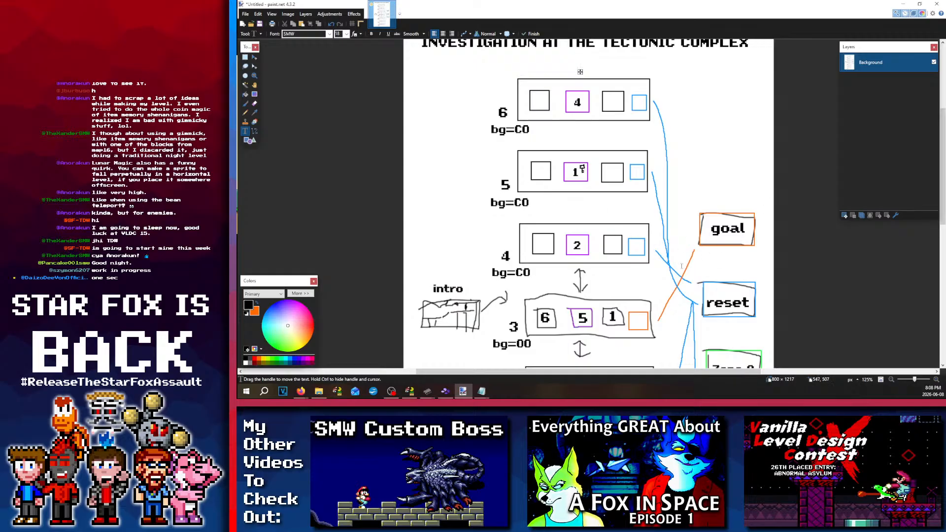
pyautogui.scroll(-8, 547, 245)
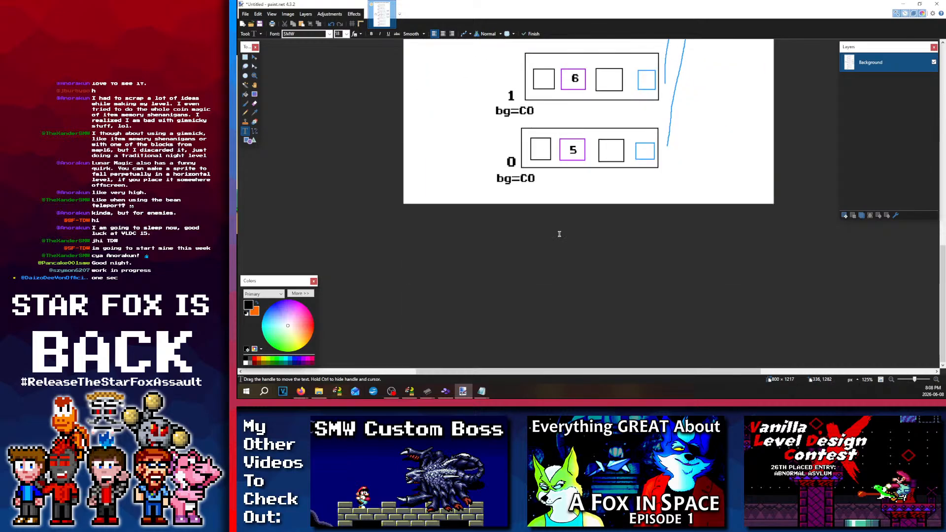
pyautogui.scroll(5, 559, 234)
pyautogui.scroll(5, 559, 234)
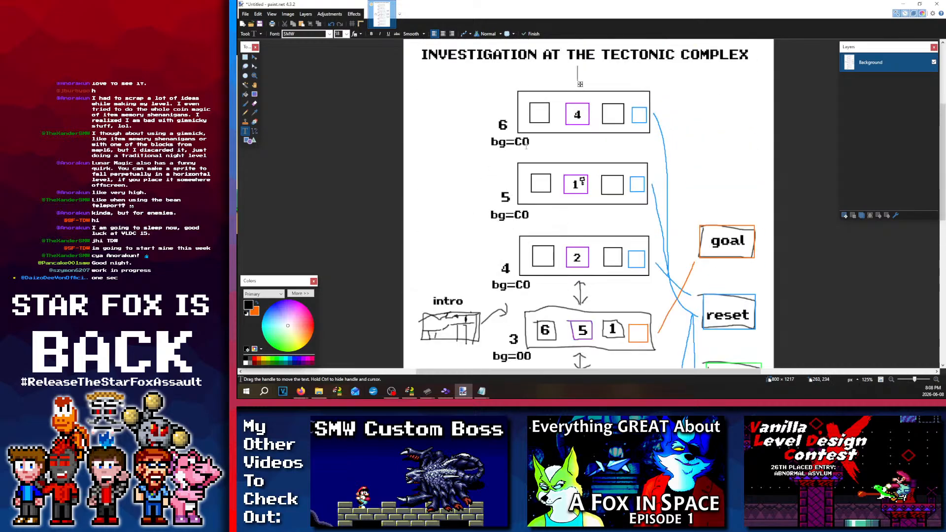
pyautogui.scroll(-6, 526, 146)
pyautogui.scroll(4, 590, 189)
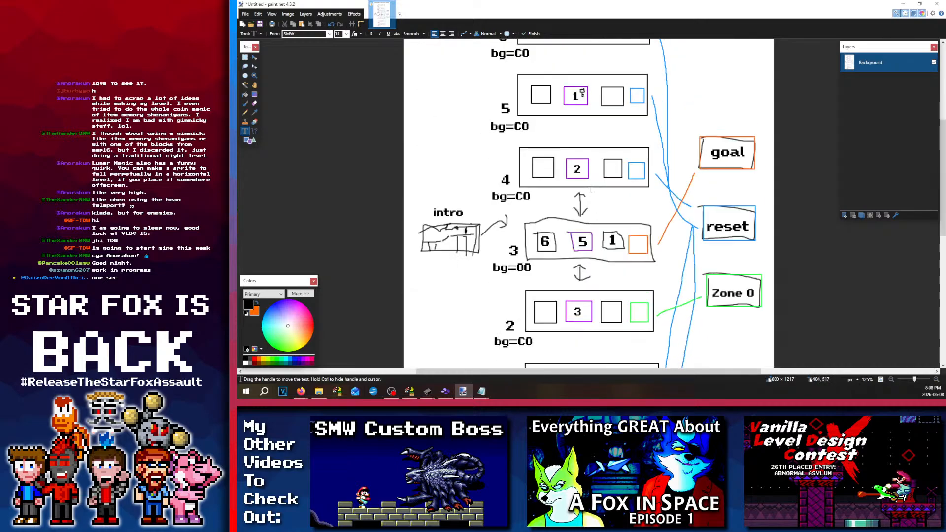
pyautogui.scroll(3, 591, 189)
pyautogui.scroll(-7, 594, 234)
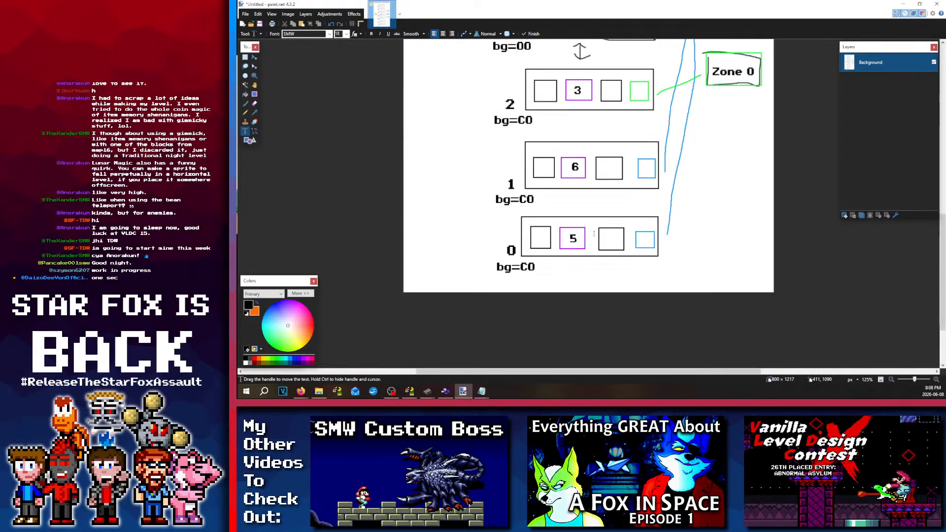
pyautogui.scroll(5, 594, 234)
pyautogui.scroll(4, 593, 233)
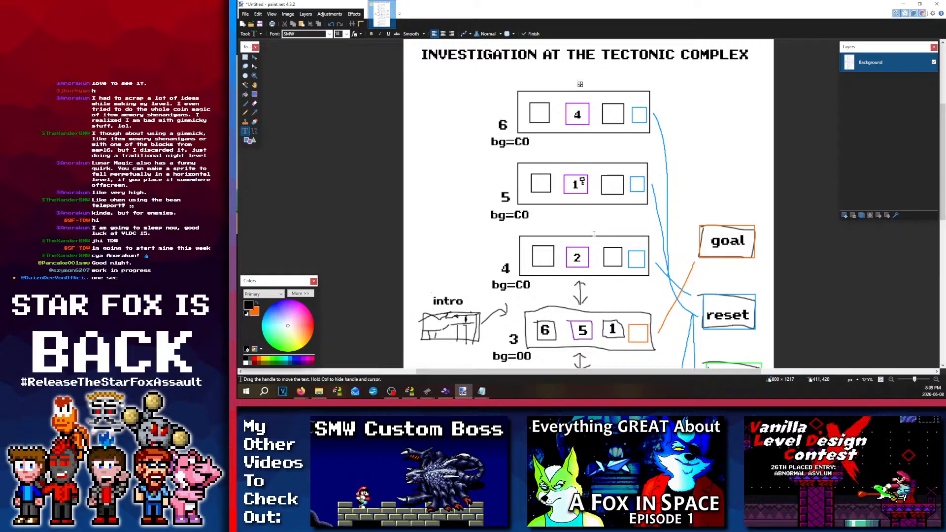
pyautogui.scroll(-4, 593, 234)
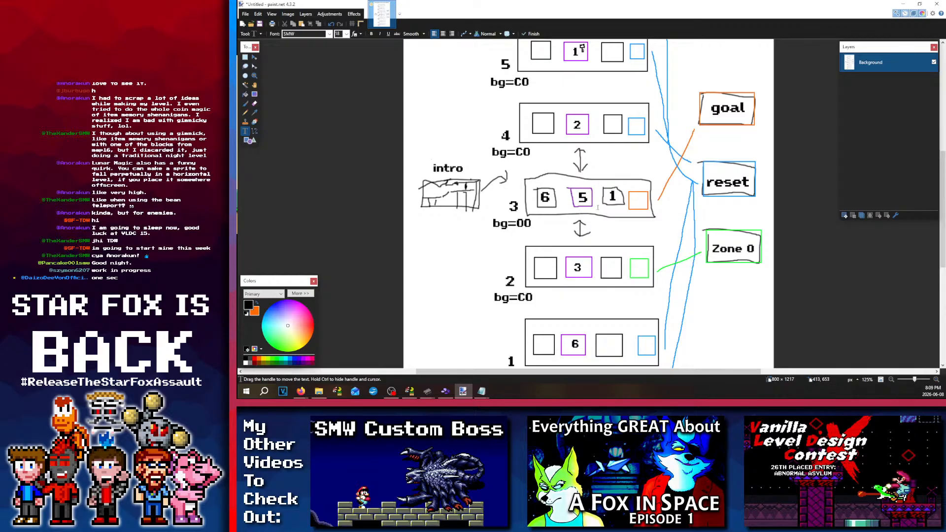
pyautogui.scroll(1, 653, 202)
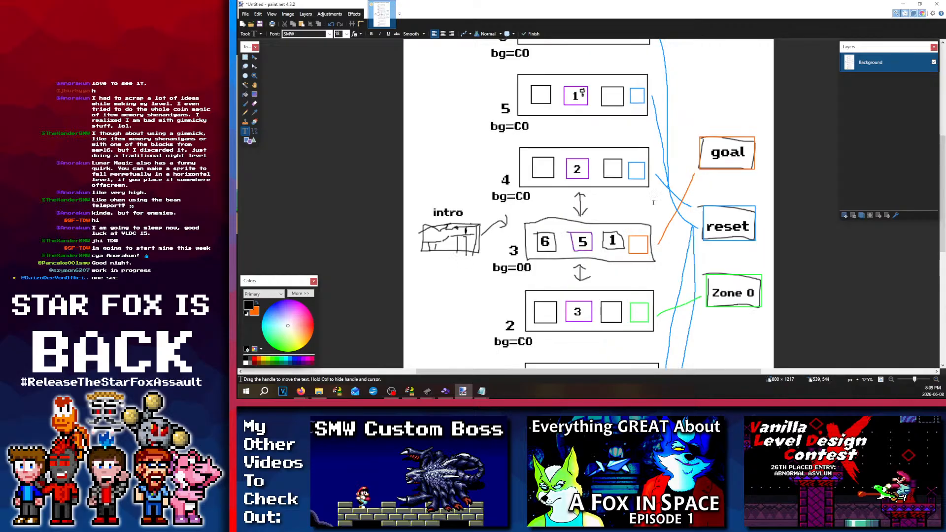
# Step: Set the text size to 6 and add the label "level 27" above the goal box
pyautogui.click(719, 134)
pyautogui.moveTo(340, 35); pyautogui.dragTo(331, 37)
pyautogui.write('6')
pyautogui.write('level 2')
pyautogui.write('7')
# Step: Add the labels "level 28" above the reset box and "level 29" above the Zone 0 box
pyautogui.click(718, 199)
pyautogui.write('level 28')
pyautogui.click(719, 265)
pyautogui.write('level 29')
# Step: Examine the diagram's rows 6 to 0 and the newly labelled goal, reset and Zone 0 boxes
pyautogui.scroll(-5, 720, 264)
pyautogui.scroll(3, 595, 260)
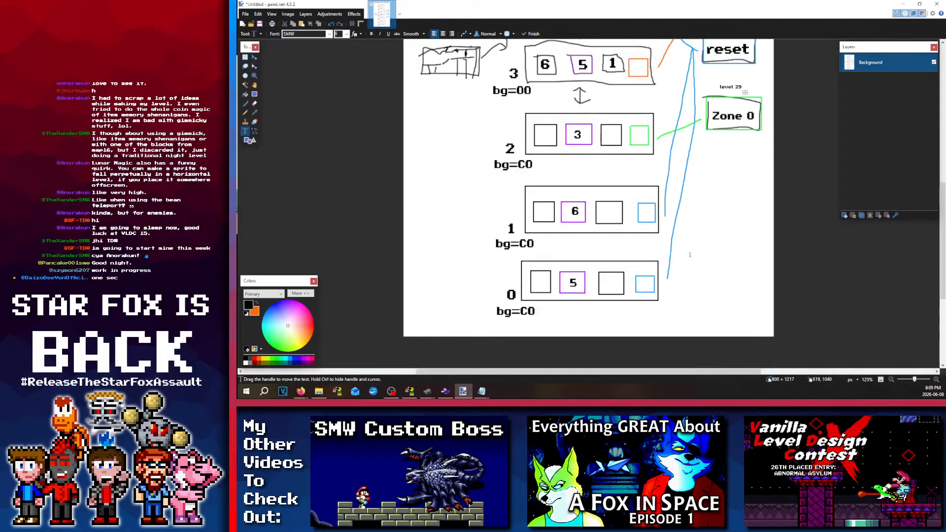
pyautogui.scroll(3, 595, 260)
pyautogui.scroll(-3, 623, 246)
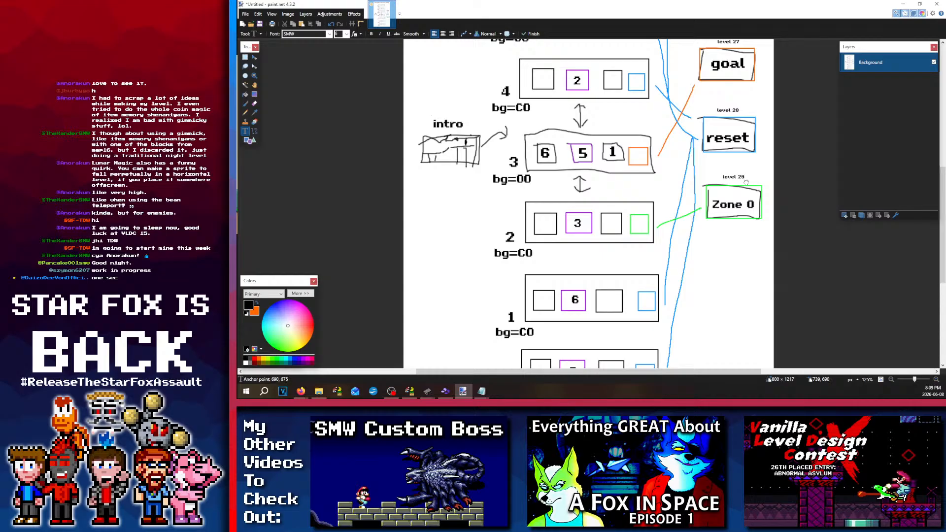
pyautogui.scroll(2, 719, 221)
pyautogui.scroll(3, 747, 271)
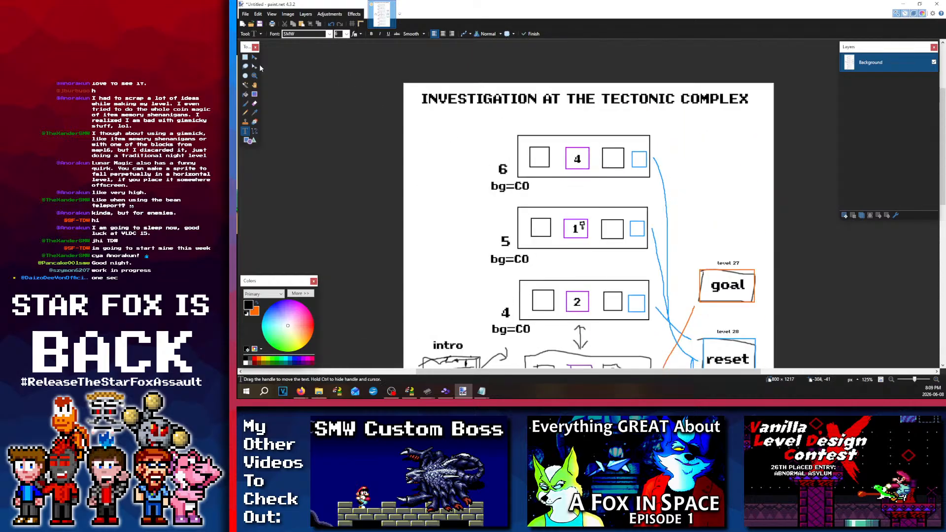
pyautogui.click(245, 57)
pyautogui.scroll(-7, 470, 164)
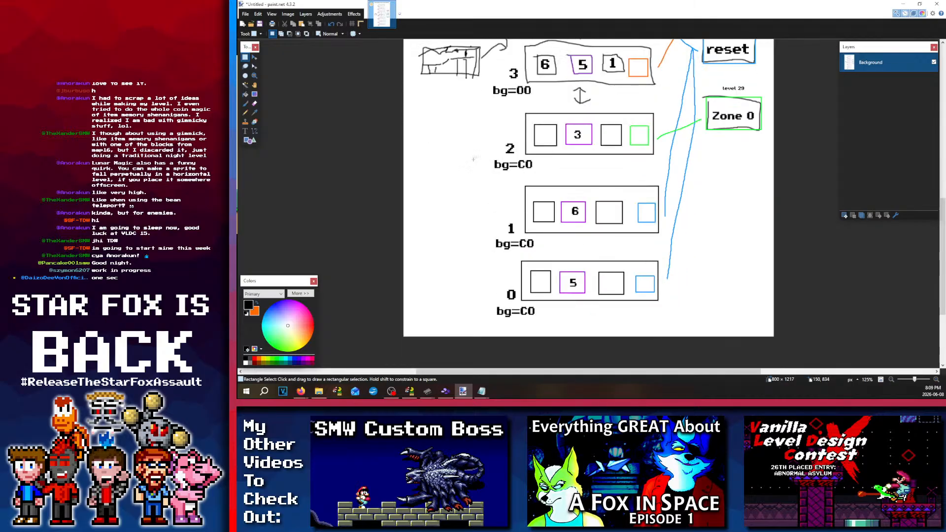
pyautogui.scroll(7, 473, 159)
pyautogui.scroll(-2, 671, 187)
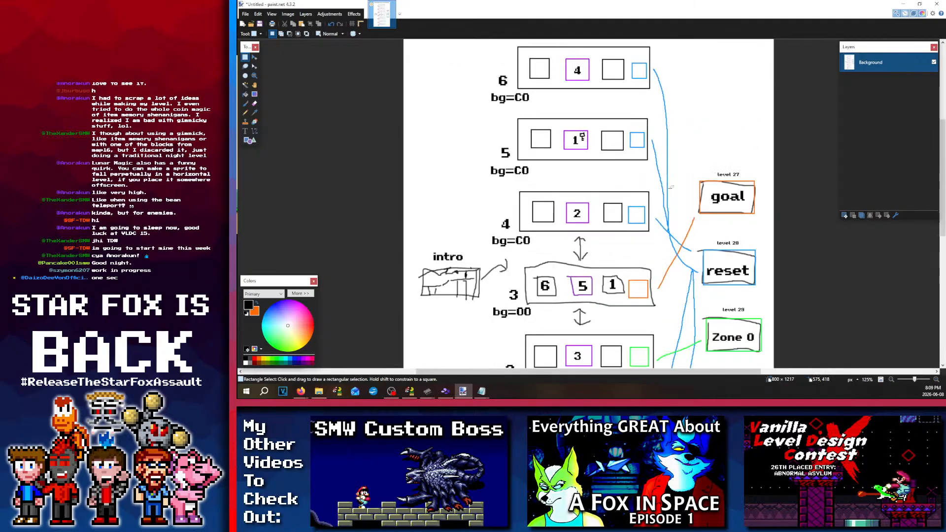
pyautogui.scroll(-3, 671, 187)
pyautogui.scroll(2, 643, 191)
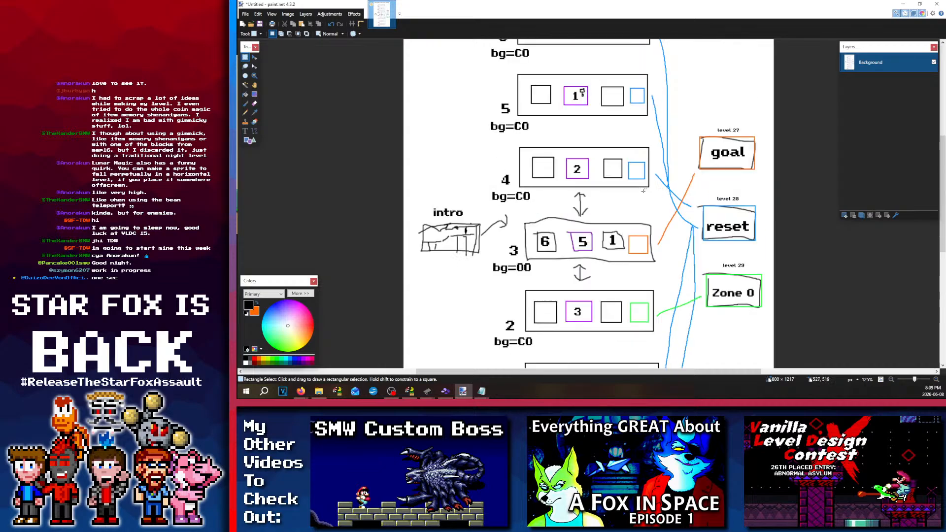
pyautogui.scroll(4, 643, 191)
pyautogui.scroll(-4, 434, 162)
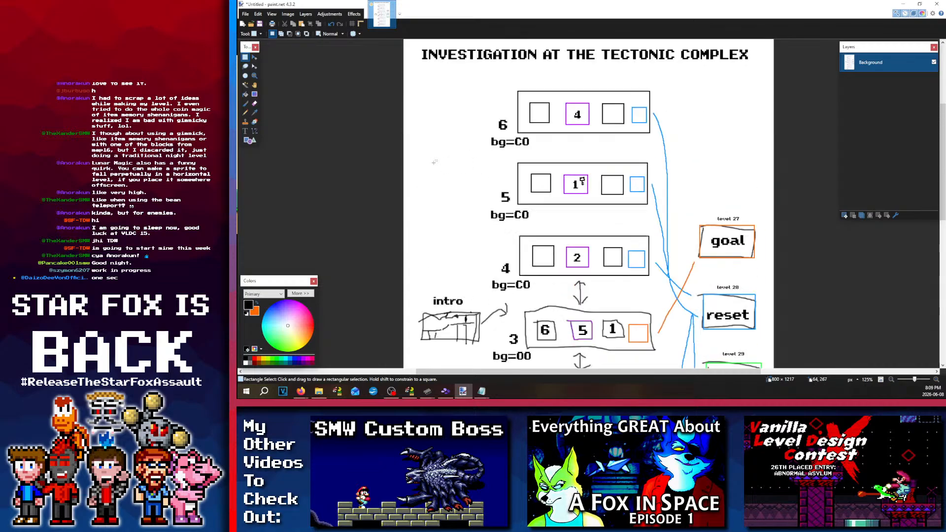
pyautogui.scroll(-2, 436, 161)
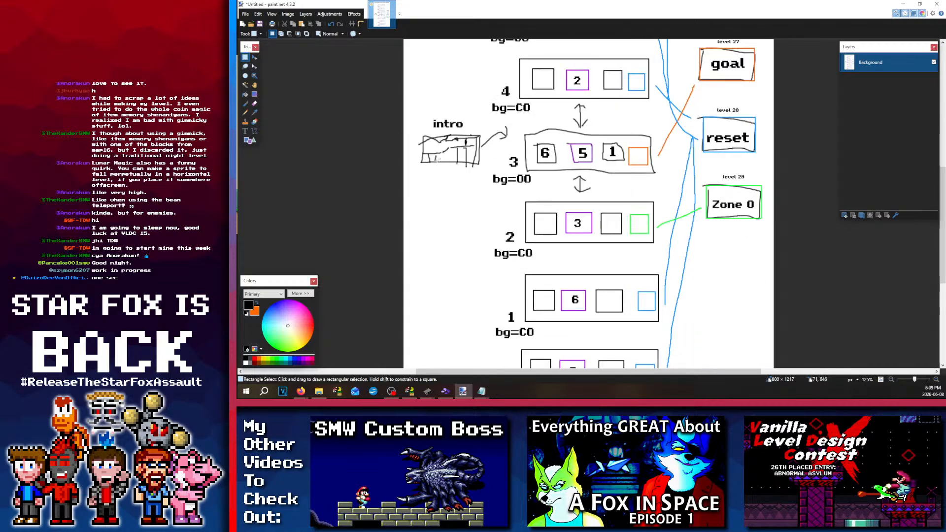
# Step: Add the small text label "level 25" just above the upper-left corner of row 3's box
pyautogui.click(245, 131)
pyautogui.scroll(6, 572, 171)
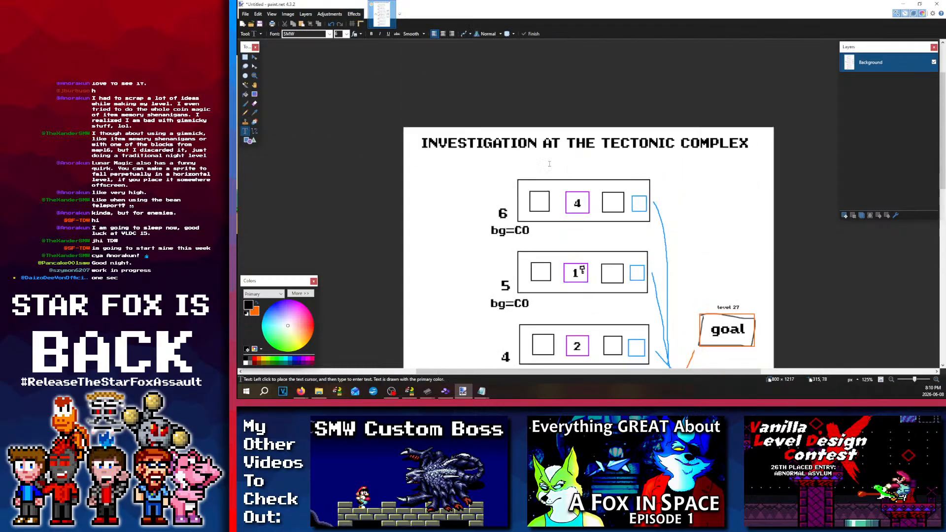
pyautogui.scroll(-7, 566, 160)
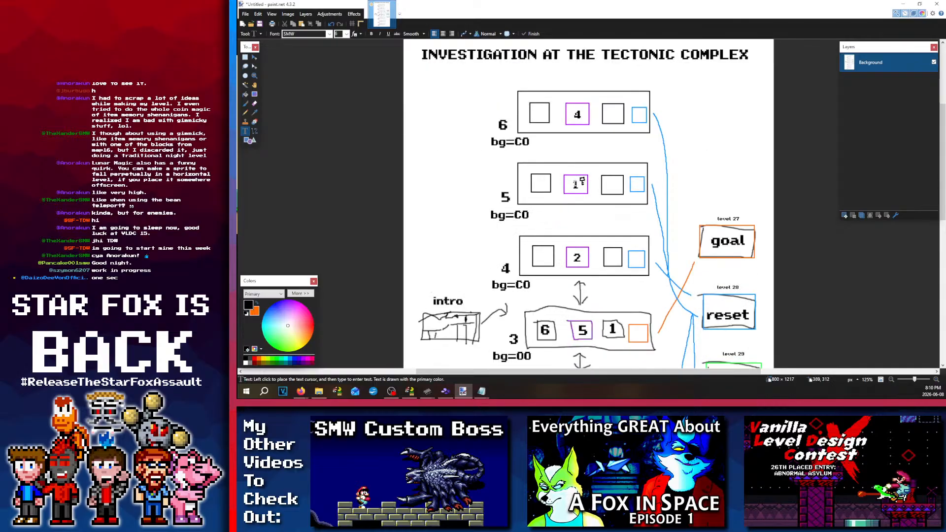
pyautogui.scroll(14, 574, 183)
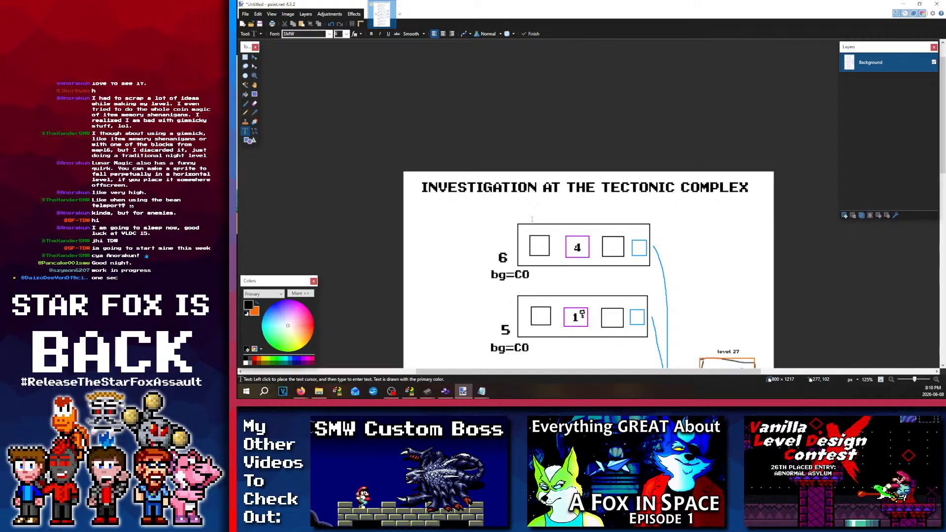
pyautogui.scroll(-10, 532, 218)
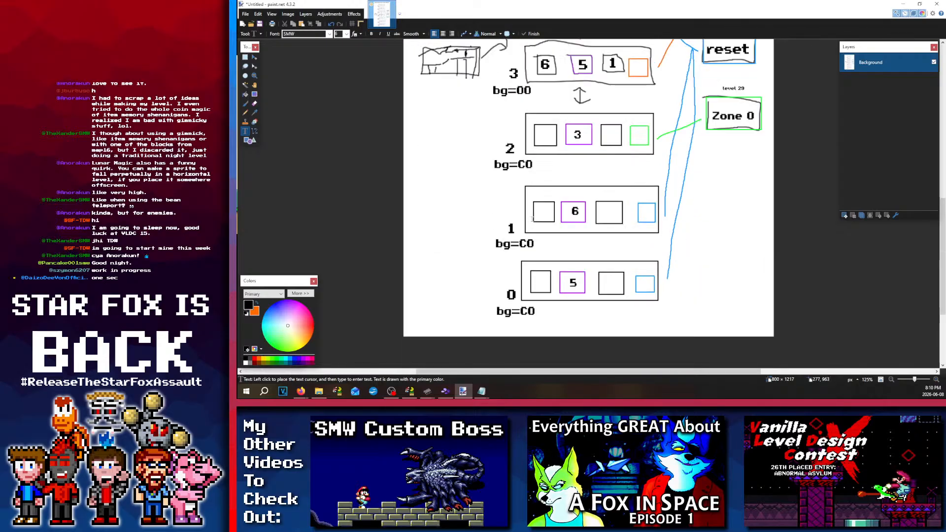
pyautogui.scroll(5, 532, 219)
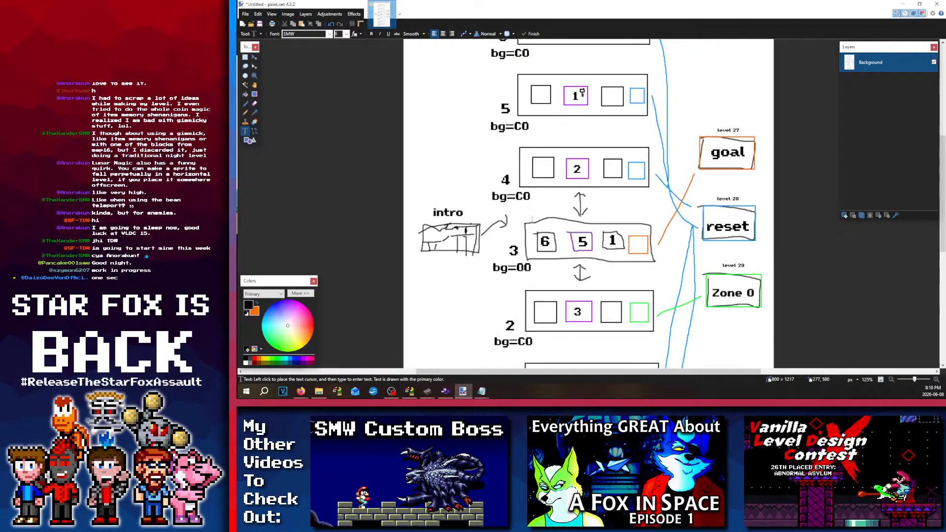
pyautogui.scroll(3, 531, 218)
pyautogui.scroll(-4, 532, 218)
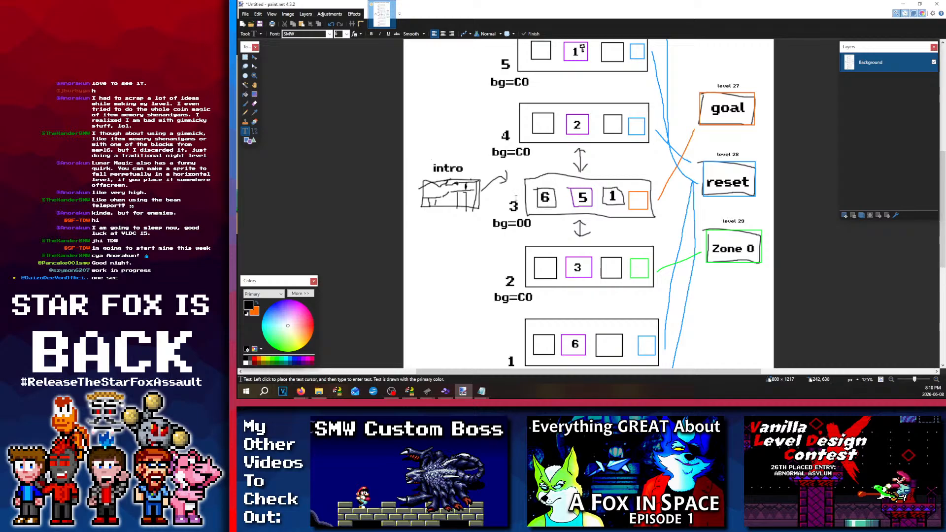
pyautogui.click(526, 170)
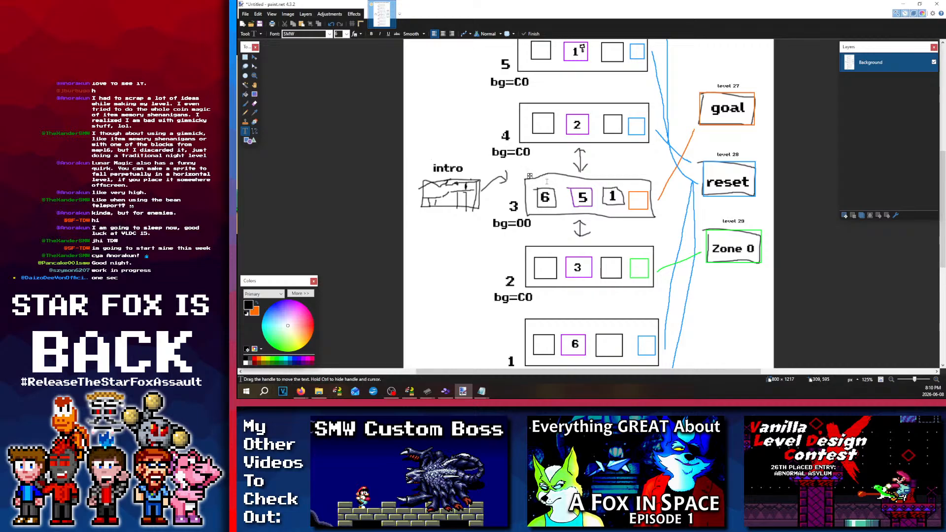
pyautogui.write('level 25')
pyautogui.moveTo(552, 175); pyautogui.dragTo(540, 180)
# Step: Copy the "level 25" label with a rectangular selection about 50 × 10 pixels and place a duplicate above row 4's box
pyautogui.keyDown('ctrl'); pyautogui.scroll(2, 528, 161); pyautogui.keyUp('ctrl')
pyautogui.keyDown('ctrl'); pyautogui.scroll(1, 528, 161); pyautogui.keyUp('ctrl')
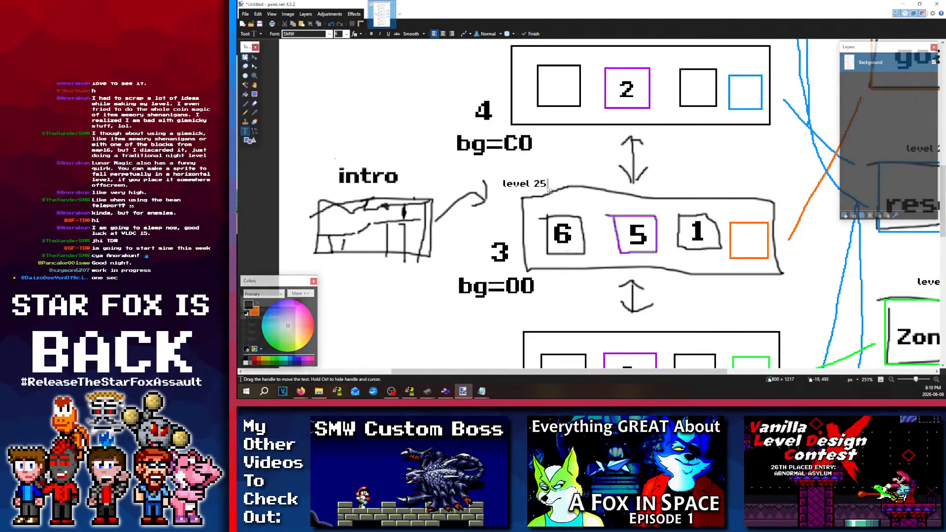
pyautogui.press('s')
pyautogui.moveTo(501, 178); pyautogui.dragTo(550, 189)
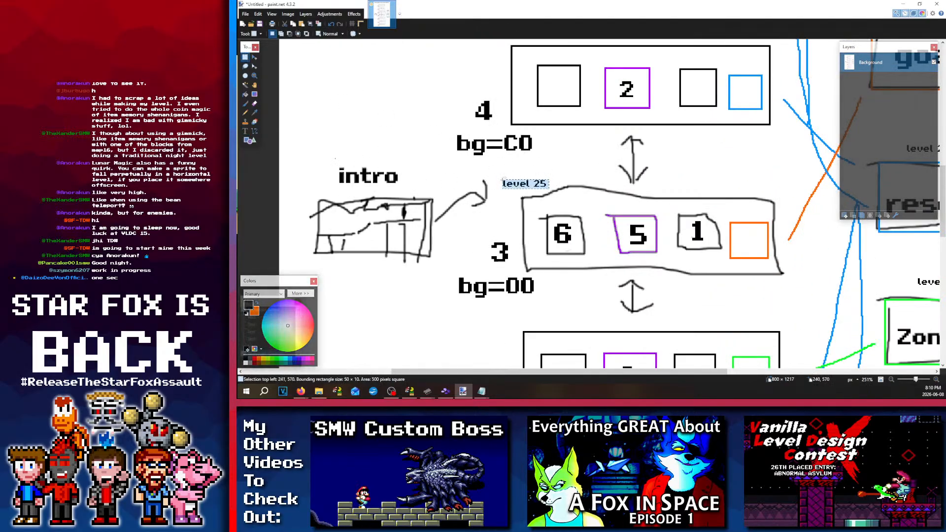
pyautogui.scroll(2, 605, 290)
pyautogui.hotkey('ctrl', 'c')
pyautogui.hotkey('ctrl', 'v')
pyautogui.moveTo(610, 300); pyautogui.dragTo(600, 153)
# Step: Paste two more "level 25" labels and place them above the upper-left corners of row 5's and row 6's boxes
pyautogui.scroll(3, 610, 182)
pyautogui.hotkey('ctrl', 'v')
pyautogui.moveTo(647, 284); pyautogui.dragTo(636, 212)
pyautogui.scroll(4, 635, 54)
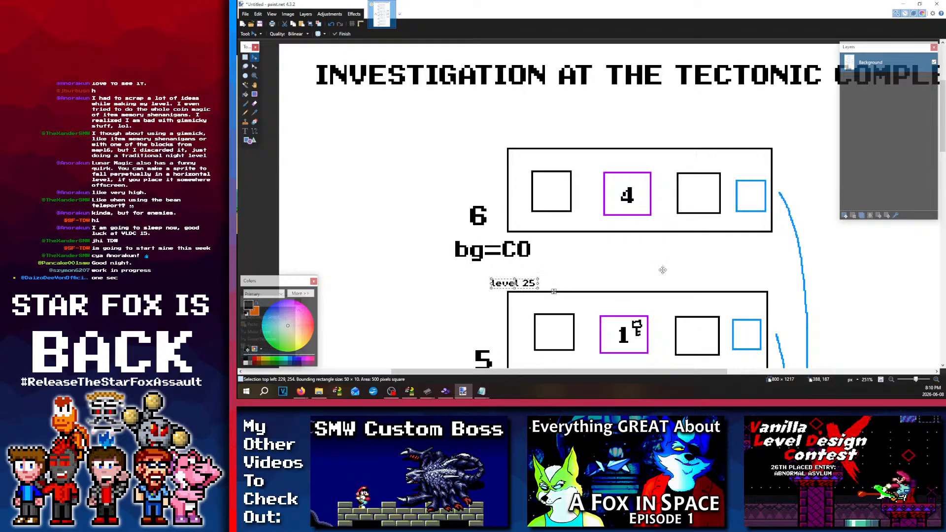
pyautogui.hotkey('ctrl', 'v')
pyautogui.moveTo(635, 335); pyautogui.dragTo(635, 242)
# Step: Paste copies of the "level 25" label above the upper-left corners of the boxes of rows 2, 1 and 0
pyautogui.scroll(-3, 607, 159)
pyautogui.scroll(-4, 607, 159)
pyautogui.hotkey('ctrl', 'v')
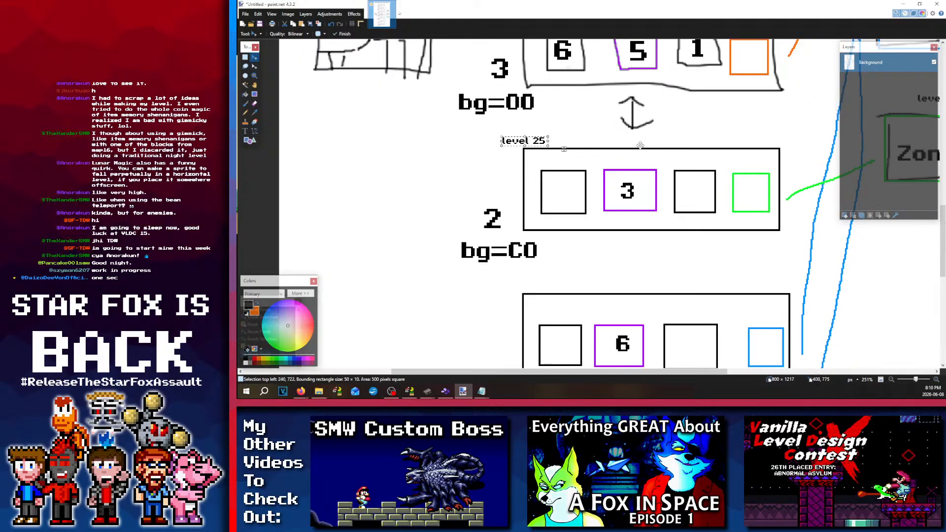
pyautogui.scroll(-3, 618, 123)
pyautogui.hotkey('ctrl', 'v')
pyautogui.moveTo(645, 58); pyautogui.dragTo(642, 299)
pyautogui.scroll(-4, 642, 299)
pyautogui.hotkey('ctrl', 'v')
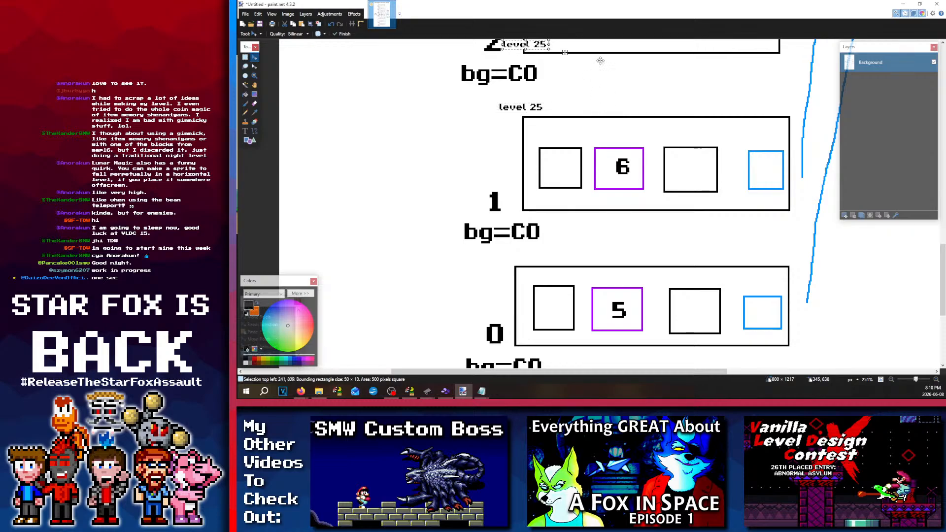
pyautogui.moveTo(599, 61); pyautogui.dragTo(594, 256)
# Step: Deselect the pasted label, switch to the Text tool and check the level labels across the diagram's rows
pyautogui.scroll(17, 594, 256)
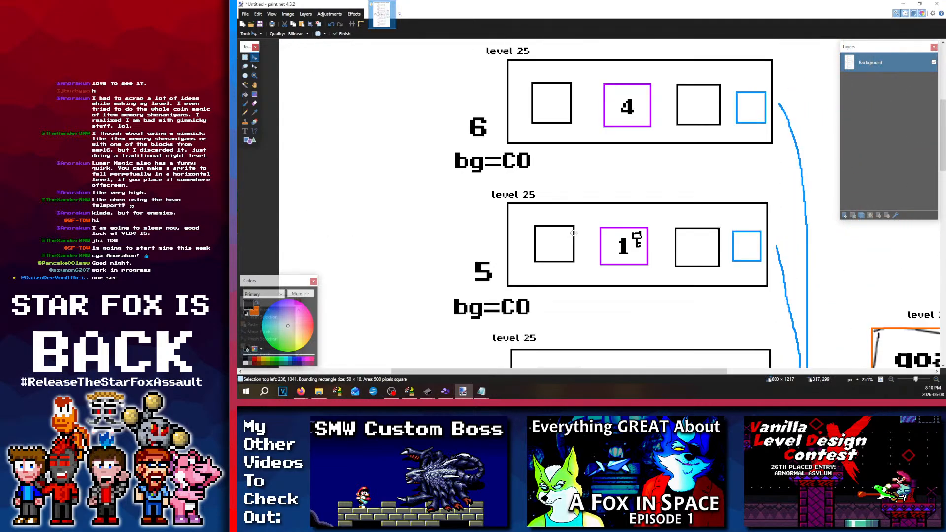
pyautogui.scroll(-3, 549, 219)
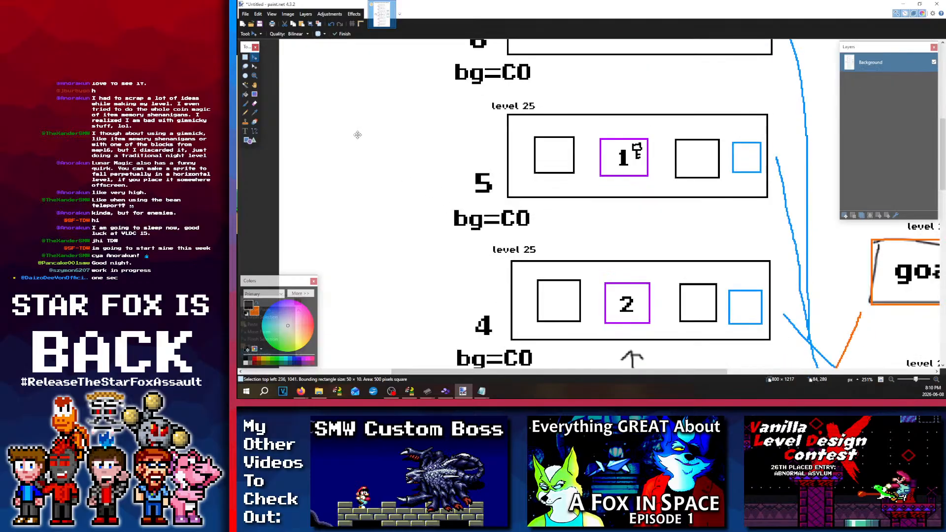
pyautogui.hotkey('ctrl', 'd')
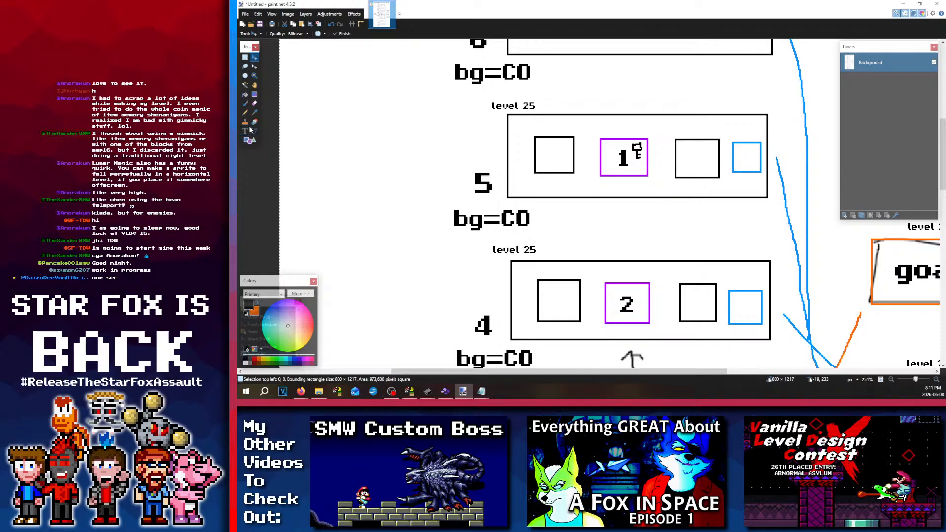
pyautogui.click(245, 131)
pyautogui.keyDown('ctrl'); pyautogui.scroll(-10, 522, 185); pyautogui.keyUp('ctrl')
pyautogui.keyDown('ctrl'); pyautogui.scroll(6, 606, 278); pyautogui.keyUp('ctrl')
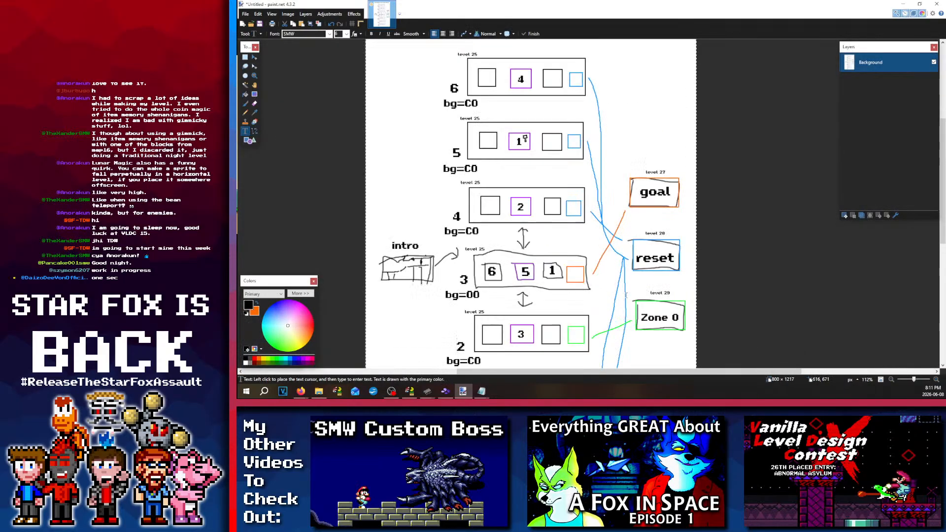
pyautogui.keyDown('ctrl'); pyautogui.scroll(6, 401, 232); pyautogui.keyUp('ctrl')
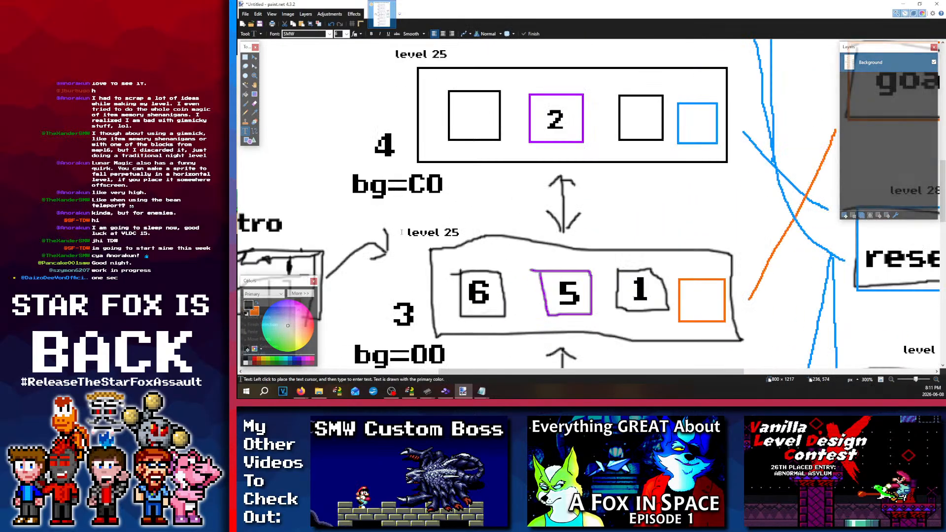
pyautogui.keyDown('ctrl'); pyautogui.scroll(-5, 401, 232); pyautogui.keyUp('ctrl')
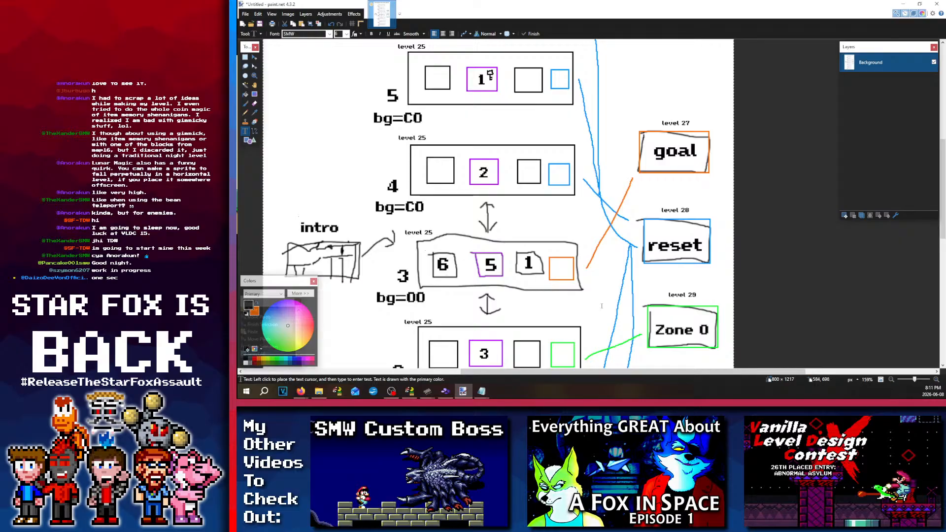
# Step: Choose a grey text color and add the label "TO LEVEL 26" above the upper-right corner of row 3's box
pyautogui.click(563, 299)
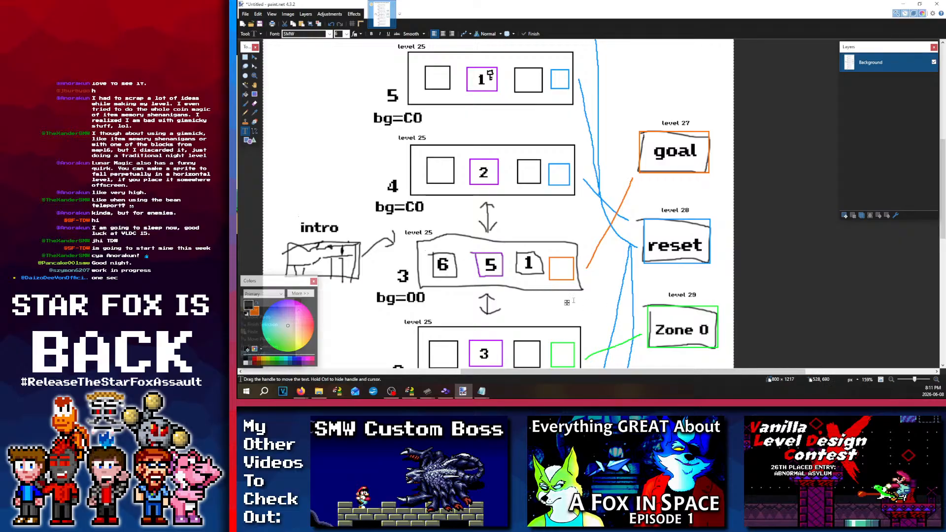
pyautogui.moveTo(566, 302); pyautogui.dragTo(549, 243)
pyautogui.click(264, 363)
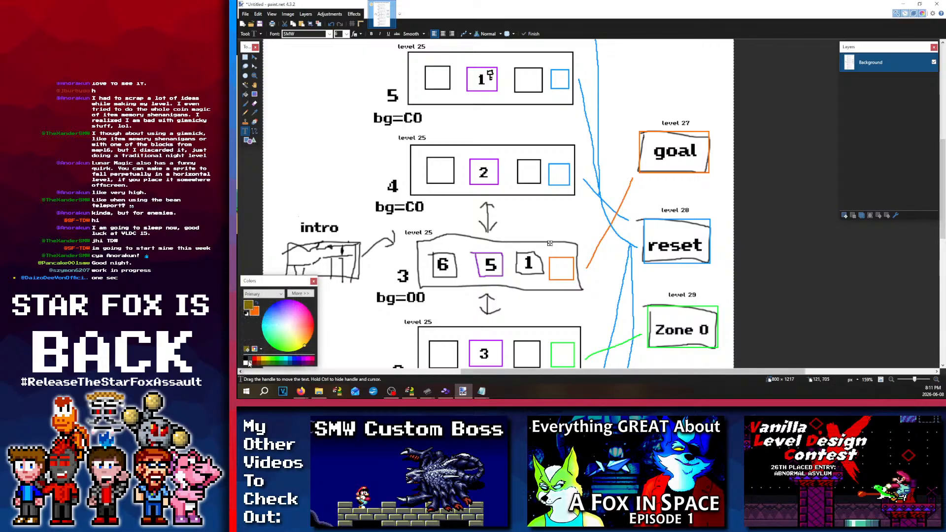
pyautogui.click(288, 326)
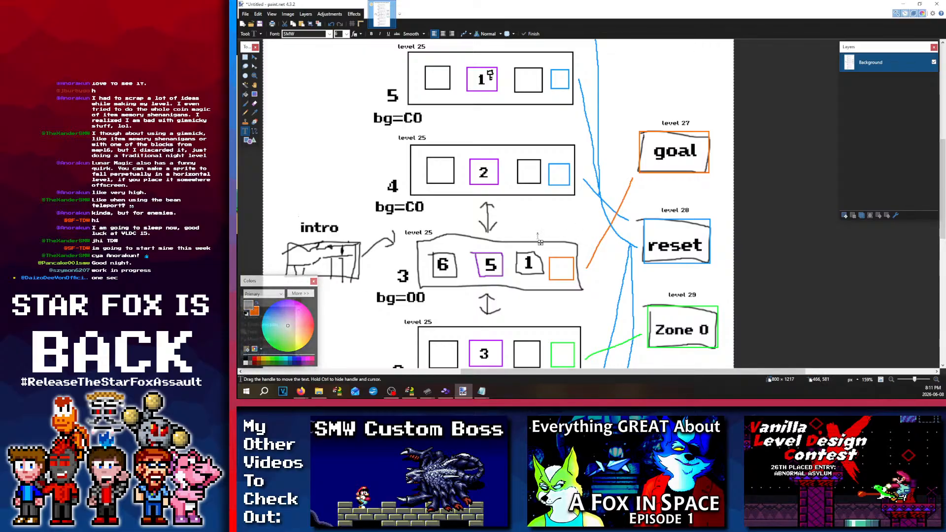
pyautogui.write('TO LEVEL 2')
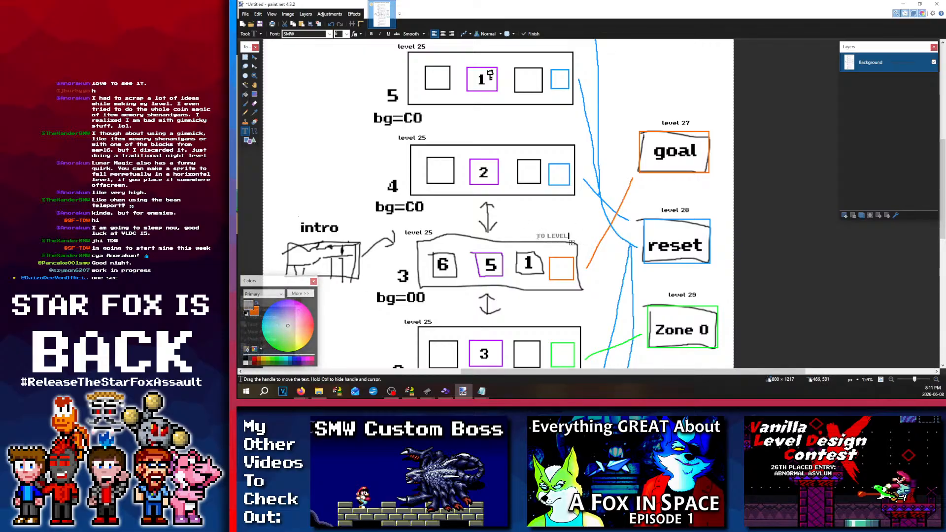
pyautogui.write('6')
# Step: Add the grey label "TO LEVEL 2A" above the upper-right corner of row 4's box
pyautogui.click(526, 139)
pyautogui.scroll(2, 534, 231)
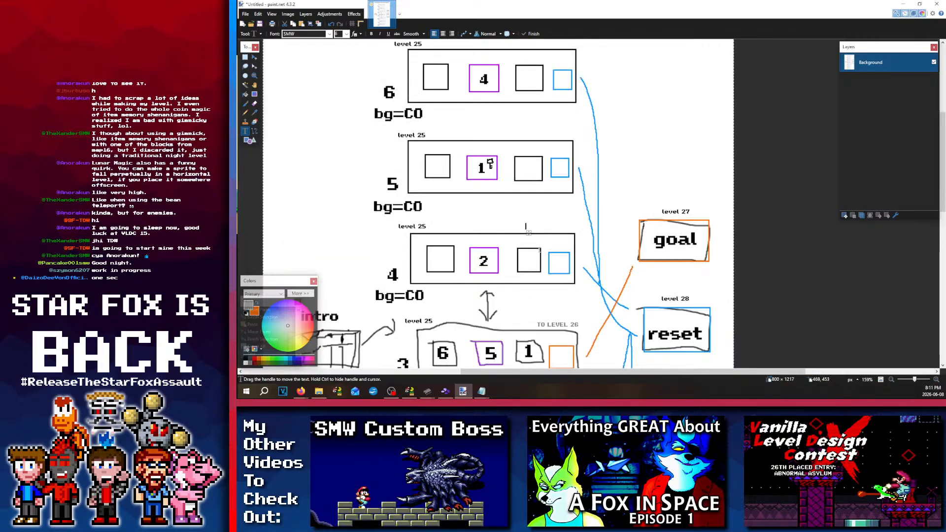
pyautogui.scroll(2, 539, 250)
pyautogui.scroll(-4, 535, 249)
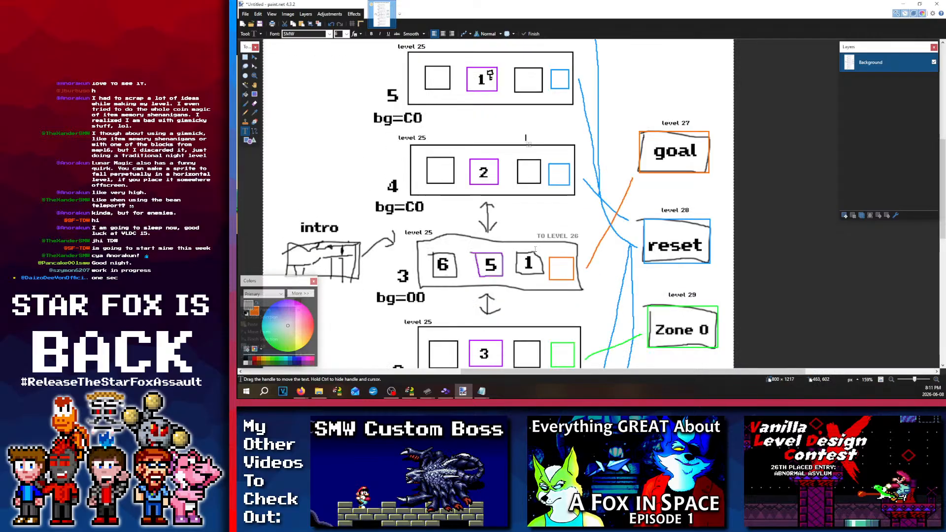
pyautogui.scroll(1, 535, 248)
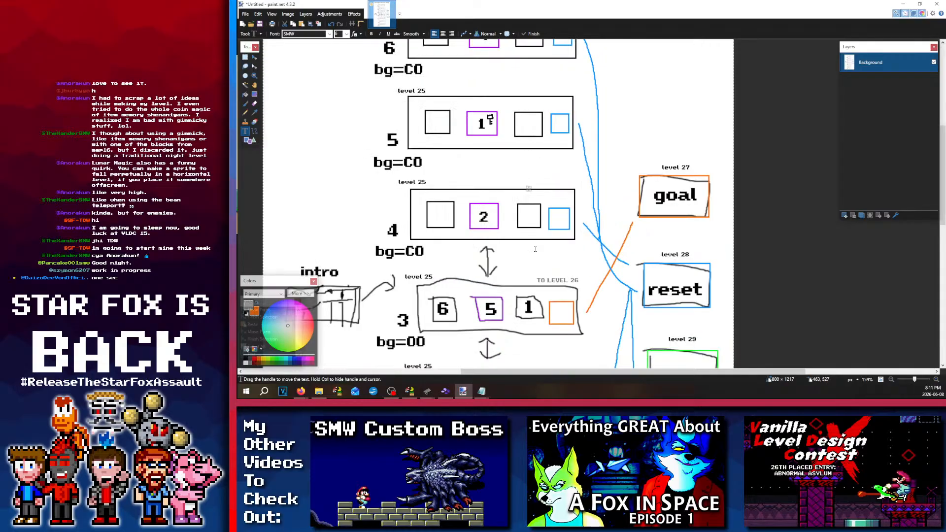
pyautogui.scroll(1, 535, 248)
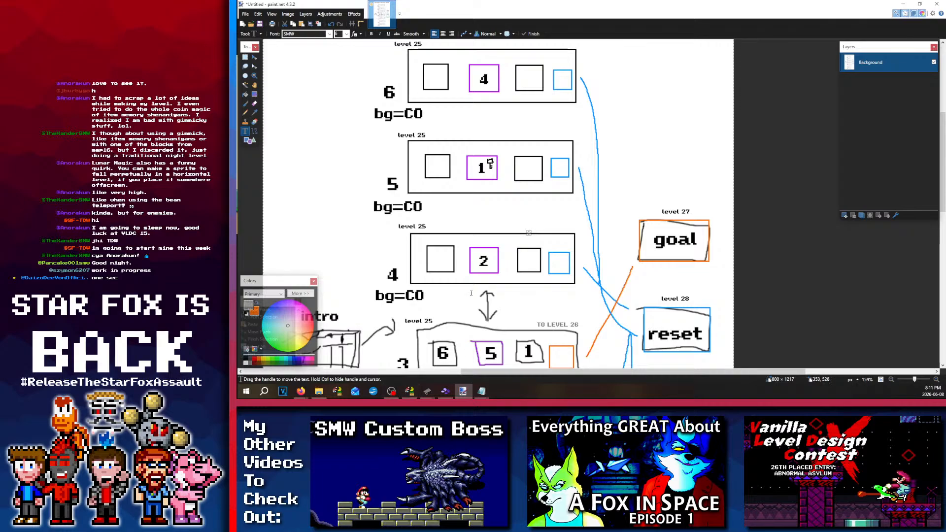
pyautogui.write('TO LEVEL 26')
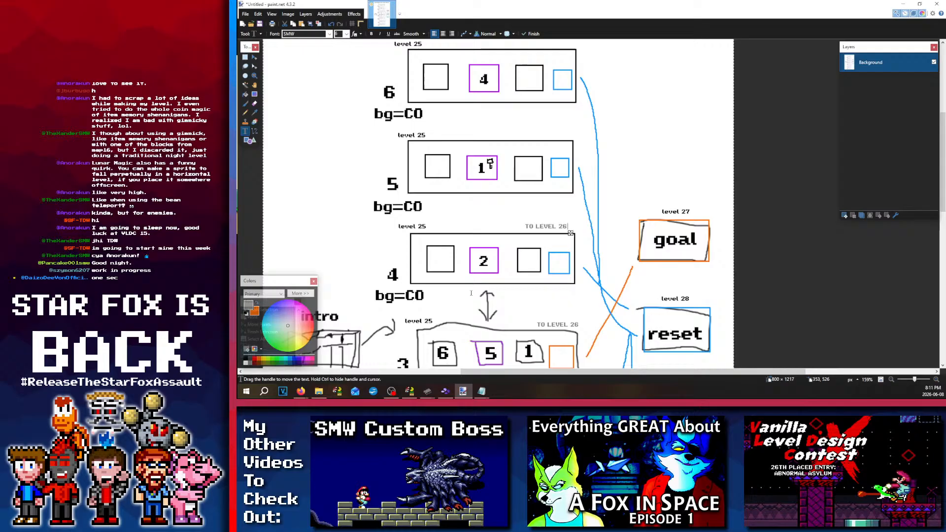
pyautogui.press('BackSpace')
pyautogui.write('7')
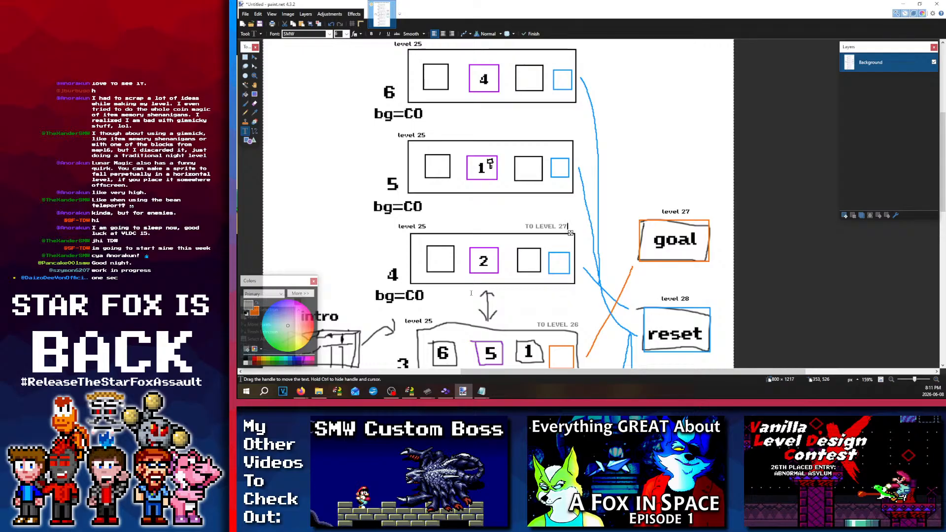
pyautogui.press('BackSpace')
pyautogui.press('BackSpace')
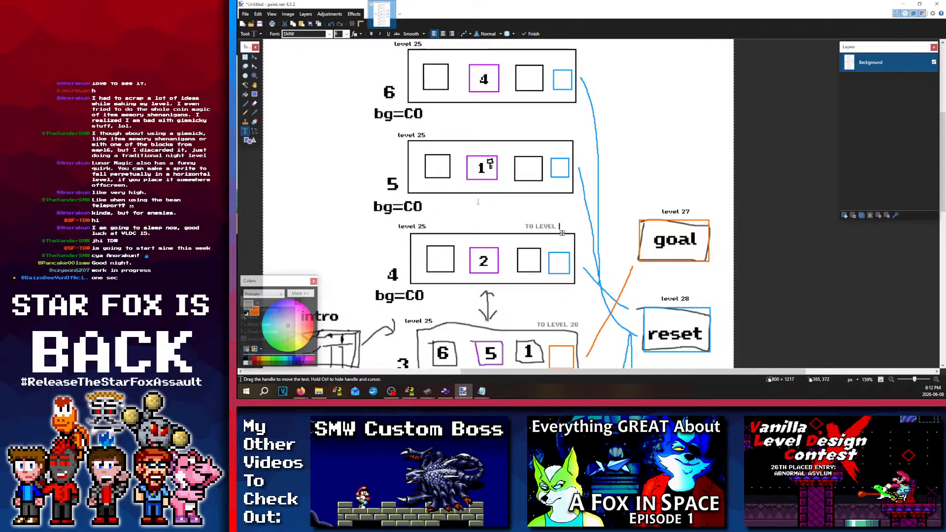
pyautogui.write('2A')
# Step: Add the labels "TO LEVEL 2B" above row 5's box and "TO LEVEL 2C" above row 6's box, near their upper-right corners
pyautogui.write('TO LEVEL 2B')
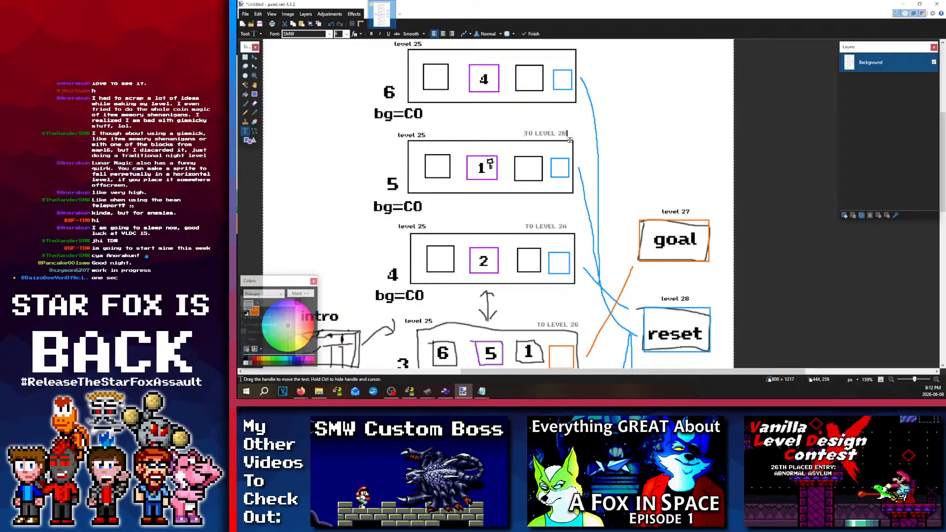
pyautogui.scroll(3, 518, 145)
pyautogui.click(520, 176)
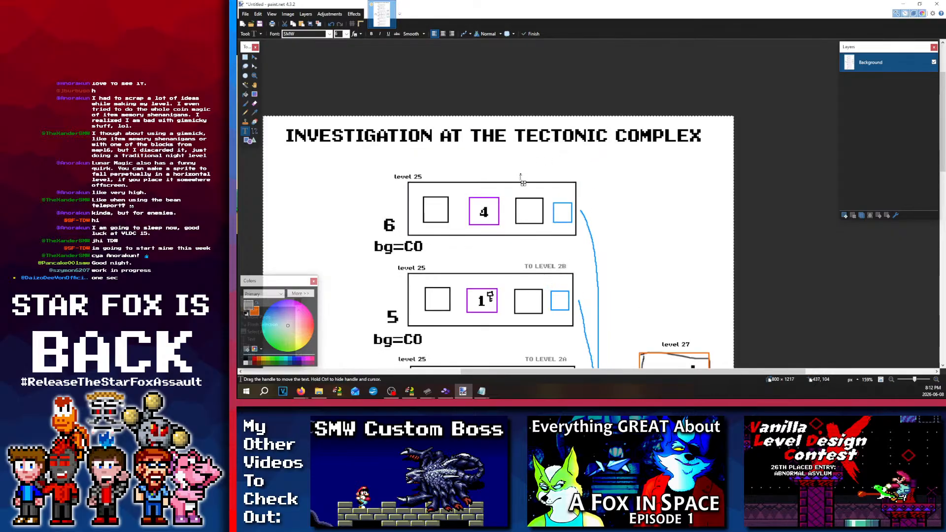
pyautogui.write('TO LEVEL')
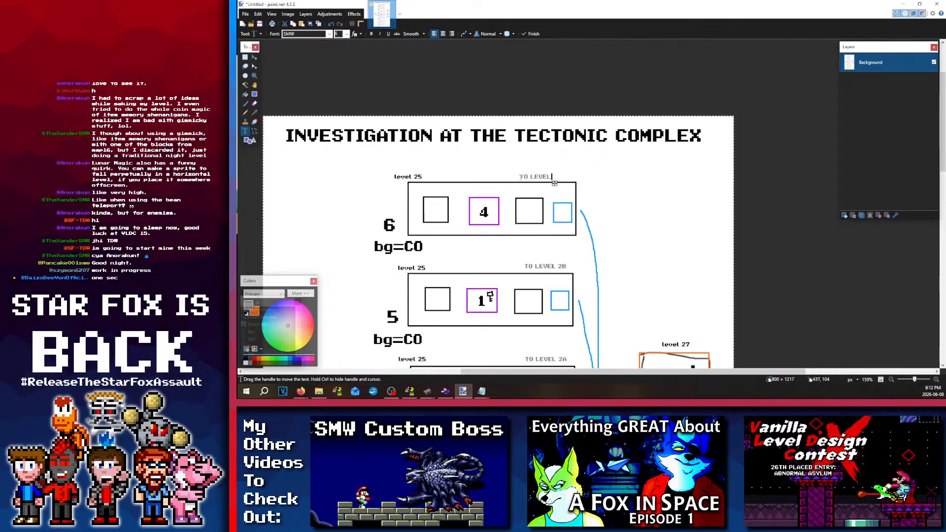
pyautogui.write(' 2C')
# Step: Add the labels "TO LEVEL 2D" above row 2's box and "TO LEVEL 2E" above row 1's box, aligned near their upper-right corners
pyautogui.scroll(-8, 520, 177)
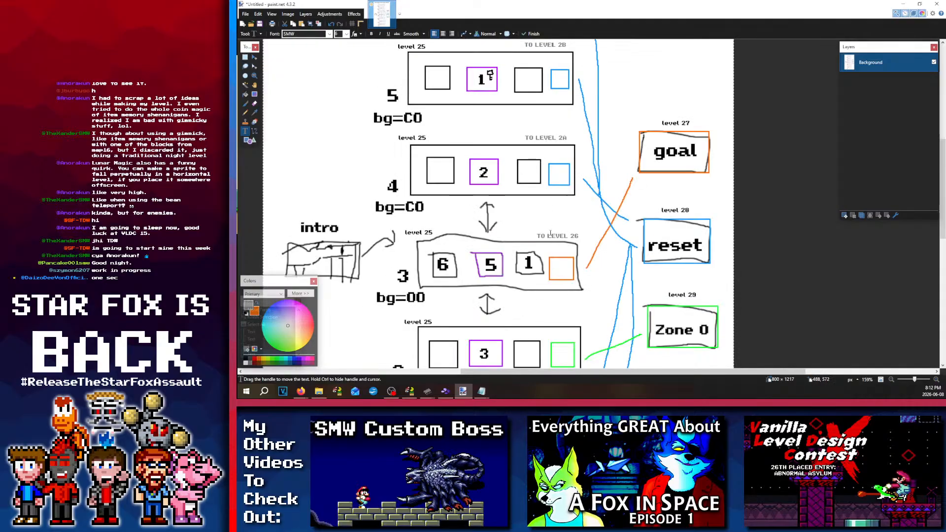
pyautogui.click(540, 187)
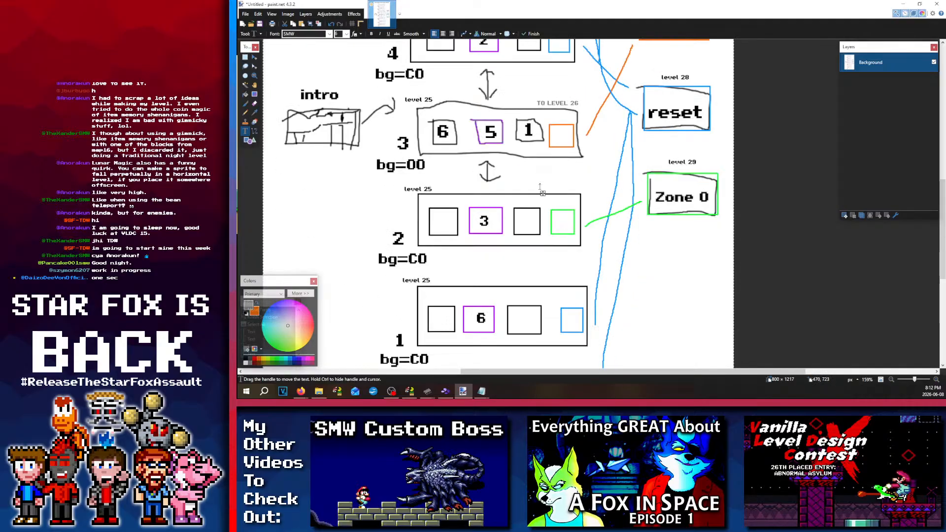
pyautogui.write('TO LEVEL 20')
pyautogui.moveTo(584, 194); pyautogui.dragTo(581, 194)
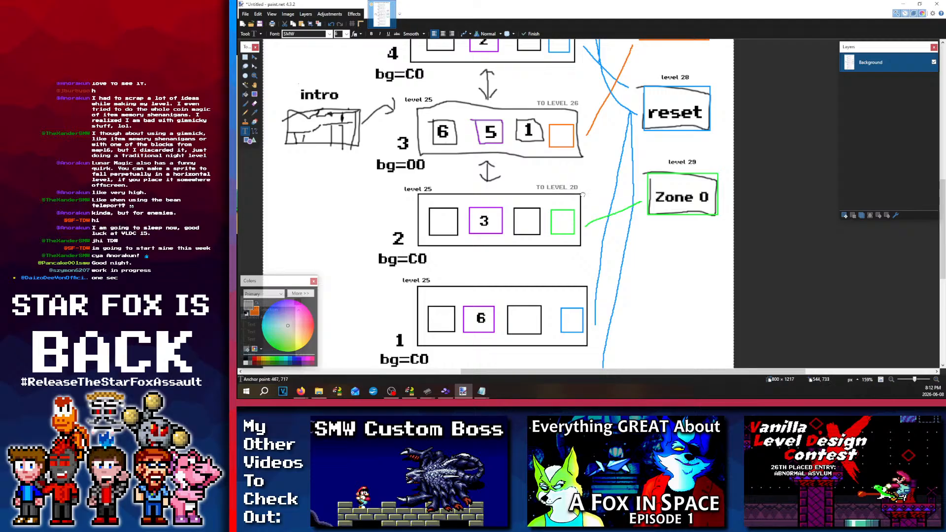
pyautogui.click(538, 277)
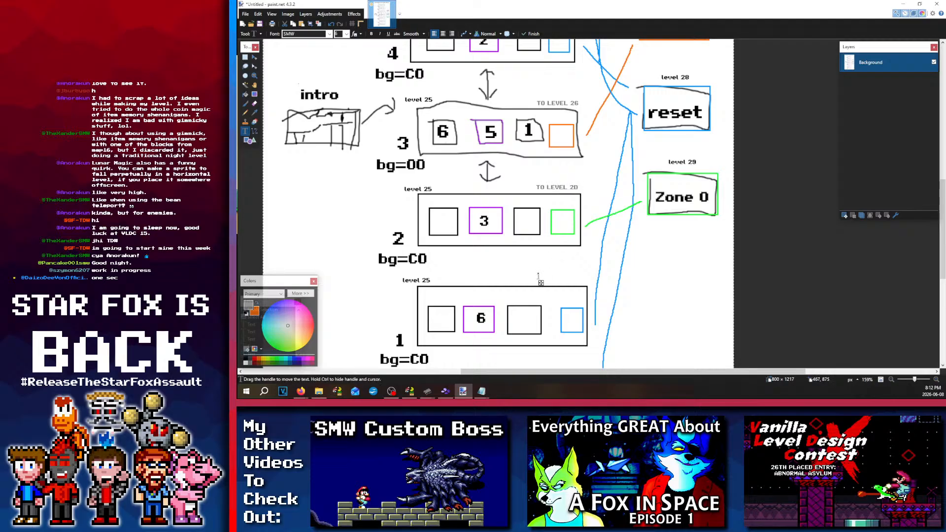
pyautogui.write('TO LEVEL 2')
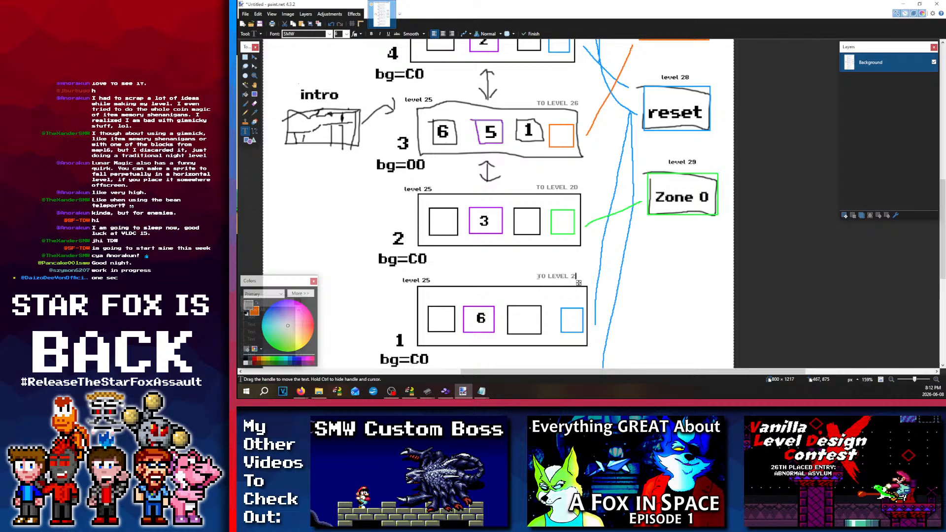
pyautogui.write('E')
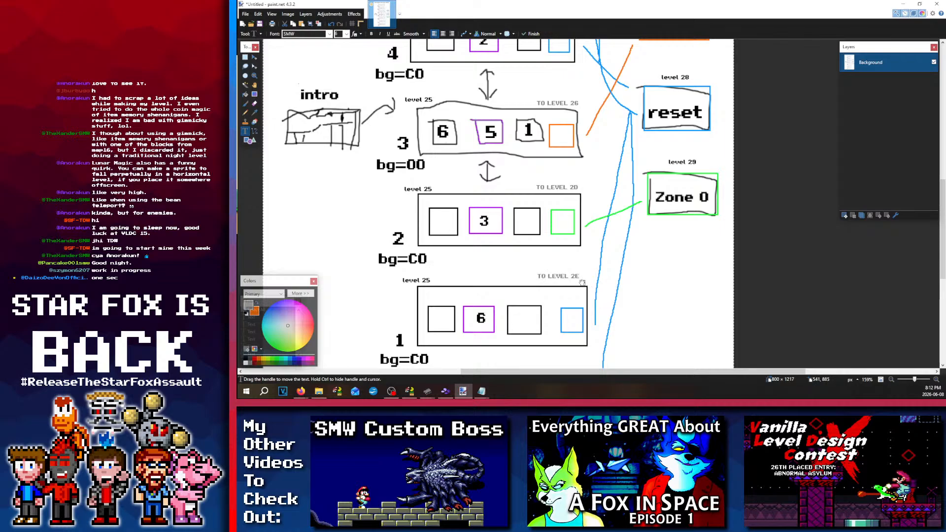
# Step: Add the label "TO LEVEL 2F" above row 0's box and align it with the box's upper-right corner
pyautogui.scroll(-3, 550, 275)
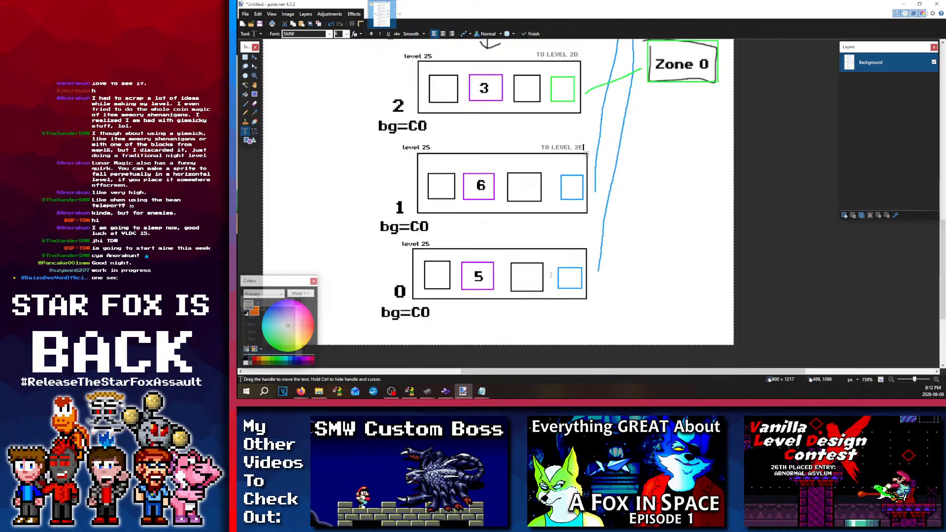
pyautogui.click(538, 245)
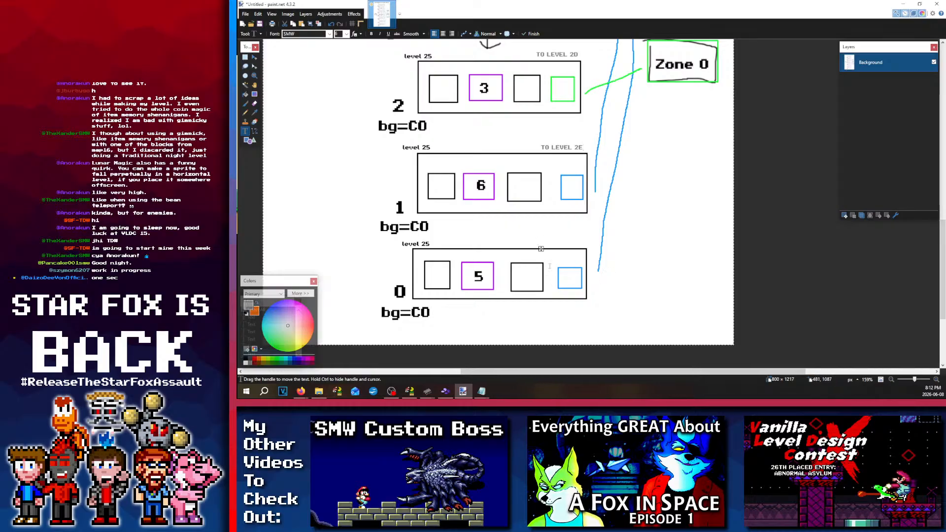
pyautogui.scroll(2, 549, 266)
pyautogui.scroll(4, 560, 260)
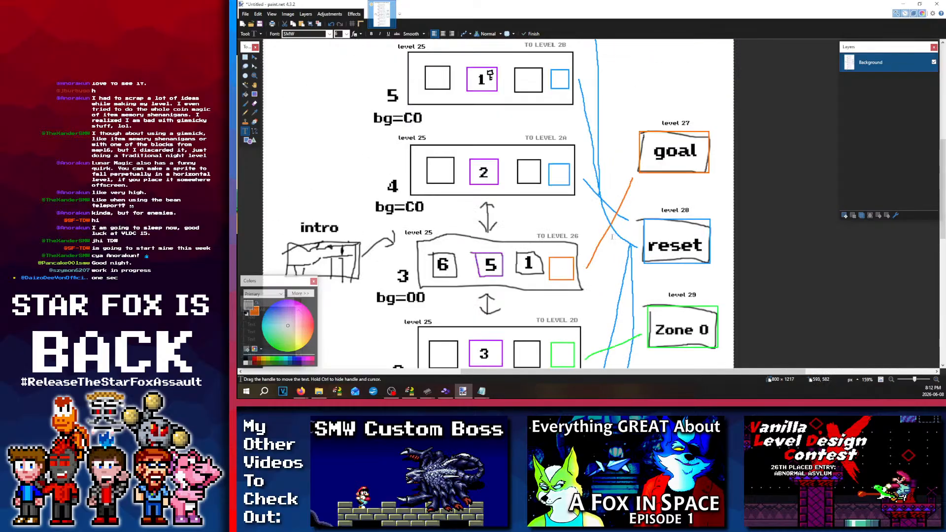
pyautogui.scroll(-4, 573, 254)
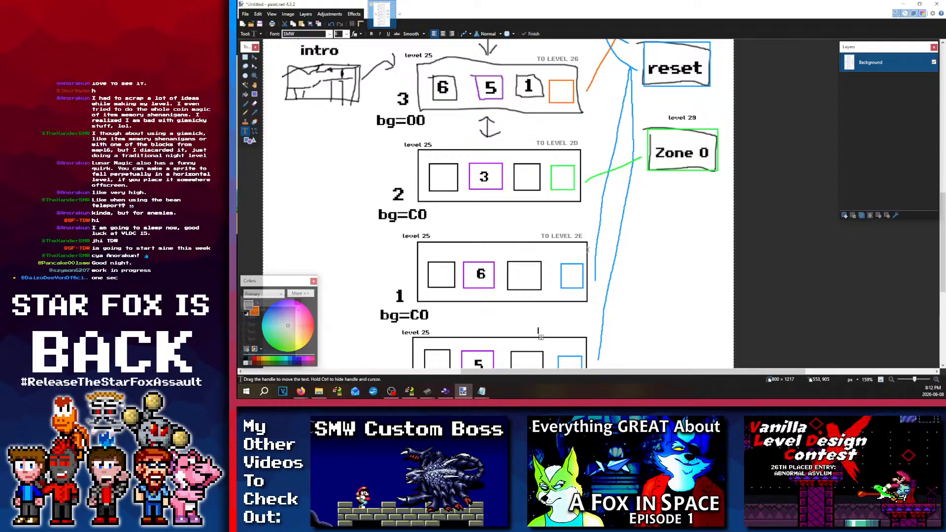
pyautogui.write('L')
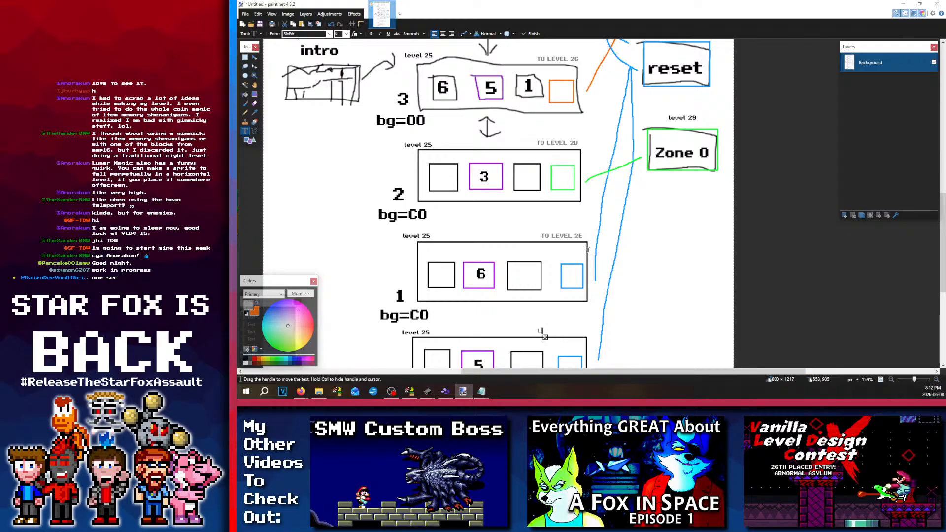
pyautogui.write('O LEVEL 2')
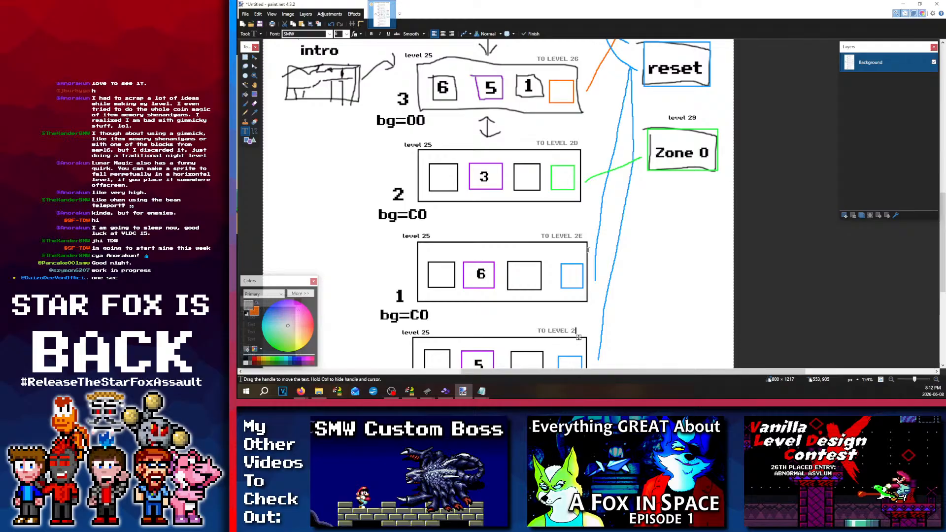
pyautogui.write('F')
pyautogui.moveTo(583, 338); pyautogui.dragTo(588, 340)
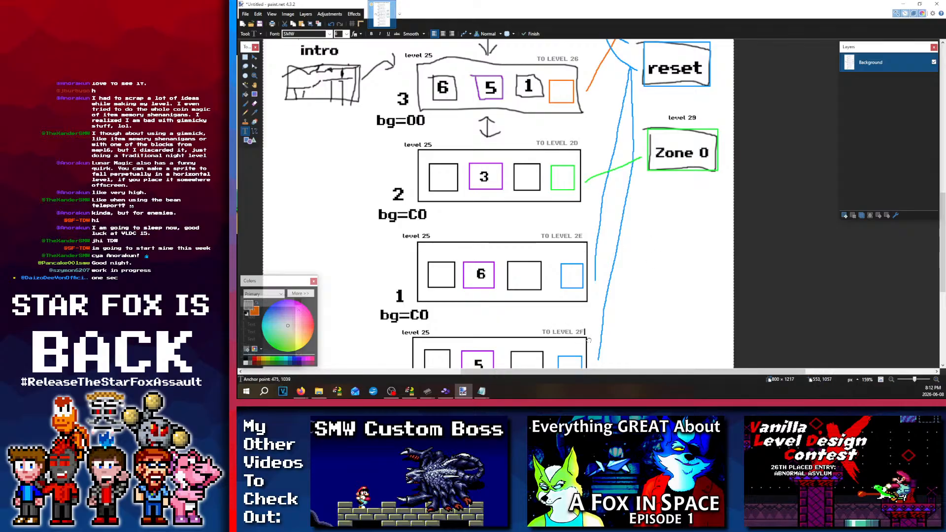
# Step: Check the "TO LEVEL" labels across the diagram's rows and switch to Lunar Magic to view level 25
pyautogui.scroll(3, 588, 340)
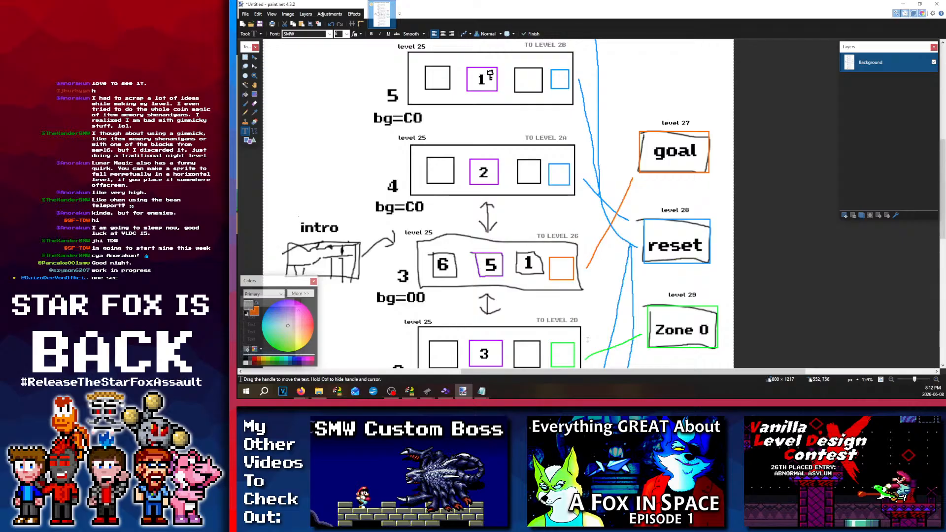
pyautogui.scroll(5, 588, 339)
pyautogui.scroll(-2, 539, 322)
pyautogui.scroll(-5, 539, 321)
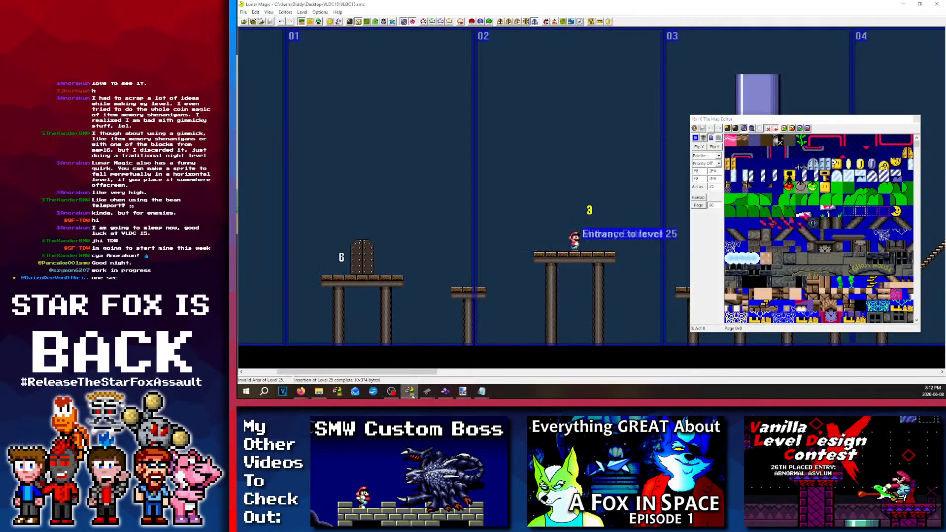
pyautogui.click(409, 391)
pyautogui.click(413, 396)
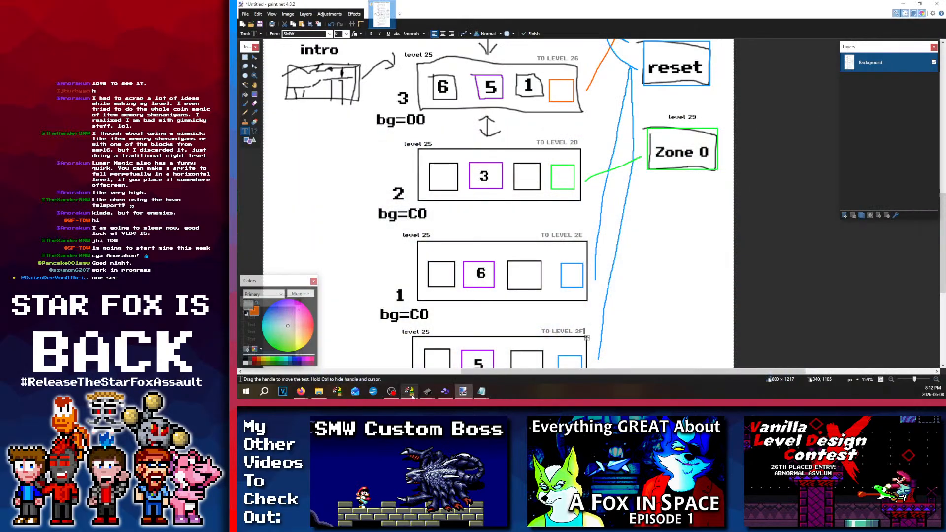
pyautogui.click(413, 396)
# Step: Switch to the Vanilla Level Design Contest thread in the browser and read the allowed, discouraged and forbidden items in the General Rules
pyautogui.moveTo(301, 392)
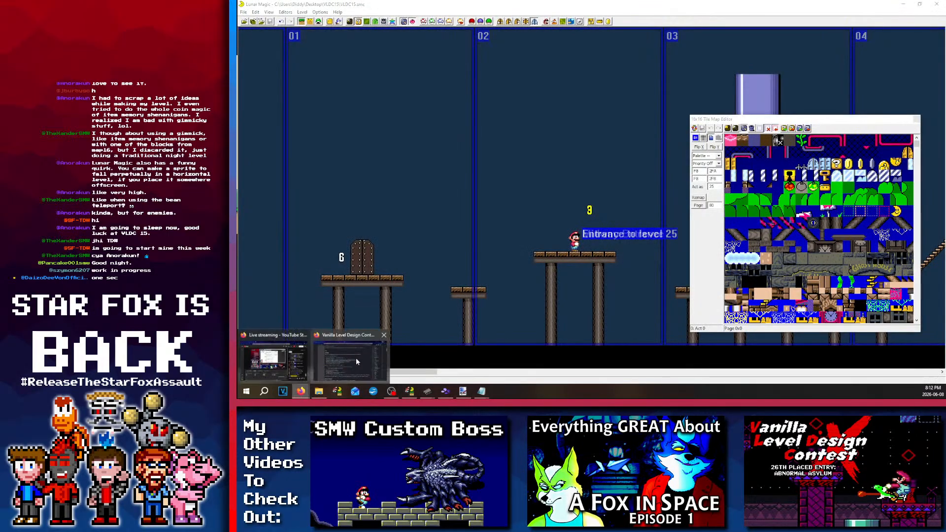
pyautogui.click(356, 357)
pyautogui.scroll(1, 423, 221)
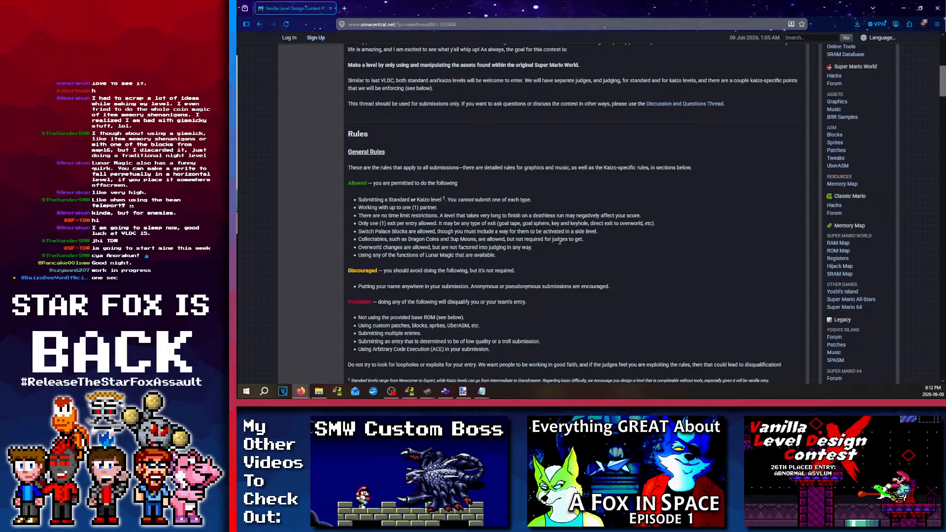
pyautogui.moveTo(589, 239); pyautogui.dragTo(466, 233)
pyautogui.click(394, 245)
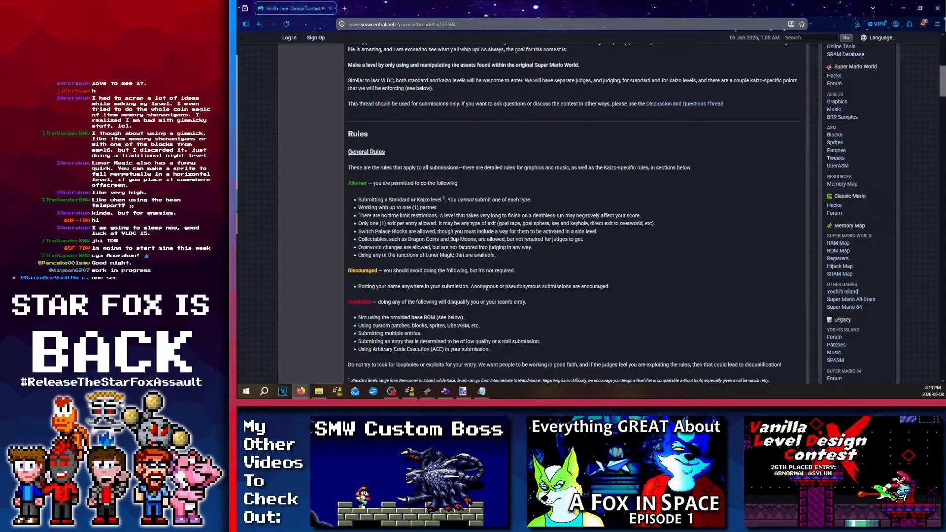
pyautogui.scroll(-2, 418, 204)
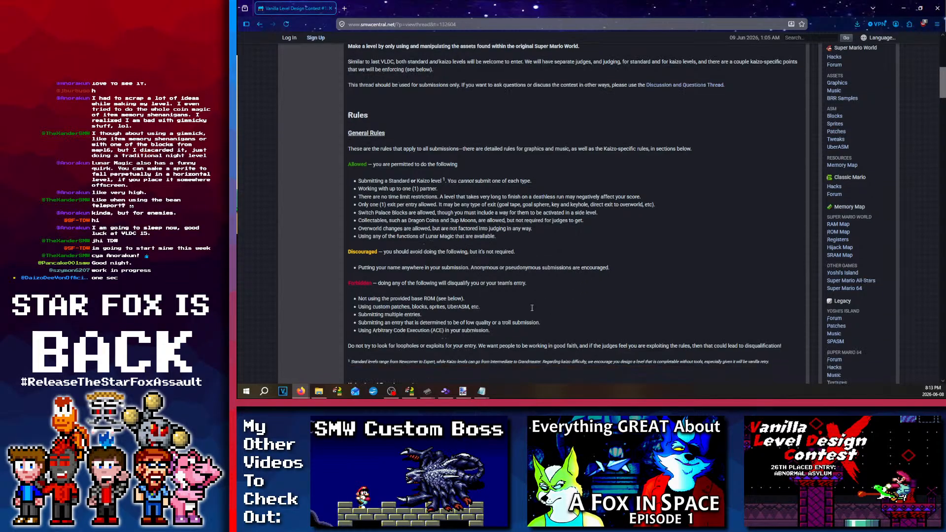
pyautogui.scroll(1, 503, 221)
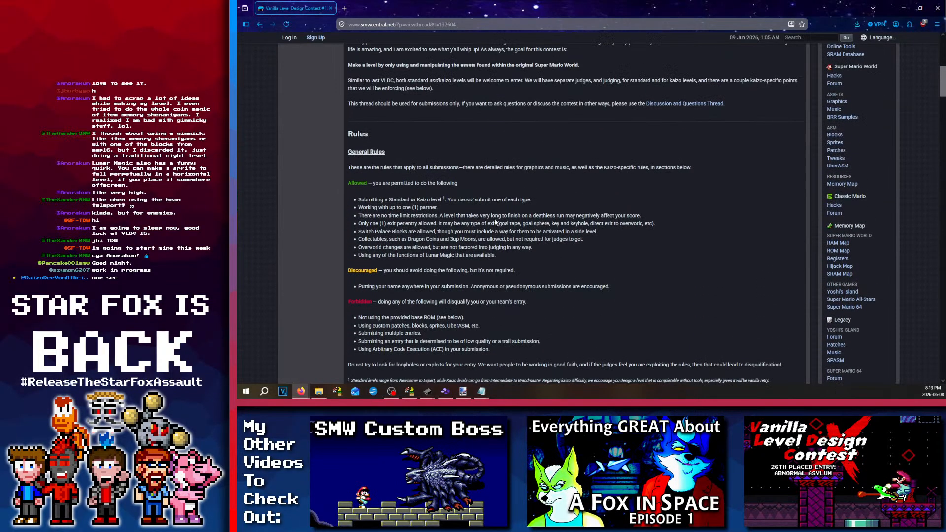
# Step: Skim the contest thread's introduction and Graphics Rules, and reread the allowed items in the General Rules
pyautogui.scroll(-2, 482, 212)
pyautogui.scroll(-4, 480, 208)
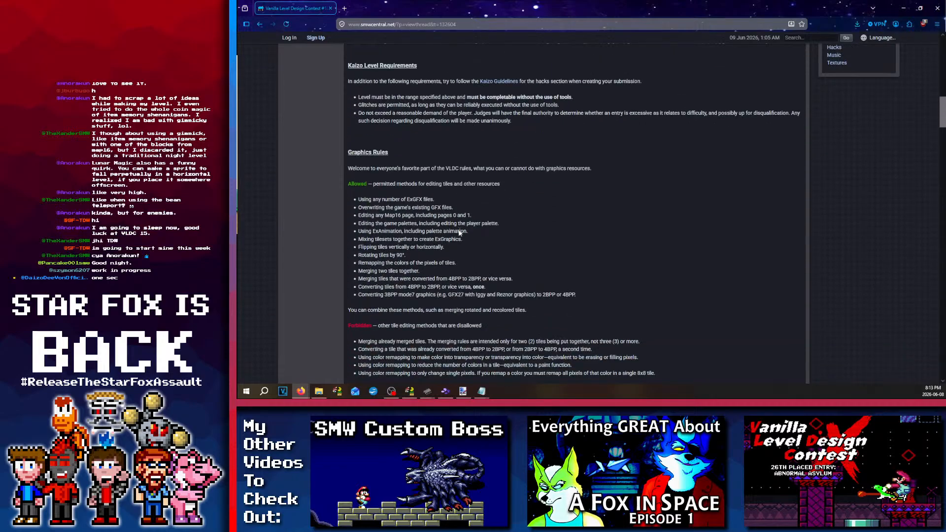
pyautogui.scroll(5, 419, 247)
pyautogui.scroll(5, 419, 247)
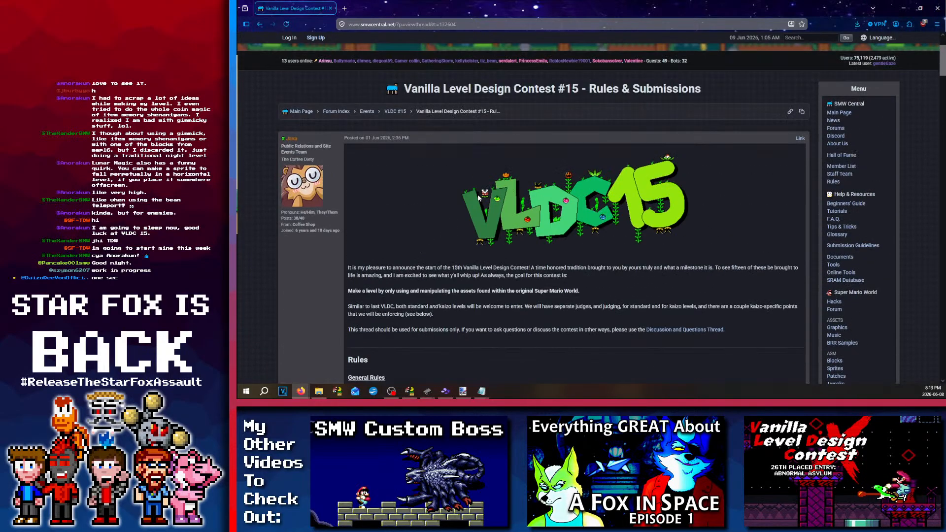
pyautogui.scroll(-2, 522, 188)
pyautogui.scroll(2, 533, 183)
pyautogui.scroll(-7, 569, 165)
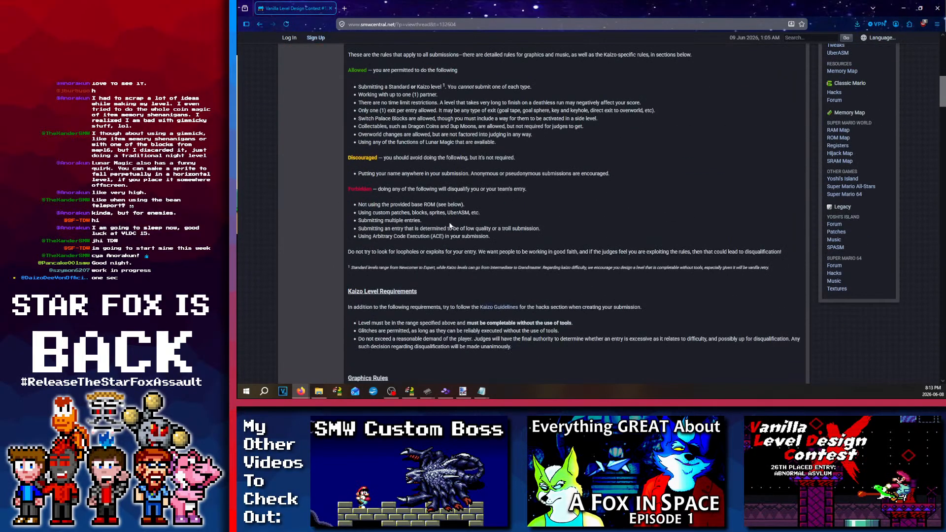
pyautogui.scroll(-2, 449, 226)
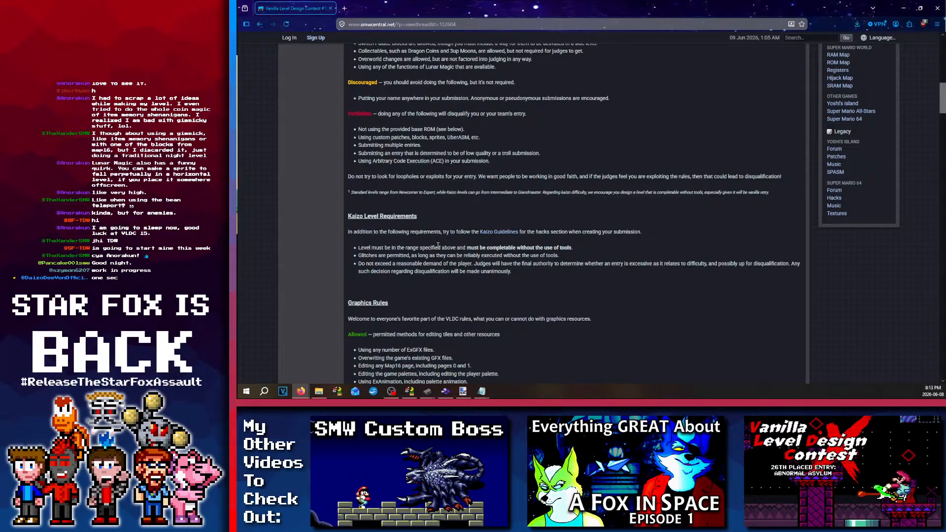
pyautogui.scroll(3, 438, 245)
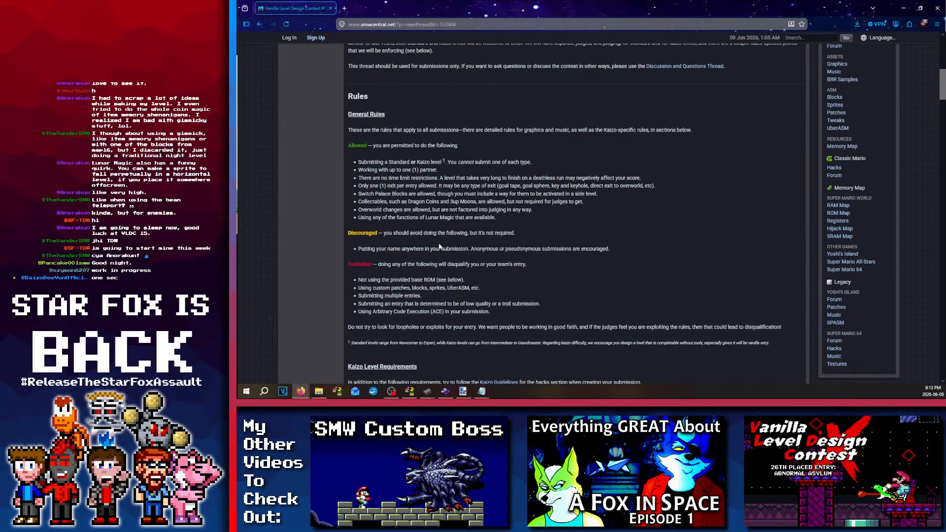
pyautogui.scroll(-2, 440, 246)
pyautogui.scroll(4, 440, 246)
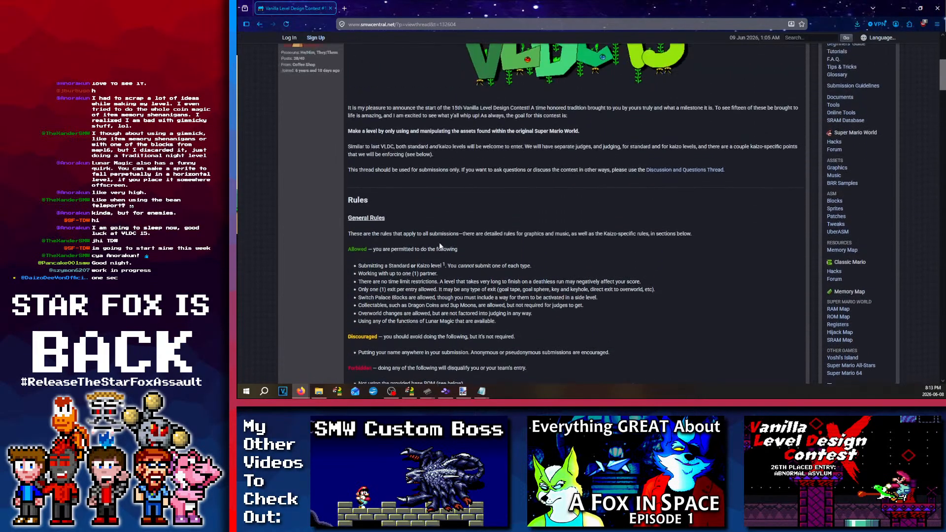
pyautogui.scroll(4, 440, 247)
pyautogui.scroll(-5, 440, 245)
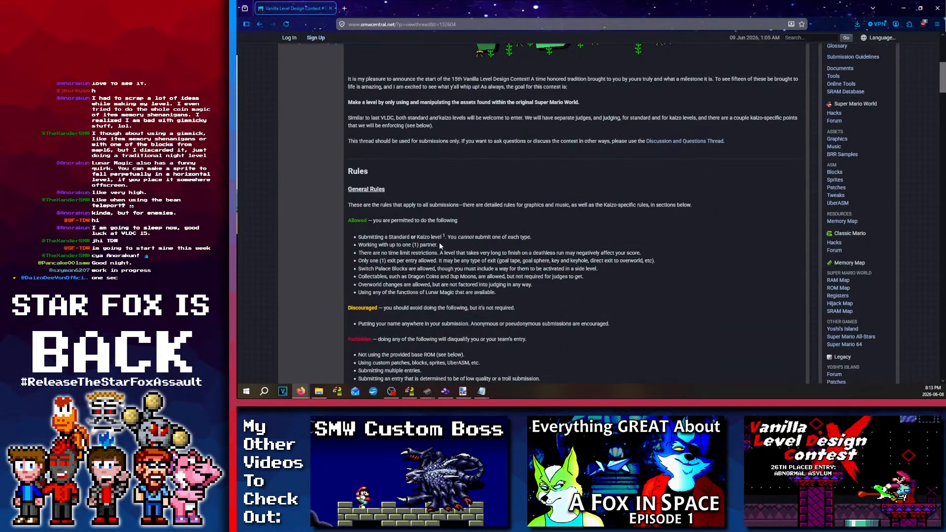
pyautogui.scroll(-5, 438, 241)
pyautogui.scroll(3, 420, 238)
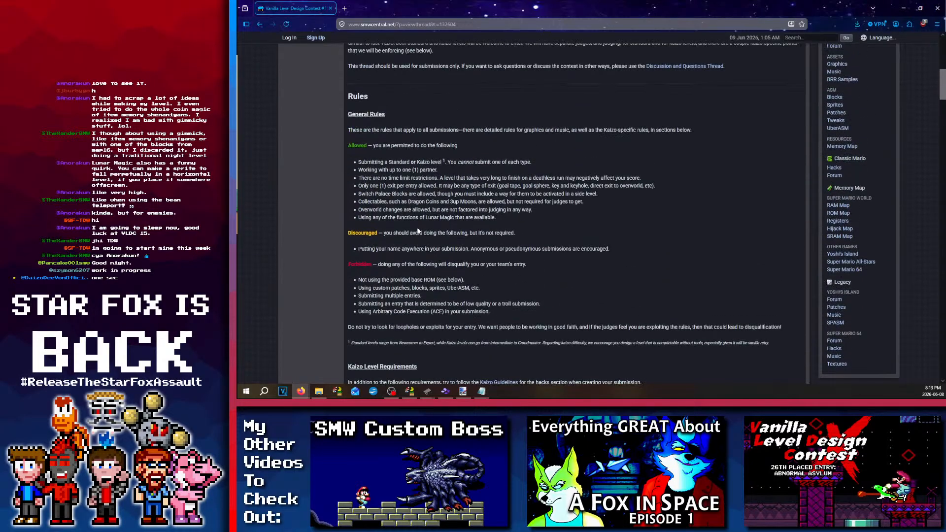
pyautogui.scroll(4, 417, 231)
pyautogui.scroll(-5, 417, 228)
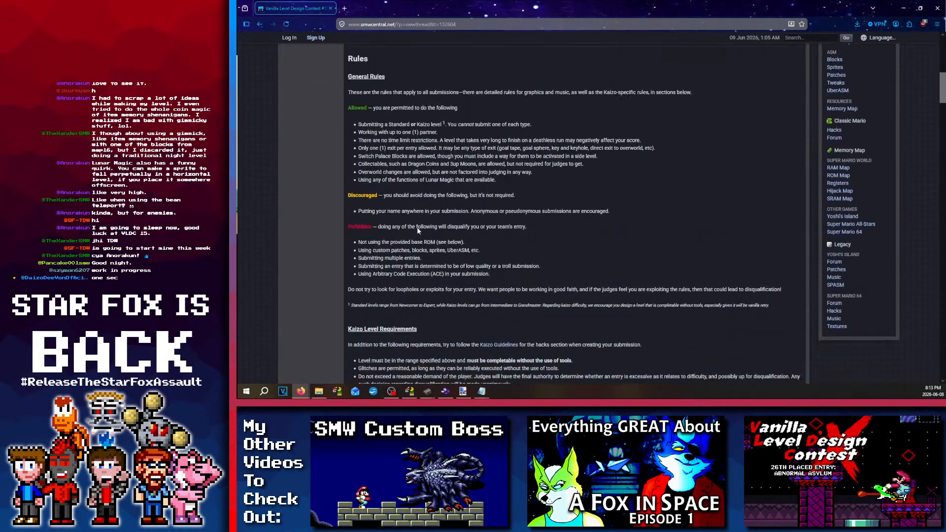
pyautogui.scroll(4, 446, 229)
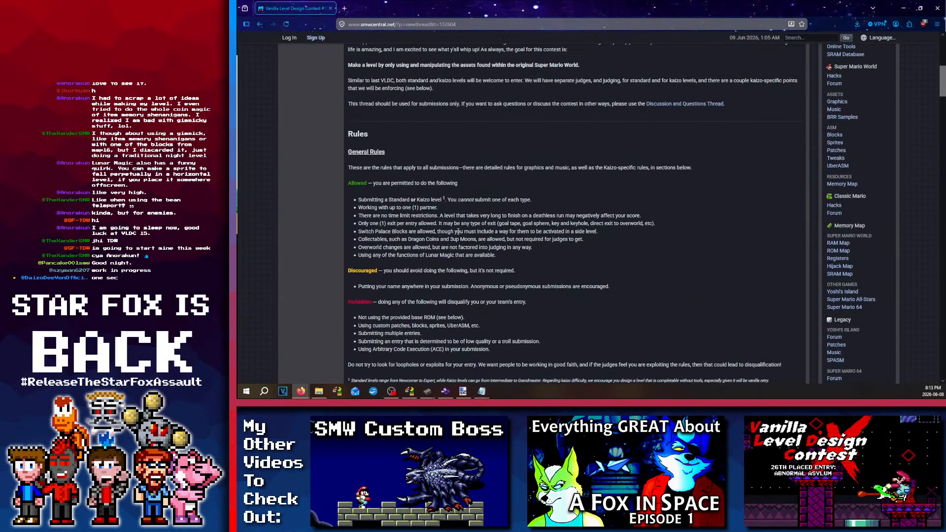
# Step: Review the discouraged and forbidden items, the Kaizo Level Requirements and the permitted tile-editing methods in the contest rules
pyautogui.scroll(-4, 441, 223)
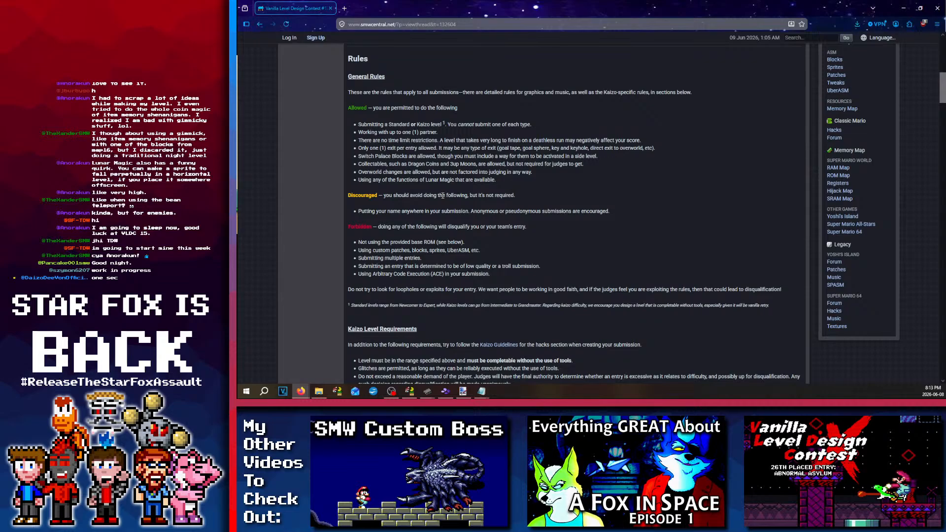
pyautogui.scroll(-2, 481, 177)
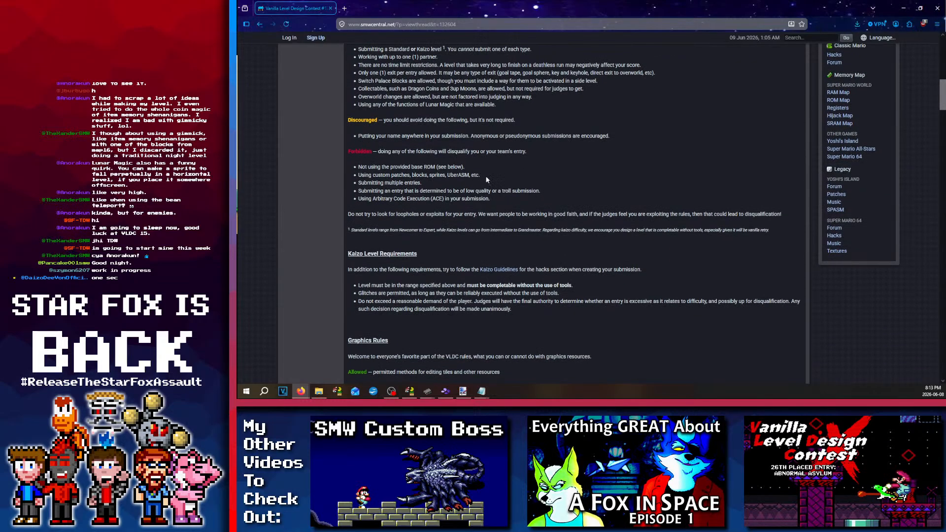
pyautogui.scroll(5, 461, 178)
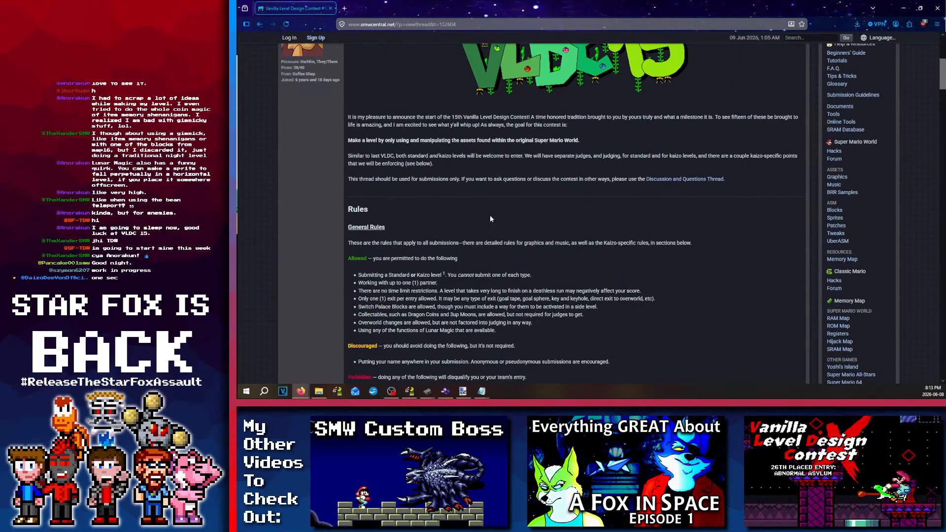
pyautogui.scroll(-5, 487, 219)
pyautogui.scroll(-2, 480, 239)
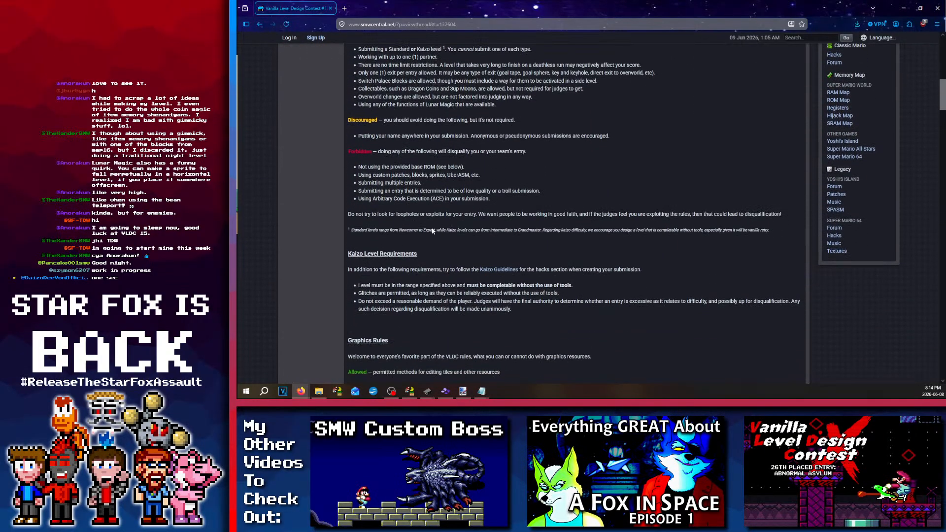
pyautogui.scroll(-2, 429, 267)
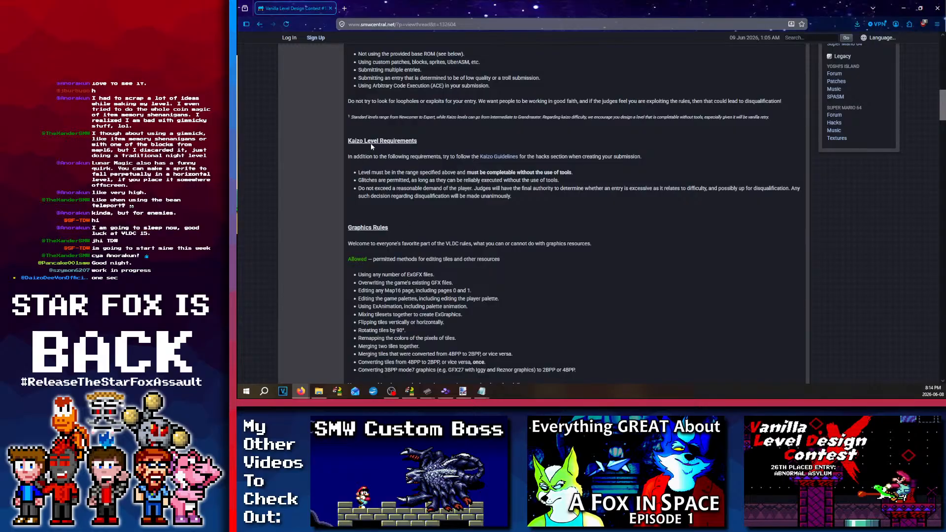
pyautogui.scroll(3, 375, 152)
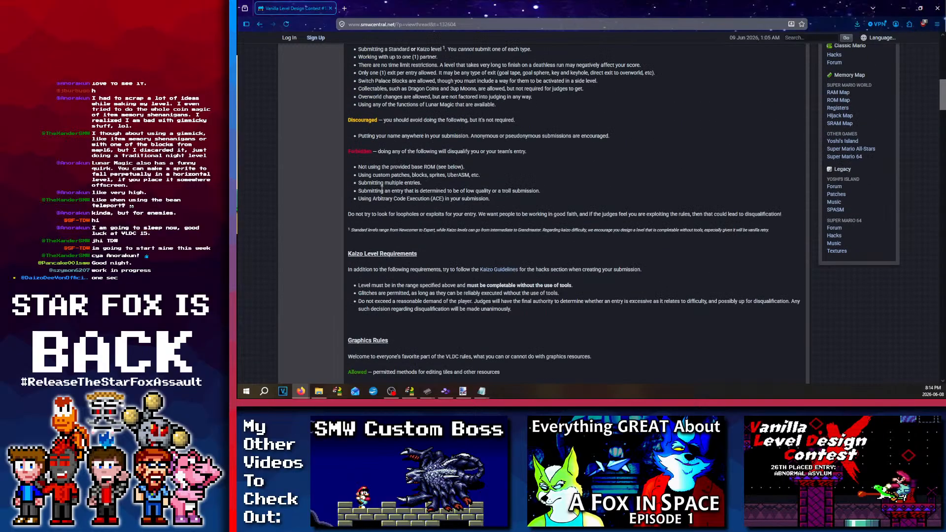
pyautogui.scroll(-7, 440, 195)
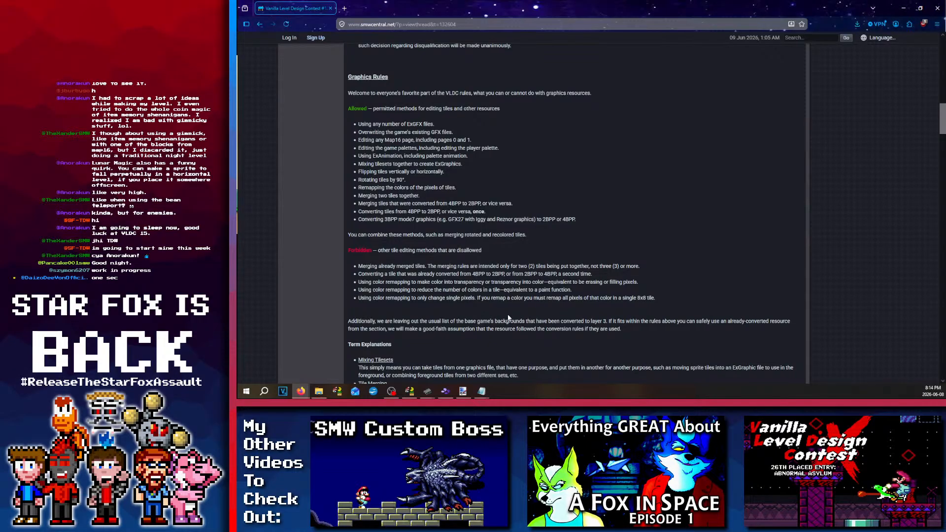
pyautogui.scroll(10, 430, 318)
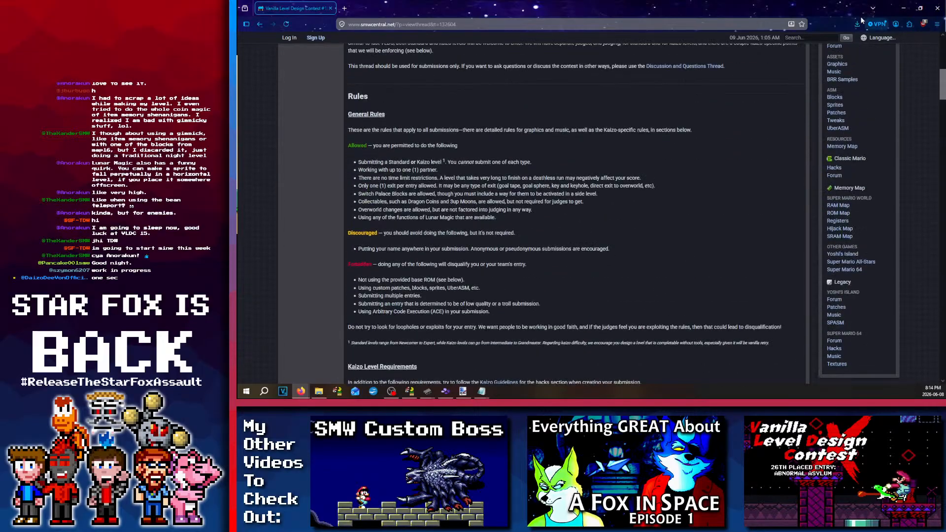
# Step: Check the goal box's level number in the paint.net diagram, and switch back to Lunar Magic to look over level 25
pyautogui.click(902, 8)
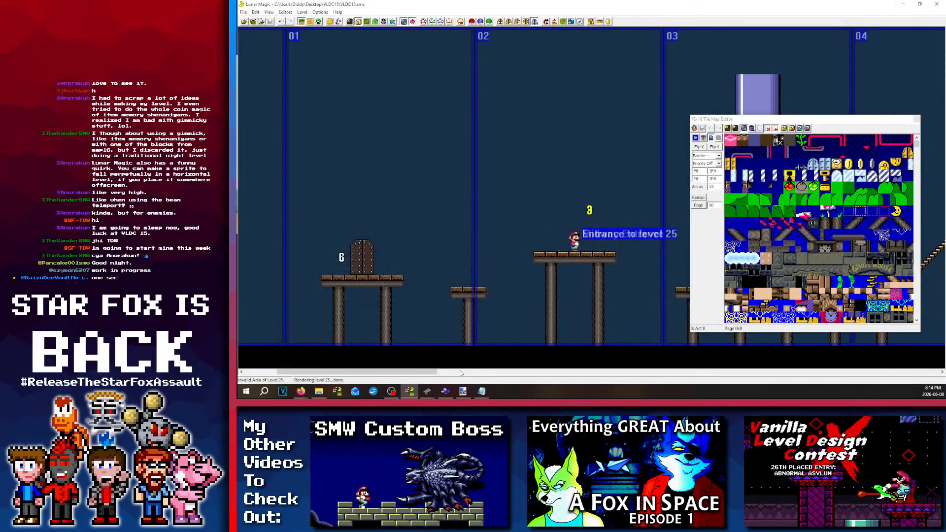
pyautogui.click(463, 391)
pyautogui.scroll(-3, 567, 265)
pyautogui.scroll(7, 567, 265)
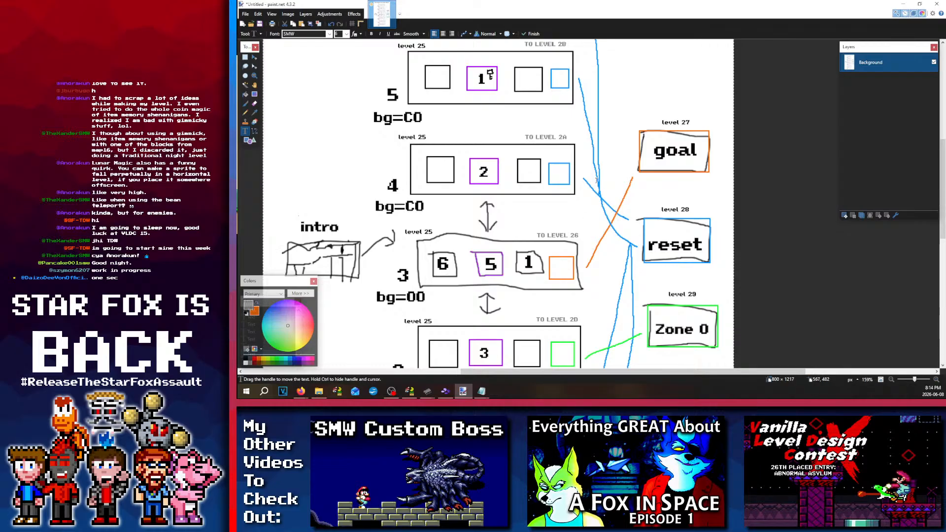
pyautogui.scroll(-3, 597, 181)
pyautogui.click(410, 391)
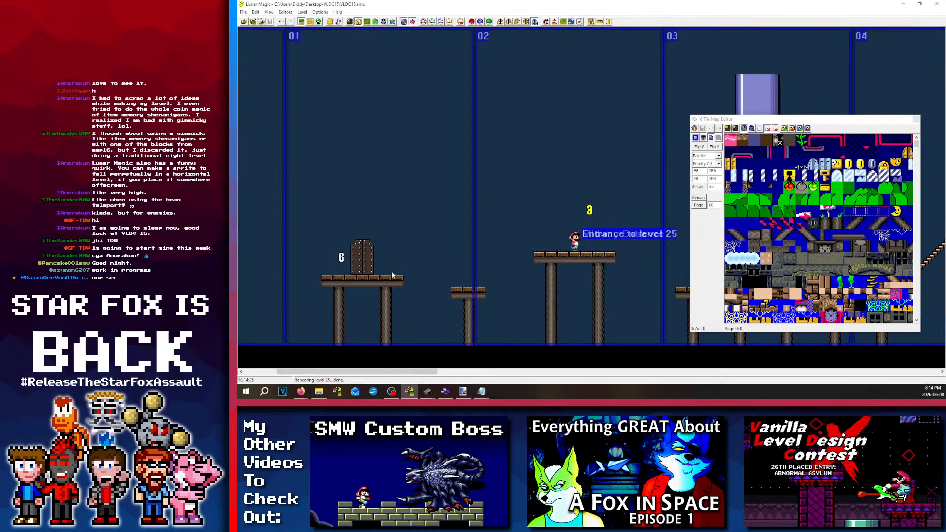
pyautogui.hscroll(10, 356, 184)
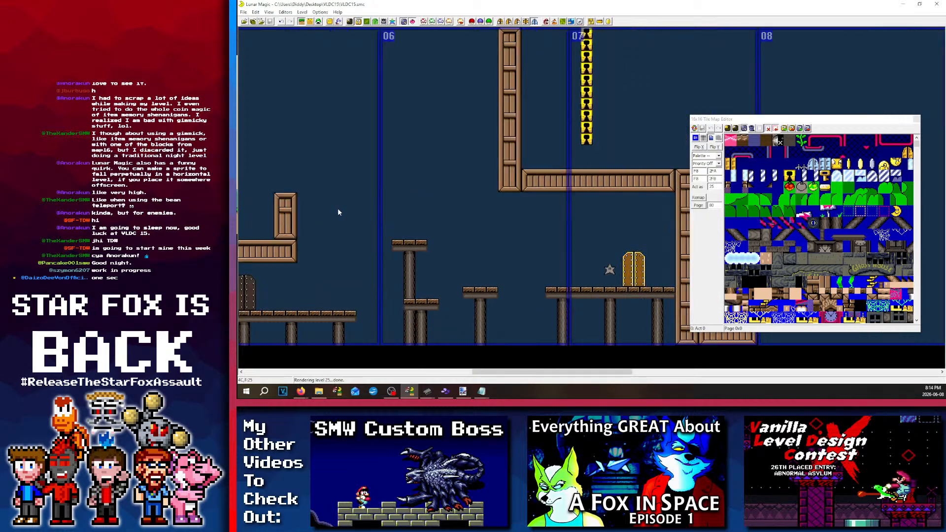
pyautogui.hscroll(-2, 338, 213)
# Step: Open level 1FF and step down through the preceding levels to the ghost house exit in level 1E6
pyautogui.click(261, 21)
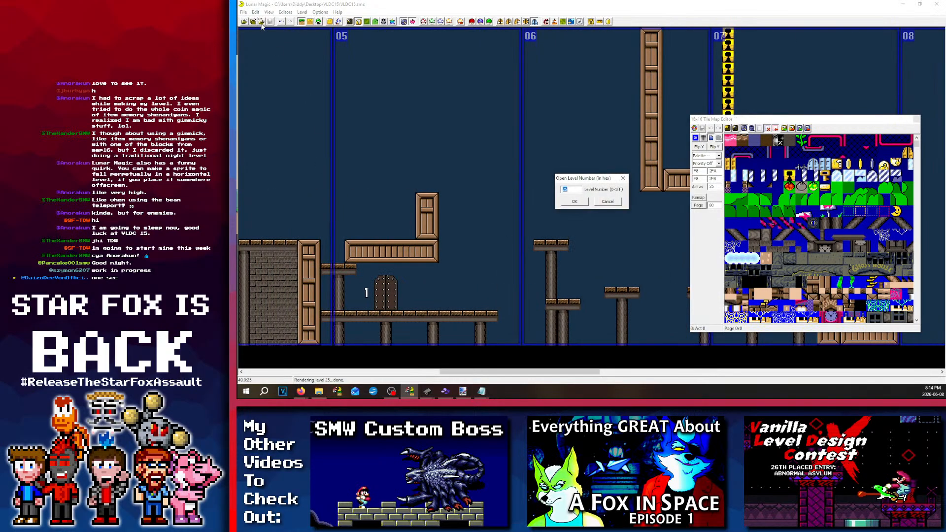
pyautogui.write('1FF')
pyautogui.press('Return')
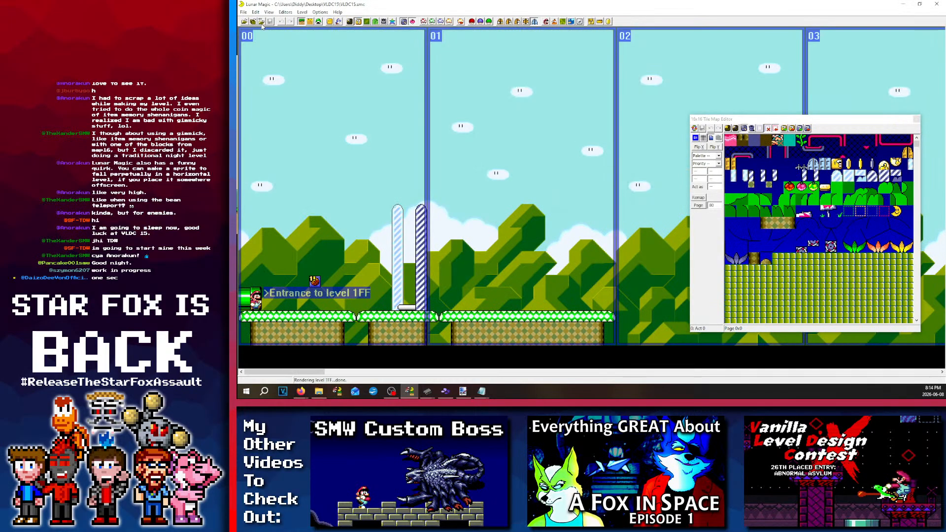
pyautogui.press('pagedown')
pyautogui.press('pagedown')
pyautogui.press('pagedown')
pyautogui.press('pagedown')
pyautogui.press('pagedown')
pyautogui.press('pagedown')
pyautogui.press('pagedown')
pyautogui.press('pagedown')
pyautogui.press('pagedown')
pyautogui.press('pagedown')
pyautogui.press('pagedown')
pyautogui.press('pagedown')
pyautogui.press('pagedown')
pyautogui.press('pagedown')
pyautogui.press('pagedown')
pyautogui.press('pagedown')
pyautogui.press('pagedown')
pyautogui.press('pagedown')
pyautogui.press('pagedown')
pyautogui.press('pagedown')
pyautogui.press('pagedown')
pyautogui.press('pagedown')
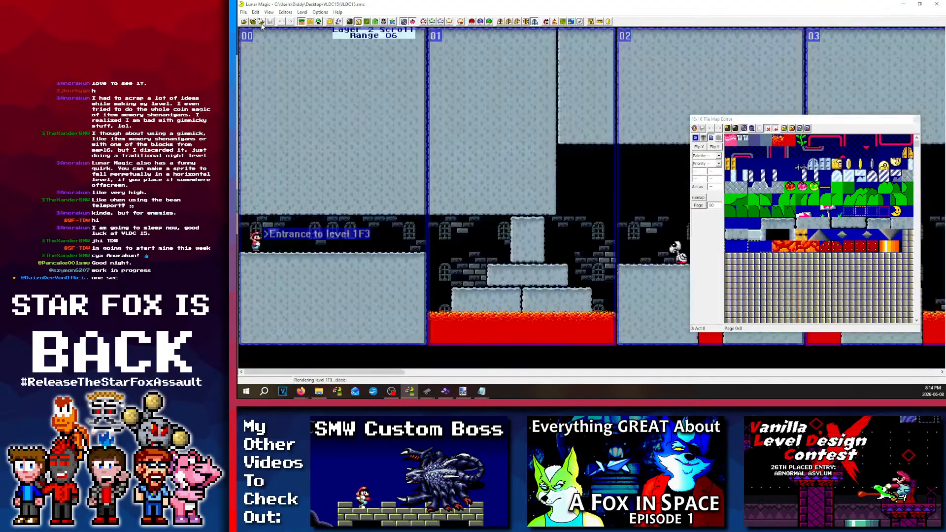
pyautogui.press('pagedown')
pyautogui.press('pagedown')
pyautogui.press('pagedown')
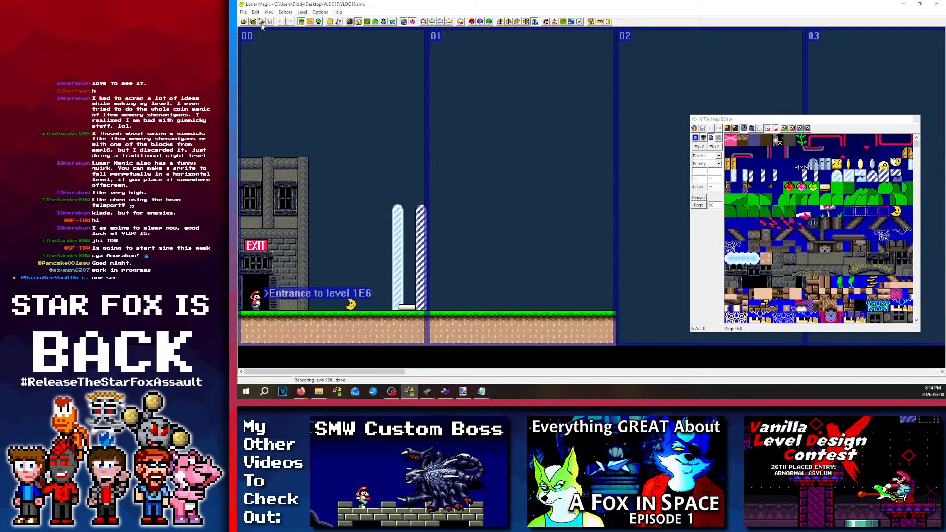
# Step: Save the ghost house exit level to the ROM as level 27
pyautogui.click(261, 22)
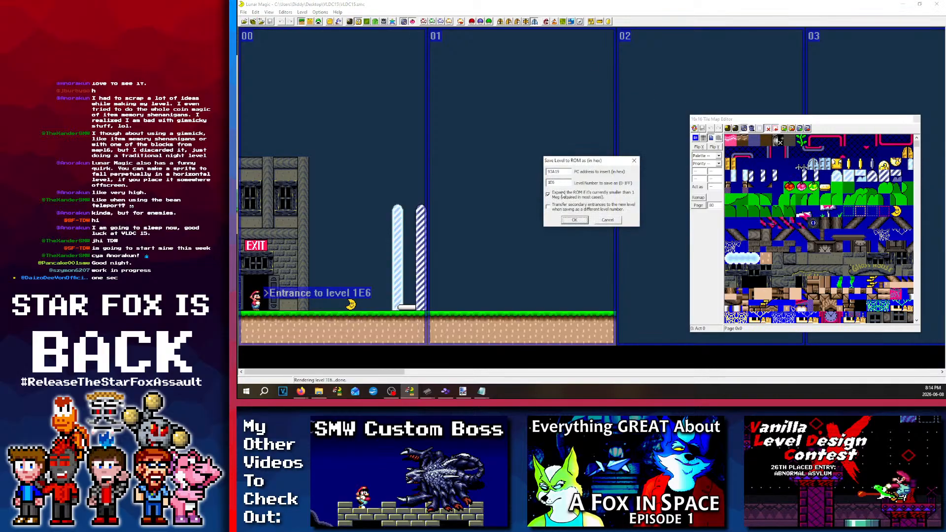
pyautogui.moveTo(562, 183); pyautogui.dragTo(481, 178)
pyautogui.write('27')
pyautogui.click(584, 221)
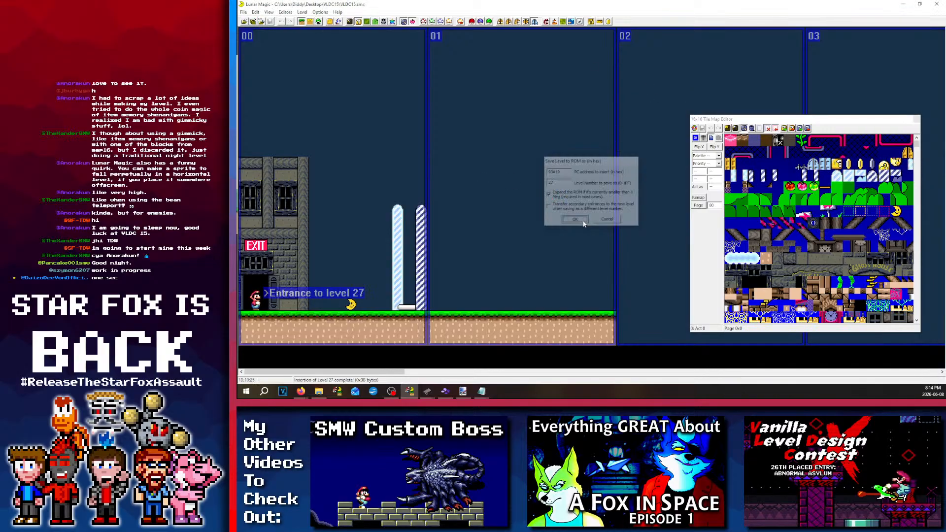
# Step: Delete the moon between the ghost house and the goal posts in level 27
pyautogui.moveTo(479, 185); pyautogui.dragTo(462, 226)
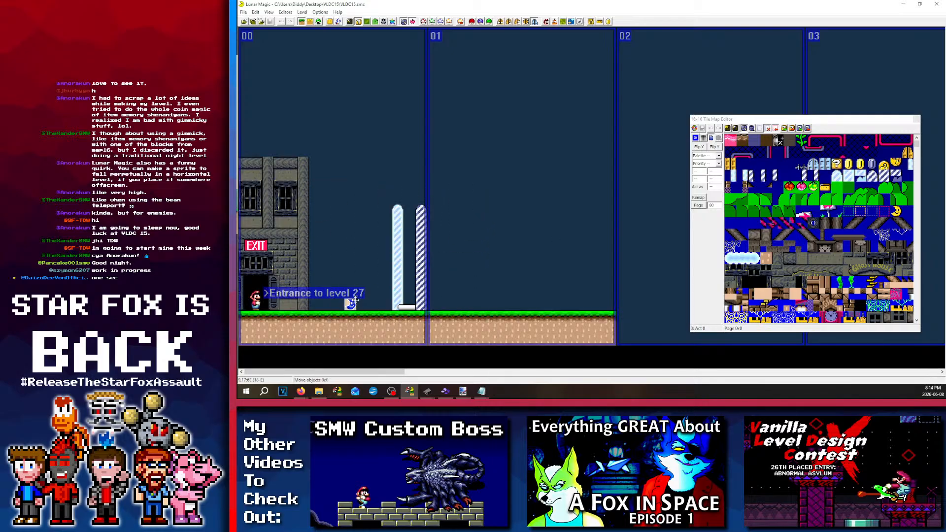
pyautogui.click(397, 241)
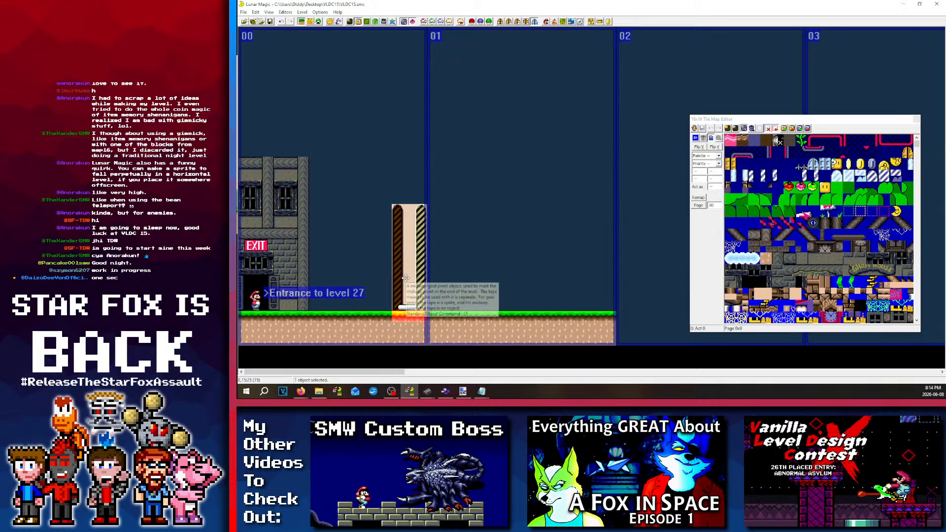
# Step: Move the ghost house building up to inspect the exit door sprite, and put the building back on the ground
pyautogui.keyDown('ctrl'); pyautogui.click(294, 287); pyautogui.keyUp('ctrl')
pyautogui.moveTo(294, 287); pyautogui.dragTo(295, 228)
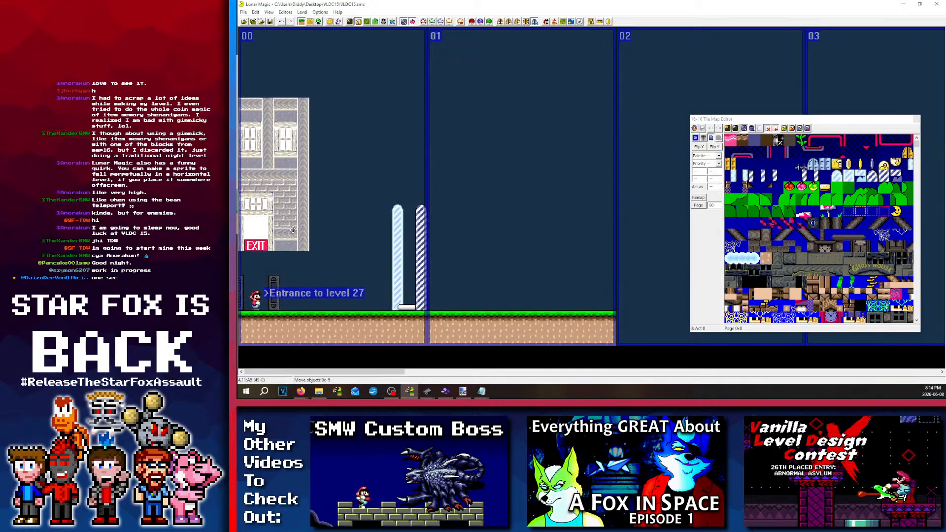
pyautogui.click(376, 216)
pyautogui.click(318, 21)
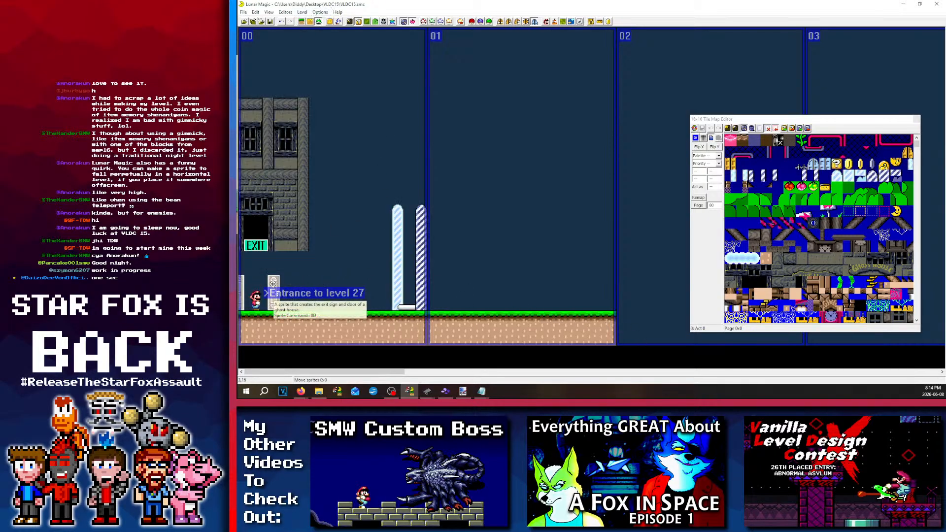
pyautogui.click(302, 303)
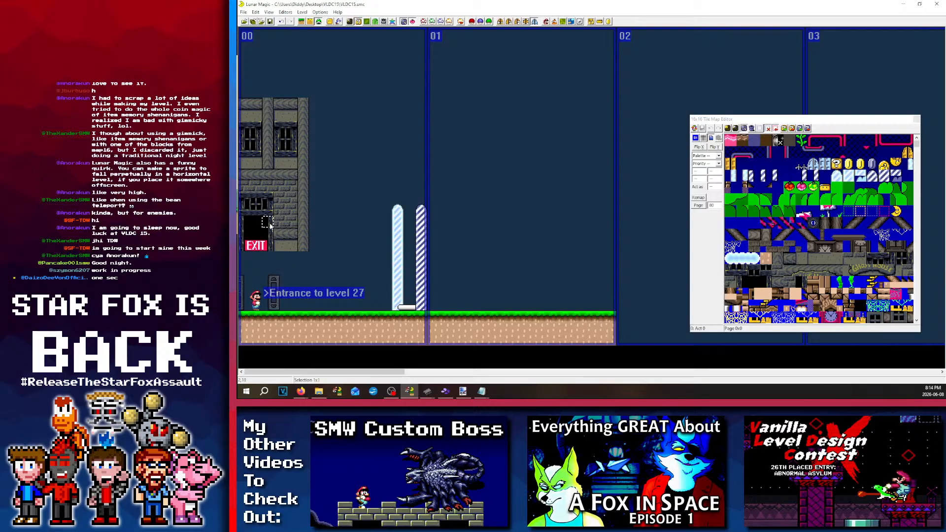
pyautogui.click(301, 21)
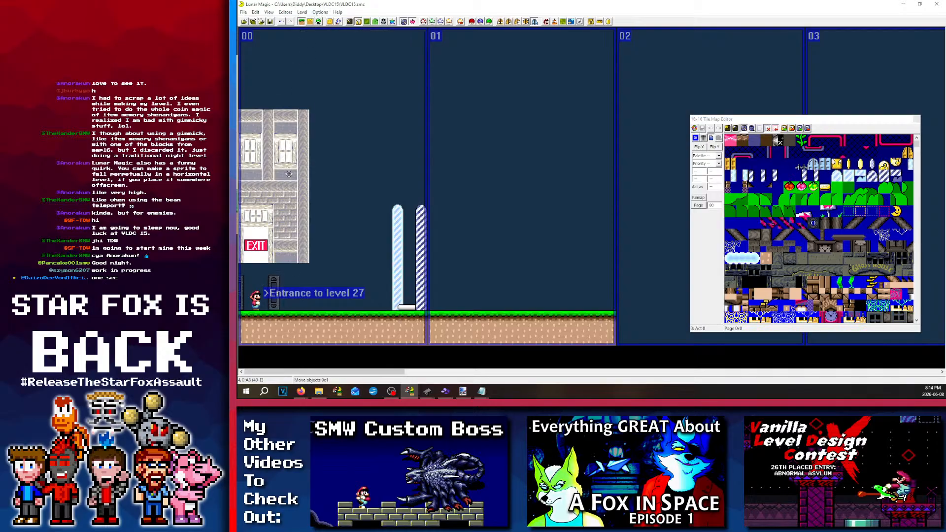
pyautogui.moveTo(295, 256); pyautogui.dragTo(295, 315)
pyautogui.click(301, 326)
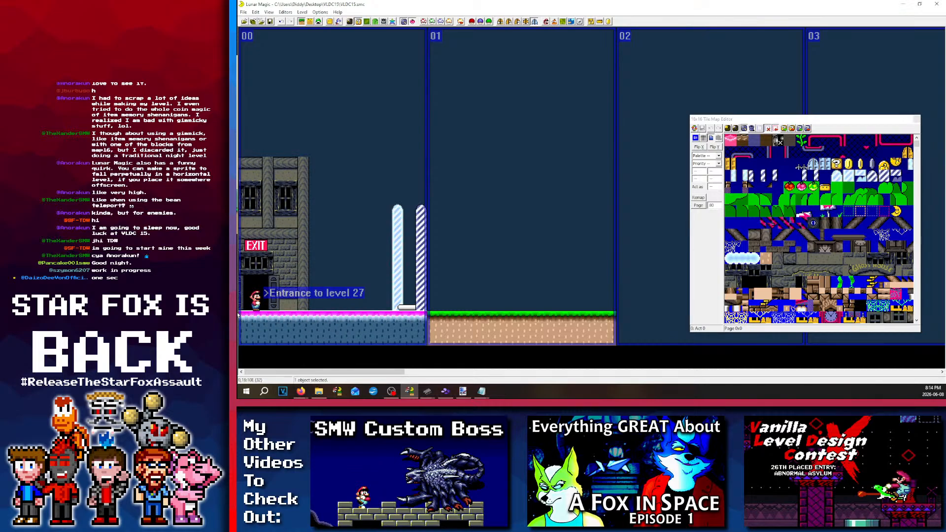
pyautogui.moveTo(251, 311); pyautogui.dragTo(352, 261)
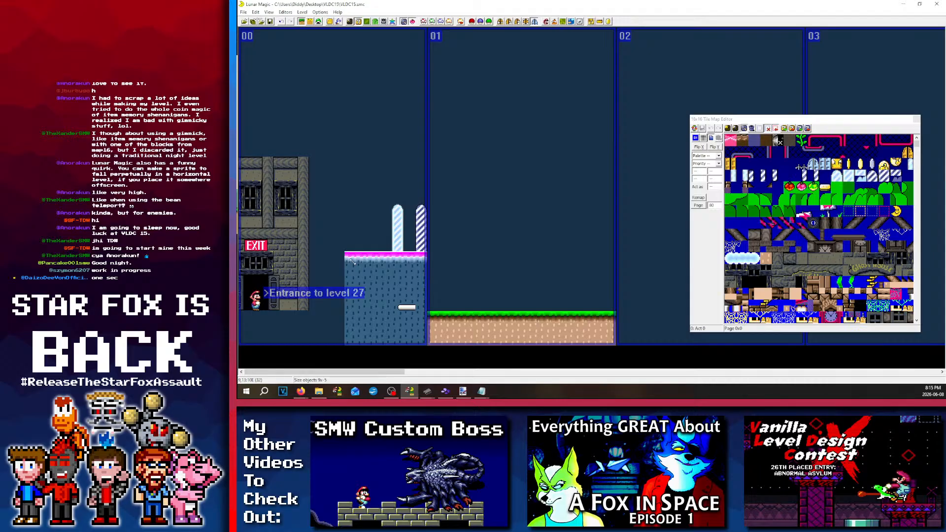
pyautogui.click(613, 320)
pyautogui.moveTo(616, 322); pyautogui.dragTo(539, 326)
pyautogui.rightClick(563, 285)
pyautogui.moveTo(588, 291); pyautogui.dragTo(575, 292)
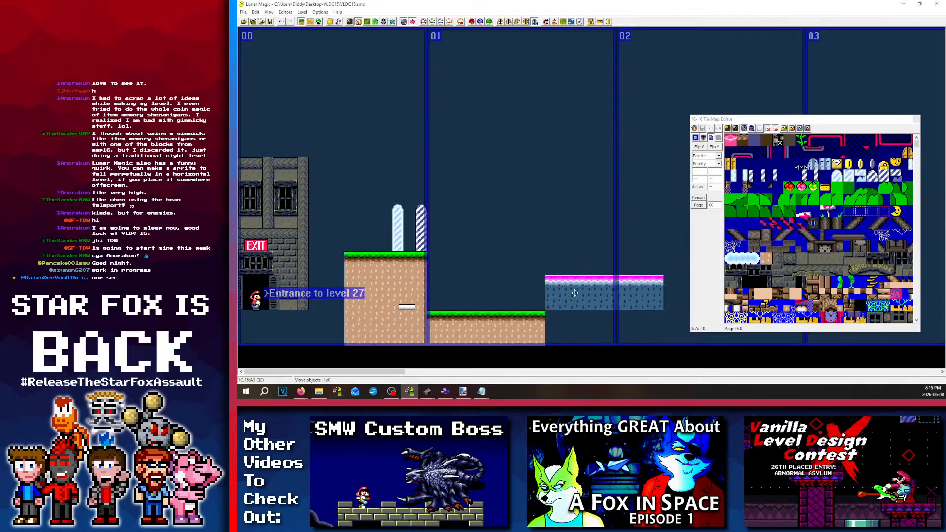
pyautogui.moveTo(660, 307); pyautogui.dragTo(783, 337)
pyautogui.click(769, 339)
pyautogui.scroll(-5, 716, 344)
pyautogui.click(483, 298)
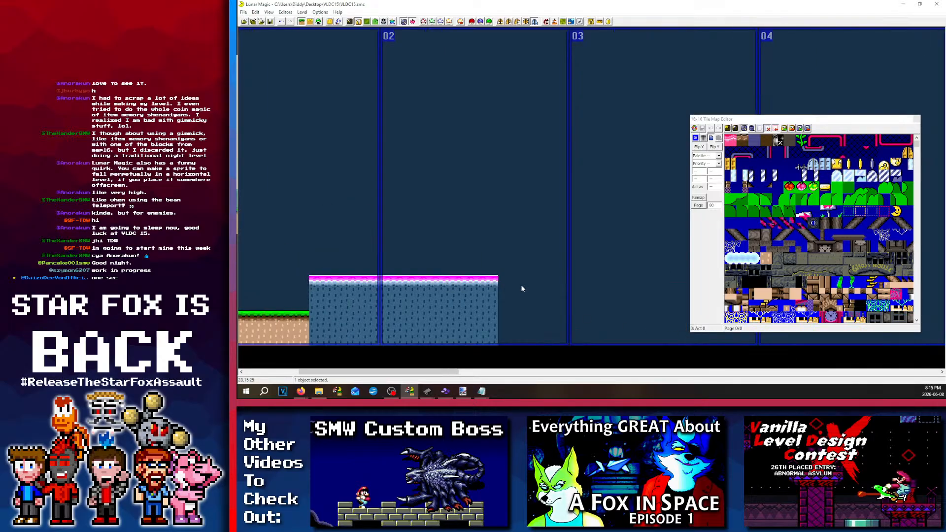
pyautogui.rightClick(509, 278)
pyautogui.click(517, 257)
pyautogui.scroll(-7, 519, 253)
pyautogui.hscroll(-6, 458, 288)
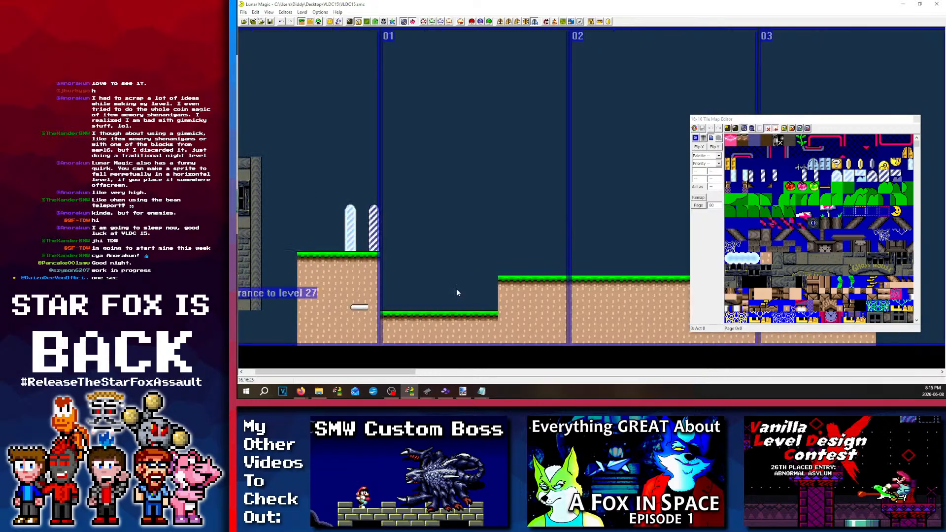
pyautogui.hotkey('ctrl', 'z')
pyautogui.hotkey('ctrl', 'z')
pyautogui.hotkey('ctrl', 'z')
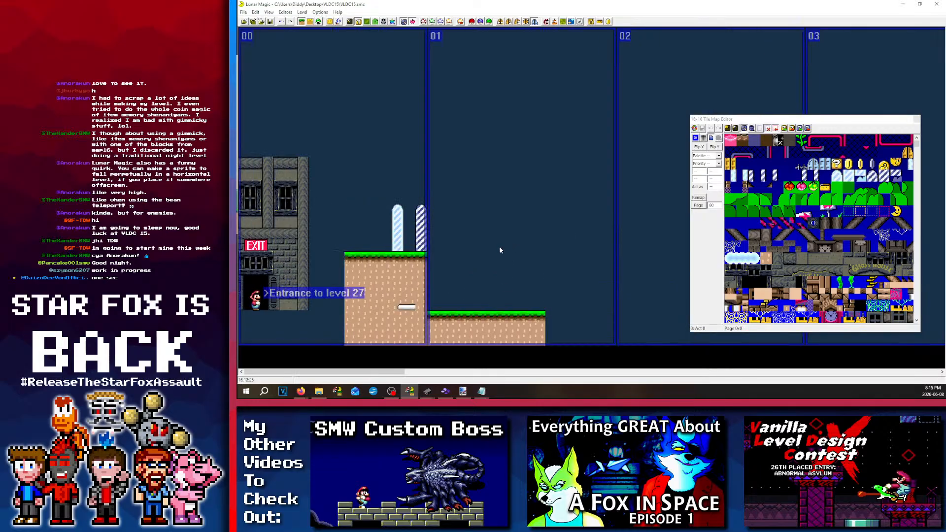
pyautogui.click(534, 321)
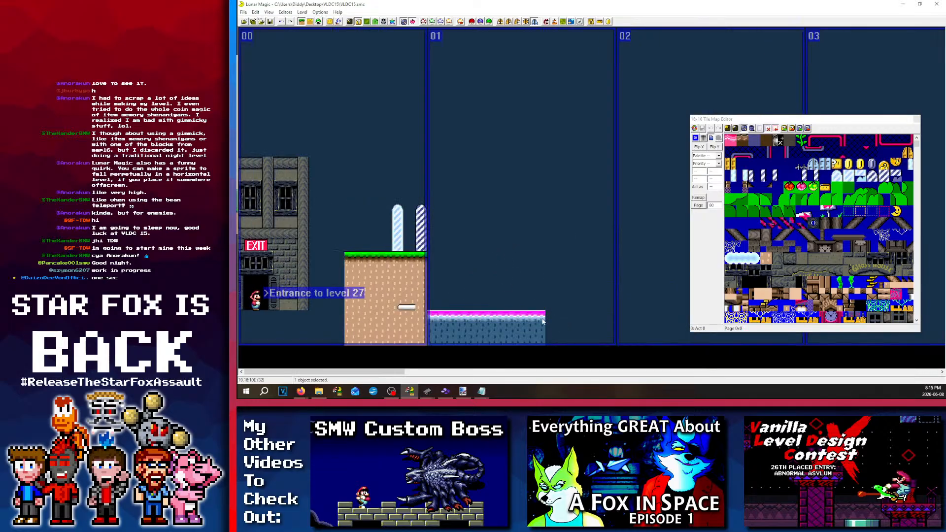
pyautogui.hotkey('ctrl', 'z')
pyautogui.hotkey('ctrl', 'z')
# Step: Raise the goal posts and goal tape about three tiles and shift them about five tiles toward the ghost house
pyautogui.moveTo(419, 315); pyautogui.dragTo(417, 269)
pyautogui.press('F2')
pyautogui.moveTo(367, 129); pyautogui.dragTo(348, 363)
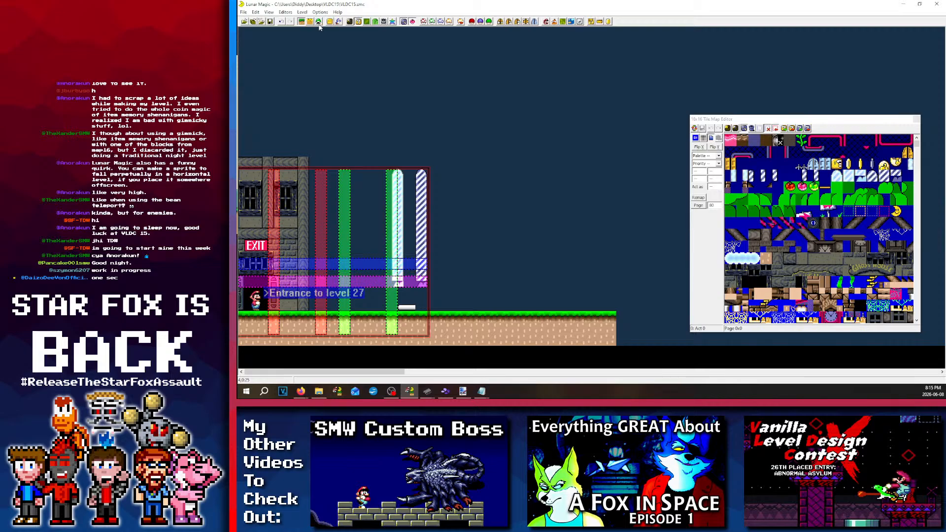
pyautogui.click(318, 21)
pyautogui.moveTo(409, 308); pyautogui.dragTo(355, 273)
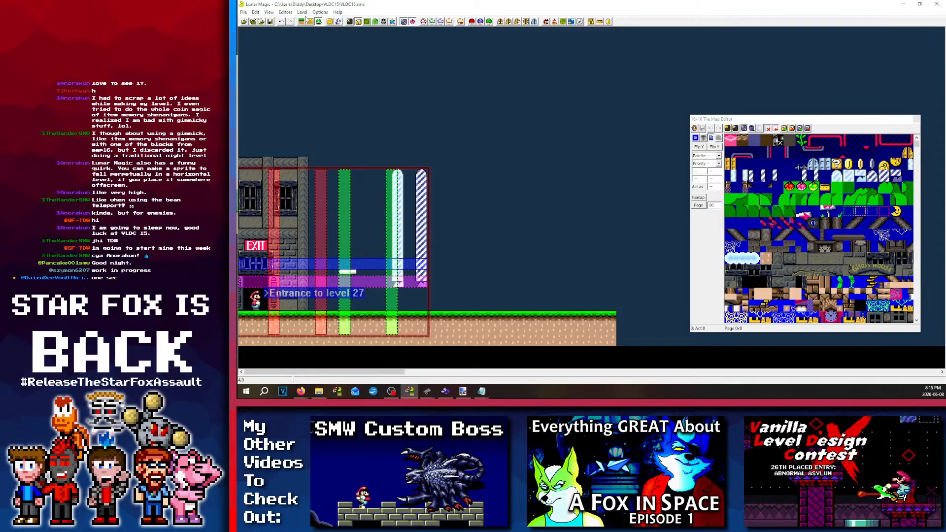
pyautogui.moveTo(417, 220); pyautogui.dragTo(358, 219)
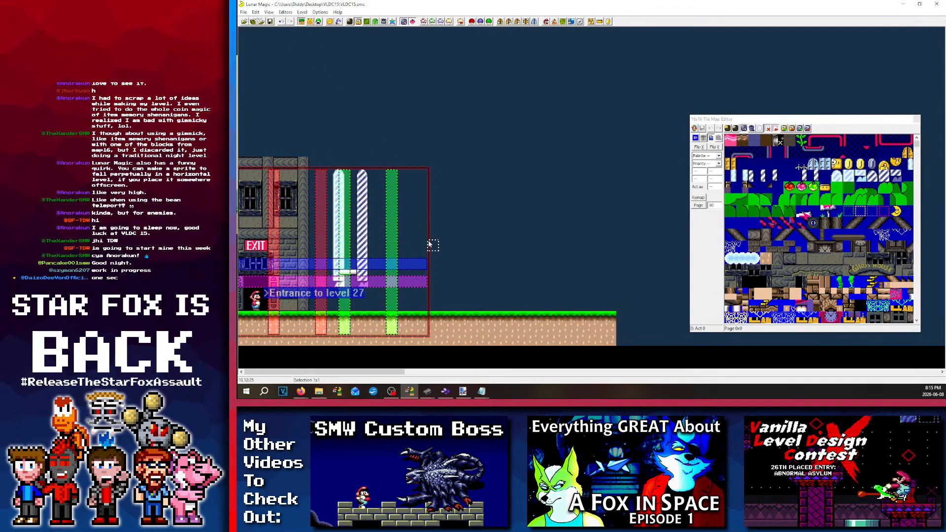
# Step: Move the second ground segment under the raised goal posts, deepen it to the level's bottom, and extend the raised ground with a copy
pyautogui.click(479, 312)
pyautogui.moveTo(530, 325); pyautogui.dragTo(434, 292)
pyautogui.moveTo(520, 310); pyautogui.dragTo(588, 343)
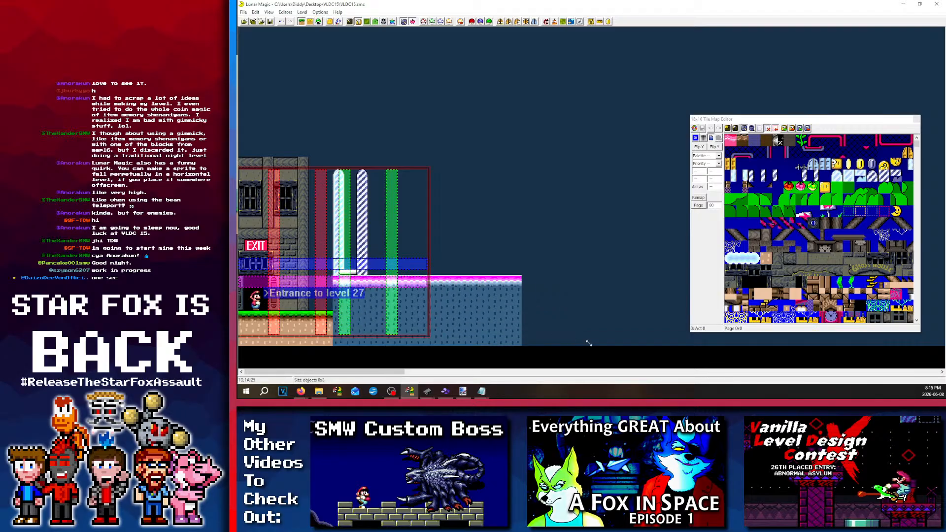
pyautogui.click(529, 257)
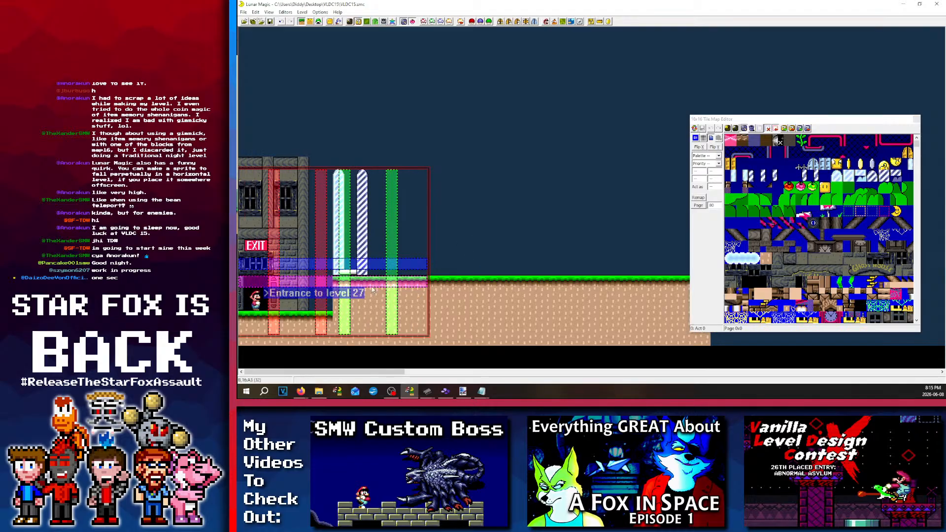
# Step: Show the screen boundaries and shorten the copied ground segment to end at the edge of screen 01
pyautogui.hscroll(3, 394, 303)
pyautogui.click(519, 309)
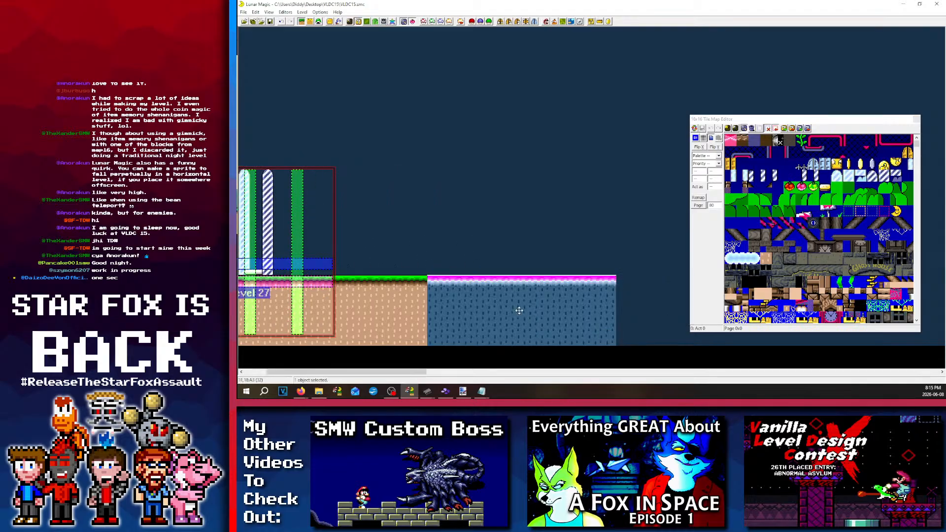
pyautogui.click(534, 21)
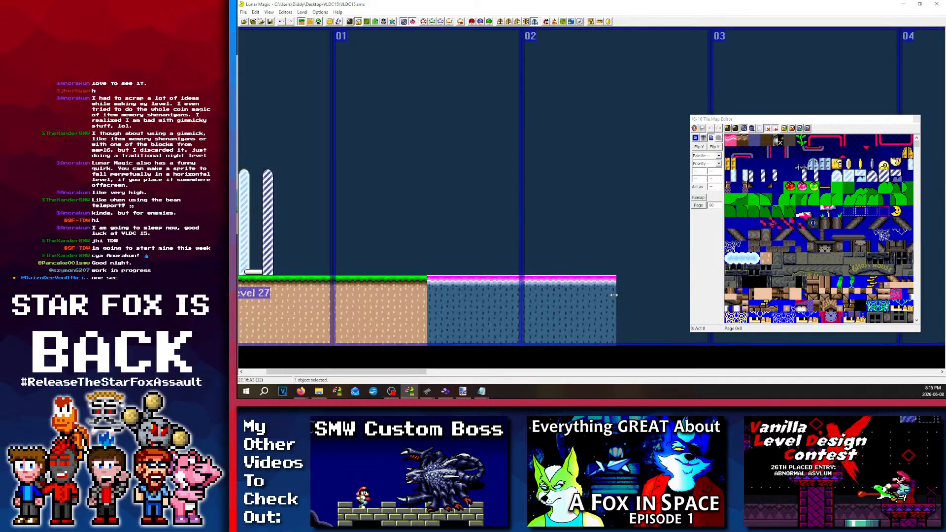
pyautogui.moveTo(613, 294); pyautogui.dragTo(506, 295)
pyautogui.press('Delete')
pyautogui.hscroll(-3, 500, 257)
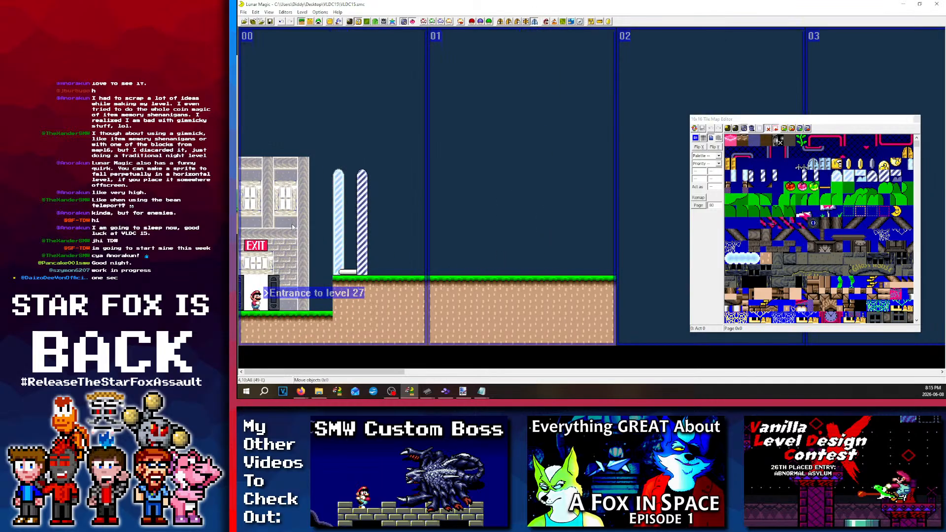
pyautogui.click(518, 183)
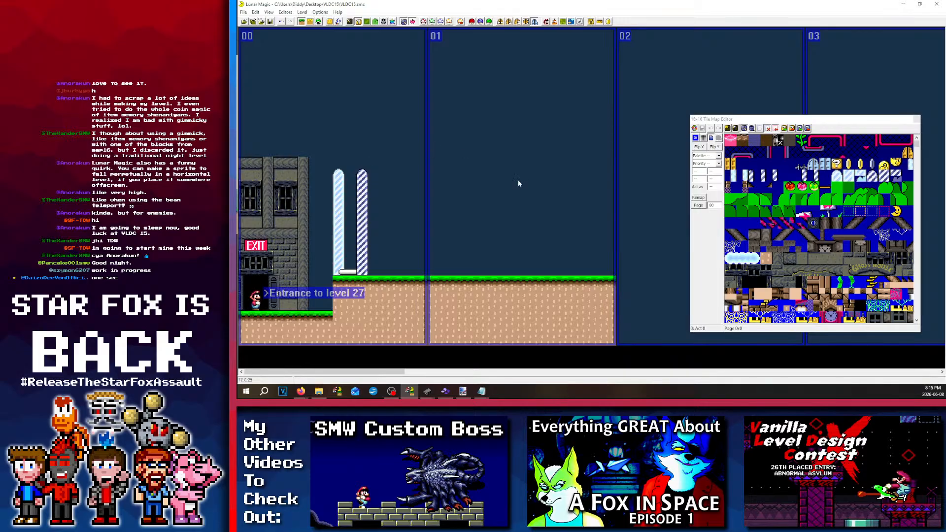
# Step: Cover the wall band above the EXIT sign with a plain stone tile and widen it across the facade
pyautogui.click(817, 256)
pyautogui.click(268, 220)
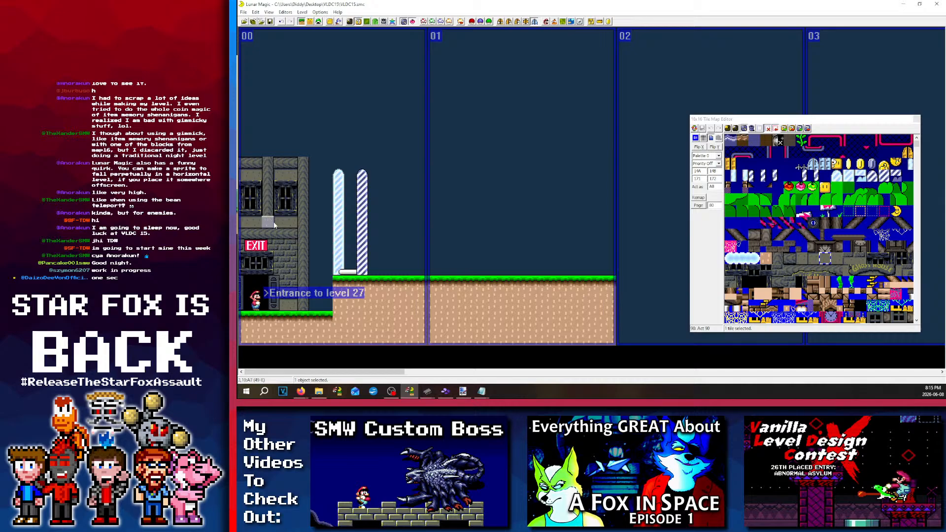
pyautogui.moveTo(273, 221); pyautogui.dragTo(284, 222)
pyautogui.click(359, 202)
pyautogui.click(396, 135)
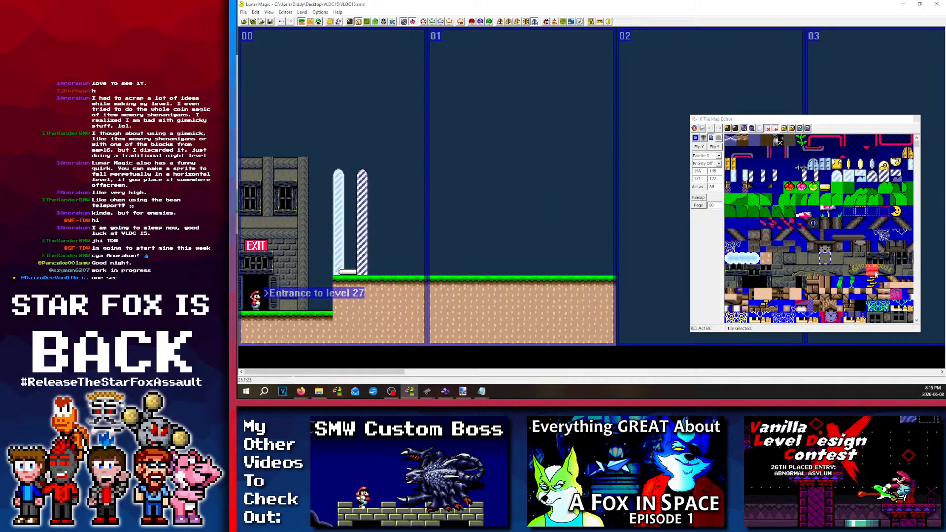
# Step: Place the Ghost House lettering tiles on the facade and lower them to just above the EXIT sign
pyautogui.moveTo(892, 273); pyautogui.dragTo(885, 272)
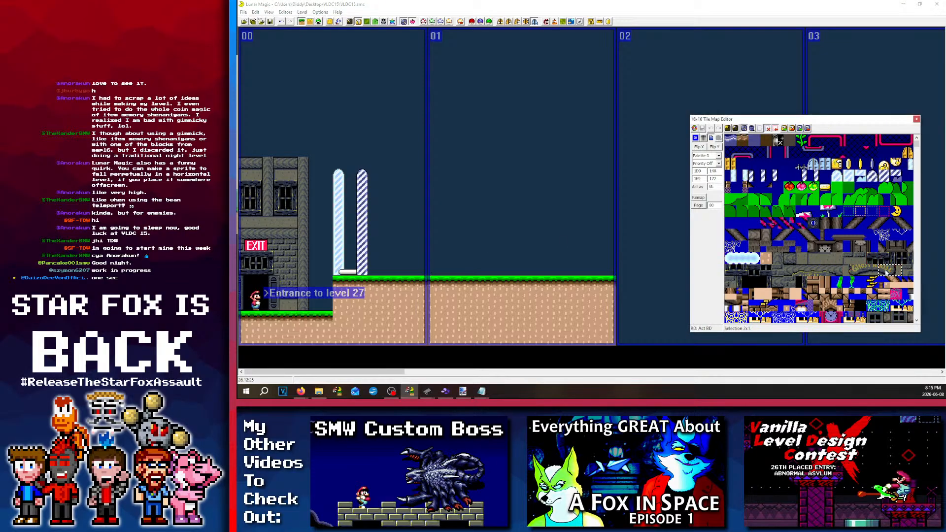
pyautogui.rightClick(247, 198)
pyautogui.moveTo(266, 198); pyautogui.dragTo(266, 210)
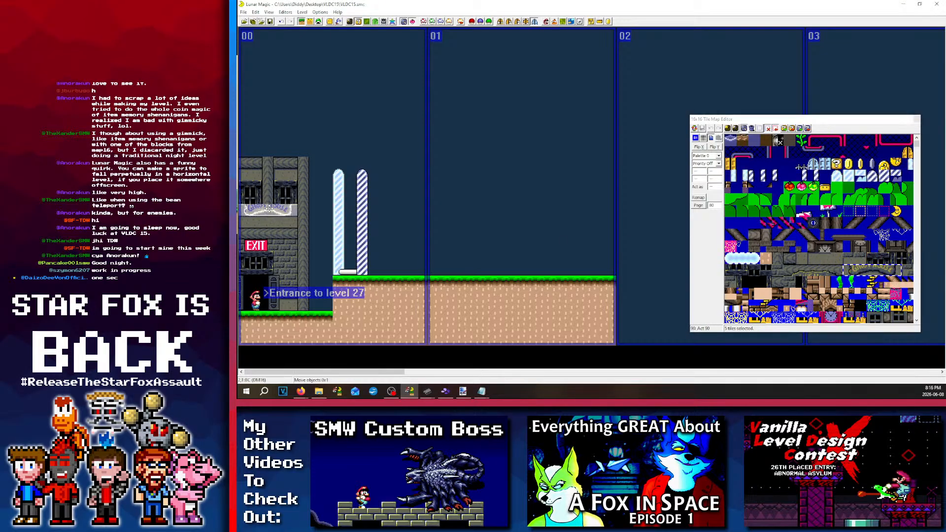
pyautogui.click(468, 123)
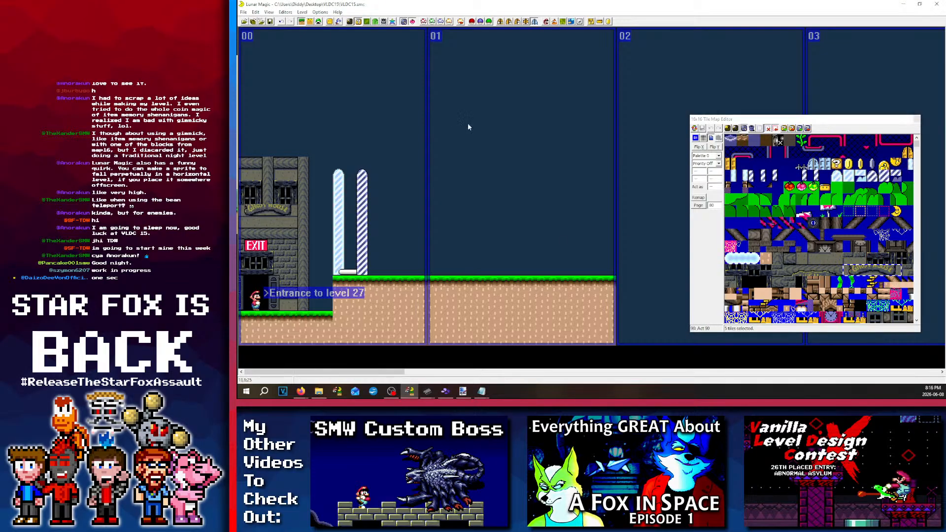
pyautogui.click(273, 206)
pyautogui.click(336, 139)
pyautogui.hotkey('ctrl', 'z')
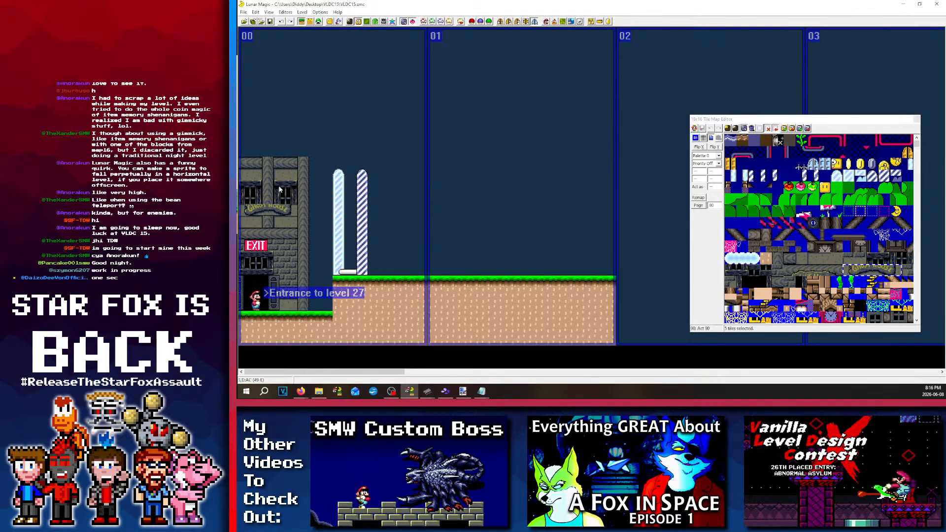
pyautogui.moveTo(285, 211); pyautogui.dragTo(284, 222)
pyautogui.click(318, 121)
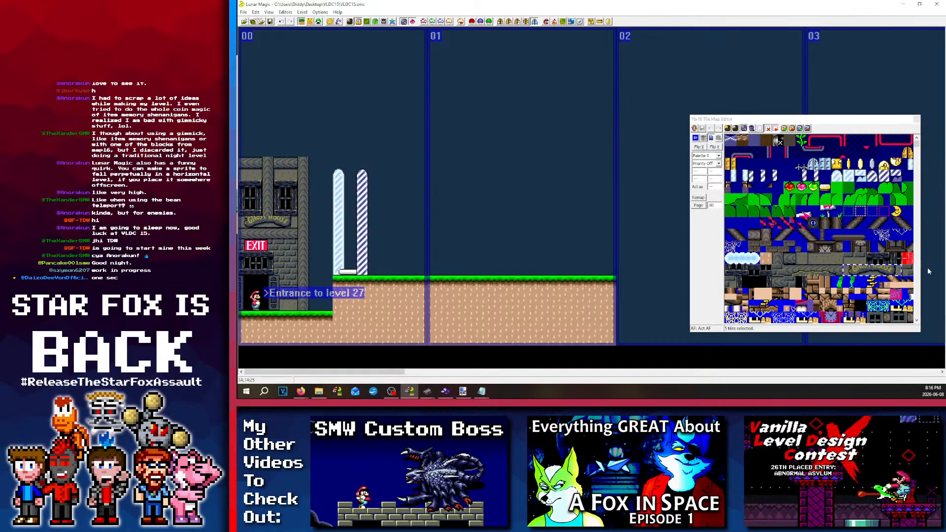
# Step: Add the arched sign top tiles directly above the Ghost House lettering
pyautogui.moveTo(840, 270); pyautogui.dragTo(787, 270)
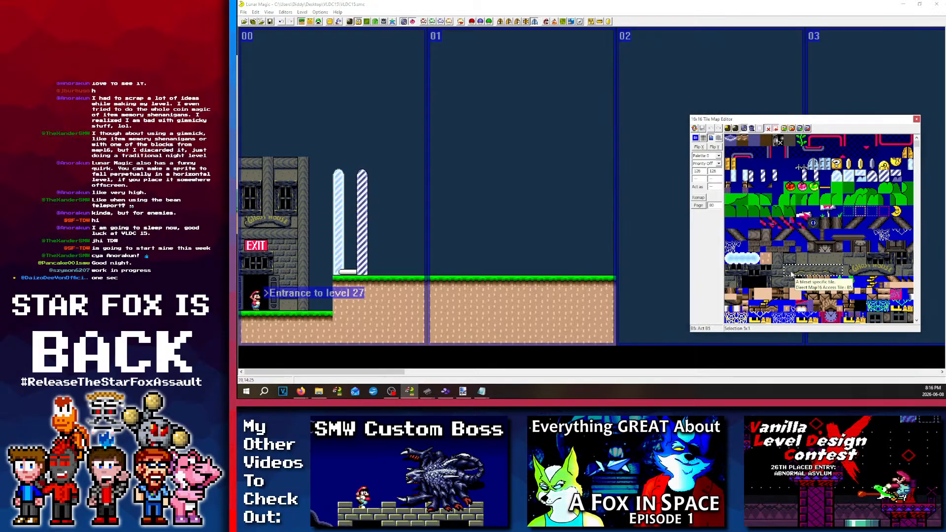
pyautogui.rightClick(243, 212)
pyautogui.click(323, 125)
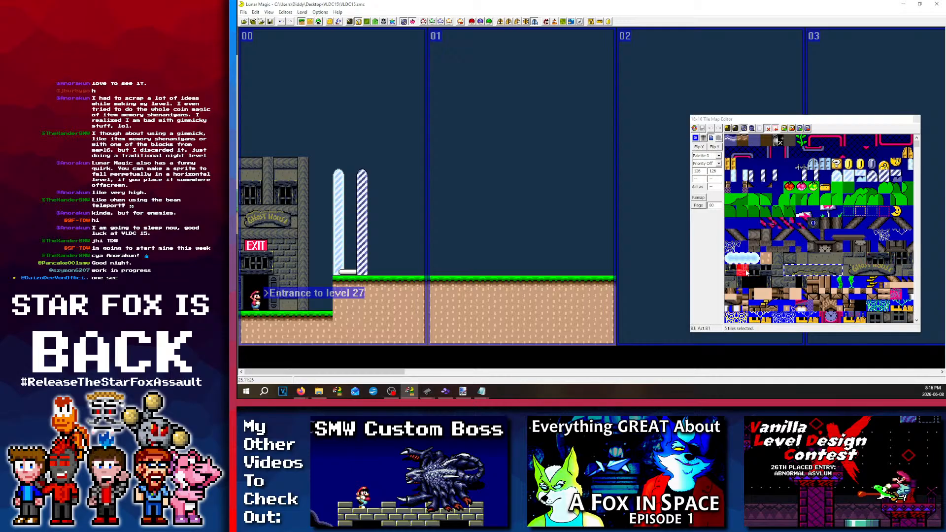
# Step: Rebuild the barred windows above the Ghost House sign with window tiles from the 16x16 tile map
pyautogui.moveTo(742, 271); pyautogui.dragTo(731, 270)
pyautogui.click(244, 207)
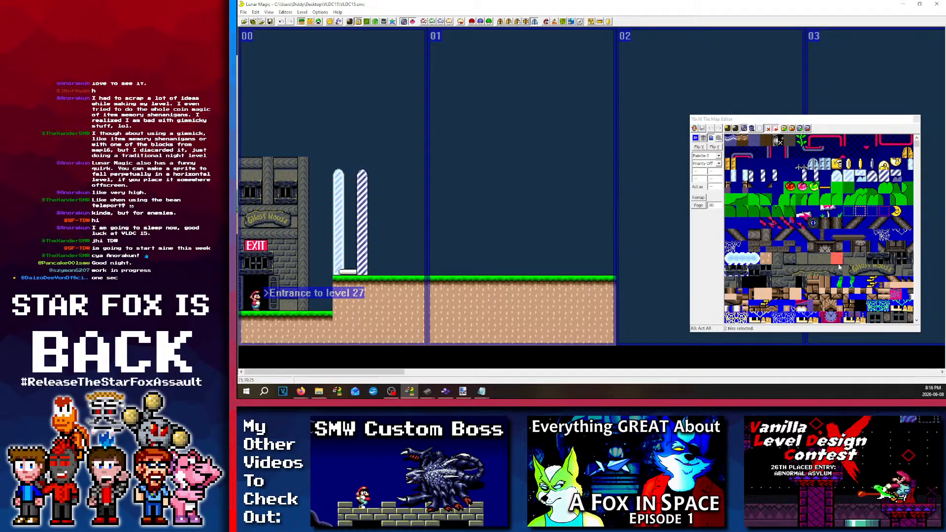
pyautogui.click(906, 263)
pyautogui.hotkey('ctrl', 'v')
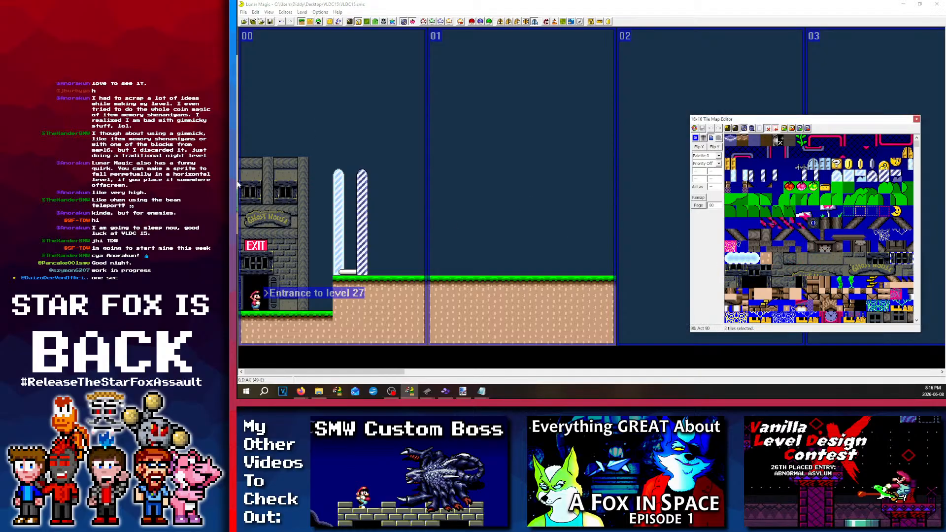
pyautogui.click(241, 186)
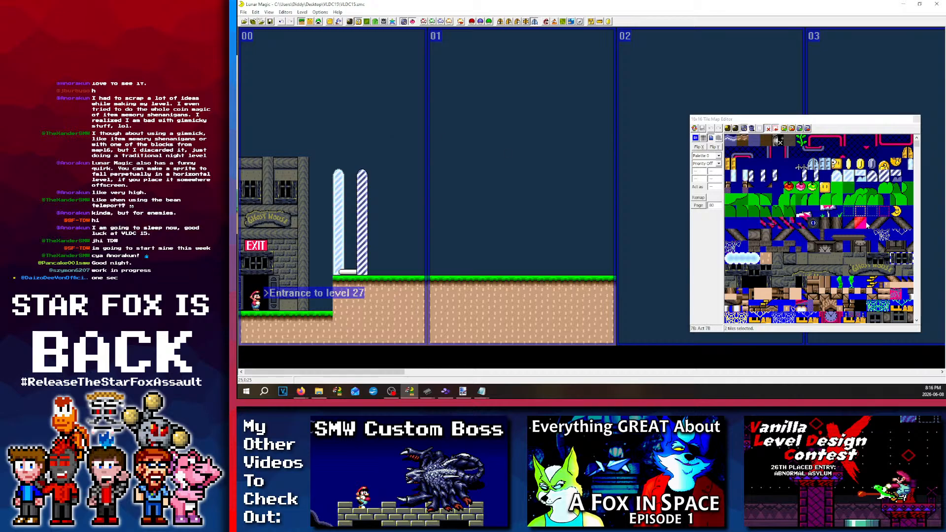
pyautogui.moveTo(872, 258); pyautogui.dragTo(884, 258)
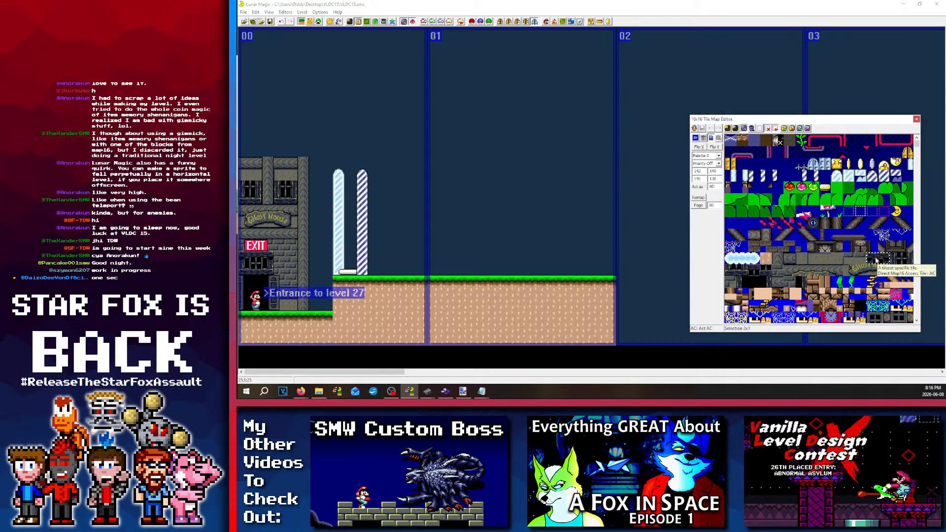
pyautogui.click(238, 180)
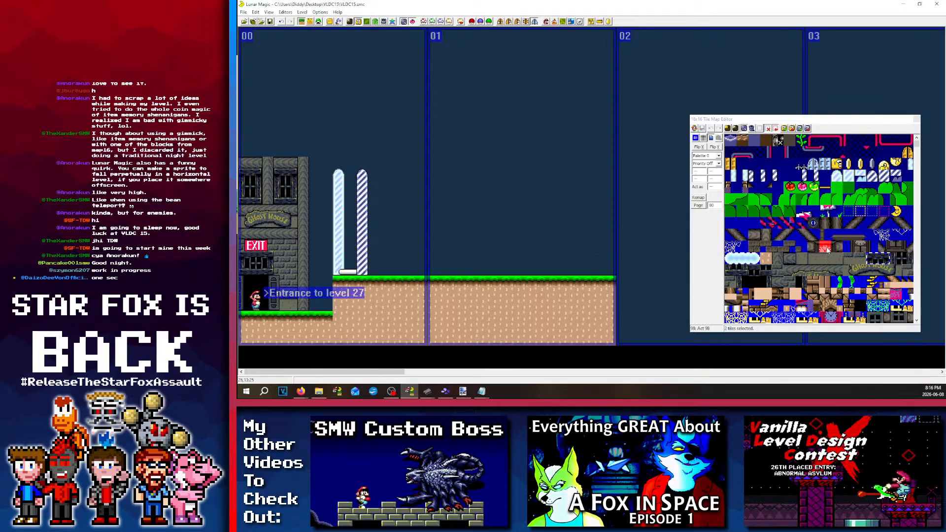
# Step: Place stone detail tiles on the ghost house wall beside the exit door
pyautogui.click(731, 246)
pyautogui.rightClick(292, 258)
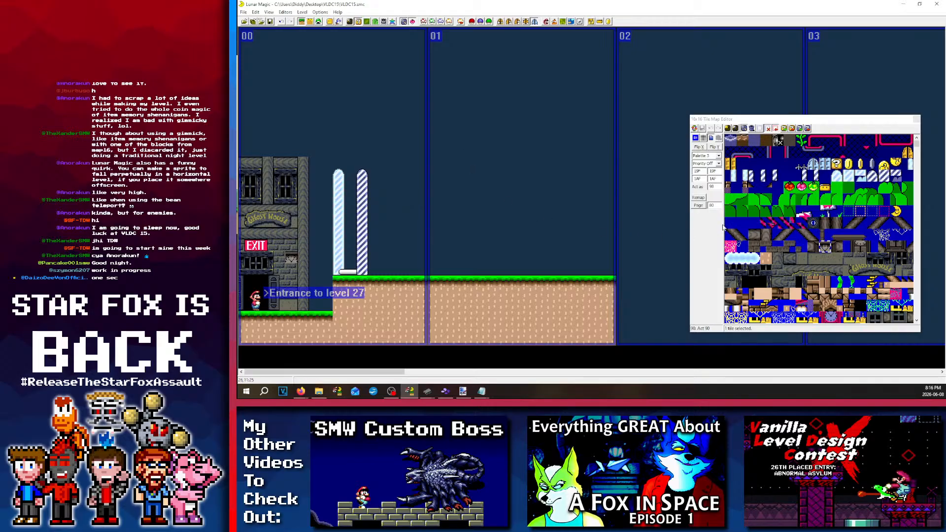
pyautogui.click(742, 233)
pyautogui.rightClick(291, 262)
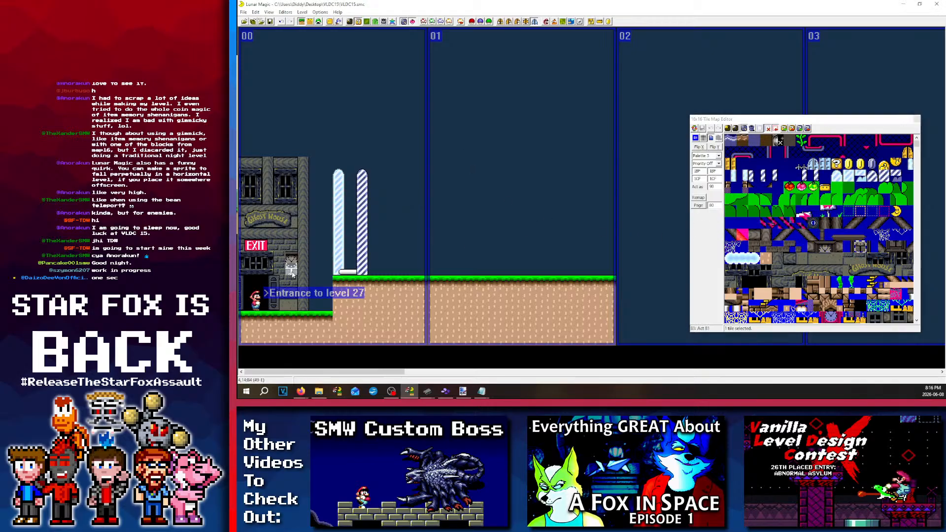
pyautogui.click(291, 269)
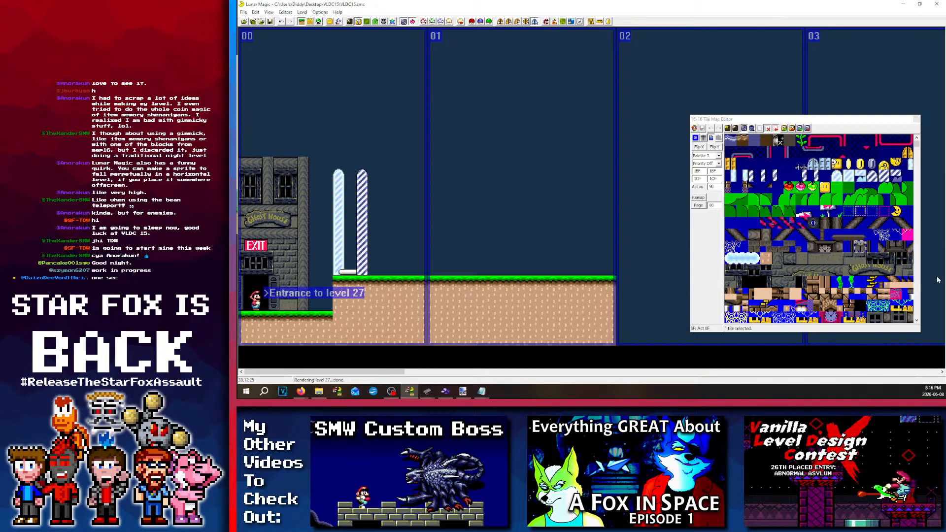
# Step: Copy the upper barred window's tiles onto the wall beside the exit door
pyautogui.click(904, 259)
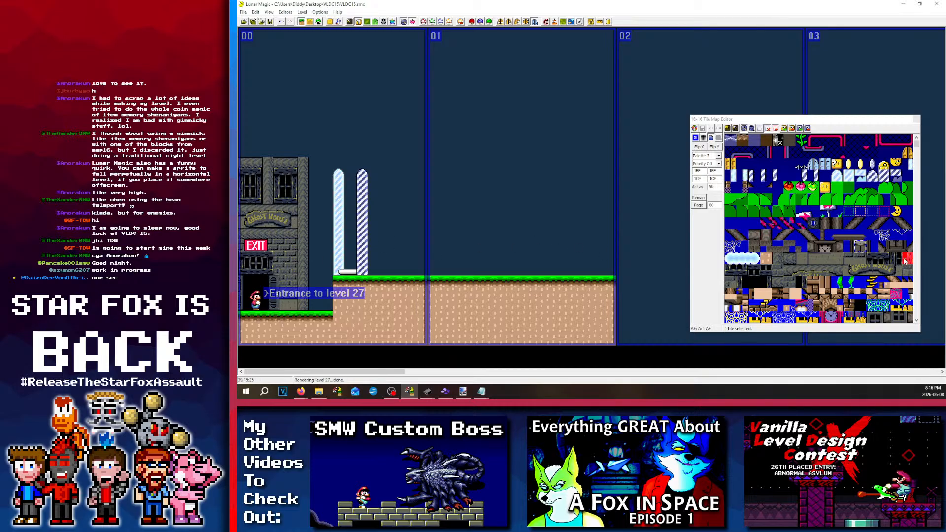
pyautogui.click(287, 178)
pyautogui.keyDown('ctrl'); pyautogui.click(286, 188); pyautogui.keyUp('ctrl')
pyautogui.keyDown('ctrl'); pyautogui.click(285, 197); pyautogui.keyUp('ctrl')
pyautogui.rightClick(283, 272)
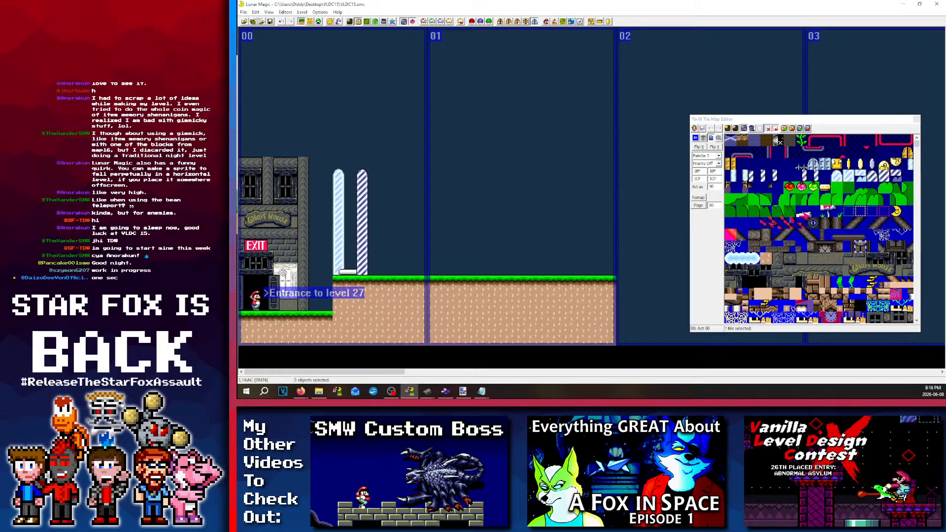
# Step: Place a stone pillar tile on the low ground before the raised ledge and size it to a column of seven tiles
pyautogui.click(463, 183)
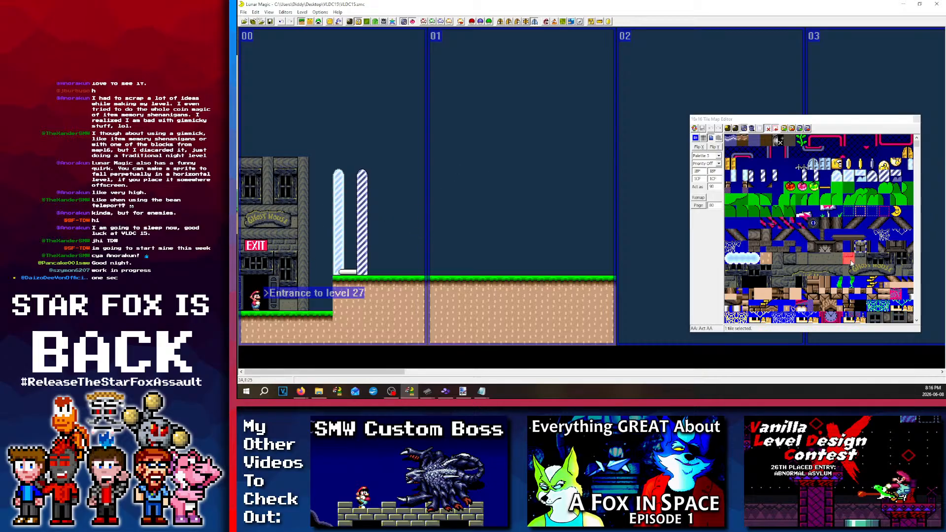
pyautogui.click(781, 262)
pyautogui.rightClick(326, 304)
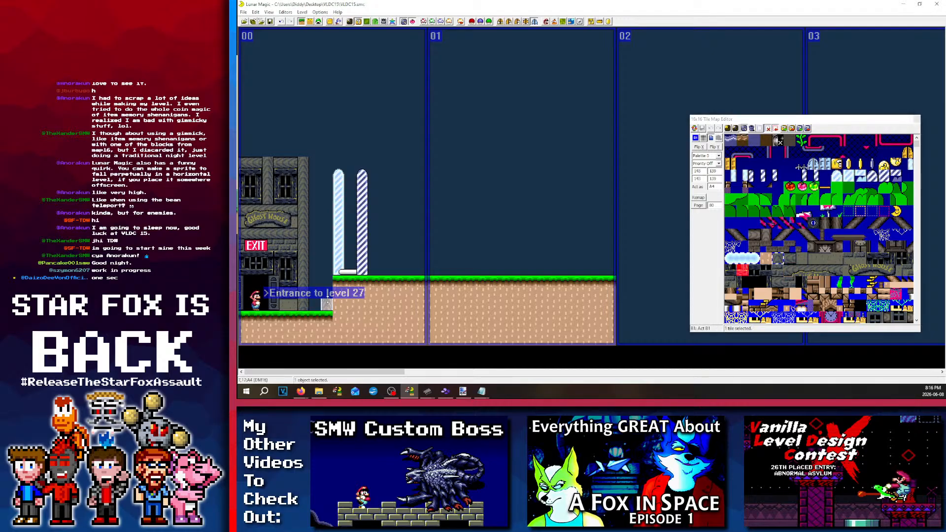
pyautogui.moveTo(330, 300); pyautogui.dragTo(334, 160)
pyautogui.click(355, 152)
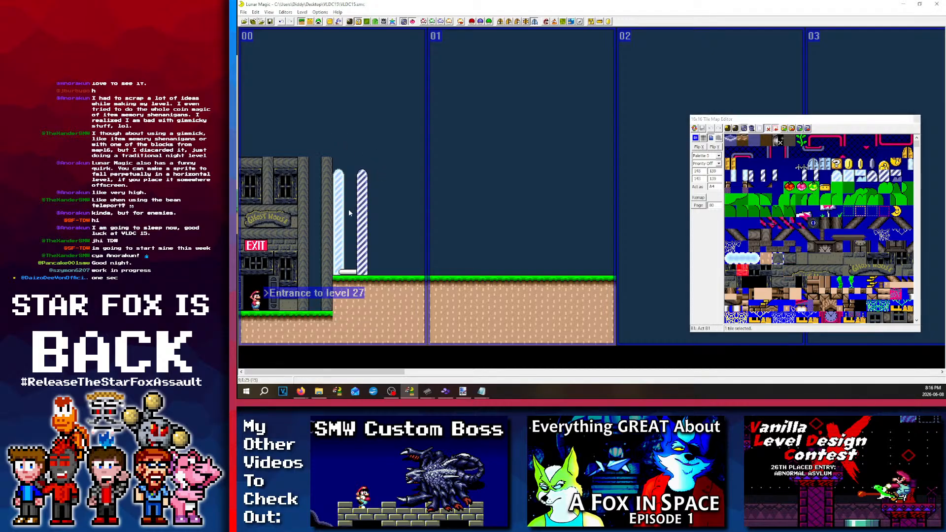
pyautogui.click(325, 170)
pyautogui.moveTo(327, 159); pyautogui.dragTo(327, 230)
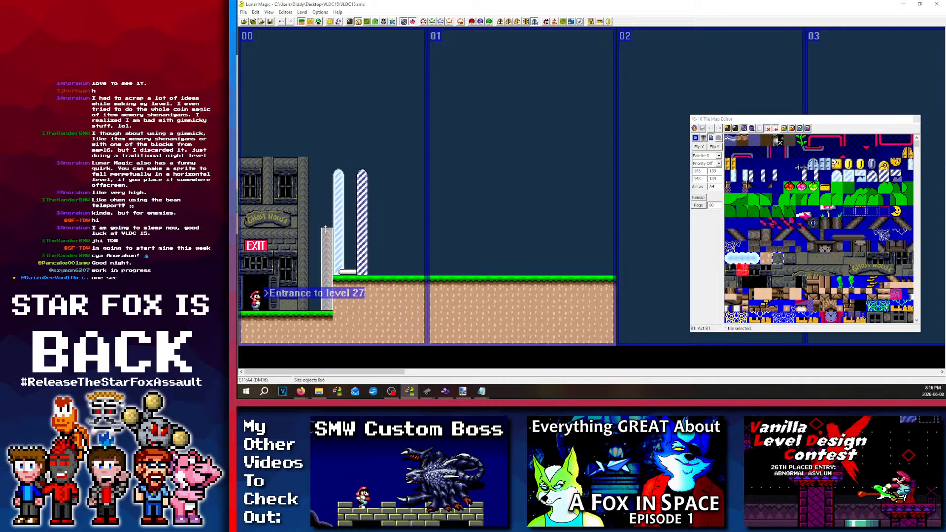
pyautogui.click(441, 203)
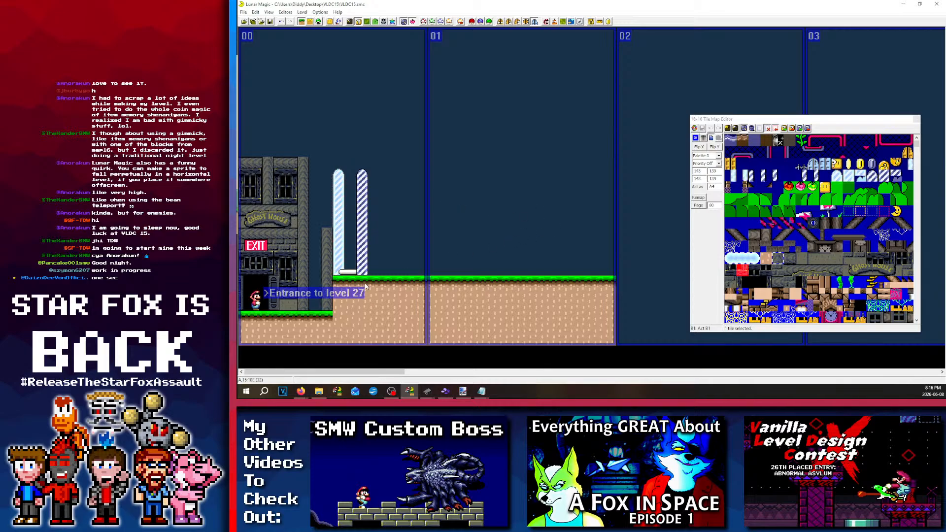
# Step: Shift the raised ground and goal posts three tiles away from the ghost house and move the goal tape sprite between the posts
pyautogui.click(338, 287)
pyautogui.moveTo(334, 285); pyautogui.dragTo(389, 257)
pyautogui.click(384, 257)
pyautogui.press('-')
pyautogui.click(408, 255)
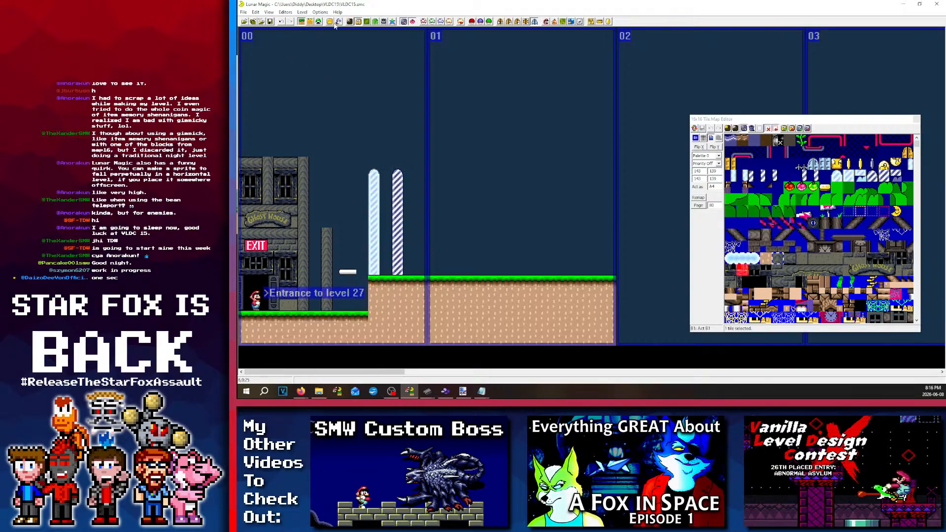
pyautogui.click(310, 21)
pyautogui.click(318, 23)
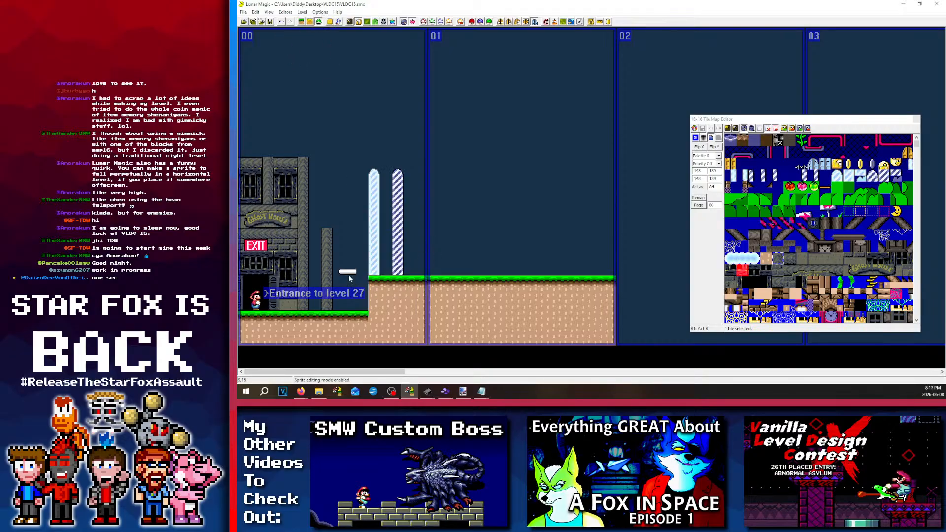
pyautogui.moveTo(349, 278); pyautogui.dragTo(383, 277)
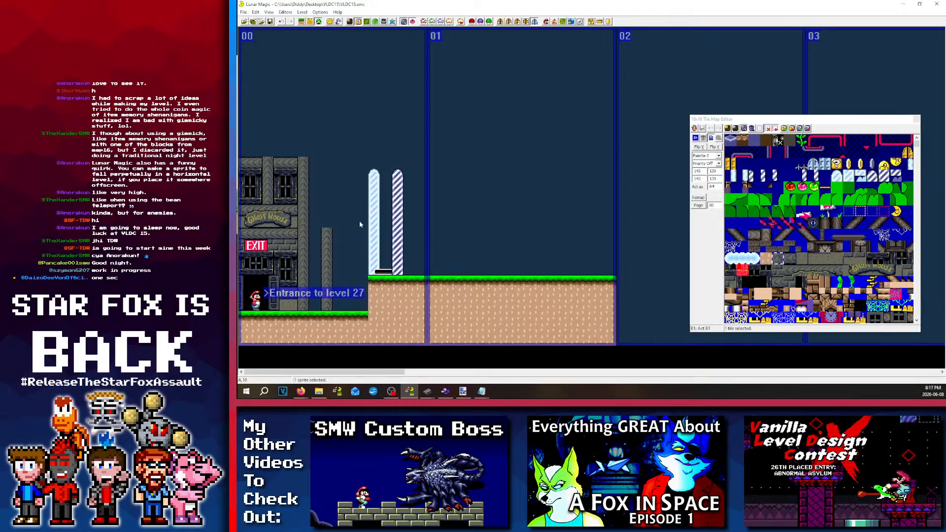
# Step: Move the separate stone pillar one tile further from the ghost house and bridge the gap with horizontal beam tiles
pyautogui.click(301, 21)
pyautogui.click(321, 234)
pyautogui.moveTo(330, 235); pyautogui.dragTo(342, 234)
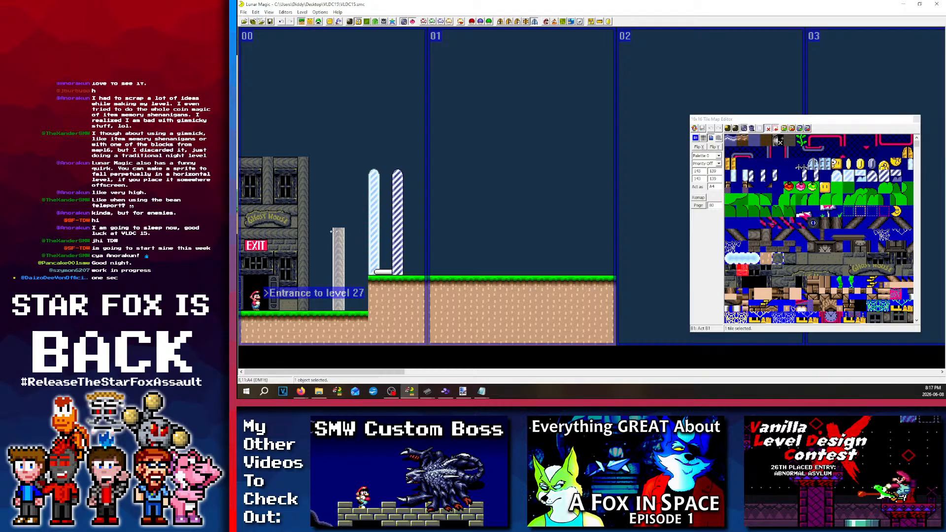
pyautogui.click(794, 261)
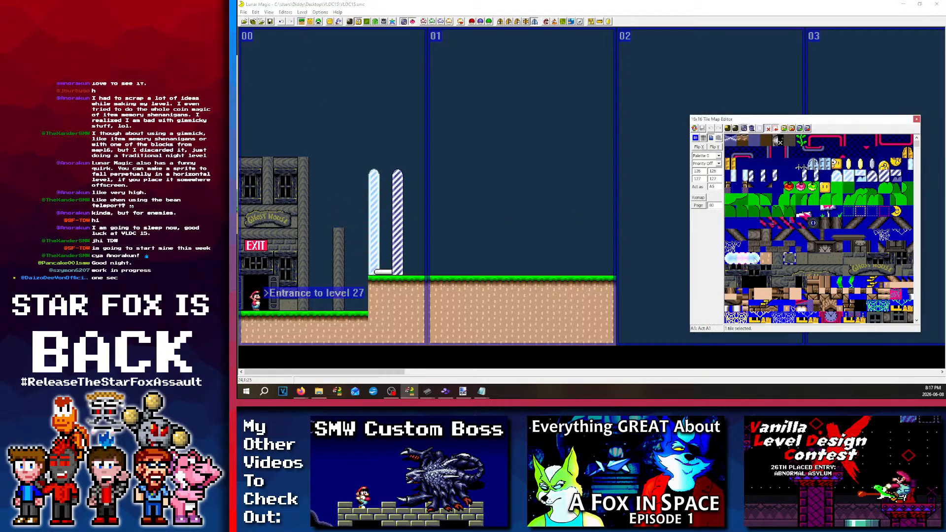
pyautogui.rightClick(318, 231)
pyautogui.moveTo(317, 231); pyautogui.dragTo(340, 234)
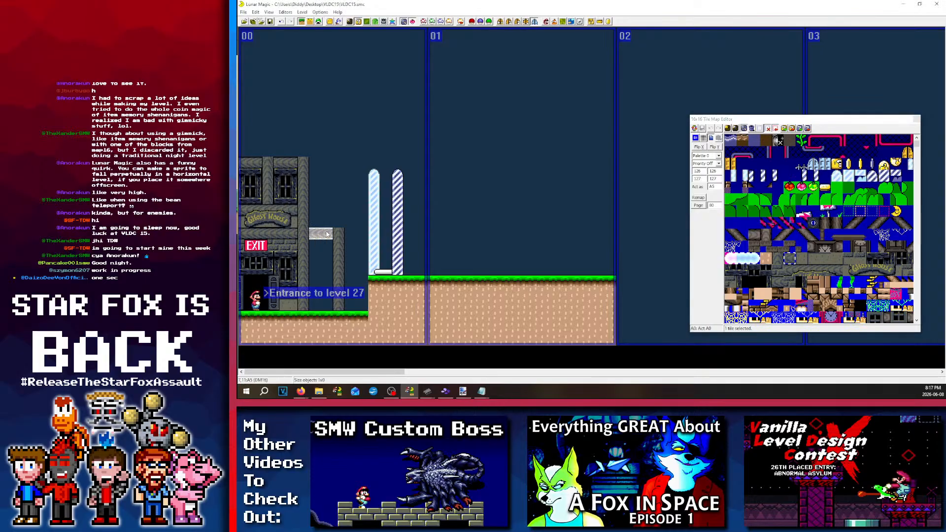
# Step: Fill the extension under the beam with stone brick tiles and build a narrower upper tier with its own pillar
pyautogui.click(776, 270)
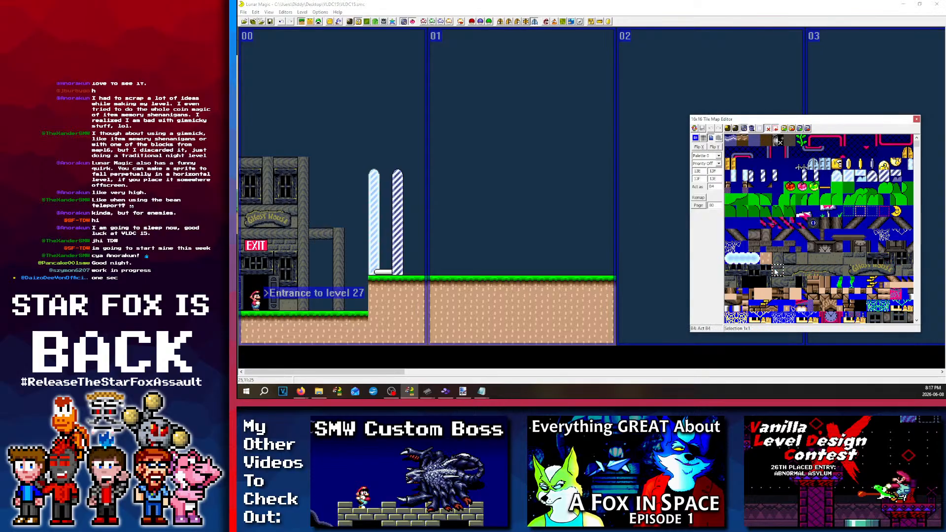
pyautogui.rightClick(318, 246)
pyautogui.moveTo(320, 250); pyautogui.dragTo(327, 306)
pyautogui.moveTo(316, 234)
pyautogui.mouseDown()
pyautogui.moveTo(316, 244)
pyautogui.moveTo(333, 212)
pyautogui.moveTo(323, 169)
pyautogui.moveTo(323, 228)
pyautogui.mouseUp()
pyautogui.click(338, 228)
pyautogui.click(335, 217)
pyautogui.click(346, 221)
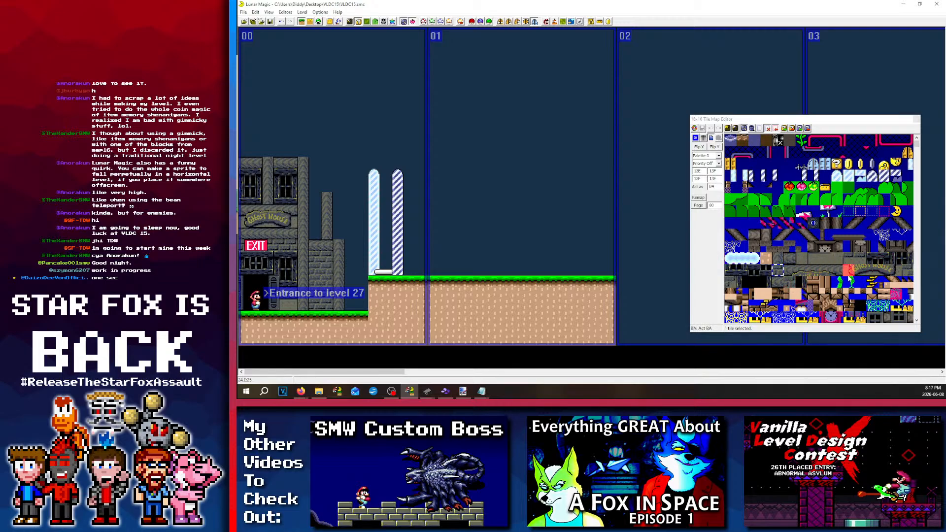
# Step: Place a corner tile on the lower tier's outer pillar and cap the upper tier with a beam
pyautogui.click(789, 282)
pyautogui.rightClick(339, 245)
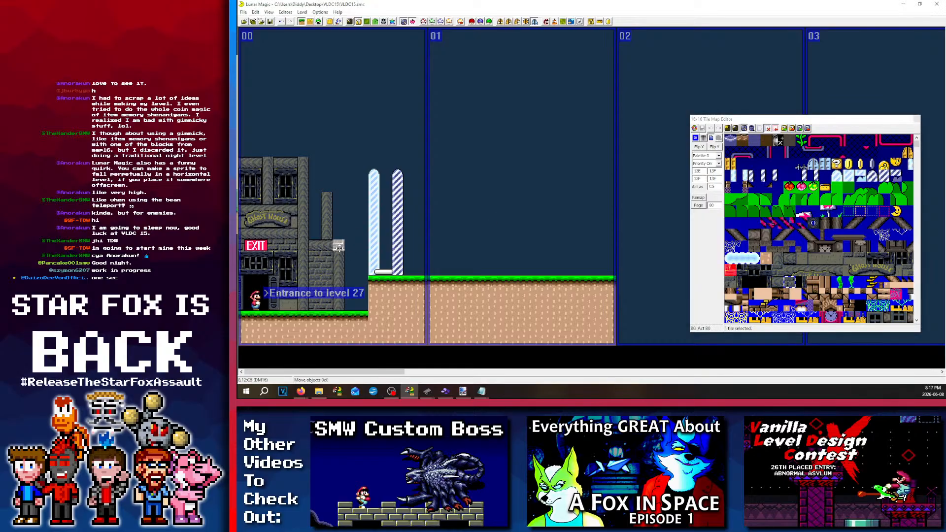
pyautogui.click(350, 220)
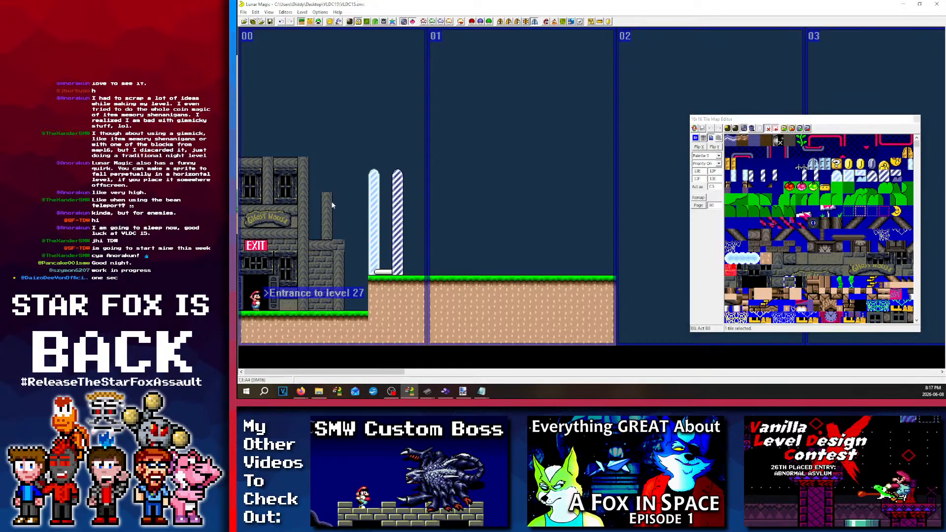
pyautogui.click(317, 246)
pyautogui.moveTo(325, 245); pyautogui.dragTo(323, 195)
pyautogui.click(323, 186)
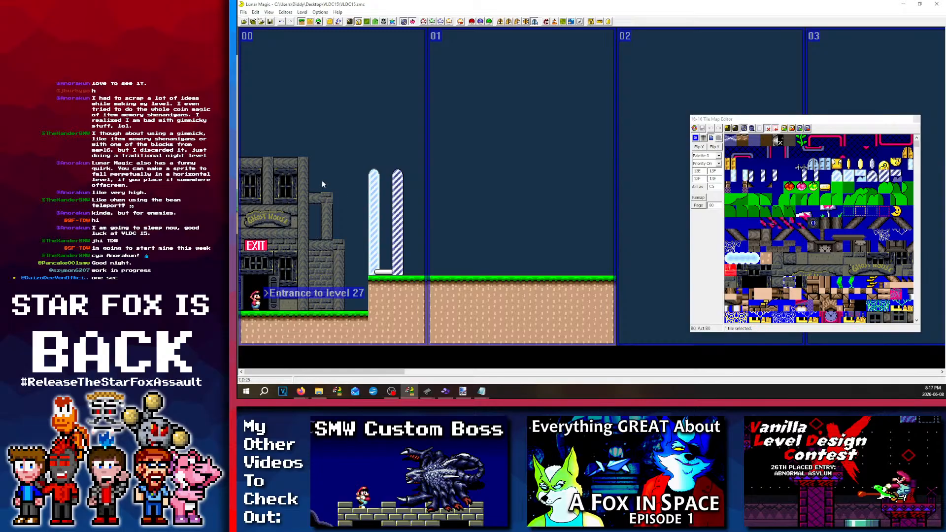
# Step: Extend the ghost house's outer pillar upward and cover the facade above the windows with stone columns up to the level's top
pyautogui.click(305, 220)
pyautogui.click(316, 224)
pyautogui.click(340, 258)
pyautogui.rightClick(303, 104)
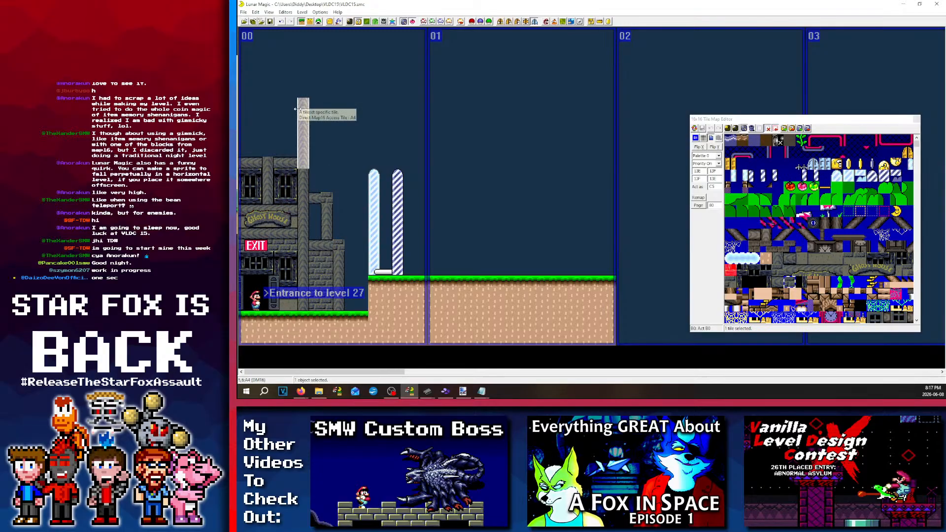
pyautogui.moveTo(304, 105); pyautogui.dragTo(305, 94)
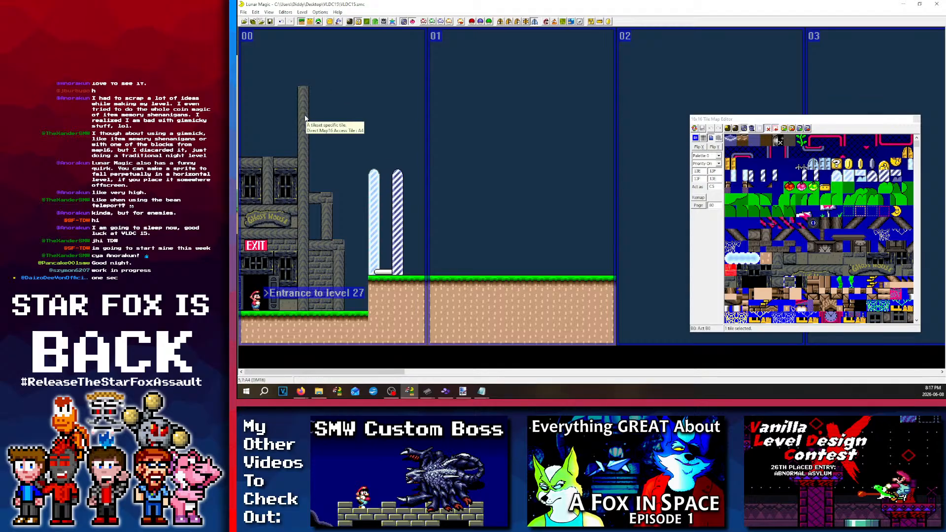
pyautogui.click(297, 87)
pyautogui.click(298, 87)
pyautogui.moveTo(299, 87); pyautogui.dragTo(241, 32)
pyautogui.click(408, 118)
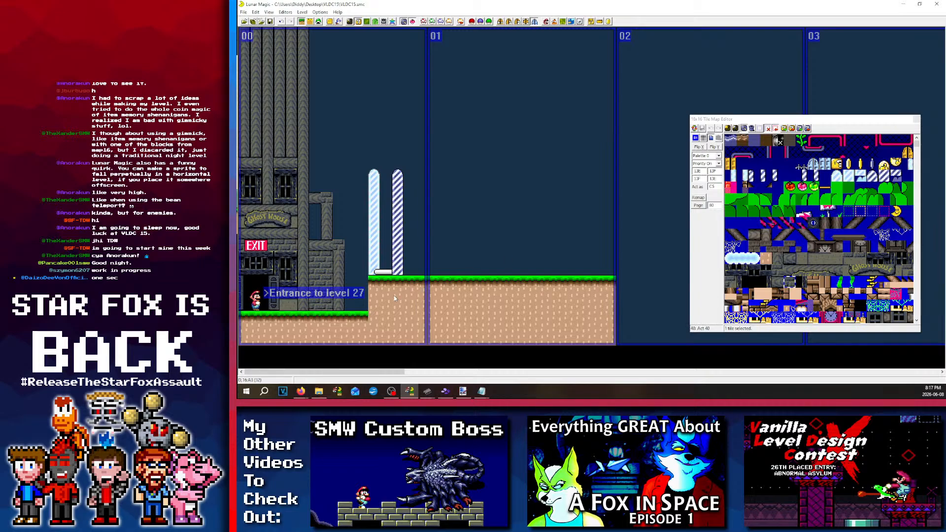
# Step: Copy the beam's join tile to the upper tier's top and delete the surplus tile object there
pyautogui.click(316, 251)
pyautogui.moveTo(314, 239); pyautogui.dragTo(316, 200)
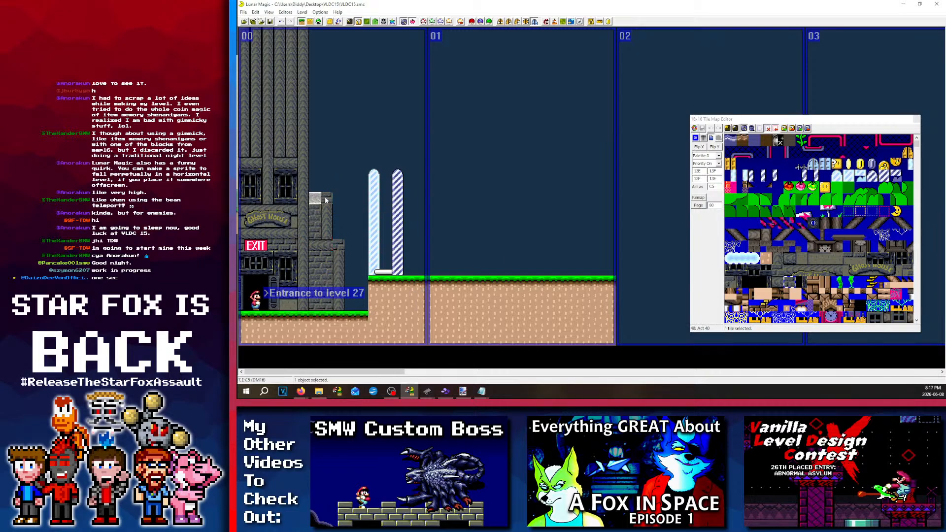
pyautogui.moveTo(325, 196)
pyautogui.mouseDown()
pyautogui.moveTo(316, 209)
pyautogui.moveTo(323, 207)
pyautogui.mouseUp()
pyautogui.click(324, 197)
pyautogui.click(312, 207)
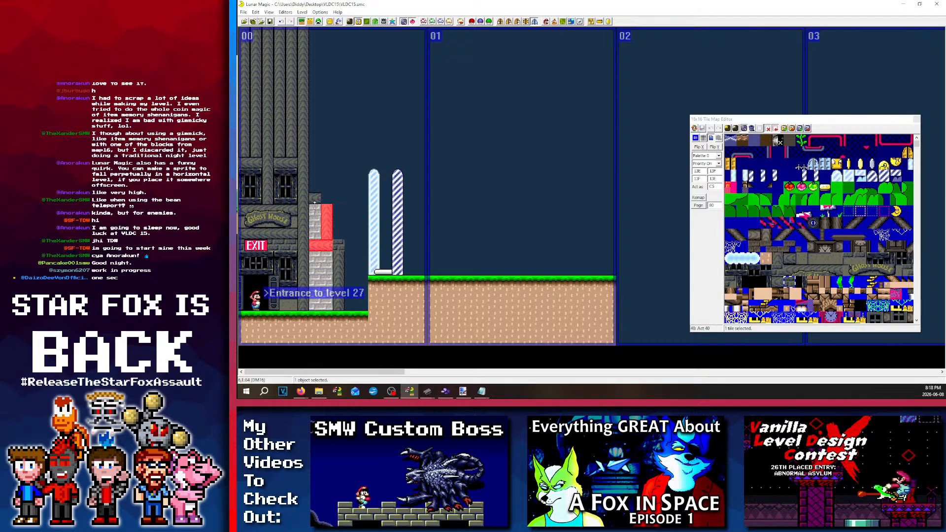
pyautogui.press('Delete')
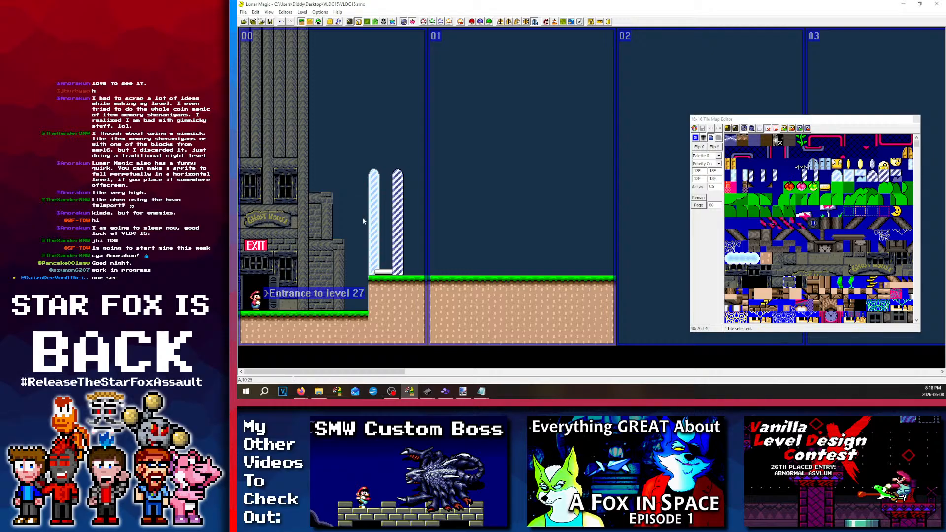
# Step: Place a stone detail tile from the 16x16 tile map on the brick walls of the ghost house extension
pyautogui.click(801, 260)
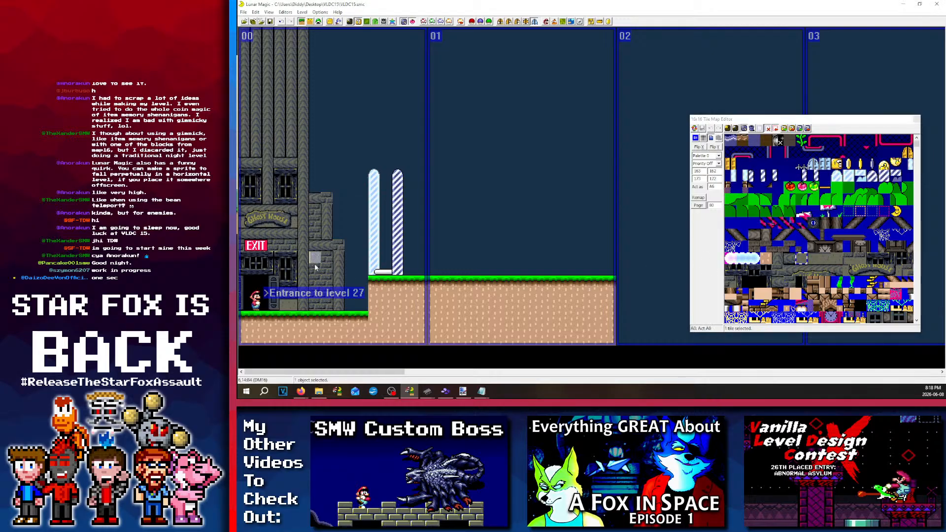
pyautogui.moveTo(312, 273); pyautogui.dragTo(314, 306)
pyautogui.click(346, 194)
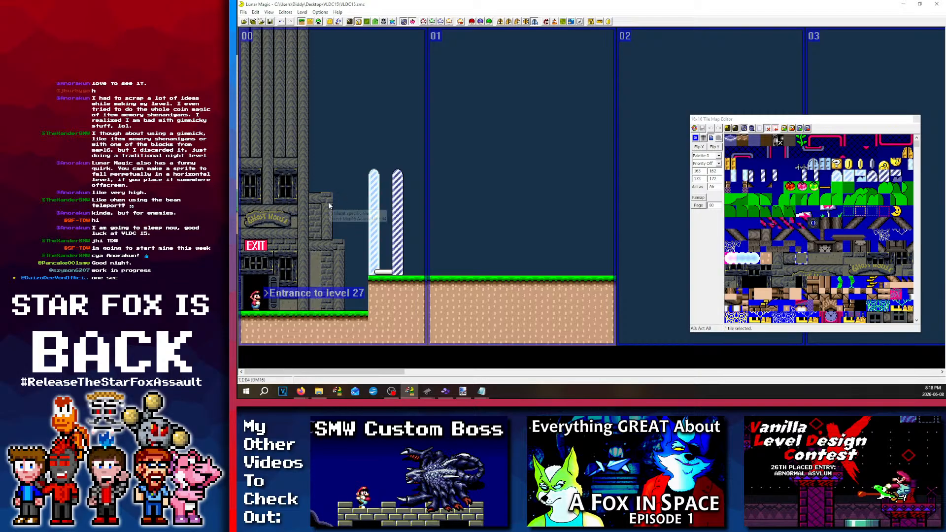
pyautogui.click(313, 228)
pyautogui.click(315, 152)
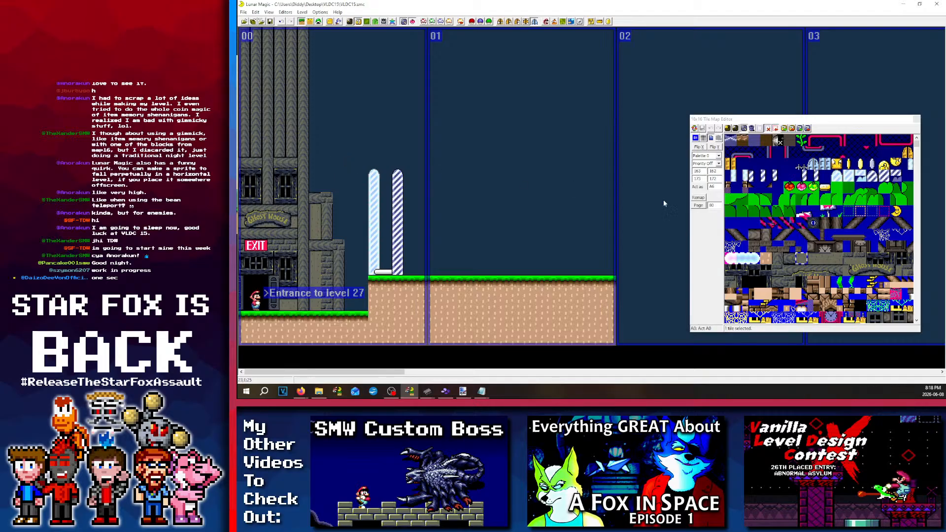
# Step: Add further stone detail tiles to both tiers of the ghost house extension and save the level
pyautogui.click(813, 258)
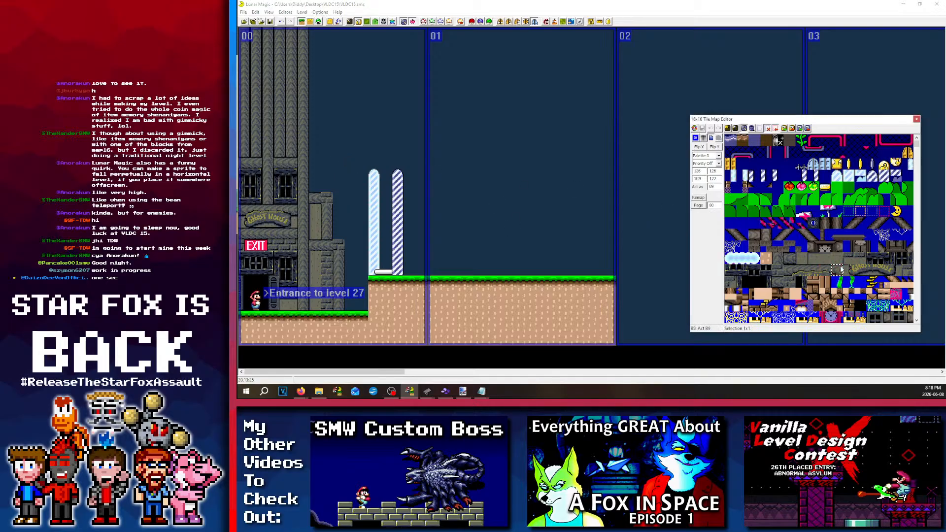
pyautogui.rightClick(315, 211)
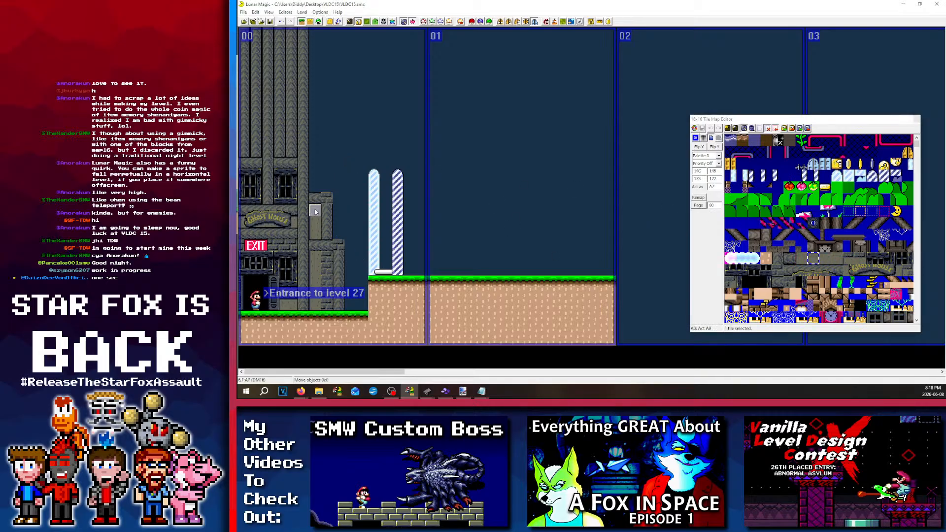
pyautogui.rightClick(315, 257)
pyautogui.click(346, 155)
pyautogui.hotkey('ctrl', 's')
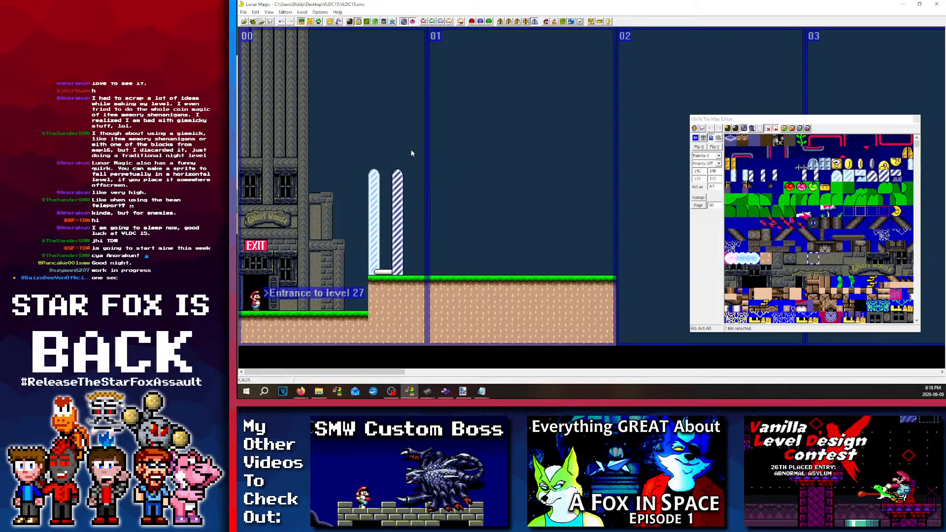
pyautogui.click(824, 258)
pyautogui.rightClick(329, 254)
pyautogui.click(335, 148)
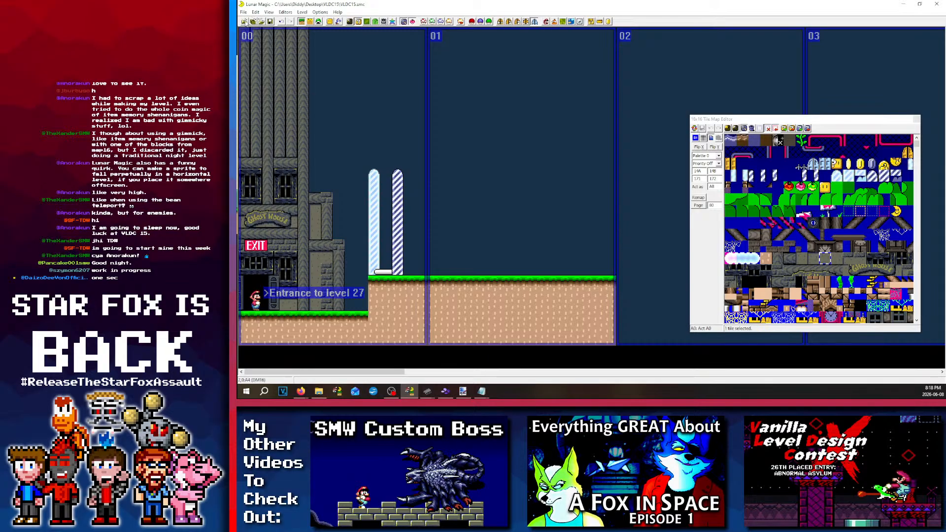
pyautogui.click(269, 22)
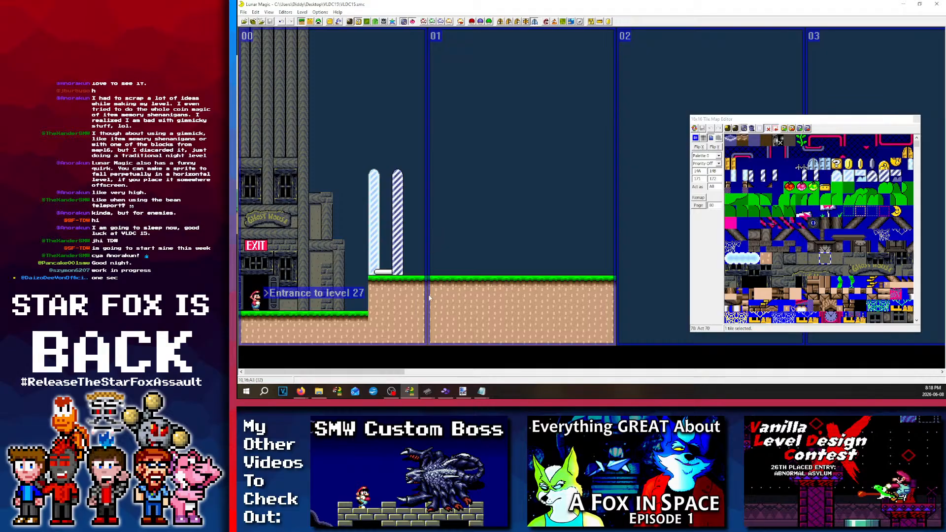
# Step: Set the level's foreground palette to FG Palette 7 in the Palette Editor and move the editor clear of the goal posts
pyautogui.click(393, 22)
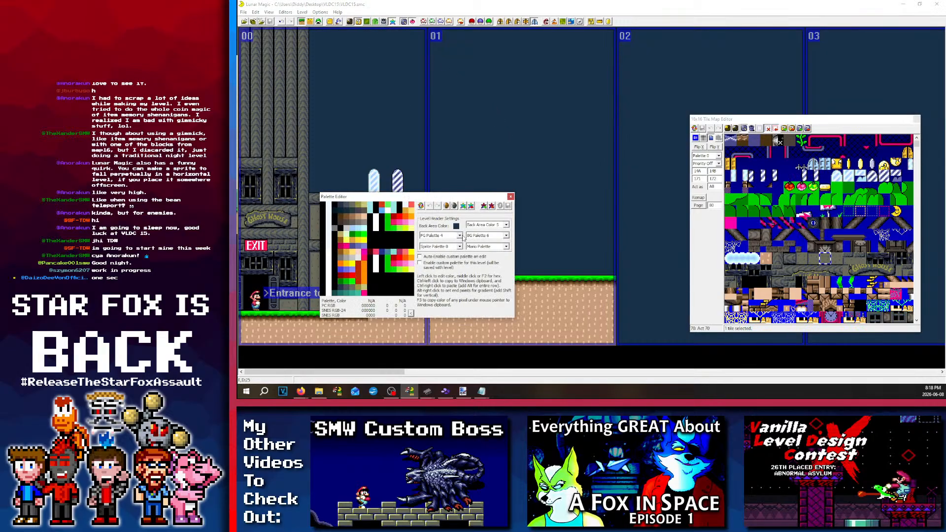
pyautogui.click(460, 236)
pyautogui.click(460, 236)
pyautogui.press('Down')
pyautogui.press('Down')
pyautogui.press('Down')
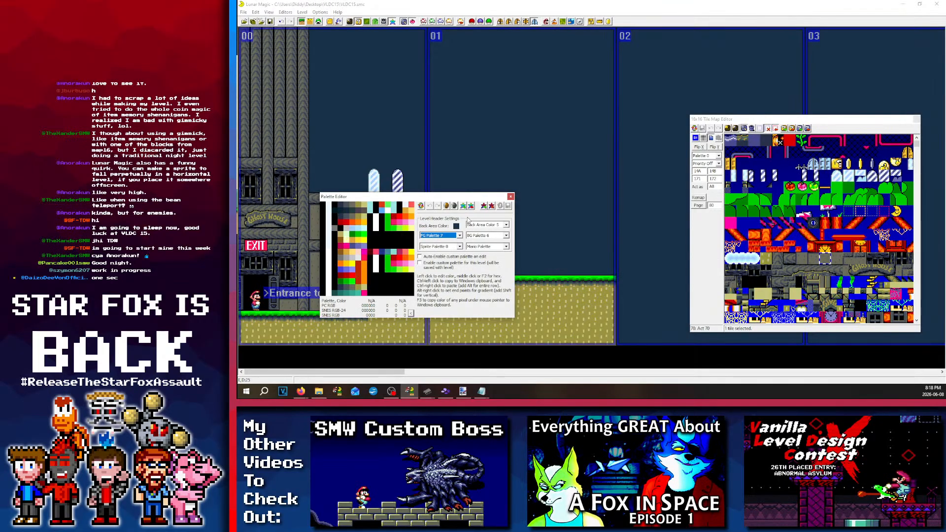
pyautogui.moveTo(496, 199); pyautogui.dragTo(655, 208)
# Step: Set the level's background color to Back Area Color 1
pyautogui.click(665, 245)
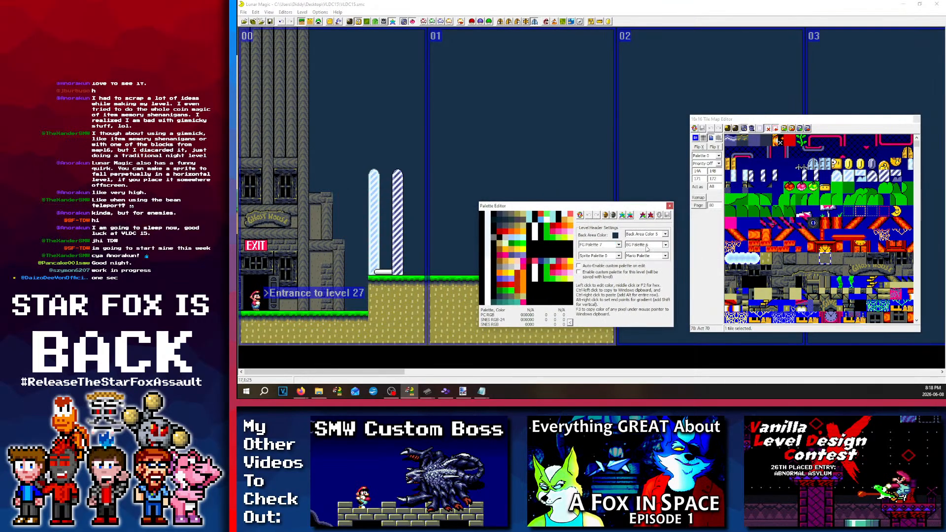
pyautogui.press('Down')
pyautogui.press('Return')
pyautogui.press('Up')
pyautogui.hotkey('shift', 'Tab')
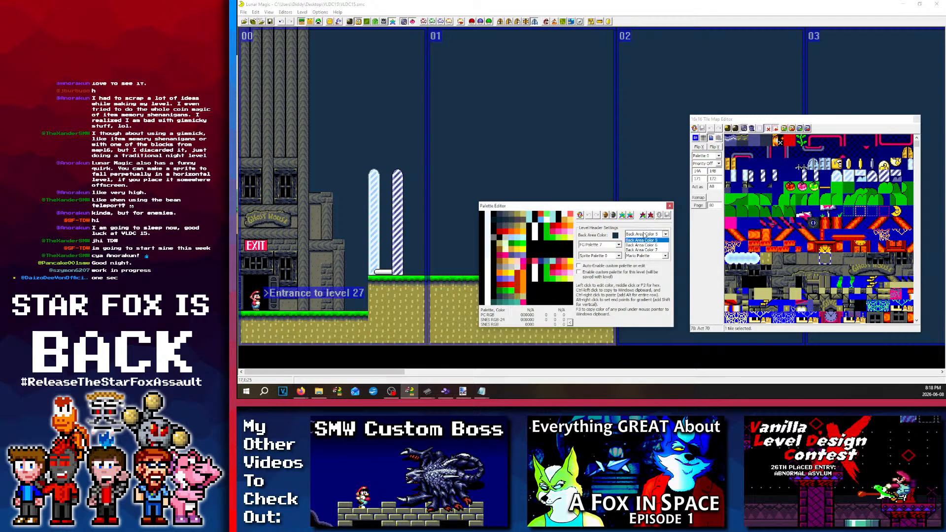
pyautogui.press('Up')
pyautogui.press('Up')
pyautogui.press('Up')
pyautogui.press('Up')
pyautogui.press('Up')
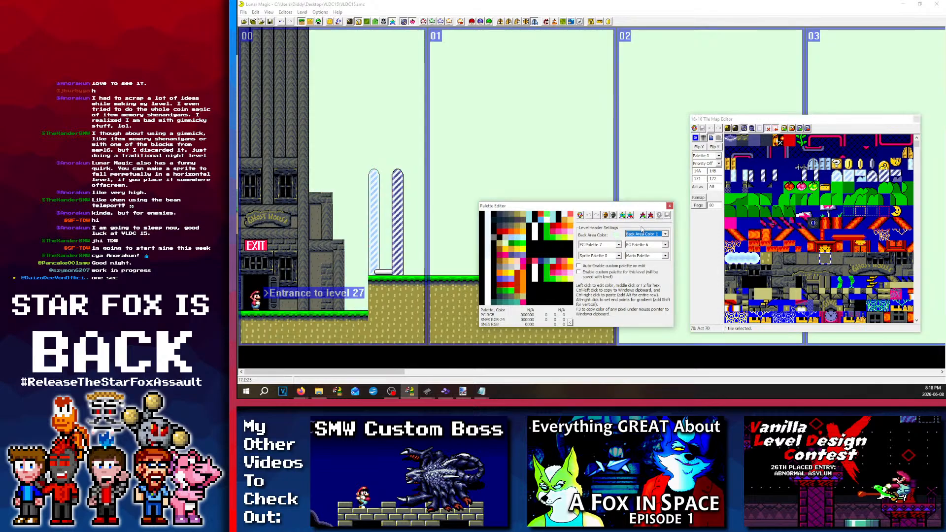
# Step: Try out the preset back area colors for the level's background, comparing them behind the ghost house and goal posts
pyautogui.press('Down')
pyautogui.press('Down')
pyautogui.press('Down')
pyautogui.press('Down')
pyautogui.press('Down')
pyautogui.press('Down')
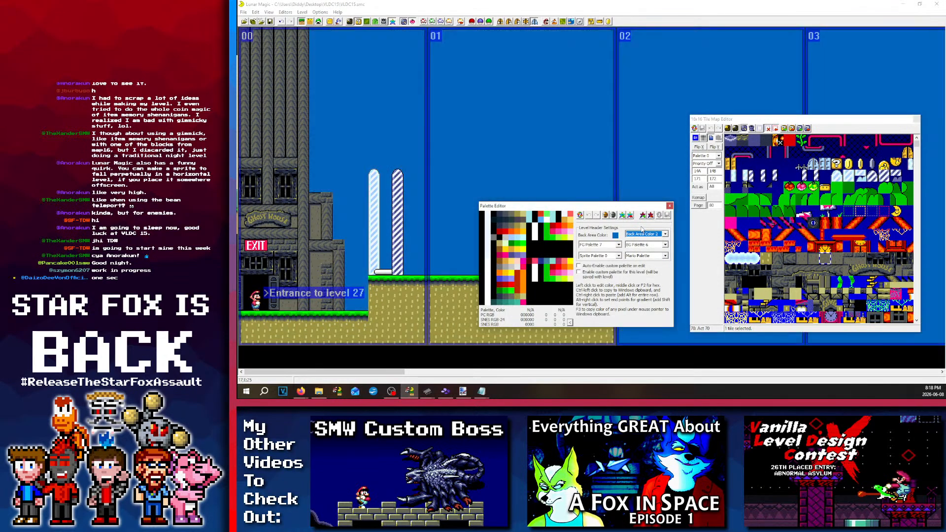
pyautogui.press('Up')
pyautogui.press('Up')
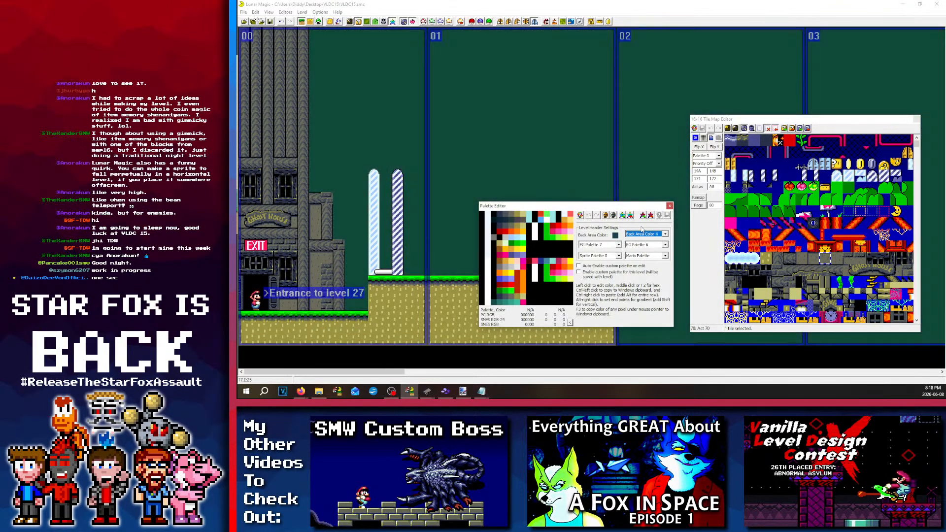
pyautogui.press('Up')
pyautogui.press('Up')
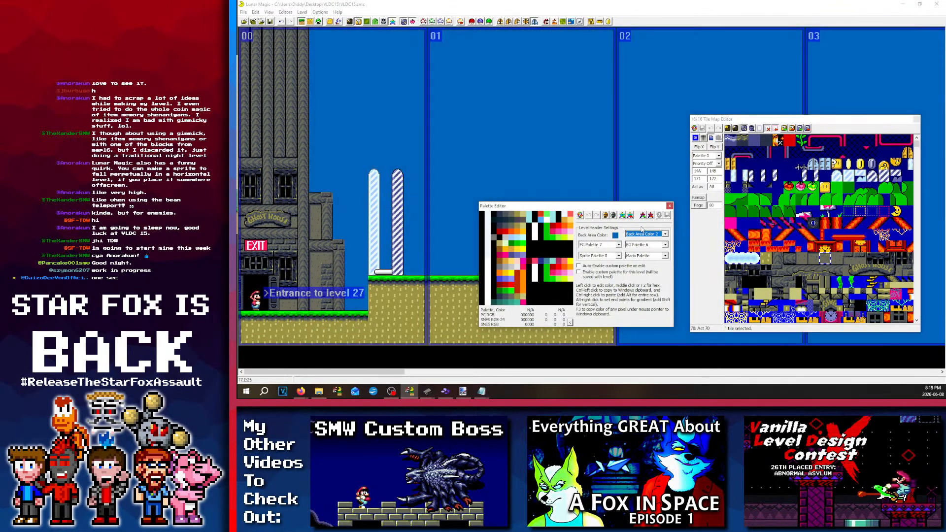
pyautogui.press('Up')
pyautogui.press('Up')
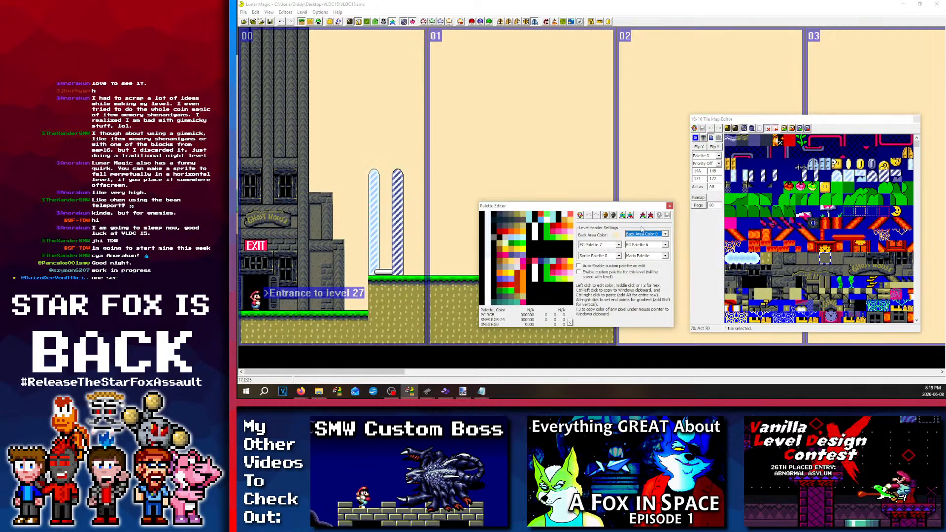
pyautogui.press('Down')
pyautogui.press('Down')
pyautogui.press('Down')
pyautogui.press('Down')
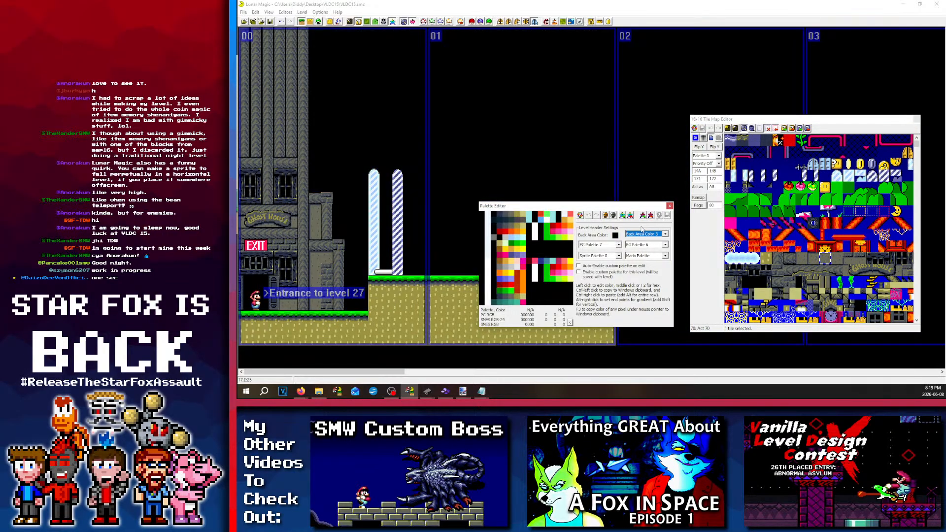
pyautogui.press('Down')
pyautogui.press('Up')
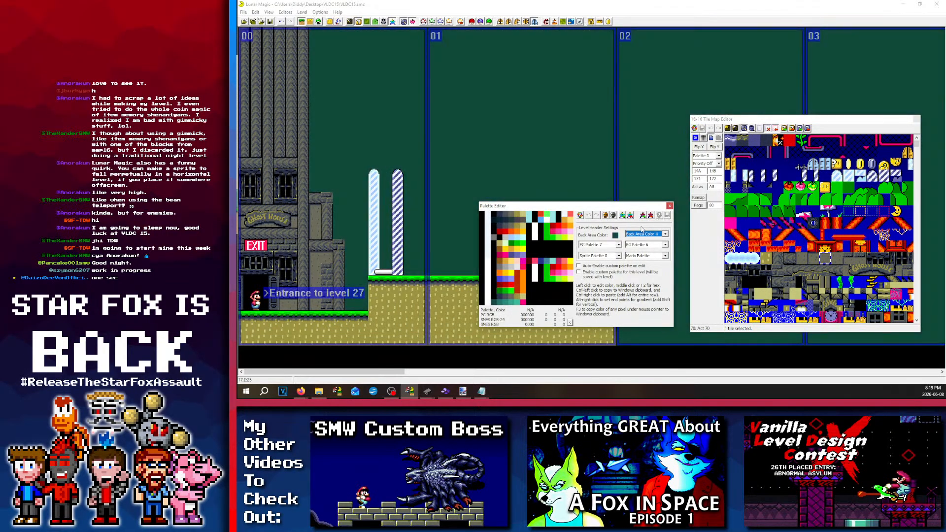
pyautogui.press('Down')
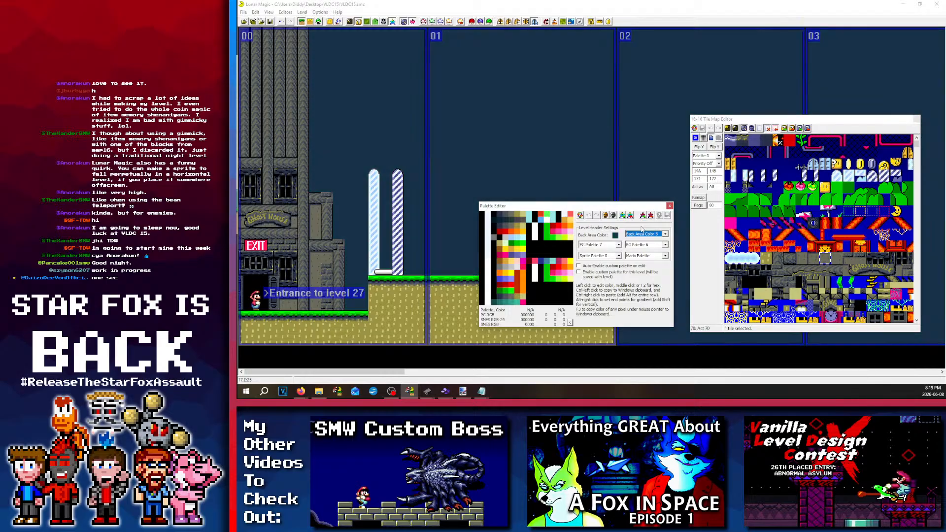
pyautogui.press('Down')
pyautogui.press('Down')
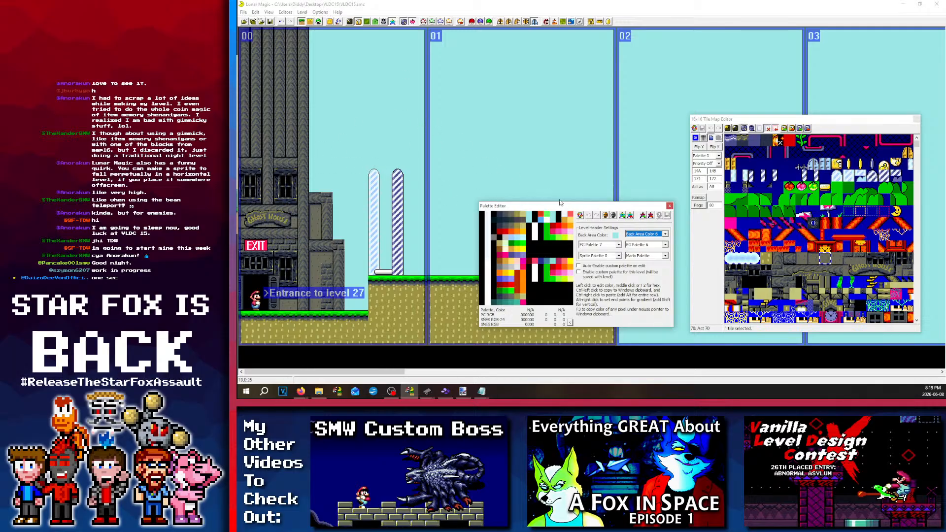
# Step: Set the level's background color to Back Area Color 4
pyautogui.click(429, 231)
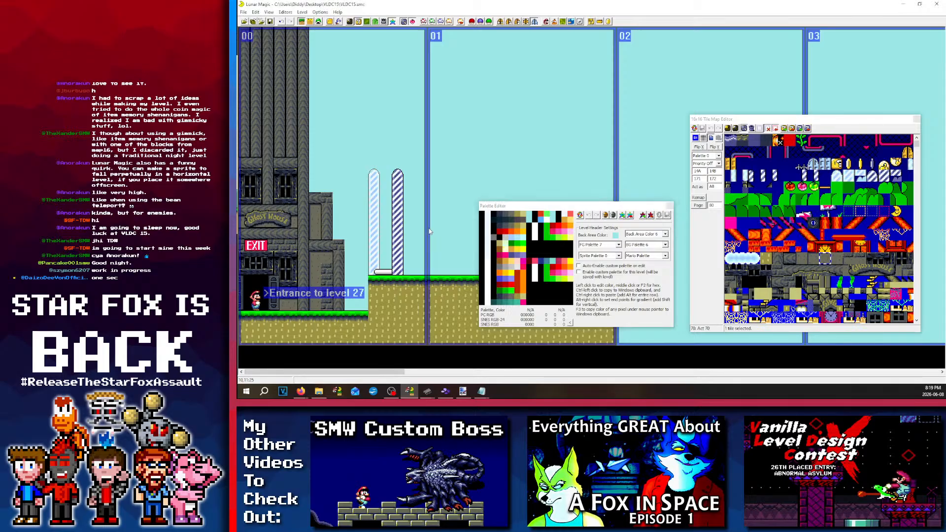
pyautogui.click(614, 235)
pyautogui.scroll(1, 633, 230)
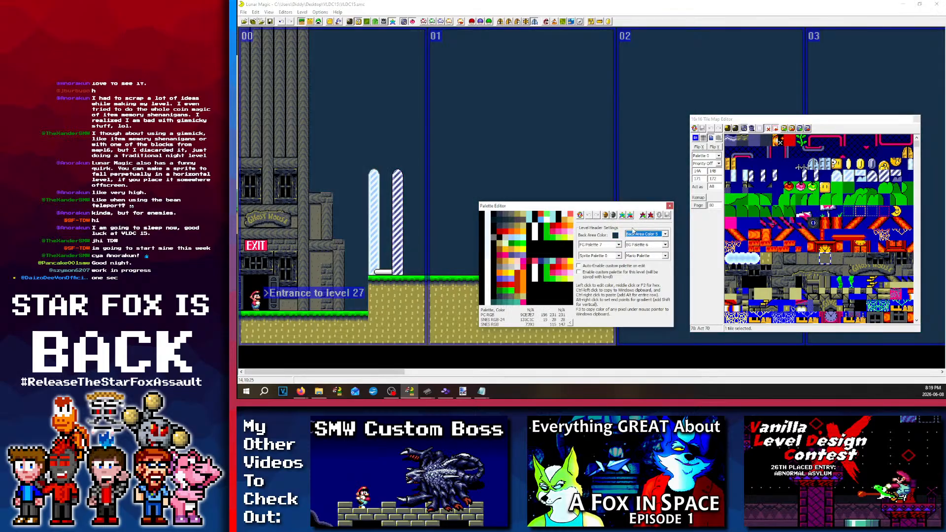
pyautogui.scroll(1, 632, 230)
pyautogui.click(676, 225)
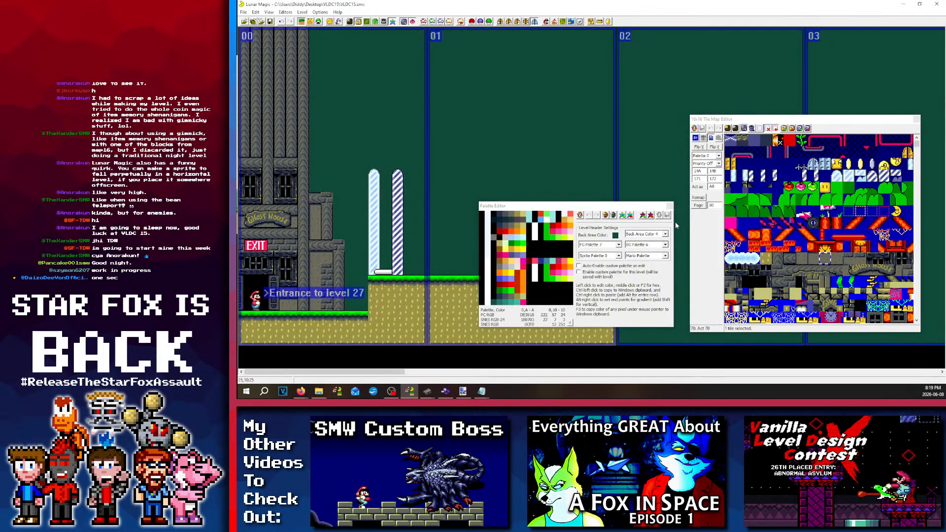
# Step: Recolor the level's back area to a custom dark purple and close the Palette Editor
pyautogui.click(594, 281)
pyautogui.click(616, 235)
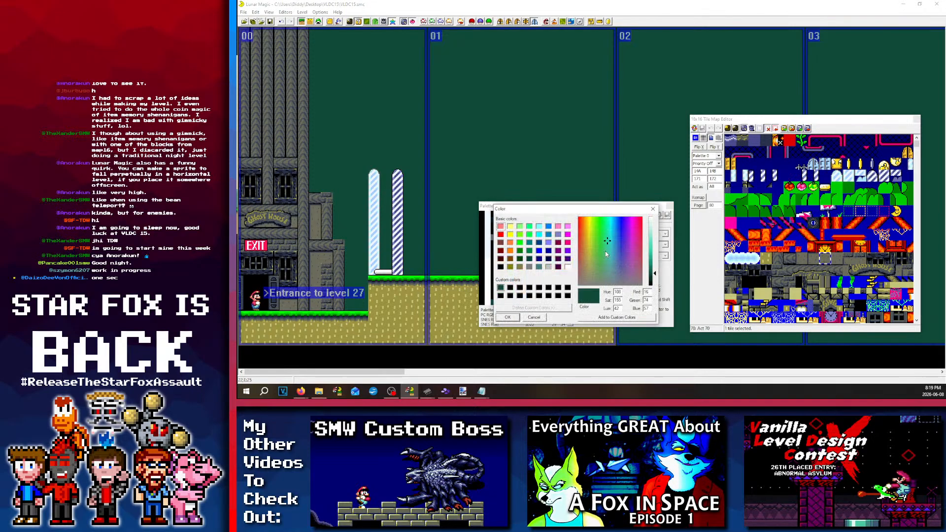
pyautogui.moveTo(581, 249); pyautogui.dragTo(627, 240)
pyautogui.click(507, 317)
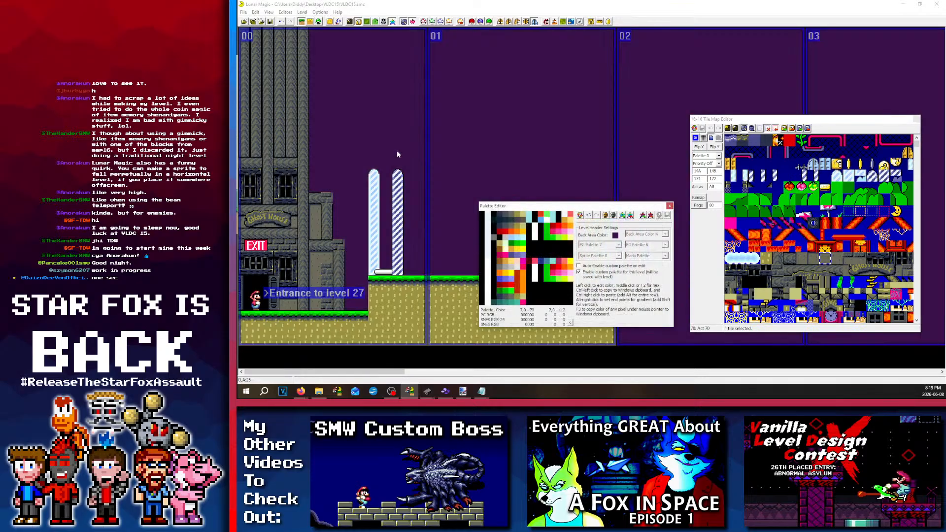
pyautogui.click(669, 206)
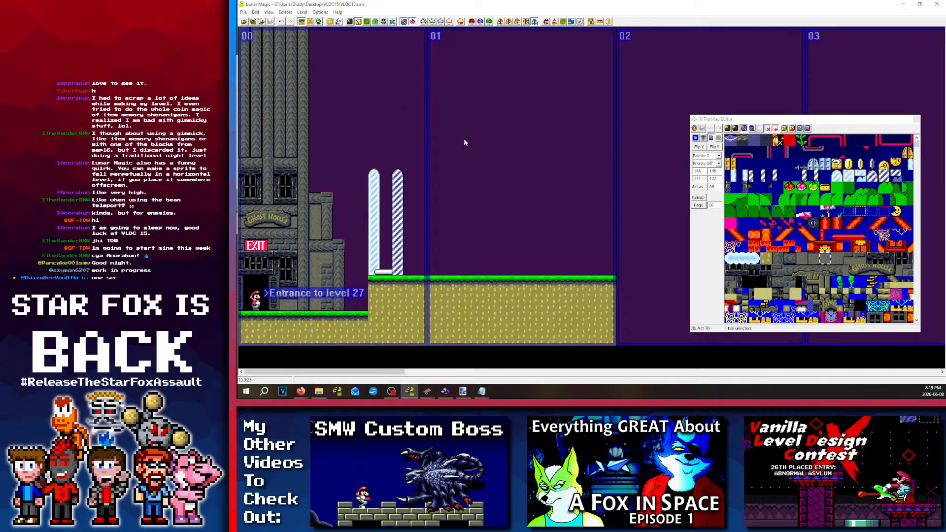
# Step: Go from level 27 to level 25 and examine its numbered doors, platforms and background color
pyautogui.press('pageup')
pyautogui.press('pagedown')
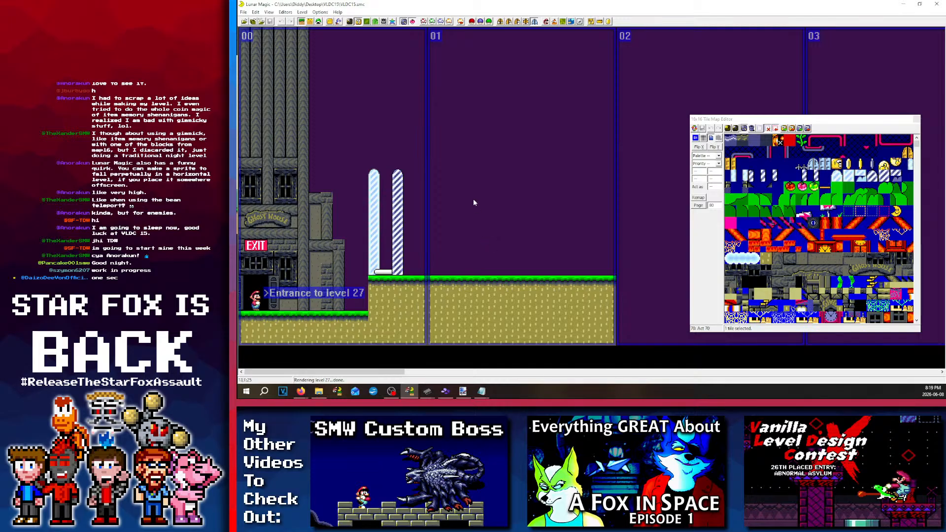
pyautogui.press('pagedown')
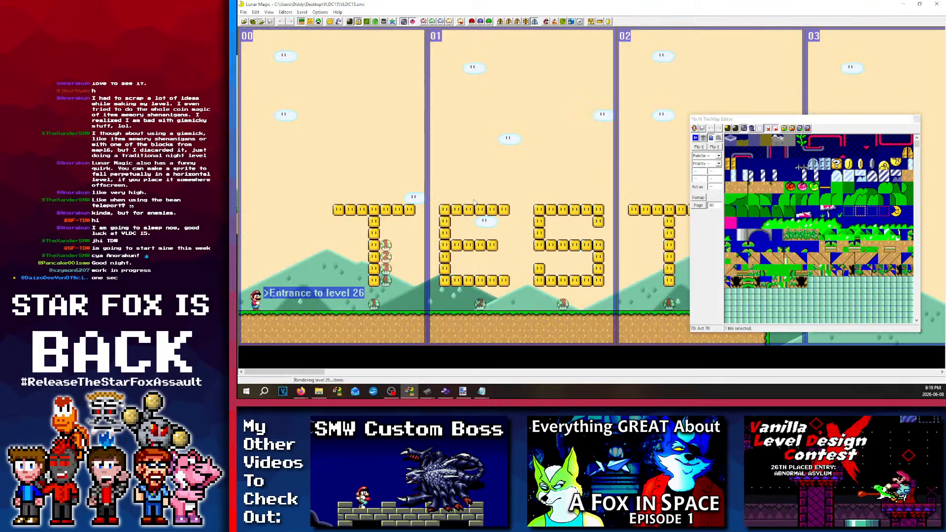
pyautogui.press('pagedown')
pyautogui.press('pagedown')
pyautogui.press('pageup')
pyautogui.scroll(-5, 455, 214)
pyautogui.scroll(-5, 456, 215)
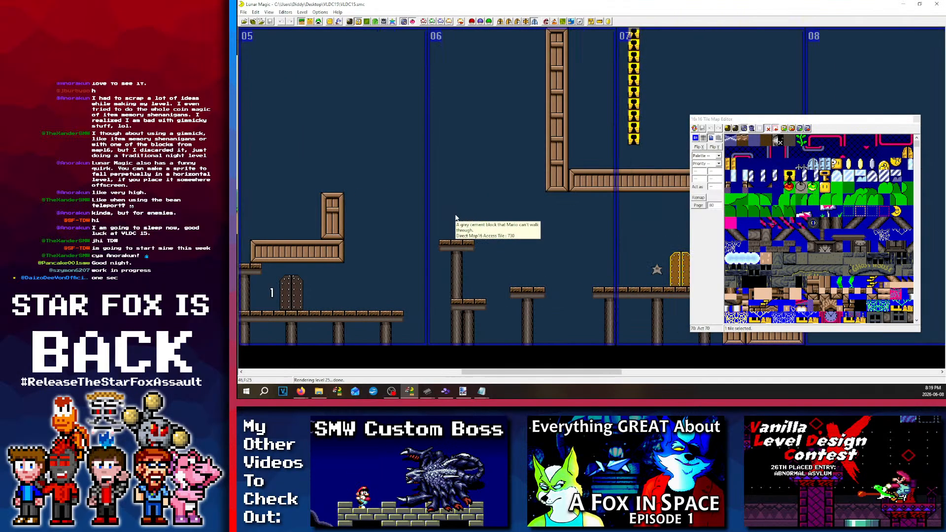
pyautogui.scroll(10, 469, 217)
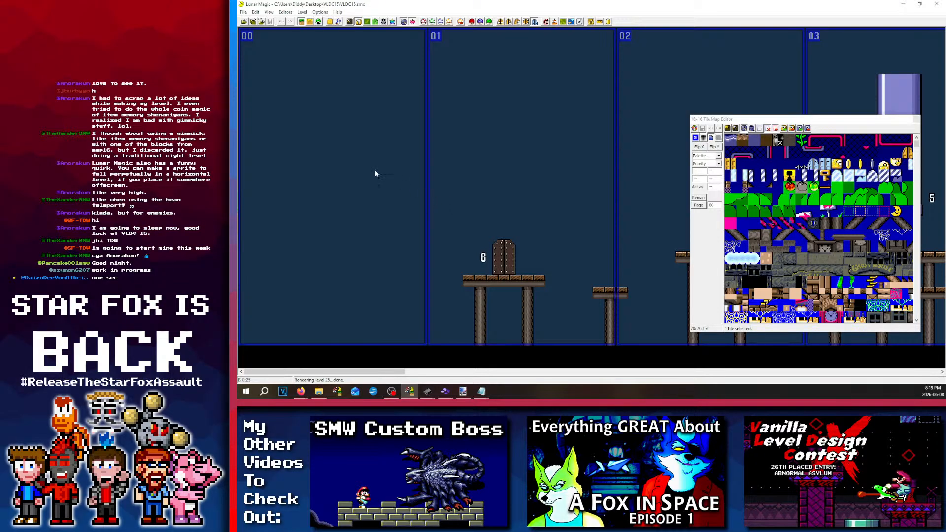
pyautogui.scroll(-2, 374, 191)
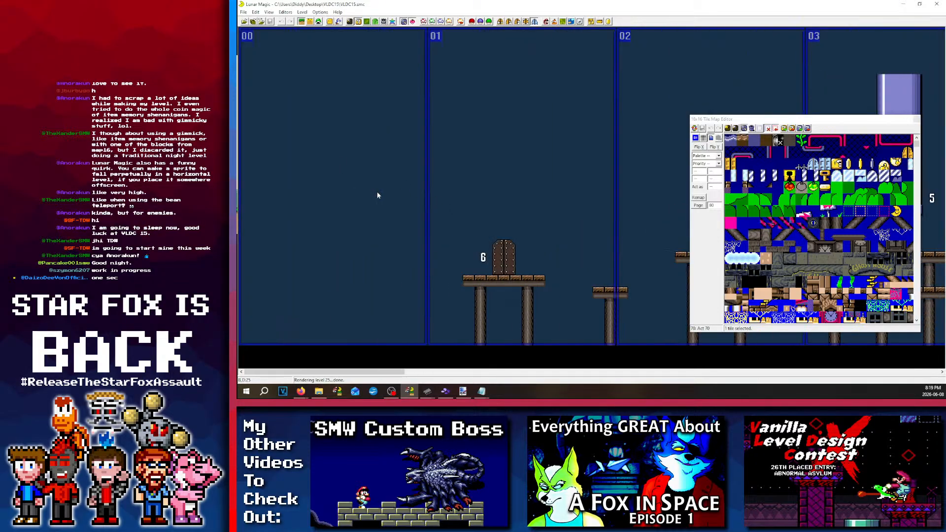
pyautogui.scroll(-2, 378, 189)
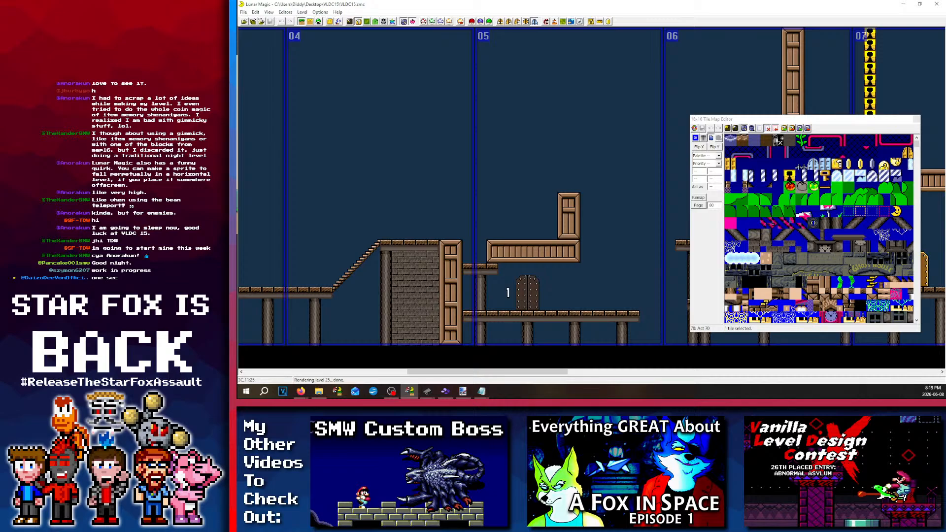
# Step: Launch the VLDC15 ROM in Snes9x from the VLDC15 desktop folder, load the saved state and fast-forward into the level
pyautogui.click(318, 391)
pyautogui.click(385, 139)
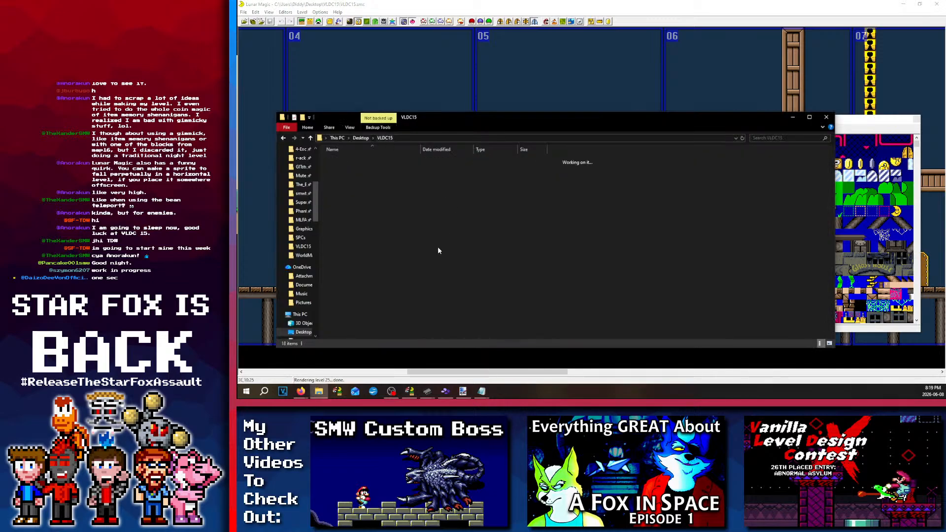
pyautogui.doubleClick(363, 292)
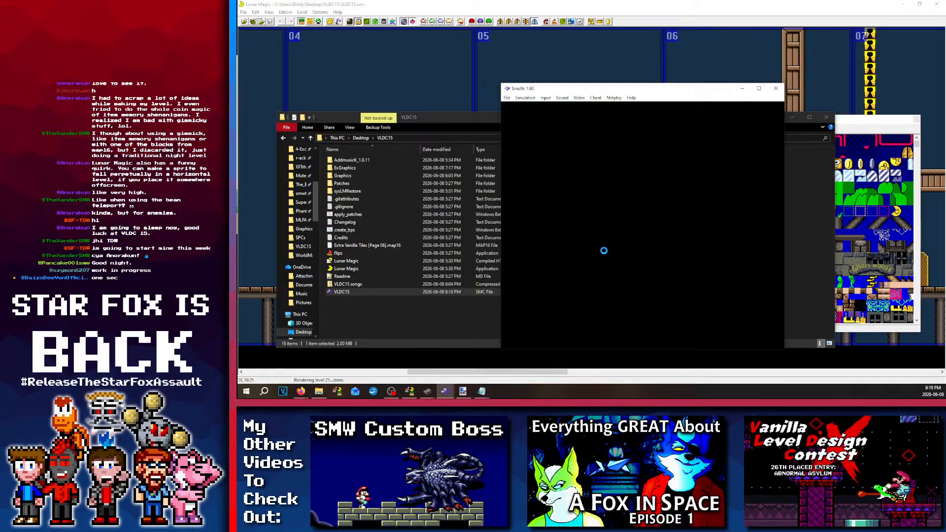
pyautogui.press('F1')
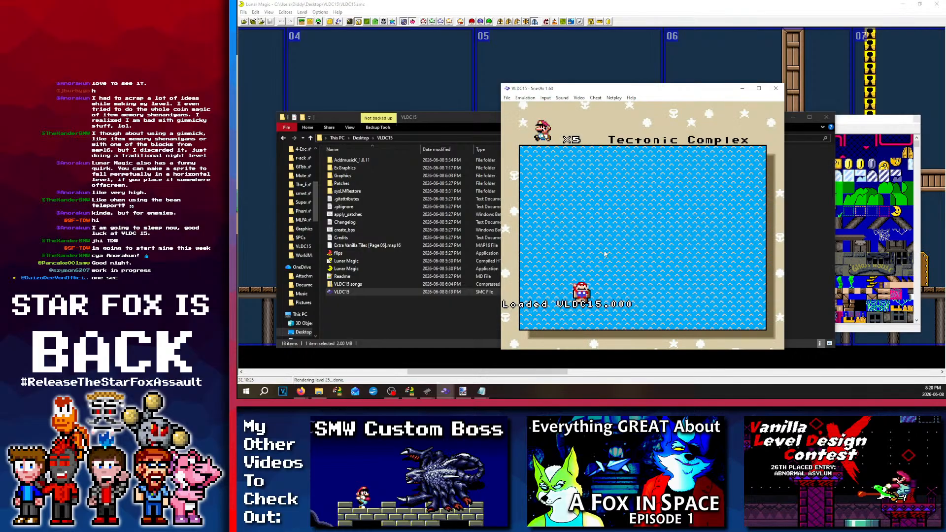
pyautogui.press('Tab')
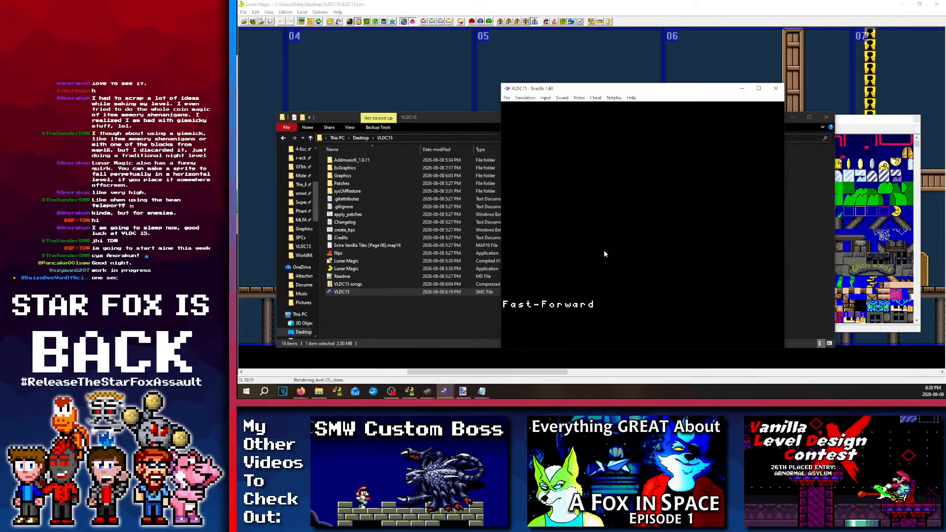
# Step: Playtest the first ghost house room, passing the Boo chain and entering the door at the far end
pyautogui.press('Right')
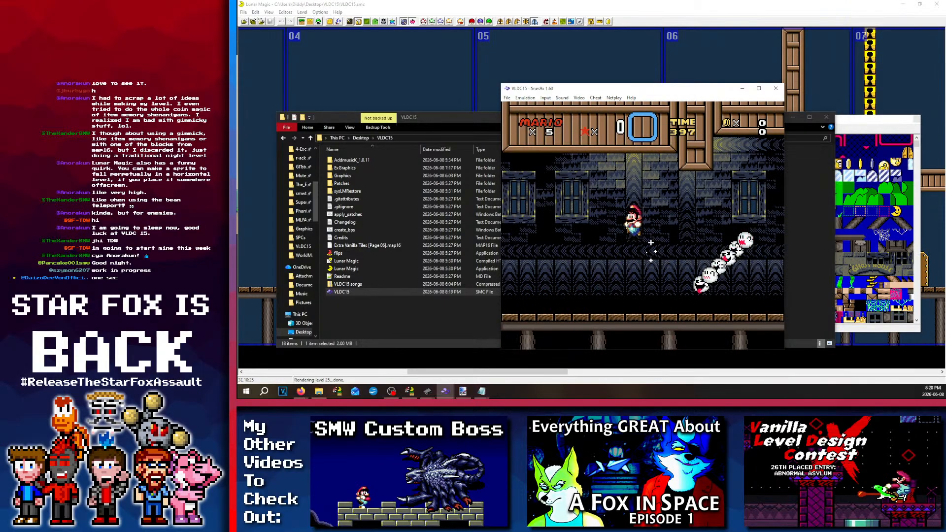
pyautogui.press('Down')
pyautogui.press('Right')
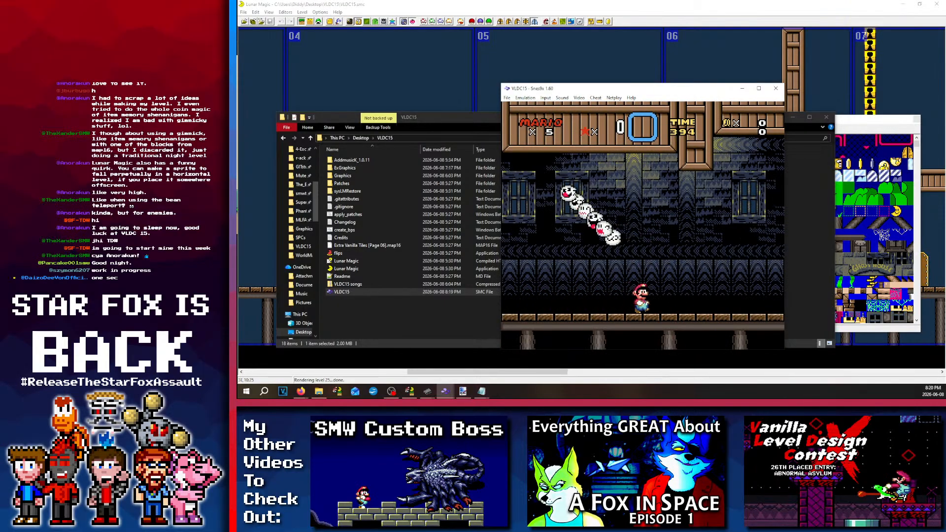
pyautogui.press('Right')
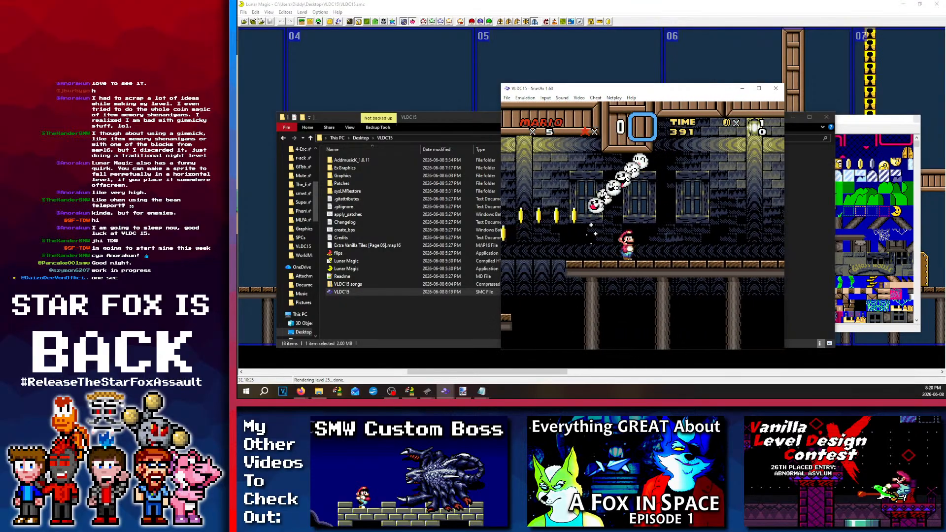
pyautogui.press('Right')
pyautogui.press('Up')
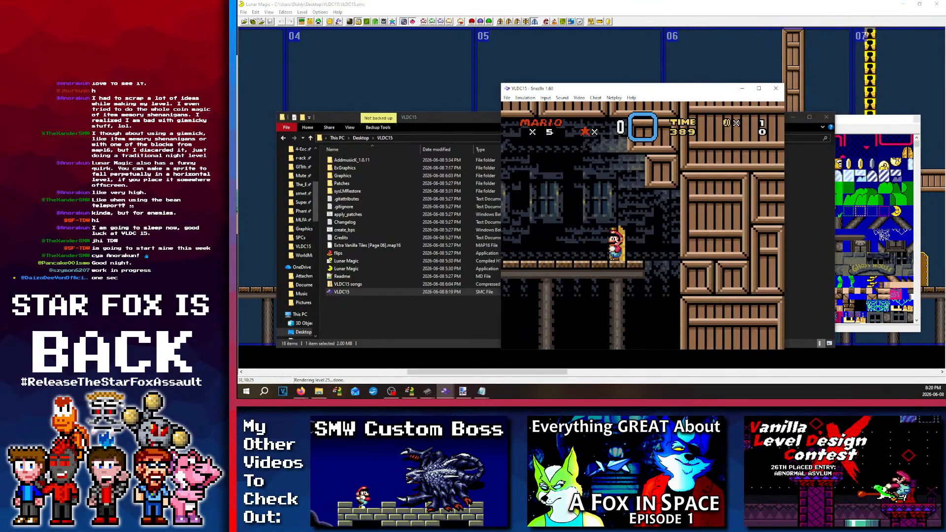
# Step: Playtest the numbered-door room, cross to the golden door beside the star and enter it to check the ghost house exterior
pyautogui.press('Right')
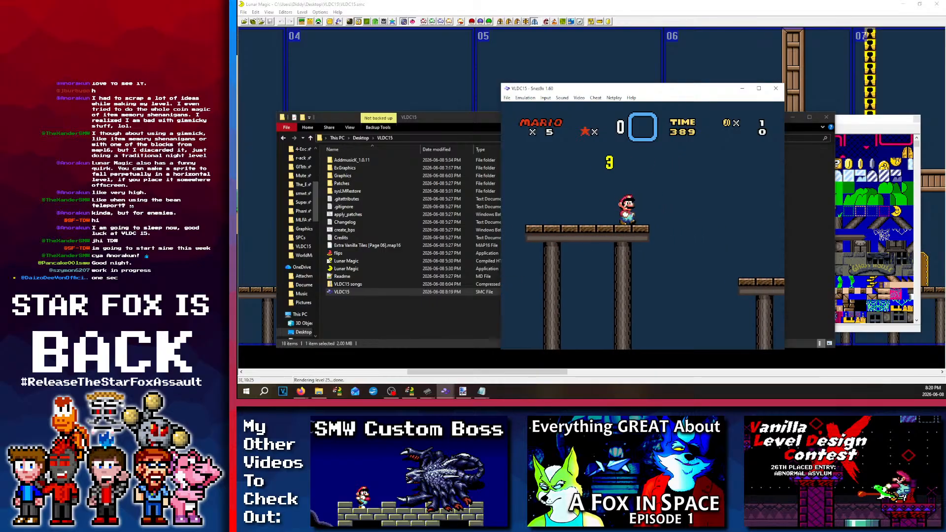
pyautogui.press('Right')
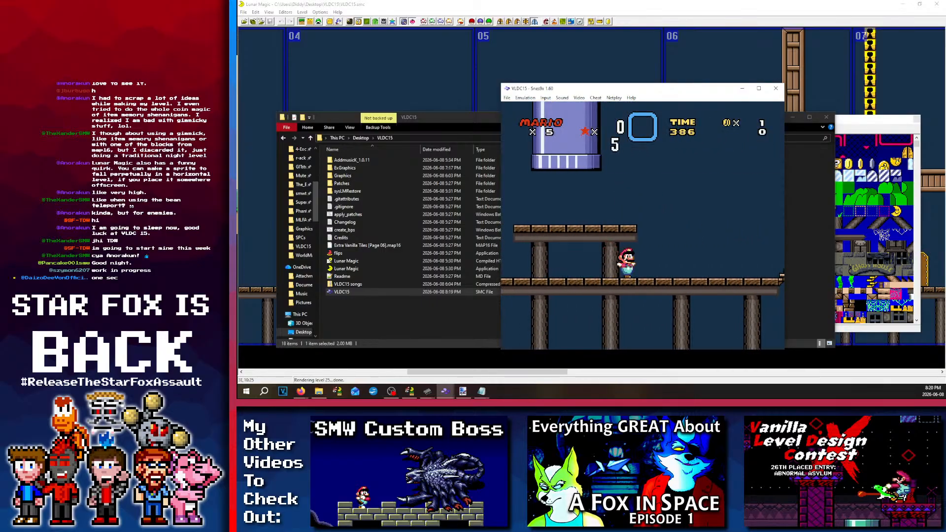
pyautogui.press('c')
pyautogui.press('Right')
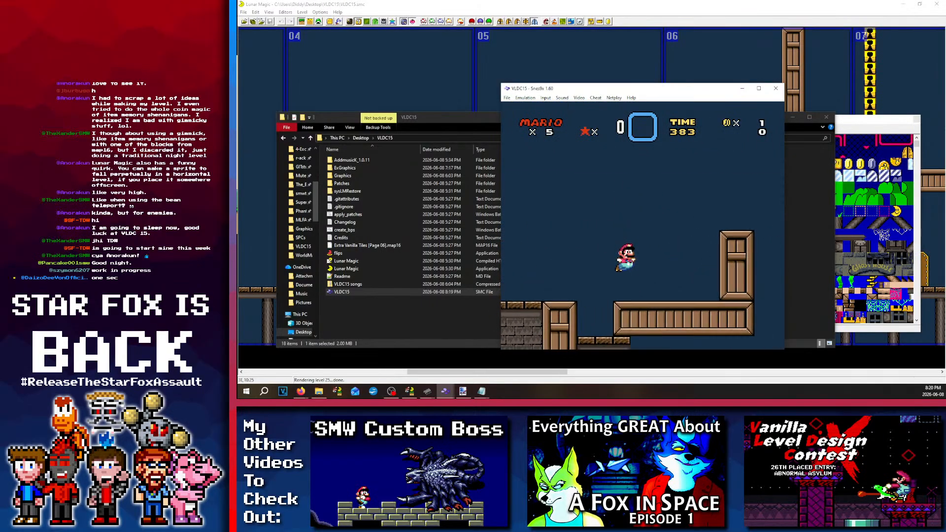
pyautogui.press('Right')
pyautogui.press('c')
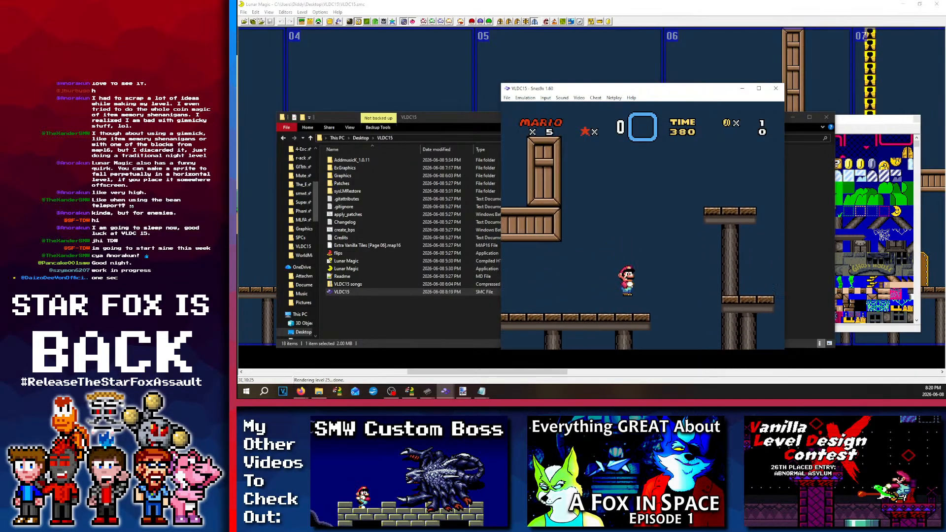
pyautogui.press('Right')
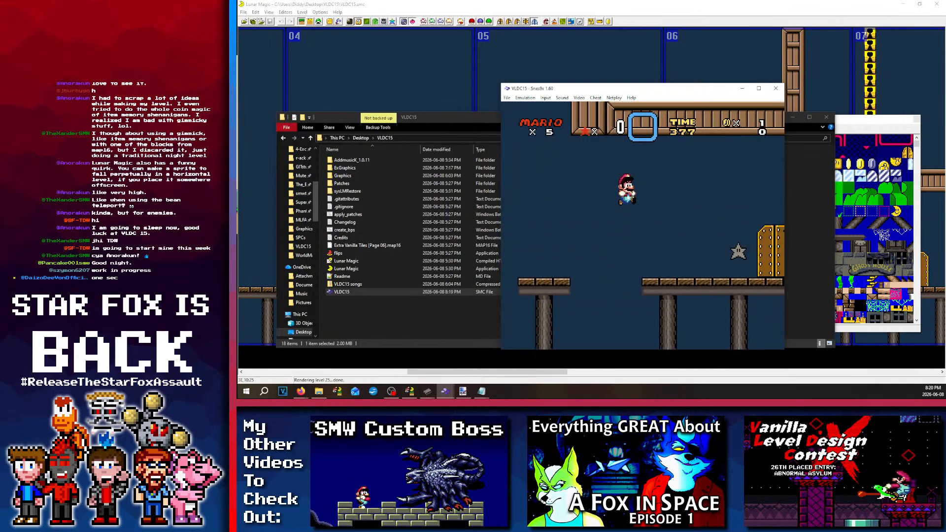
pyautogui.press('Up')
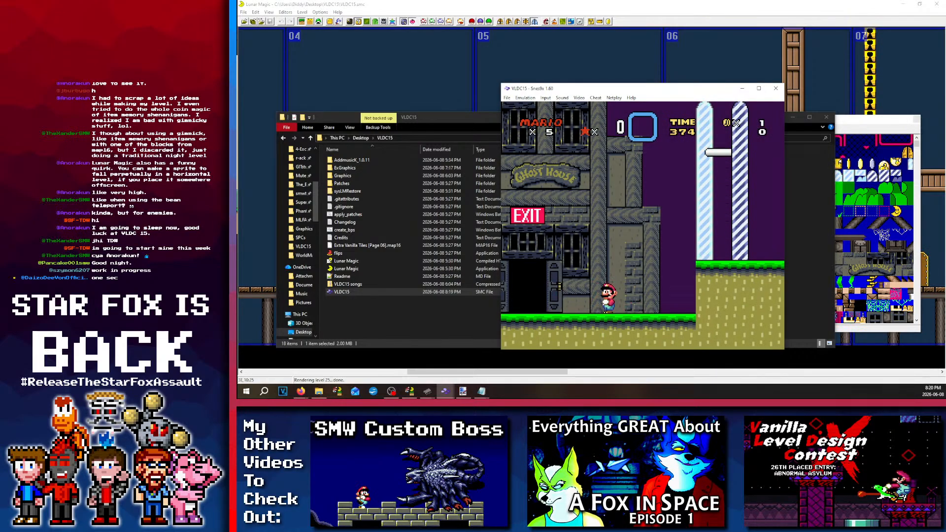
pyautogui.press('Left')
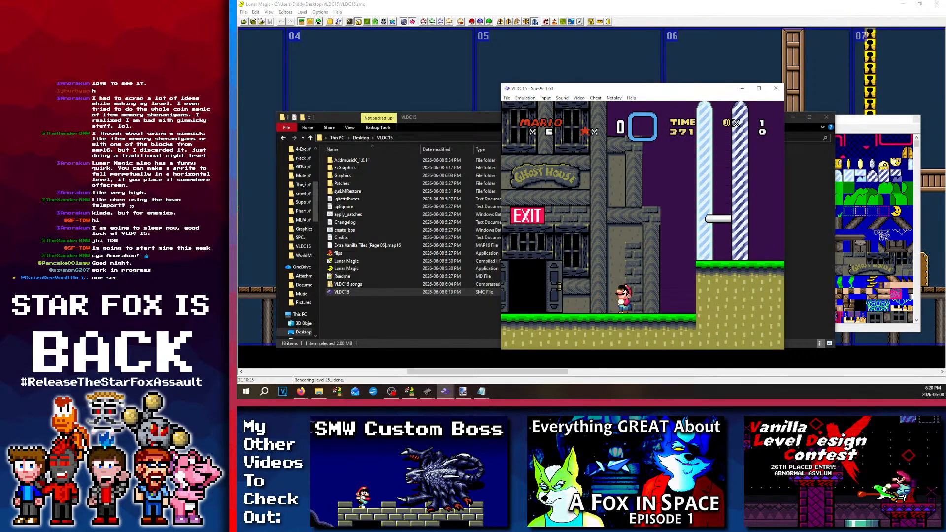
# Step: Playtest the ghost house exterior by jumping through the goal gate and fast-forwarding the course clear to the overworld
pyautogui.press('Left')
pyautogui.press('Right')
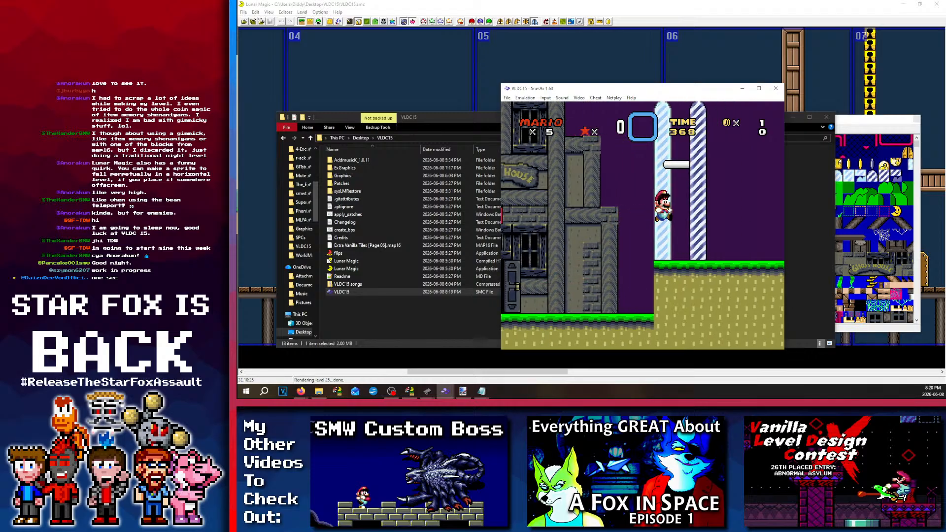
pyautogui.press('Tab')
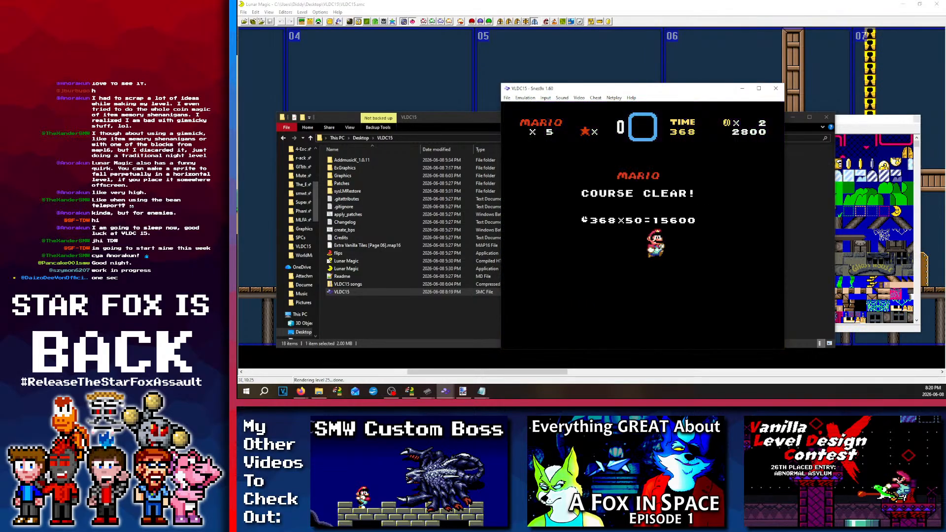
pyautogui.press('Tab')
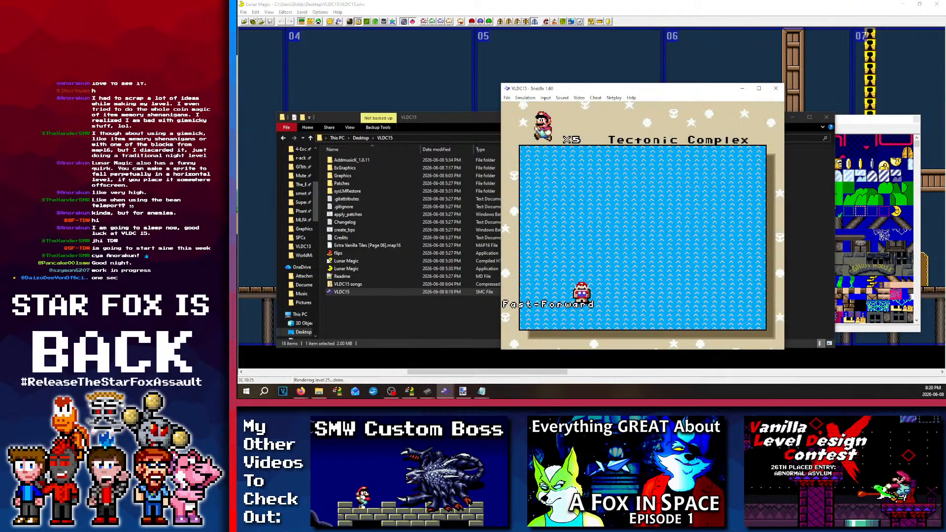
# Step: Return to Lunar Magic and view level 25 around its entrance and the yellow 3
pyautogui.click(370, 85)
pyautogui.scroll(4, 462, 273)
pyautogui.scroll(7, 463, 275)
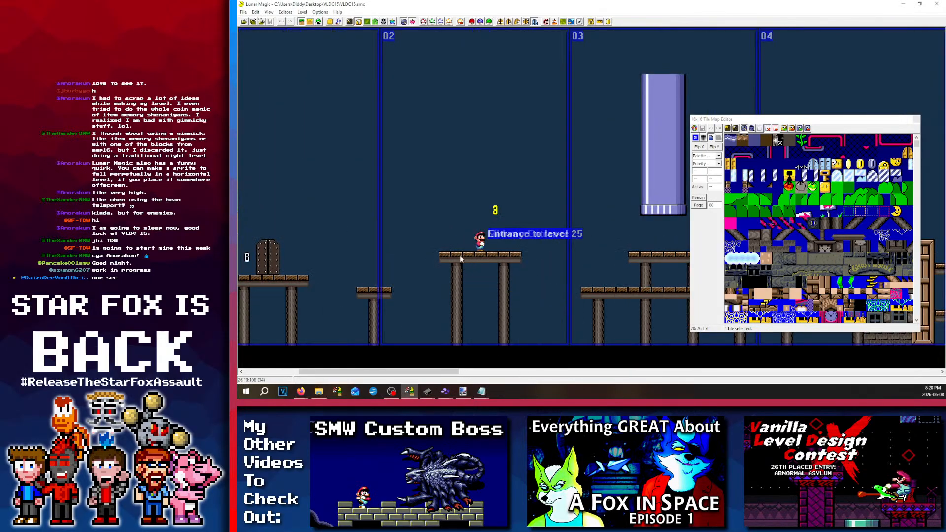
pyautogui.scroll(-3, 427, 228)
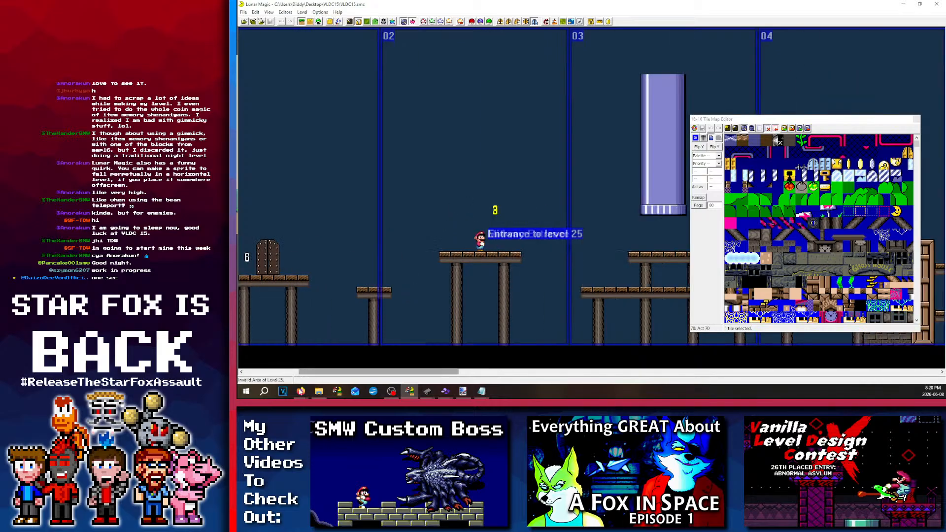
# Step: Open the VLDC15 Graphics folder, check GFX30 and GFX31 in YY-CHR, and close them again
pyautogui.click(319, 391)
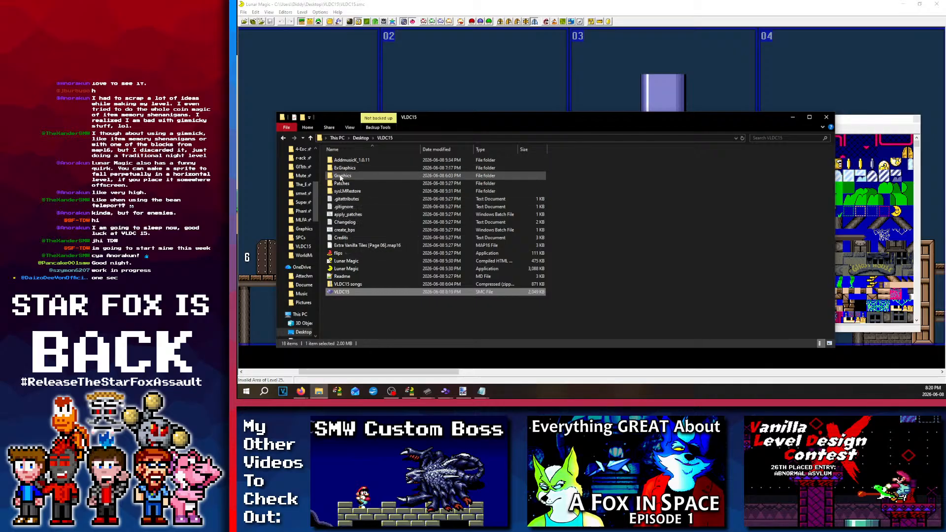
pyautogui.doubleClick(342, 176)
pyautogui.scroll(-5, 389, 246)
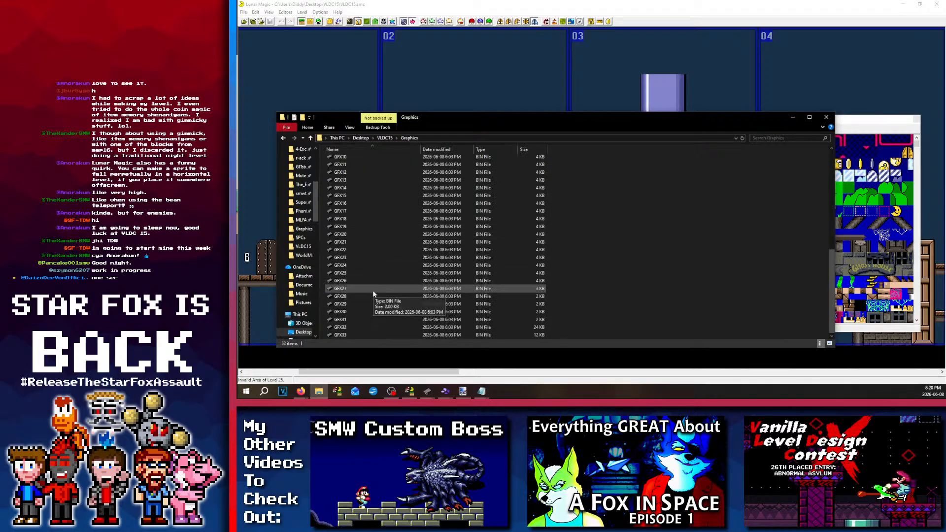
pyautogui.click(343, 313)
pyautogui.doubleClick(343, 312)
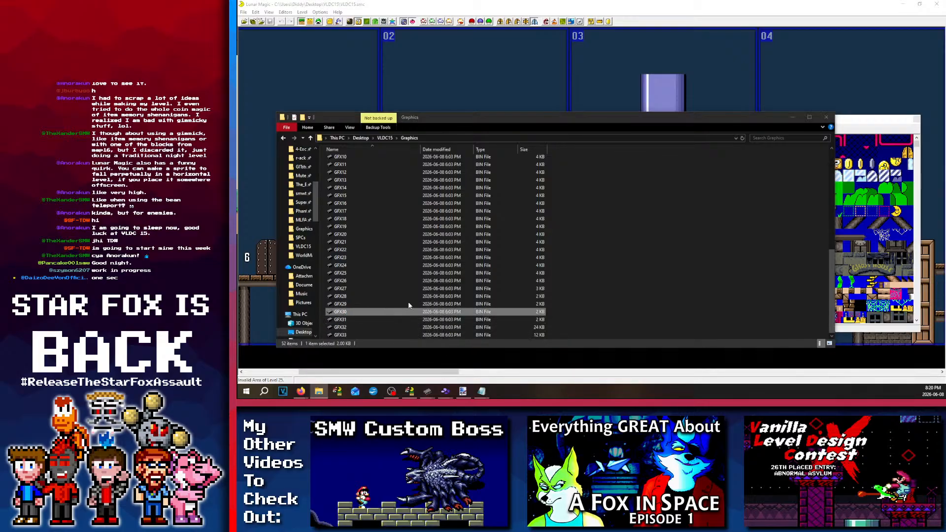
pyautogui.click(530, 72)
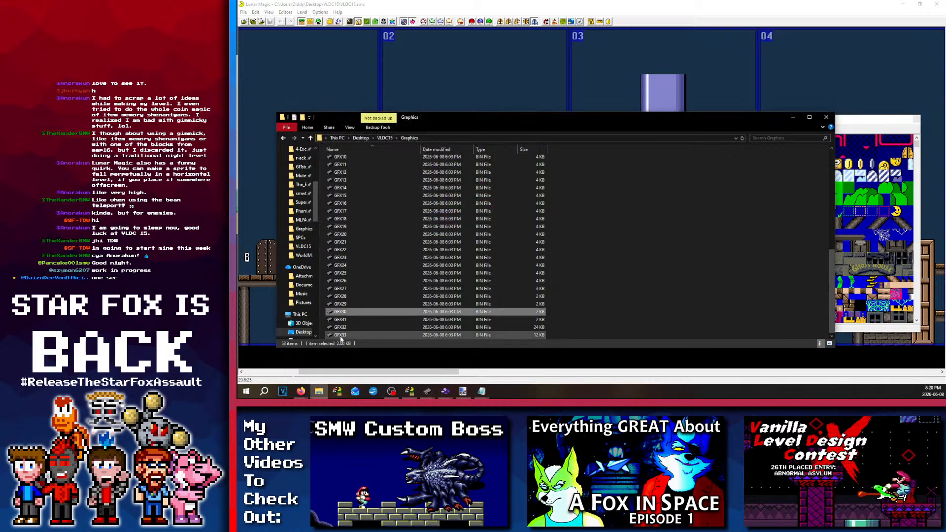
pyautogui.click(537, 319)
pyautogui.press('Return')
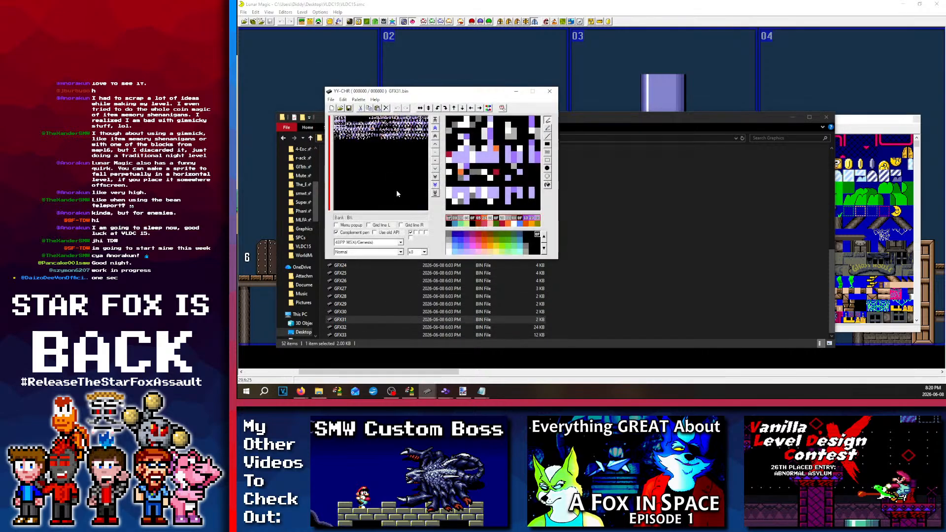
pyautogui.click(382, 244)
pyautogui.click(549, 92)
pyautogui.click(549, 92)
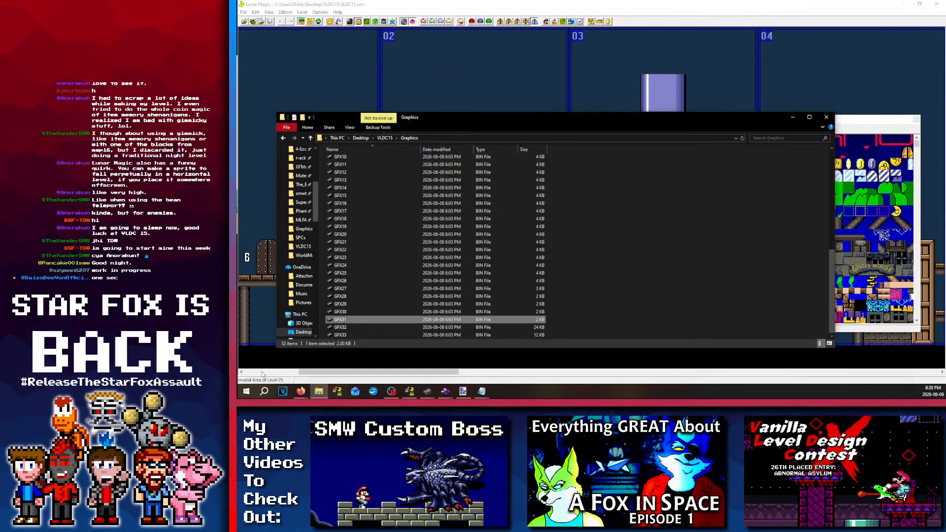
# Step: Open GFX2F in YY-CHR and set its tile format to 2BPP GB
pyautogui.scroll(5, 380, 311)
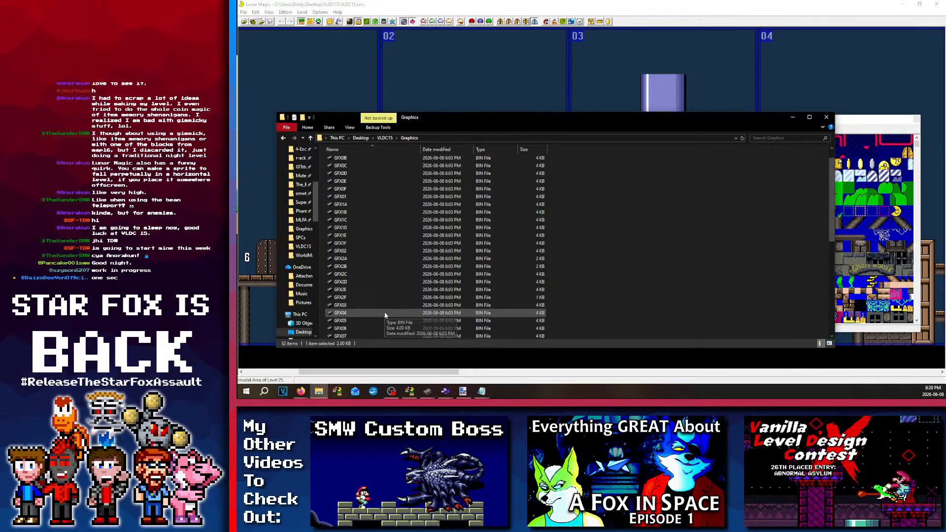
pyautogui.doubleClick(368, 297)
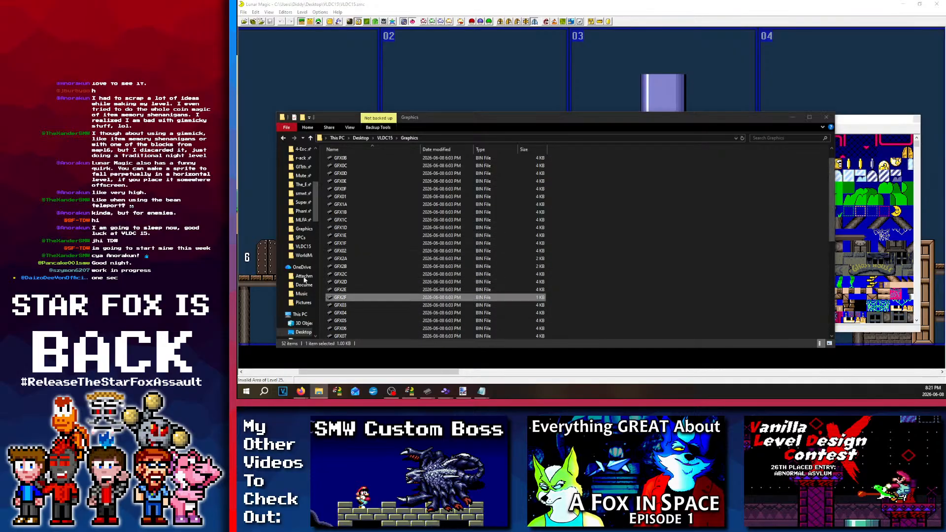
pyautogui.click(291, 166)
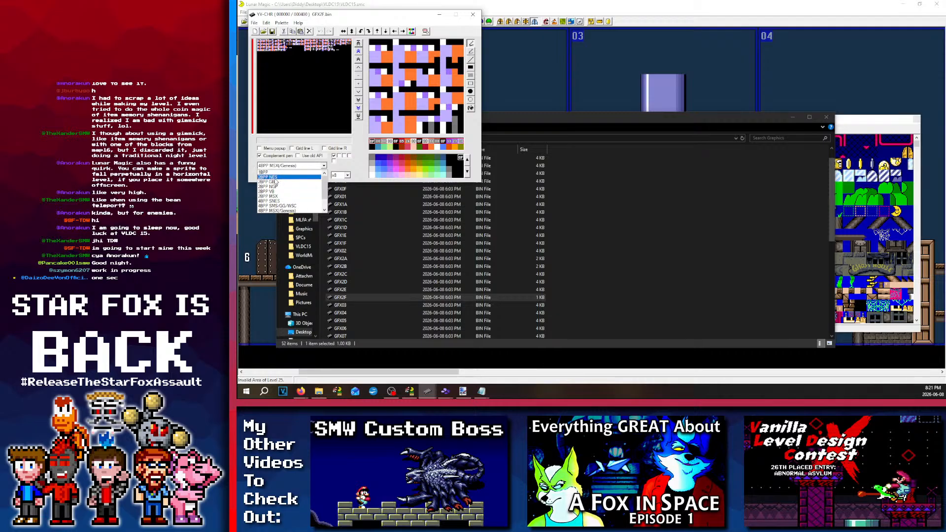
pyautogui.click(276, 182)
pyautogui.click(322, 80)
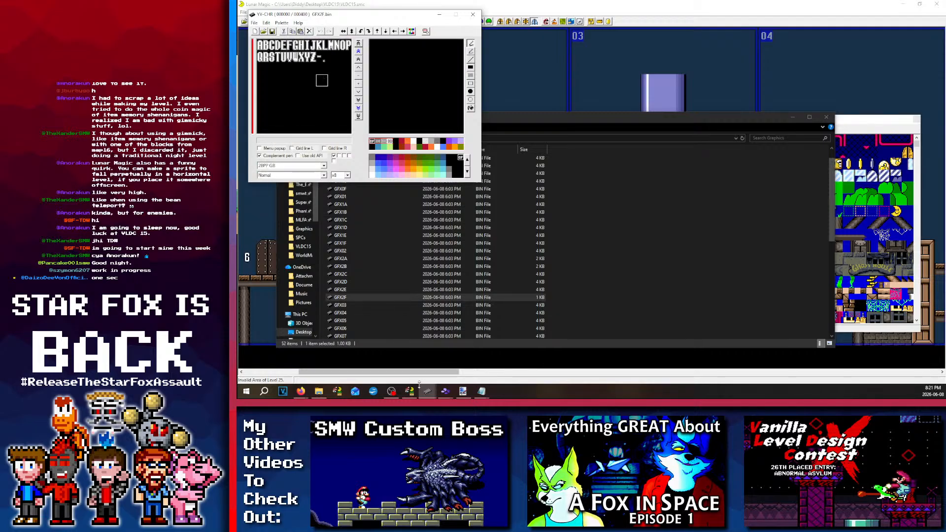
# Step: Copy the two rows of alphabet and punctuation tiles from GFX2F into the ExGFX file below its key graphic
pyautogui.moveTo(428, 391)
pyautogui.moveTo(564, 361)
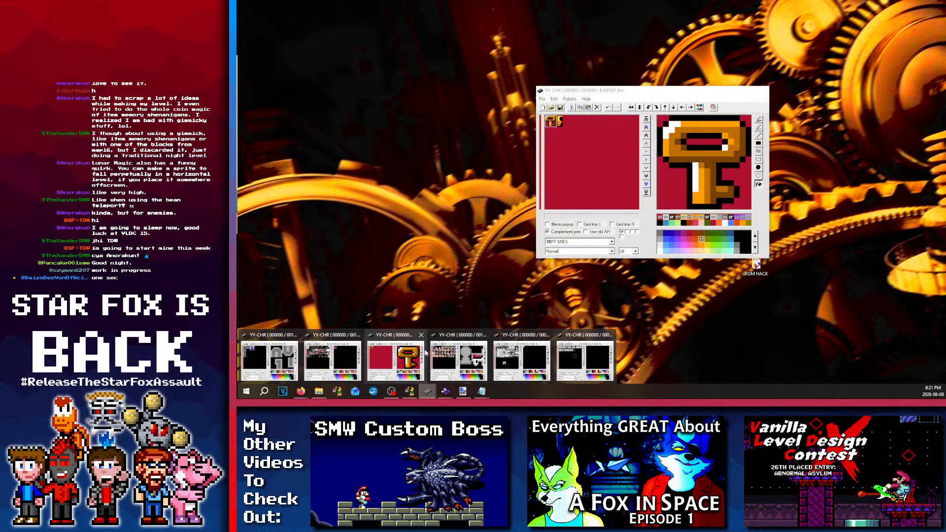
pyautogui.click(426, 352)
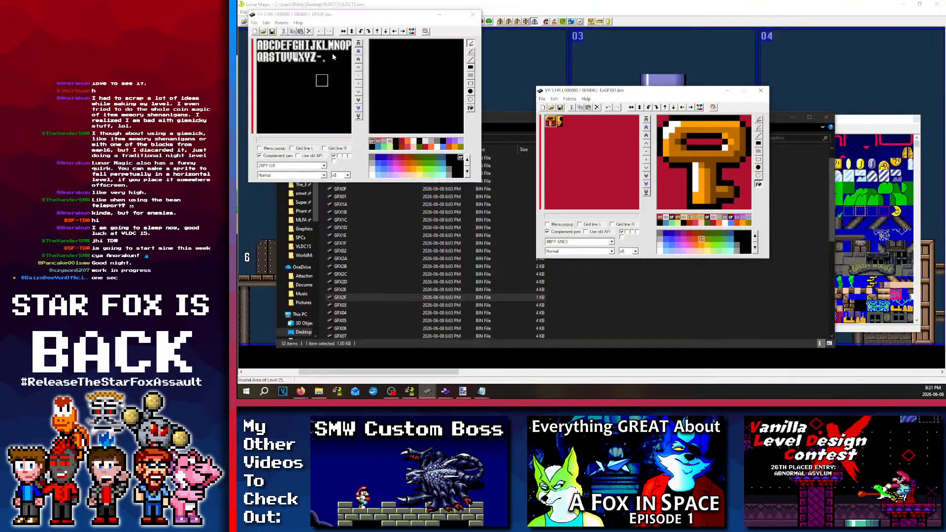
pyautogui.moveTo(350, 62); pyautogui.dragTo(259, 42)
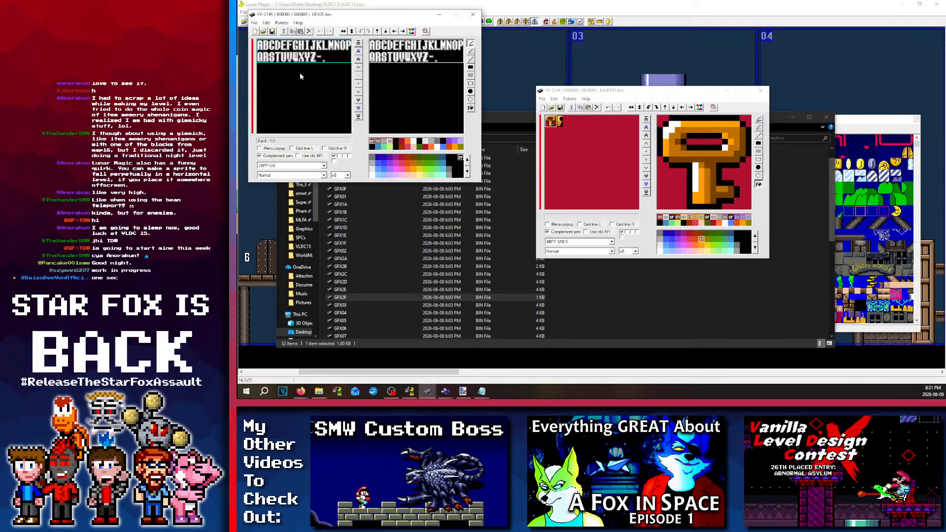
pyautogui.click(552, 133)
pyautogui.hotkey('ctrl', 'v')
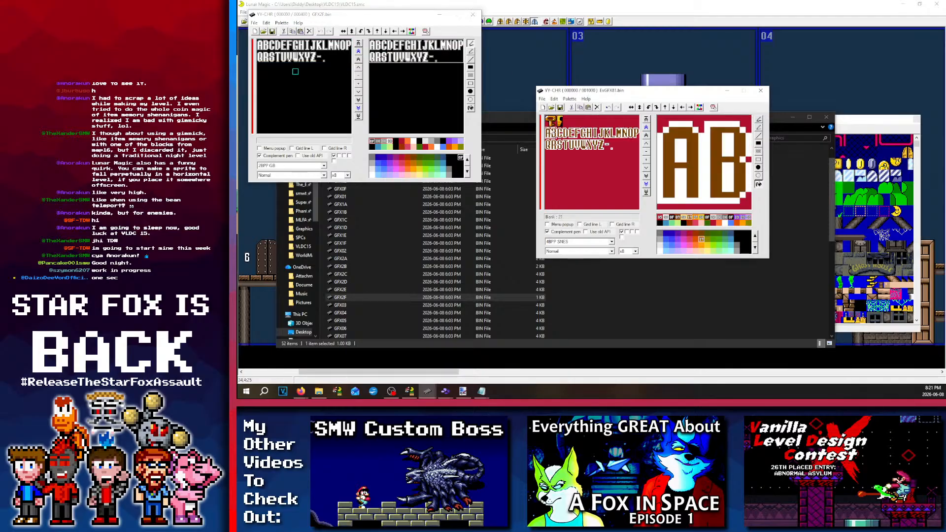
# Step: Replace the pasted letters' colors with yellow fill and black outline, and insert the updated ExGFX into the ROM
pyautogui.click(699, 107)
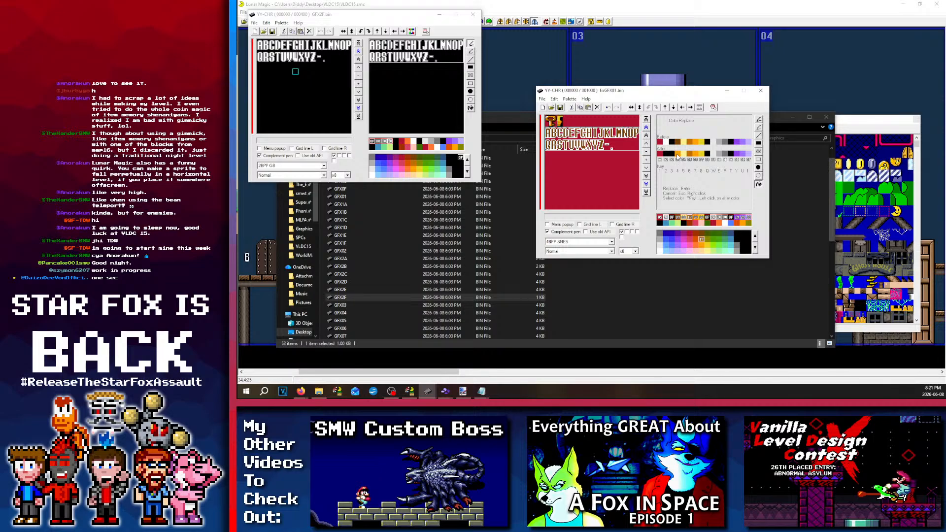
pyautogui.press('Return')
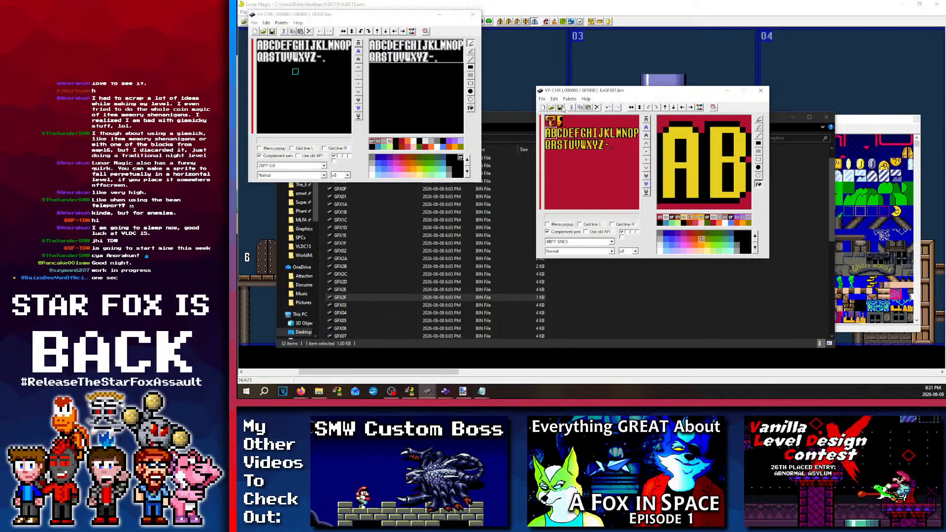
pyautogui.click(500, 21)
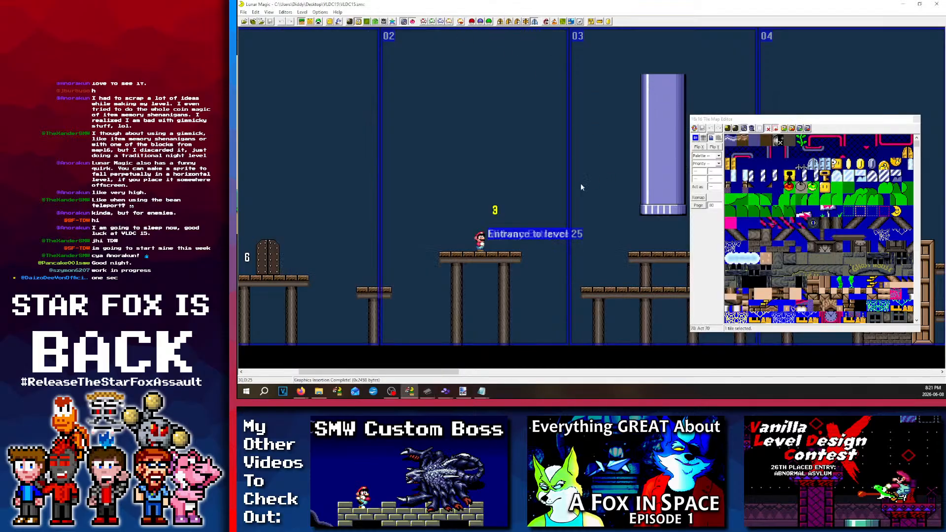
# Step: Locate the level's yellow 3 tile on Map16 page 0x7 and move it to the row beneath the white numbers
pyautogui.click(495, 211)
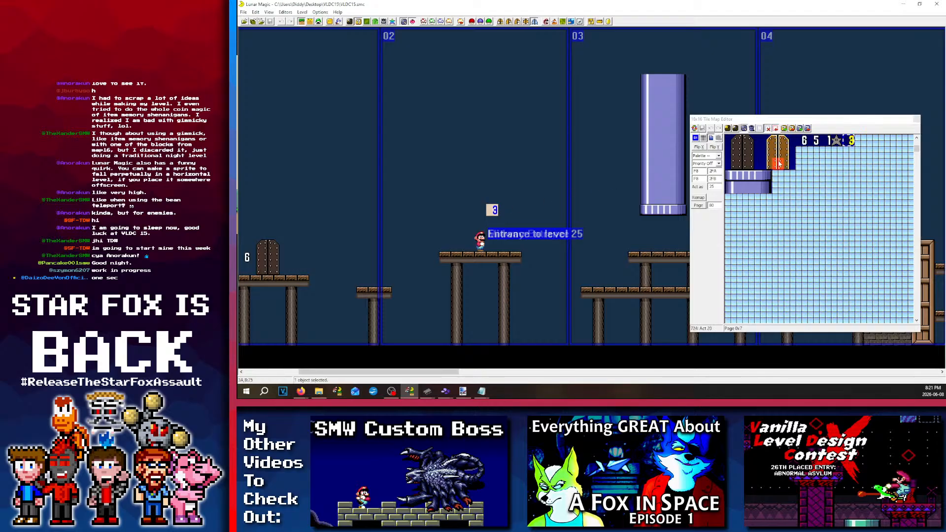
pyautogui.click(748, 126)
pyautogui.click(848, 141)
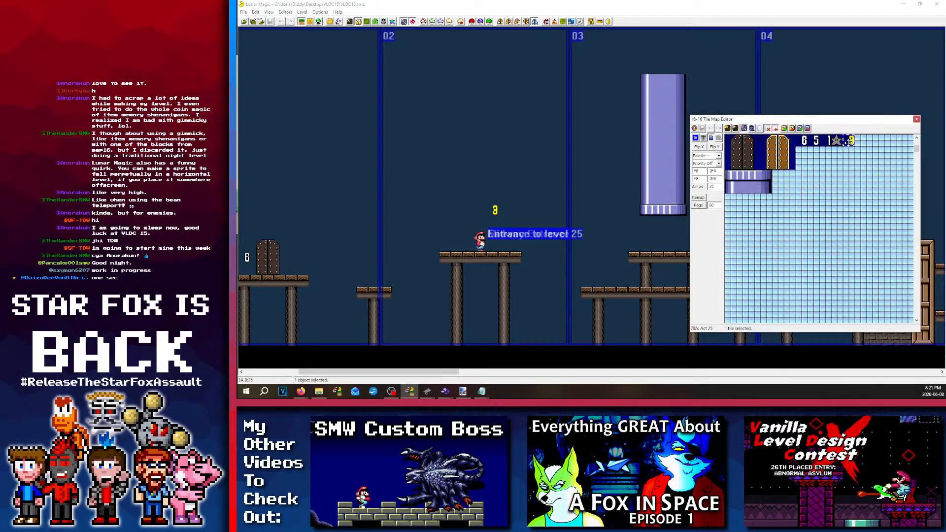
pyautogui.moveTo(846, 141); pyautogui.dragTo(820, 149)
# Step: Open the 8x8 Tile Selector and show the inserted alphabet tiles in the yellow palette
pyautogui.click(727, 128)
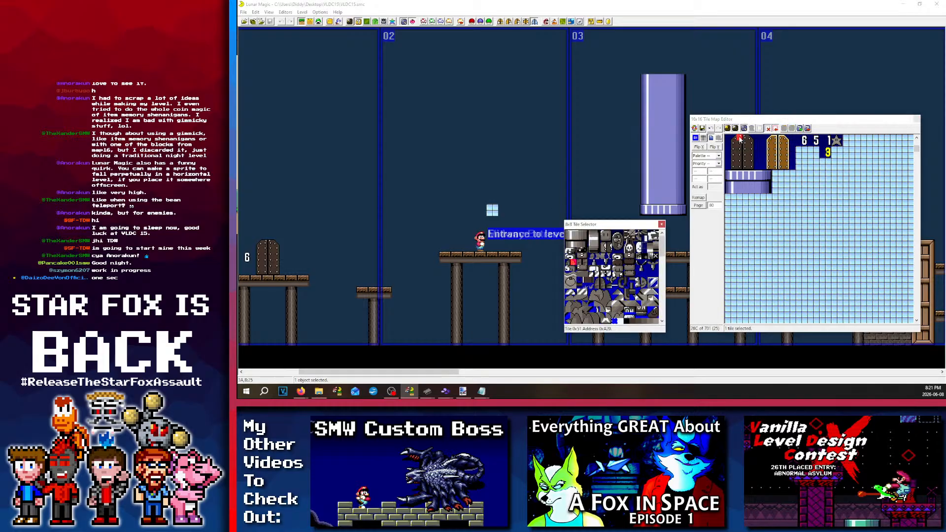
pyautogui.scroll(-3, 634, 283)
pyautogui.click(619, 299)
pyautogui.press('Down')
pyautogui.press('Down')
pyautogui.press('Down')
pyautogui.press('Down')
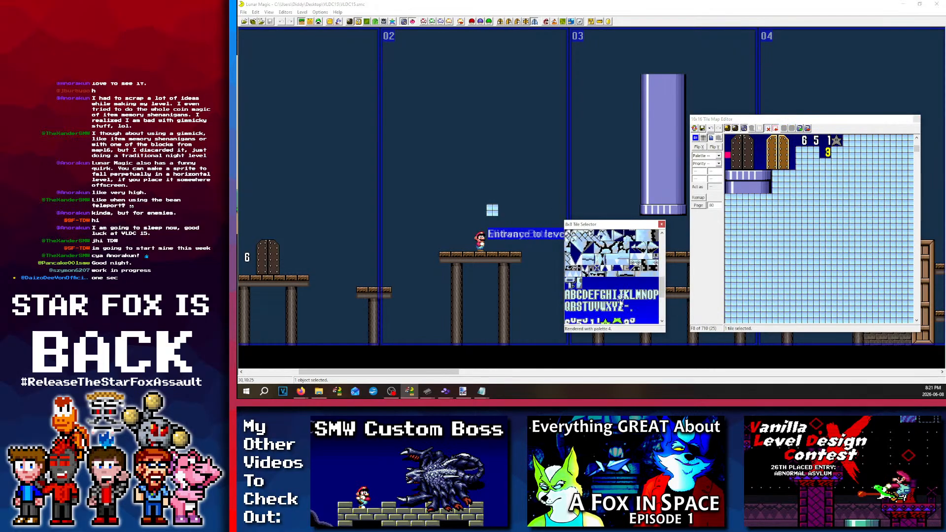
pyautogui.click(607, 297)
pyautogui.click(592, 305)
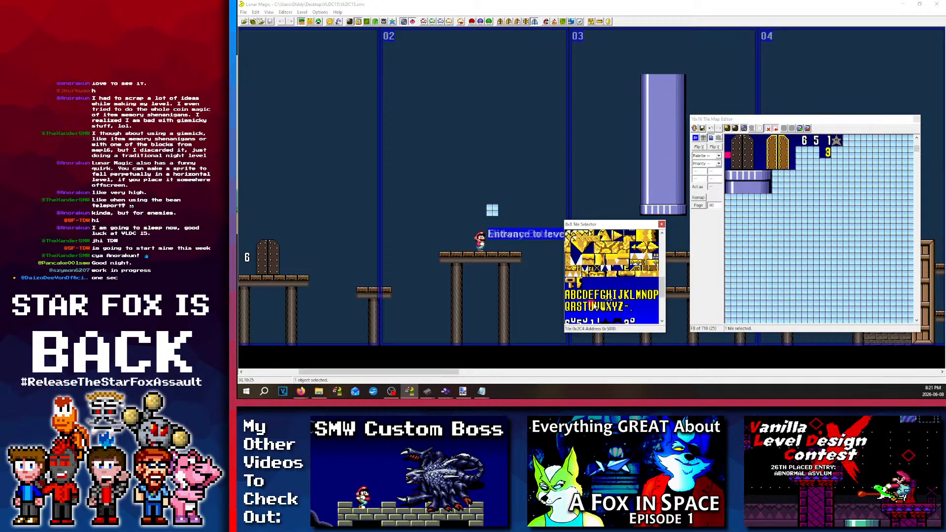
# Step: Place yellow E letters beneath the white numbers and move the 3 tile to just below the star
pyautogui.click(803, 156)
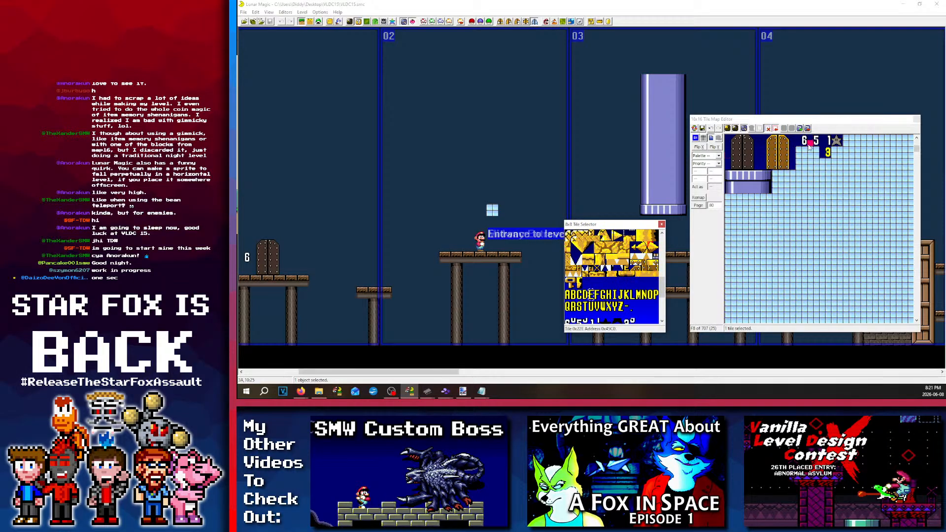
pyautogui.moveTo(803, 154); pyautogui.dragTo(834, 151)
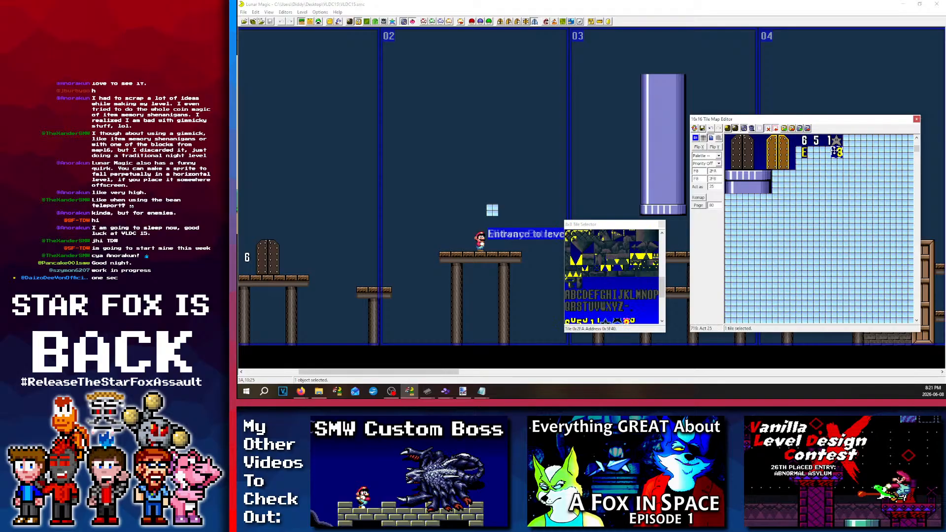
pyautogui.click(737, 127)
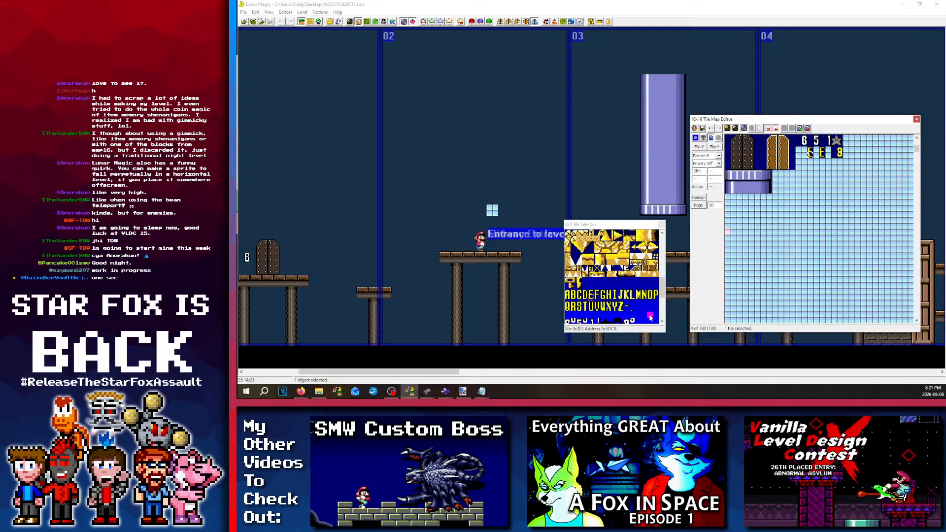
# Step: Add the V and both L letters to spell LEVEL in front of the 3, and save the Map16 data to the ROM
pyautogui.click(597, 306)
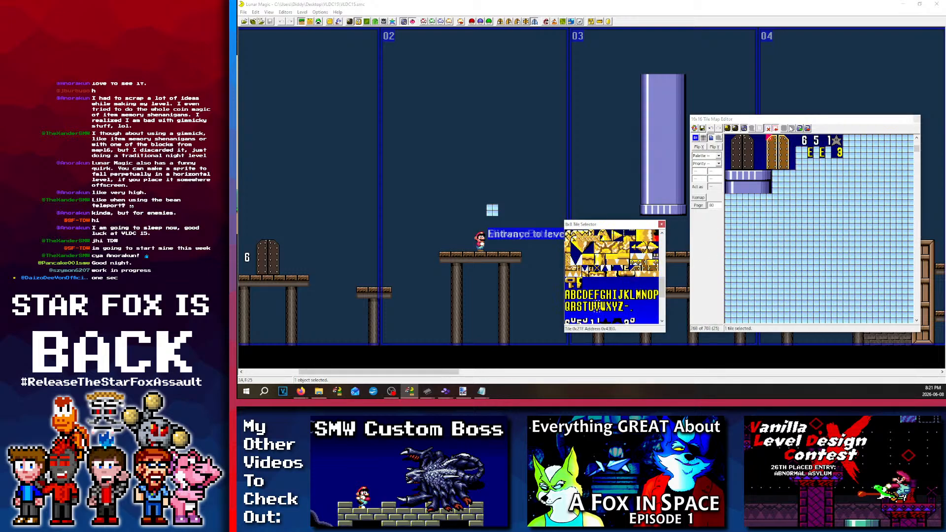
pyautogui.click(816, 153)
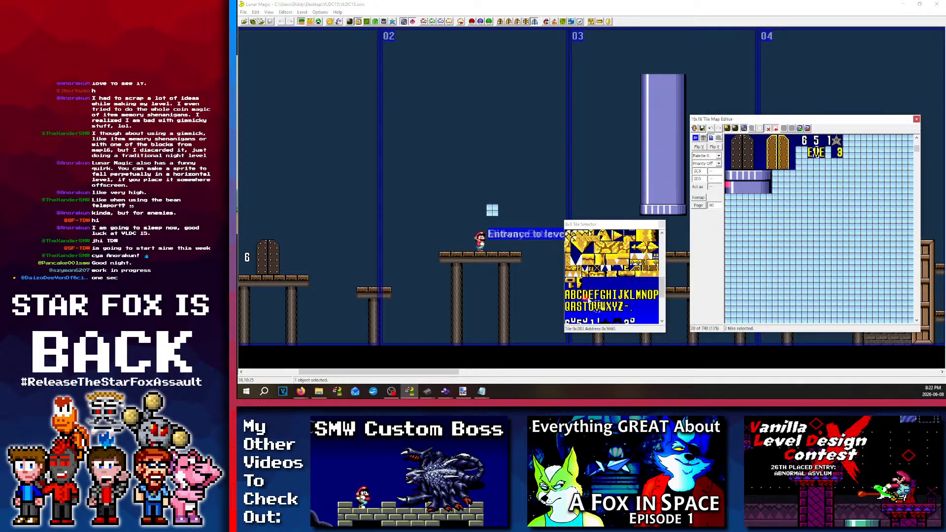
pyautogui.click(632, 294)
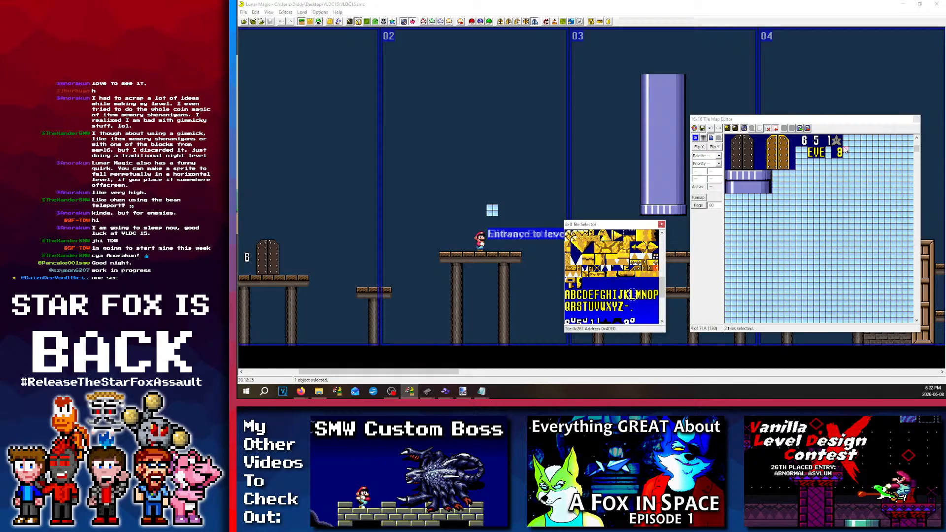
pyautogui.click(804, 152)
pyautogui.click(829, 153)
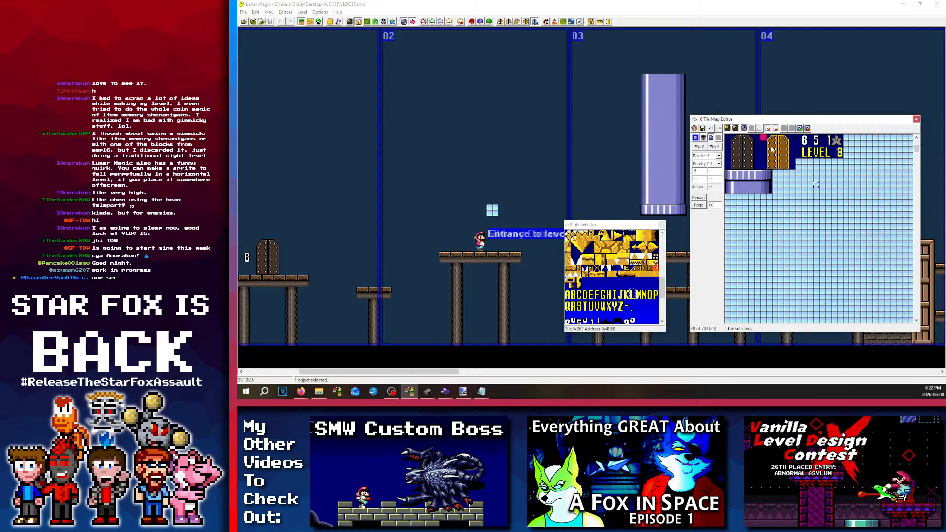
pyautogui.hotkey('ctrl', 's')
pyautogui.click(760, 129)
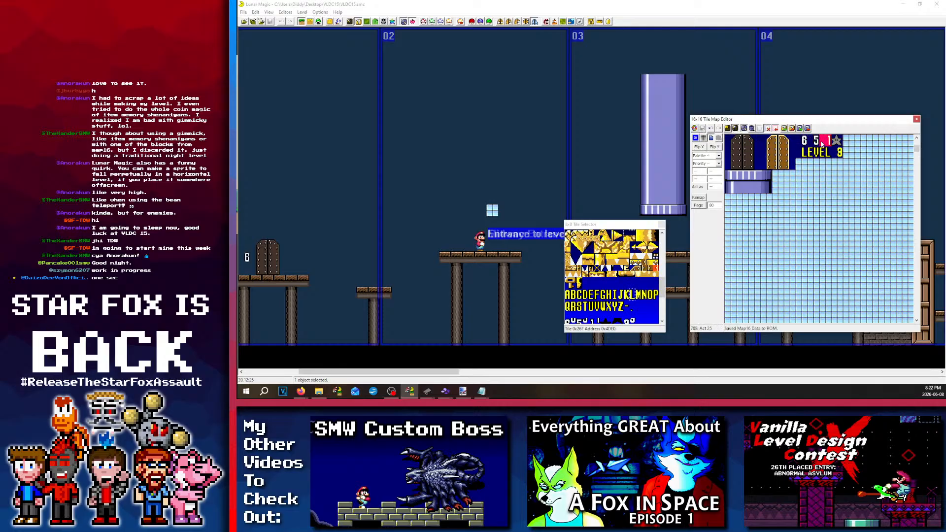
# Step: Replace the test tile above Mario's entrance to level 25 with the yellow LEVEL 3 tiles from Map16
pyautogui.moveTo(837, 152); pyautogui.dragTo(806, 154)
pyautogui.click(483, 215)
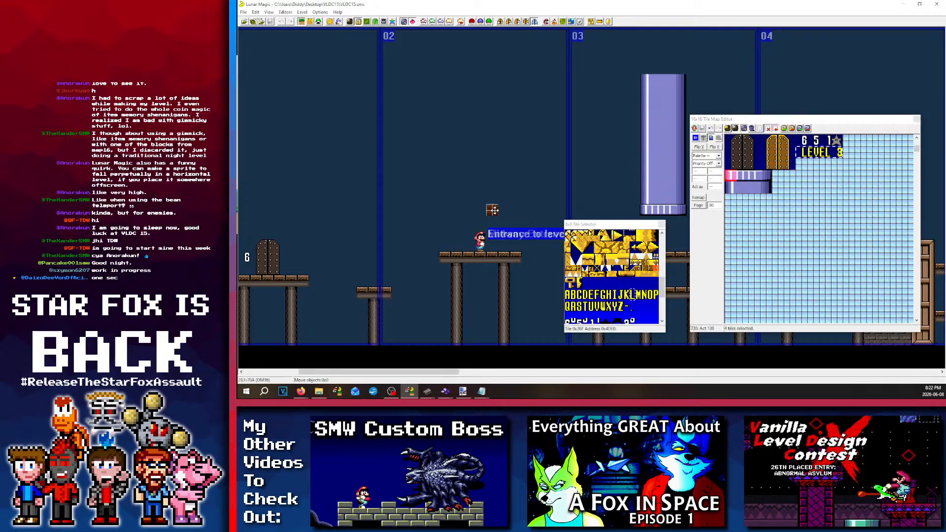
pyautogui.press('Delete')
pyautogui.rightClick(457, 210)
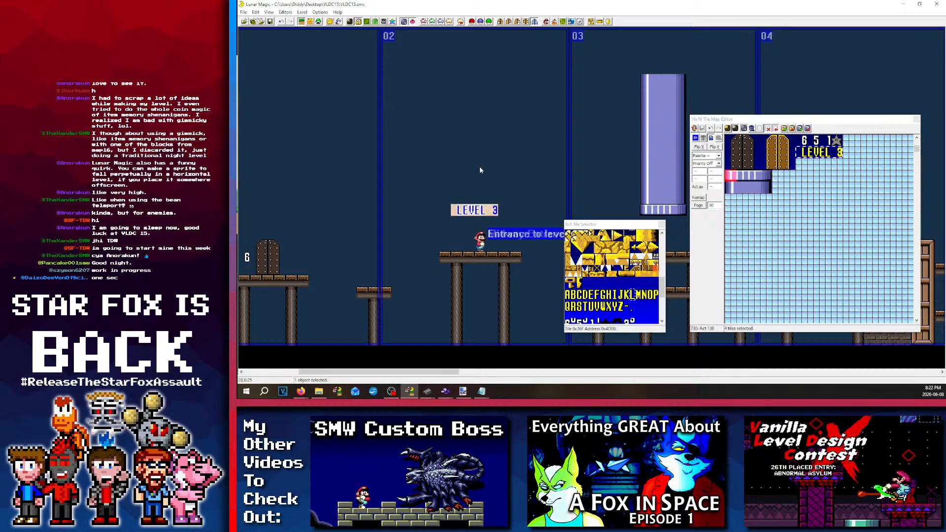
pyautogui.click(479, 167)
# Step: Try the LEVEL 3 sign one tile further right, and move it back to its original spot above Mario
pyautogui.moveTo(482, 212)
pyautogui.mouseDown()
pyautogui.moveTo(476, 223)
pyautogui.moveTo(487, 223)
pyautogui.moveTo(486, 213)
pyautogui.mouseUp()
pyautogui.click(479, 184)
pyautogui.scroll(-4, 479, 183)
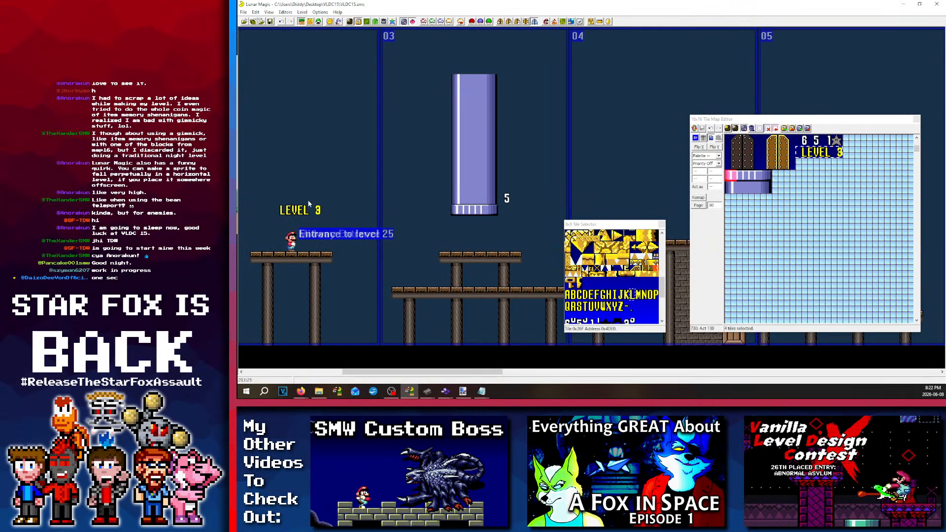
pyautogui.scroll(6, 332, 208)
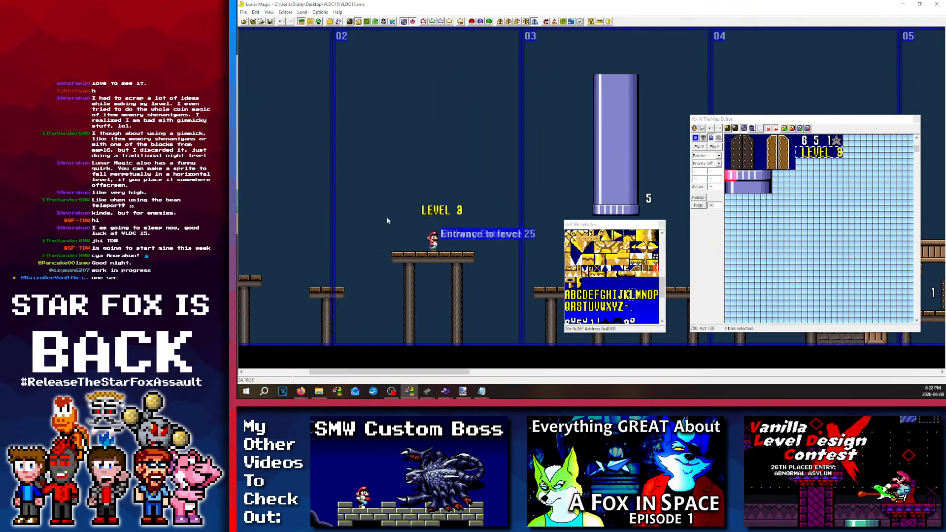
pyautogui.scroll(-4, 421, 220)
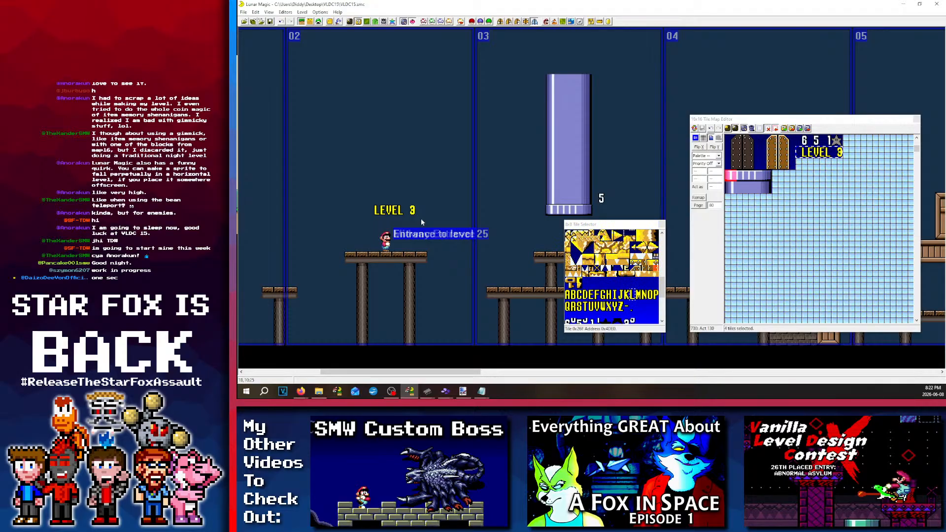
pyautogui.click(405, 212)
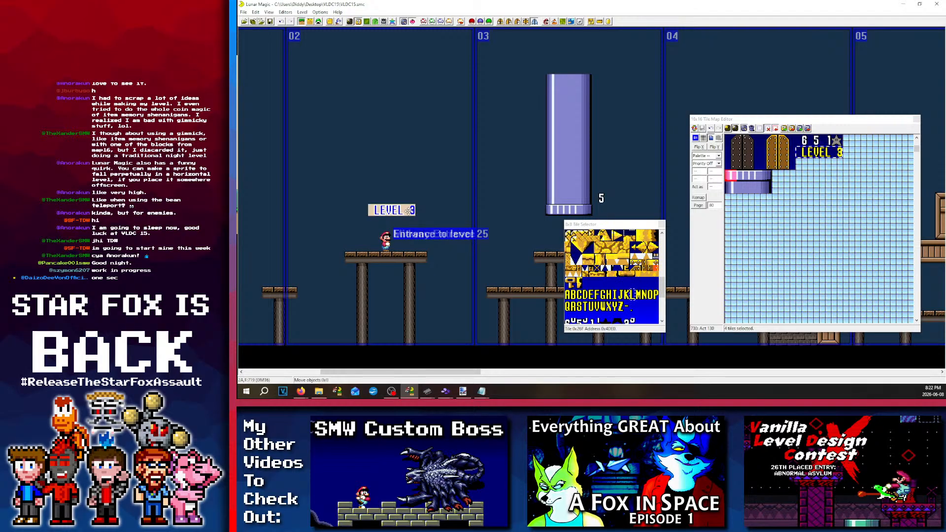
pyautogui.moveTo(406, 214); pyautogui.dragTo(382, 210)
pyautogui.click(406, 173)
pyautogui.scroll(-1, 344, 190)
pyautogui.scroll(1, 258, 205)
pyautogui.click(380, 178)
pyautogui.scroll(-1, 359, 194)
pyautogui.scroll(1, 264, 213)
pyautogui.click(279, 211)
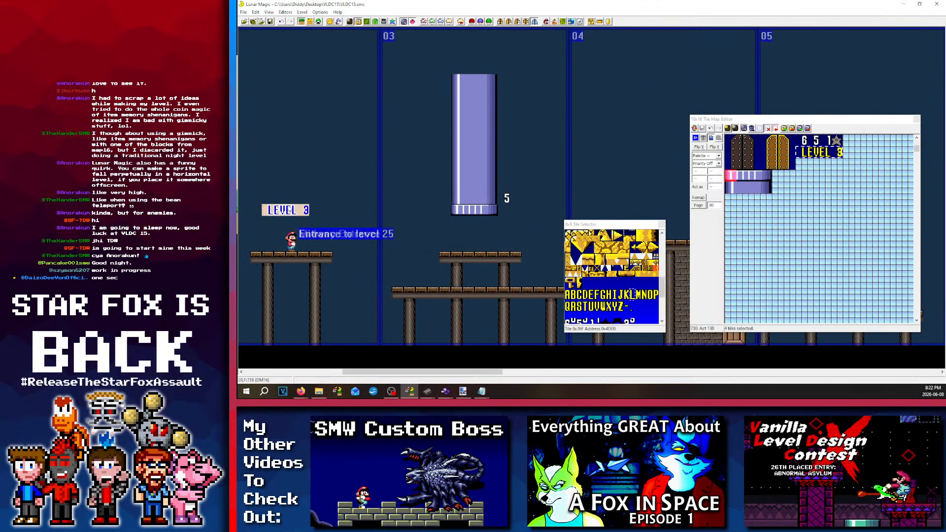
pyautogui.moveTo(295, 149)
pyautogui.mouseDown(button='right')
pyautogui.moveTo(323, 139)
pyautogui.moveTo(444, 152)
pyautogui.moveTo(592, 213)
pyautogui.moveTo(474, 244)
pyautogui.moveTo(303, 164)
pyautogui.mouseUp(button='right')
pyautogui.press('Delete')
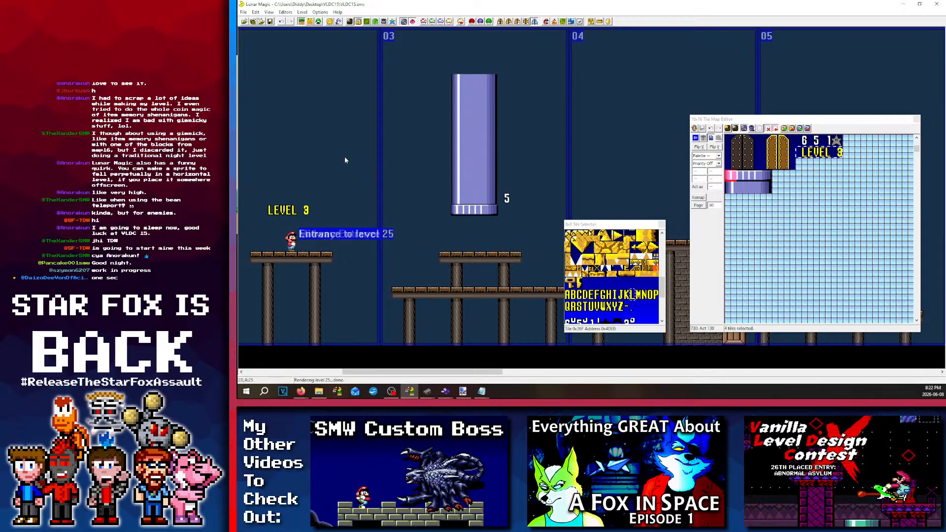
# Step: Save level 25 to the ROM and look over the level through screen 08
pyautogui.scroll(3, 345, 156)
pyautogui.scroll(-1, 350, 137)
pyautogui.click(270, 21)
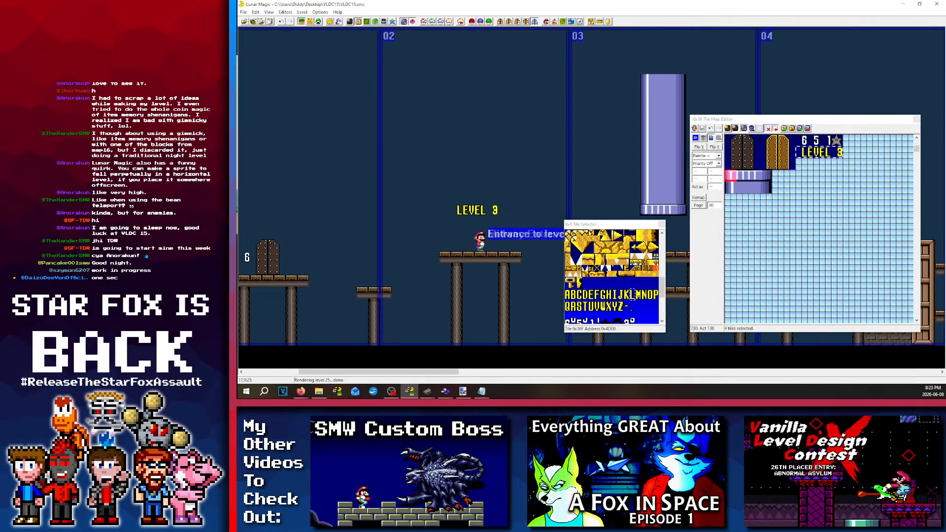
pyautogui.click(617, 232)
pyautogui.scroll(-2, 549, 191)
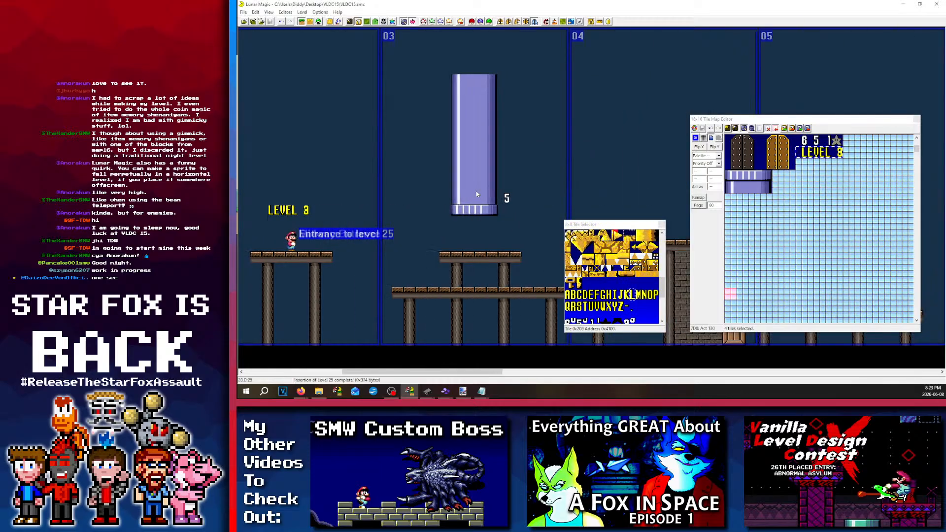
pyautogui.scroll(-4, 532, 191)
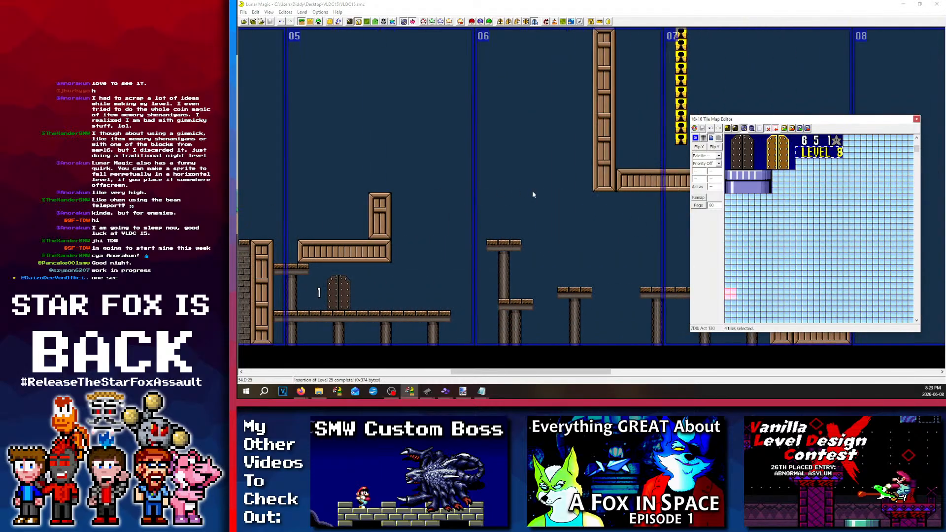
pyautogui.scroll(3, 541, 204)
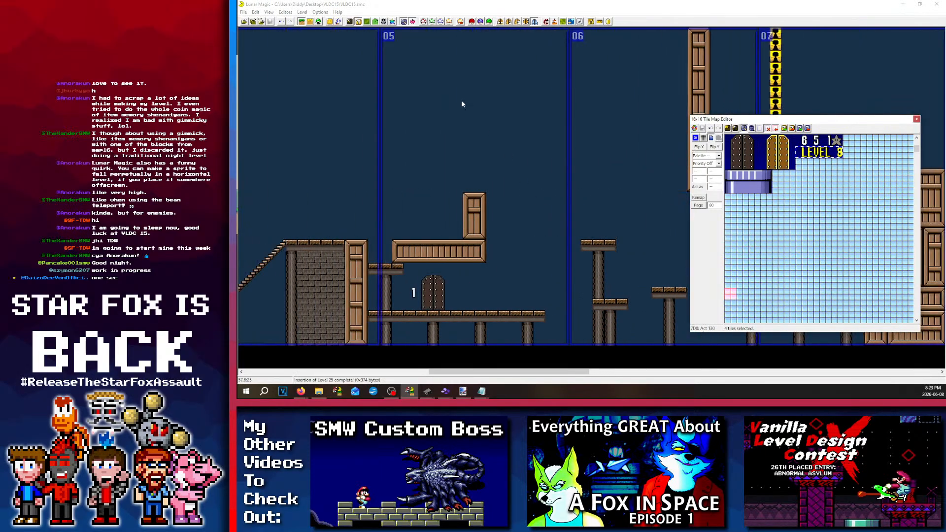
# Step: Open the Overworld Editor's message box text and select the advice message starting "You can hold an extra item"
pyautogui.click(386, 24)
pyautogui.click(473, 22)
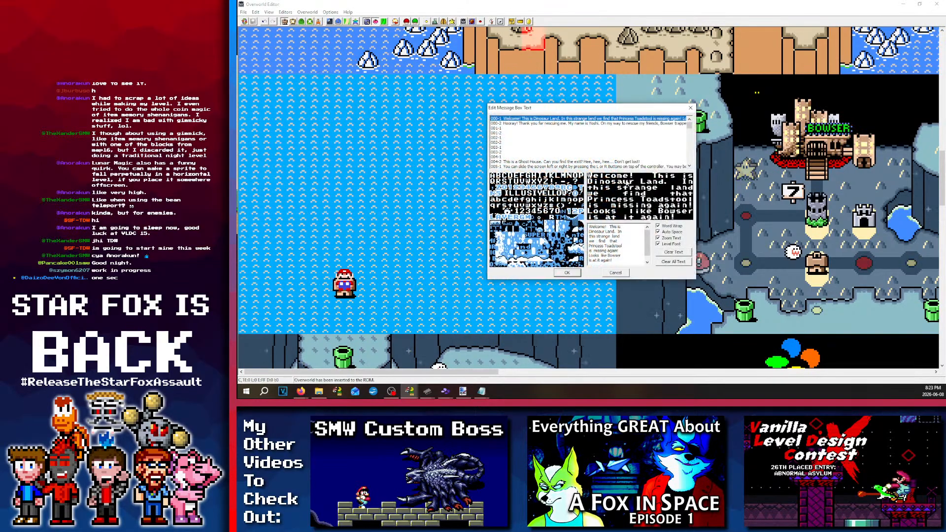
pyautogui.scroll(-9, 510, 140)
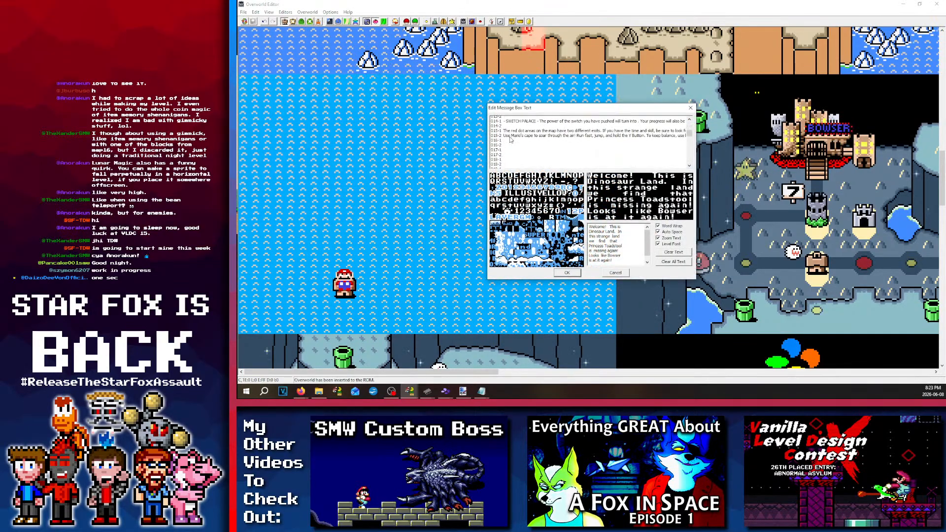
pyautogui.scroll(-15, 510, 139)
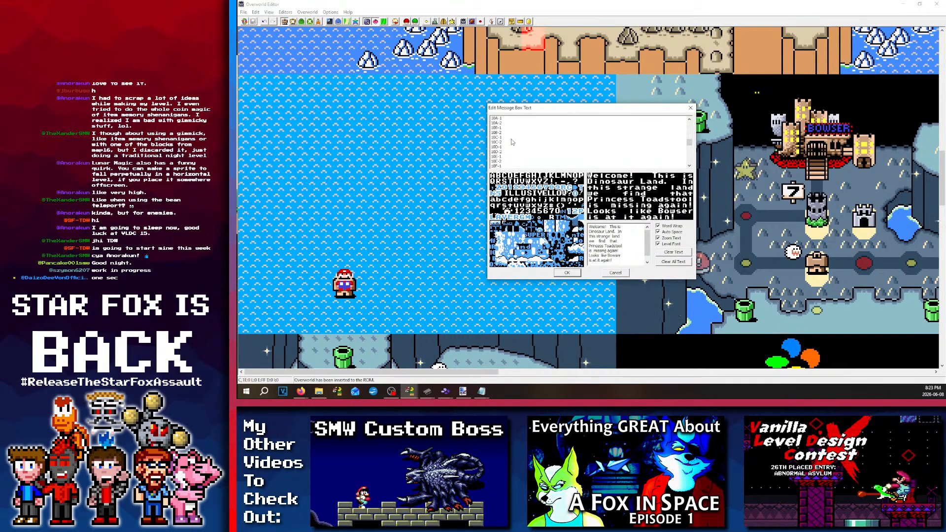
pyautogui.scroll(6, 510, 142)
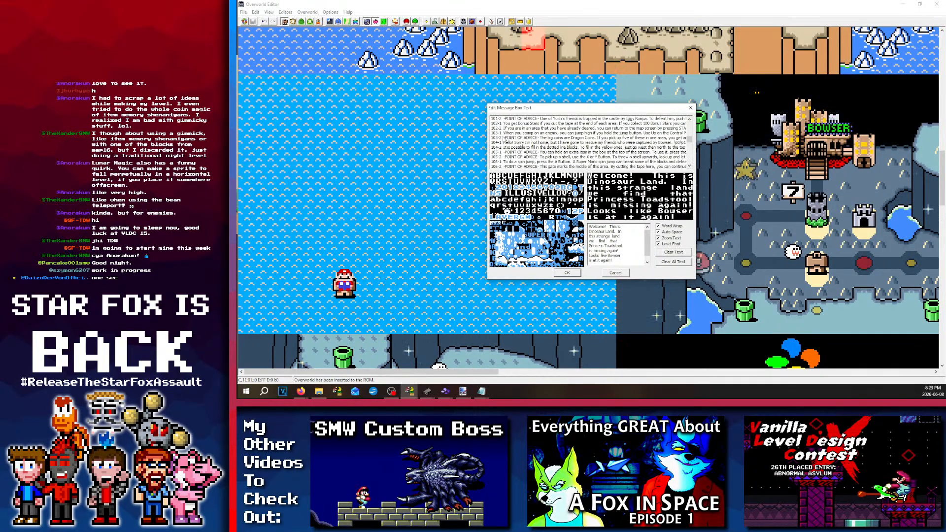
pyautogui.click(510, 152)
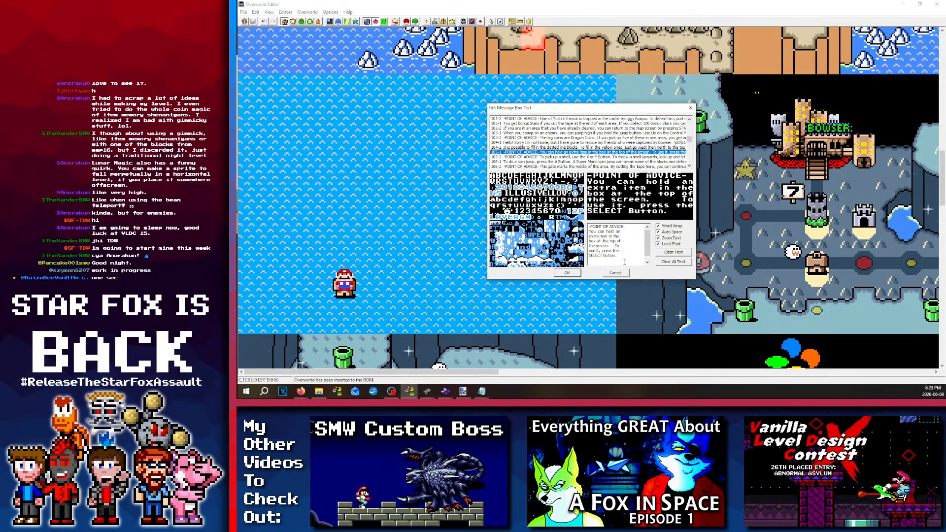
# Step: Replace the message body below the POINT OF ADVICE heading with "In the central hub" and turn off Auto Space
pyautogui.moveTo(624, 262); pyautogui.dragTo(589, 229)
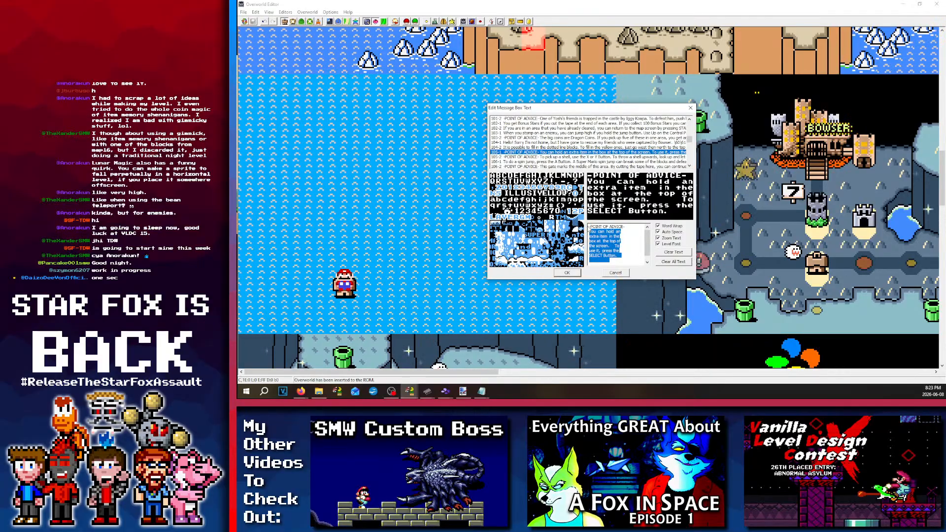
pyautogui.write('In')
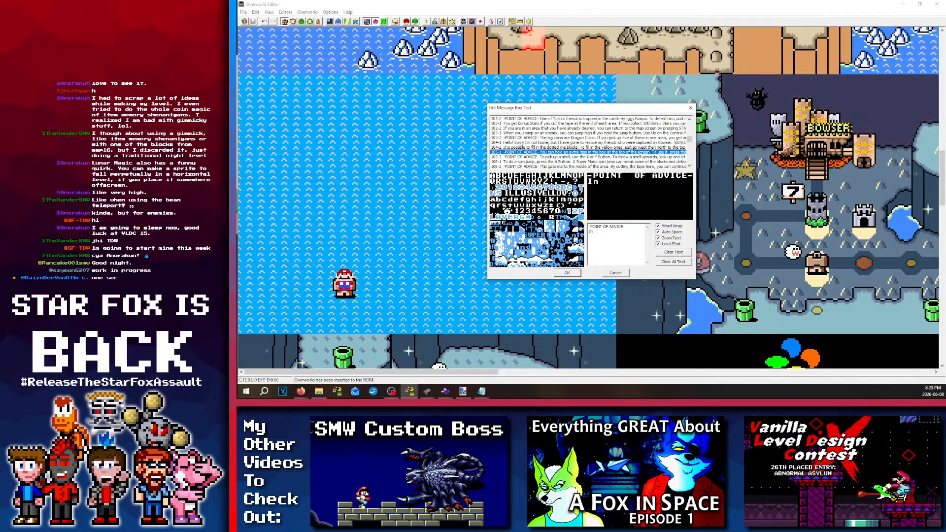
pyautogui.write(' the')
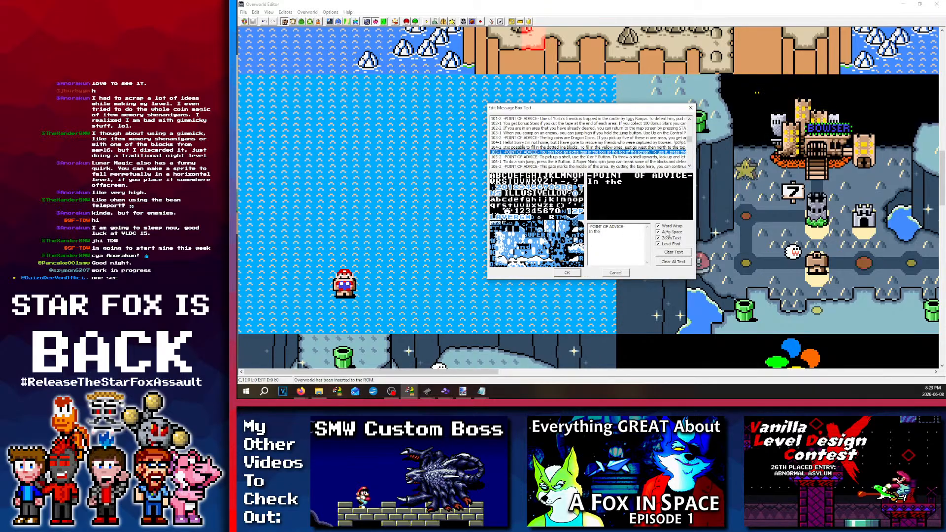
pyautogui.click(664, 232)
pyautogui.write('central hub')
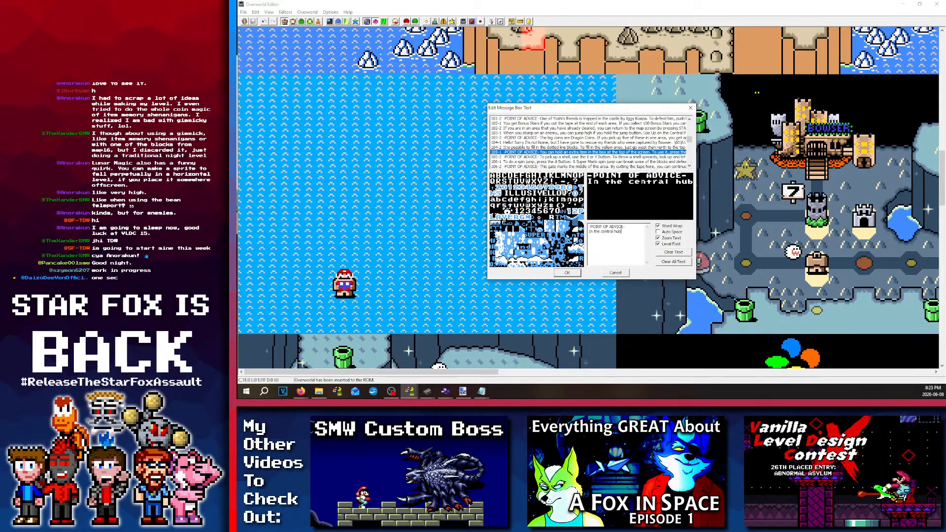
# Step: Erase the body line and reword it as "You will enter an area where"
pyautogui.press('BackSpace')
pyautogui.press('BackSpace')
pyautogui.press('BackSpace')
pyautogui.press('BackSpace')
pyautogui.press('BackSpace')
pyautogui.press('BackSpace')
pyautogui.press('BackSpace')
pyautogui.press('BackSpace')
pyautogui.press('BackSpace')
pyautogui.press('BackSpace')
pyautogui.press('BackSpace')
pyautogui.press('BackSpace')
pyautogui.press('BackSpace')
pyautogui.press('BackSpace')
pyautogui.press('BackSpace')
pyautogui.press('BackSpace')
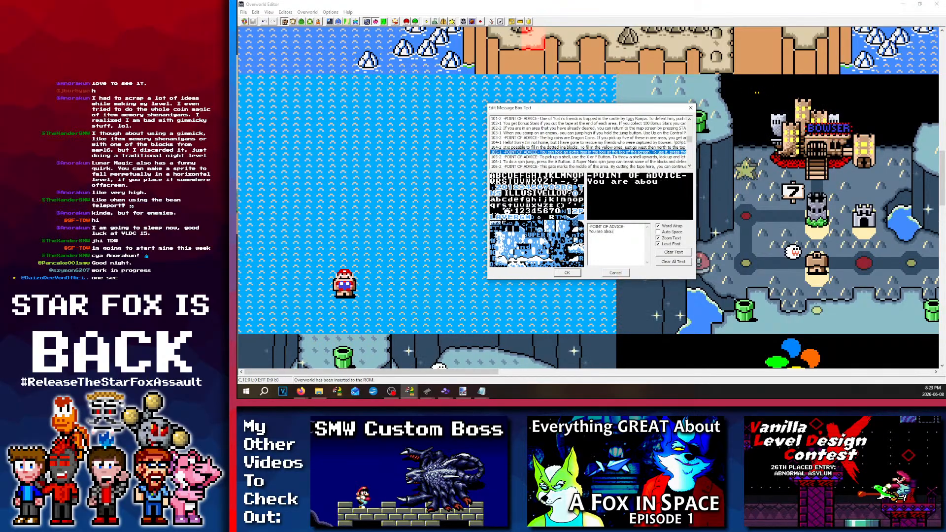
pyautogui.press('BackSpace')
pyautogui.press('BackSpace')
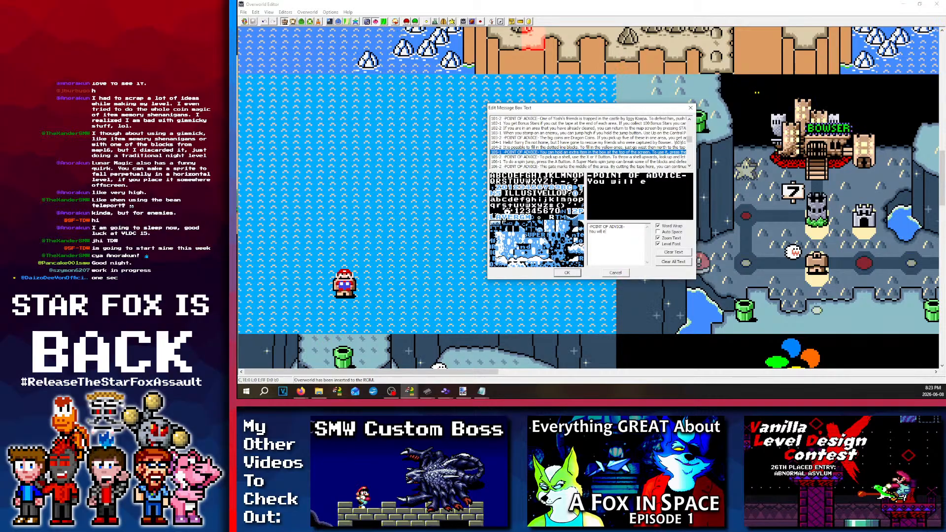
pyautogui.write('nter an area')
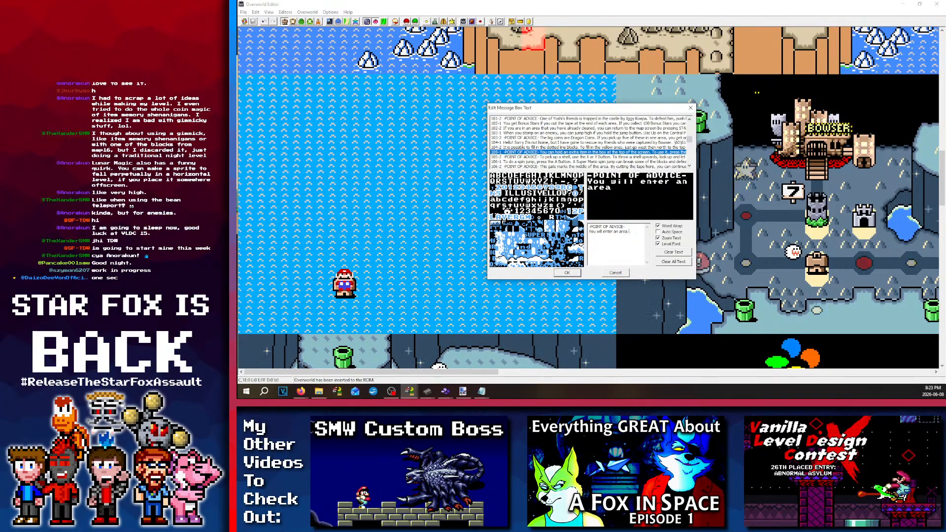
pyautogui.write('where')
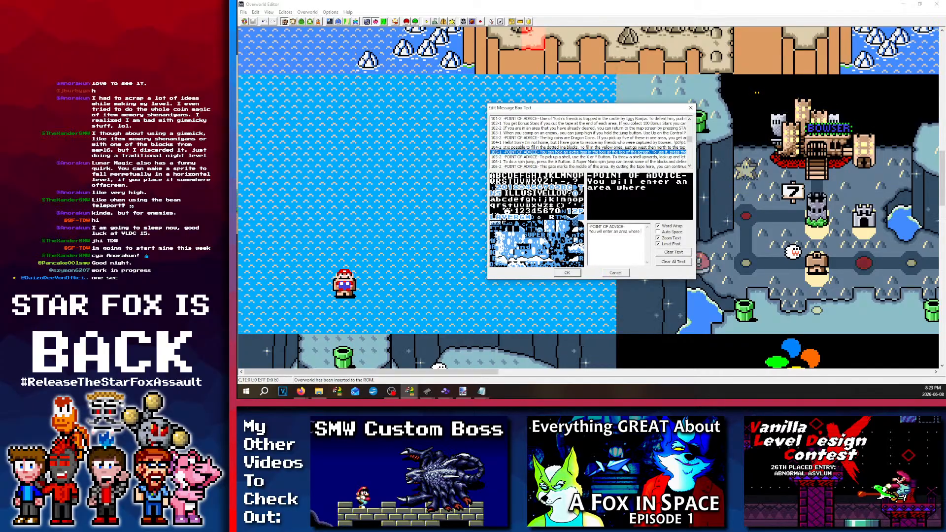
# Step: Rewrite the end of the line so it reads "You will enter a tectonic shaft that moves between floors"
pyautogui.press('BackSpace')
pyautogui.press('BackSpace')
pyautogui.press('BackSpace')
pyautogui.press('BackSpace')
pyautogui.press('BackSpace')
pyautogui.press('BackSpace')
pyautogui.press('BackSpace')
pyautogui.press('BackSpace')
pyautogui.press('BackSpace')
pyautogui.press('BackSpace')
pyautogui.press('BackSpace')
pyautogui.press('BackSpace')
pyautogui.press('BackSpace')
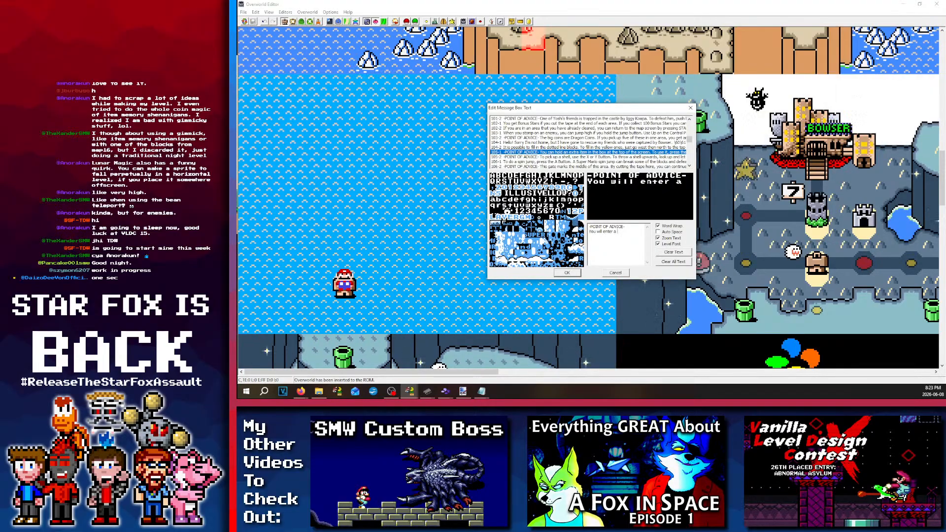
pyautogui.write('tectonic shaft')
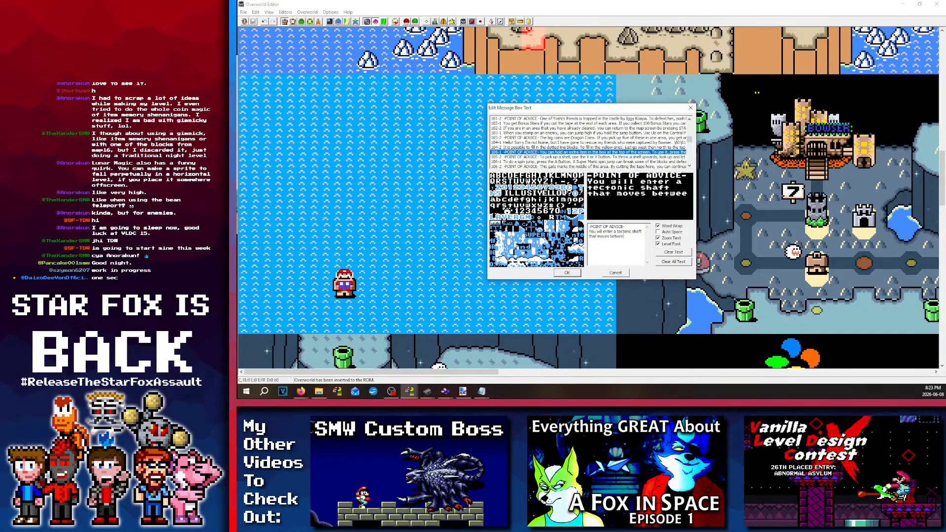
# Step: End that sentence with a period and add "To move the shaft up and down, go to any of the numbered doors"
pyautogui.write('. To')
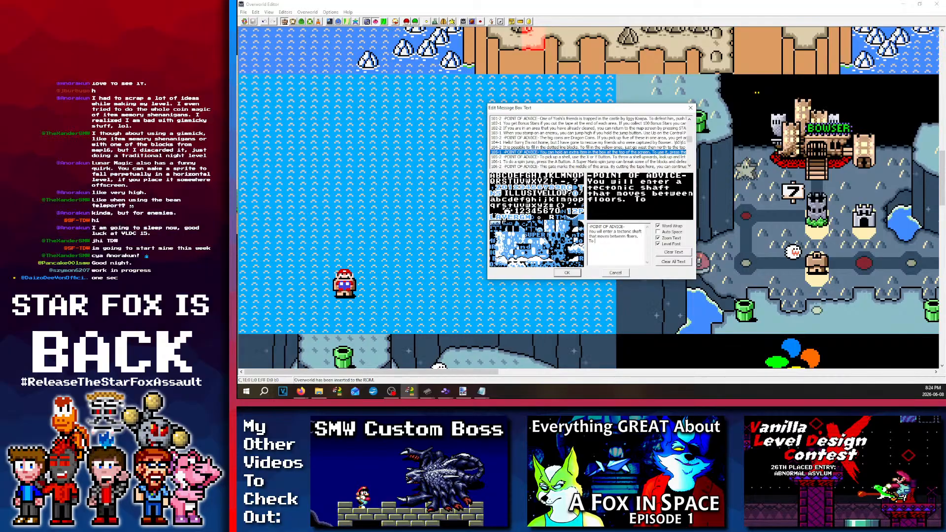
pyautogui.write('move ')
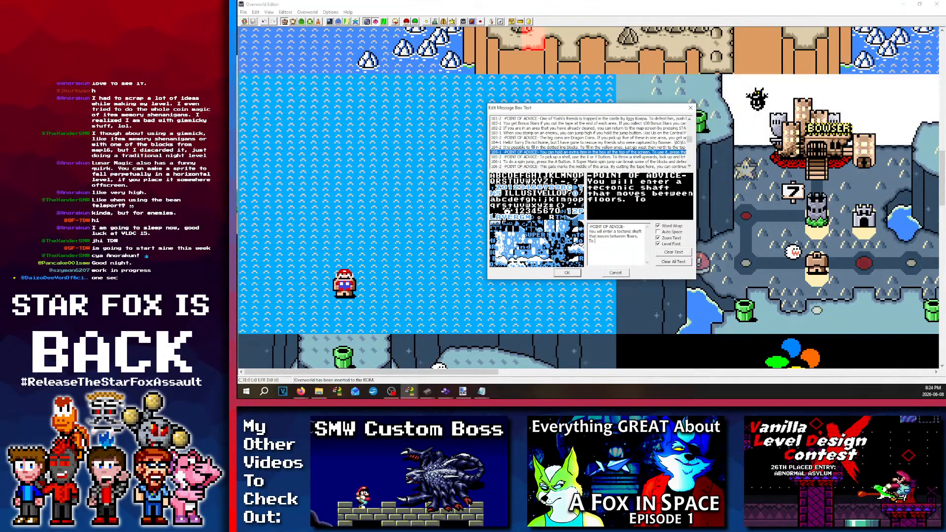
pyautogui.write('the shaft!')
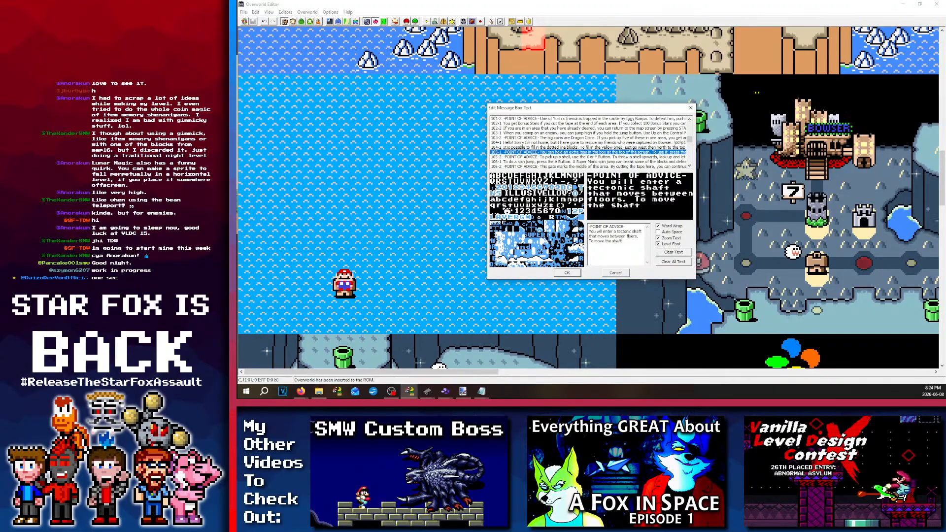
pyautogui.press('BackSpace')
pyautogui.write('up and down, go!')
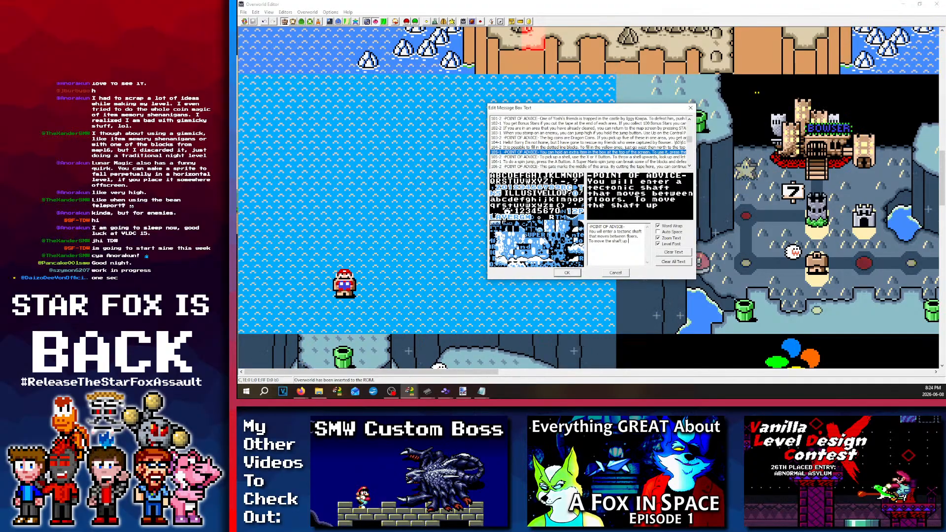
pyautogui.press('BackSpace')
pyautogui.write('to')
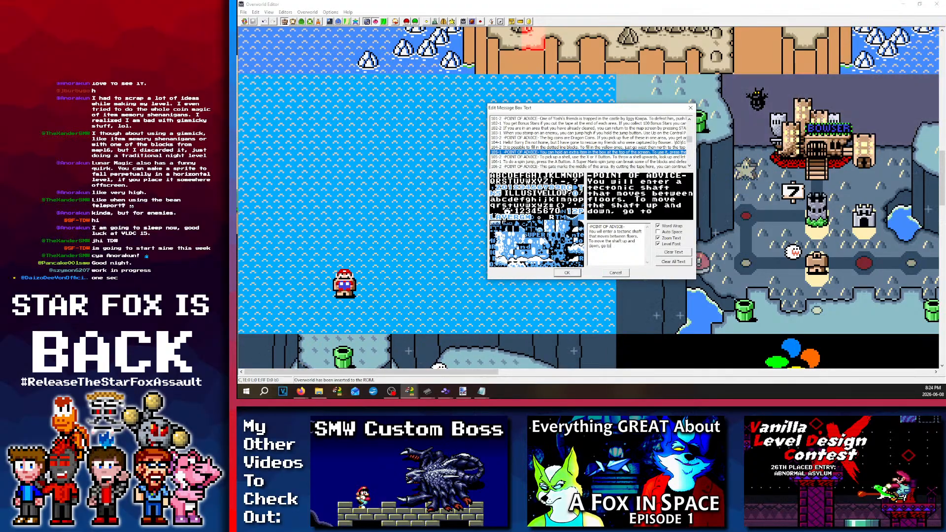
pyautogui.write(' any of the numbered doors')
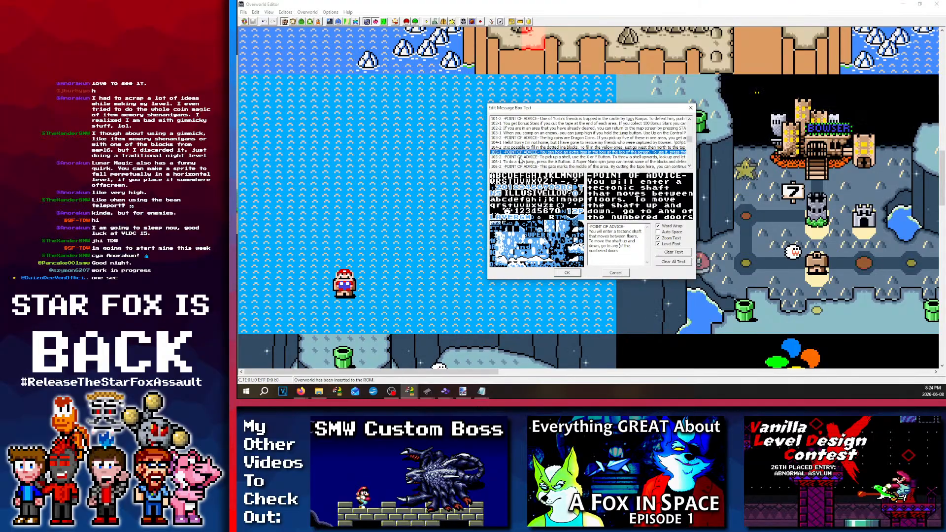
# Step: Recheck the edited advice message, accept the message text changes and save the overworld to the ROM
pyautogui.click(520, 158)
pyautogui.click(523, 153)
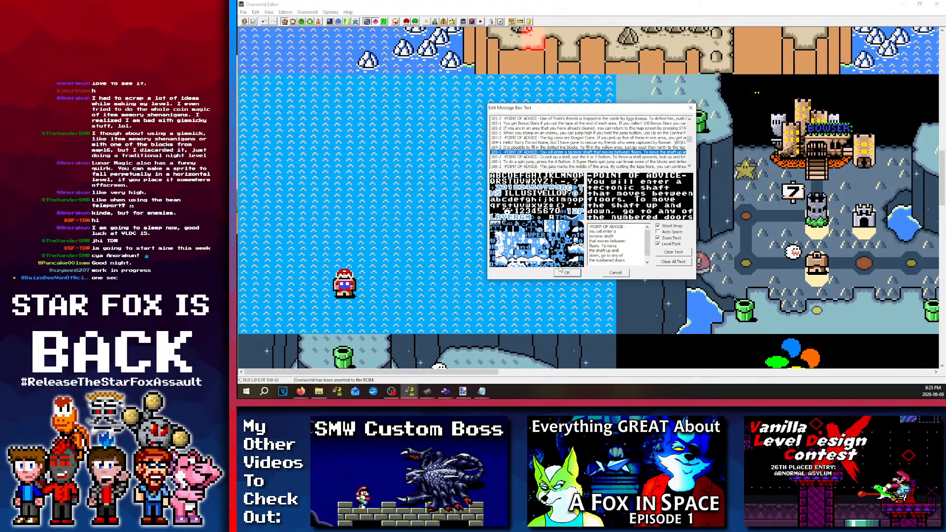
pyautogui.press('Return')
pyautogui.click(253, 21)
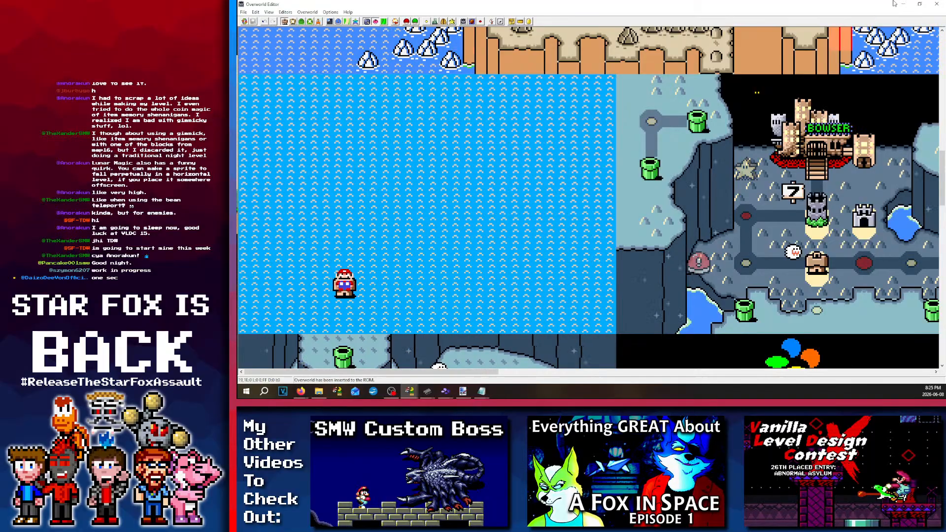
# Step: Return from the overworld to the level editor and browse through the levels until level 105 is open
pyautogui.click(936, 4)
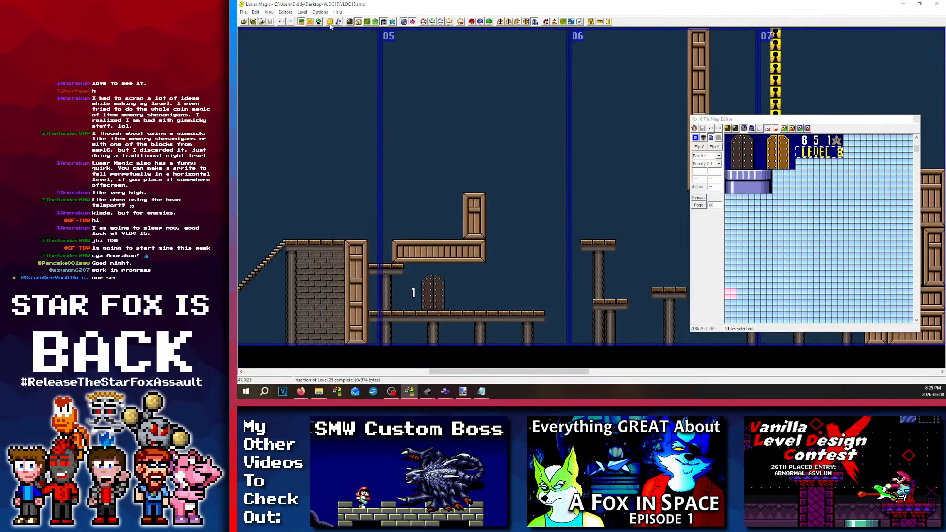
pyautogui.hotkey('alt', 'Left')
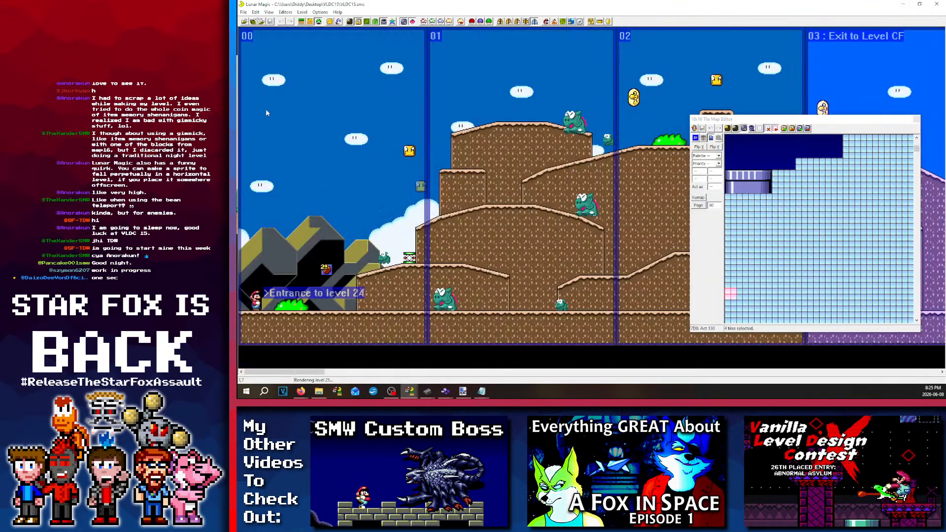
pyautogui.press('pagedown')
pyautogui.press('pagedown')
pyautogui.press('pagedown')
pyautogui.press('pageup')
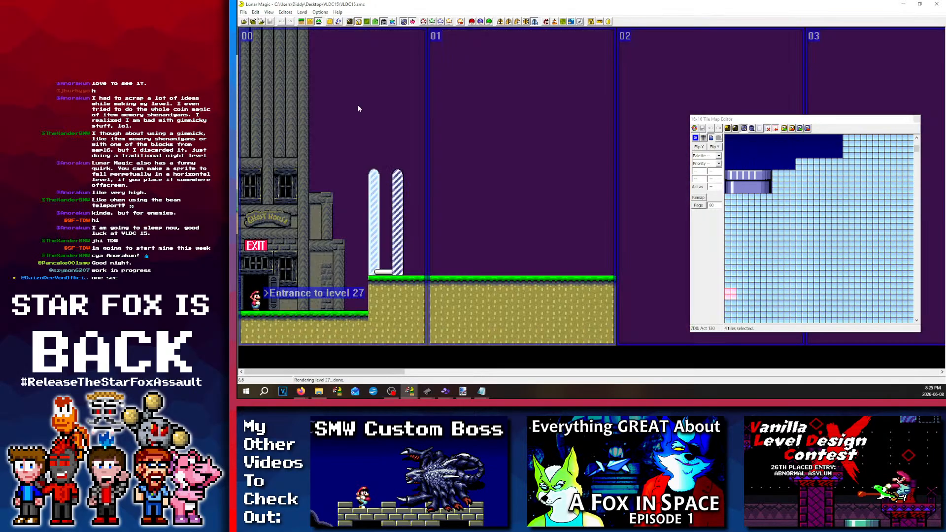
pyautogui.hotkey('alt', 'Left')
pyautogui.press('pageup')
pyautogui.press('pageup')
pyautogui.press('pagedown')
pyautogui.press('pagedown')
pyautogui.press('pagedown')
pyautogui.press('pagedown')
pyautogui.press('pagedown')
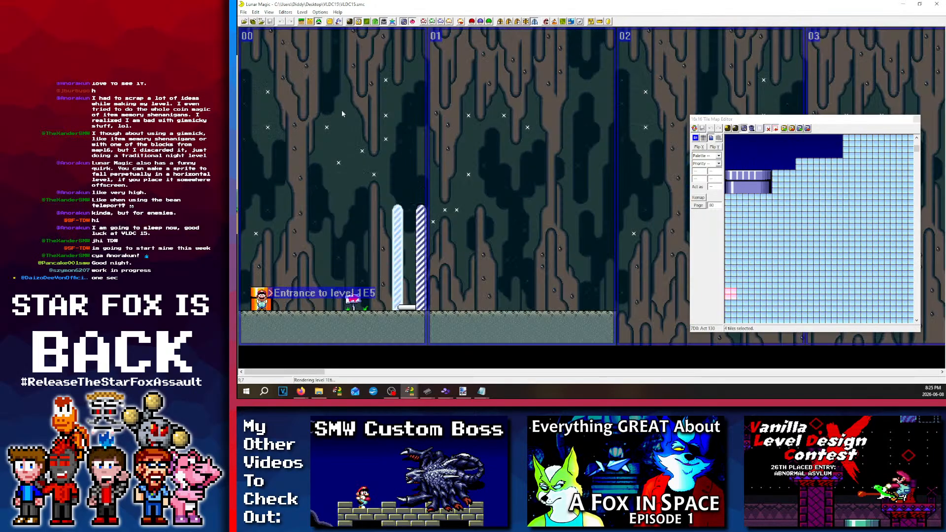
pyautogui.press('pageup')
pyautogui.press('pageup')
pyautogui.press('pageup')
pyautogui.press('pageup')
pyautogui.press('pageup')
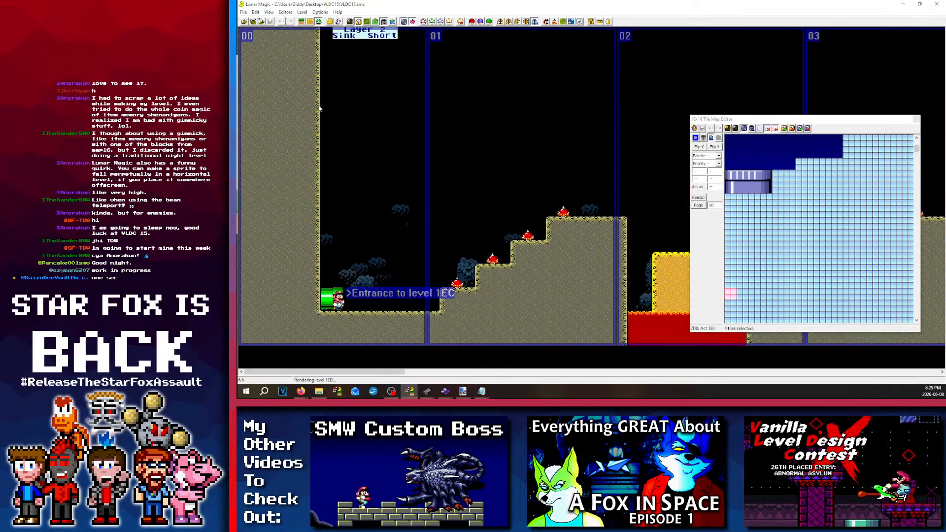
pyautogui.press('pageup')
pyautogui.press('pageup')
pyautogui.press('pageup')
pyautogui.press('pageup')
pyautogui.press('pageup')
pyautogui.press('pageup')
pyautogui.press('pageup')
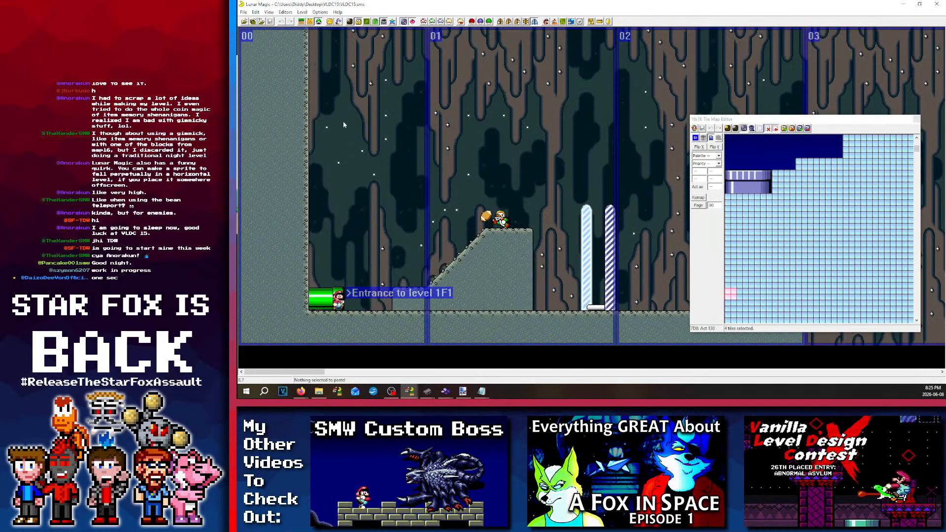
pyautogui.press('pageup')
pyautogui.press('pageup')
pyautogui.press('pageup')
pyautogui.press('pageup')
pyautogui.press('pageup')
pyautogui.press('pageup')
pyautogui.press('pageup')
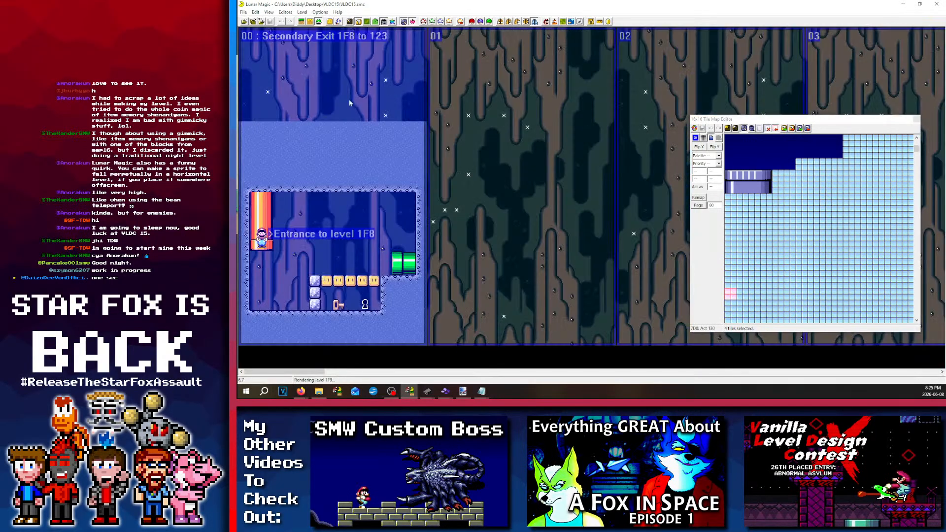
pyautogui.press('pageup')
pyautogui.press('pageup')
pyautogui.press('pageup')
pyautogui.press('pageup')
pyautogui.press('pageup')
pyautogui.press('pageup')
pyautogui.press('pageup')
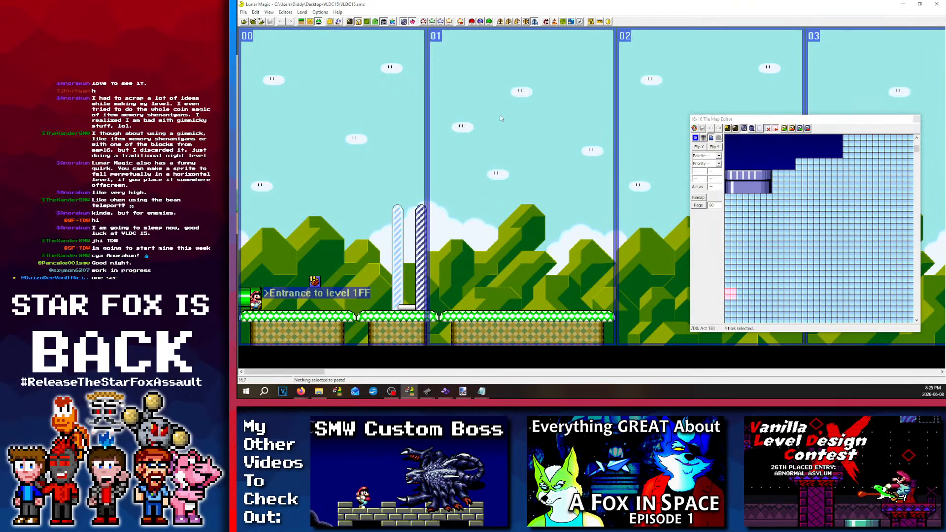
pyautogui.scroll(3, 492, 113)
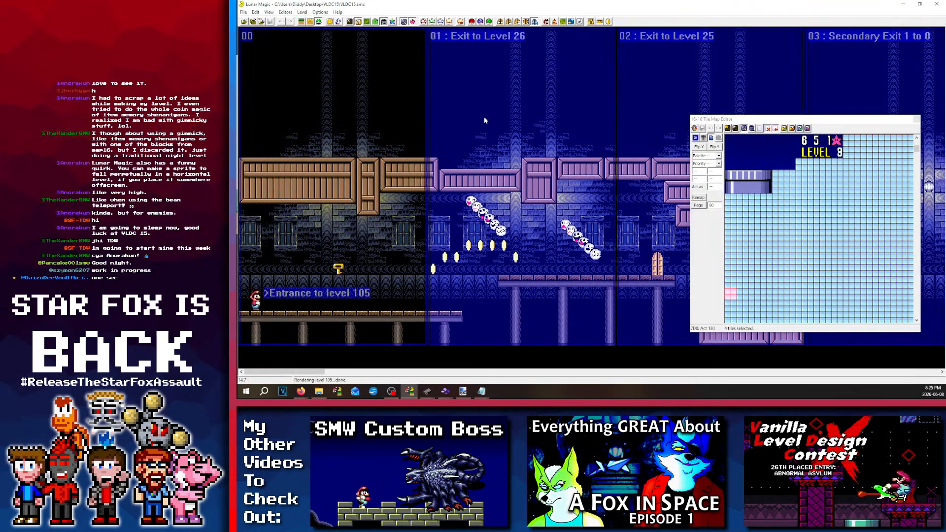
# Step: Delete the chain of Boos nearest the door and select the Info Box, message 1/2 sprite from the standard sprites
pyautogui.click(569, 230)
pyautogui.press('Delete')
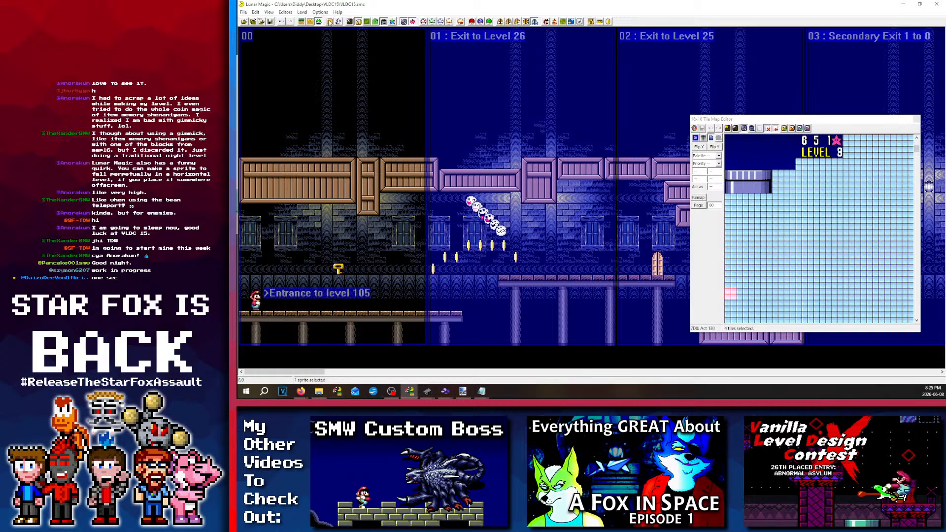
pyautogui.press('Insert')
pyautogui.click(711, 136)
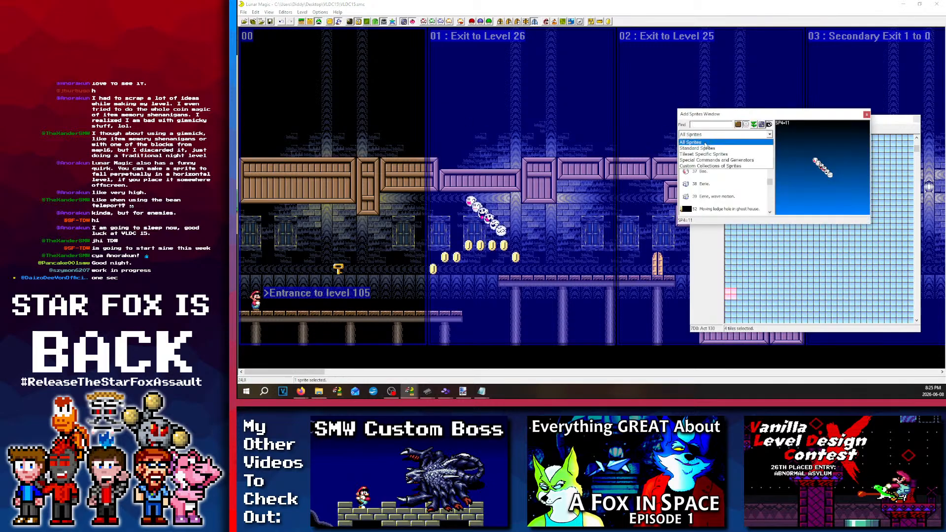
pyautogui.click(709, 146)
pyautogui.scroll(-6, 705, 187)
pyautogui.scroll(-8, 705, 189)
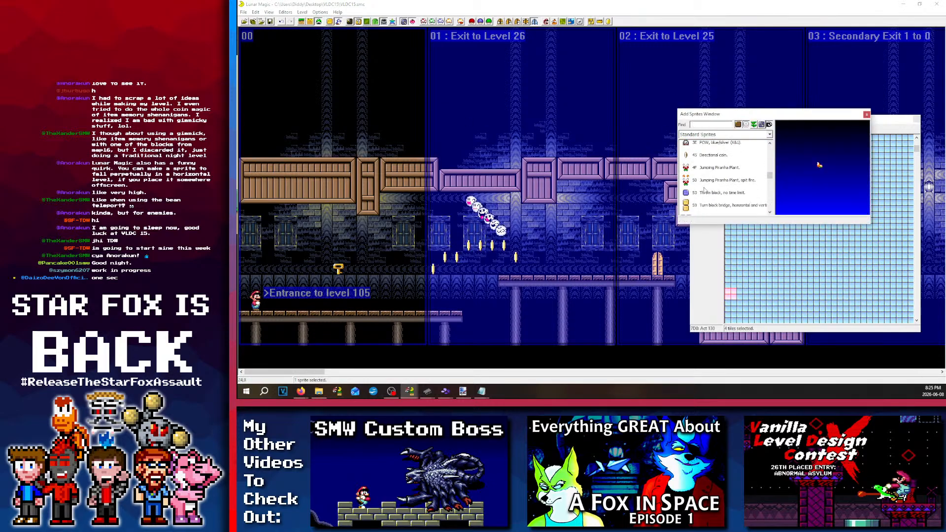
pyautogui.click(715, 124)
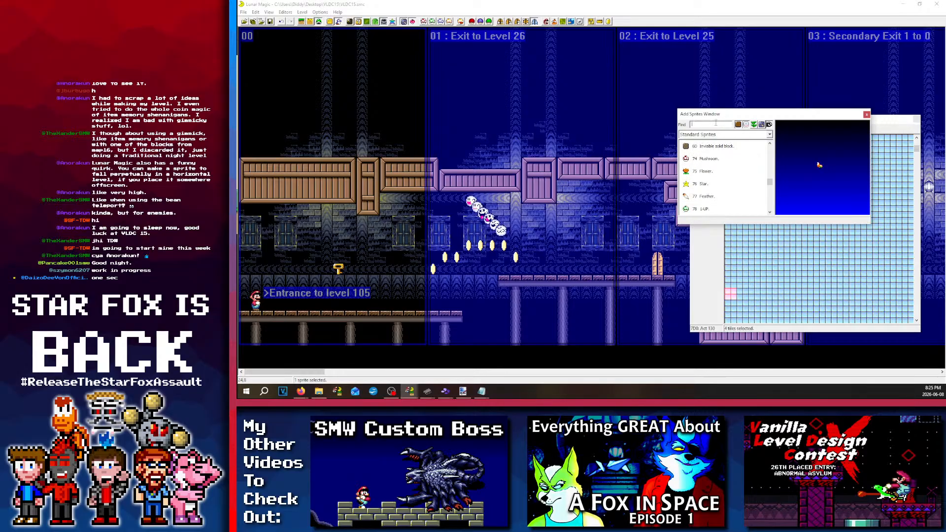
pyautogui.write('info')
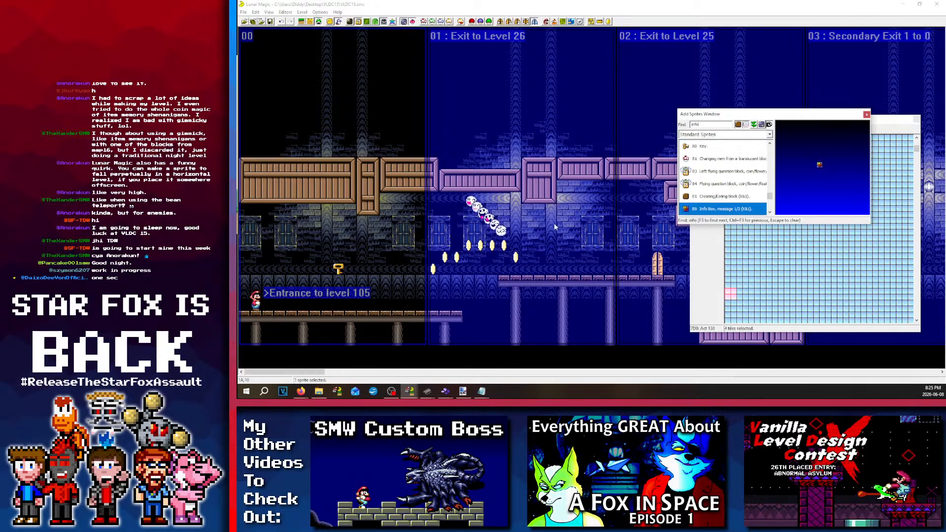
# Step: Place the info box above the platform, just before the door on screen 02, and save level 105
pyautogui.rightClick(634, 235)
pyautogui.moveTo(635, 235)
pyautogui.mouseDown()
pyautogui.moveTo(635, 200)
pyautogui.moveTo(625, 247)
pyautogui.mouseUp()
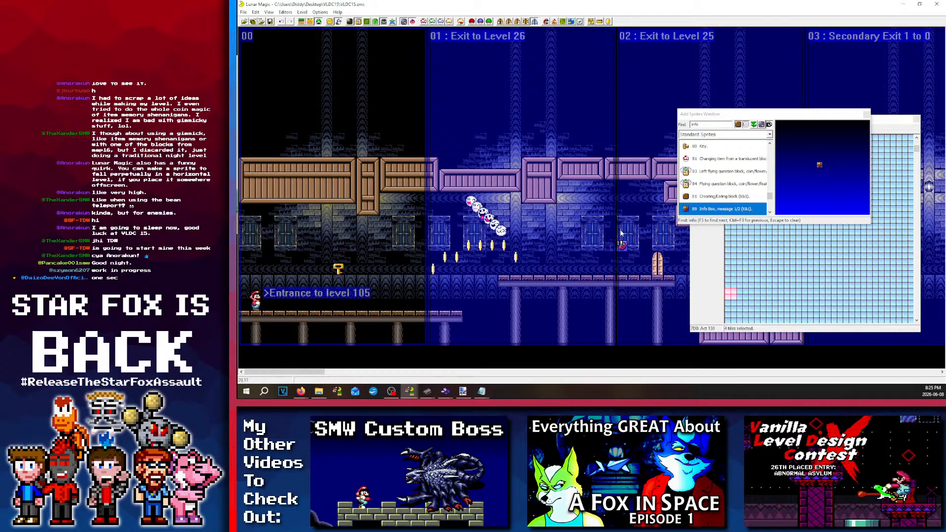
pyautogui.hscroll(2, 412, 193)
pyautogui.hotkey('ctrl', 's')
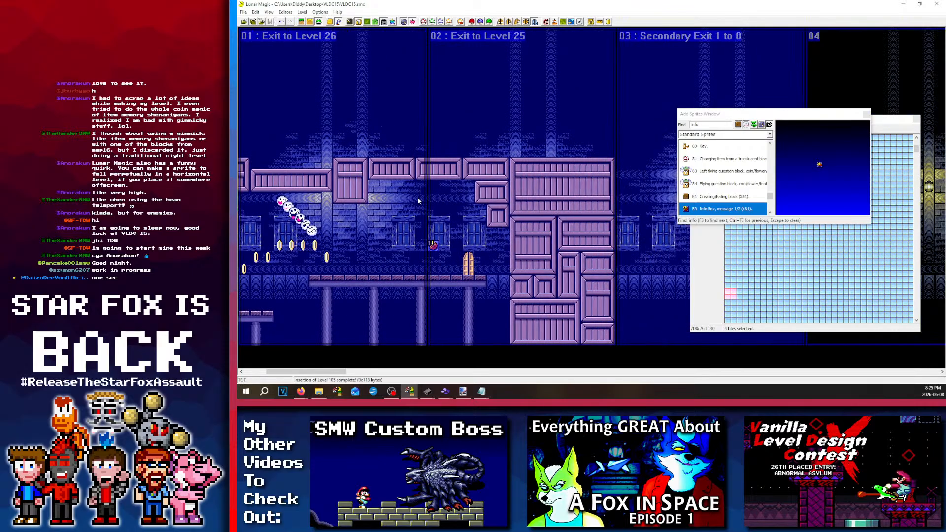
pyautogui.hscroll(-2, 411, 192)
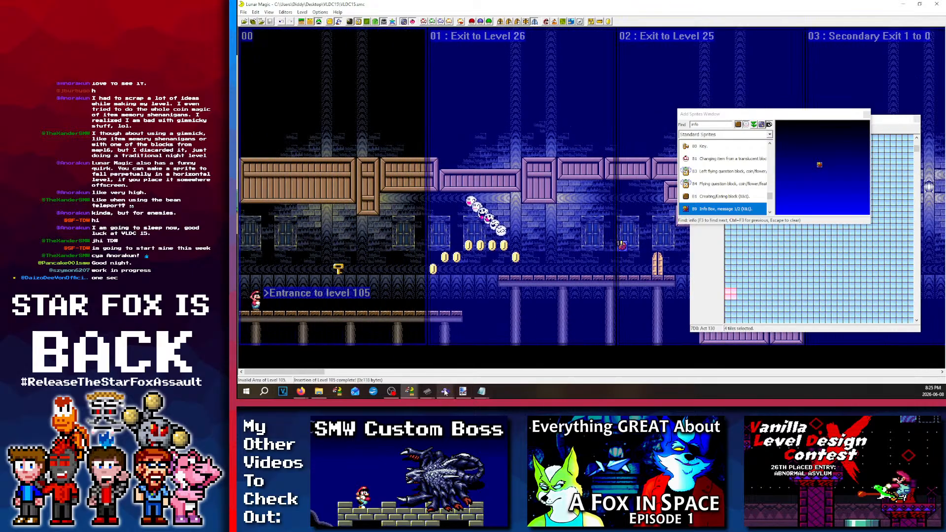
# Step: Switch to Snes9x, close the extra game window, reload the VLDC15 ROM and restore its first save state
pyautogui.moveTo(445, 391)
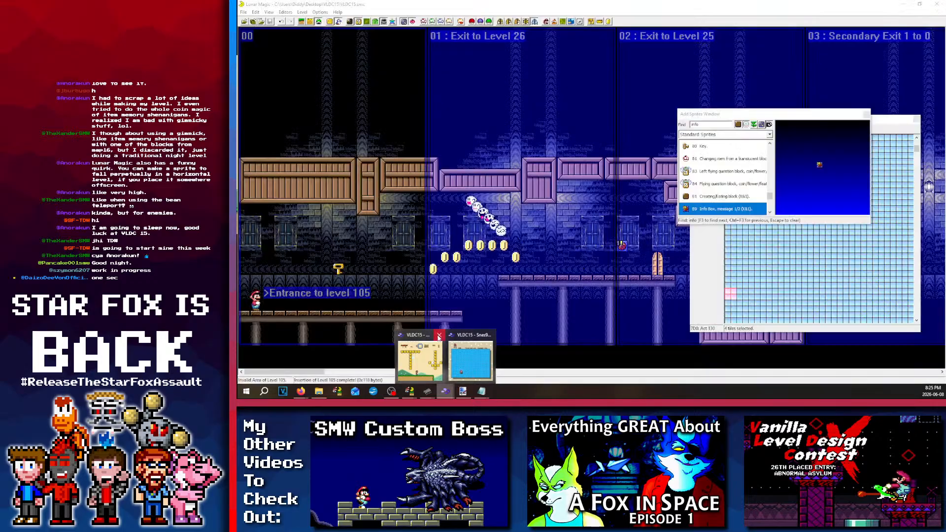
pyautogui.click(438, 338)
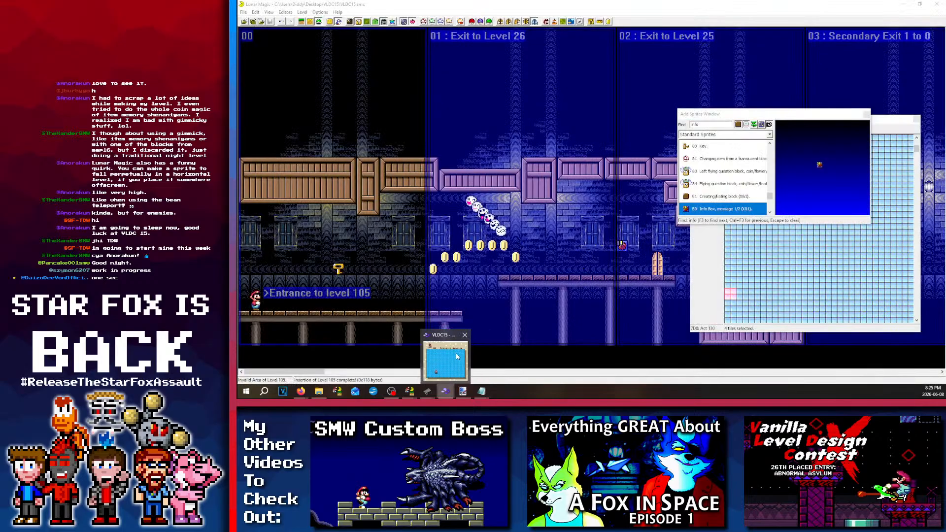
pyautogui.click(445, 358)
pyautogui.click(507, 98)
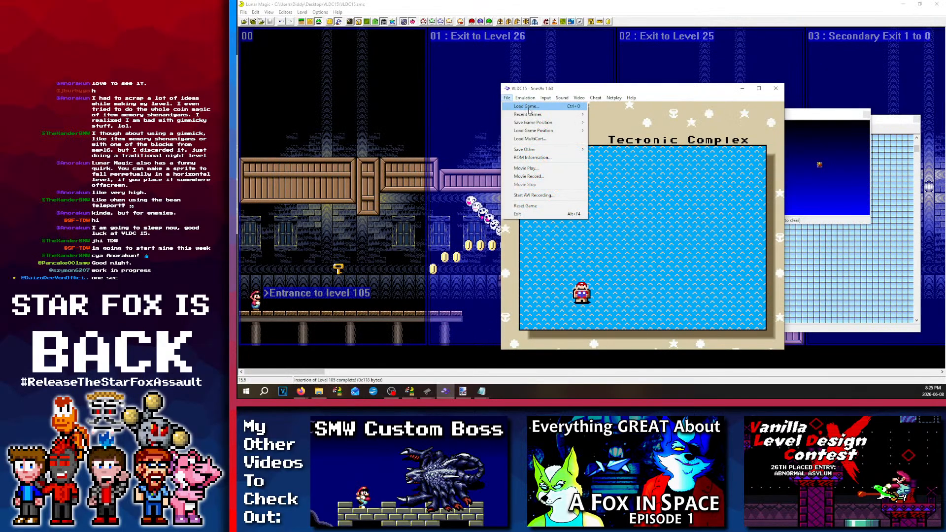
pyautogui.moveTo(528, 115)
pyautogui.click(608, 114)
pyautogui.press('F1')
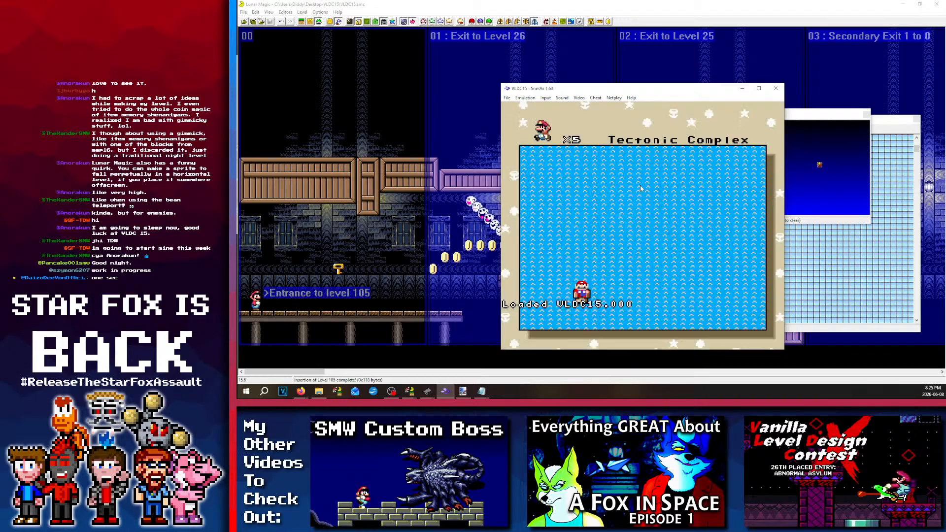
# Step: Playtest Tectonic Complex up to the new info box, hit it to read the advice message and dismiss it
pyautogui.press('Tab')
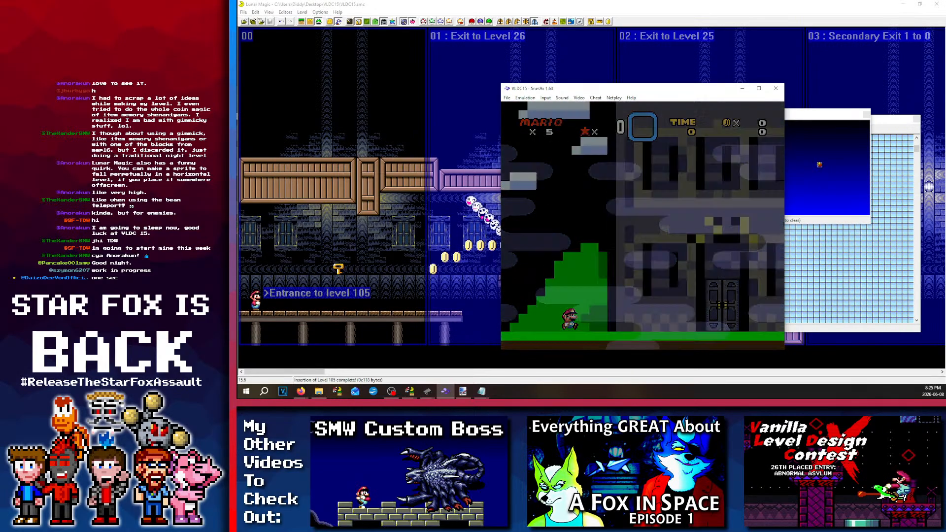
pyautogui.press('Right')
pyautogui.press('Right')
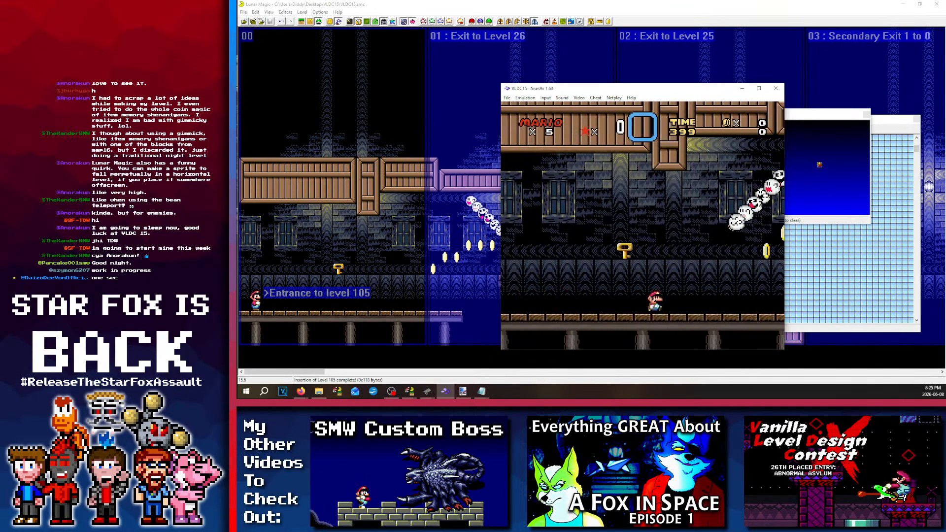
pyautogui.press('c')
pyautogui.press('Right')
pyautogui.press('c')
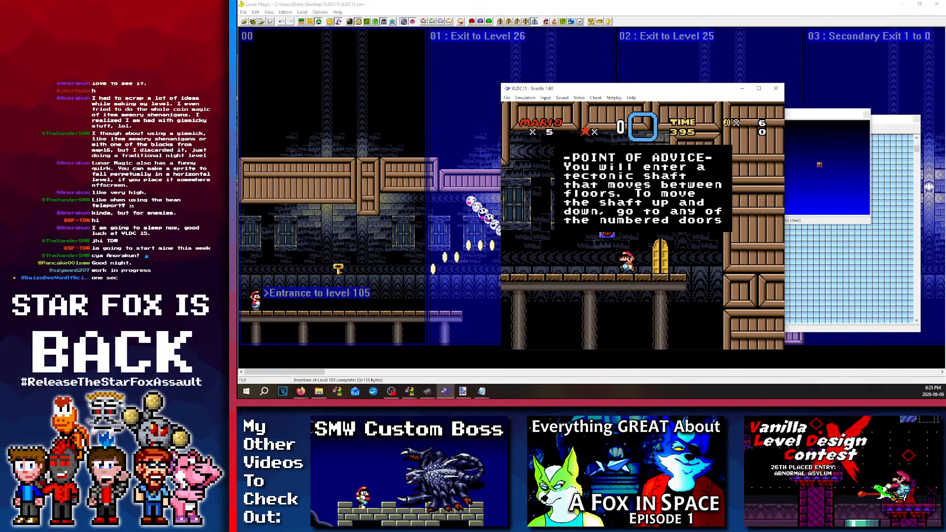
pyautogui.press('c')
# Step: Enter the door in the playtest and jump around the platform to inspect the LEVEL 3 sign
pyautogui.press('Right')
pyautogui.press('Up')
pyautogui.press('Tab')
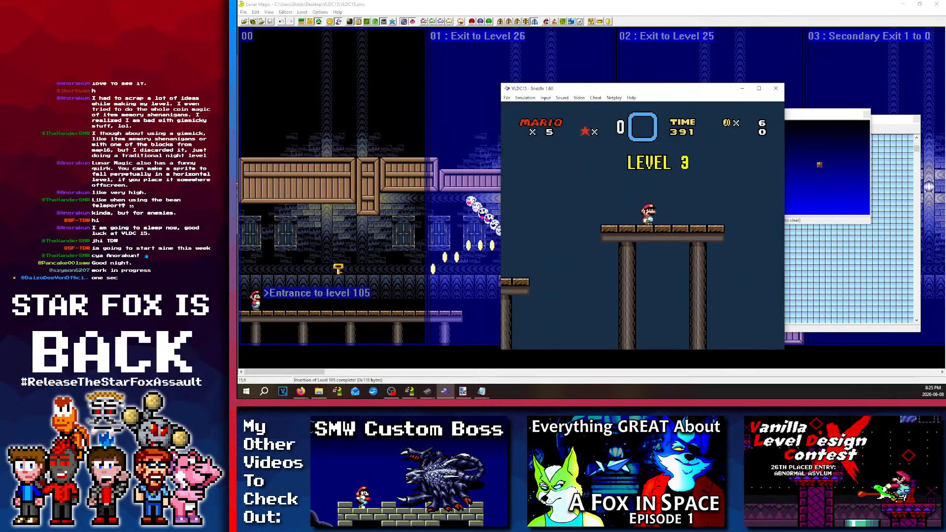
pyautogui.press('Right')
pyautogui.press('c')
pyautogui.press('Left')
pyautogui.press('c')
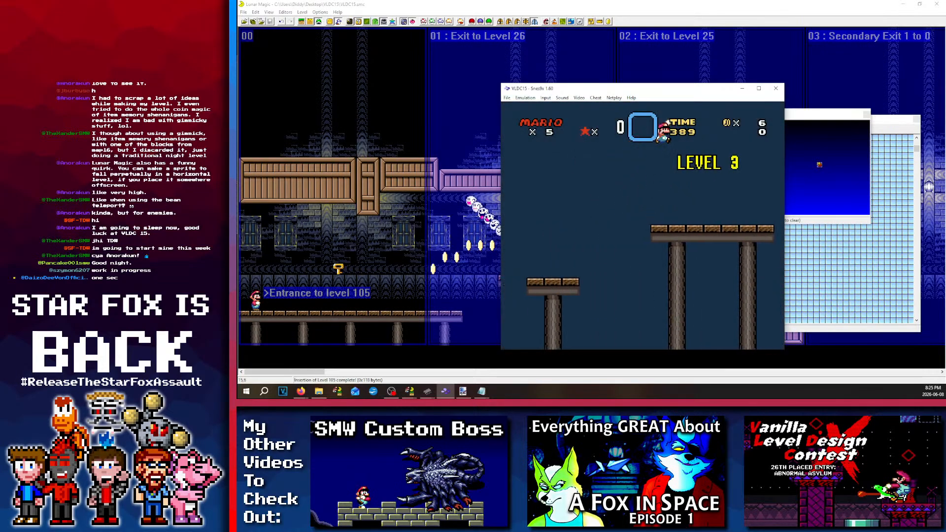
pyautogui.press('Right')
pyautogui.press('Left')
pyautogui.press('c')
pyautogui.press('Right')
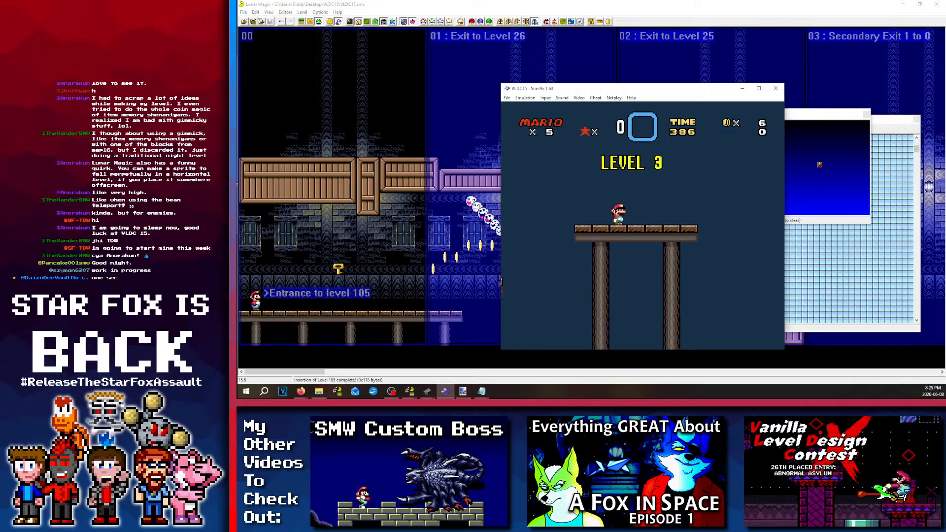
# Step: Switch back to Lunar Magic, close the sprite list and reopen level 25
pyautogui.click(497, 109)
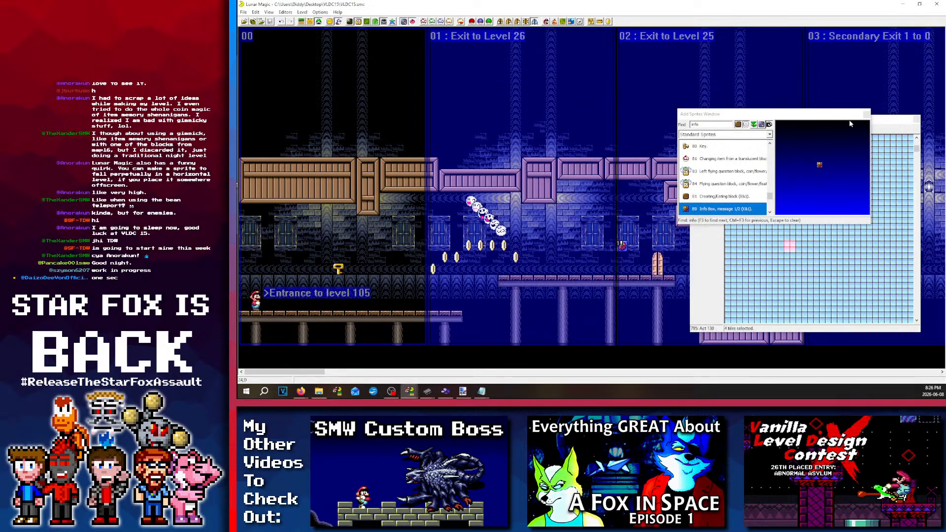
pyautogui.click(866, 114)
pyautogui.click(290, 41)
pyautogui.hotkey('alt', 'Left')
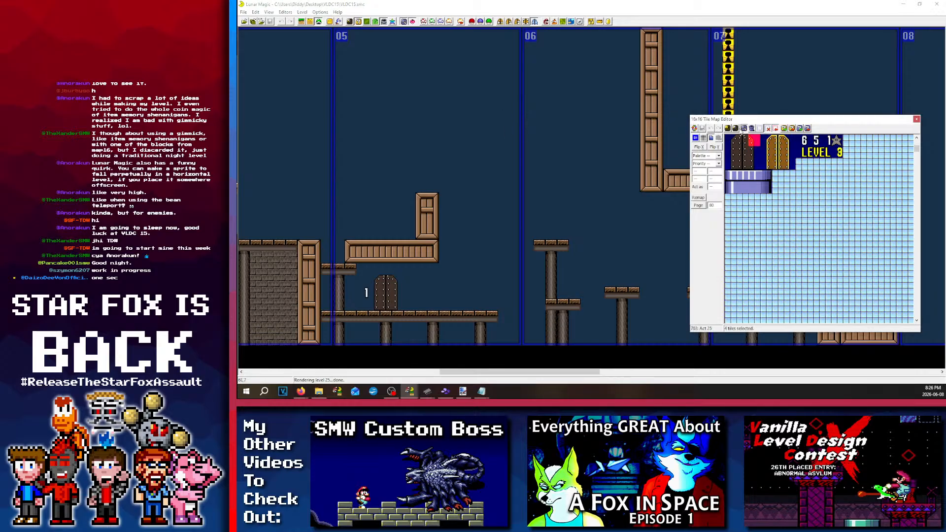
# Step: Replace the first two letters of the LEVEL 3 sign's tiles with F and L in the 16x16 tile map
pyautogui.doubleClick(803, 152)
pyautogui.click(803, 151)
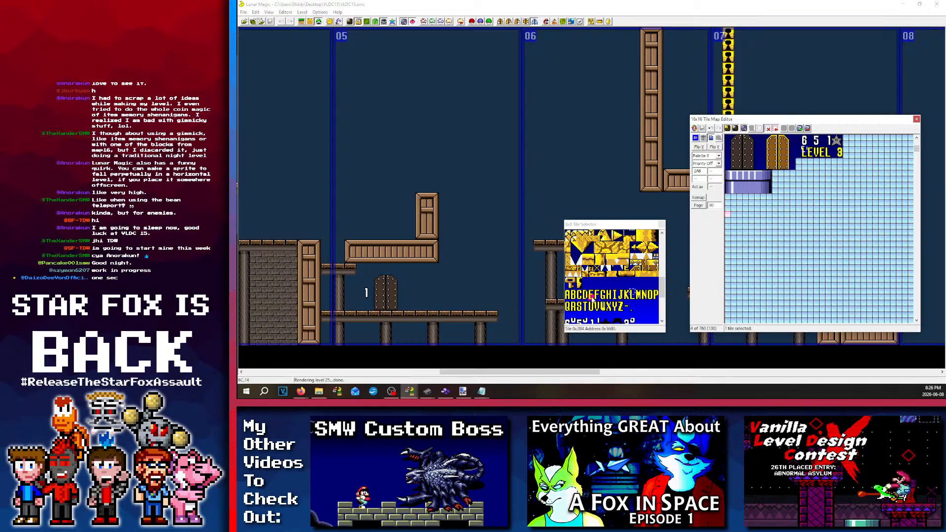
pyautogui.doubleClick(805, 152)
pyautogui.rightClick(805, 150)
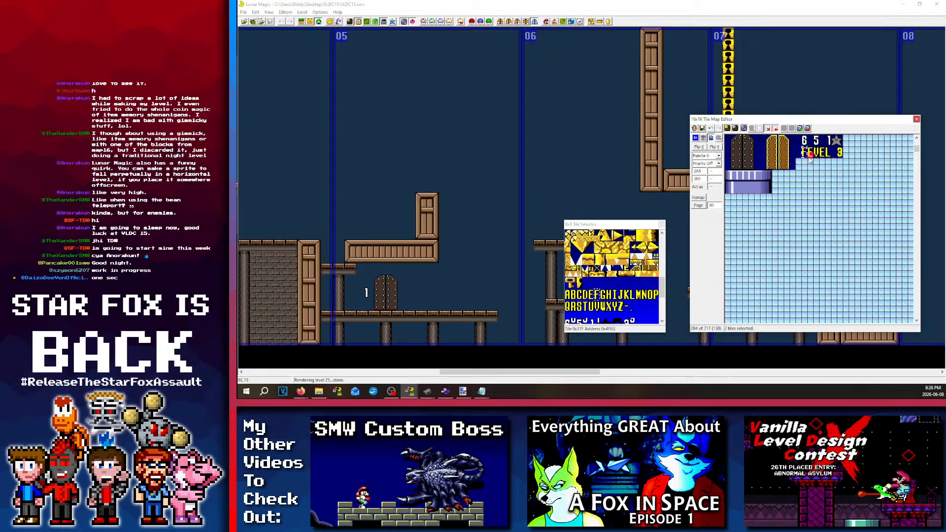
pyautogui.moveTo(632, 292); pyautogui.dragTo(633, 299)
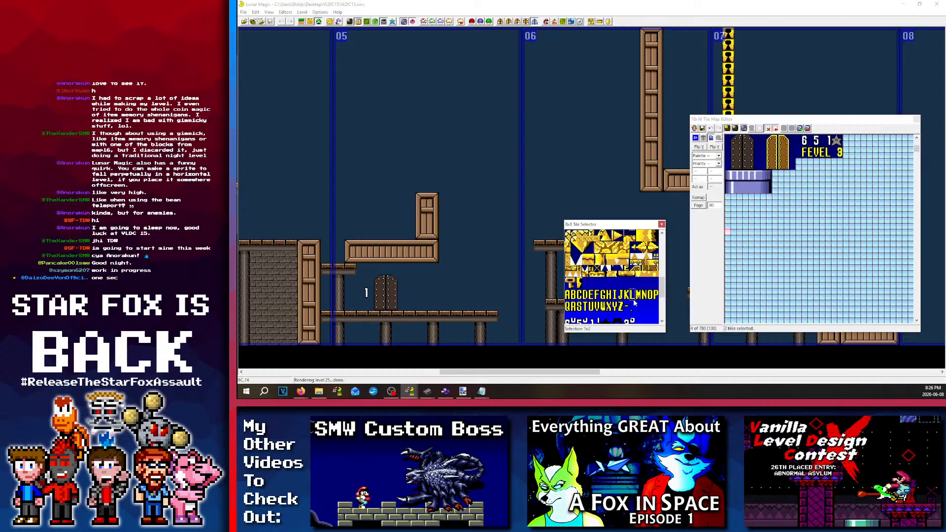
pyautogui.rightClick(810, 152)
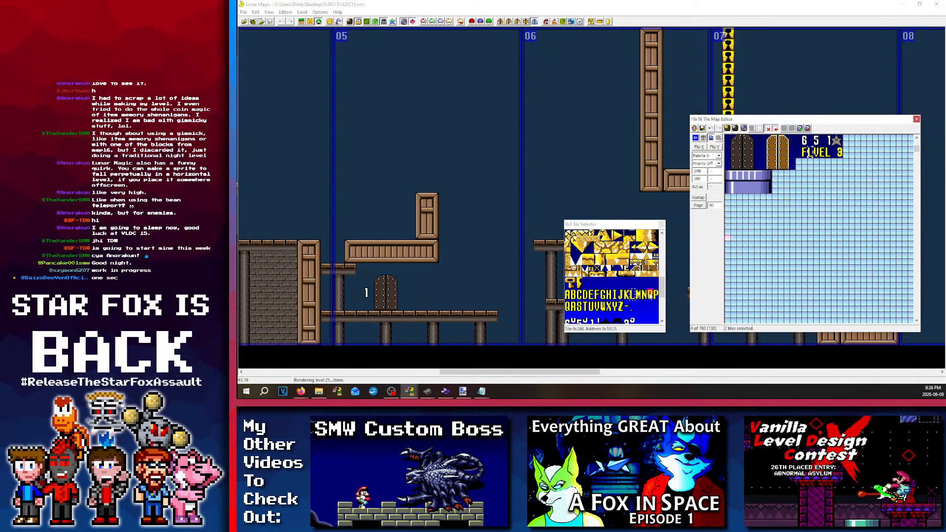
# Step: Replace the sign's remaining three letters with O, O and R so it reads FLOOR 3
pyautogui.doubleClick(816, 152)
pyautogui.rightClick(816, 153)
pyautogui.moveTo(572, 302); pyautogui.dragTo(572, 307)
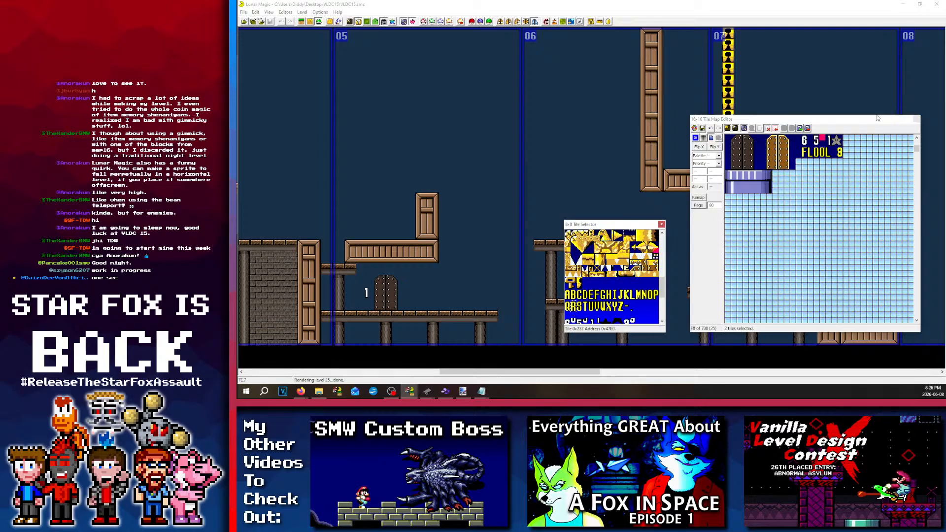
pyautogui.click(829, 153)
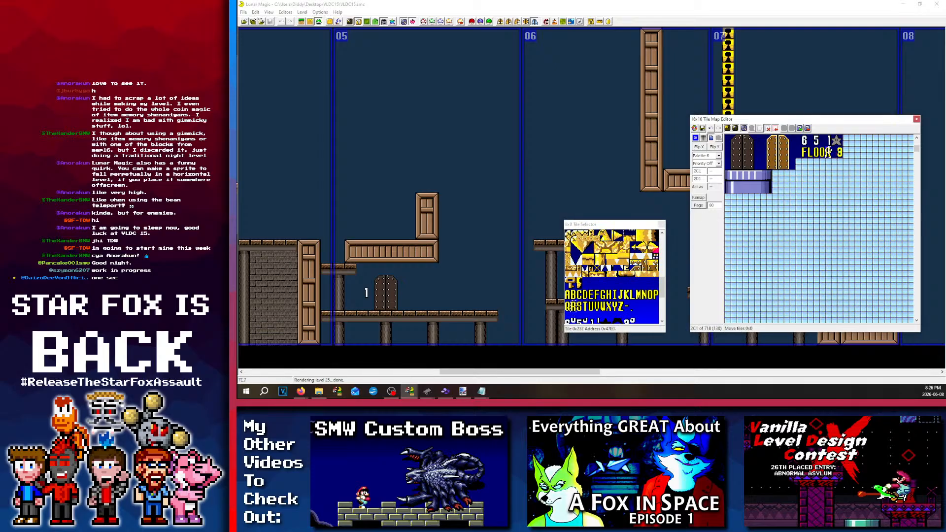
# Step: Save the edited 16x16 tile data to the ROM and close the tile map editor
pyautogui.click(701, 128)
pyautogui.hscroll(-10, 452, 159)
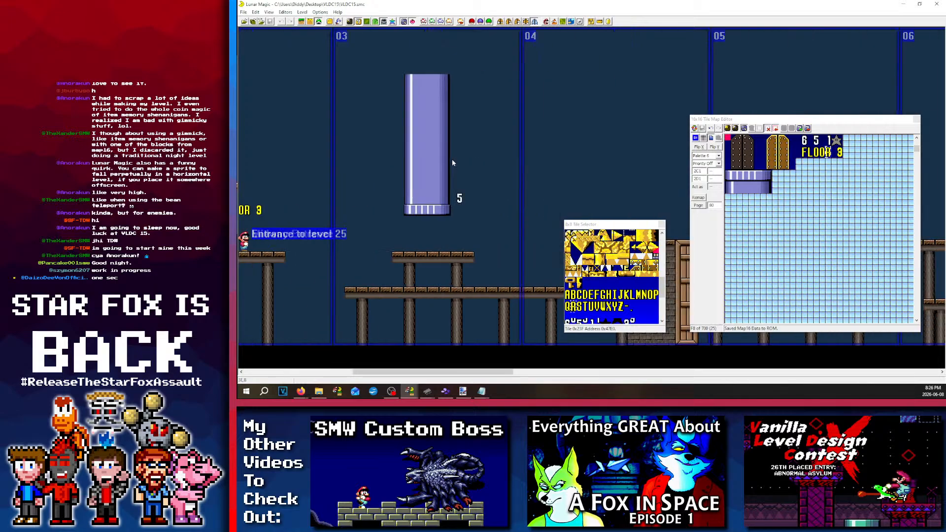
pyautogui.hscroll(-5, 452, 162)
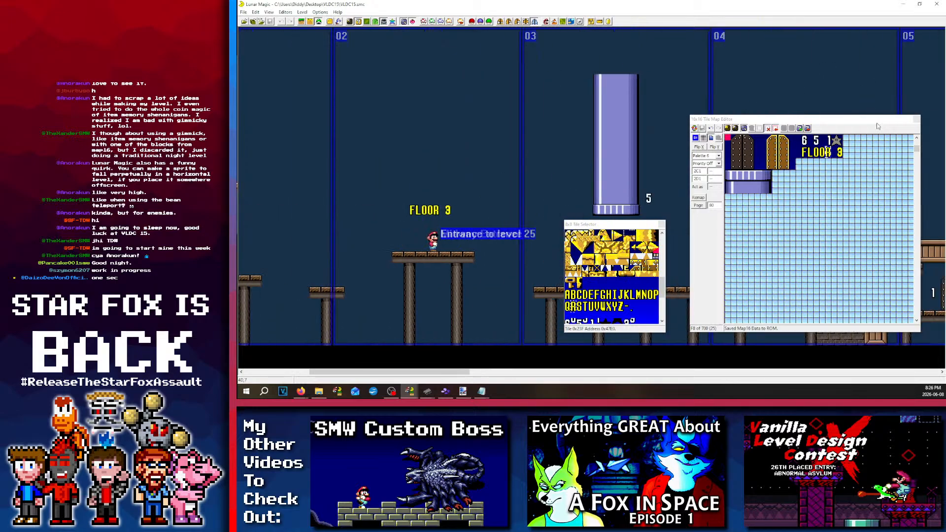
pyautogui.click(916, 119)
# Step: Look over level 25 from the numbered door 6 to the star door, checking the FLOOR 3 sign and the exits
pyautogui.hscroll(5, 326, 75)
pyautogui.hscroll(-12, 340, 79)
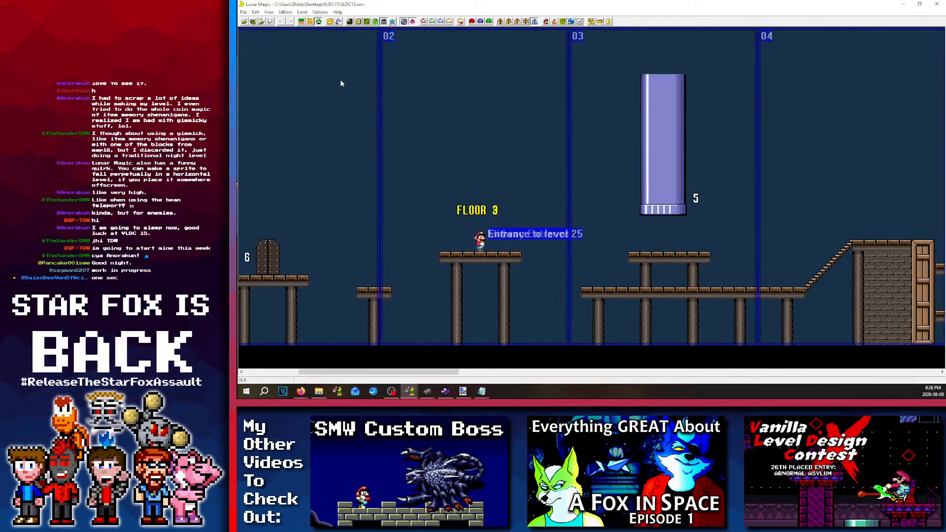
pyautogui.hscroll(20, 339, 78)
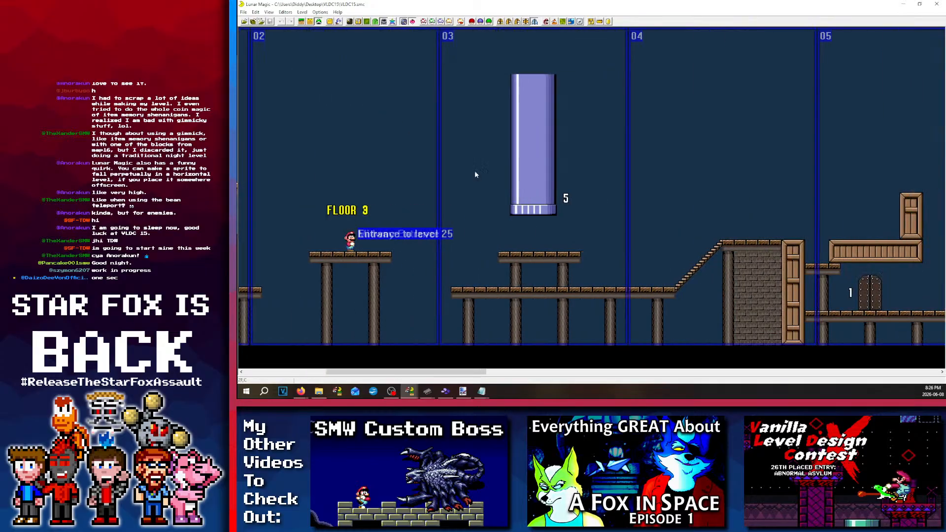
pyautogui.hscroll(7, 537, 206)
pyautogui.hscroll(-20, 539, 210)
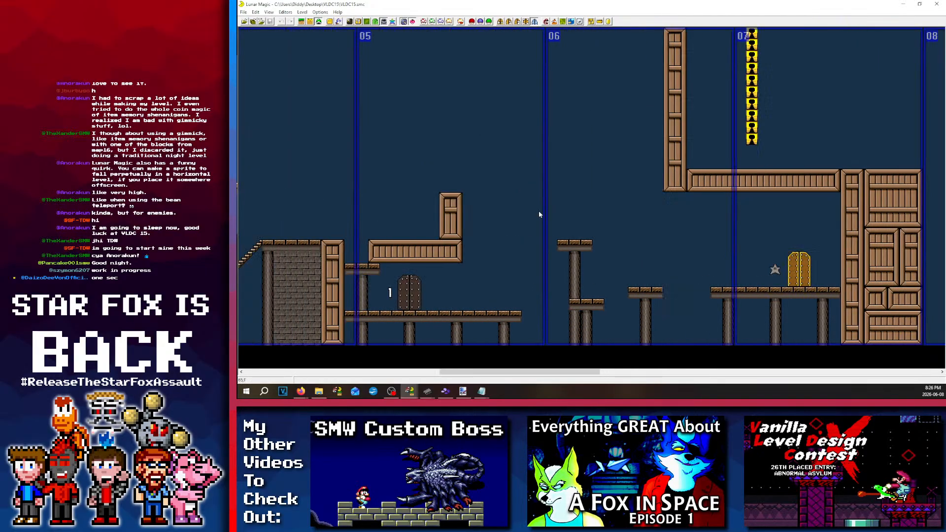
pyautogui.hscroll(15, 536, 220)
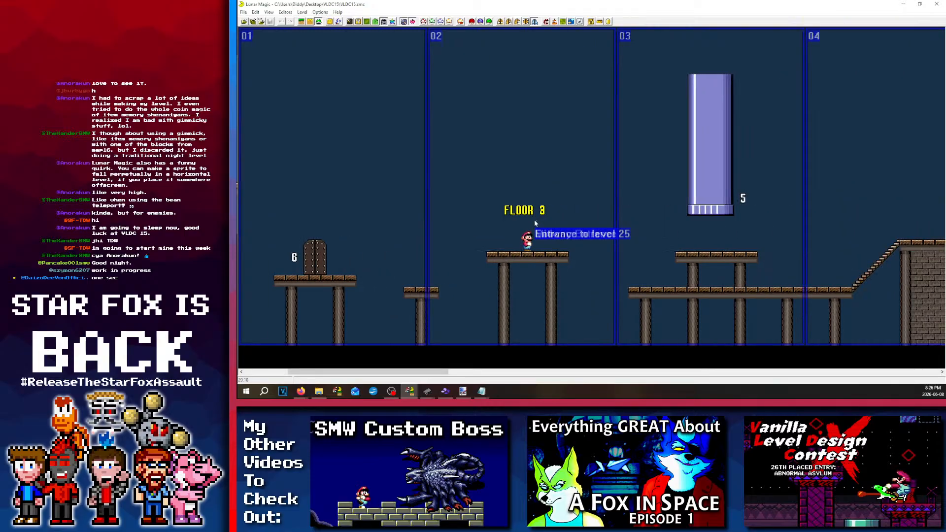
pyautogui.hscroll(11, 532, 225)
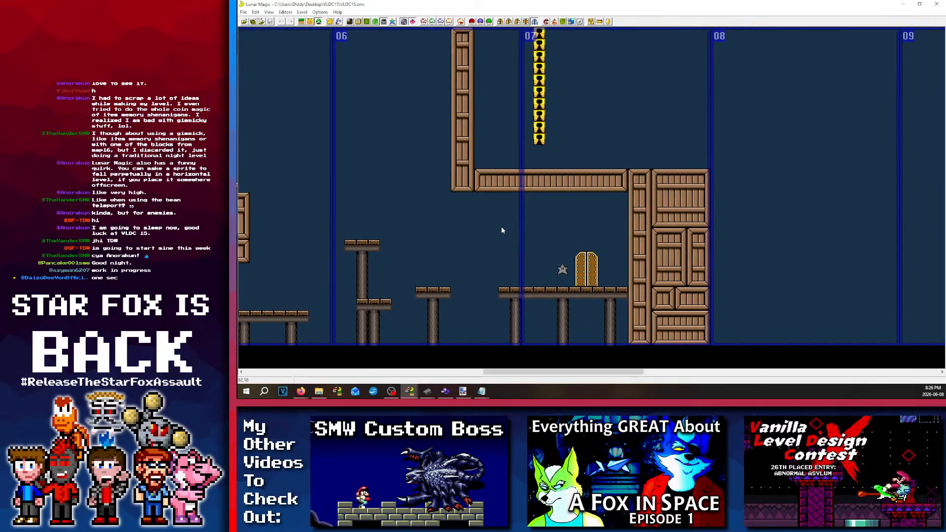
pyautogui.hscroll(-6, 510, 226)
pyautogui.hscroll(-7, 511, 225)
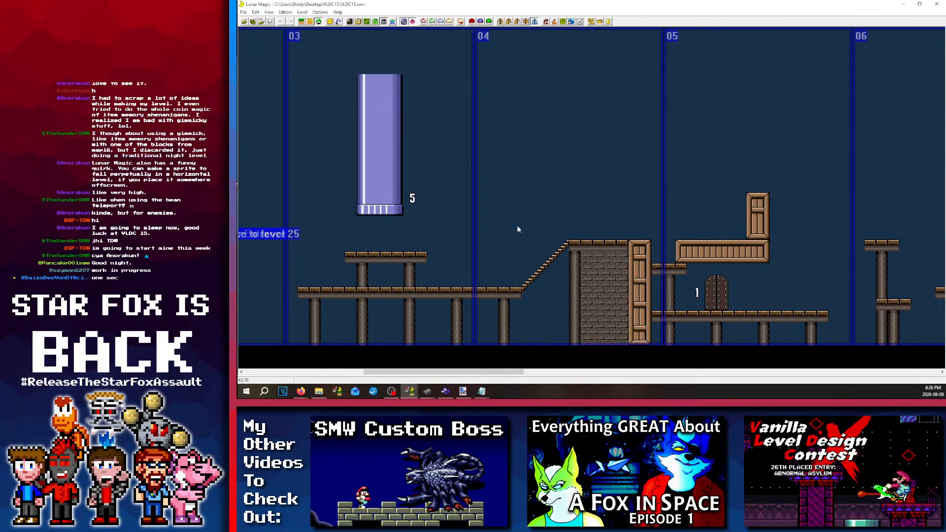
pyautogui.hscroll(-14, 493, 229)
pyautogui.hscroll(14, 355, 128)
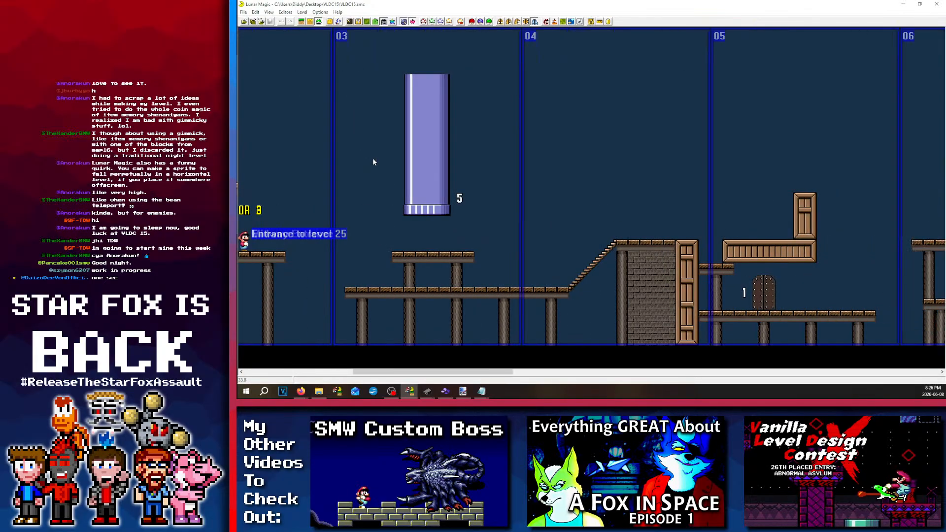
pyautogui.hscroll(-6, 405, 202)
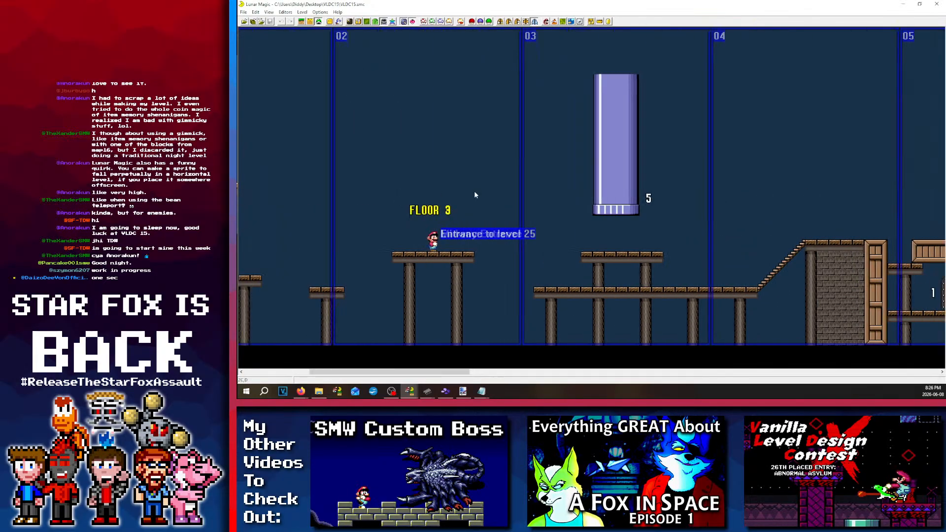
pyautogui.hscroll(4, 475, 196)
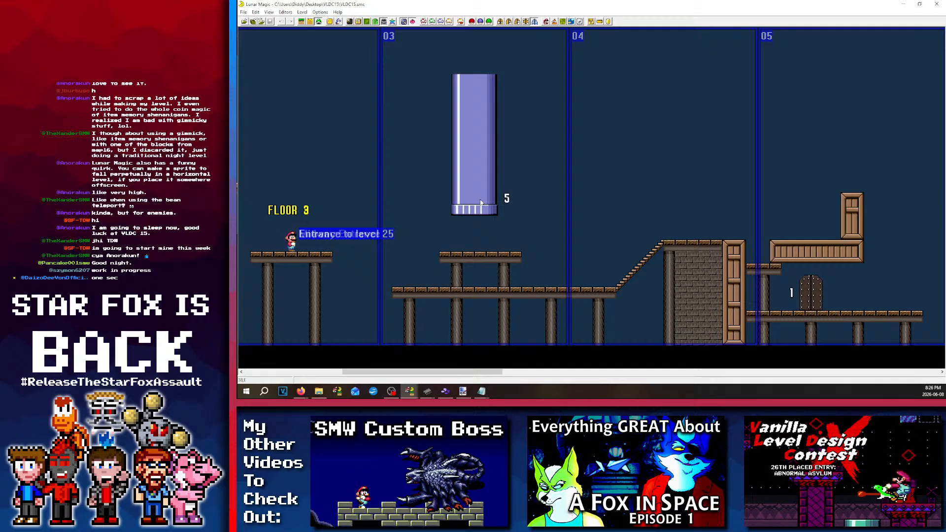
pyautogui.hscroll(-12, 458, 218)
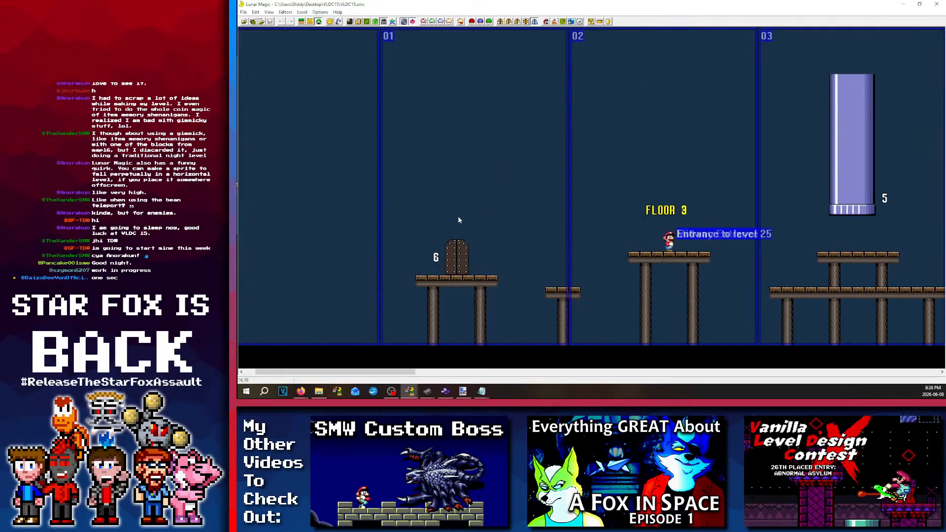
pyautogui.hscroll(15, 458, 220)
pyautogui.hscroll(9, 458, 219)
pyautogui.hscroll(-6, 468, 294)
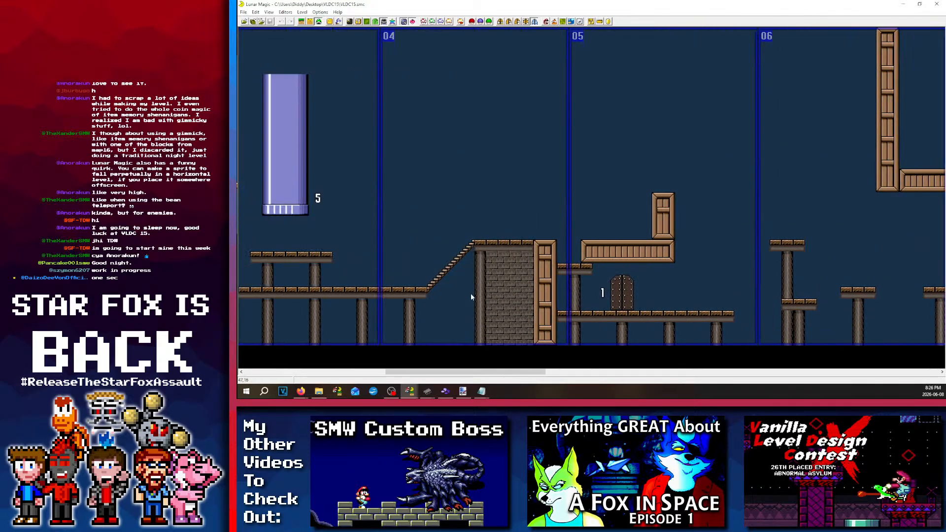
pyautogui.hscroll(1, 470, 295)
pyautogui.hscroll(-16, 471, 293)
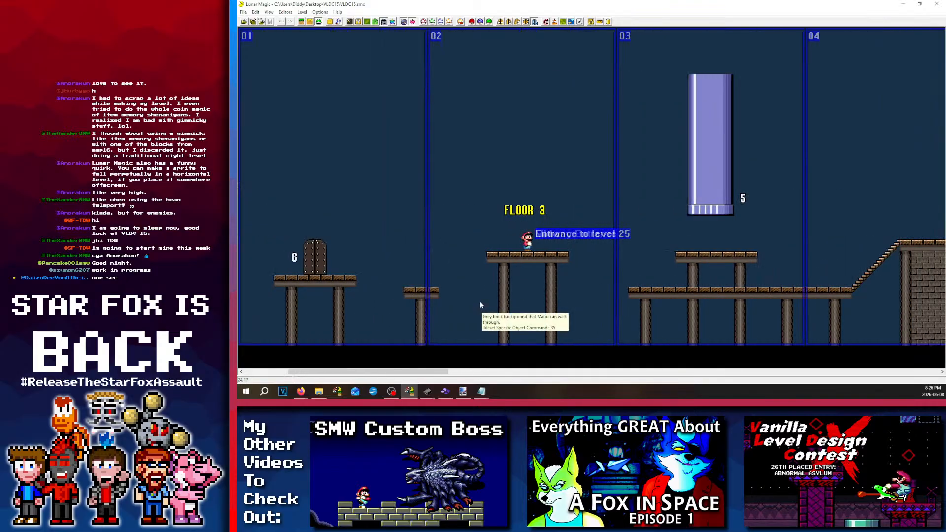
pyautogui.hscroll(10, 483, 357)
# Step: Switch to the paint.net level plan and review the floor layouts from the lower floors up to floor 6
pyautogui.click(462, 391)
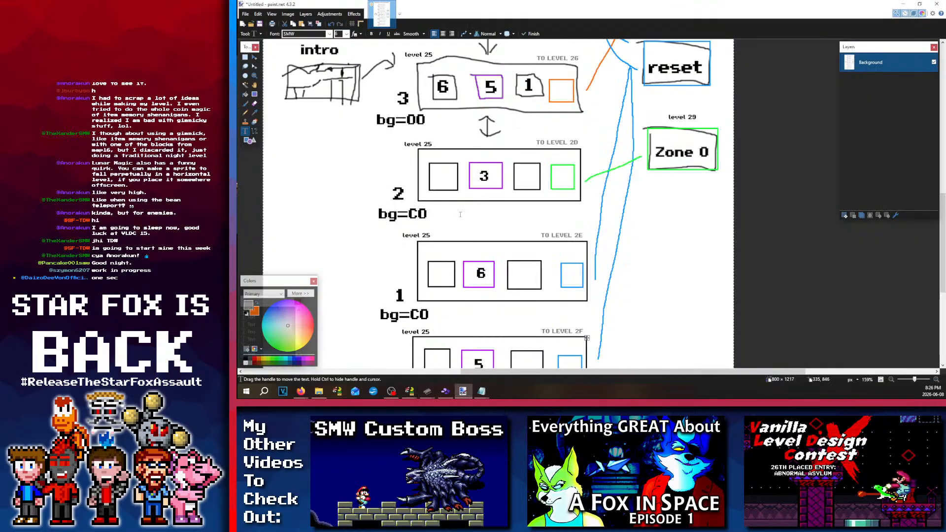
pyautogui.scroll(-3, 460, 214)
pyautogui.scroll(8, 460, 144)
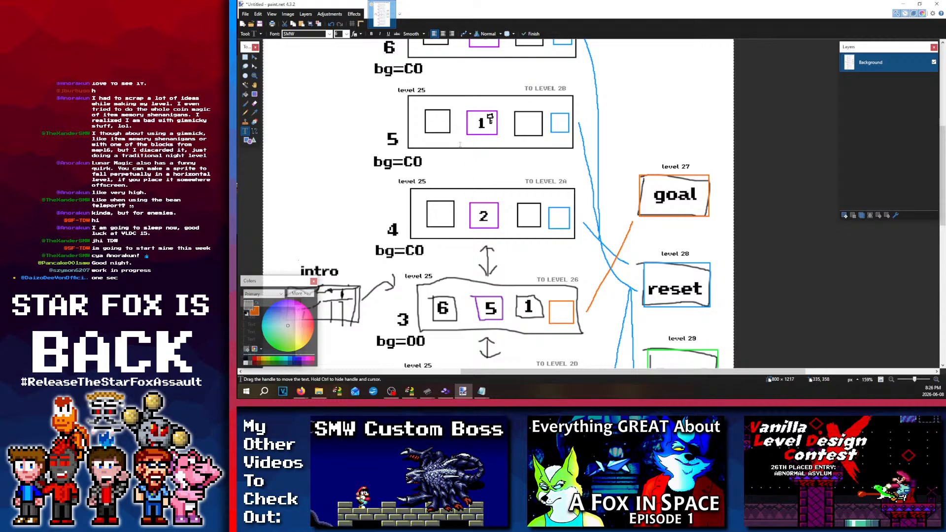
pyautogui.scroll(3, 460, 144)
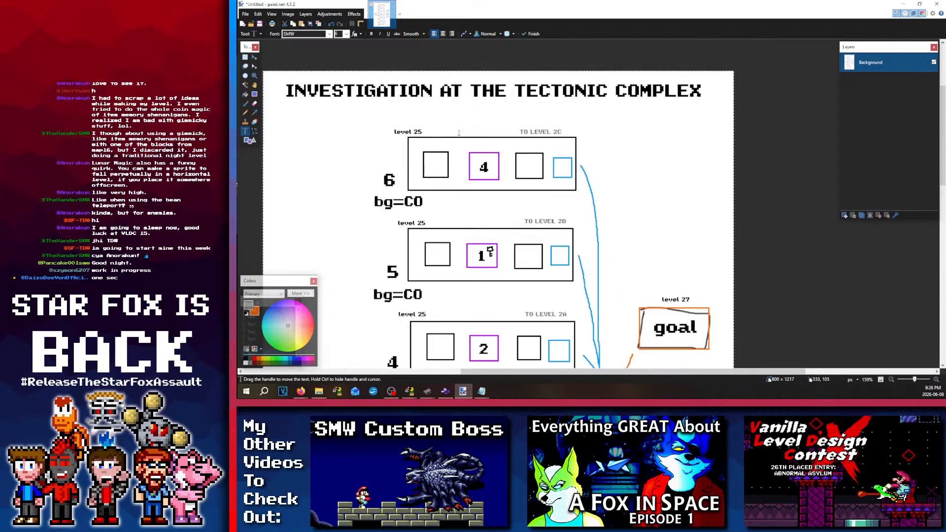